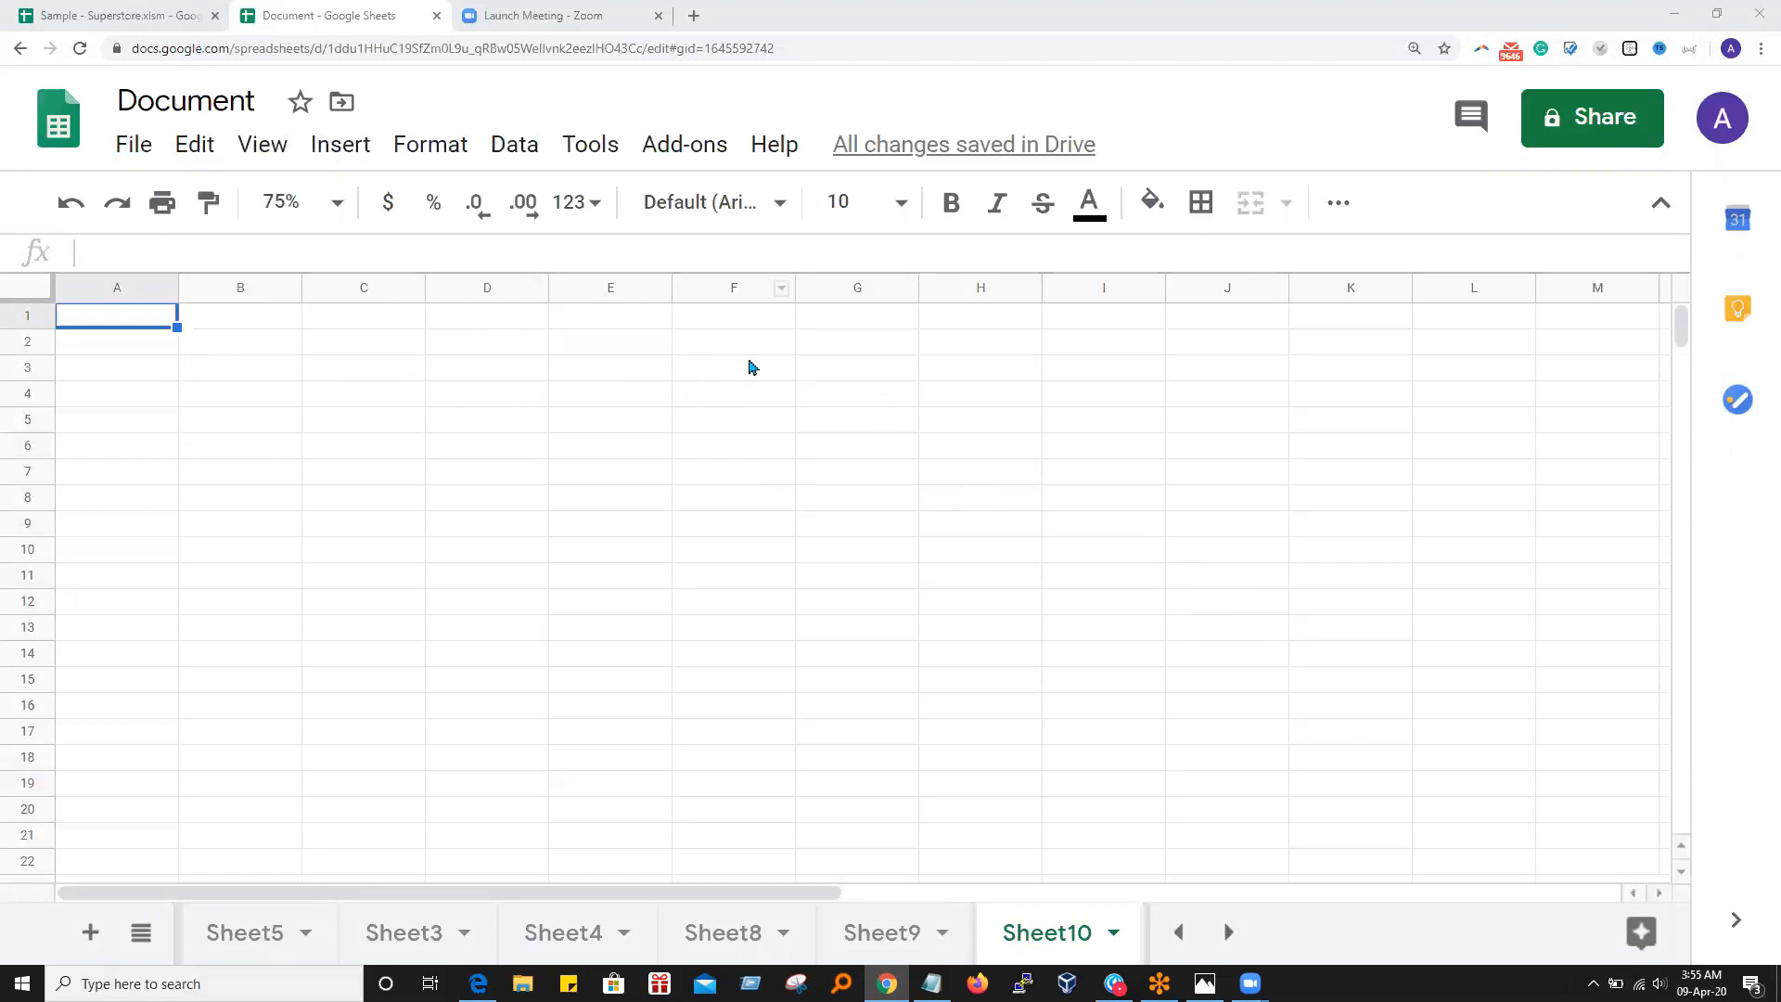
Enter the column header RollNumber in cell C3
left_click(408, 378)
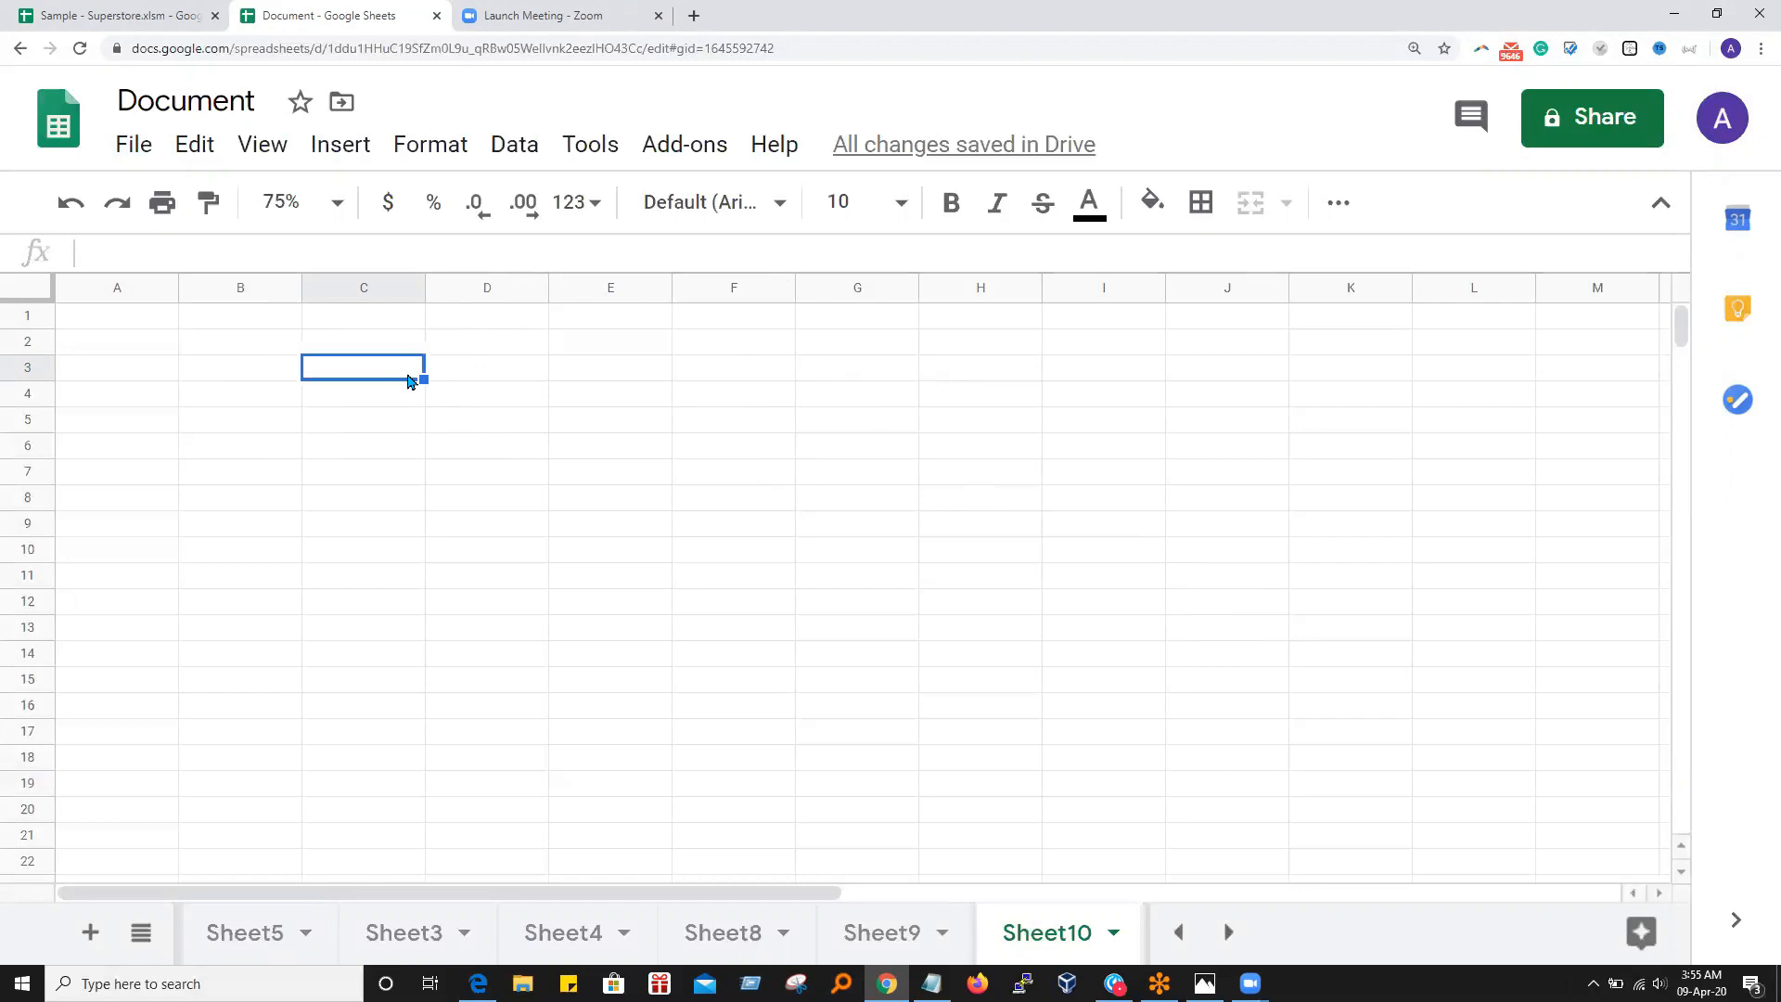
type("Rao")
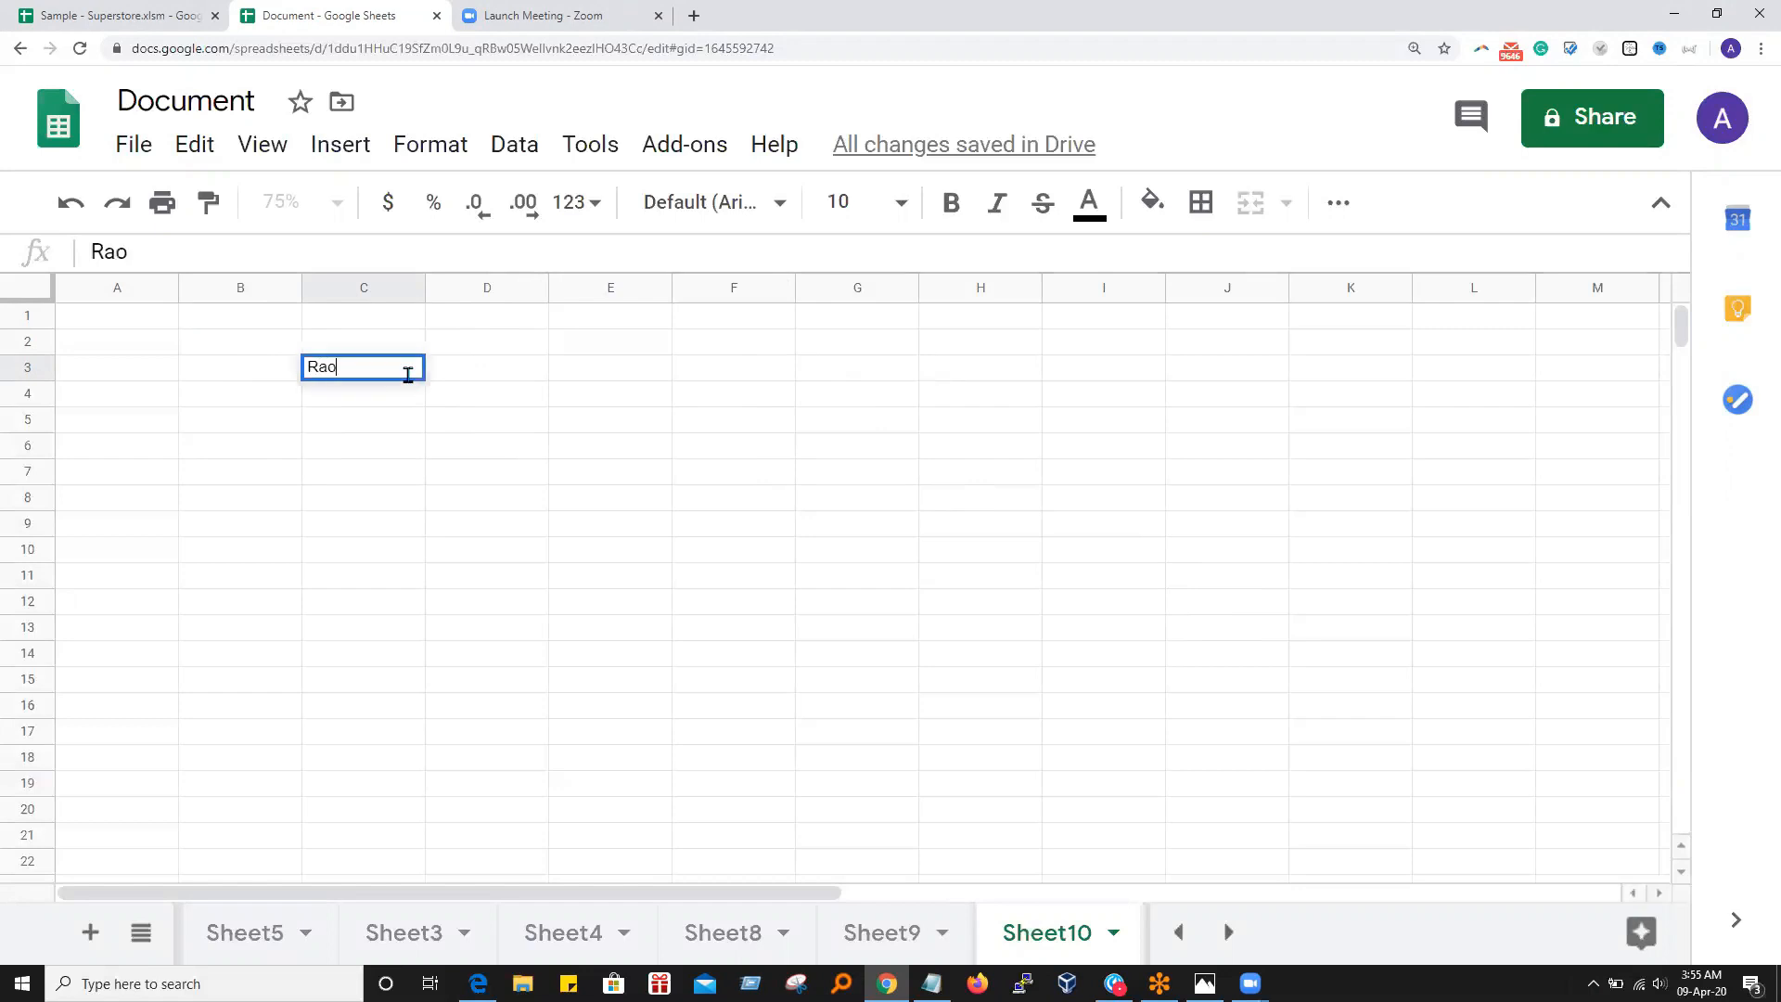
key("BackSpace")
type("ollNumber")
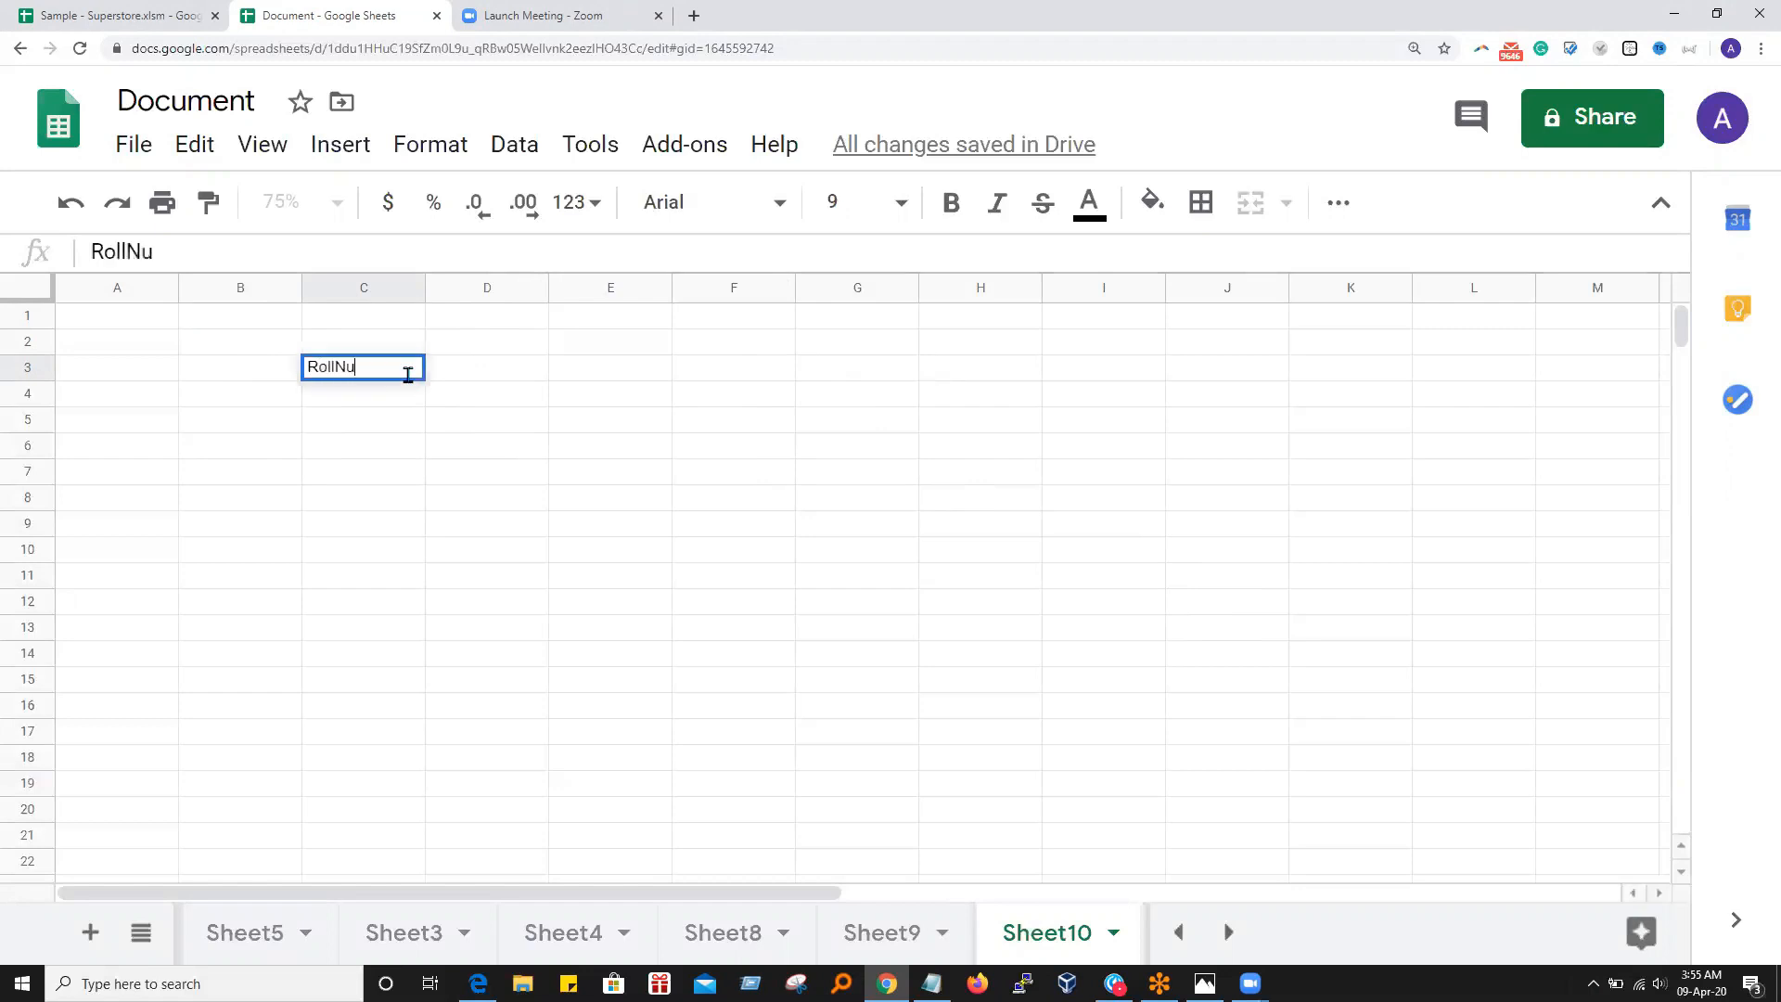
key("Return")
Enter A in C4 and B in C5, and complete the C4 entry as A1001
type("A")
key("Return")
type("B")
key("Return")
key("Up")
key("Up")
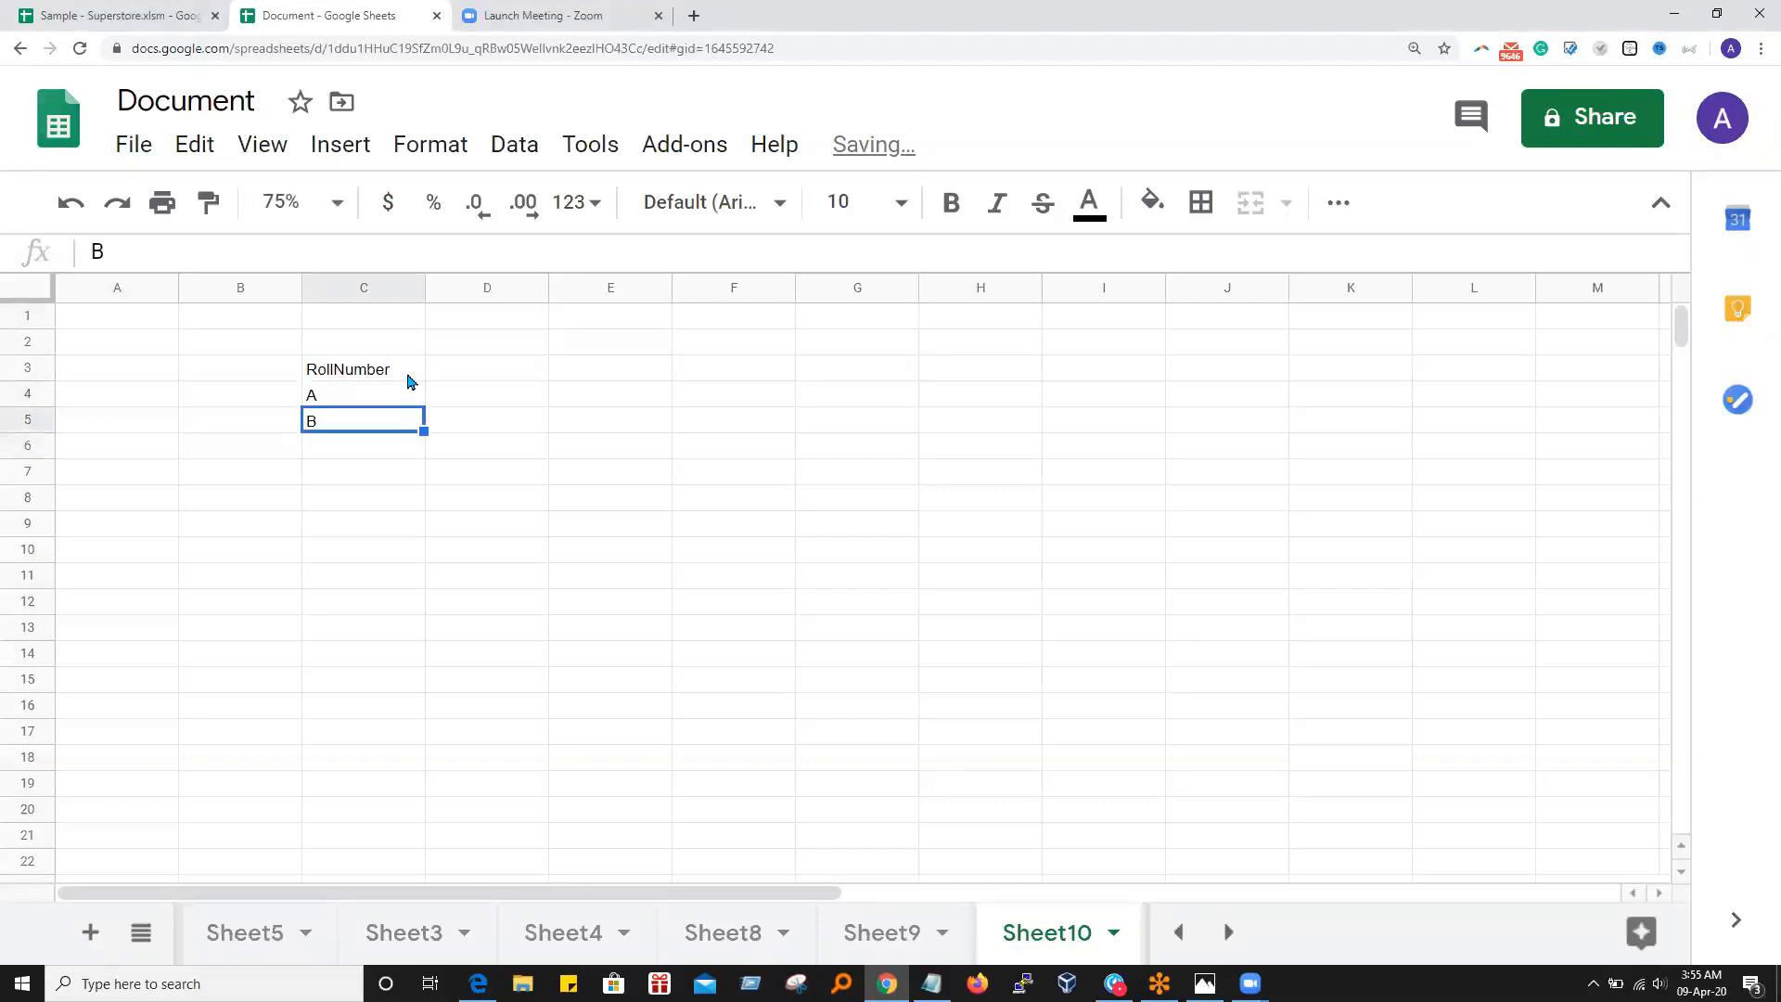
key("Return")
type("1001")
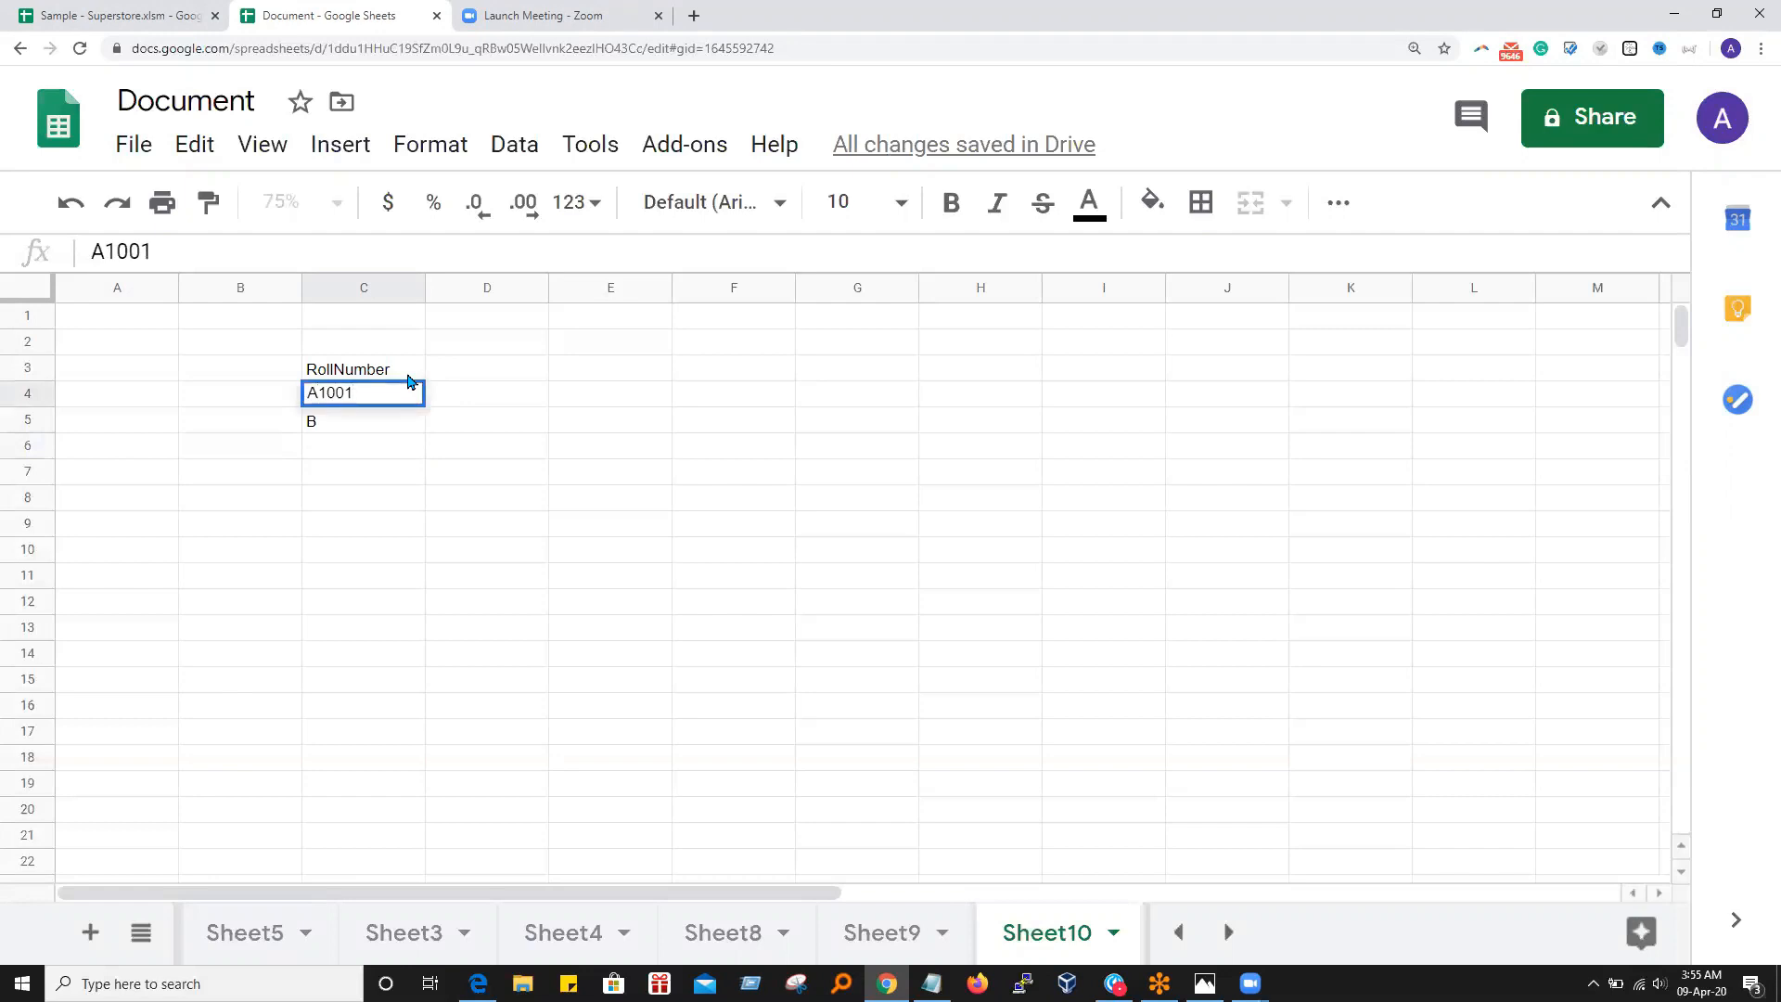
Fill C5 to C7 with the roll numbers A1002, A1003 and A1004, replacing the B in C5
key("Return")
type("A1")
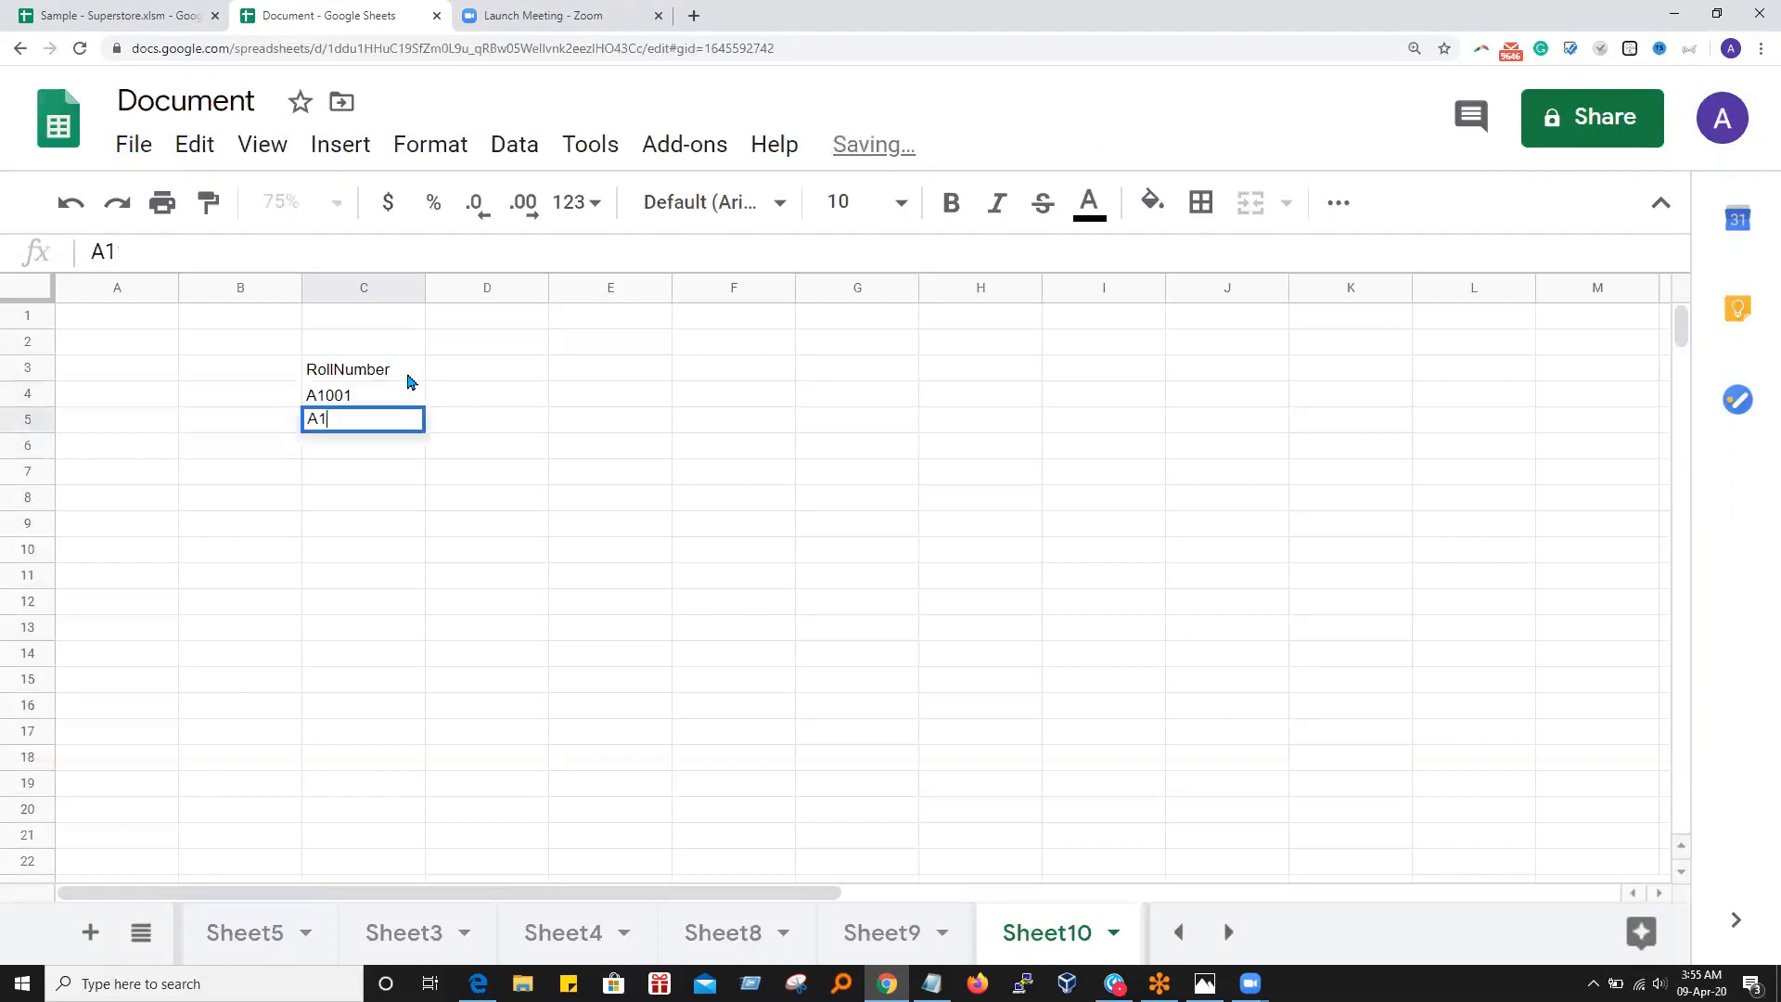
type("002")
key("Return")
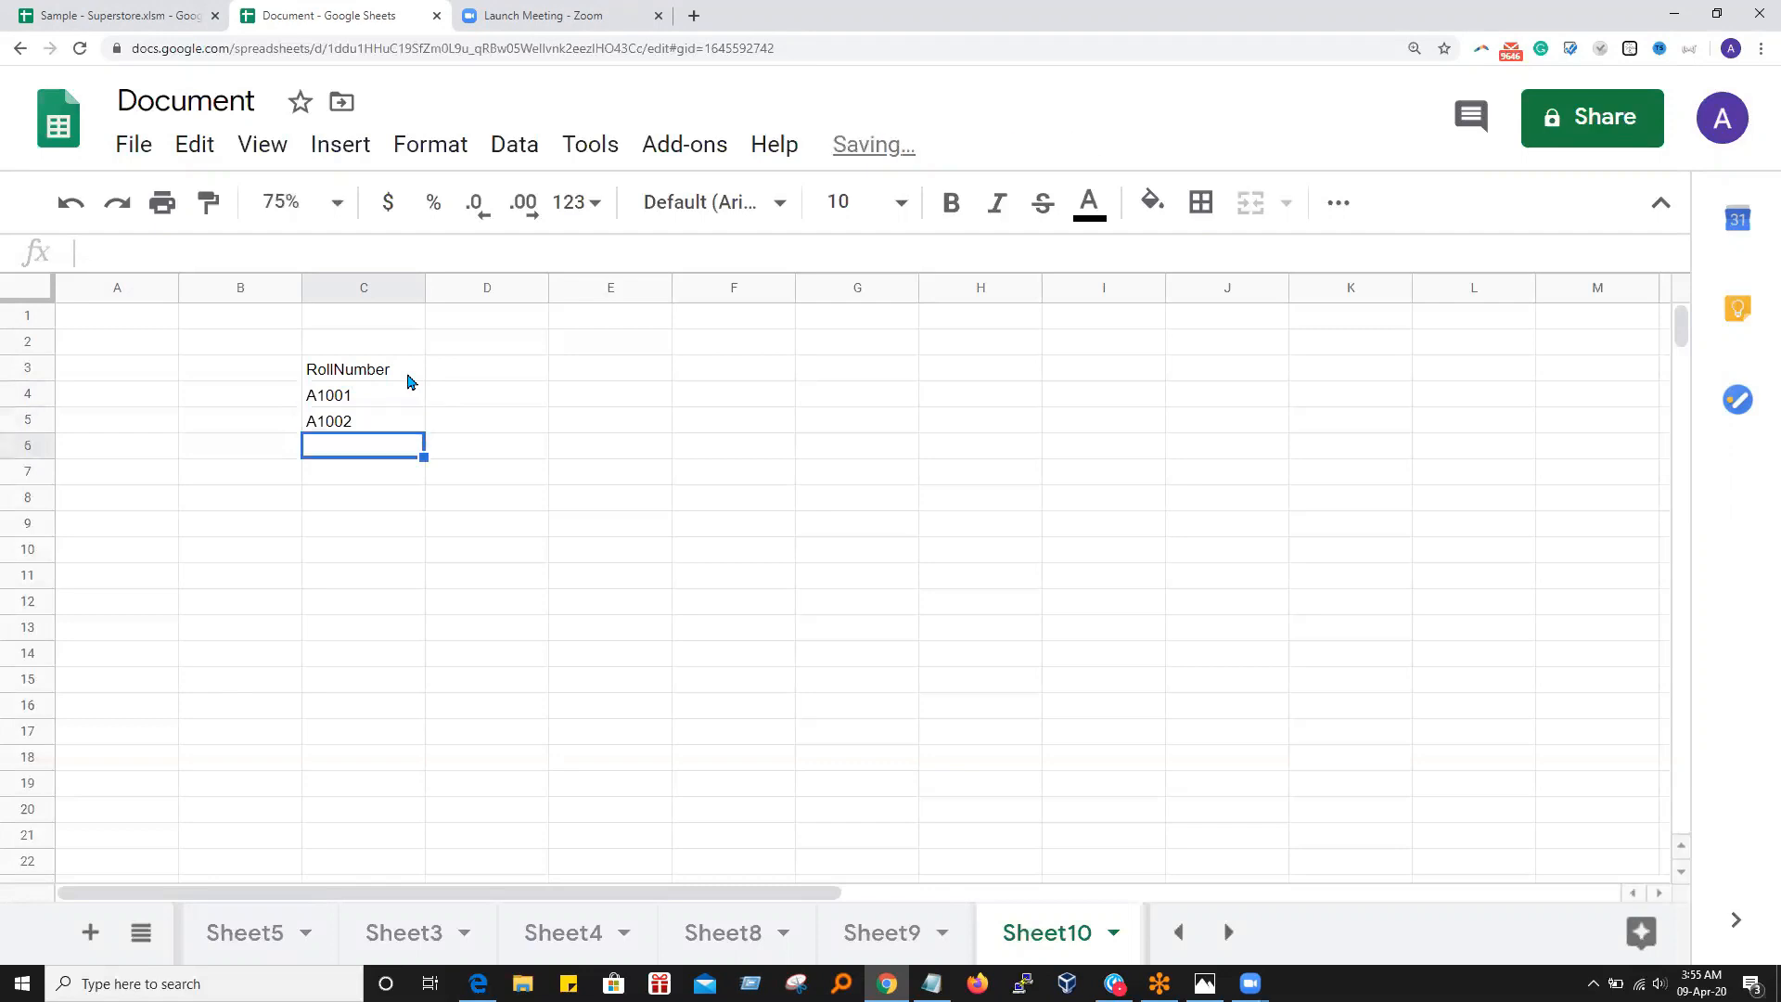
type("A100")
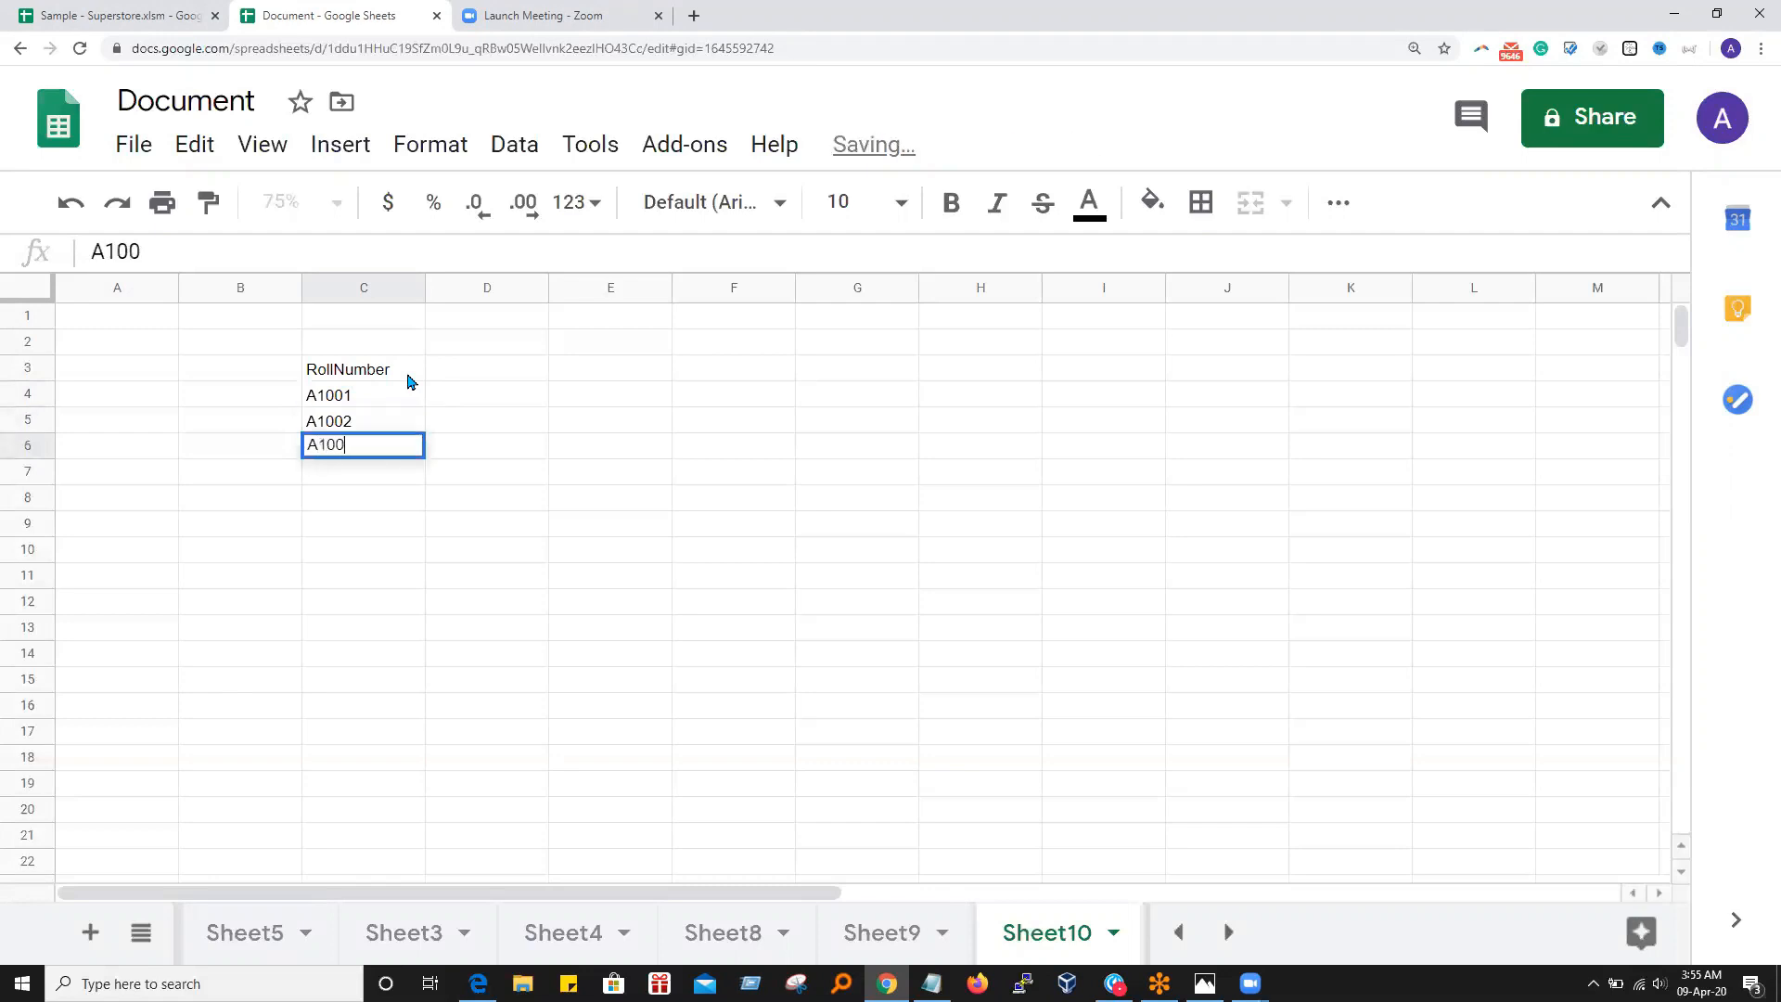
type("3")
key("Return")
type("A1004")
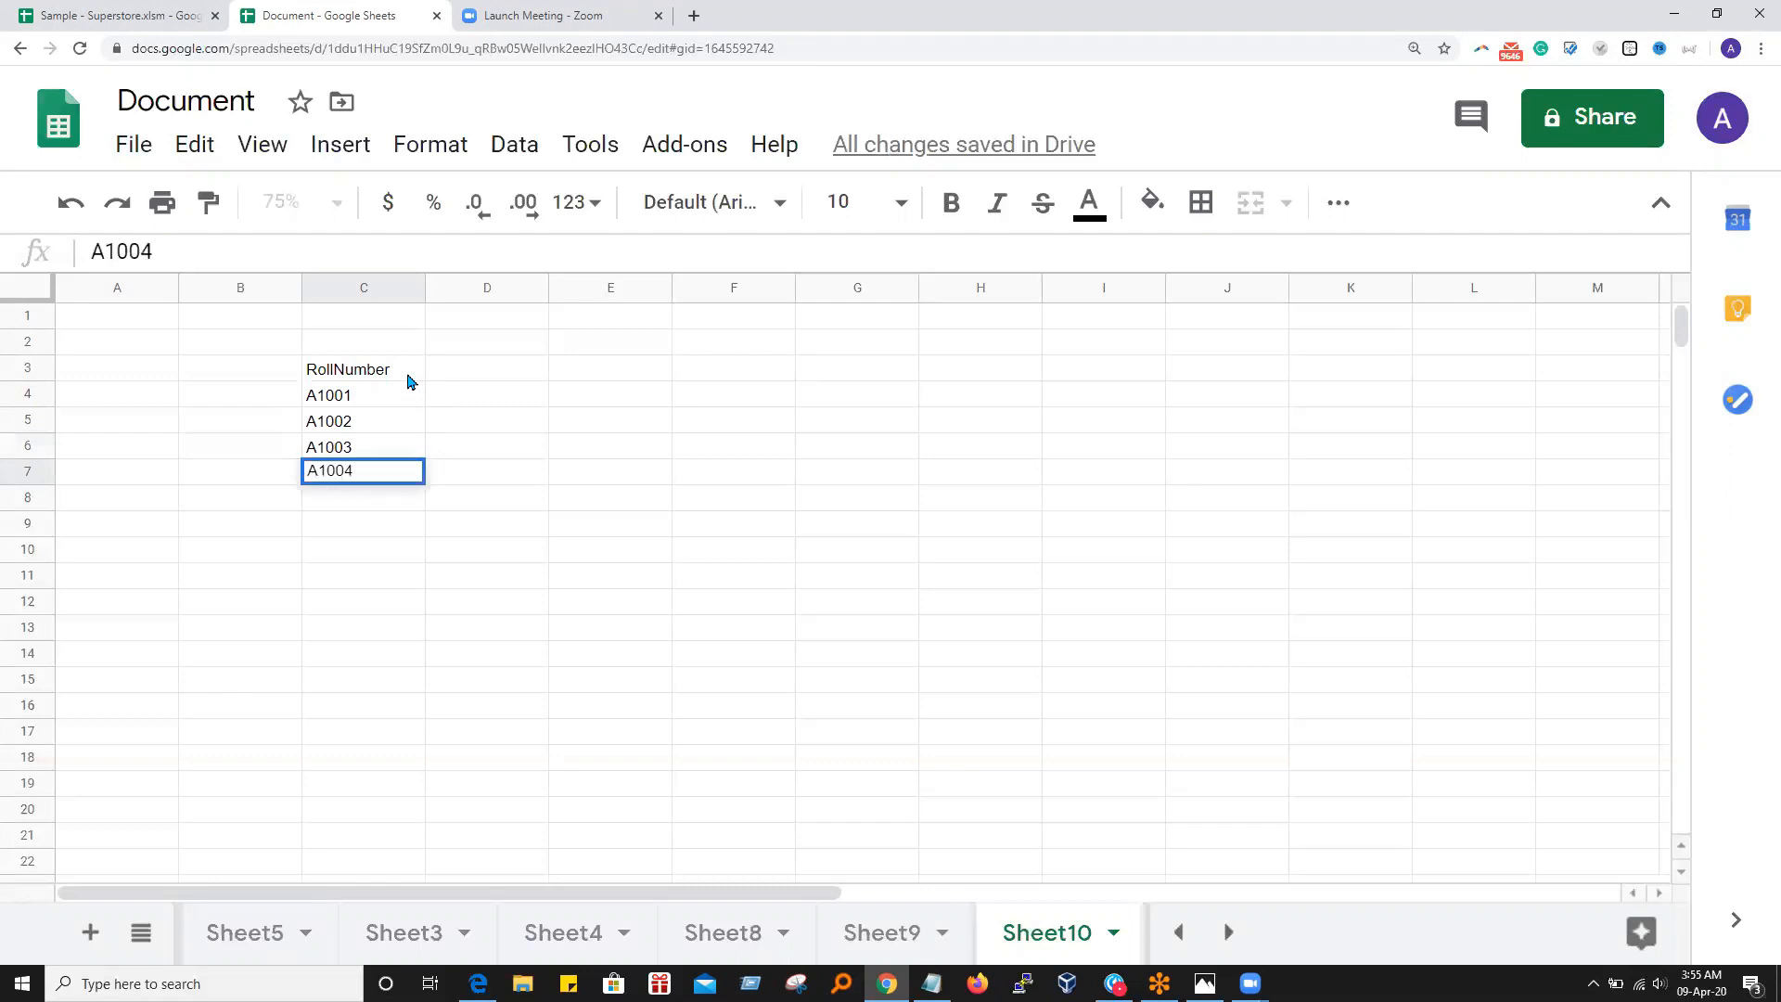
Add the column header Marks in cell D3, beside RollNumber
left_click(489, 368)
type("Marks")
key("Return")
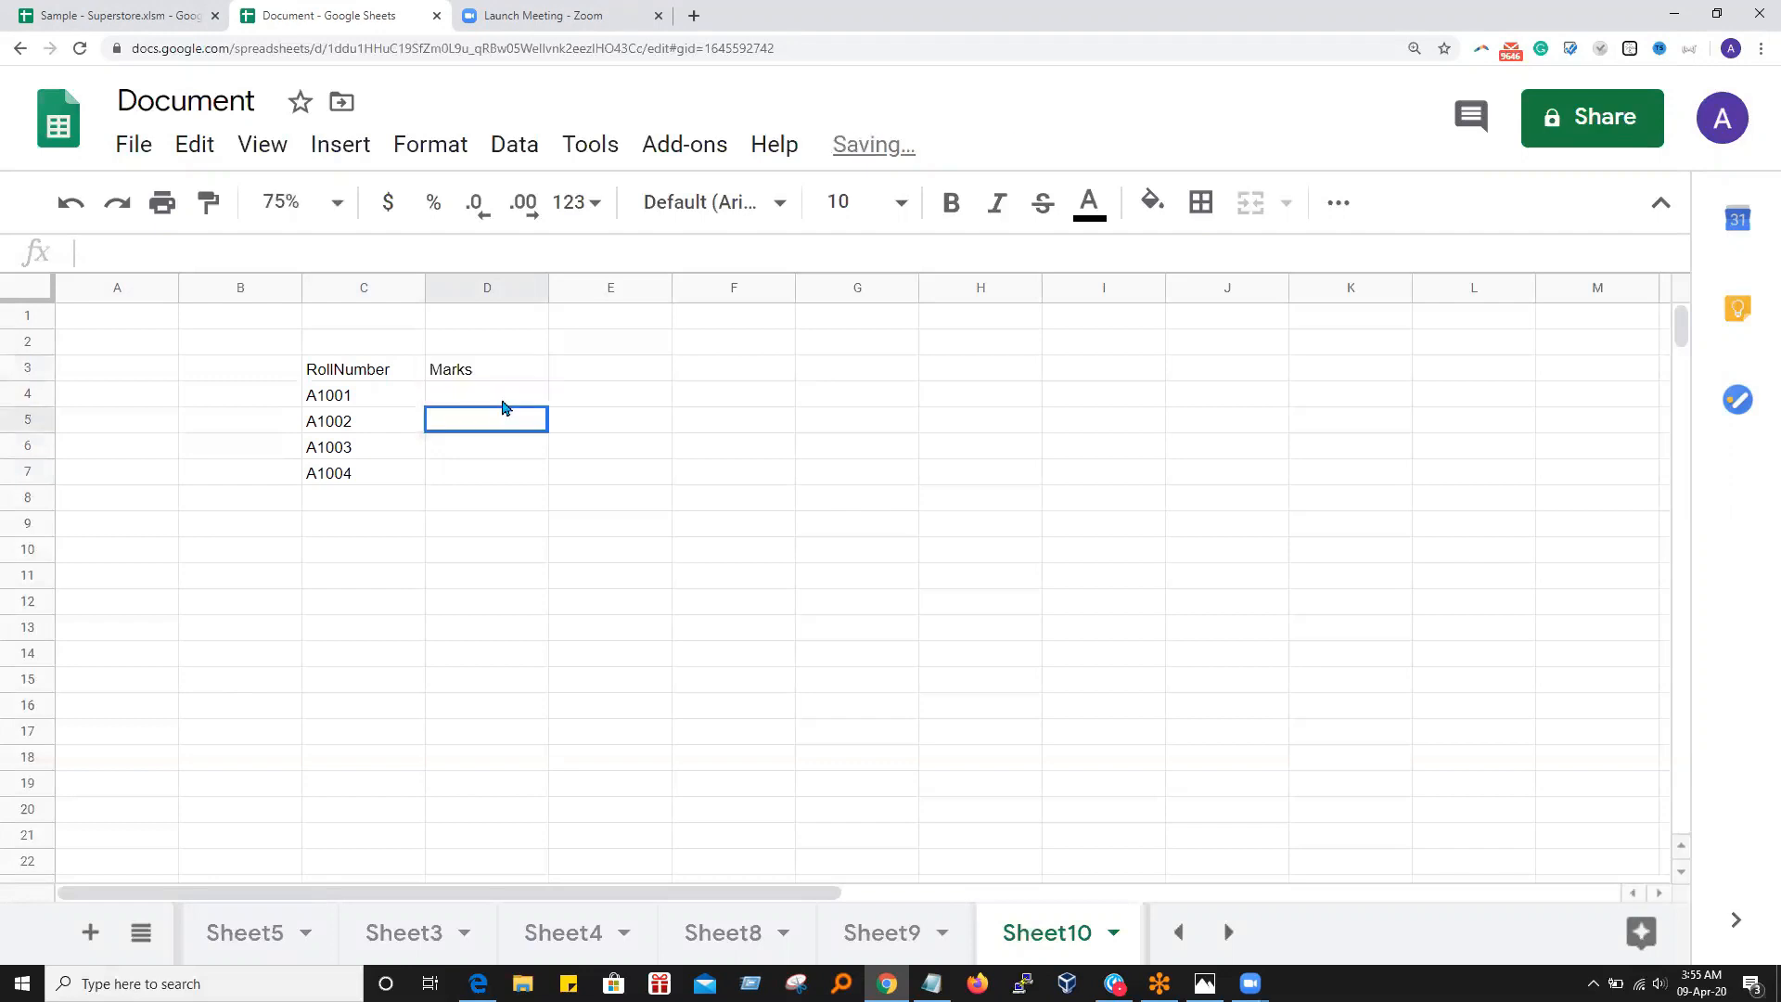
Enter the formula =randbetween(0,100) in cell D4 to generate a random mark for A1001
type("=")
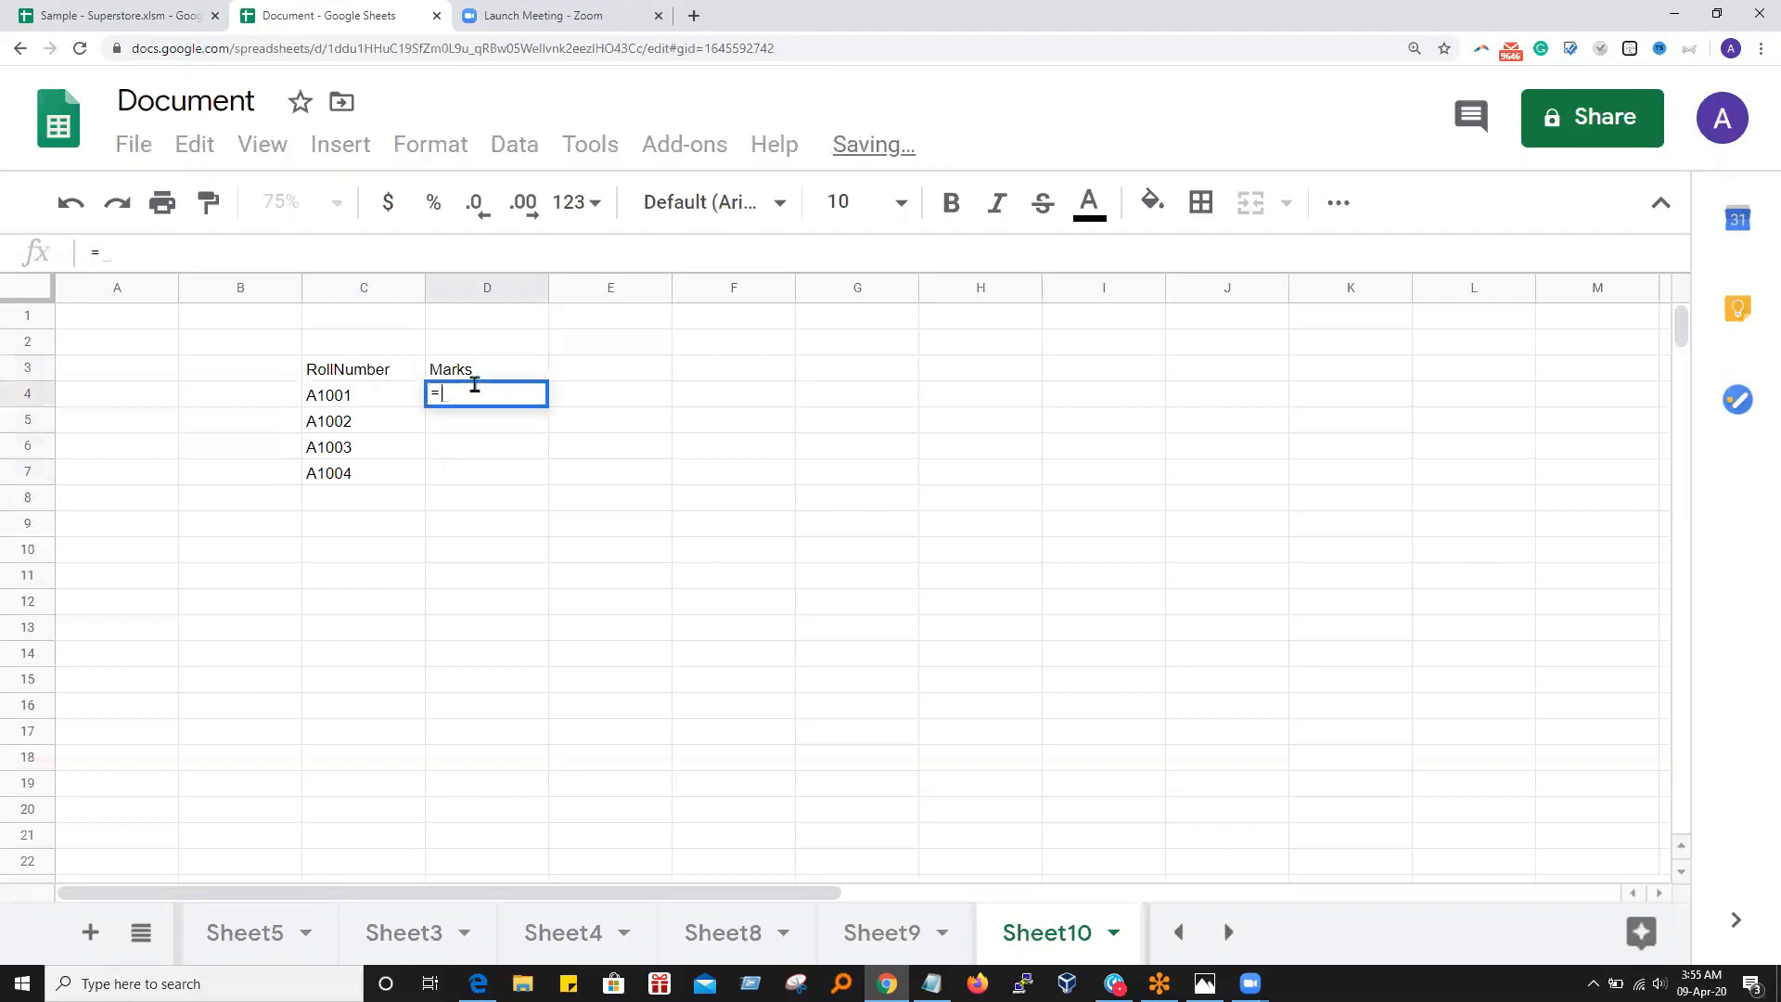
type("rand")
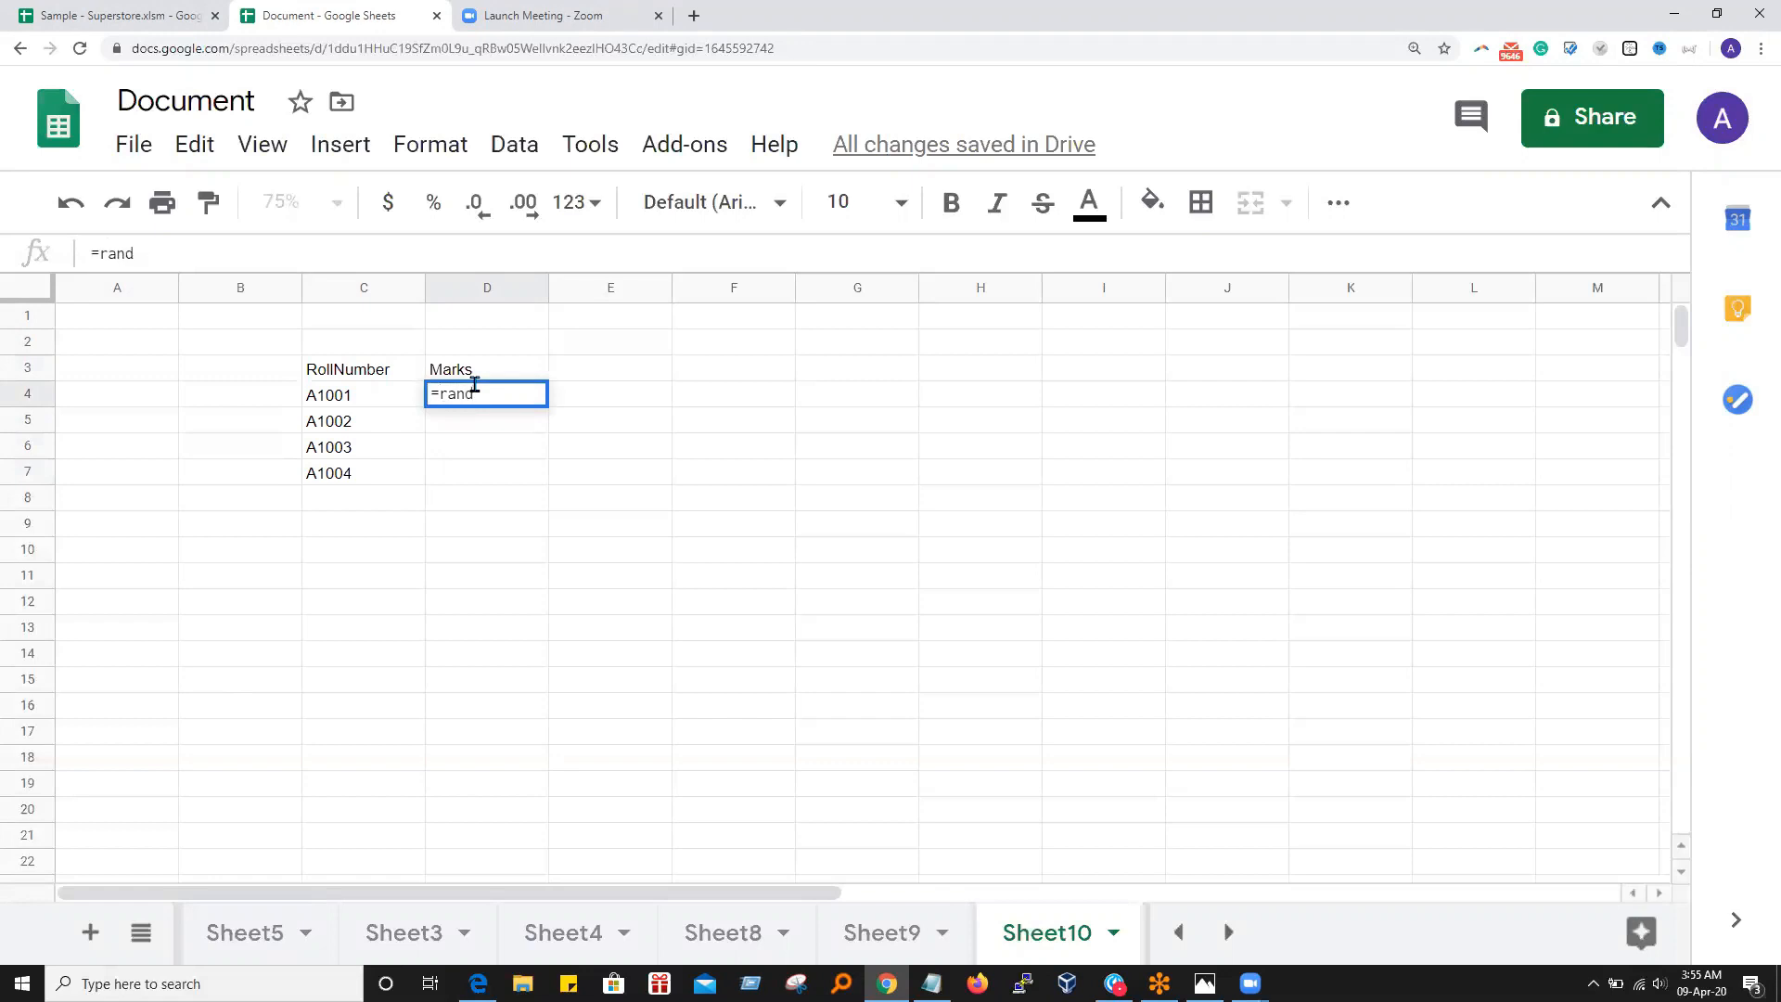
type("m")
key("BackSpace")
type("between")
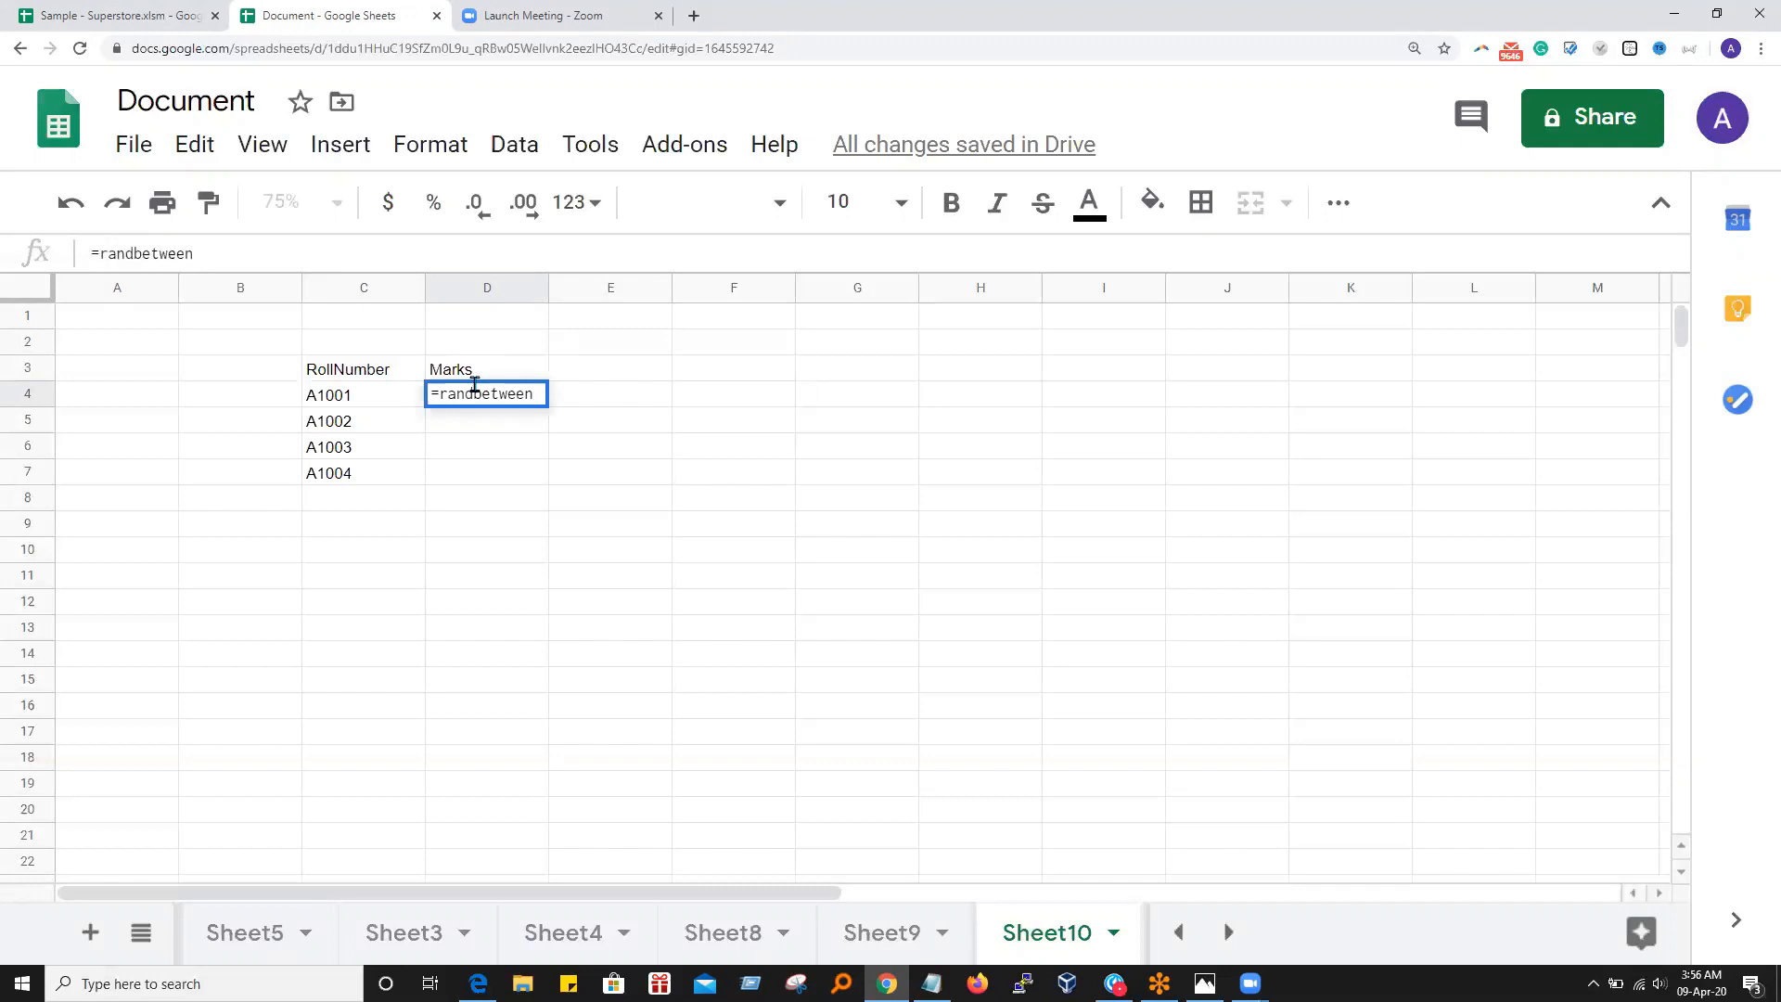
type("(")
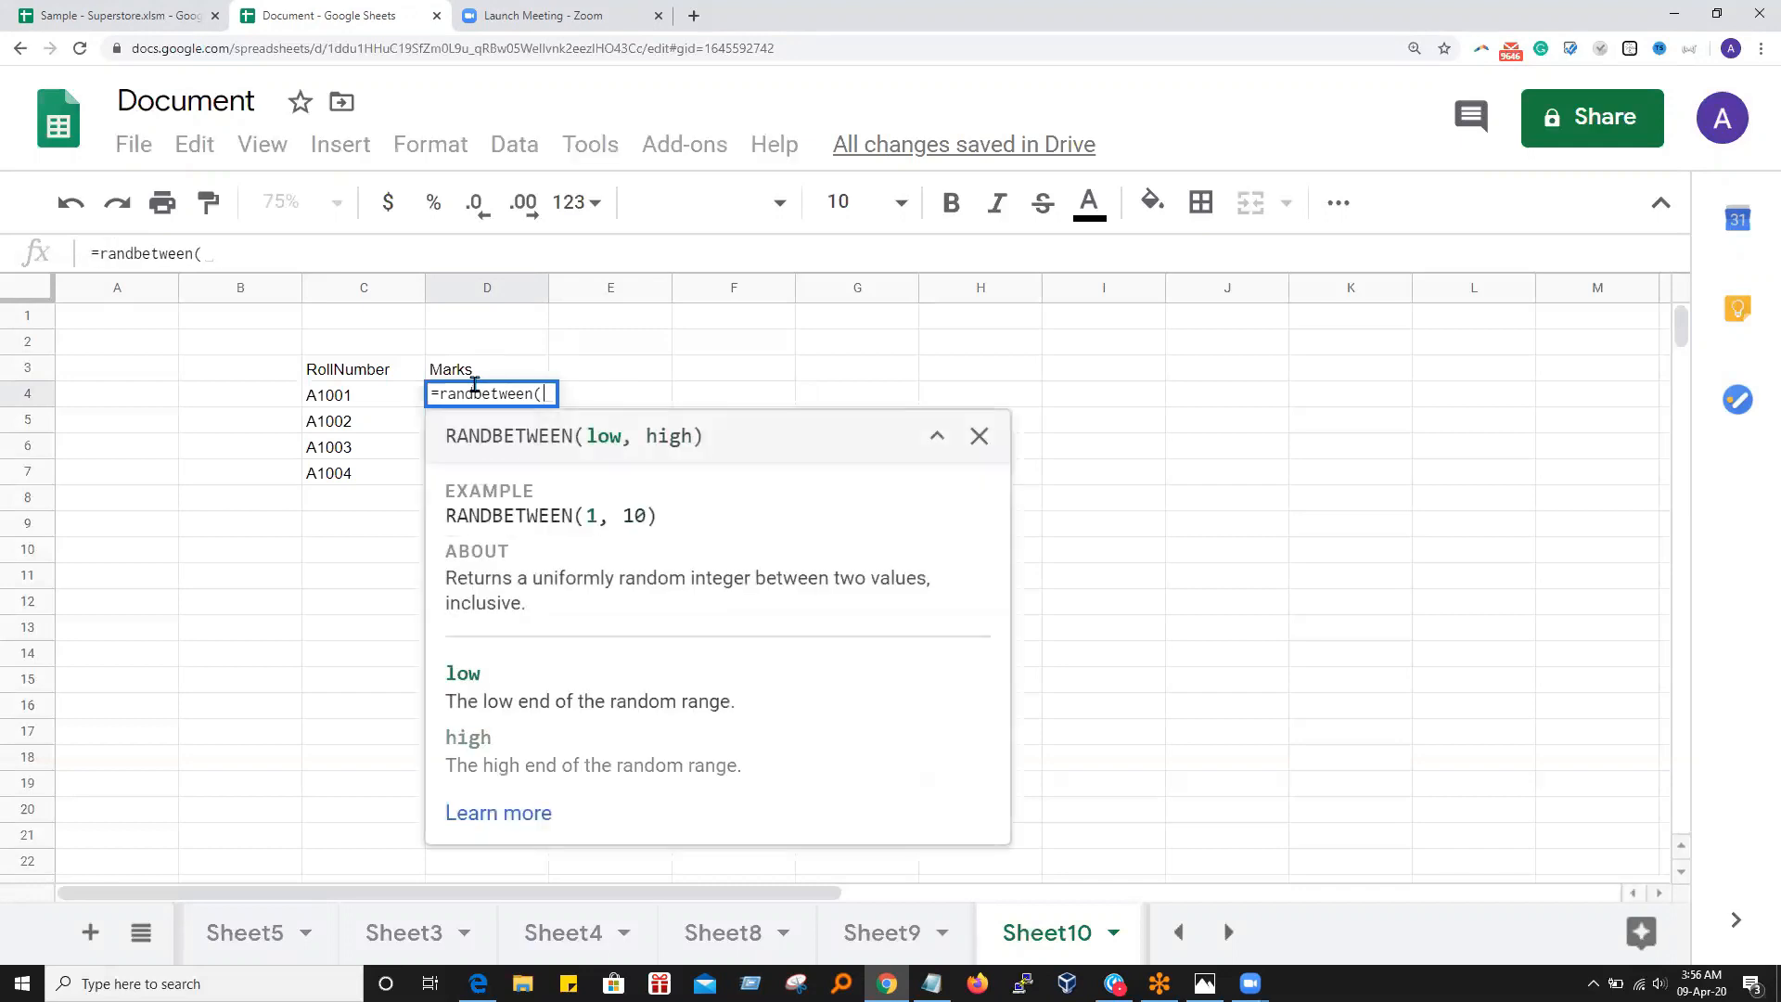
type("01")
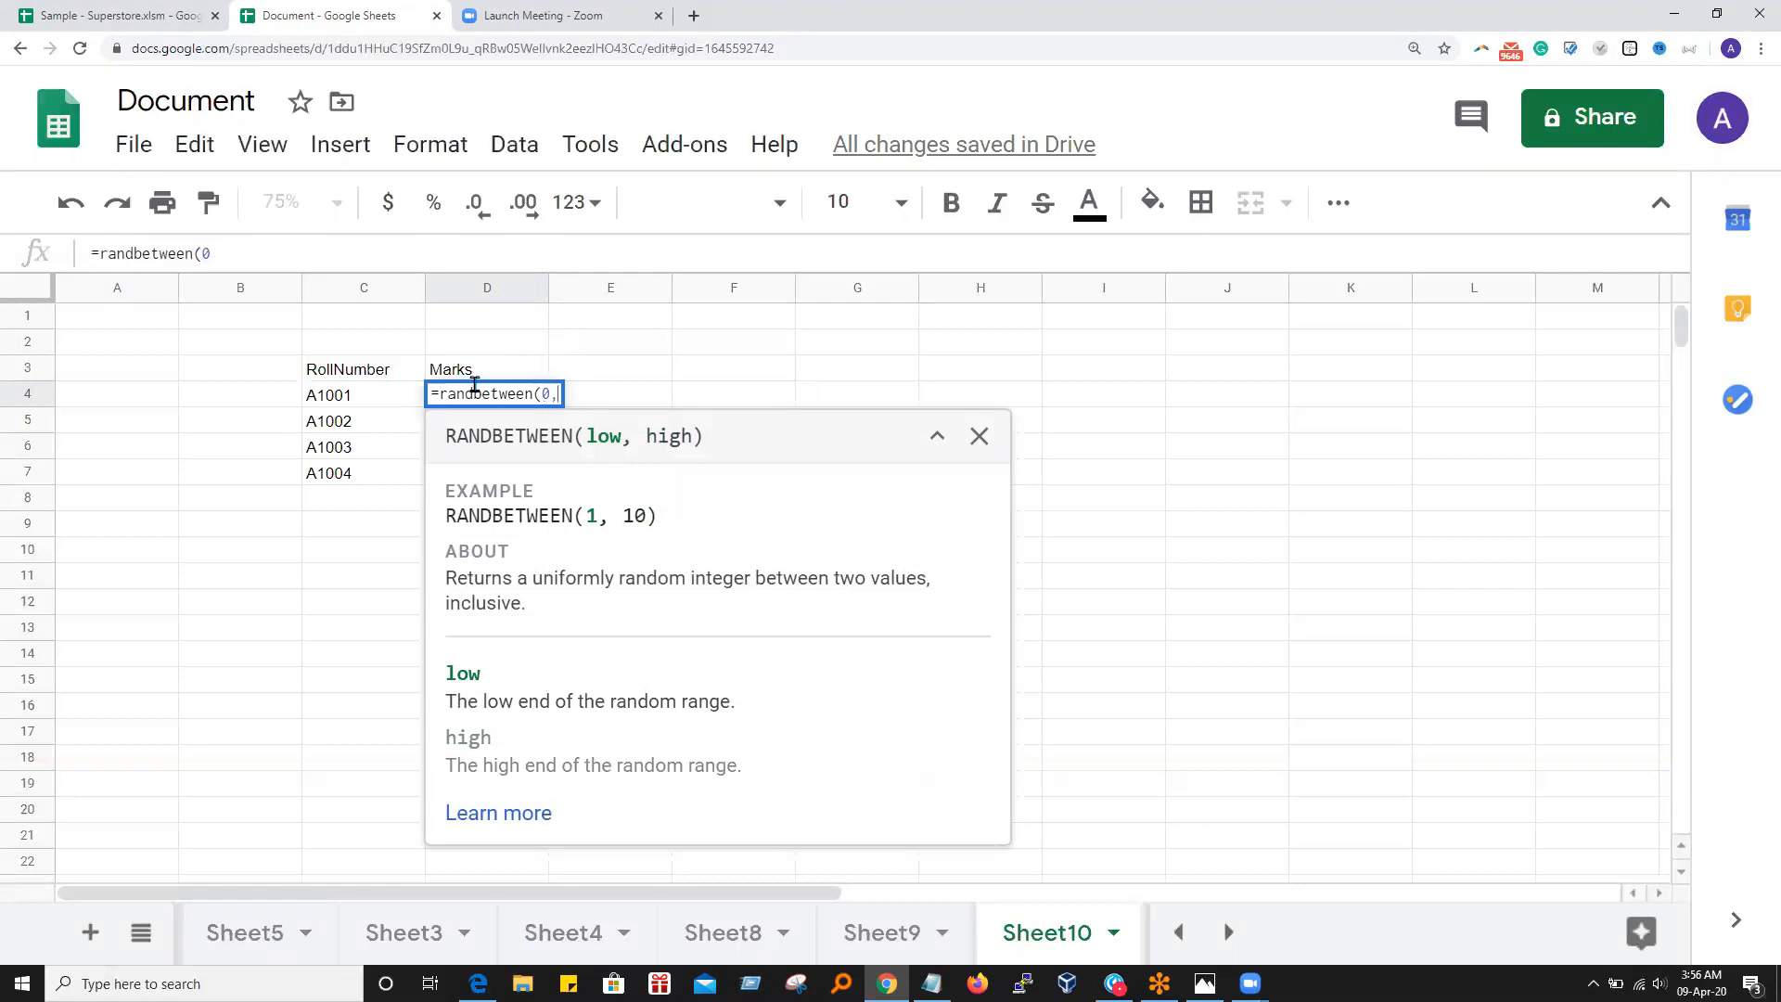
key("BackSpace")
type(",100)")
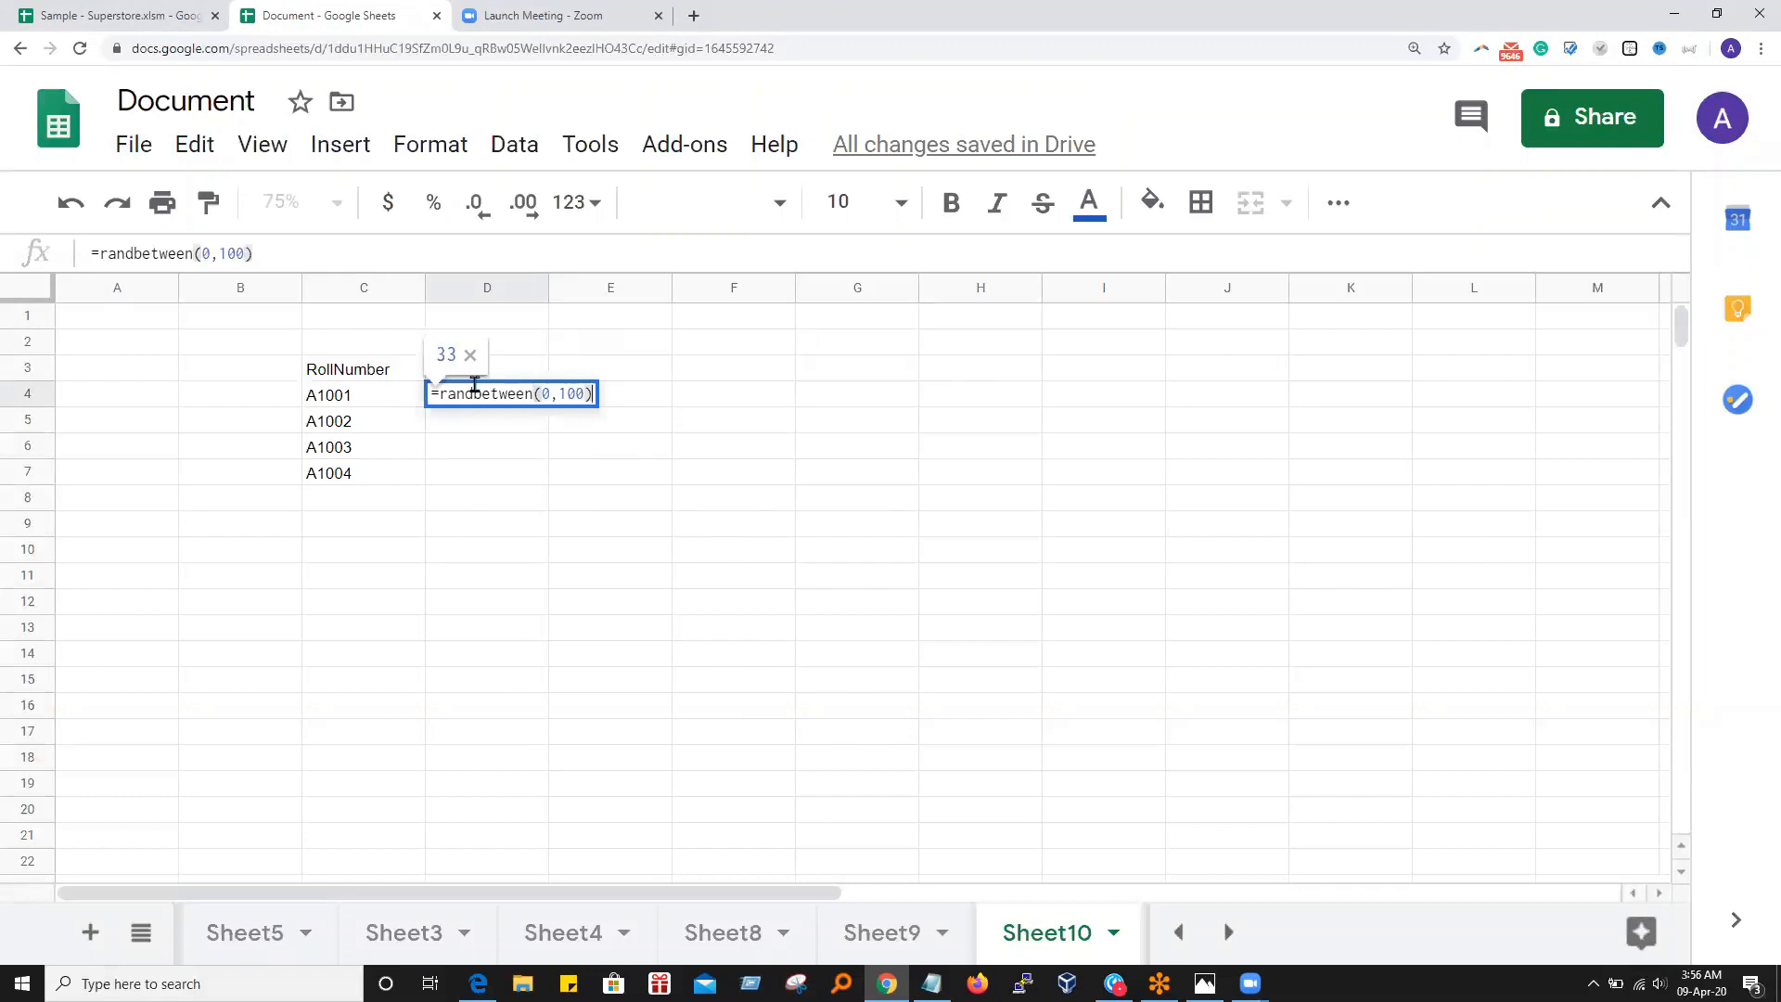
key("Return")
Copy the random-mark formula from D4 down through D7 for the remaining roll numbers
left_click(476, 395)
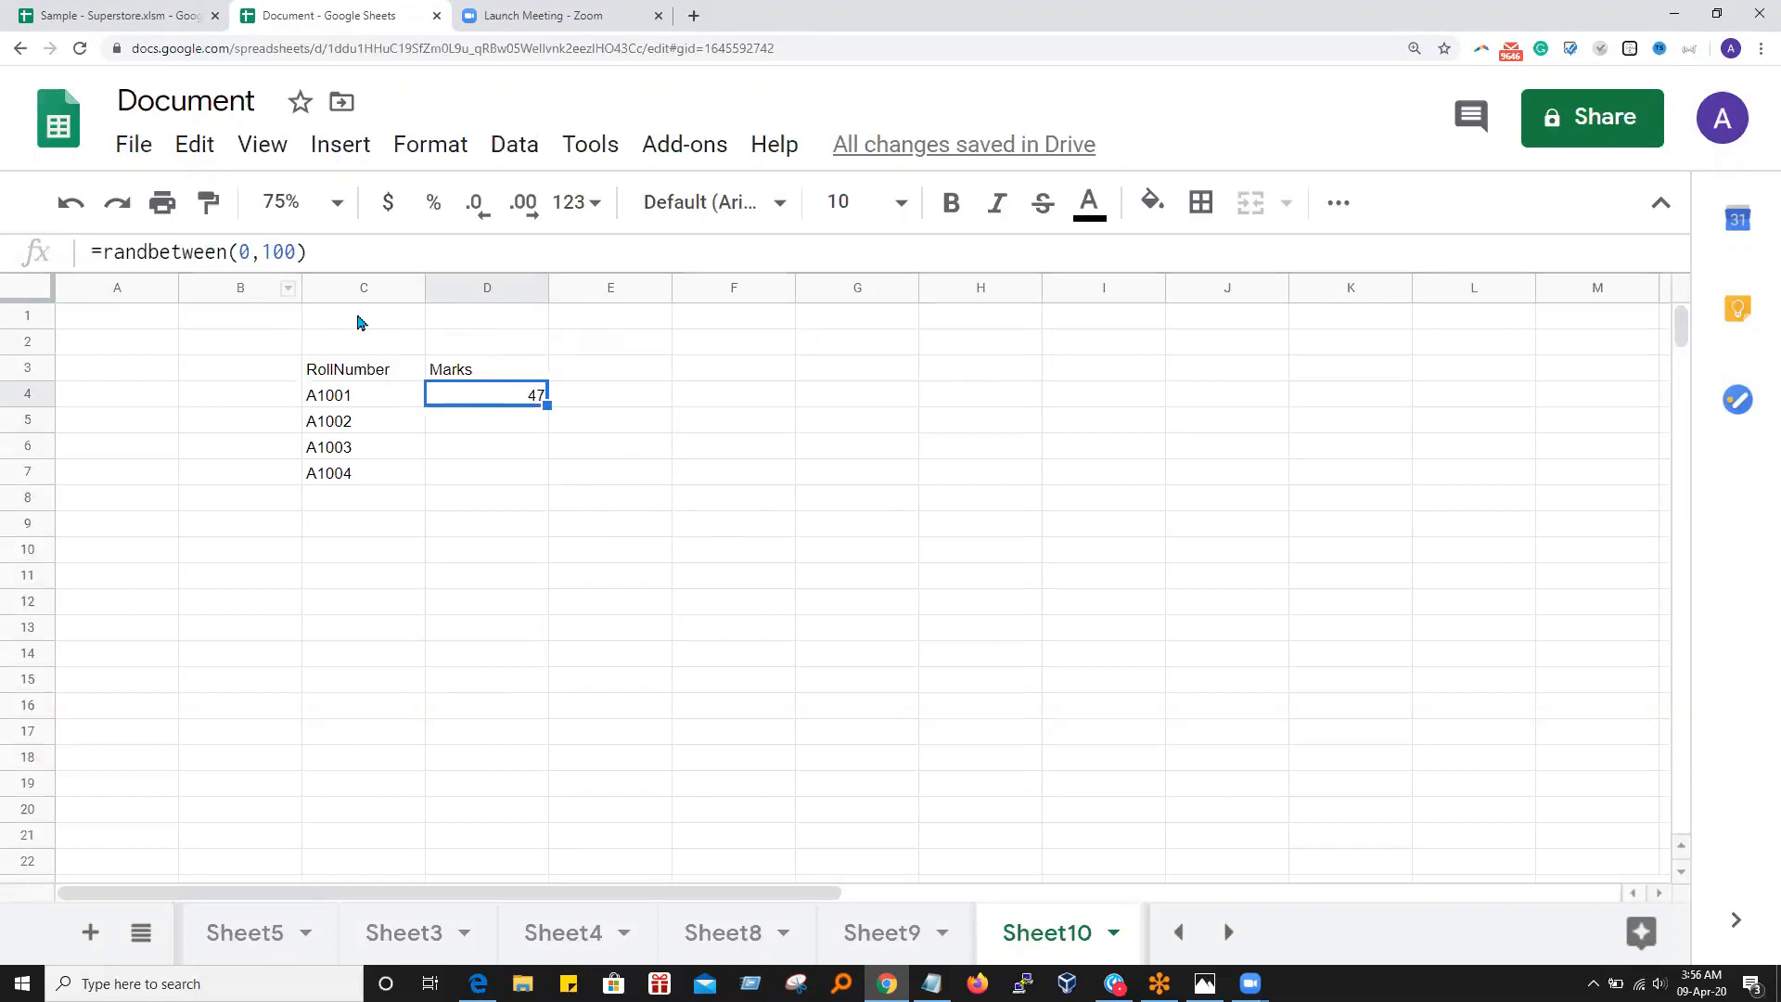
left_click(496, 453)
left_click(527, 392)
left_click_drag(548, 406, 540, 477)
left_click_drag(646, 444, 640, 450)
left_click(545, 547)
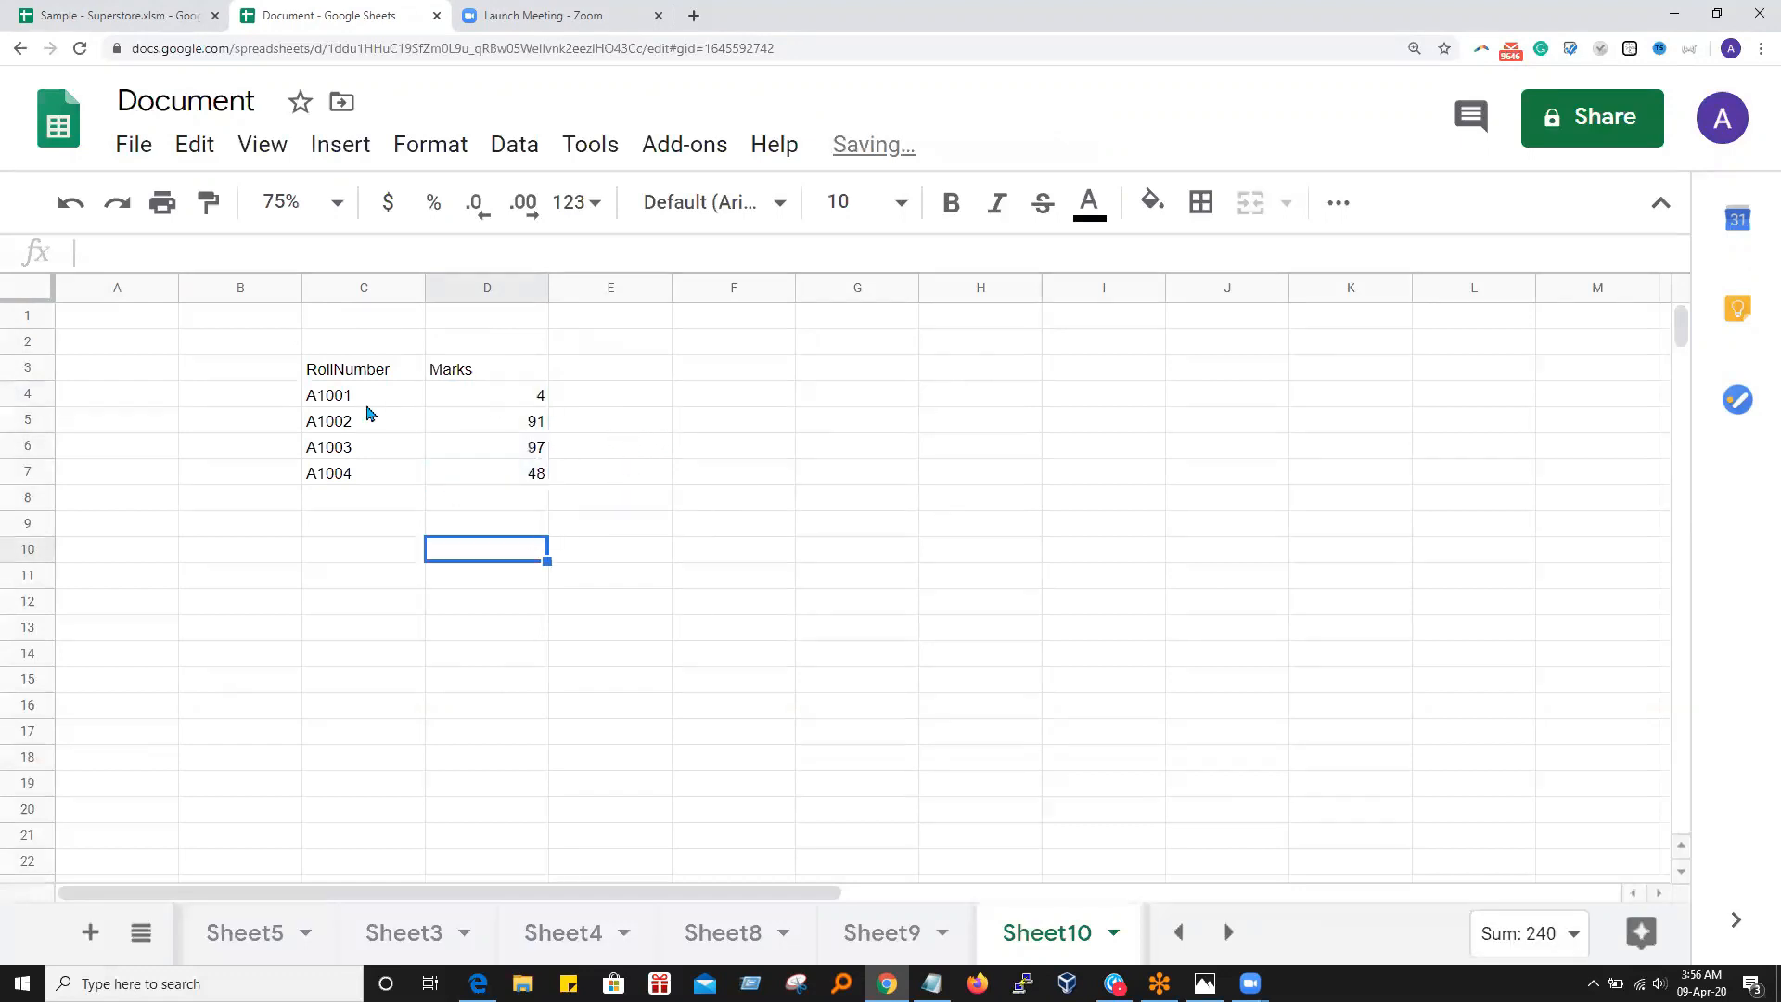
Insert a chart based on the RollNumber and Marks table, including its headers, in C3:D7
left_click(331, 383)
left_click_drag(330, 383, 510, 481)
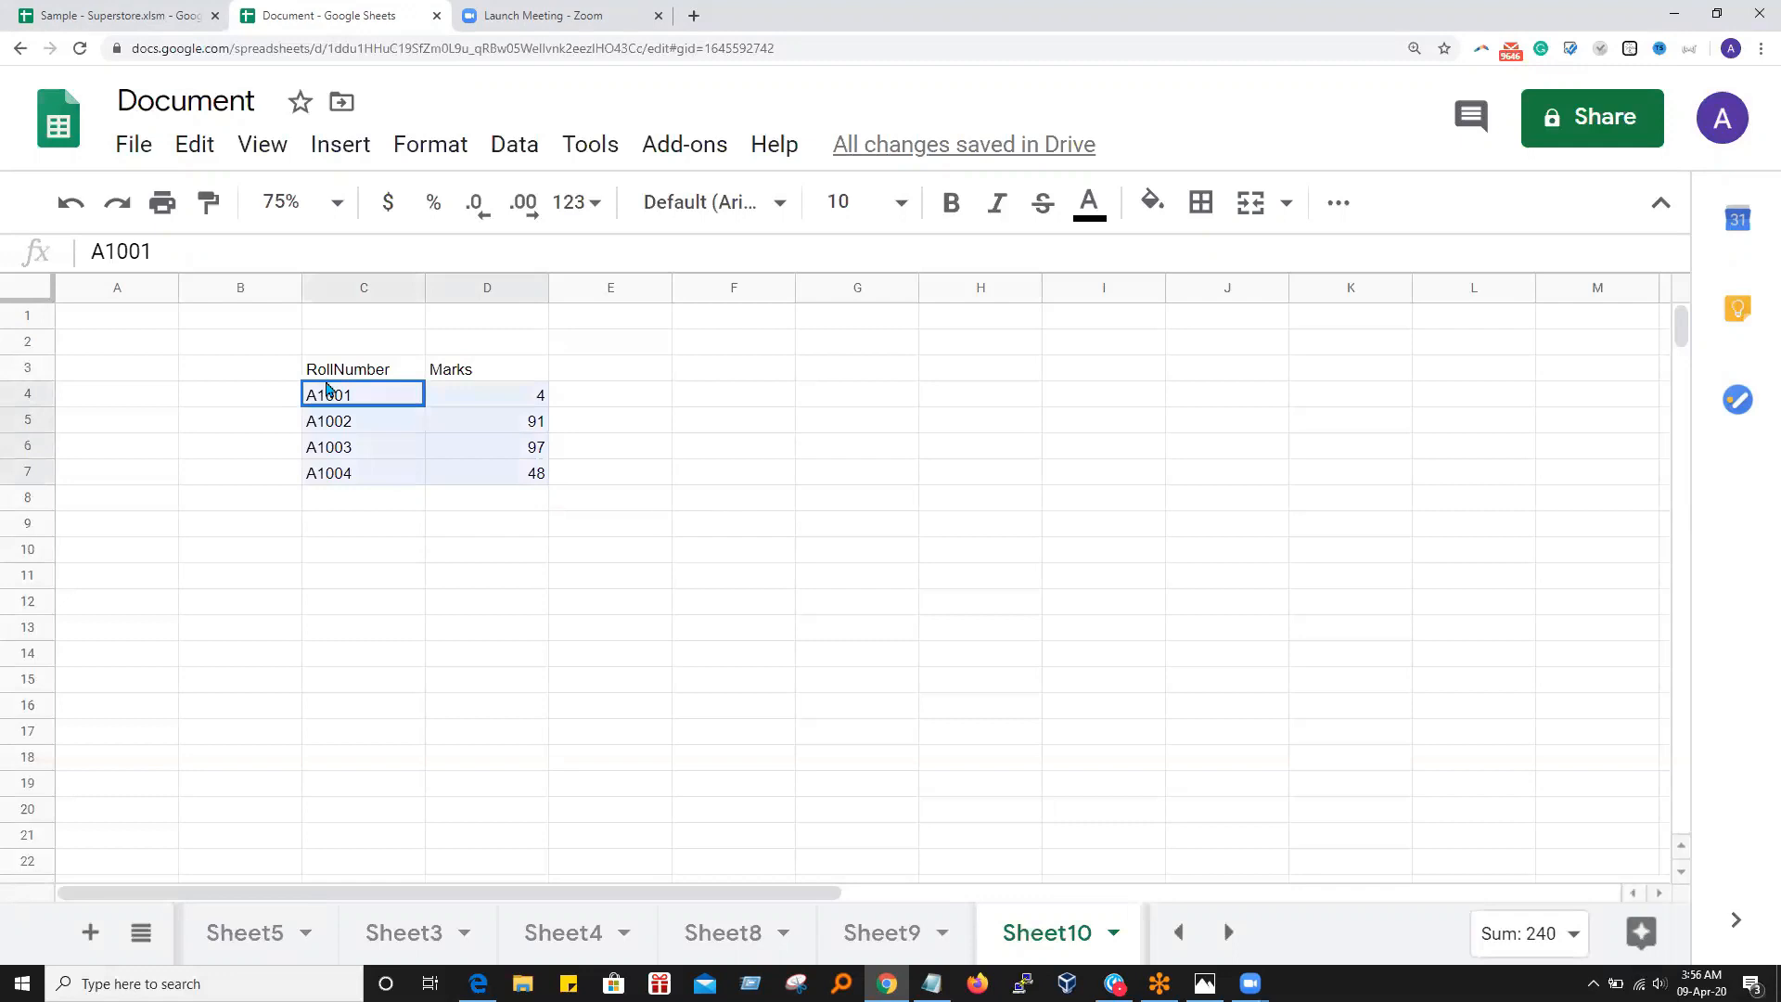
left_click_drag(334, 373, 533, 473)
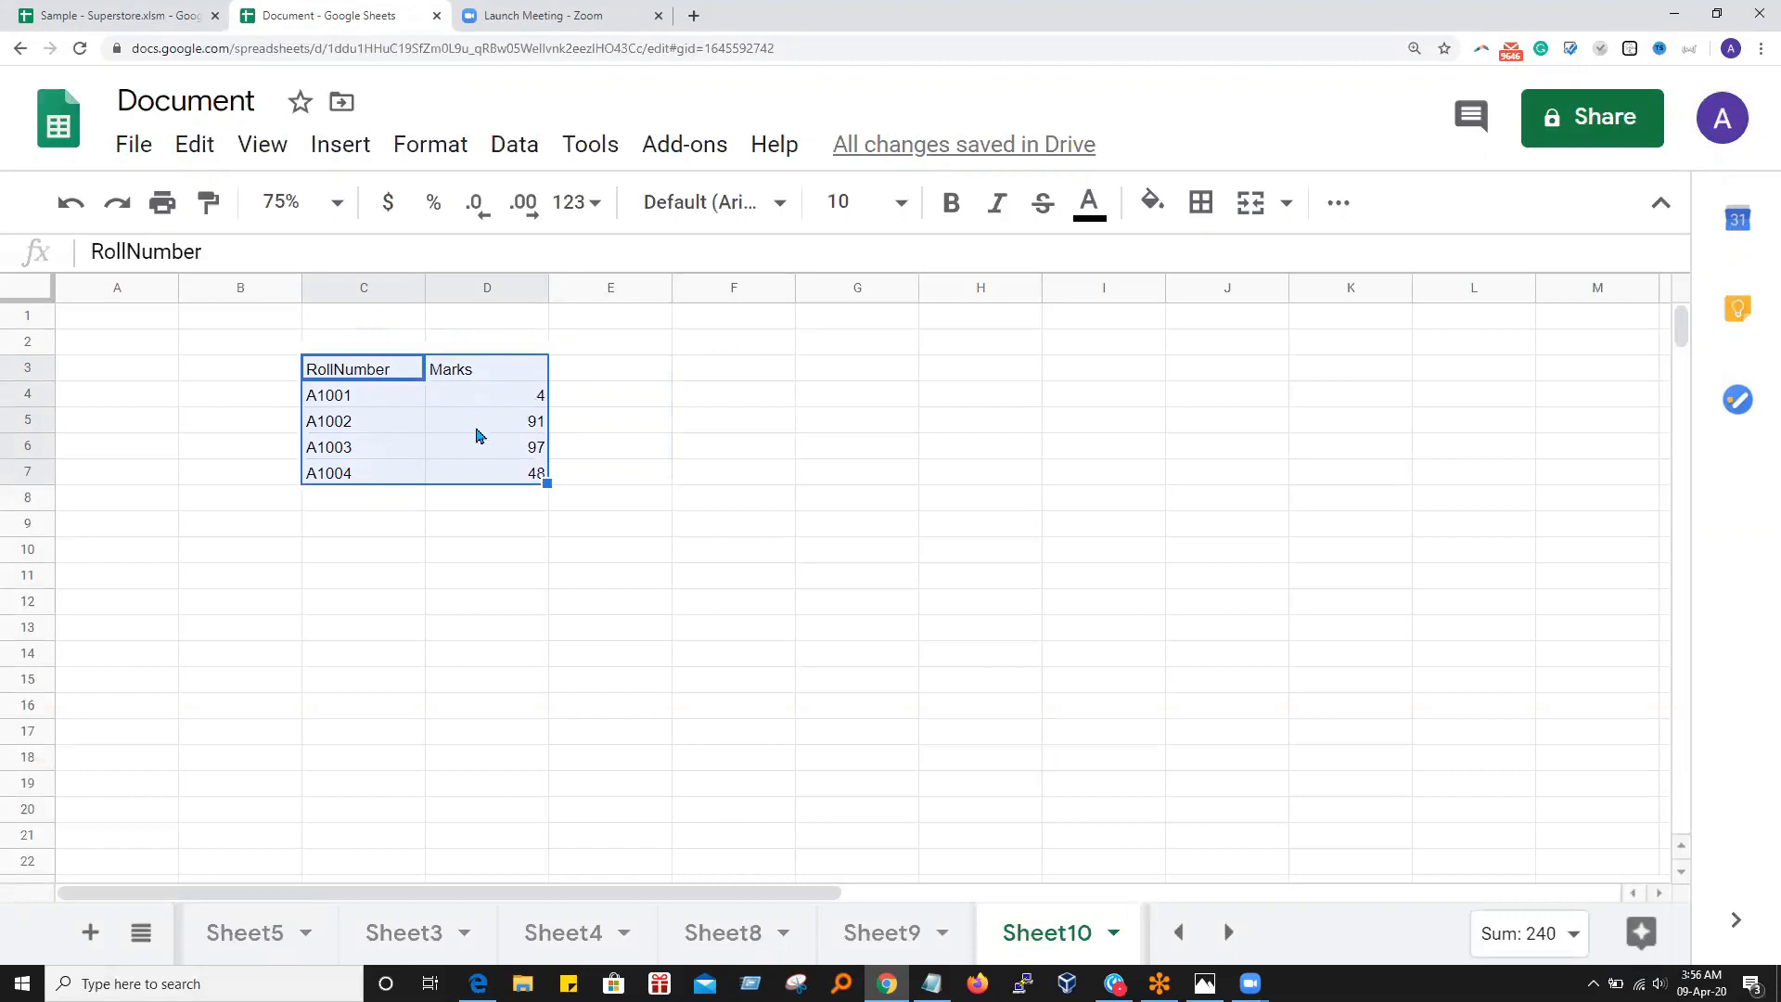
left_click(446, 525)
left_click_drag(362, 371, 538, 478)
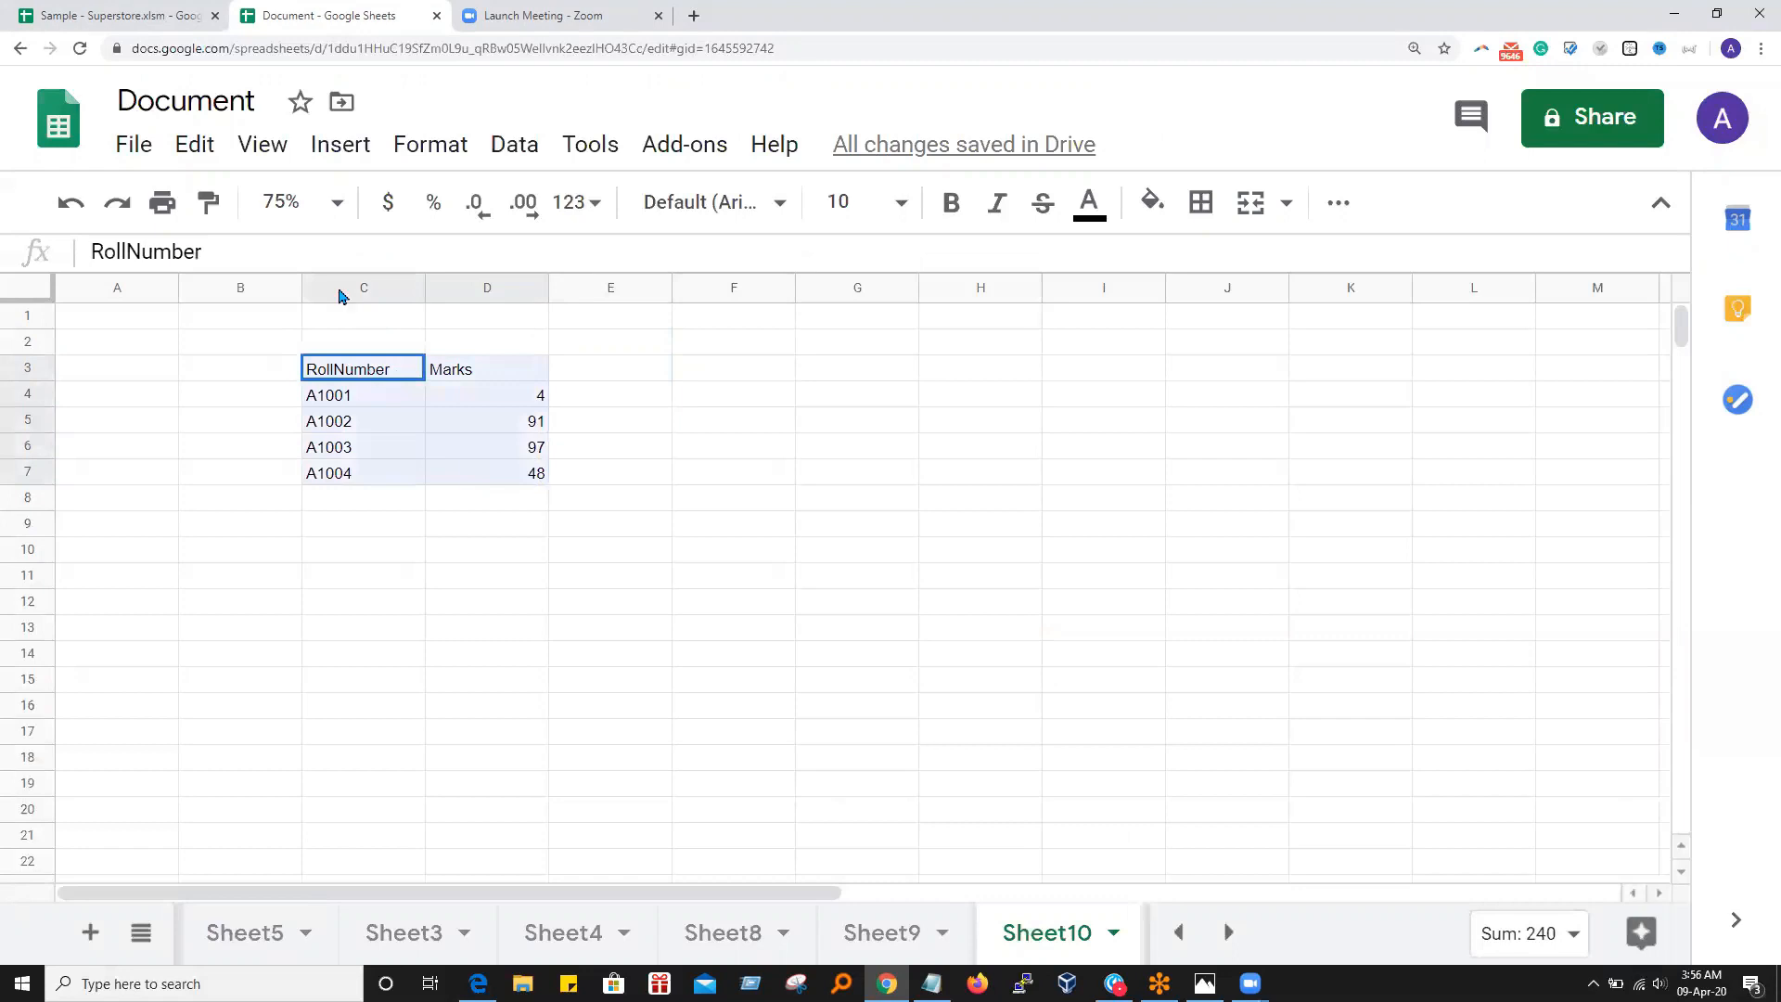
left_click(337, 150)
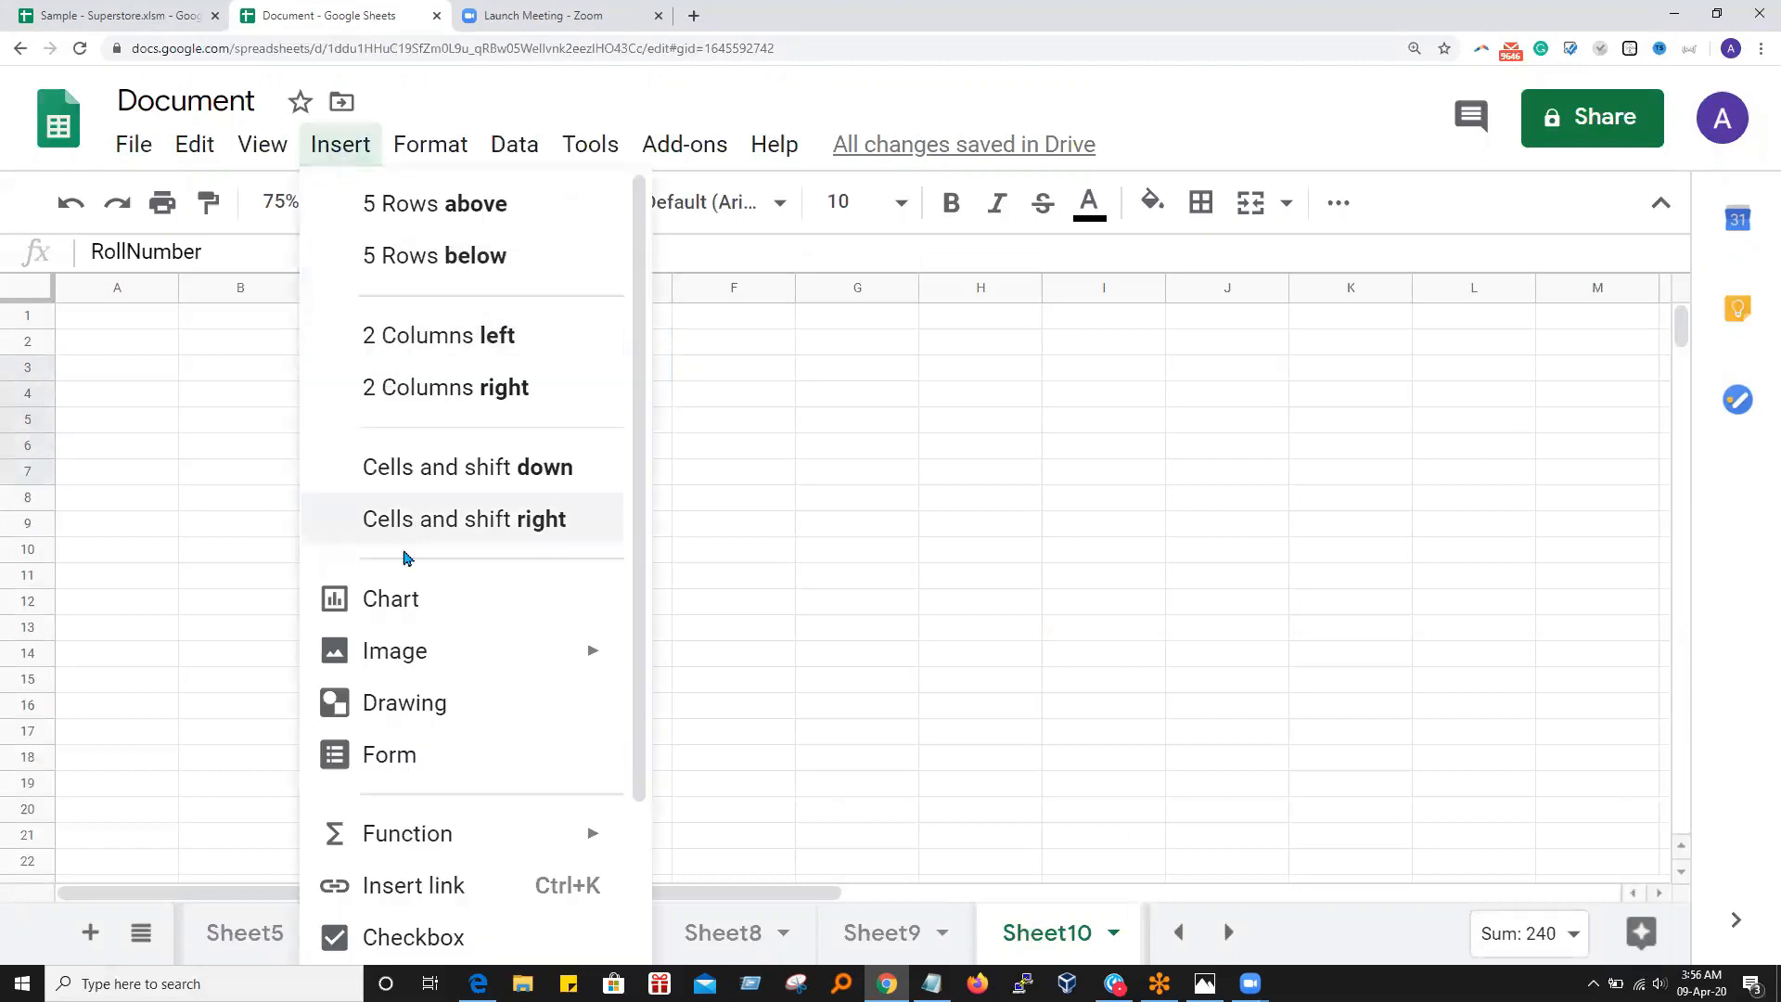
left_click(403, 601)
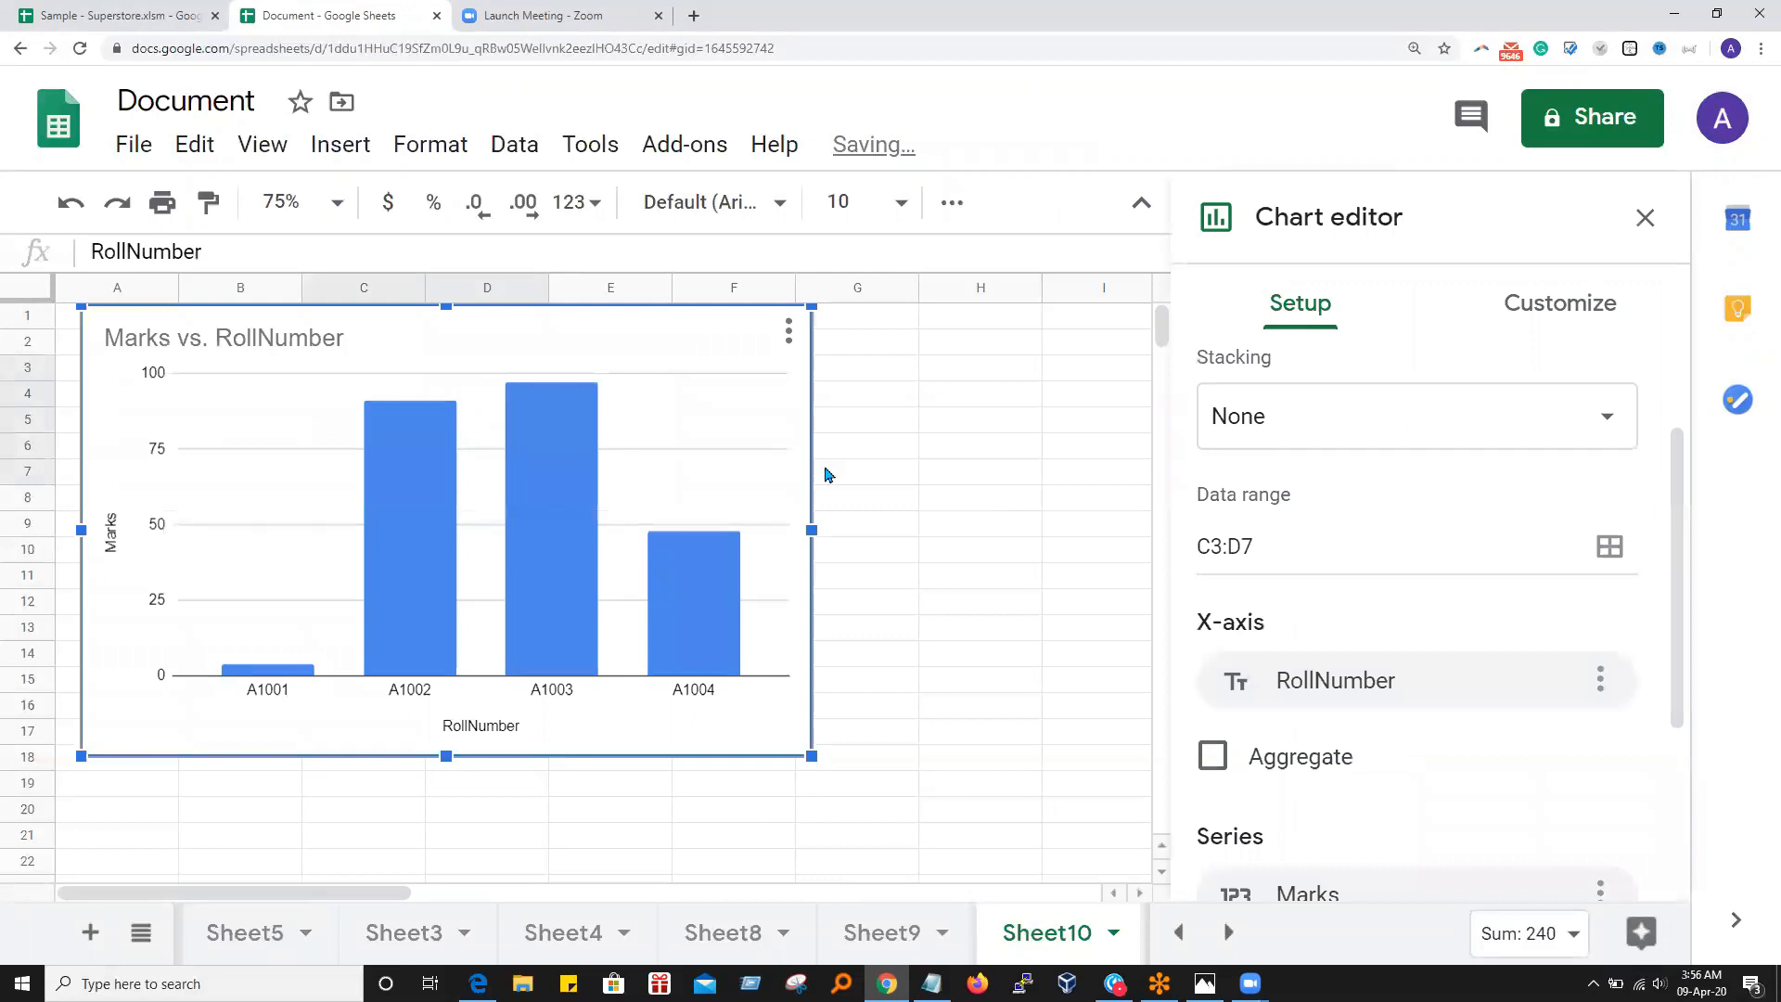
Close the chart editor and move the chart off the table so it starts in column E near row 3
left_click(872, 451)
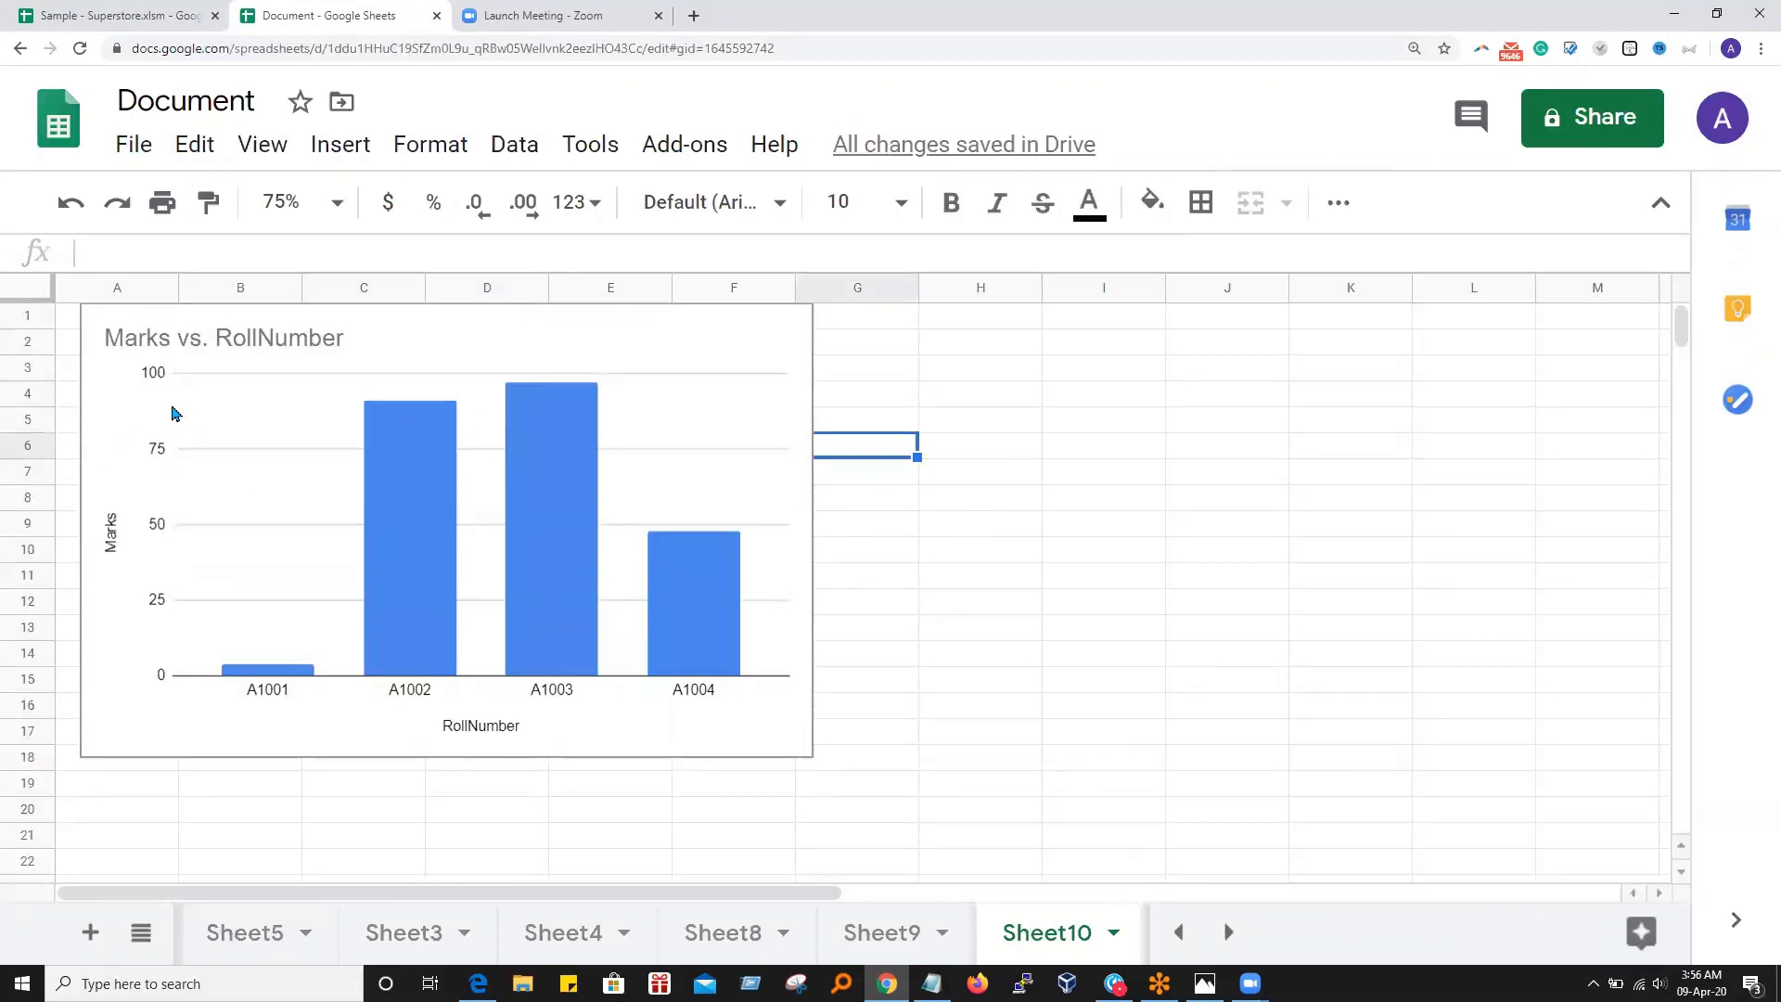
left_click(142, 324)
left_click_drag(139, 325, 697, 373)
left_click(1445, 413)
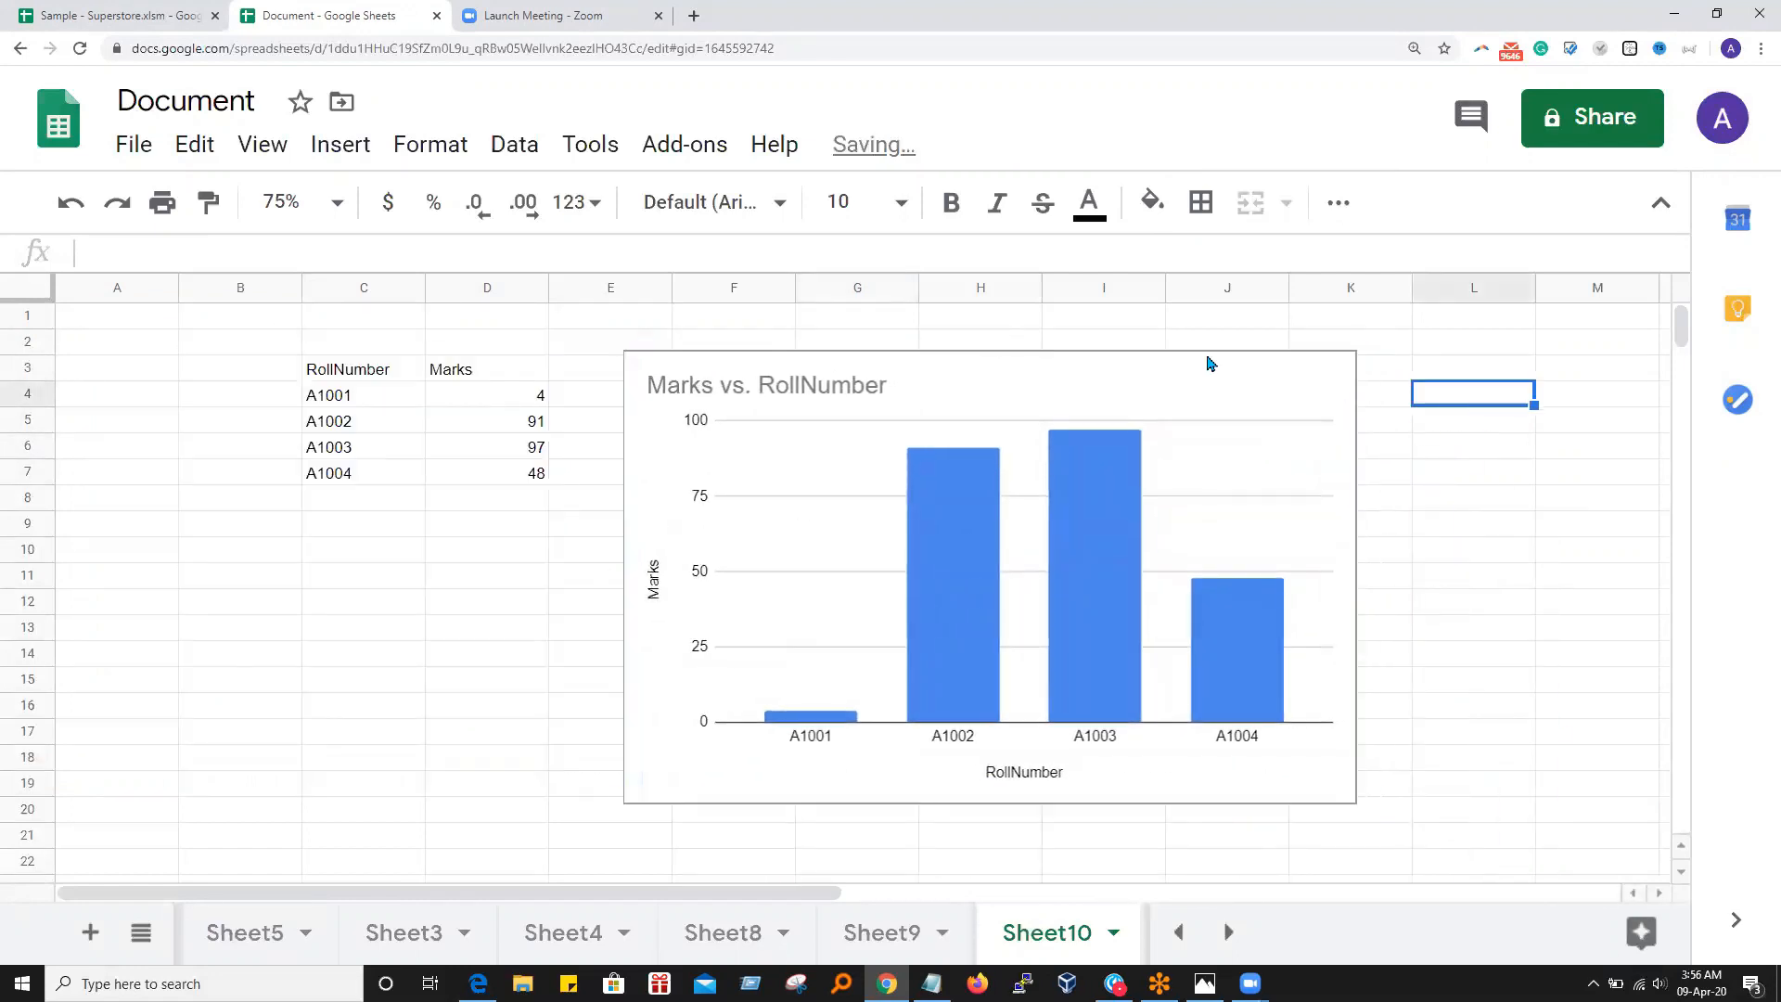
Open the Marks vs. RollNumber chart for editing and review its data range, X-axis, series and header options
left_click(1117, 388)
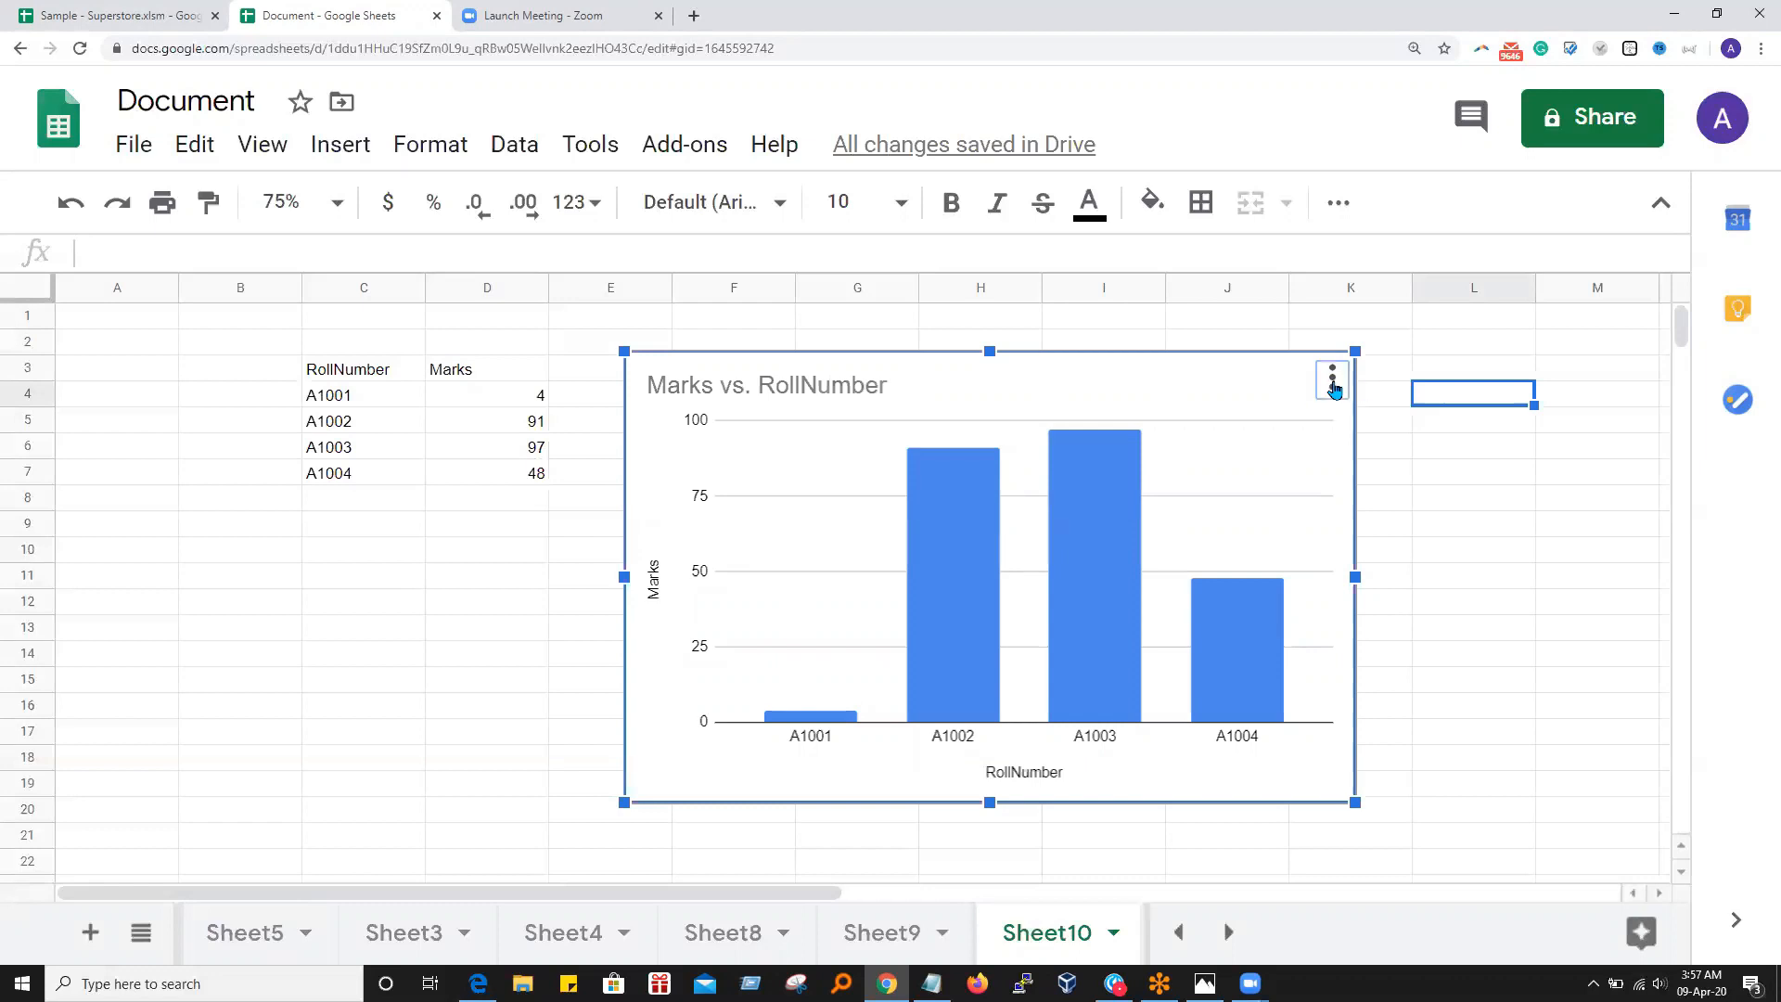
left_click(1332, 380)
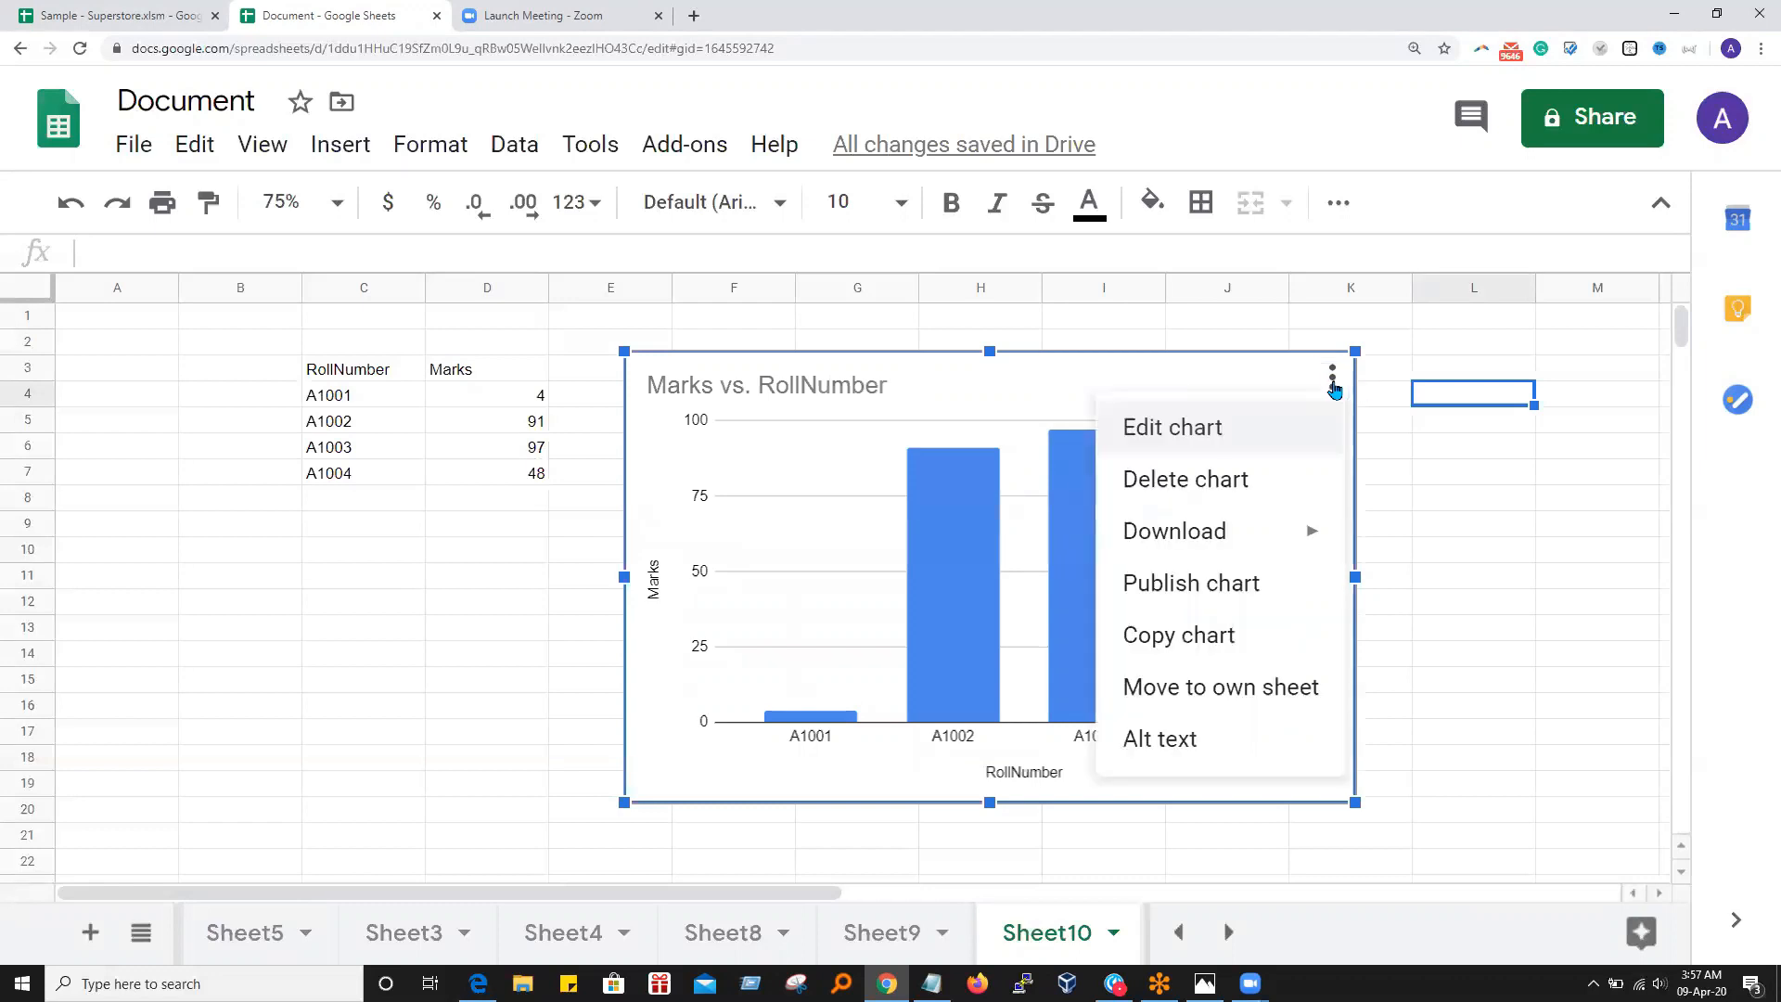
left_click(1219, 434)
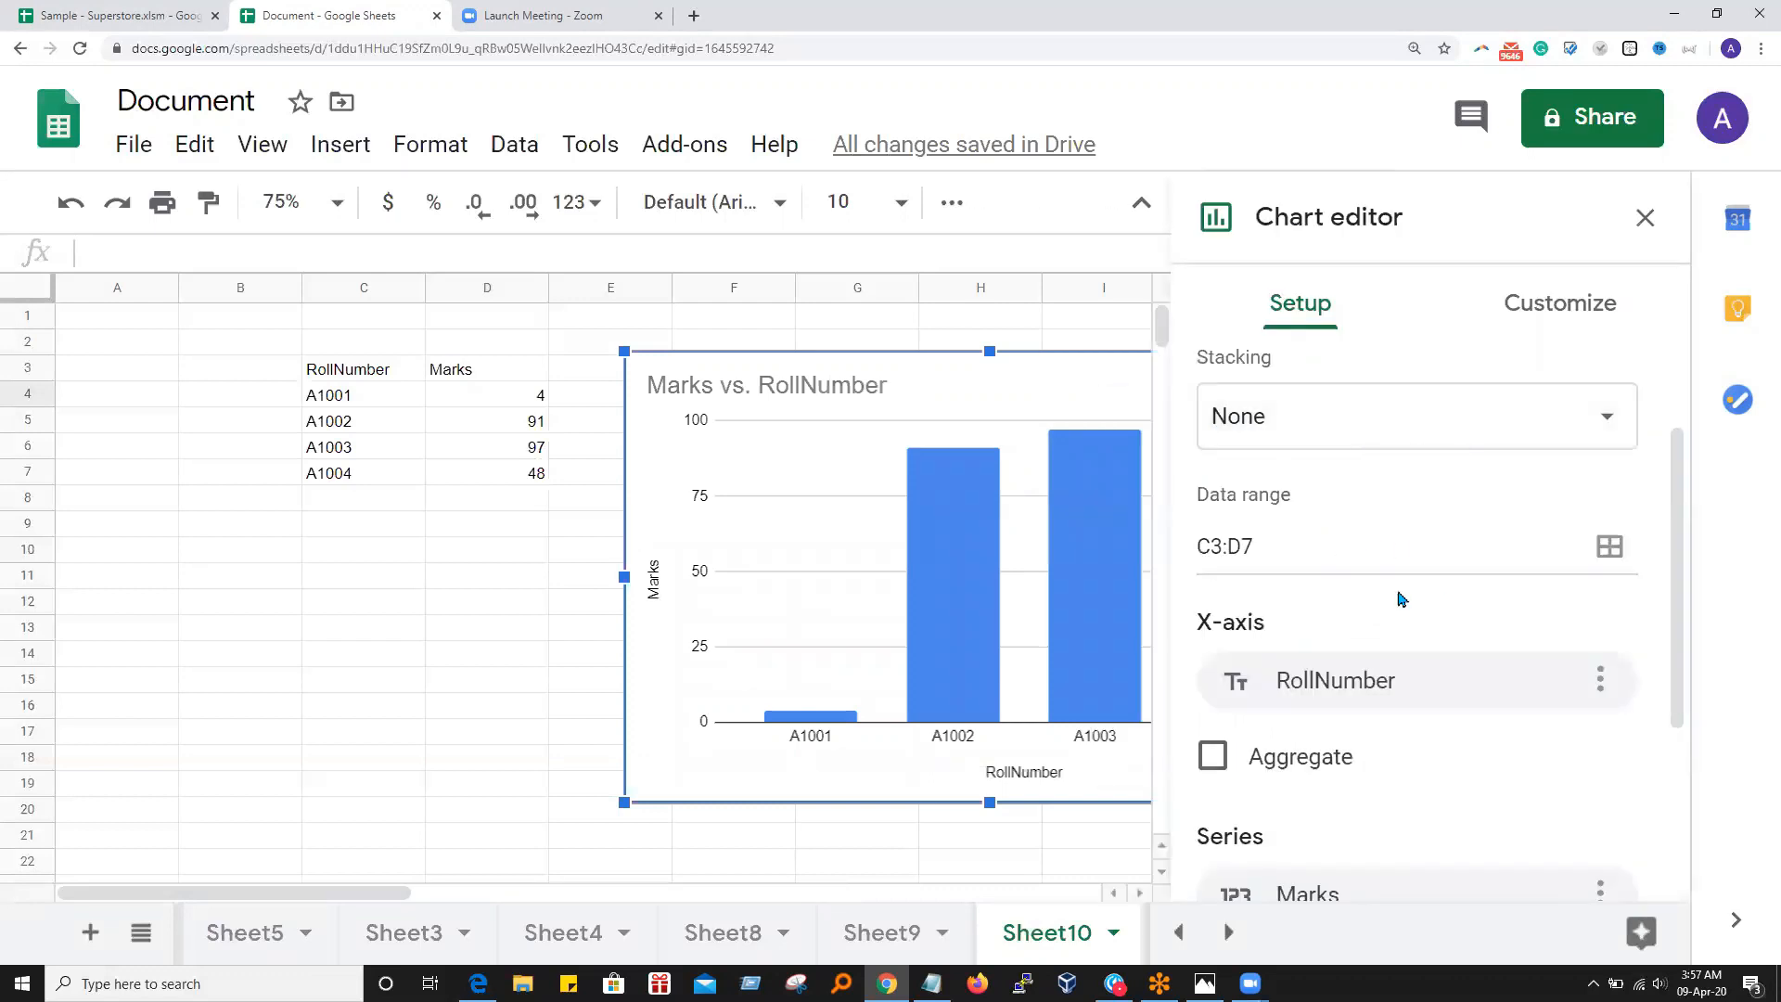
scroll(1400, 594, "down", 3)
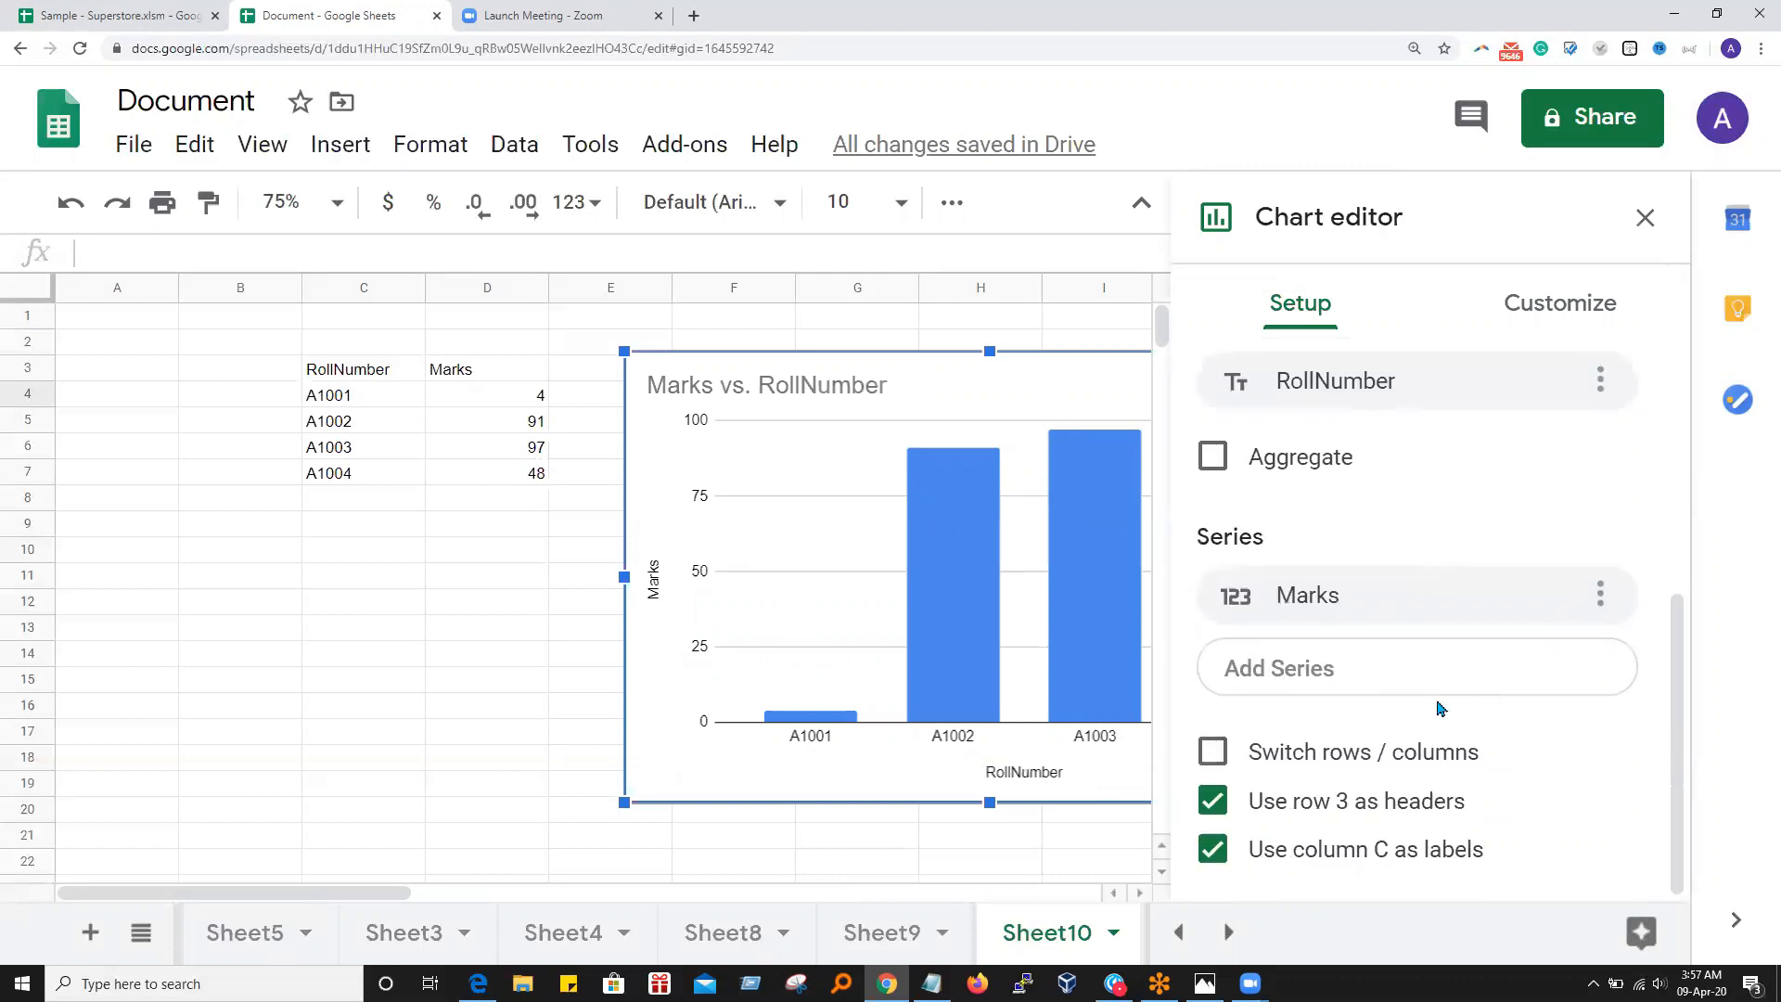
scroll(1438, 707, "up", 1)
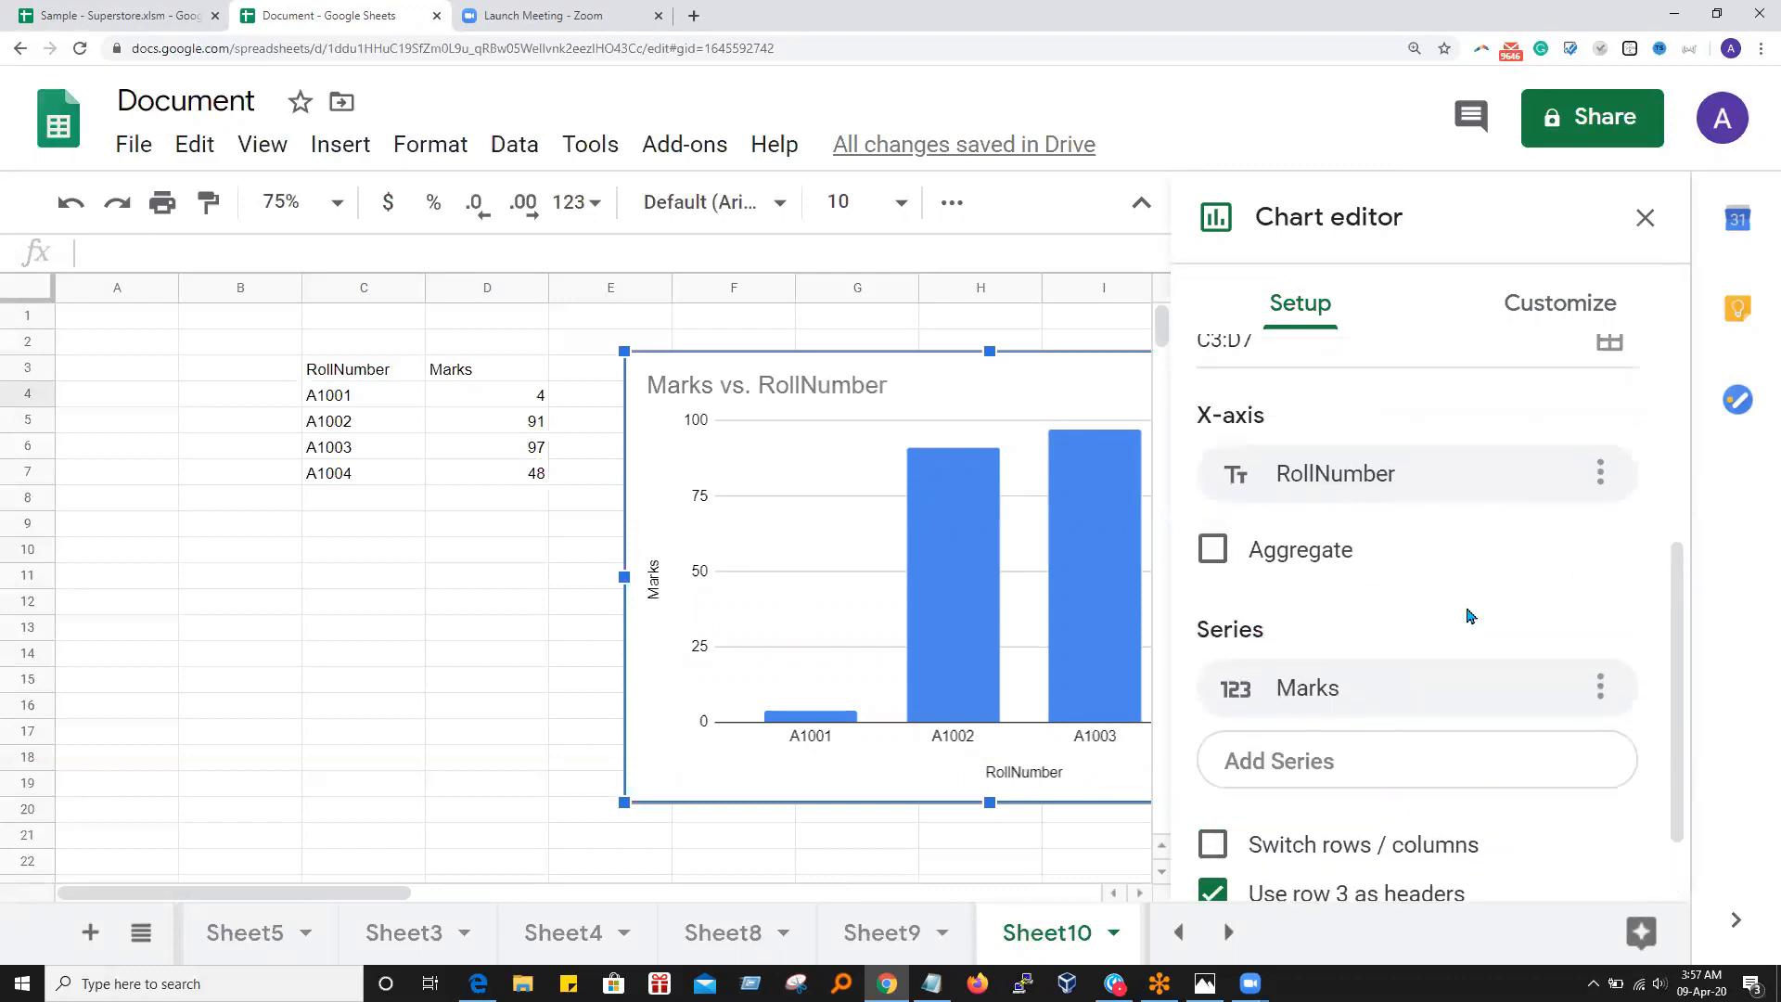
scroll(1429, 694, "down", 1)
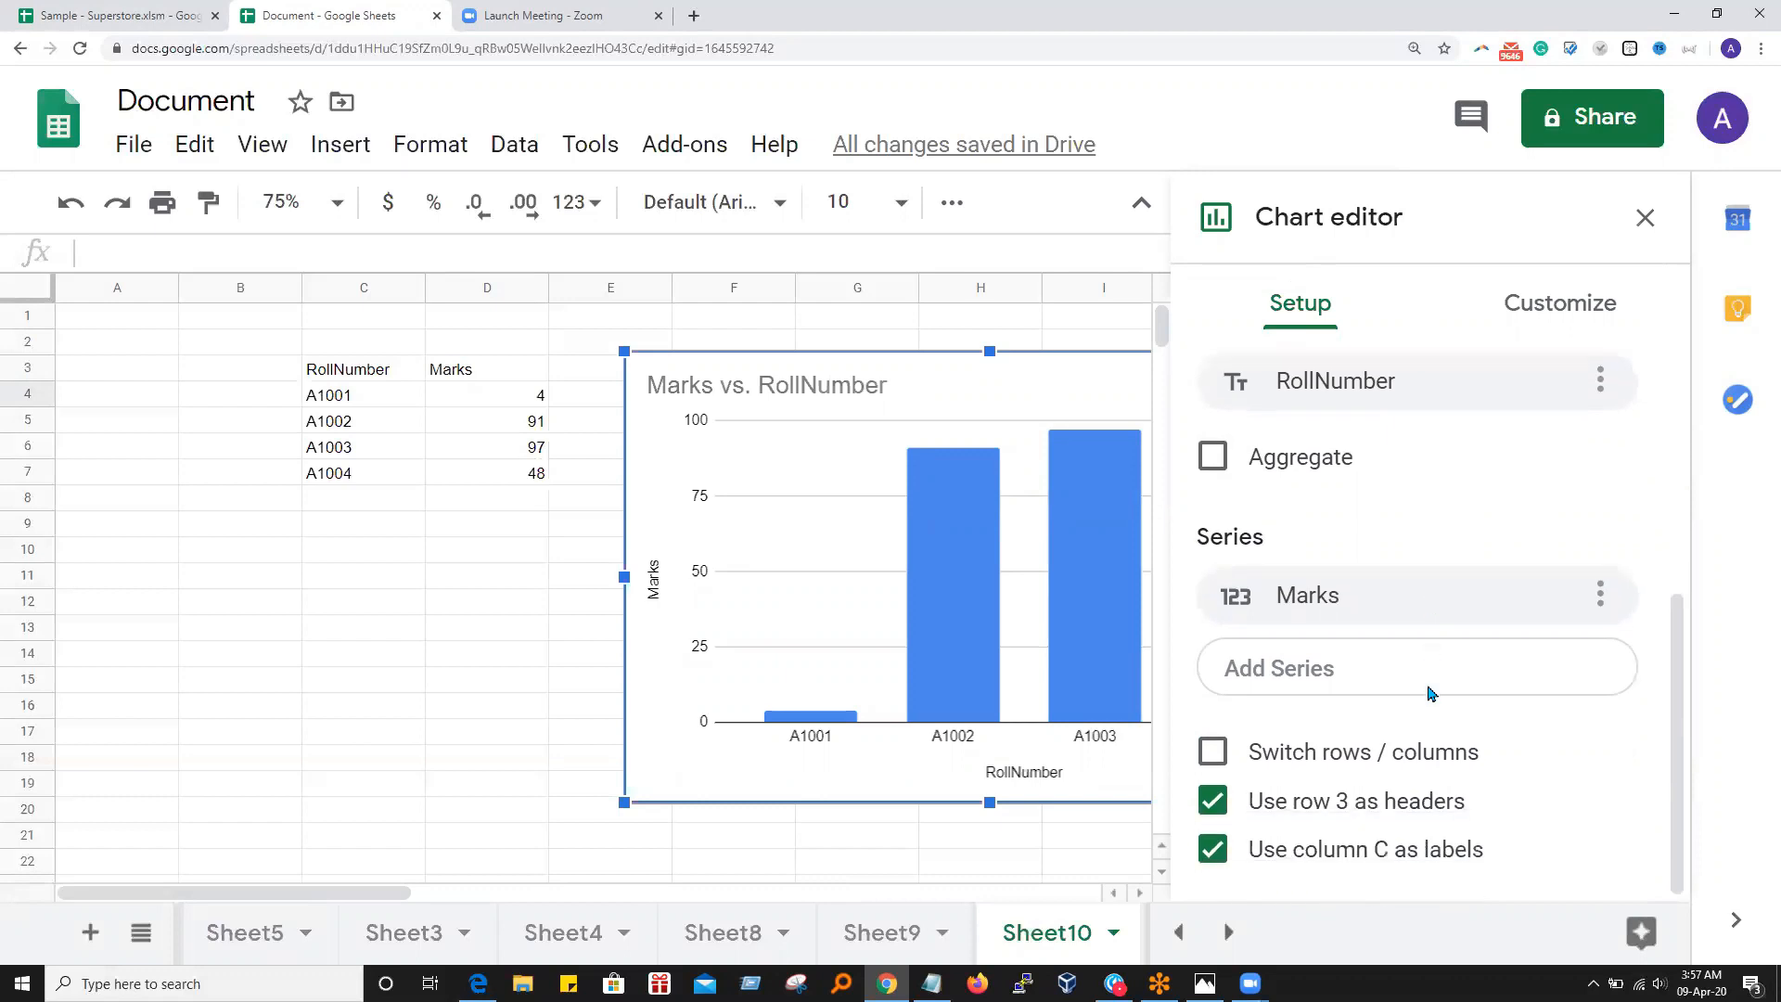
scroll(1433, 692, "up", 5)
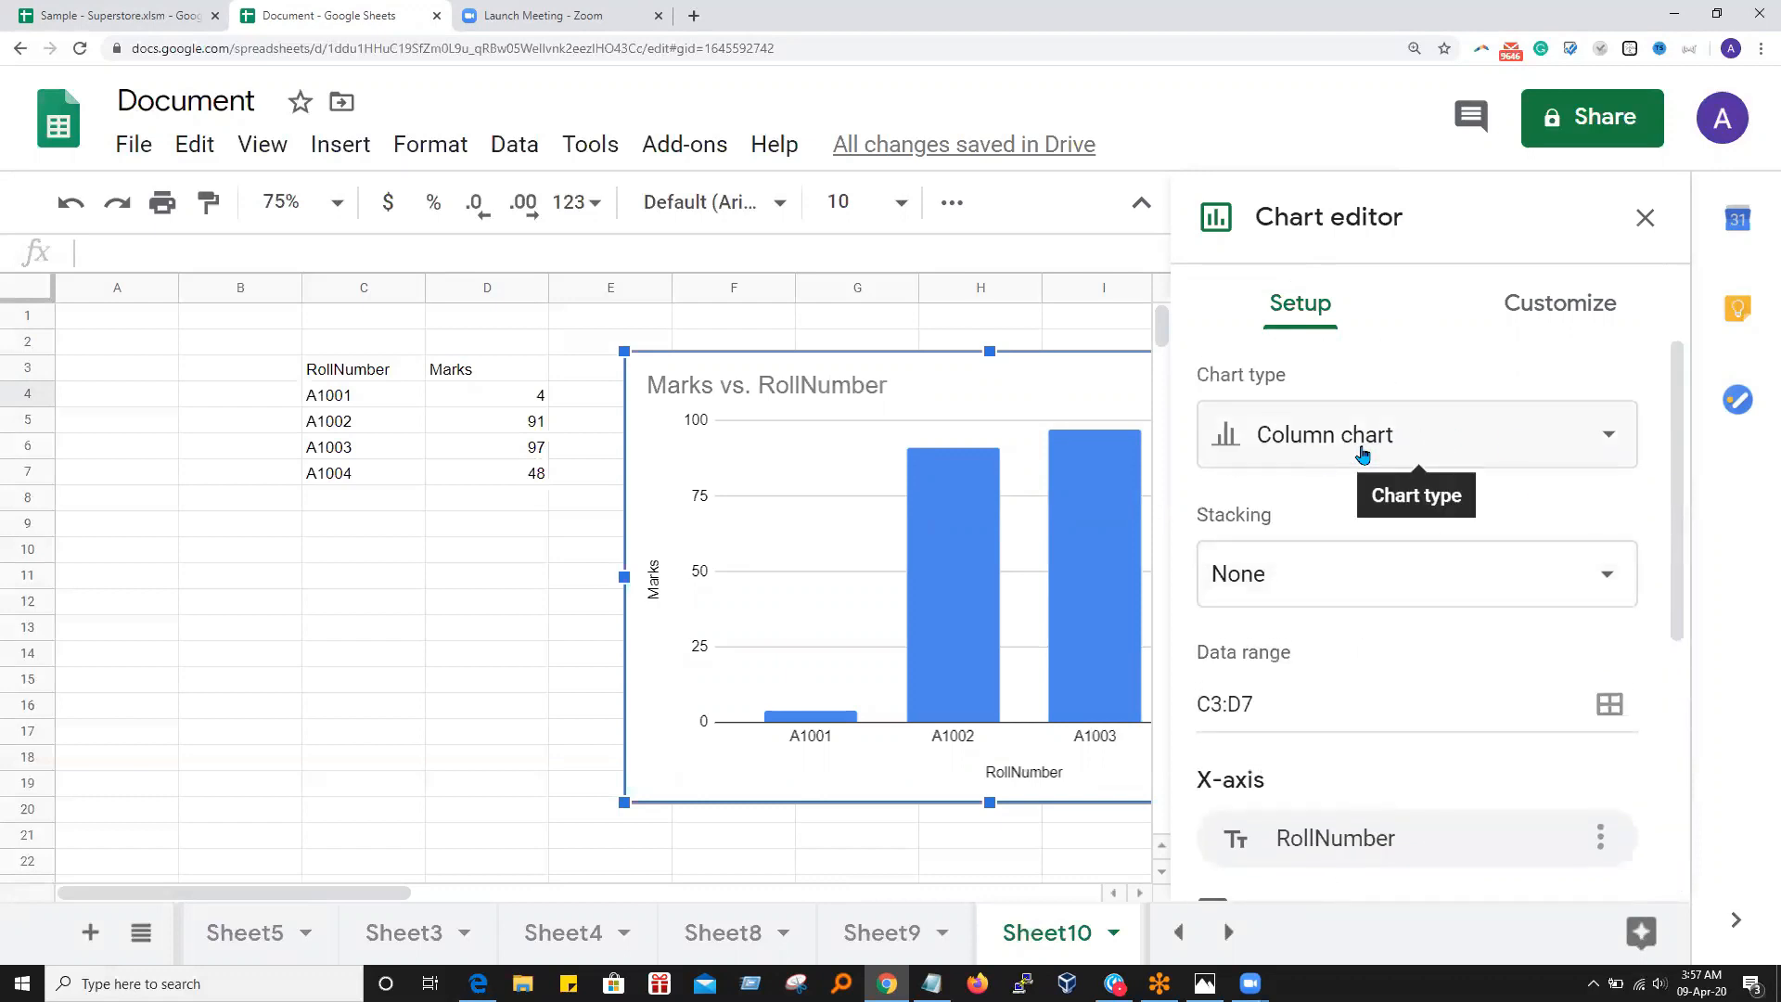
Change the chart type from the available types to Line chart
left_click(1616, 436)
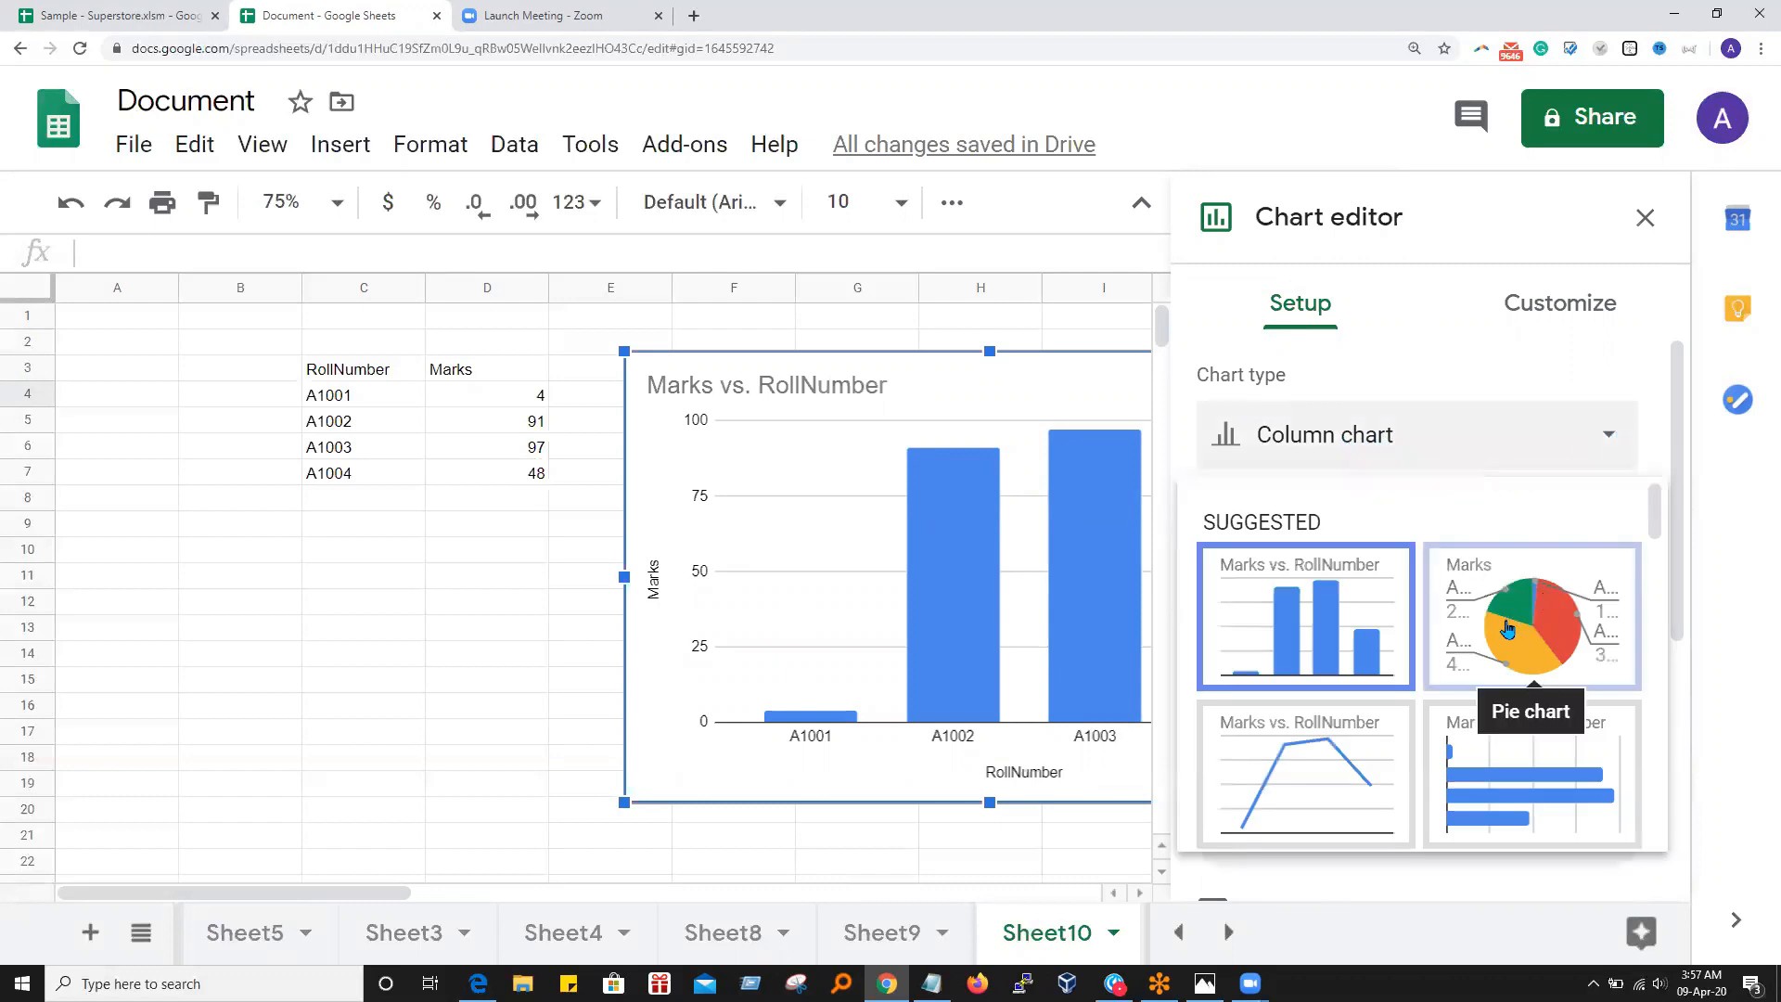
scroll(1495, 636, "down", 3)
scroll(1281, 707, "down", 2)
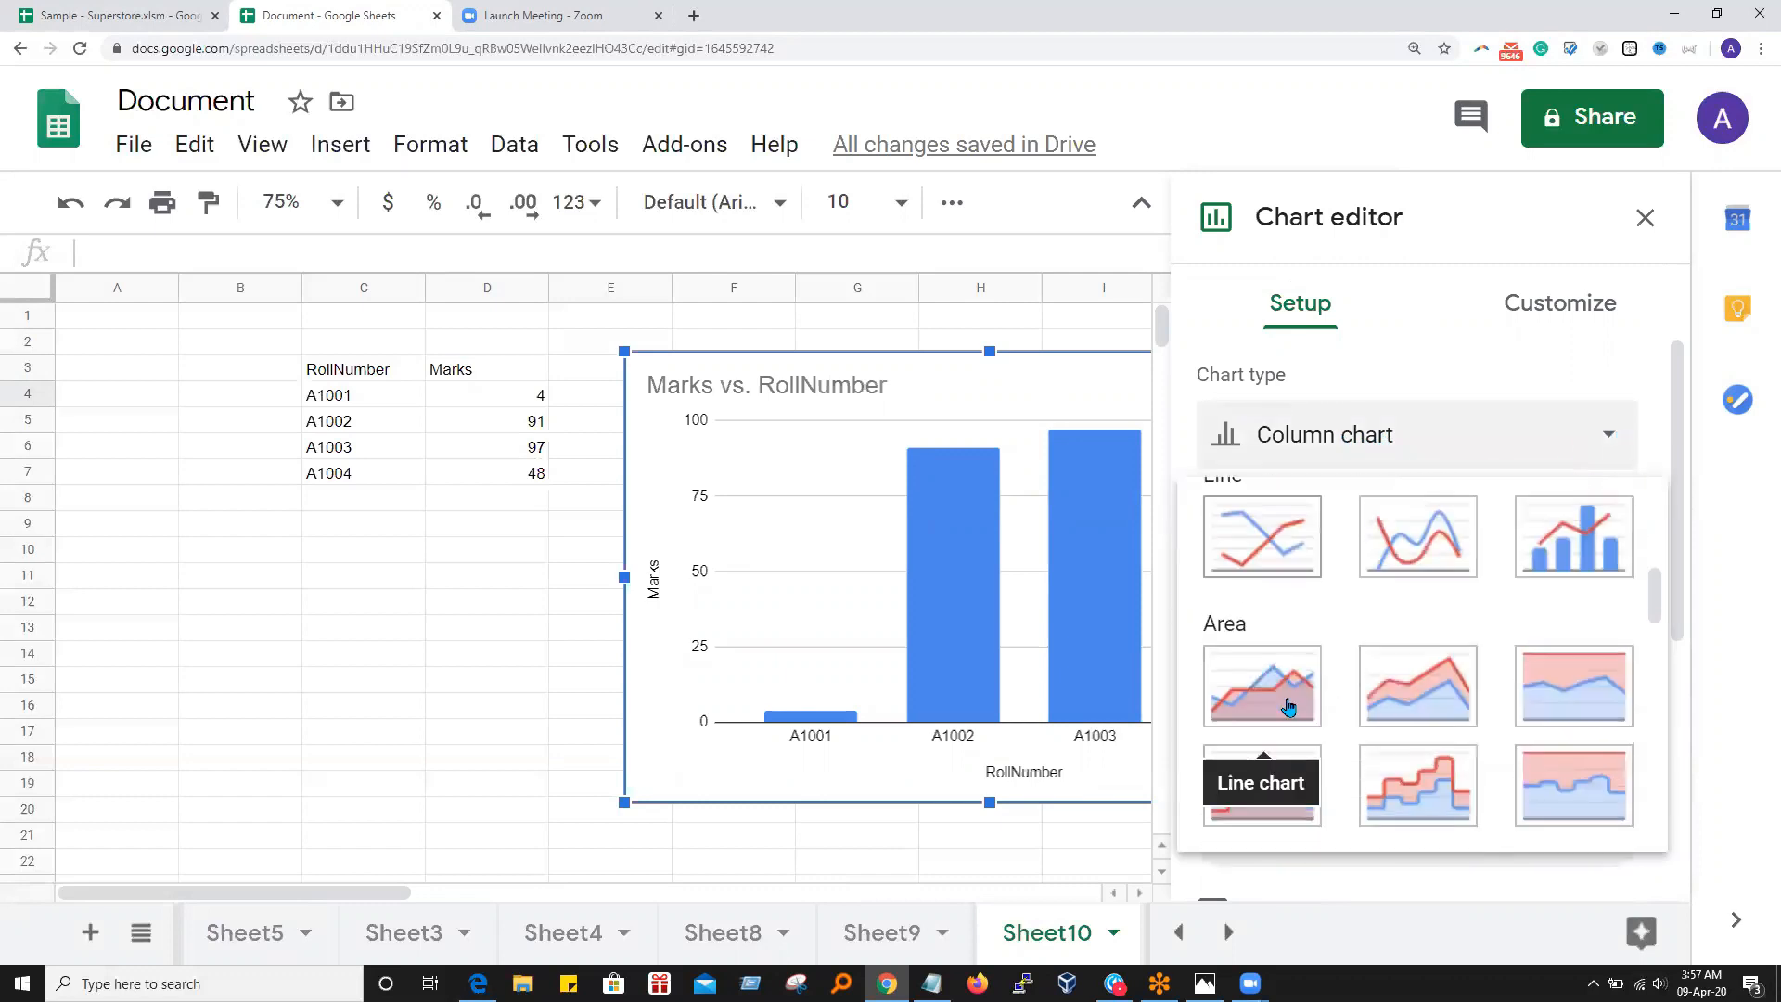
left_click(1273, 557)
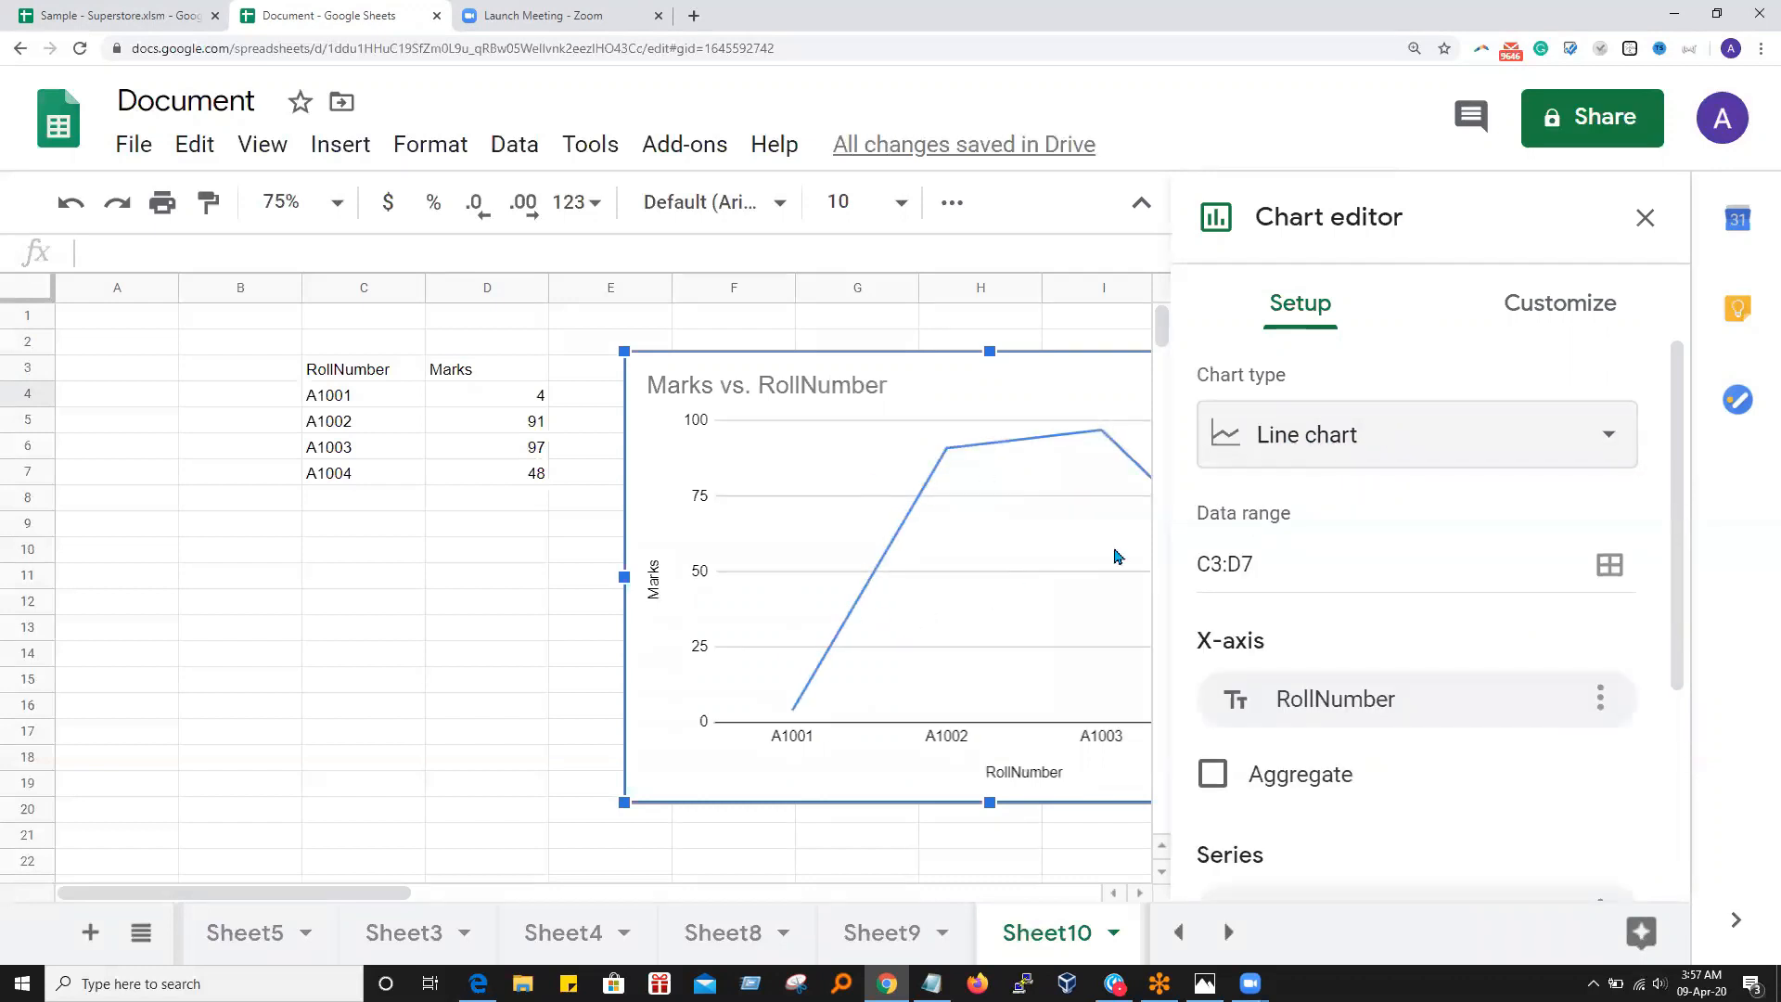
Review the chart's X-axis and series settings against the RollNumber data in C3:C7 and the Marks data in D3:D7
scroll(1419, 520, "down", 3)
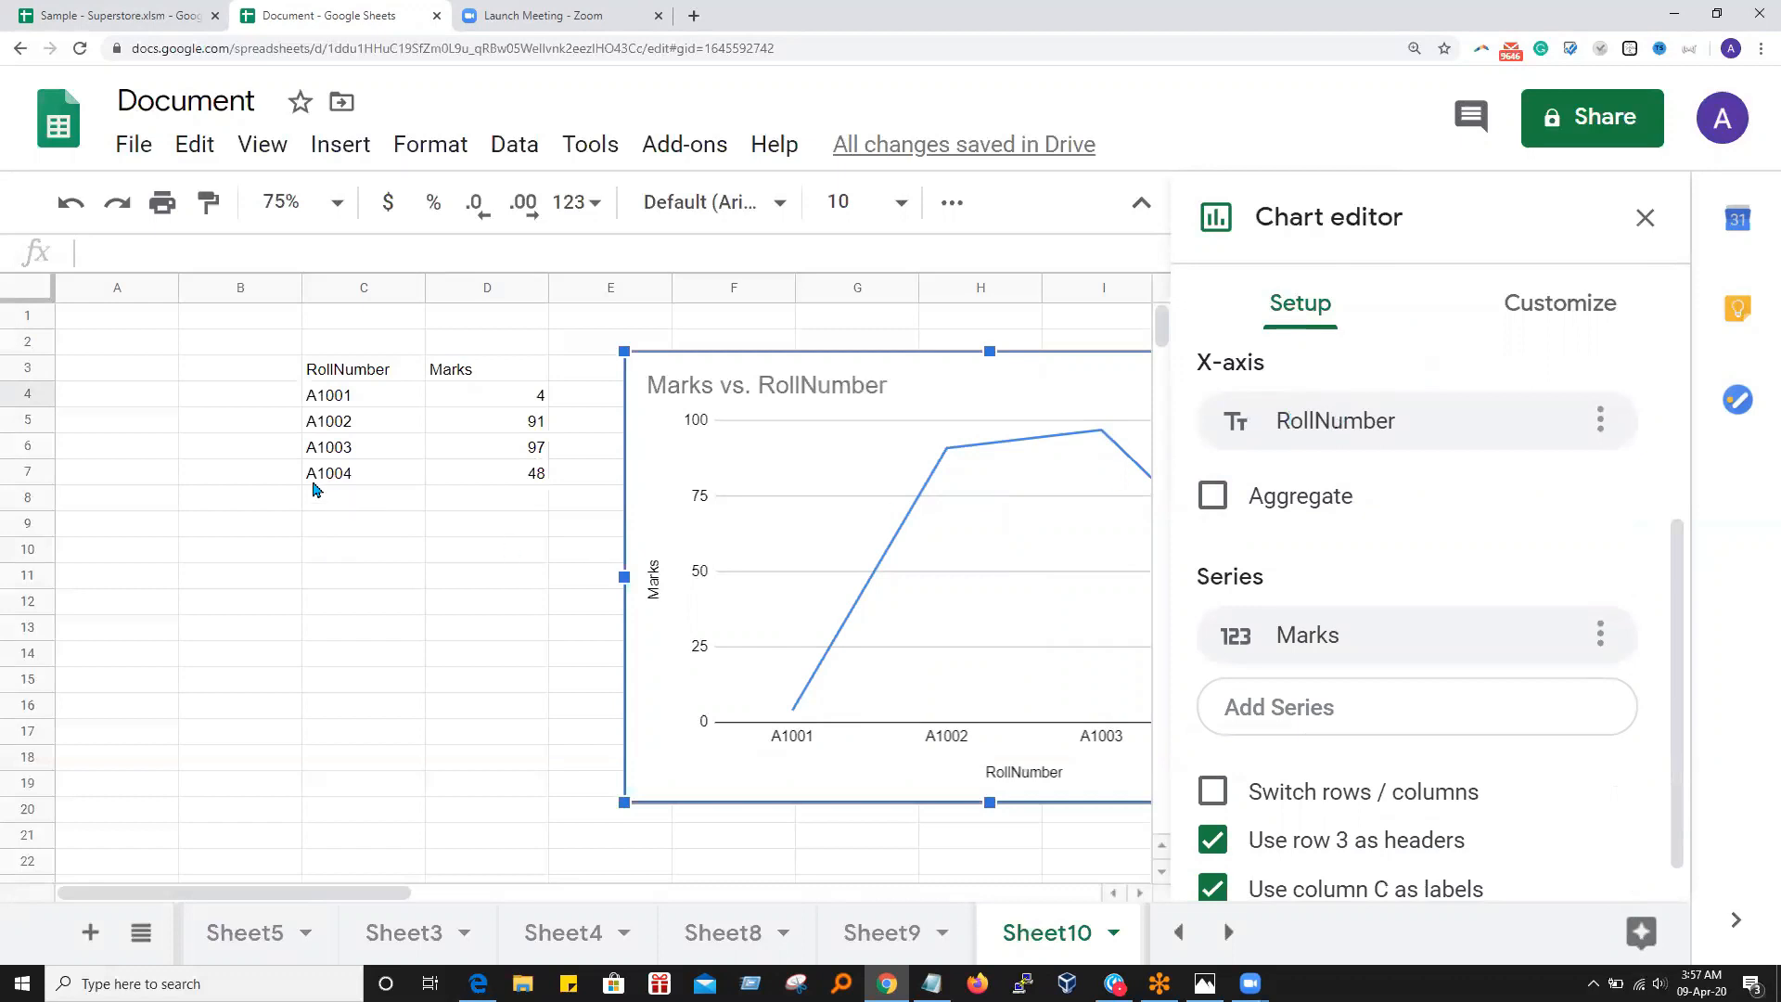
left_click(355, 375)
left_click(355, 451)
left_click_drag(368, 365, 379, 477)
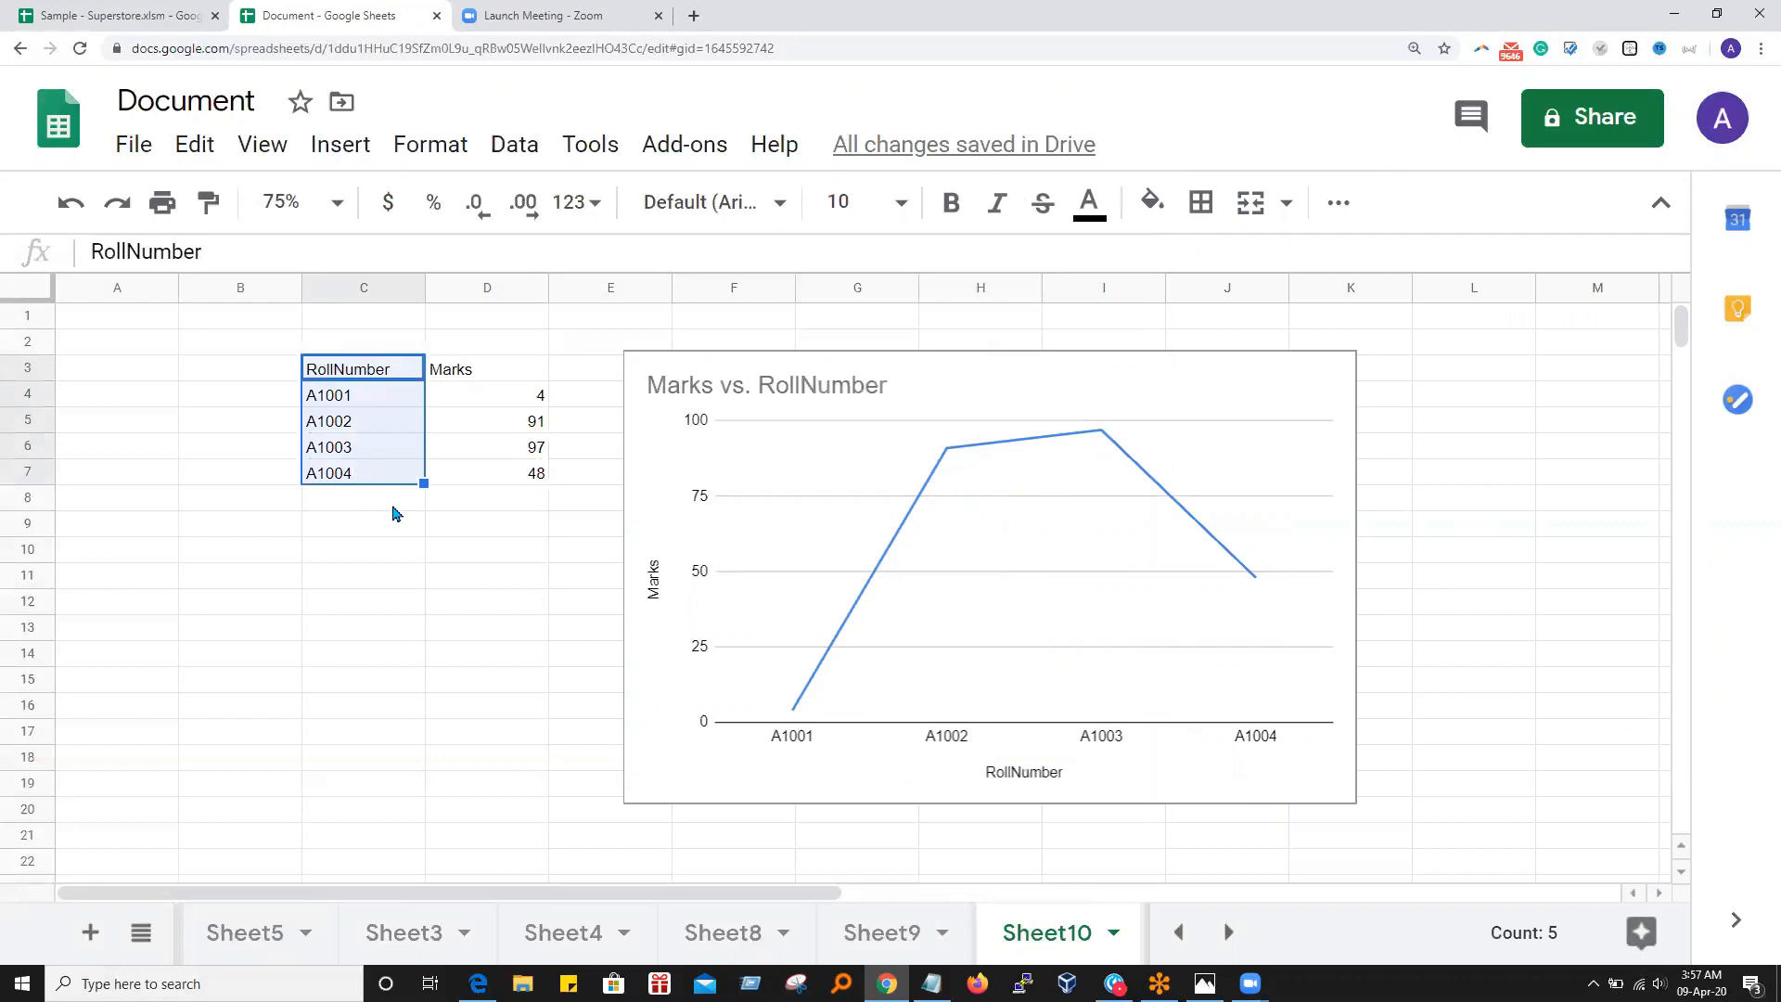
left_click(415, 576)
left_click_drag(466, 379, 474, 477)
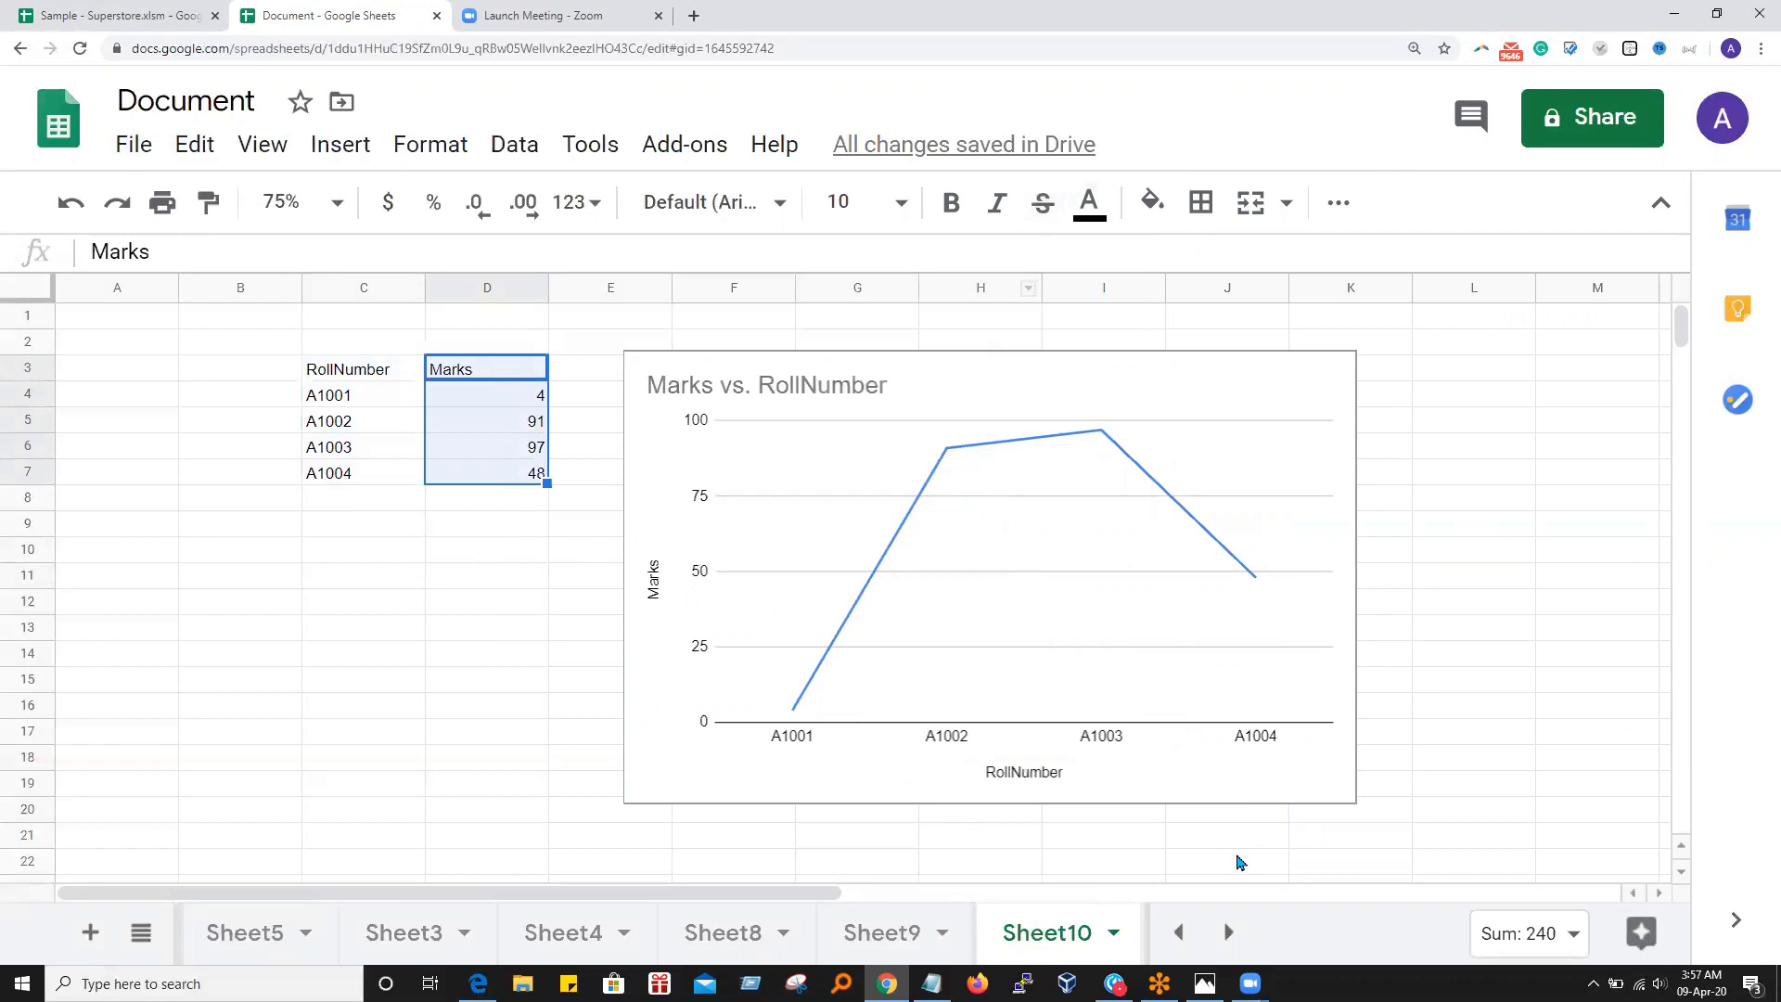
Reopen the Marks vs. RollNumber chart for editing and examine the X-axis field's options and the series and header settings
left_click(1336, 390)
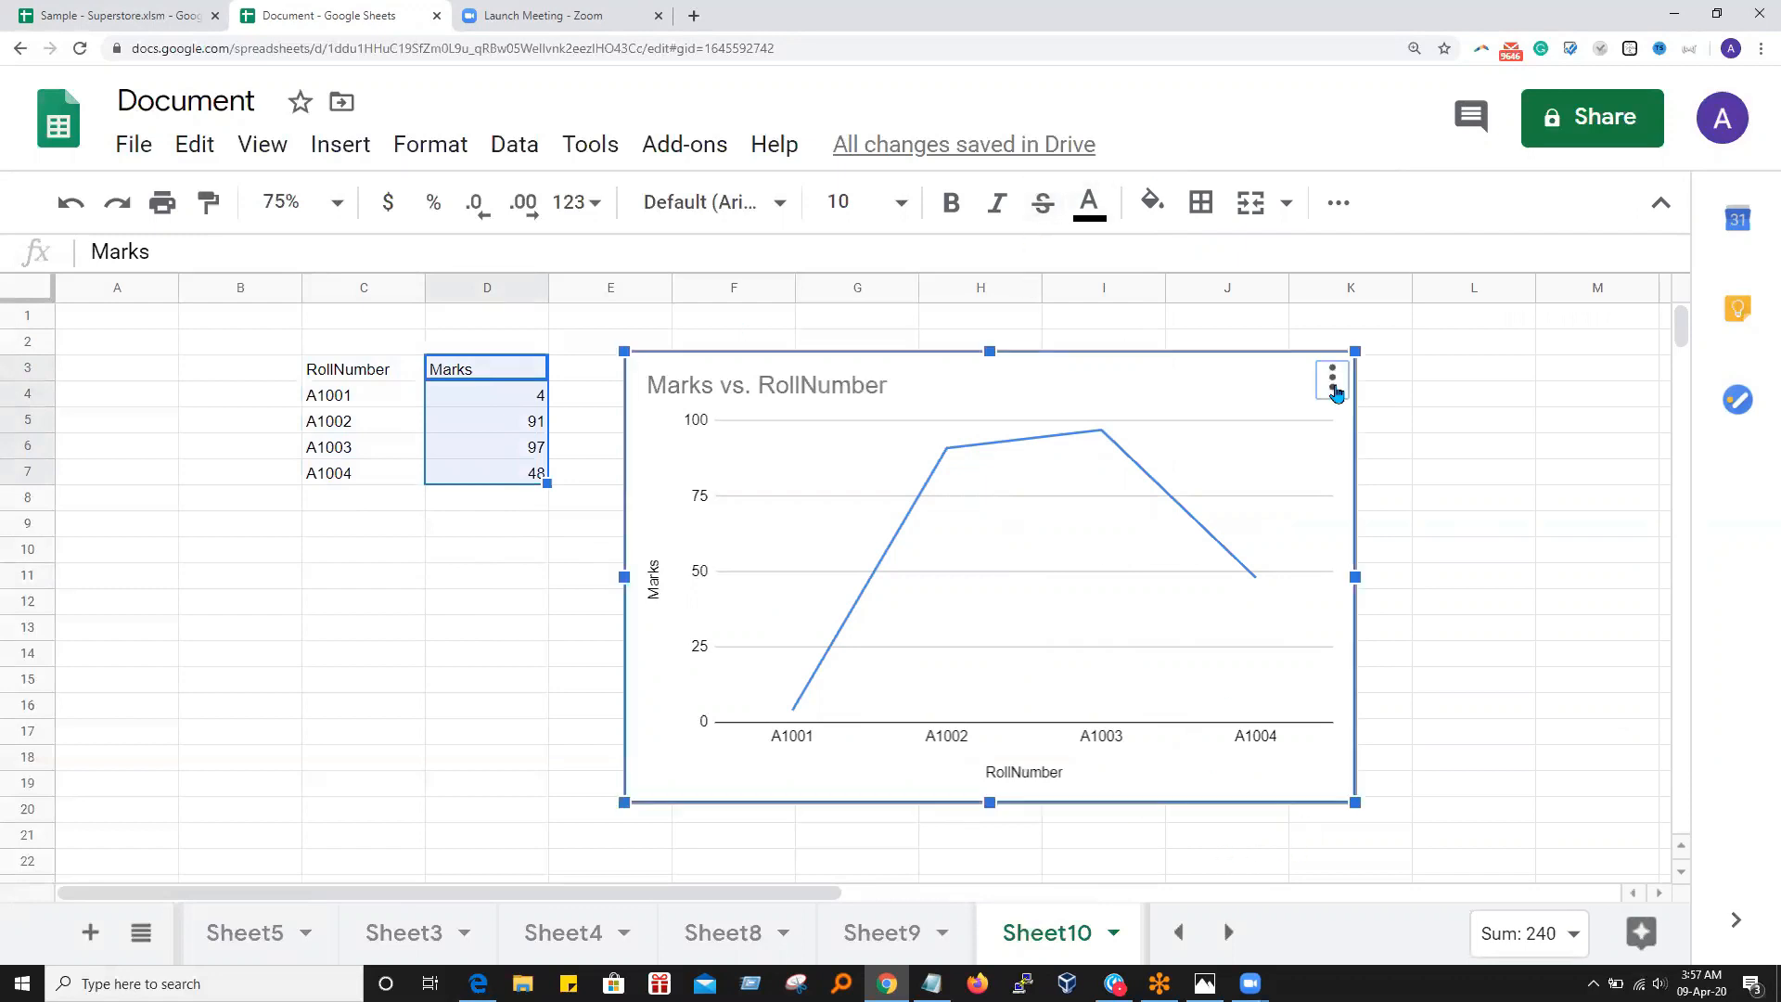
left_click(1334, 387)
left_click(1171, 431)
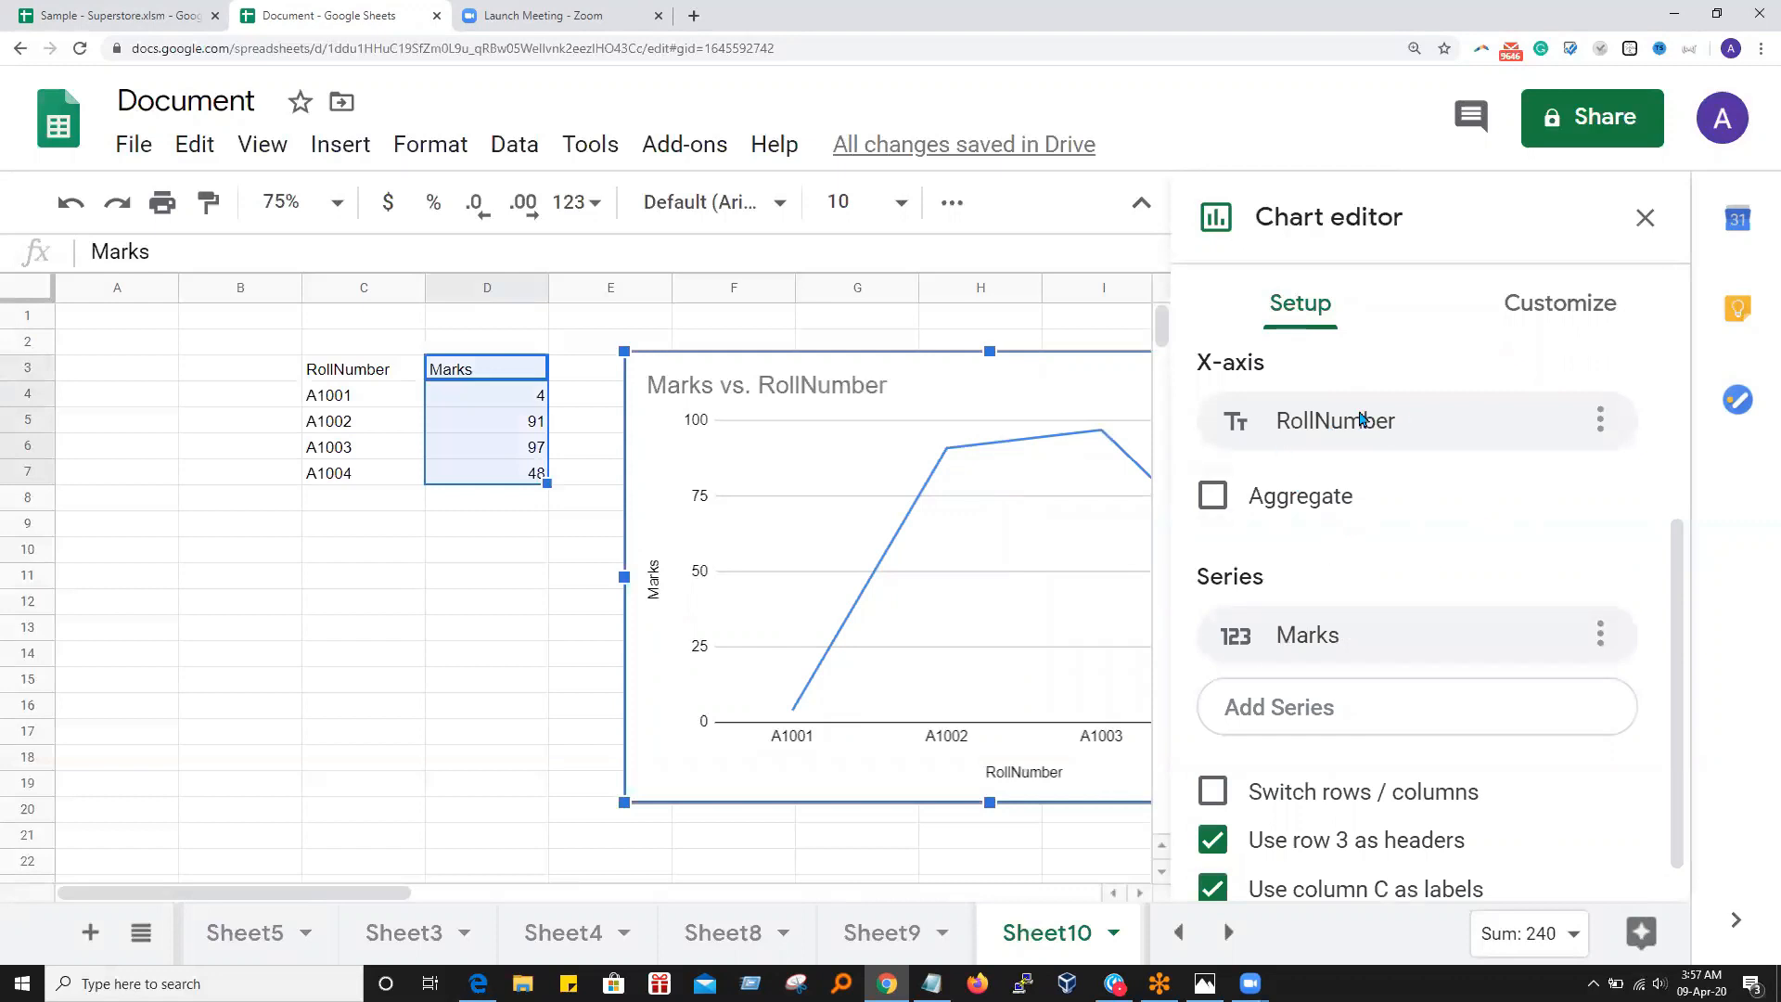
left_click(1600, 419)
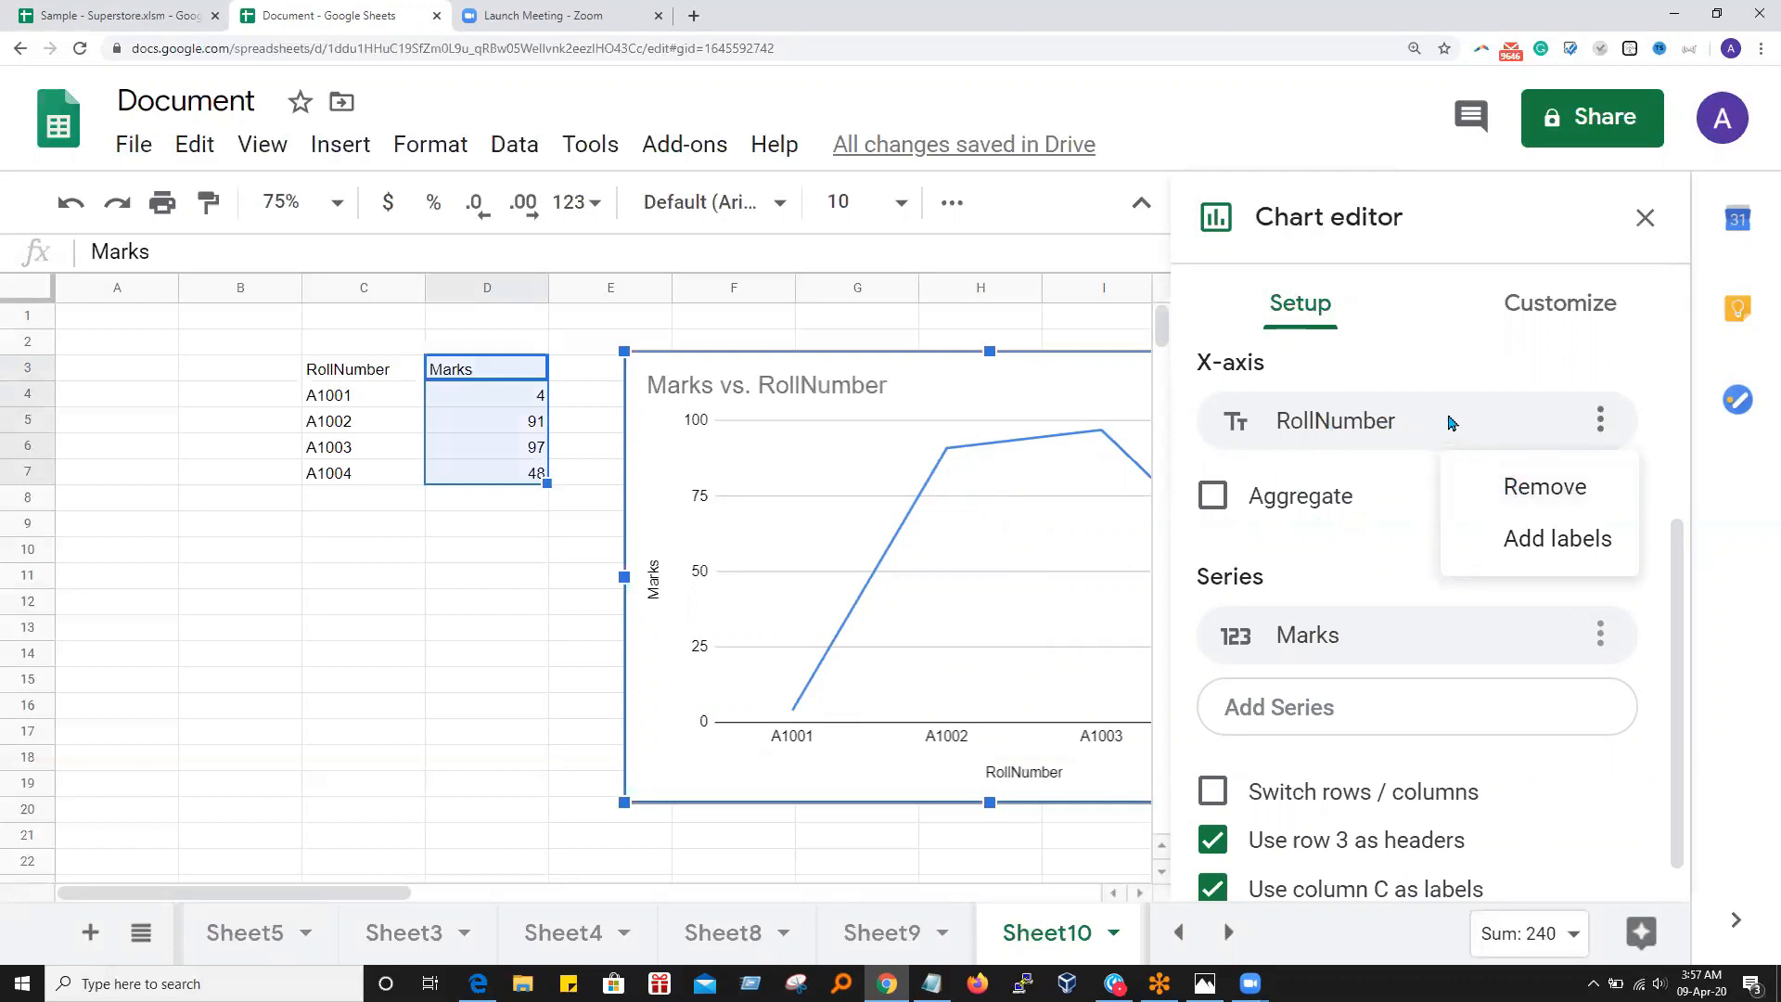
left_click(1426, 381)
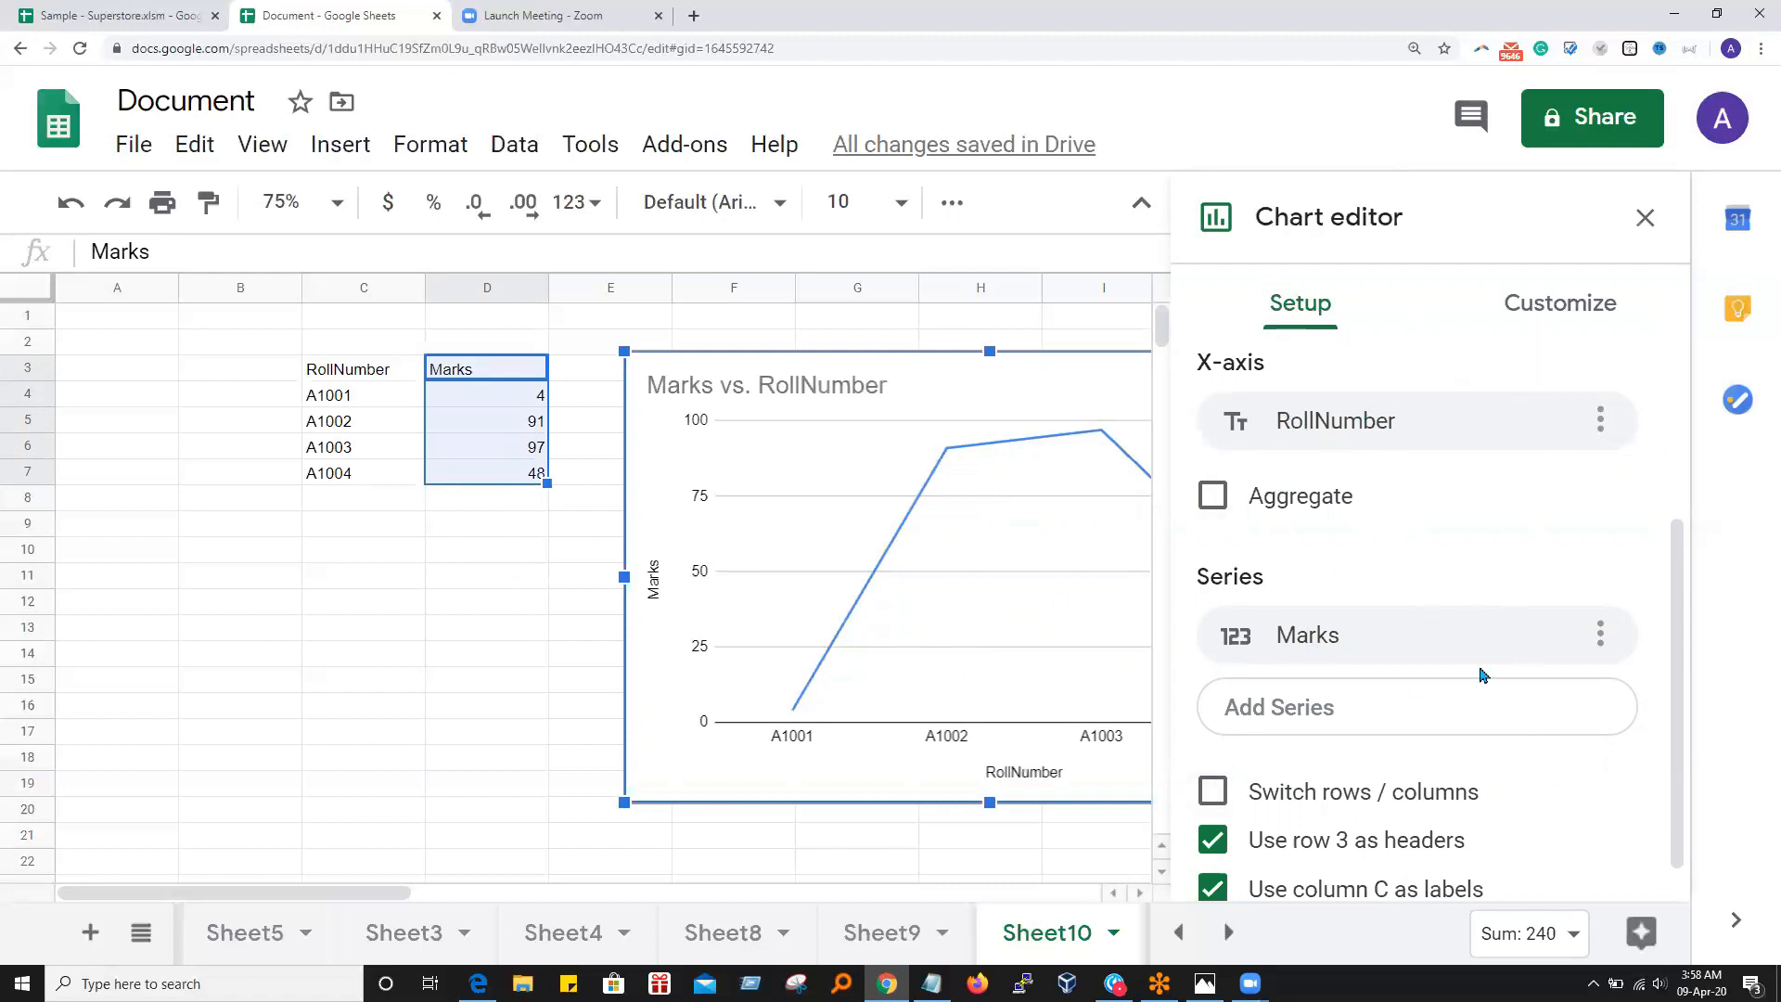
scroll(1503, 696, "down", 1)
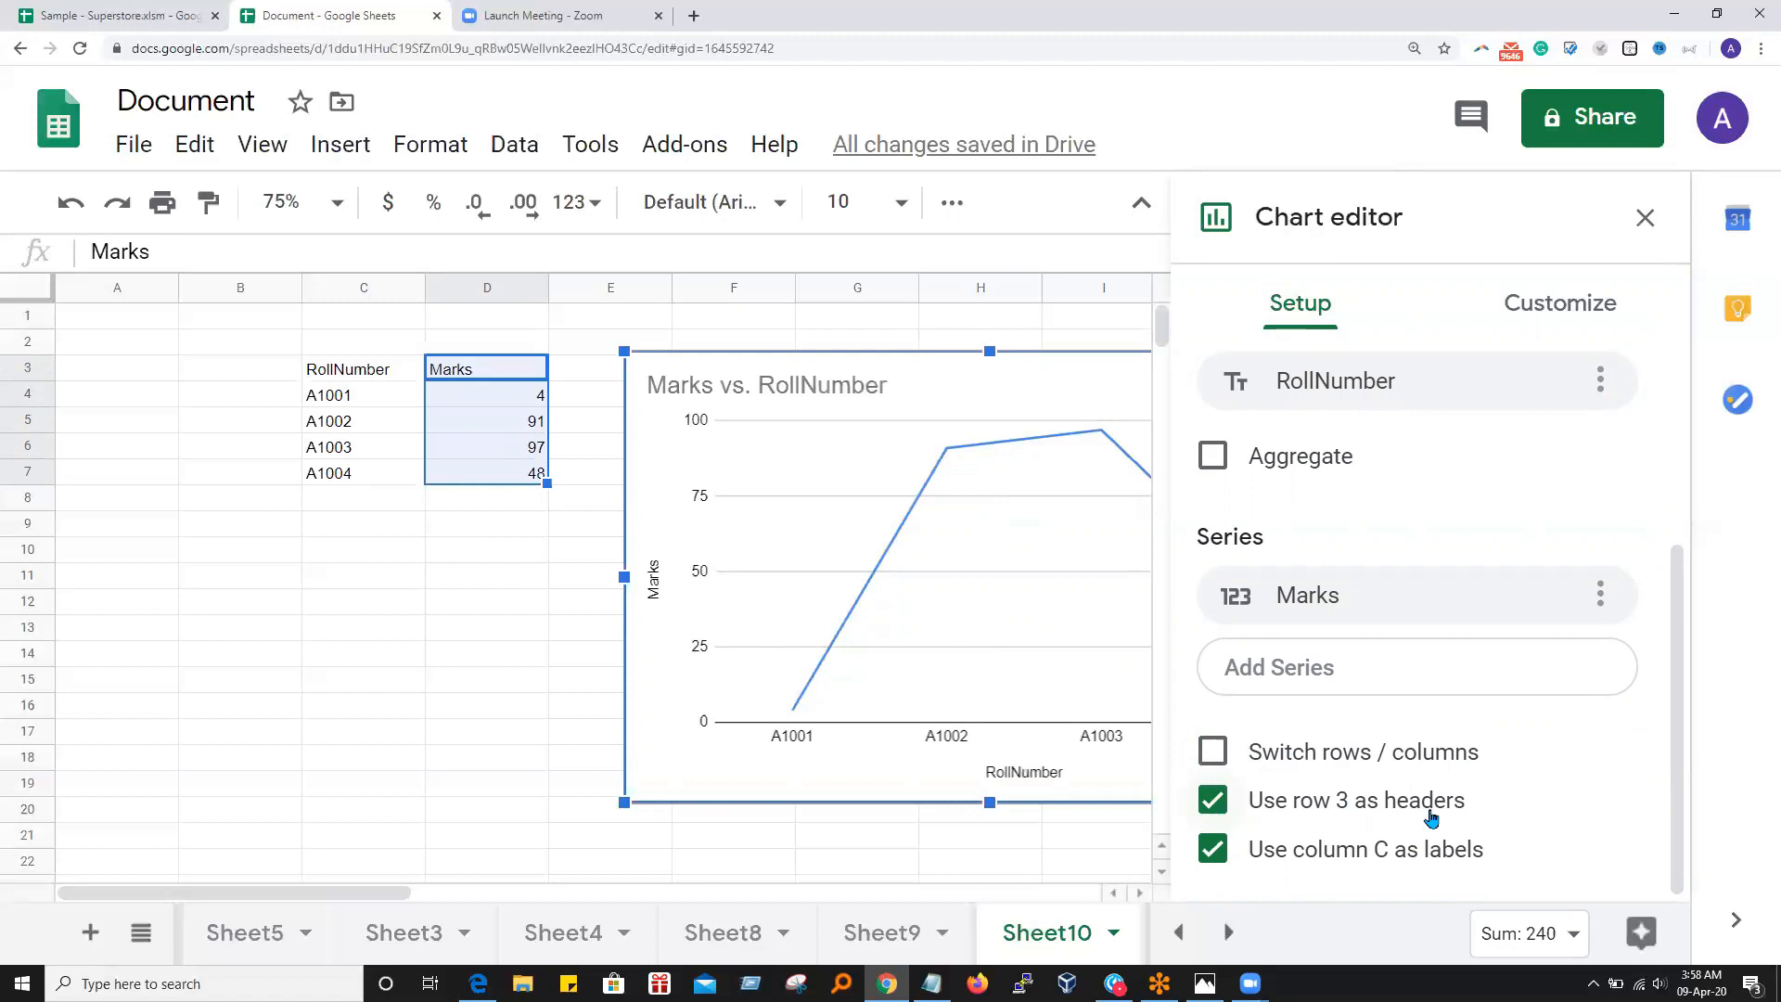
Examine the RollNumber and Marks header cells in row 3 that the chart uses as headers
left_click(325, 378)
left_click(428, 369)
left_click(425, 369)
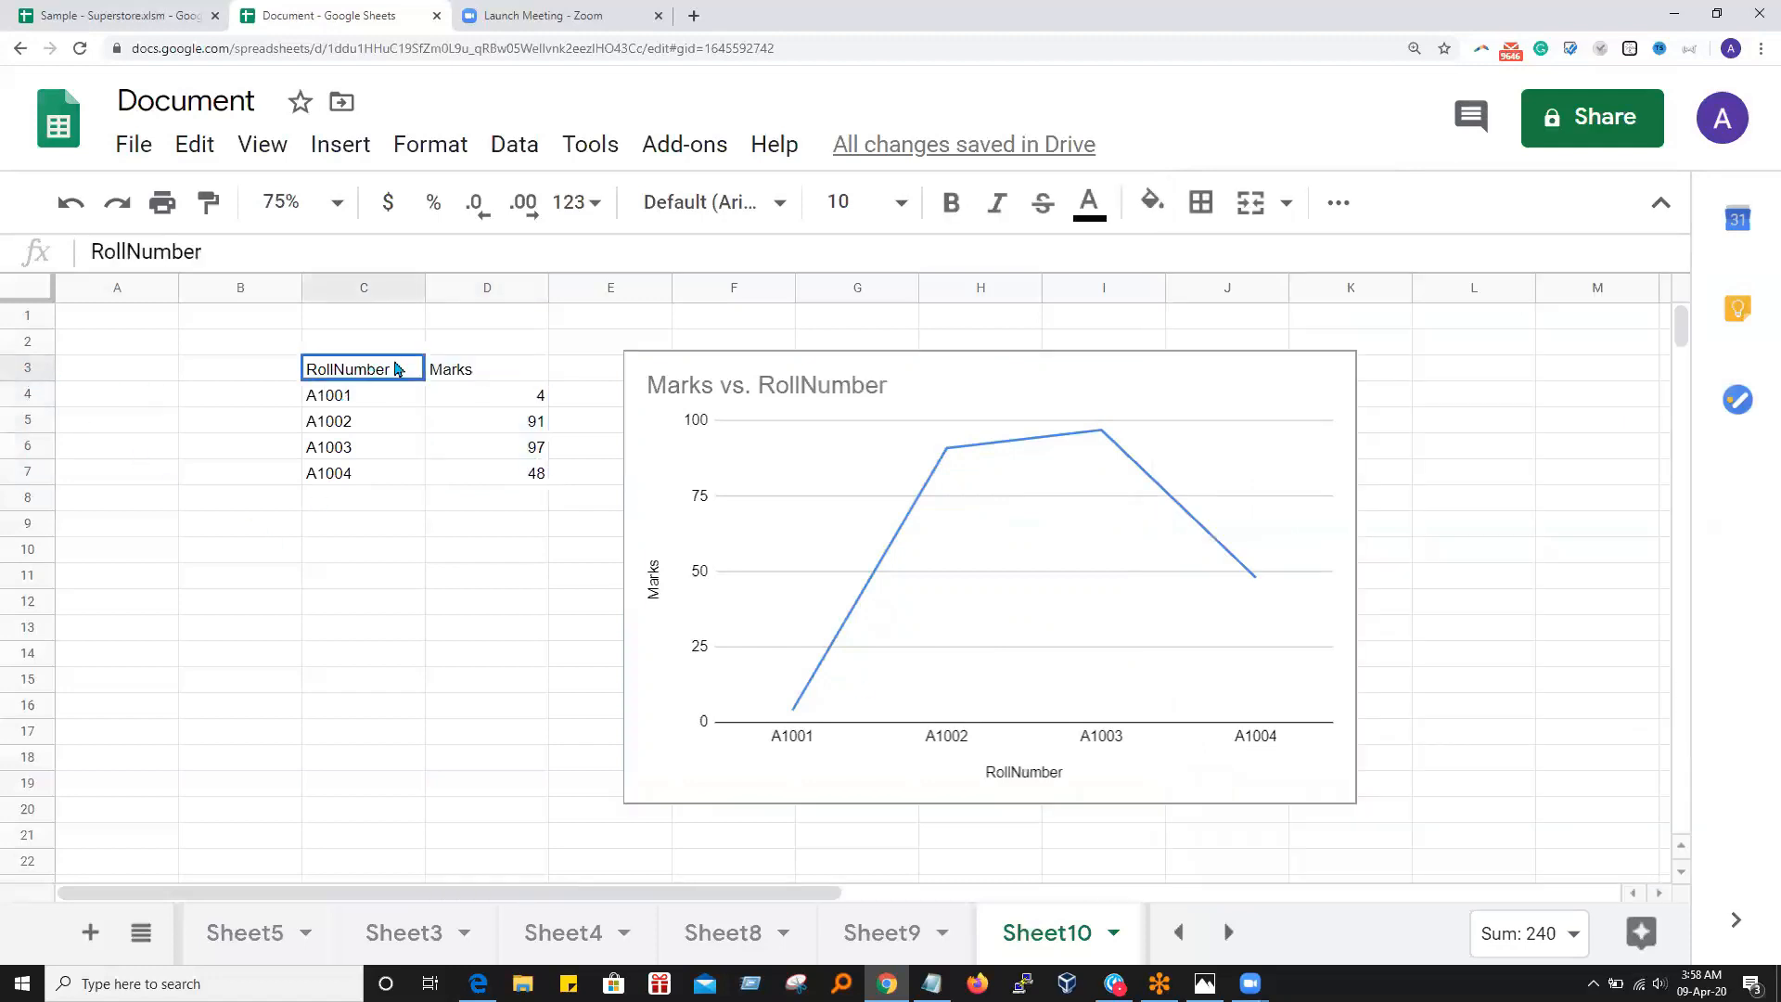
left_click(485, 374)
left_click(386, 373)
left_click(455, 375)
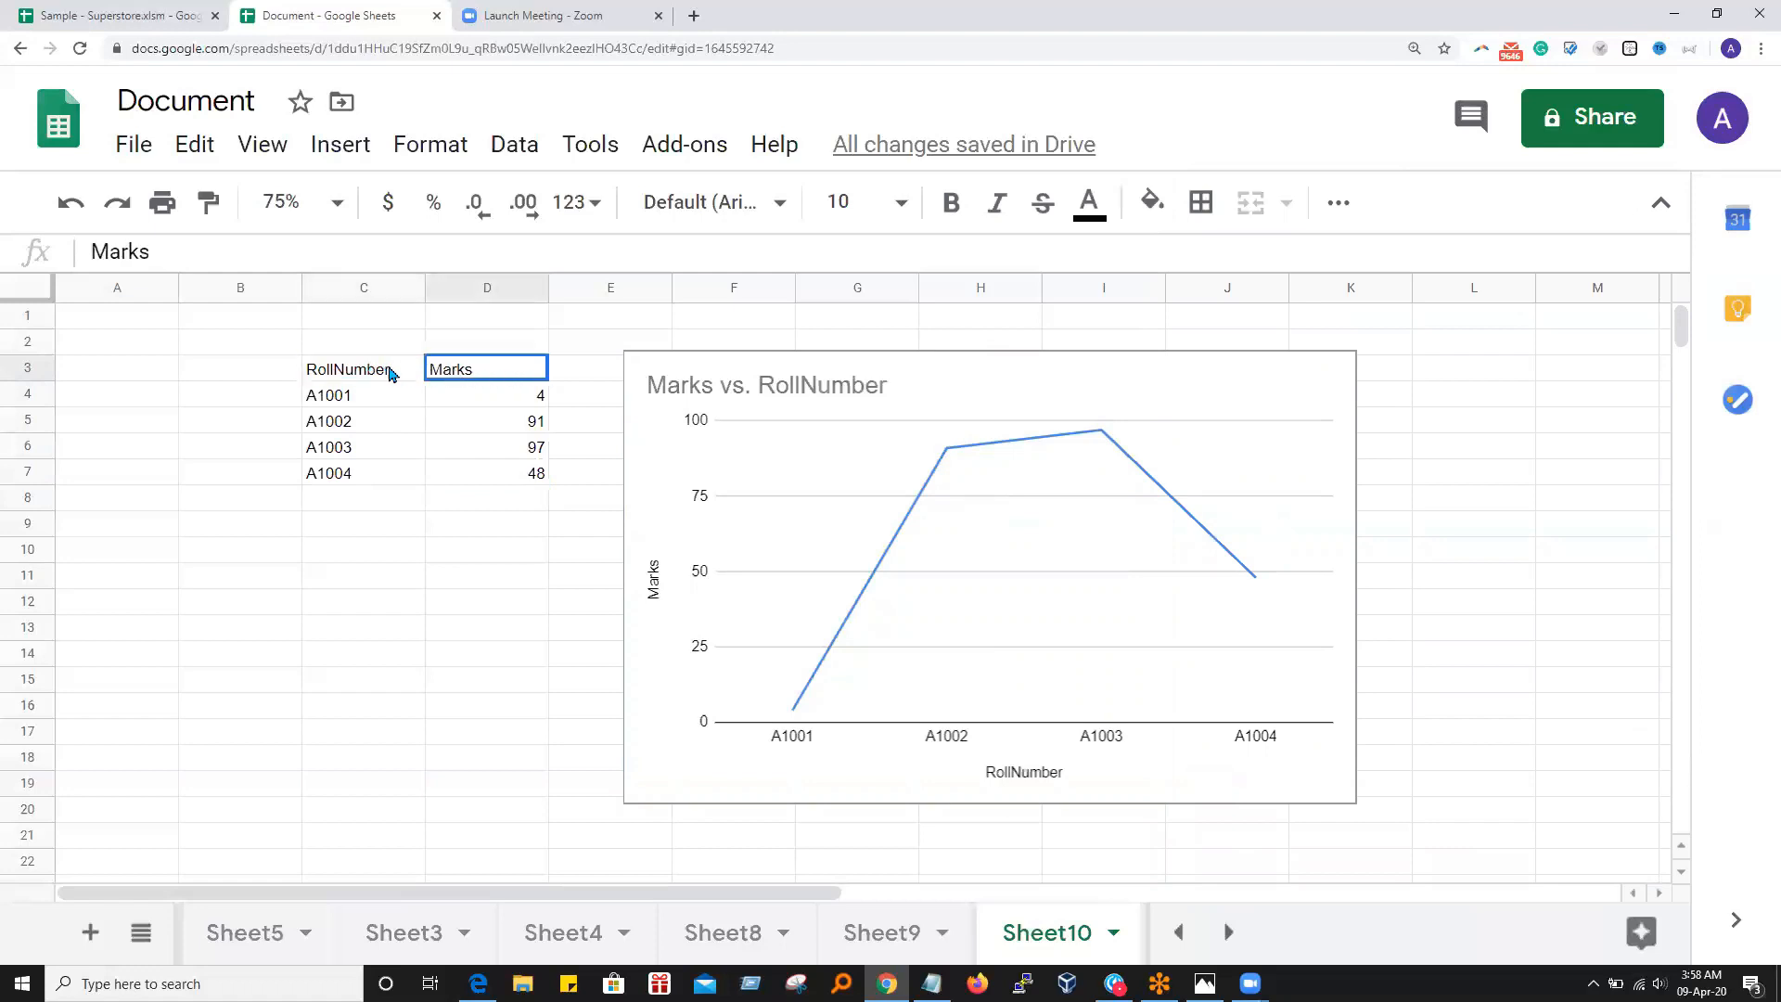
left_click(392, 375)
left_click(455, 375)
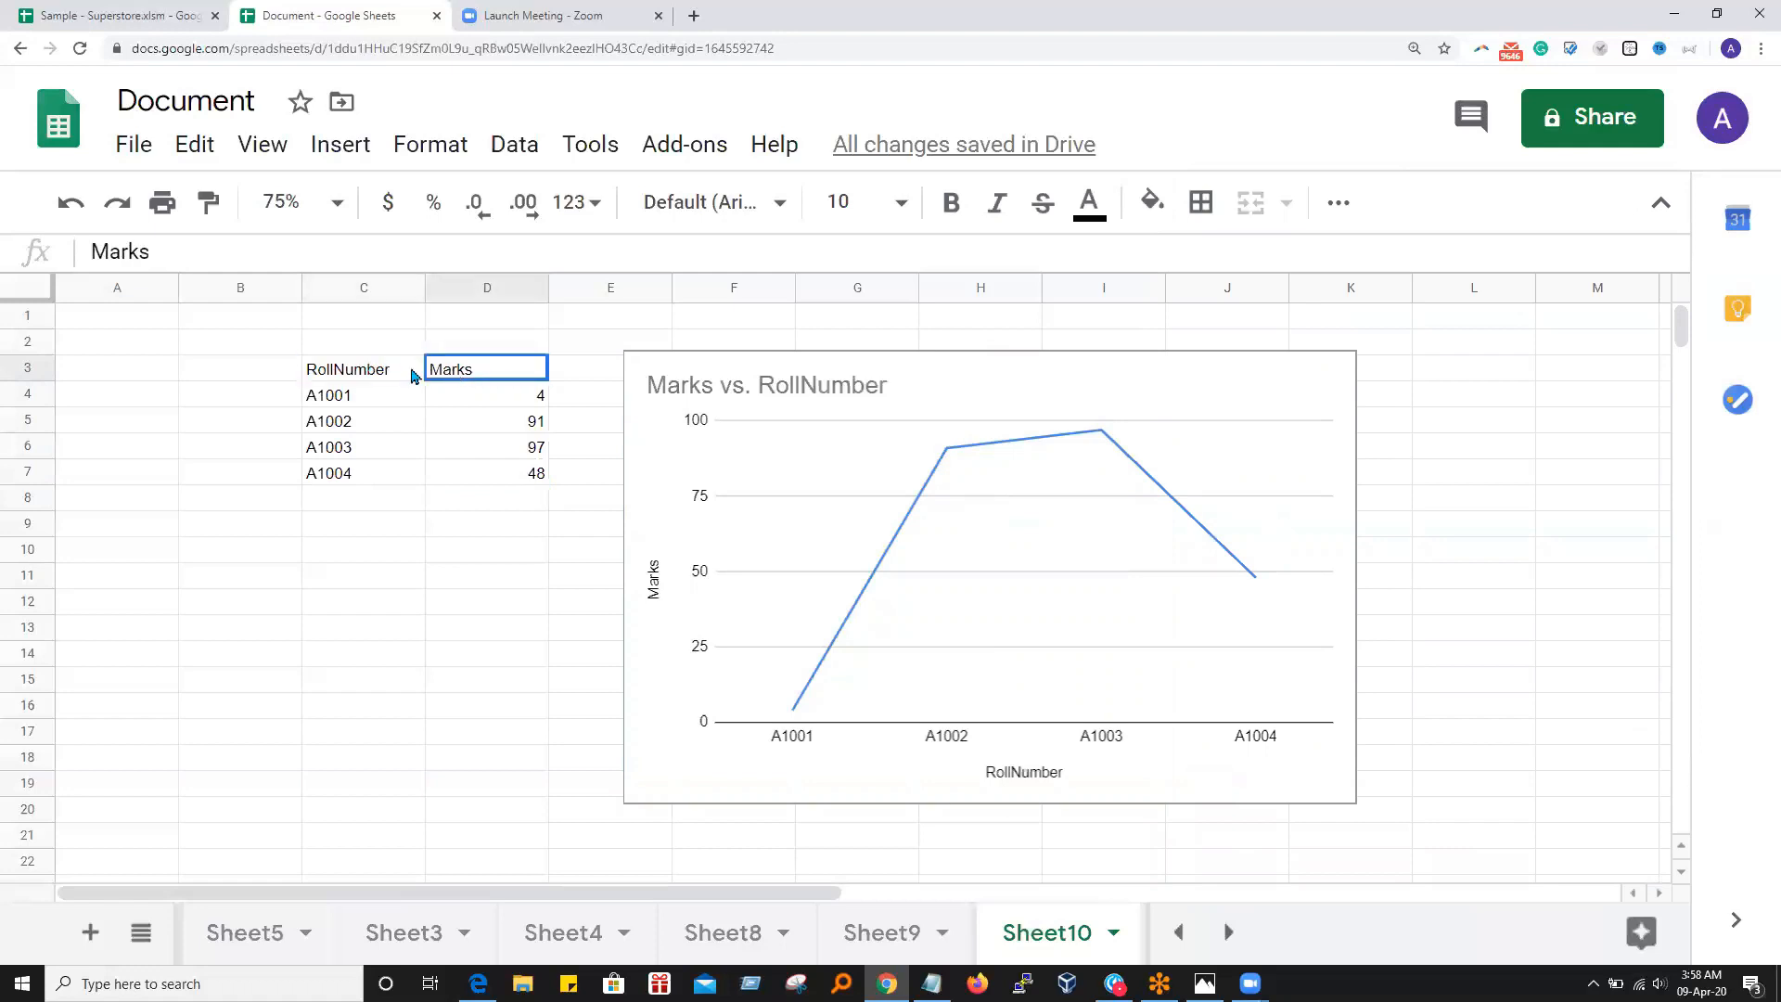
left_click(422, 506)
left_click(361, 373)
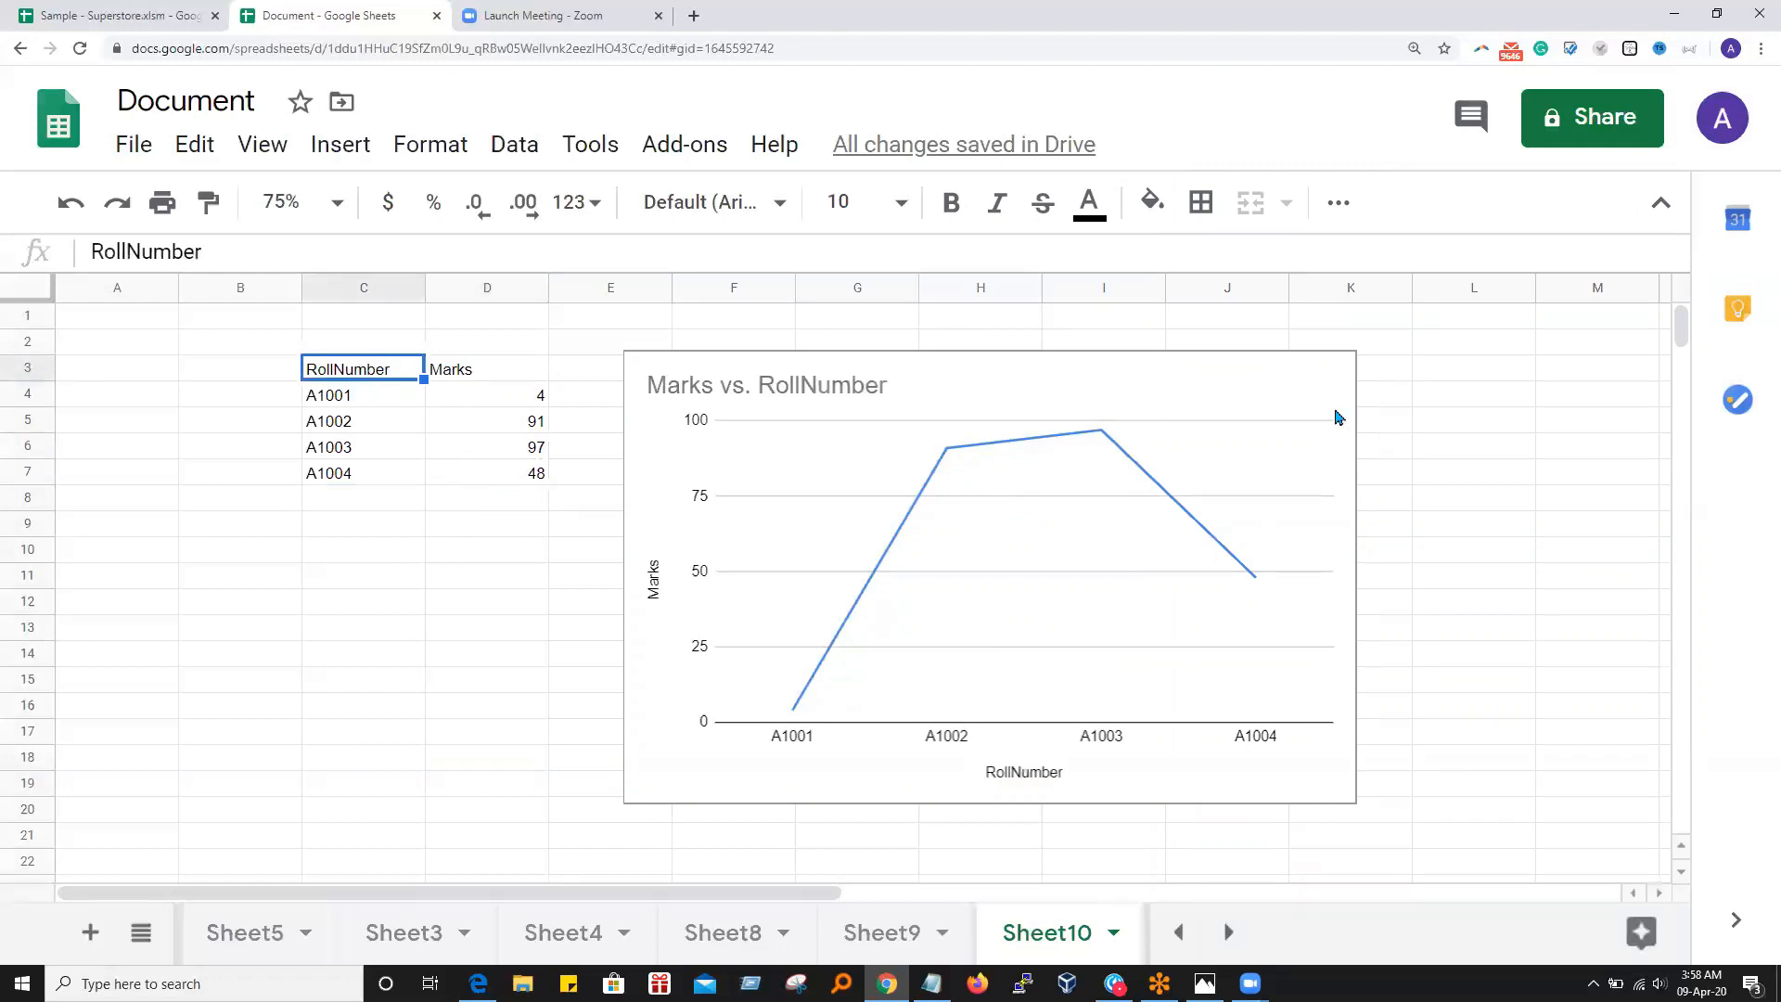
Reopen the chart for editing to check the column C labels option, and examine the matching roll numbers in the table
left_click(1347, 384)
left_click(1332, 376)
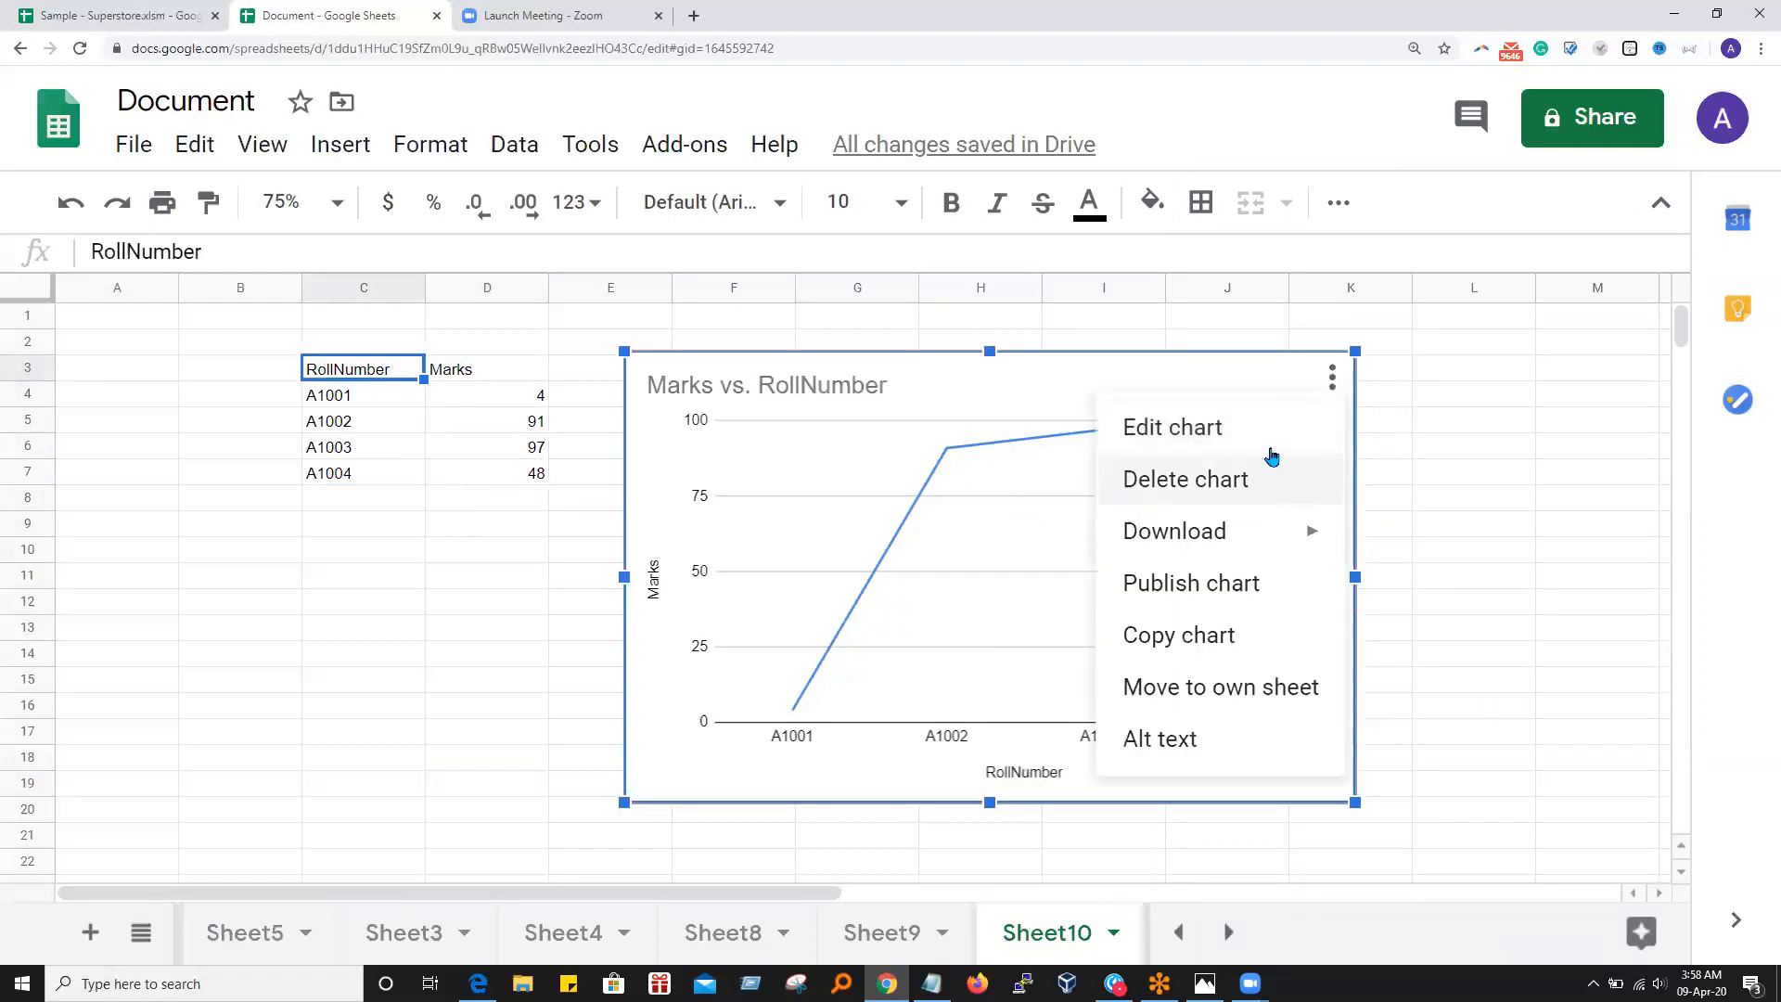
left_click(1202, 426)
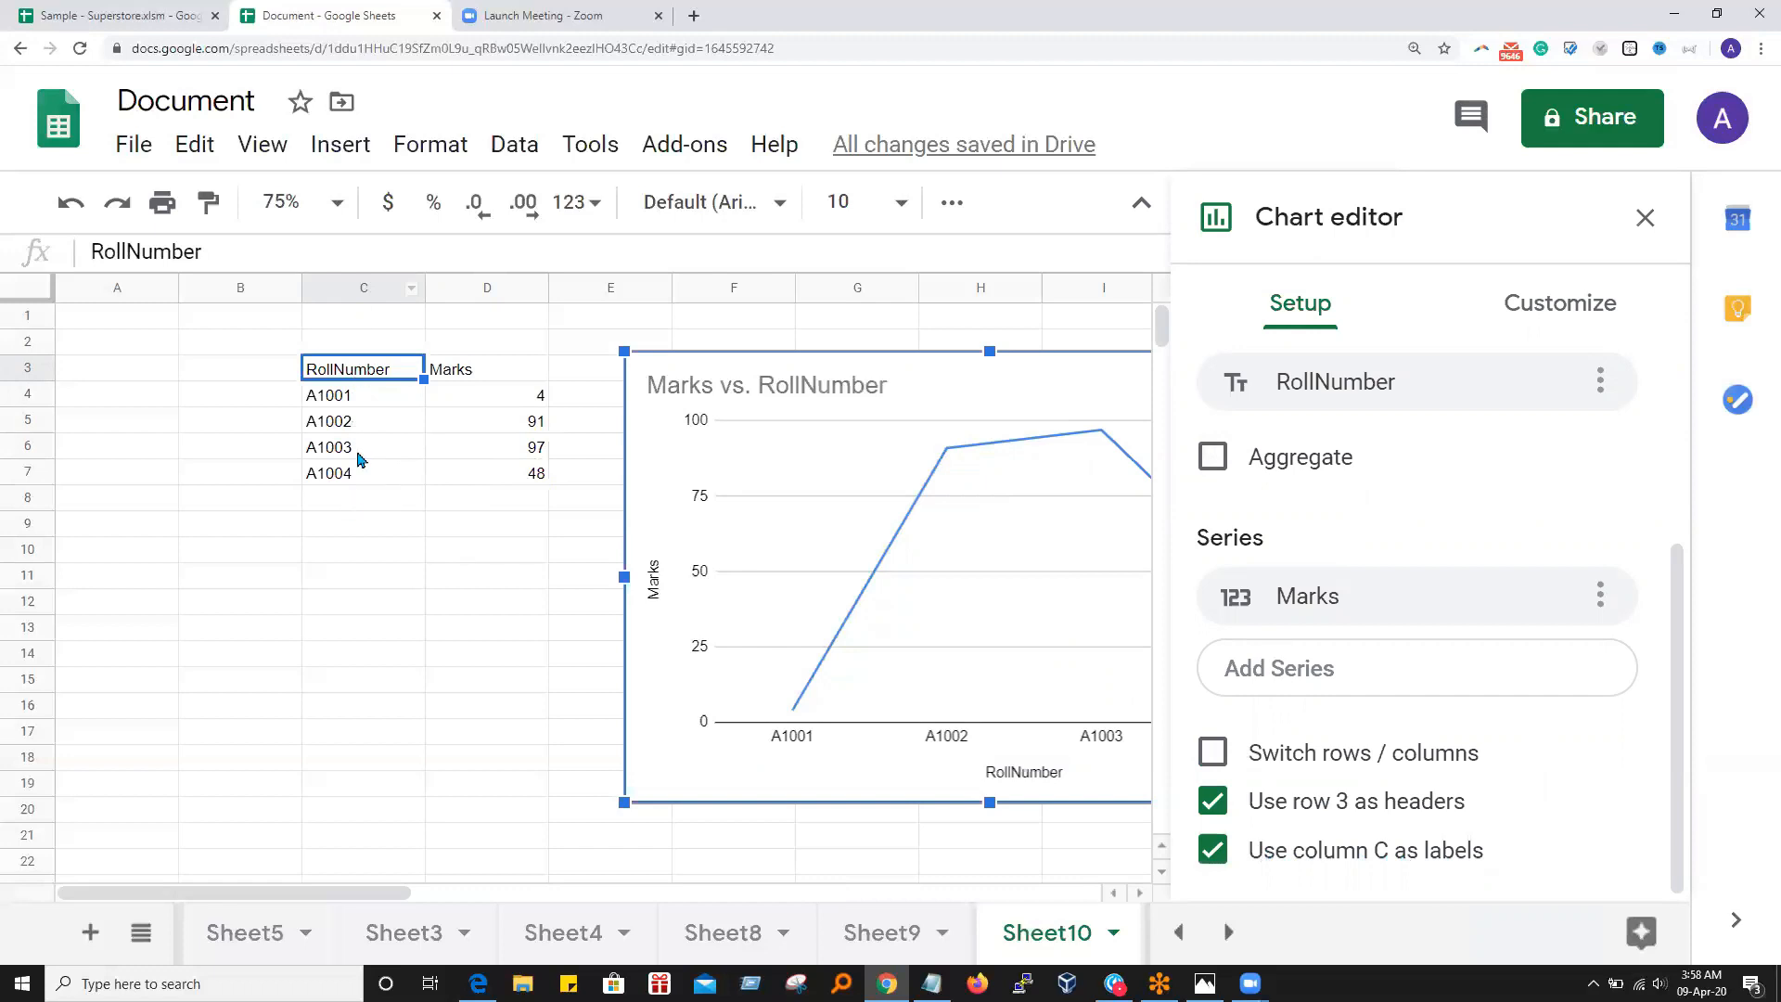
left_click(362, 400)
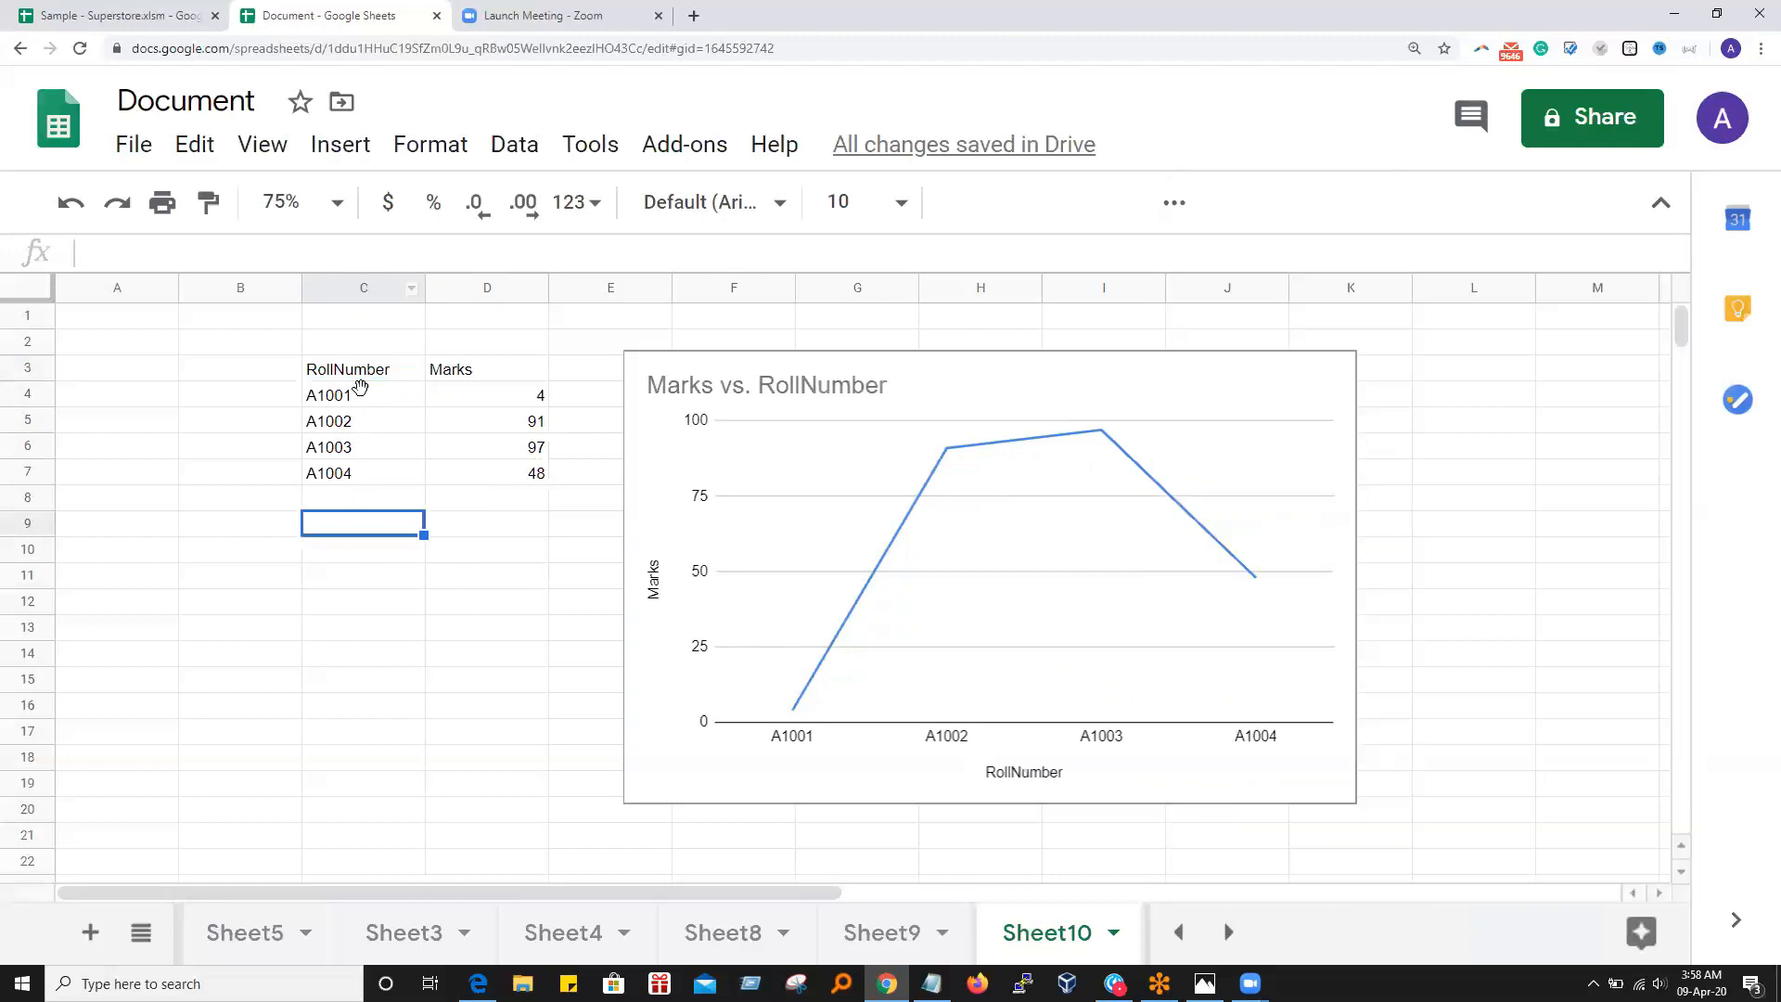
left_click(364, 428)
left_click(360, 451)
left_click(359, 404)
left_click(356, 451)
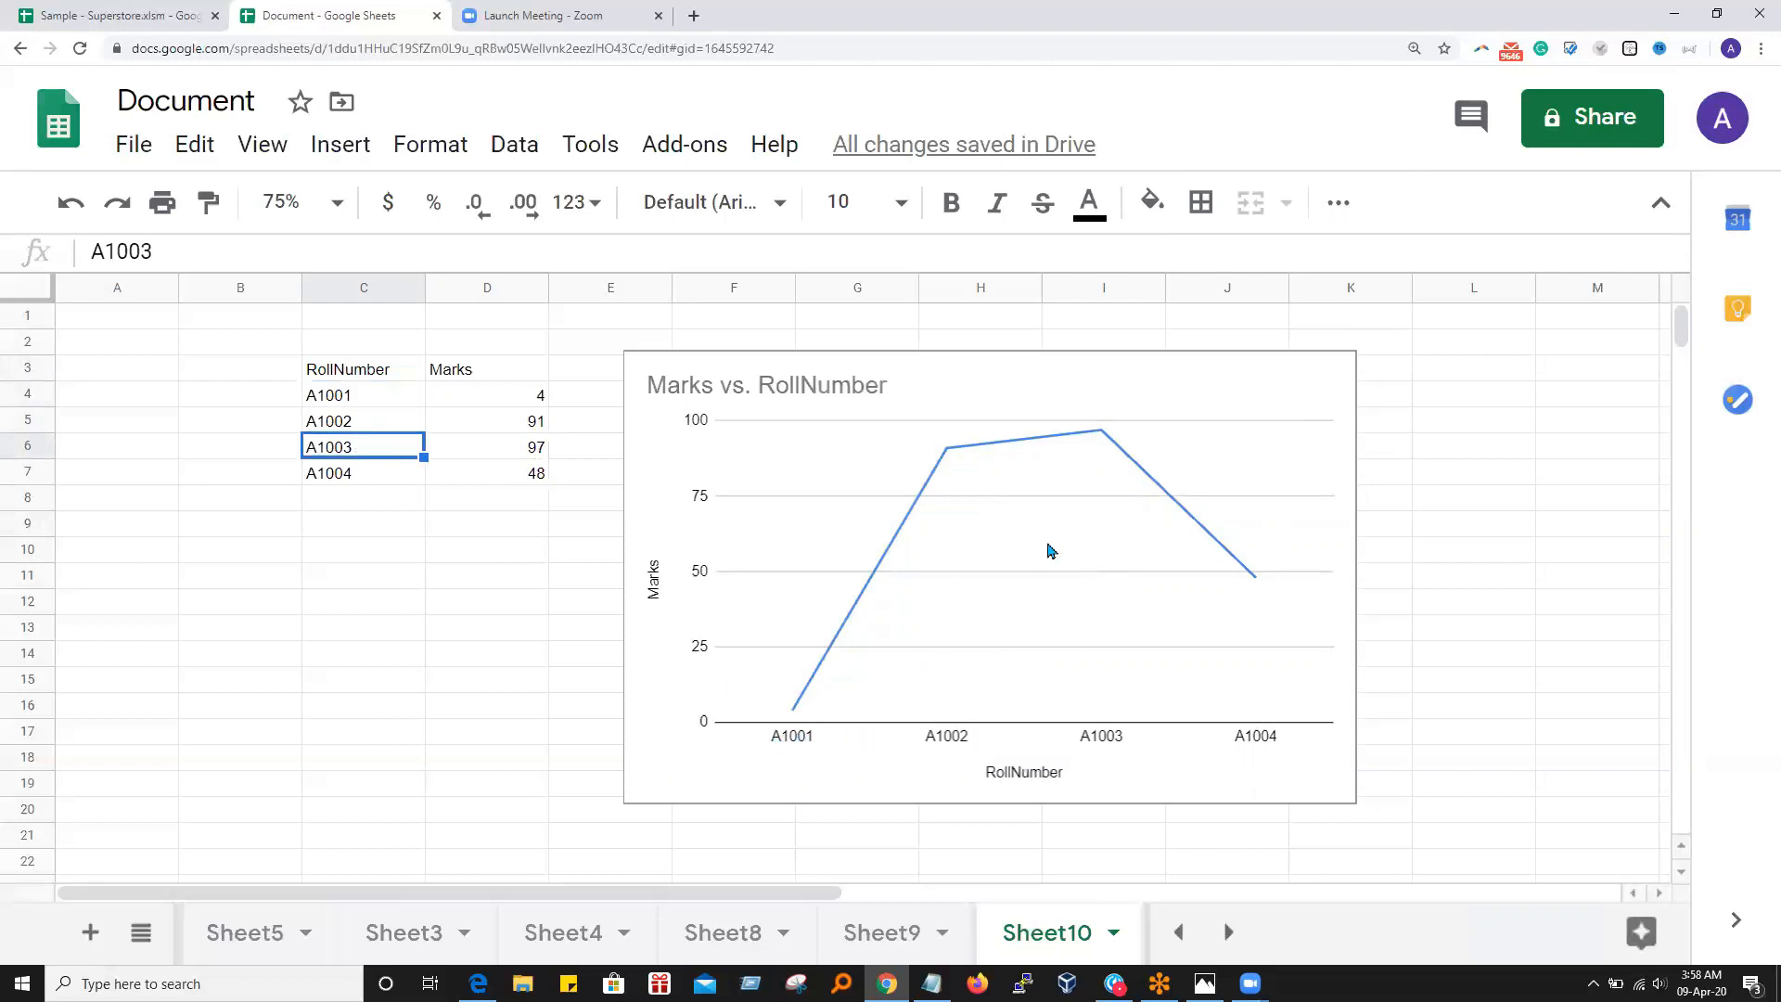
Edit the chart, turn on Switch rows / columns, and close the chart editor
left_click(1329, 388)
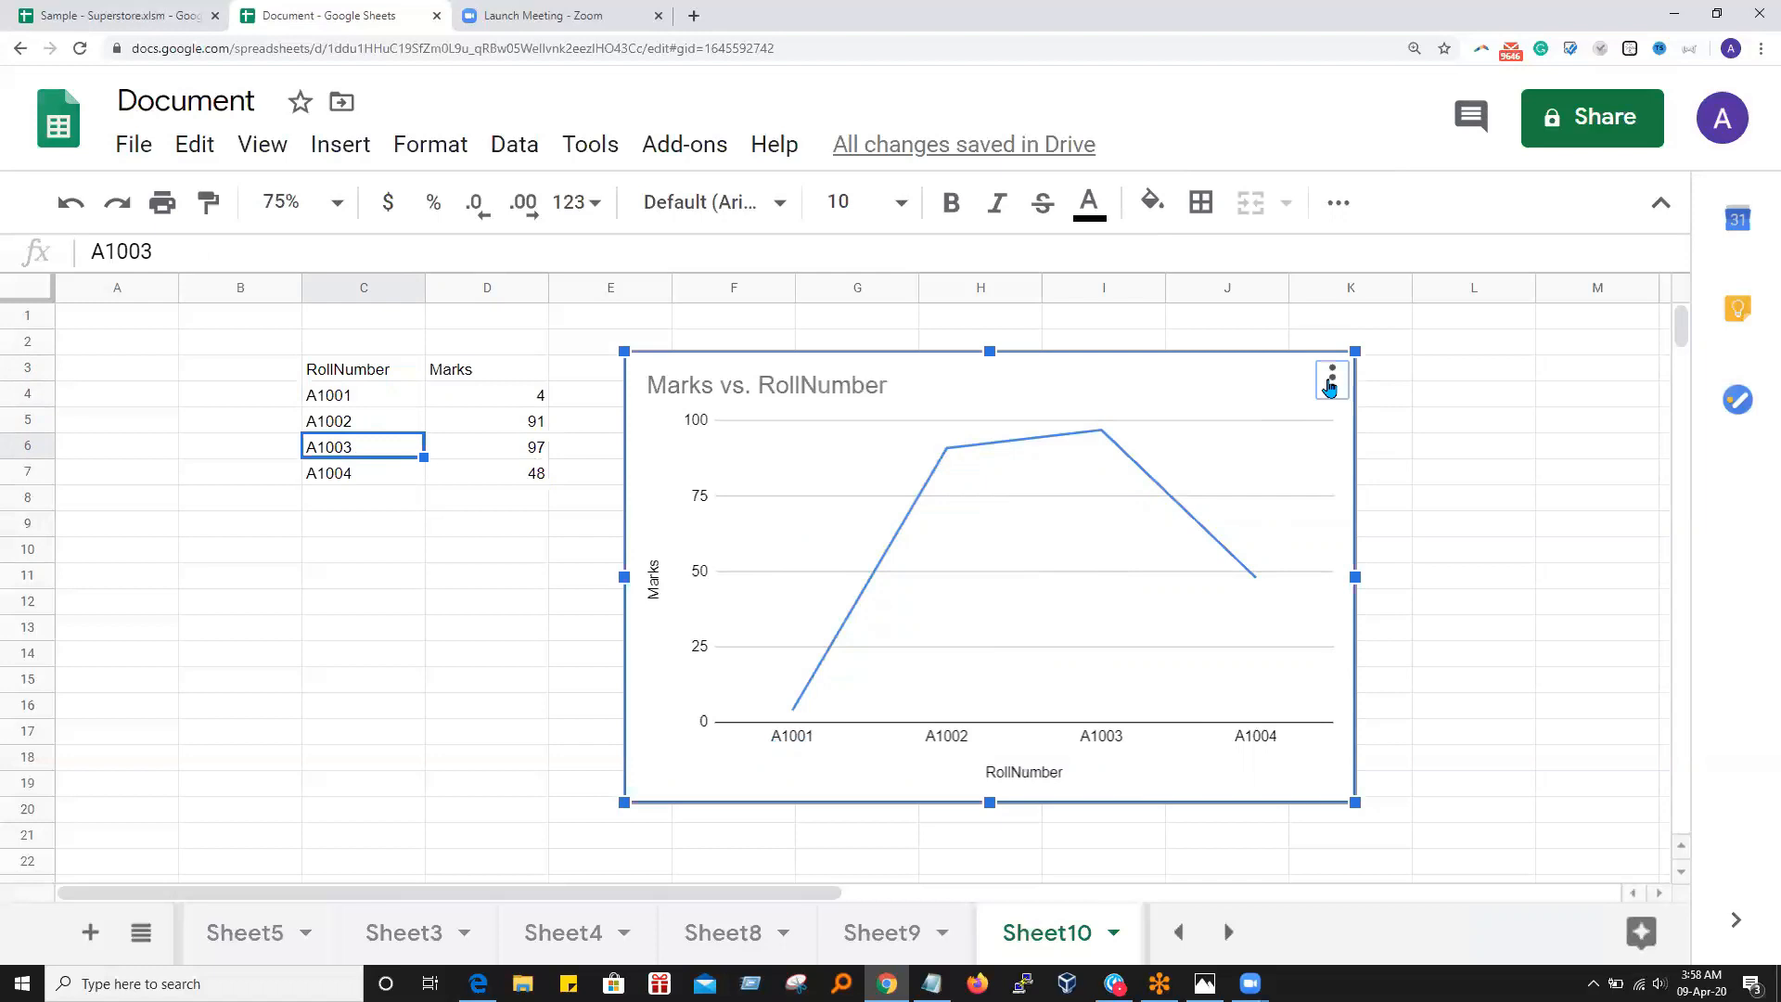
left_click(1331, 378)
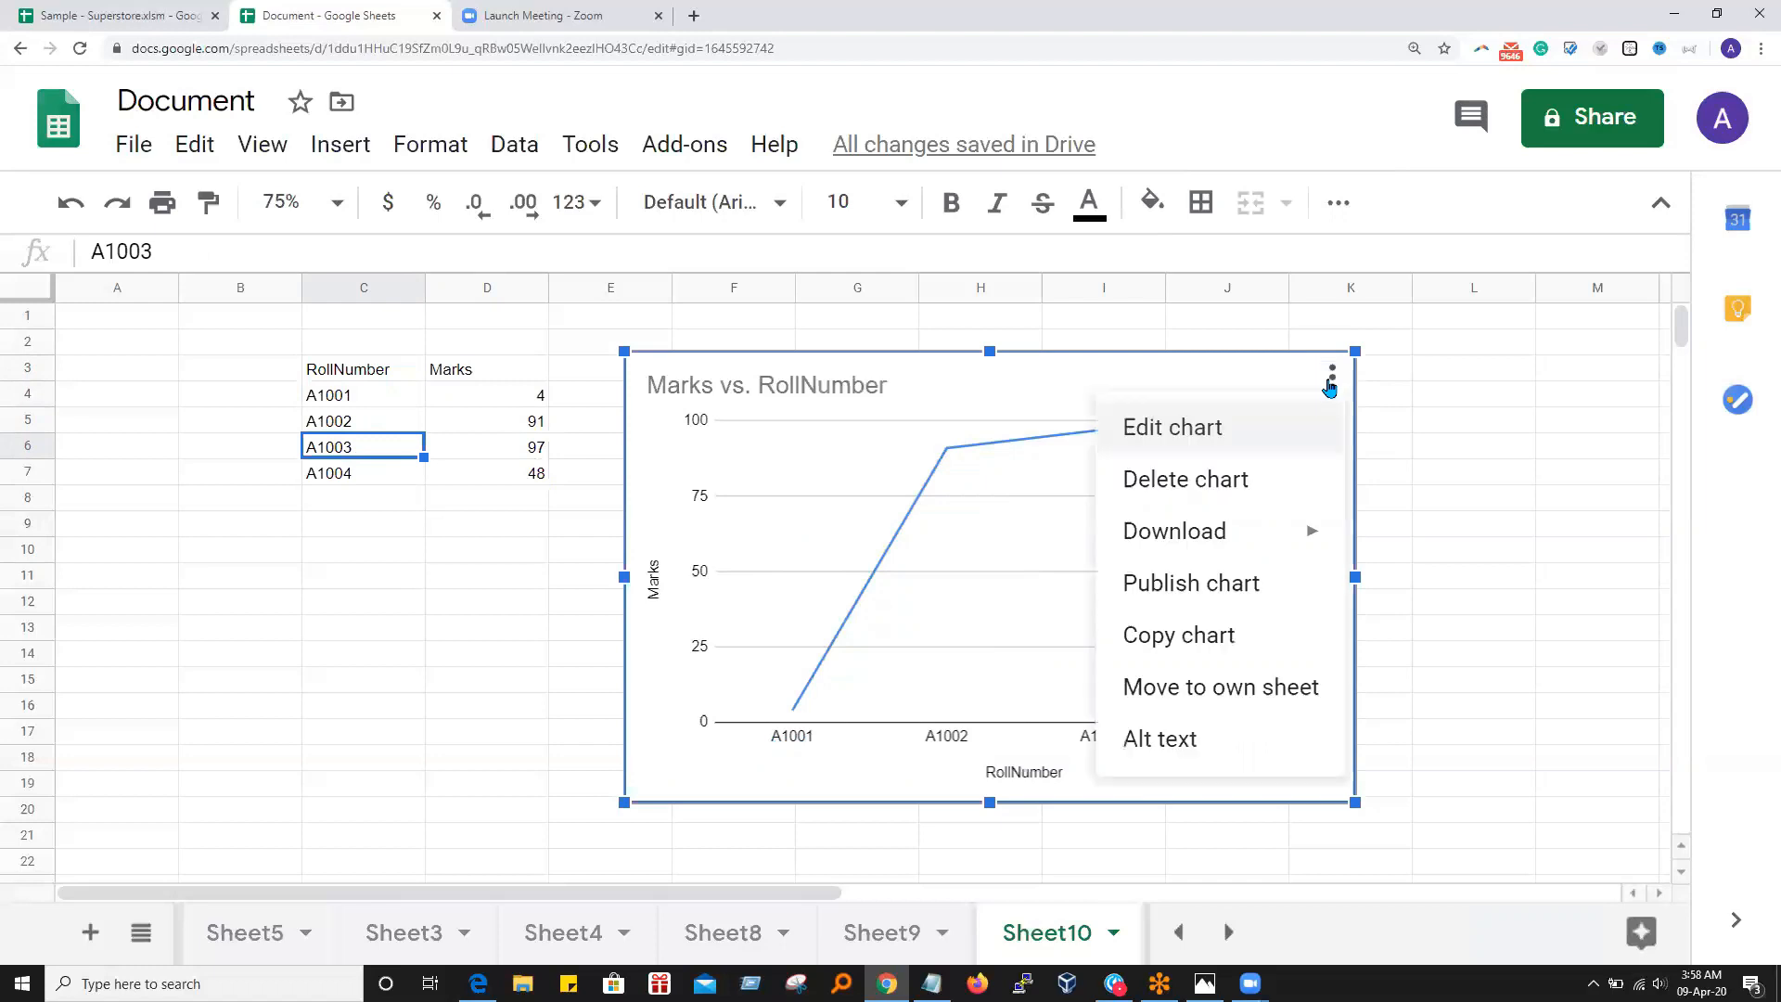
left_click(1261, 419)
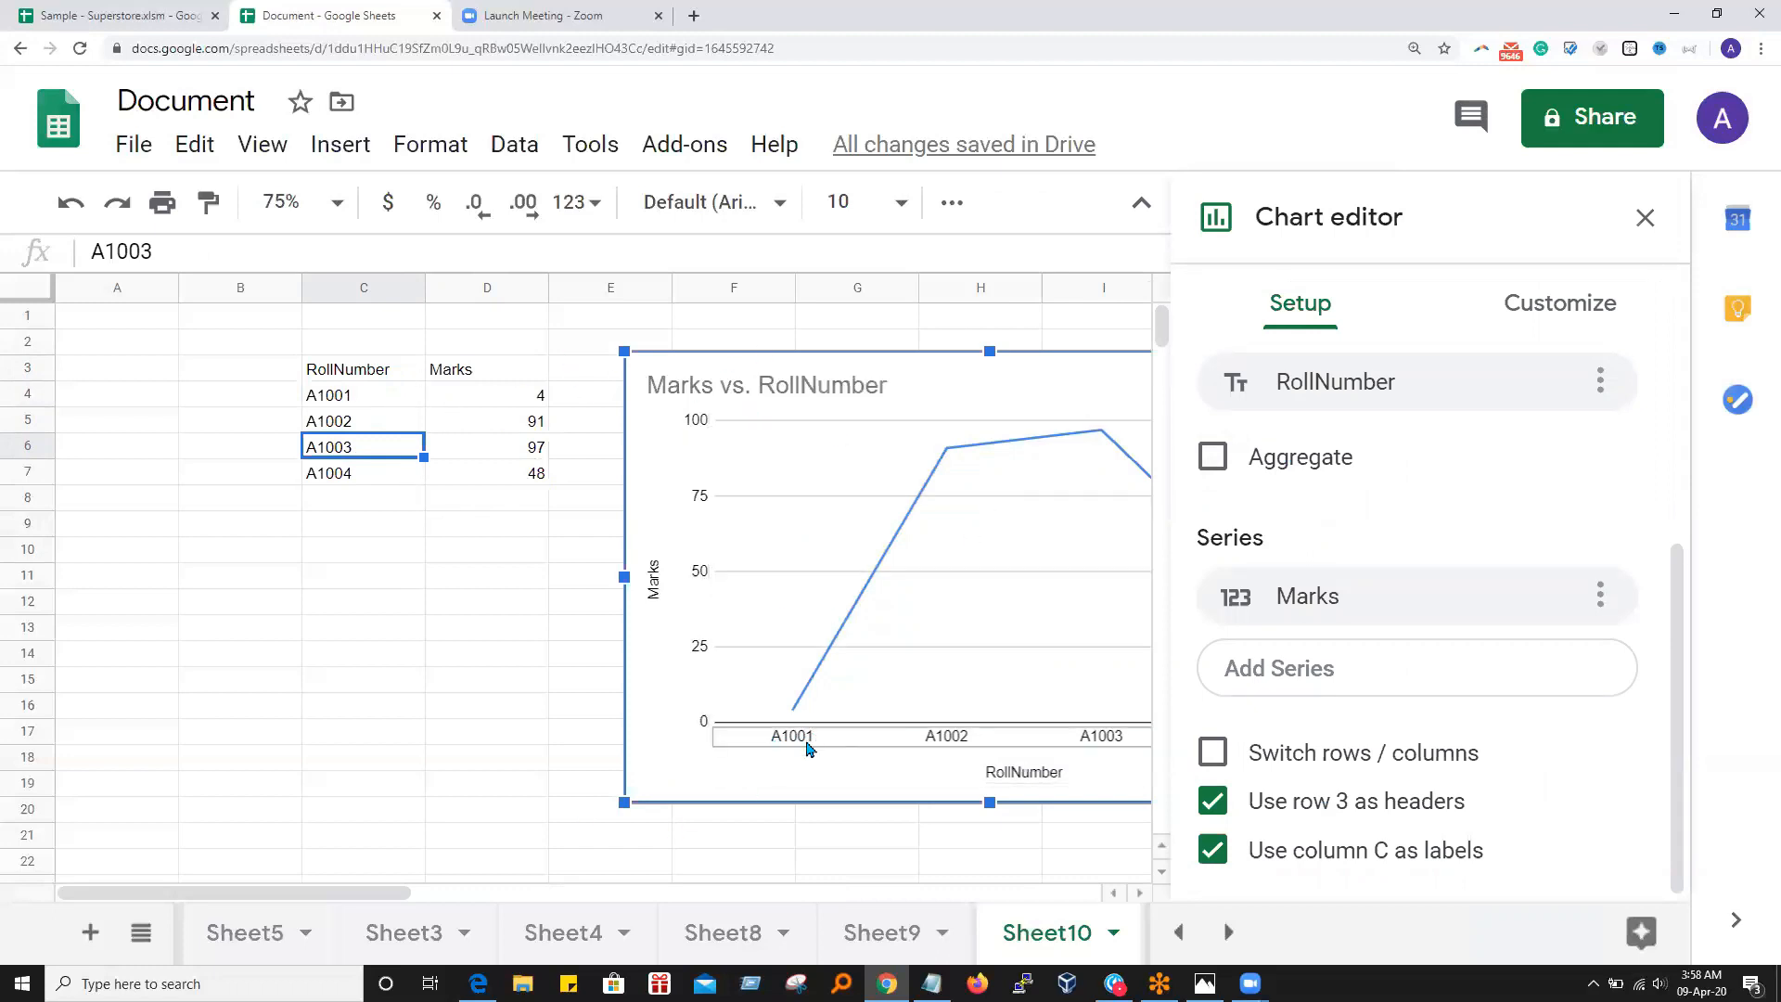
left_click(927, 484)
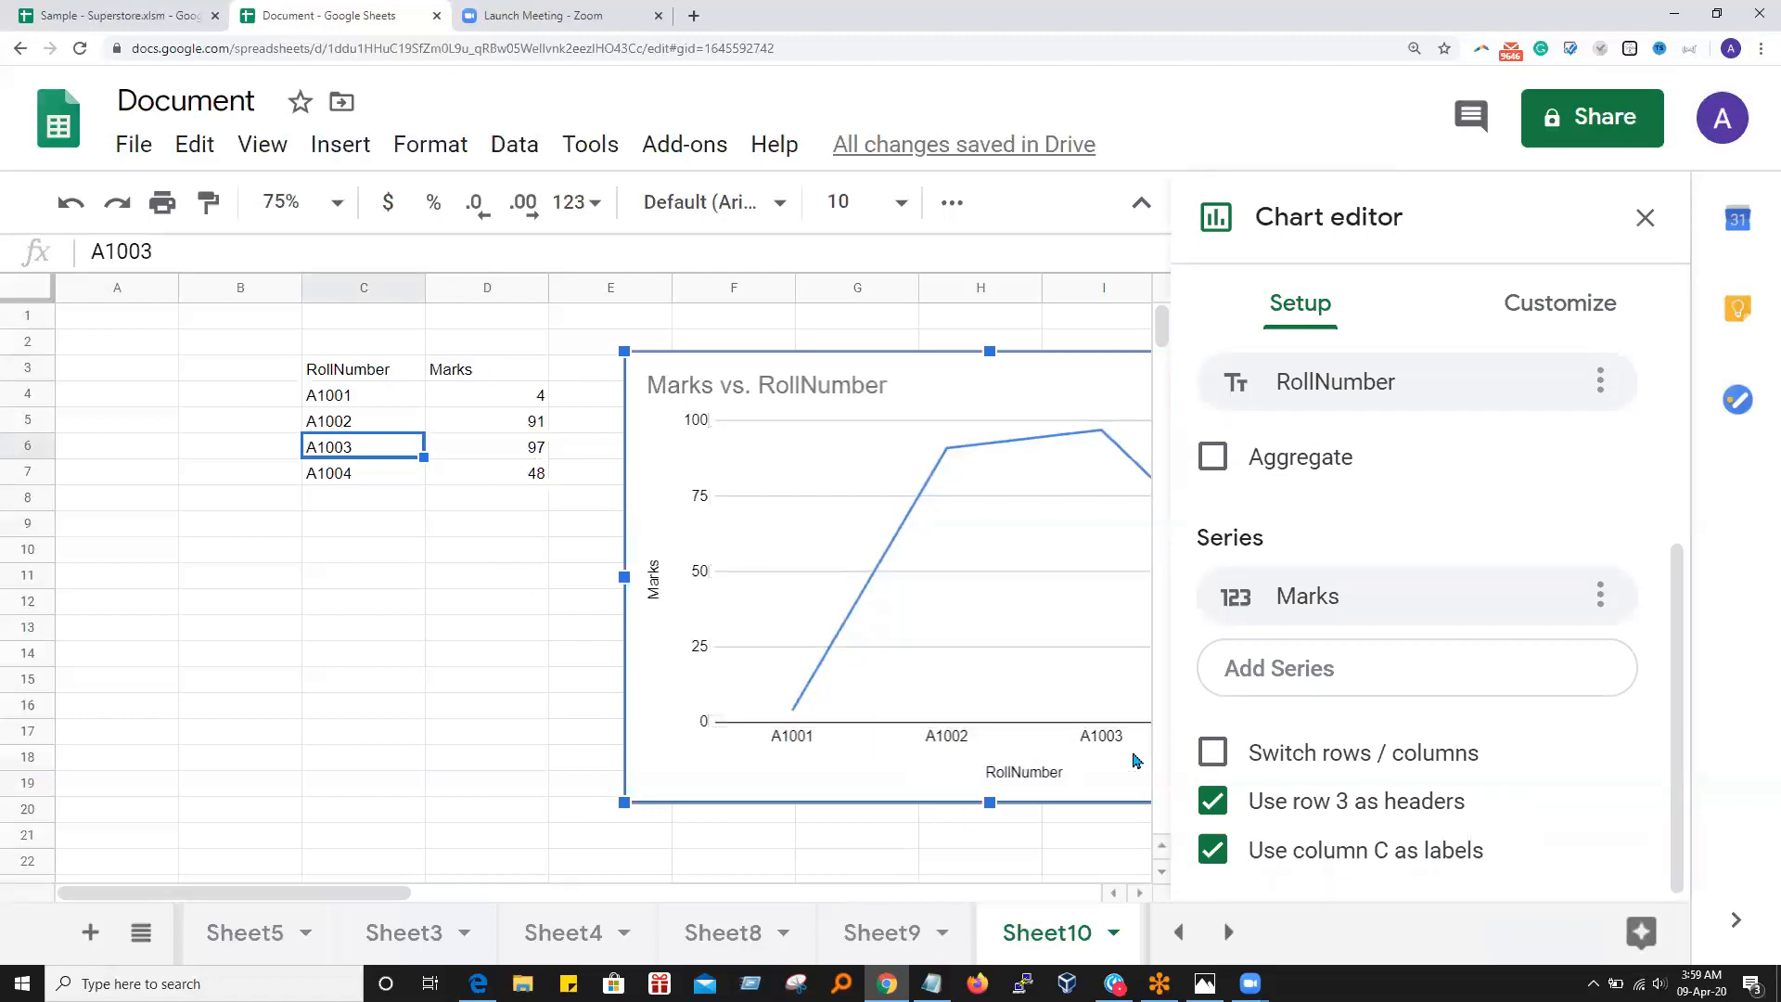
left_click(1223, 756)
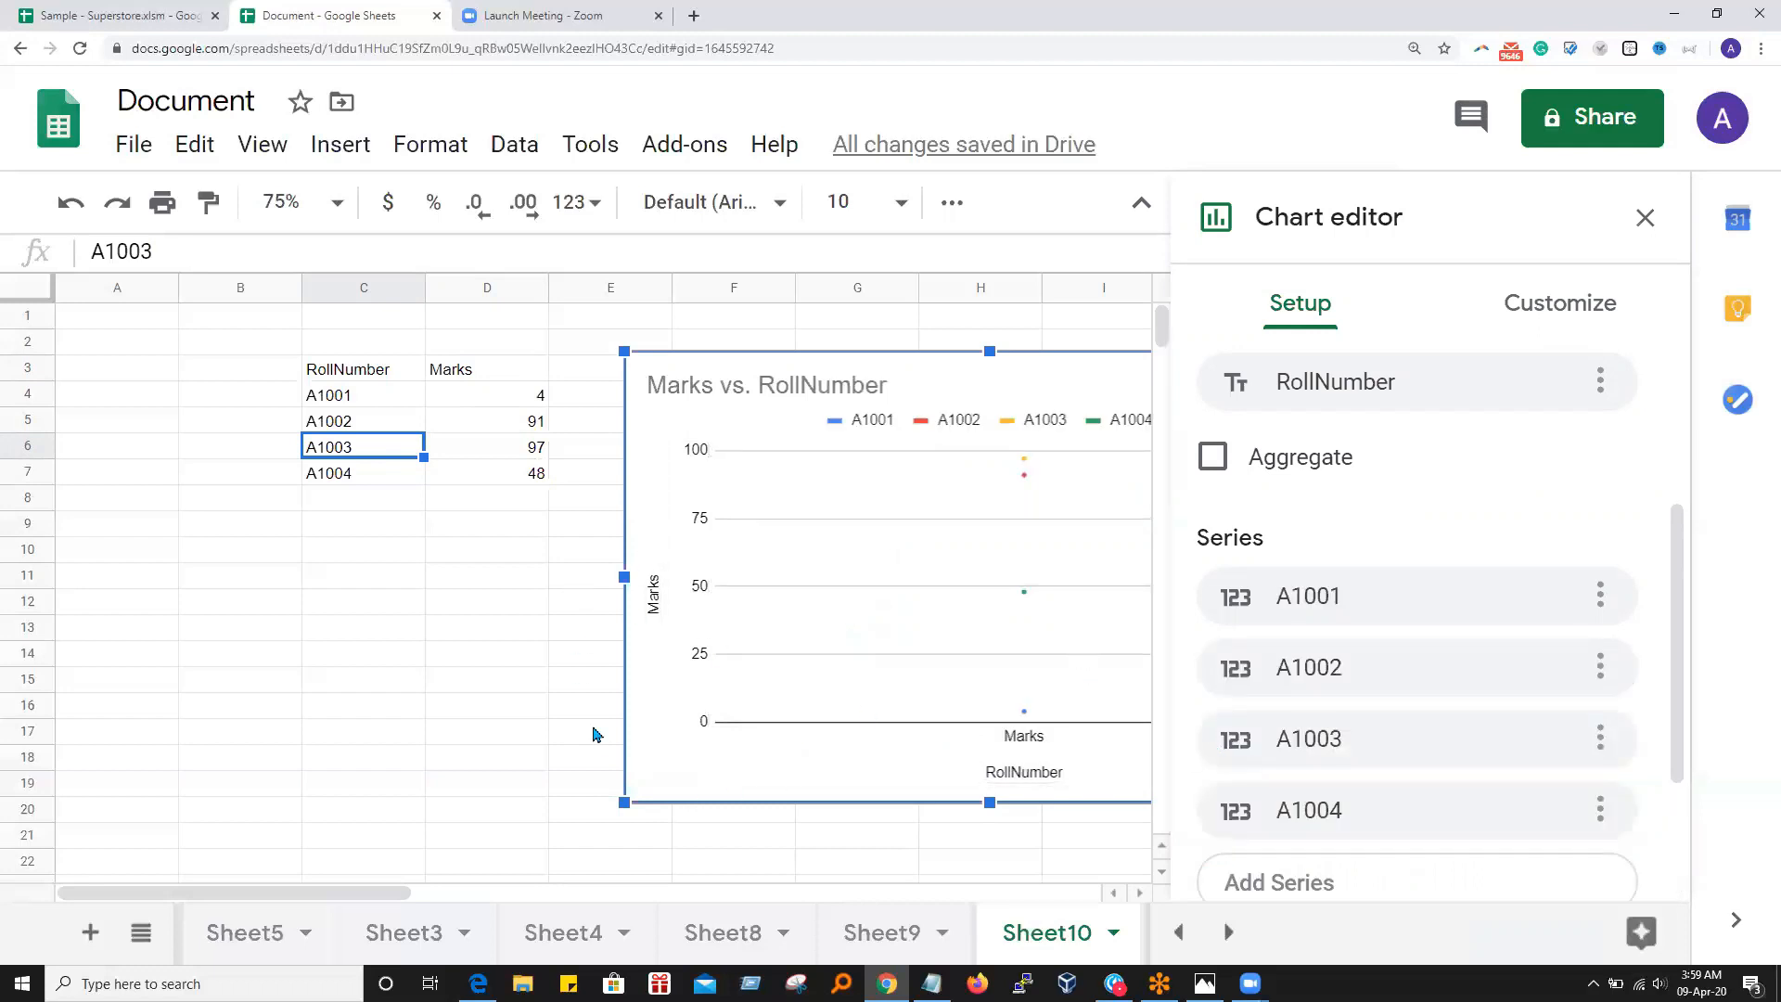
left_click(1644, 217)
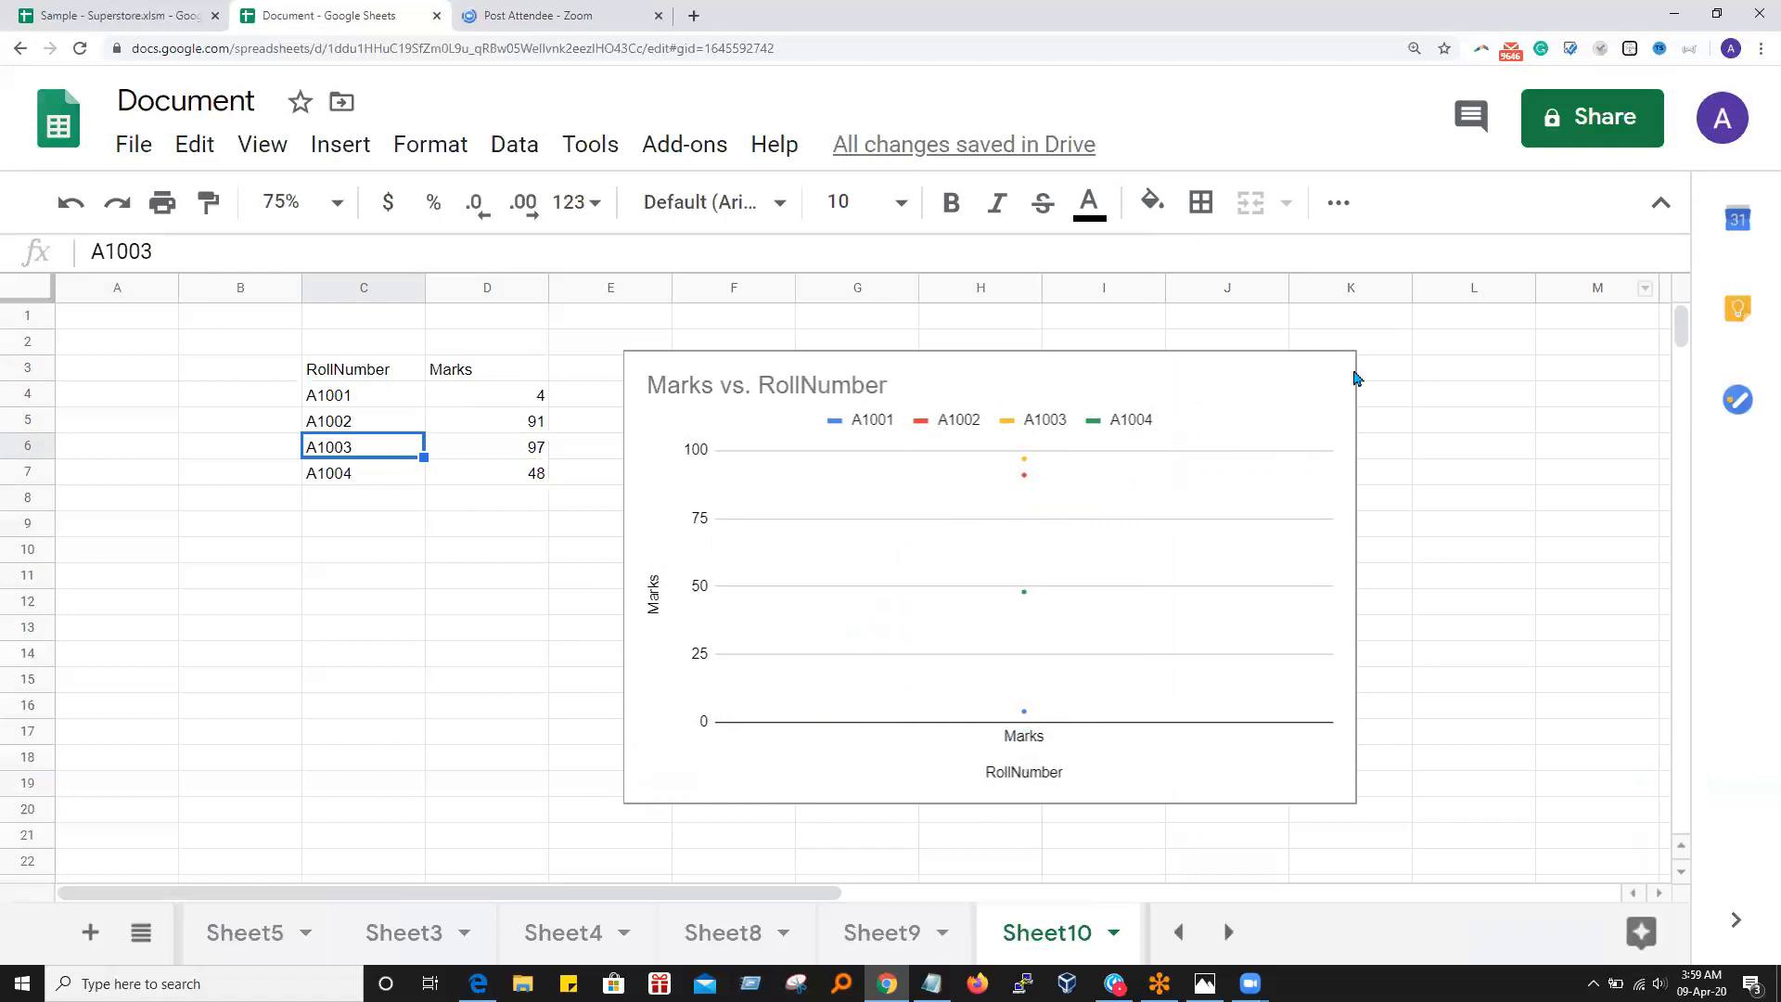
Reopen the chart for editing and turn off Switch rows / columns
left_click(1303, 390)
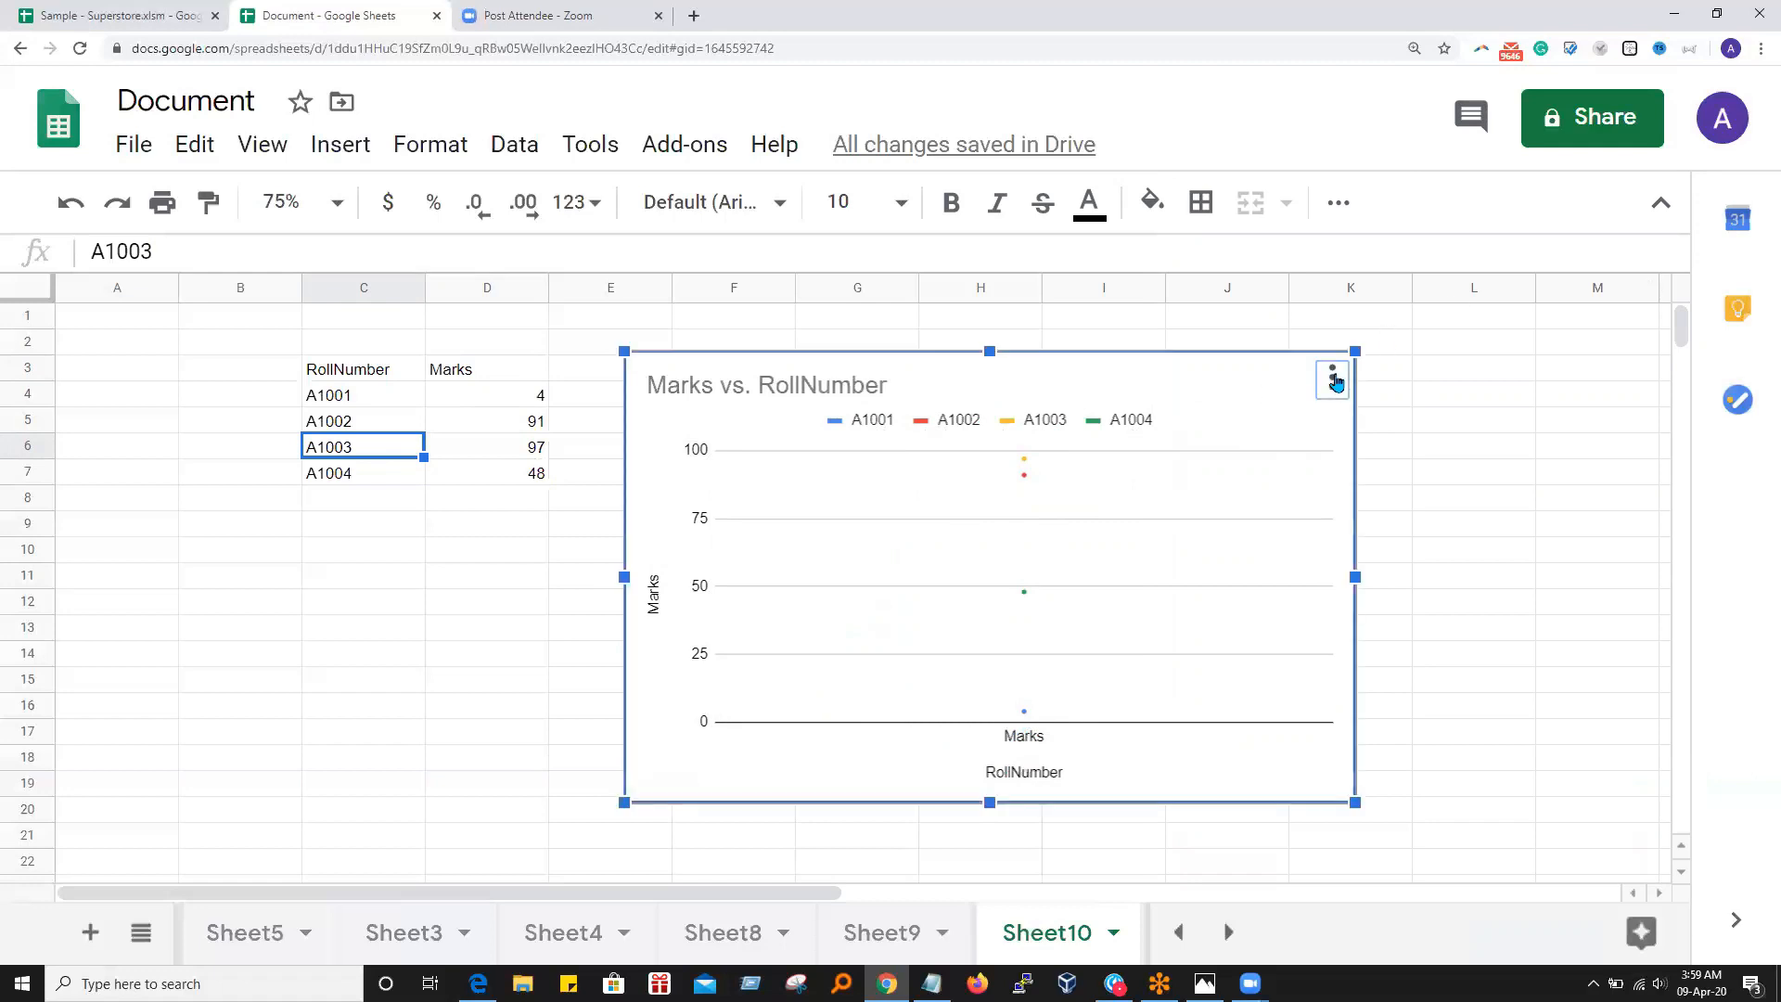
left_click(1331, 377)
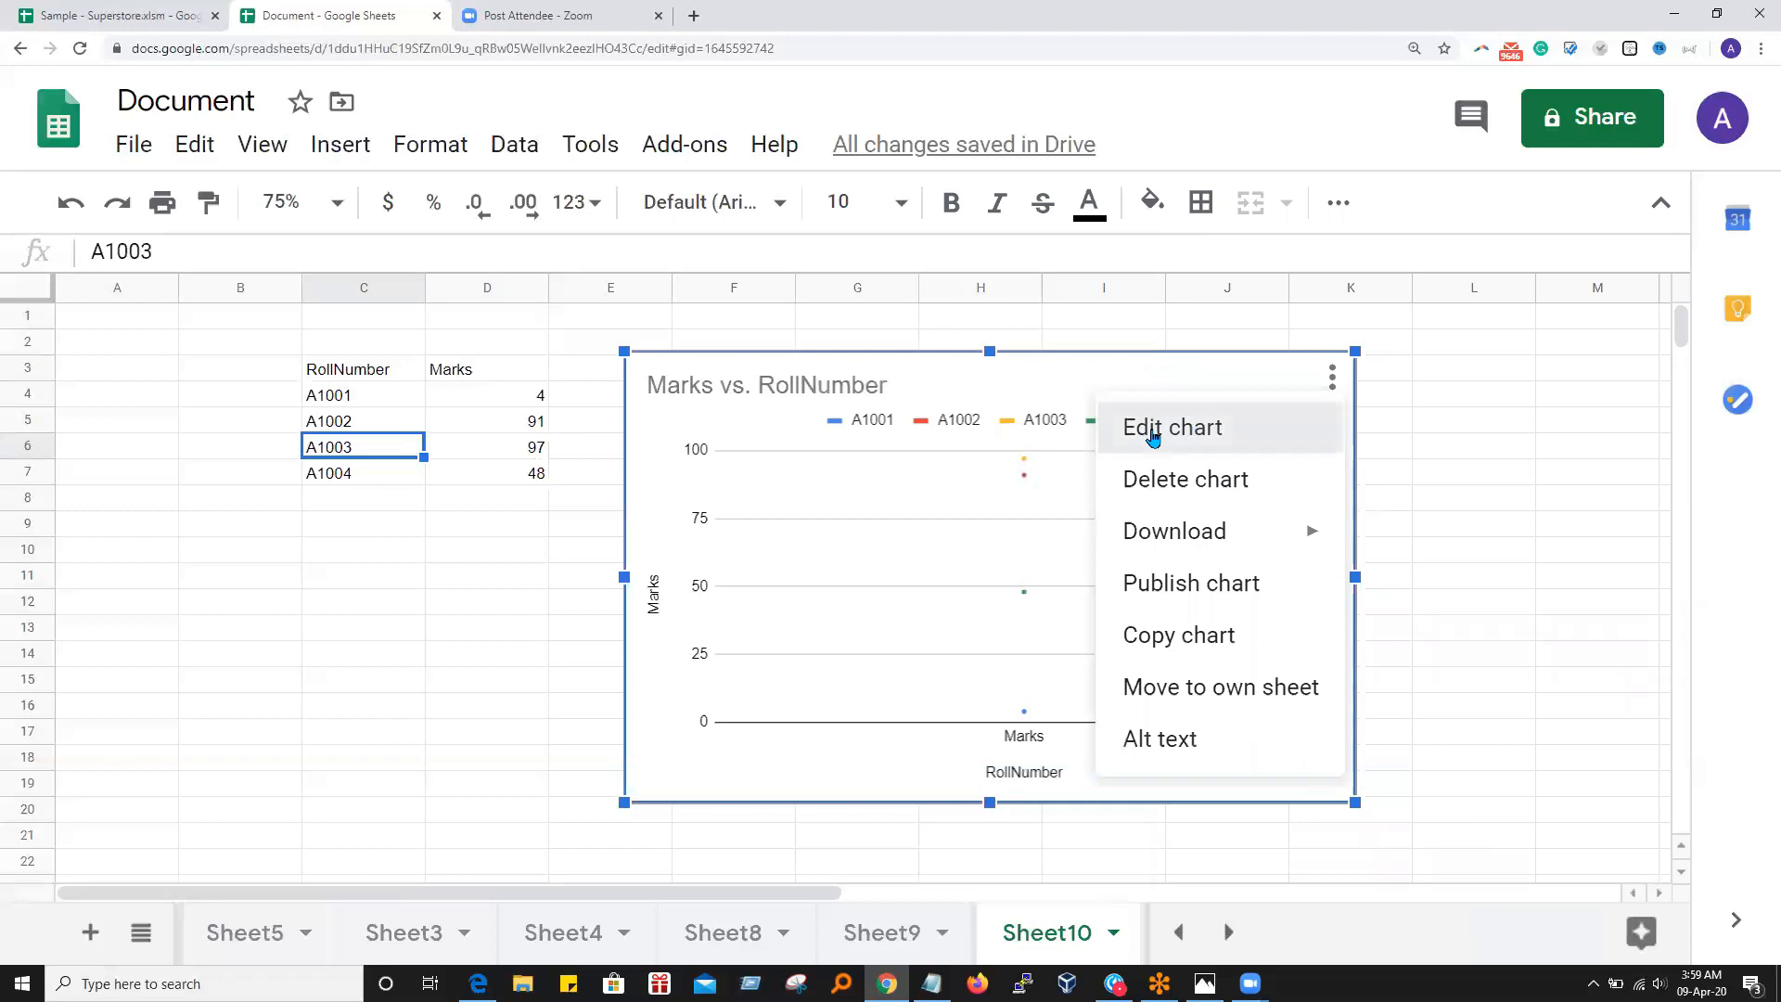
left_click(1256, 451)
scroll(1345, 640, "down", 3)
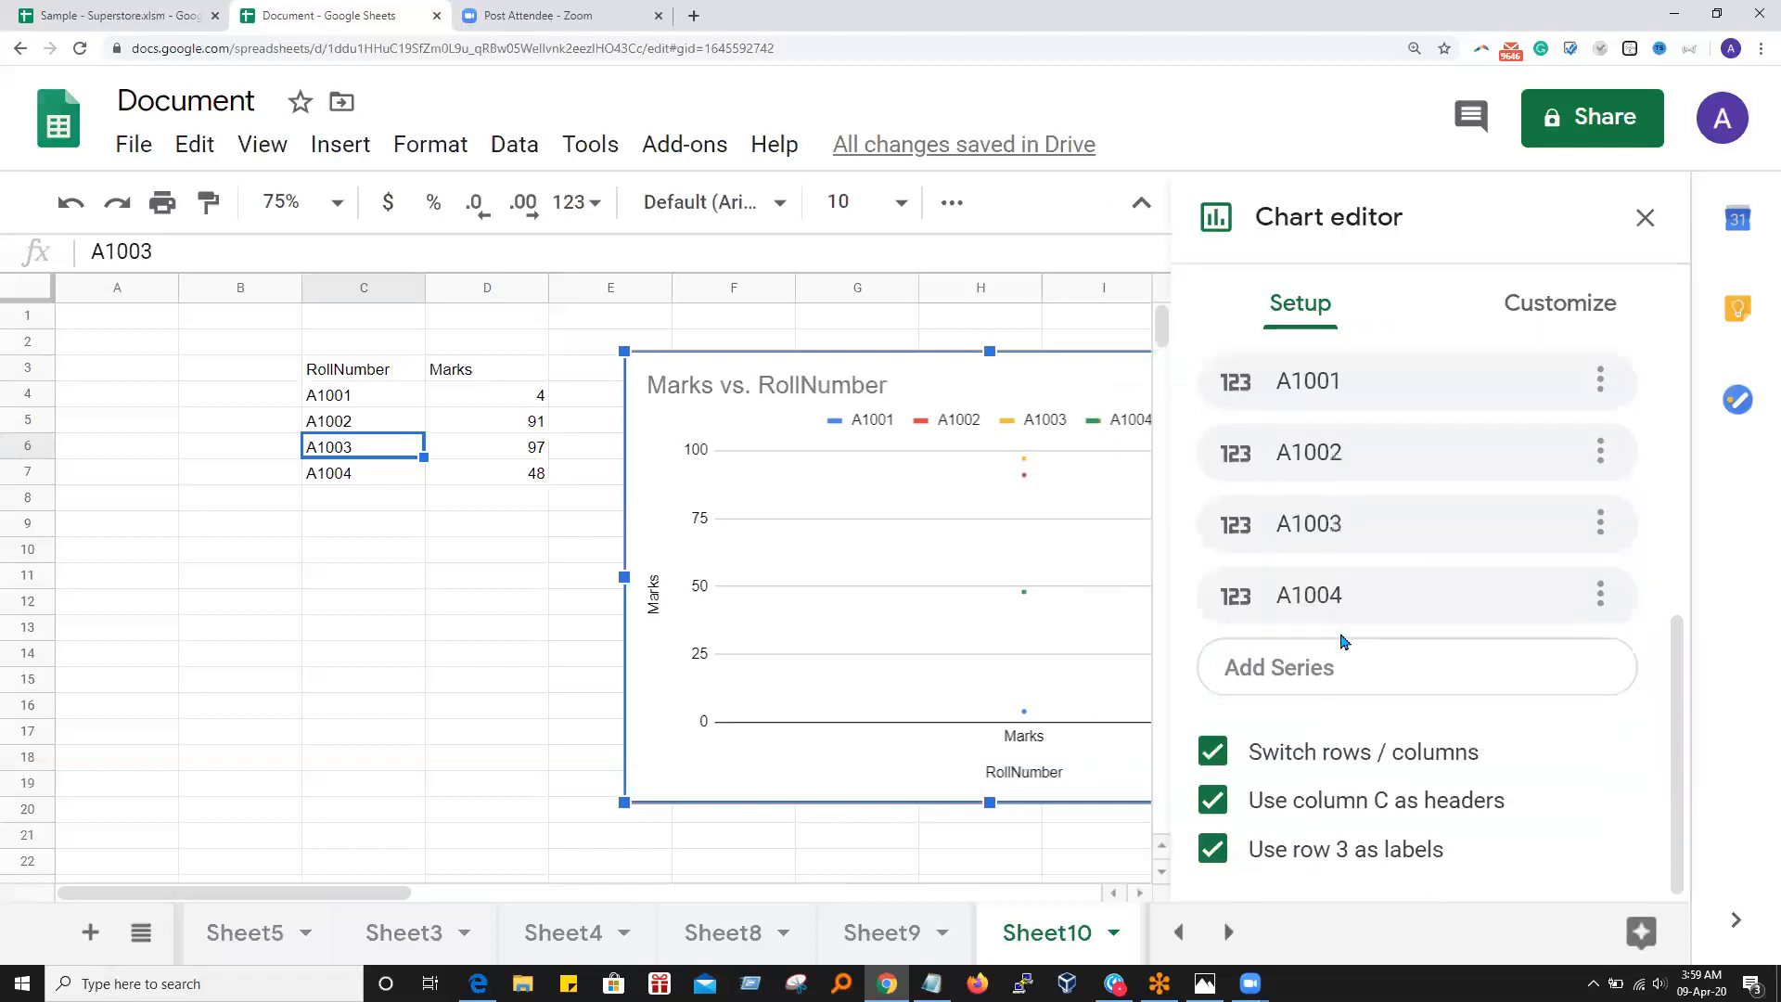
left_click(1214, 753)
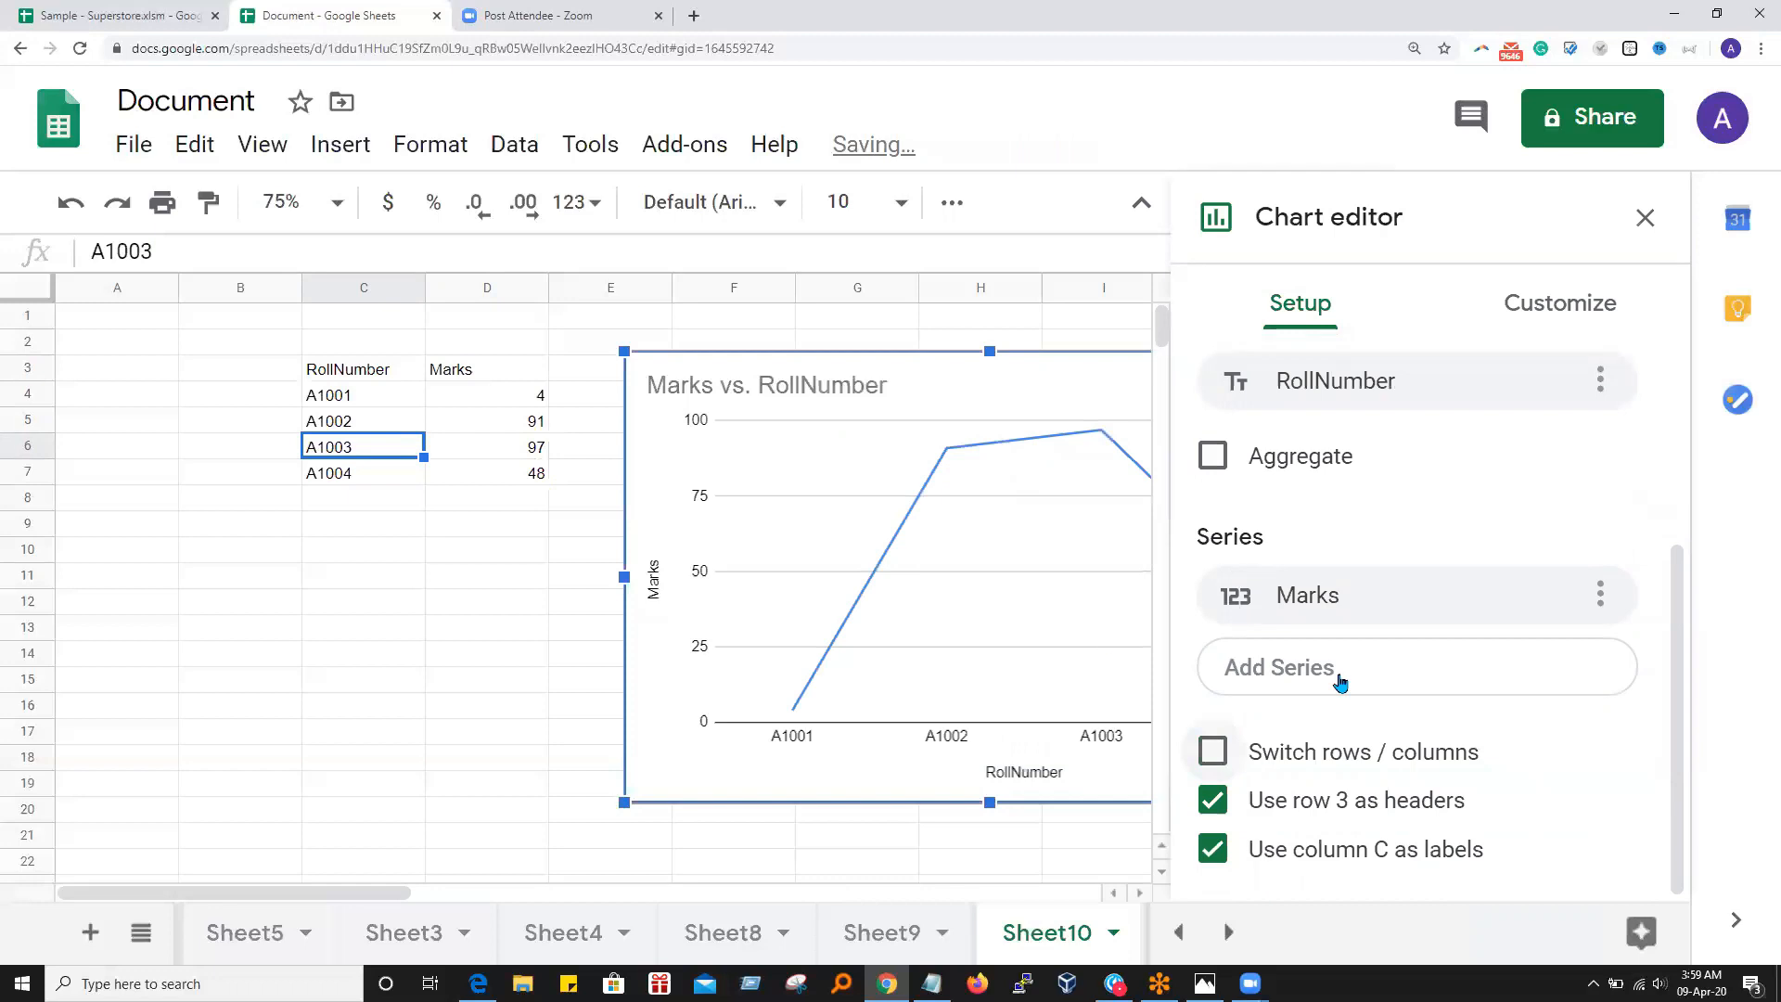
Turn on the Smooth option in the line chart's style settings
left_click(1582, 316)
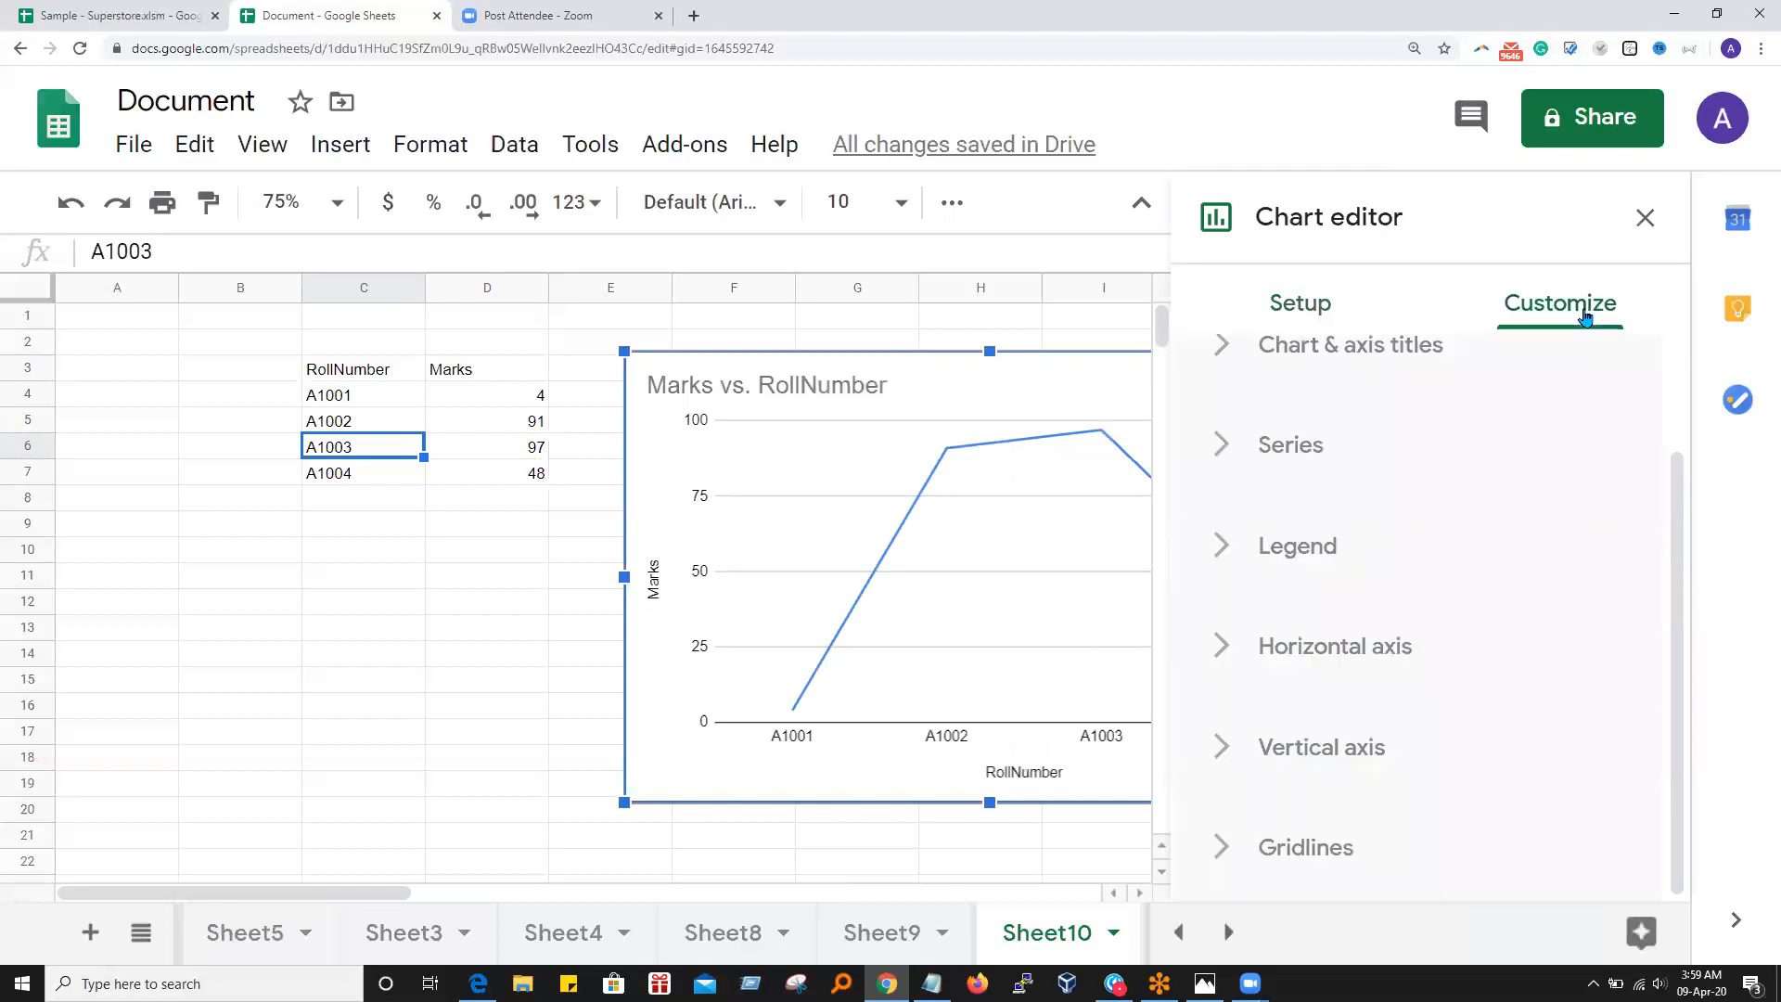
scroll(1443, 442, "up", 2)
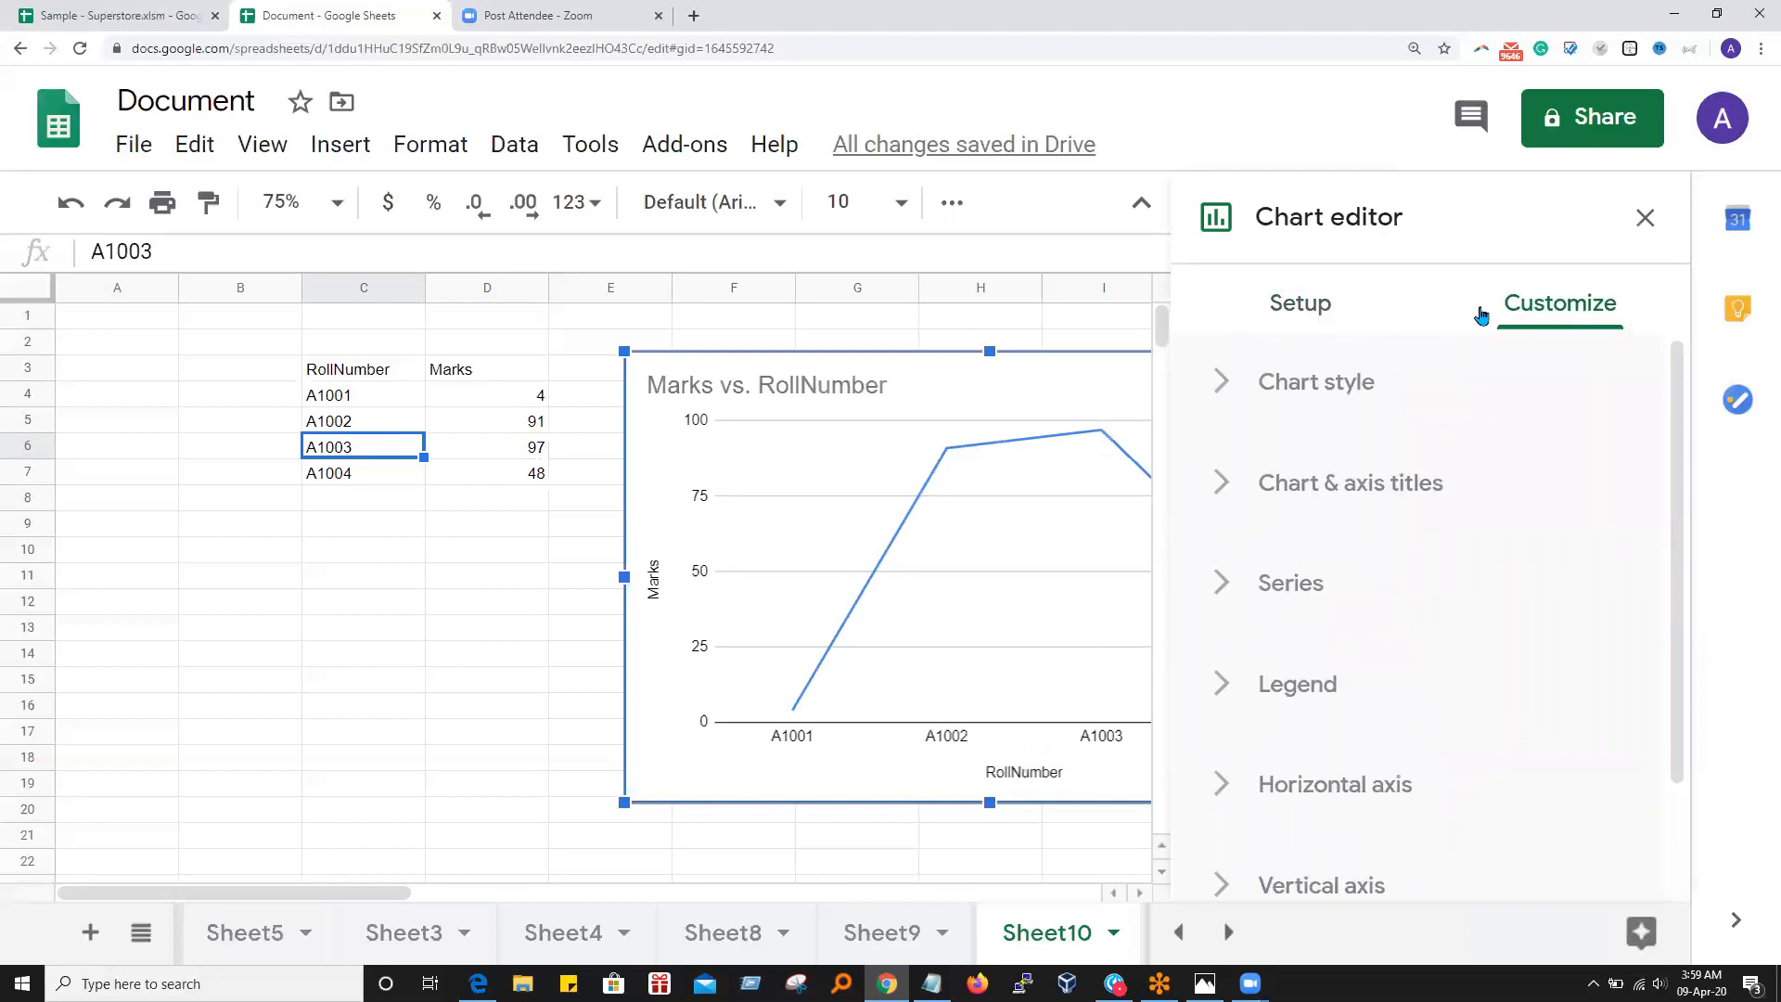
left_click(1283, 393)
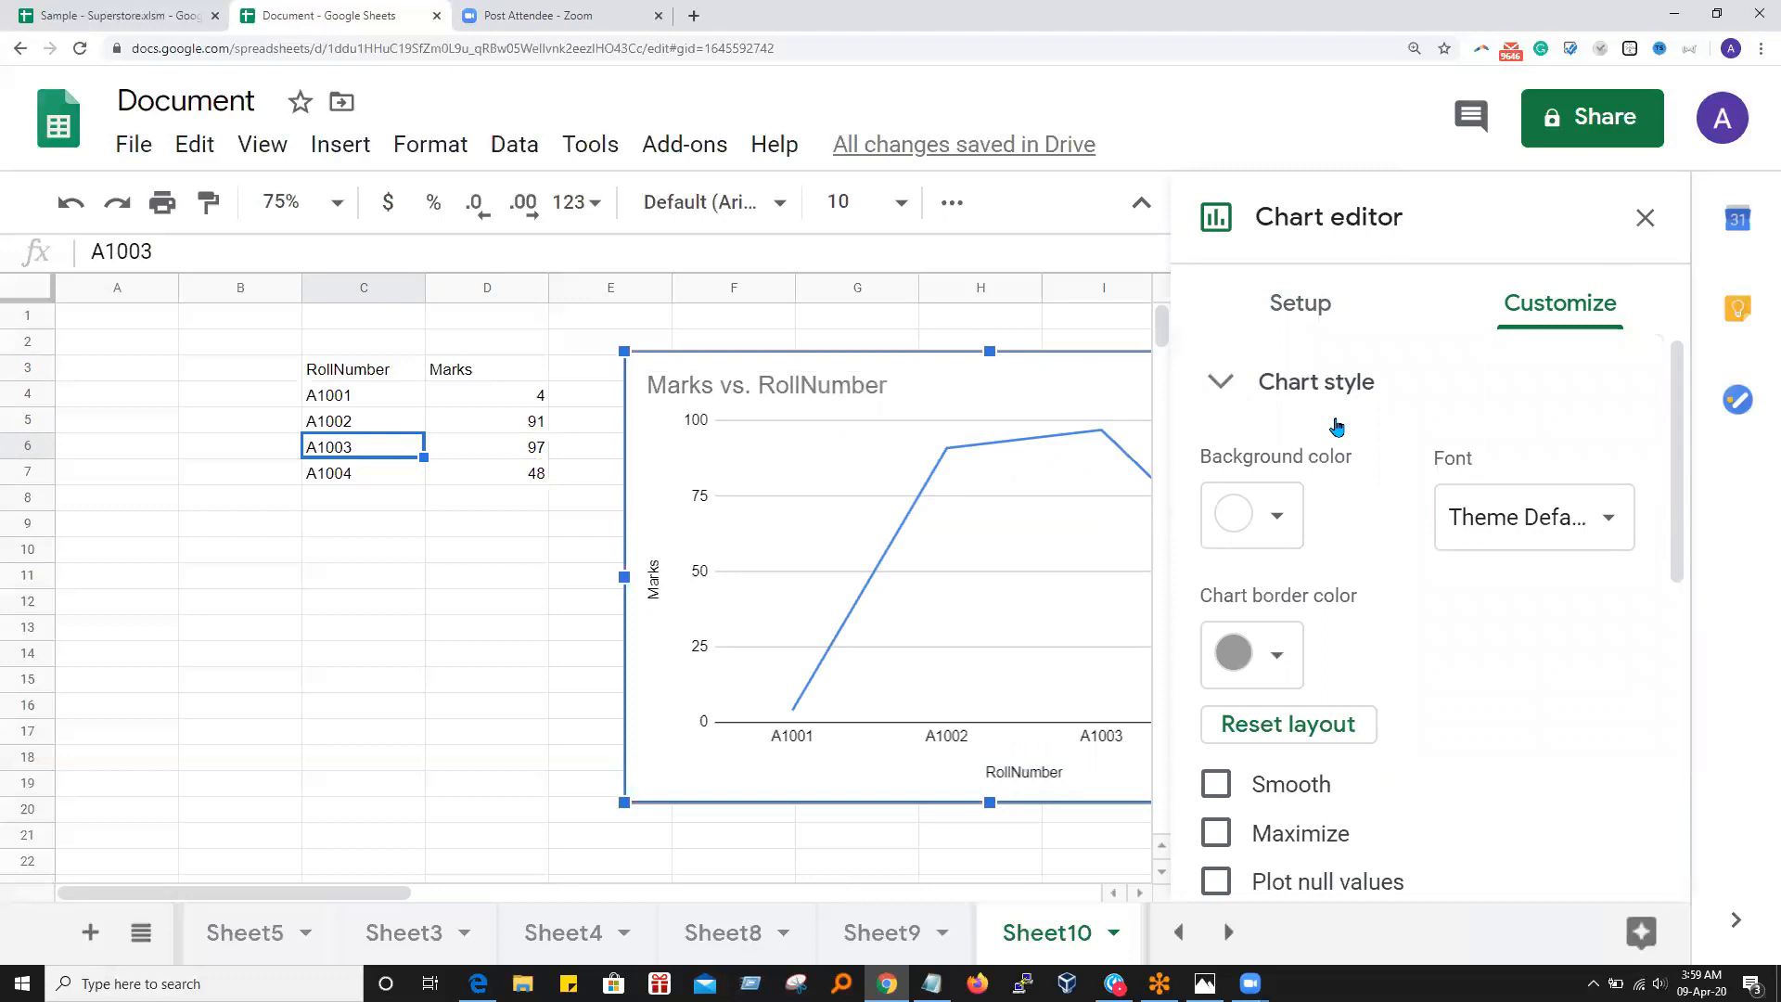
scroll(1401, 603, "down", 1)
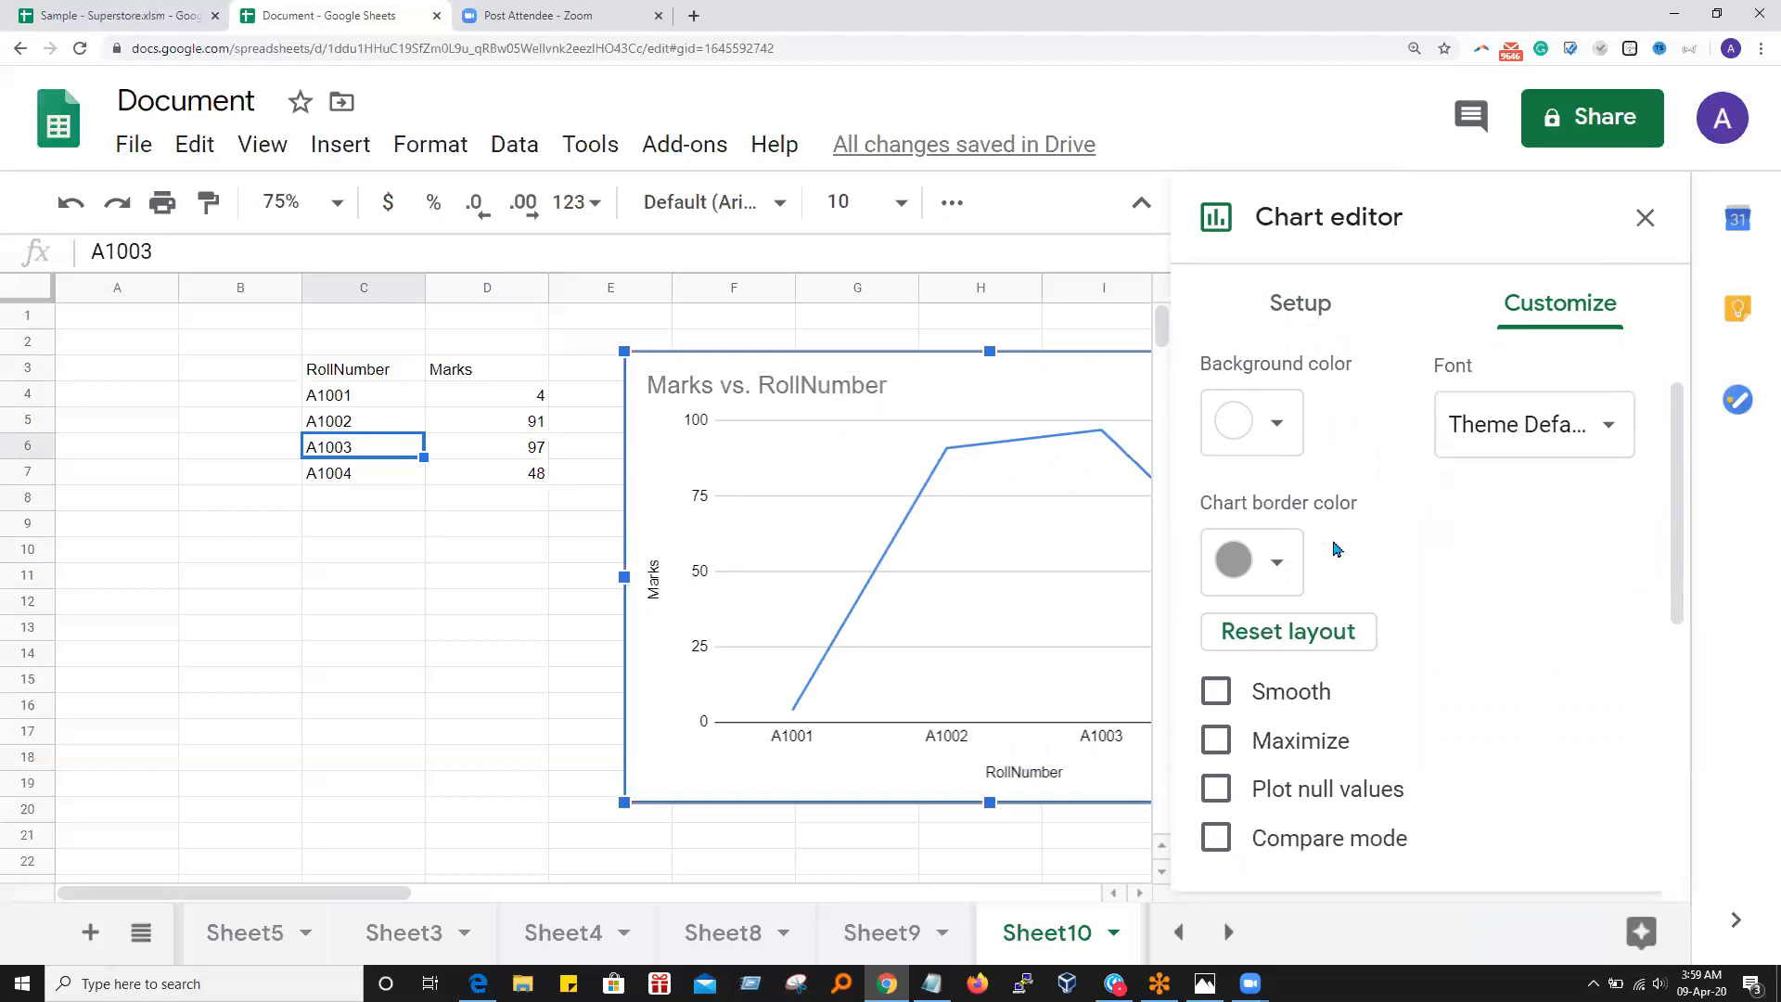
scroll(1406, 525, "down", 2)
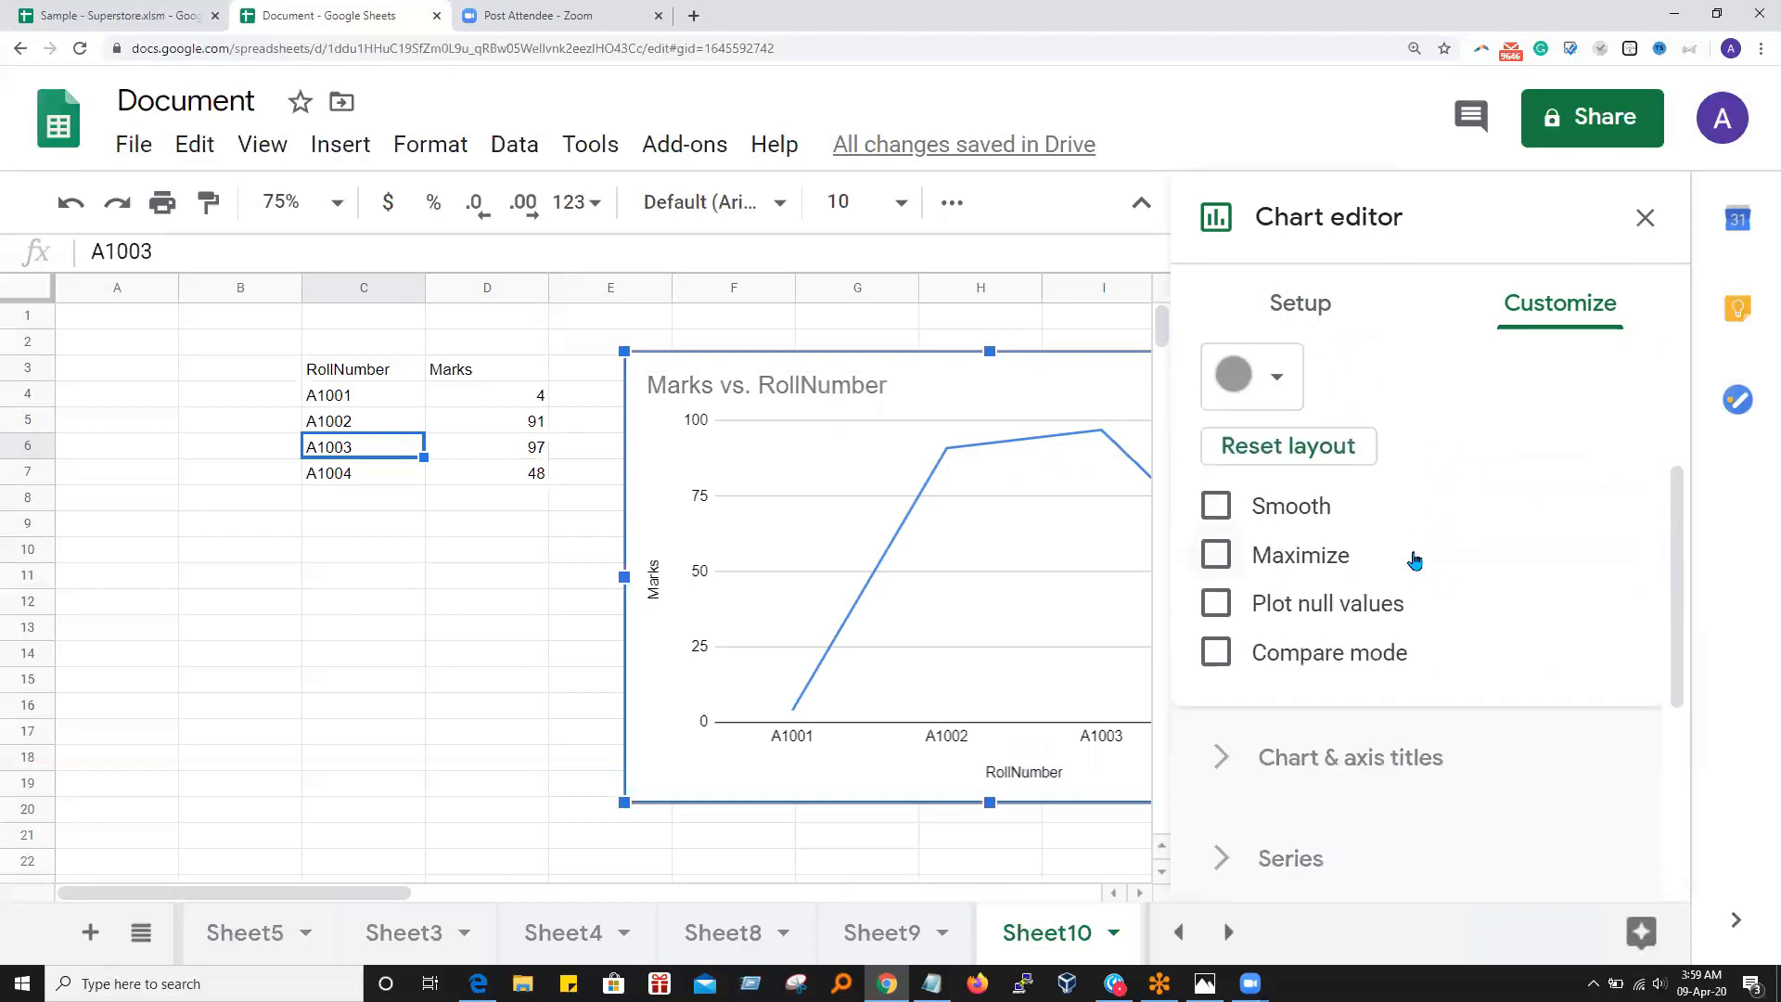
left_click(1216, 507)
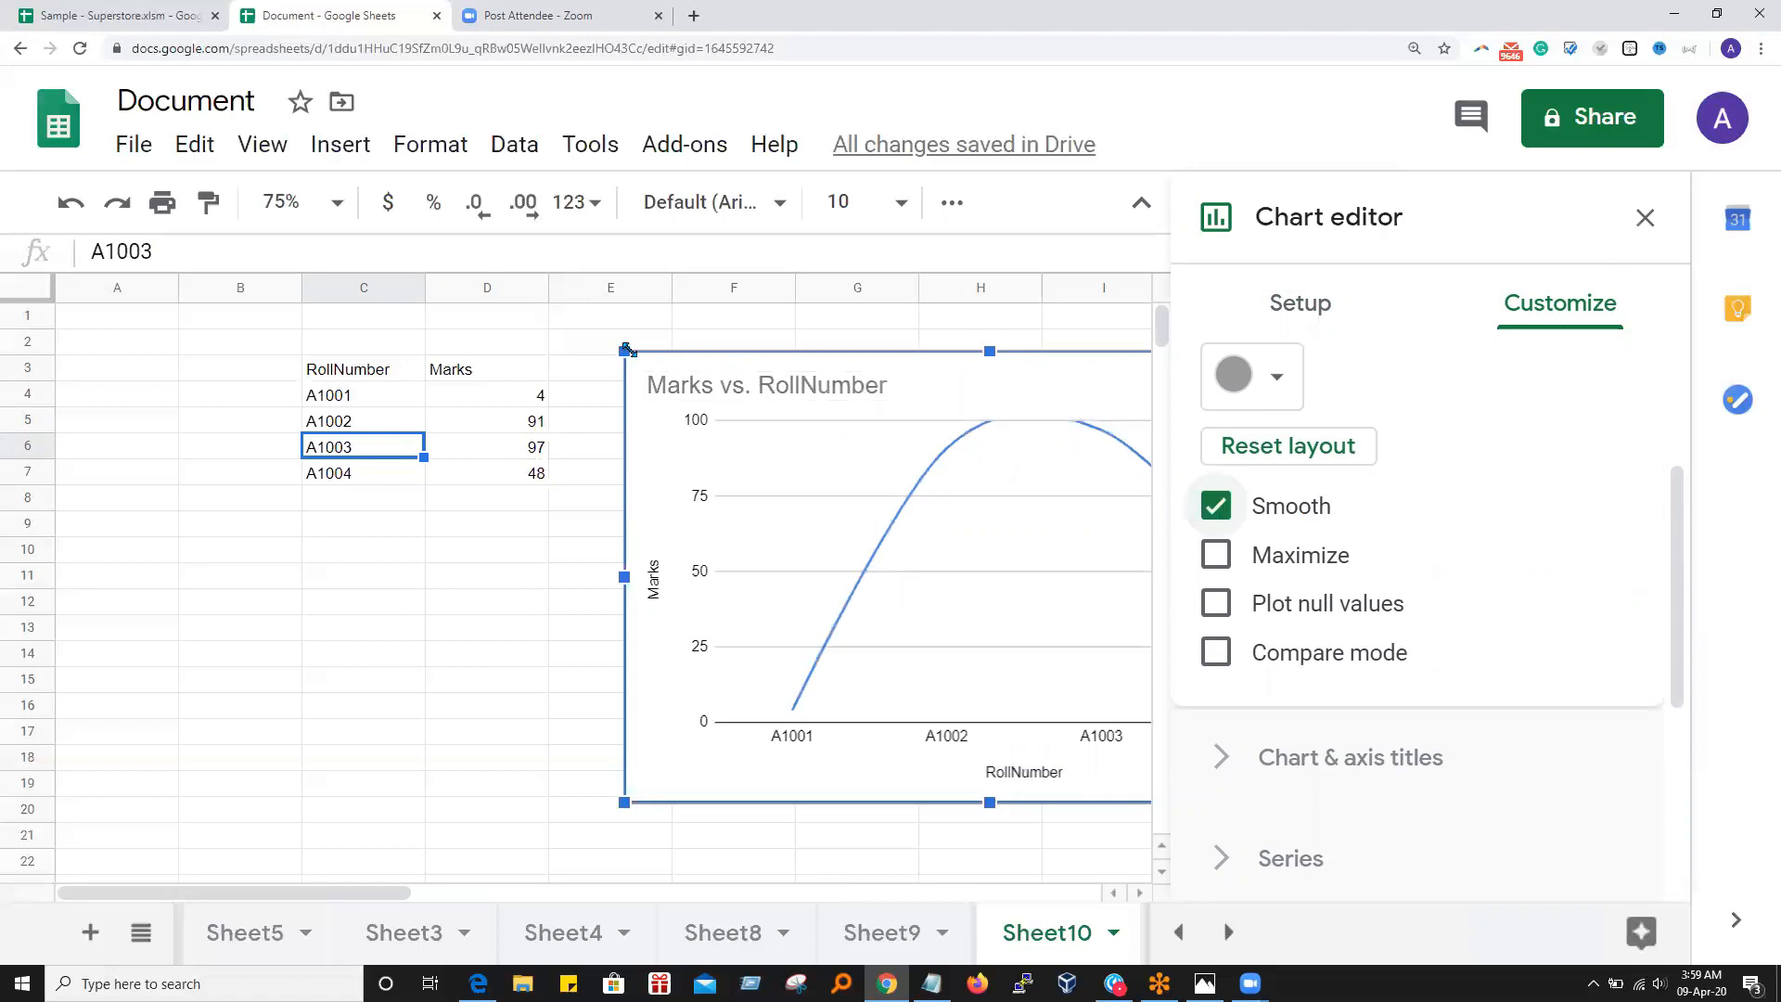
Enlarge the chart from its upper-left corner and move it clear of the table so it starts in column E near row 5
left_click_drag(627, 350, 488, 320)
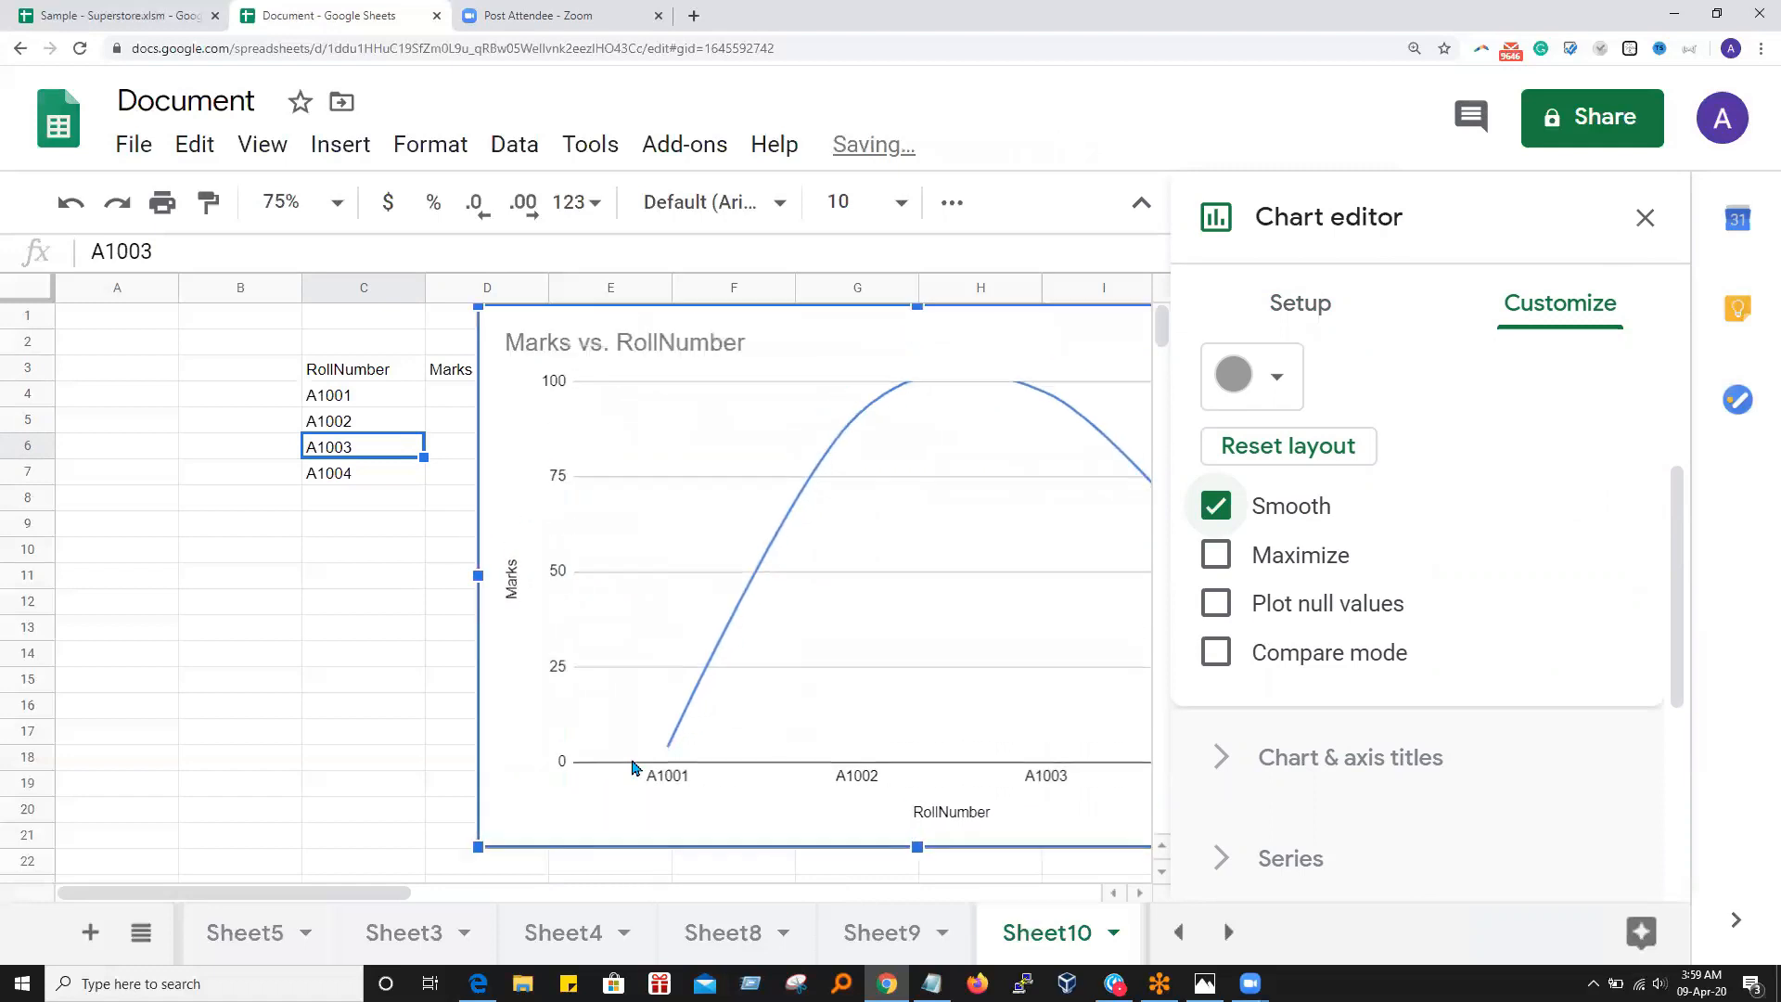
scroll(684, 828, "down", 3)
scroll(684, 829, "down", 1)
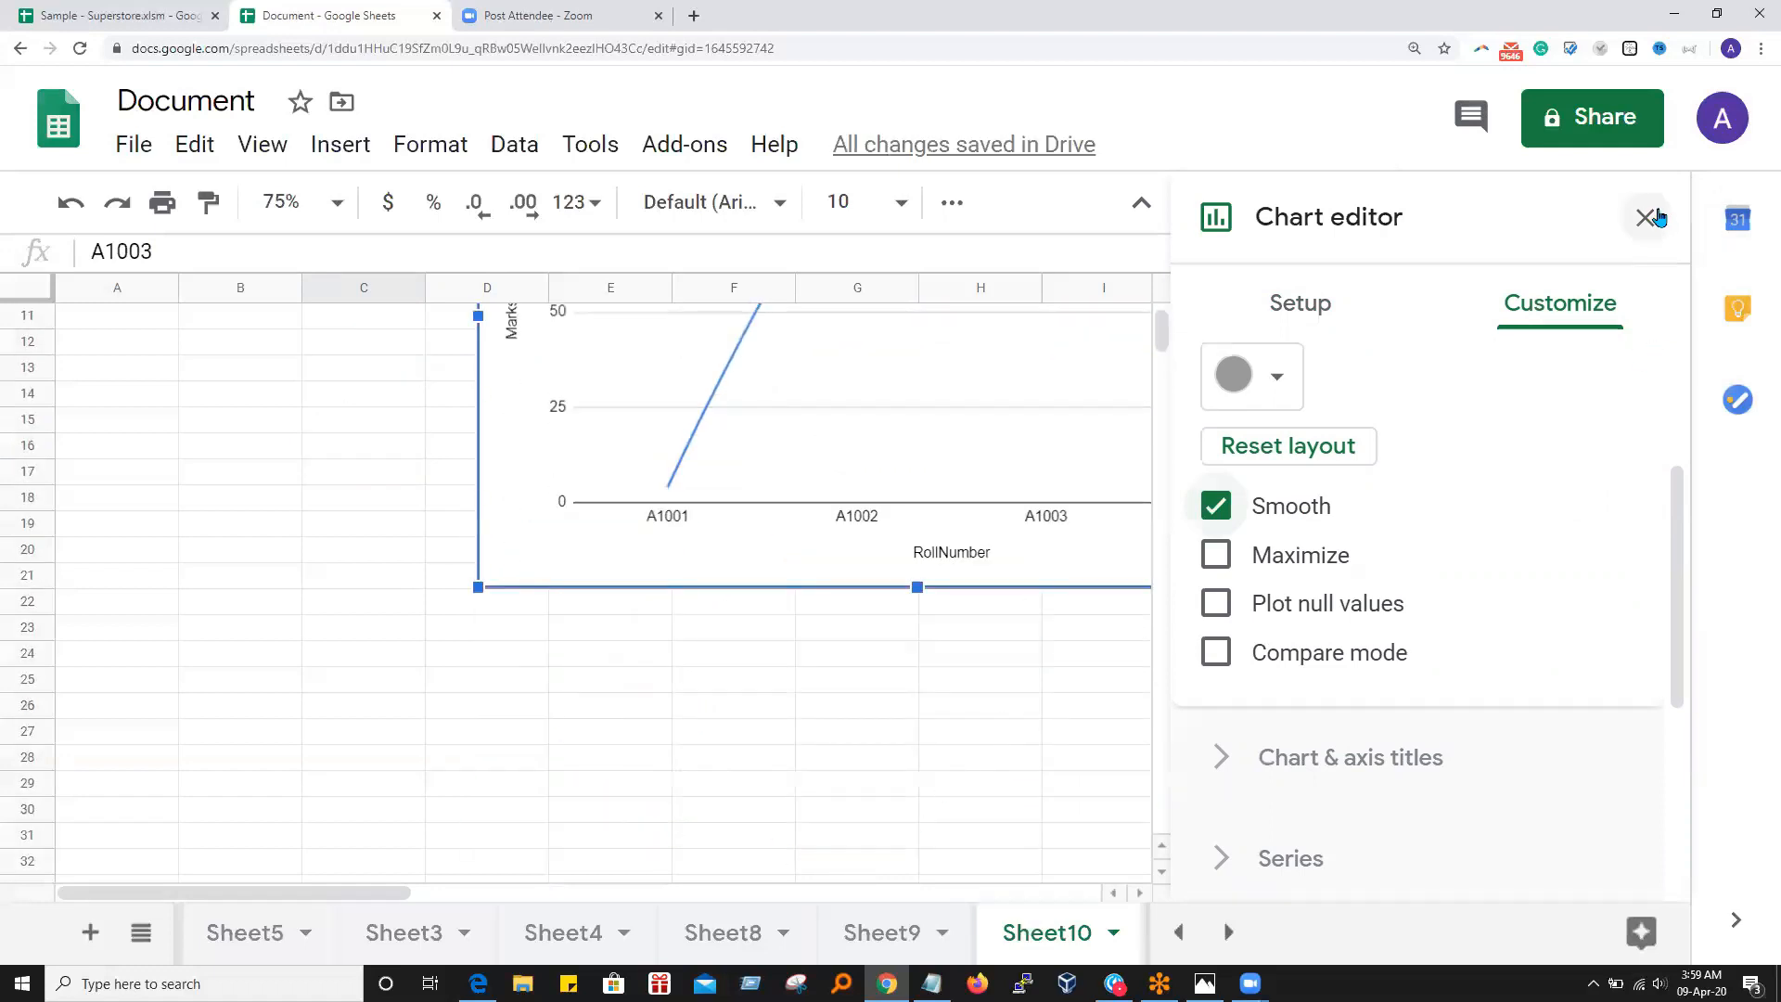
left_click(631, 732)
scroll(791, 744, "up", 3)
left_click(527, 351)
left_click_drag(505, 315, 676, 419)
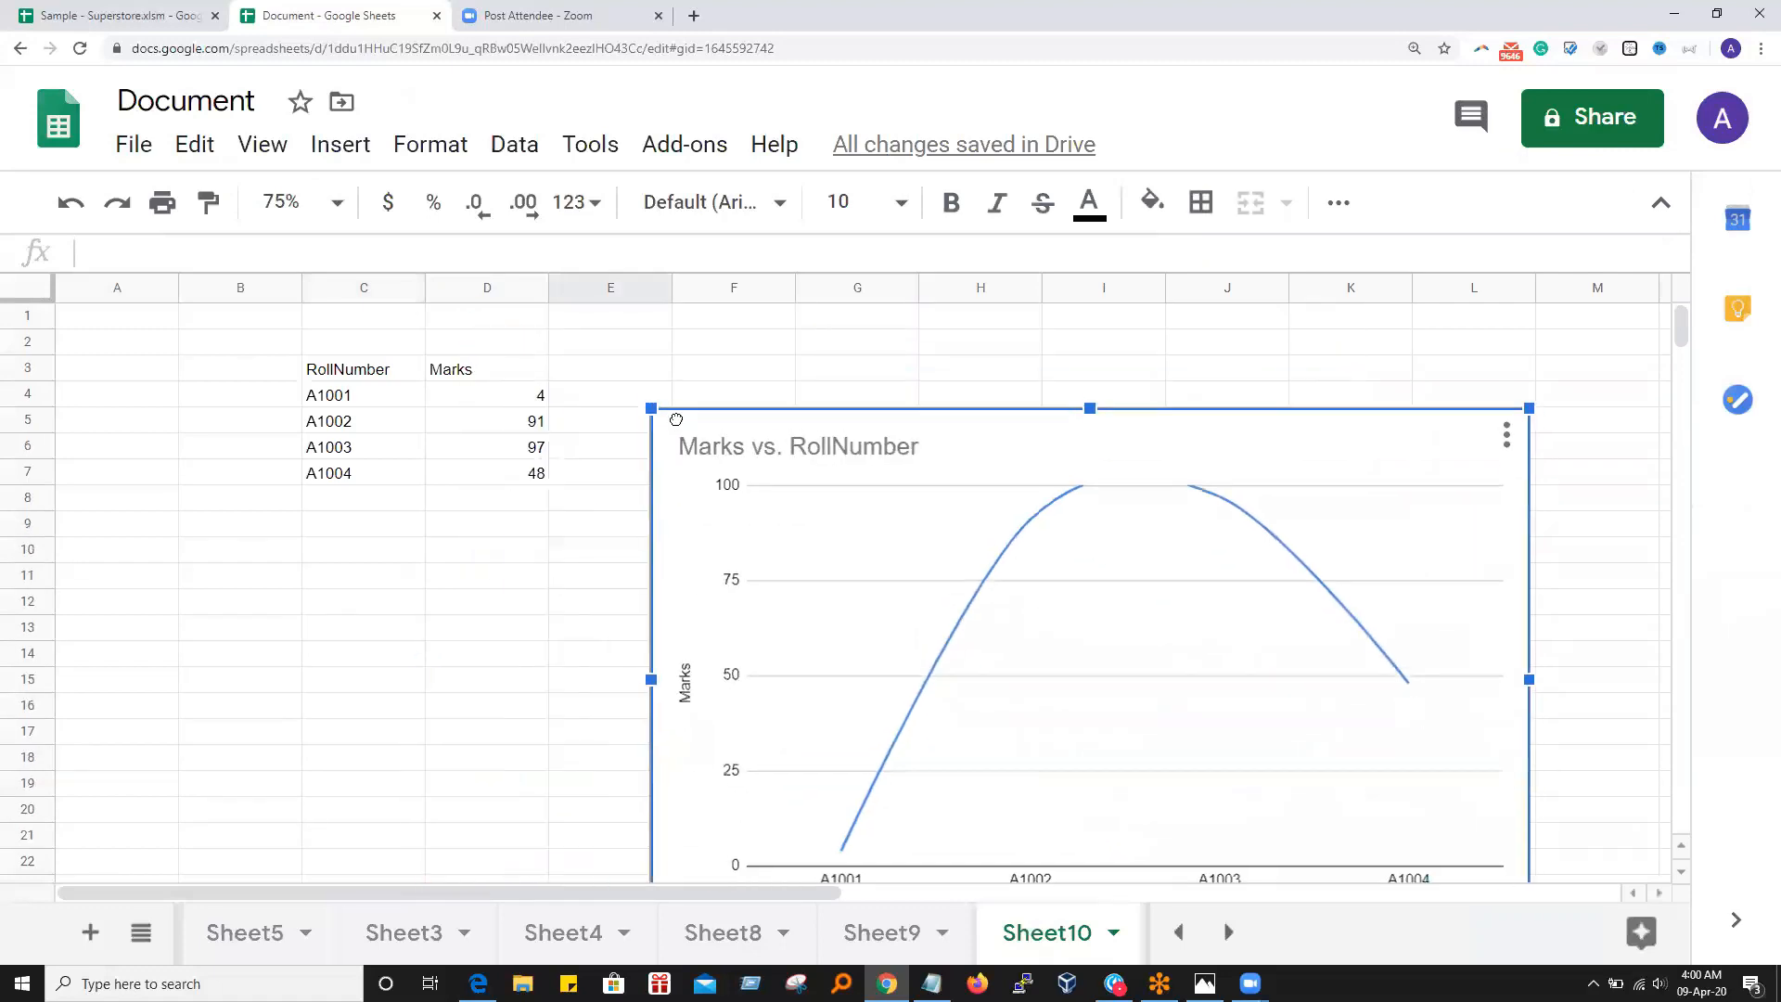
Enlarge the chart from its lower-left and upper-right corners so it spans columns B to M
scroll(664, 412, "down", 1)
scroll(810, 605, "down", 3)
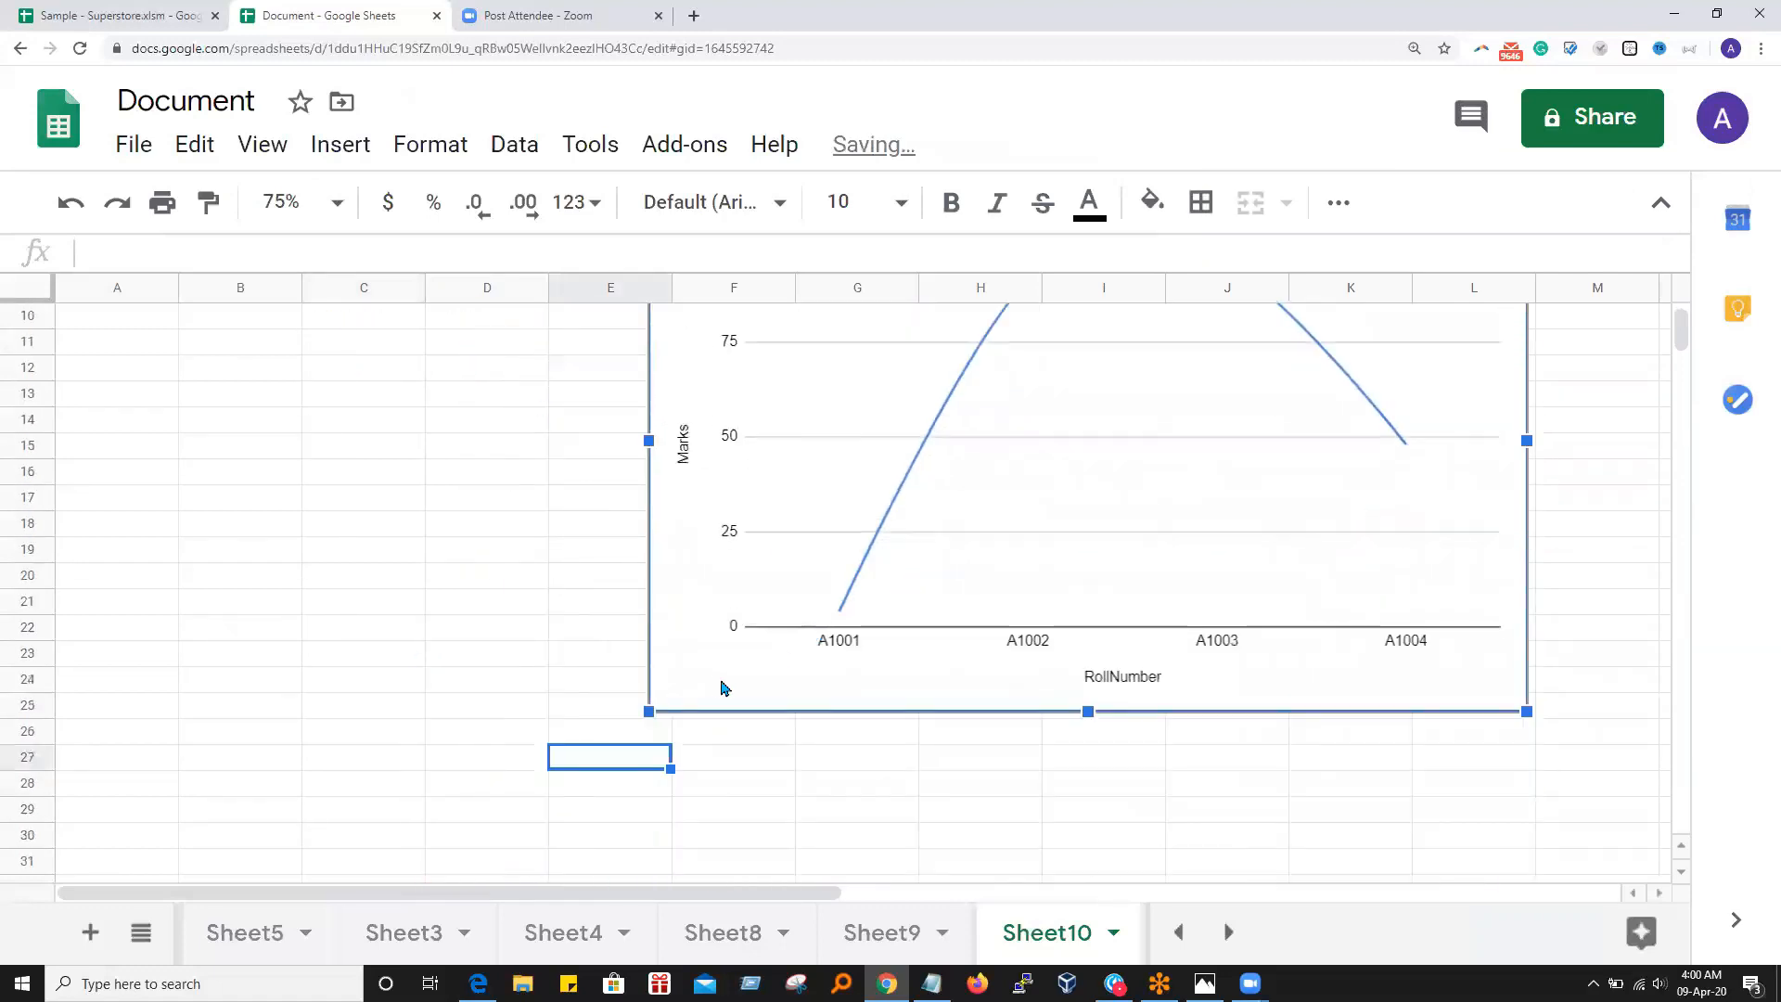
left_click_drag(648, 708, 238, 877)
scroll(1205, 624, "up", 4)
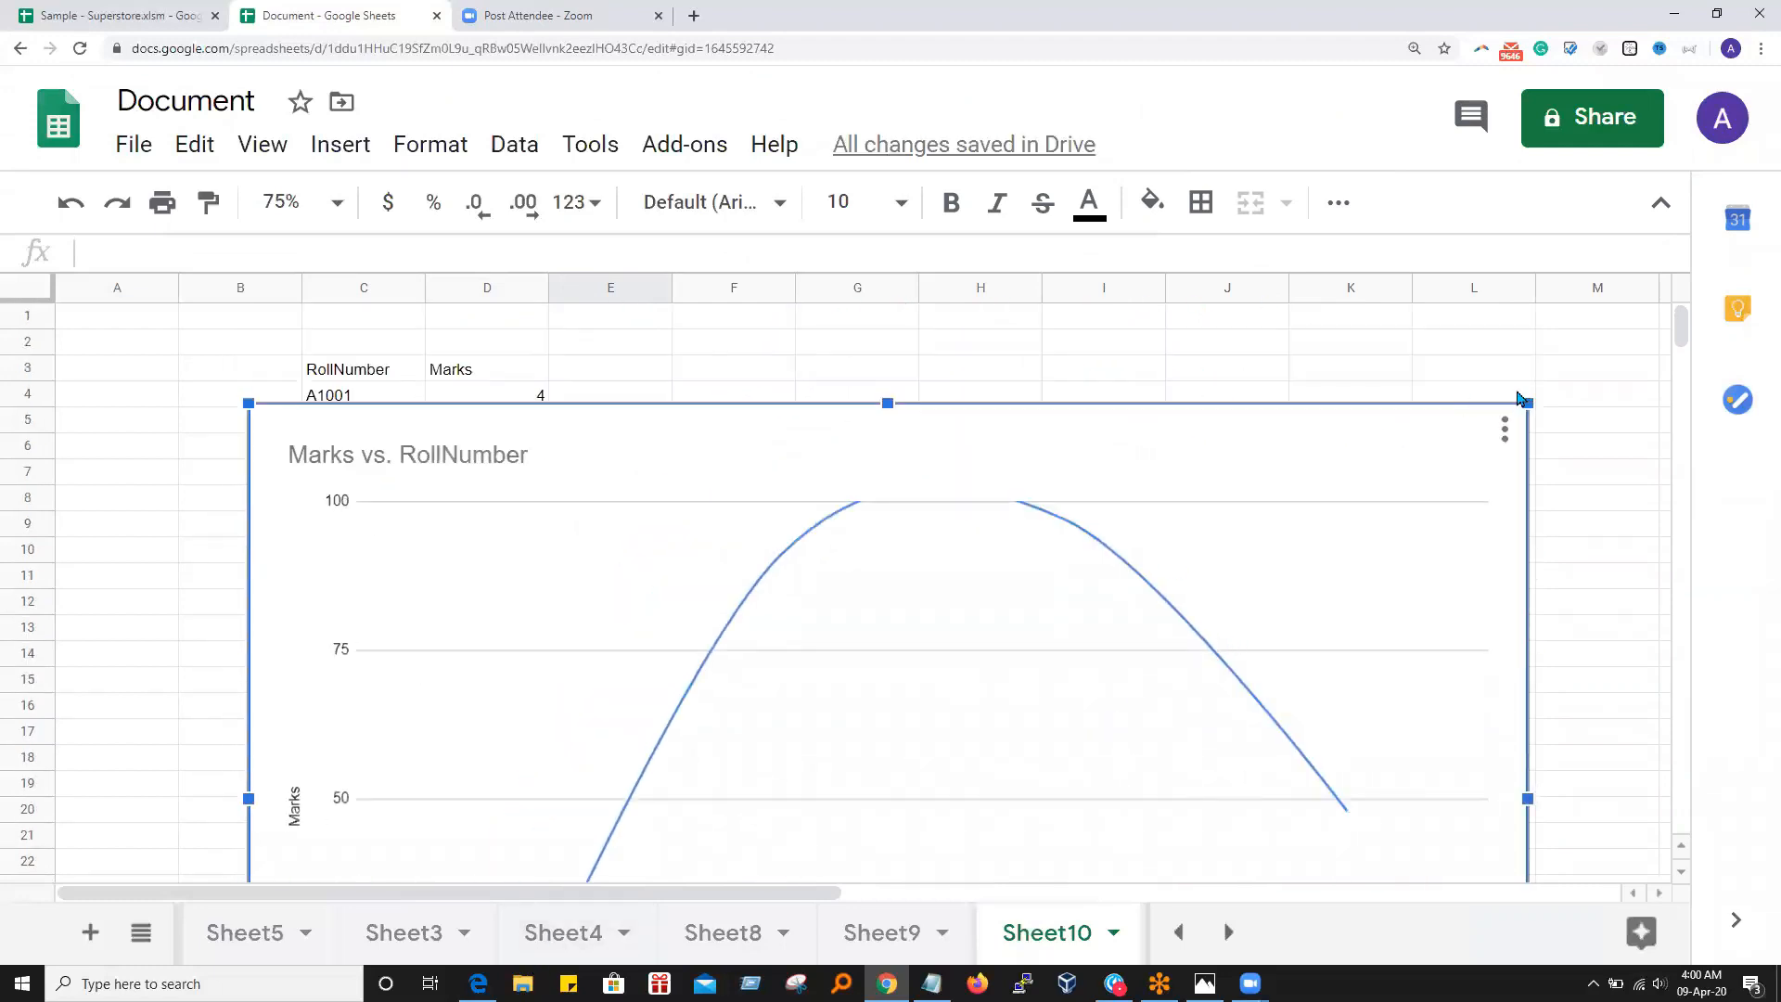
left_click_drag(1524, 401, 1628, 342)
scroll(1448, 330, "down", 1)
Set the sheet zoom to 50% and resize and reposition the chart beside the table, spanning columns F to P from row 7
left_click(337, 202)
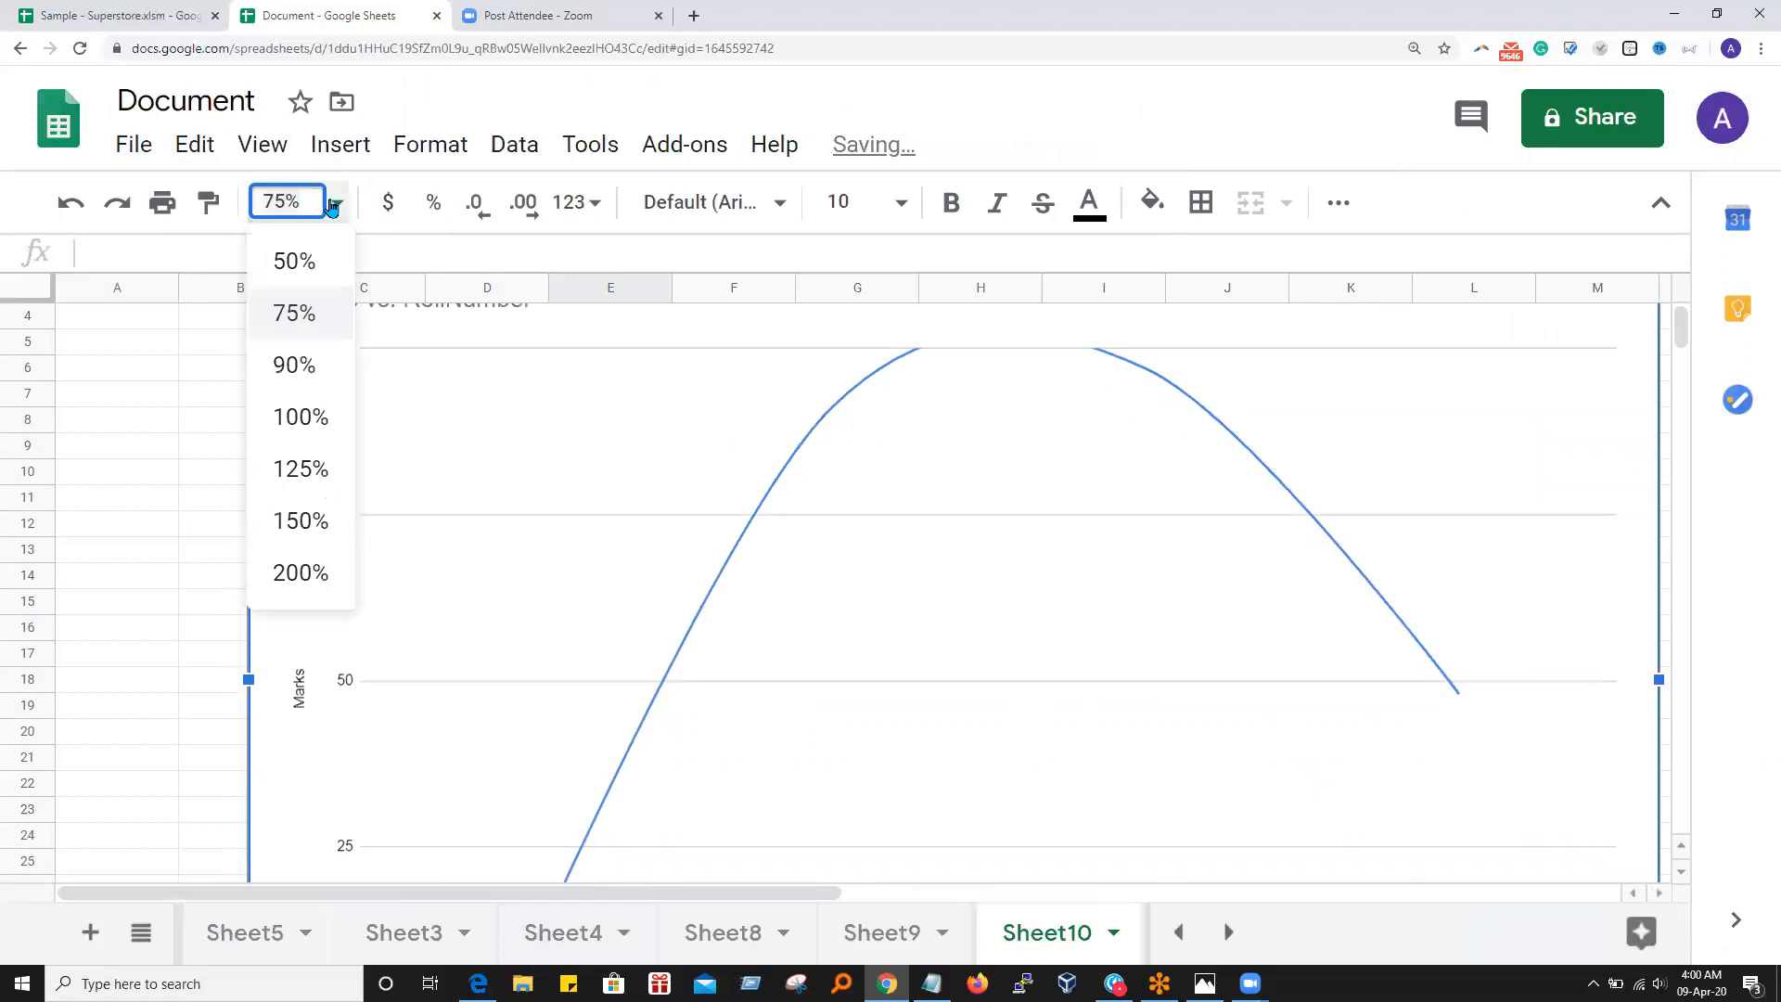
scroll(905, 666, "up", 1)
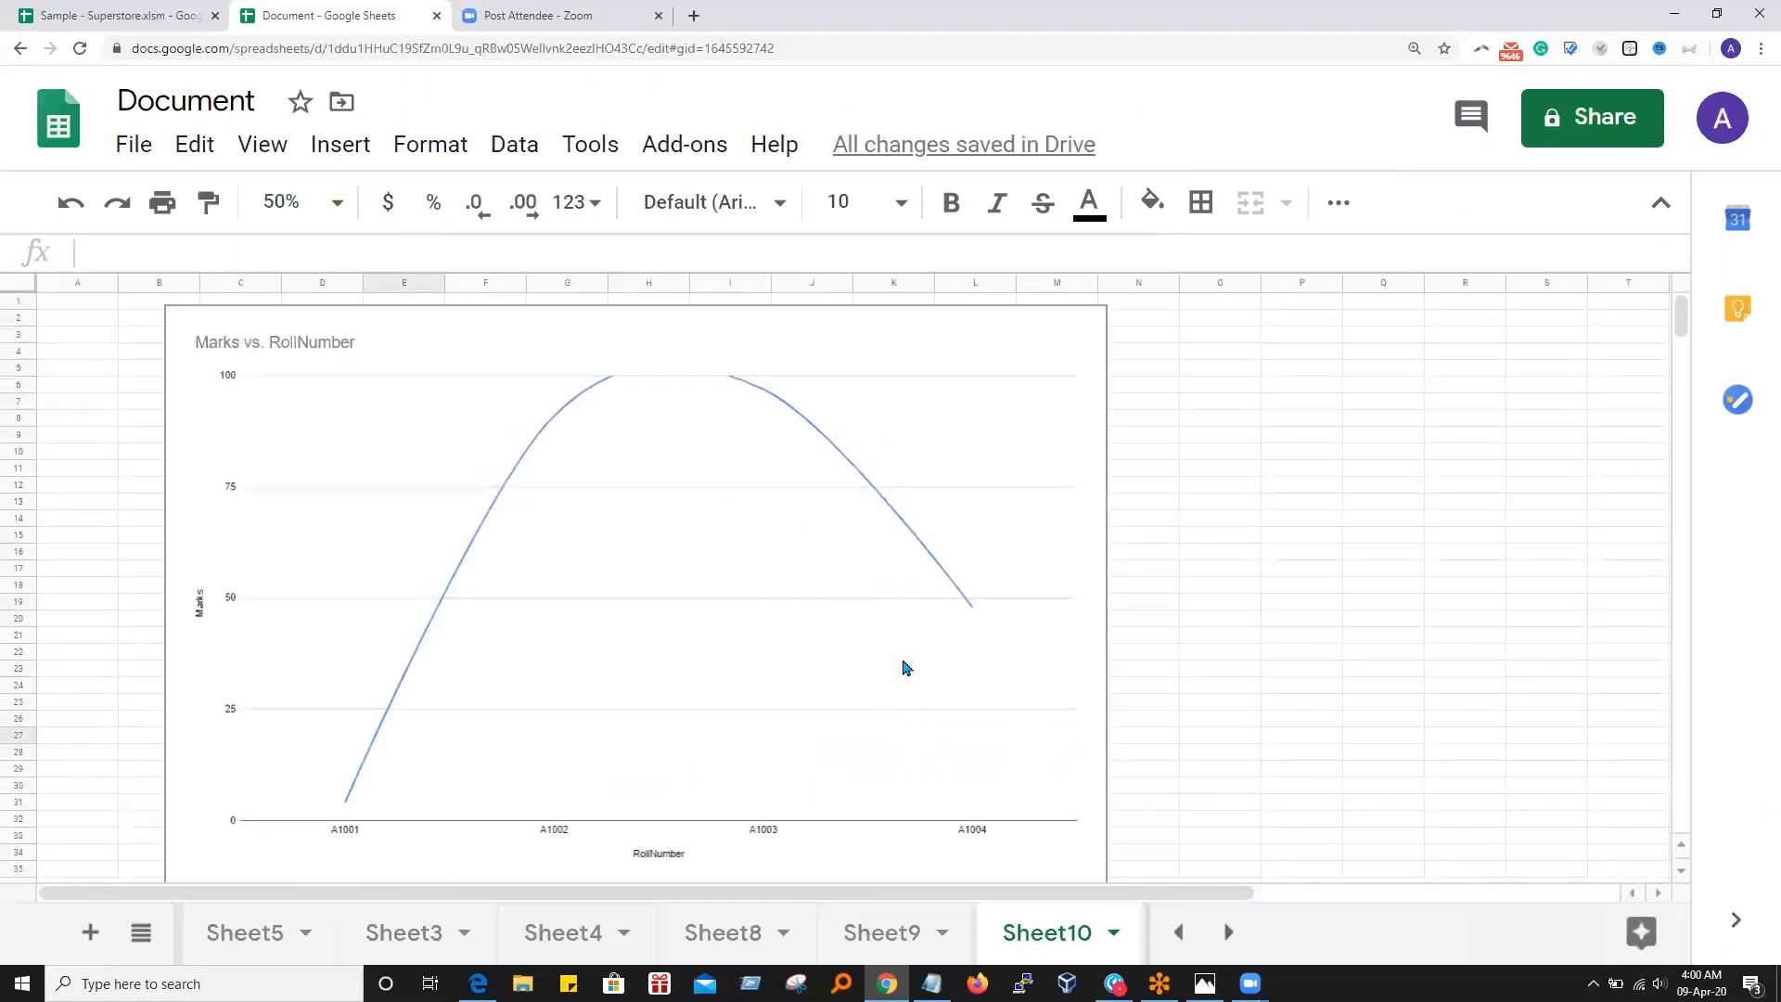
left_click(791, 549)
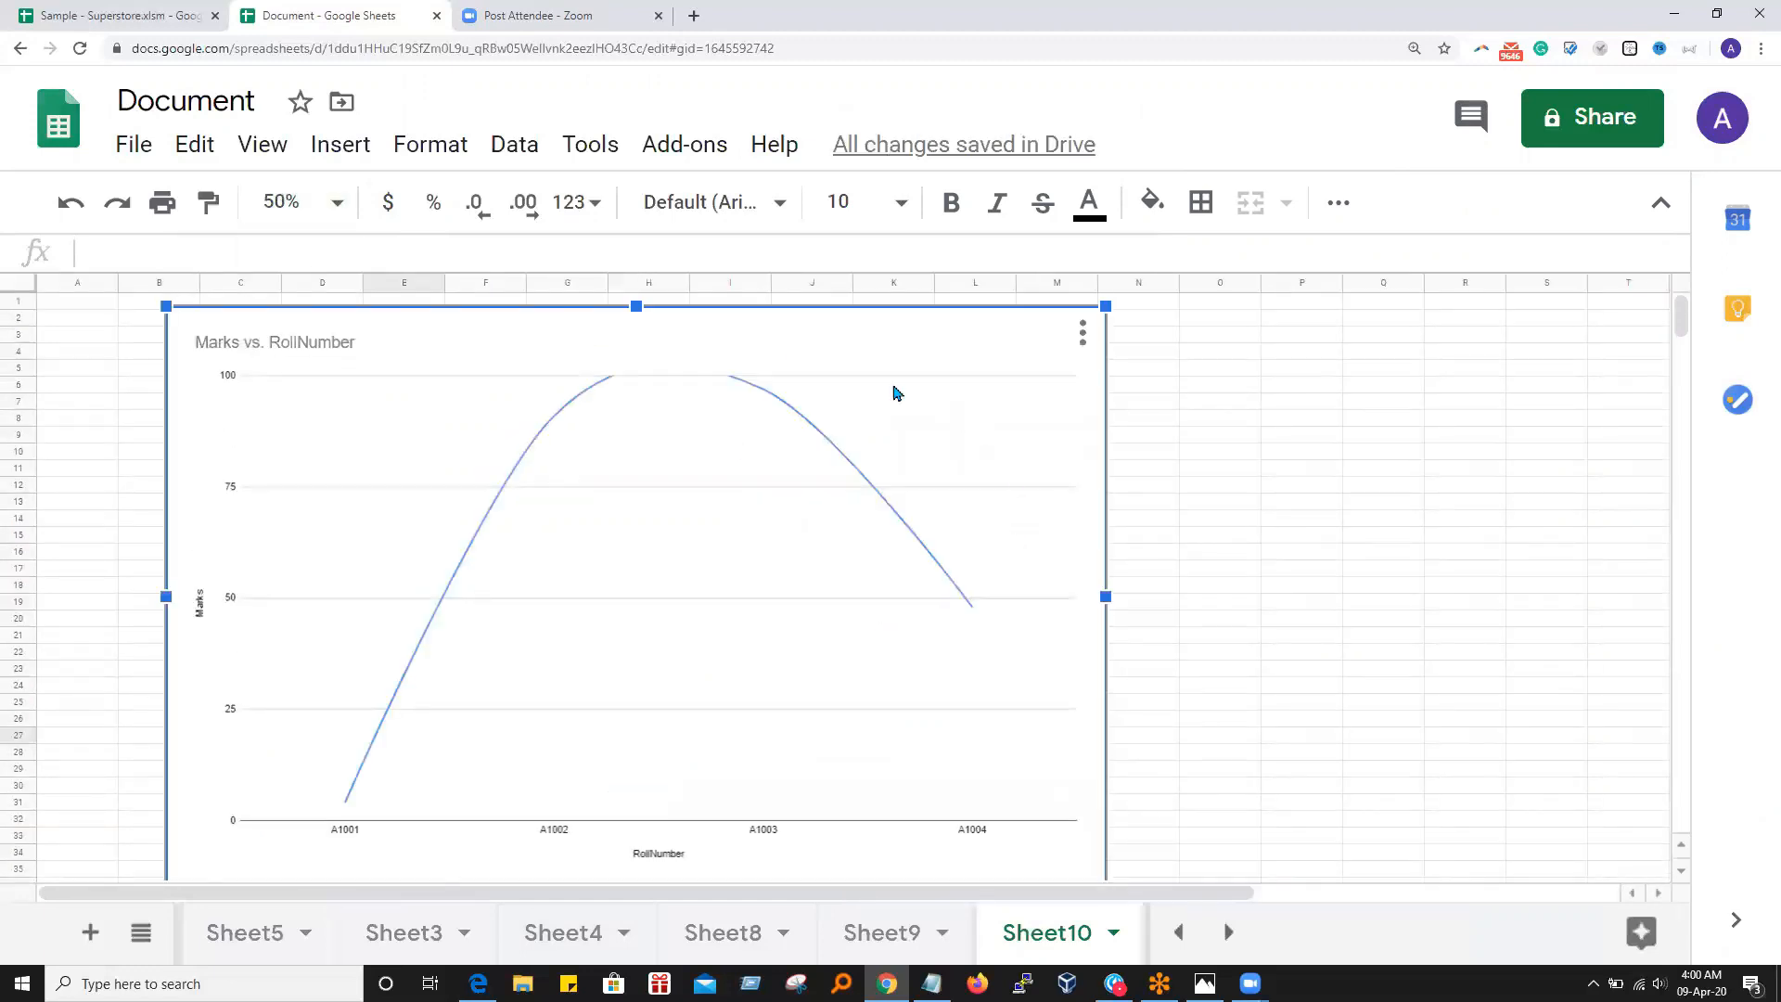
left_click_drag(1106, 306, 839, 675)
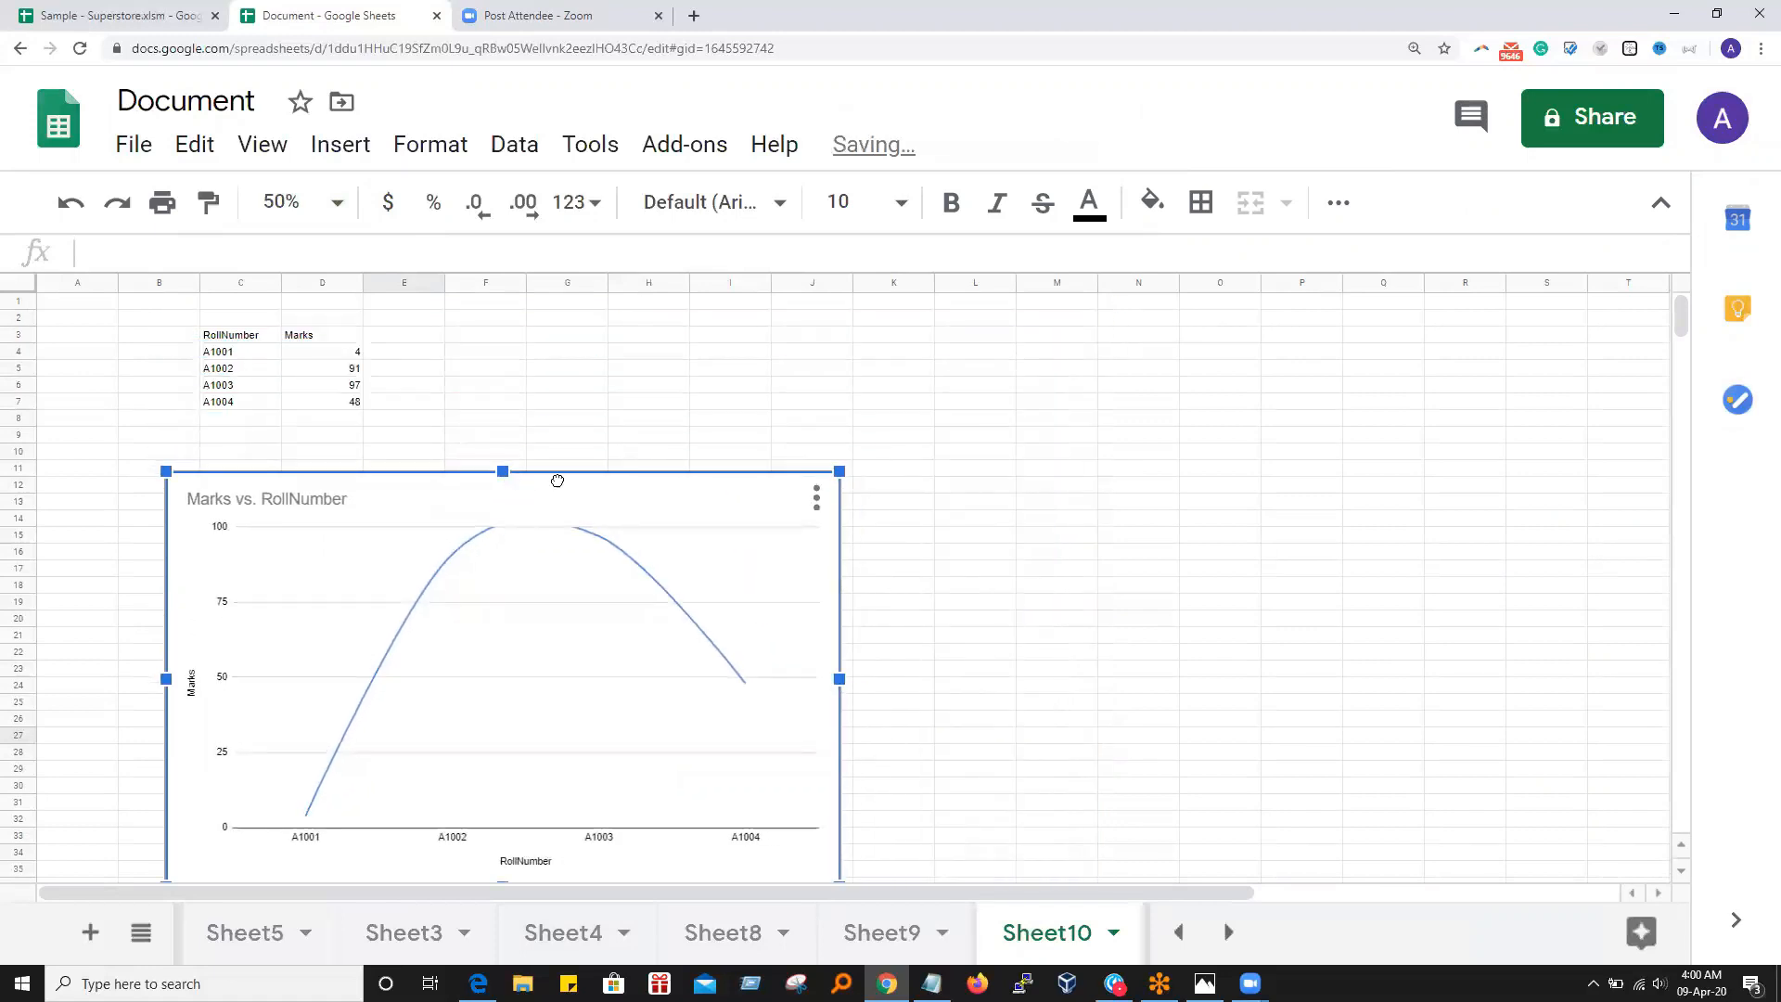
left_click_drag(558, 481, 1048, 501)
scroll(867, 508, "down", 1)
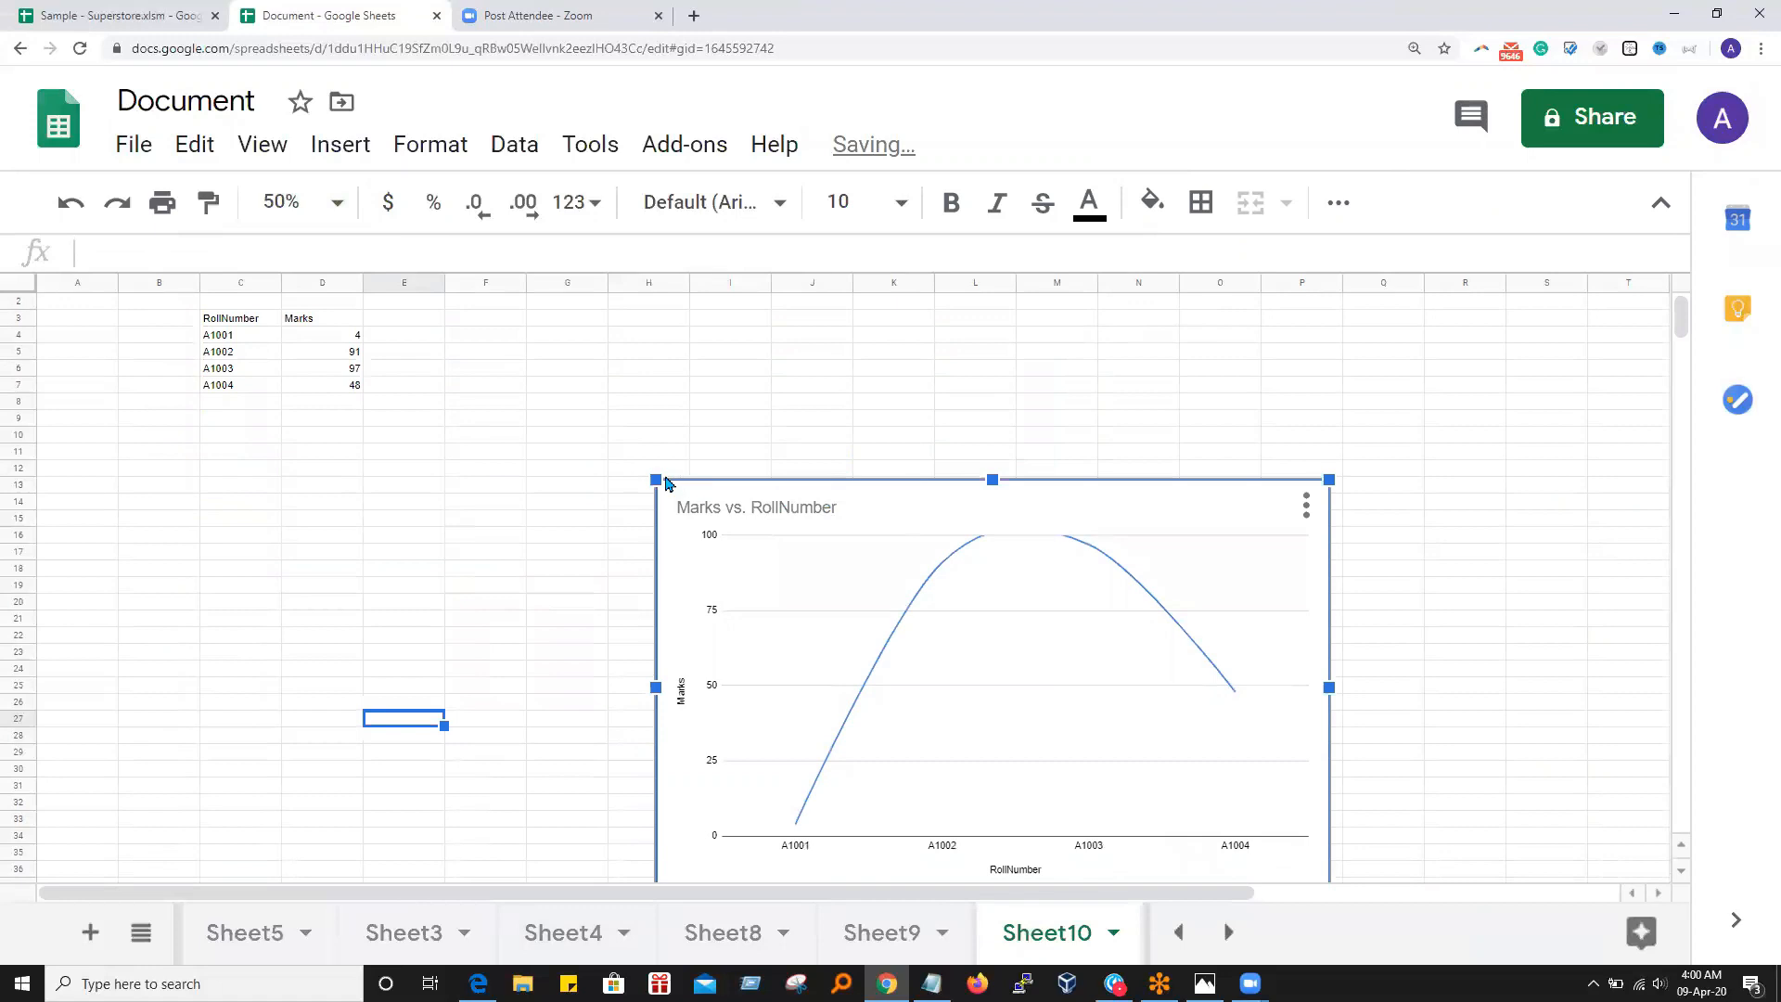
left_click_drag(654, 477, 501, 384)
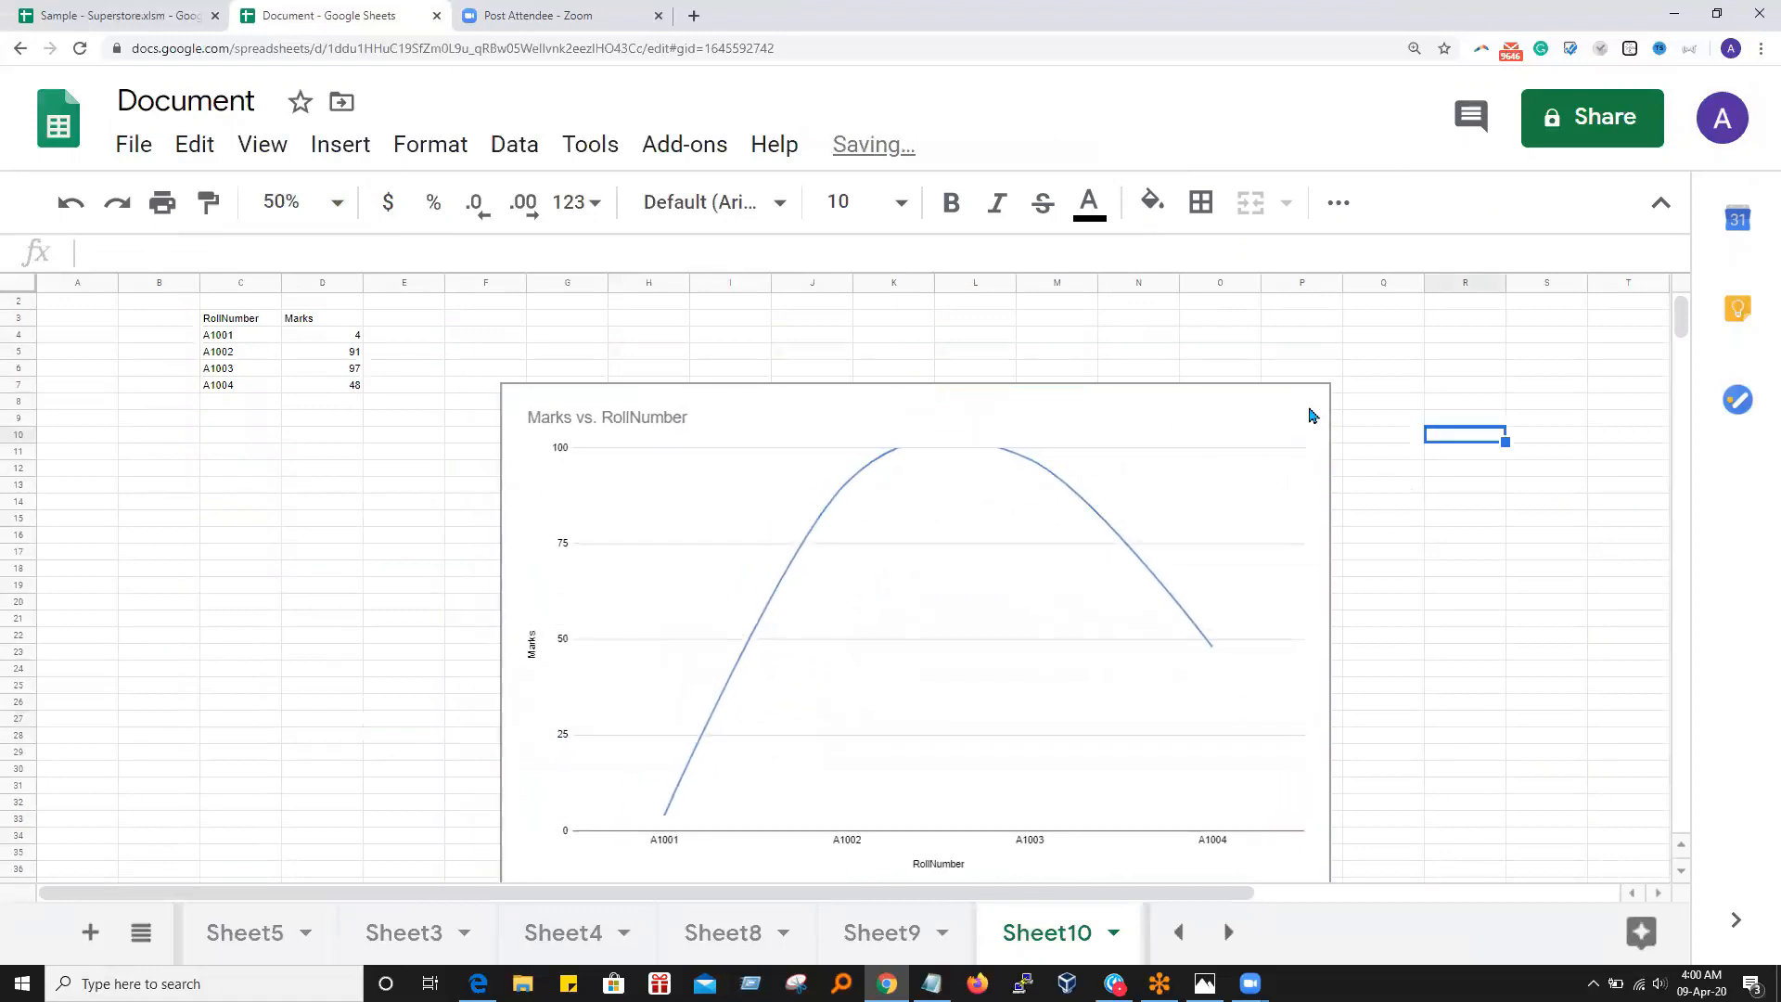
Open the chart for editing and show its chart and axis title customization options
left_click(1308, 409)
left_click(1203, 470)
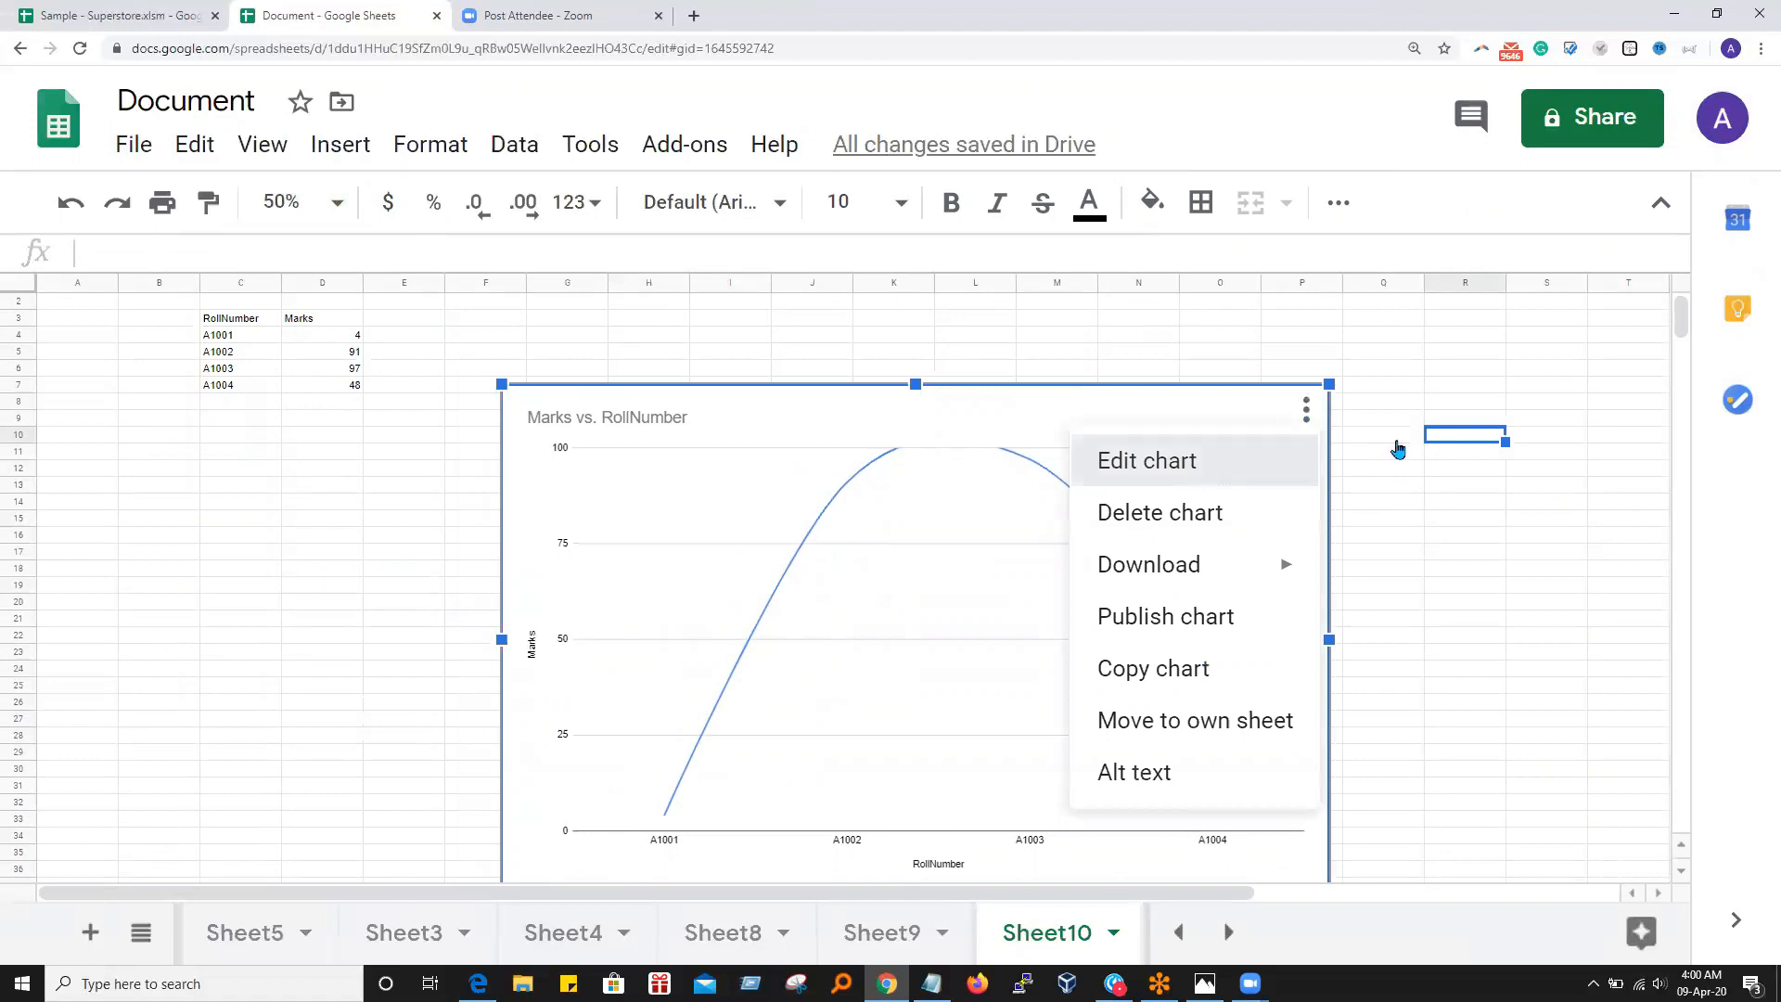
scroll(1391, 576, "down", 1)
scroll(1376, 596, "up", 1)
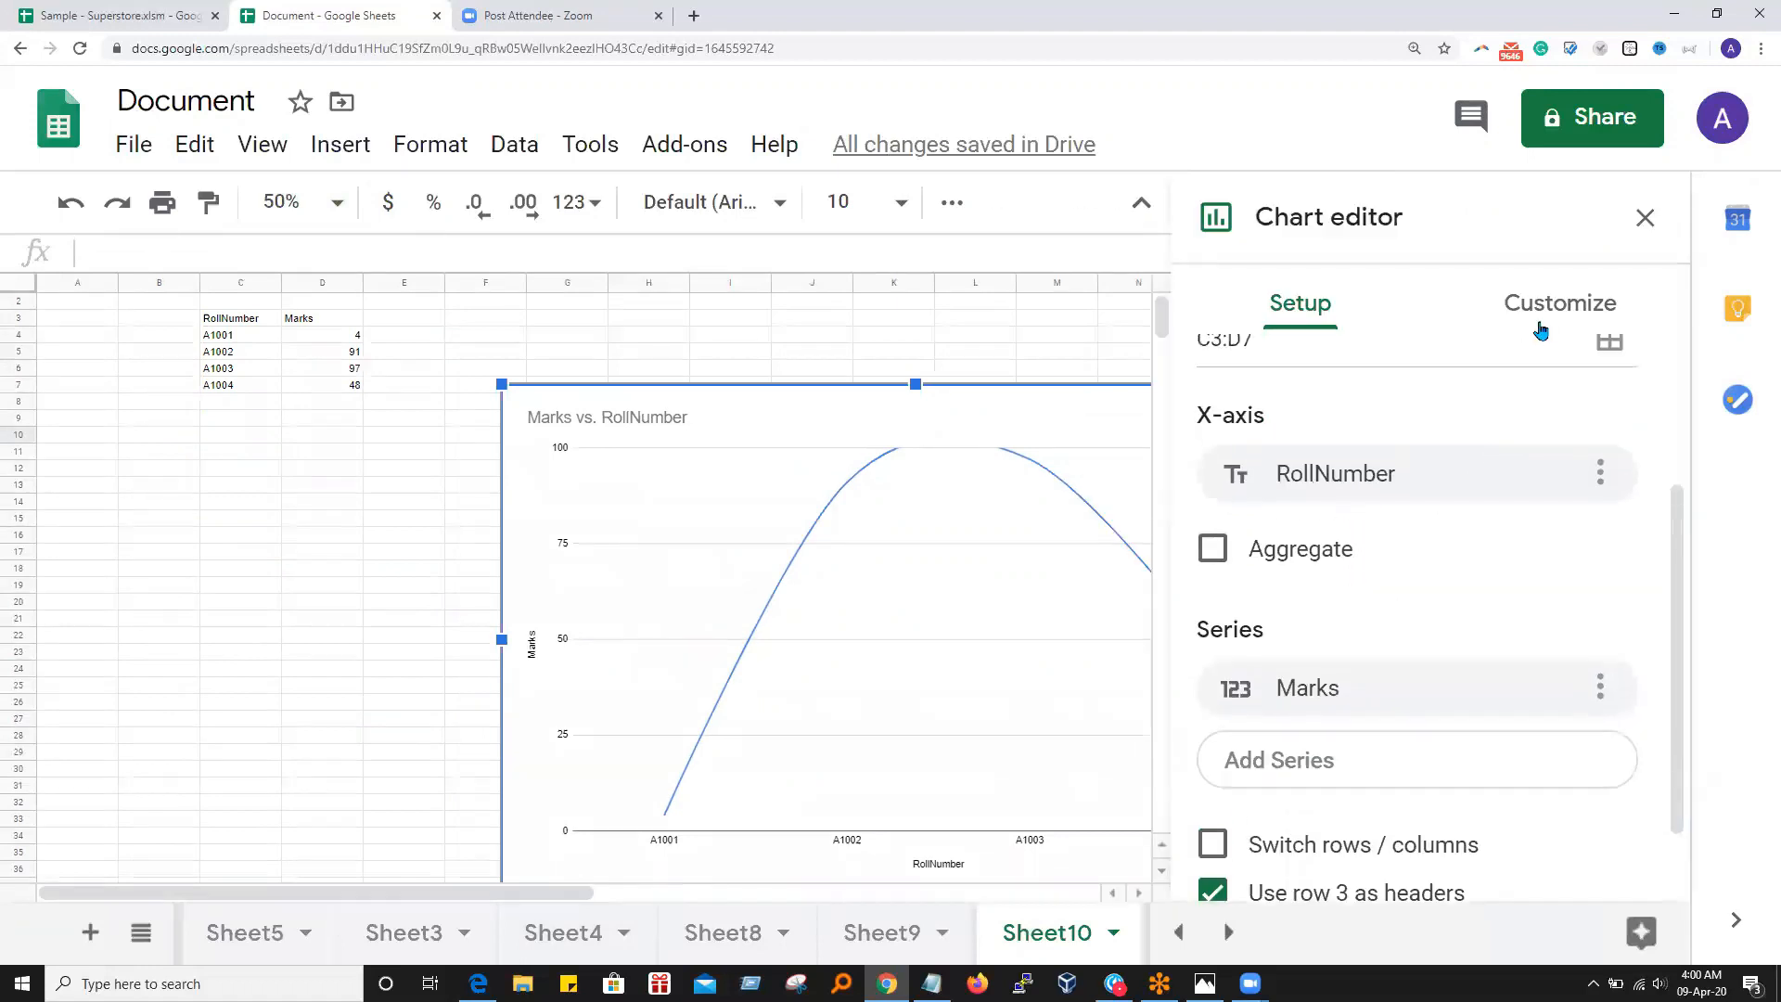
left_click(1542, 320)
scroll(1278, 375, "up", 1)
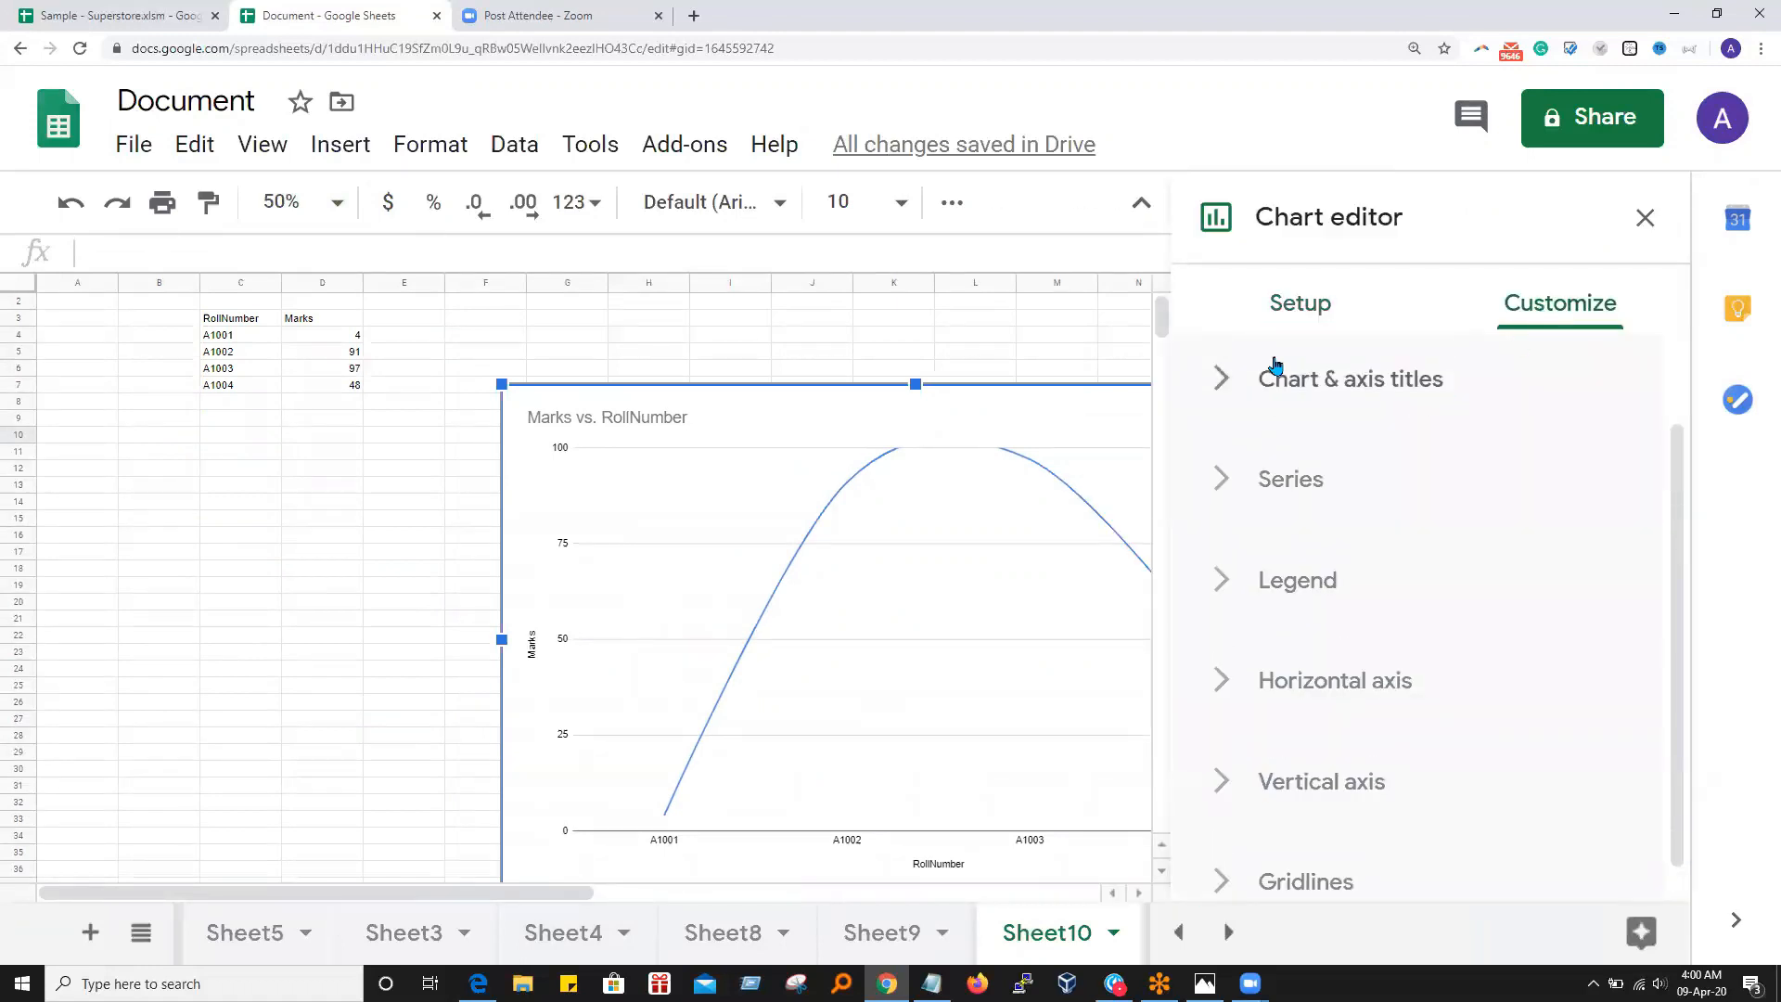
left_click(1281, 385)
left_click(1282, 389)
left_click(1282, 392)
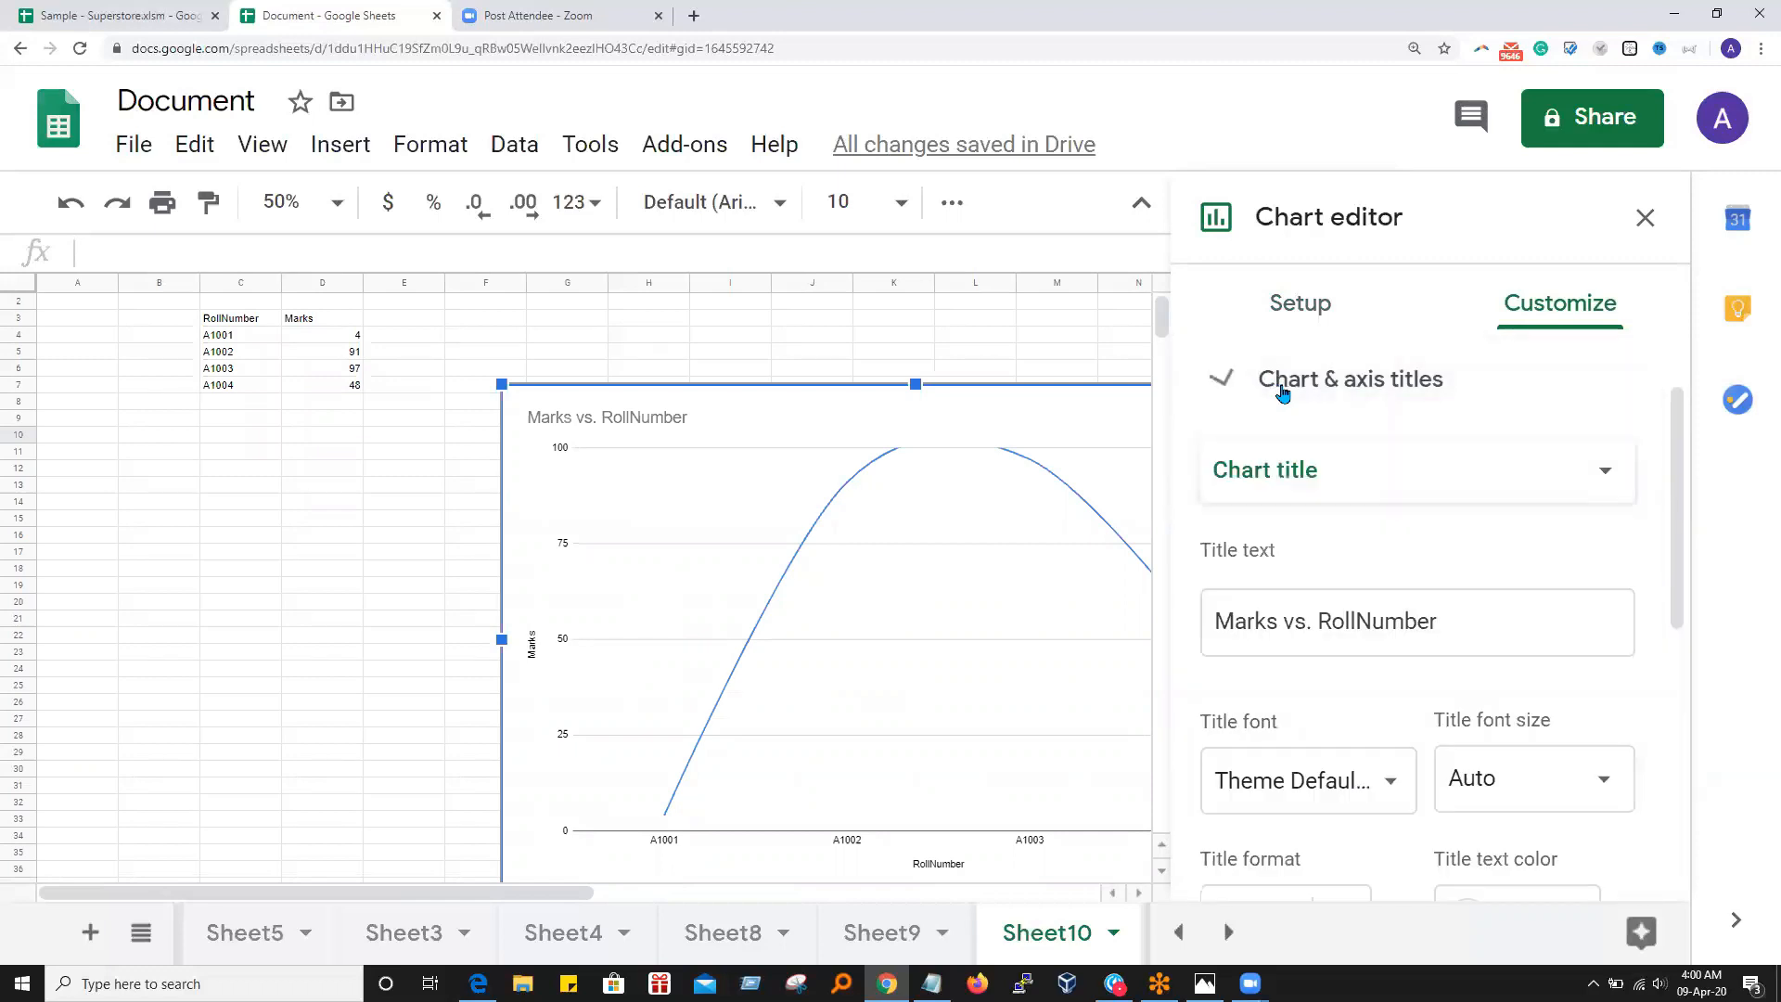
Change the chart title to "Marks vs. Roll_Number" and leave the chart editor
left_click(1330, 633)
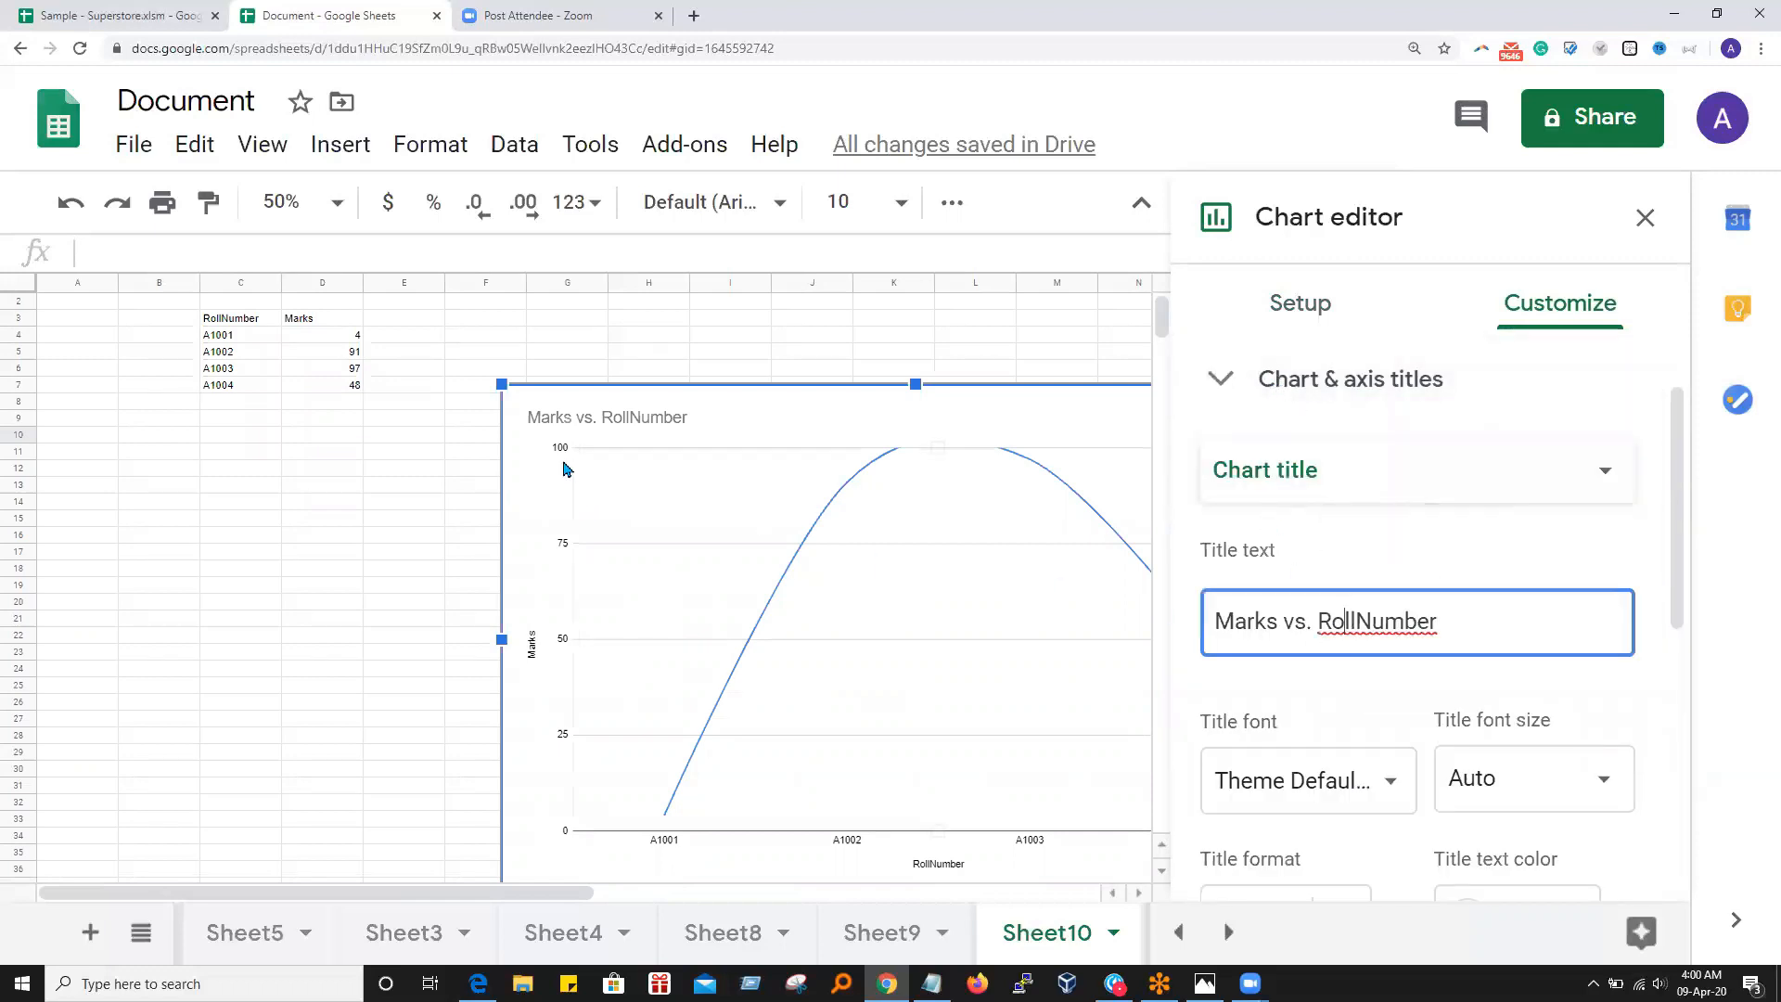
left_click(1452, 620)
type("i")
type("_")
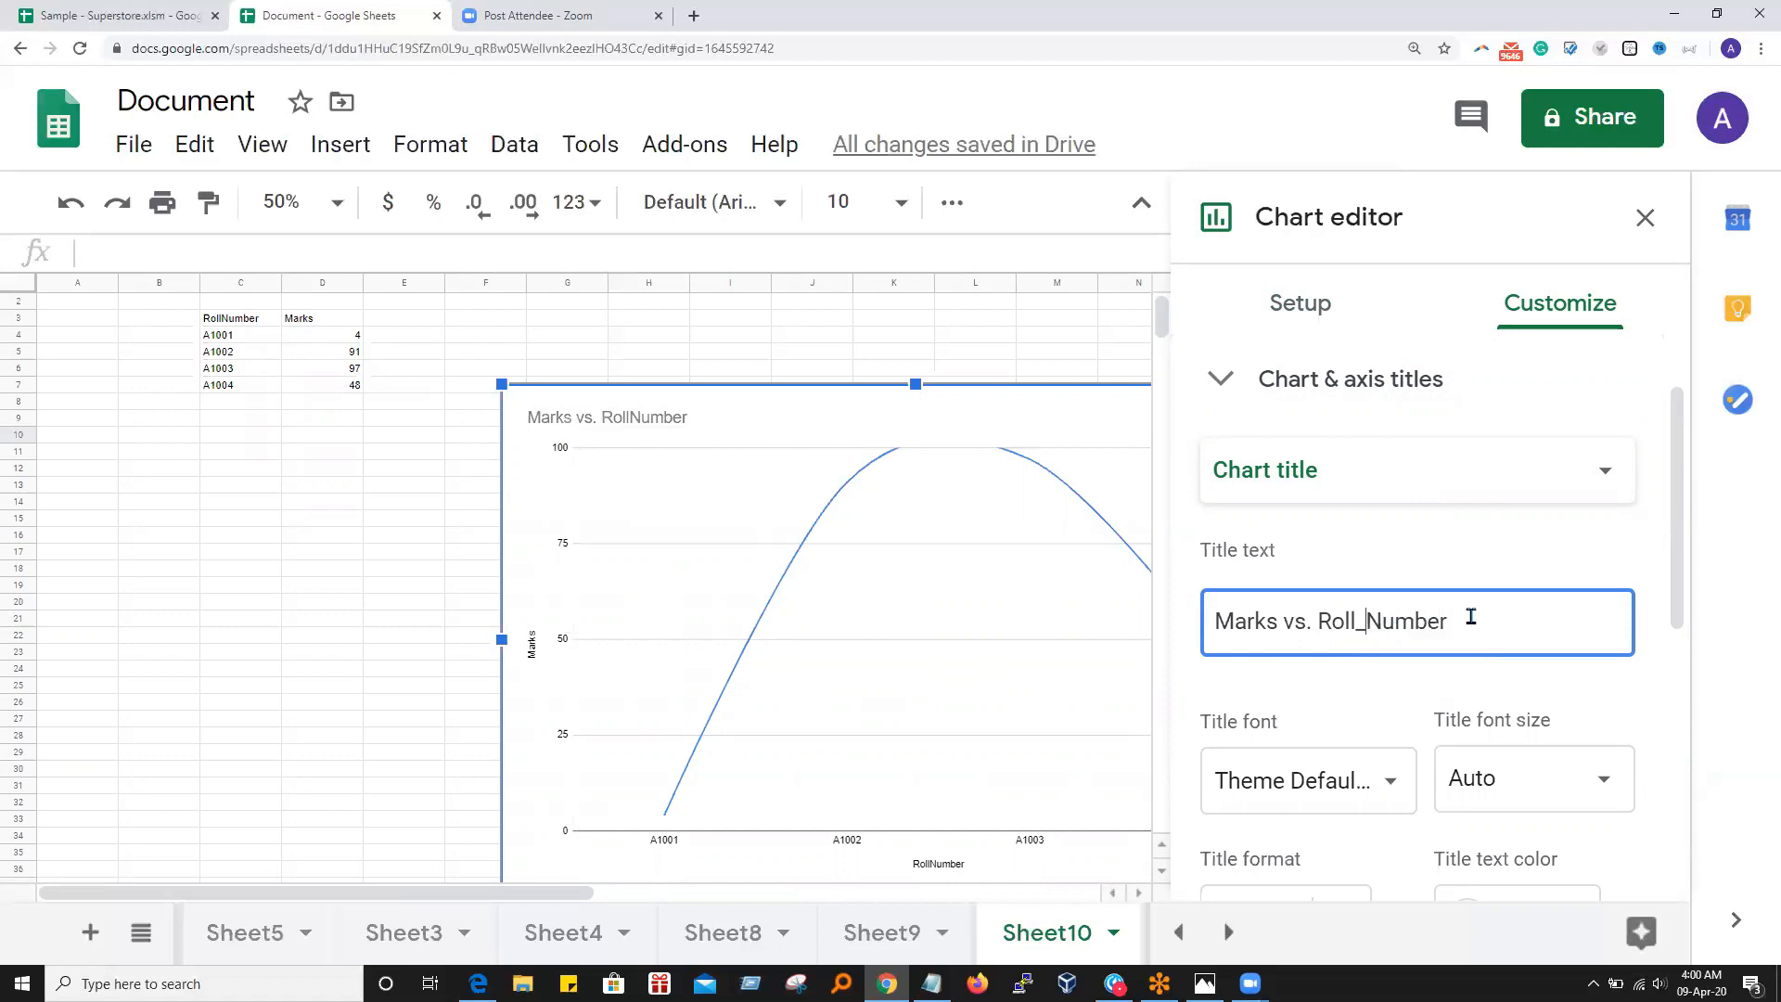
left_click(403, 518)
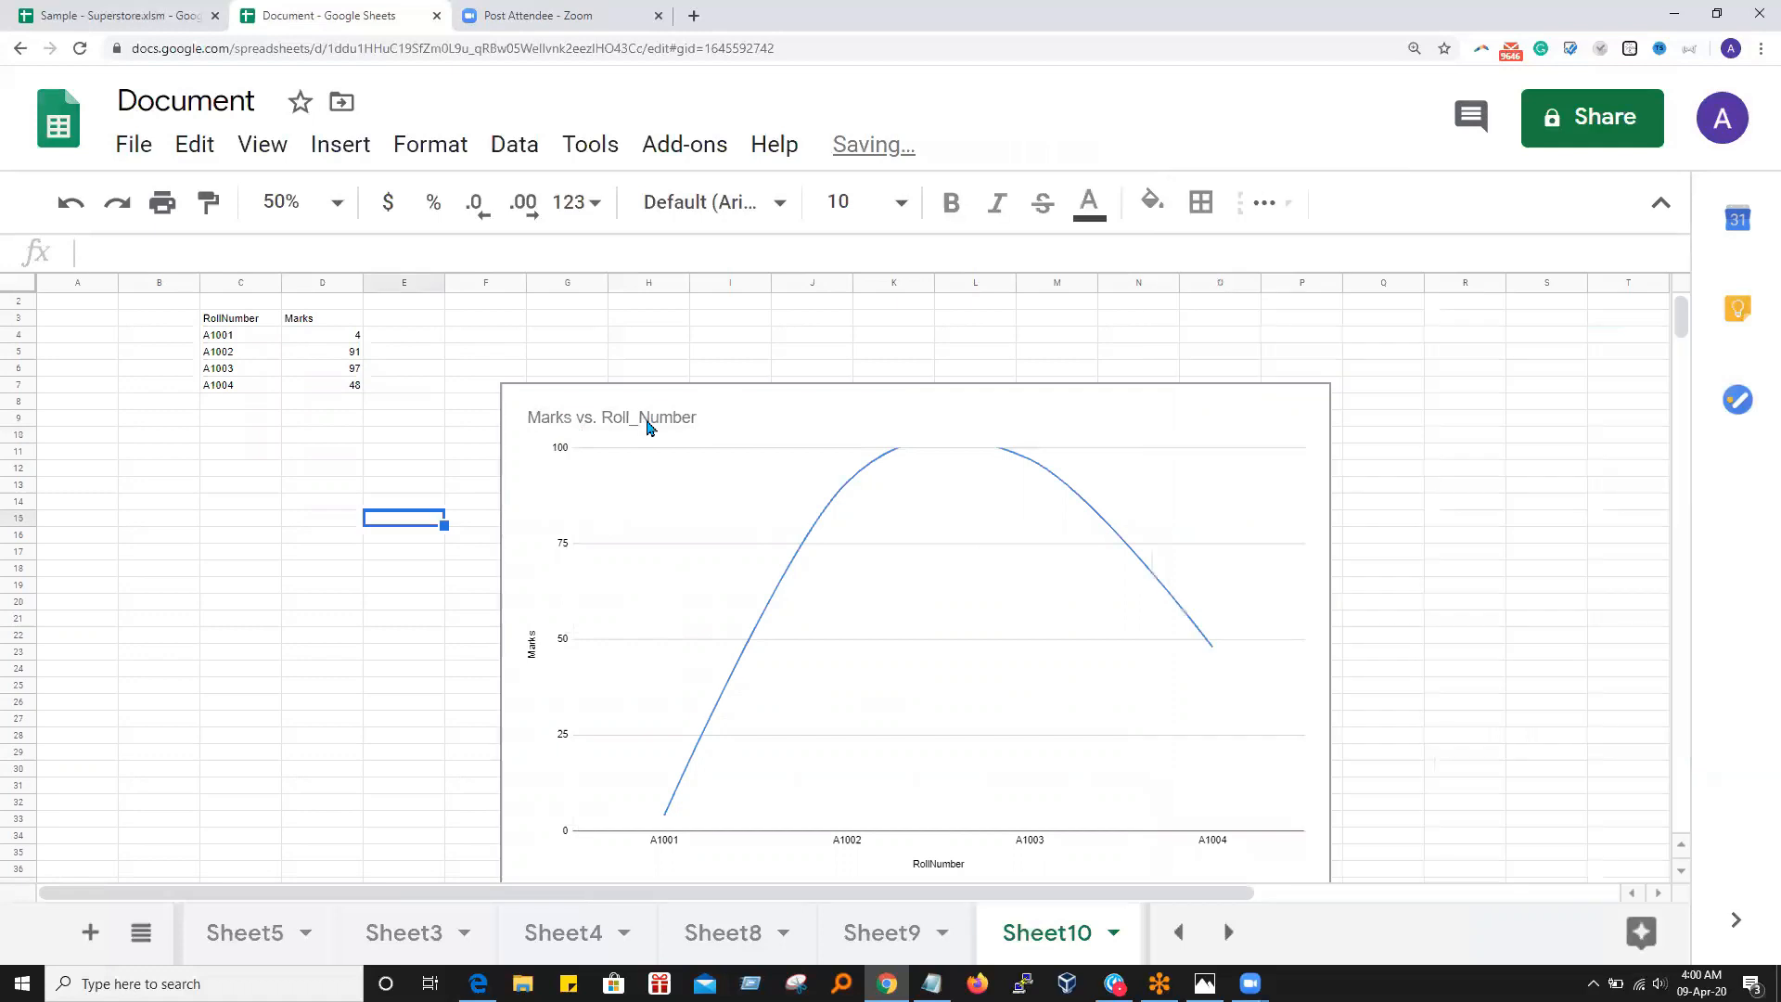
Reopen the chart for editing and review its chart type, data range and X-axis setup
left_click(654, 438)
left_click(1307, 410)
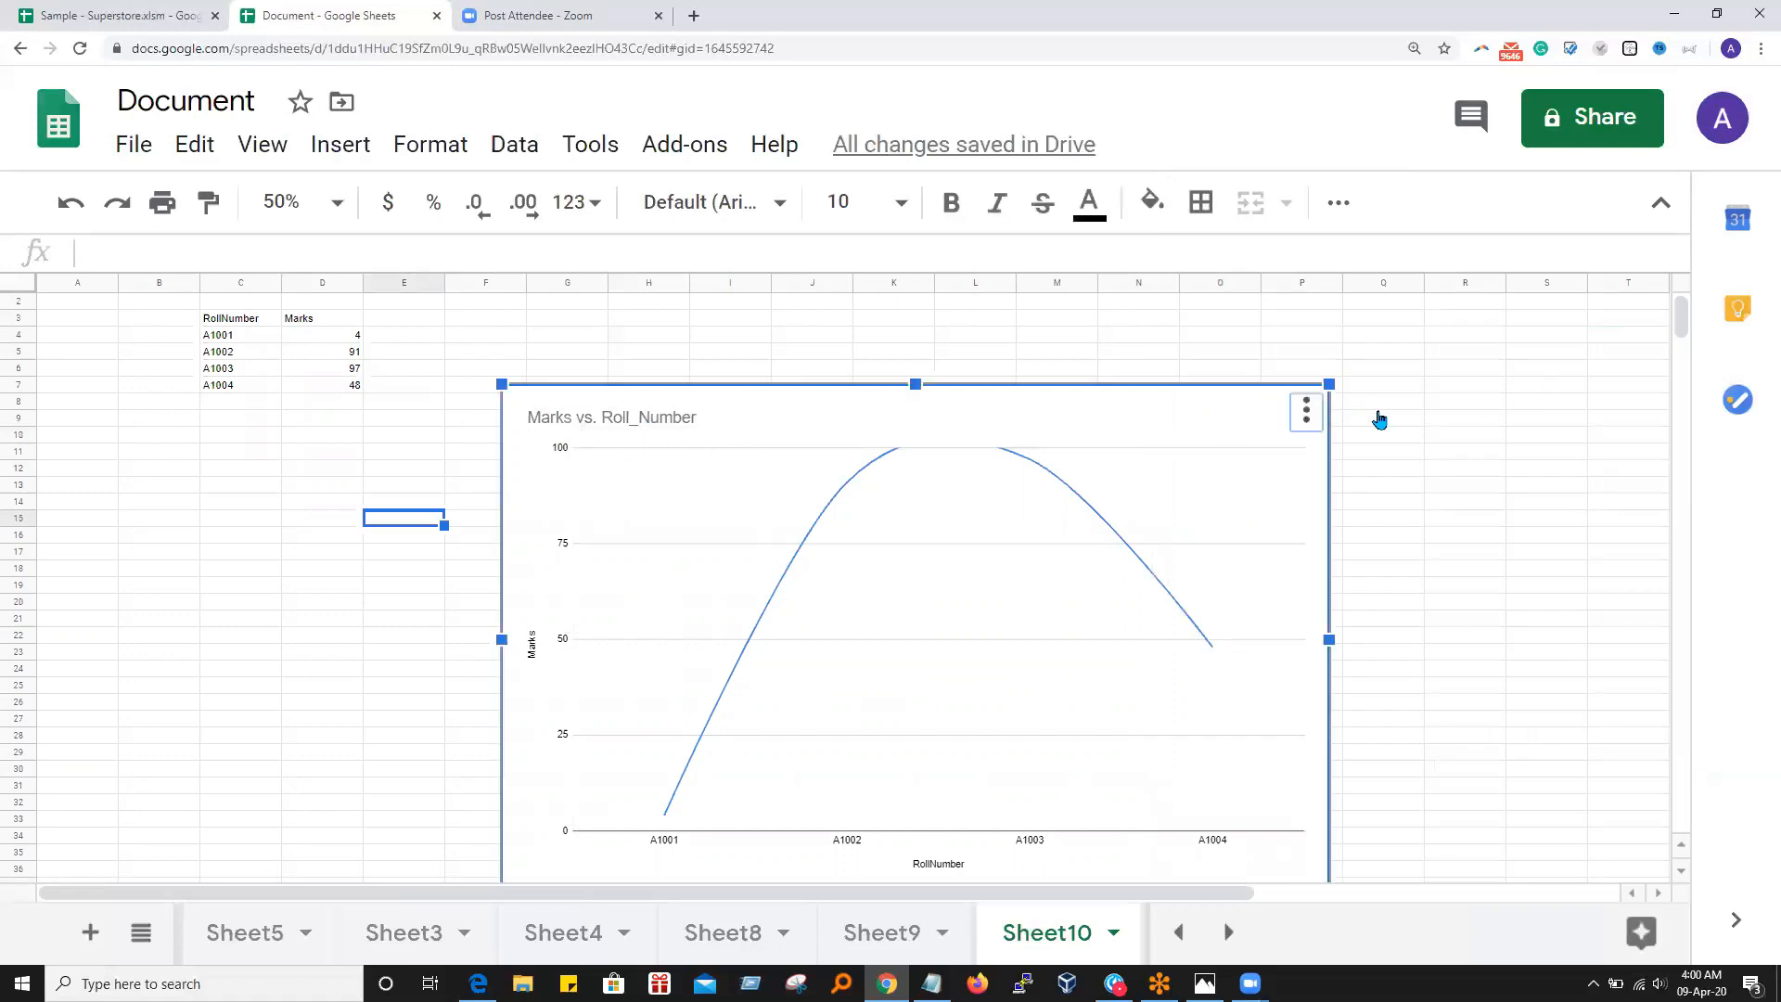
left_click(1206, 461)
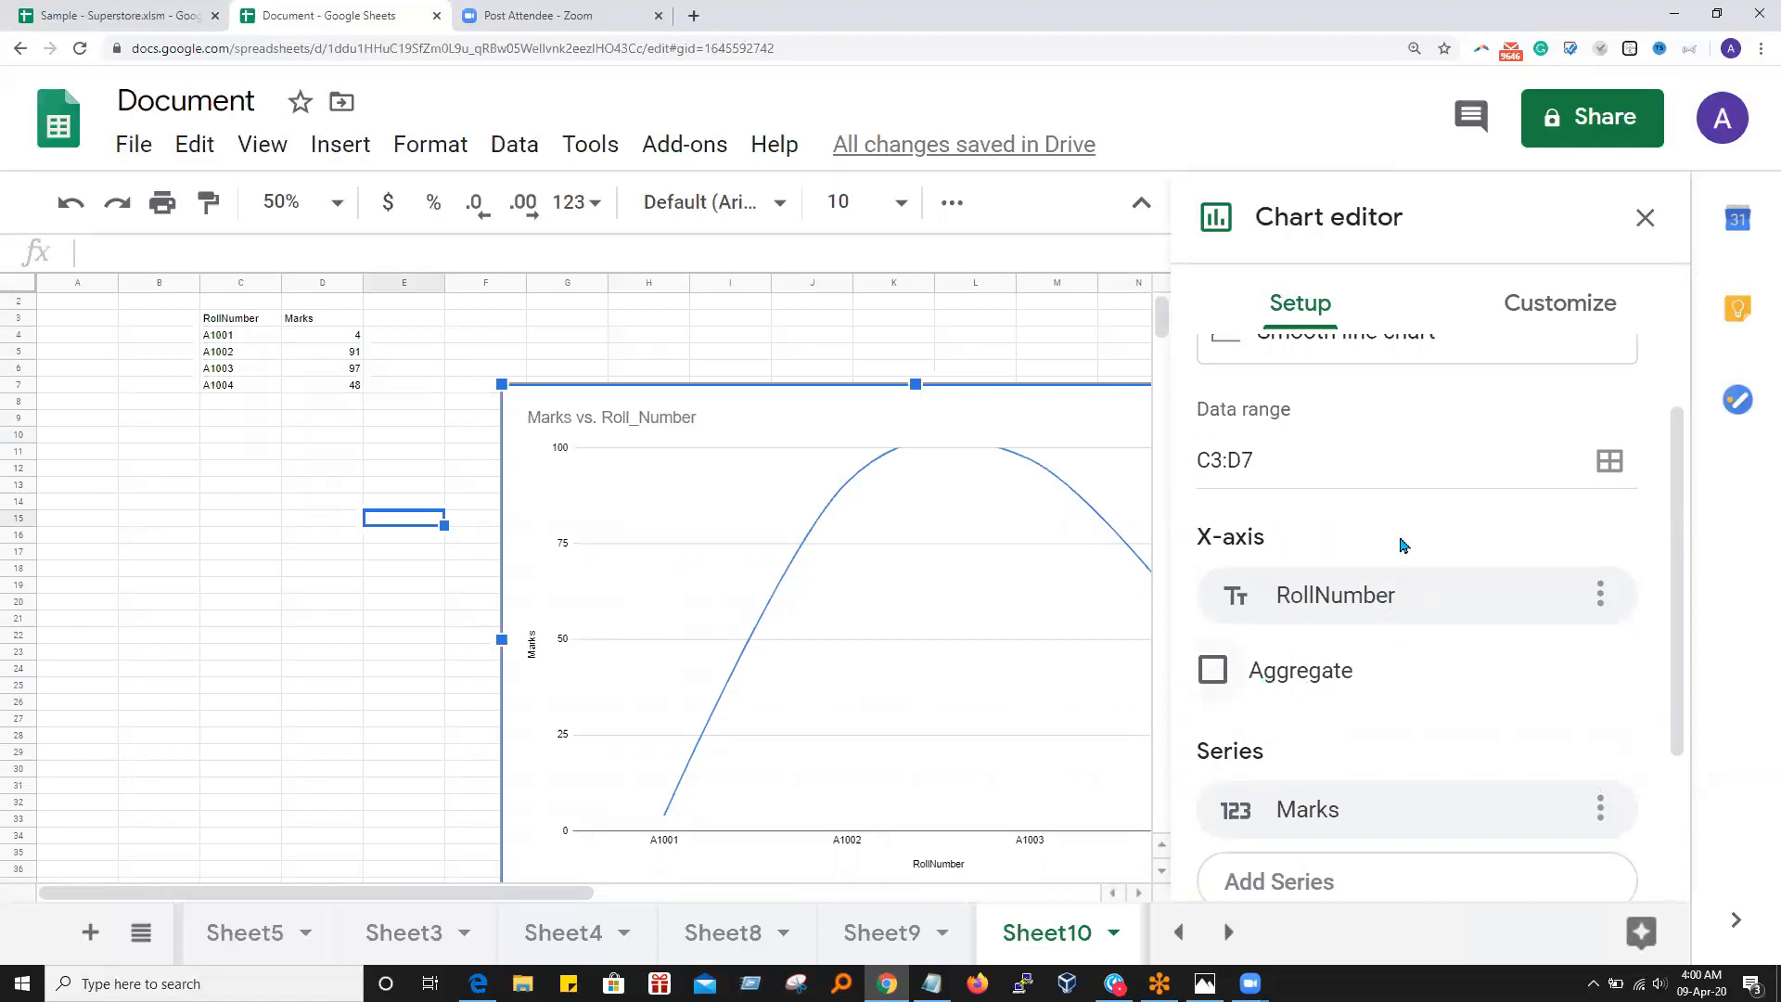
scroll(1391, 533, "up", 2)
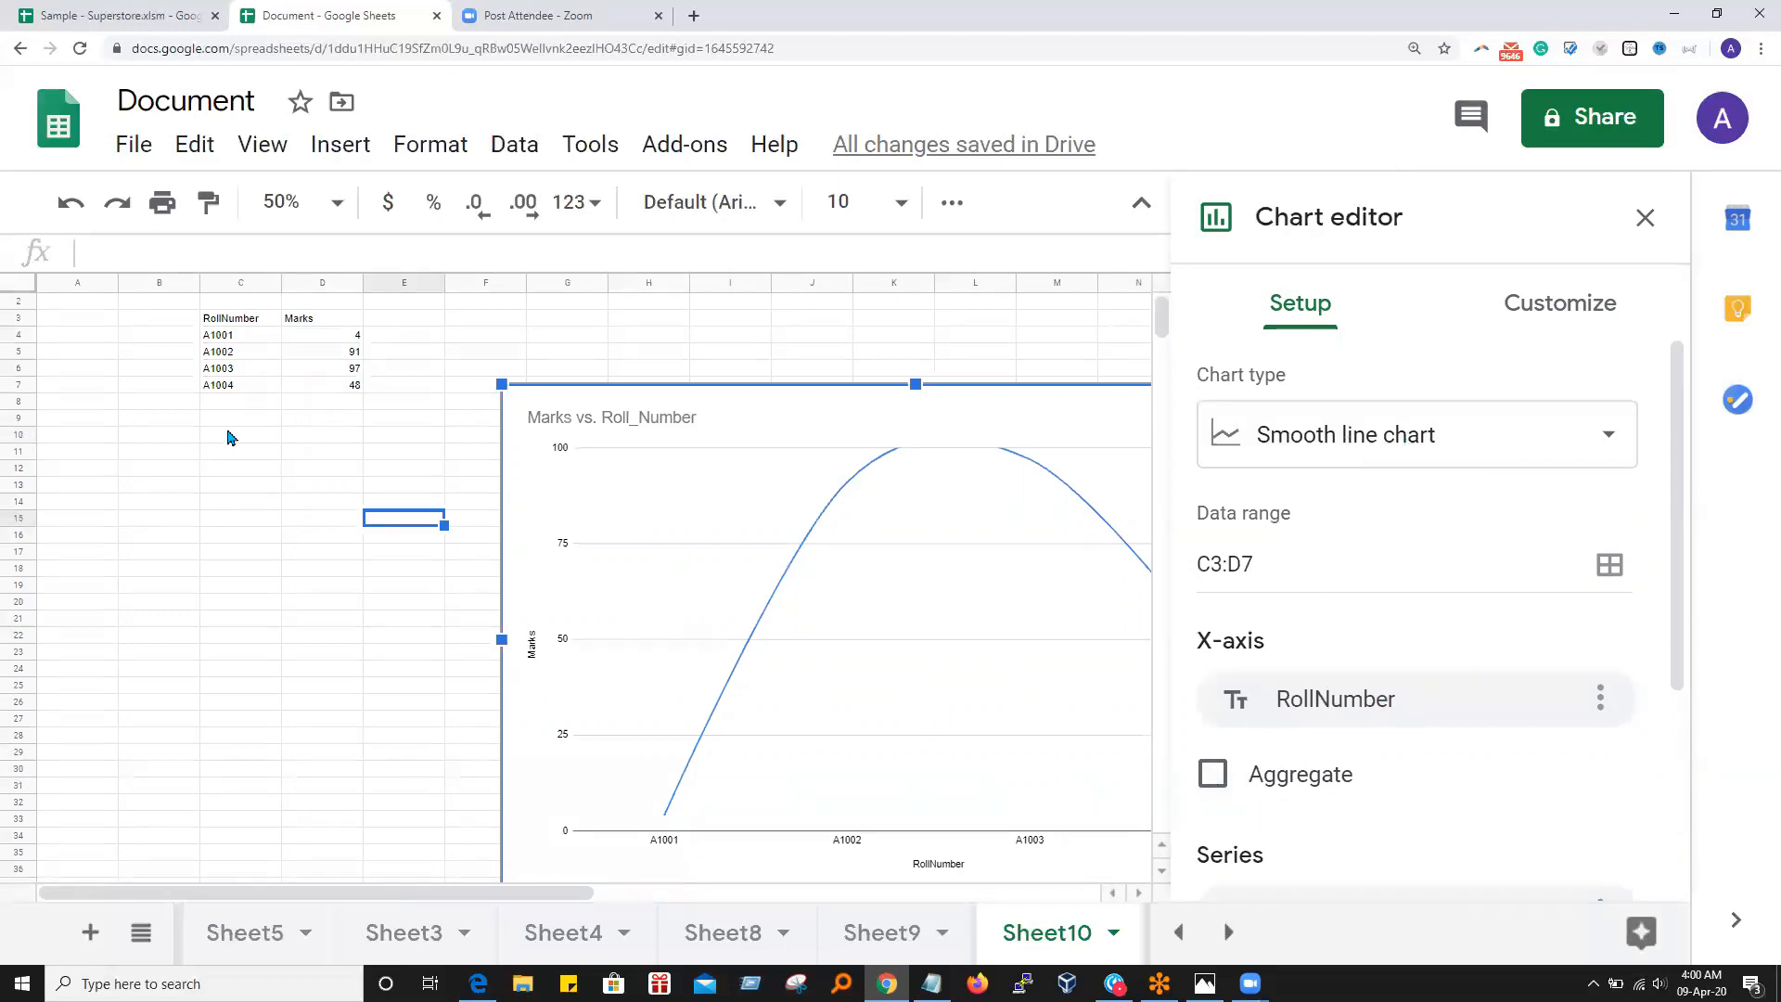
Add a table row in row 8 by copying RollNumber A1001 into C8 and entering 33 as its Marks
left_click(232, 389)
left_click(232, 402)
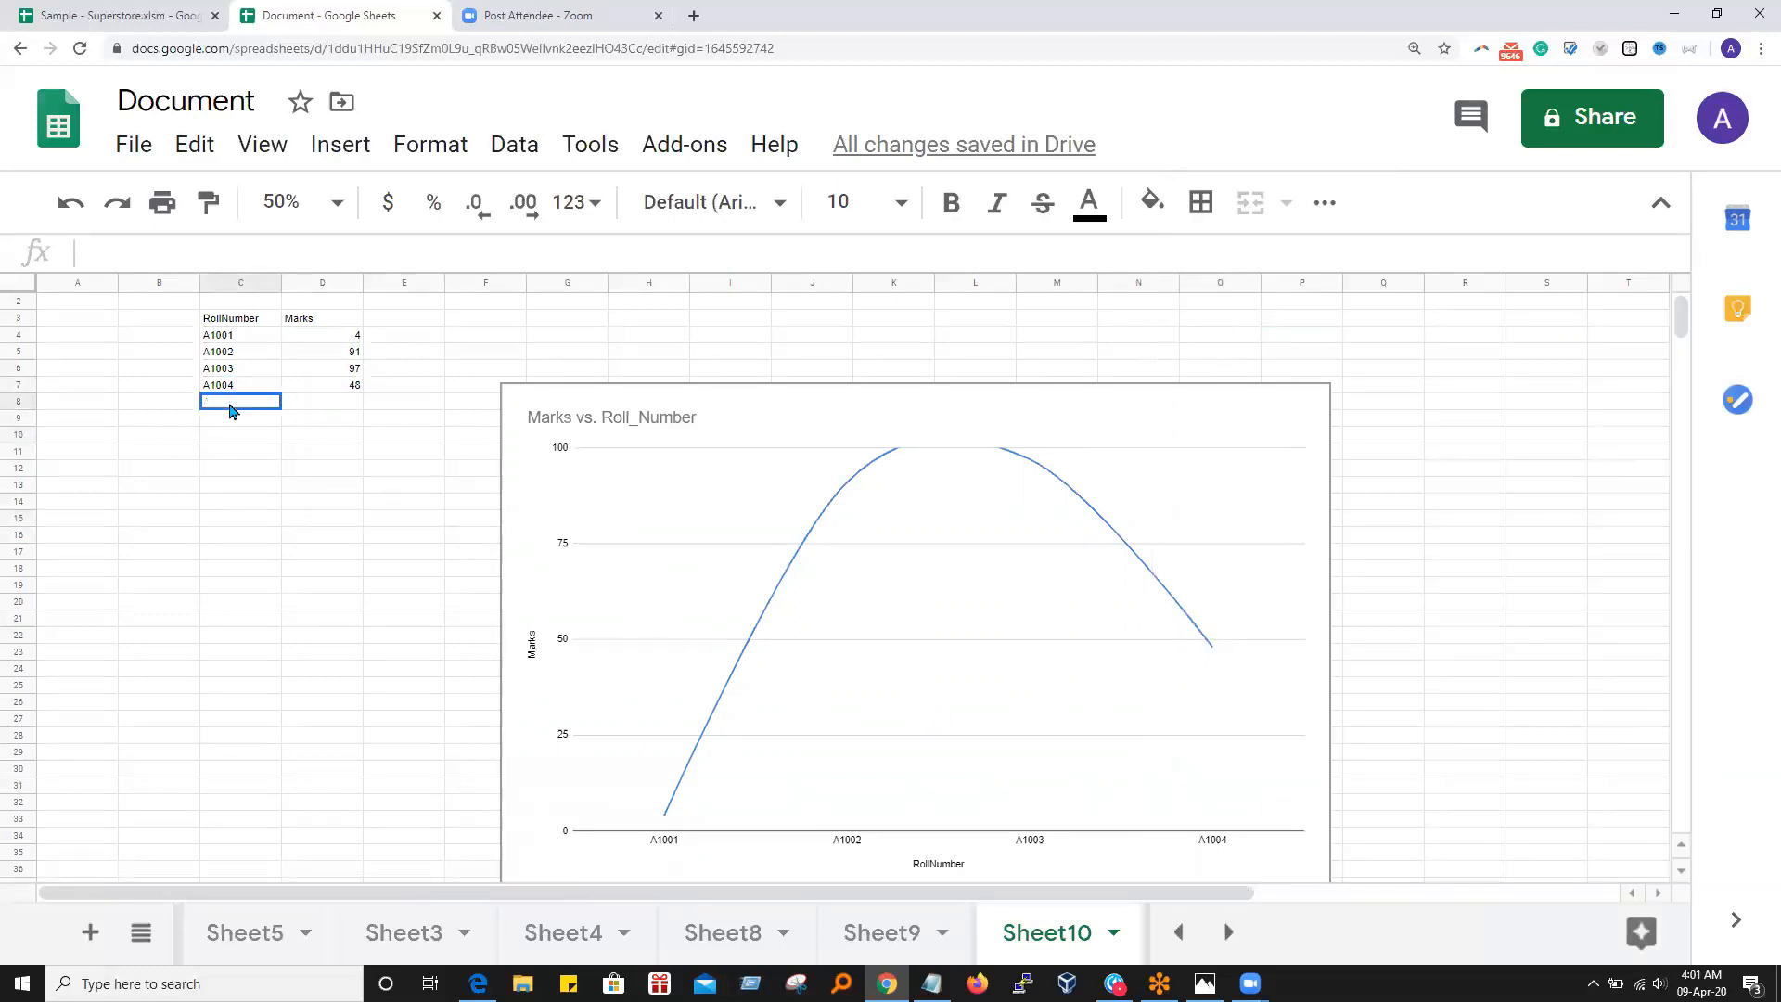
left_click(220, 335)
key("ctrl+c")
left_click(227, 408)
key("ctrl+v")
left_click(358, 403)
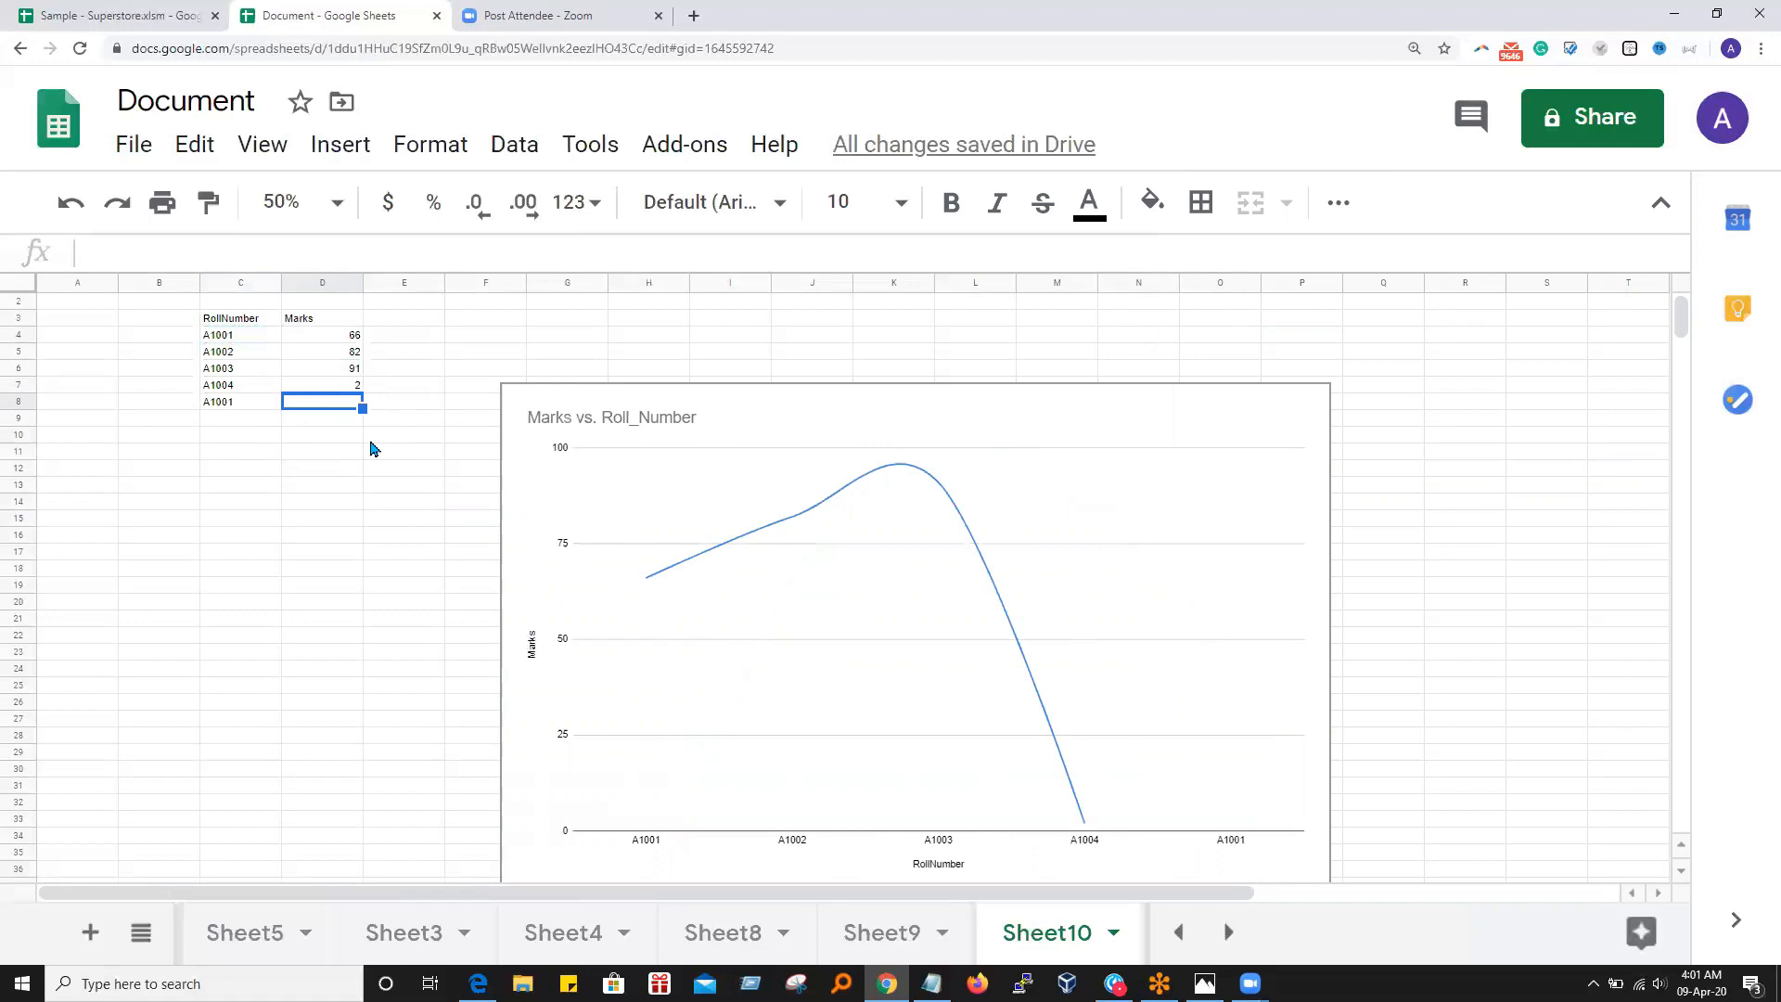
type("33")
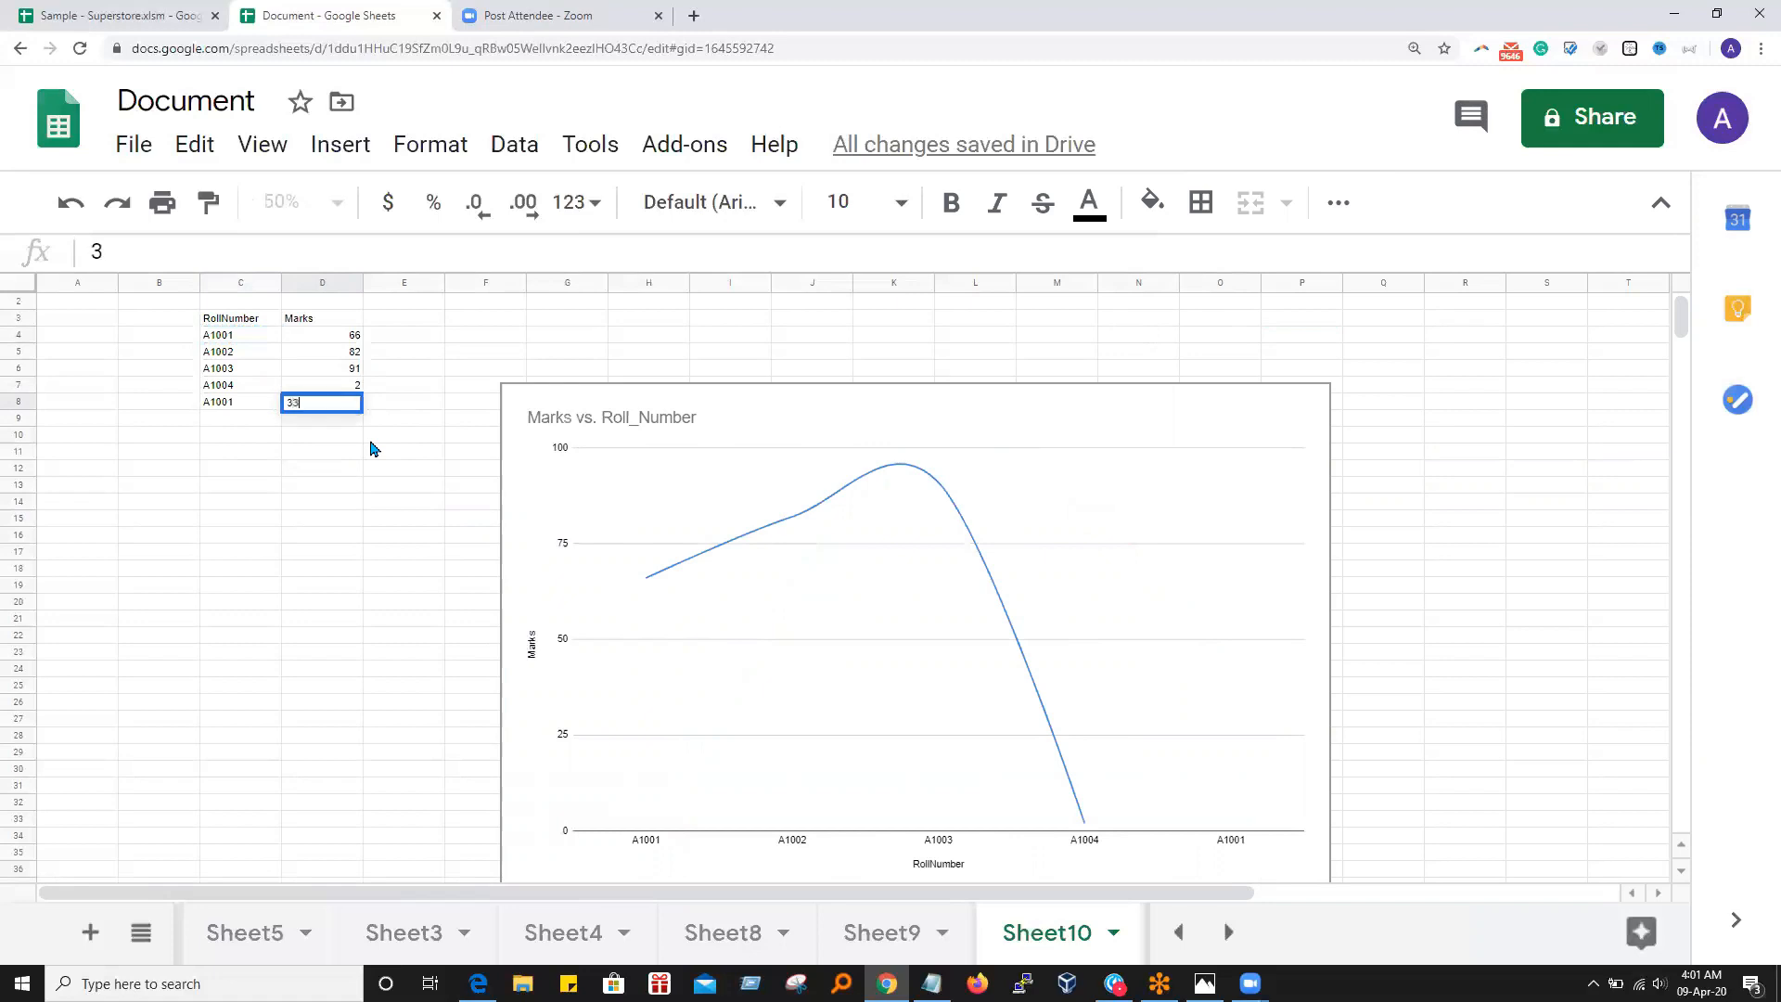
left_click(395, 506)
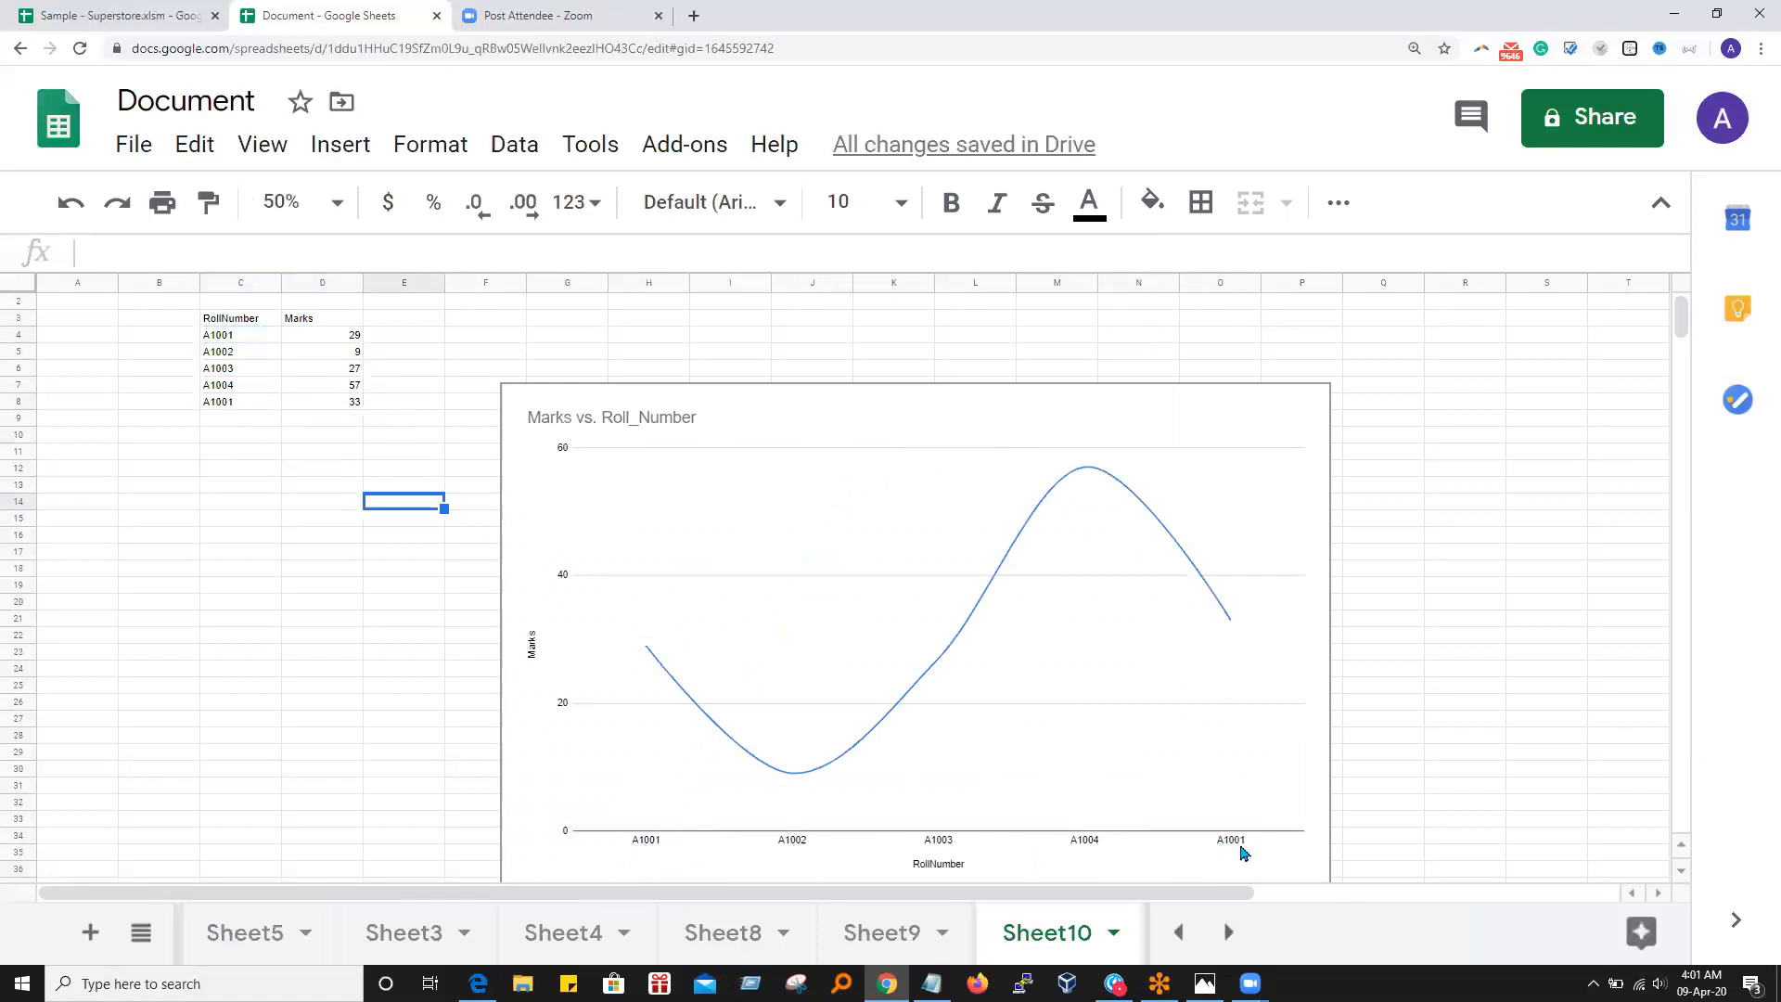
Compare the two A1001 rows in the table with their separate points on the chart
left_click_drag(222, 318, 408, 339)
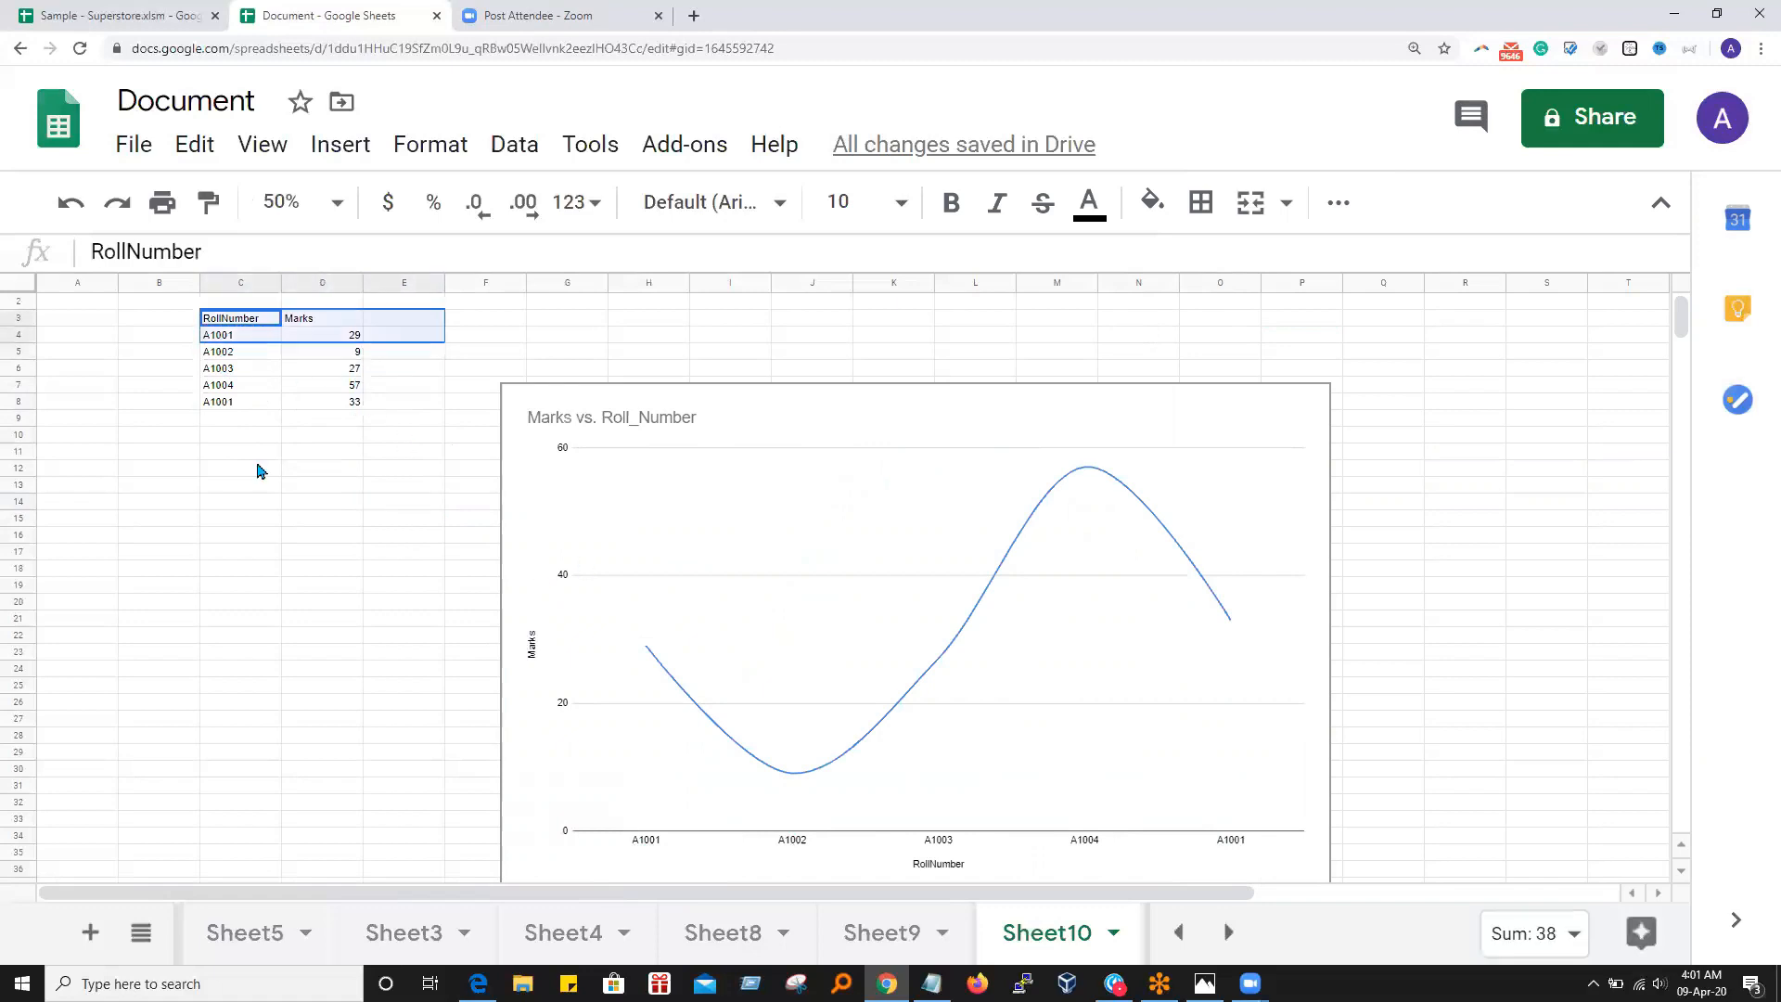
left_click_drag(219, 339, 345, 344)
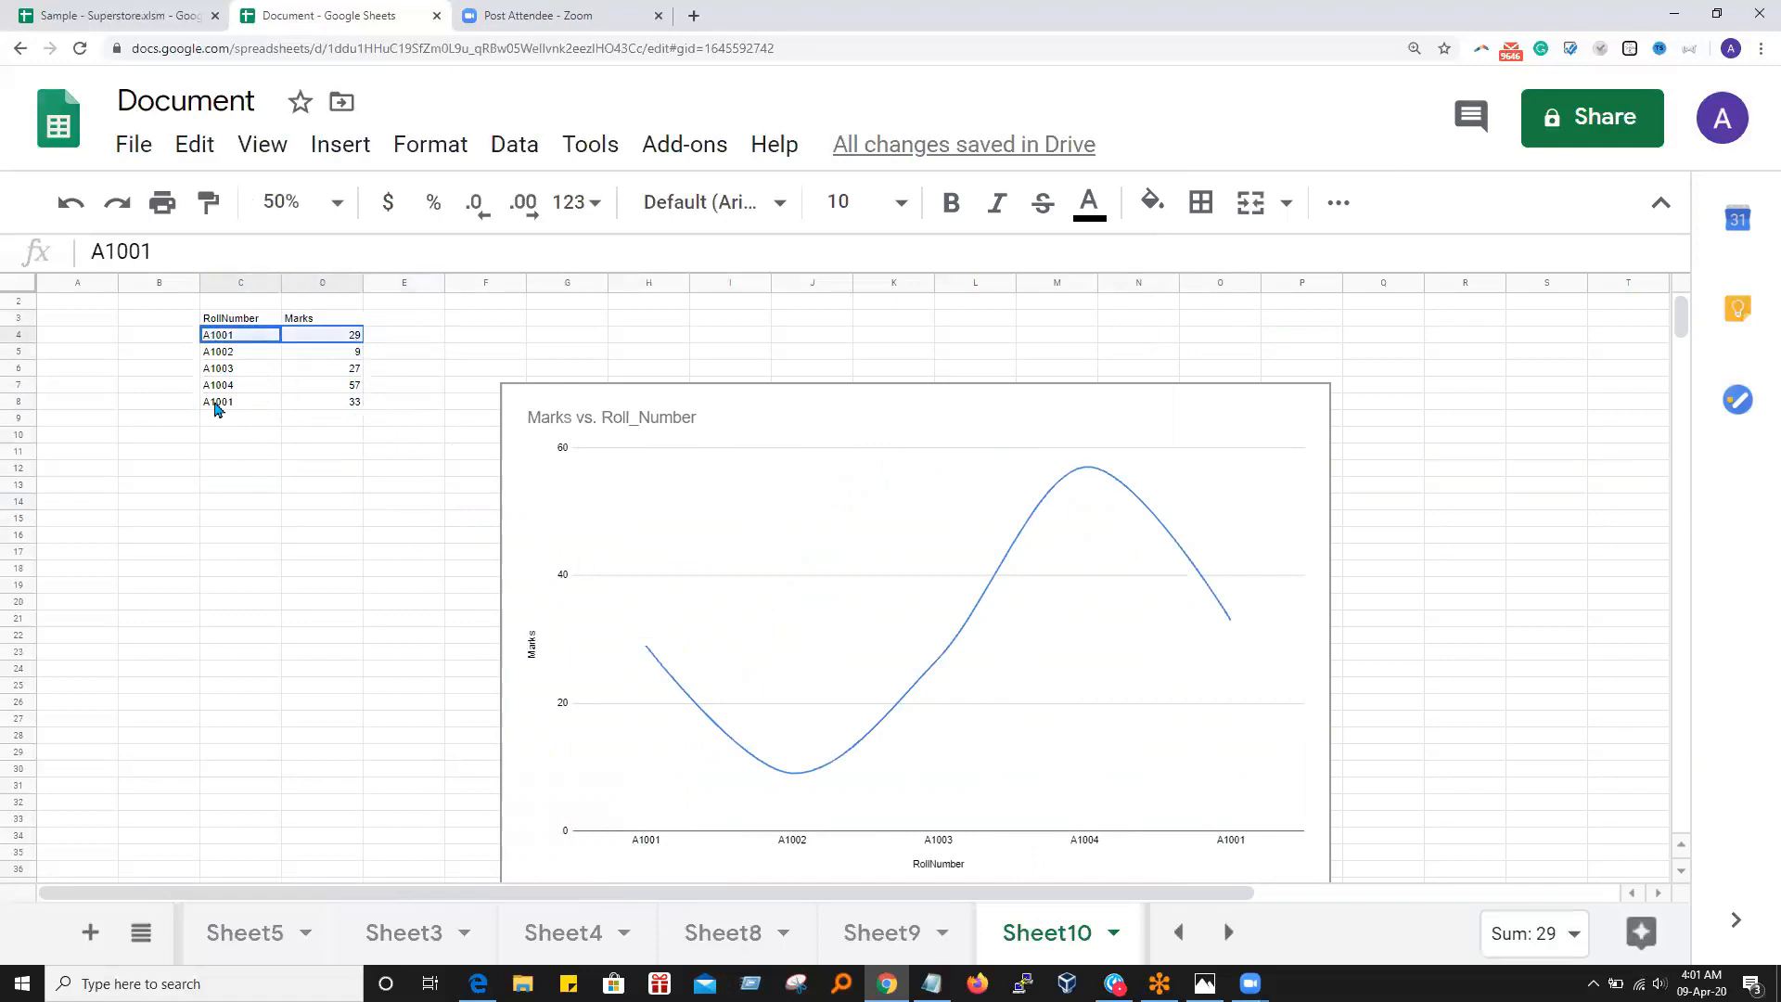
left_click_drag(215, 408, 357, 401)
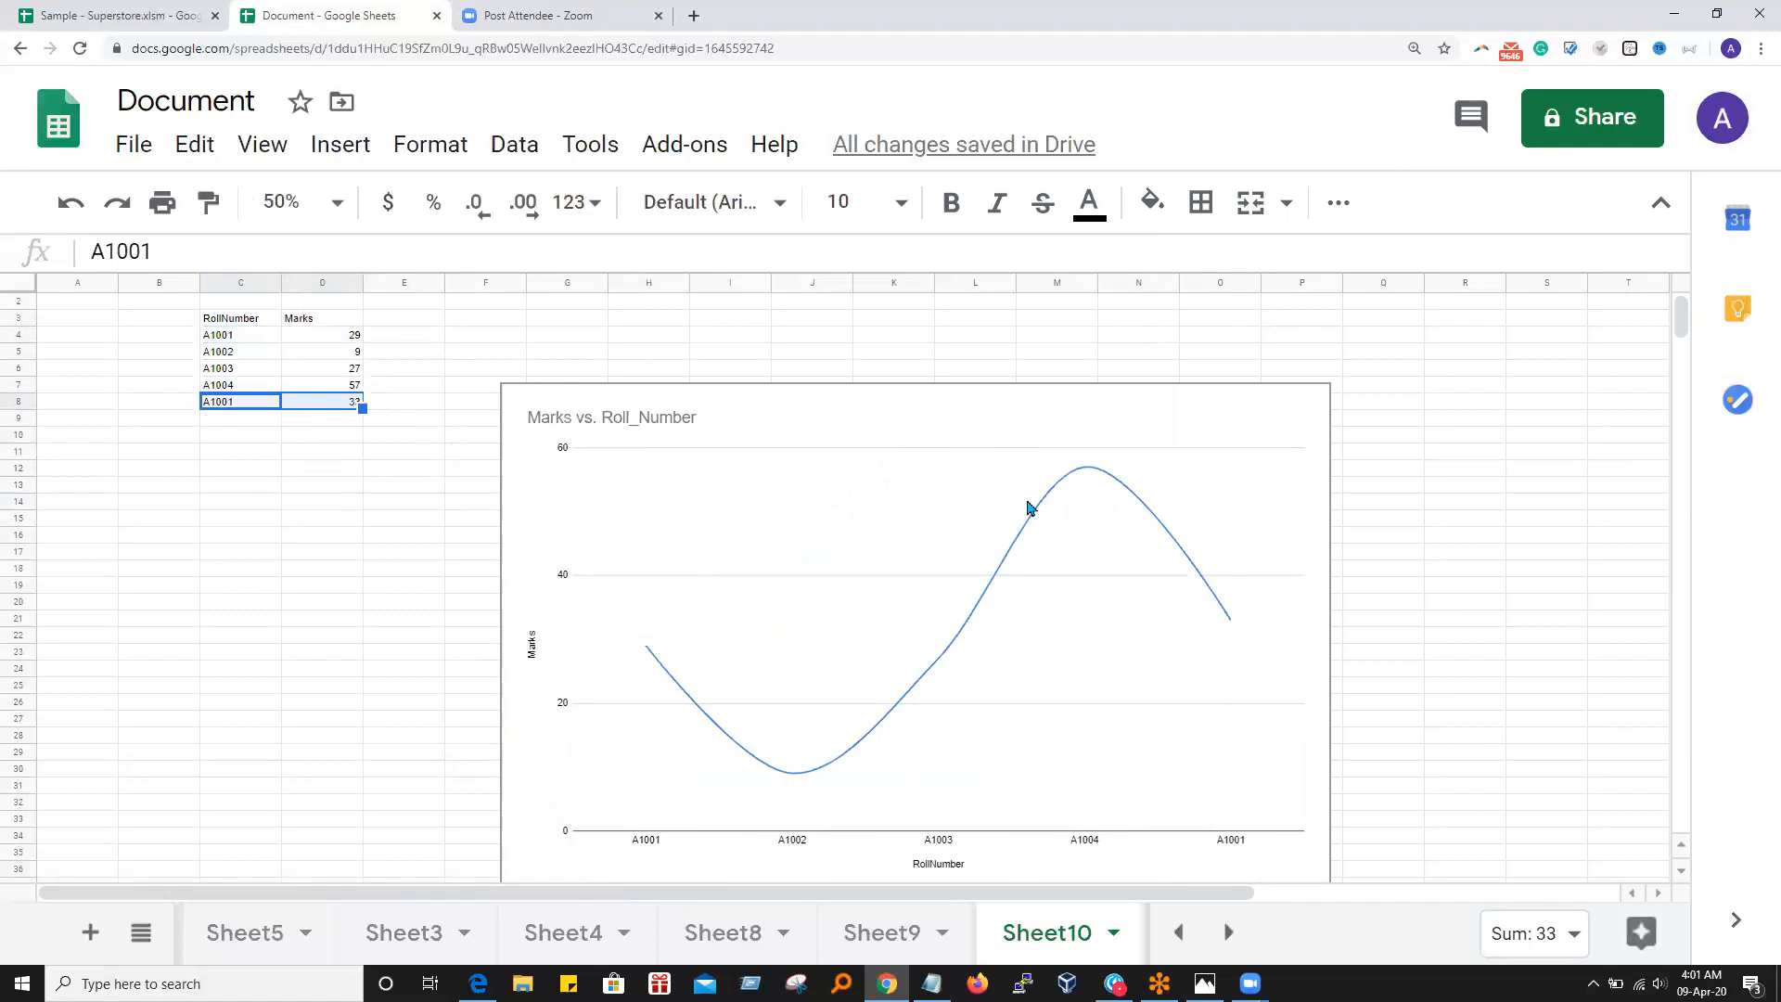
left_click_drag(212, 339, 330, 342)
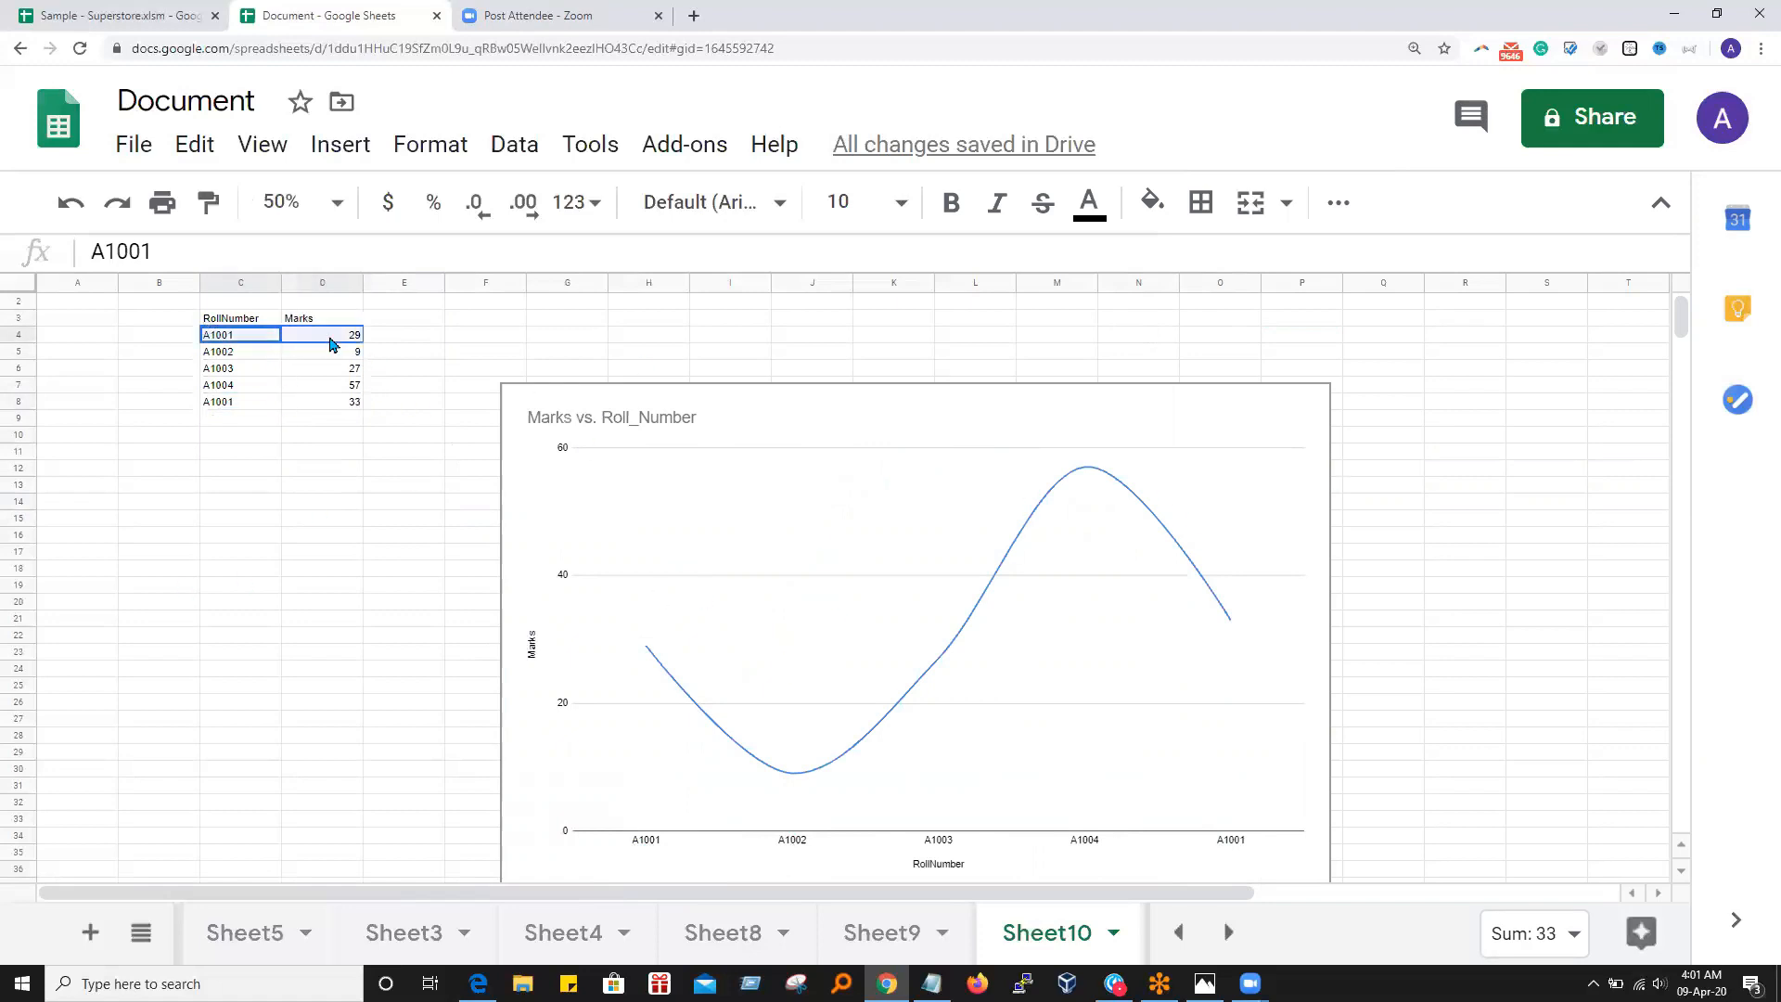
left_click_drag(212, 409, 355, 415)
left_click(274, 619)
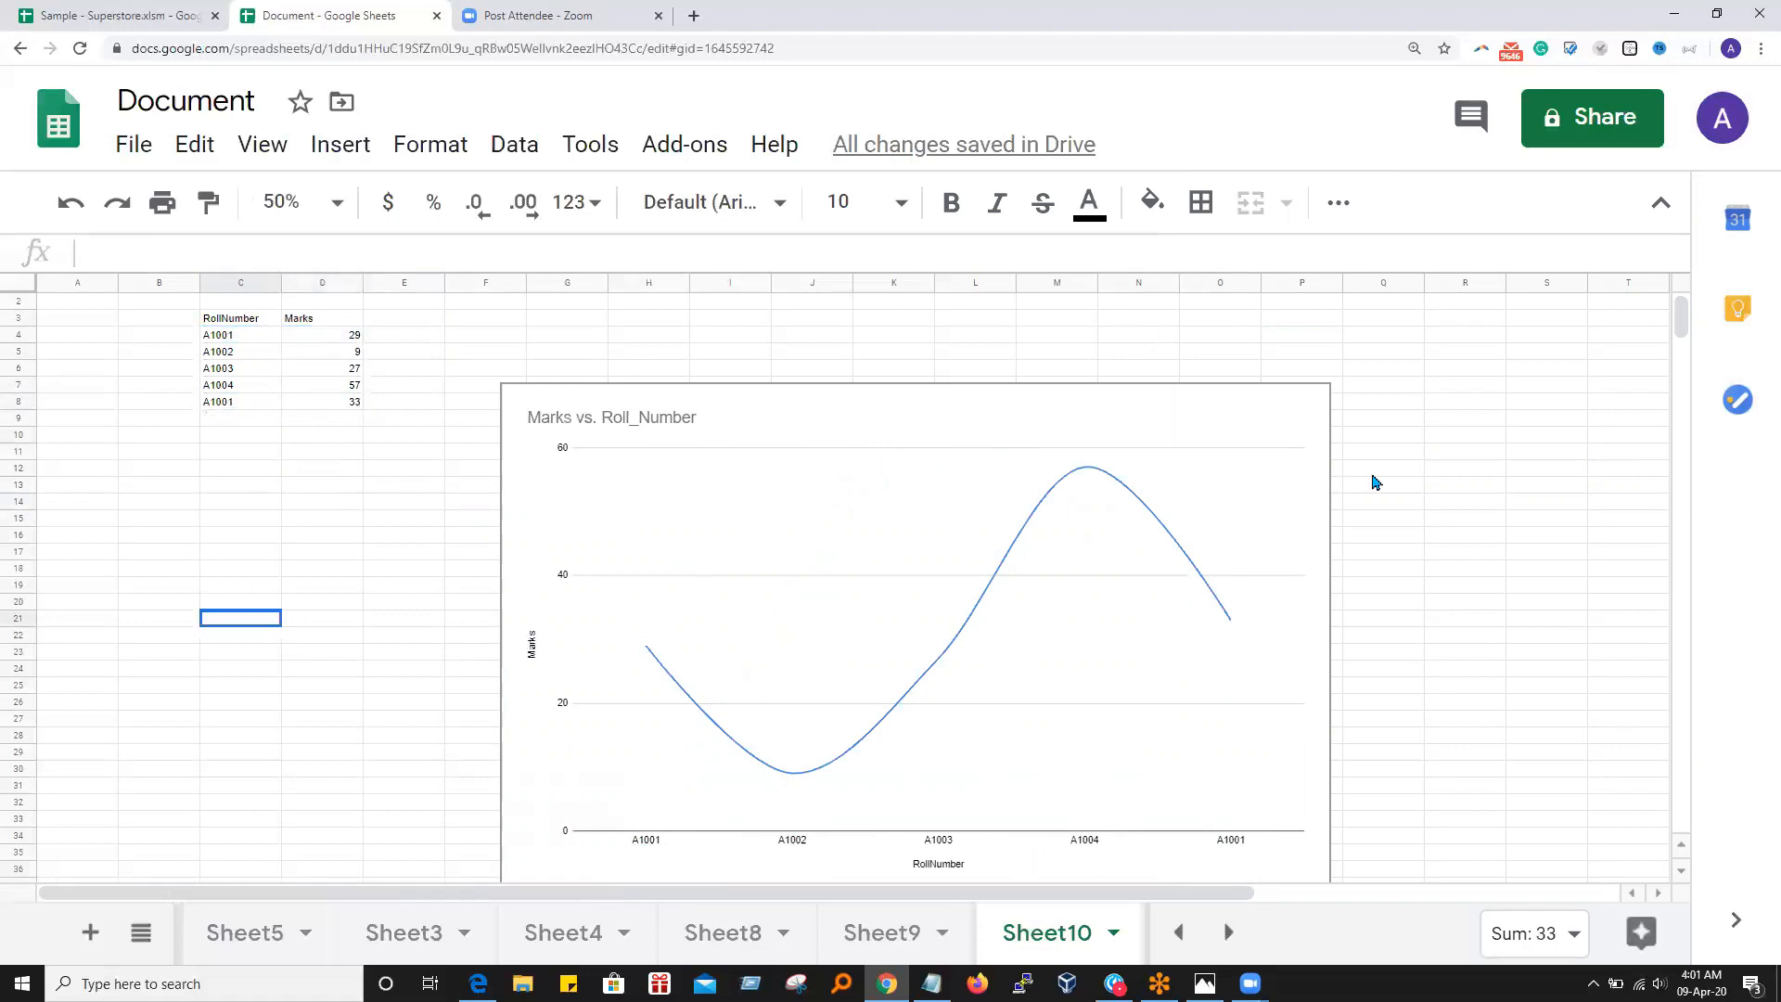
Edit the chart, turn on Aggregate for the RollNumber X-axis, and leave the chart editor
left_click(1312, 421)
left_click(1307, 408)
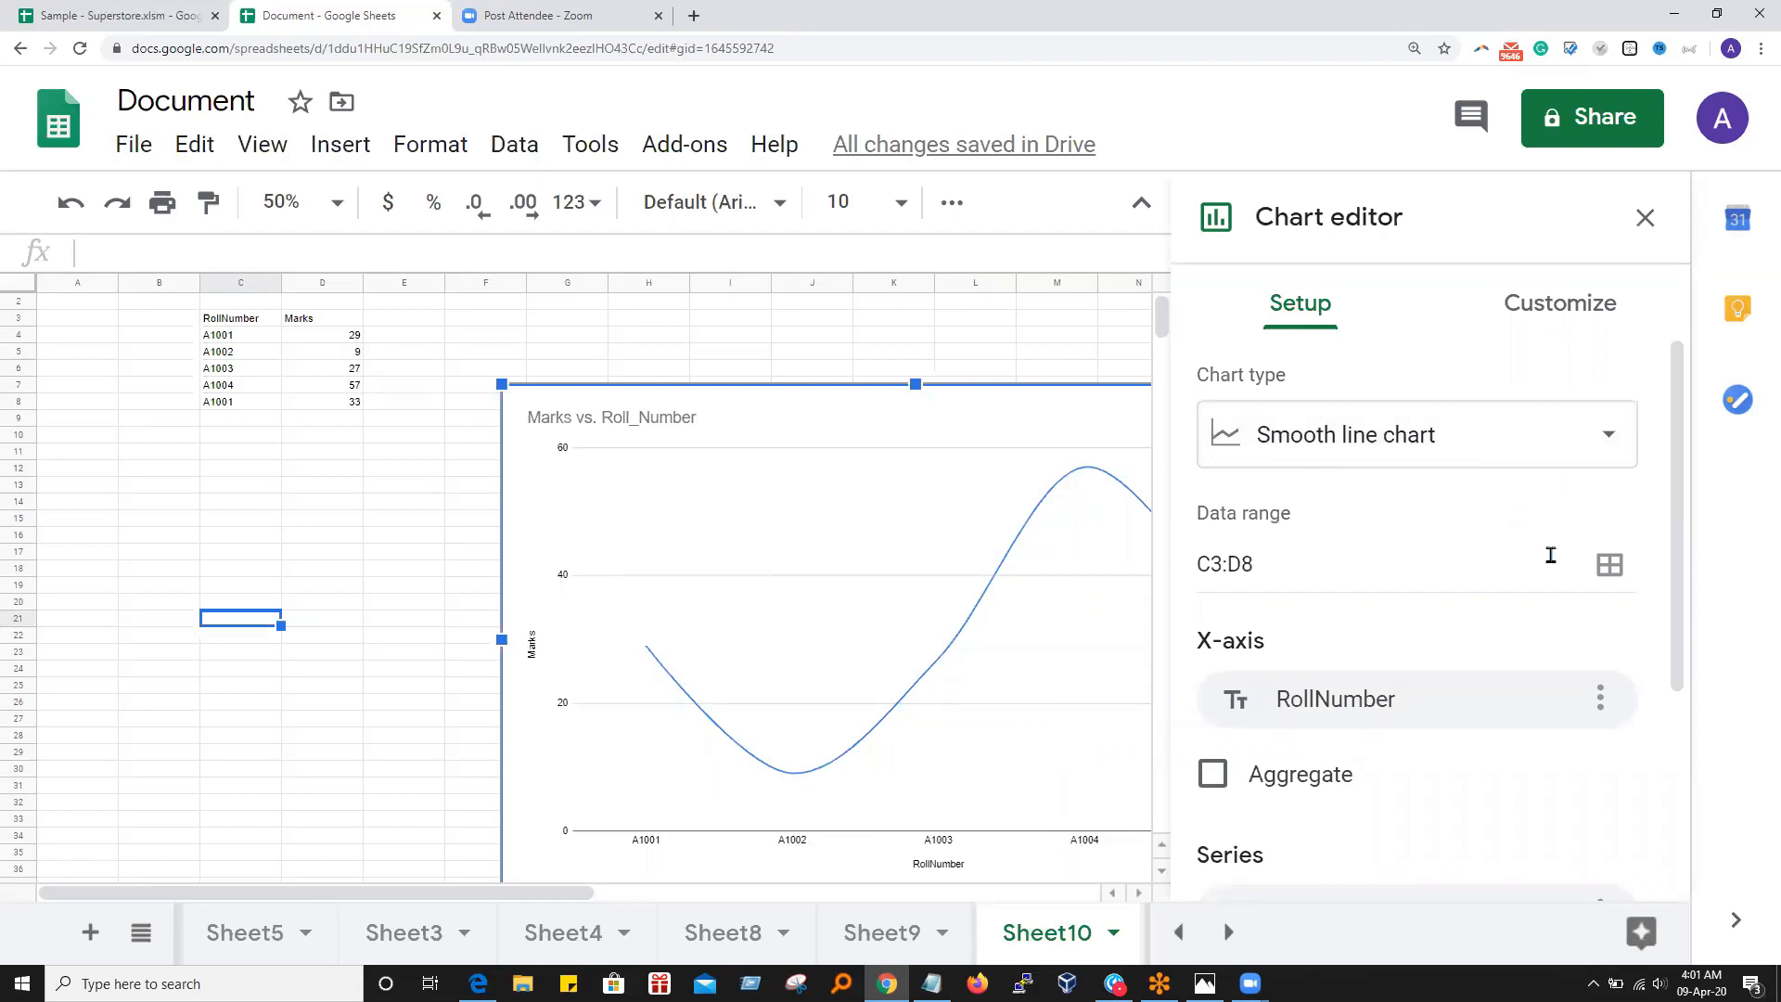
left_click(1213, 774)
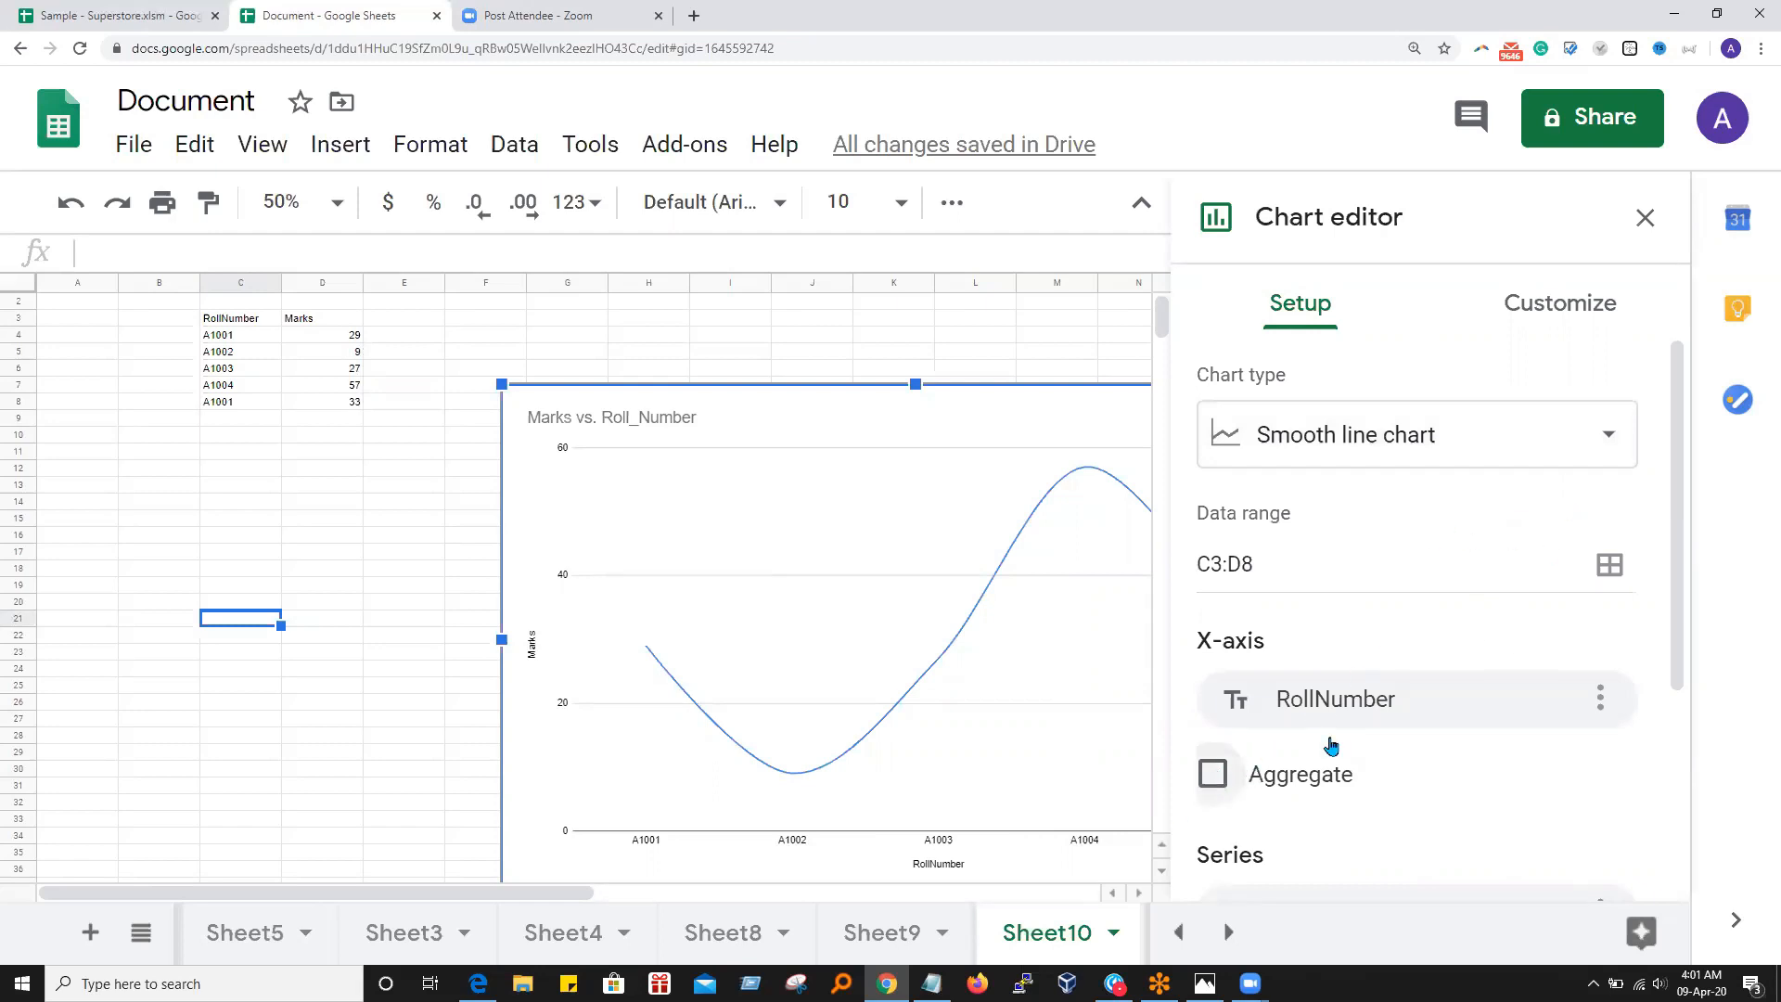
left_click(280, 519)
Check the Marks of both A1001 rows against the aggregated A1001 point on the chart
scroll(878, 657, "down", 1)
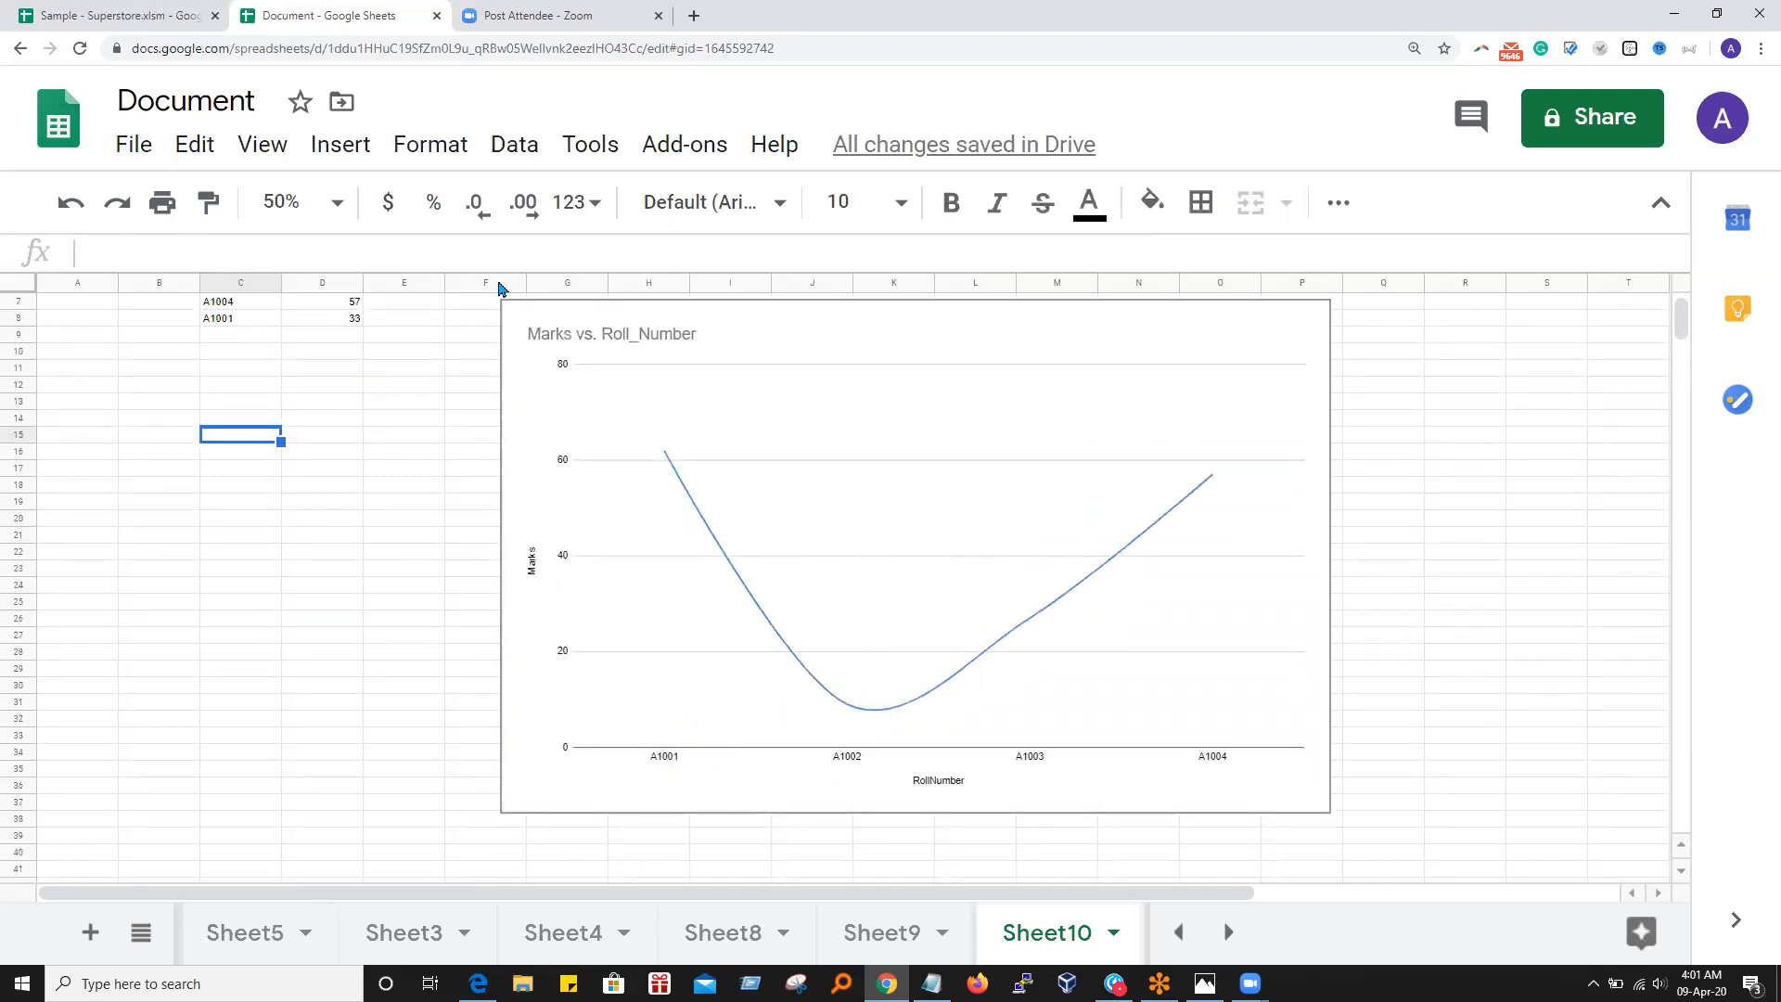
scroll(325, 423, "up", 1)
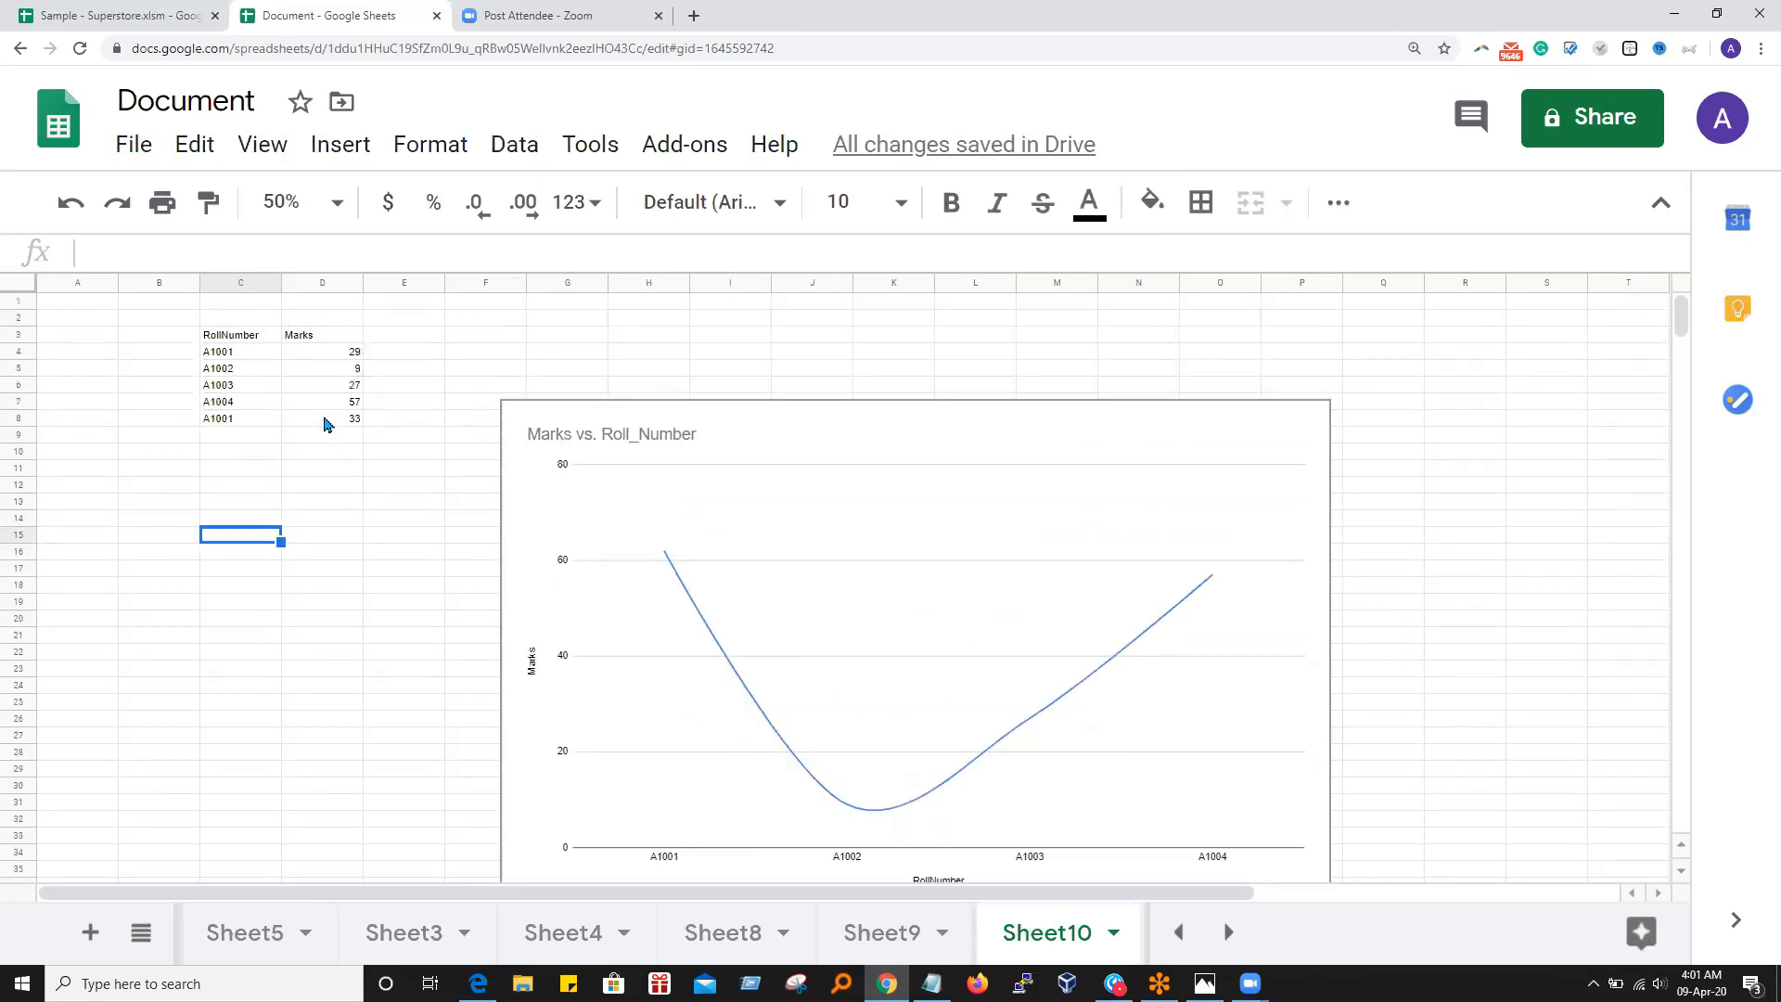
left_click(344, 356)
left_click(349, 423)
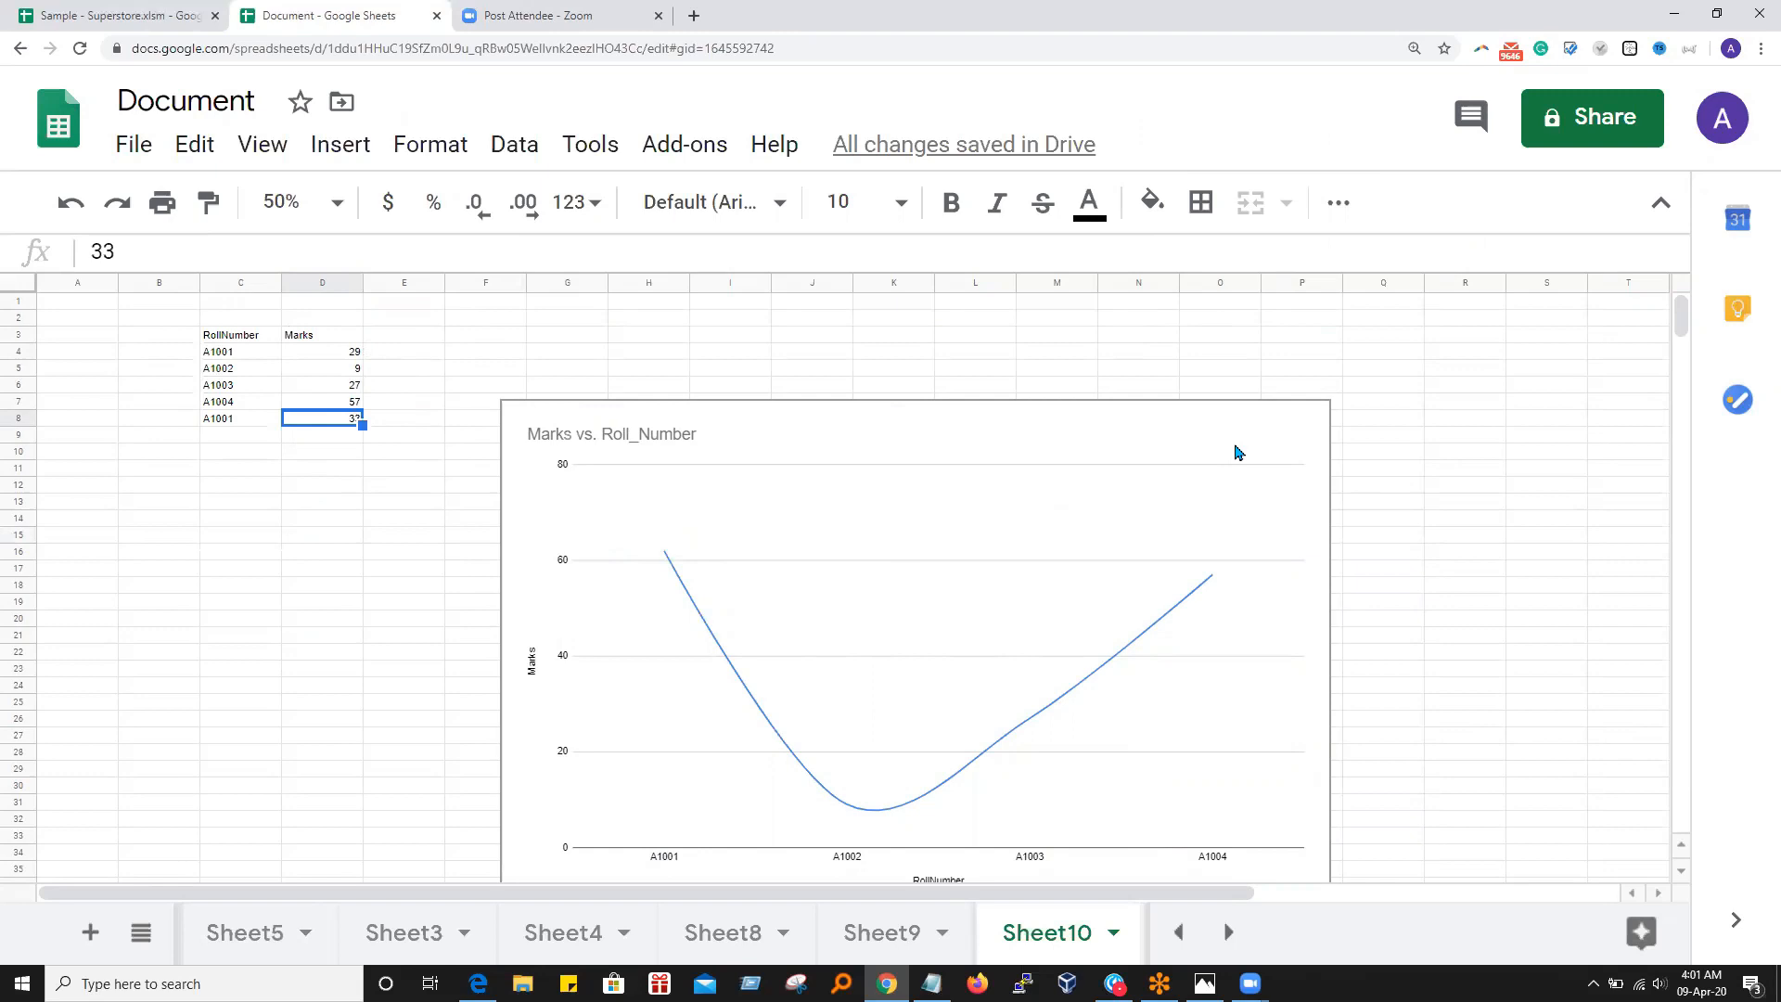
Reopen the chart for editing and turn off Aggregate for the RollNumber X-axis
left_click(1277, 440)
left_click(1307, 413)
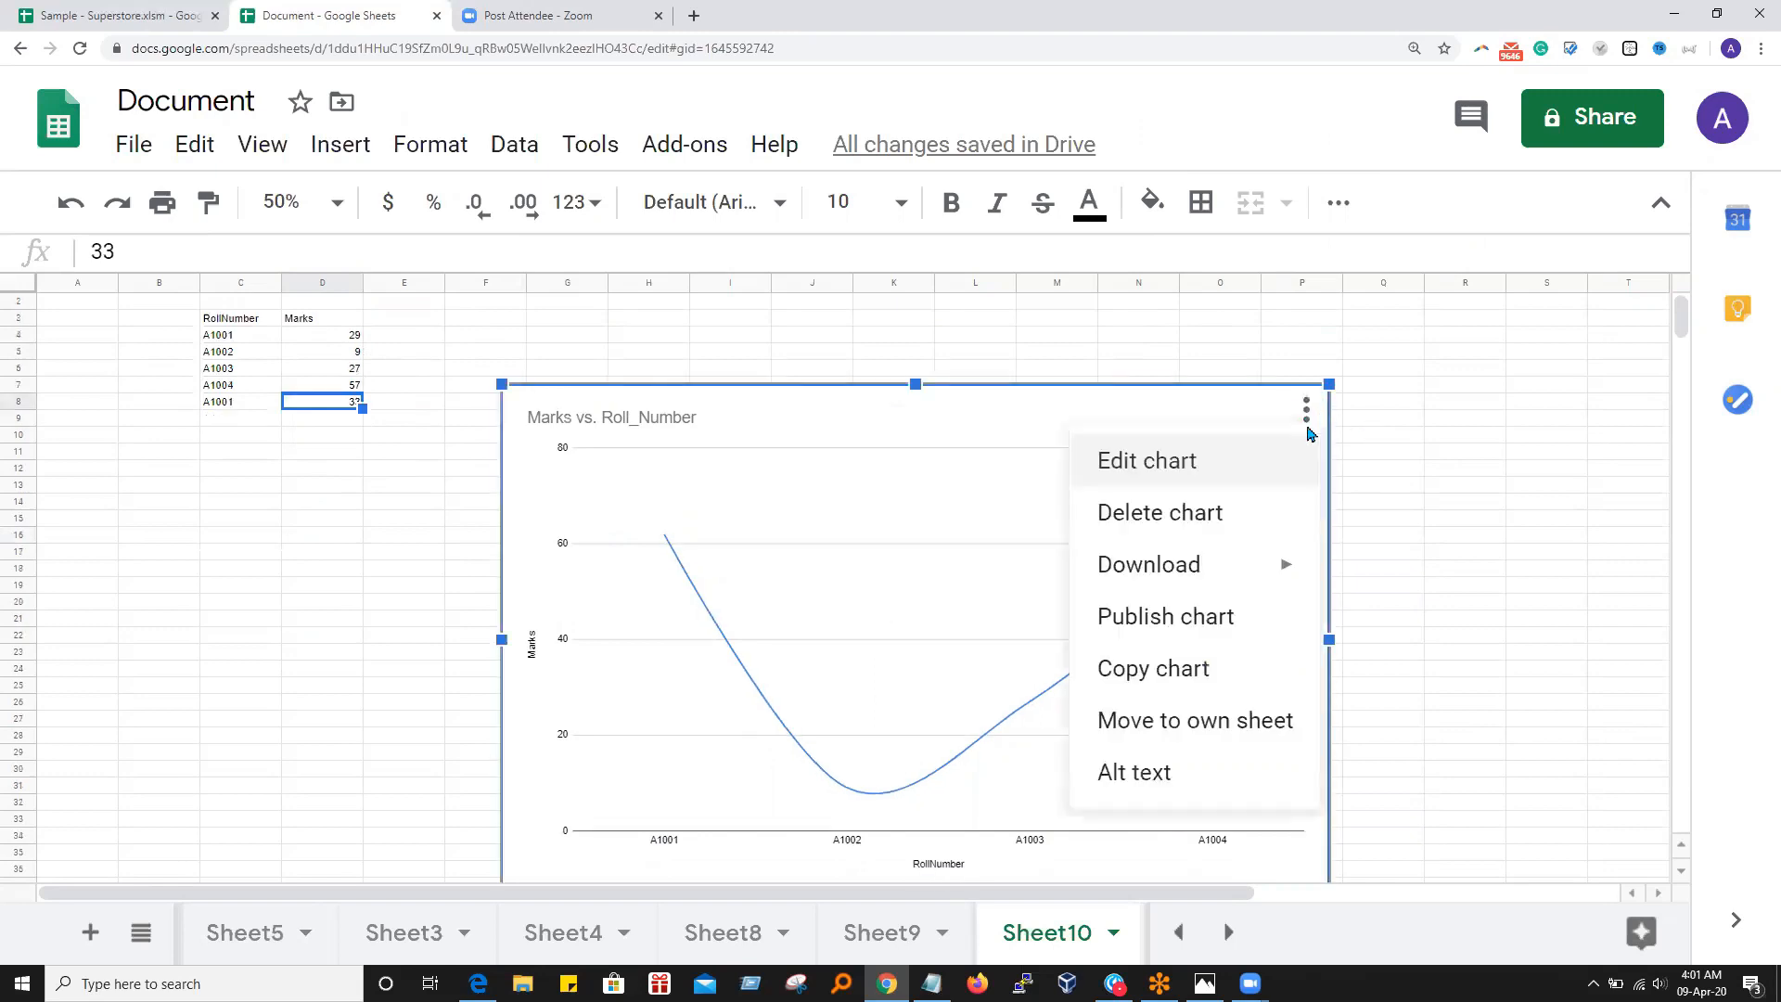
left_click(1230, 469)
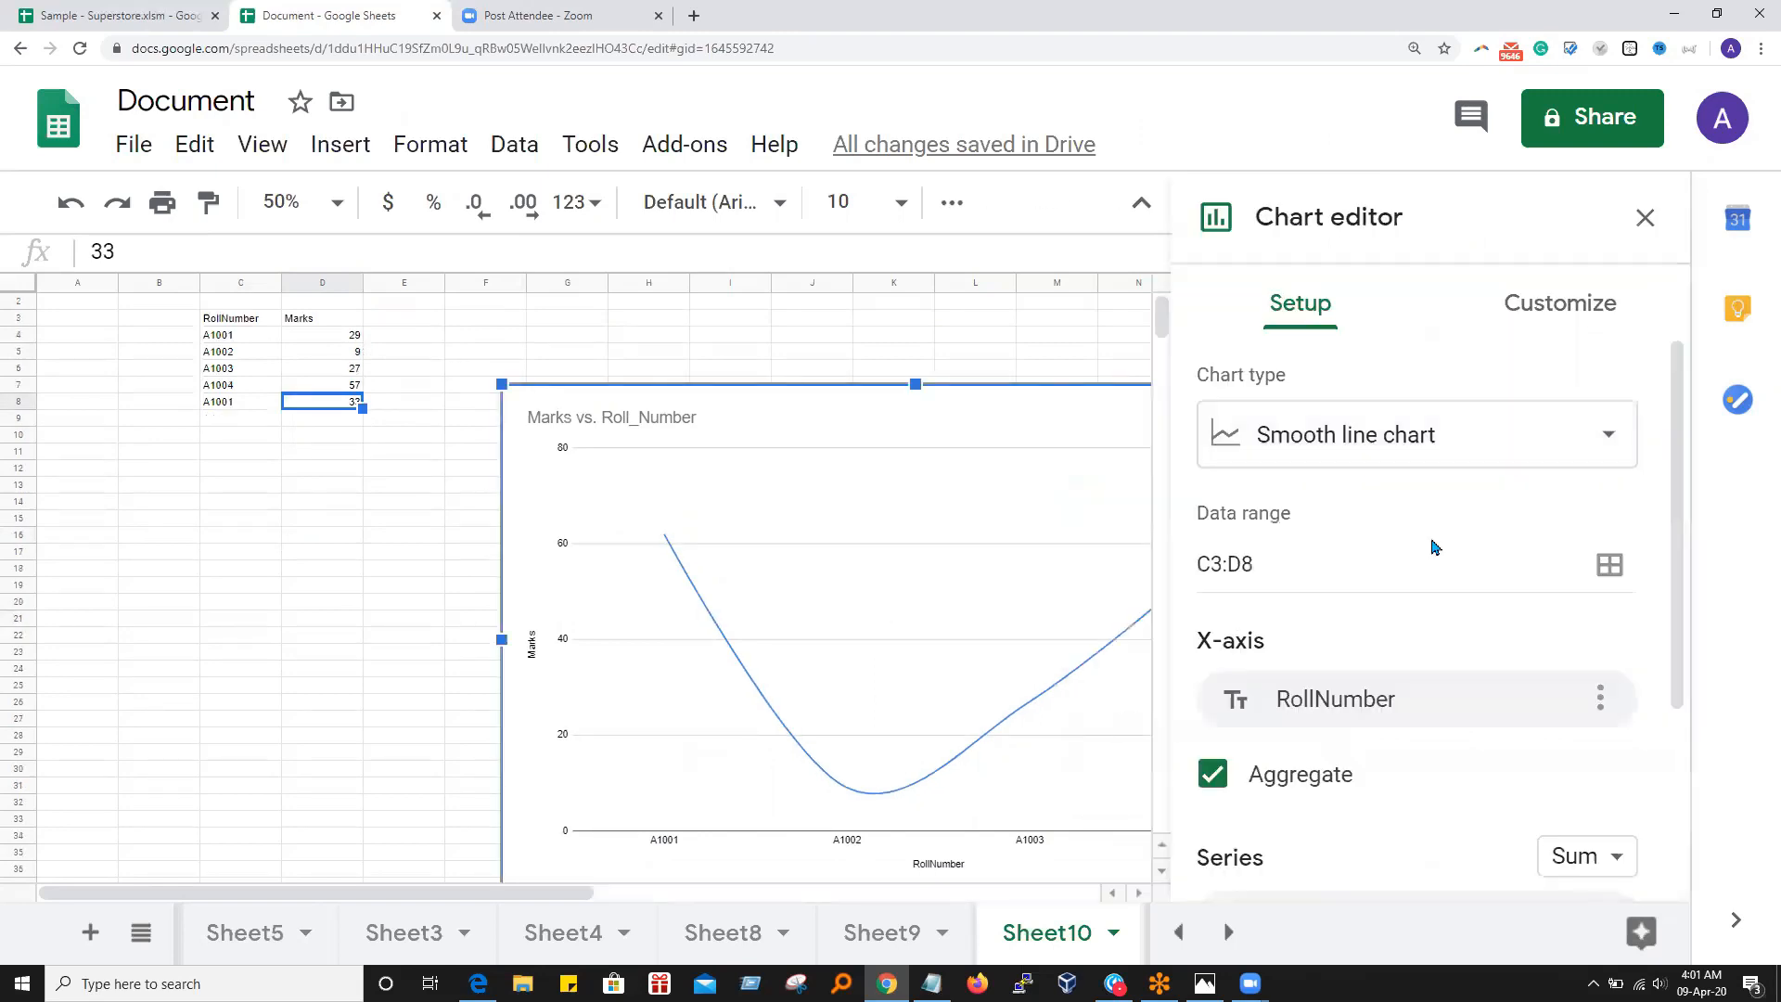
left_click(1213, 772)
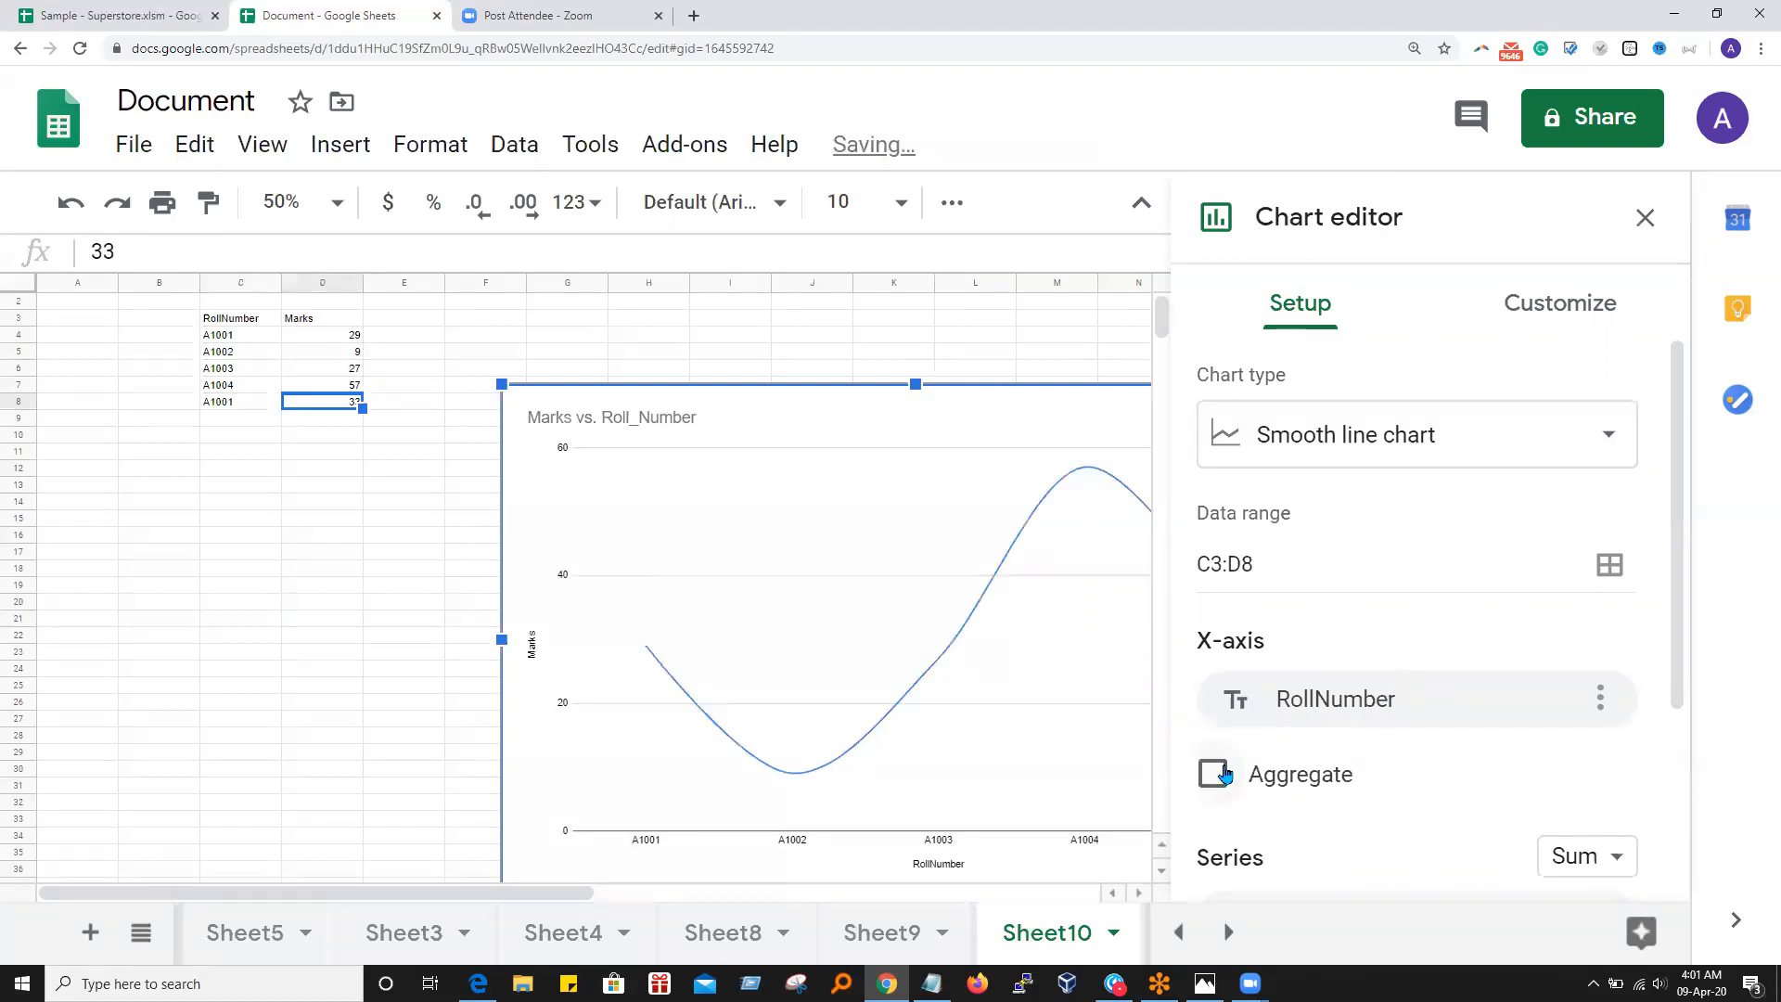
Leave the chart editor and review the separate A1001 points on the unaggregated smooth line chart
left_click(264, 577)
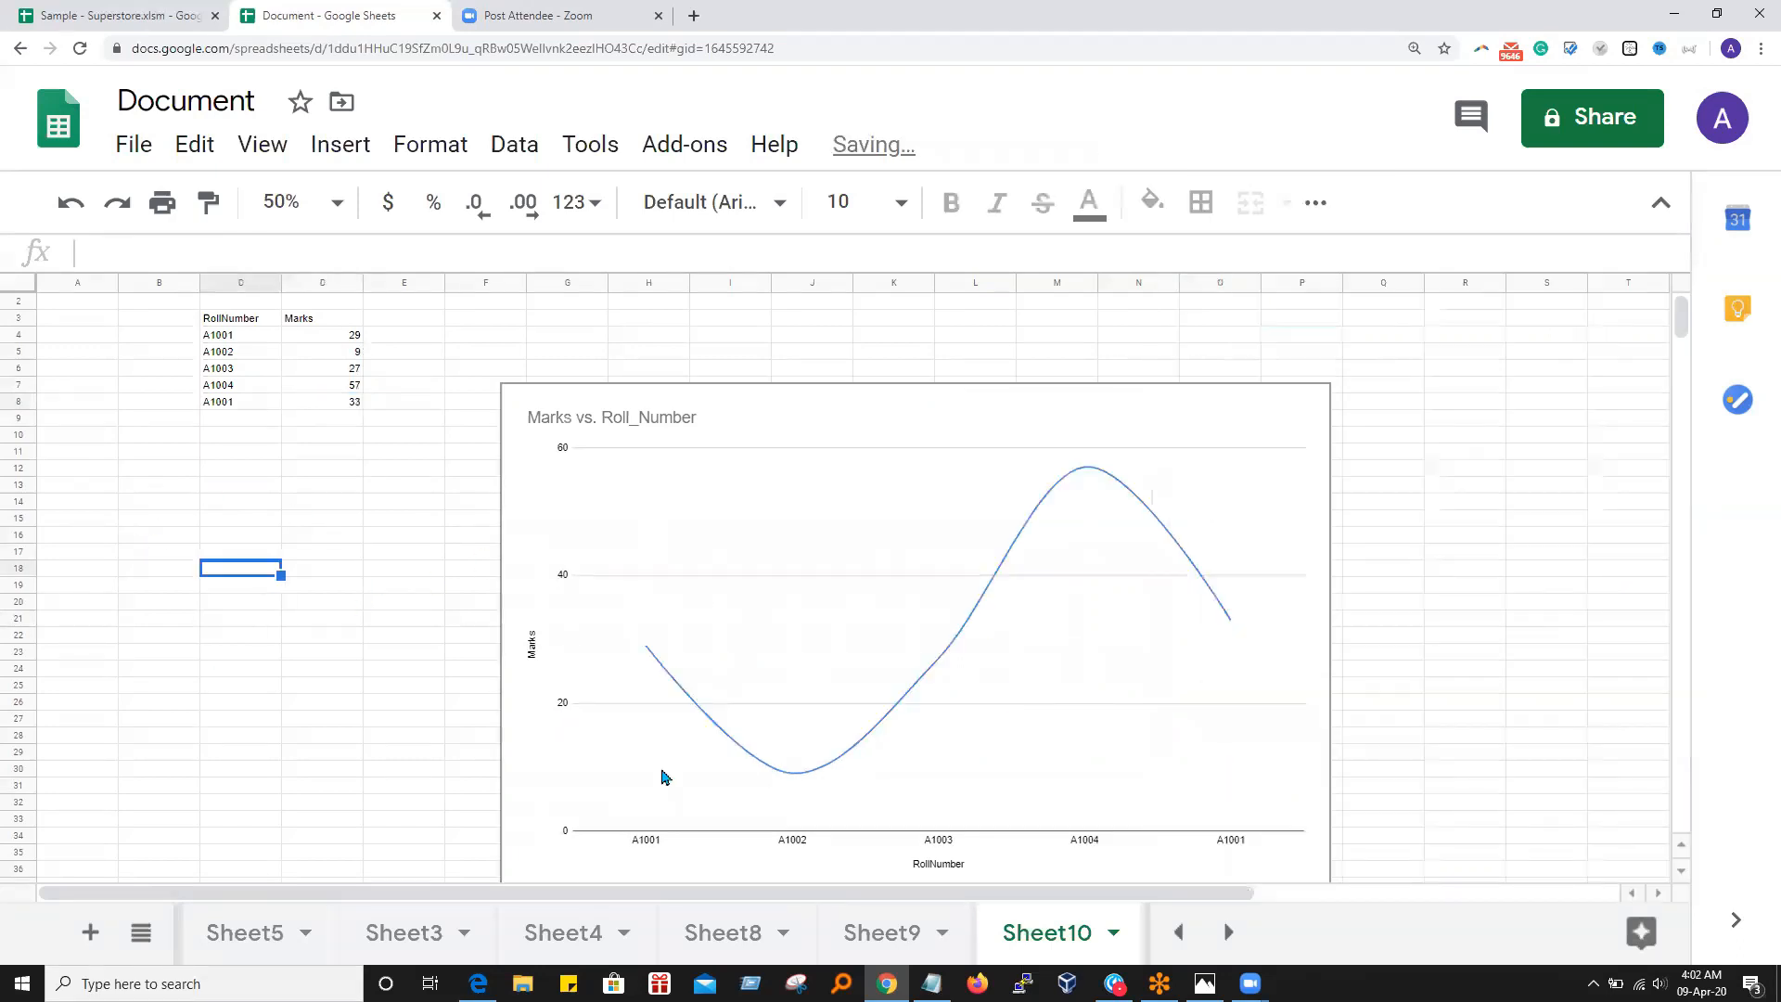
scroll(619, 752, "down", 1)
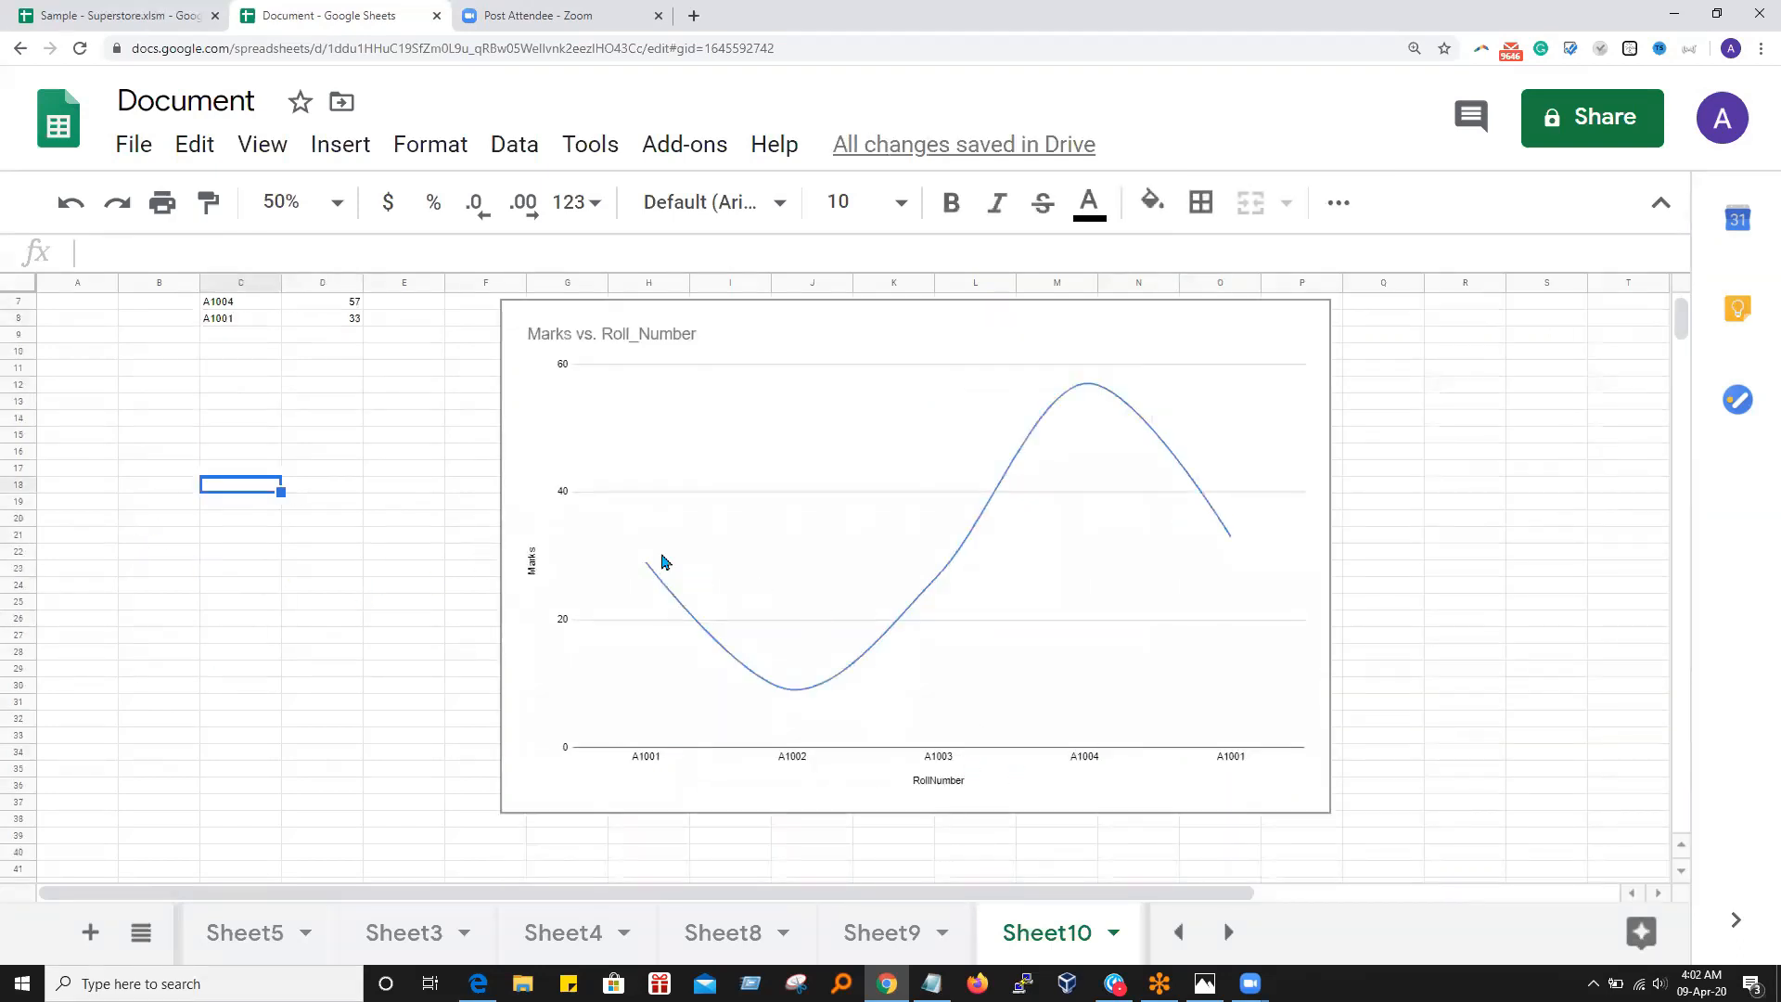
scroll(224, 532, "up", 2)
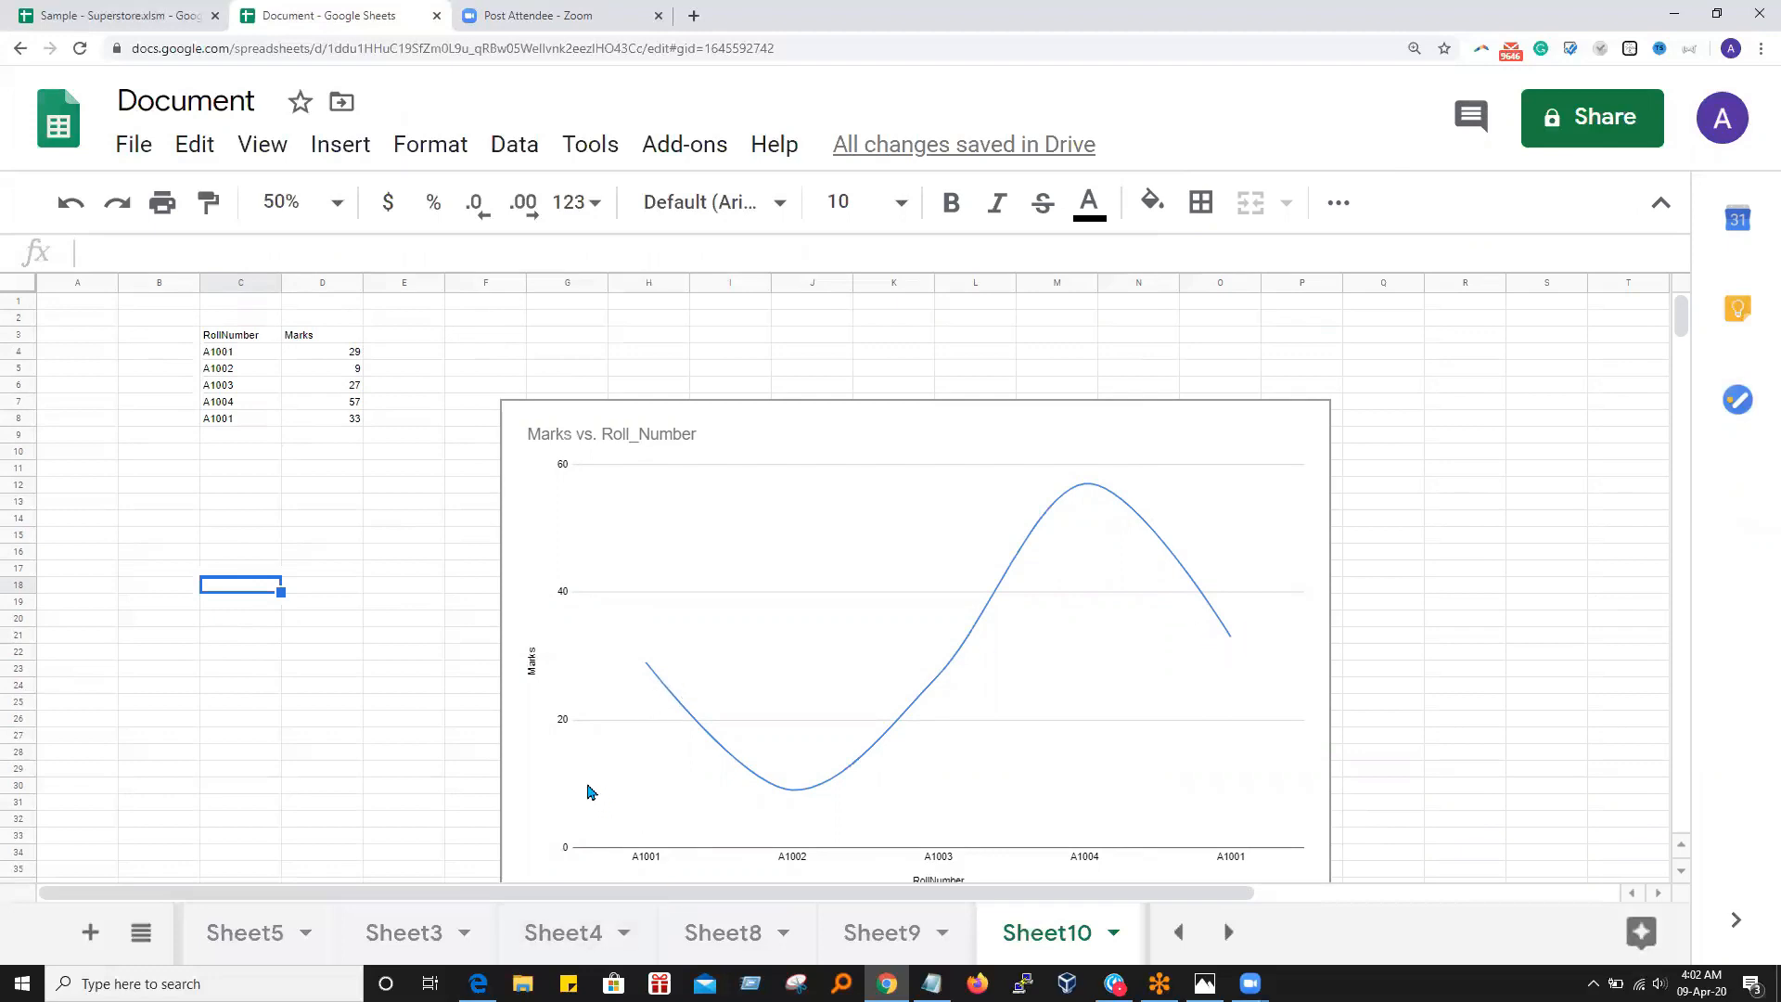
Reopen the chart for editing, turn on Maximize in its chart style, and leave the chart editor
left_click(1306, 427)
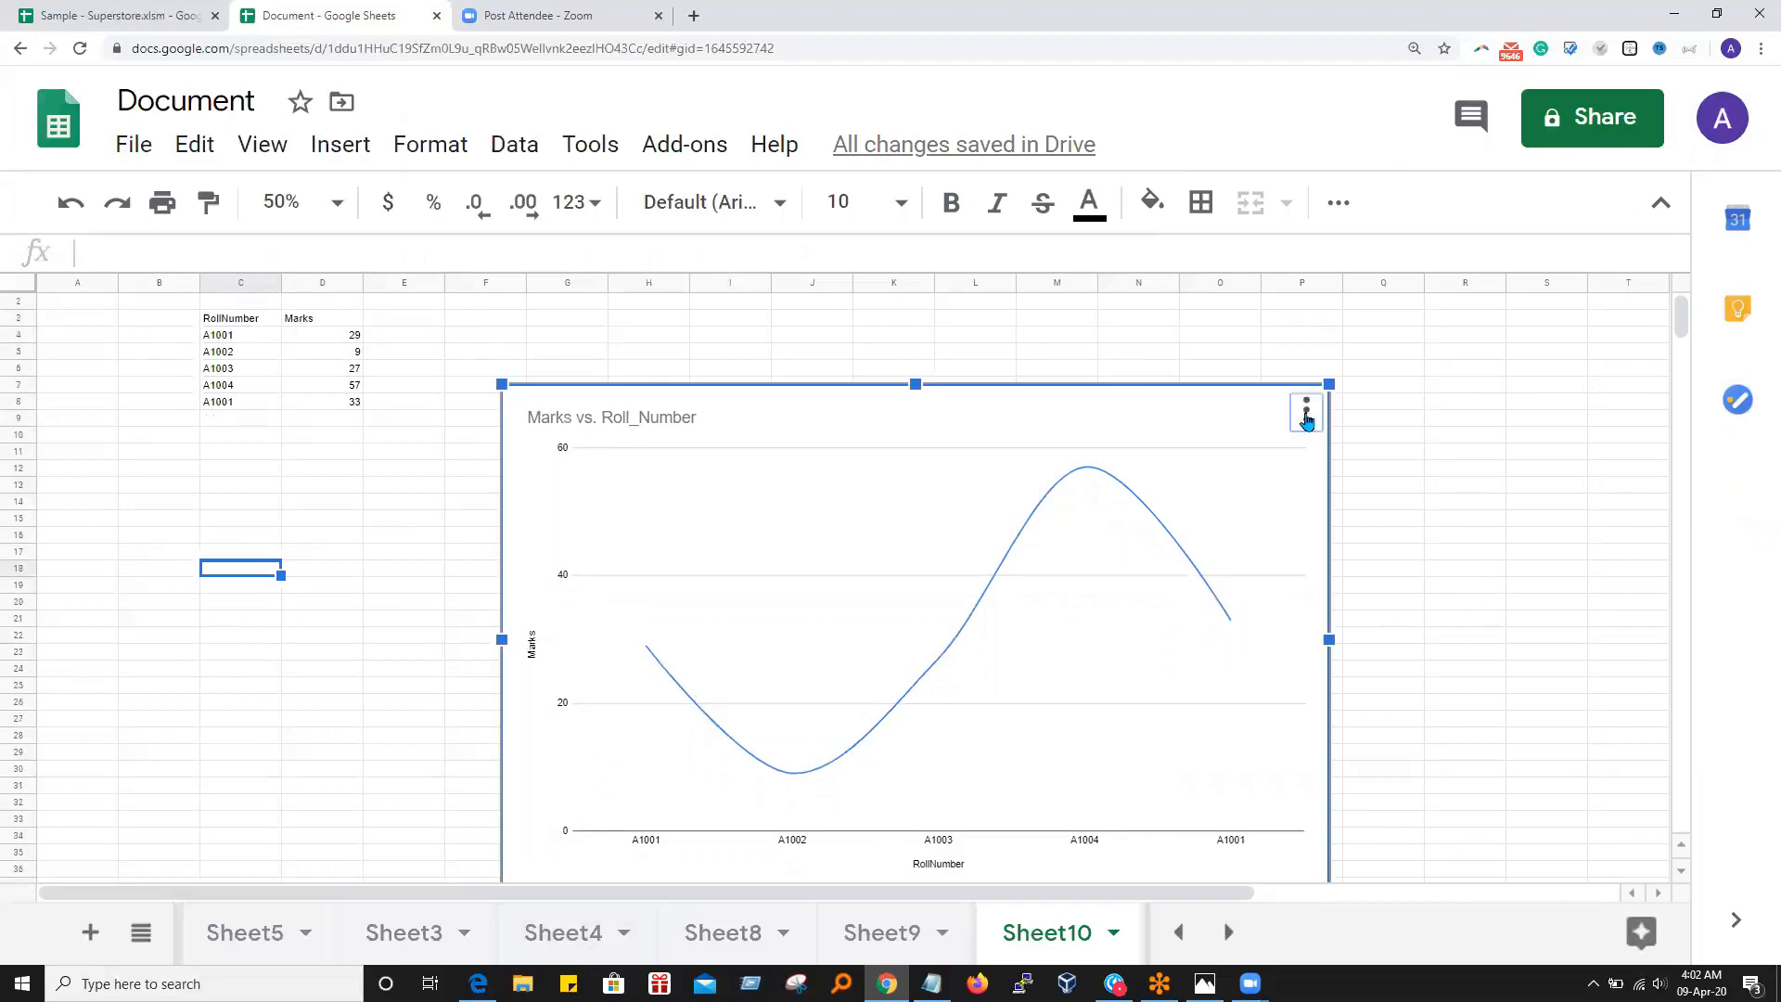
left_click(1306, 409)
left_click(1196, 461)
scroll(1400, 613, "down", 4)
scroll(1452, 753, "up", 3)
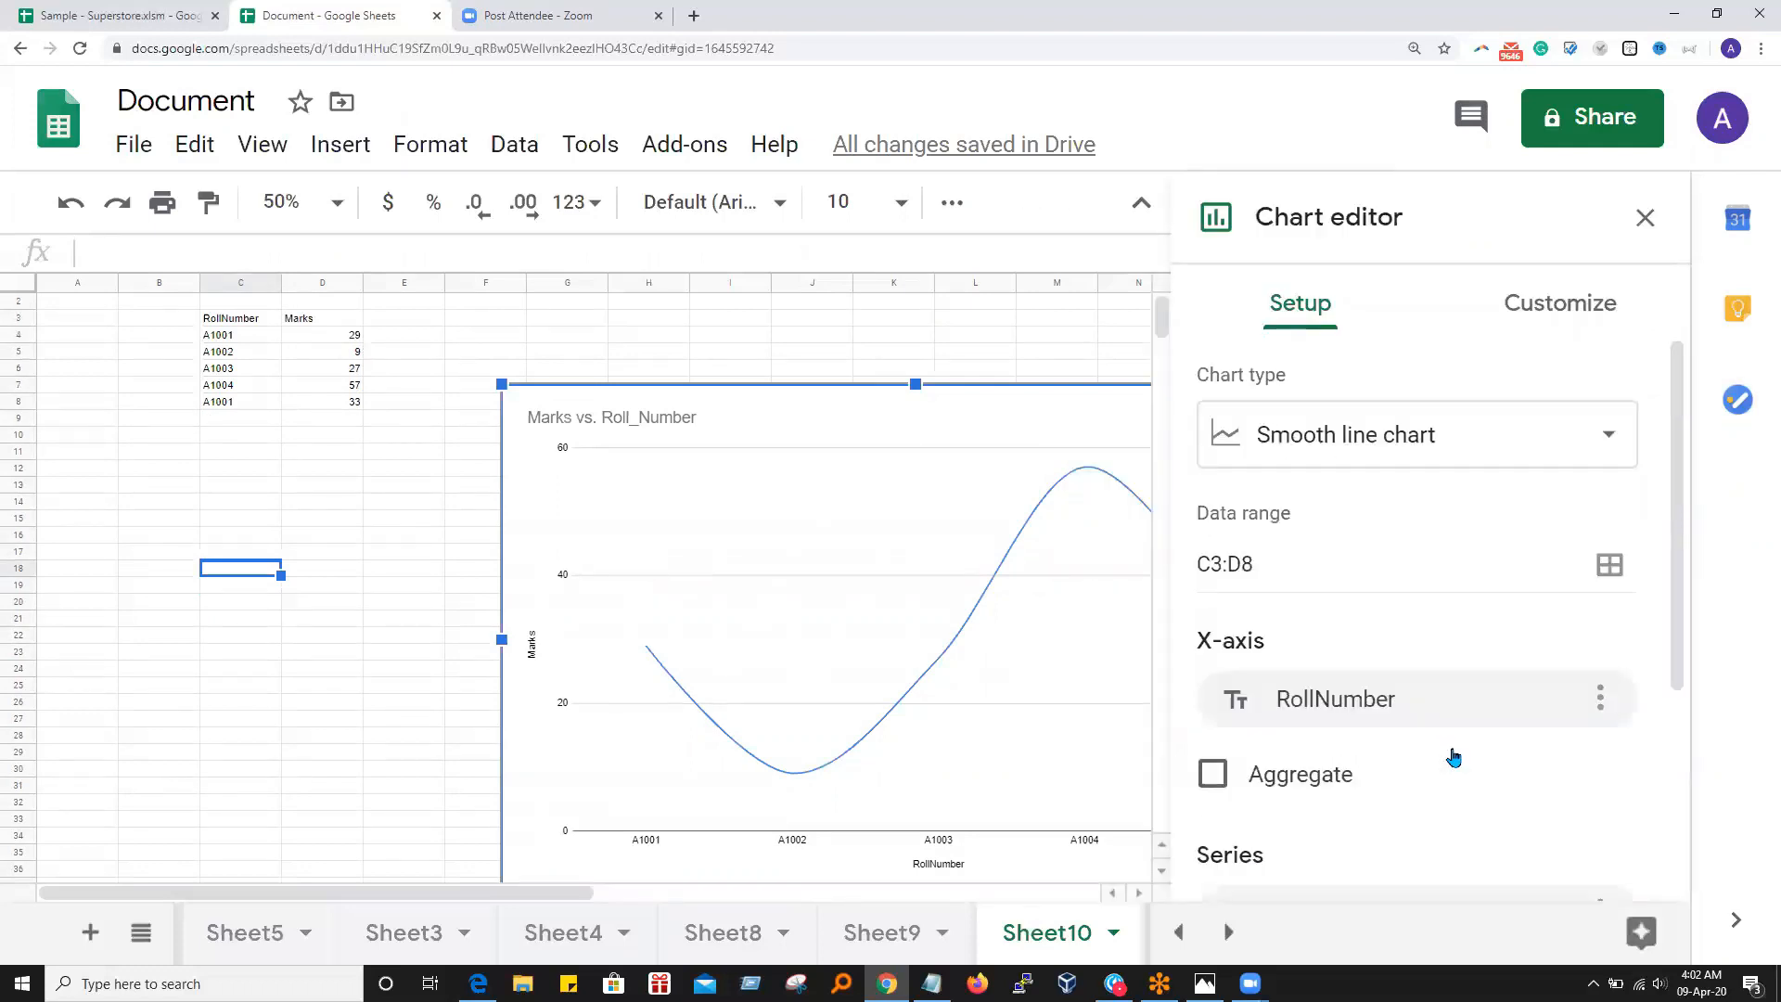
left_click(1561, 311)
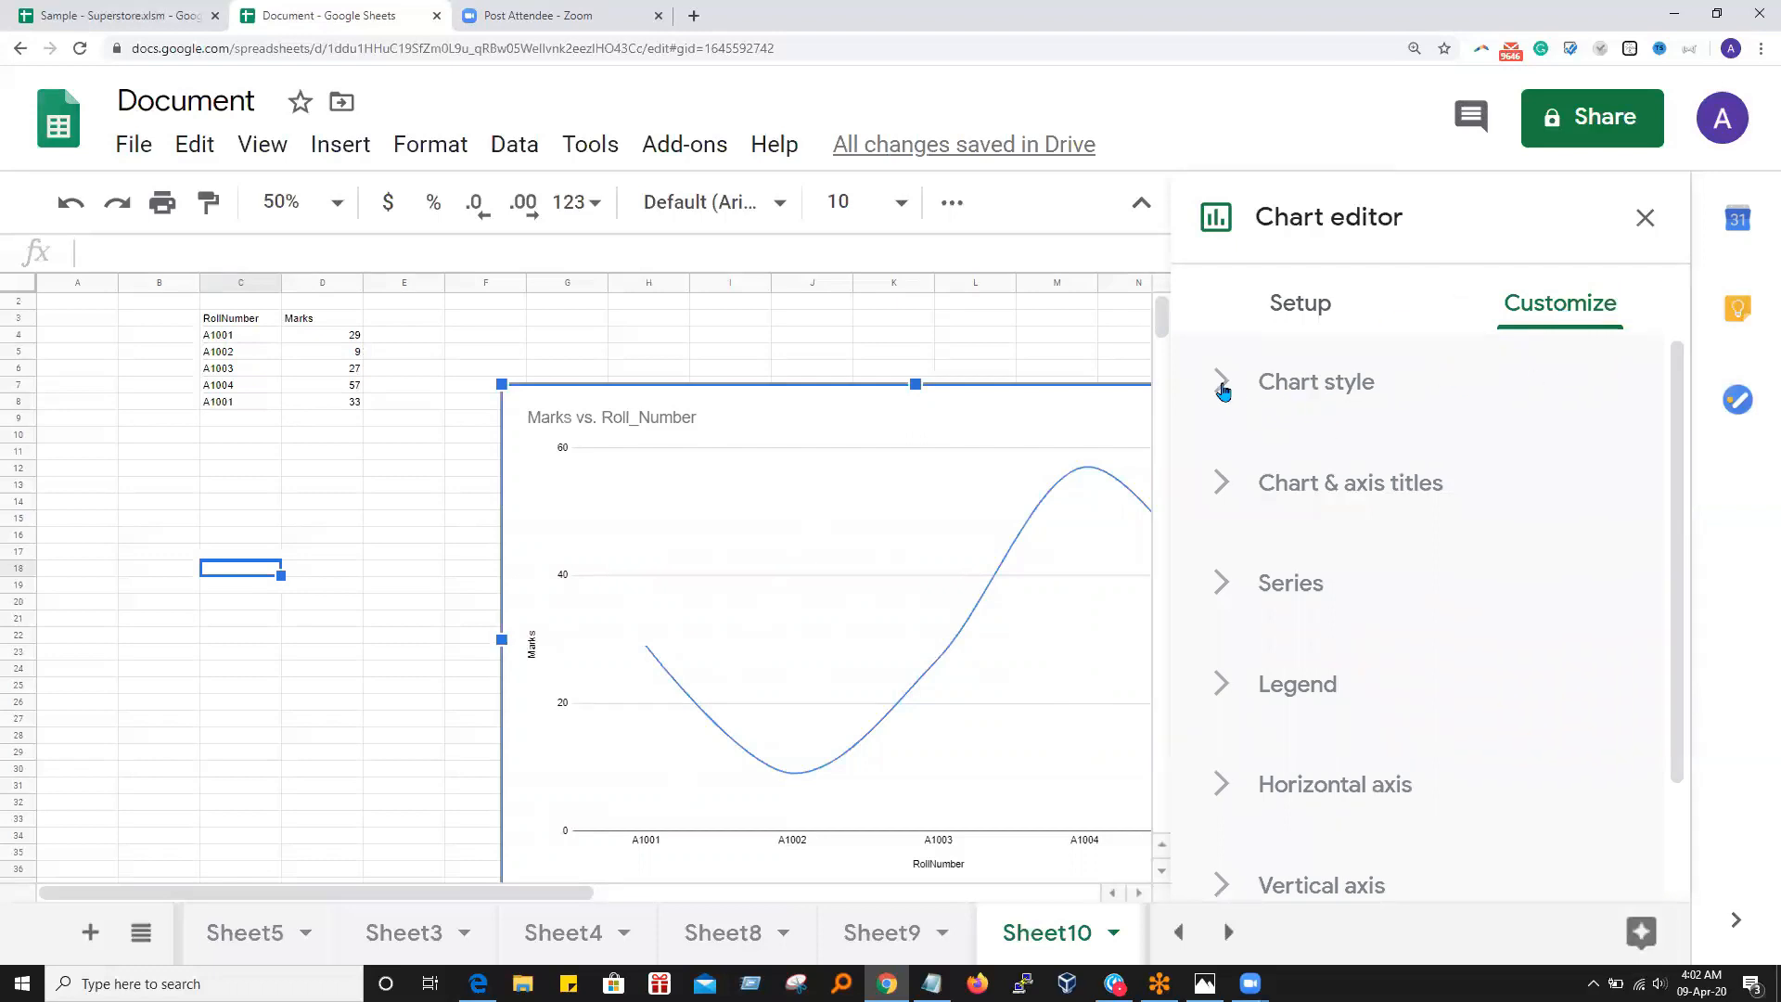
left_click(1371, 385)
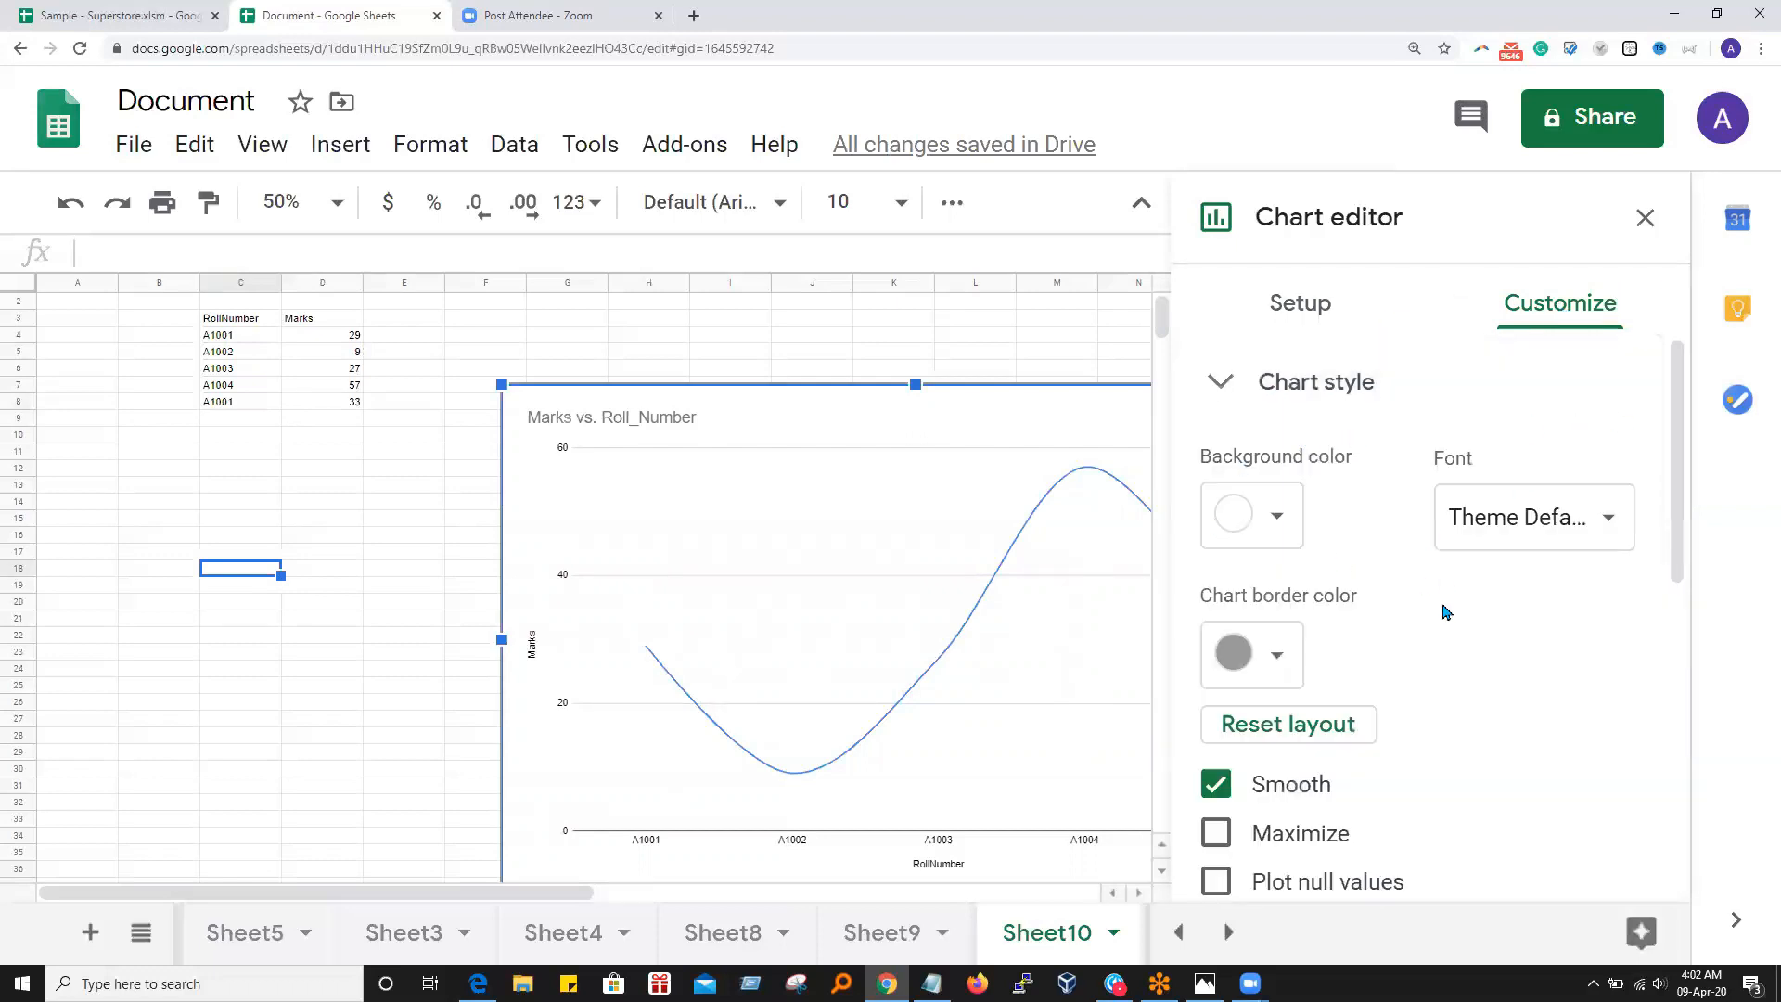
scroll(1444, 612, "down", 3)
left_click(1215, 557)
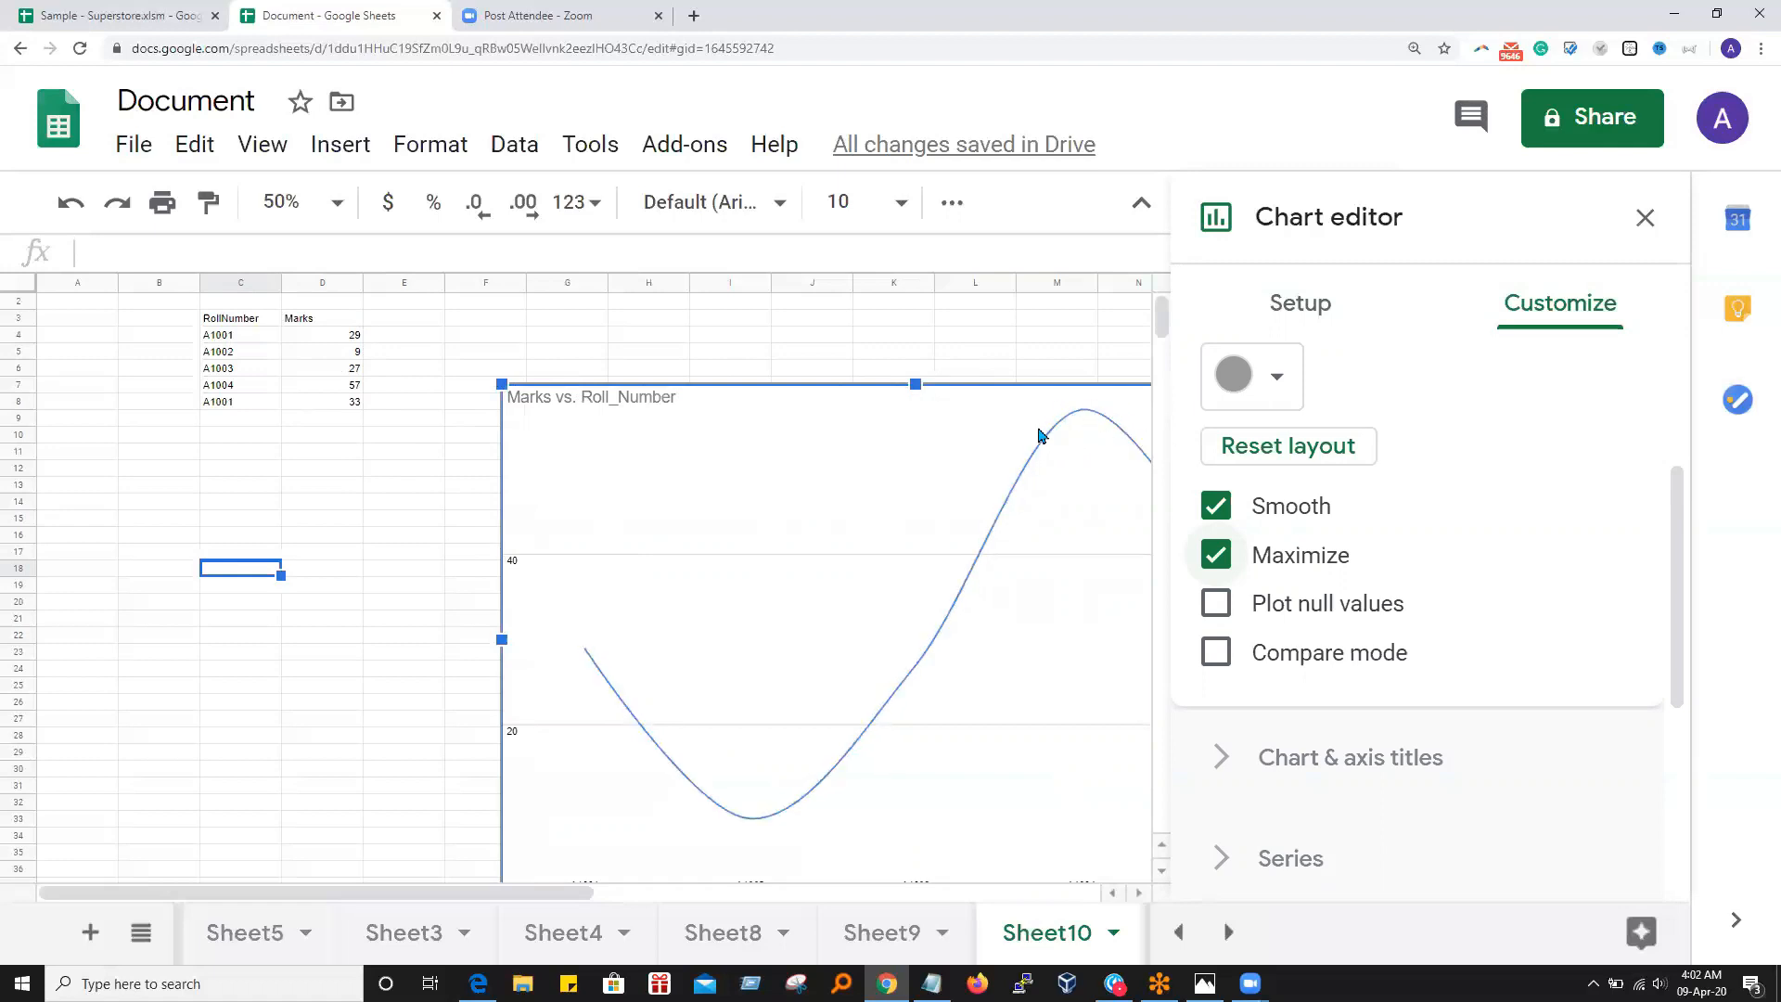
left_click(999, 320)
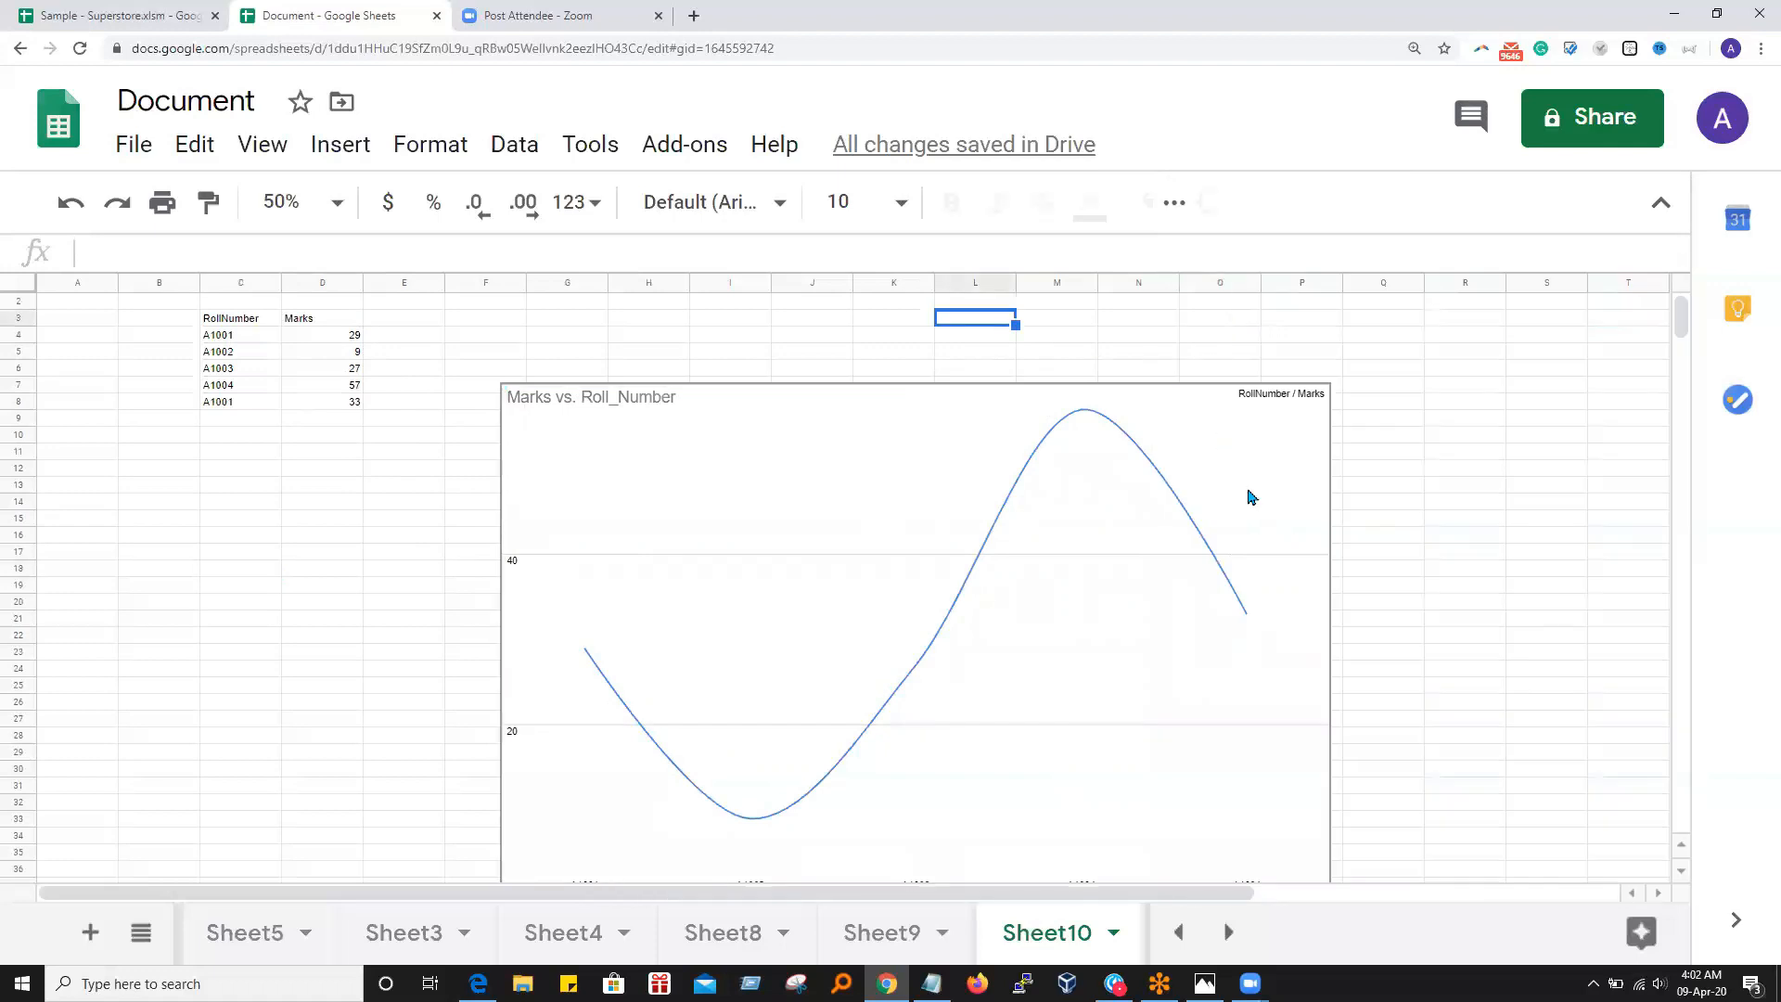
Reopen the chart for editing and set the colour of the Marks series line to red
left_click(1303, 408)
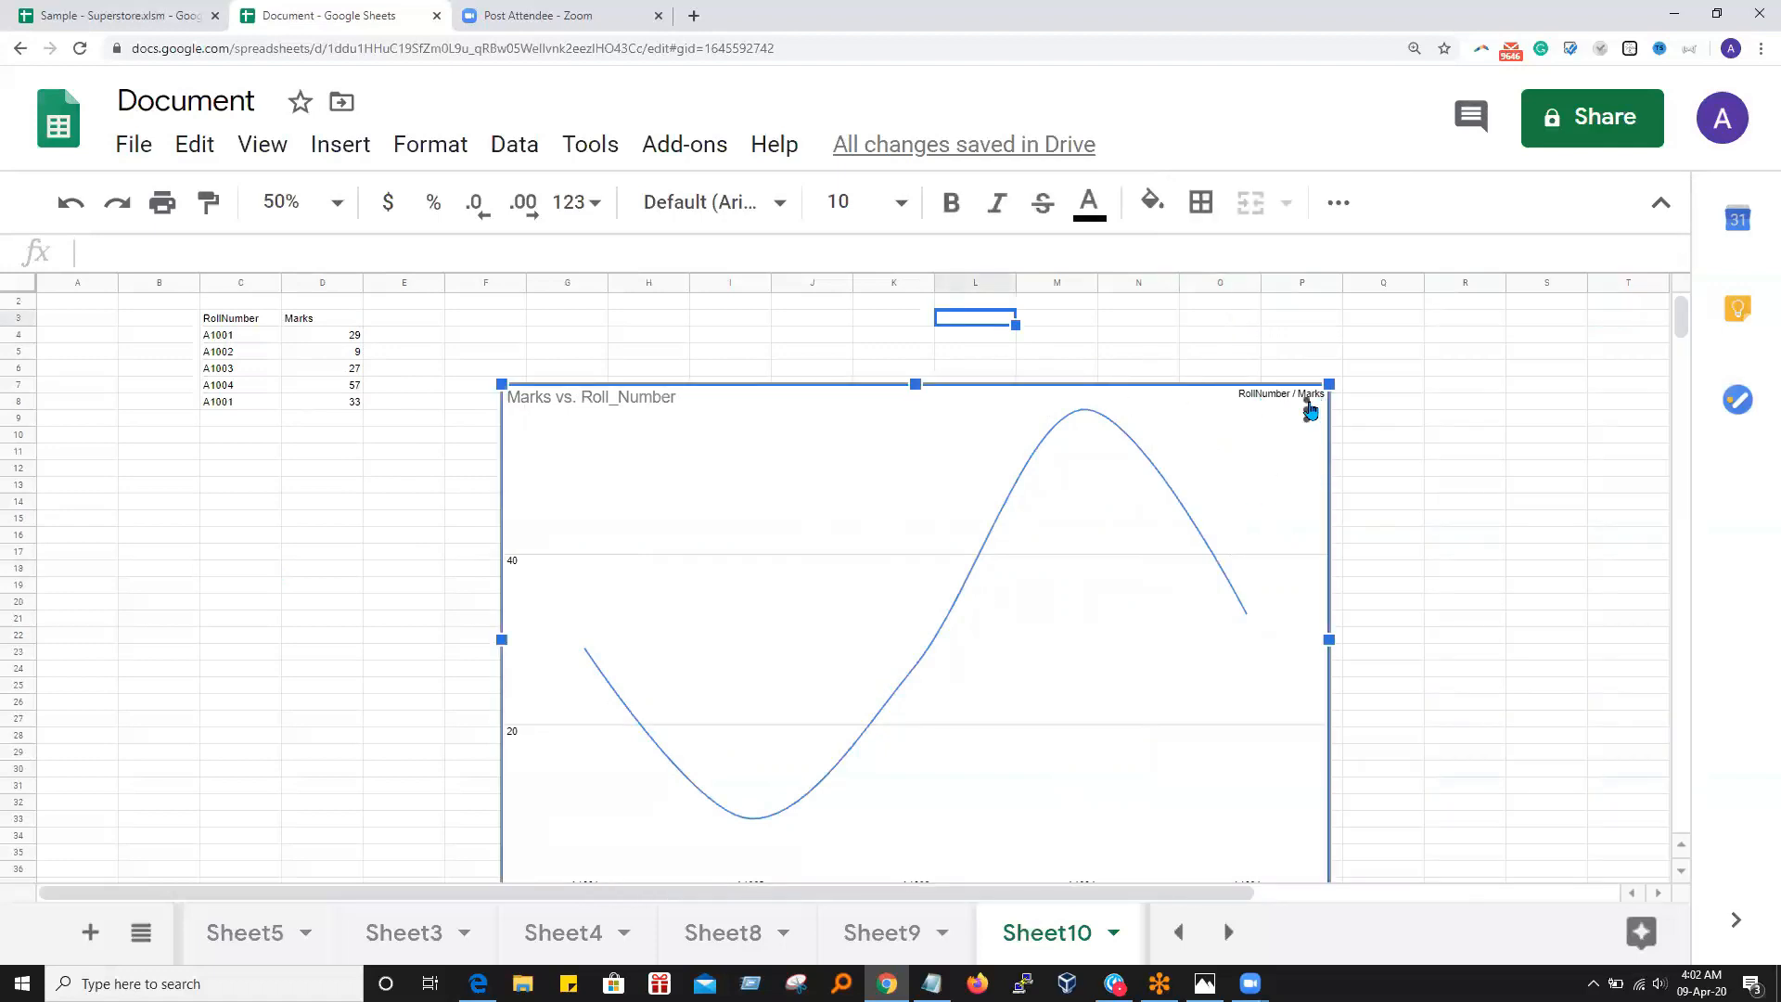
left_click(1306, 409)
left_click(1224, 467)
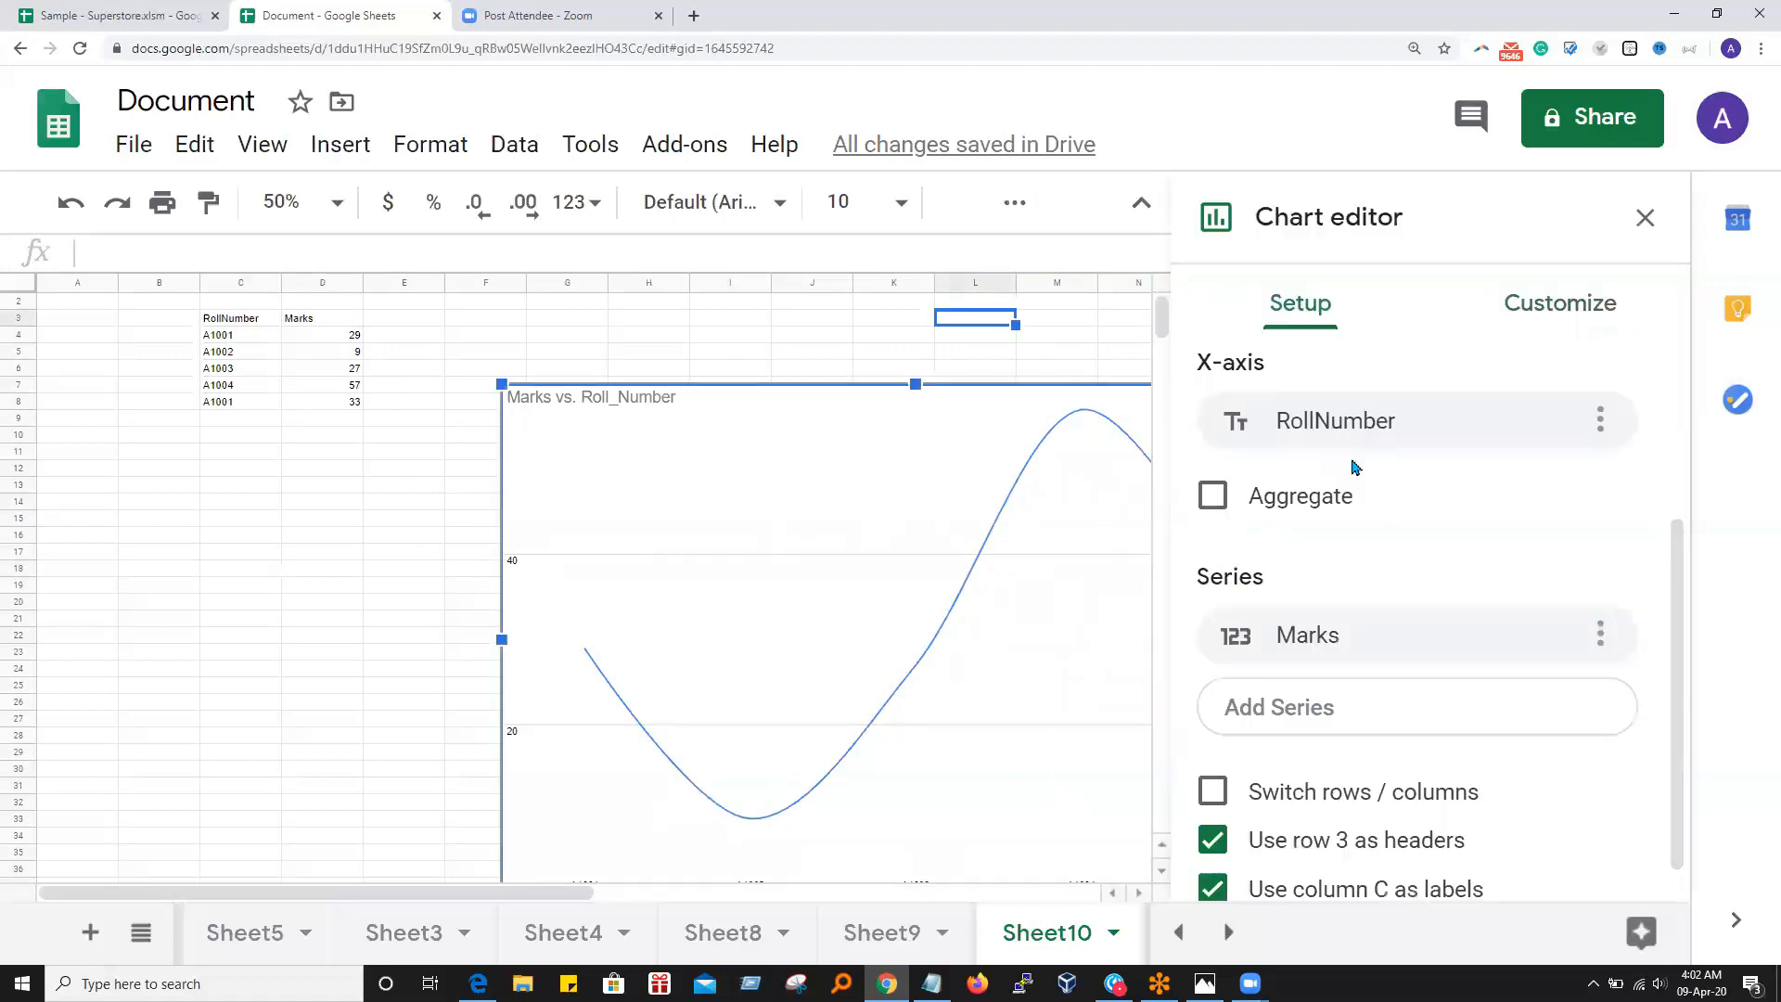
scroll(1424, 583, "down", 1)
left_click(1545, 306)
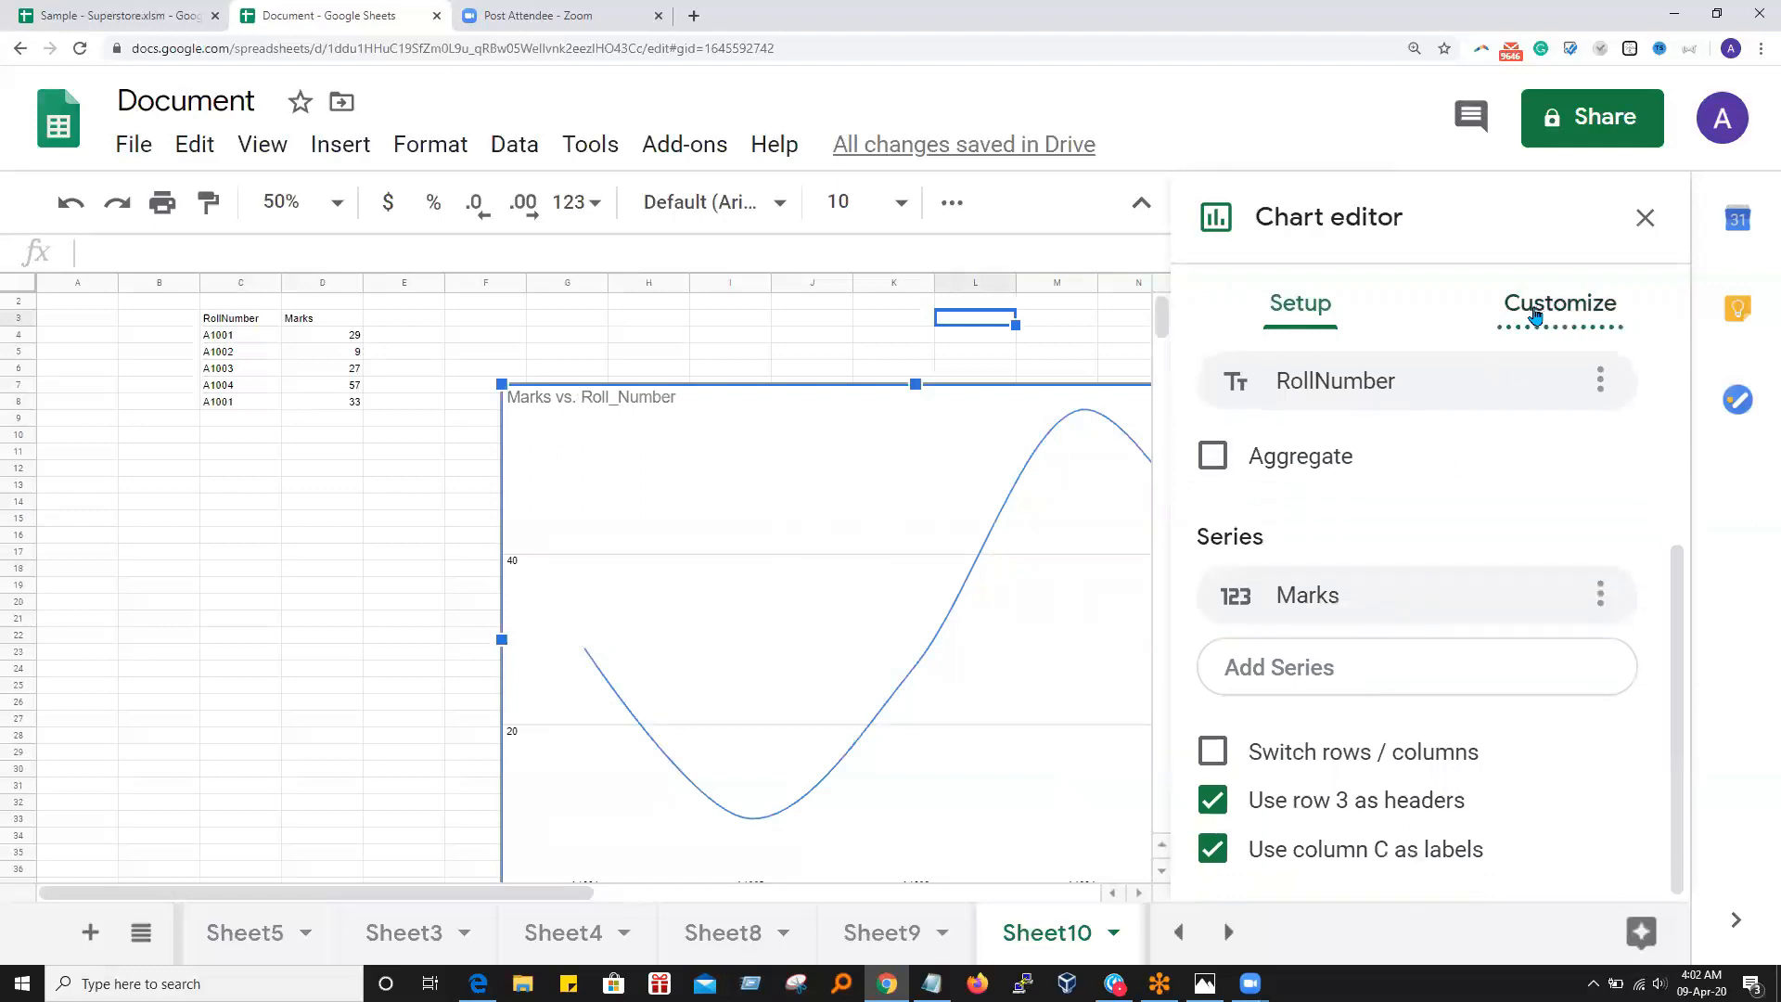
left_click(1298, 461)
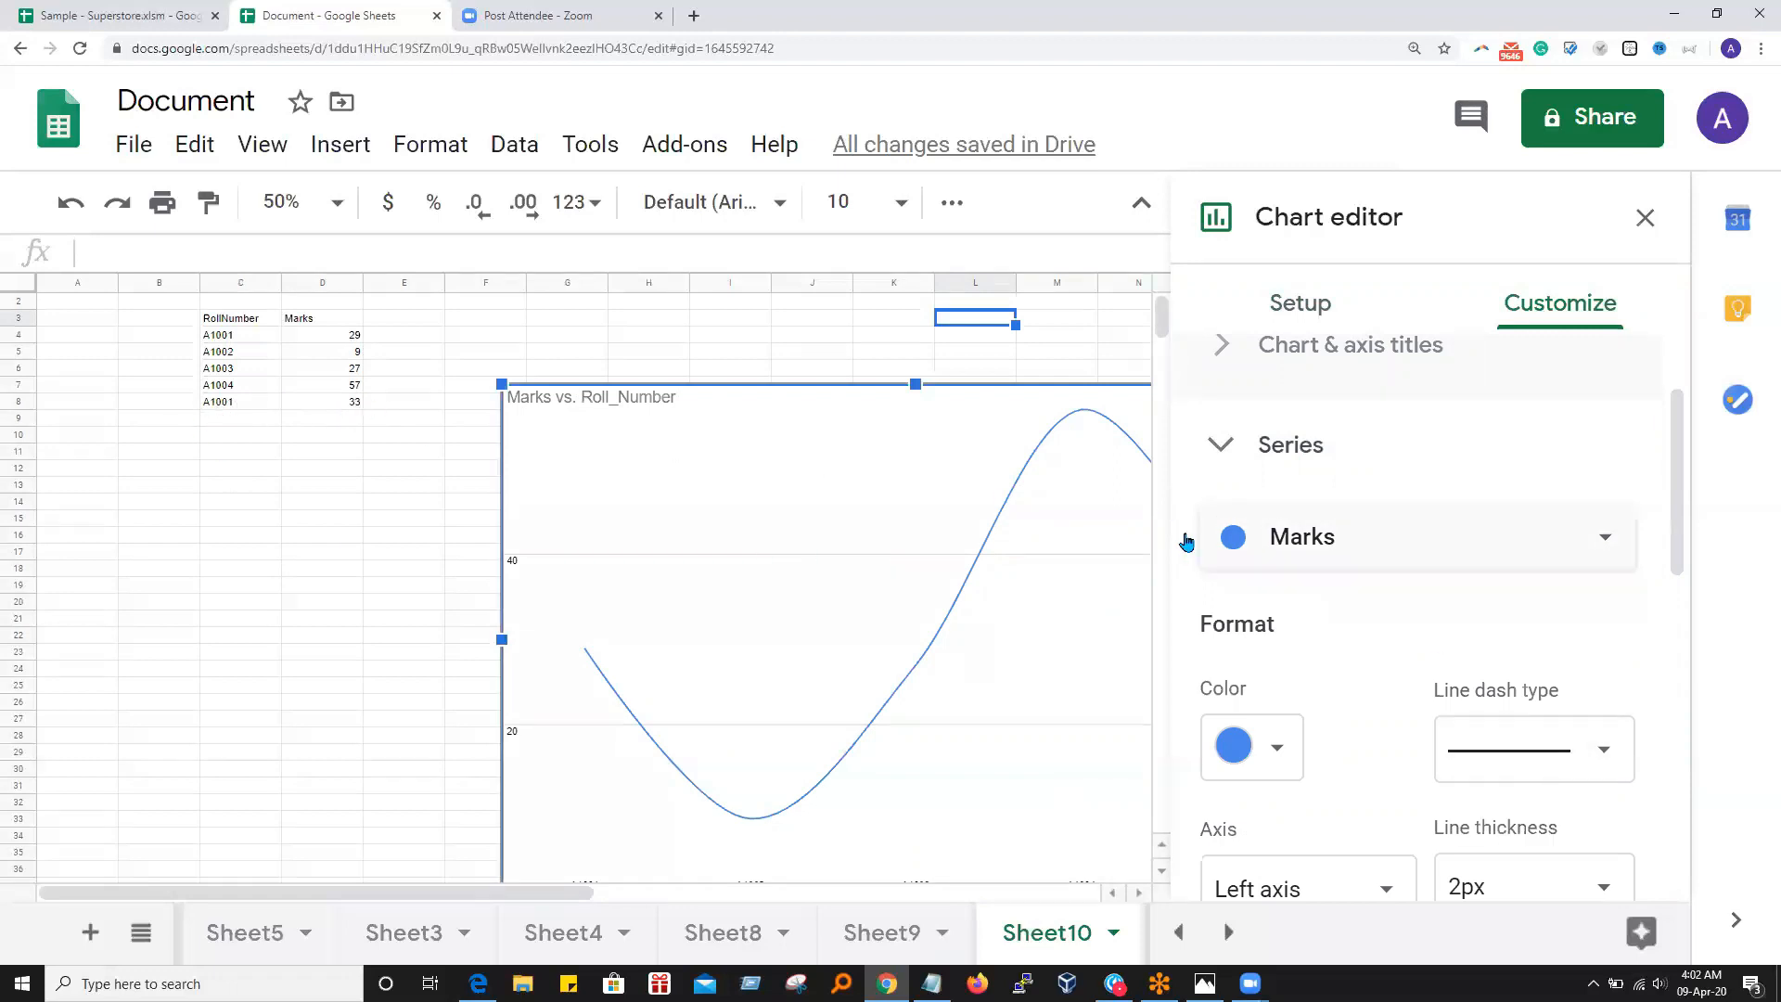
left_click(1608, 541)
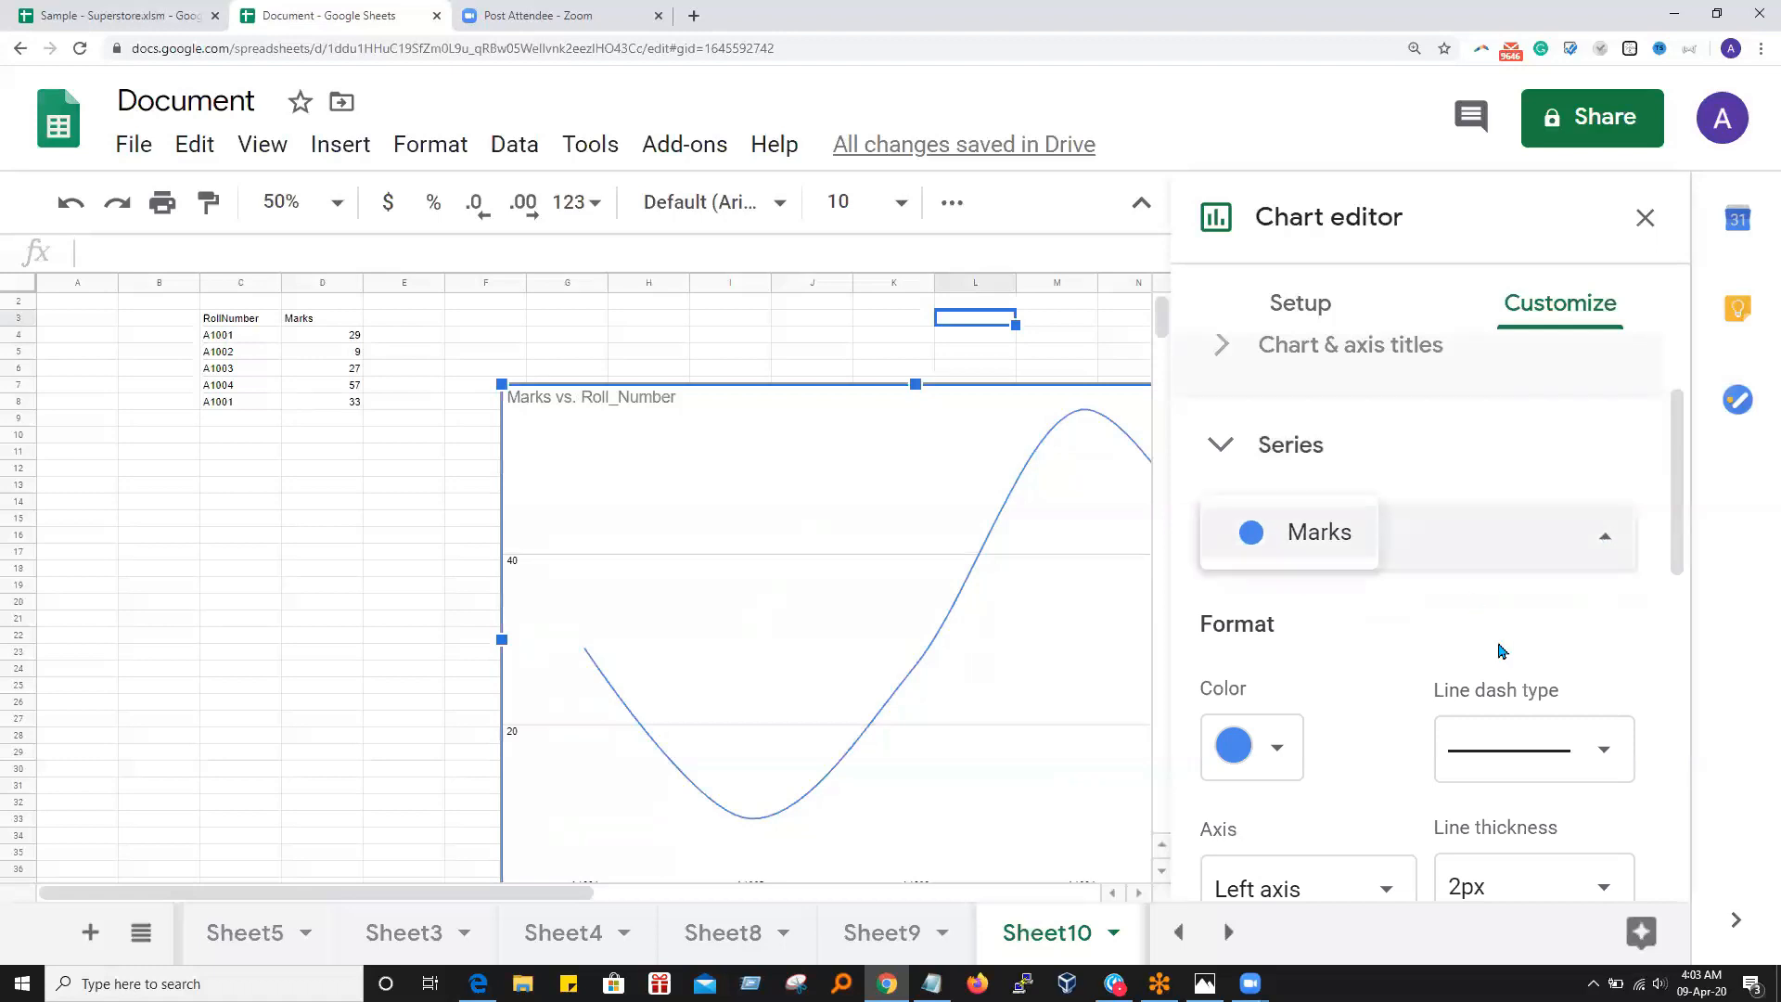
left_click(1590, 640)
scroll(1436, 753, "down", 1)
scroll(1437, 753, "down", 1)
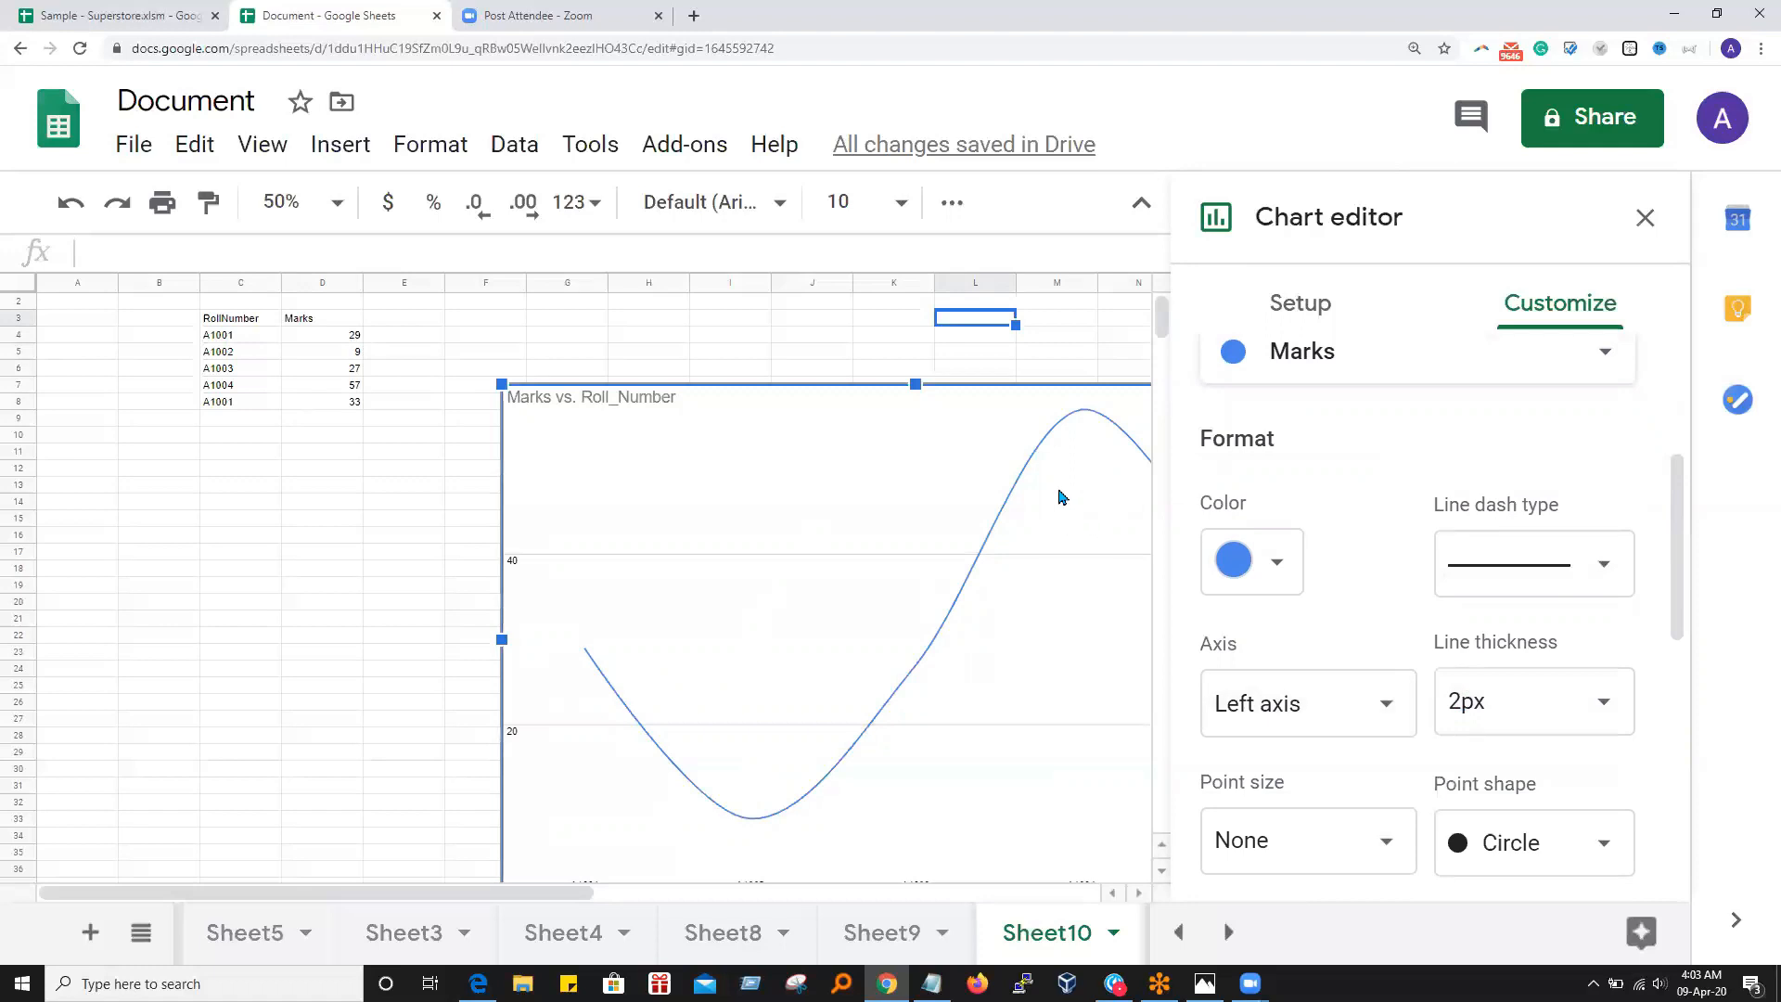
left_click(1280, 561)
left_click(1280, 725)
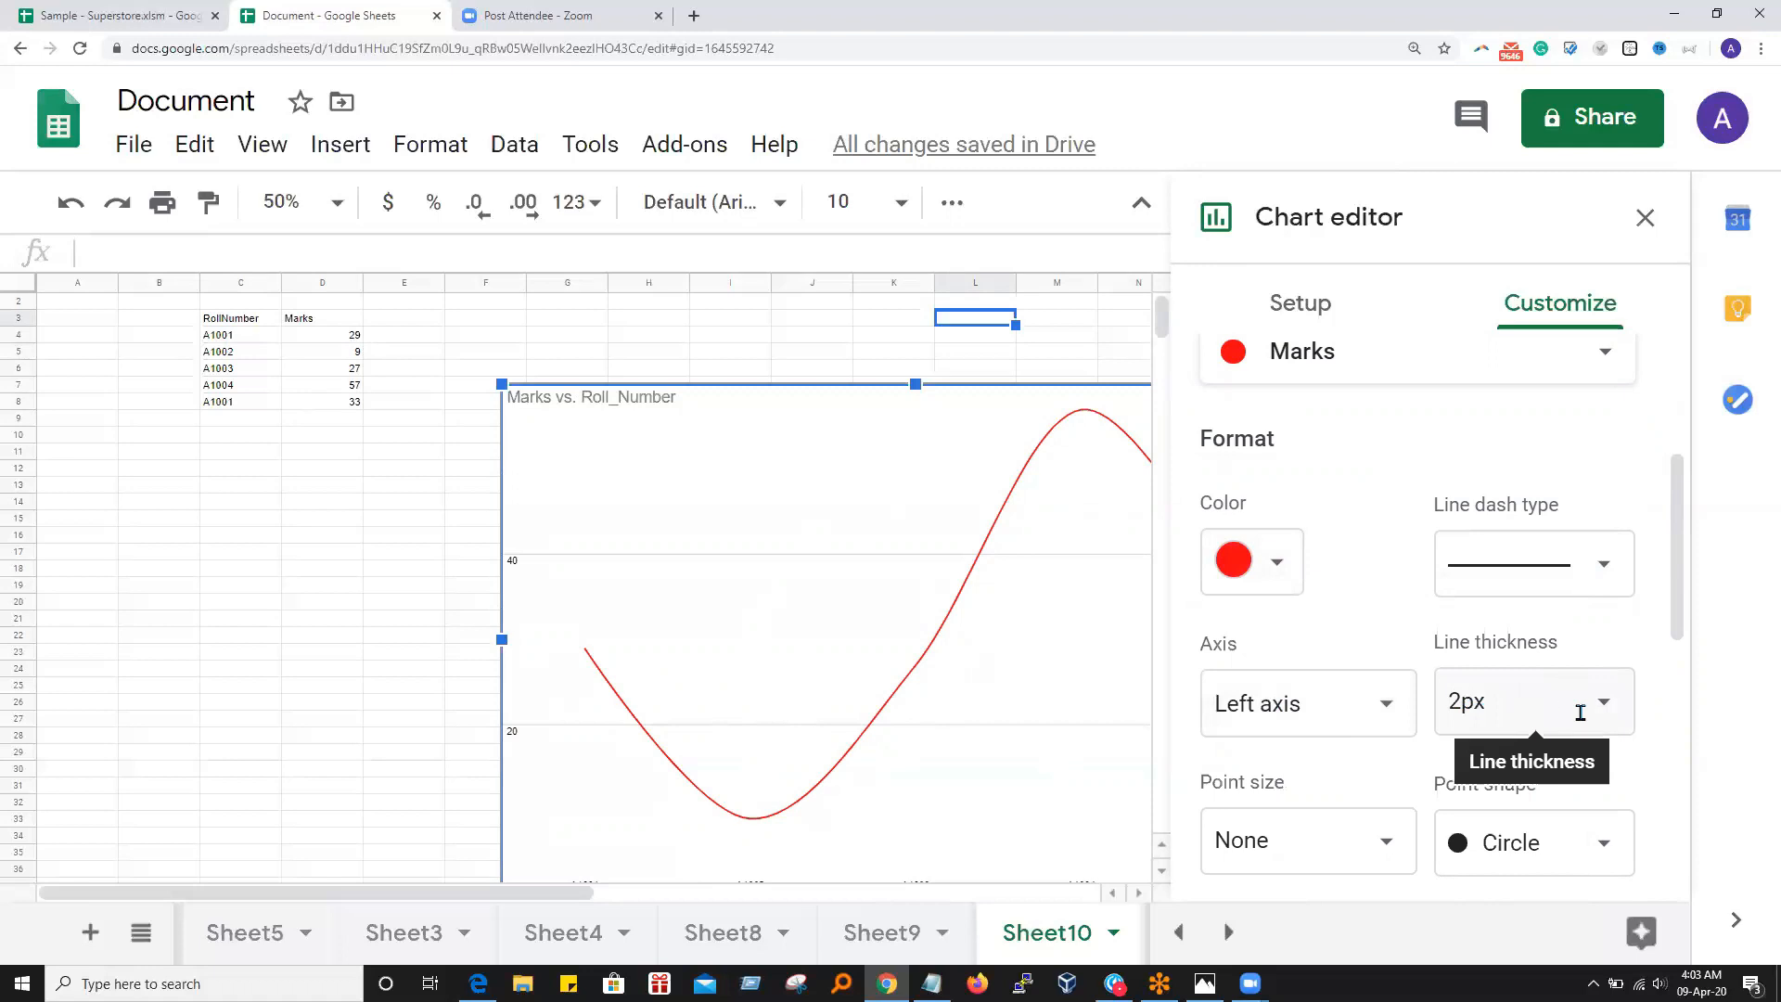
Set the Marks series line thickness to 4px, trying Triangle and choosing Square as its point shape
left_click(1613, 703)
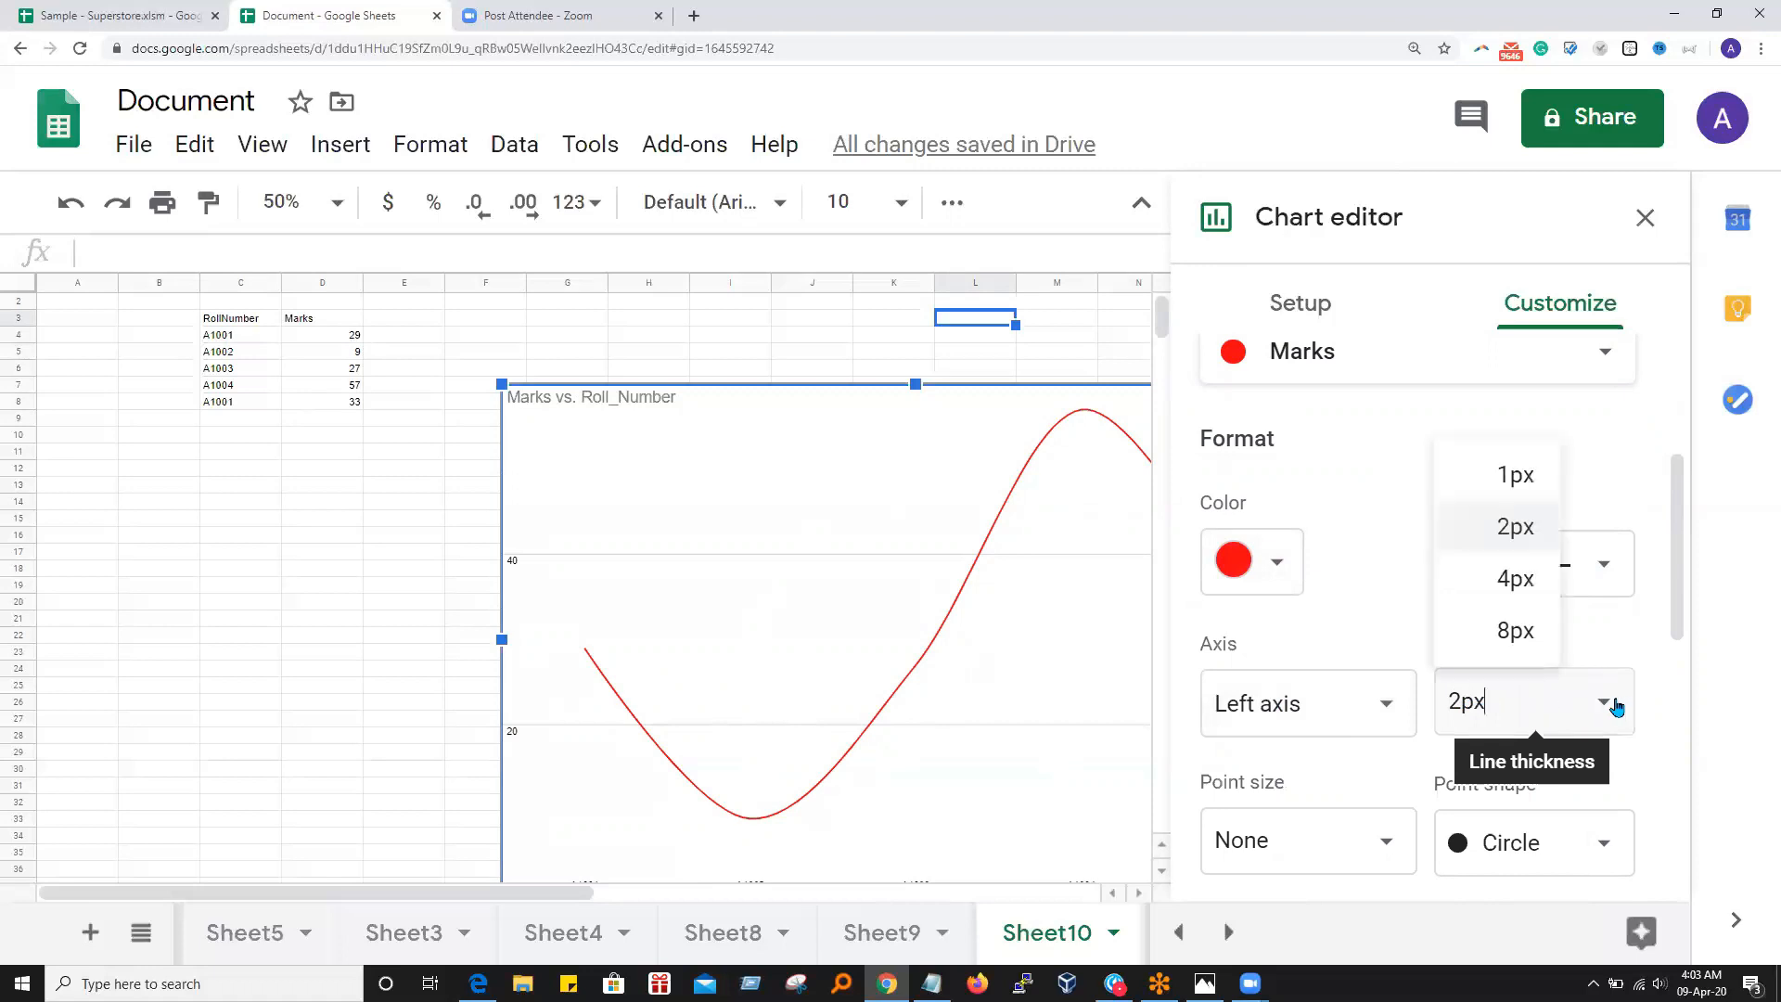
left_click(1517, 581)
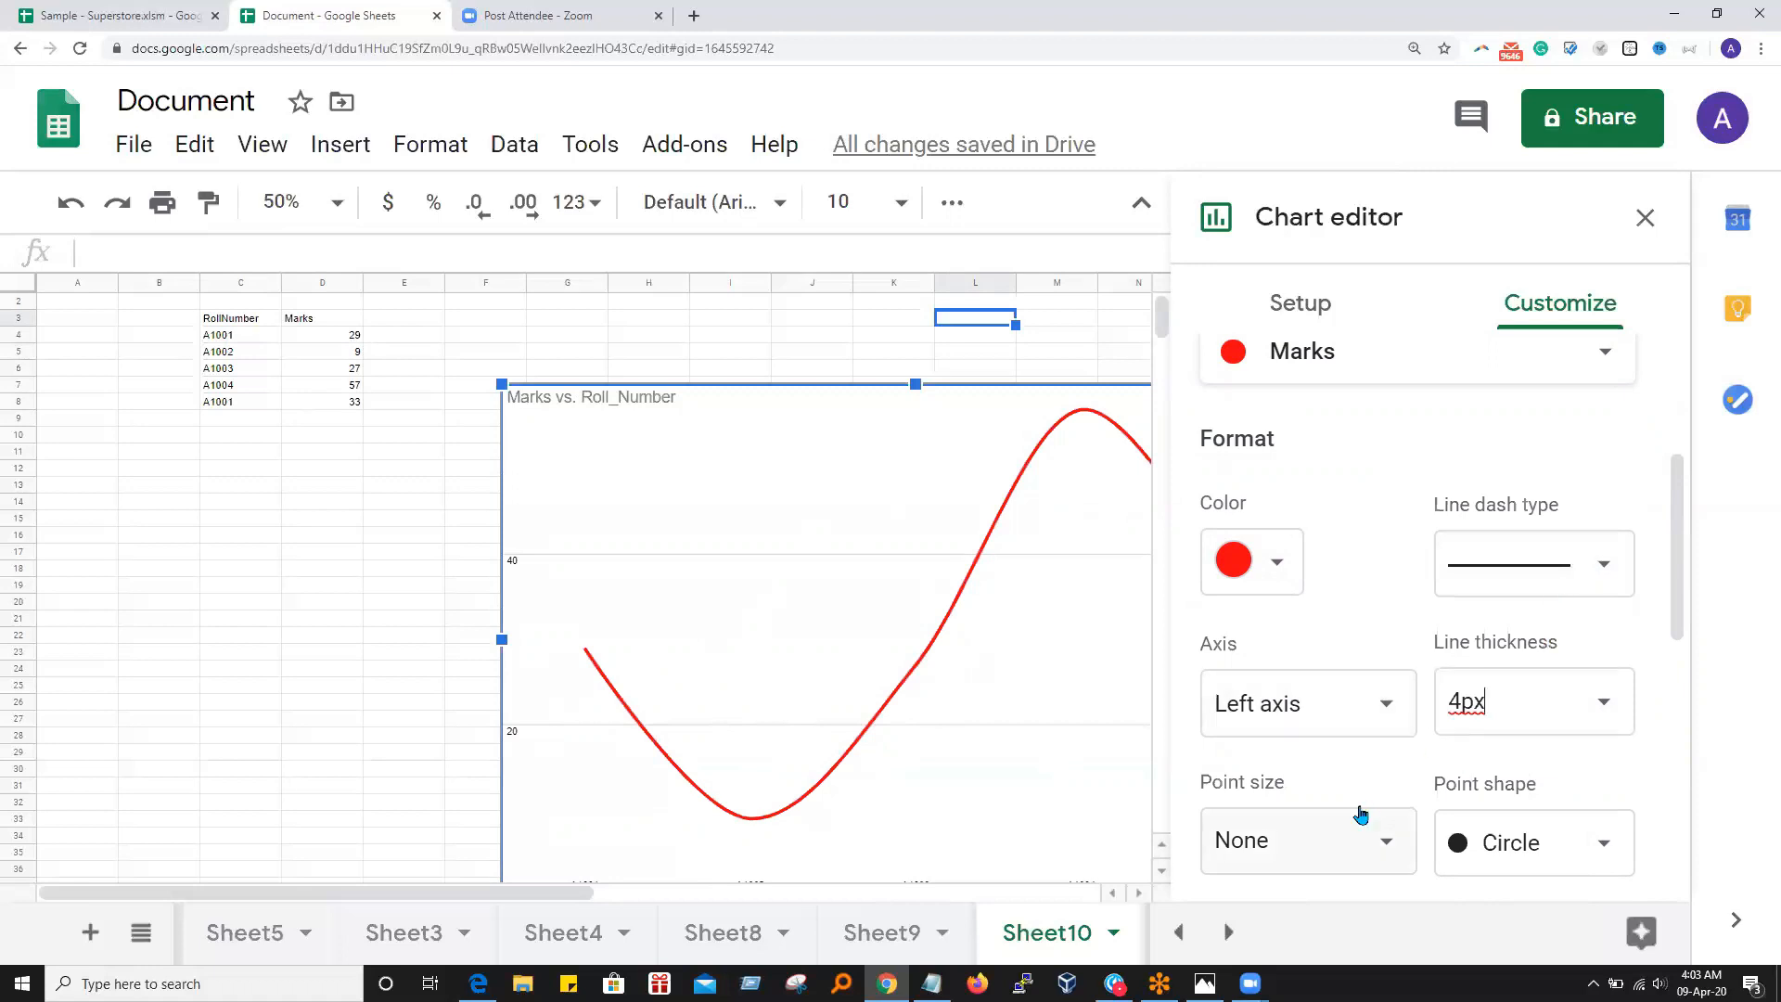
left_click(1603, 840)
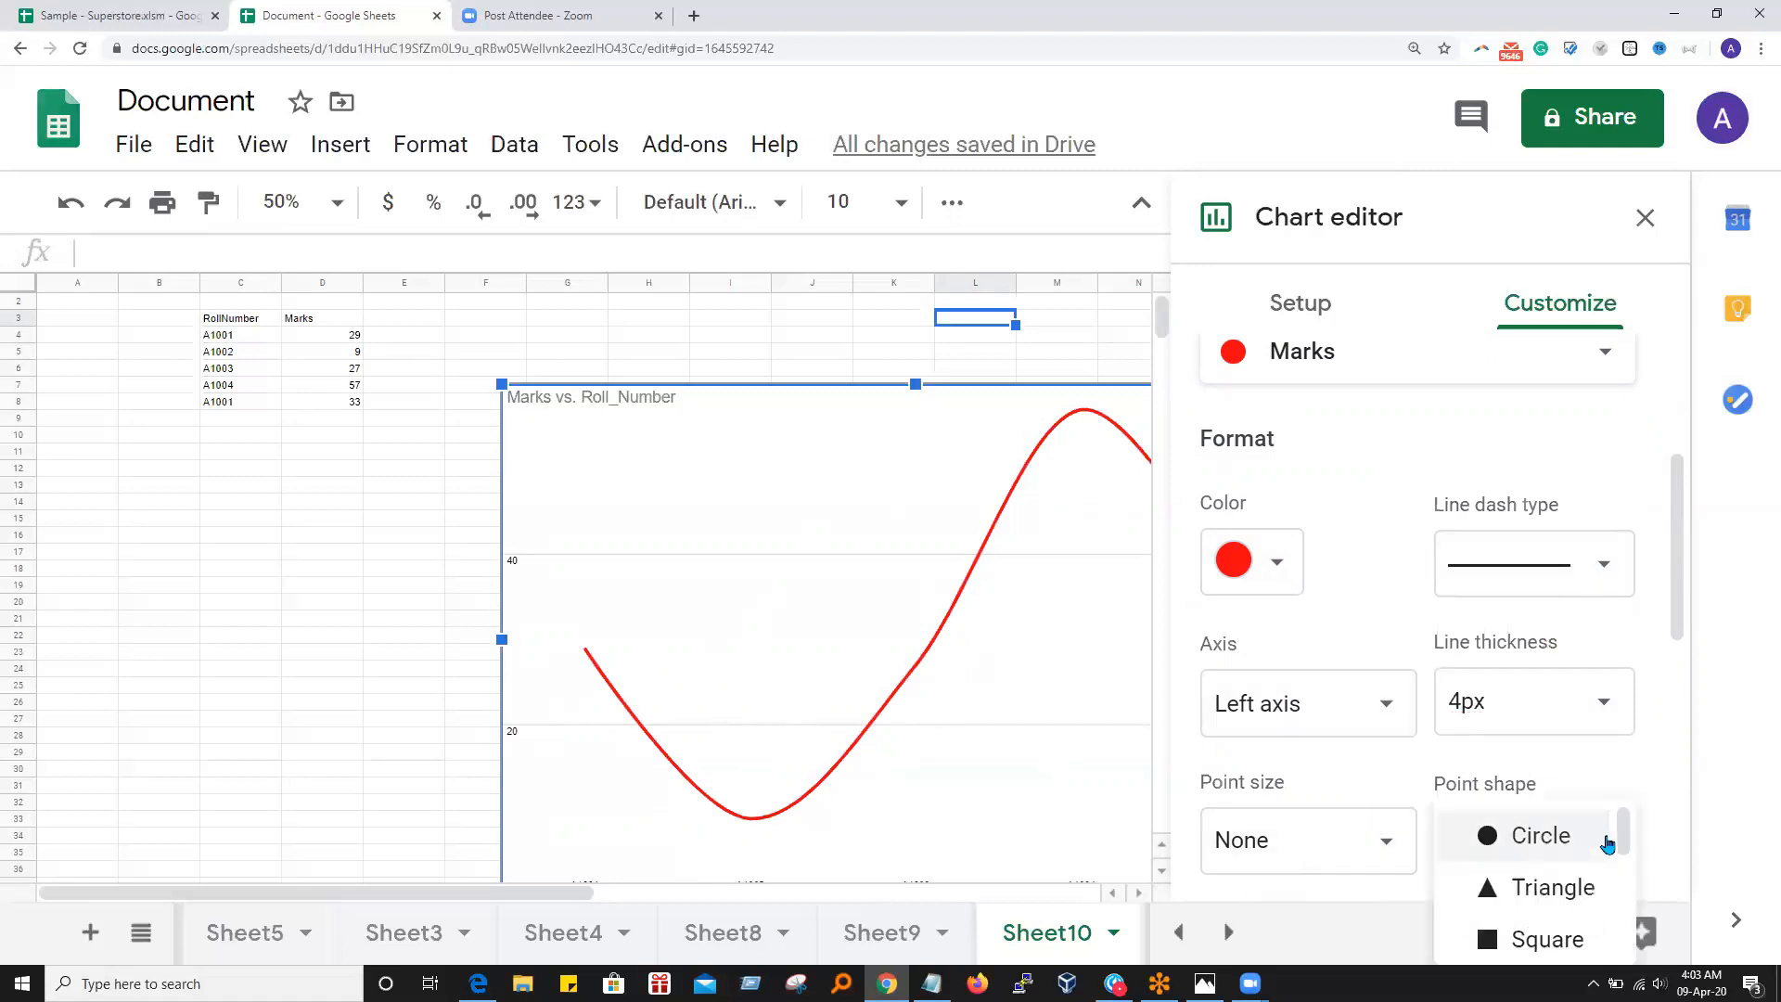
left_click(1542, 886)
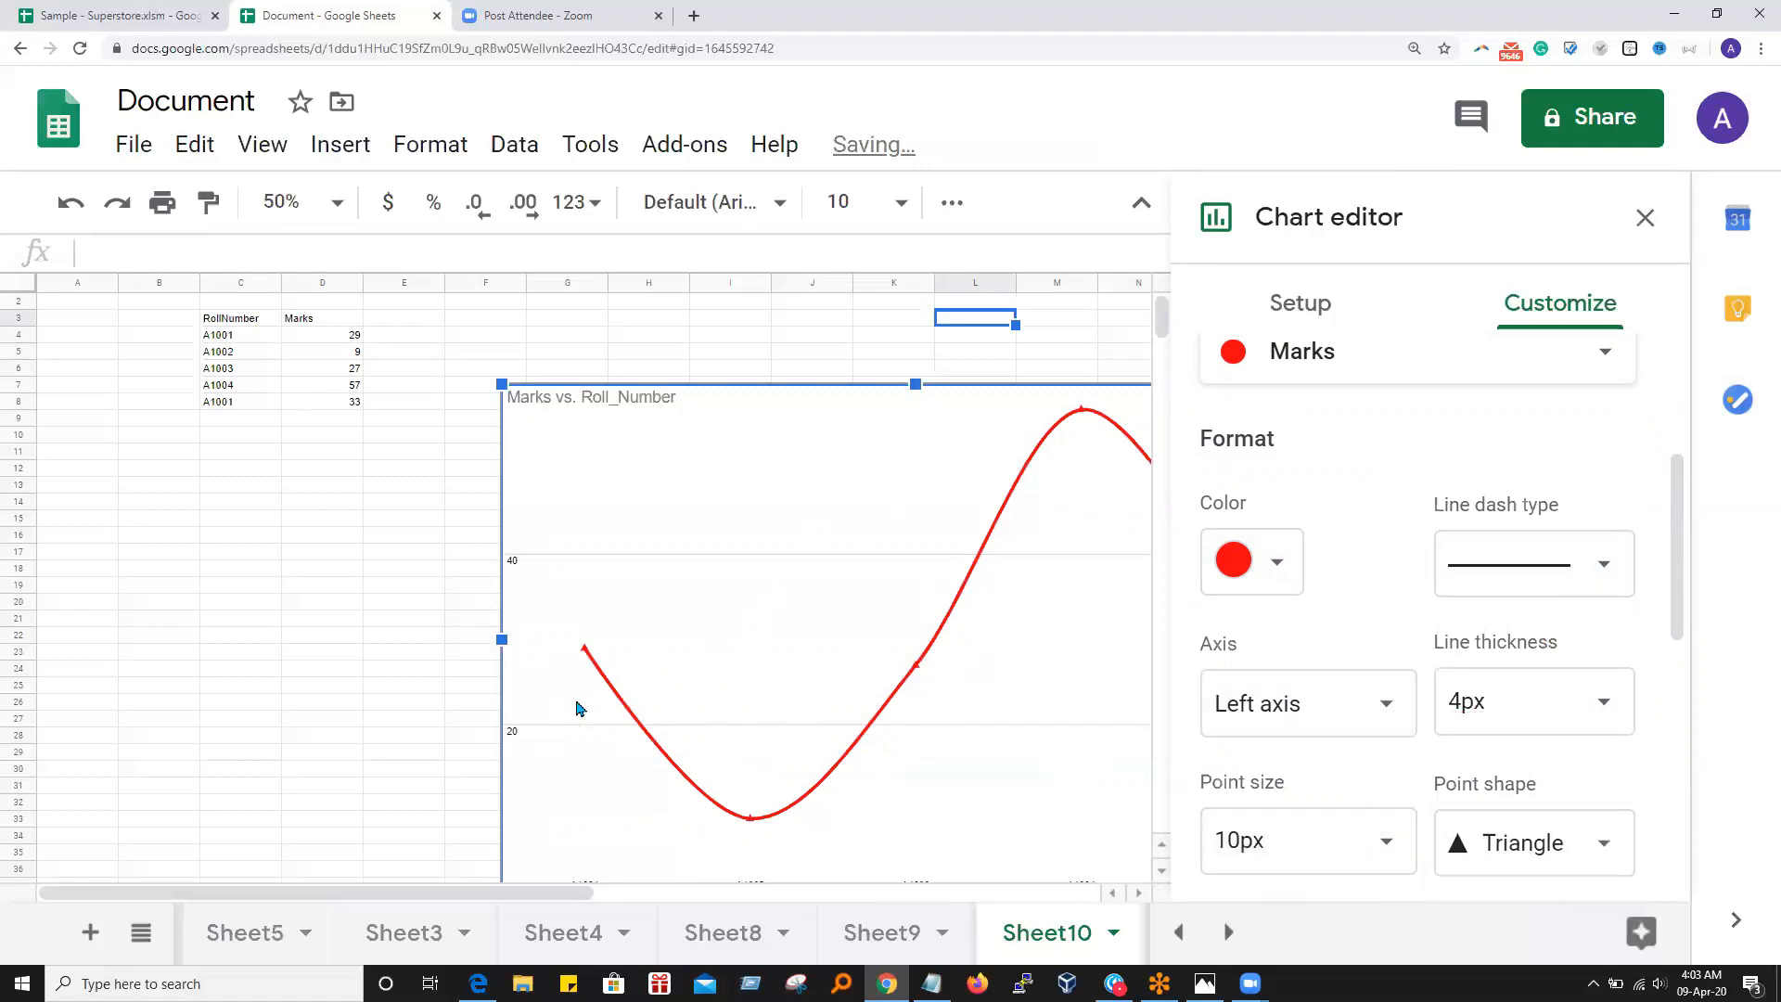
left_click(1600, 839)
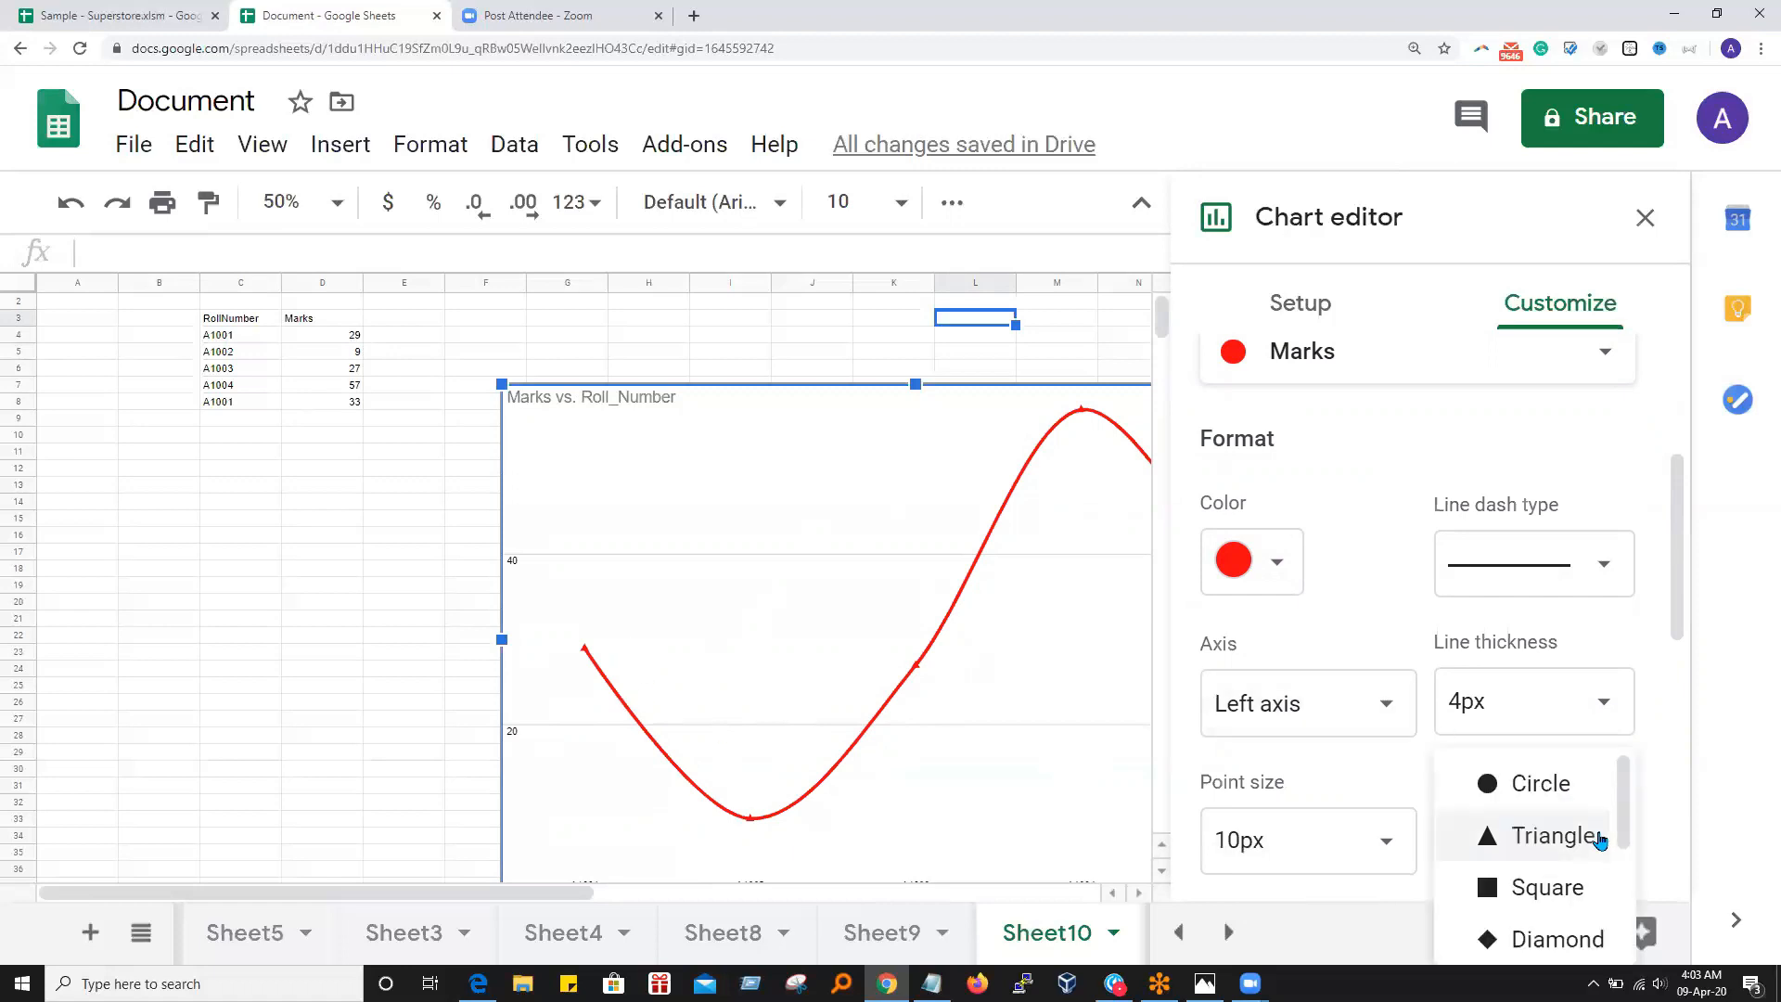
left_click(1548, 893)
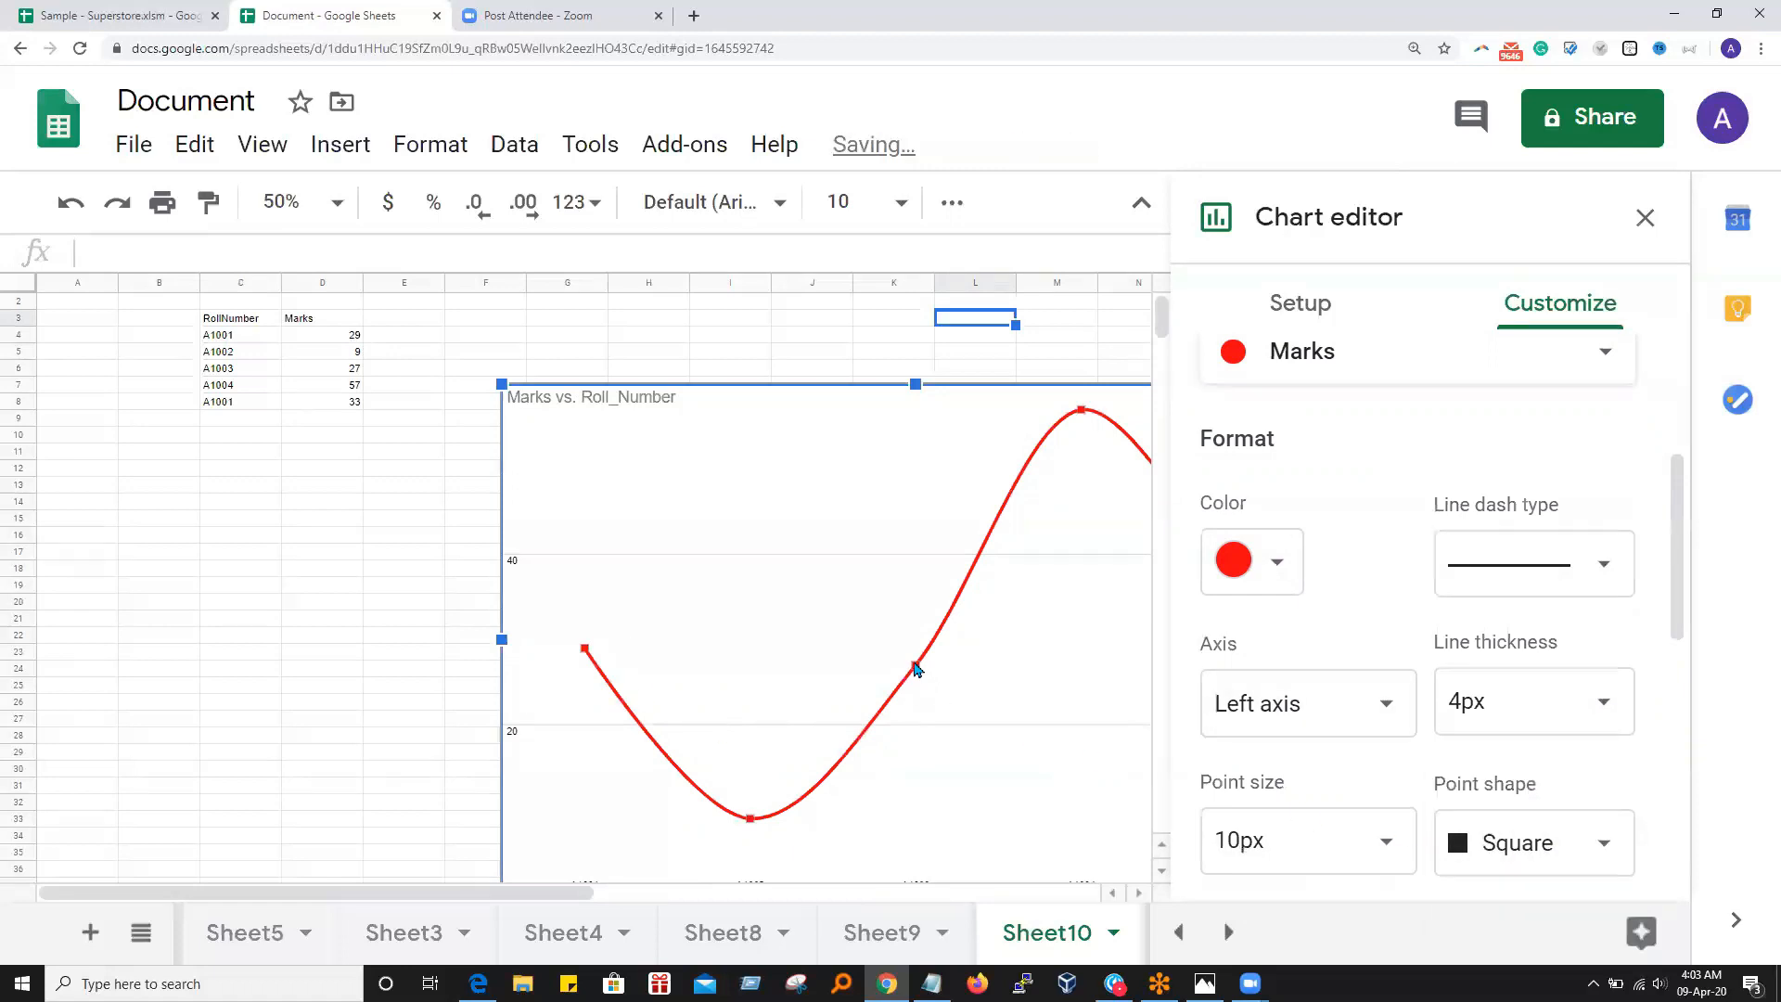
Compare the A1003 row's Marks in the table with the A1003 point marker on the chart
scroll(935, 768, "down", 1)
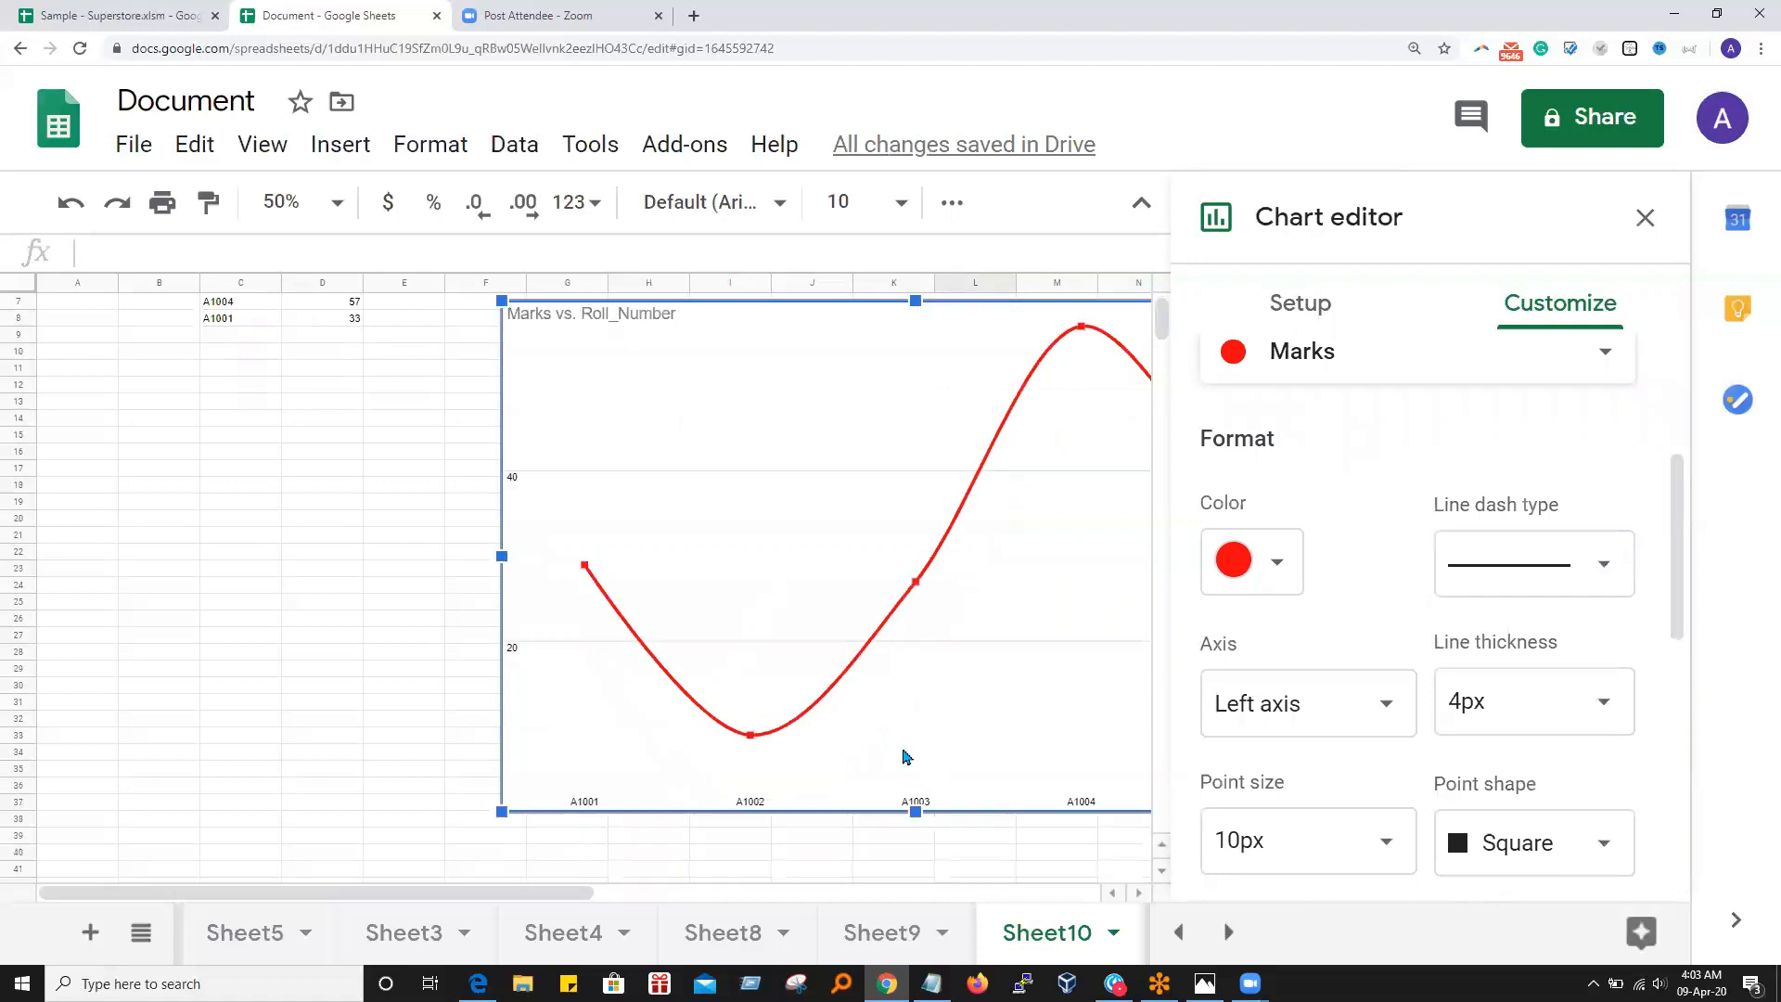
scroll(309, 513, "up", 1)
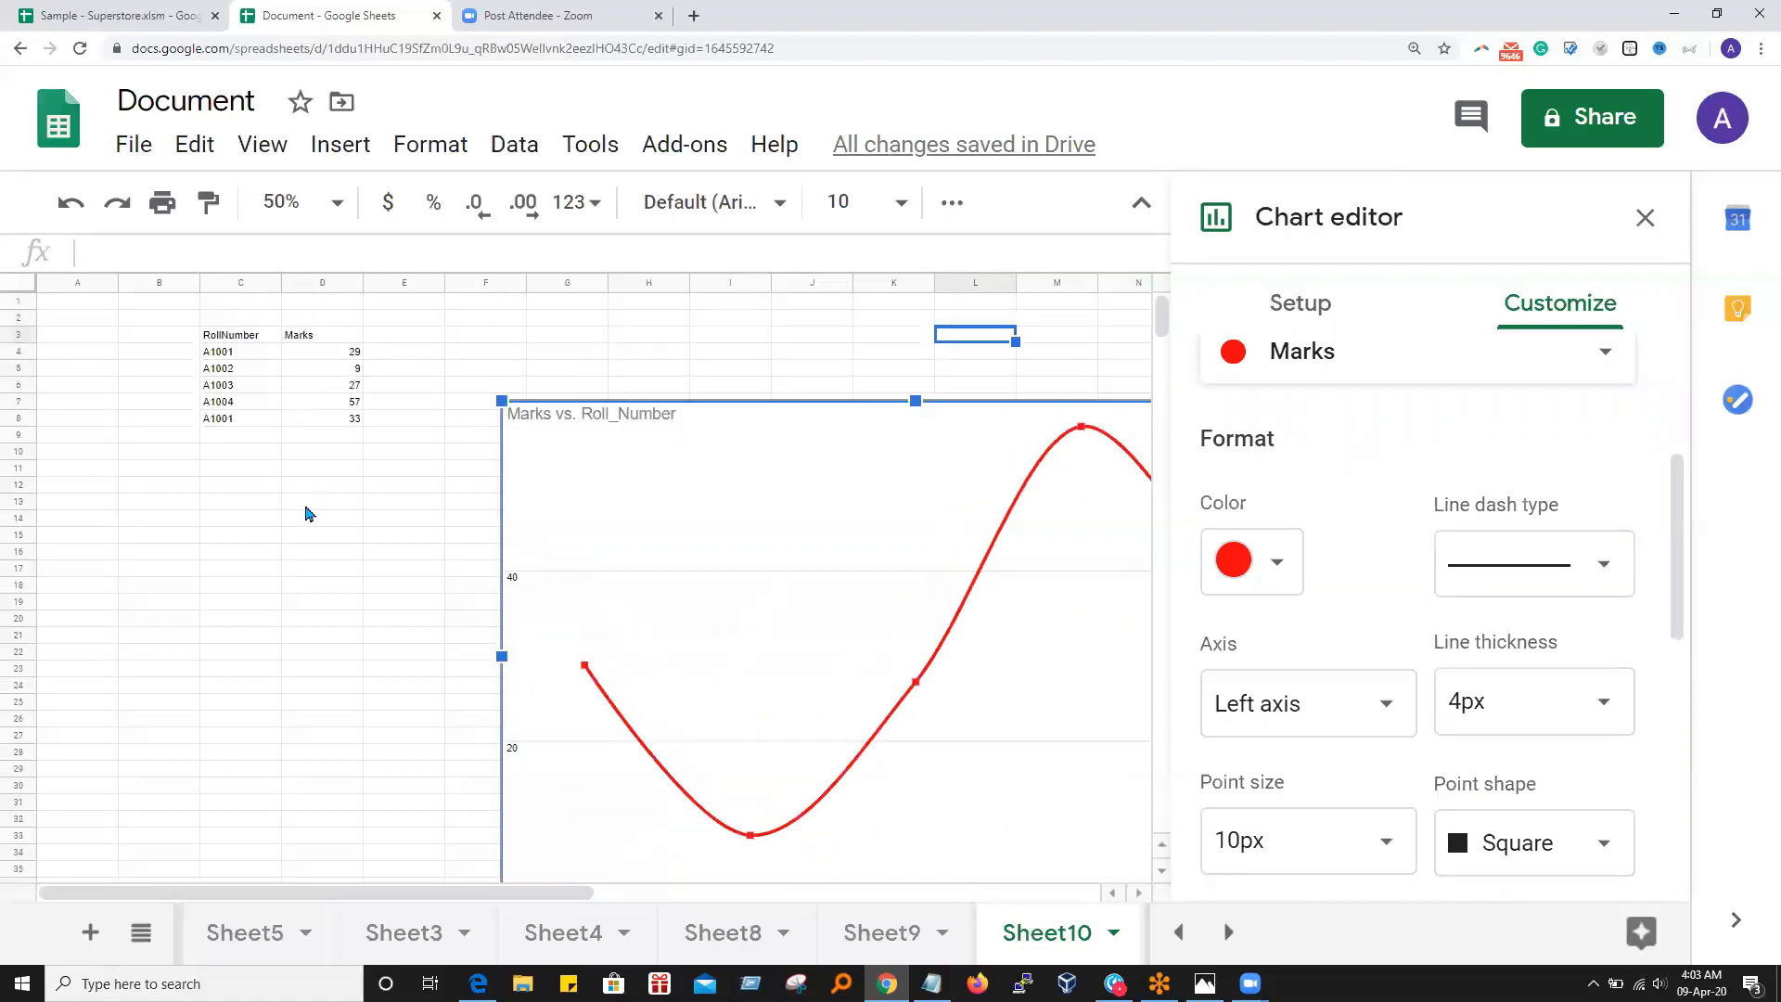
left_click(216, 391)
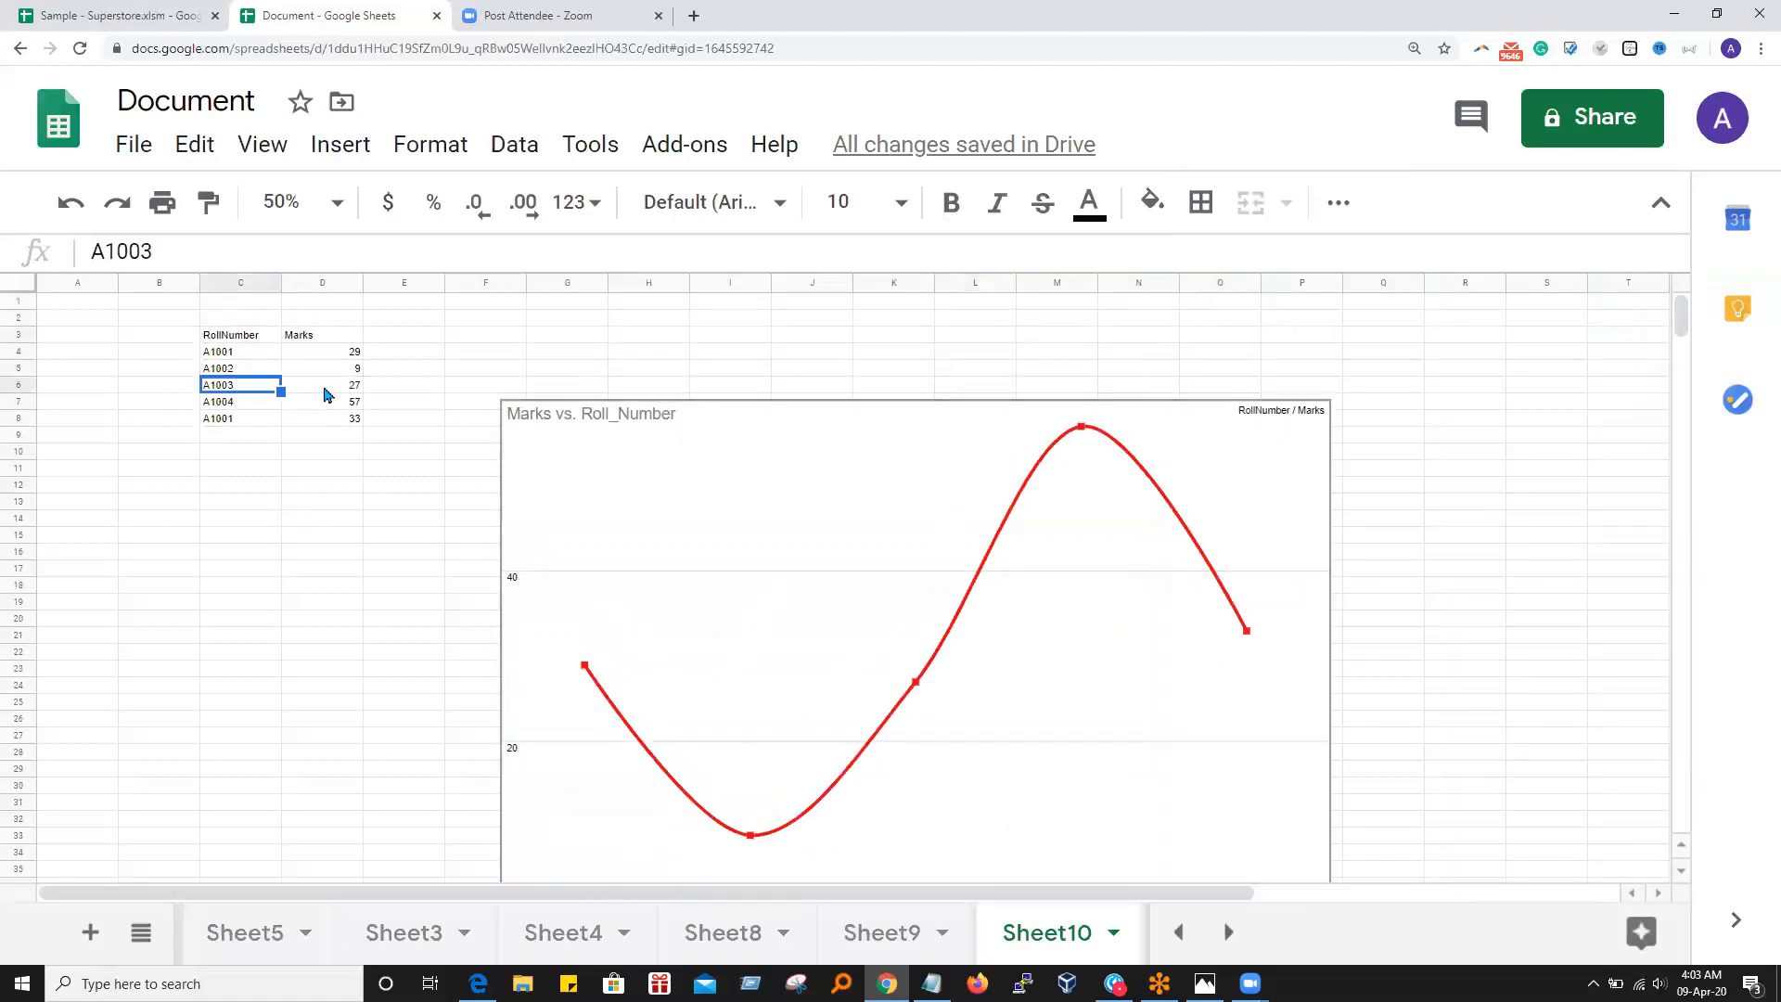
left_click(360, 390)
scroll(1090, 769, "down", 4)
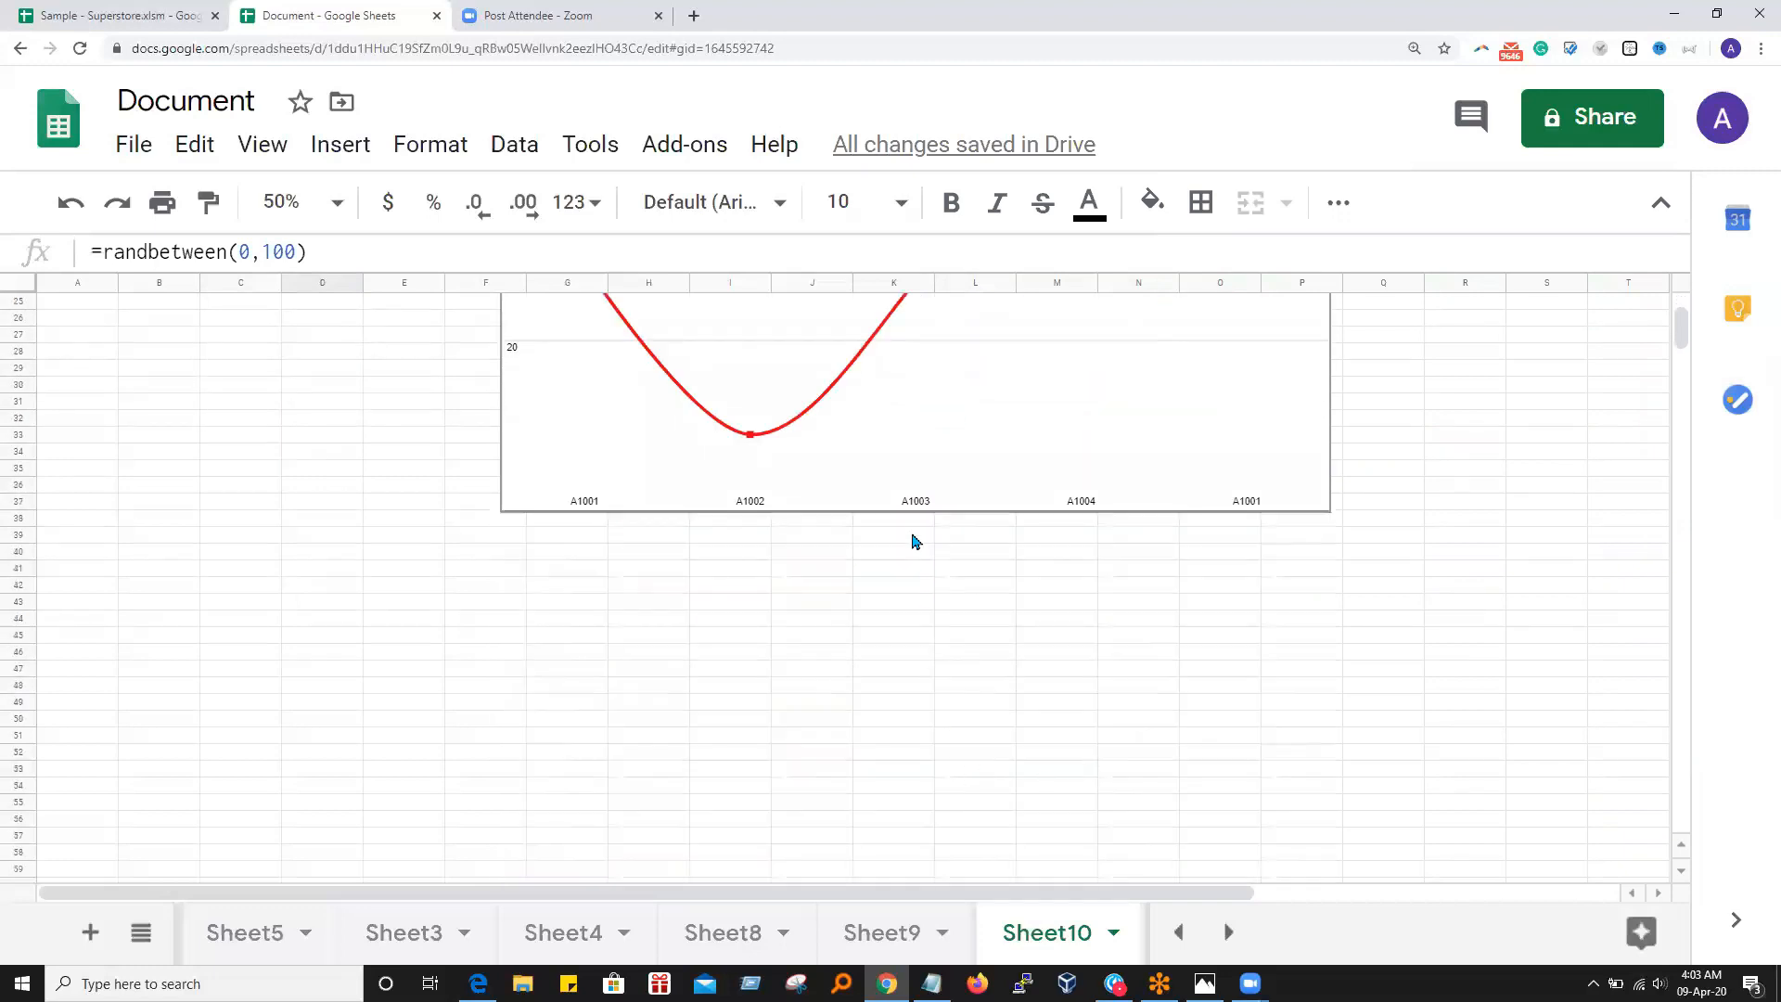
scroll(941, 566, "up", 3)
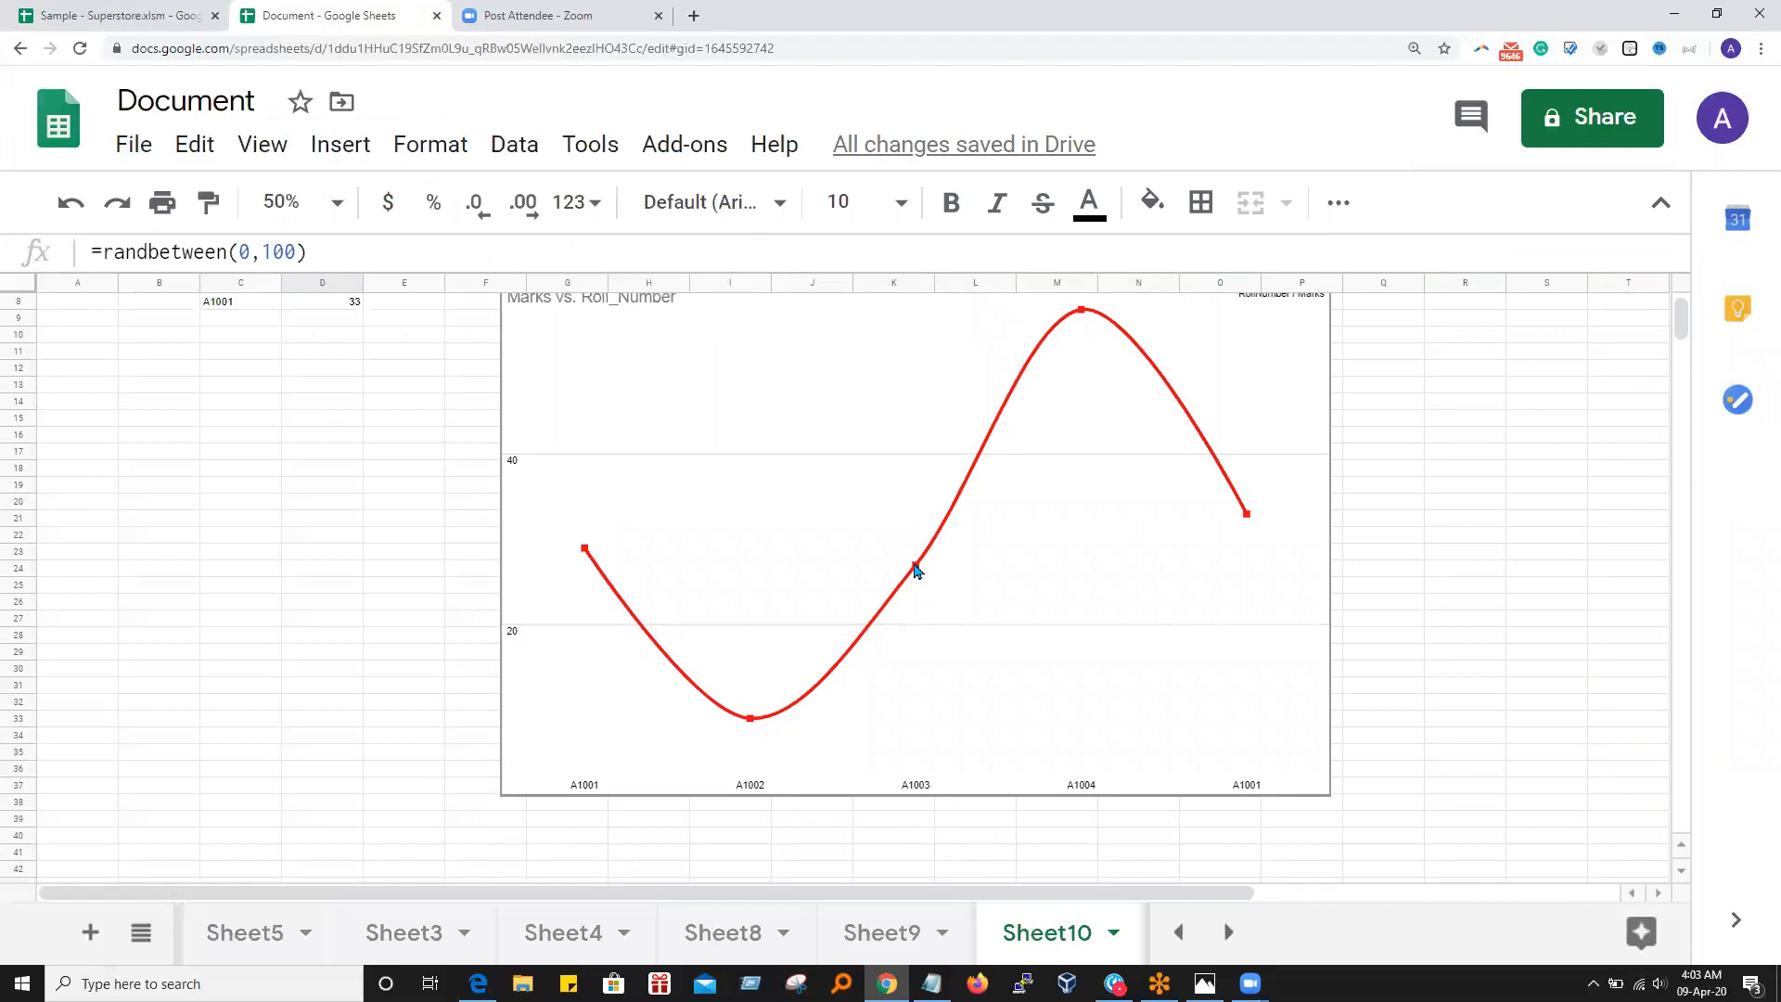
scroll(456, 609, "up", 2)
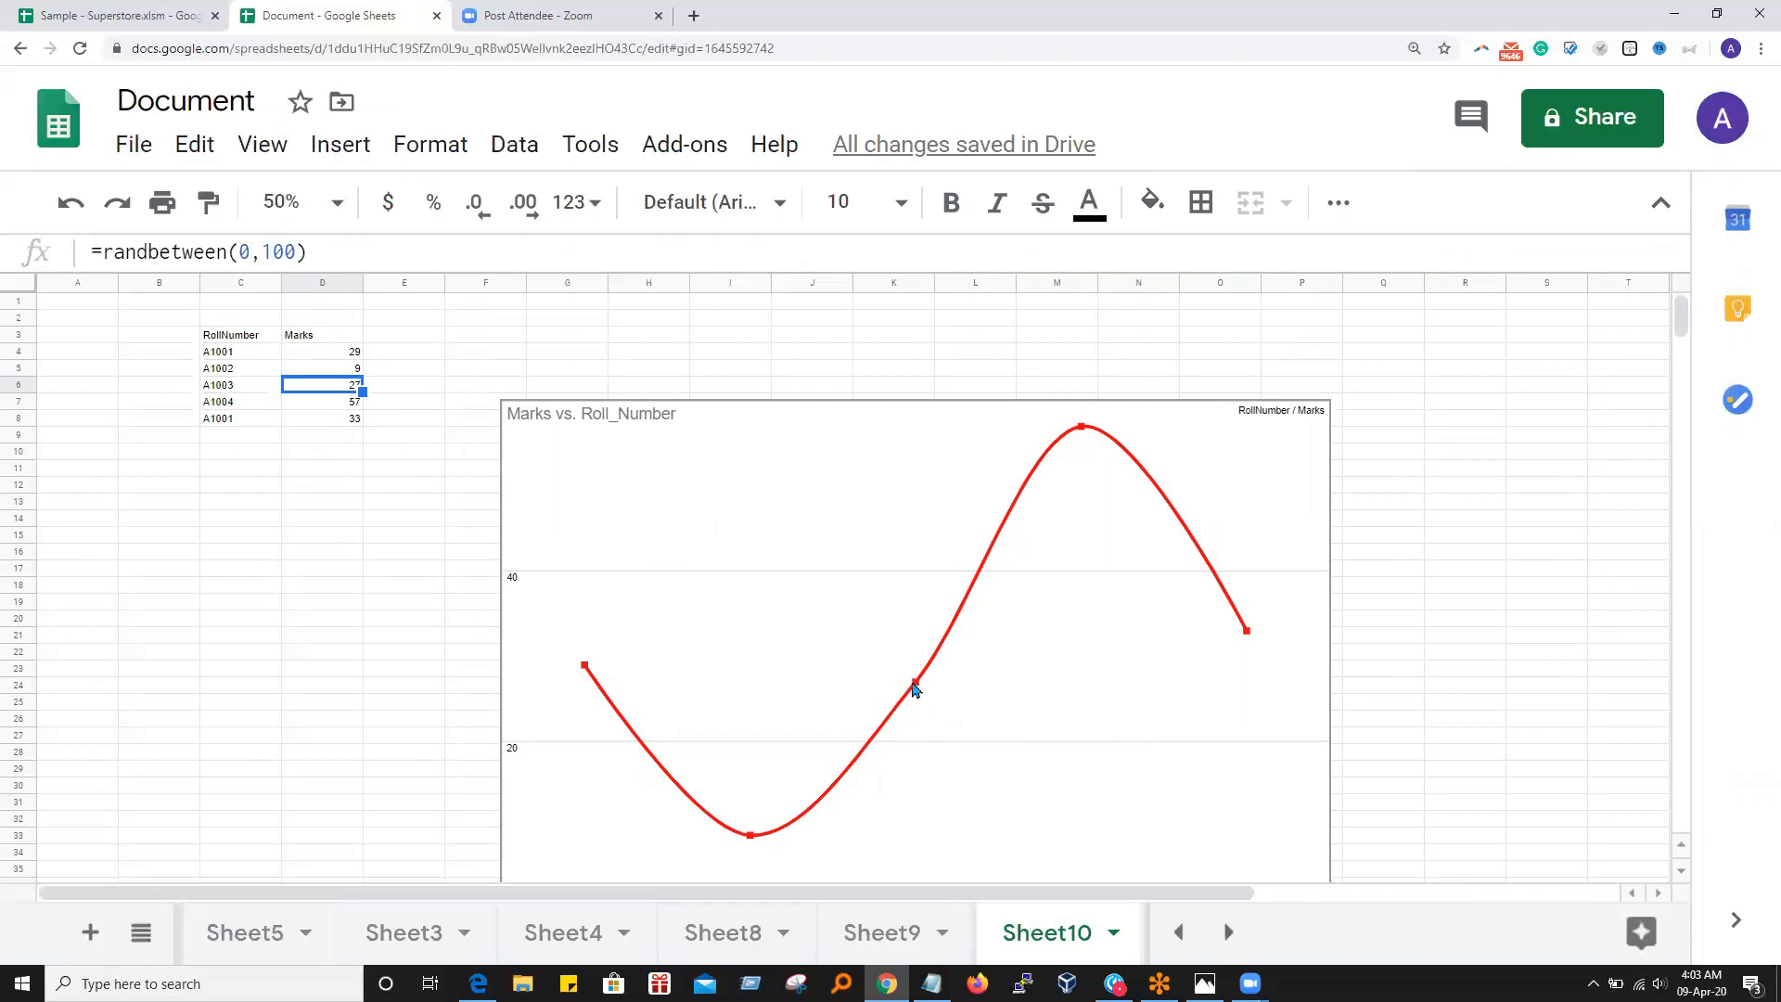
Reopen the chart for editing and examine the Legend position, font, format and text colour options
left_click(1320, 434)
left_click(1308, 409)
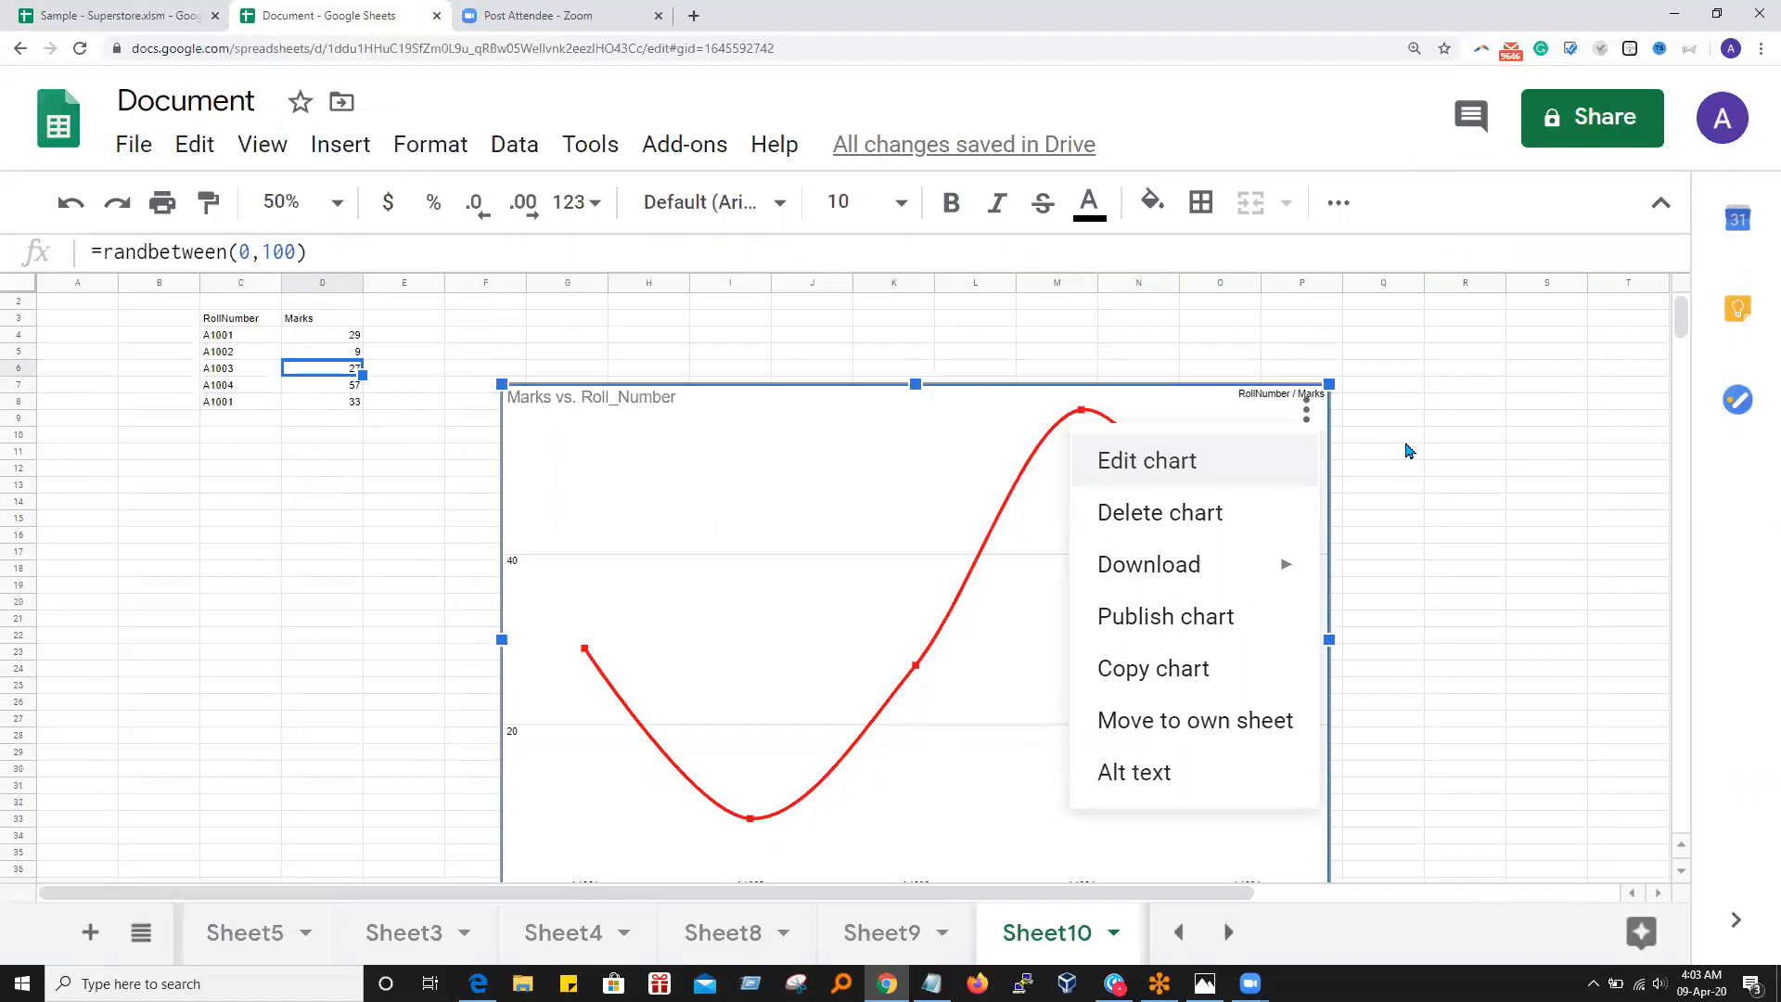
left_click(1197, 449)
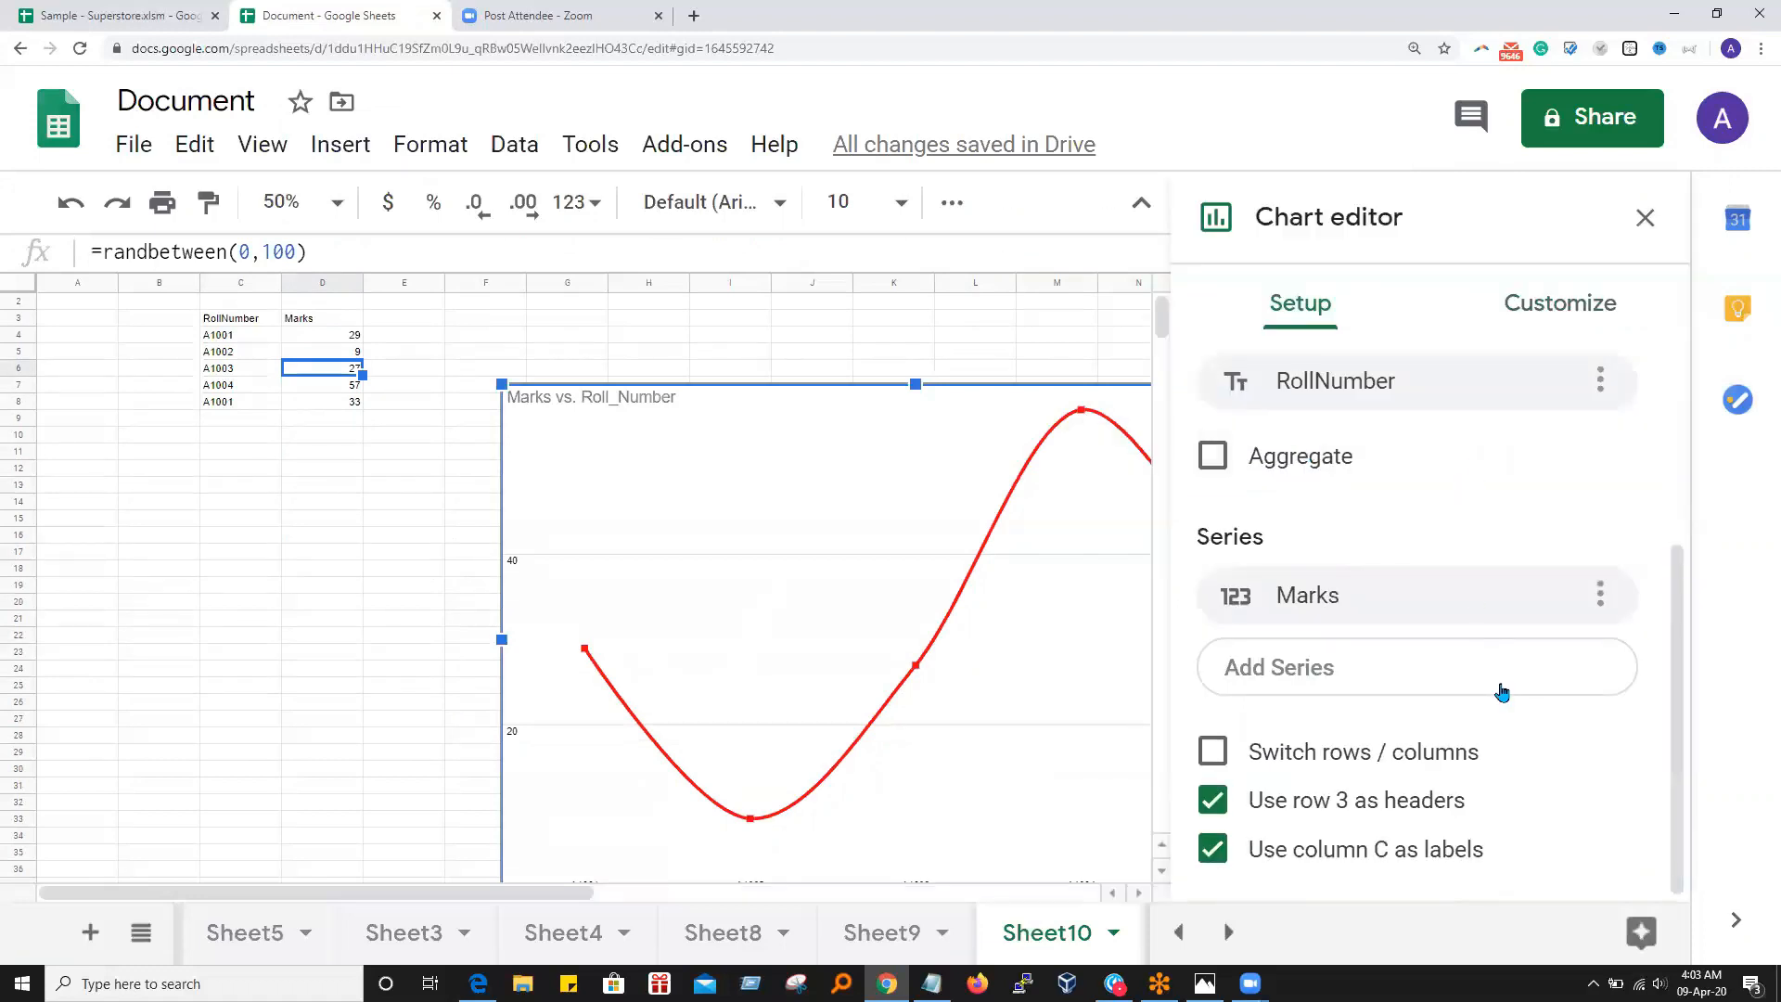
left_click(1547, 304)
left_click(1302, 555)
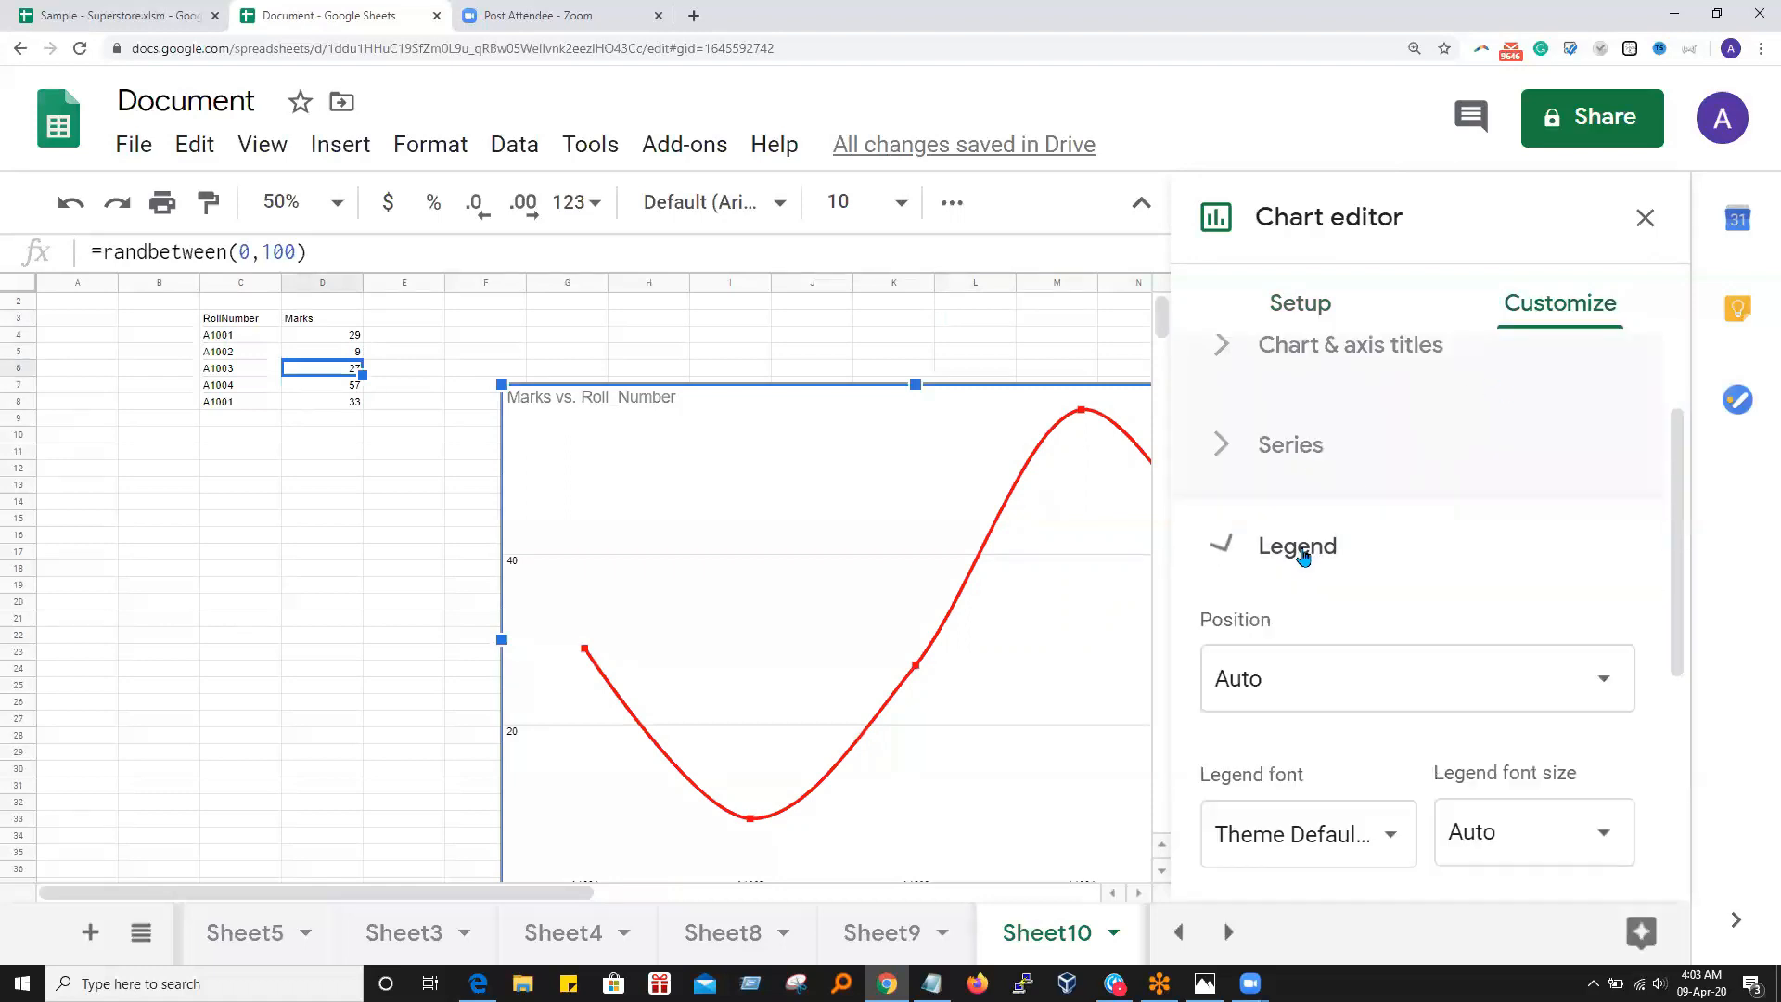
scroll(1445, 606, "down", 3)
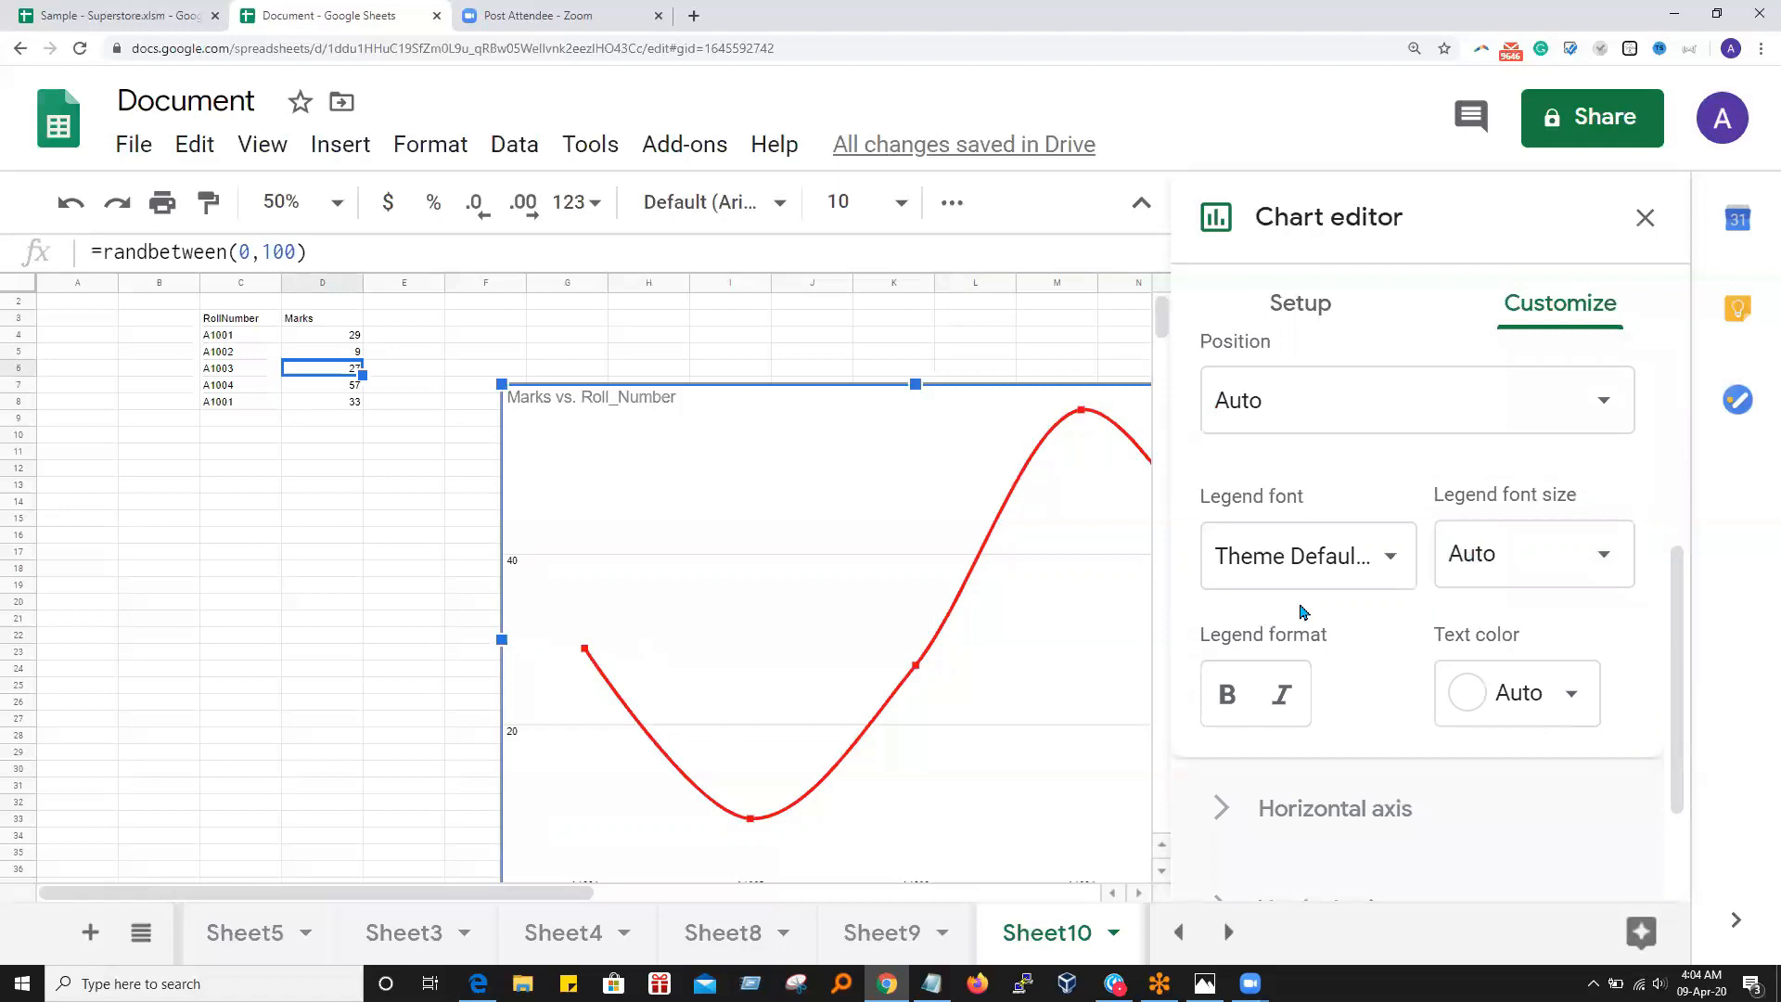
scroll(1317, 715, "down", 2)
scroll(1372, 727, "up", 2)
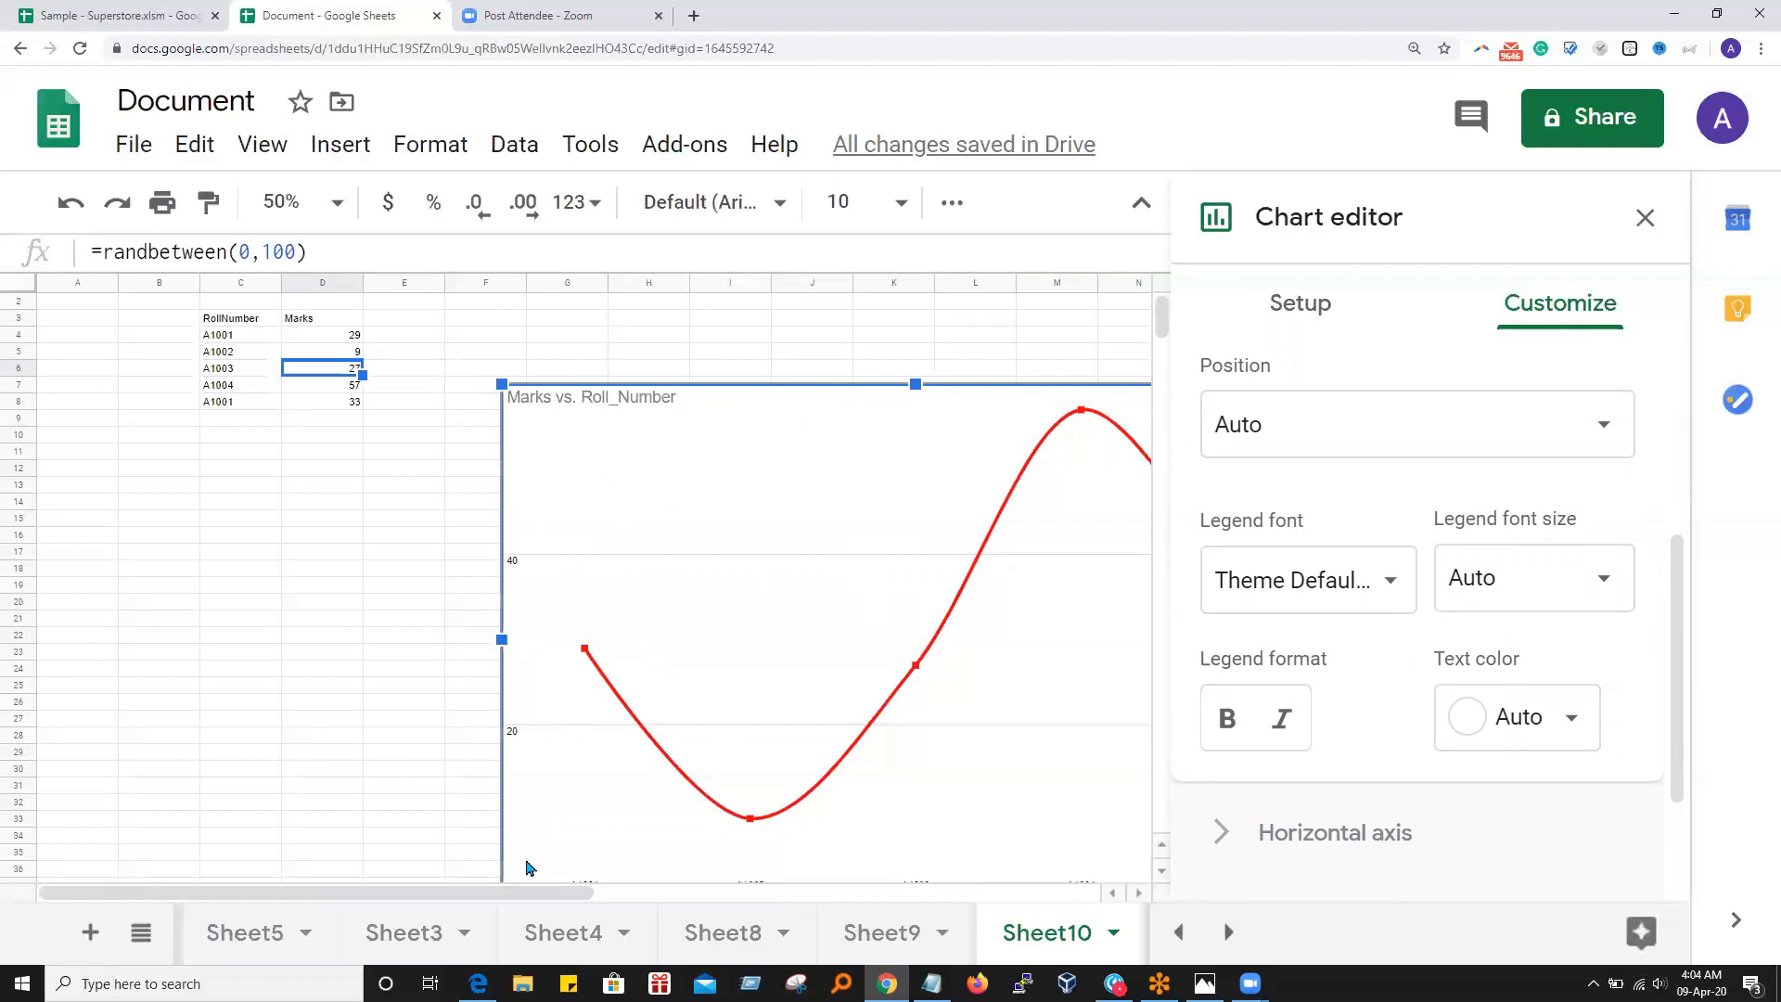
Leave the chart editor, look over the whole maximized chart, and select the chart
left_click(336, 672)
left_click_drag(856, 888, 1015, 887)
scroll(1076, 736, "down", 3)
scroll(1075, 736, "up", 4)
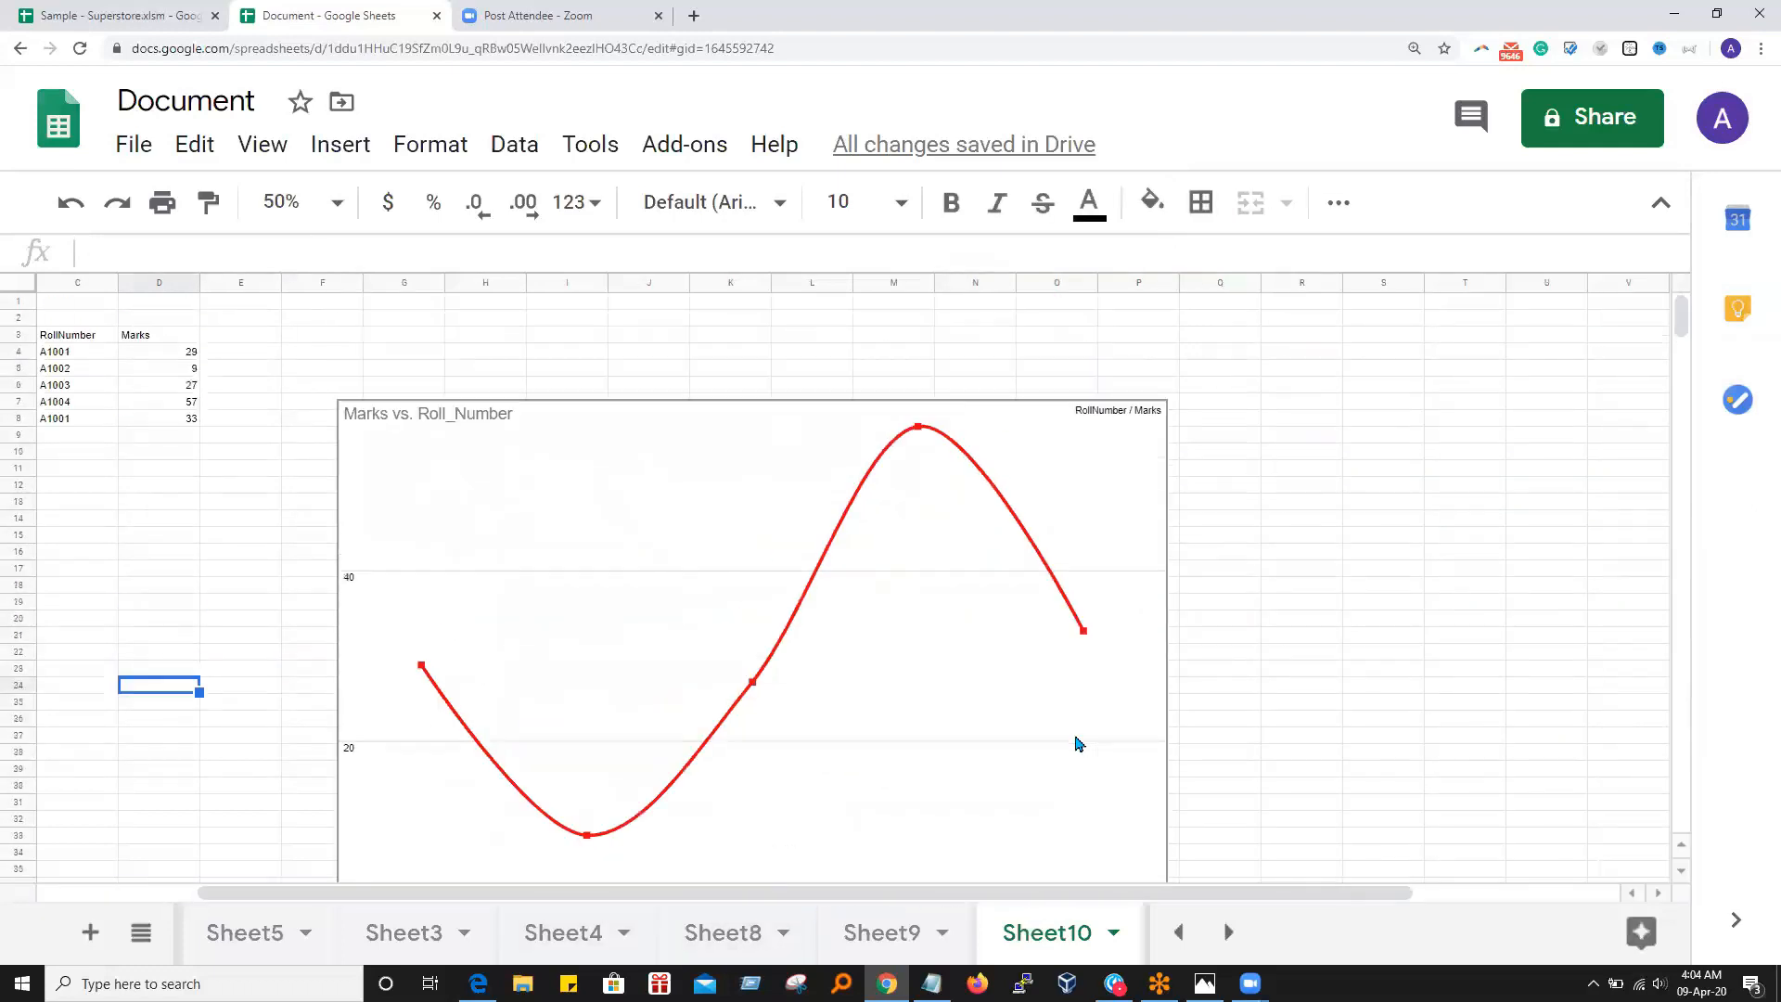
left_click(888, 413)
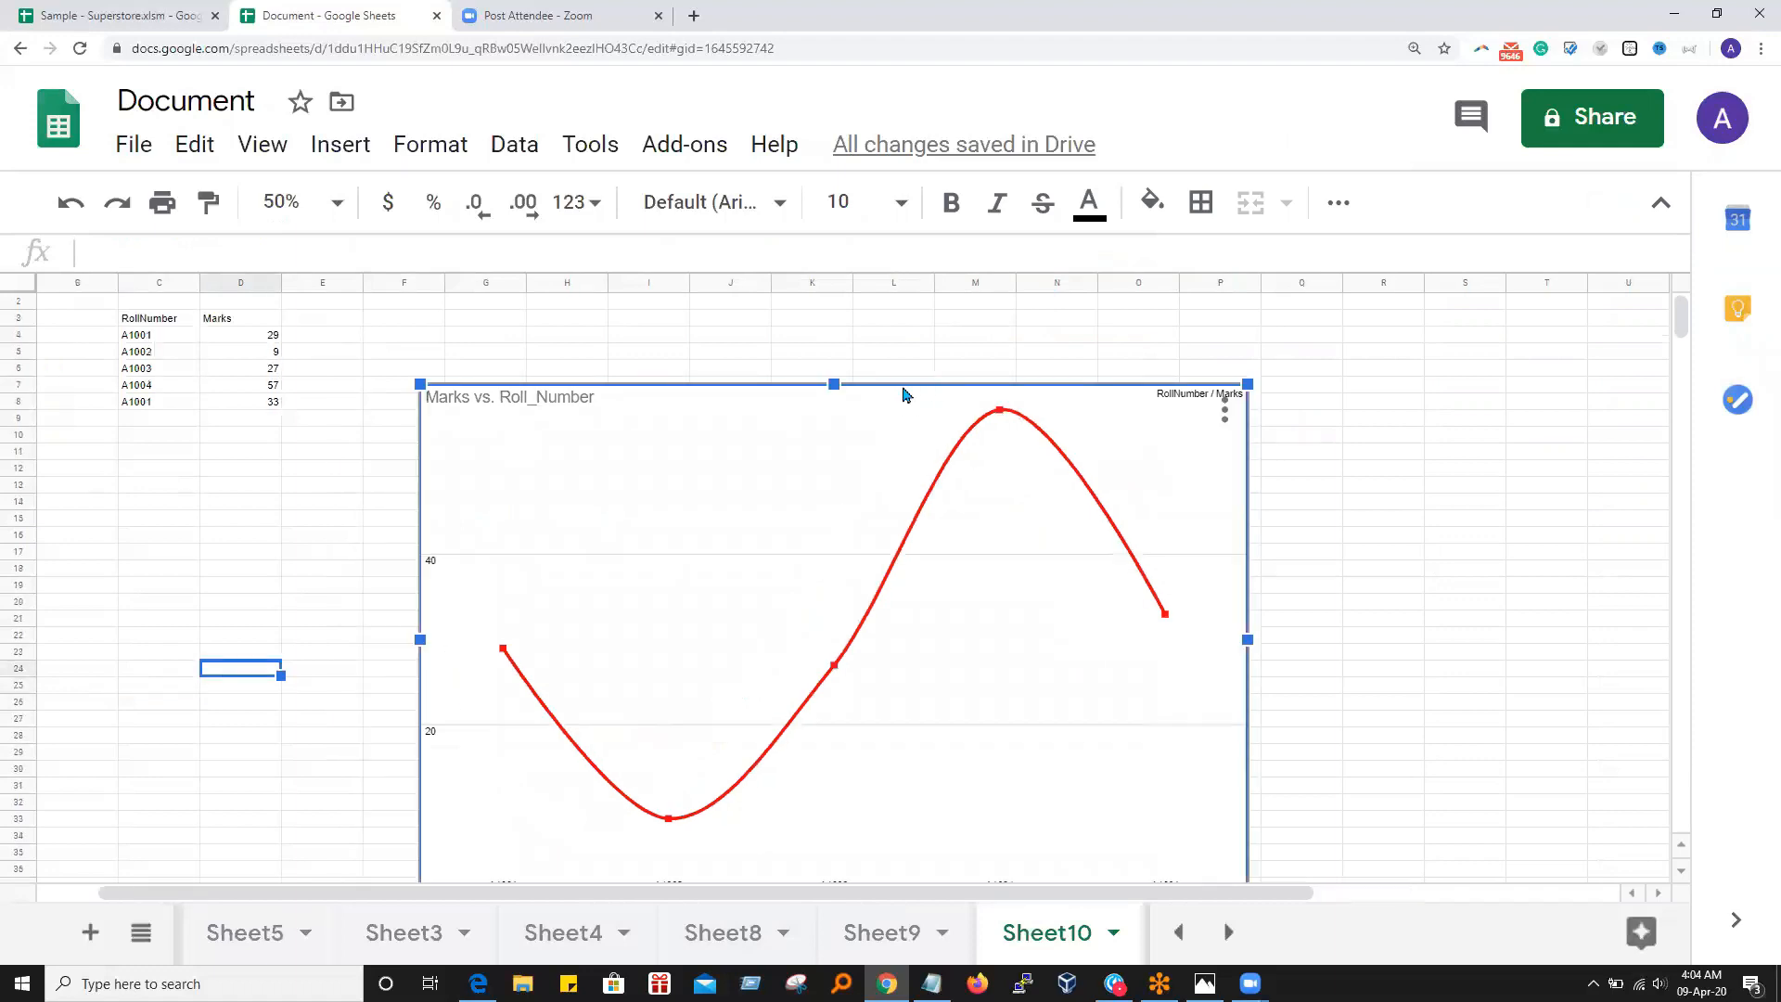
Move the chart slightly up on the sheet, reopen it for editing and switch its rows and columns
left_click_drag(828, 383, 839, 361)
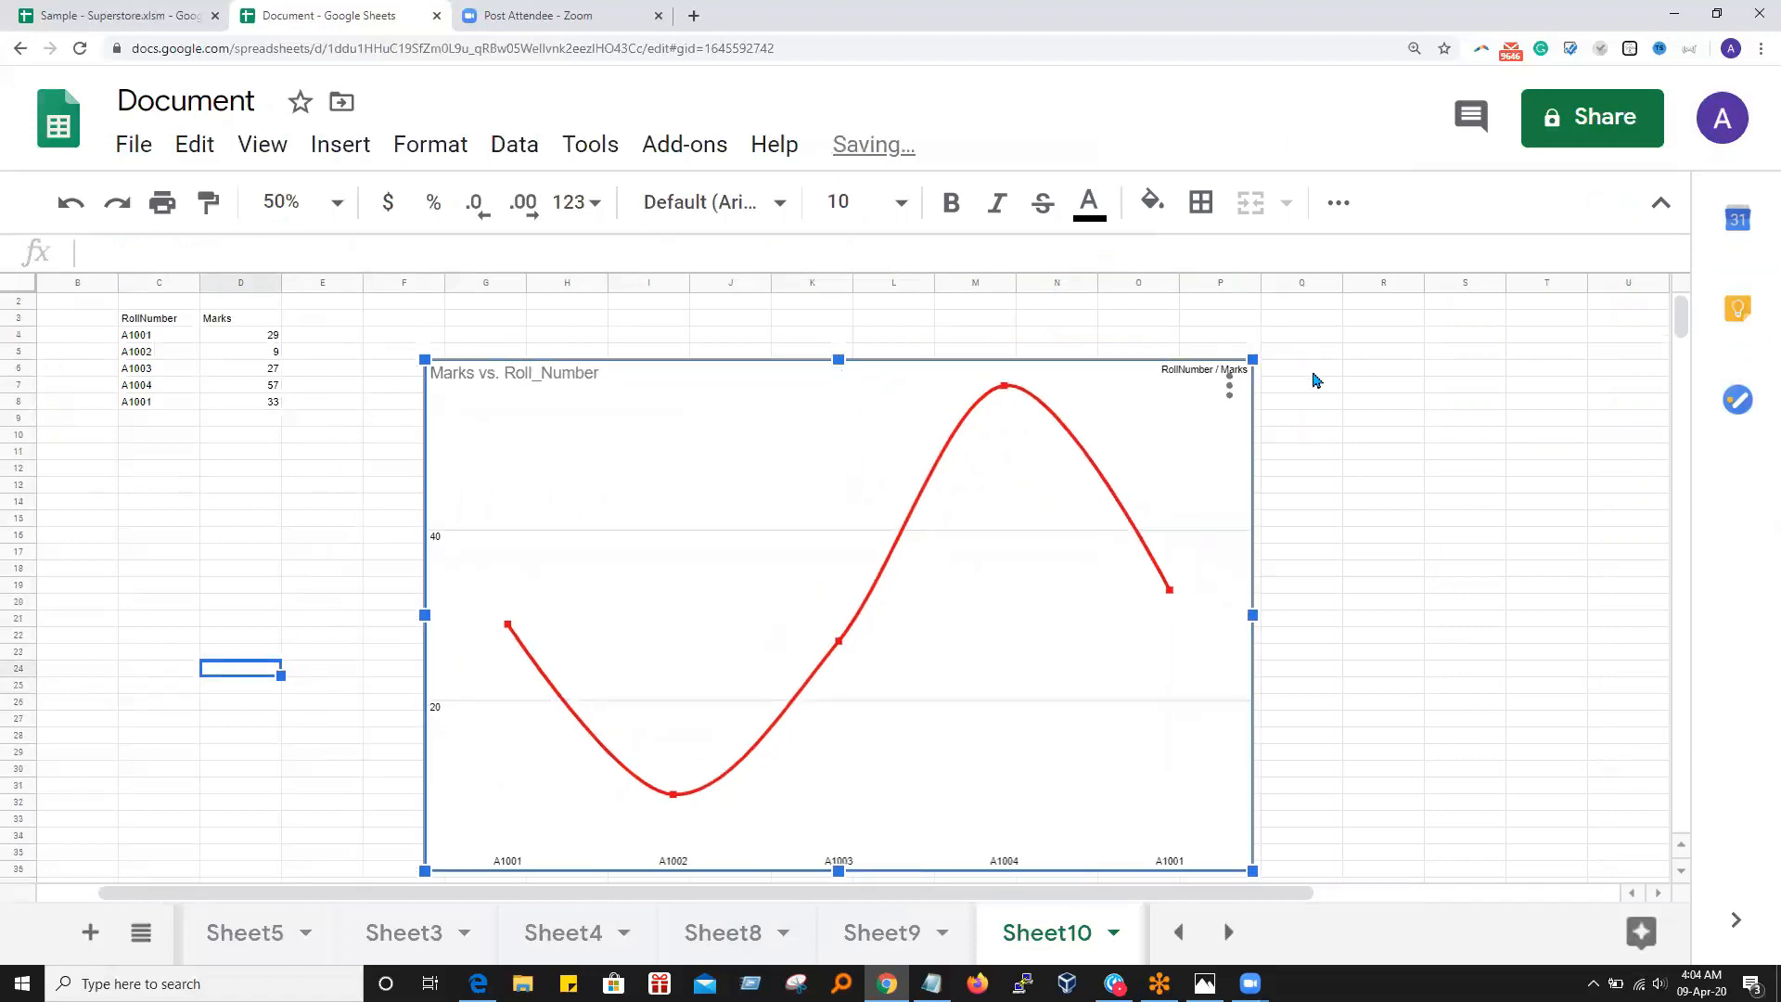
left_click(1231, 391)
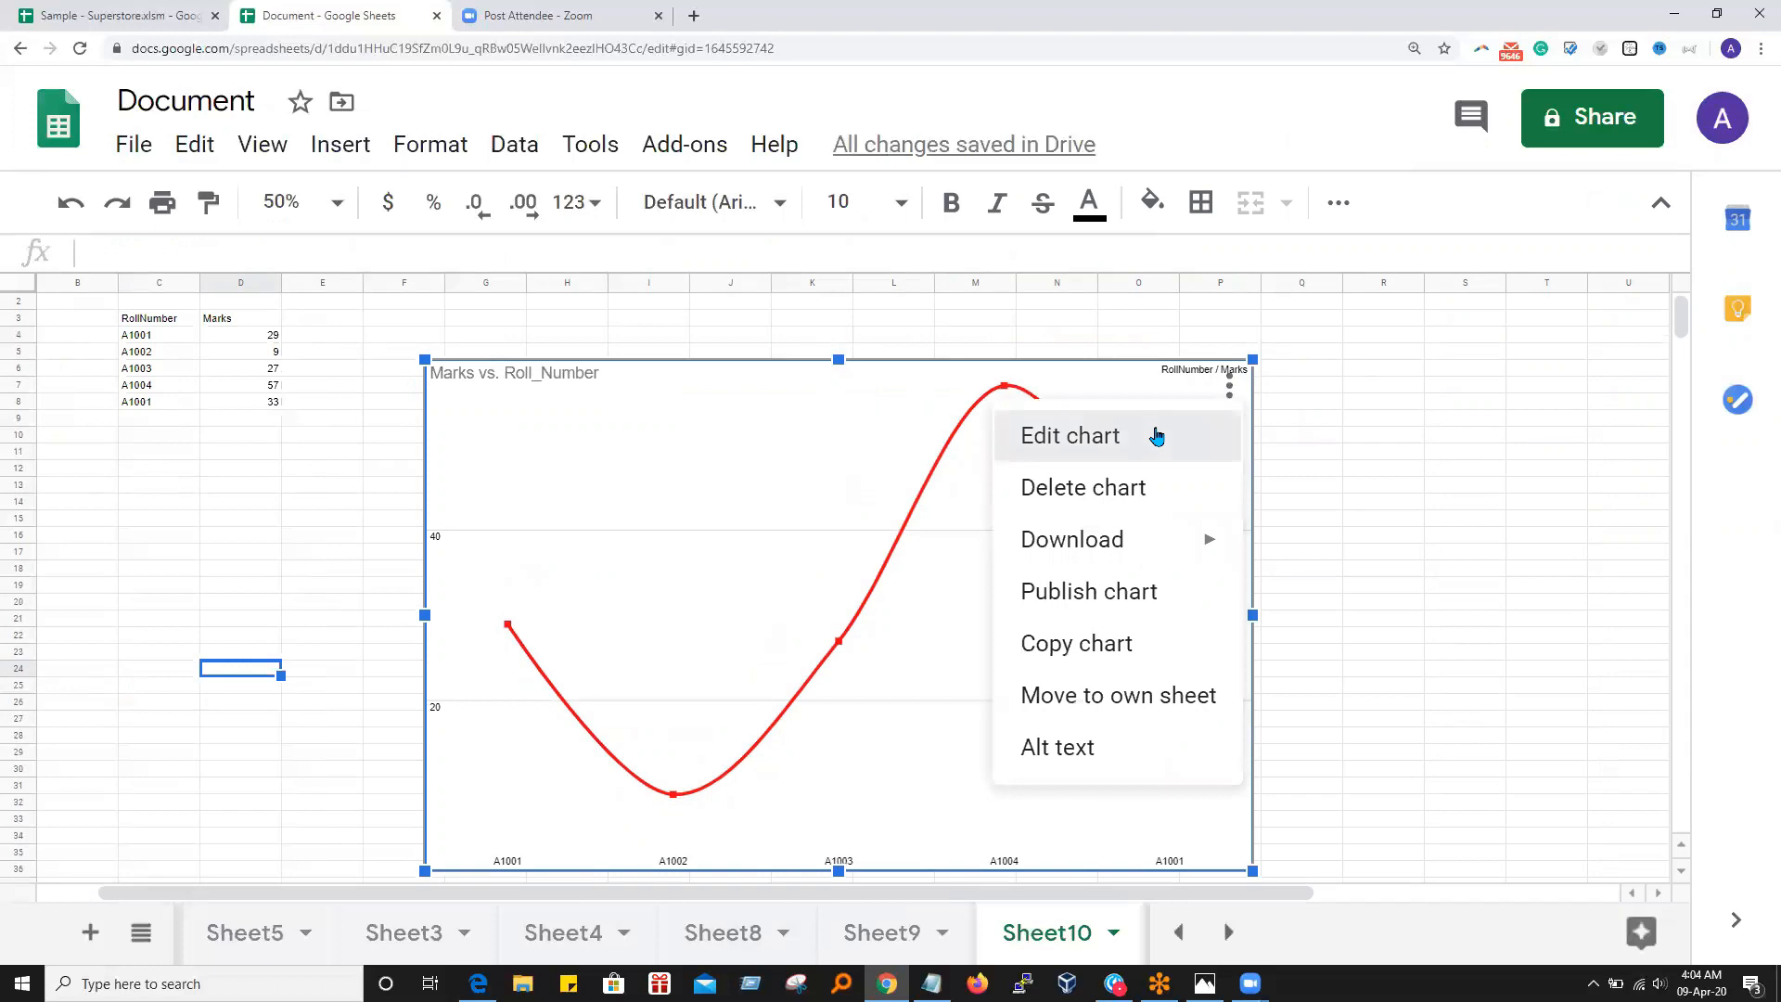
left_click(1156, 437)
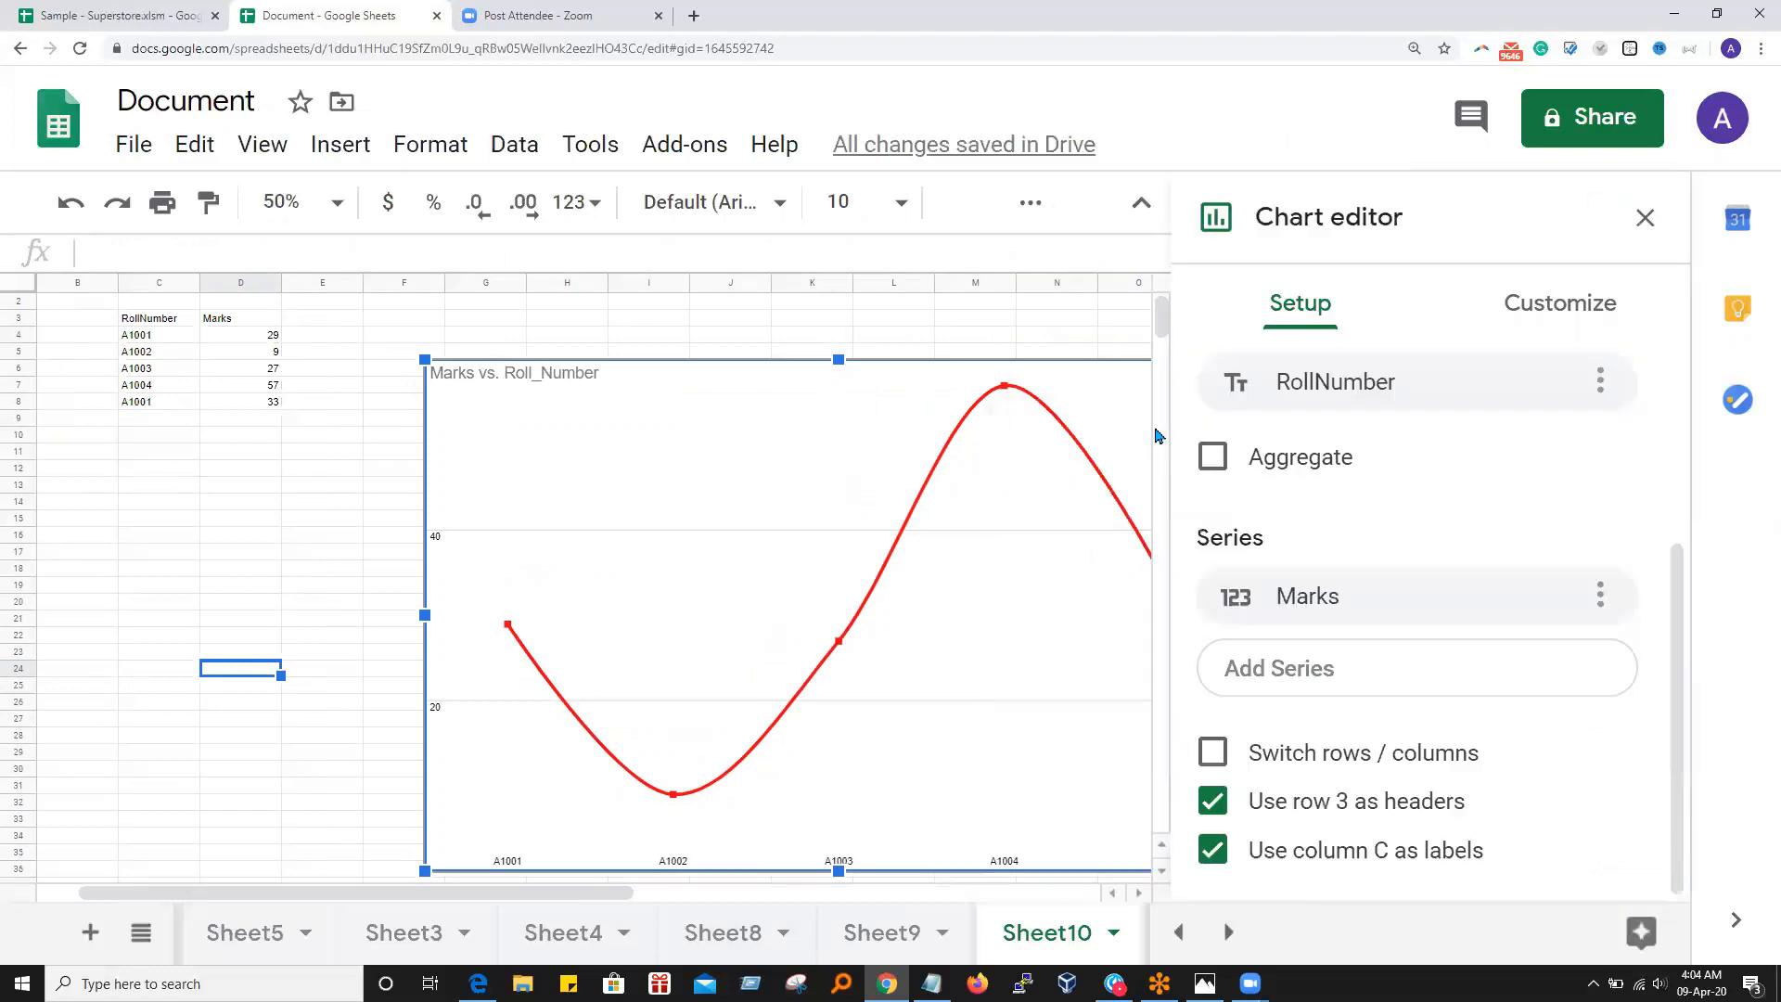
left_click(1213, 752)
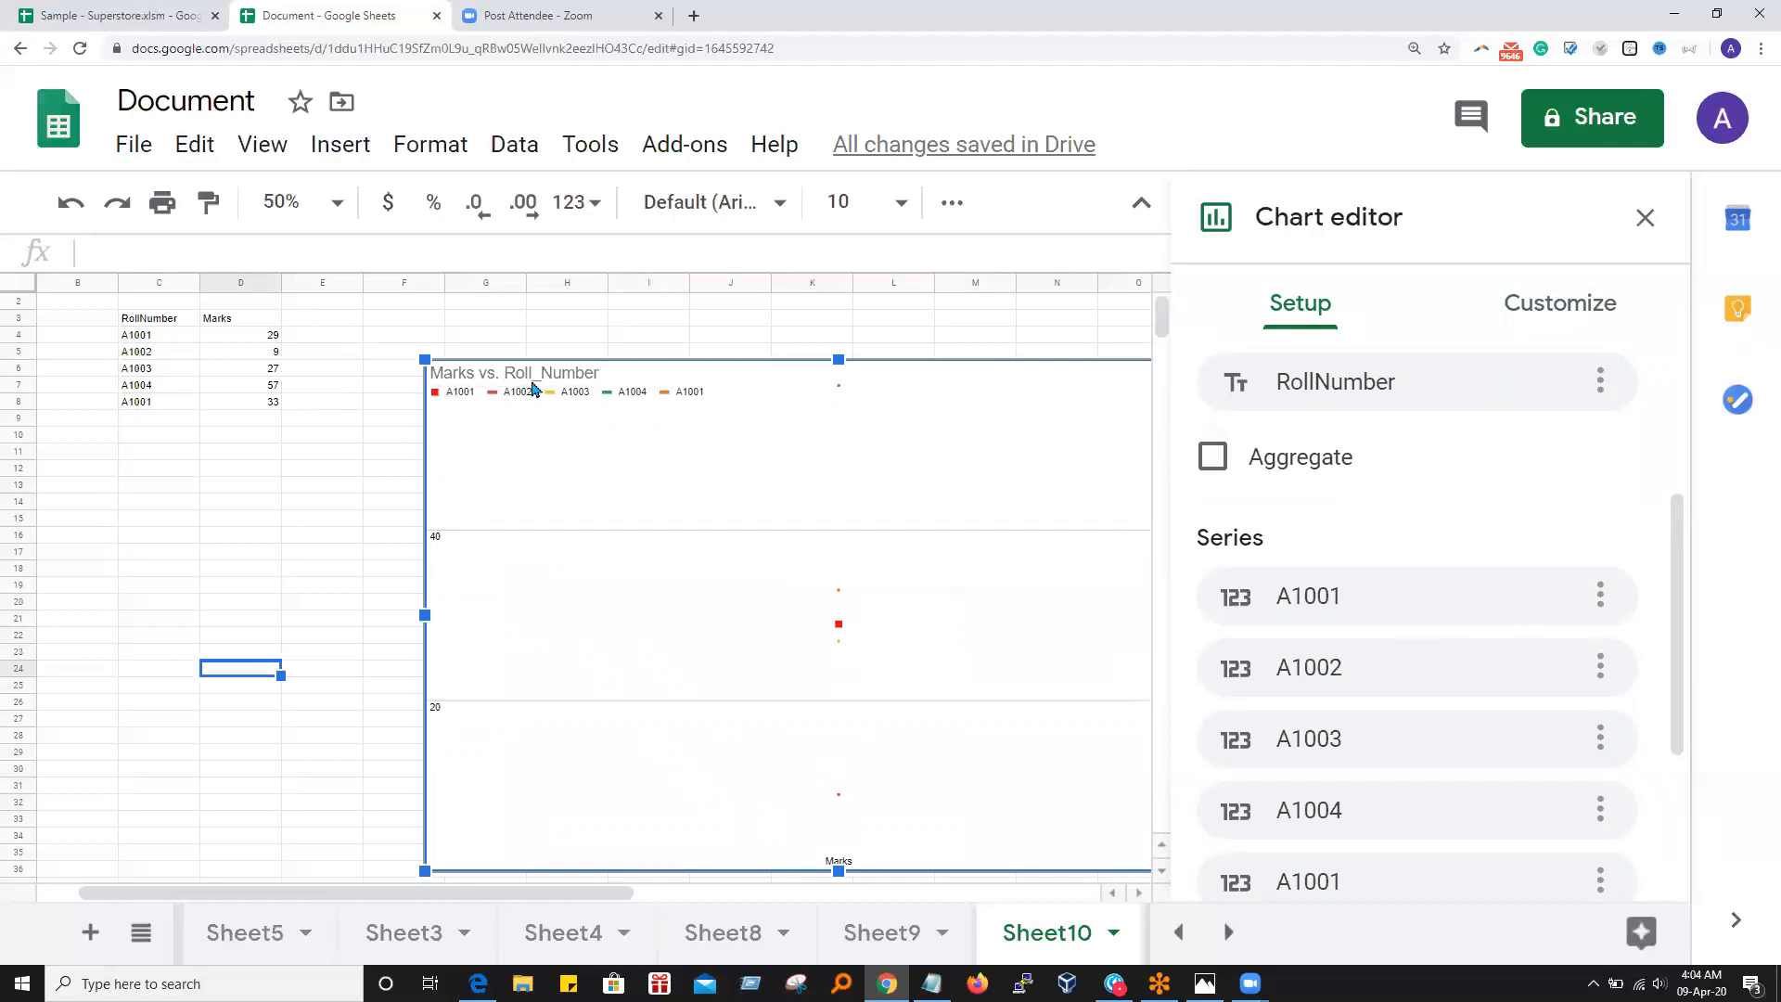
Examine the series format, error bar, data label and trendline options for the switched chart, and close the editor
left_click(1560, 308)
left_click(1308, 448)
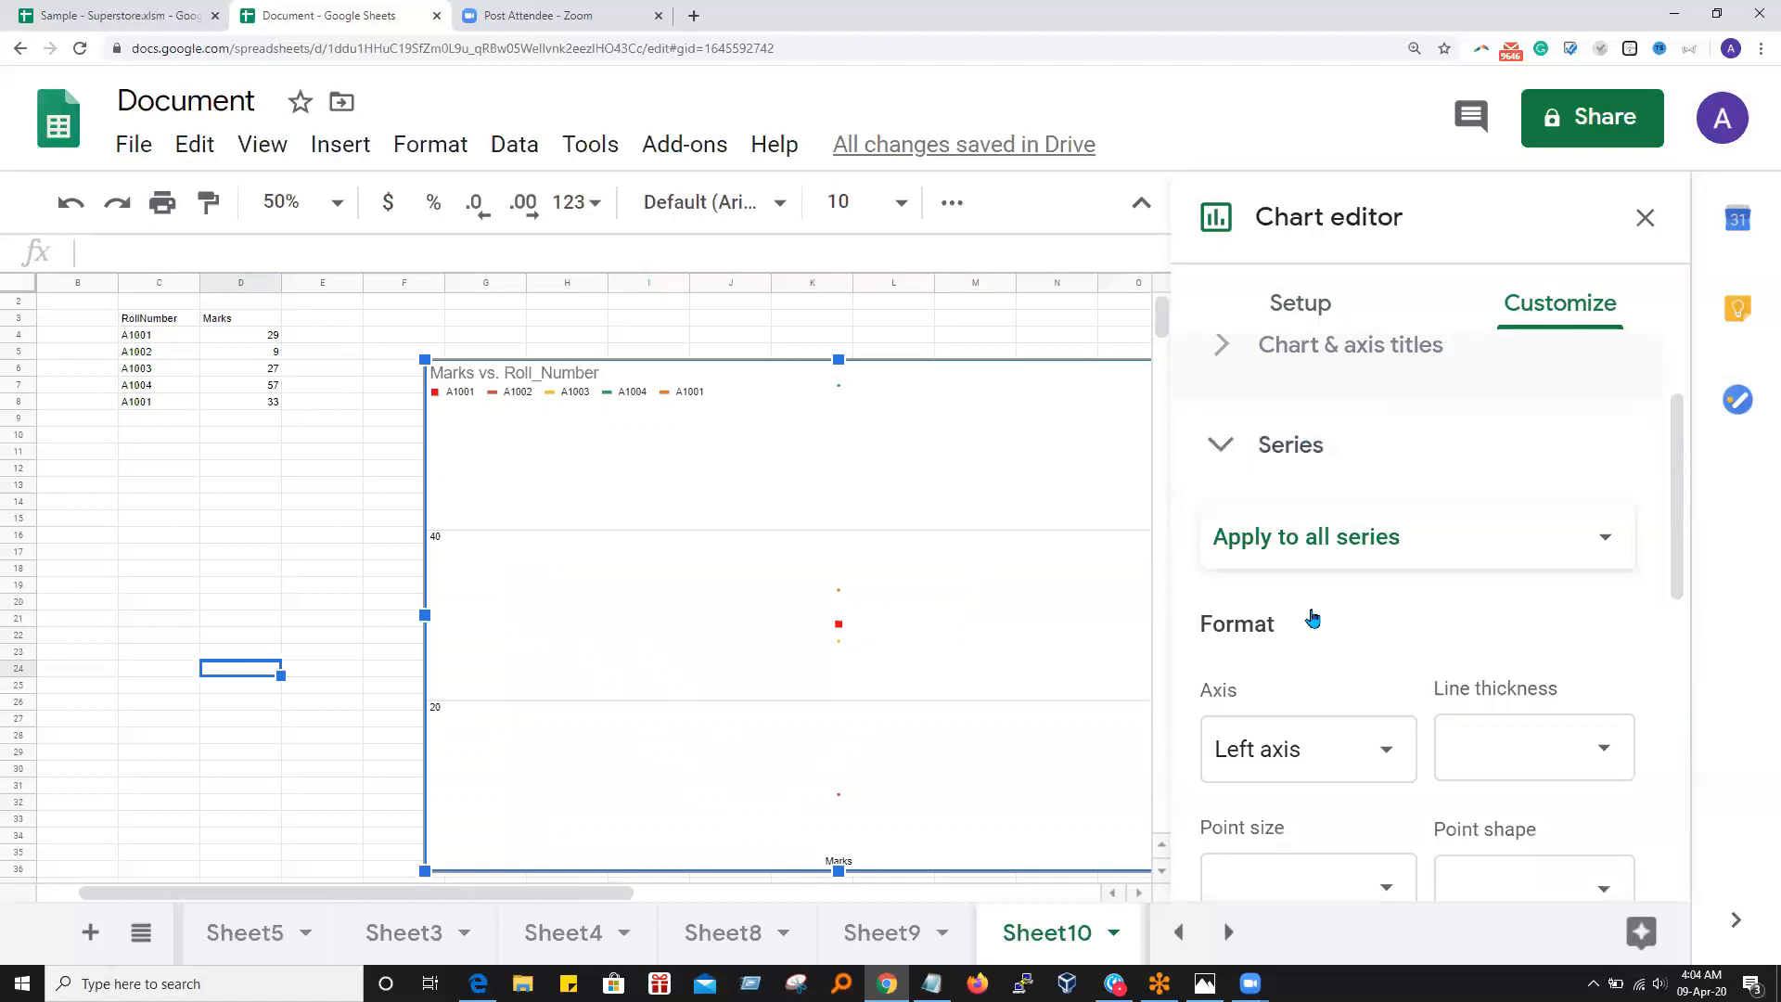
scroll(1383, 716, "down", 7)
scroll(1379, 732, "up", 4)
scroll(1364, 724, "down", 2)
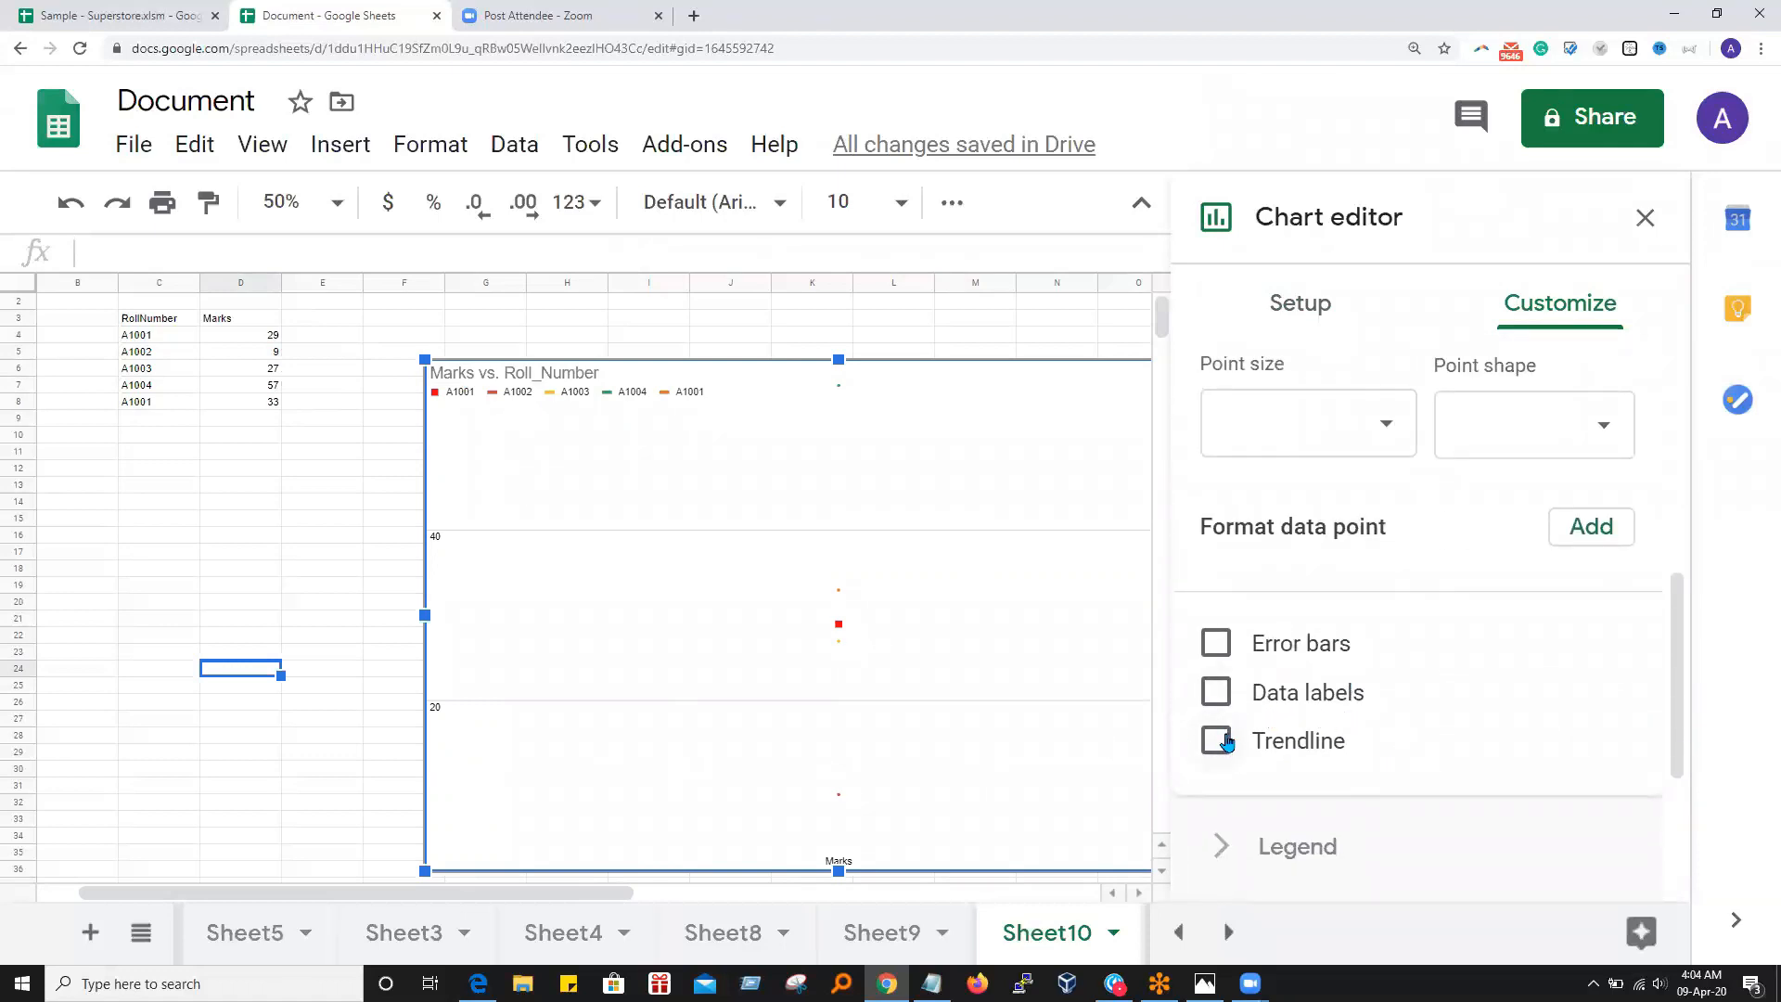
left_click(969, 335)
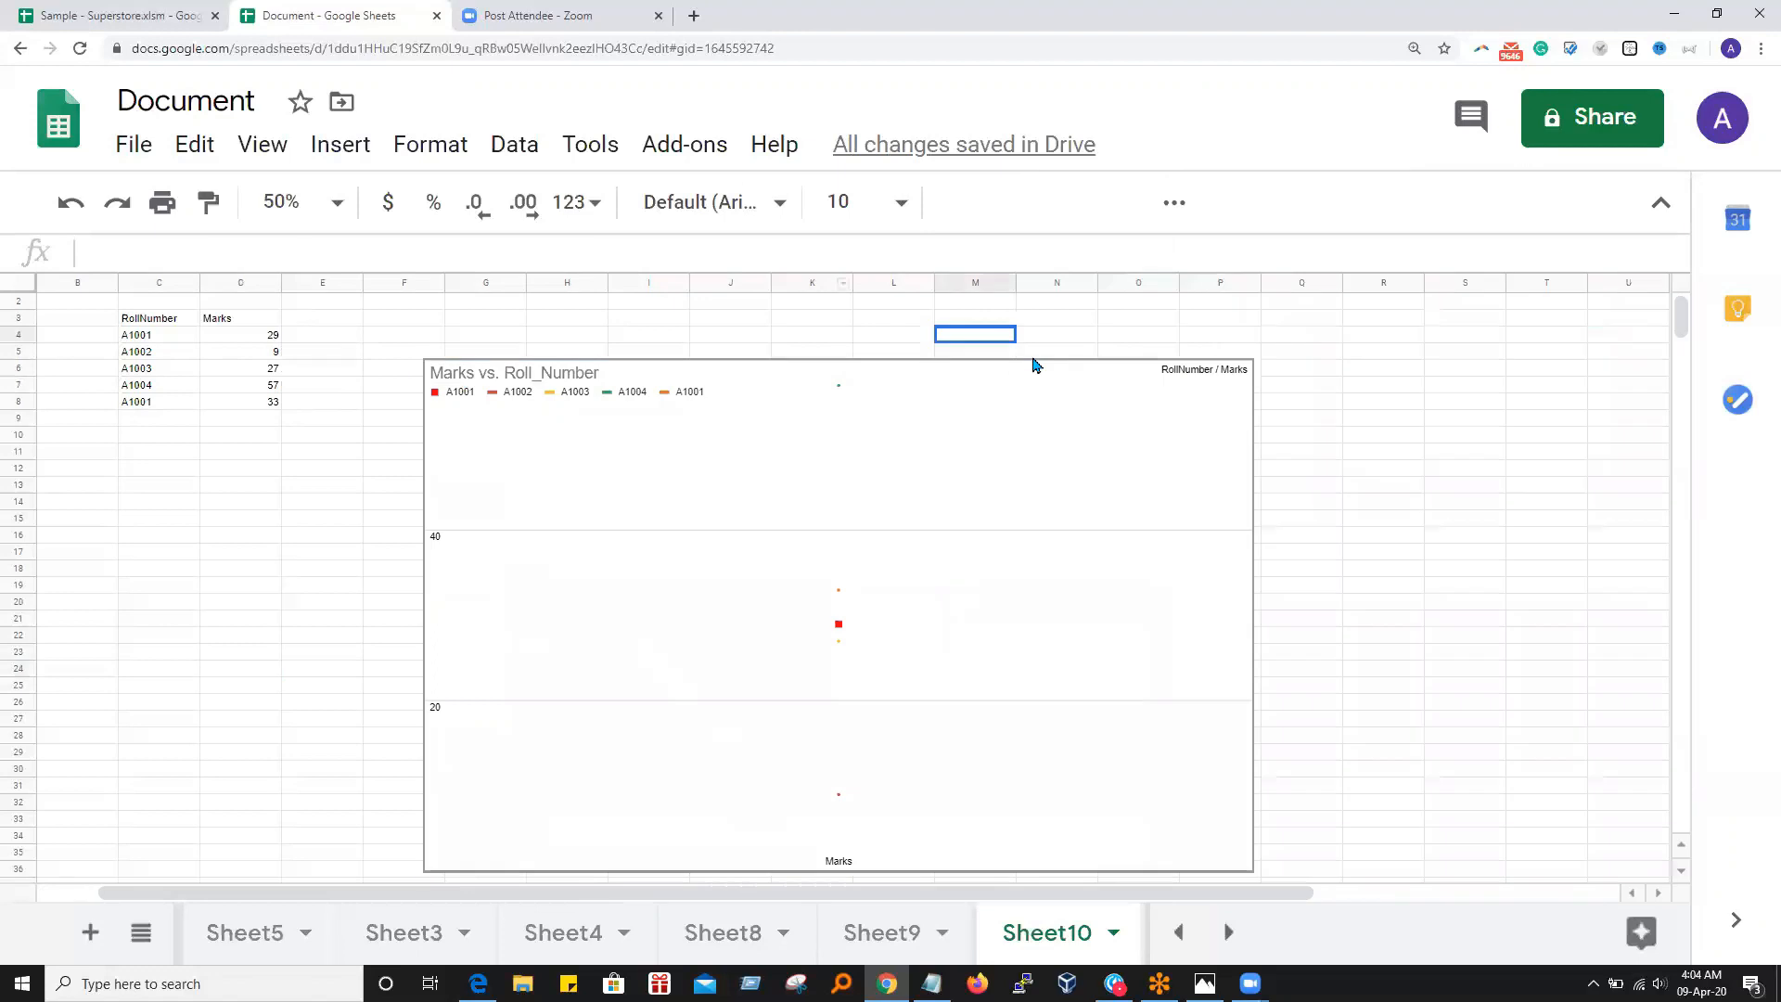
Reopen the chart for editing, turn off switching of rows and columns, and leave the chart editor
left_click(1205, 399)
left_click(1229, 387)
left_click(1152, 436)
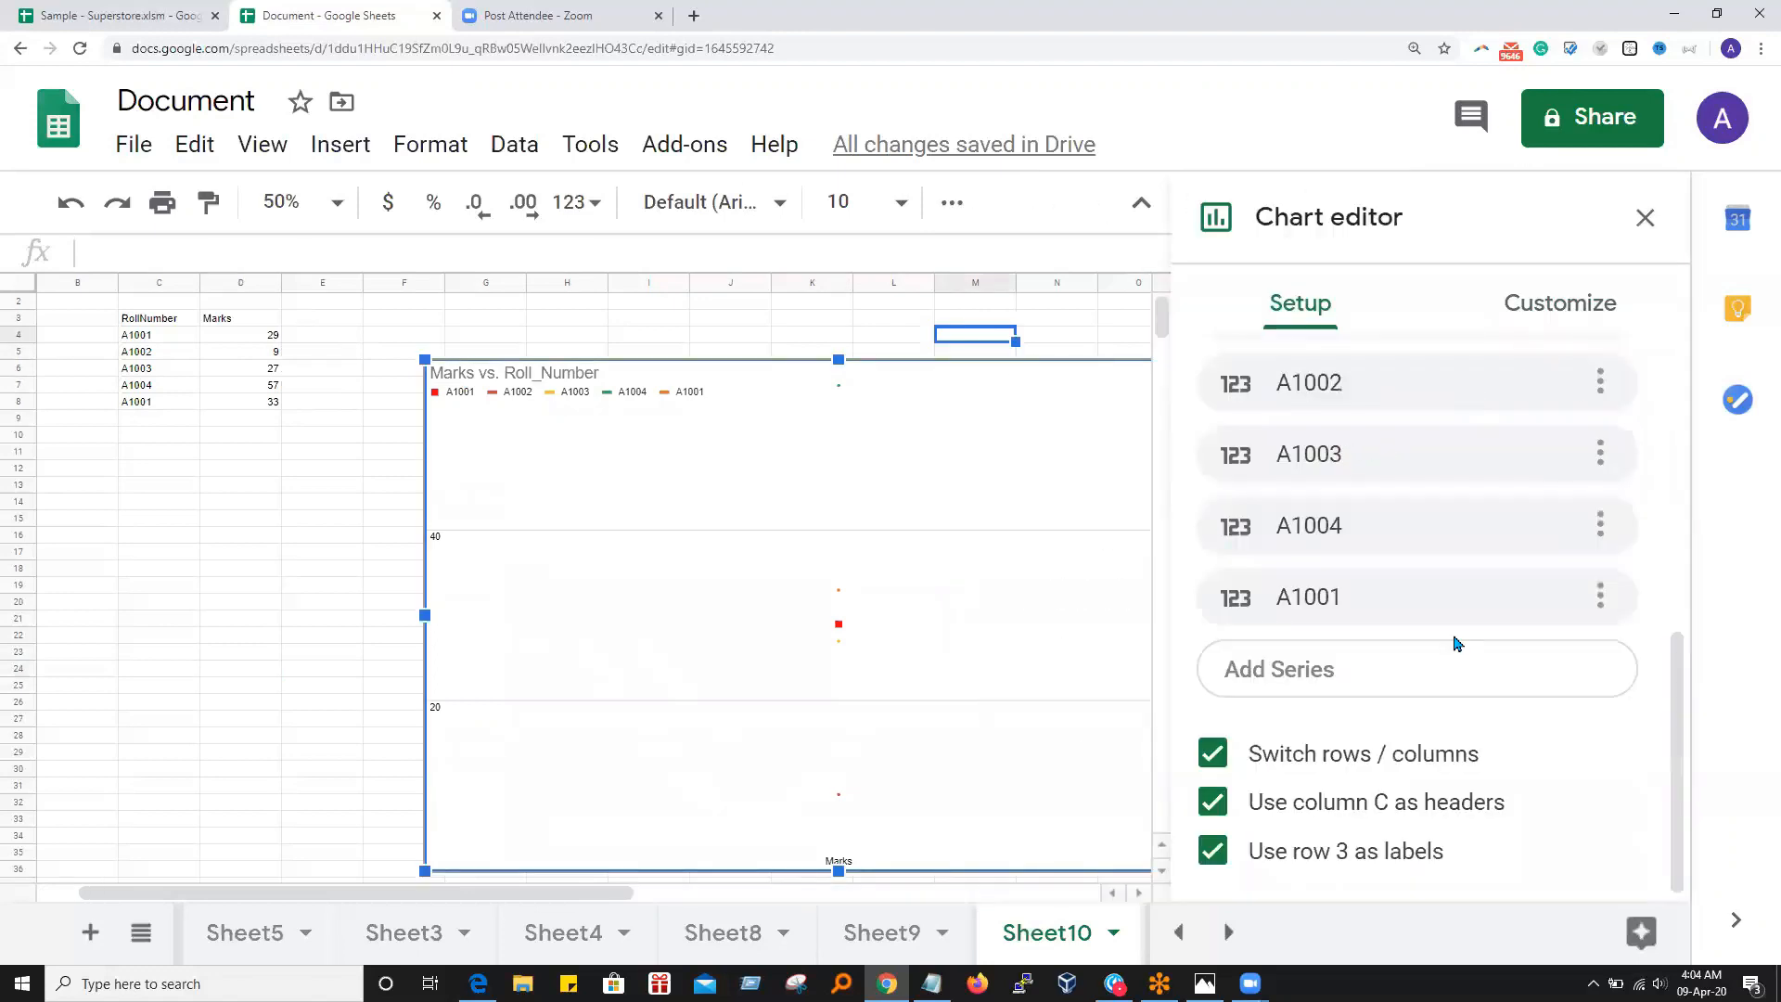
left_click(1213, 752)
left_click(309, 575)
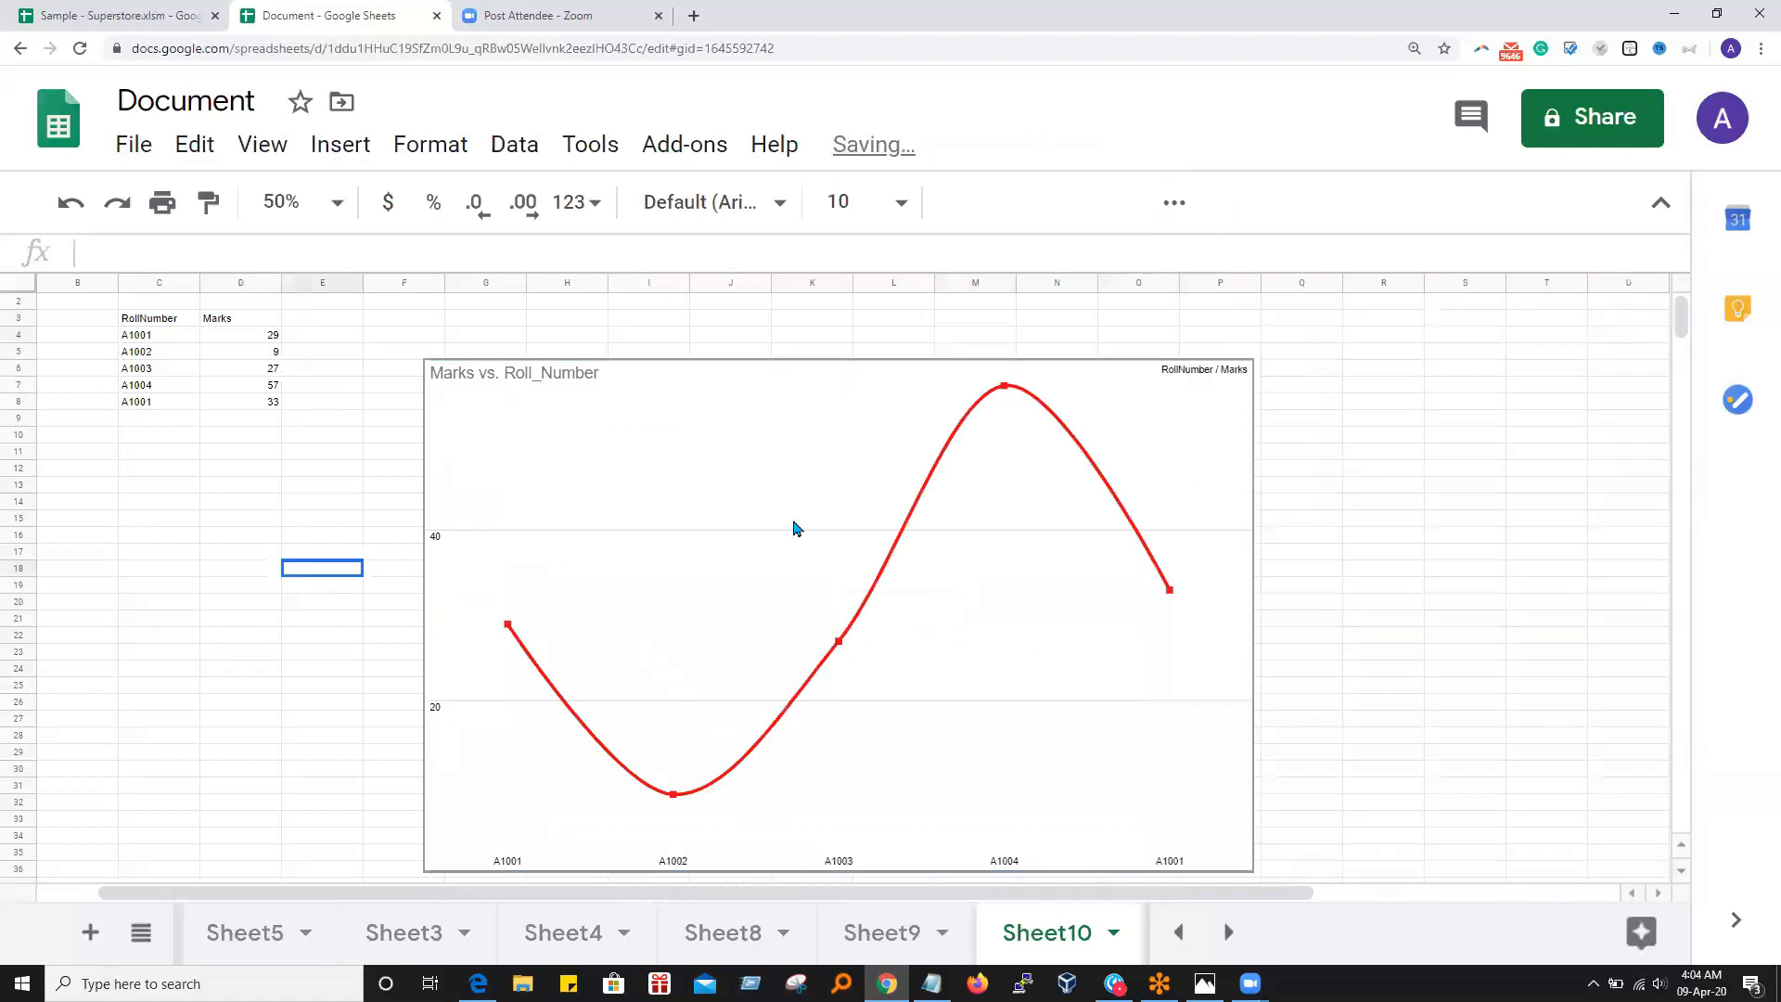
Reopen the chart for editing and examine the horizontal axis label font, size, format and text colour options
left_click(1238, 401)
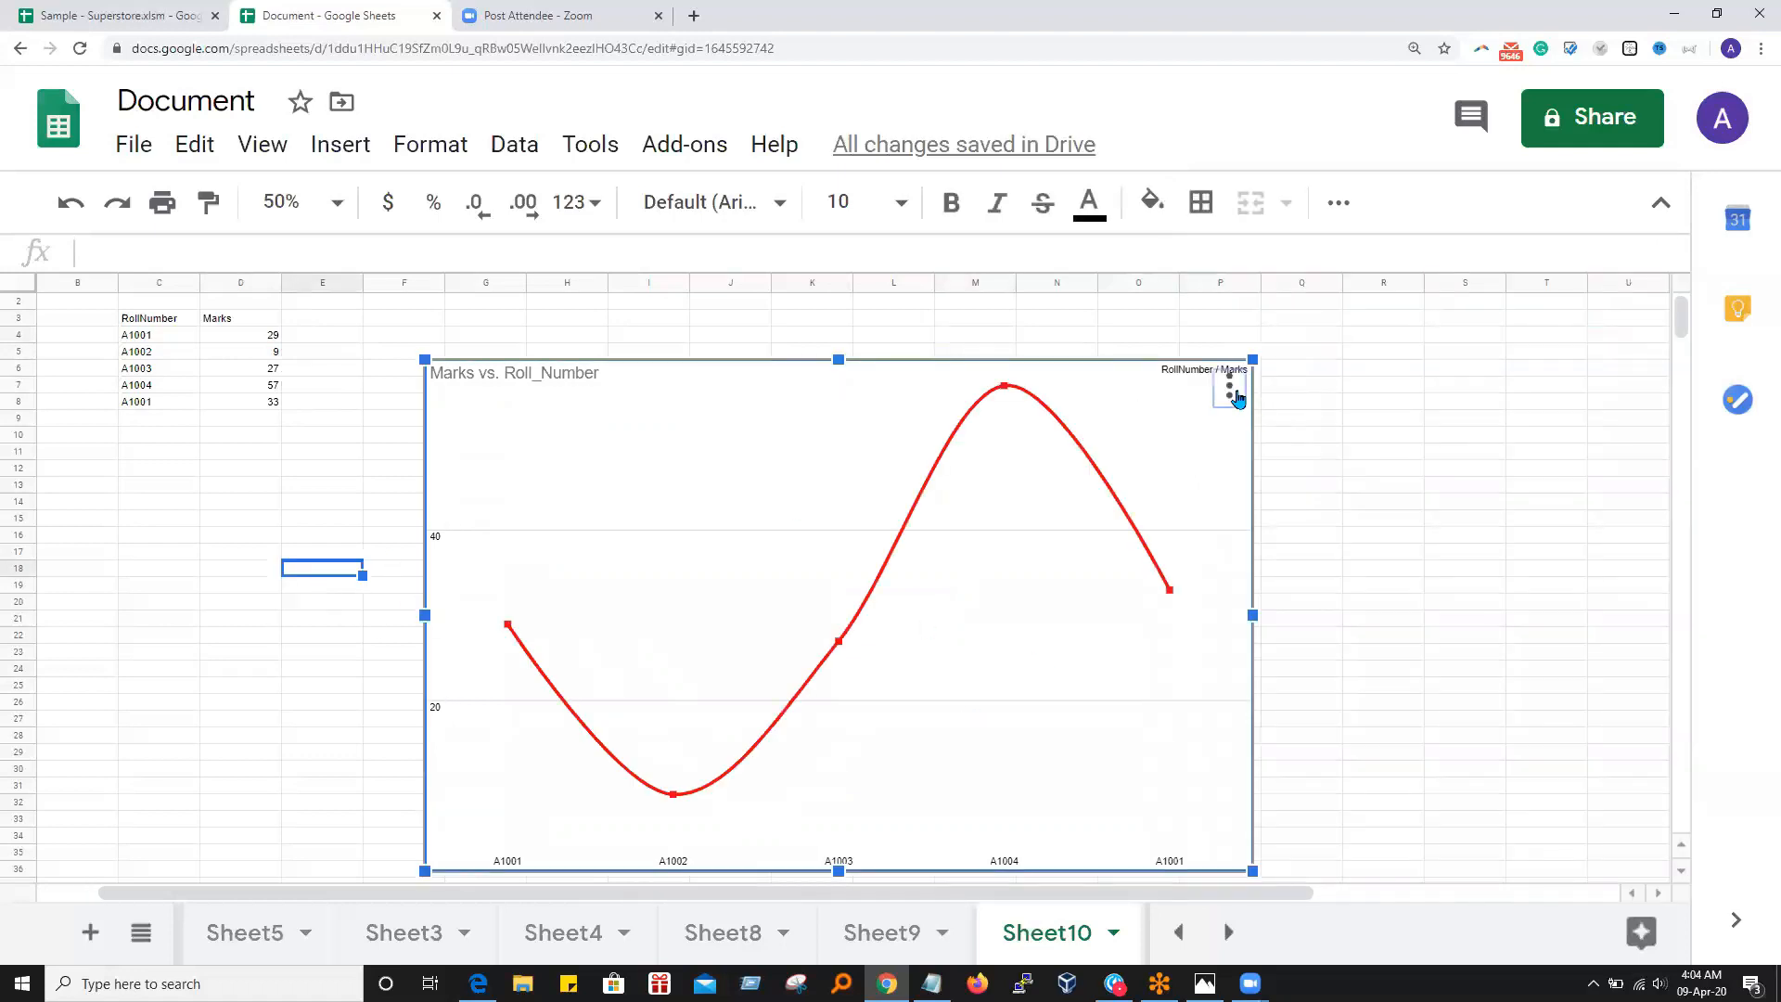
left_click(1231, 390)
key("Return")
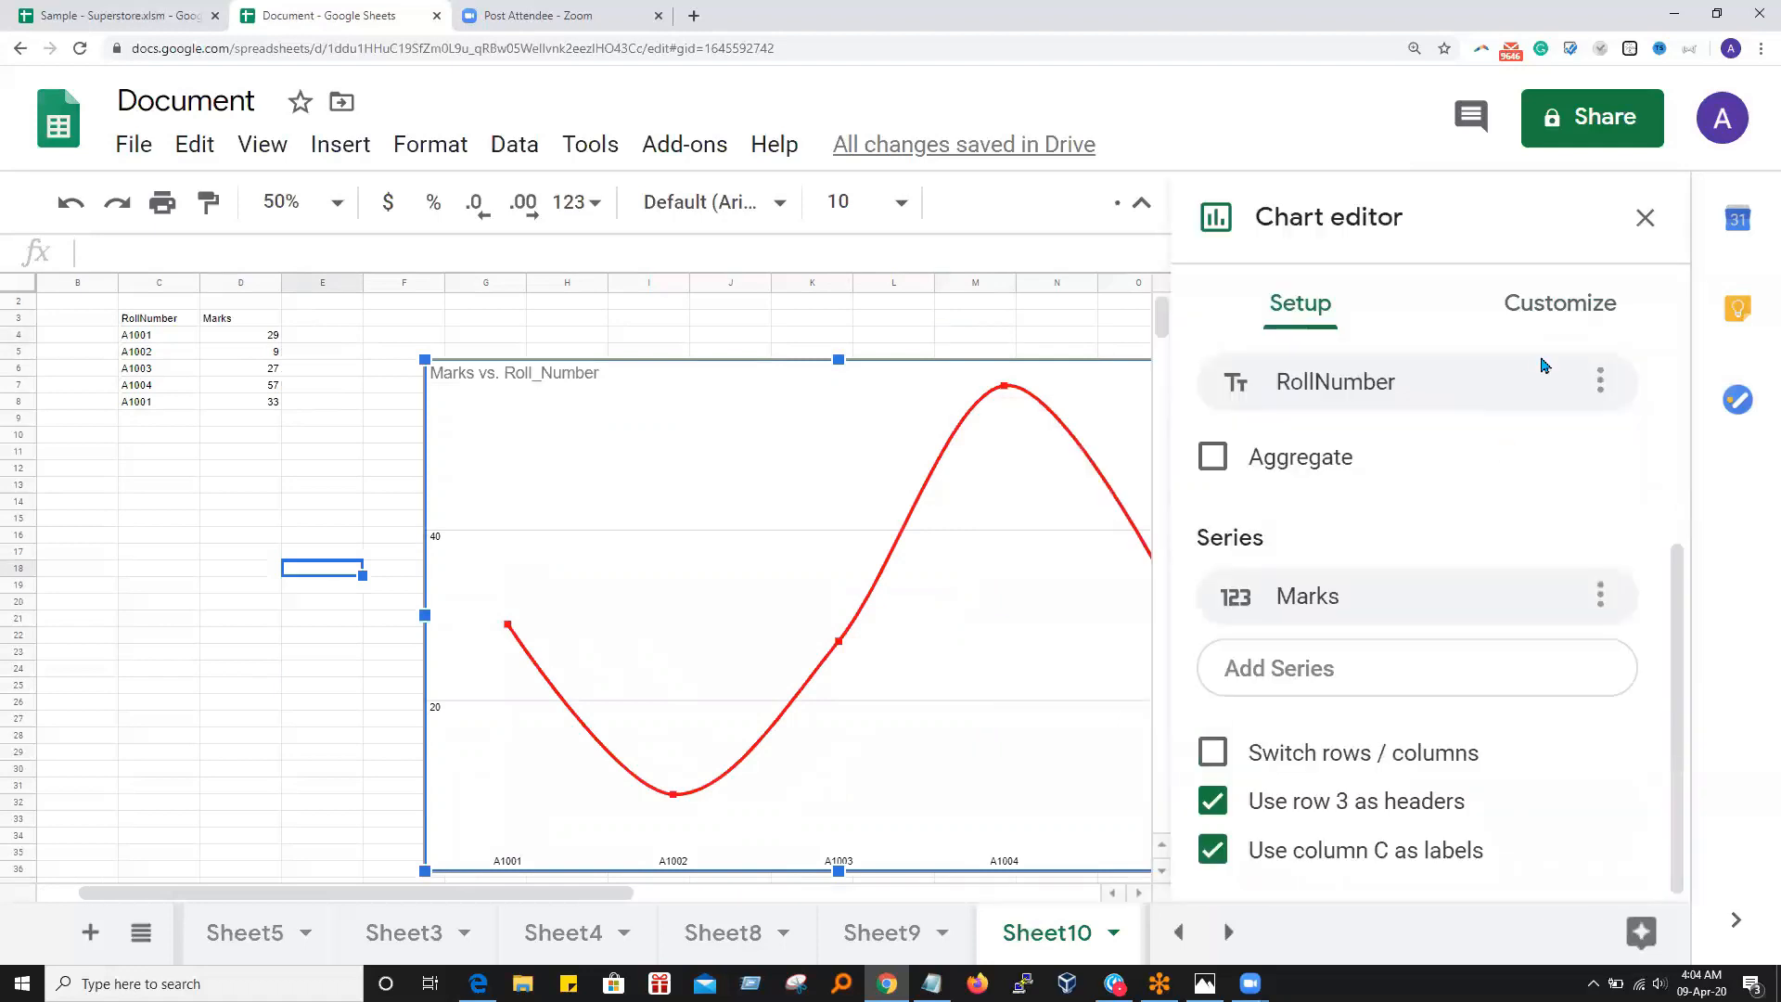
left_click(1577, 305)
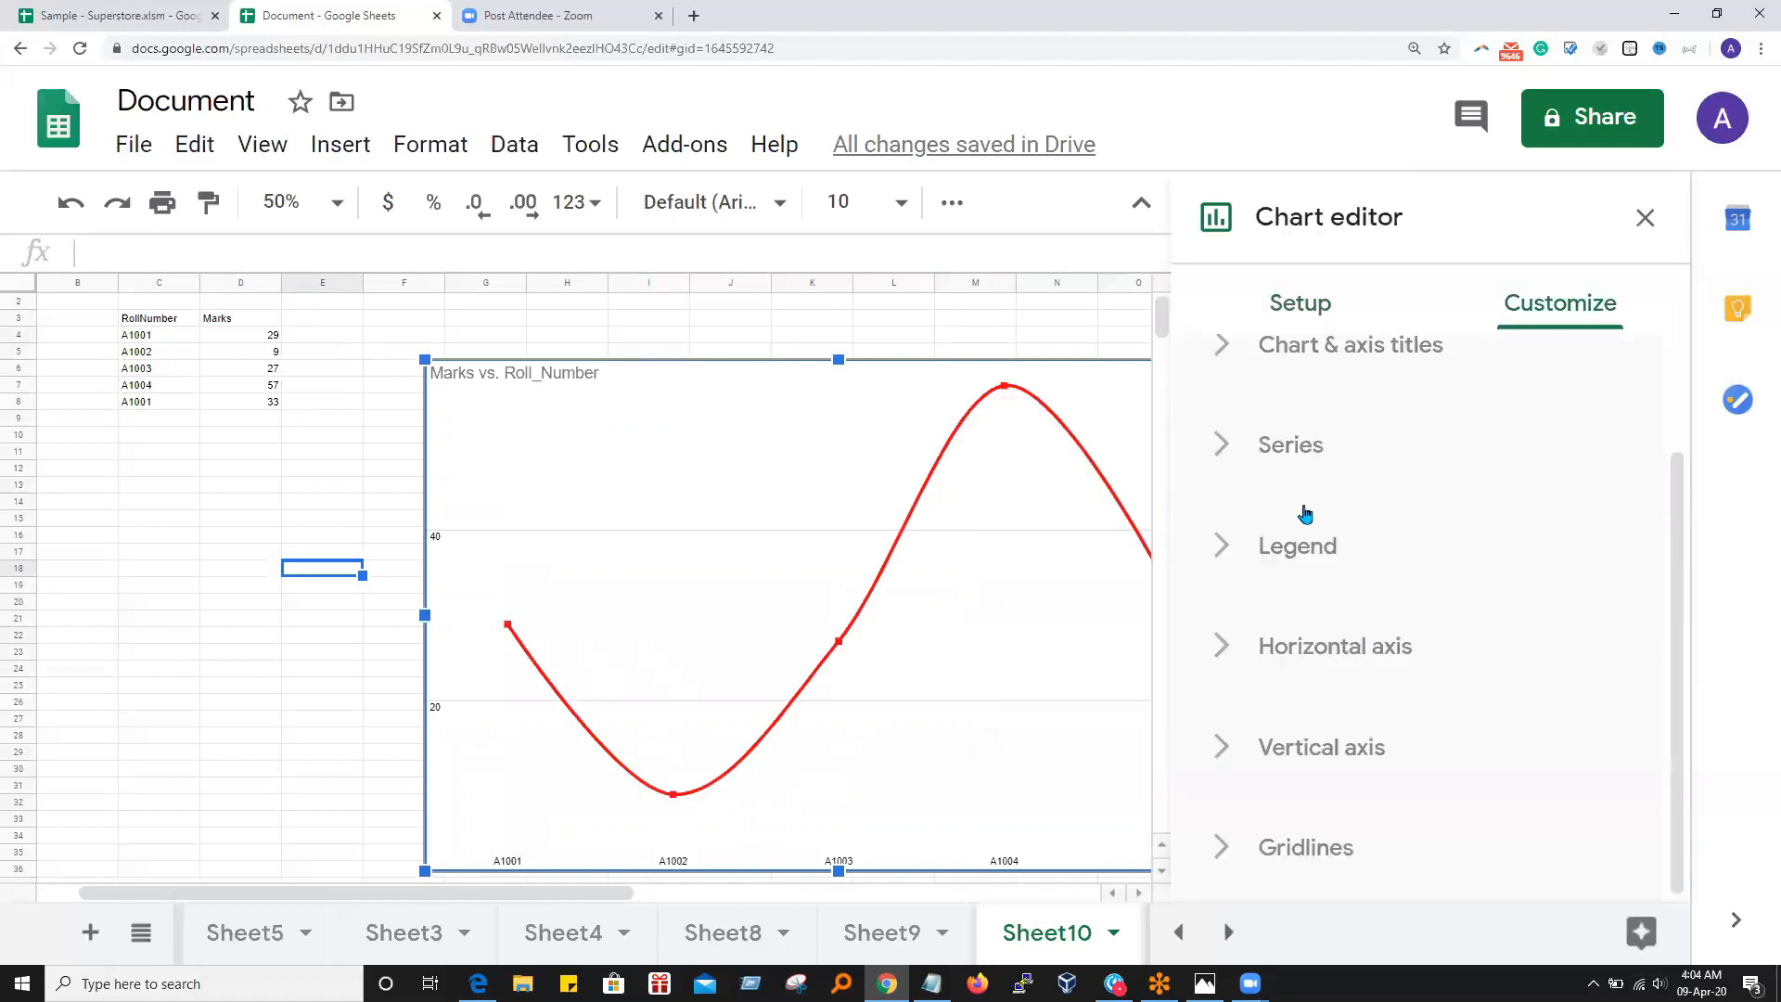
left_click(1297, 572)
left_click(1310, 586)
left_click(1271, 654)
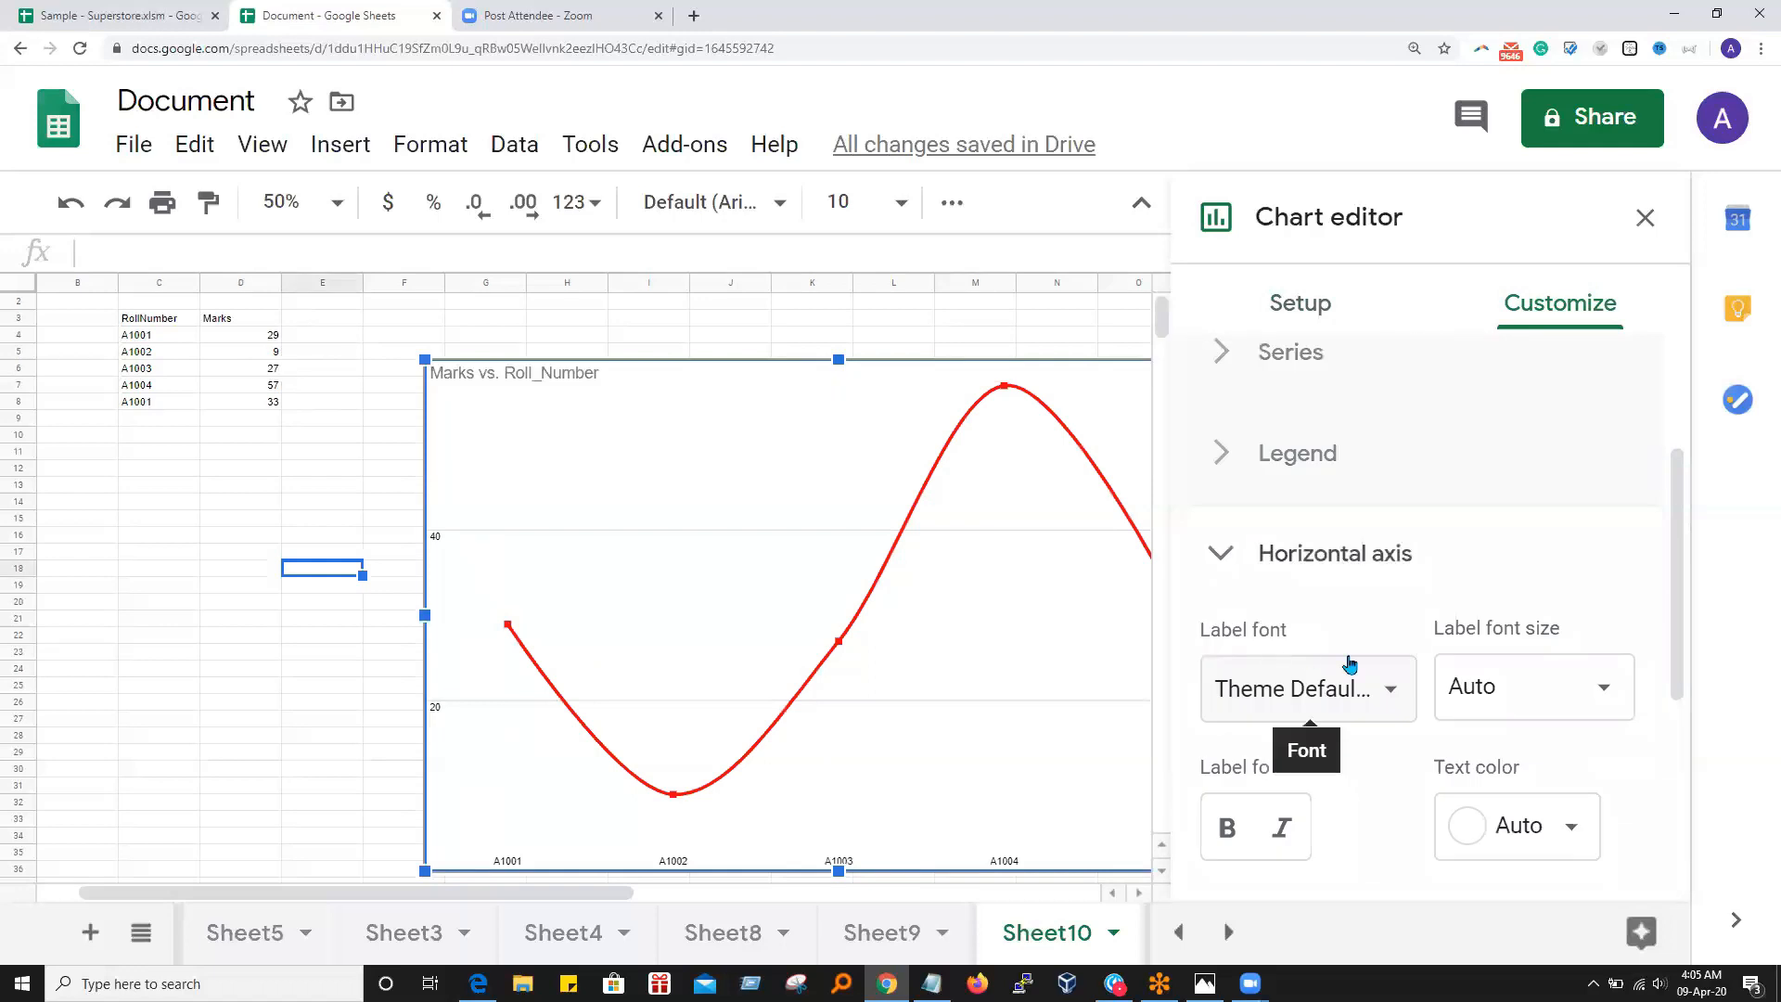
Enable error bars for the Marks series
scroll(1407, 691, "up", 6)
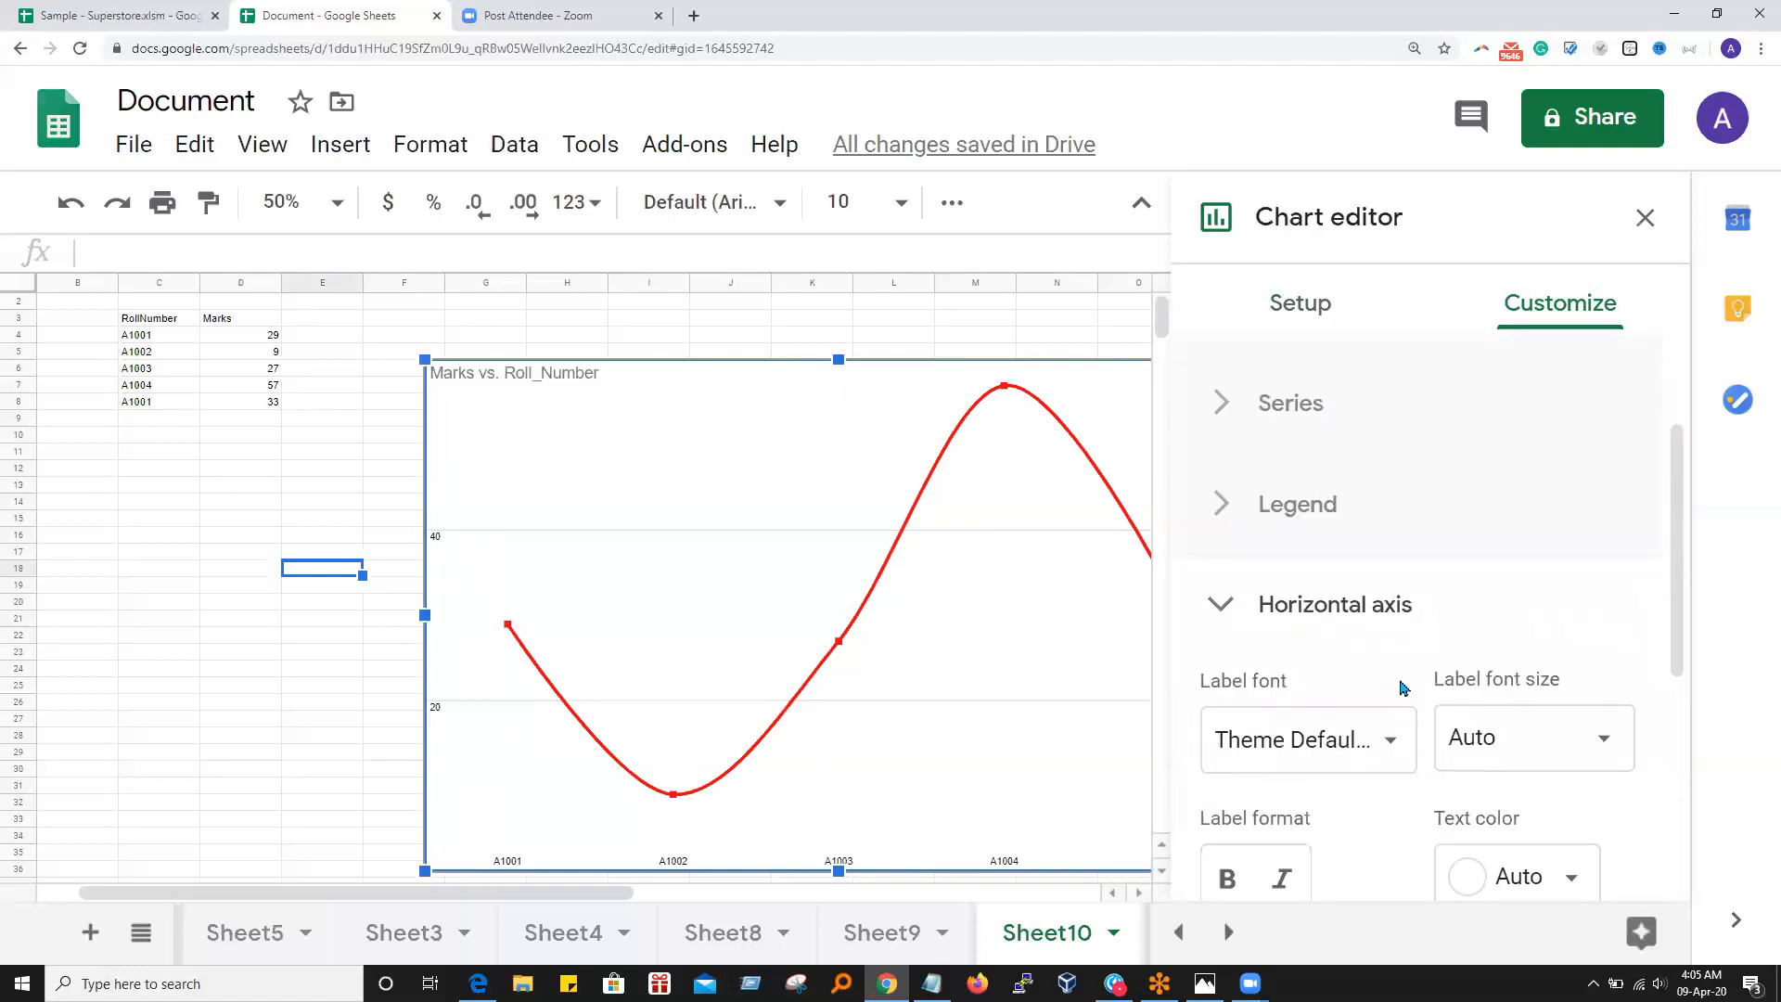
left_click(1219, 494)
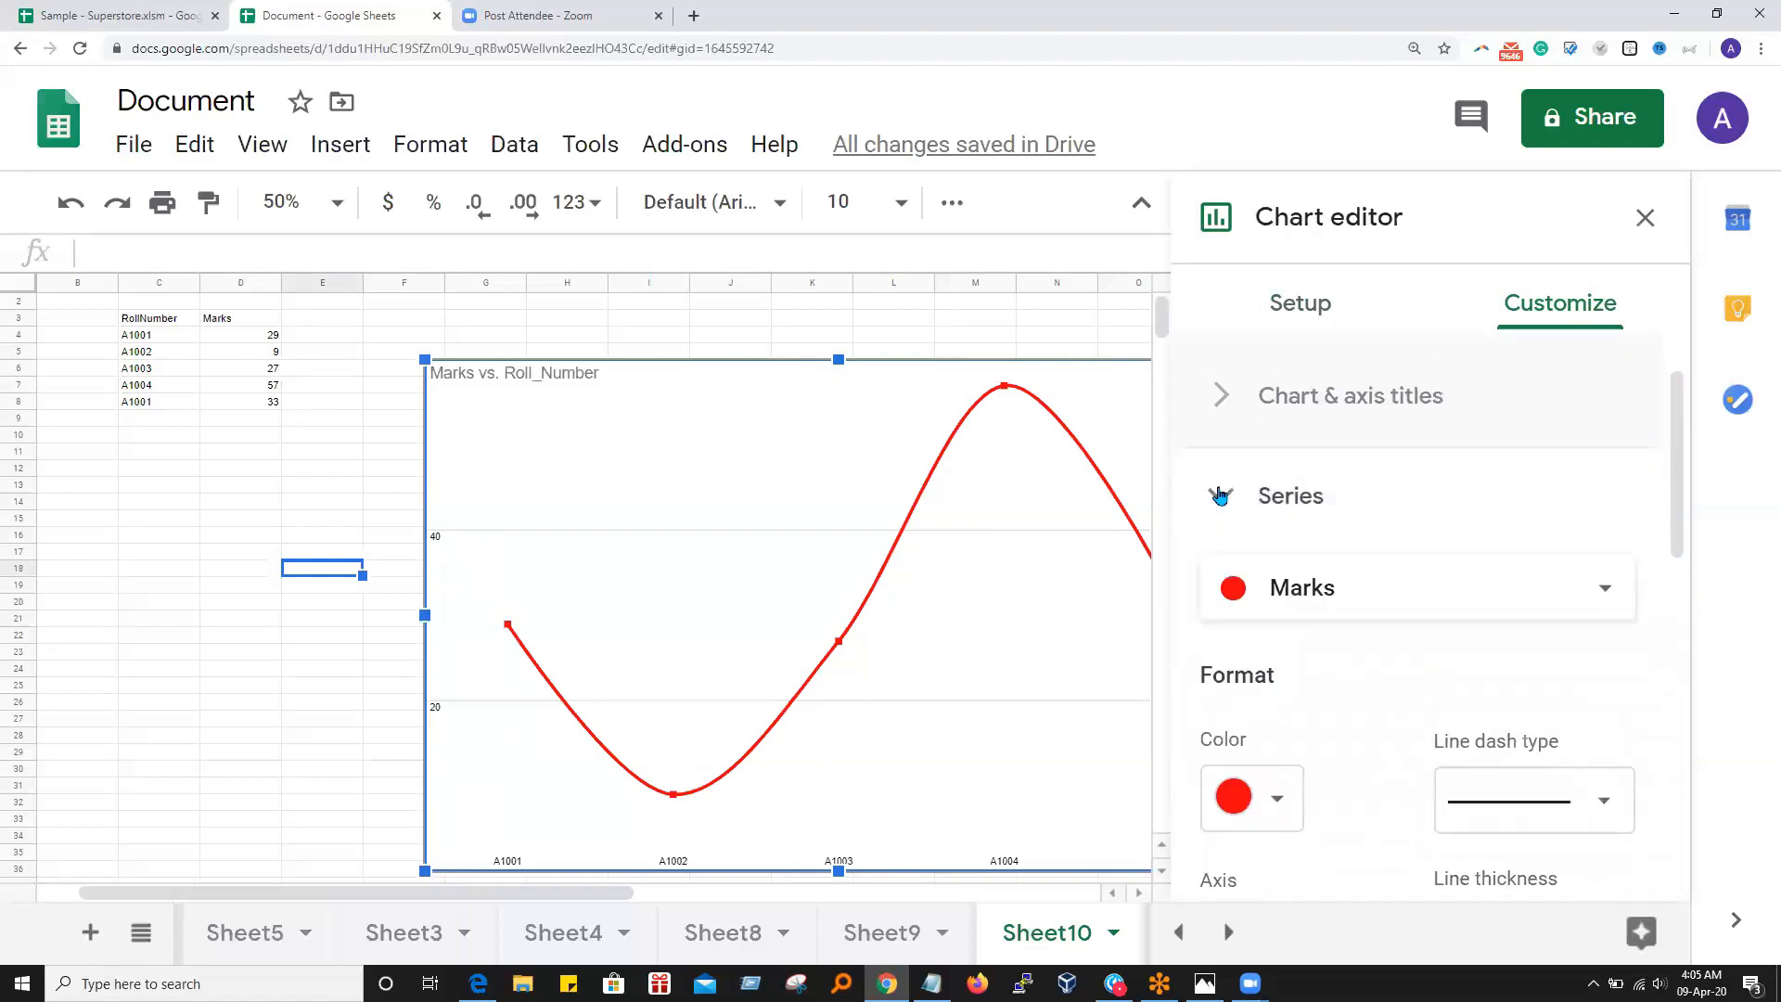
scroll(1317, 631, "down", 5)
scroll(1350, 668, "down", 1)
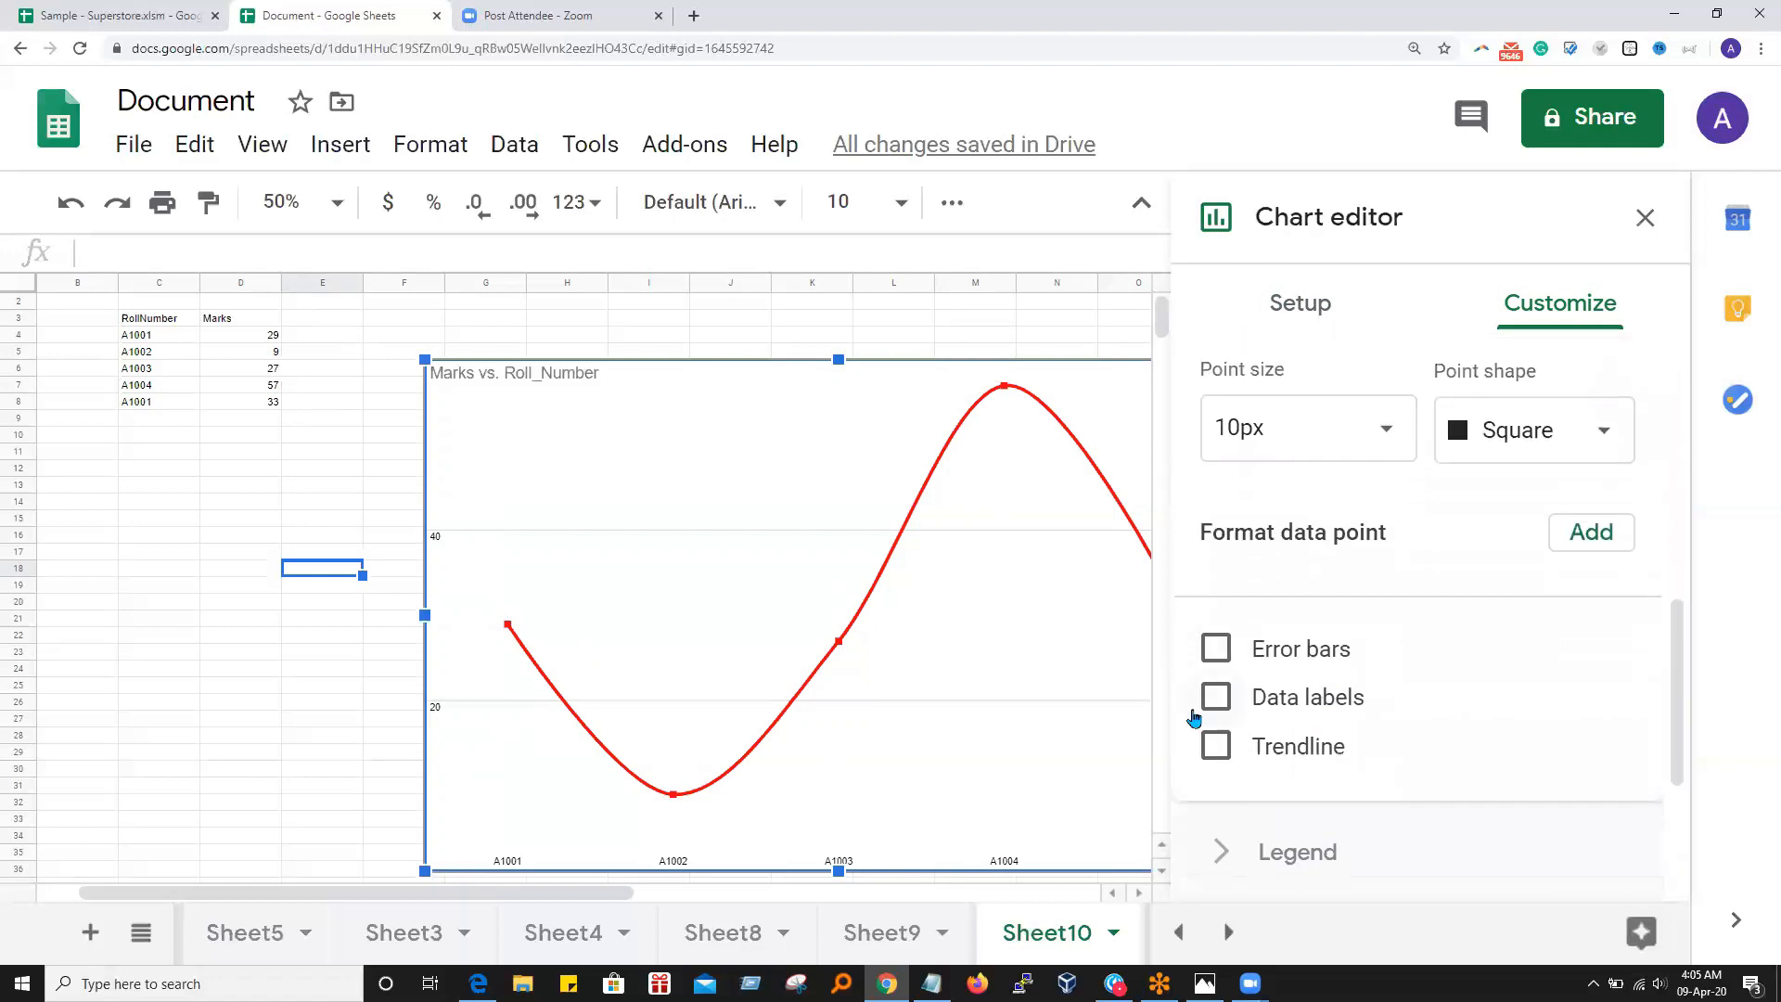
left_click(1216, 650)
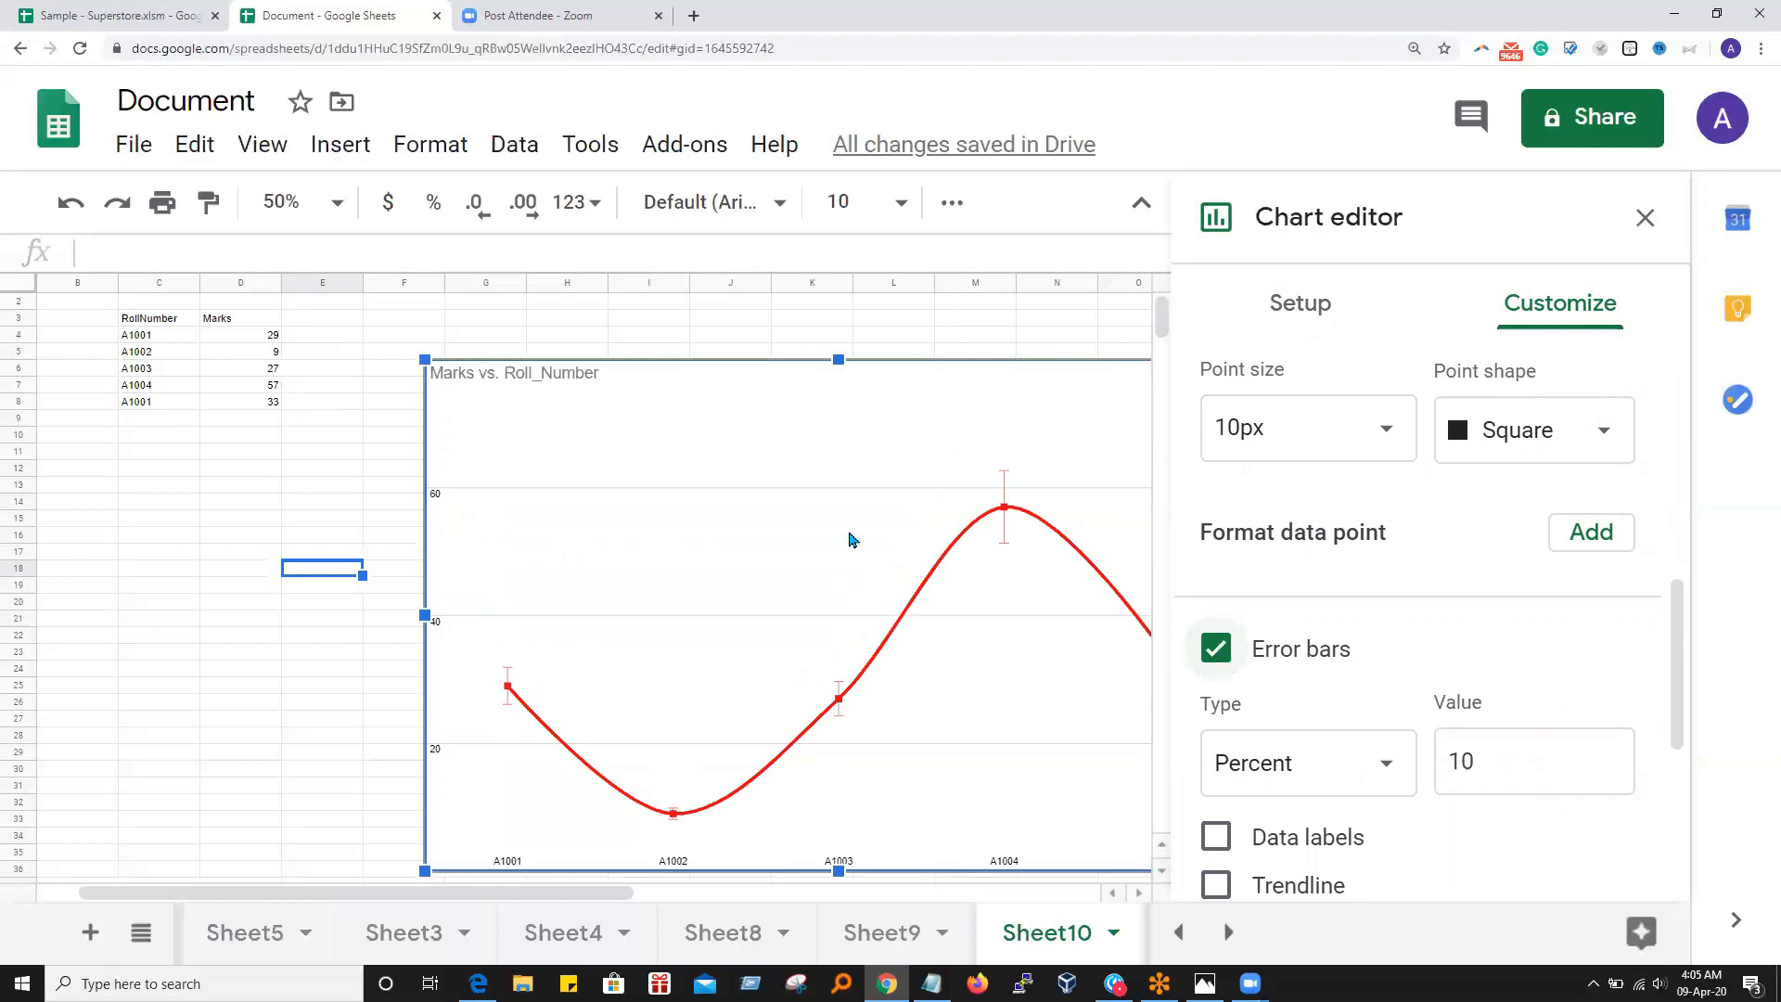
Set the percent error bar value to 1 for the Marks series, switching the error bars off and on
double_click(1448, 762)
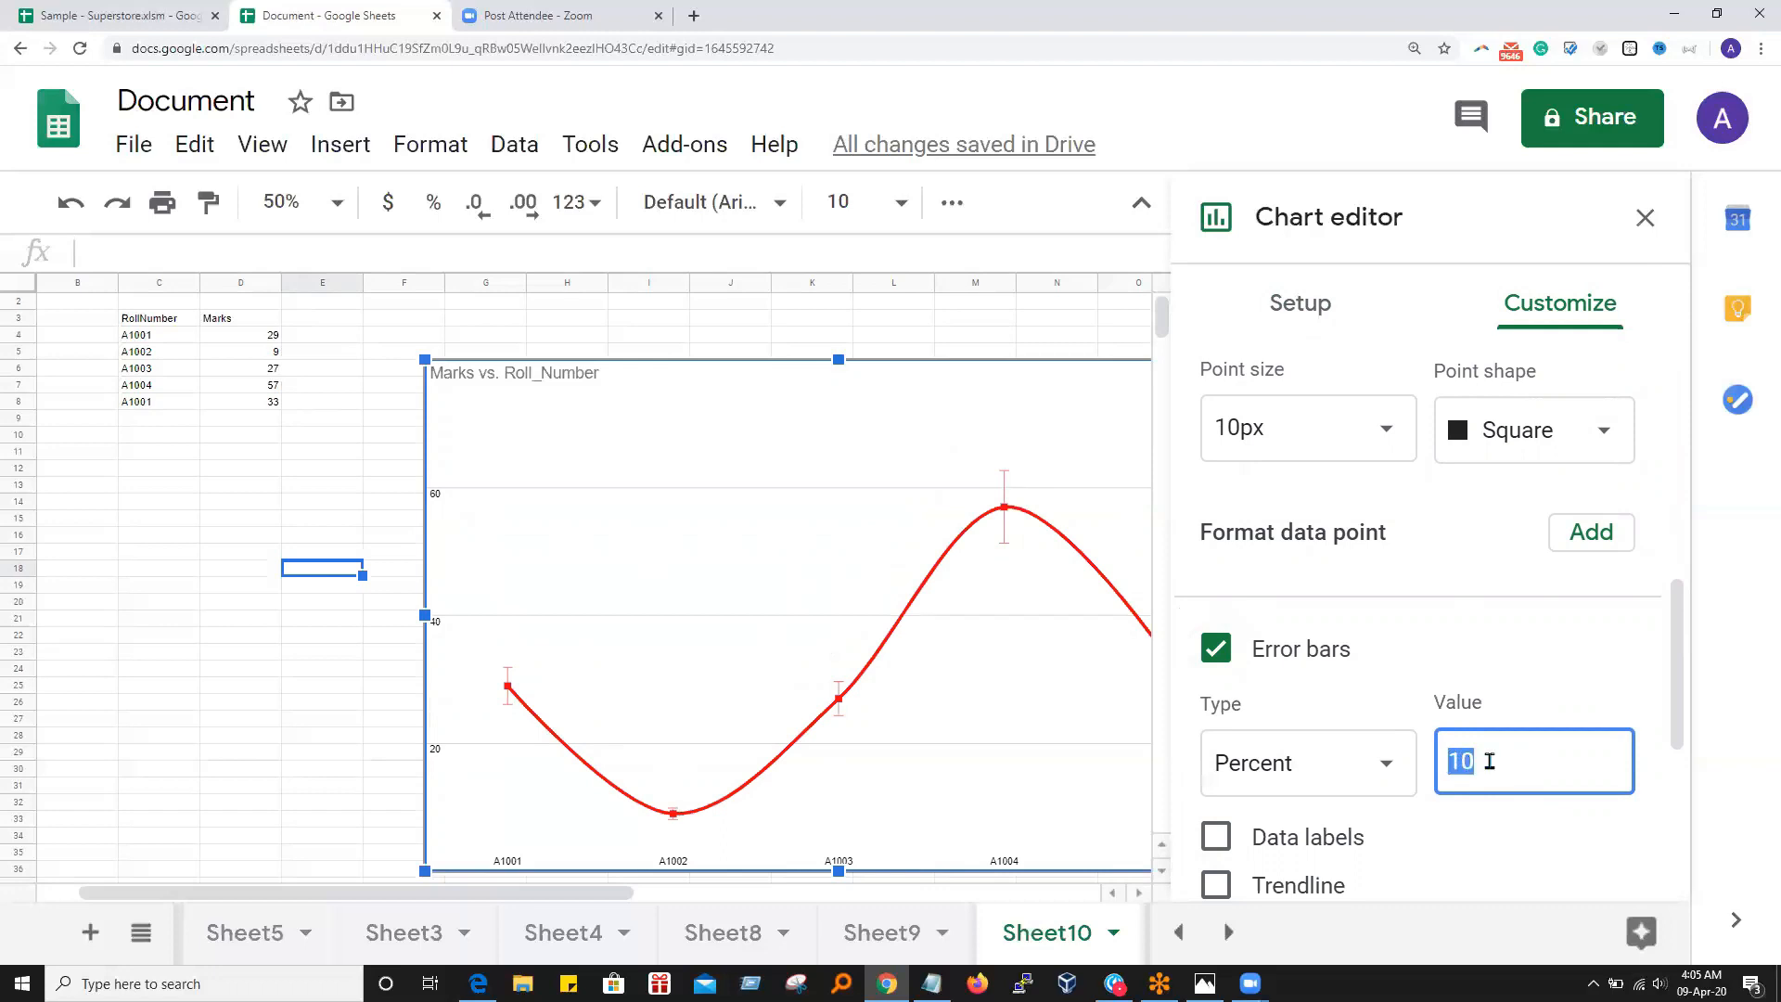
type("1")
left_click(1500, 661)
left_click(1223, 649)
left_click(1480, 761)
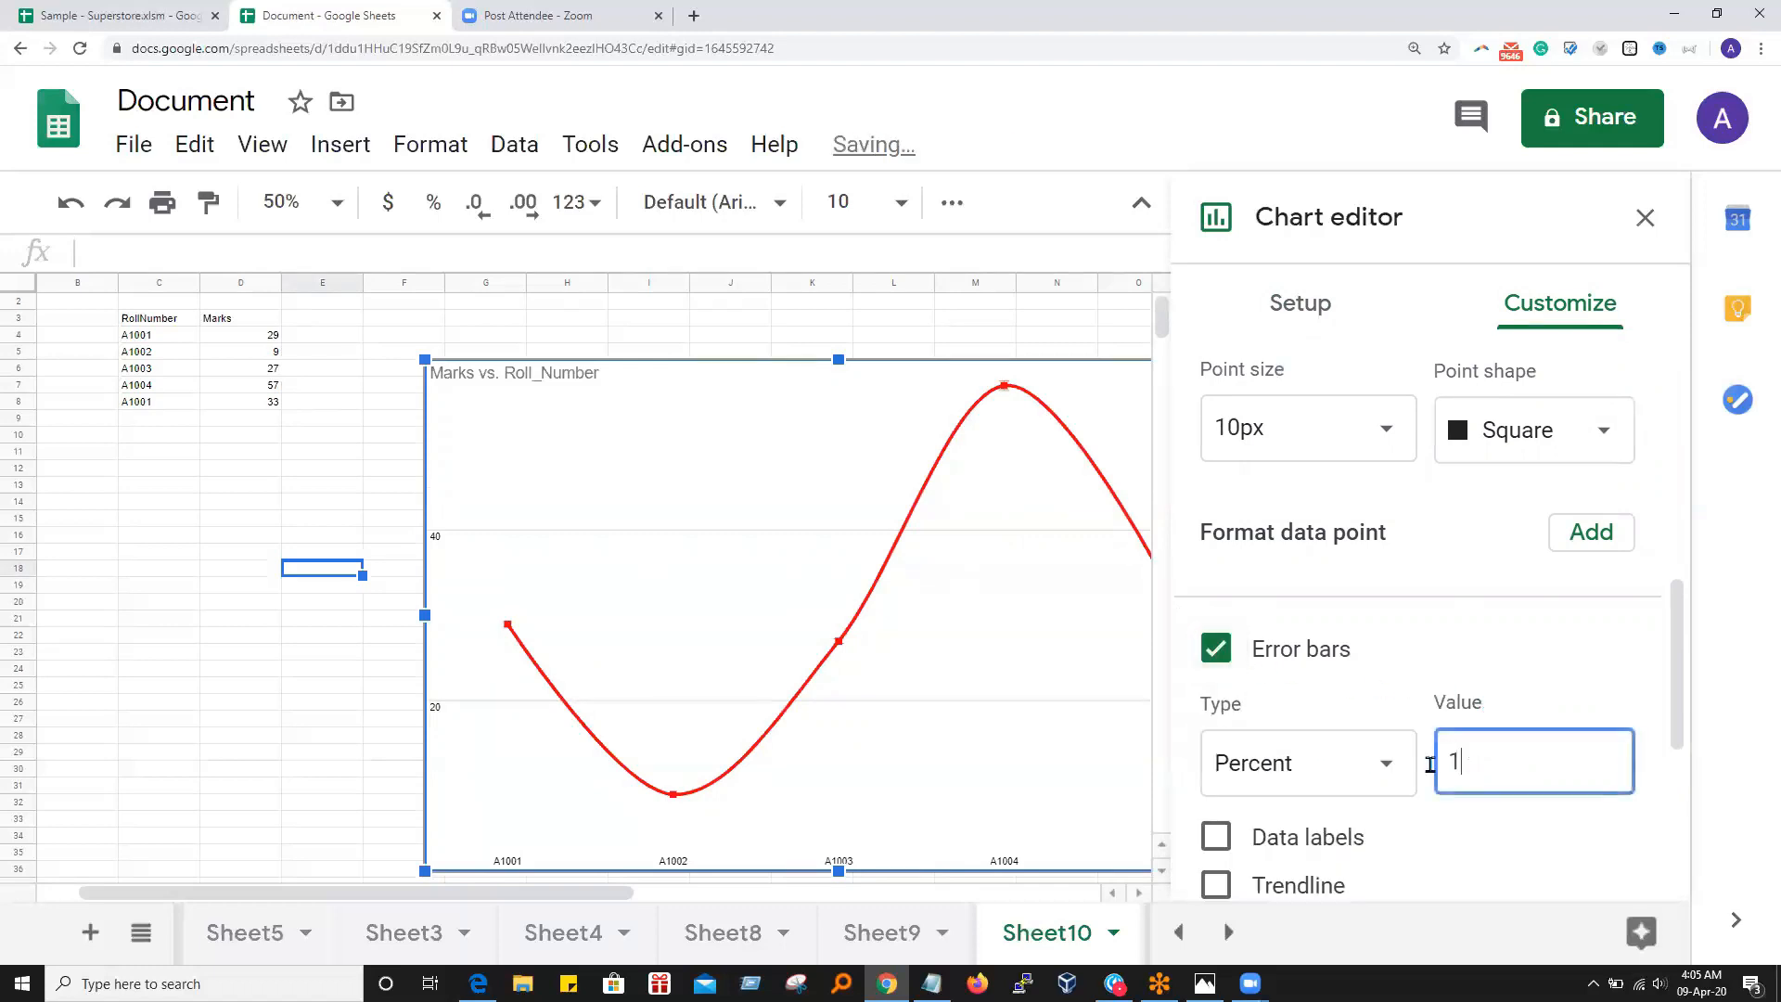
Change the Marks error bars to the Constant type with a value of 3
left_click(1385, 770)
left_click(1400, 727)
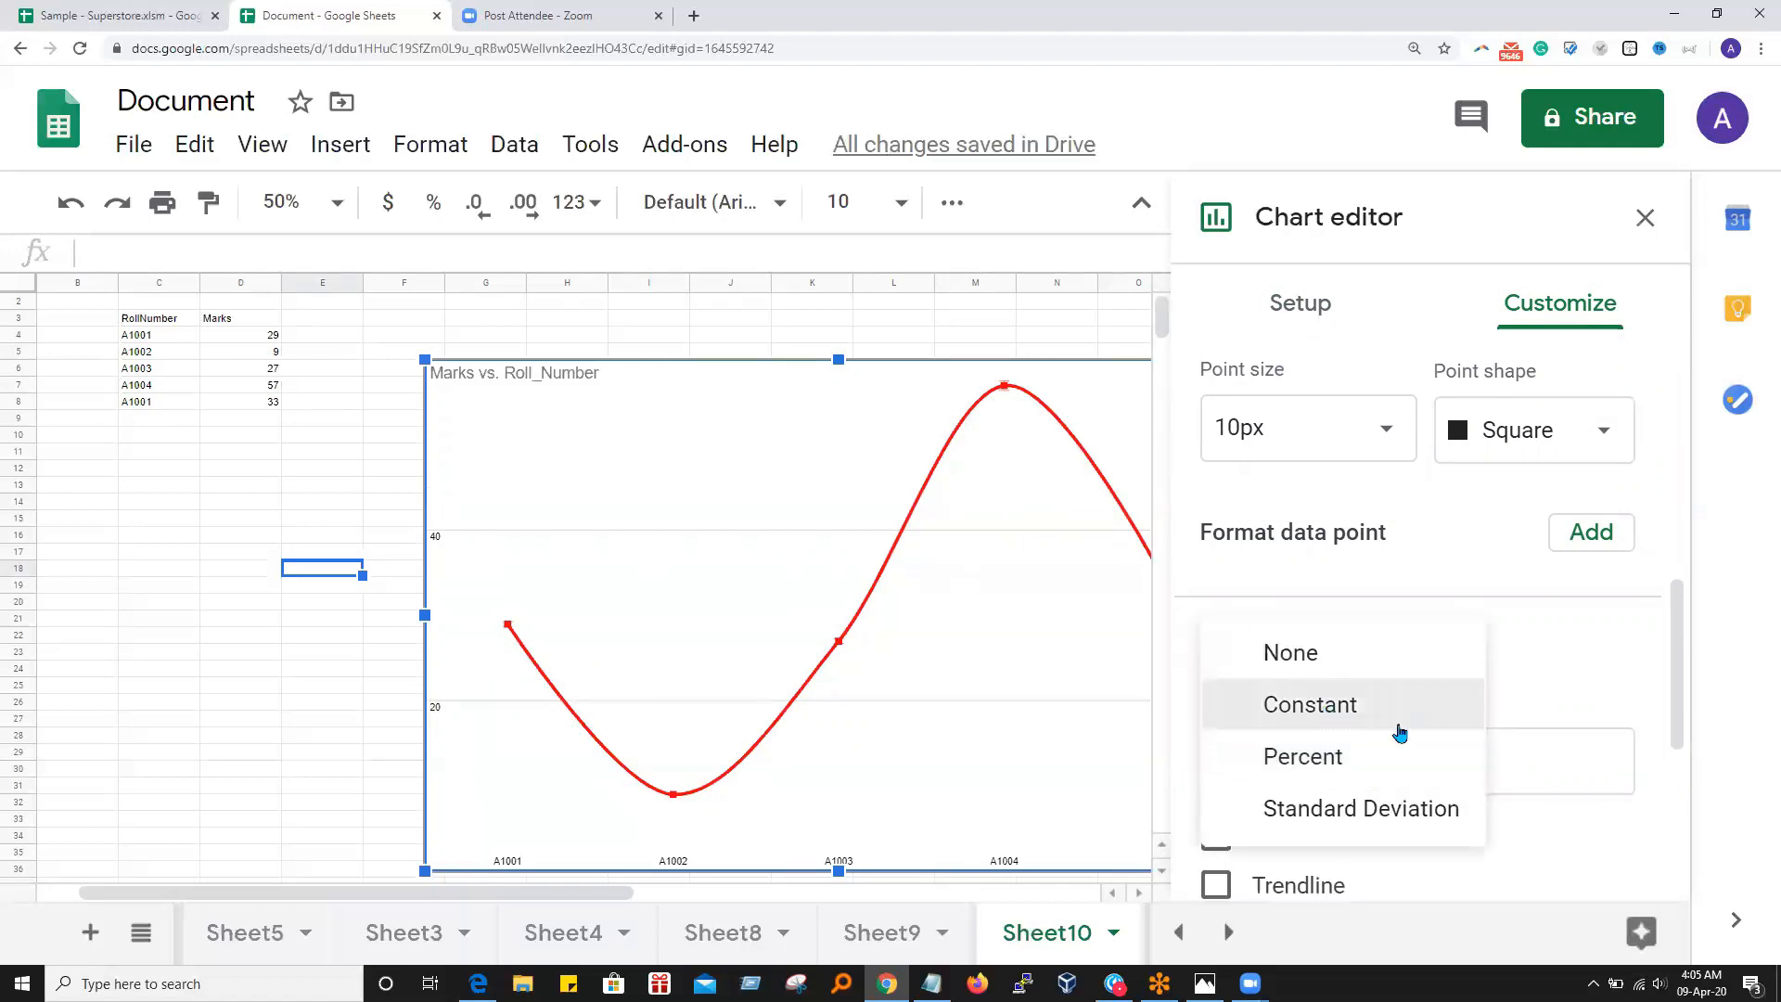
left_click(1514, 764)
double_click(1453, 762)
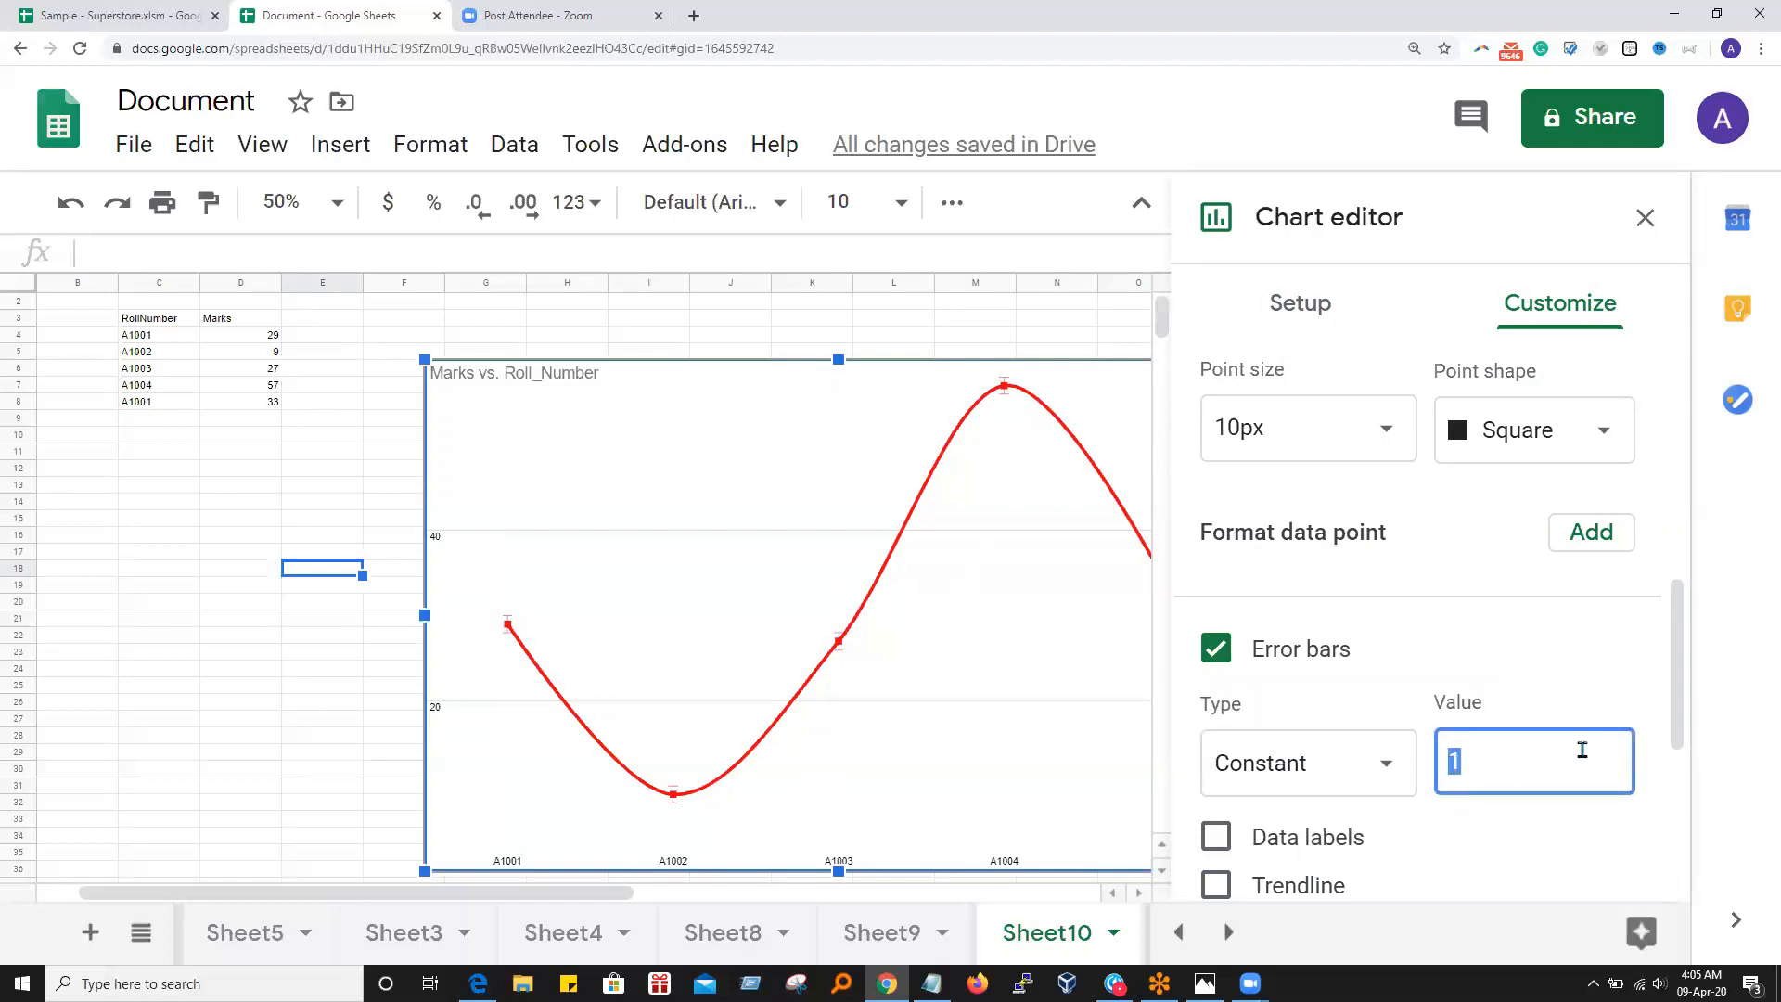
type("3")
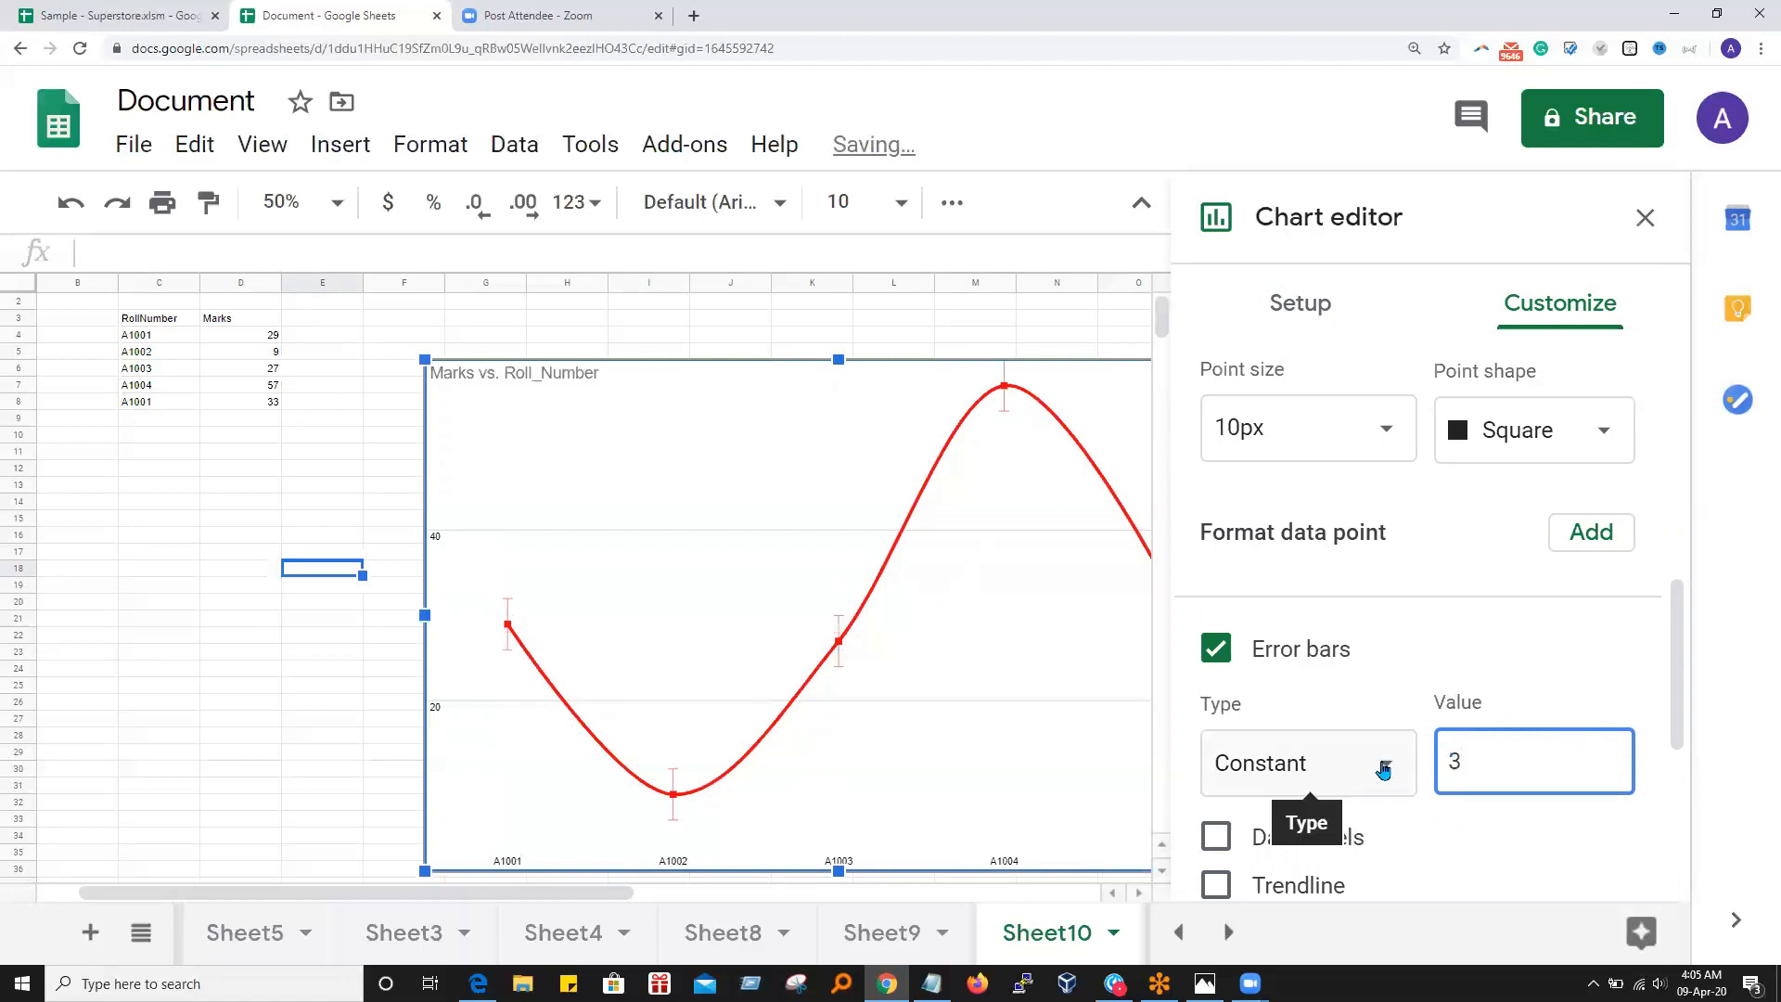
Try the Percent error bar type with the value 3, and remove the error bars by choosing None
left_click(1383, 769)
left_click(1326, 825)
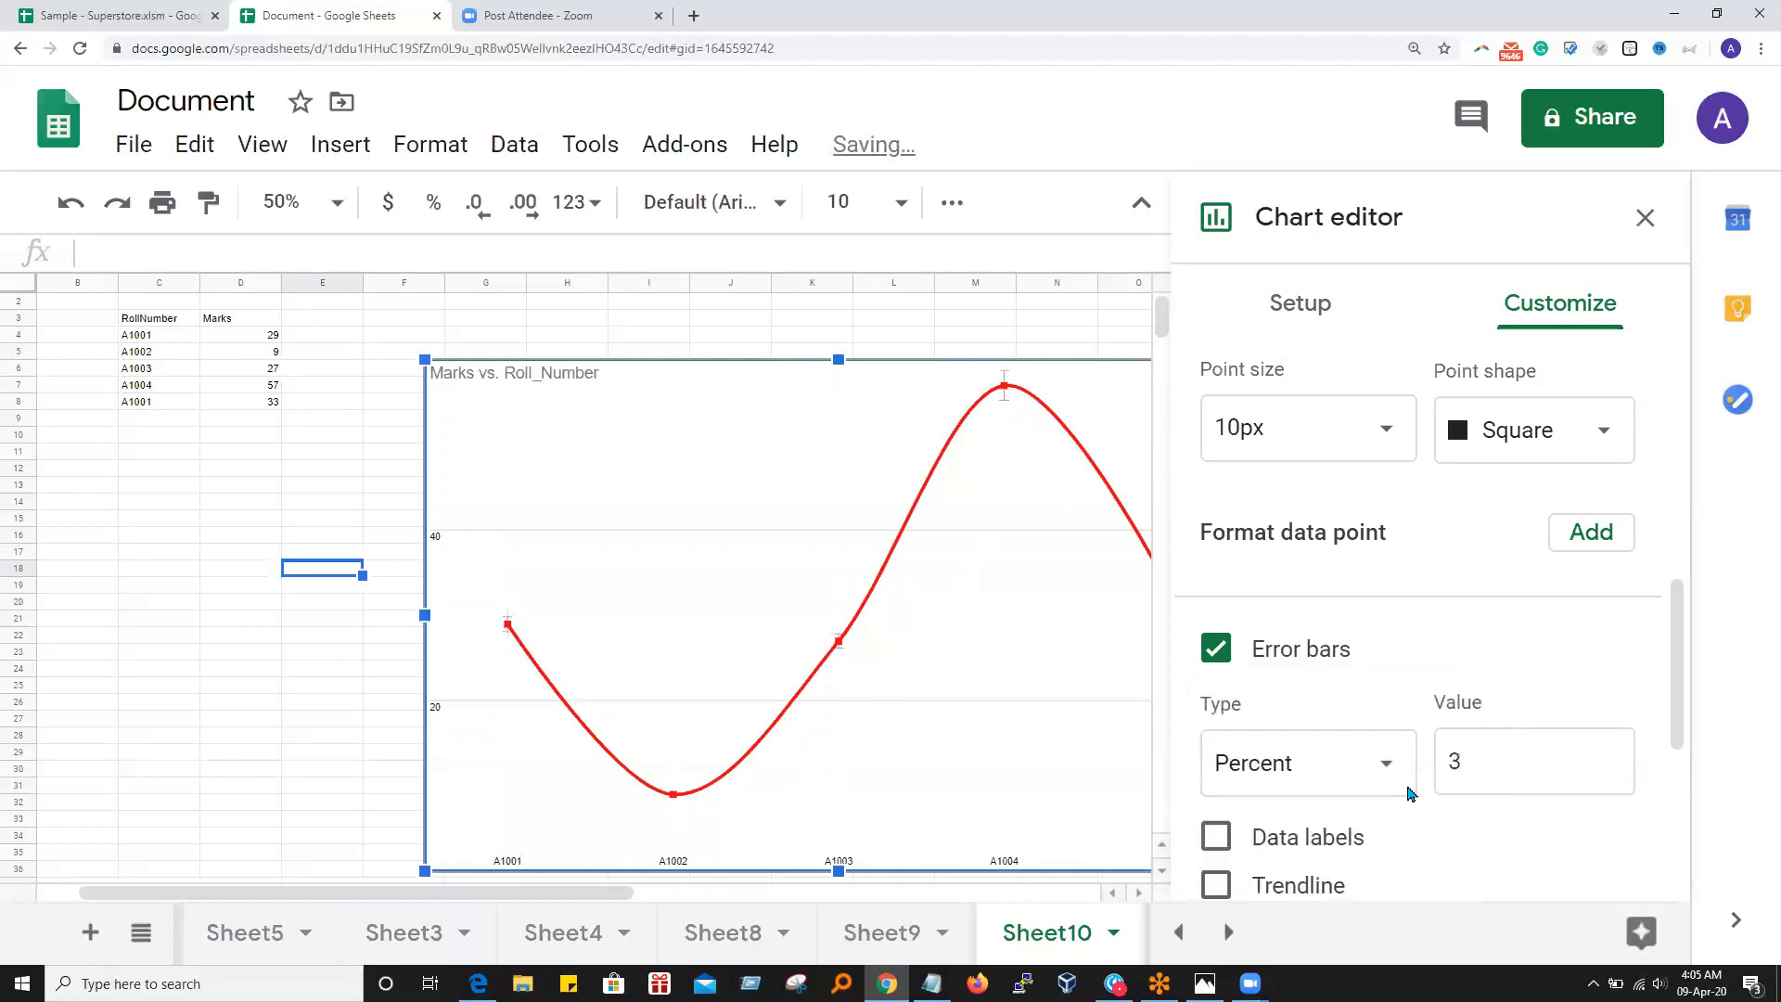
left_click(1470, 761)
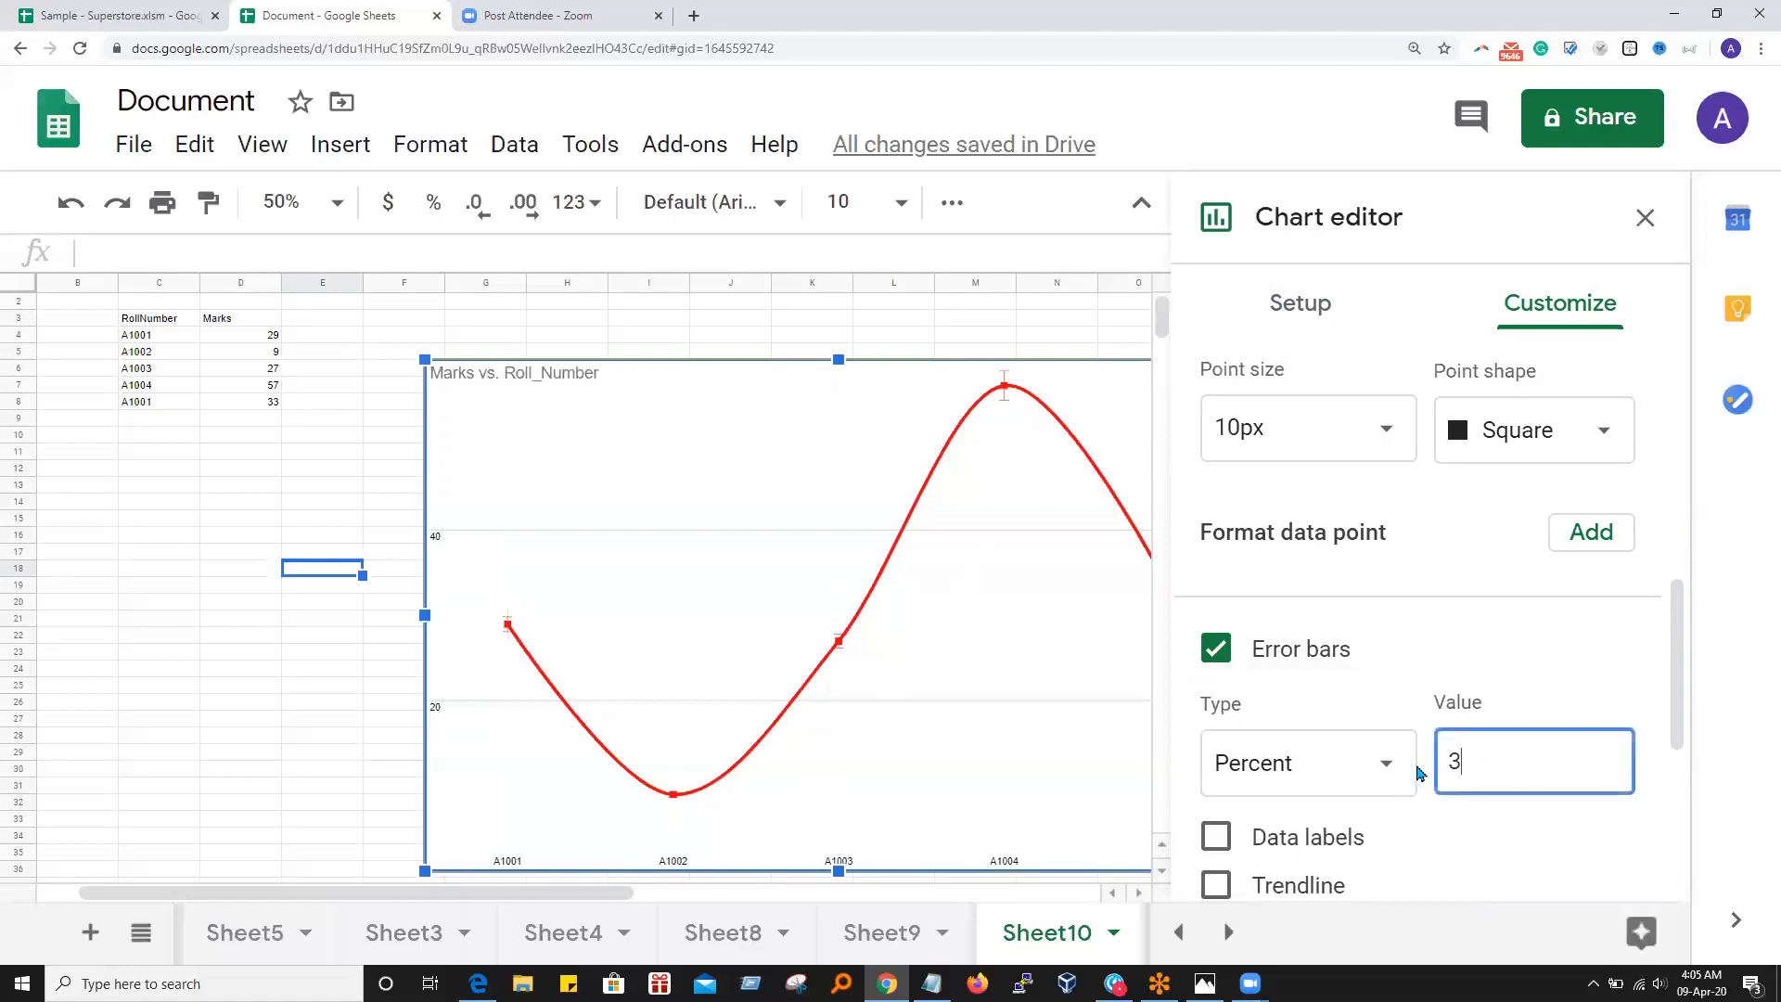
left_click(1391, 767)
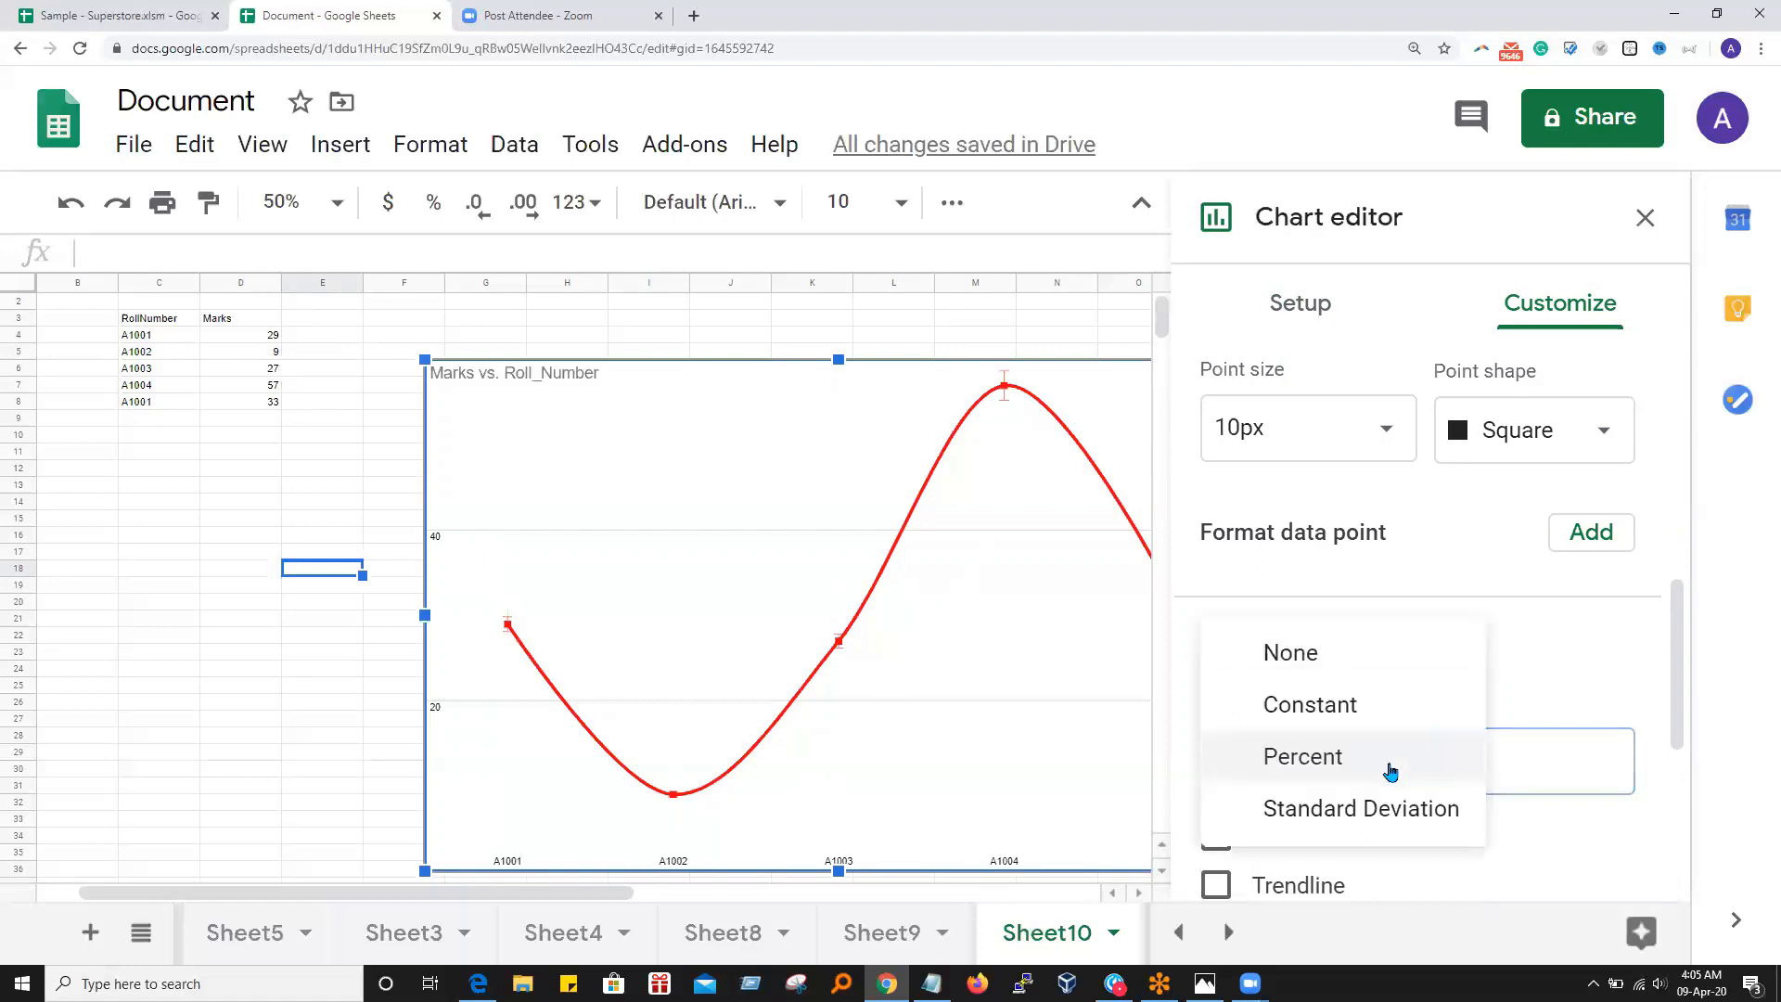
left_click(1529, 769)
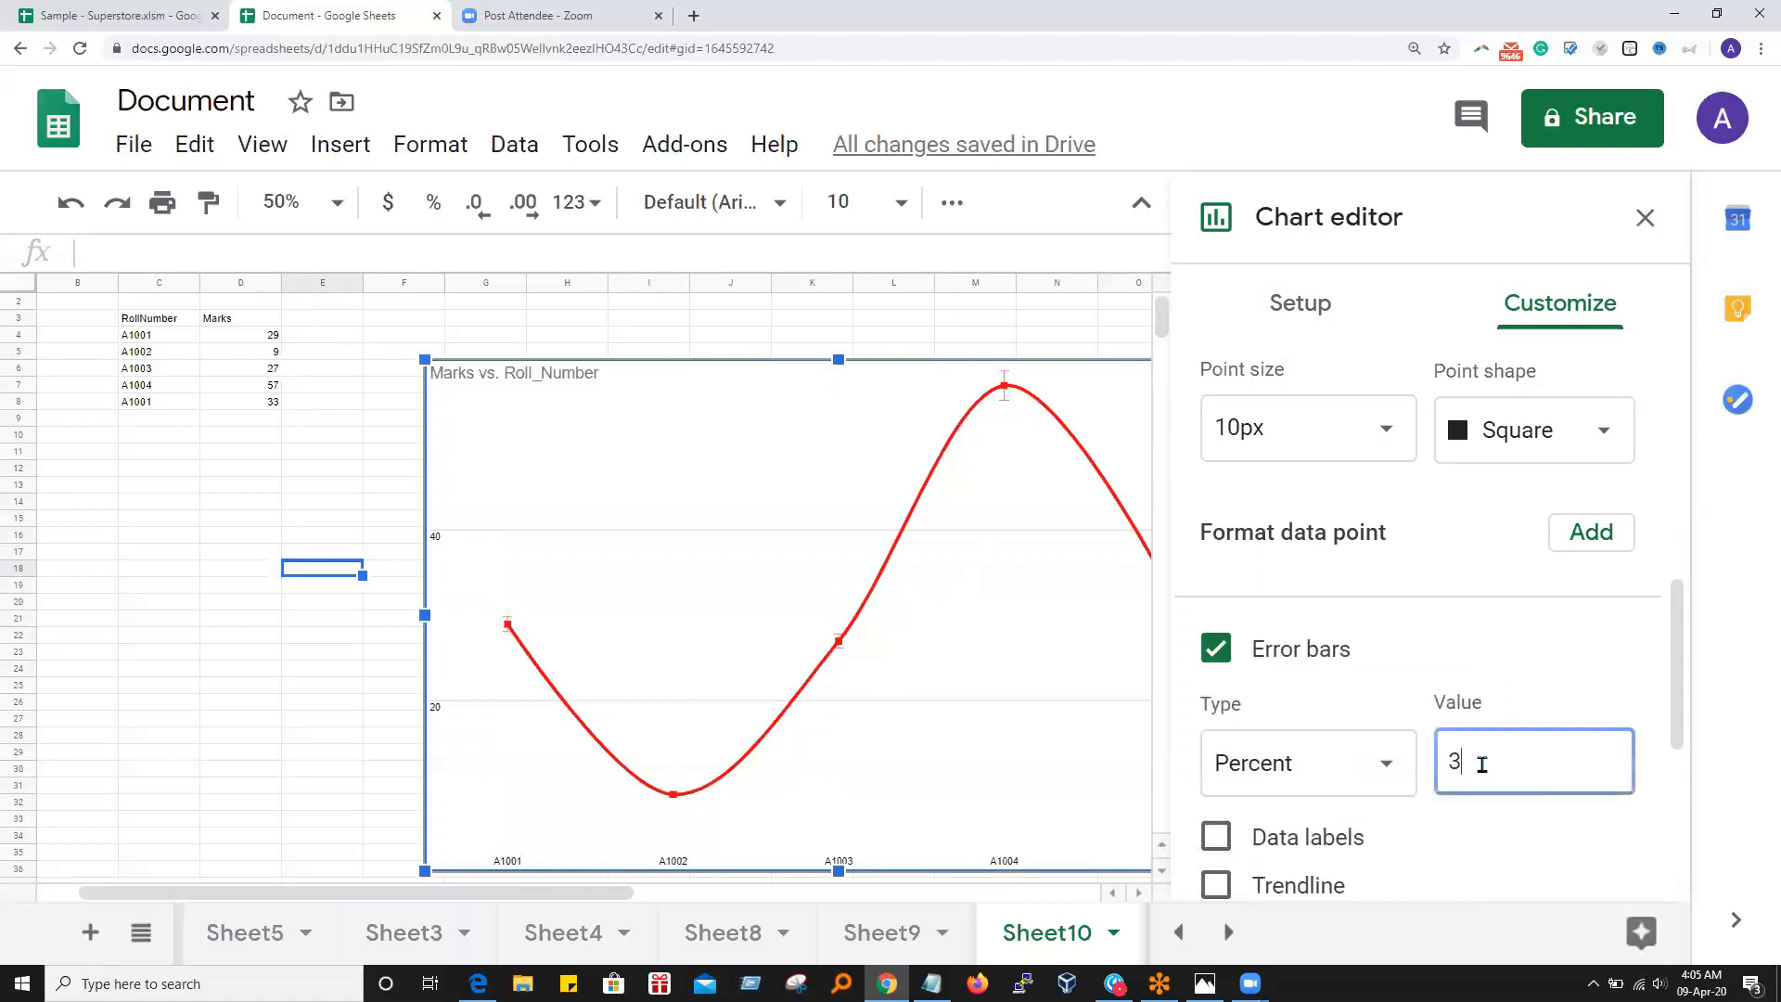
left_click(1396, 770)
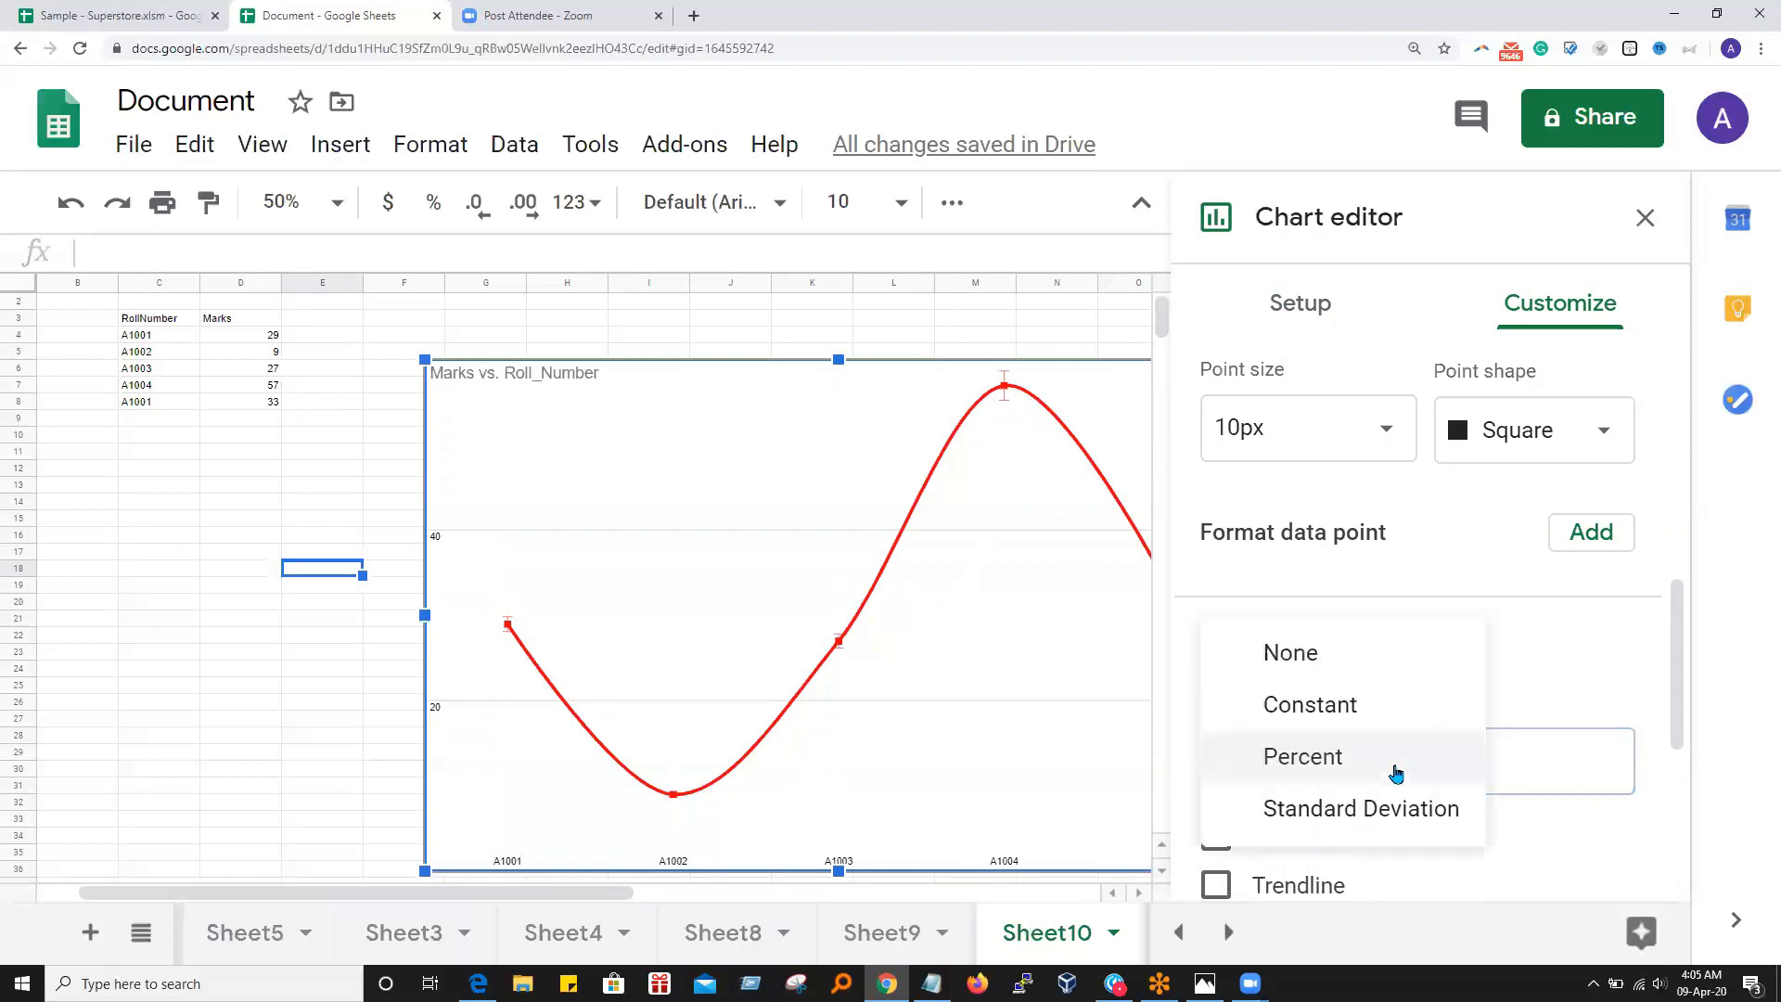
left_click(1321, 669)
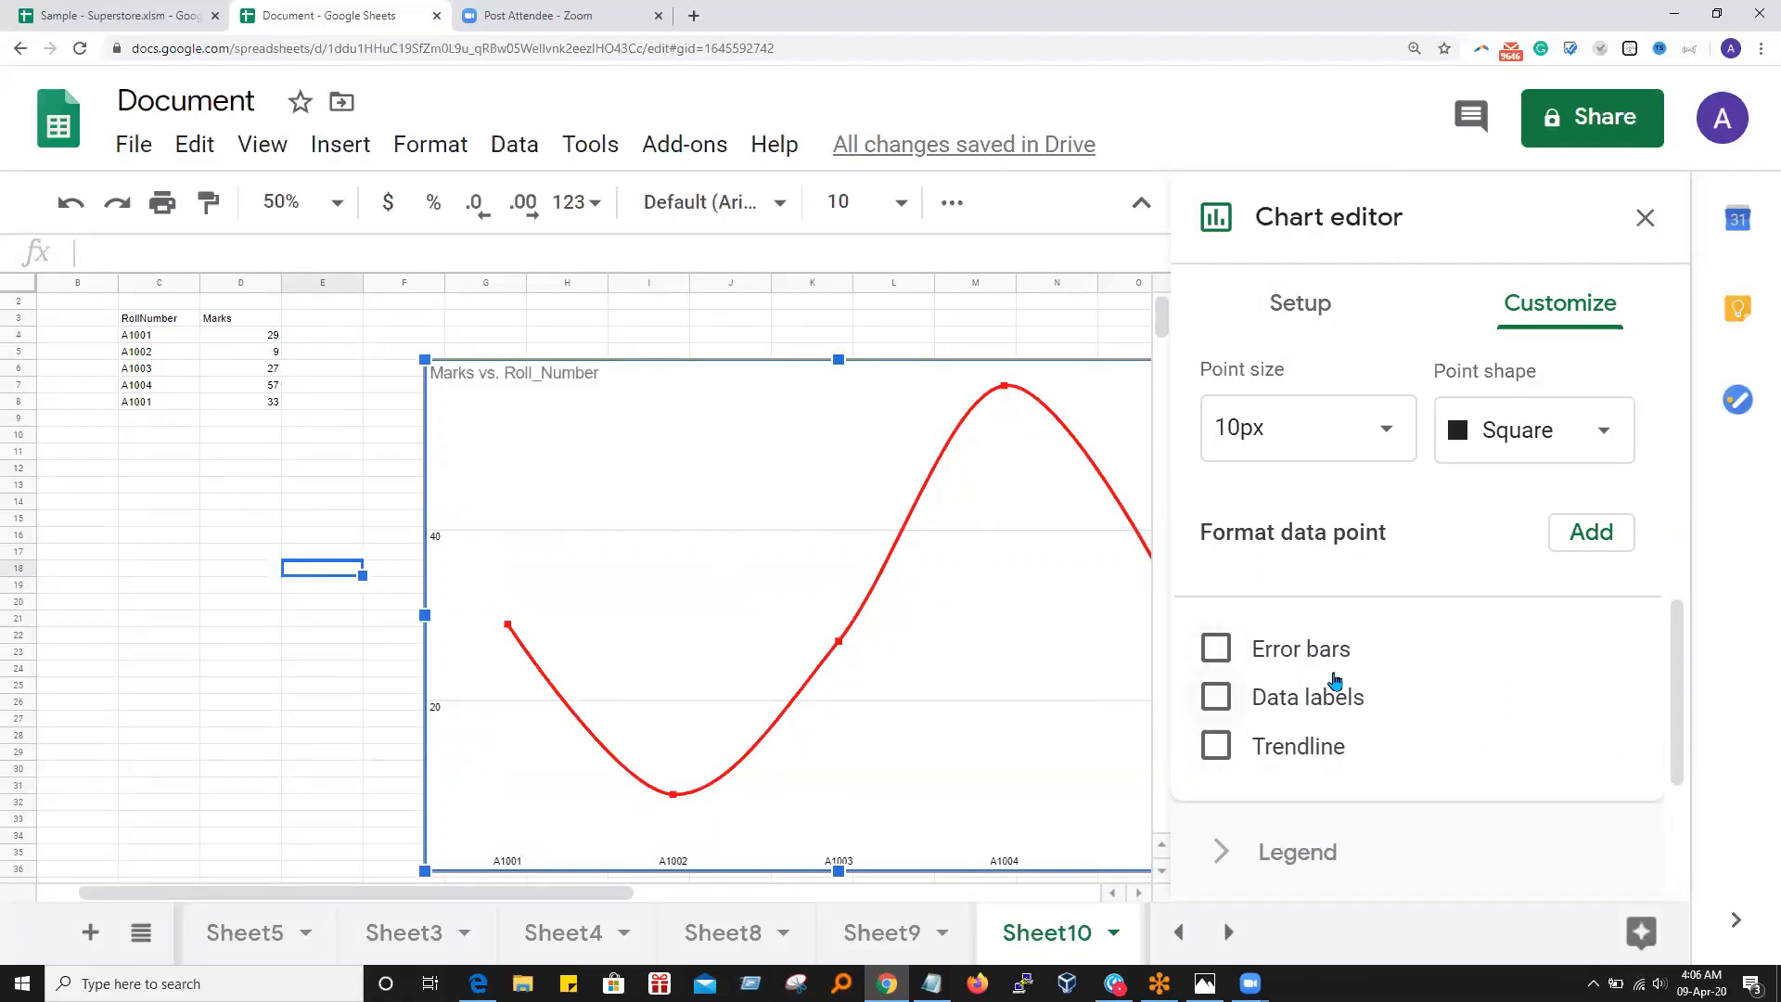
Show data labels on the Marks series, toggling them off and on to compare the chart with and without values
left_click(1214, 700)
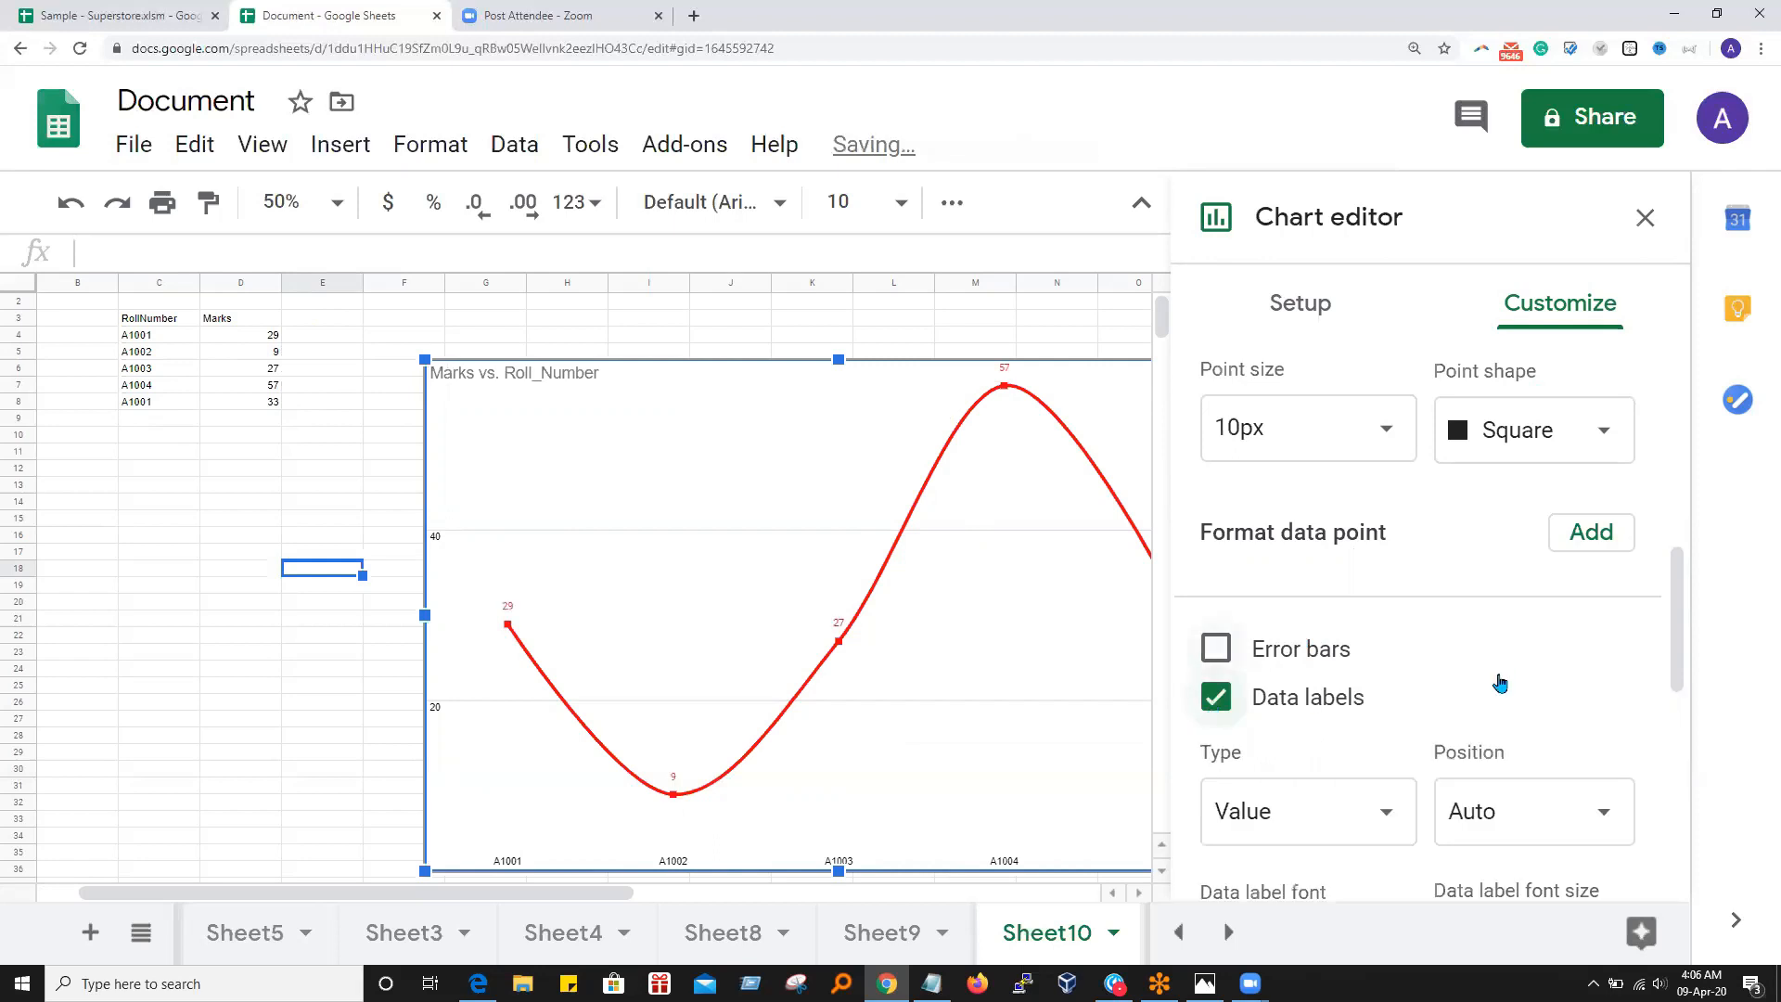
scroll(1495, 696, "down", 3)
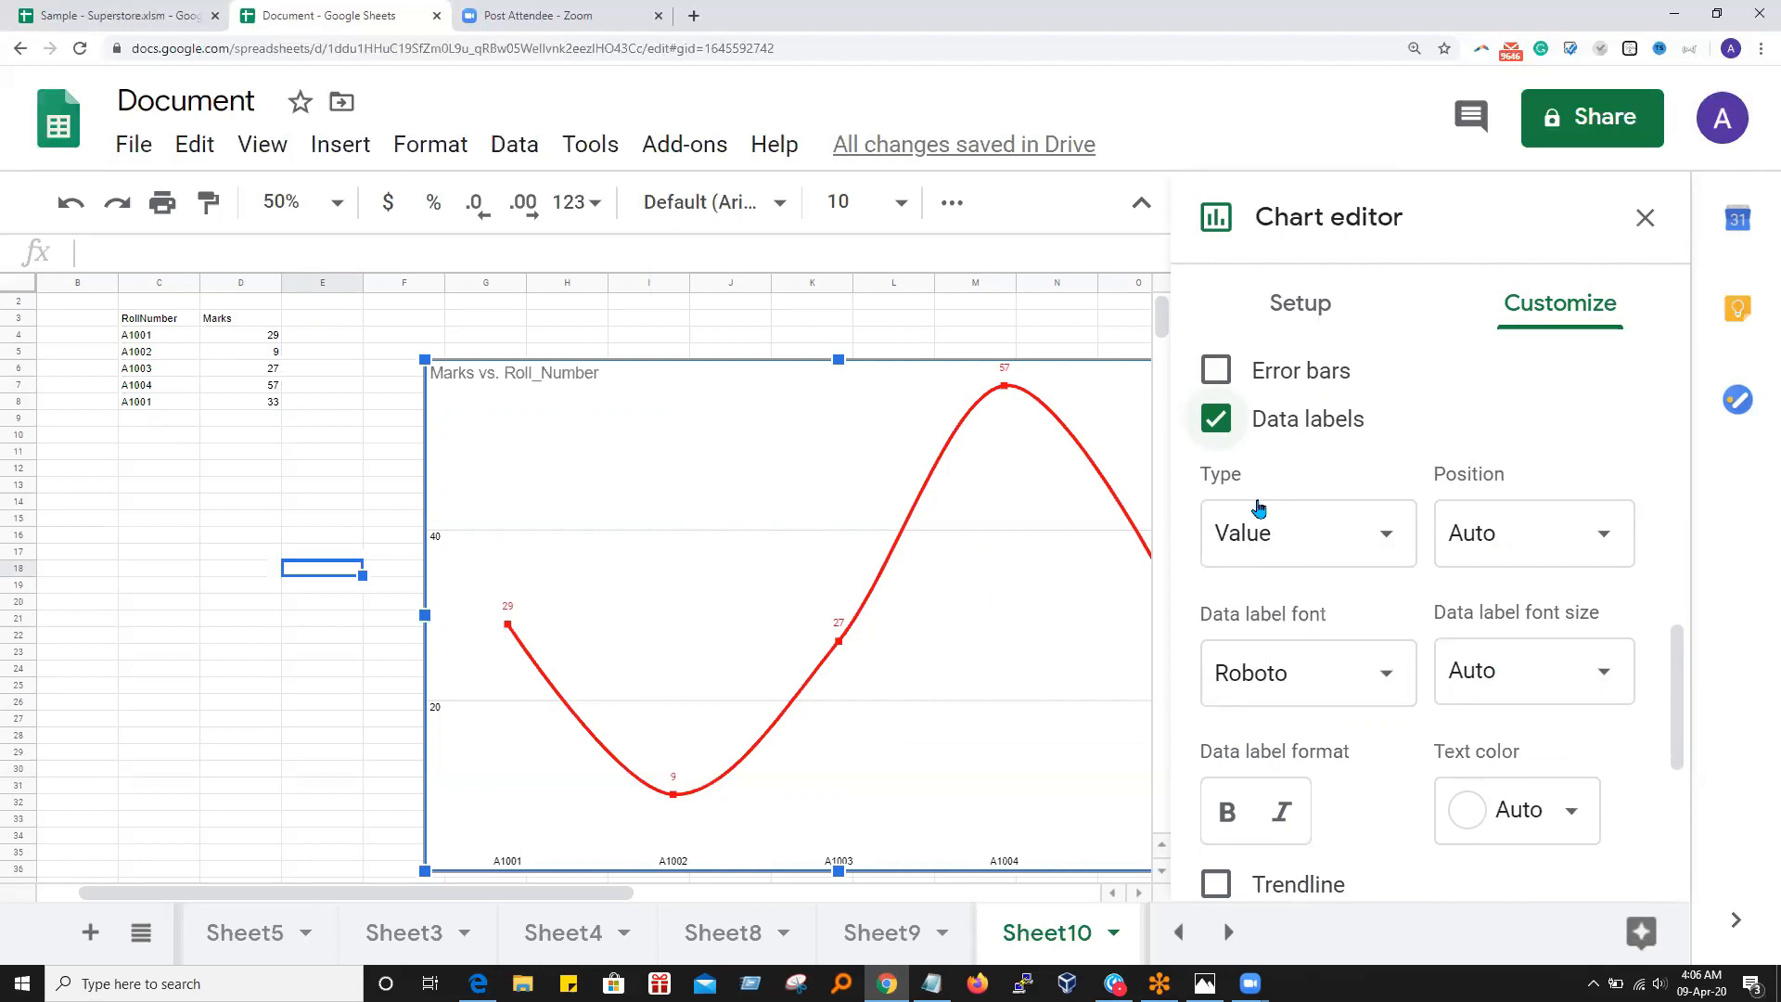
left_click(1216, 420)
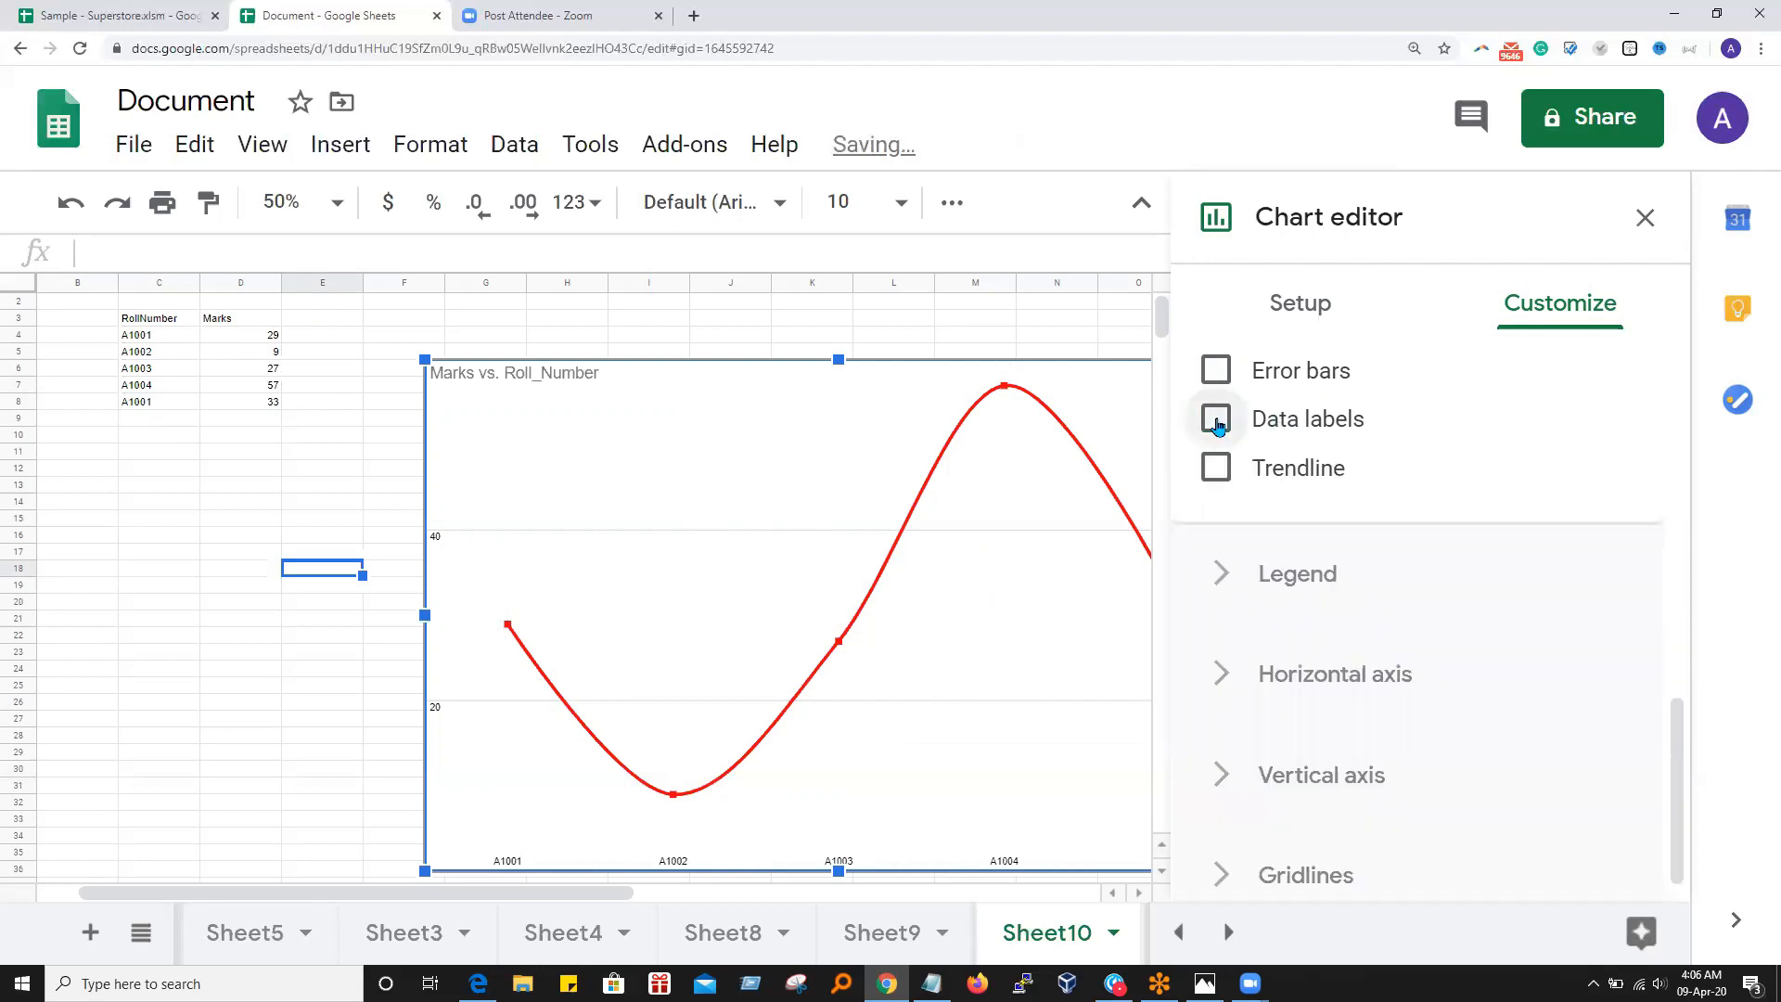
left_click(1216, 421)
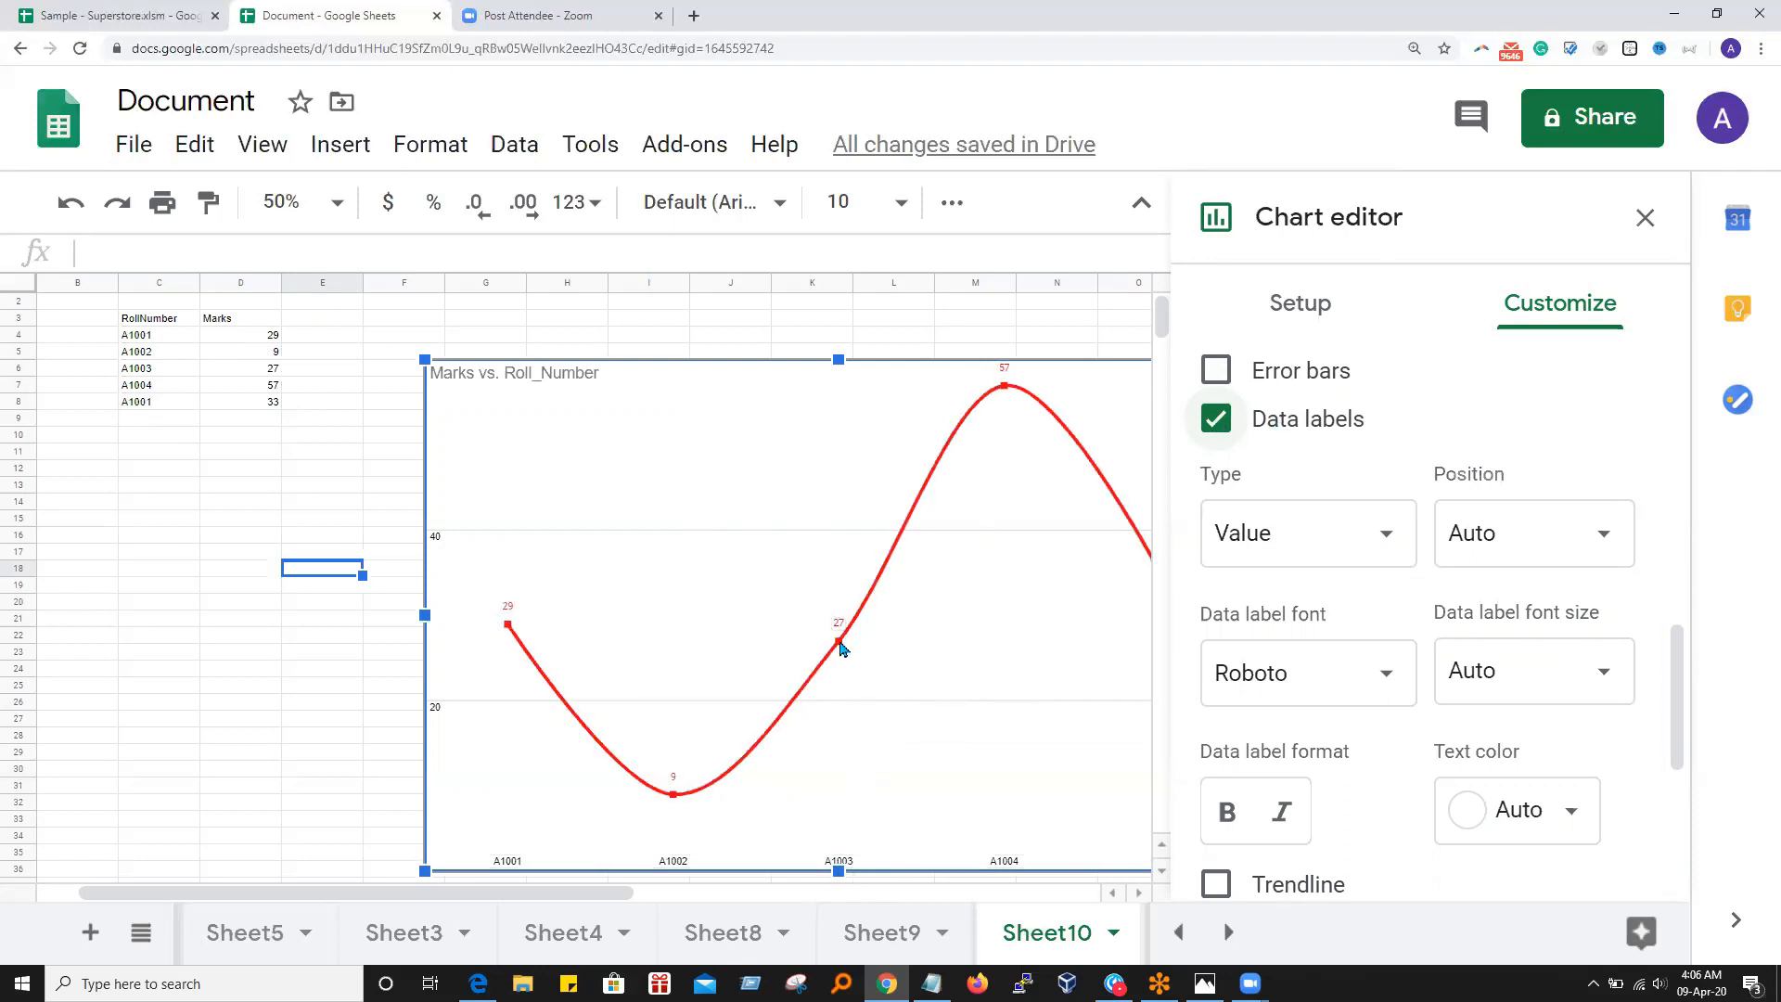
left_click(1221, 428)
left_click(1221, 427)
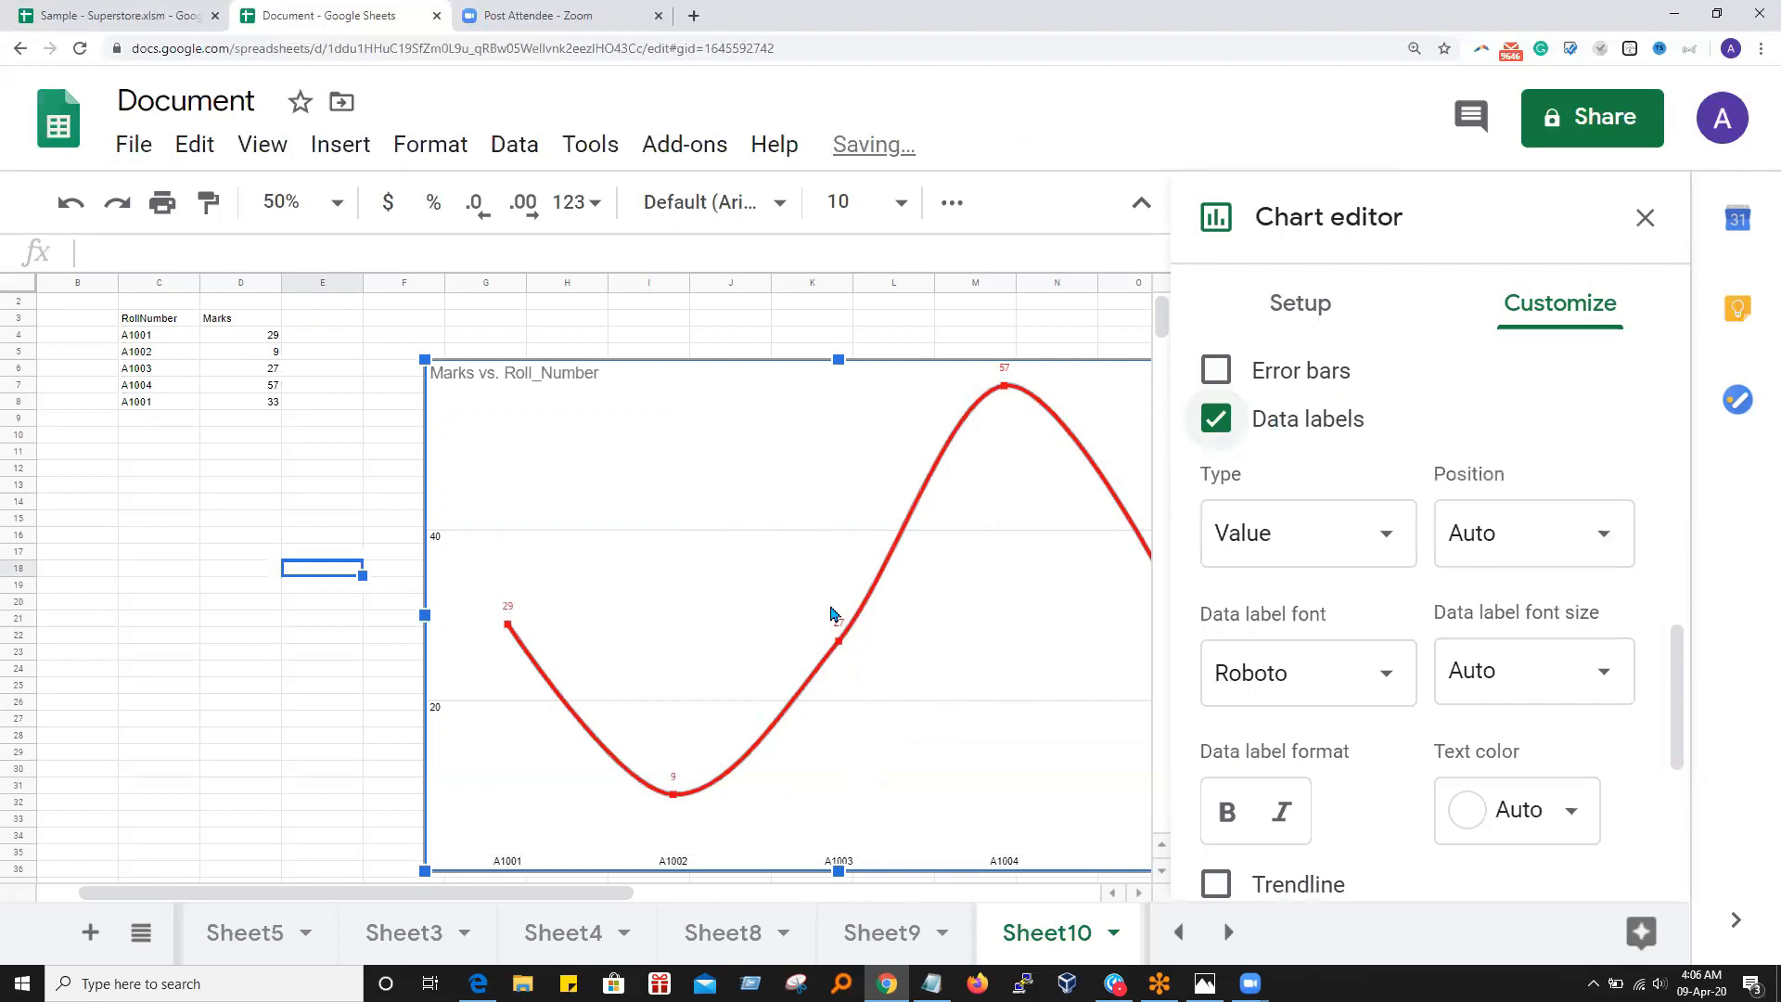
Try Verdana as the data label font and change it to Courier New
left_click(1388, 680)
left_click(1388, 680)
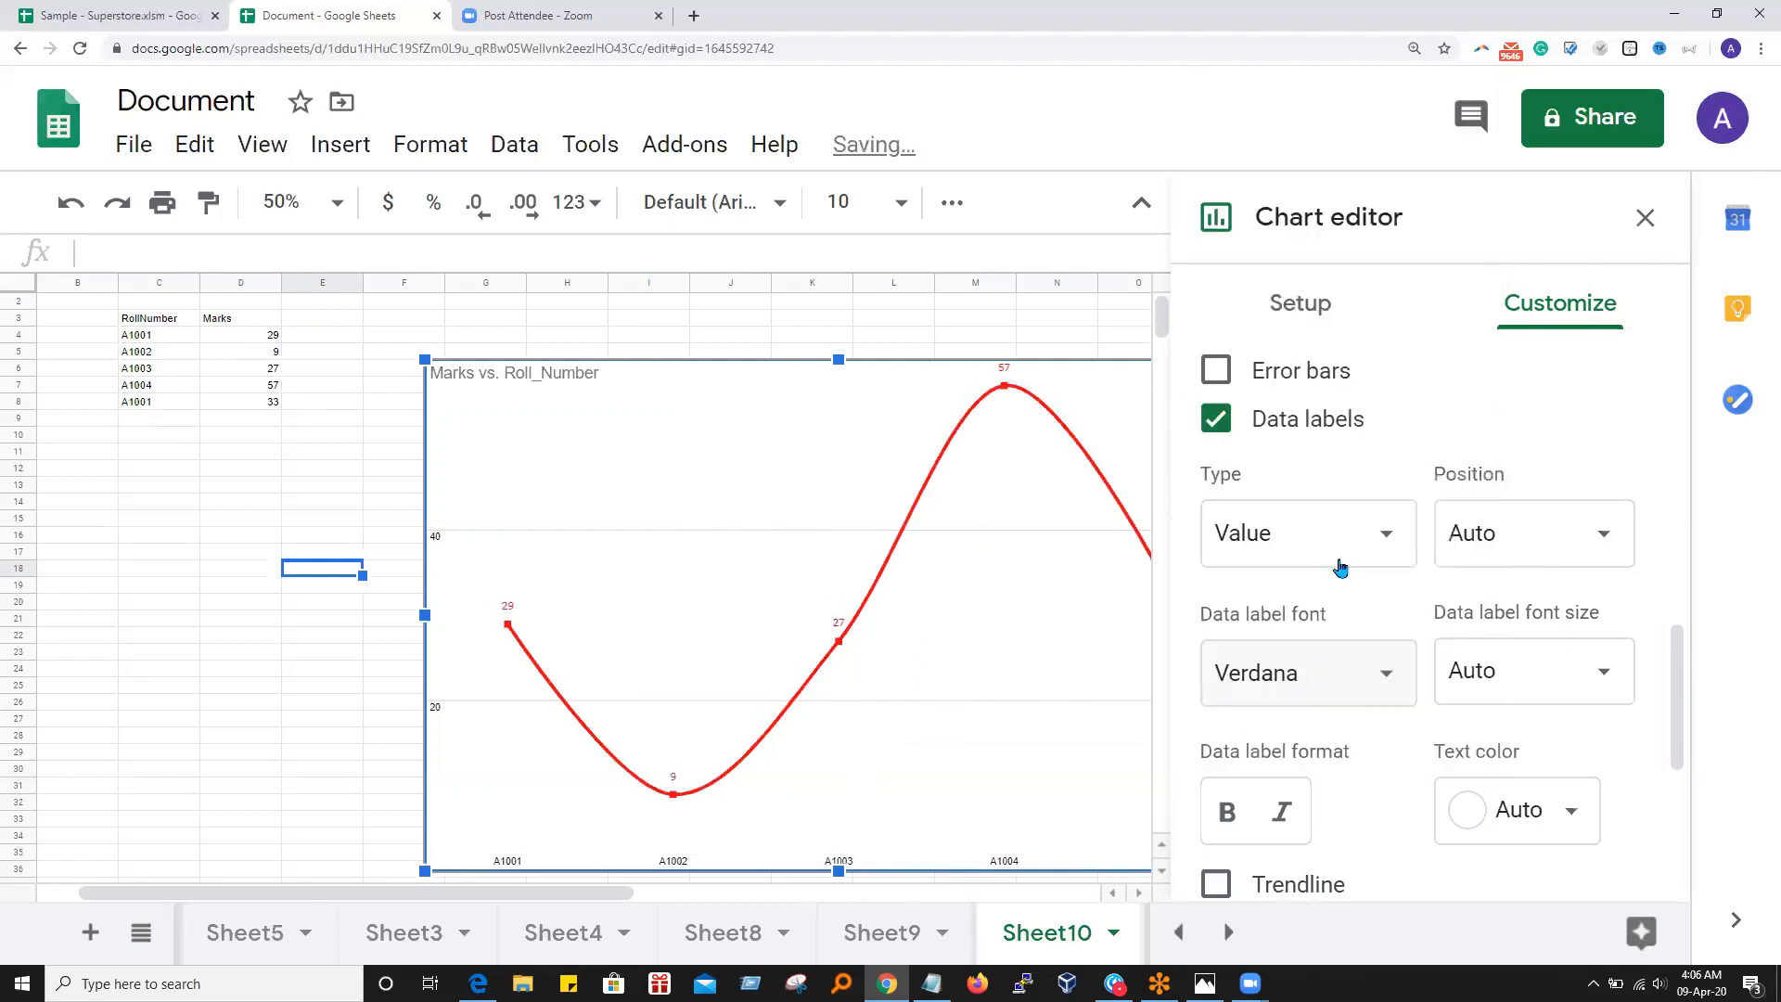
left_click(1396, 672)
left_click(1345, 471)
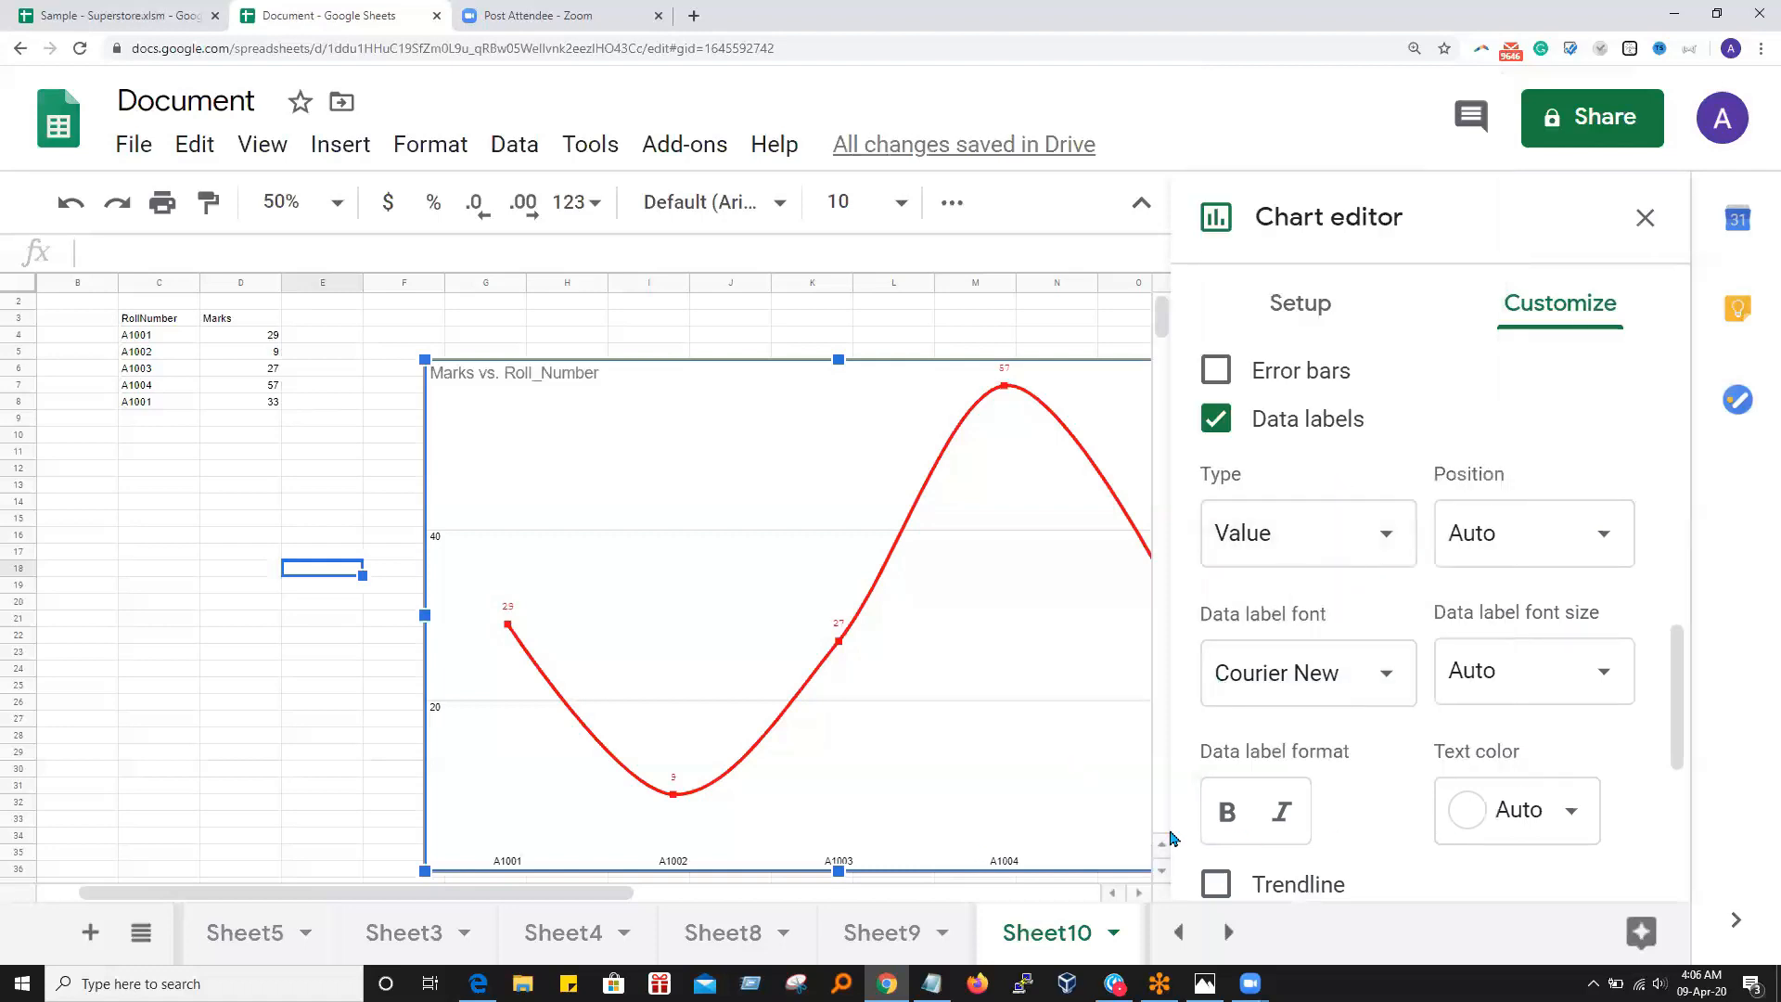
Make the Marks data labels bold and try purple as their text color before changing it to blue
left_click(1225, 812)
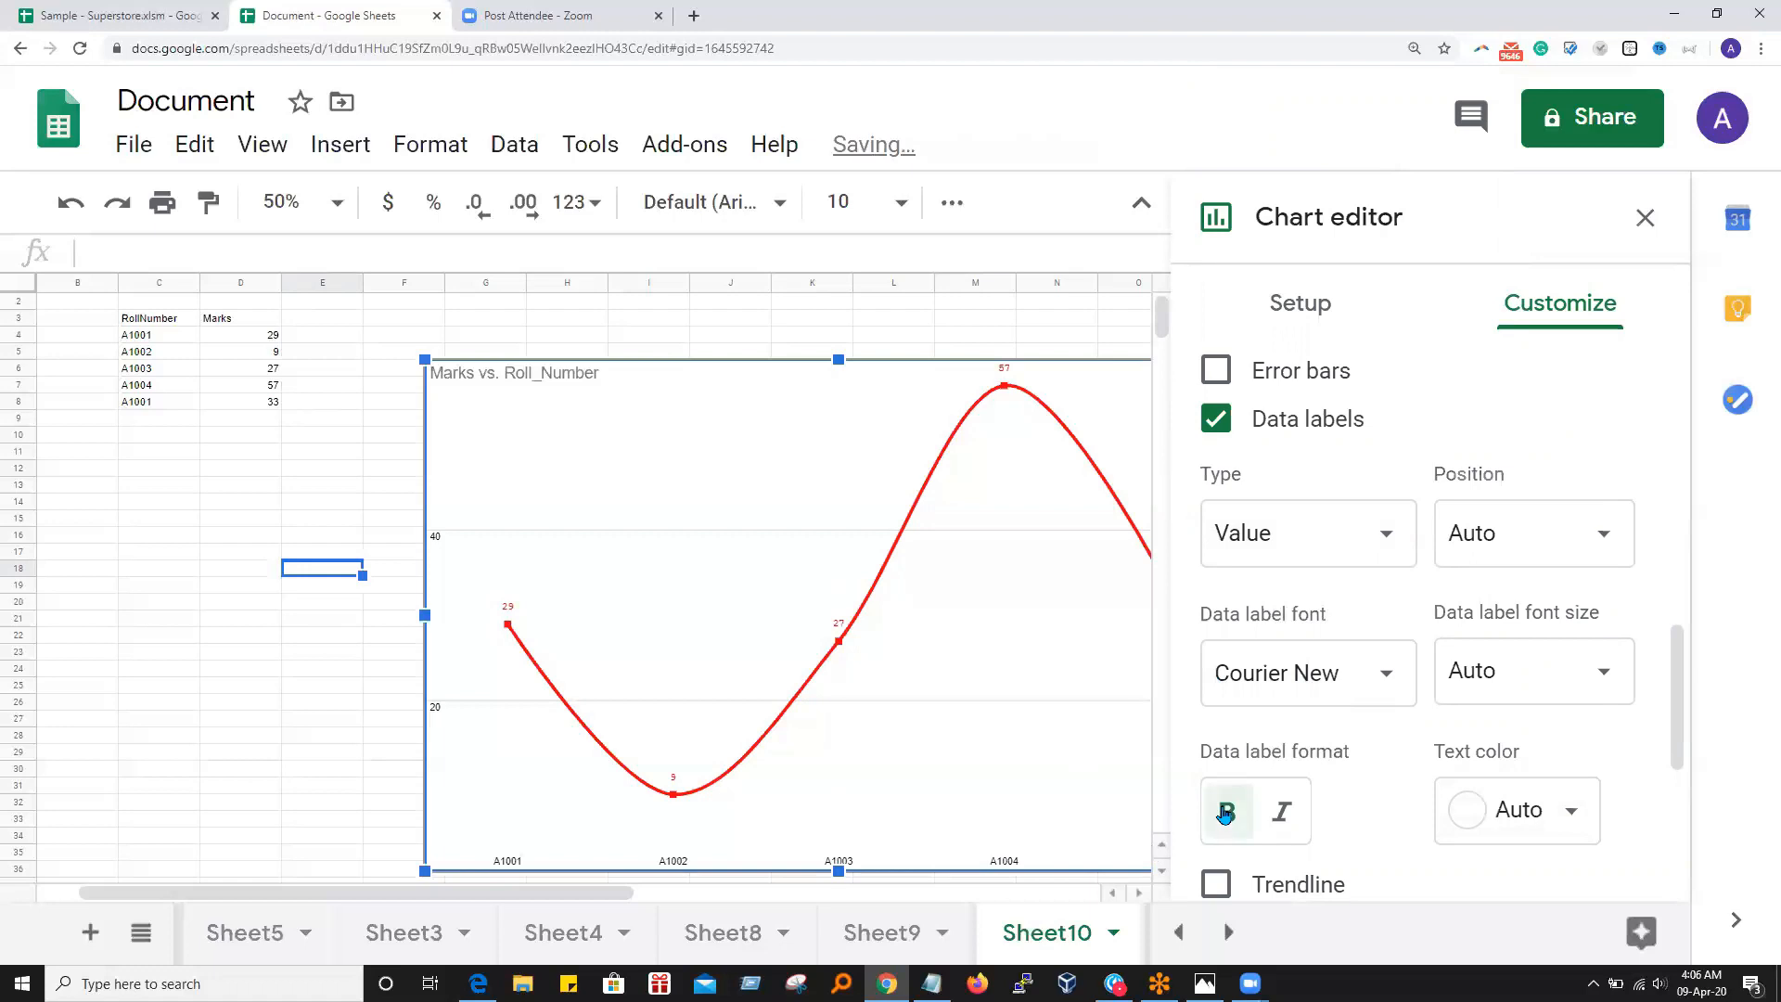
scroll(1527, 838, "down", 2)
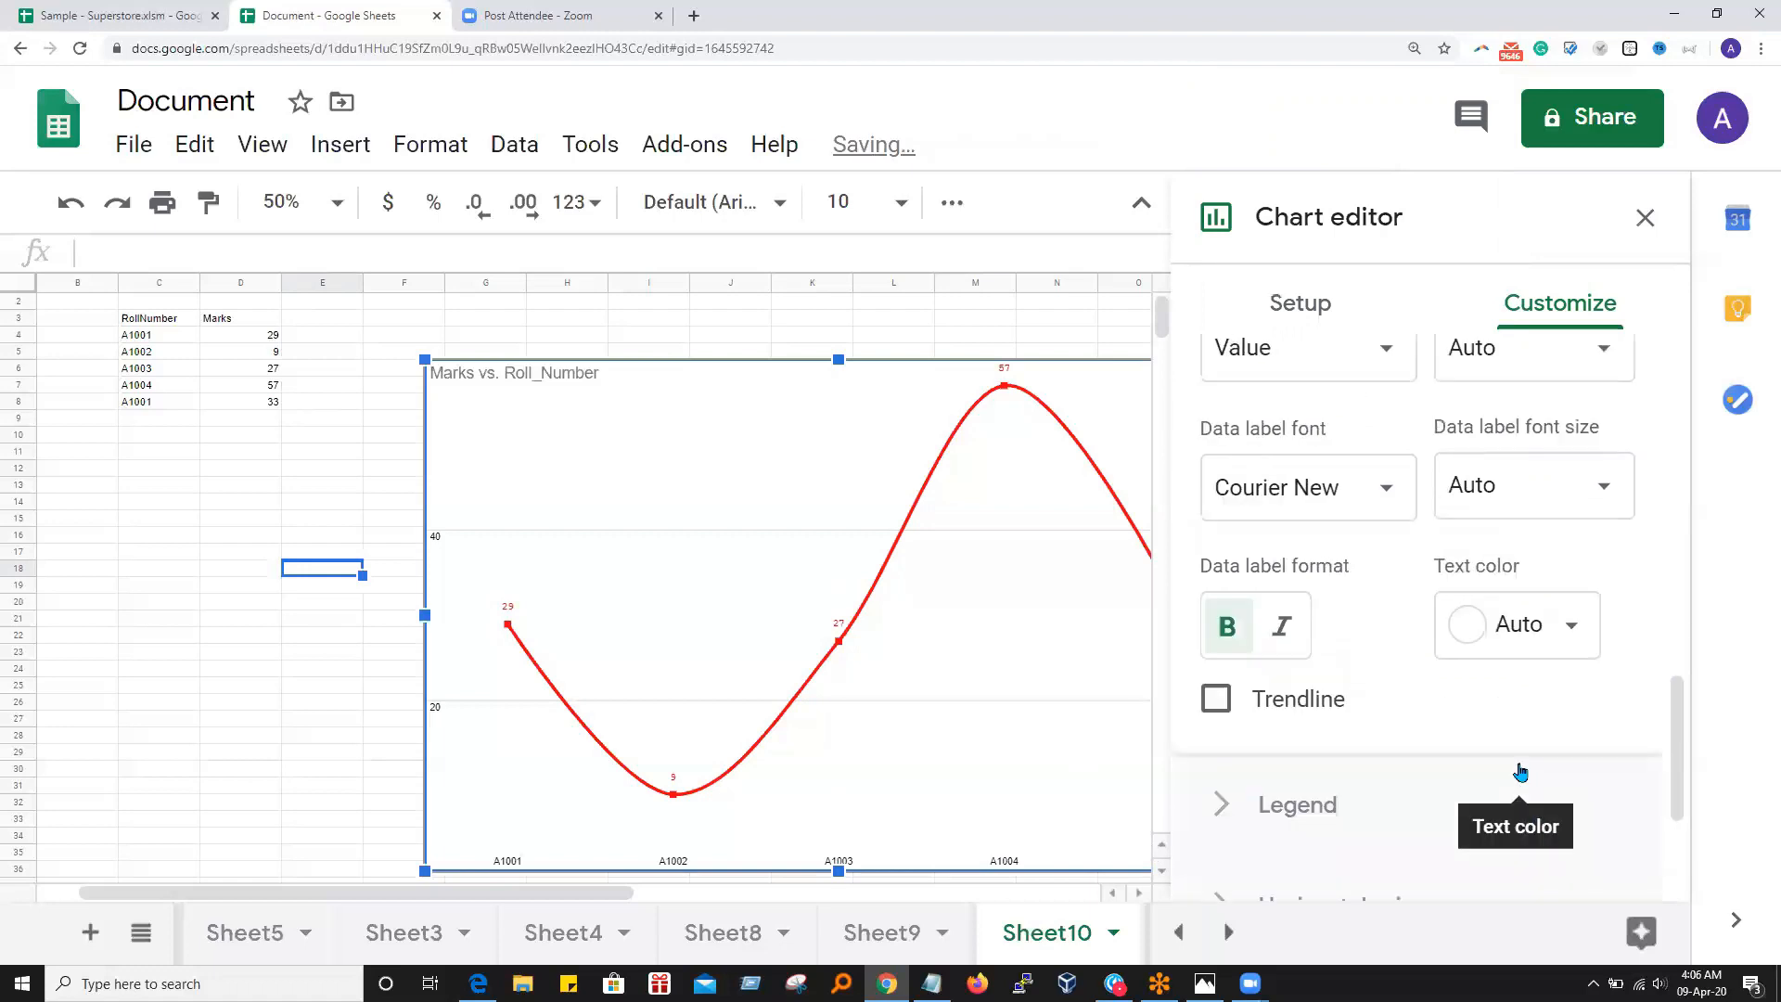
left_click(1568, 629)
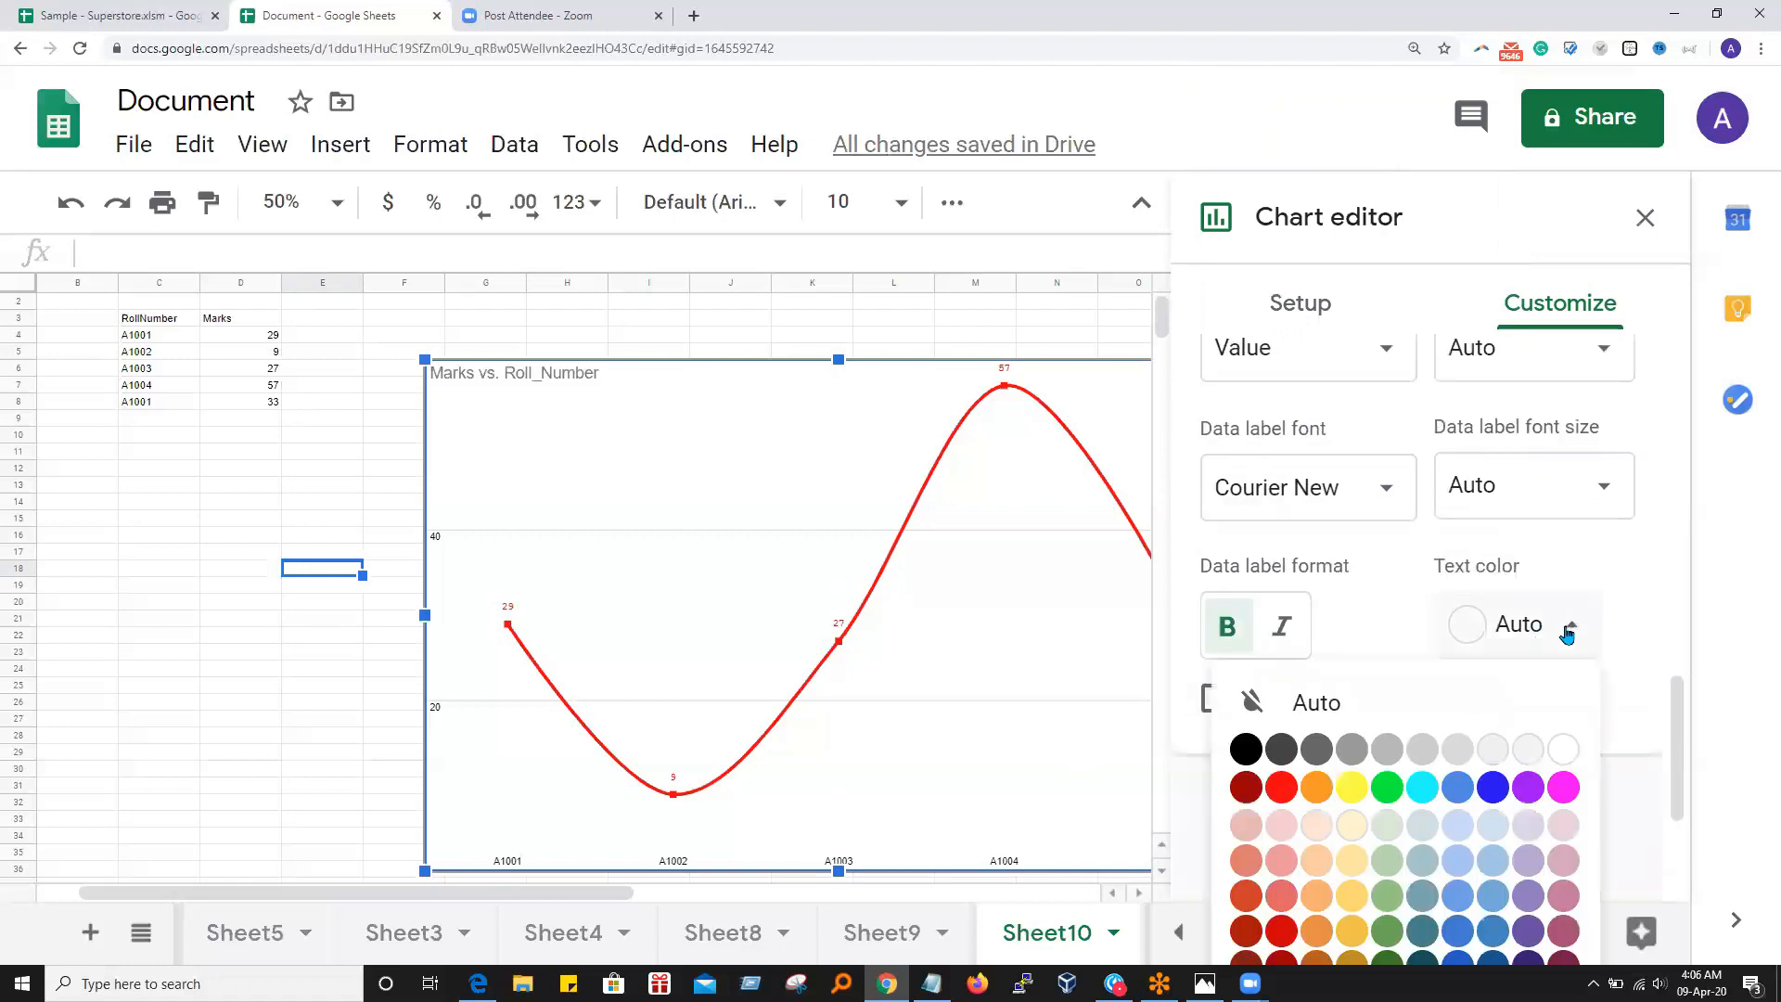
left_click(1529, 788)
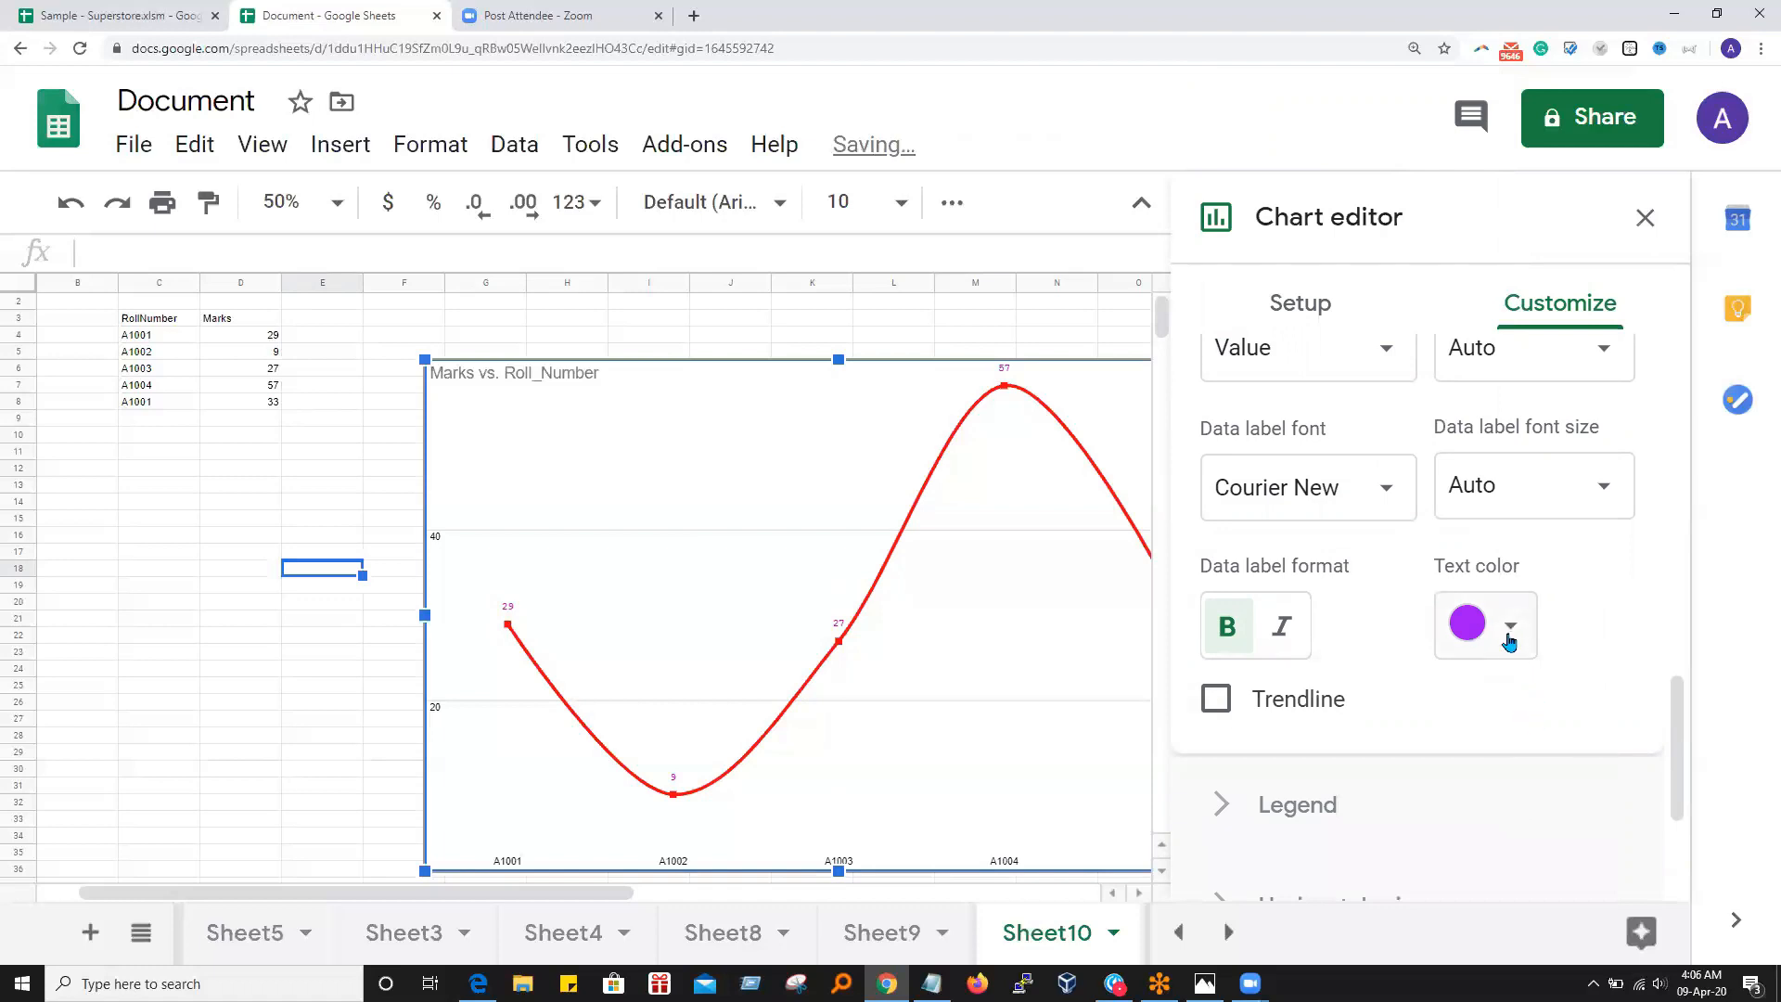
left_click(1510, 628)
left_click(1433, 790)
Add a trendline to the Marks series and close the chart editor
scroll(1518, 699, "down", 1)
left_click(1209, 612)
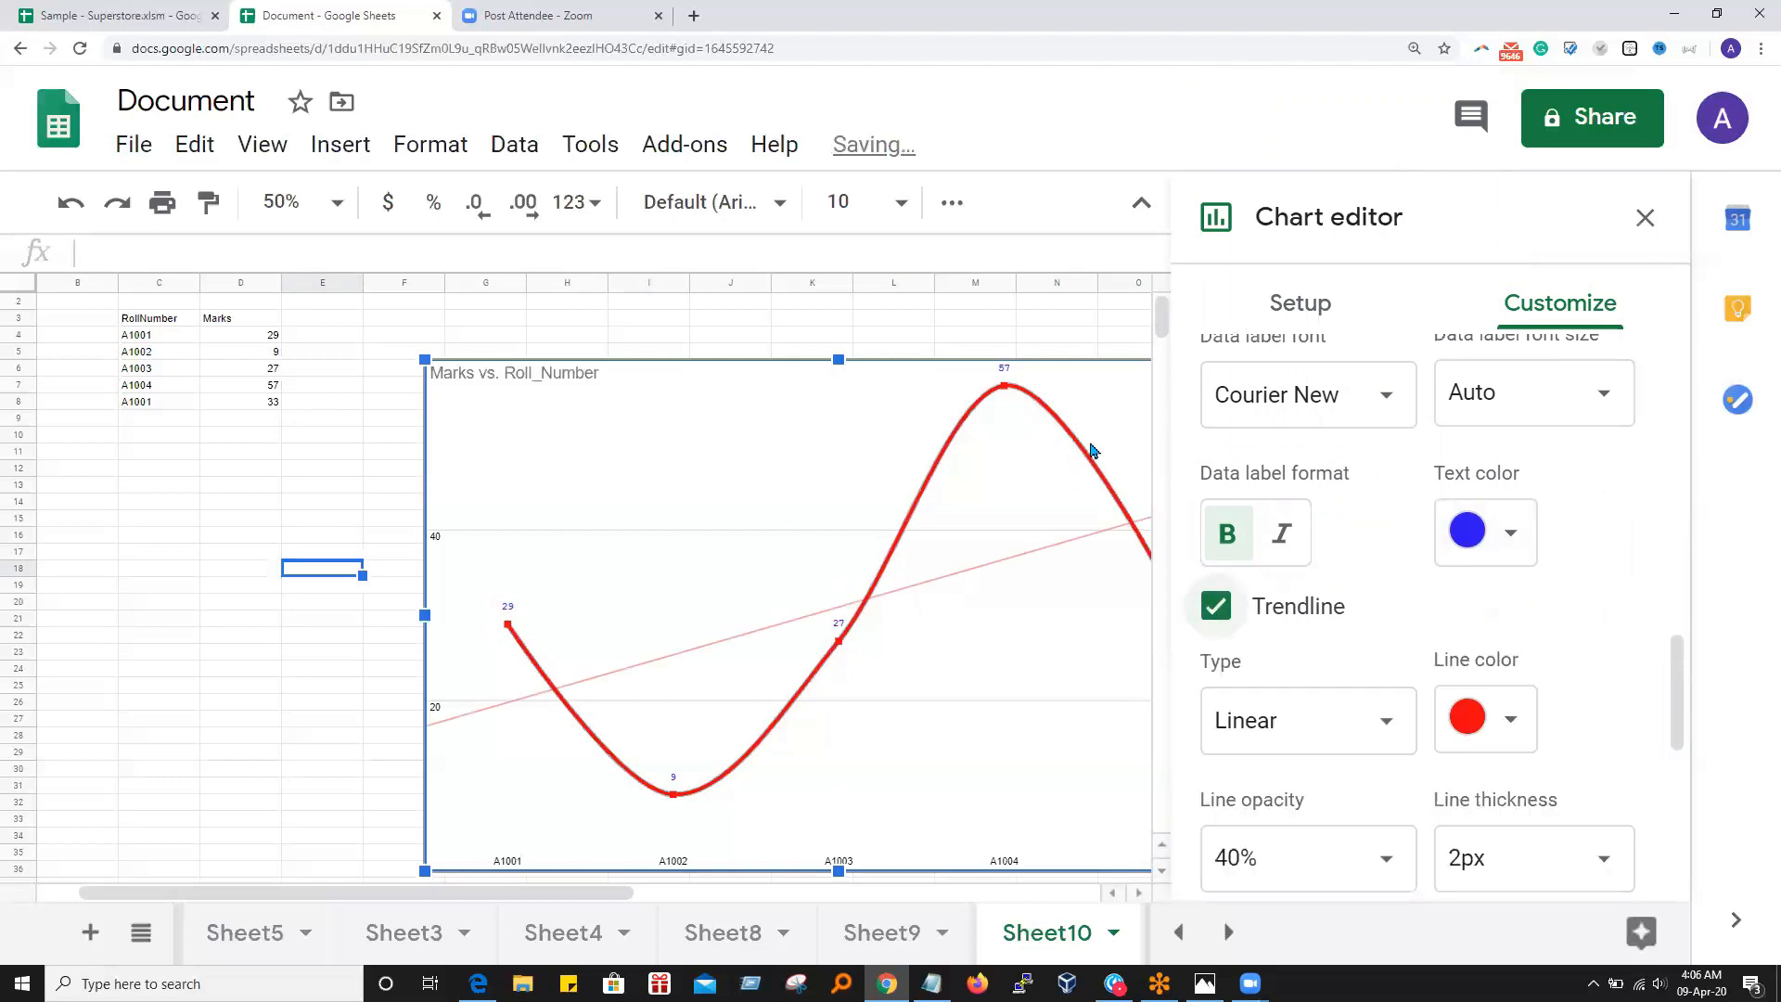
left_click(1645, 217)
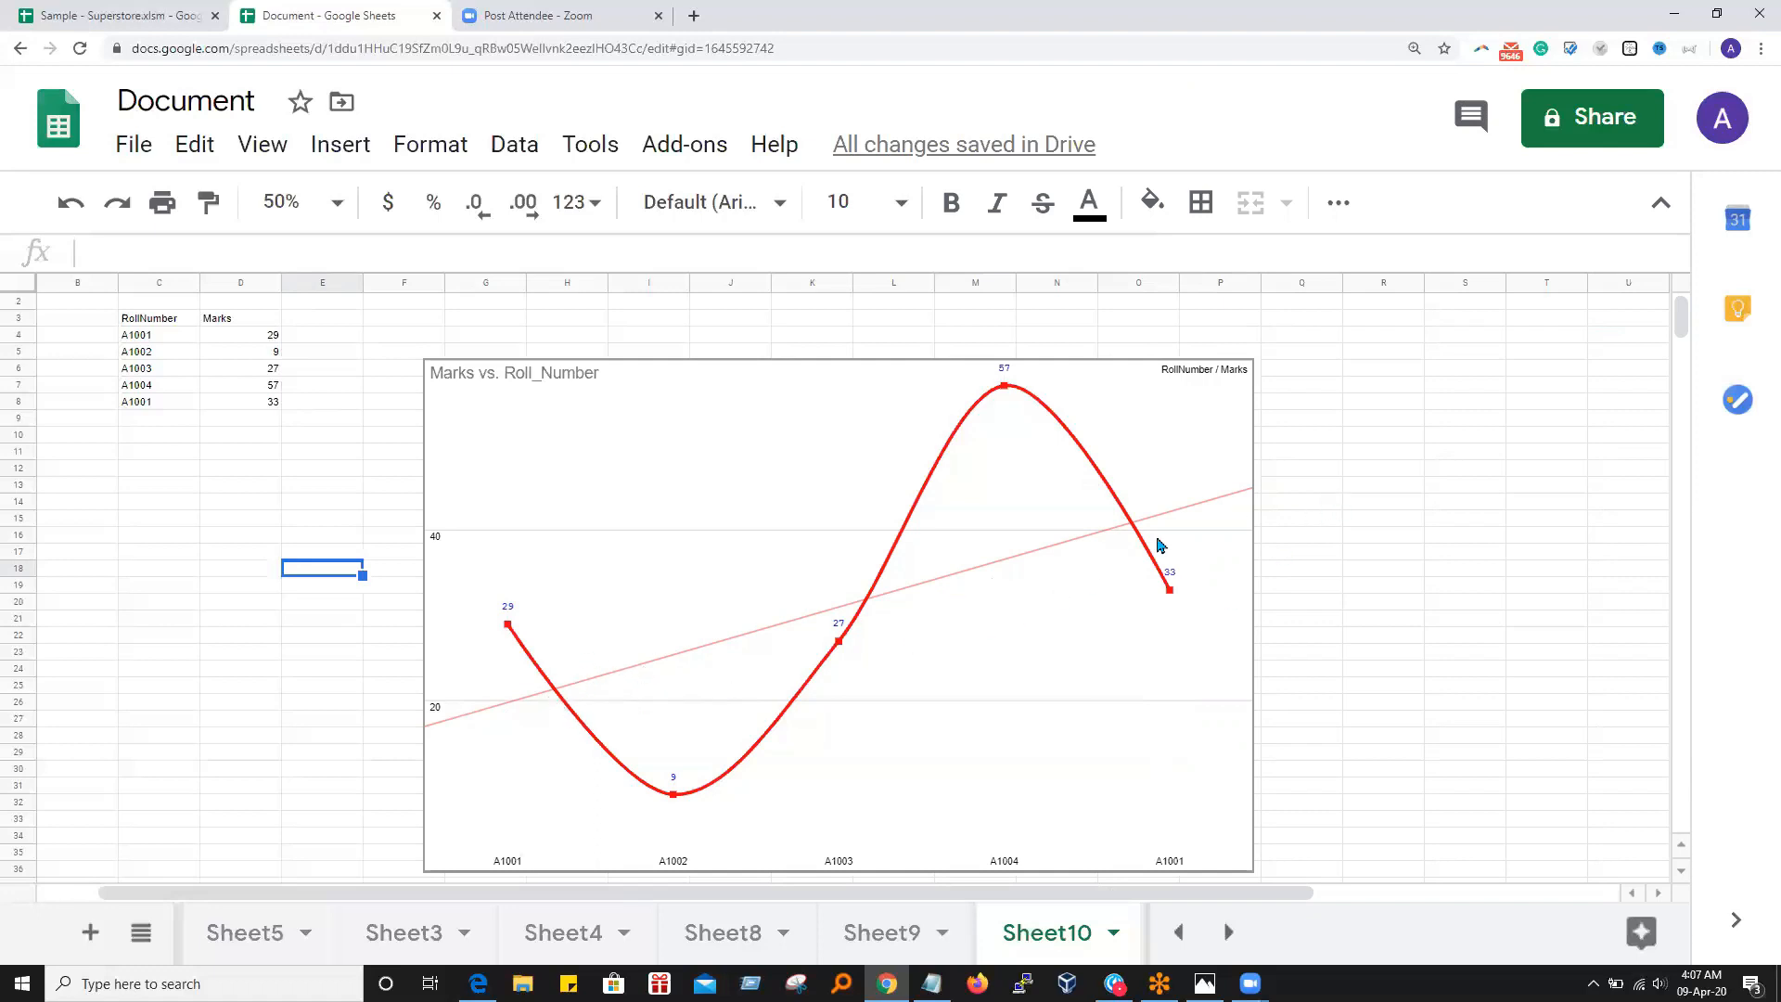
Reopen the chart's customization options and look at the Legend settings
left_click(1235, 389)
left_click(1230, 386)
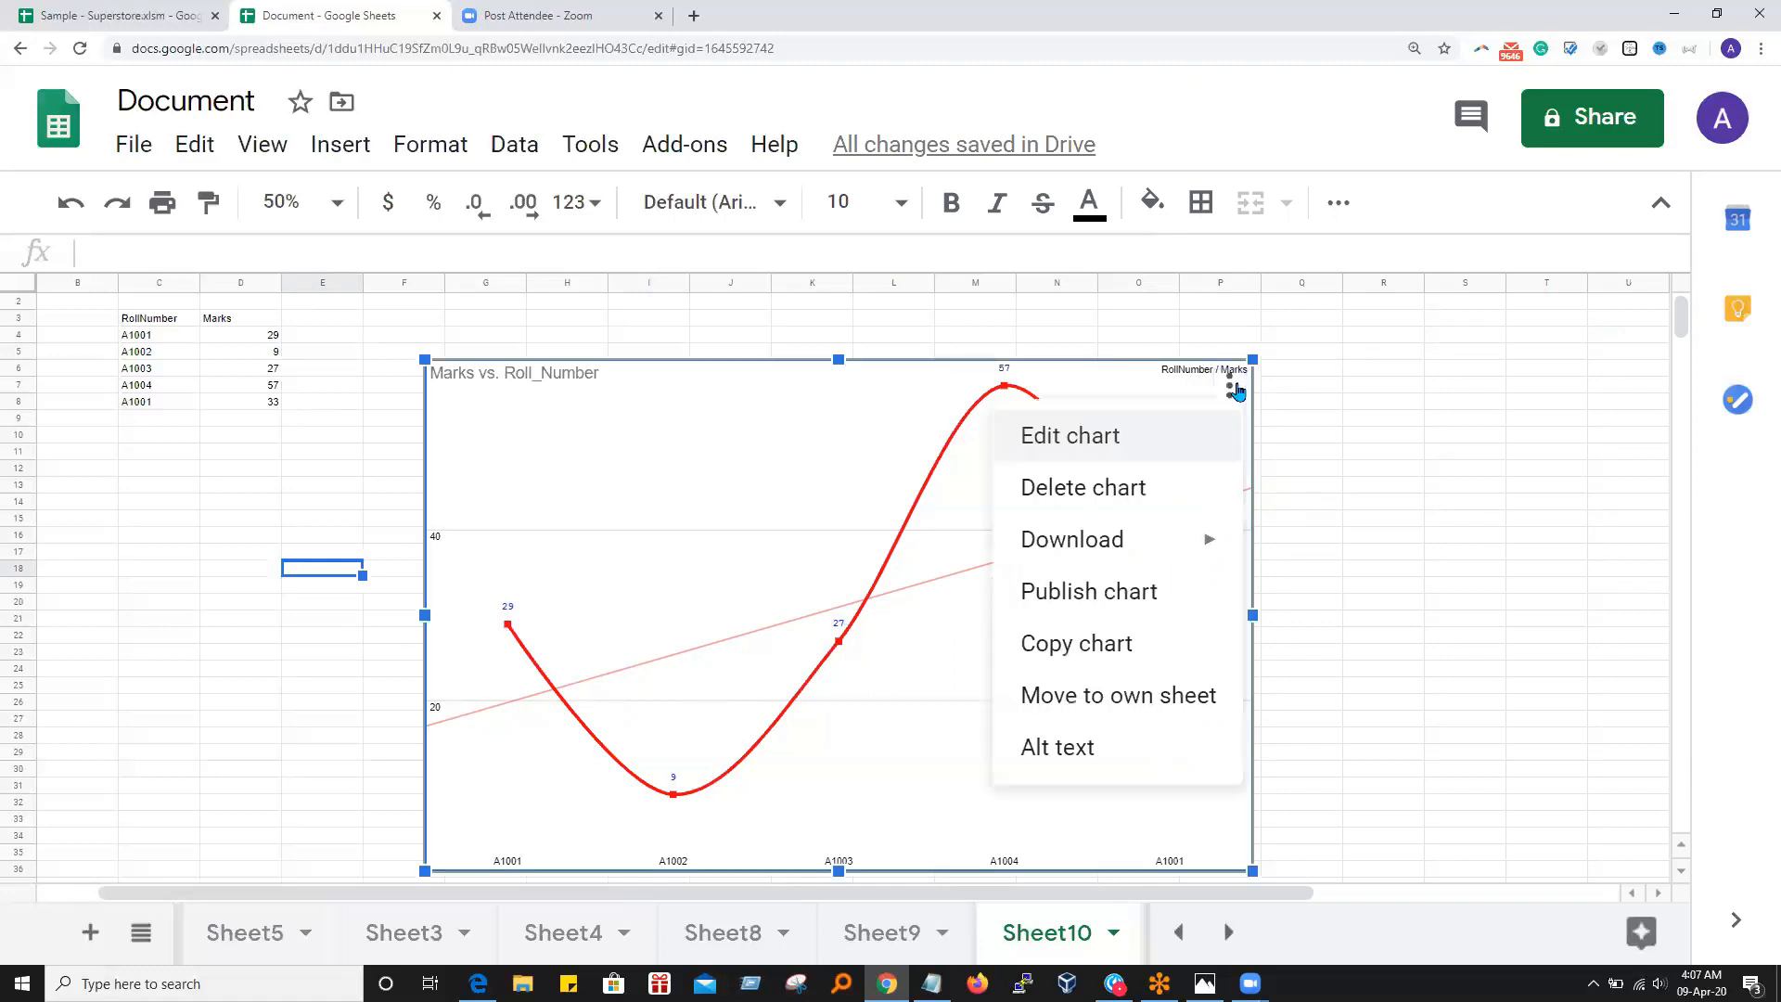
left_click(1115, 449)
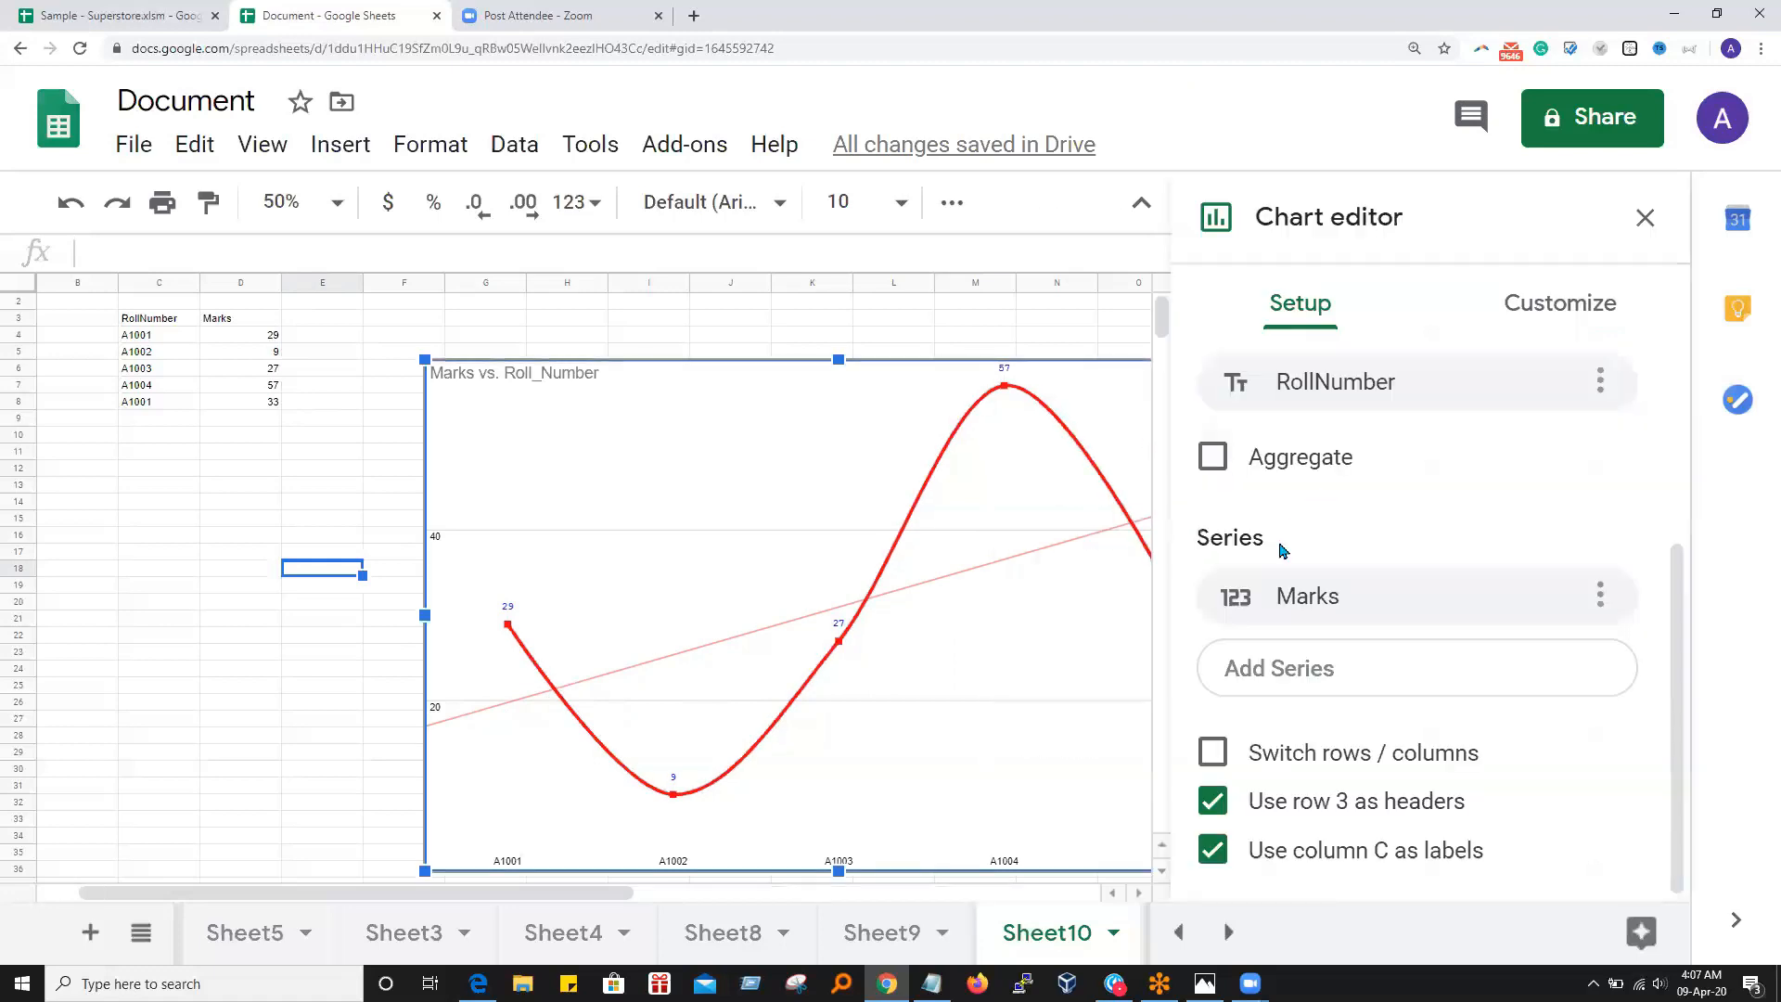
left_click(1559, 304)
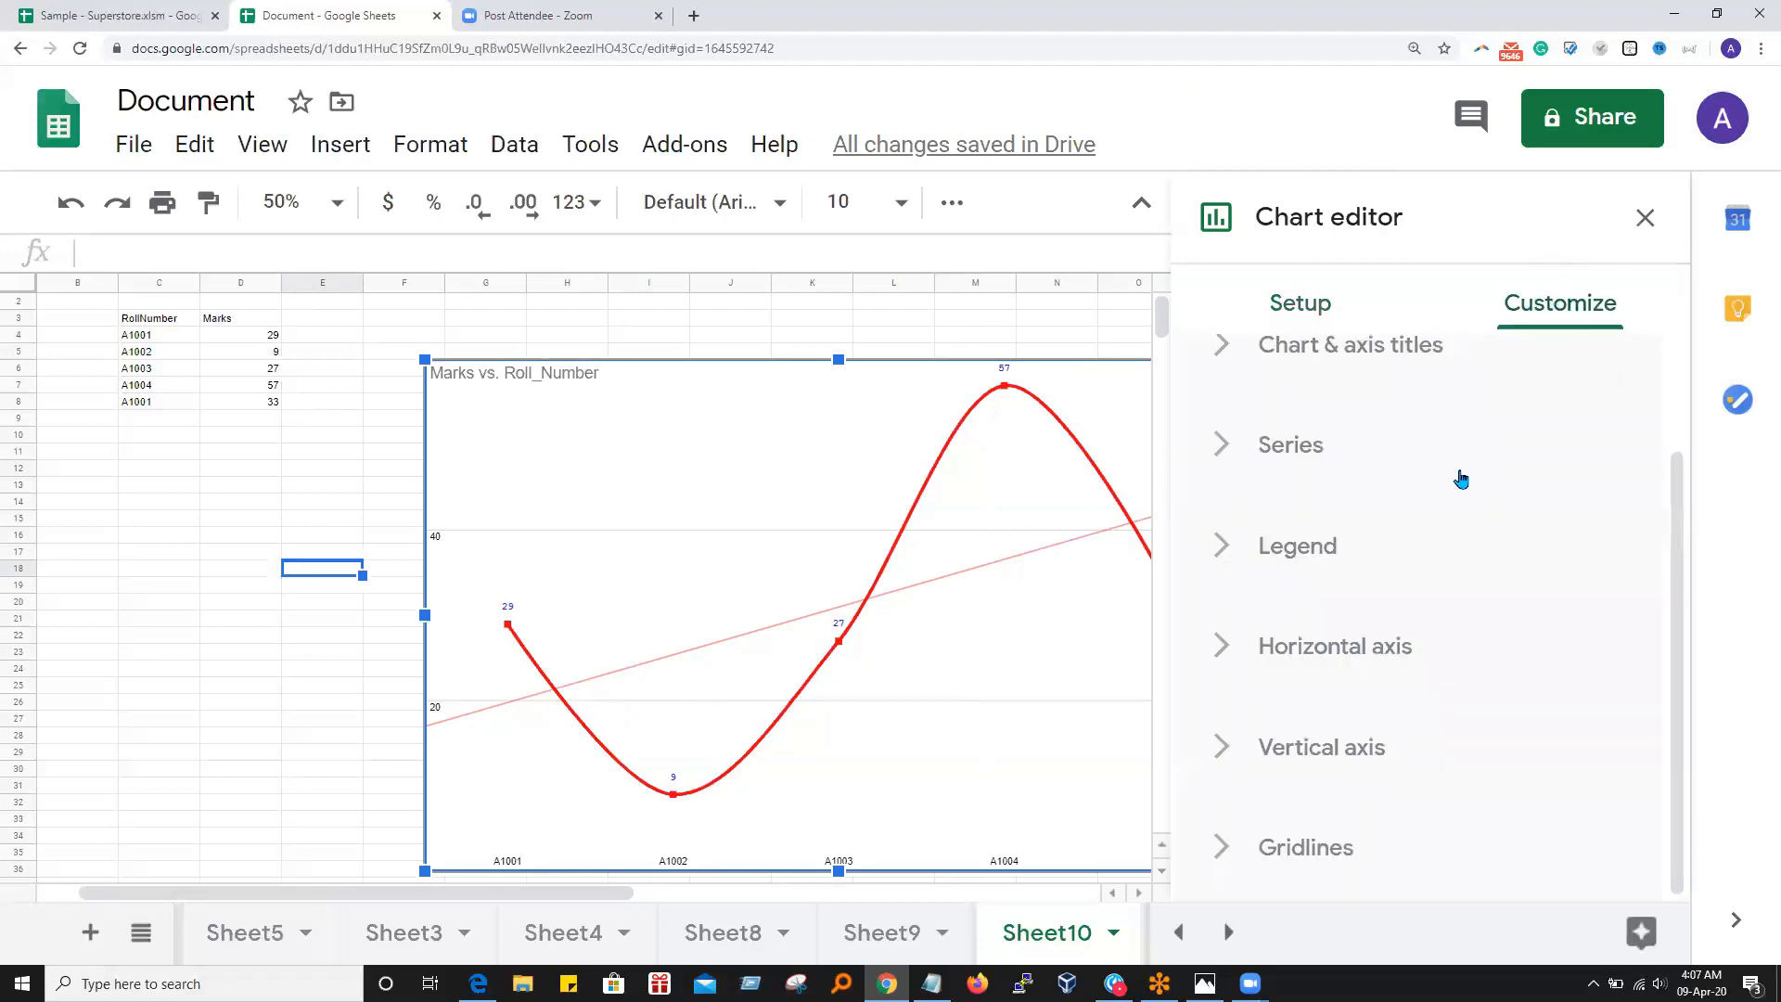
left_click(1294, 551)
left_click(1223, 545)
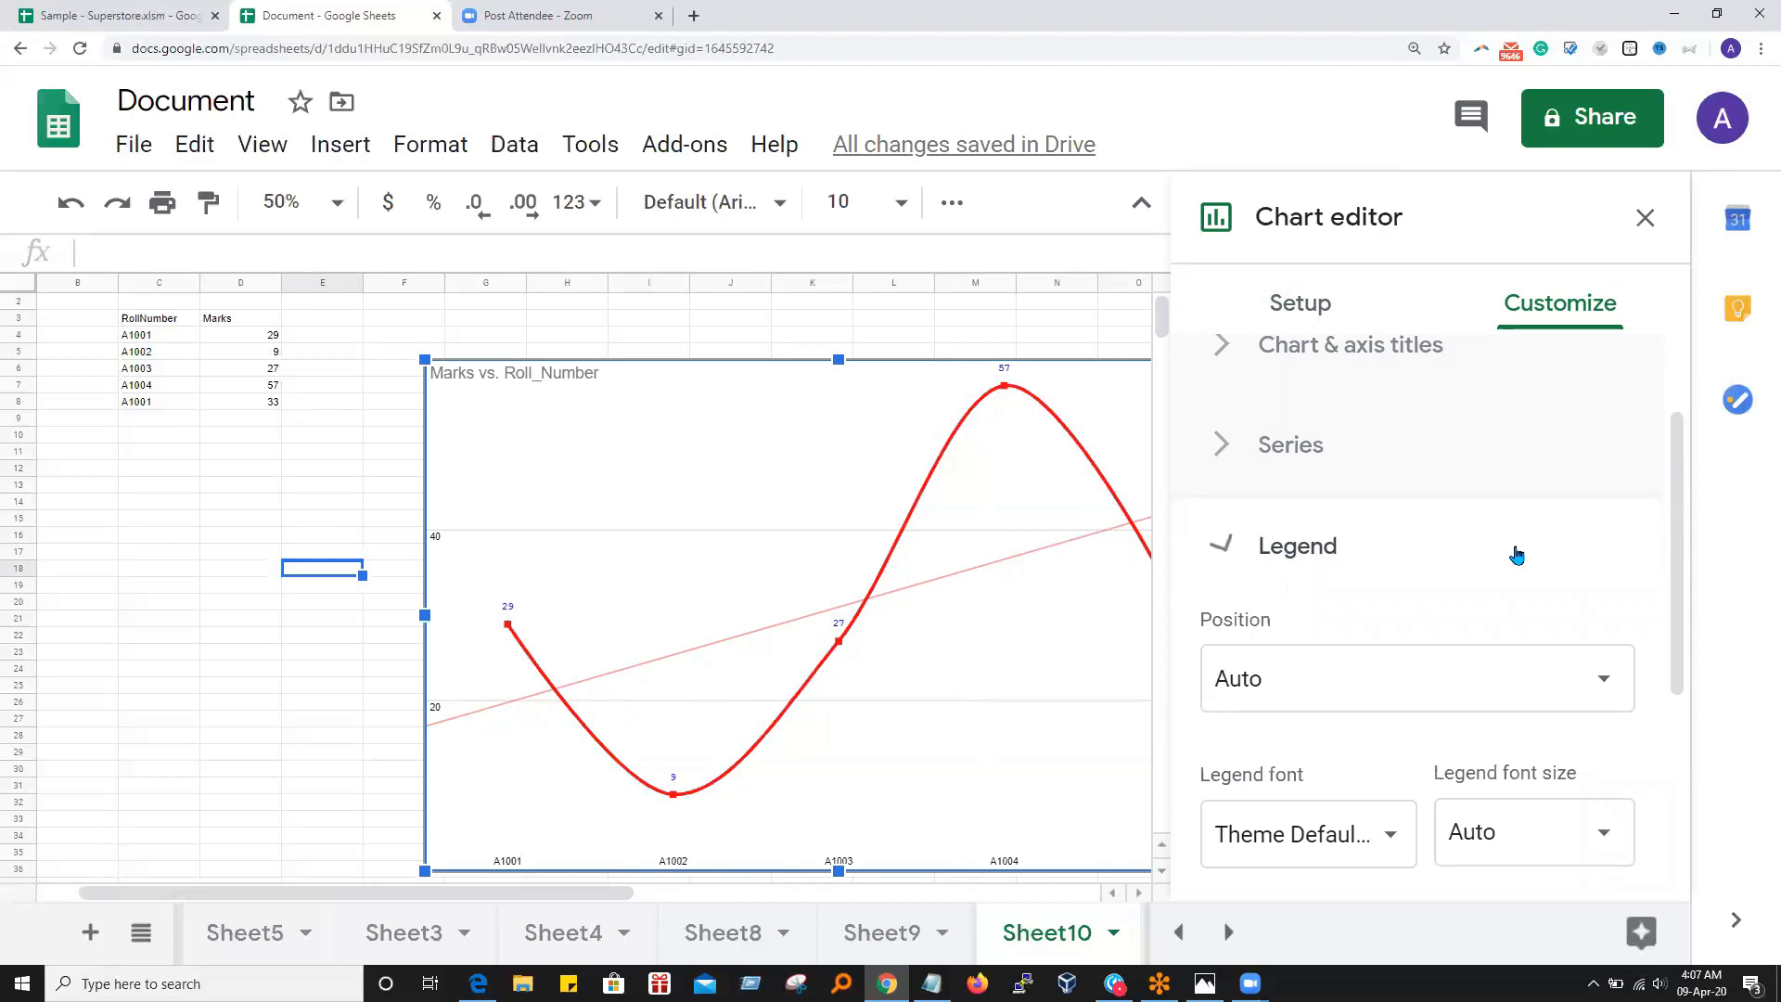
Set the horizontal axis labels to magenta text and make them bold
left_click(1283, 660)
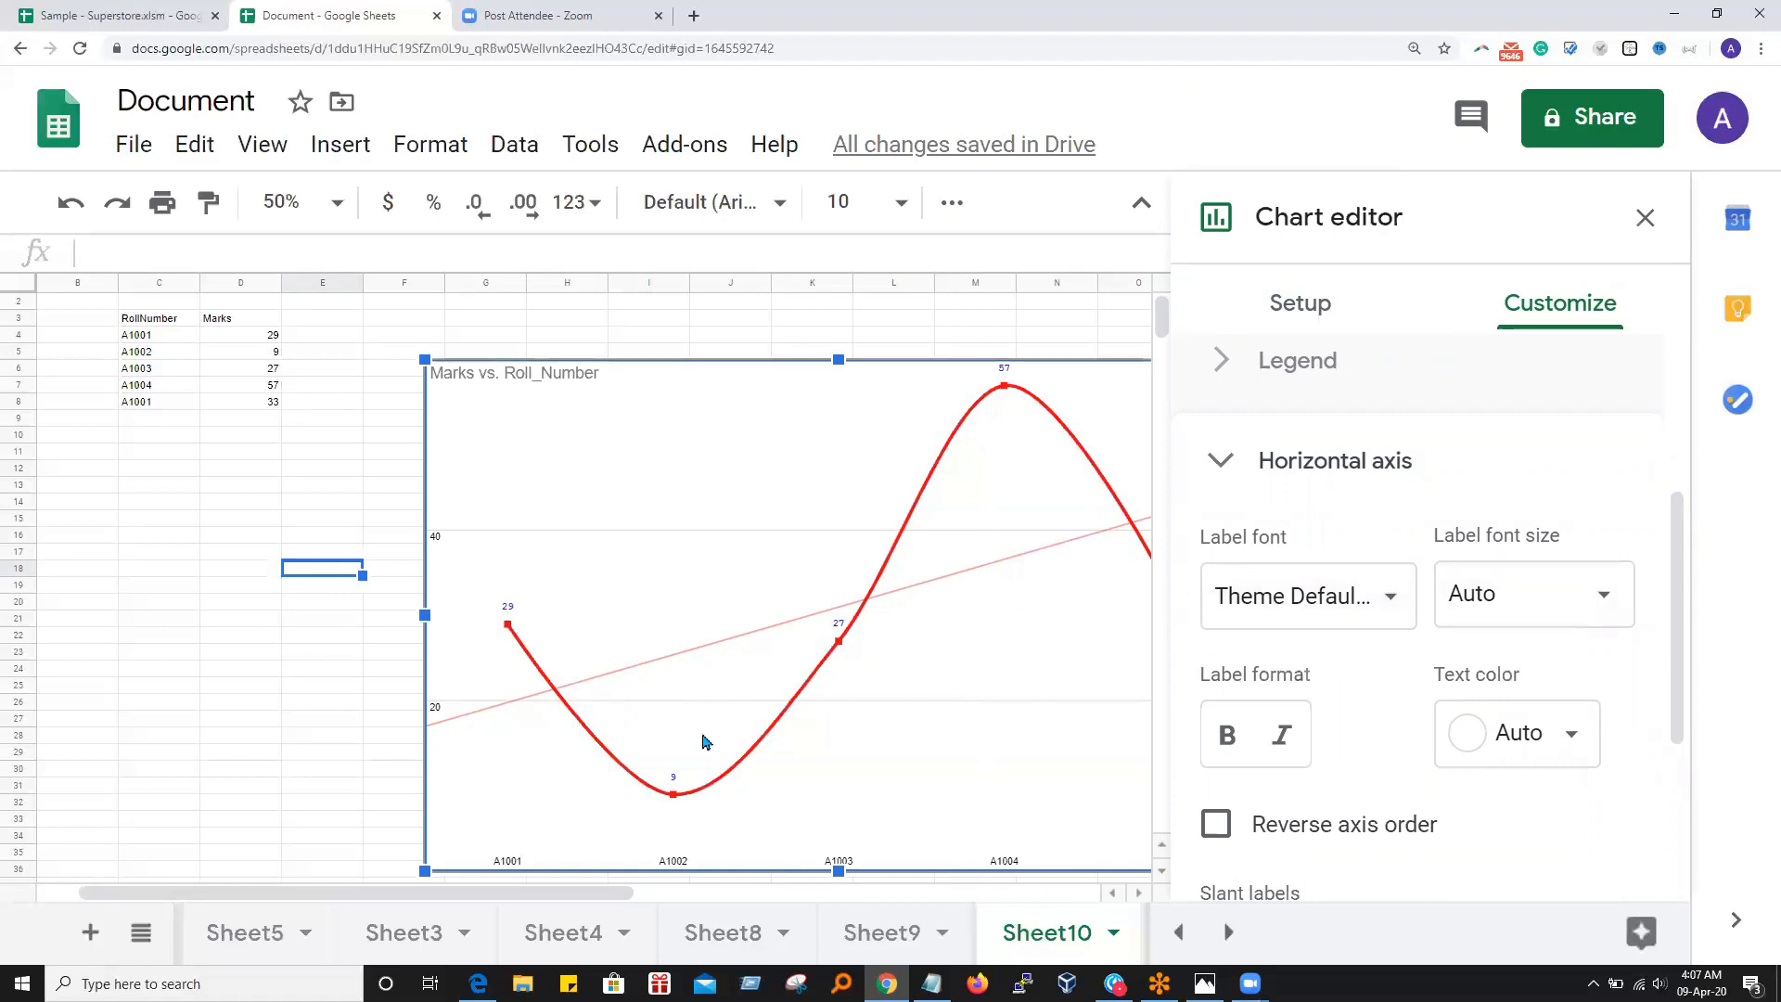
scroll(675, 705, "down", 2)
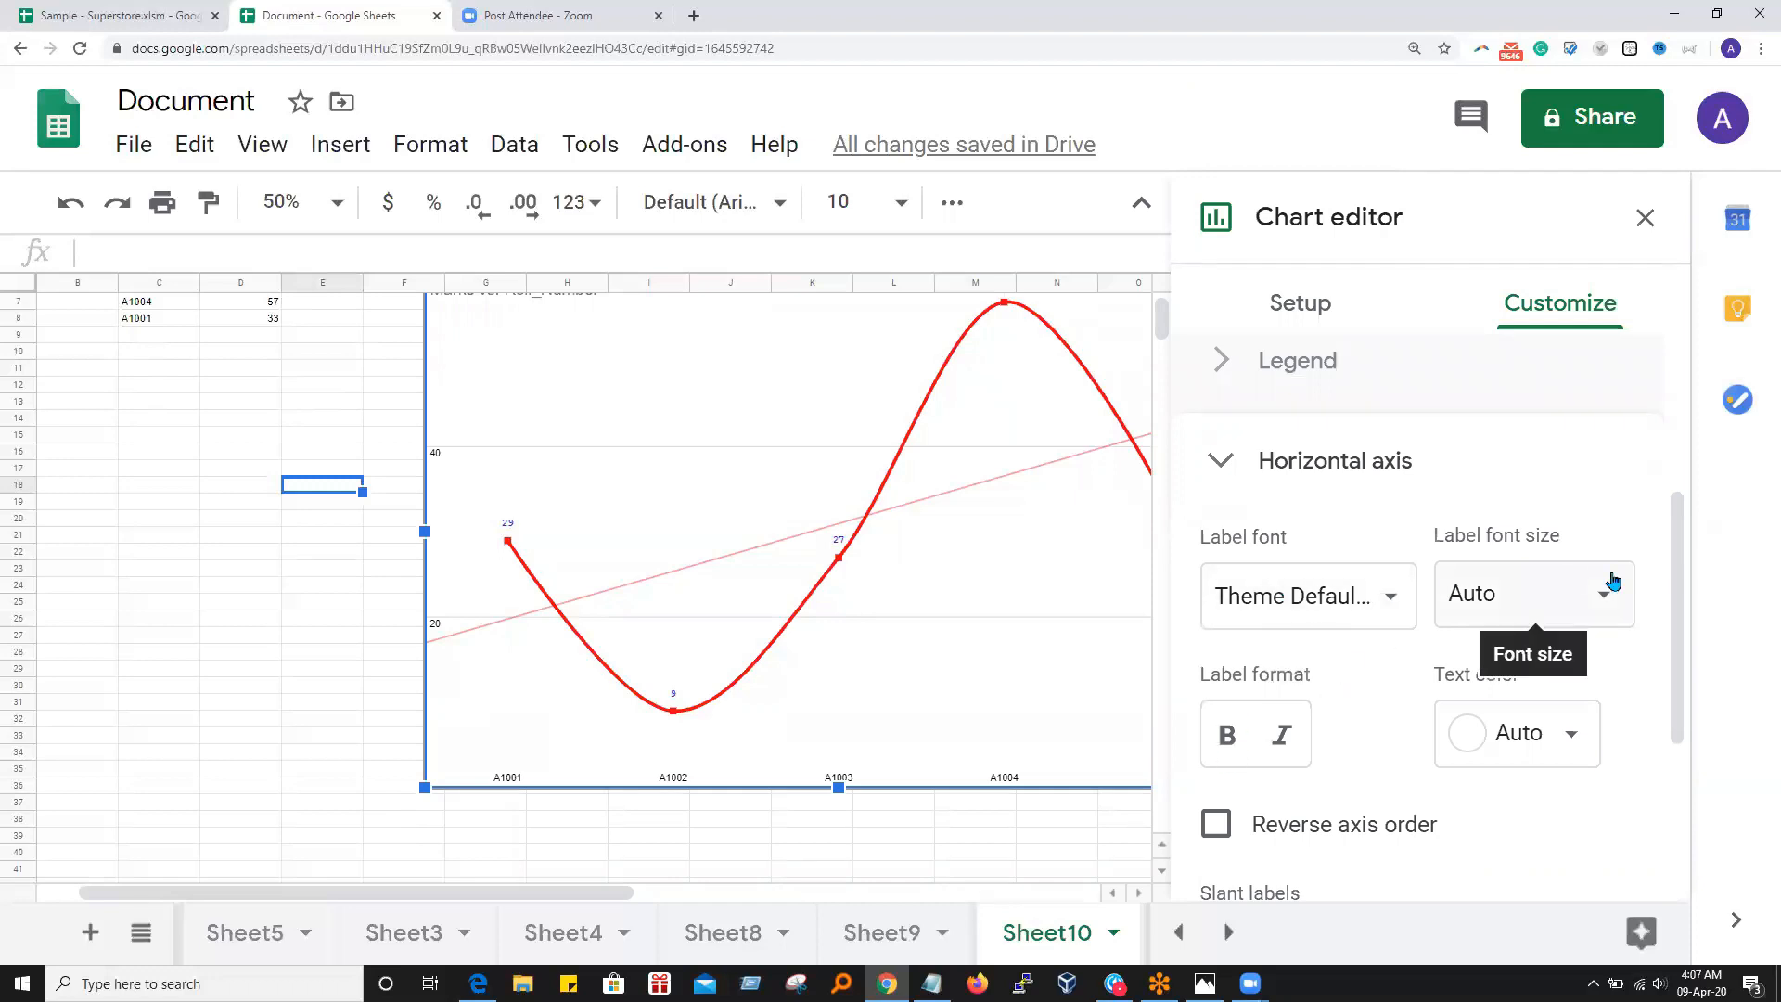
left_click(1491, 749)
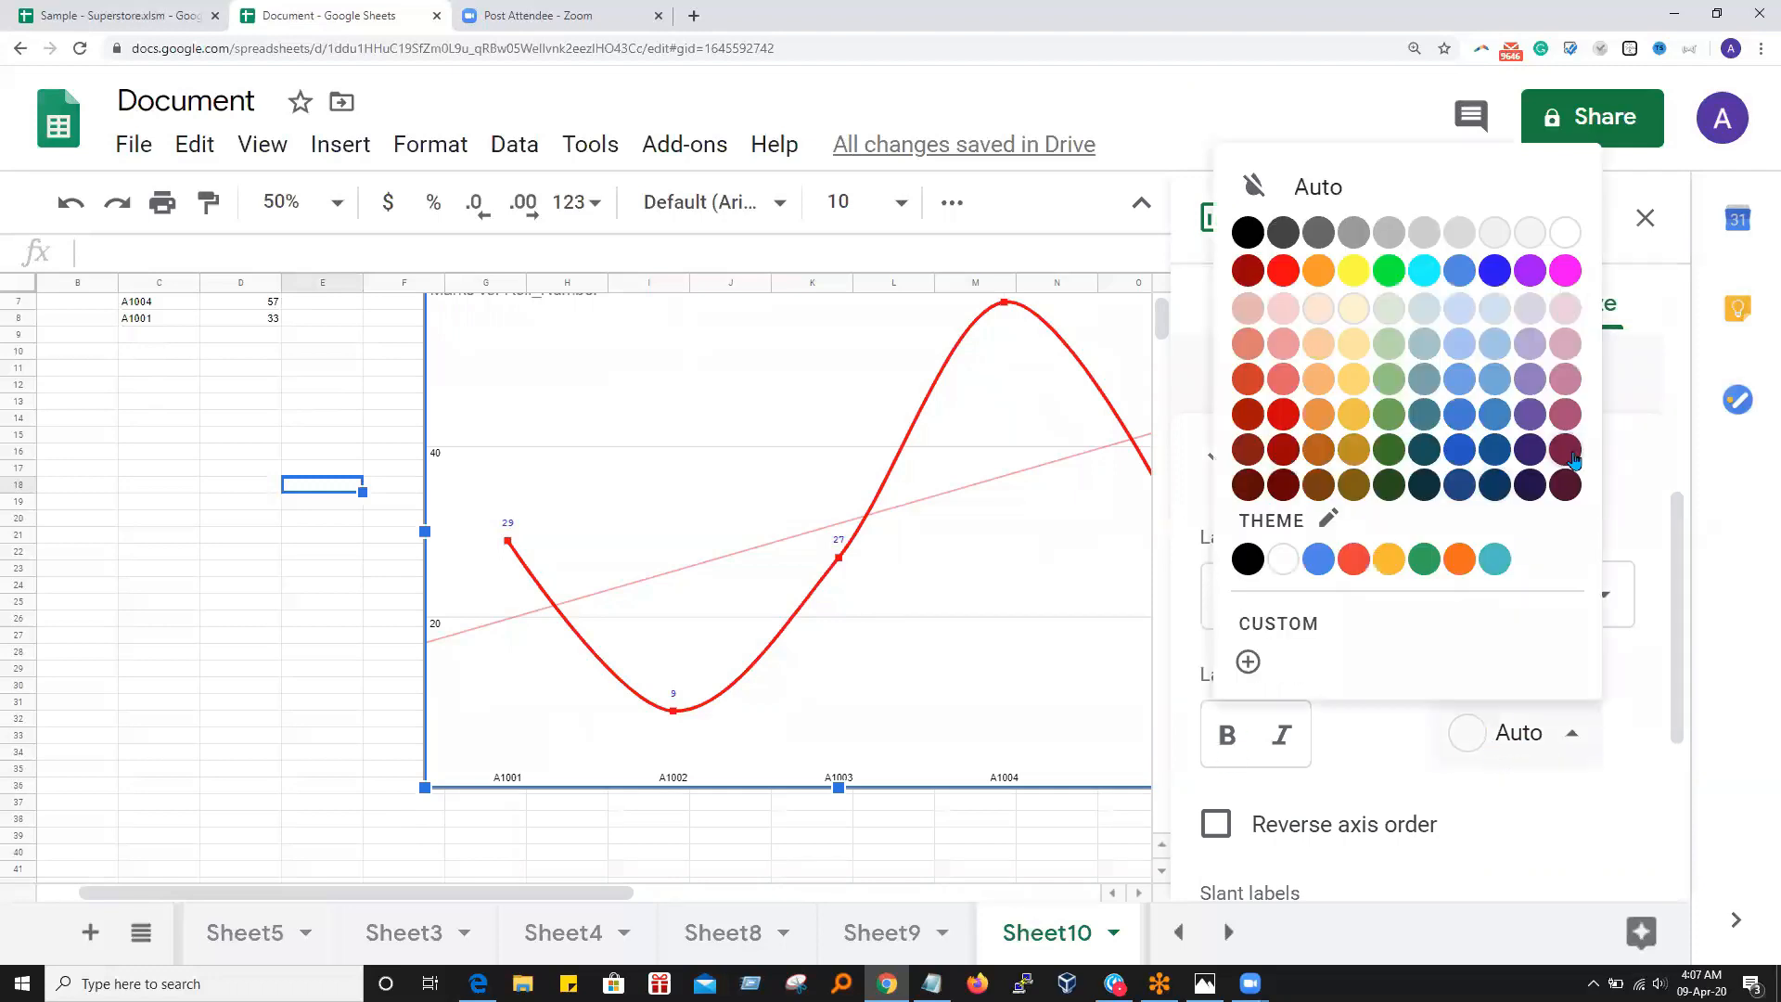
left_click(1568, 271)
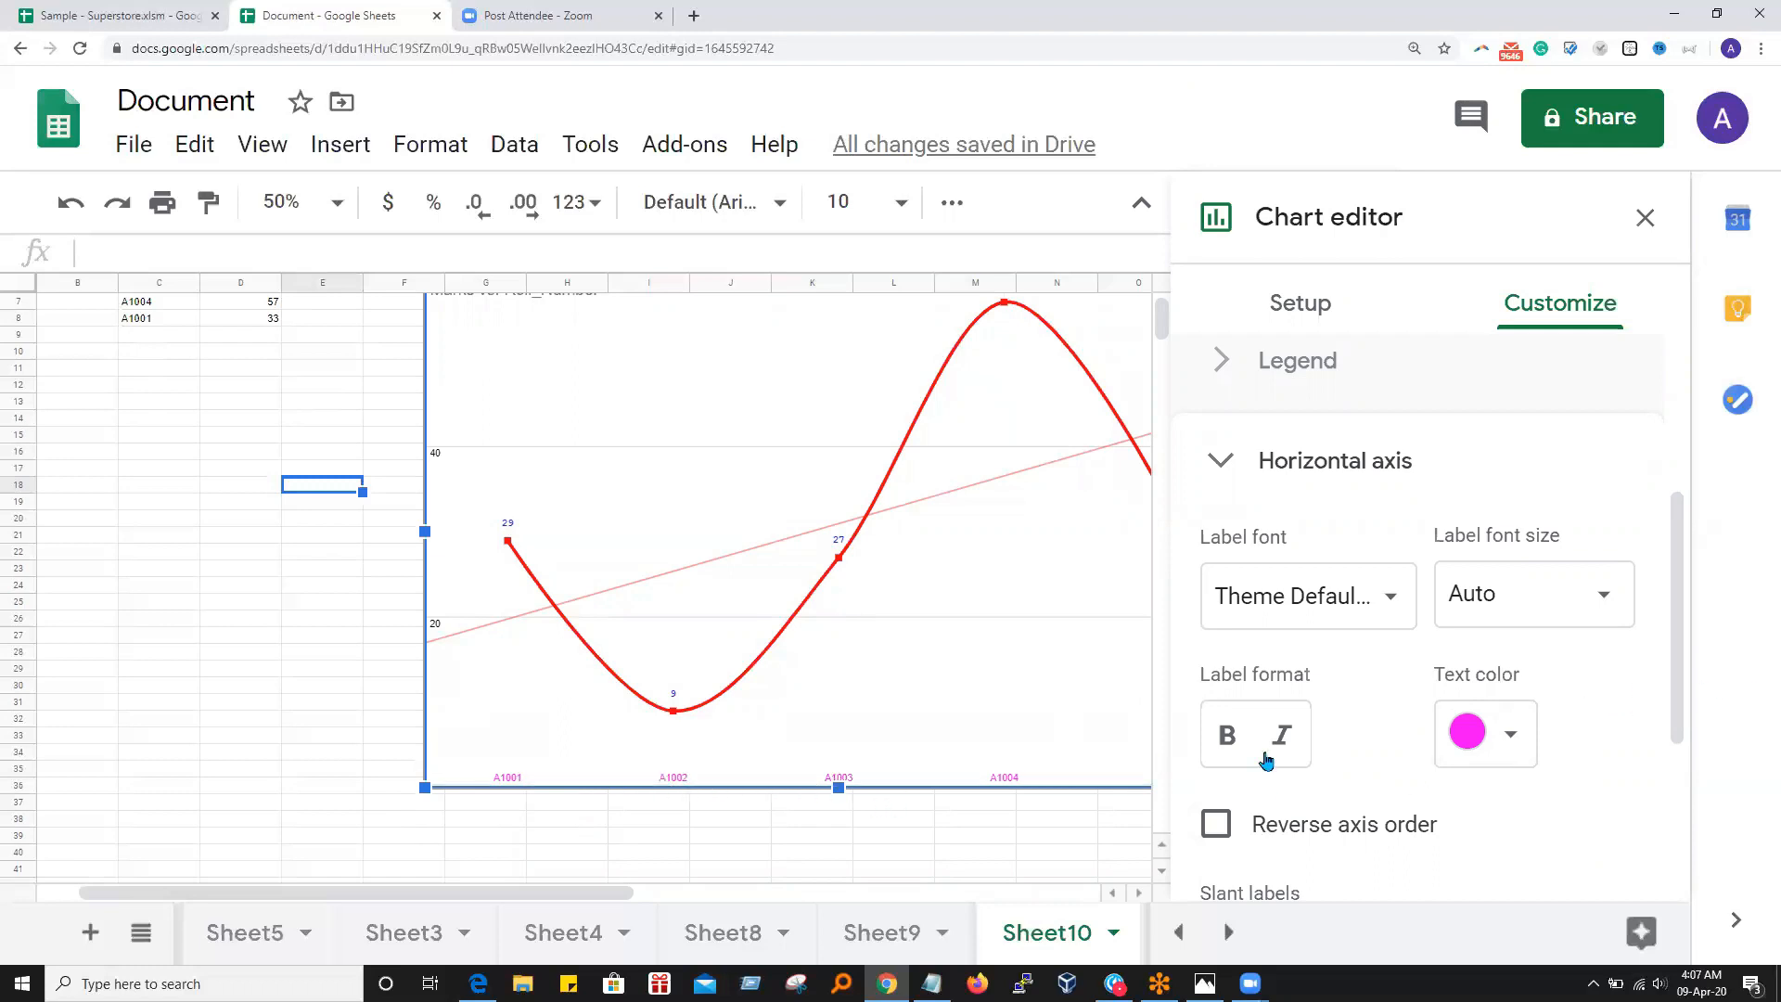
left_click(1225, 737)
Try reversing the order of the horizontal axis and close the chart editor
scroll(1466, 820, "down", 2)
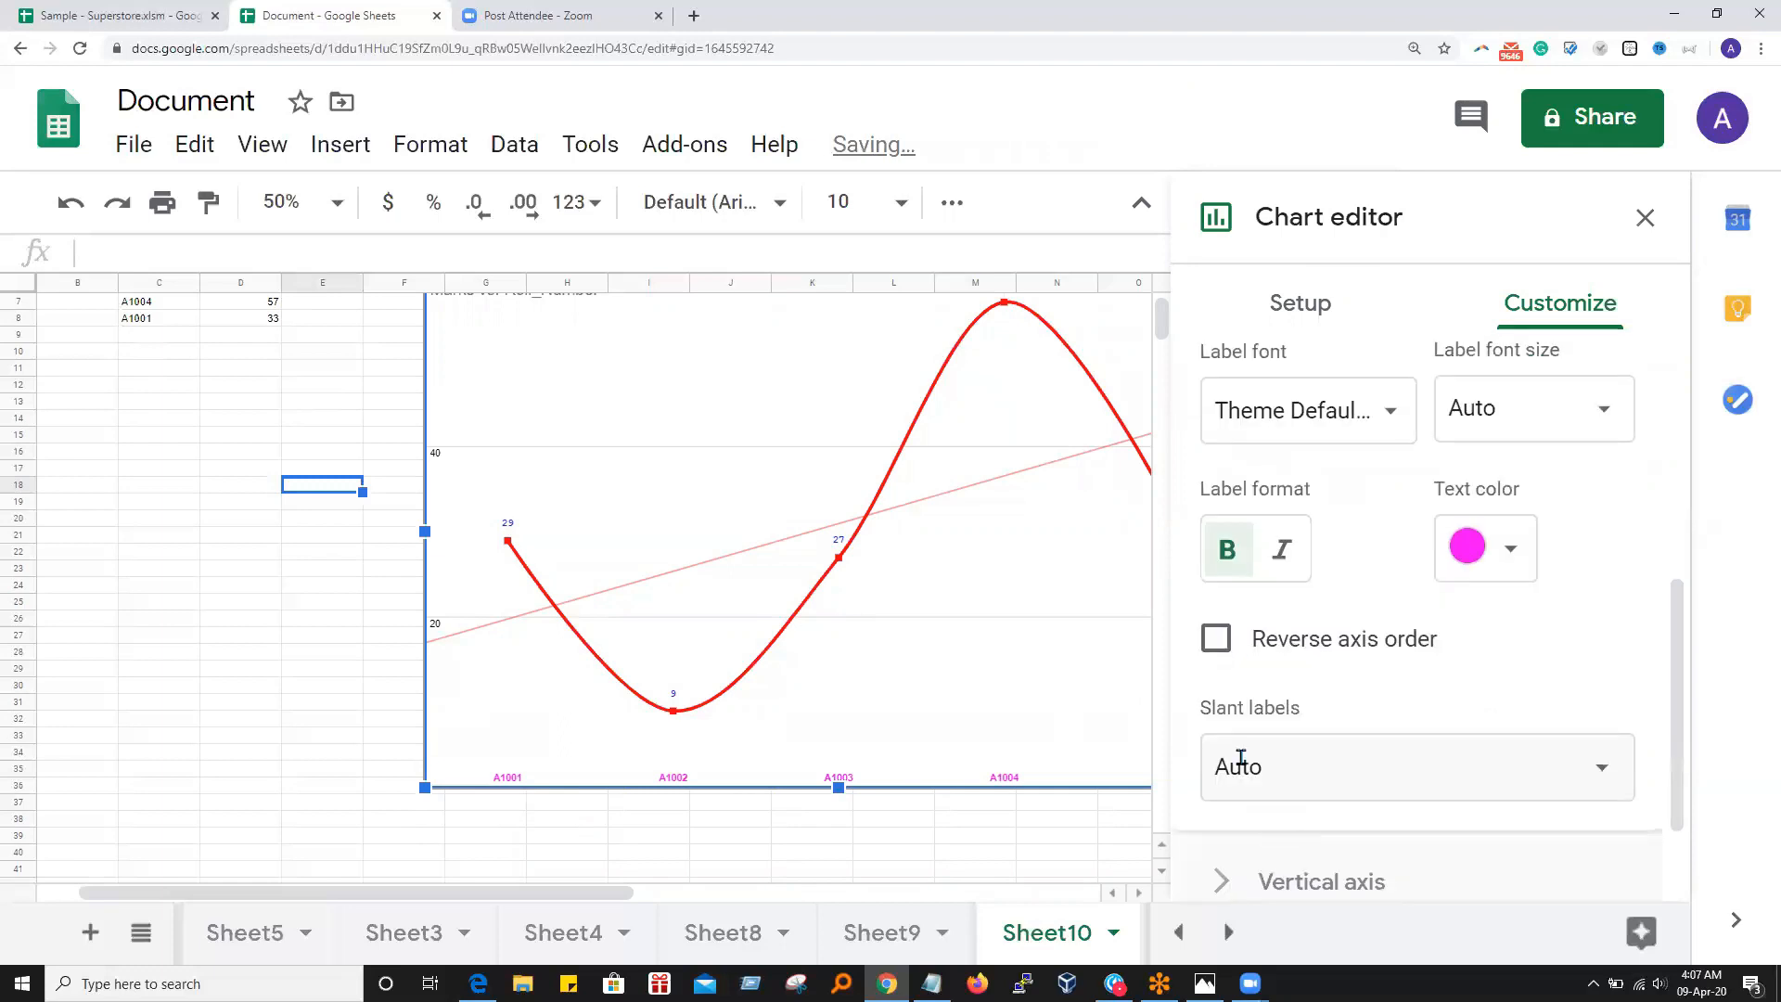
left_click(1216, 639)
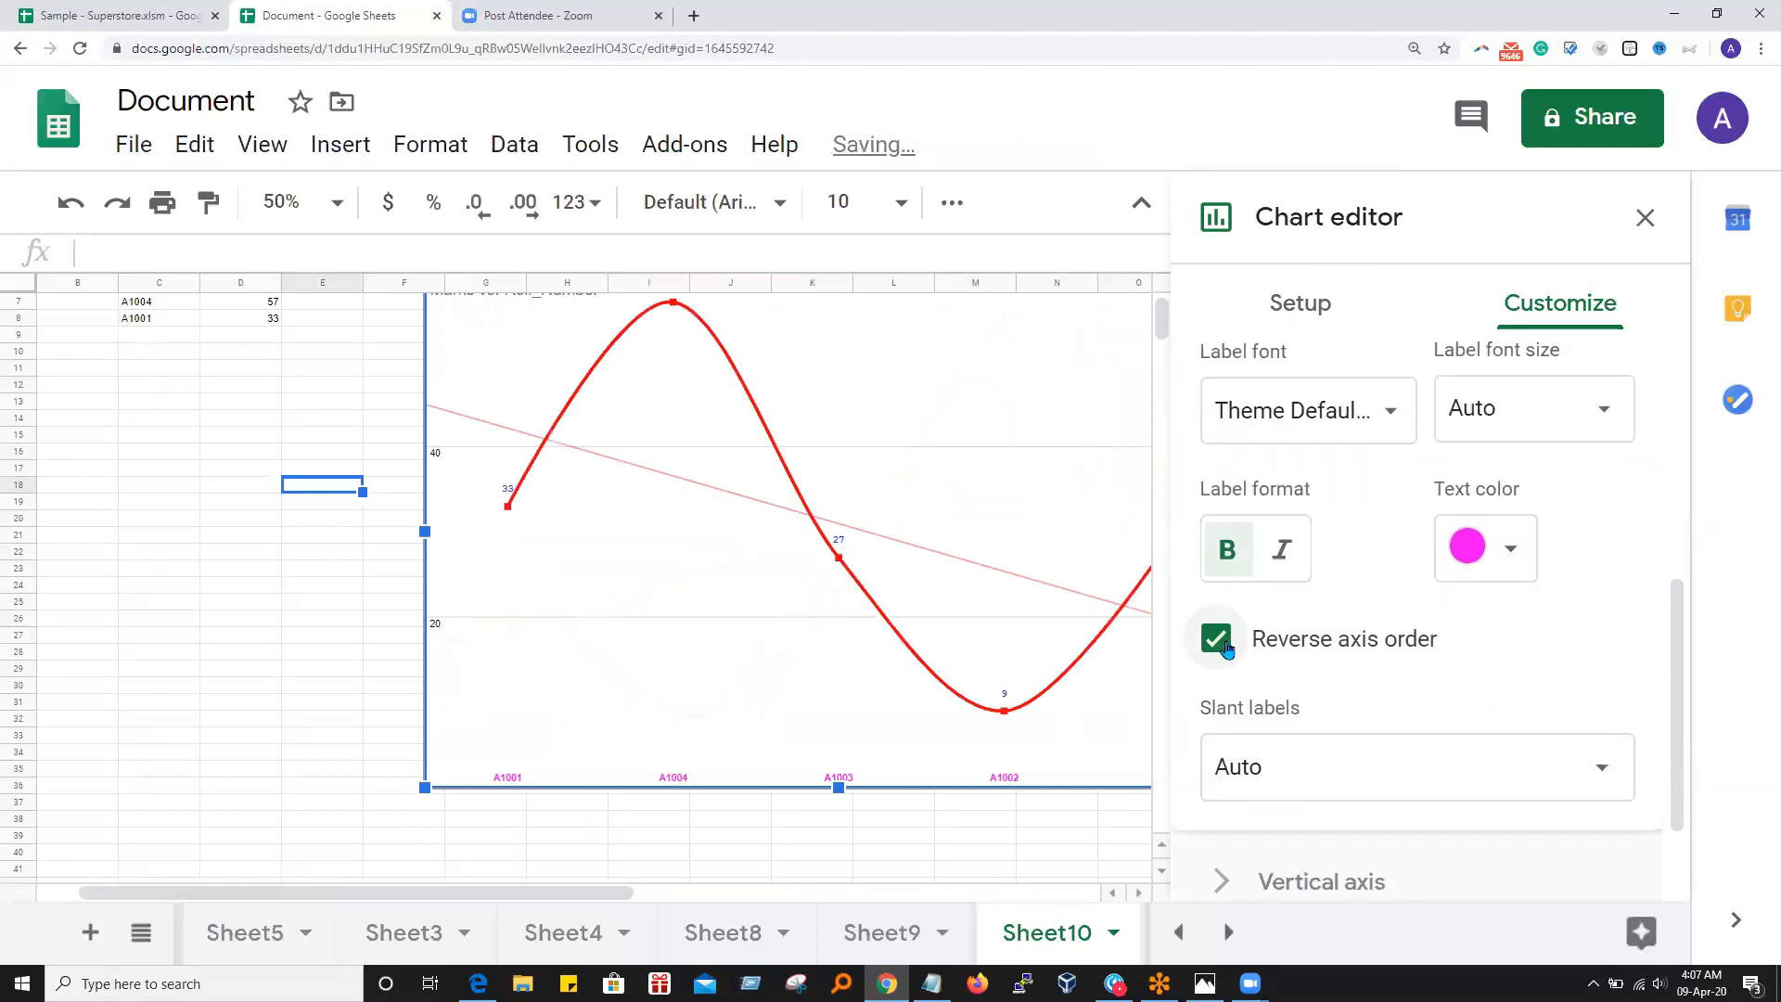
left_click(495, 840)
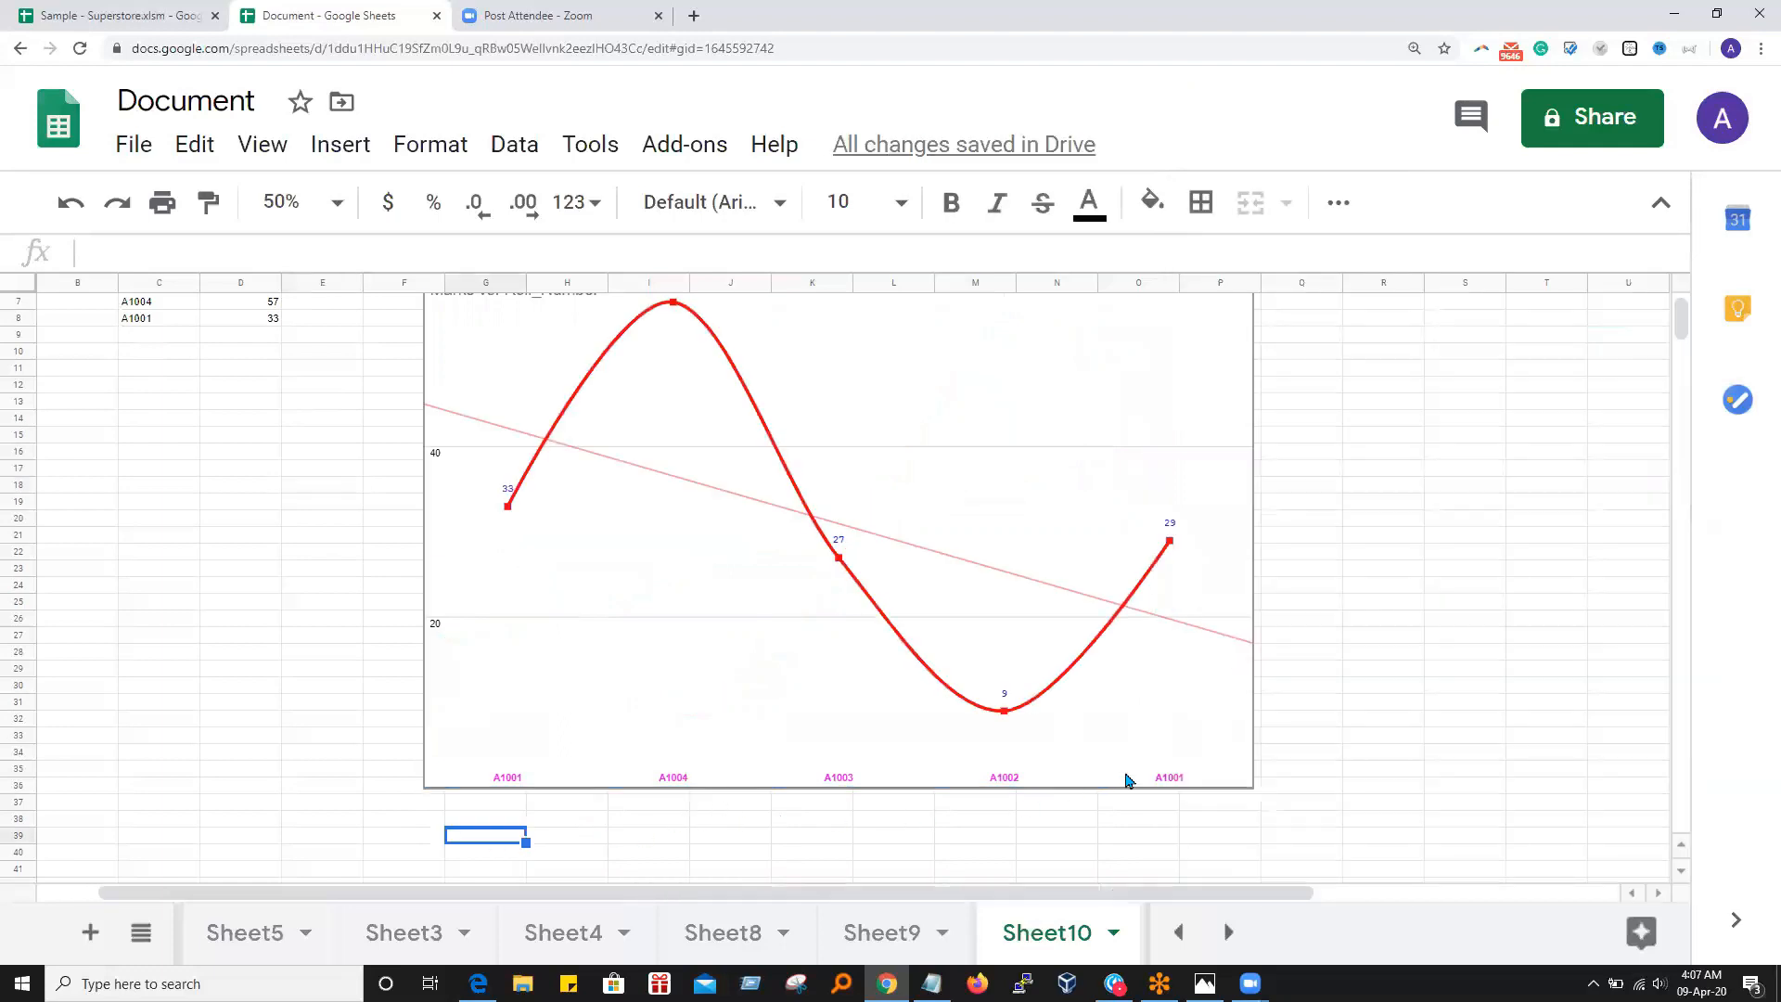
Compare the reversed chart with the RollNumber and Marks rows in the table, from the last row upward
scroll(148, 607, "up", 2)
left_click_drag(137, 419, 271, 411)
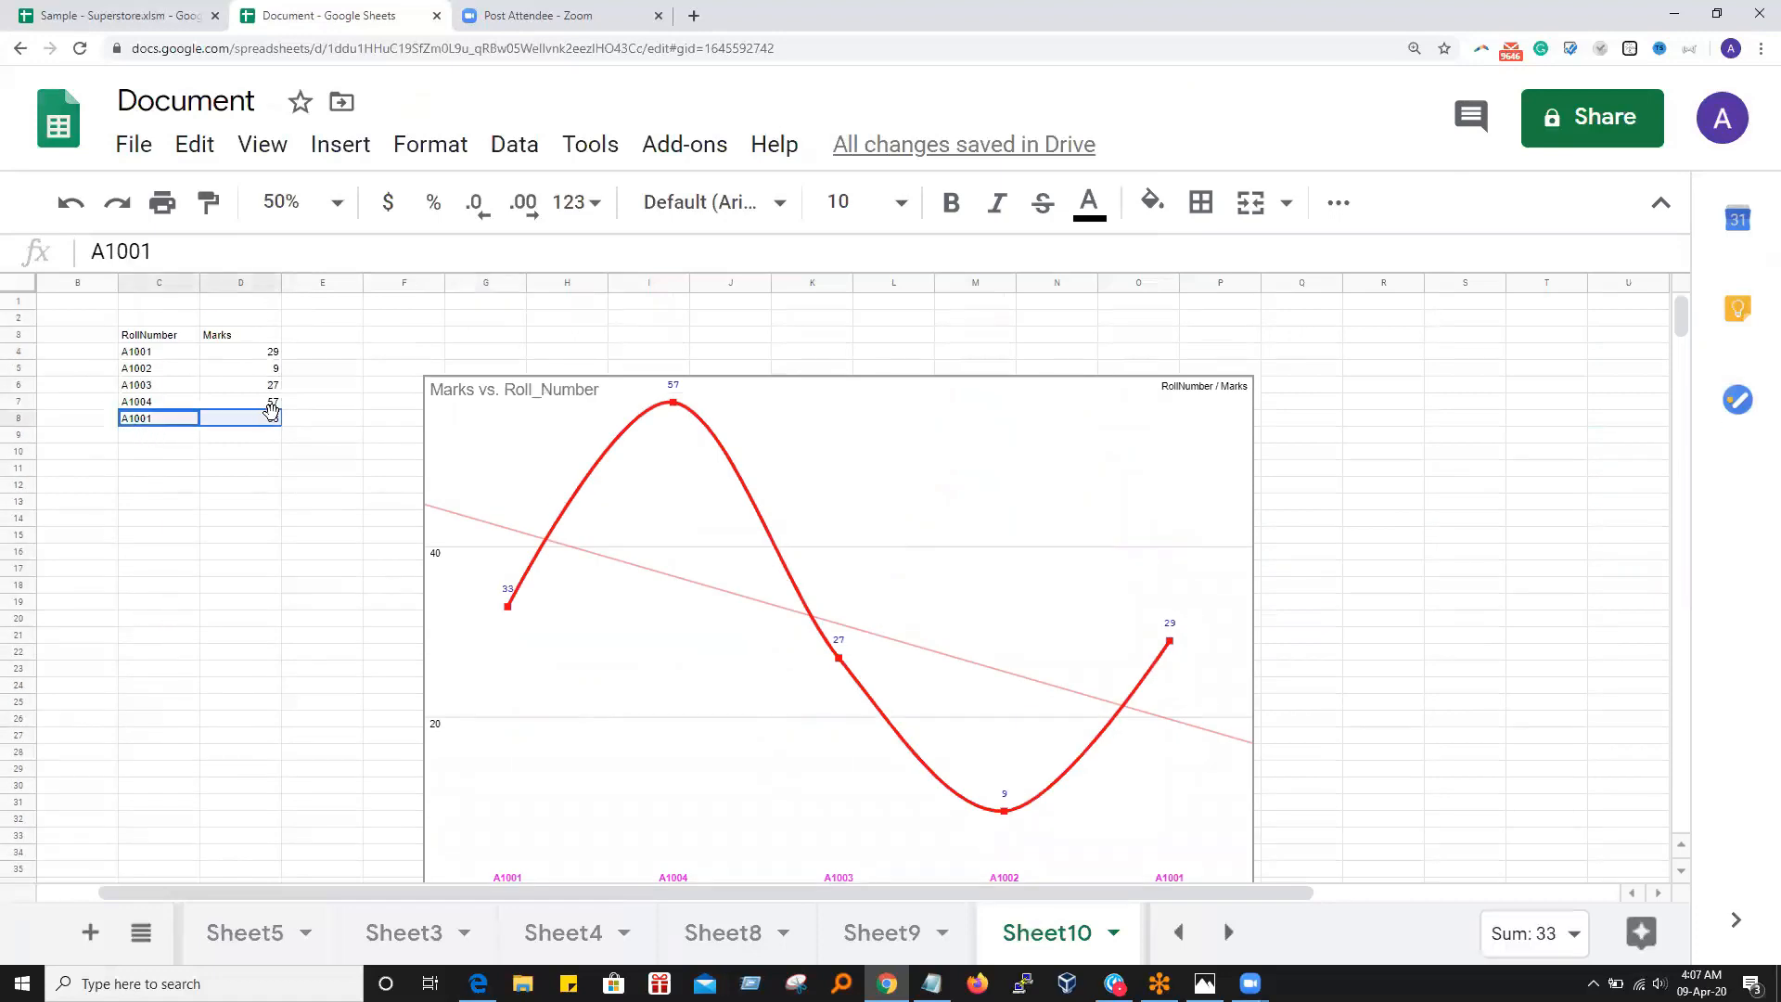
left_click(139, 406)
left_click(153, 422)
left_click(167, 406)
left_click(159, 388)
left_click(150, 369)
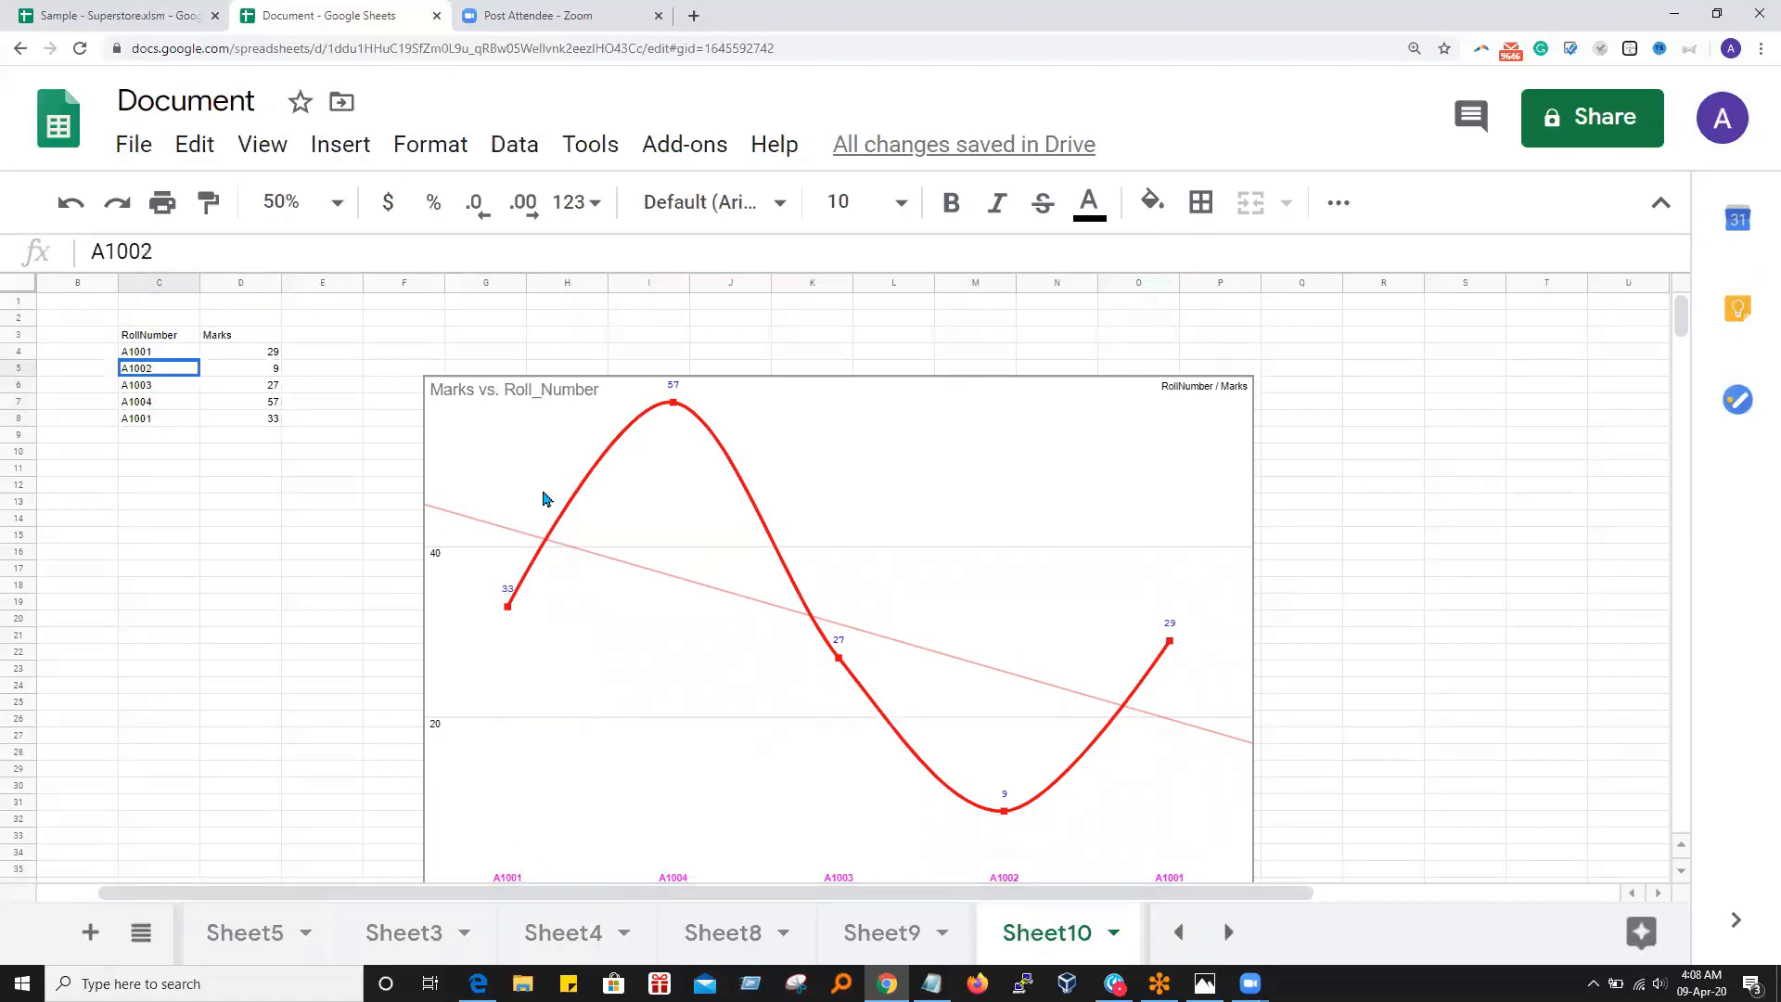
Reopen the horizontal axis settings of the chart and turn off the reversed axis order
left_click(1232, 404)
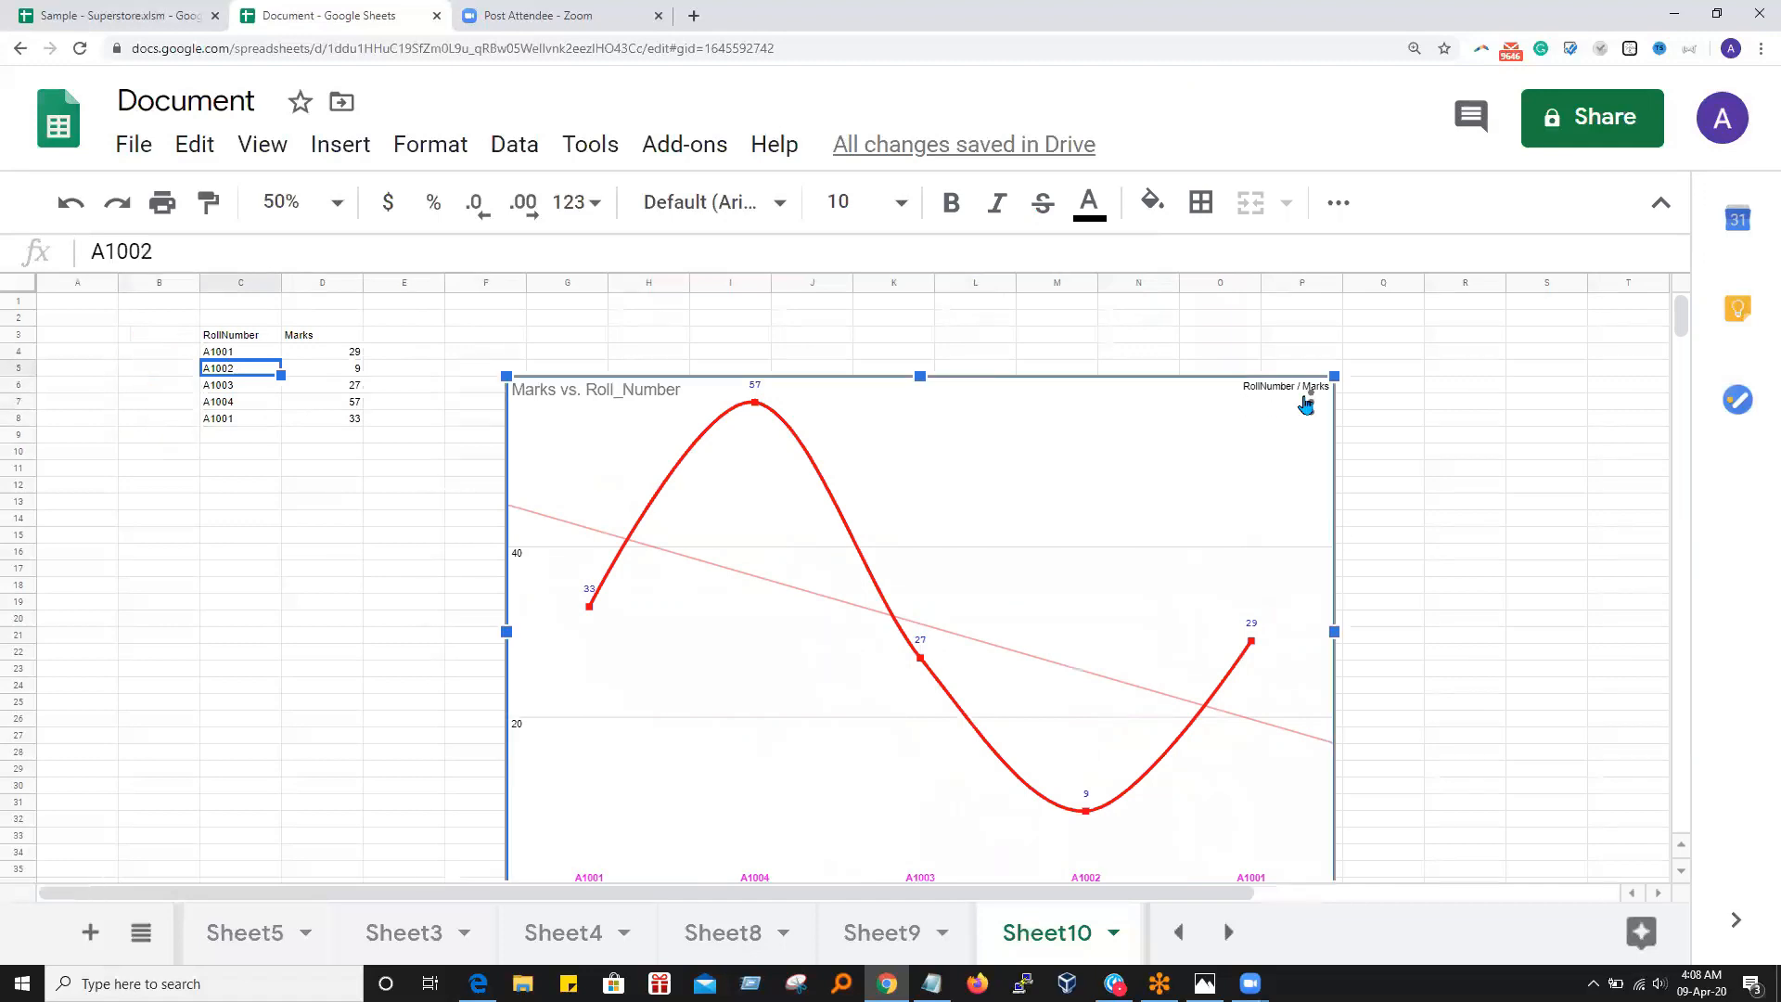
left_click(1311, 402)
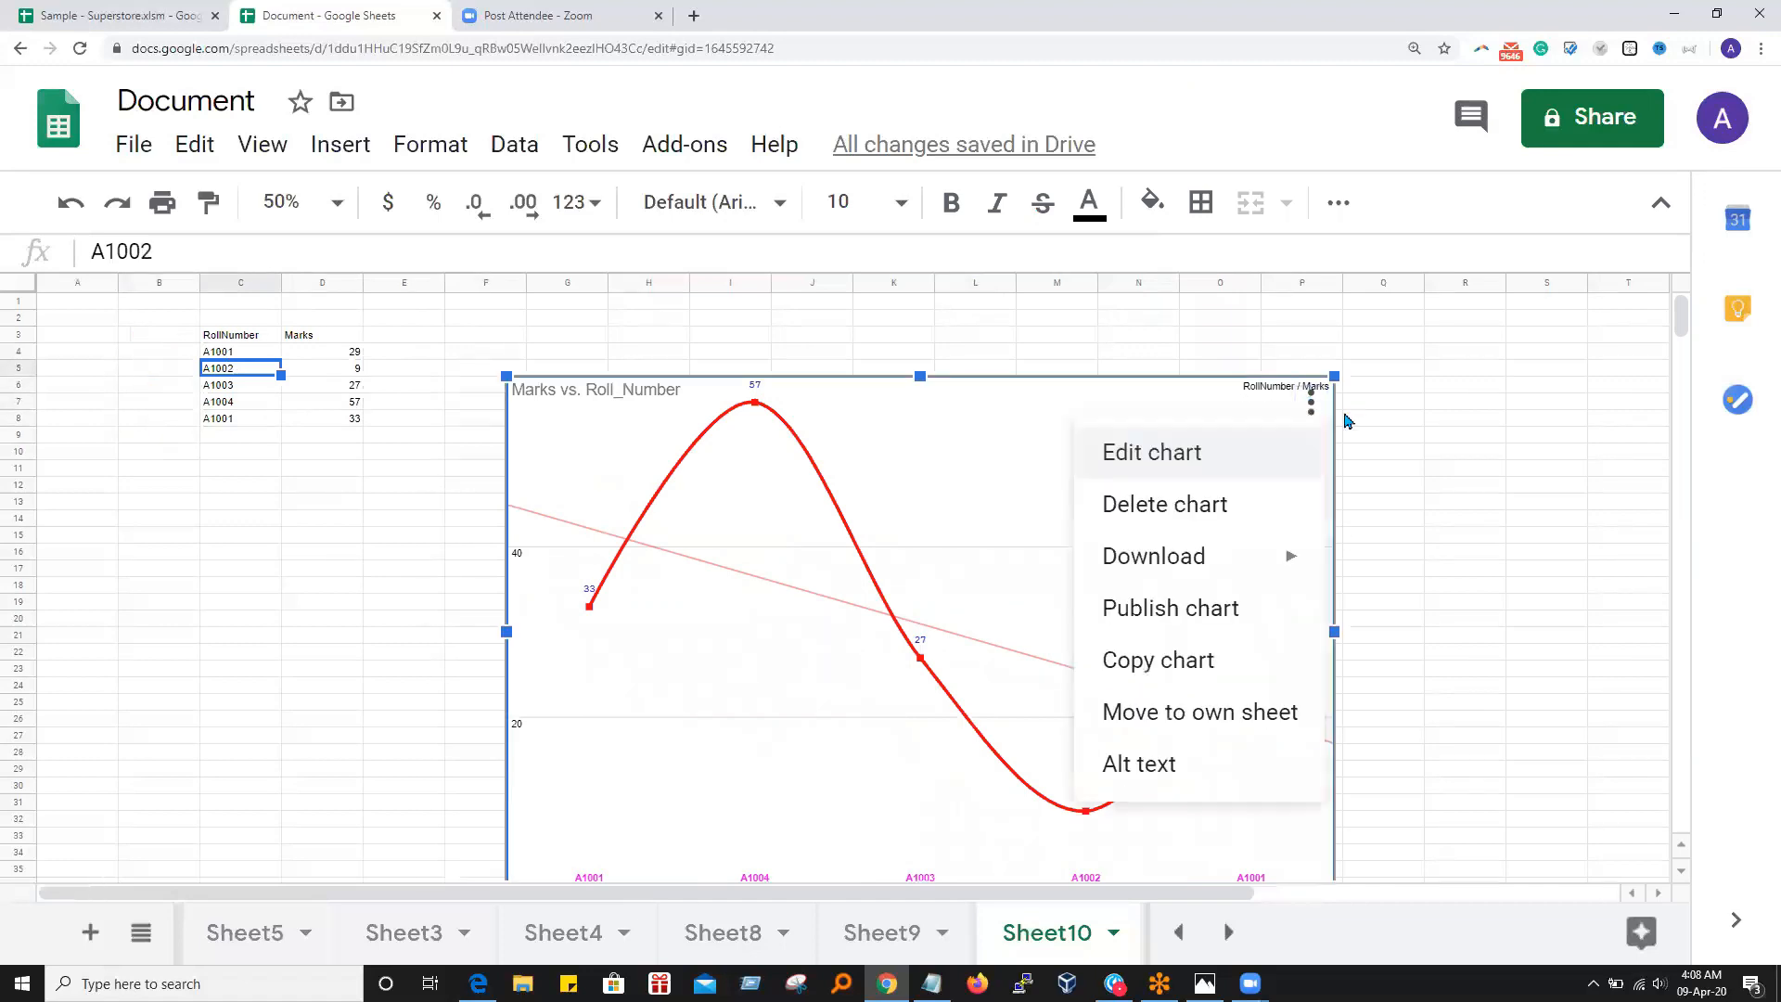
left_click(1171, 454)
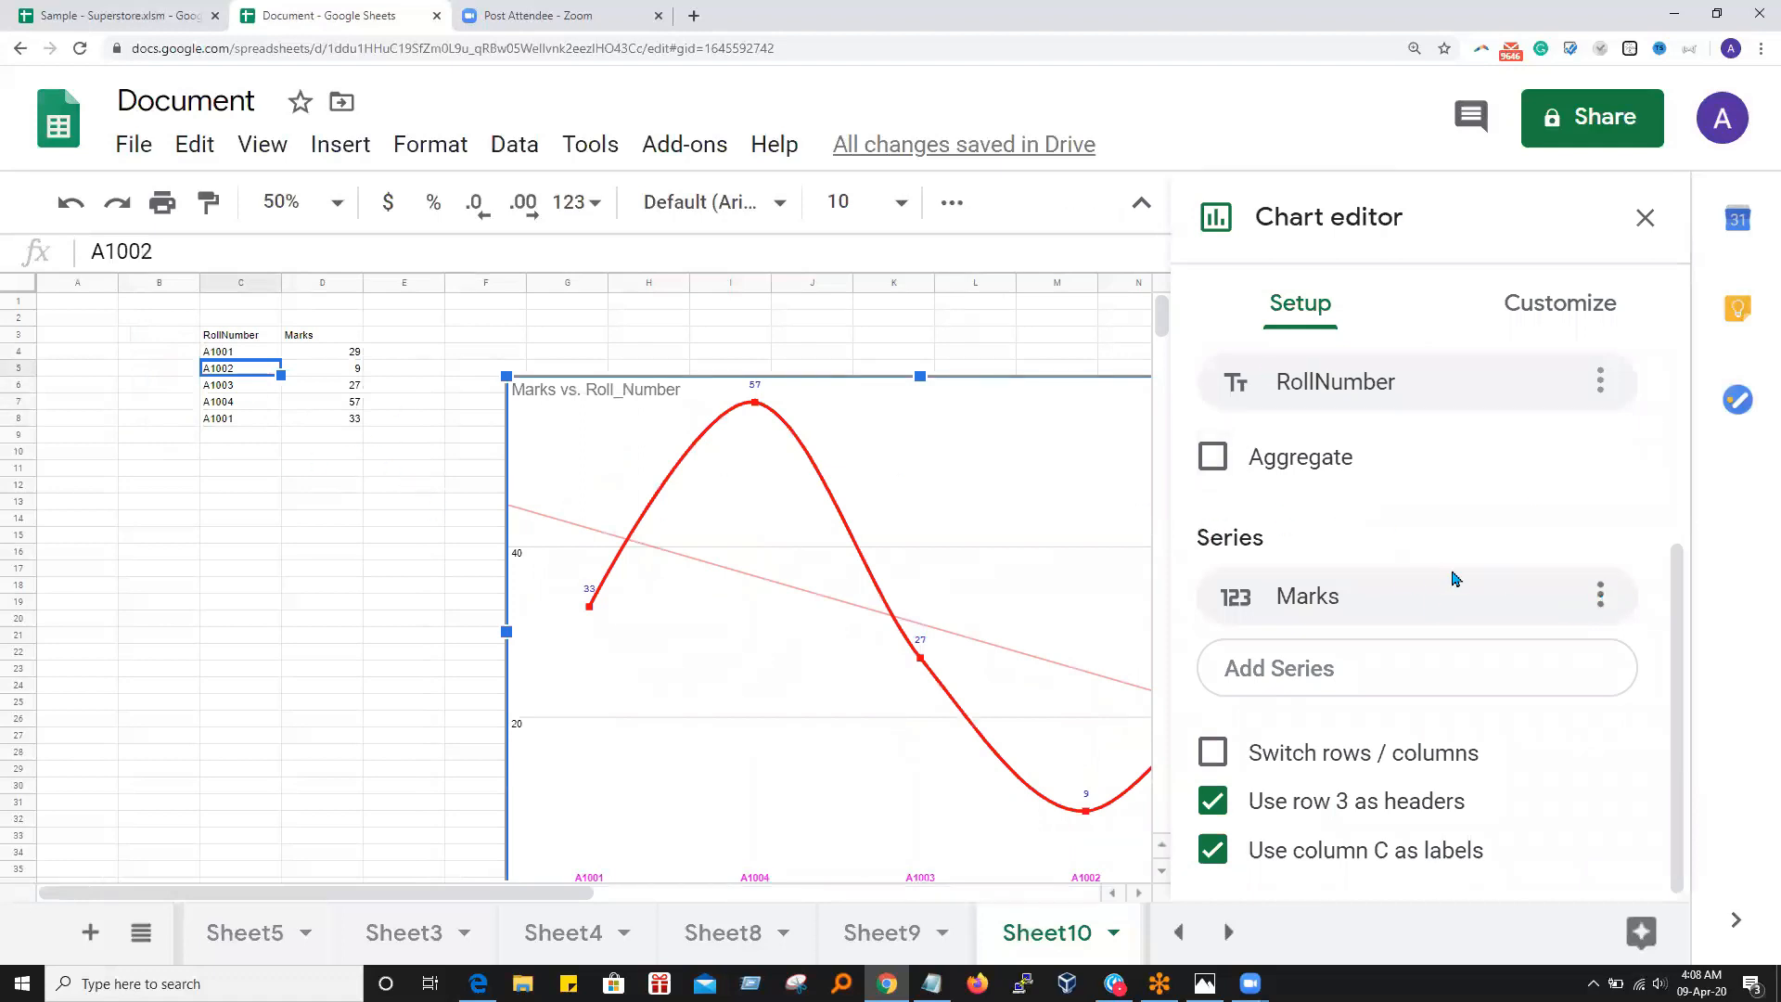
left_click(1558, 305)
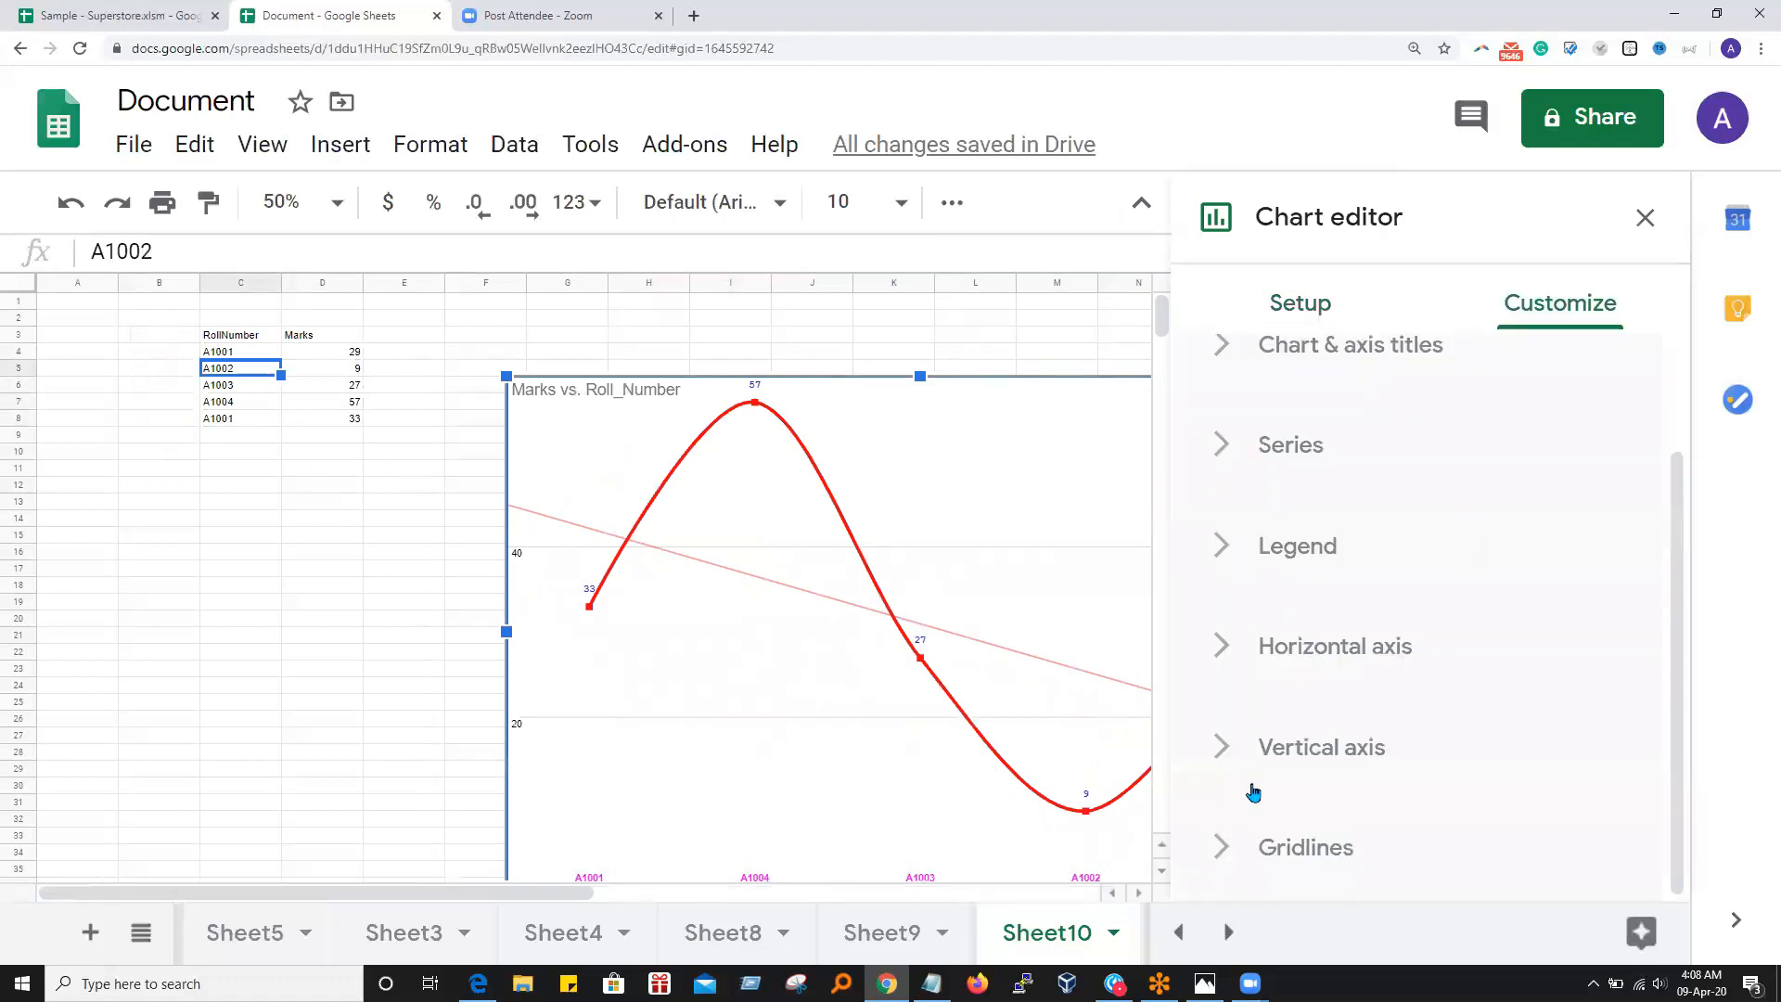
left_click(1236, 649)
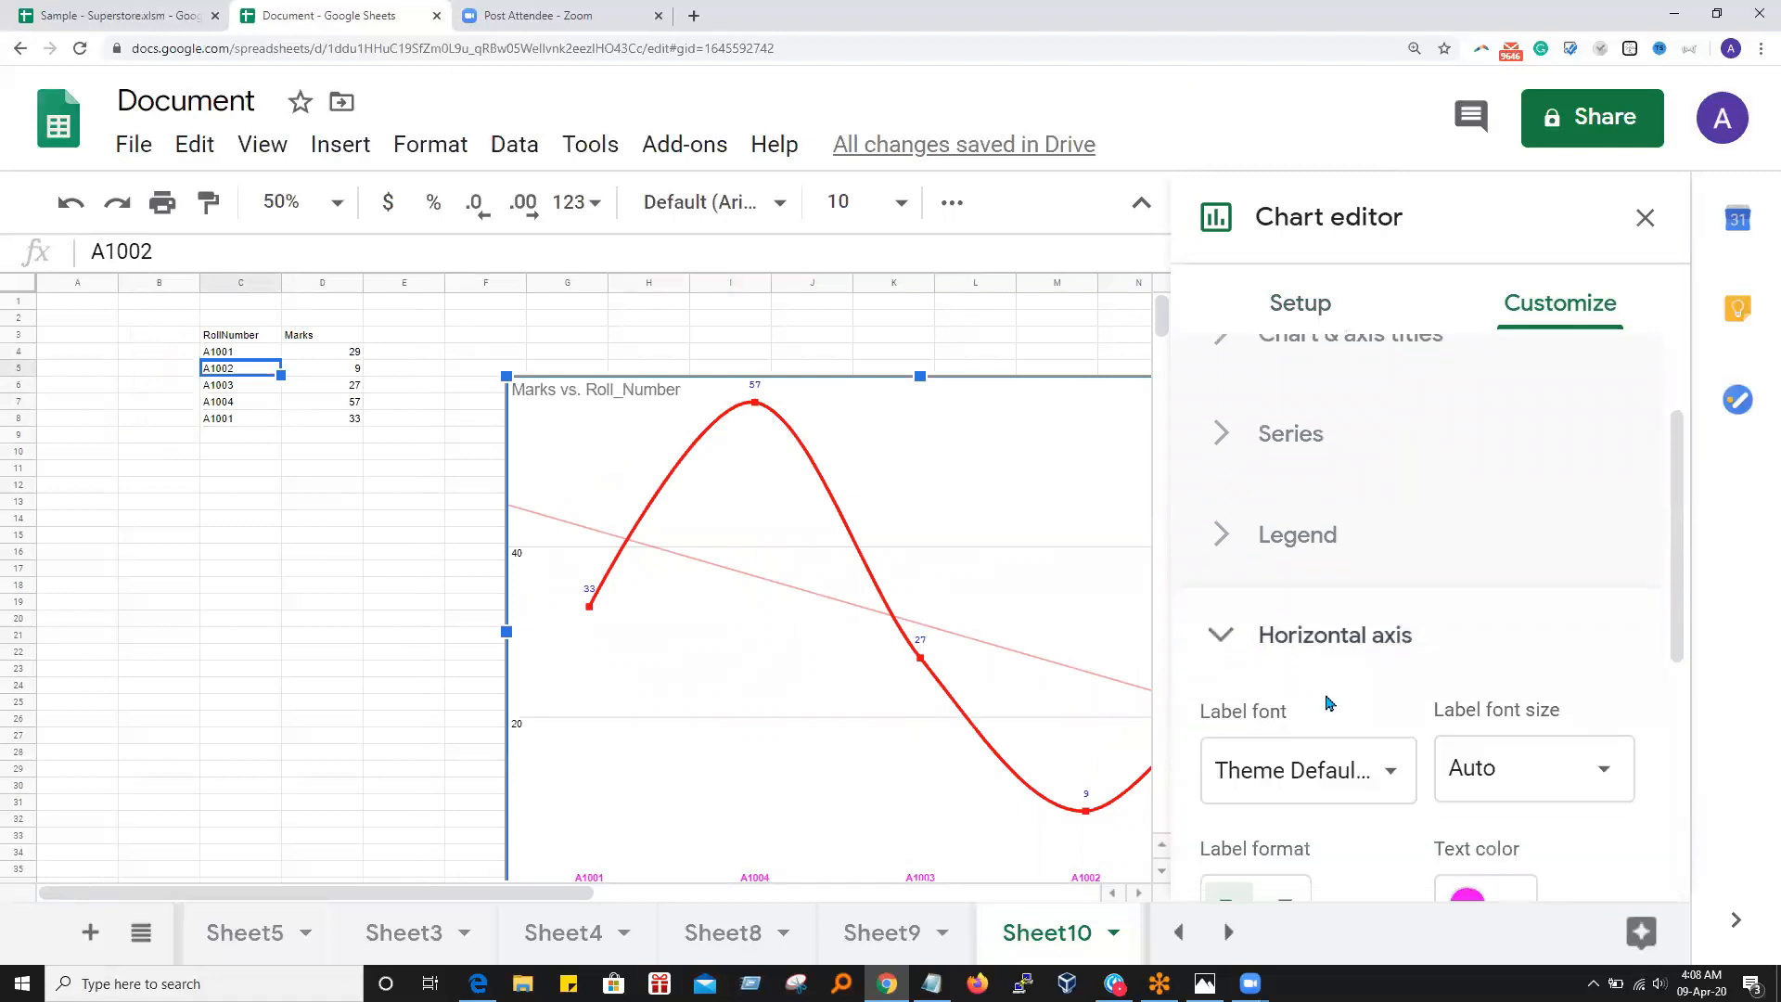
scroll(1243, 612, "down", 5)
left_click(1216, 545)
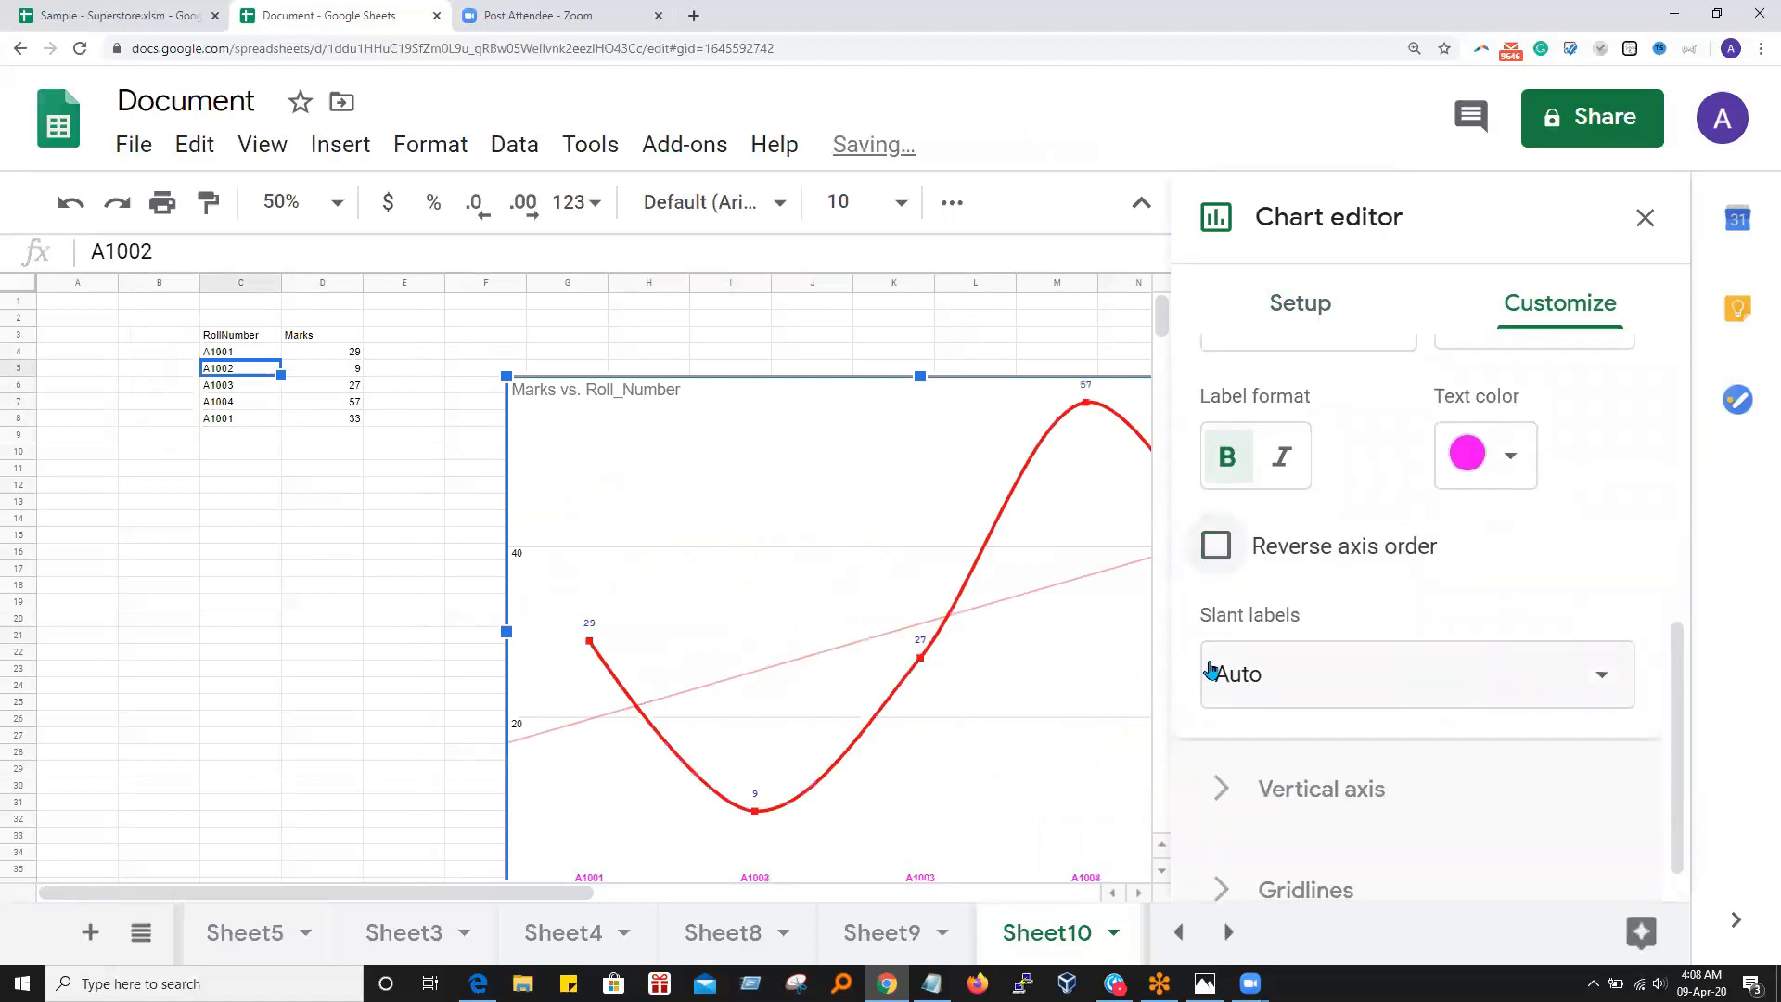
Try slanting the horizontal axis labels by 30° and examine them on the full chart
left_click(1592, 685)
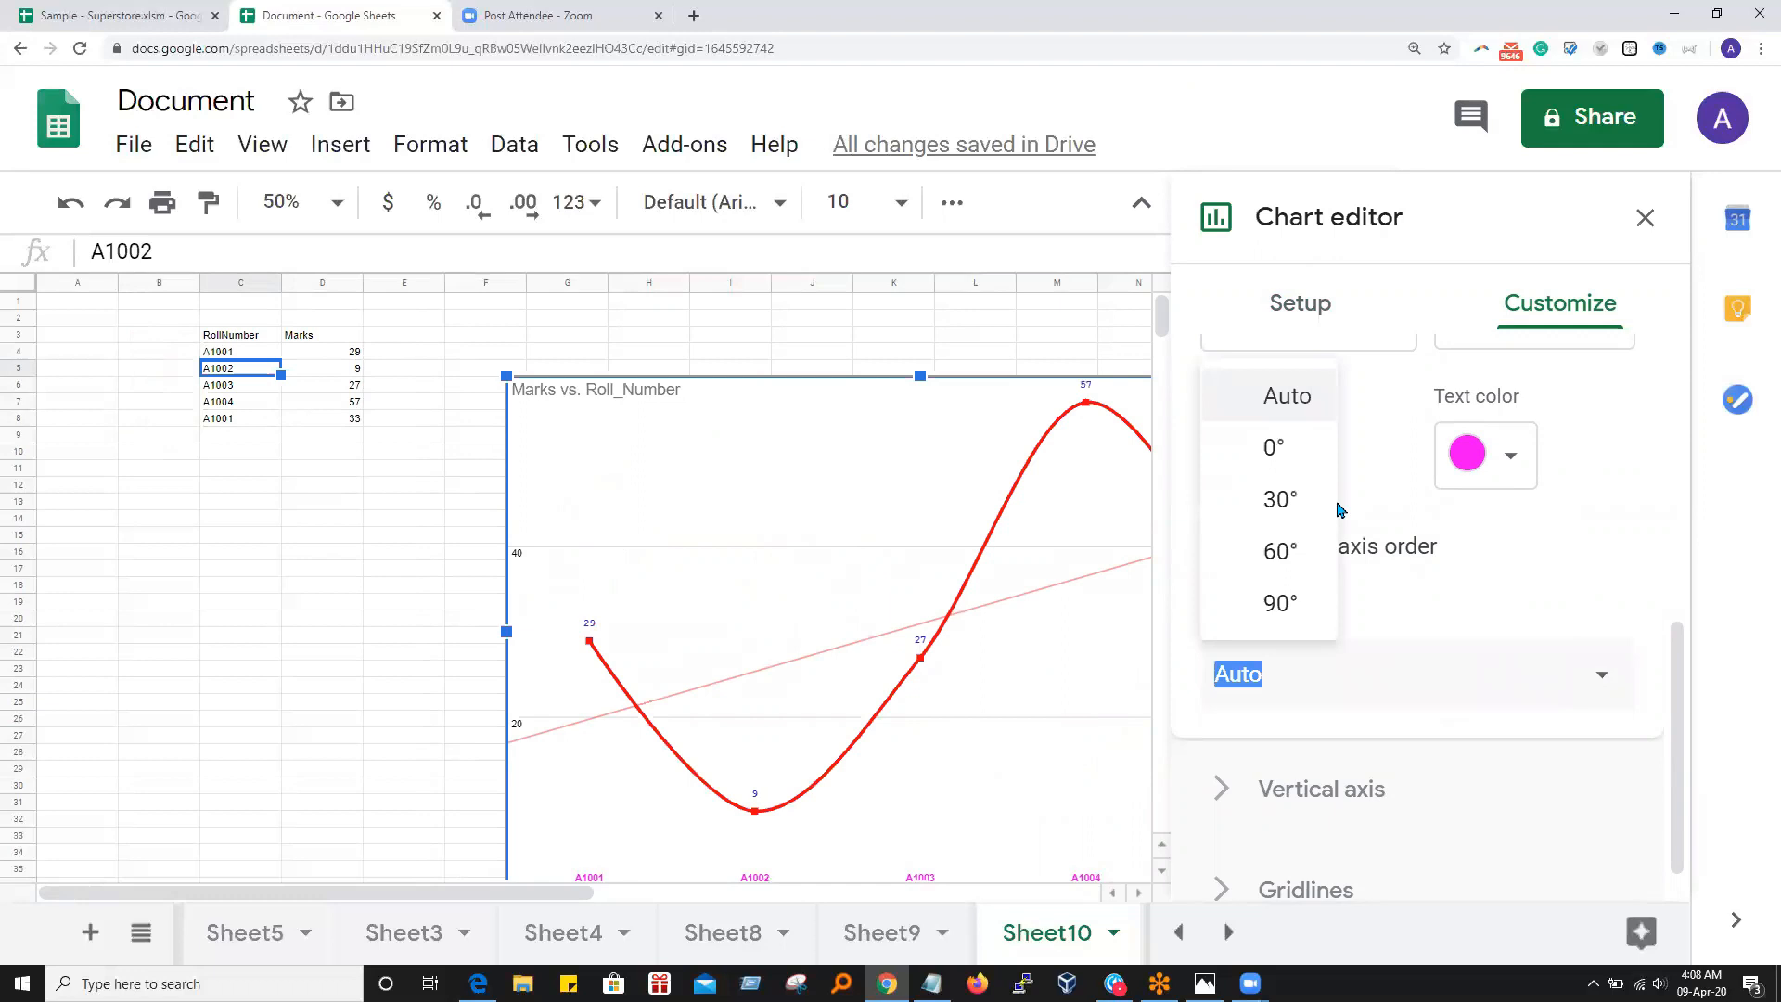
left_click(1280, 501)
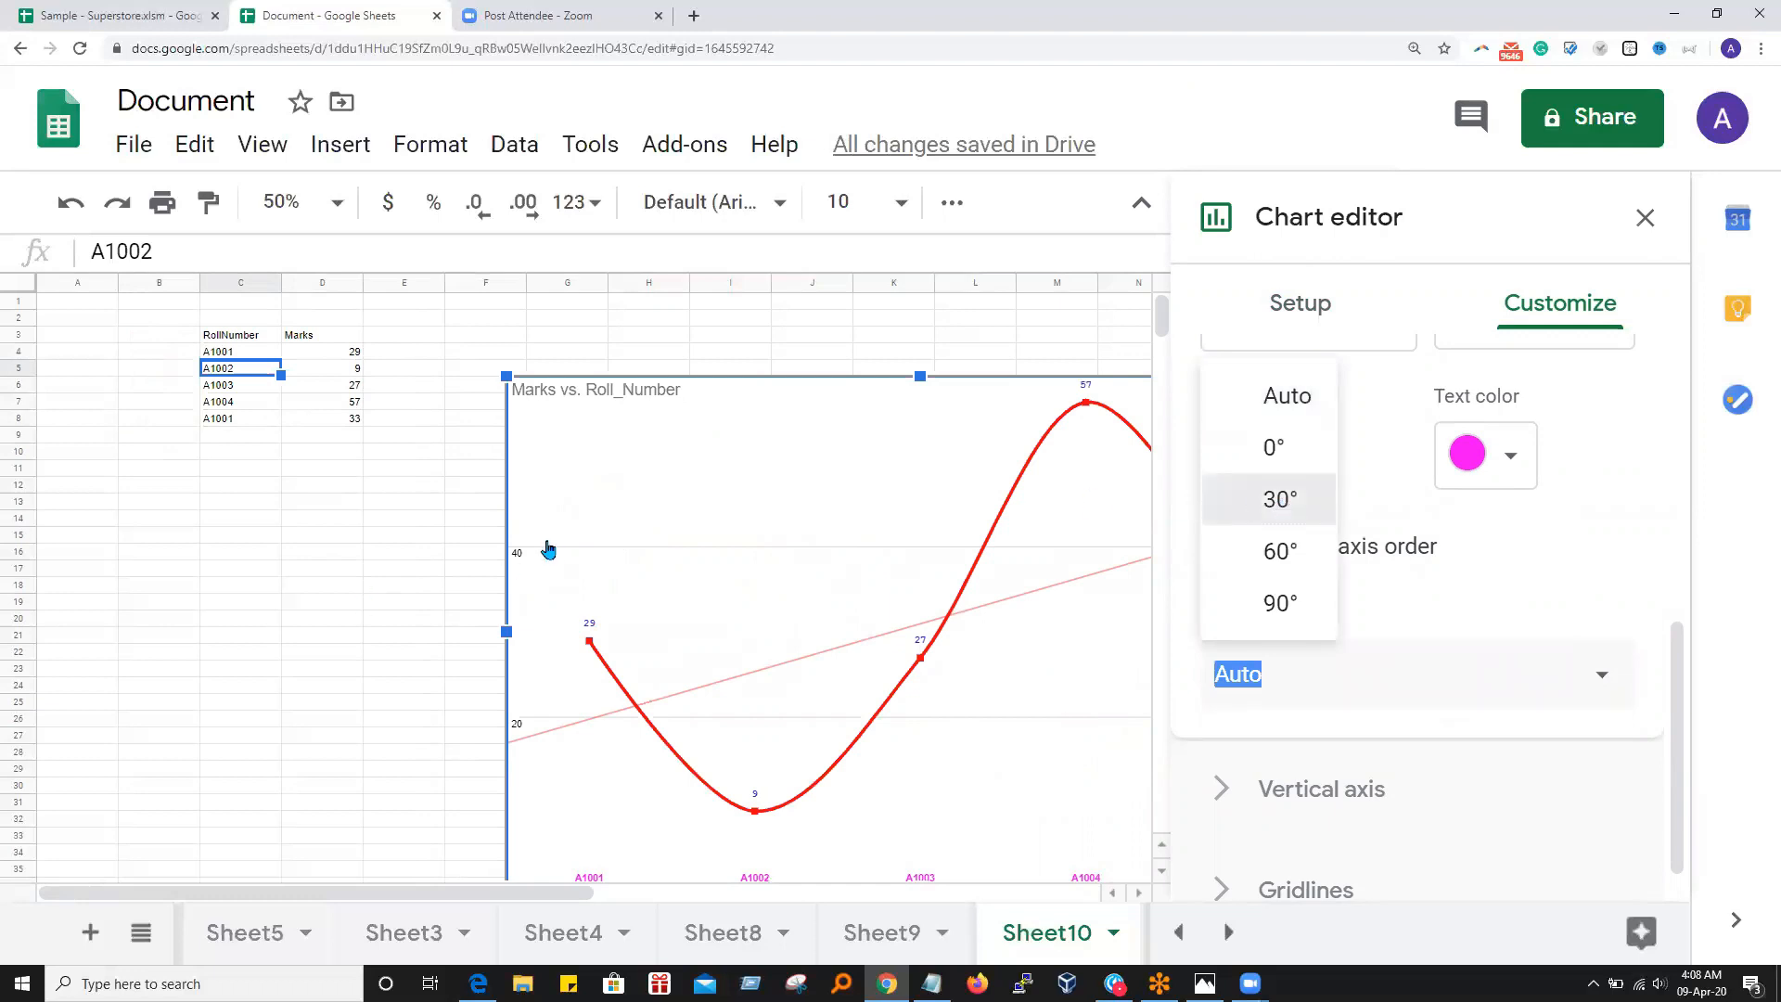
left_click(418, 534)
scroll(742, 698, "down", 5)
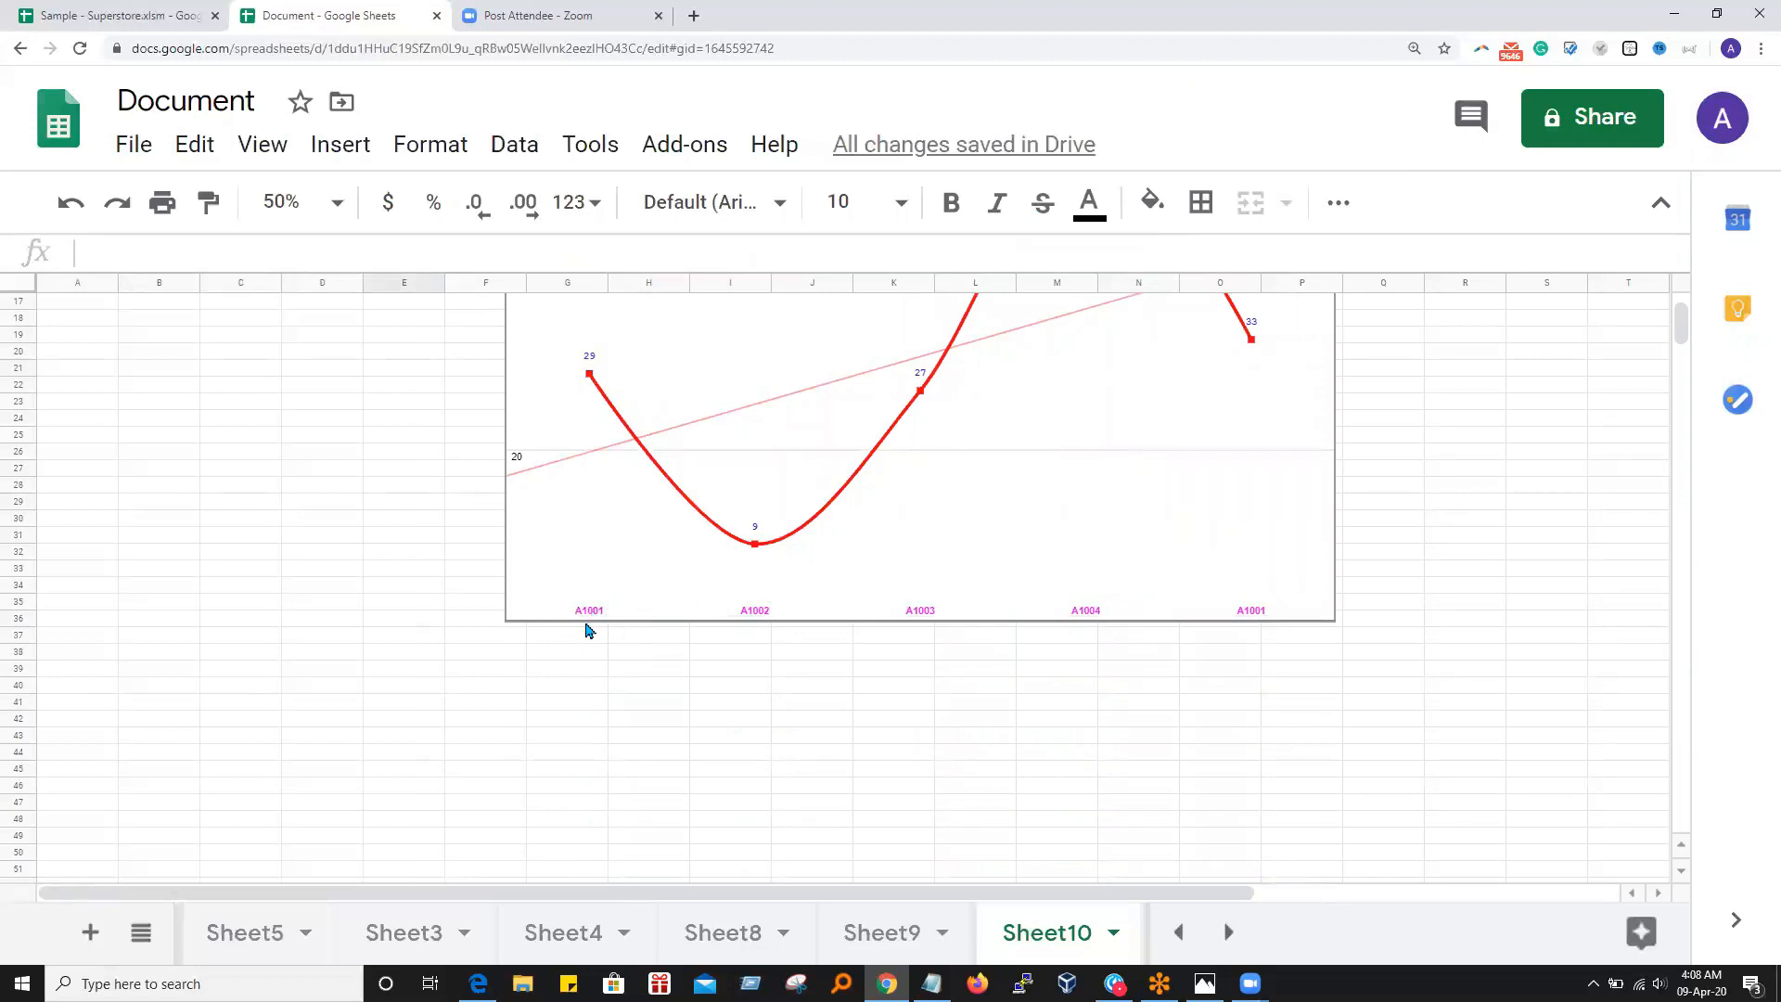
scroll(1147, 662, "up", 5)
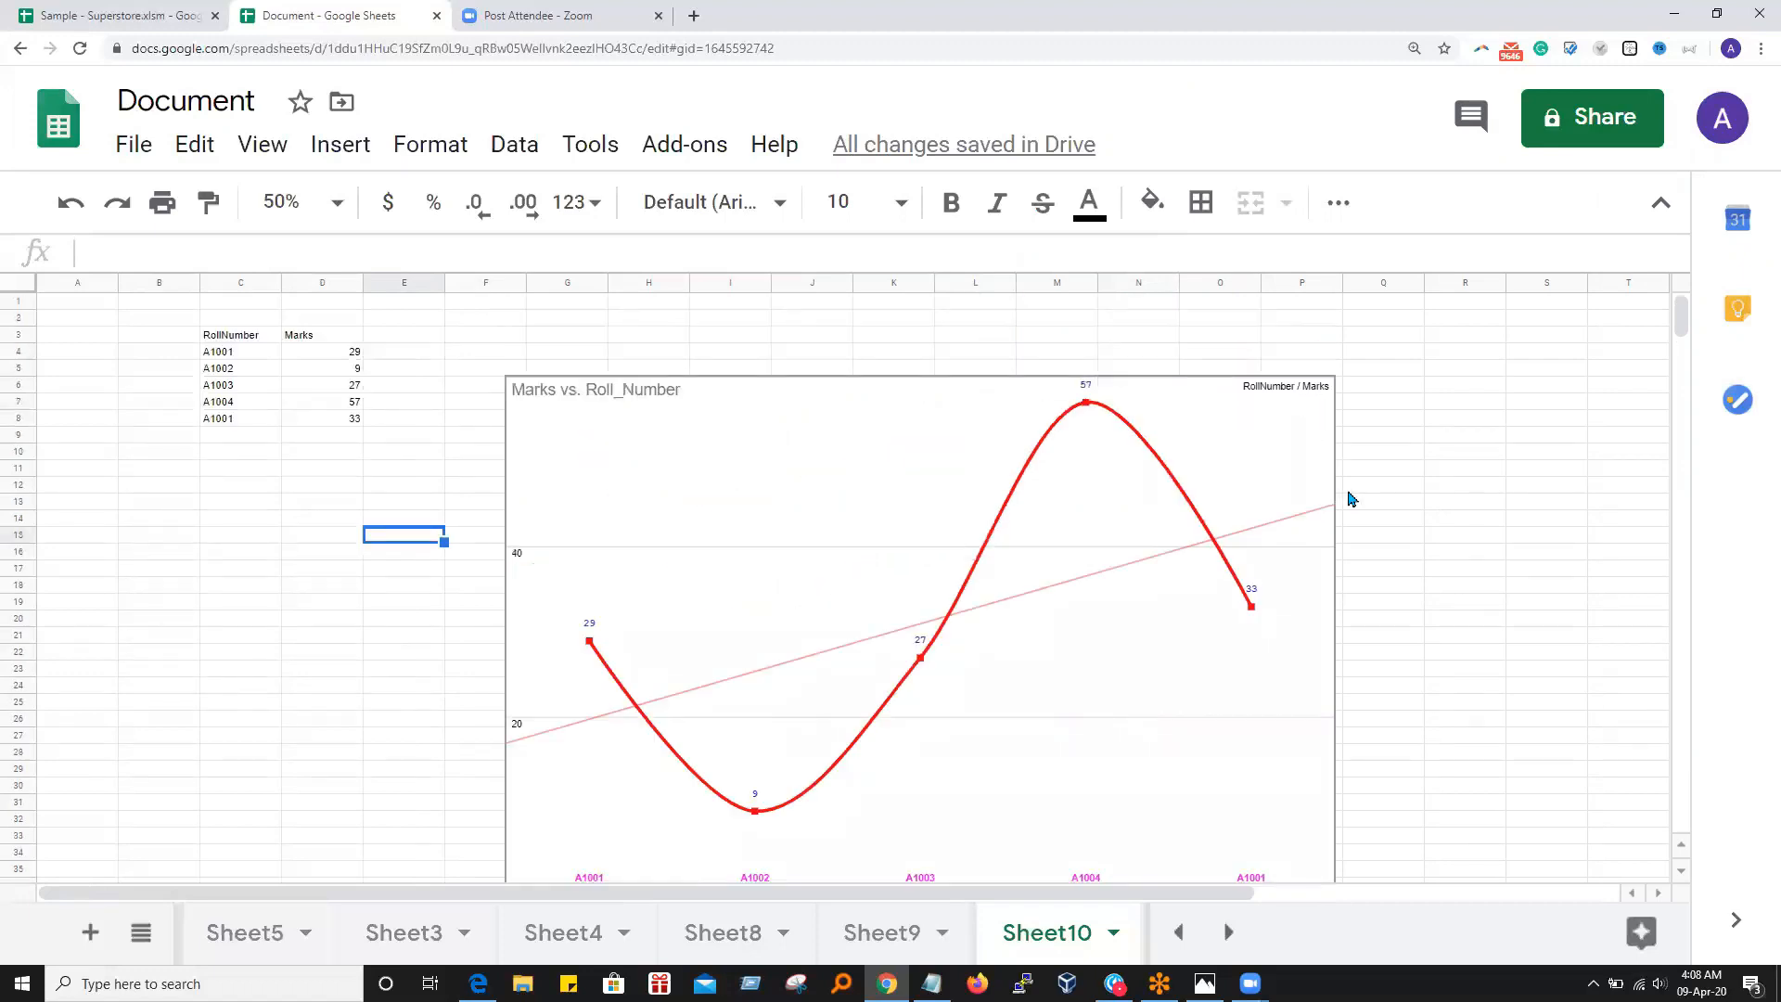
Reopen the chart's horizontal axis settings and set the label slant to 90°
left_click(1322, 398)
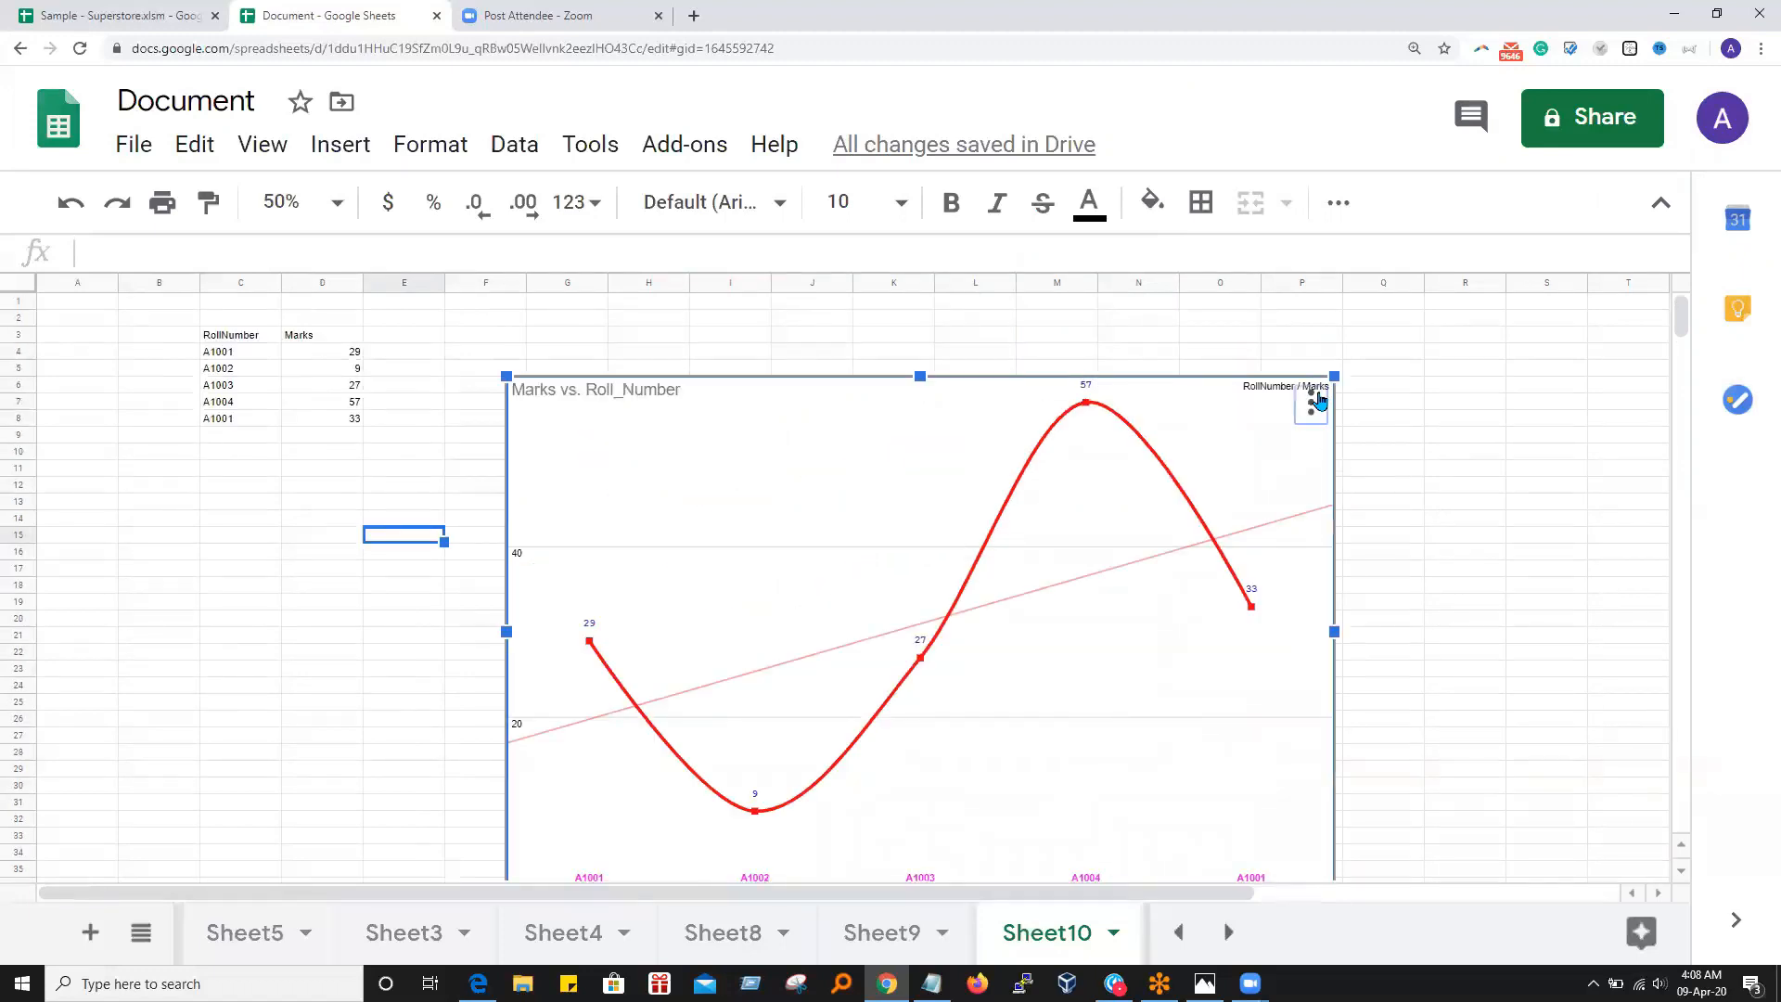
left_click(1315, 401)
left_click(1202, 455)
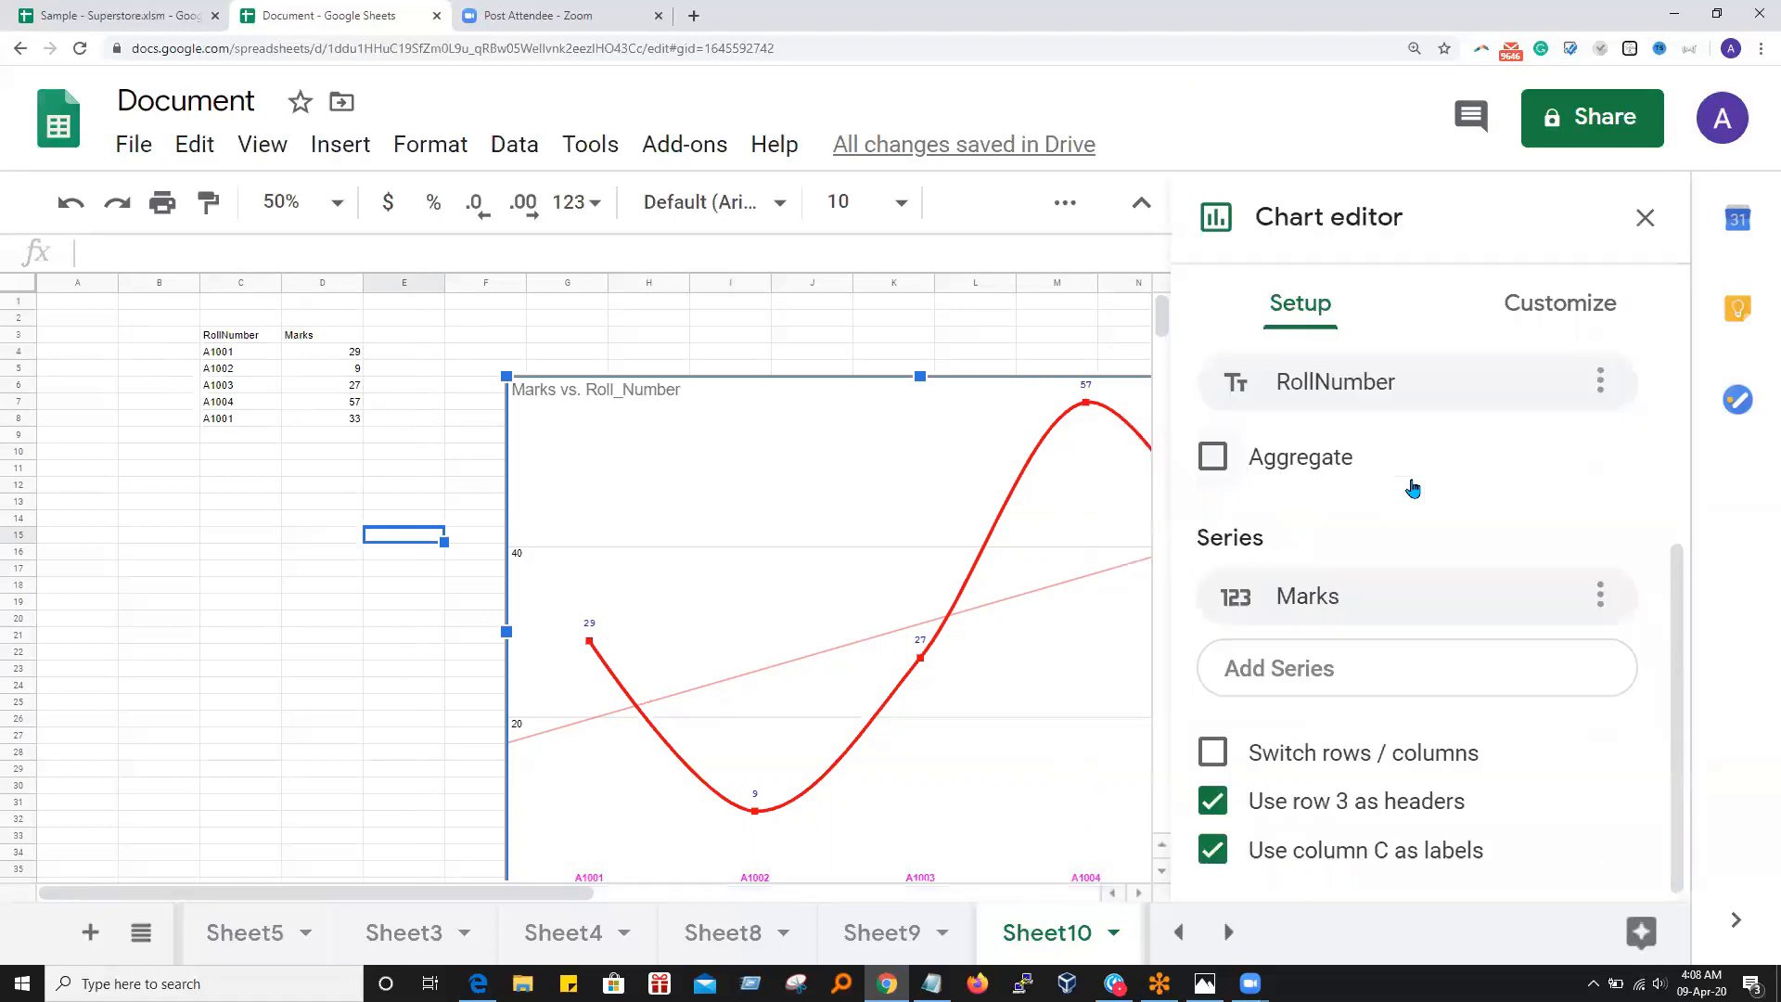
left_click(1535, 334)
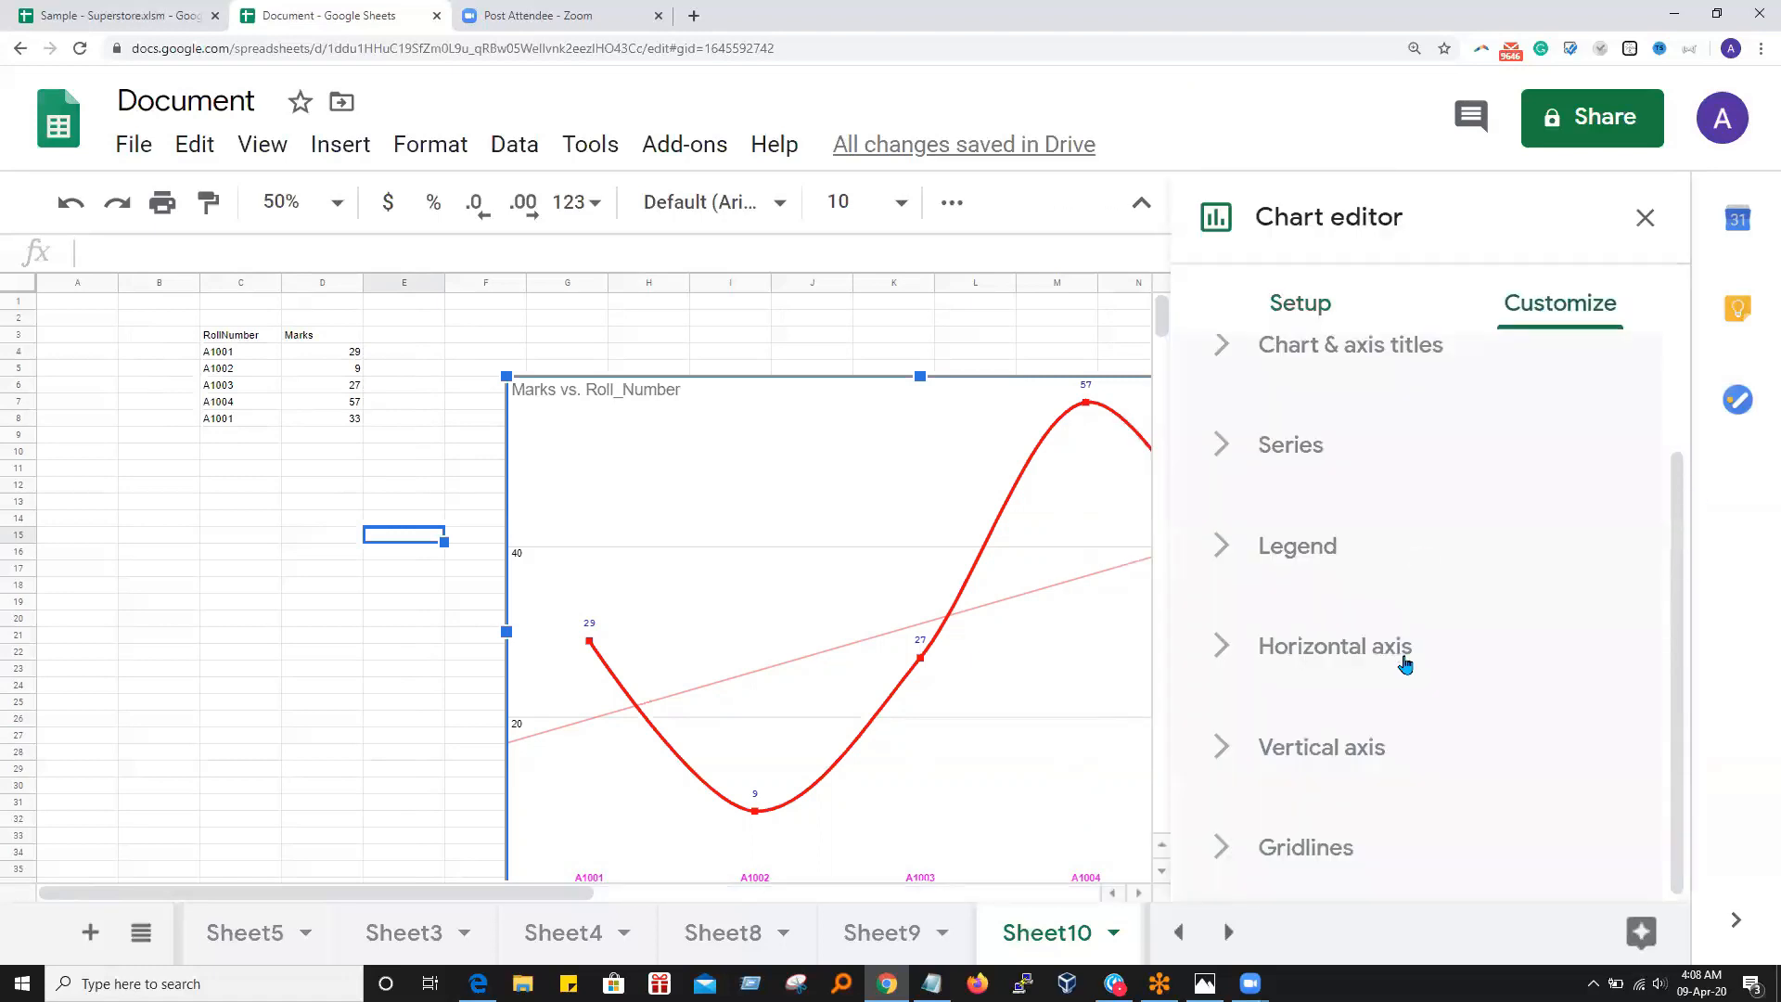
left_click(1344, 672)
scroll(1392, 660, "down", 5)
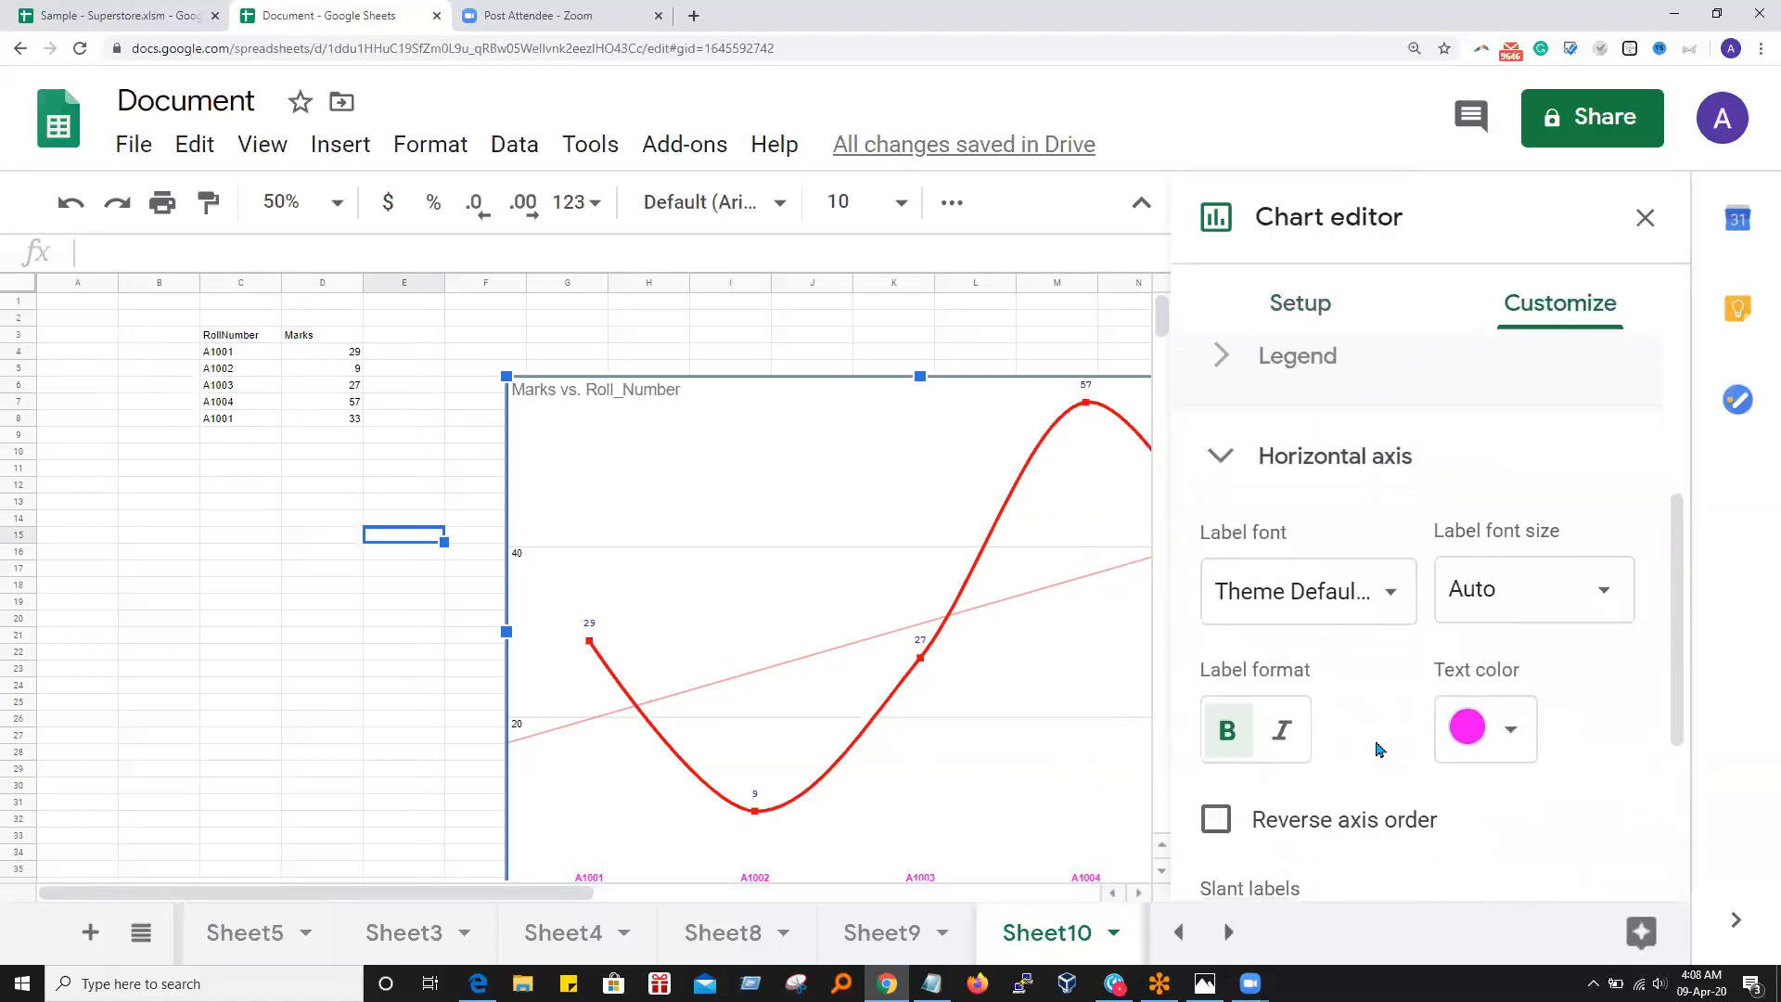
left_click(1586, 627)
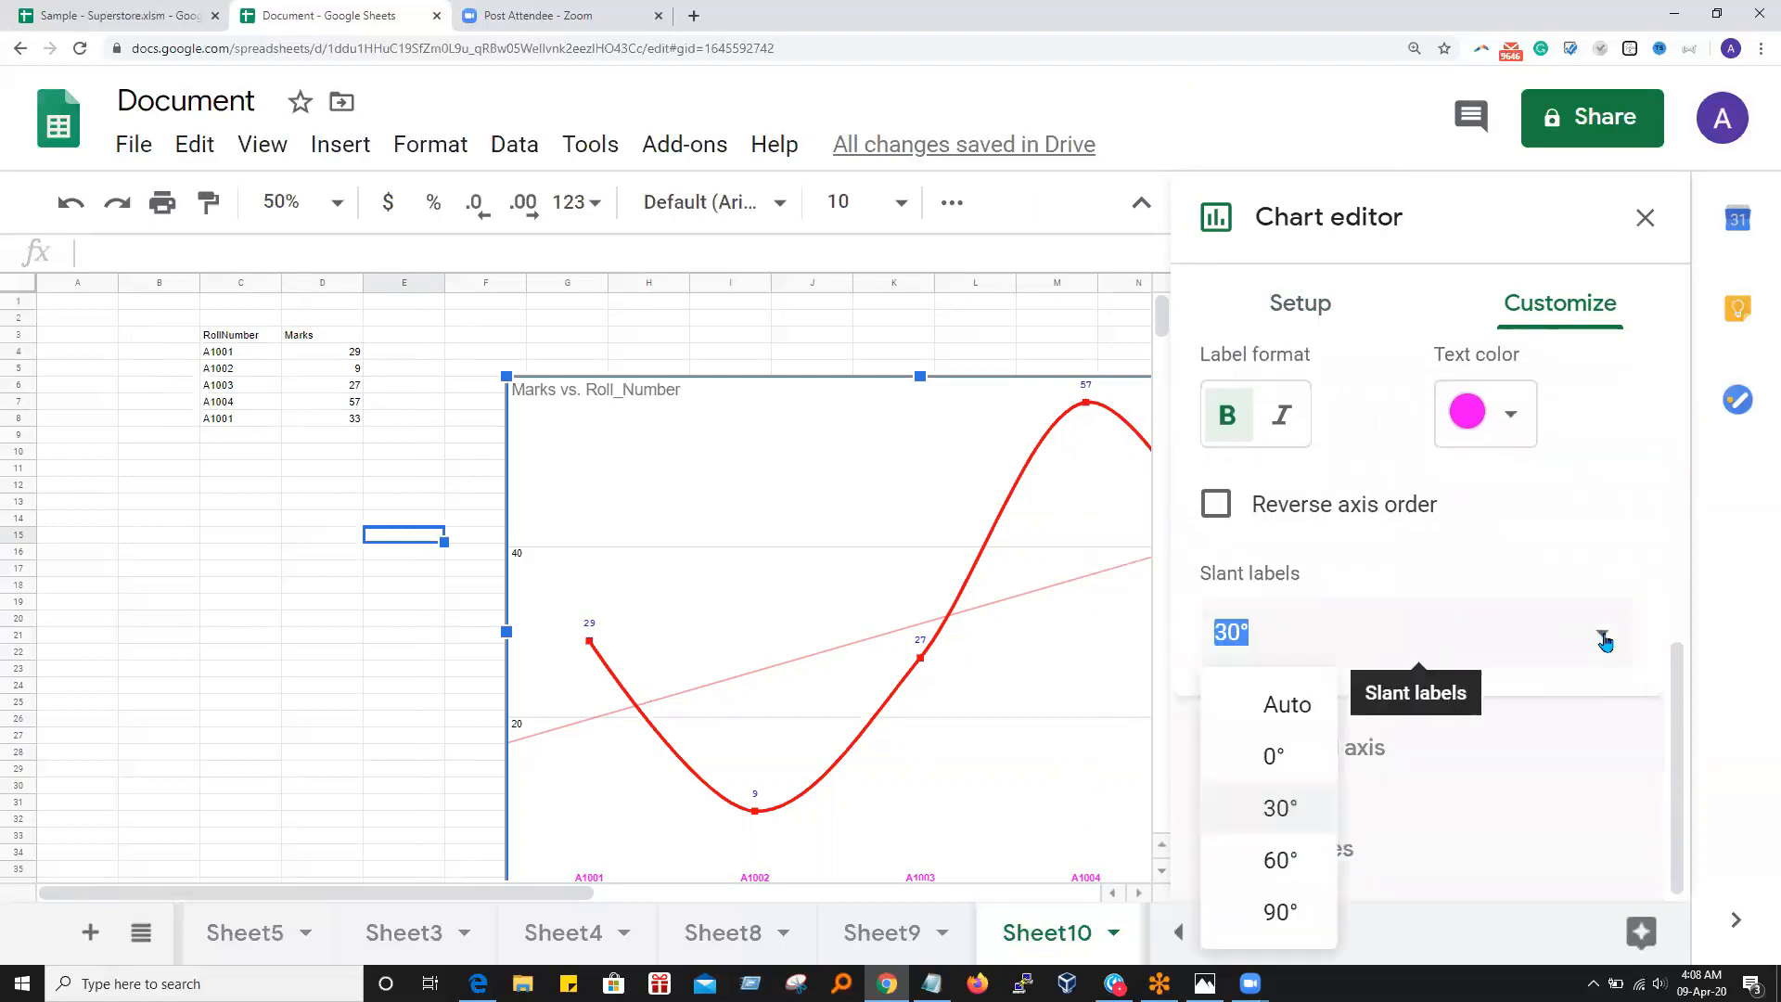
left_click(1286, 905)
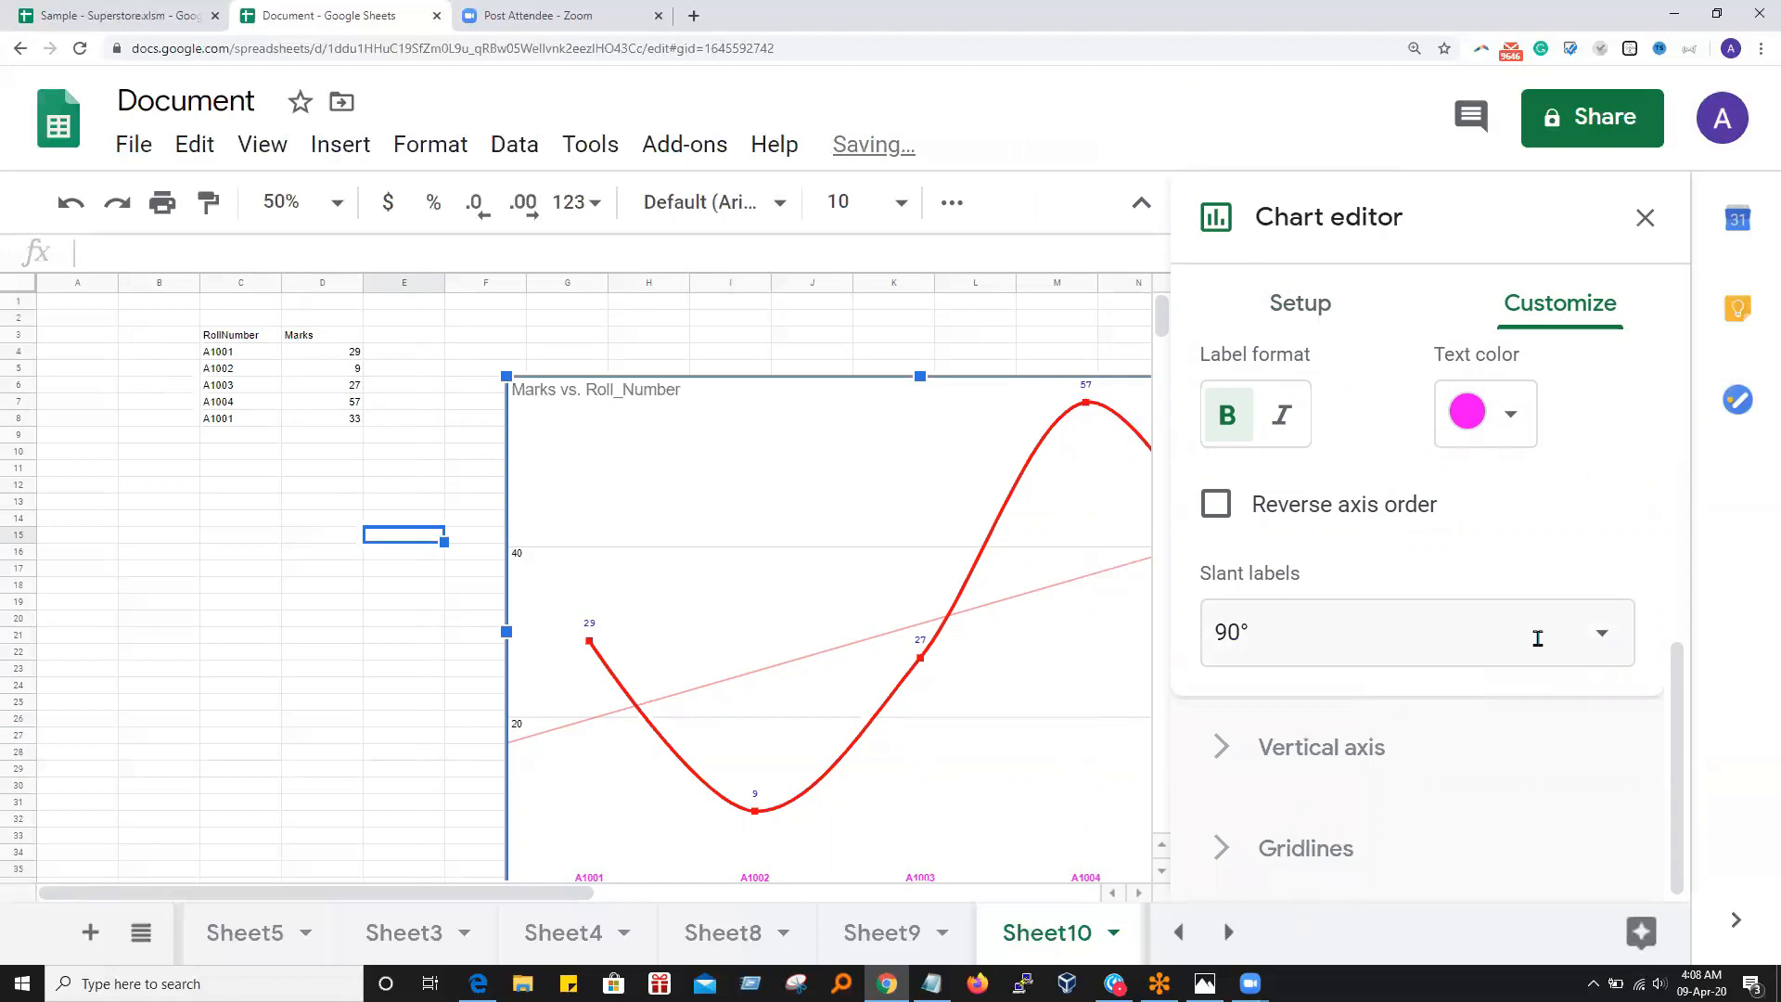
left_click(1222, 505)
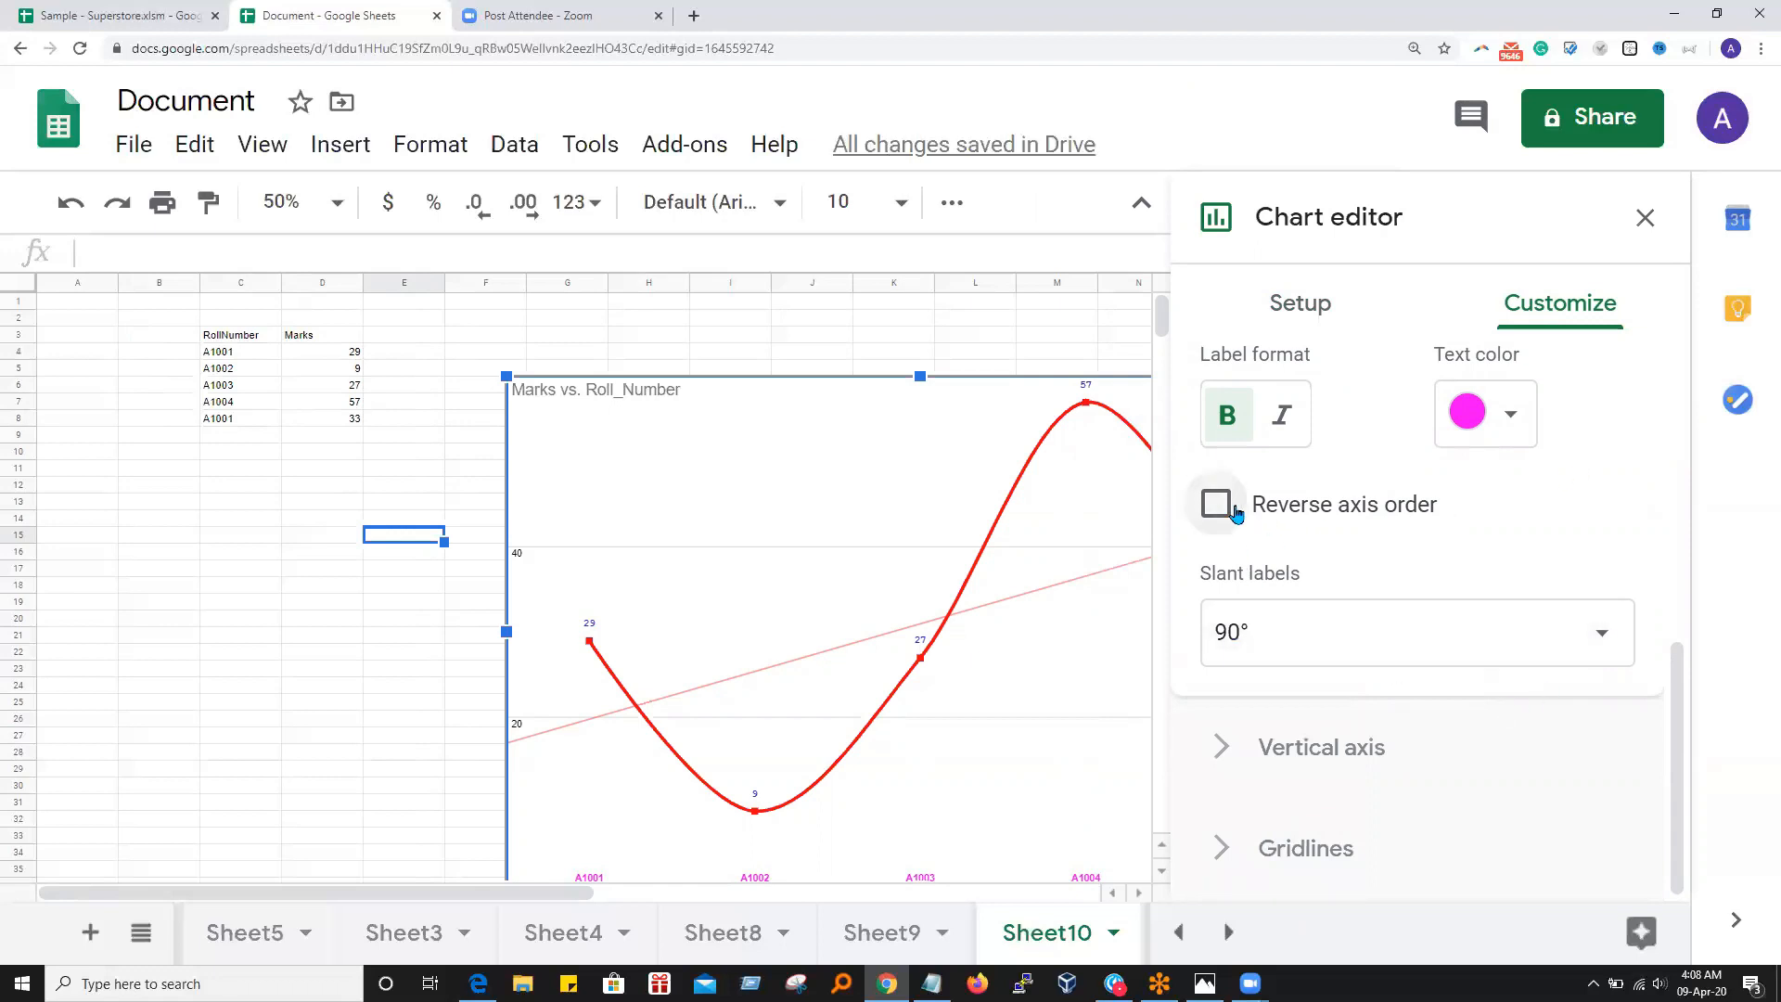
Turn off the reversed order of the horizontal axis and check the whole Marks vs. Roll_Number chart
left_click(1224, 507)
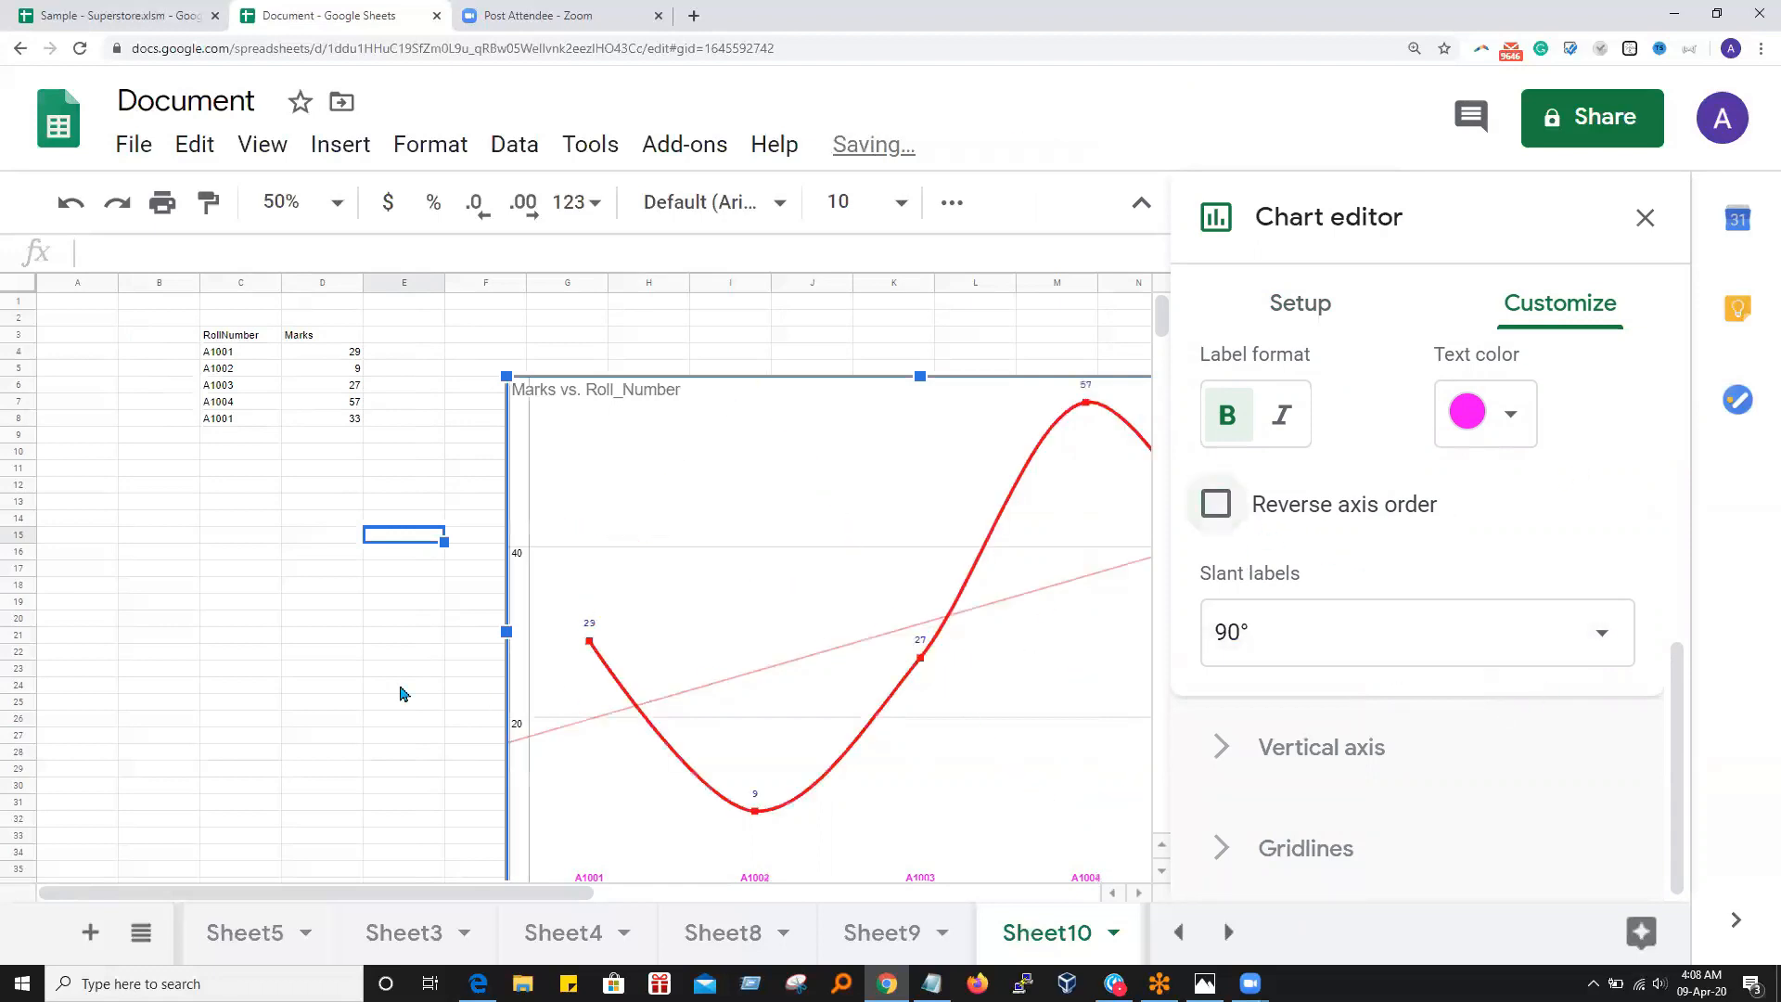
left_click(429, 685)
scroll(485, 720, "down", 3)
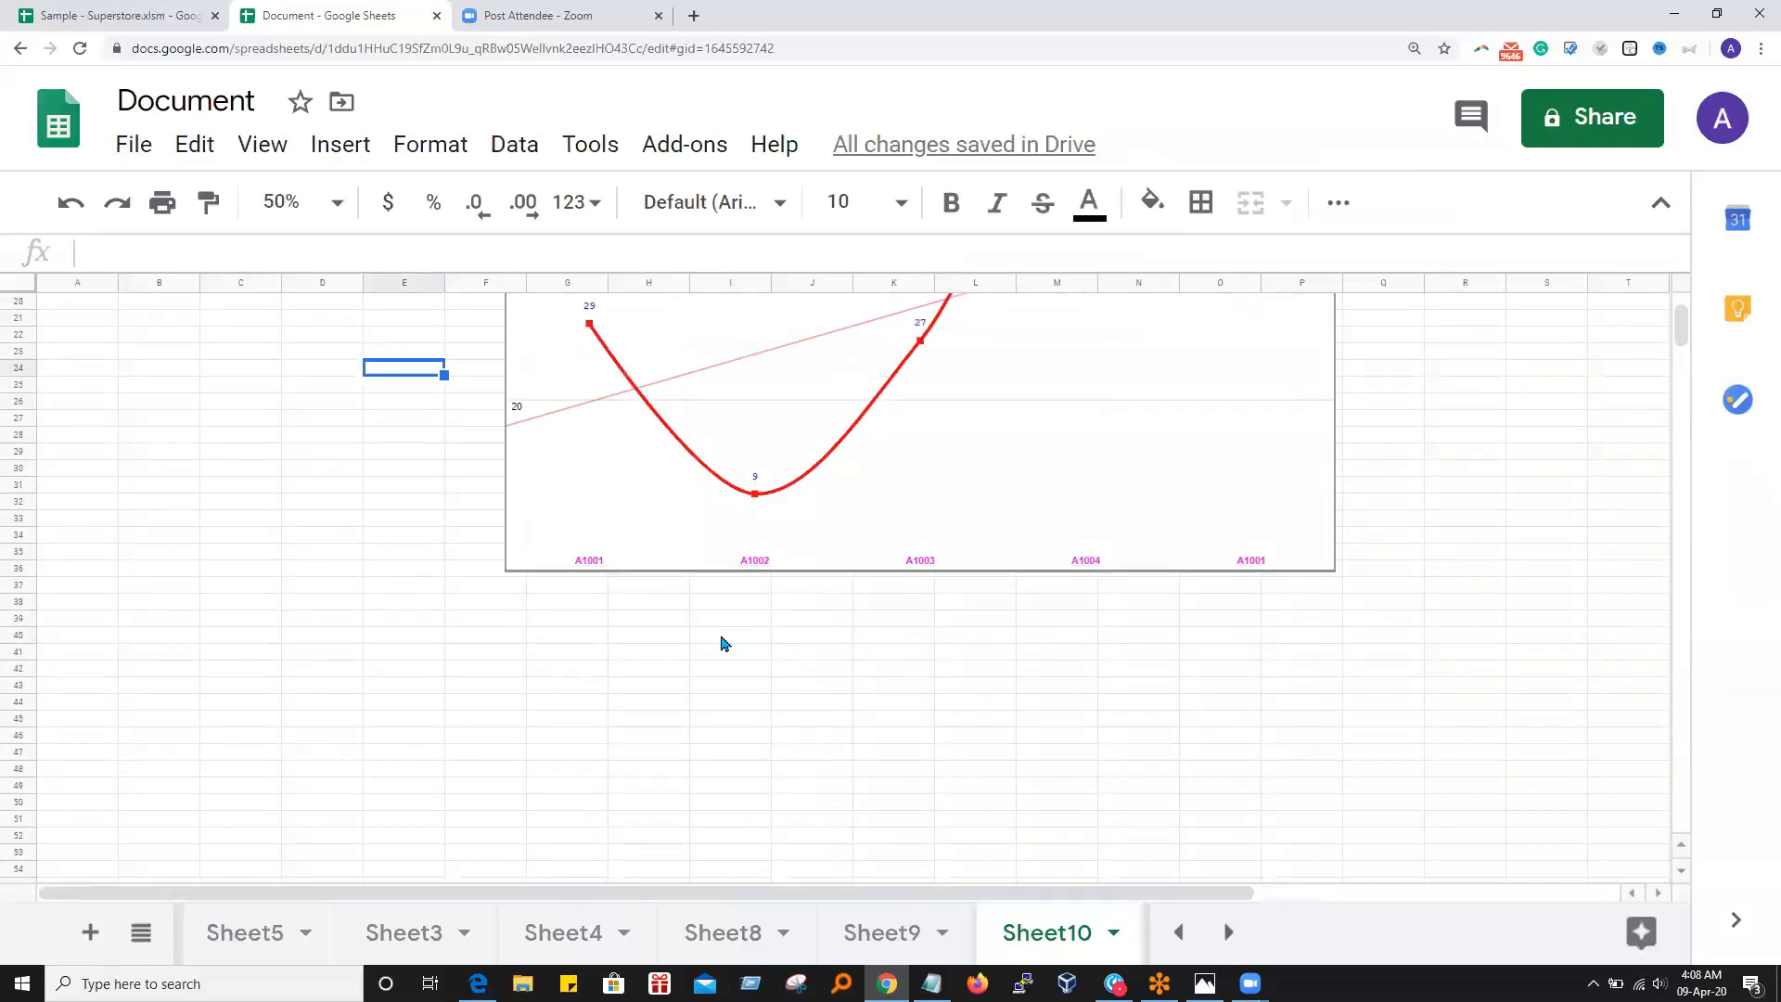
left_click(762, 573)
scroll(1079, 741, "up", 5)
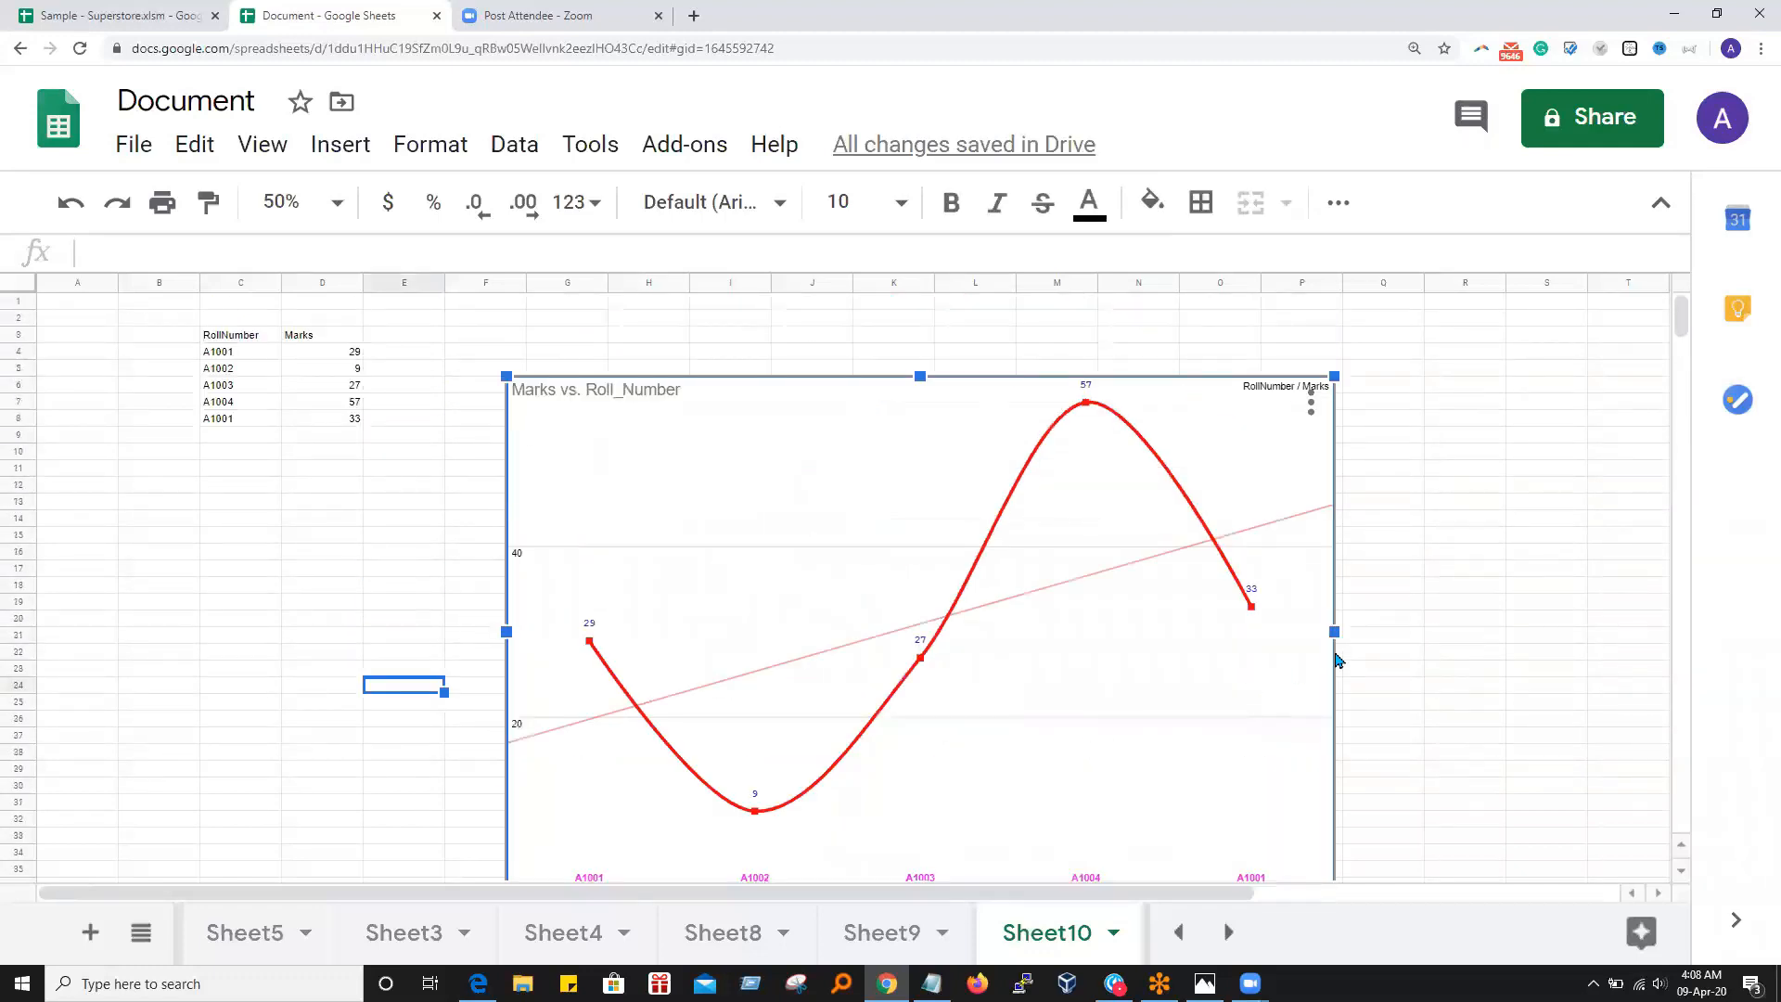
Reopen the chart's customization settings and review the vertical axis options, from label font and min/max to scale factor and number format
left_click(1312, 405)
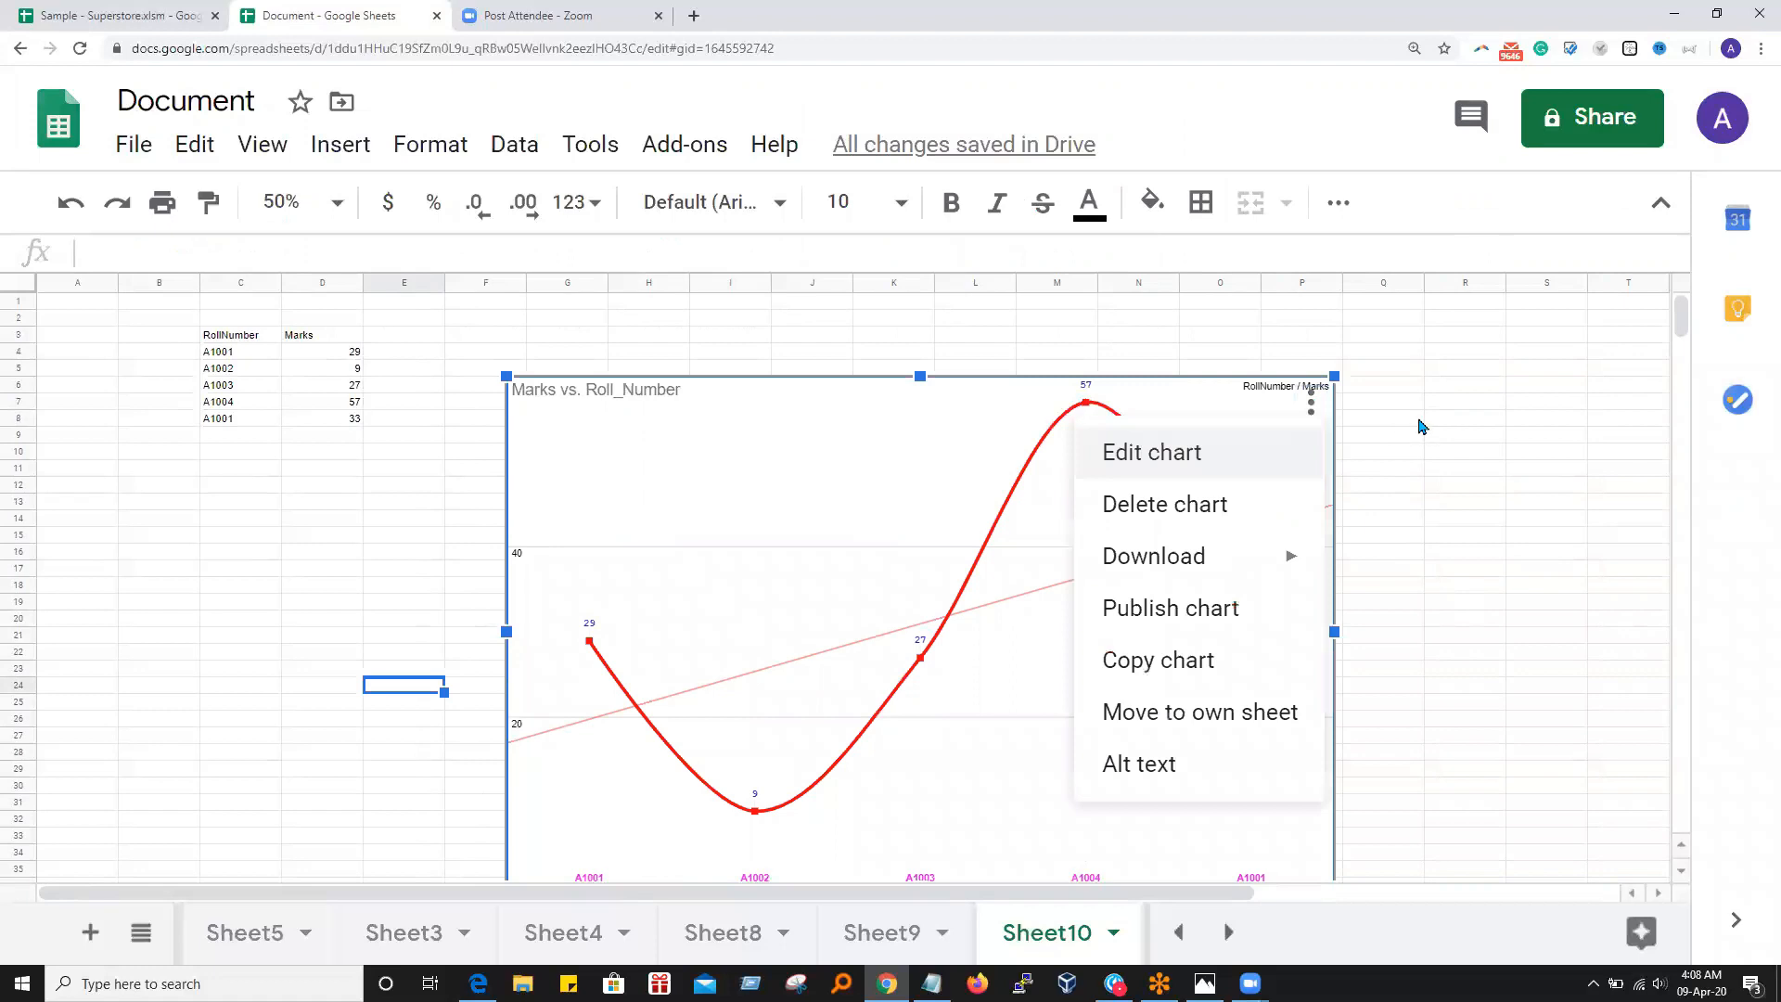
left_click(1276, 455)
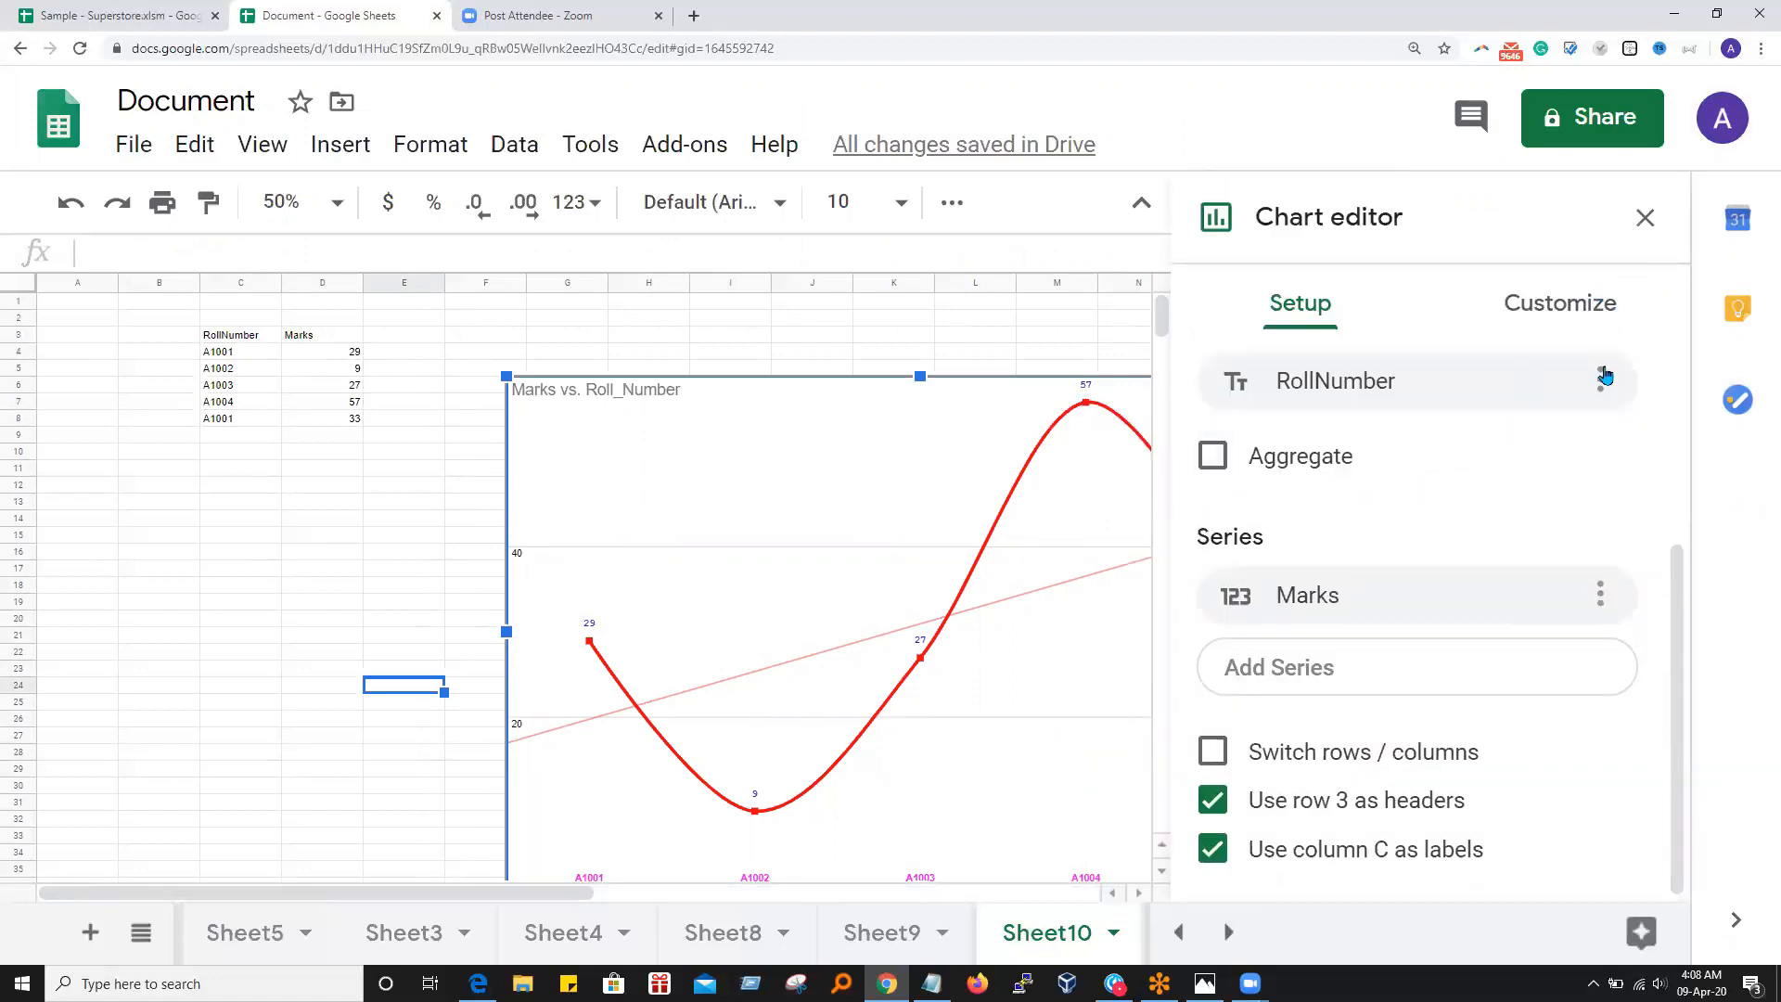
left_click(1591, 315)
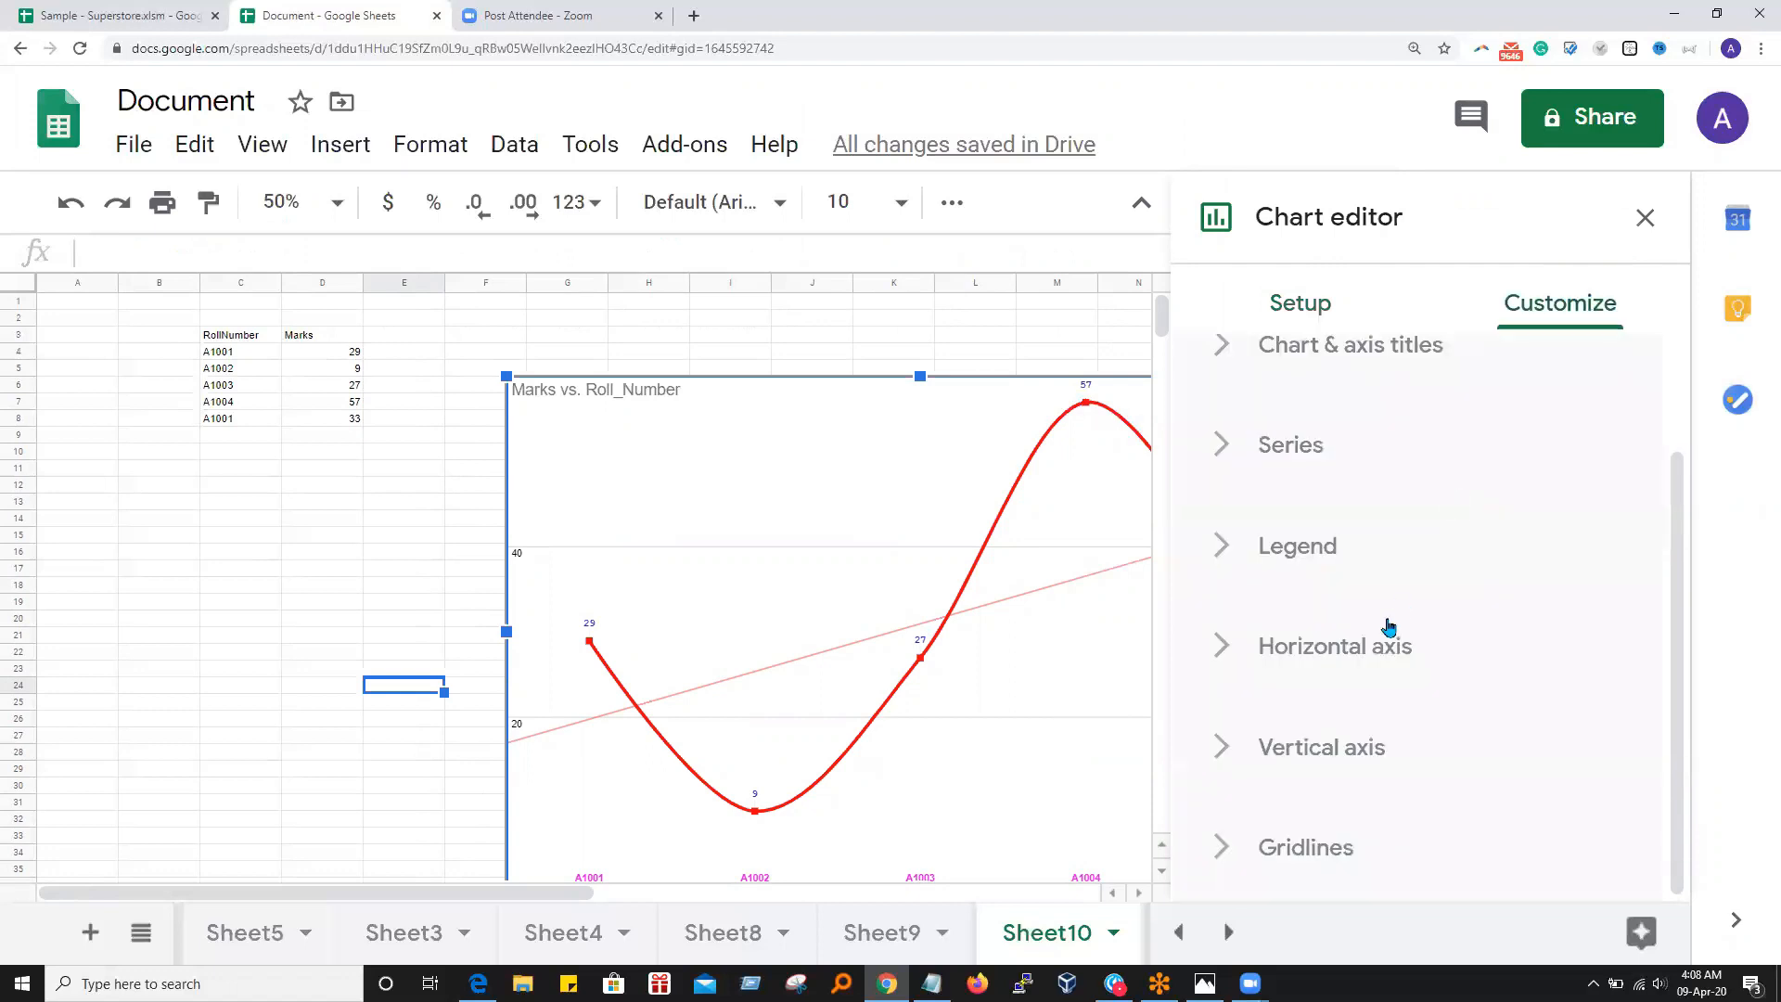
left_click(1231, 749)
scroll(1455, 727, "down", 2)
scroll(1372, 615, "up", 1)
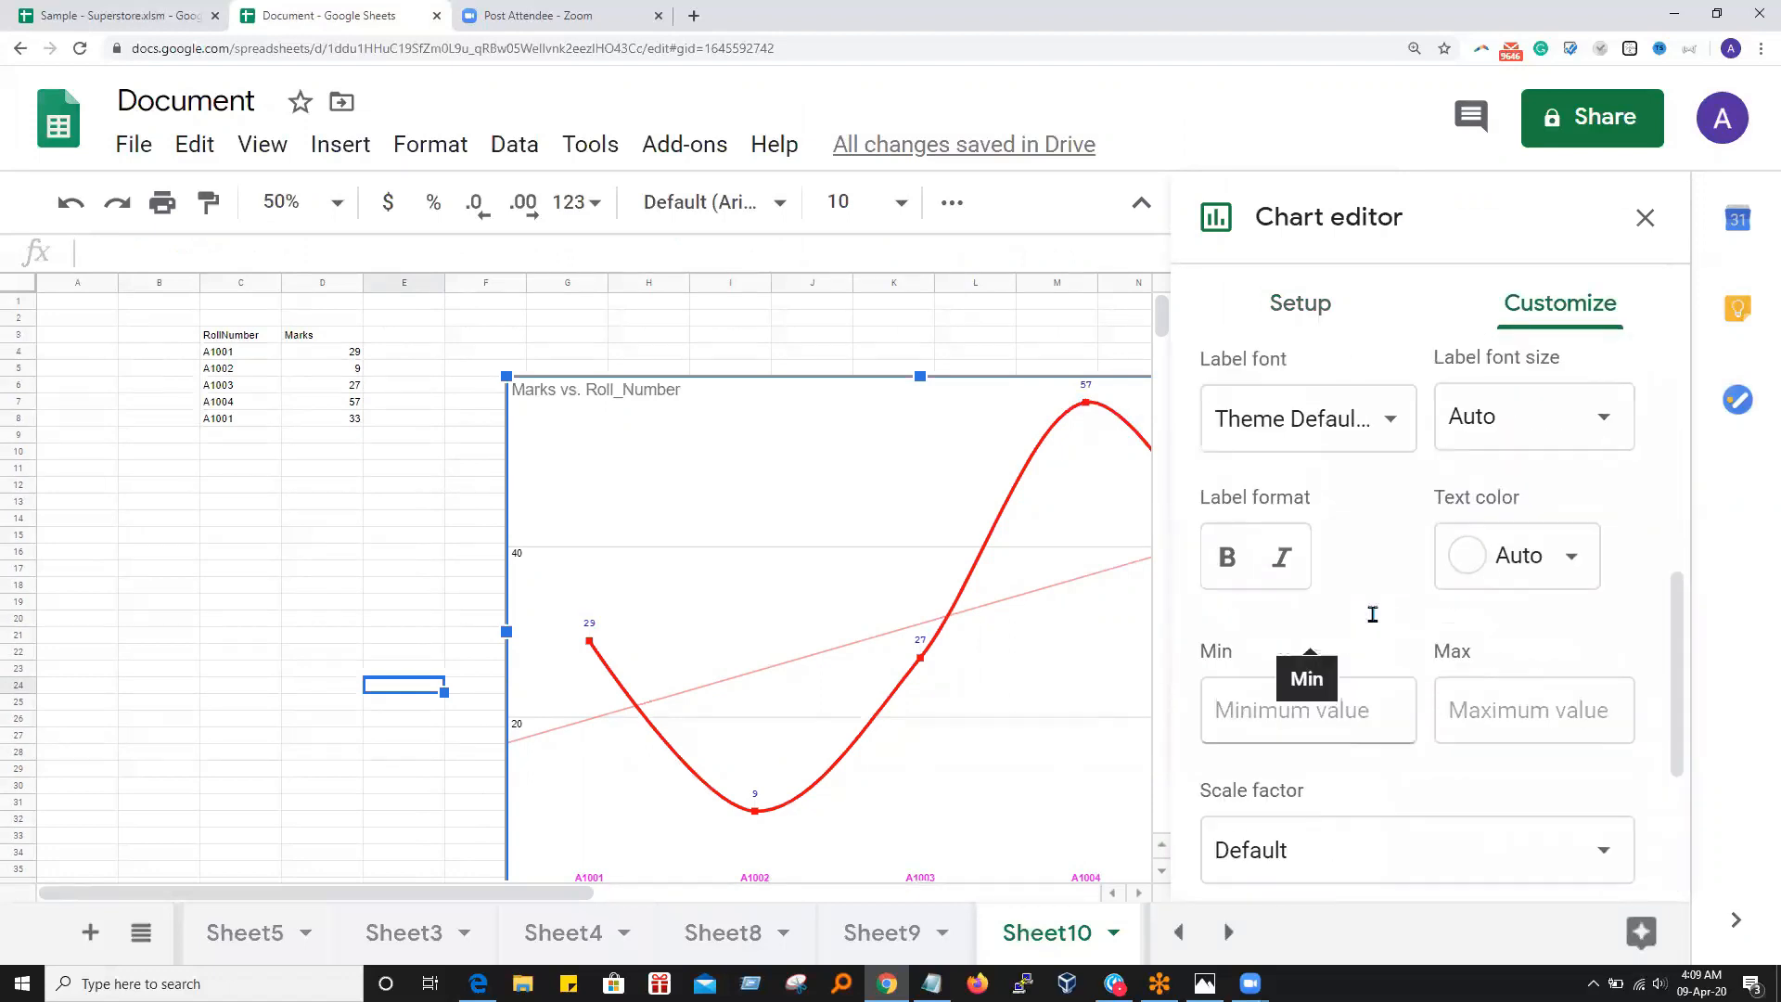
scroll(1373, 620, "up", 1)
scroll(1368, 668, "down", 4)
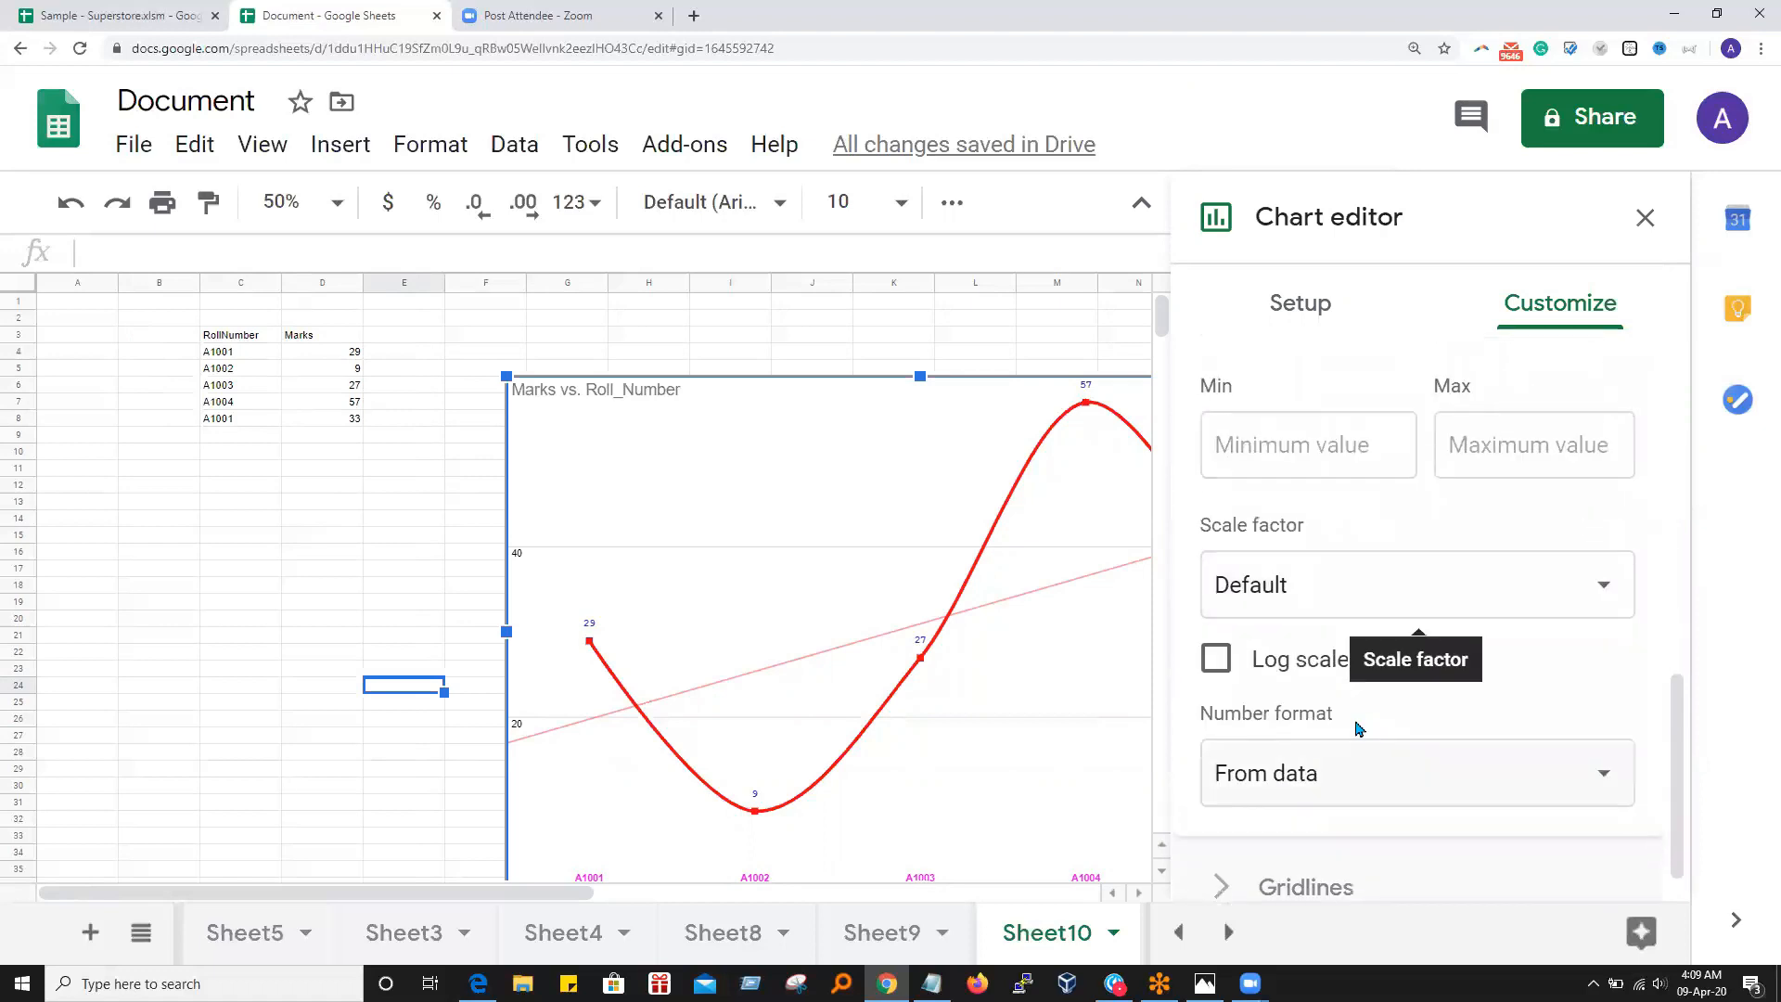
scroll(1294, 742, "down", 1)
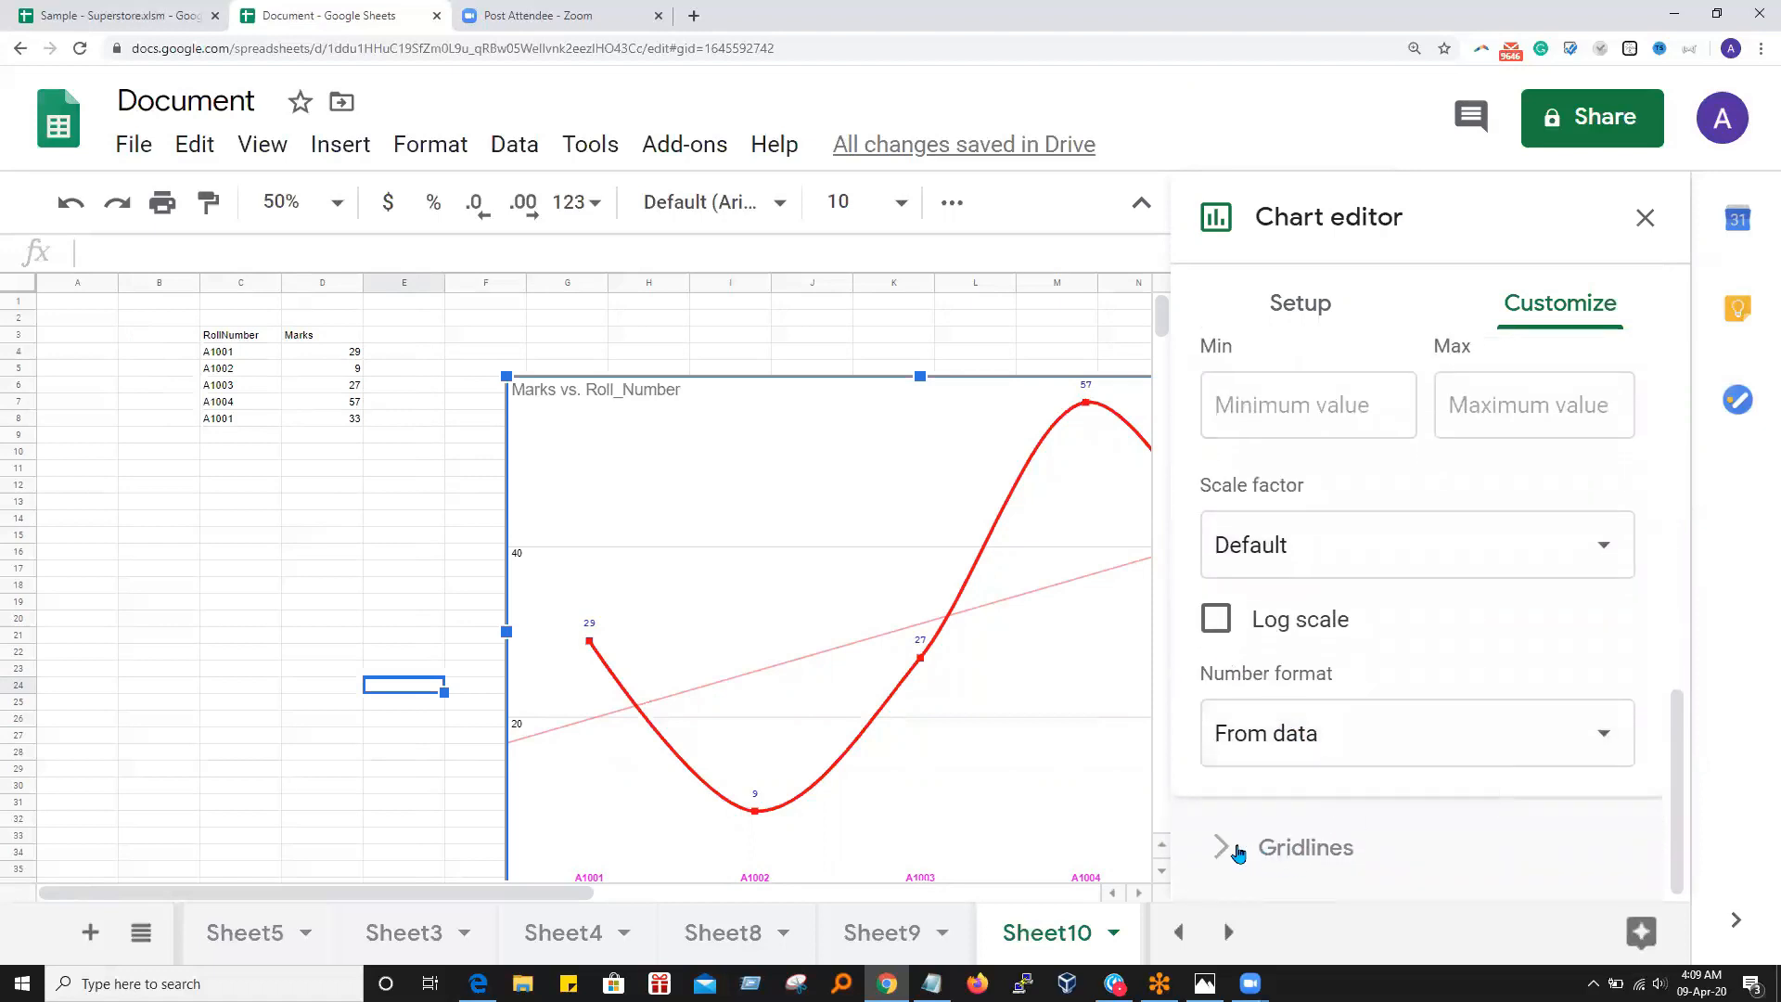
Give the chart's vertical axis 4 minor gridlines and colour them purple
left_click(1238, 848)
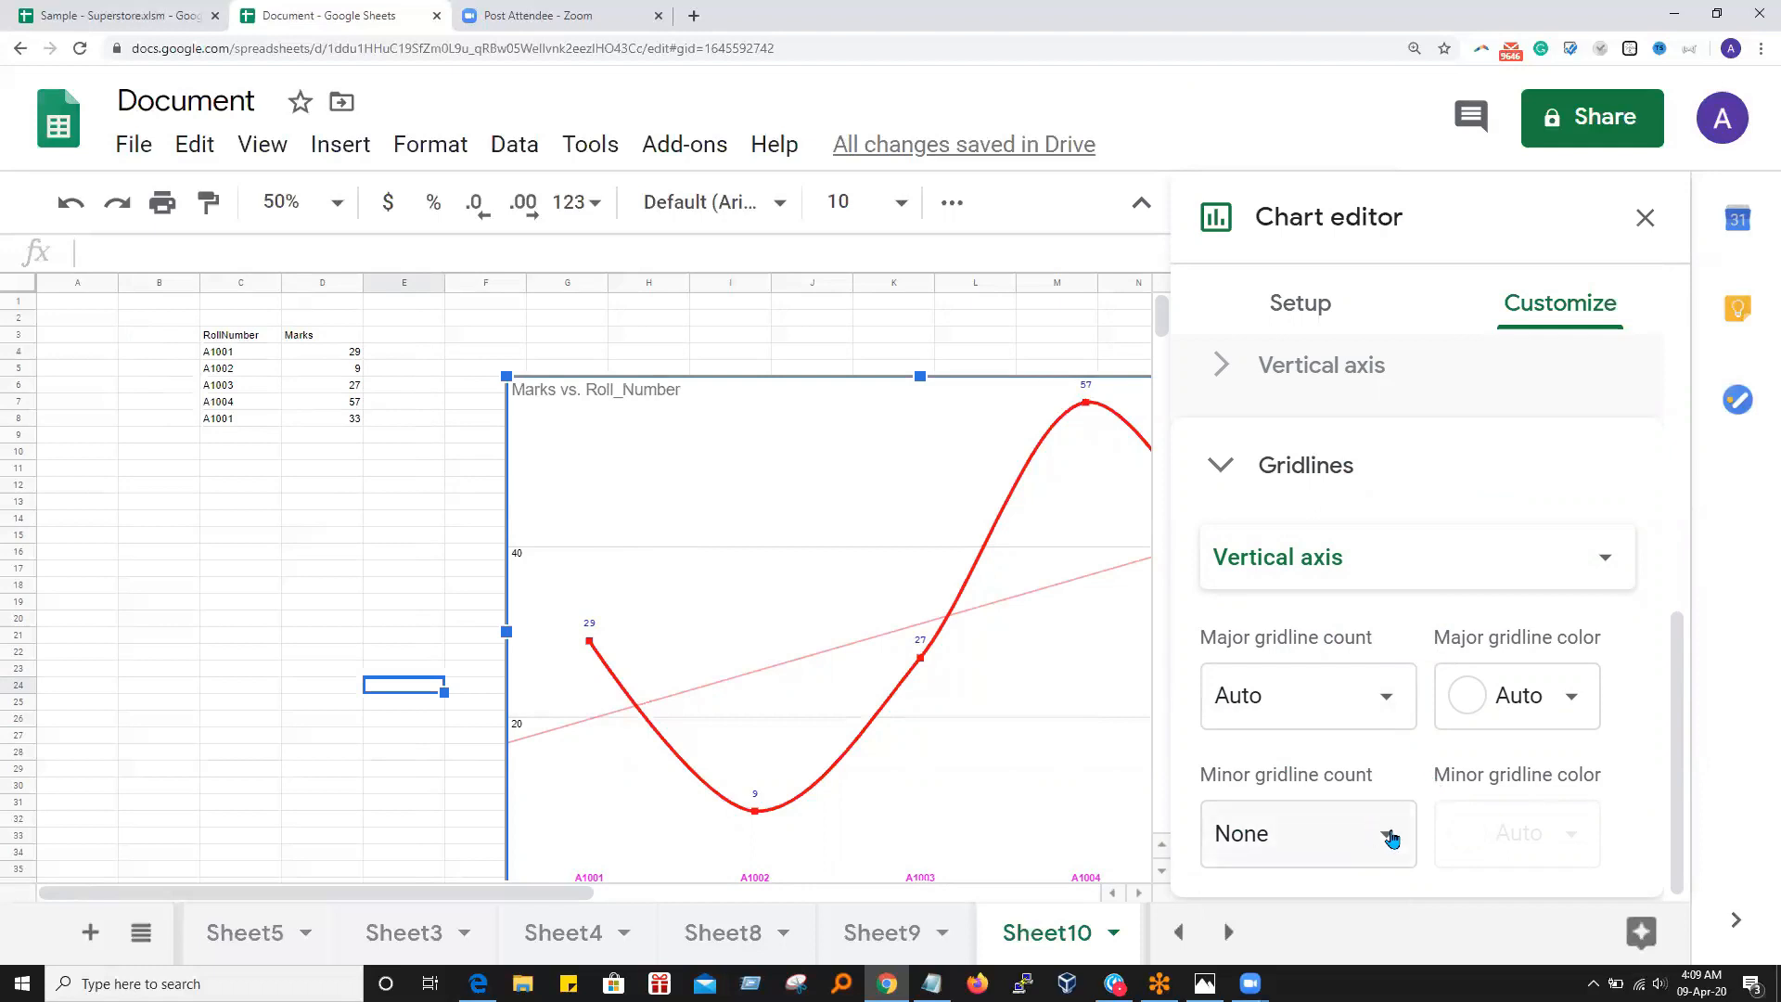
left_click(1390, 836)
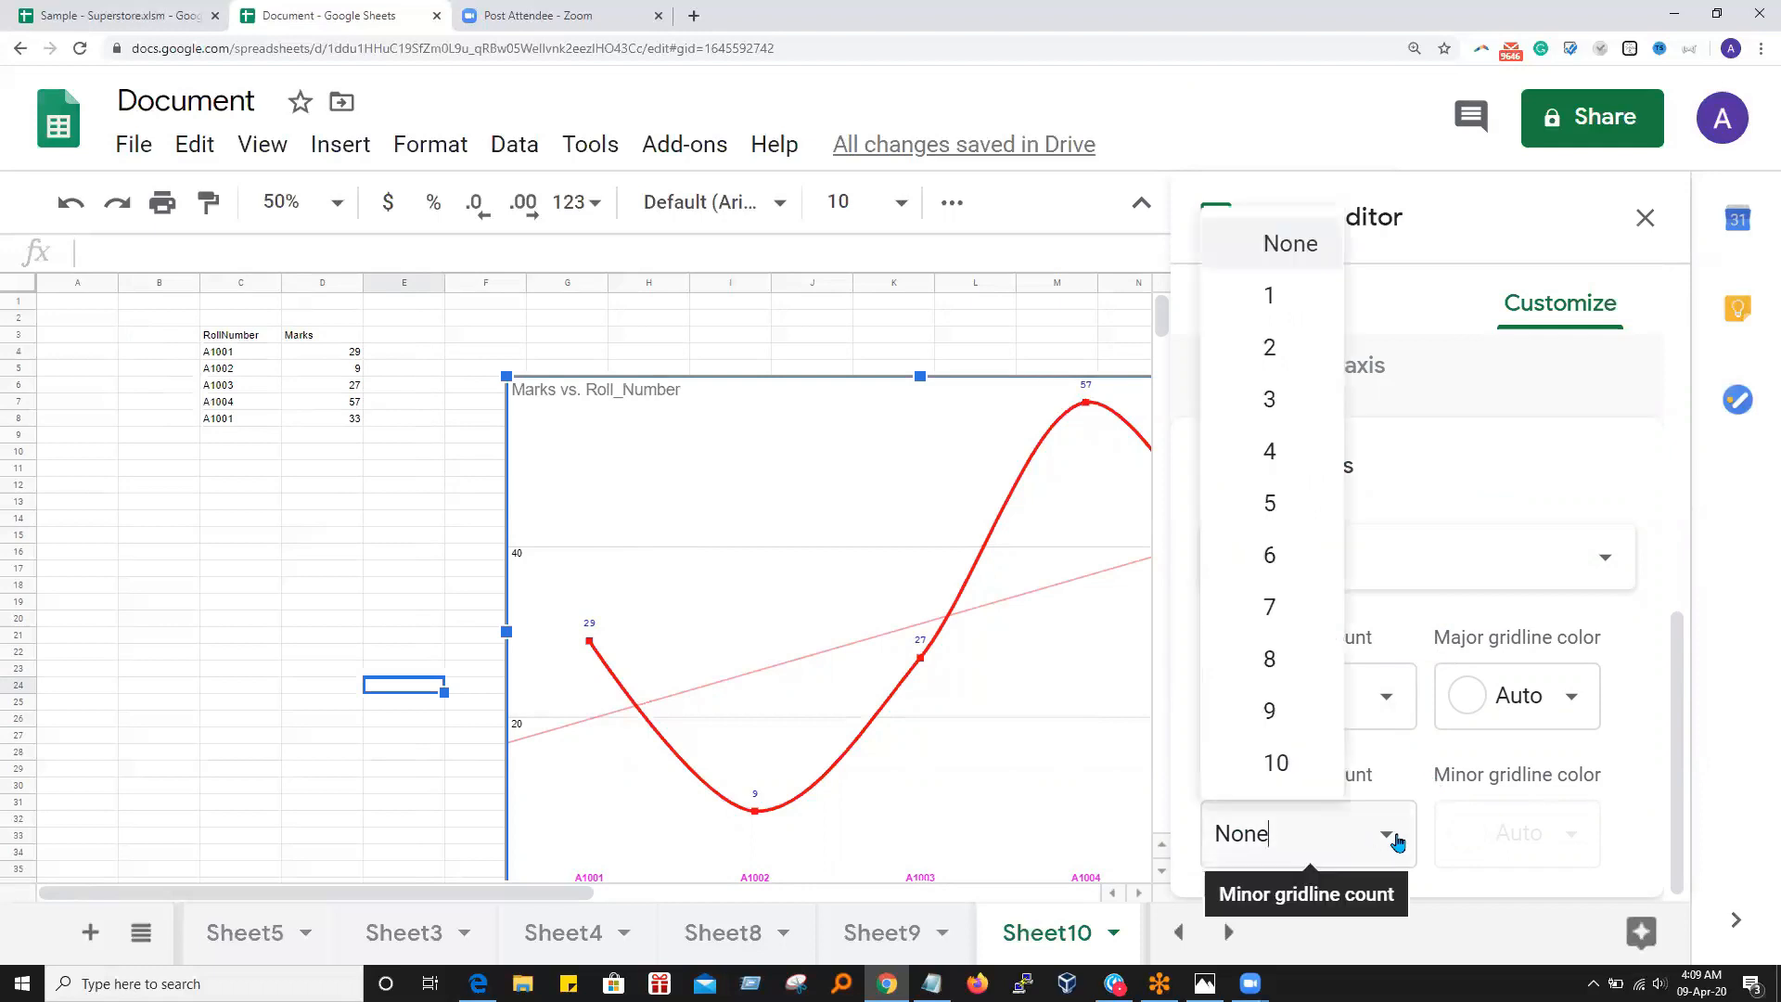
left_click(1289, 449)
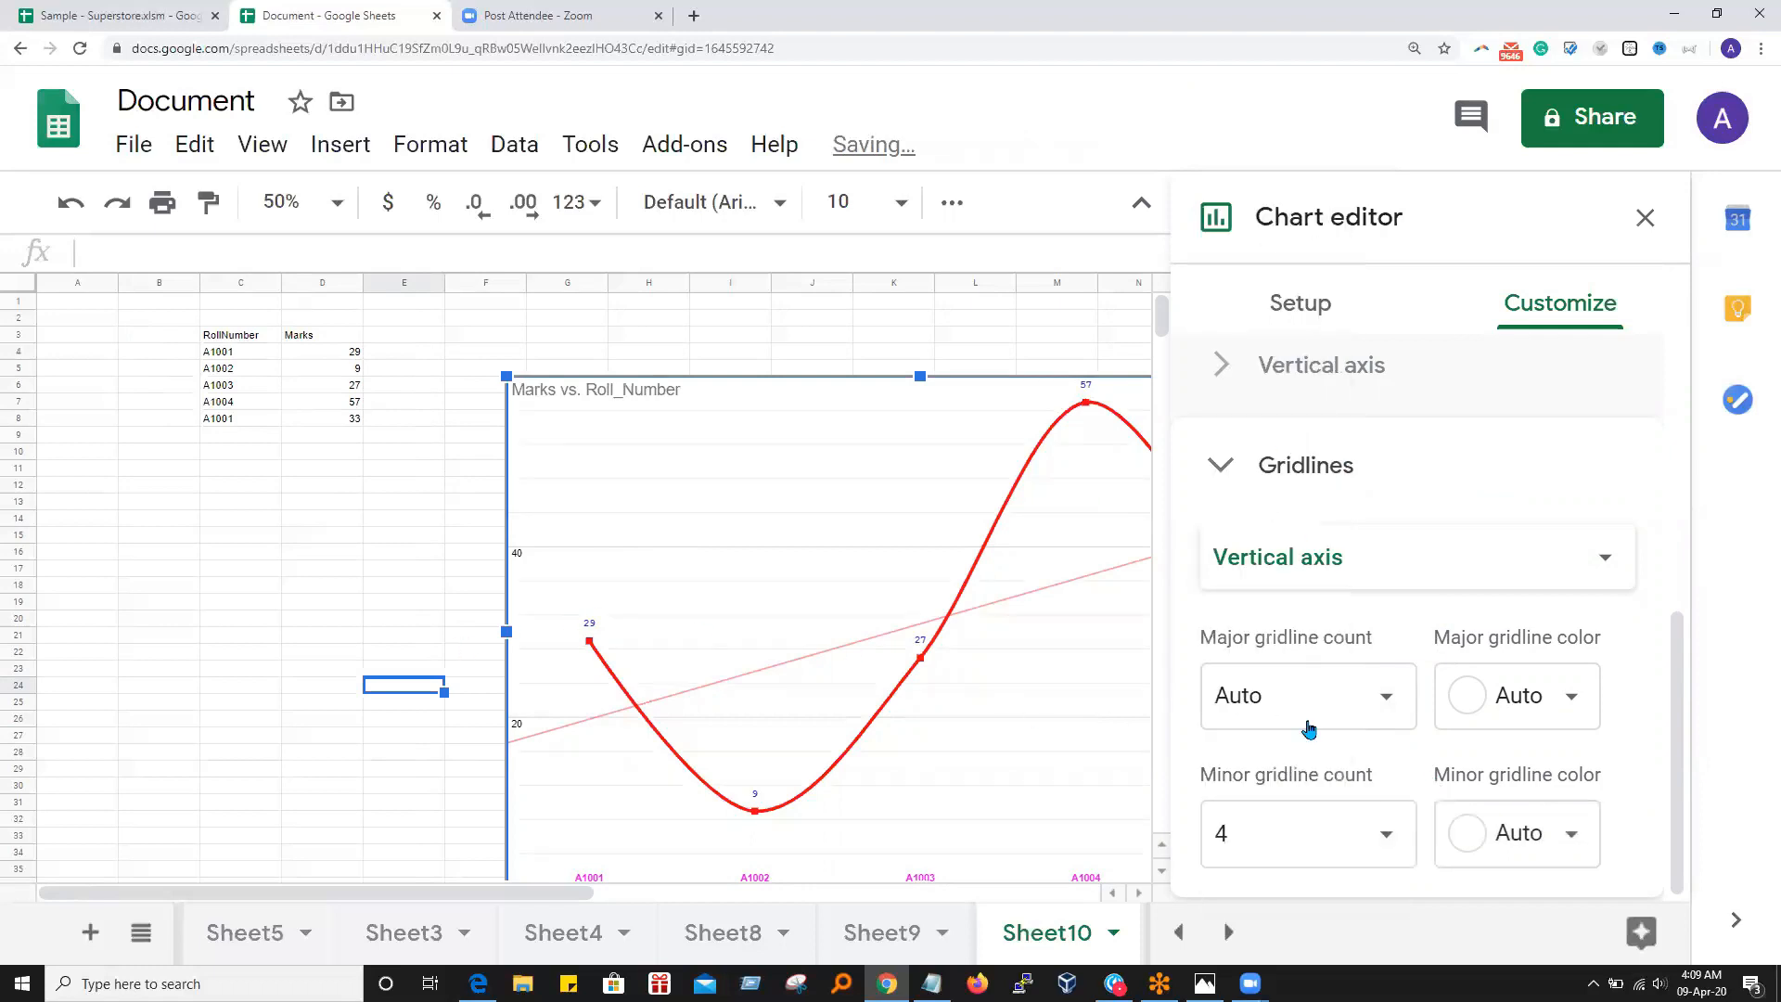
left_click(1388, 842)
left_click(1574, 838)
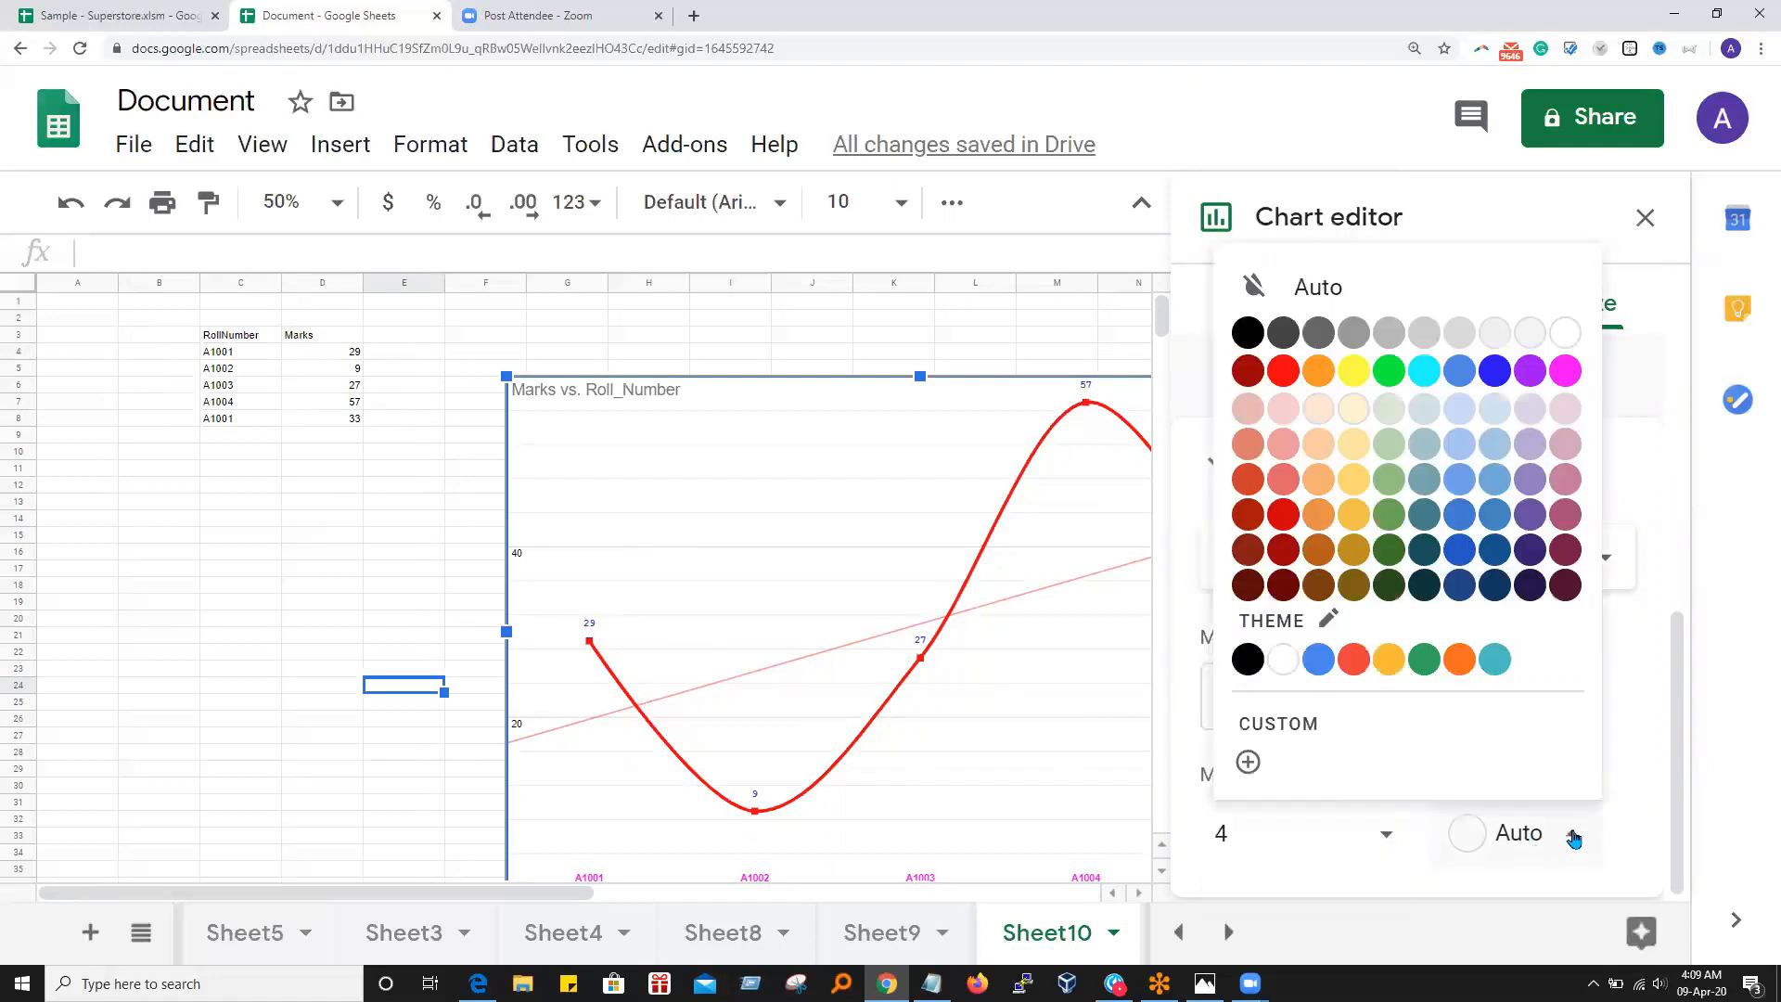
left_click(1530, 515)
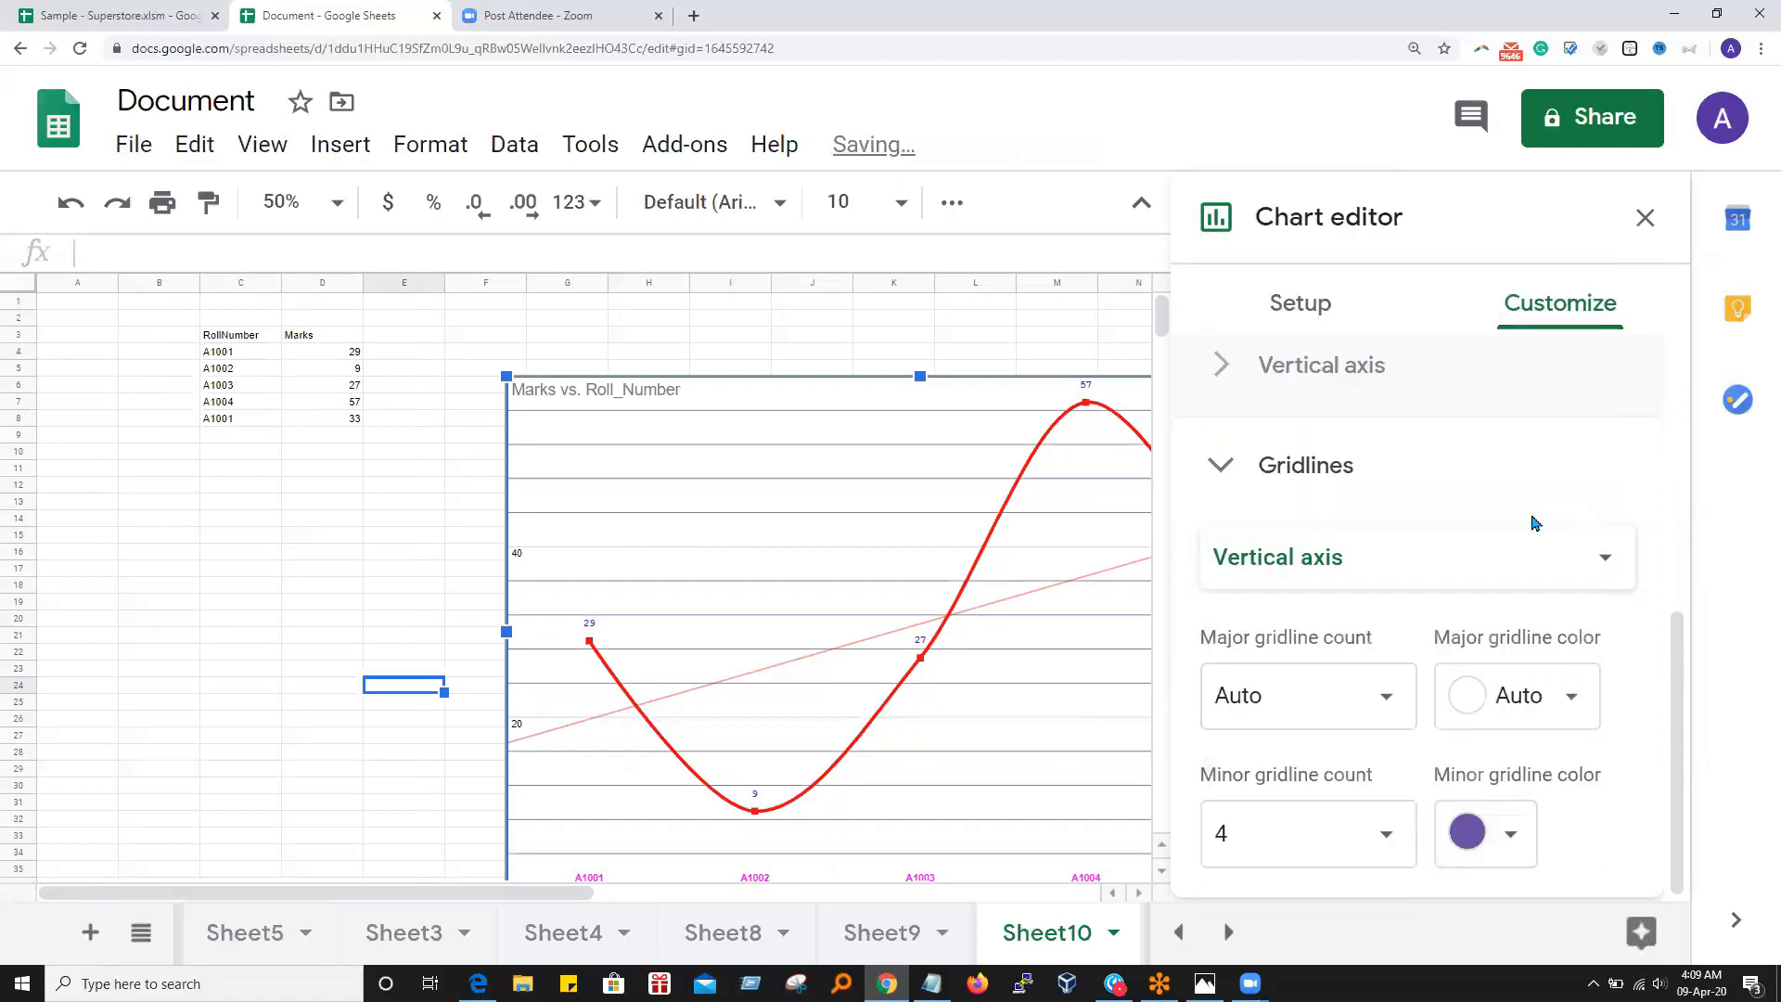
Set the major gridline count of the vertical axis to 2
left_click(1403, 846)
left_click(1398, 706)
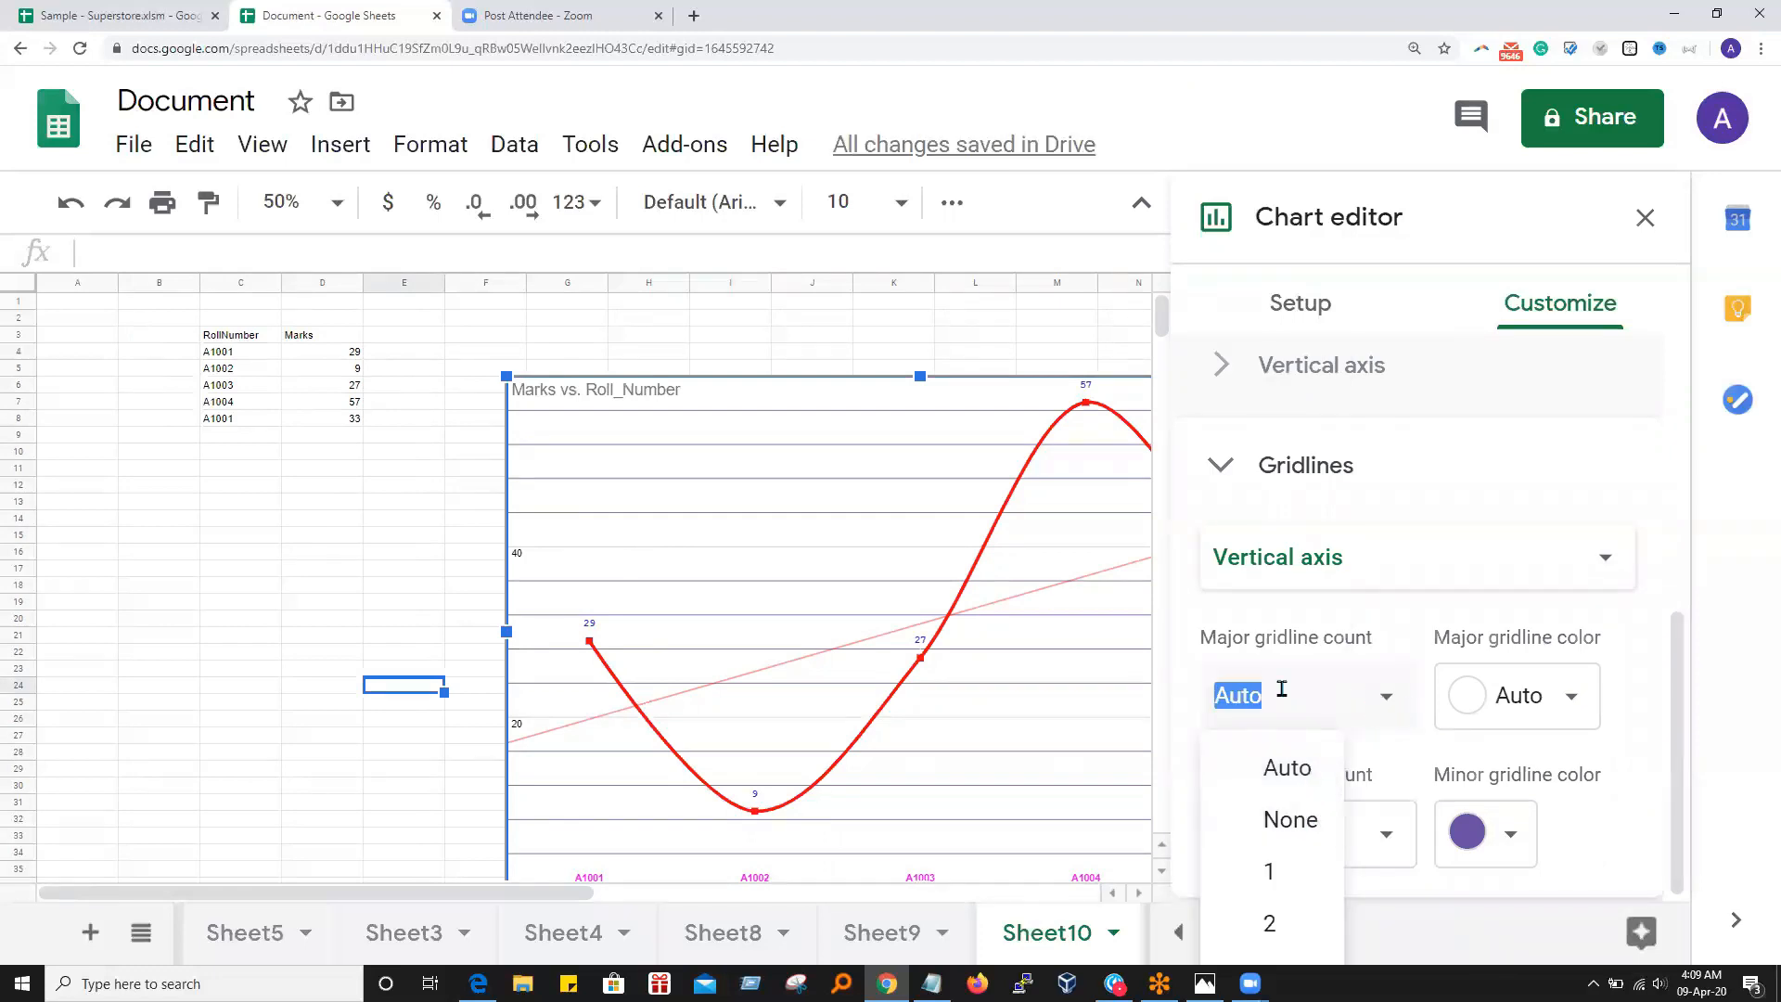
left_click(1615, 687)
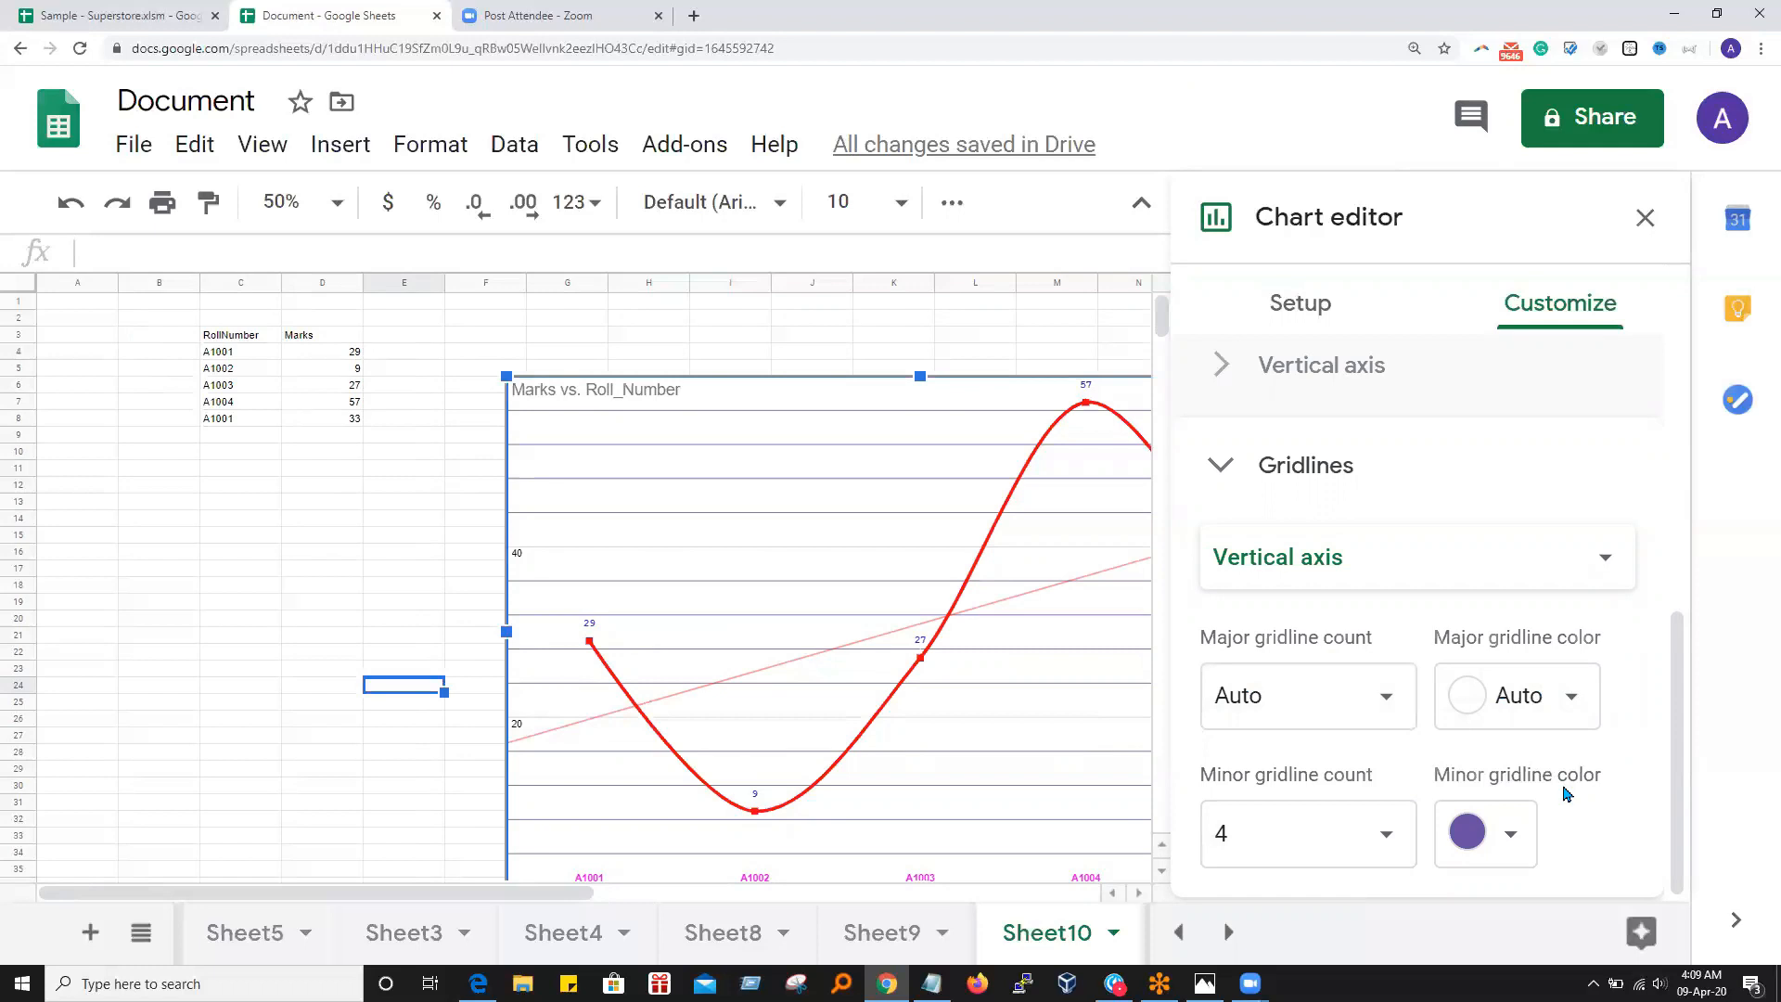
left_click(1383, 699)
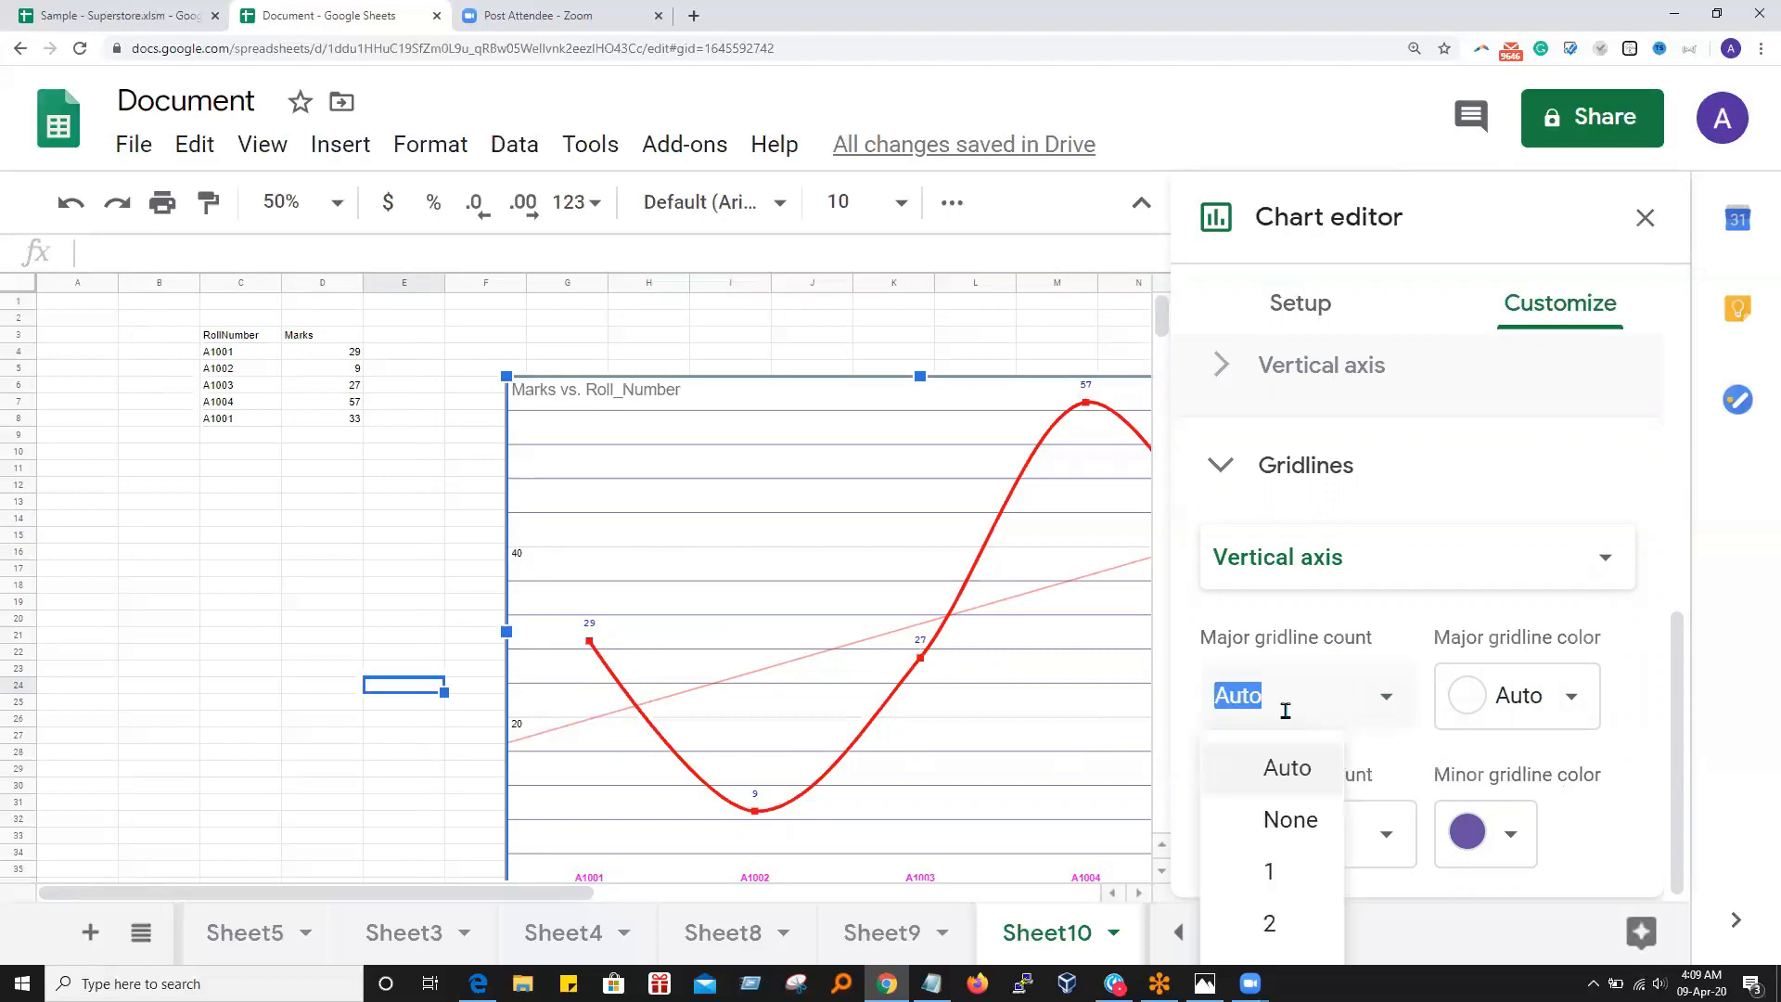
left_click(1655, 782)
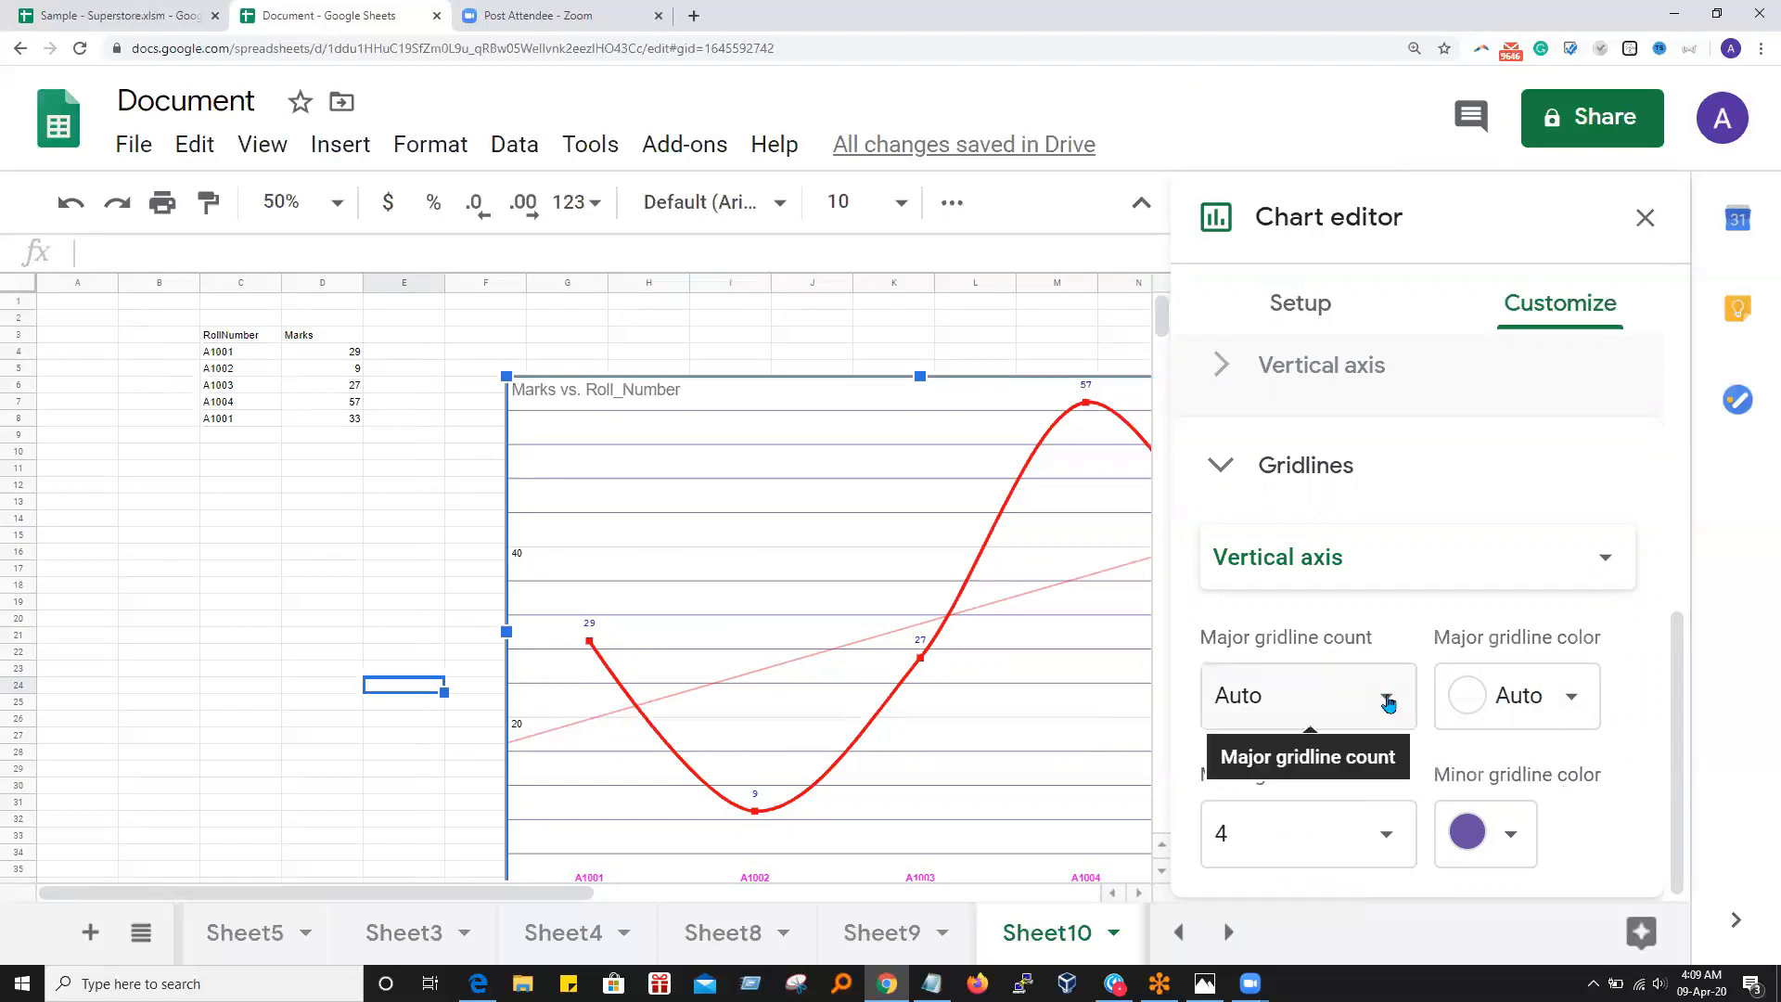
left_click(1386, 699)
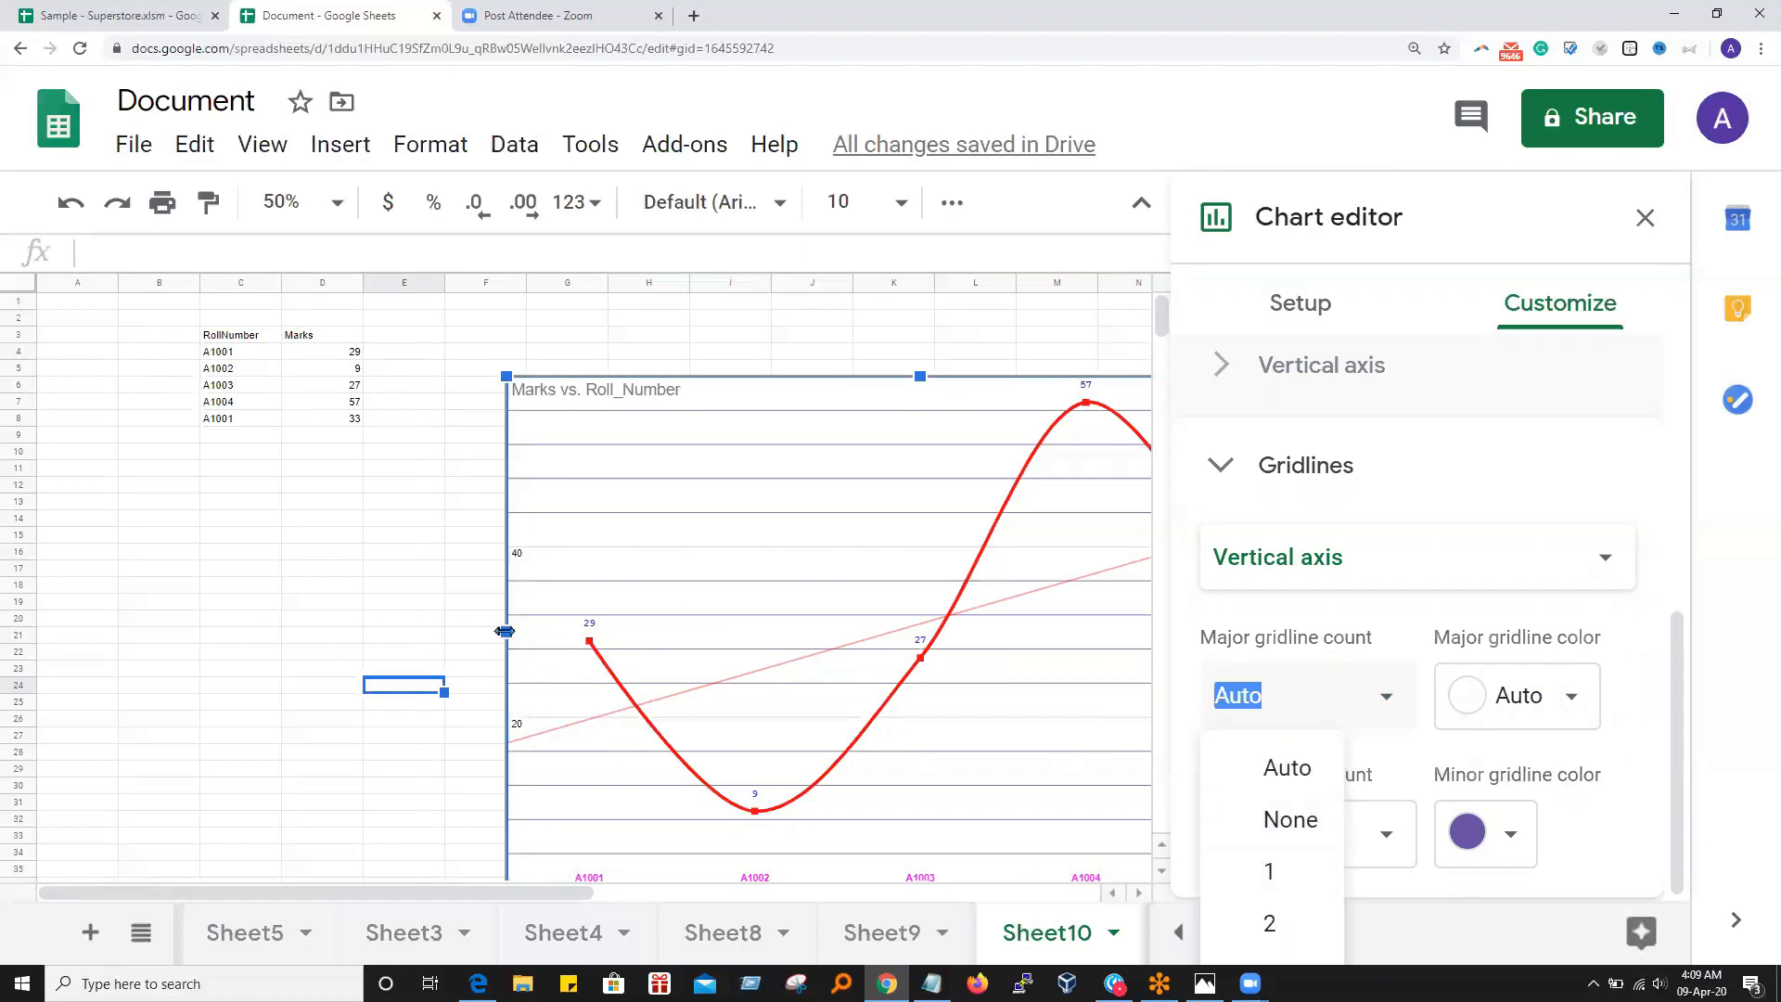
left_click(1271, 926)
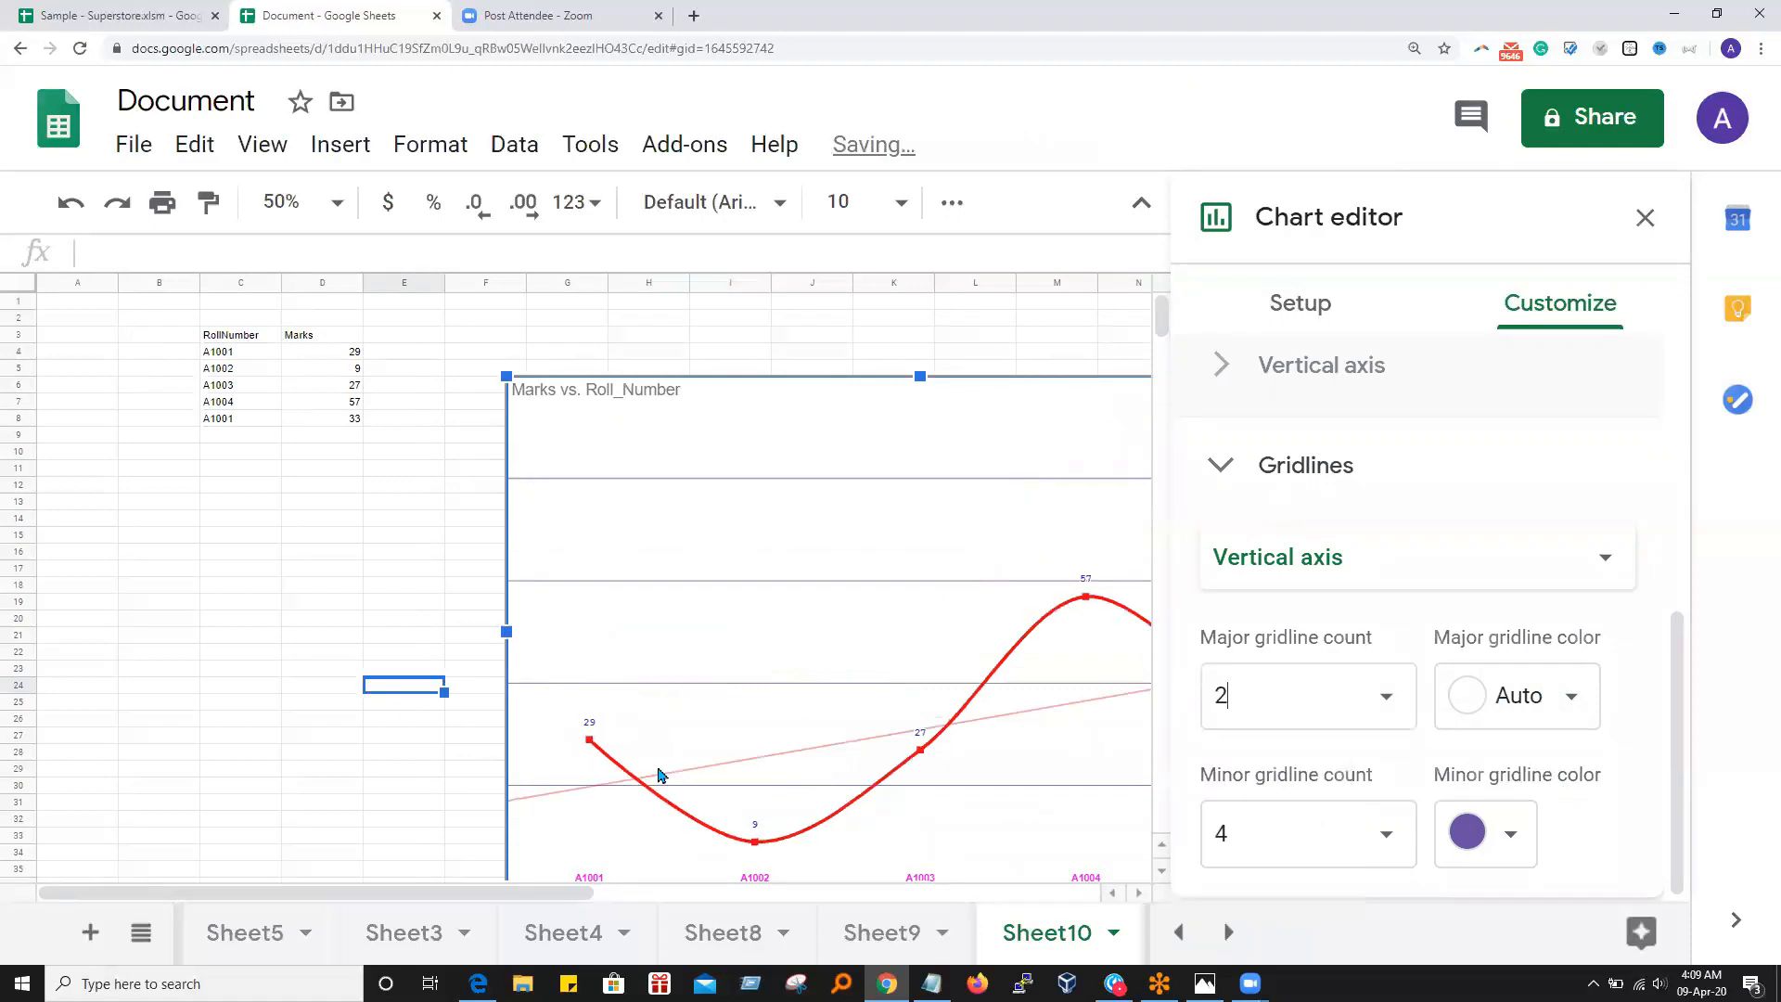
Set the minor gridline count of the vertical axis to None
left_click(1389, 695)
left_click(1226, 694)
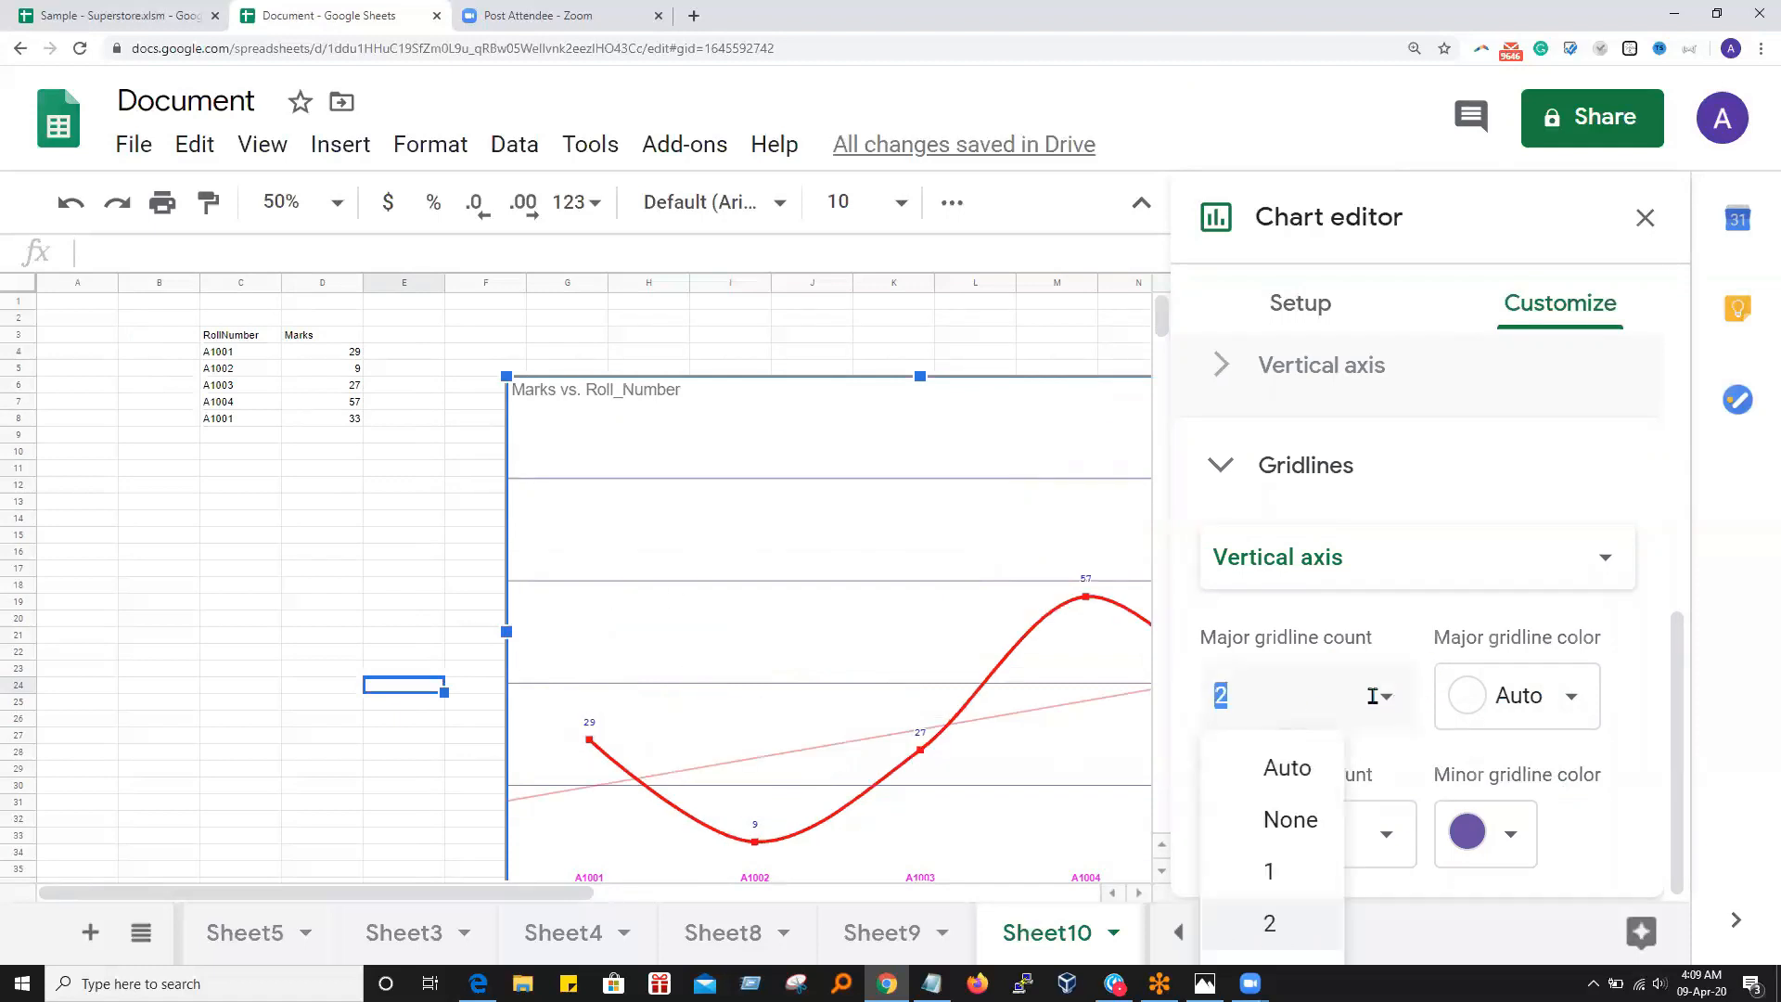
left_click(1372, 844)
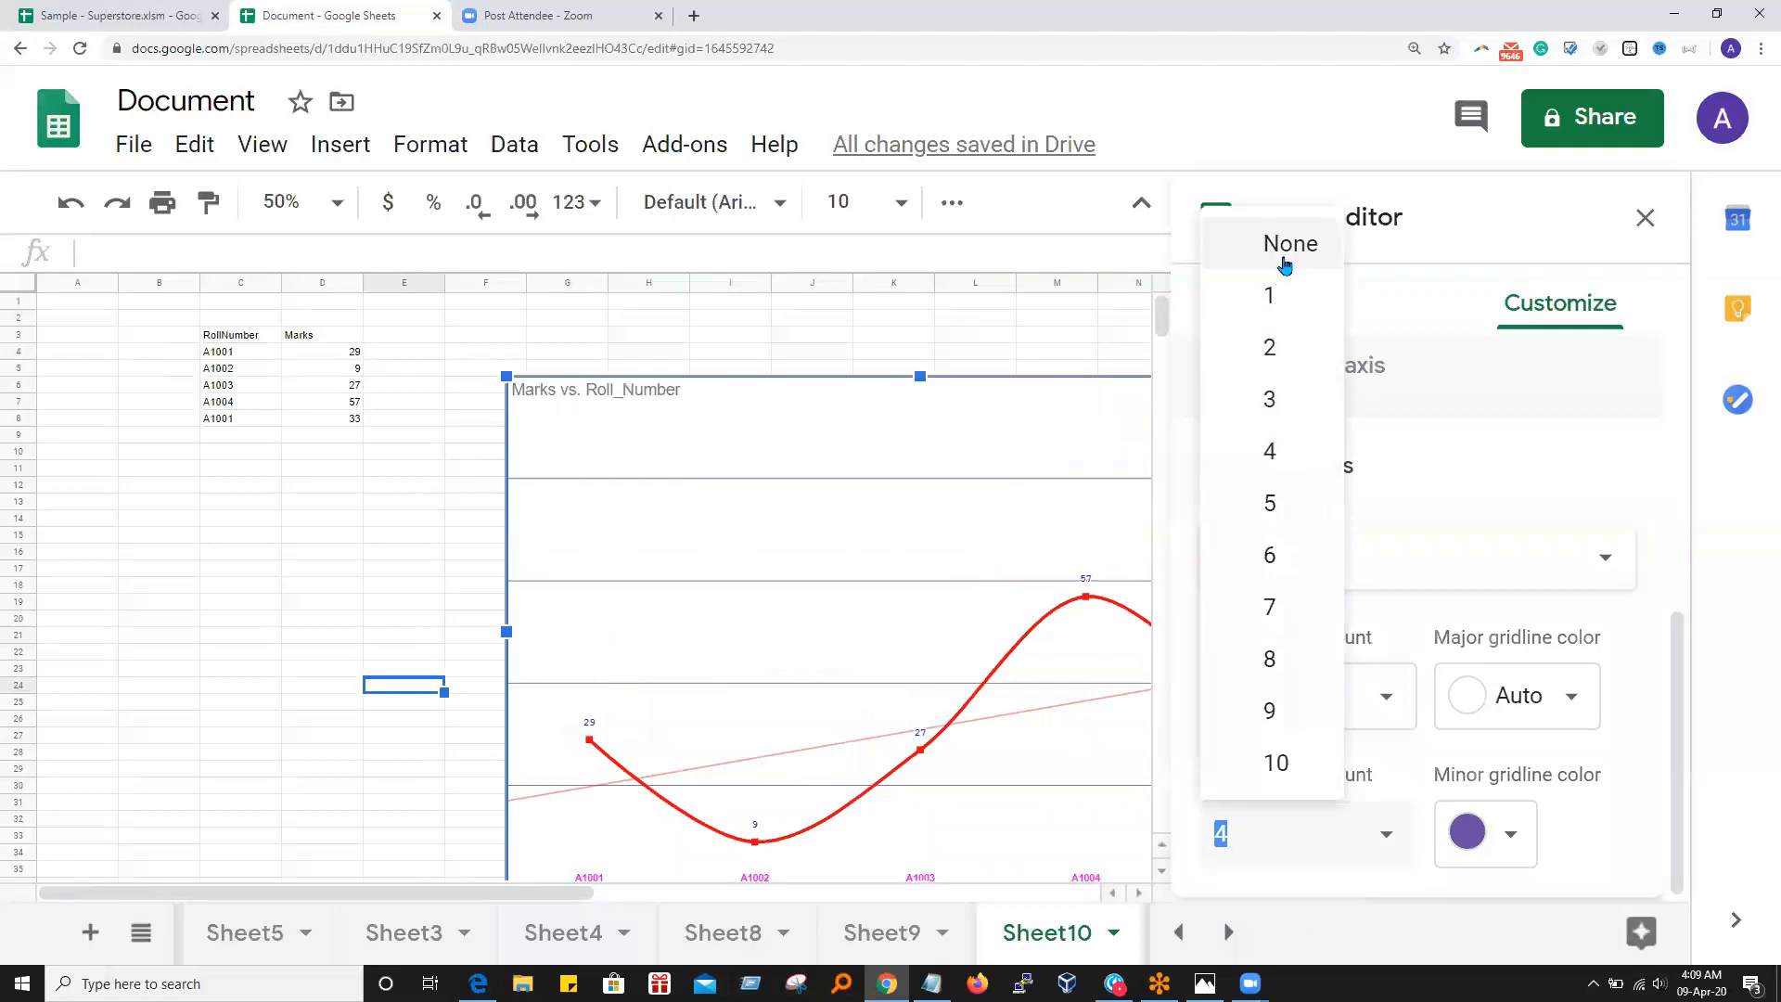
left_click(1363, 714)
Set the vertical axis major gridline count to 1 and inspect the chart on the sheet
left_click(1384, 697)
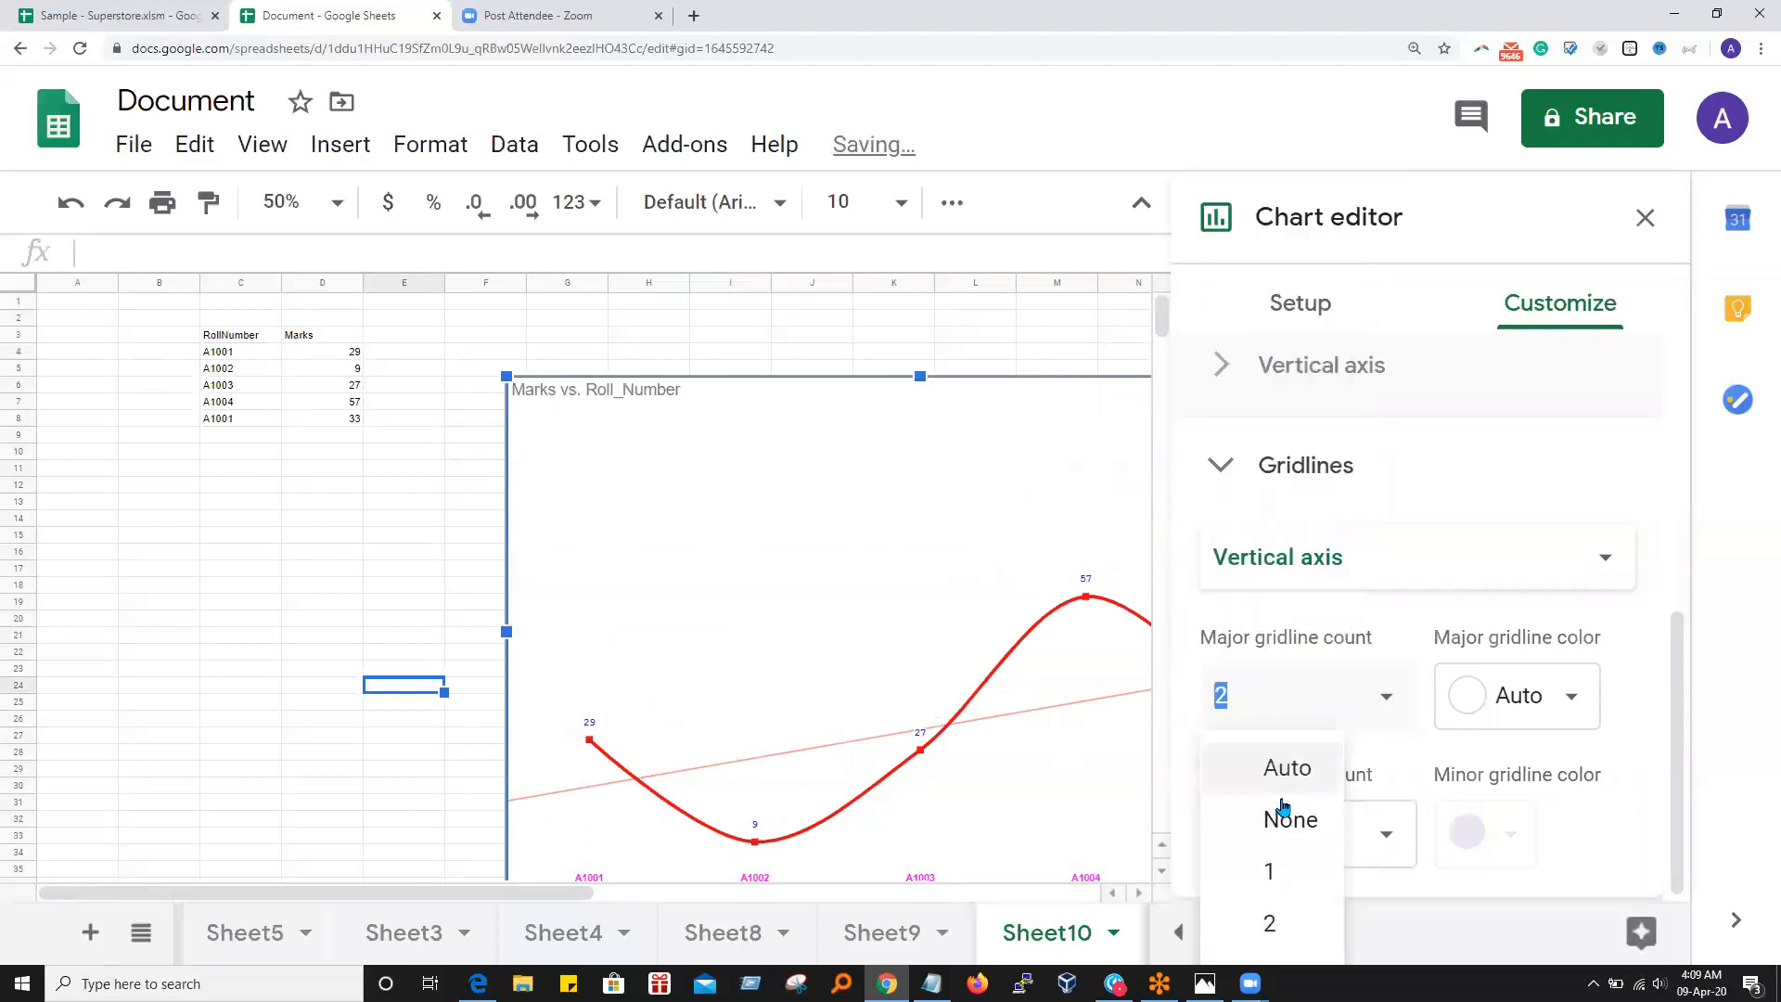
left_click(1281, 883)
left_click(271, 693)
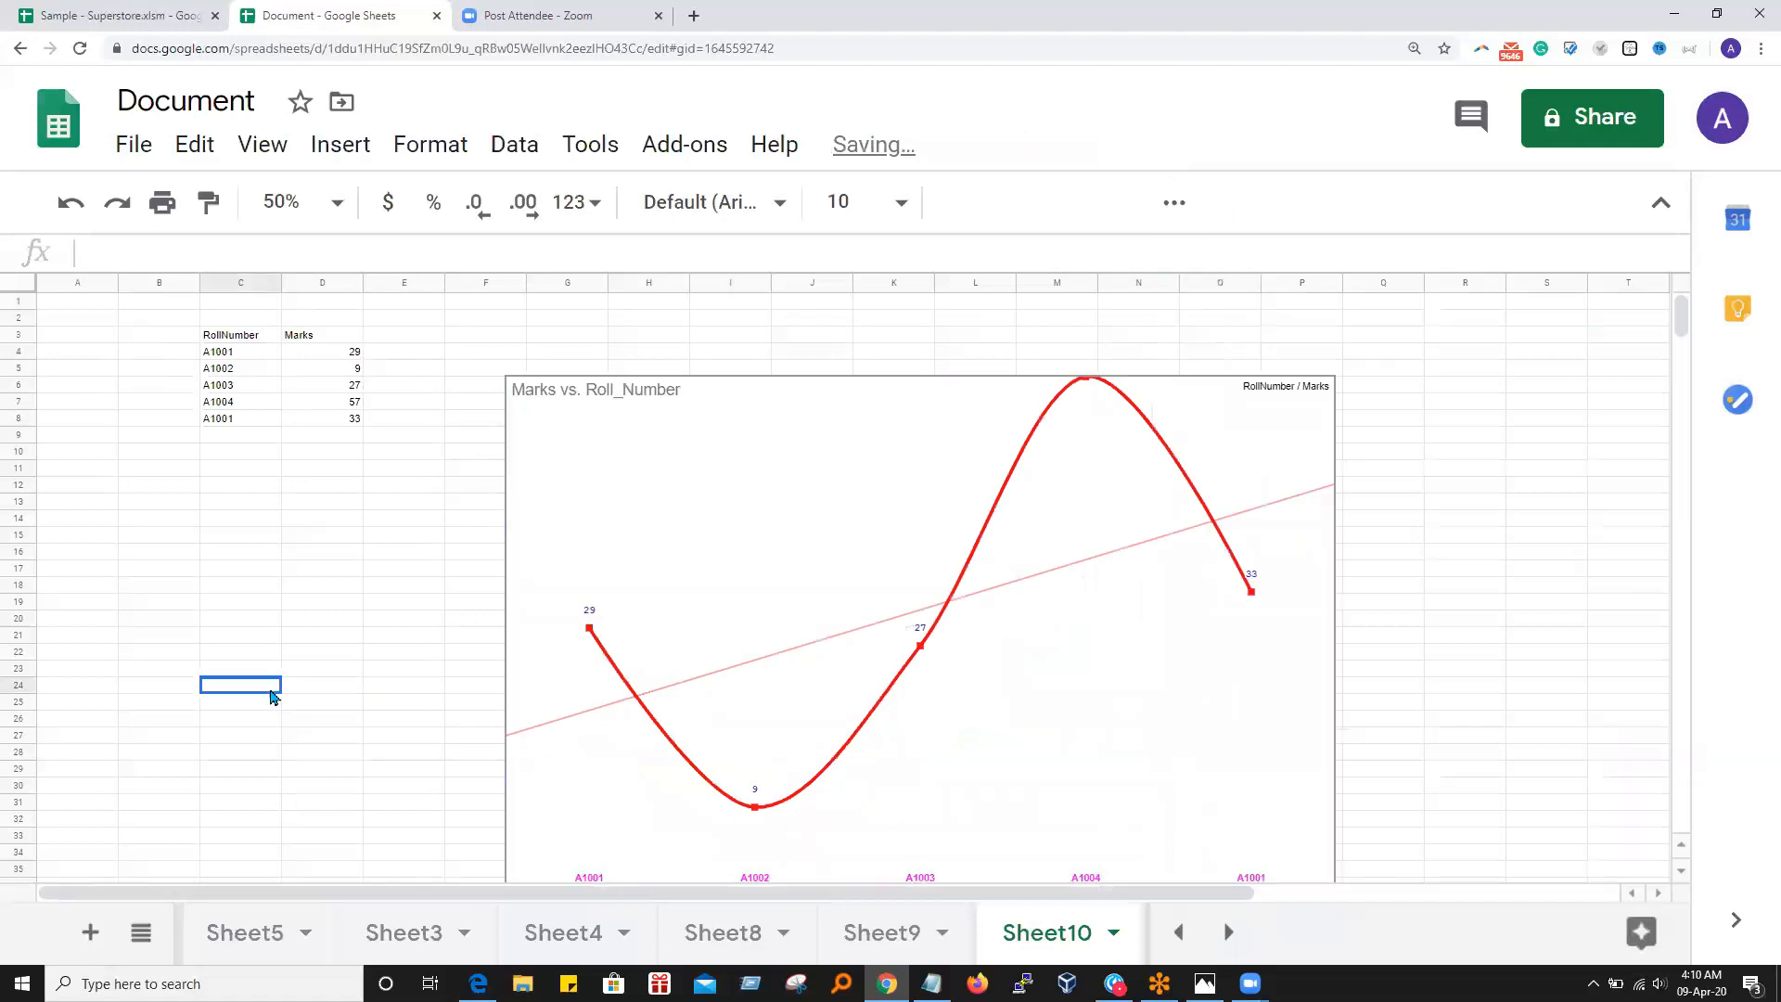
scroll(397, 721, "down", 4)
scroll(715, 758, "up", 2)
scroll(1142, 599, "up", 2)
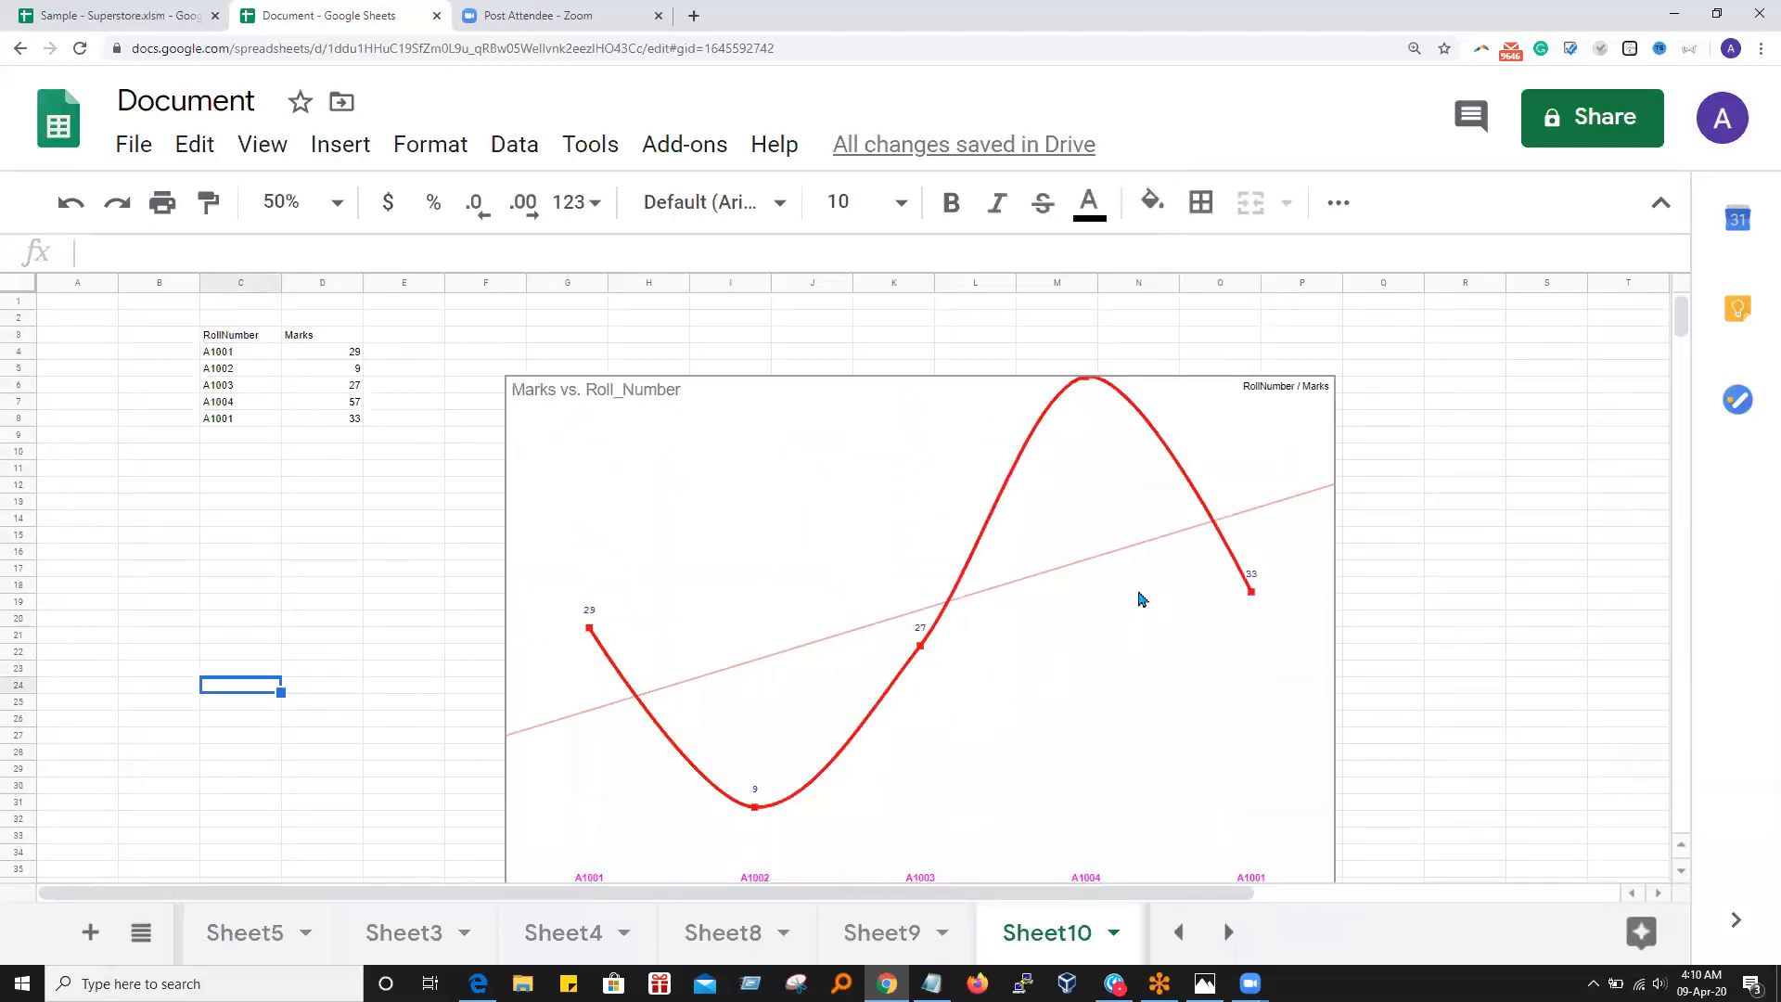
Reopen the chart's gridline settings, set the vertical axis major gridline count to 2, and look over the chart
left_click(1317, 413)
left_click(1314, 401)
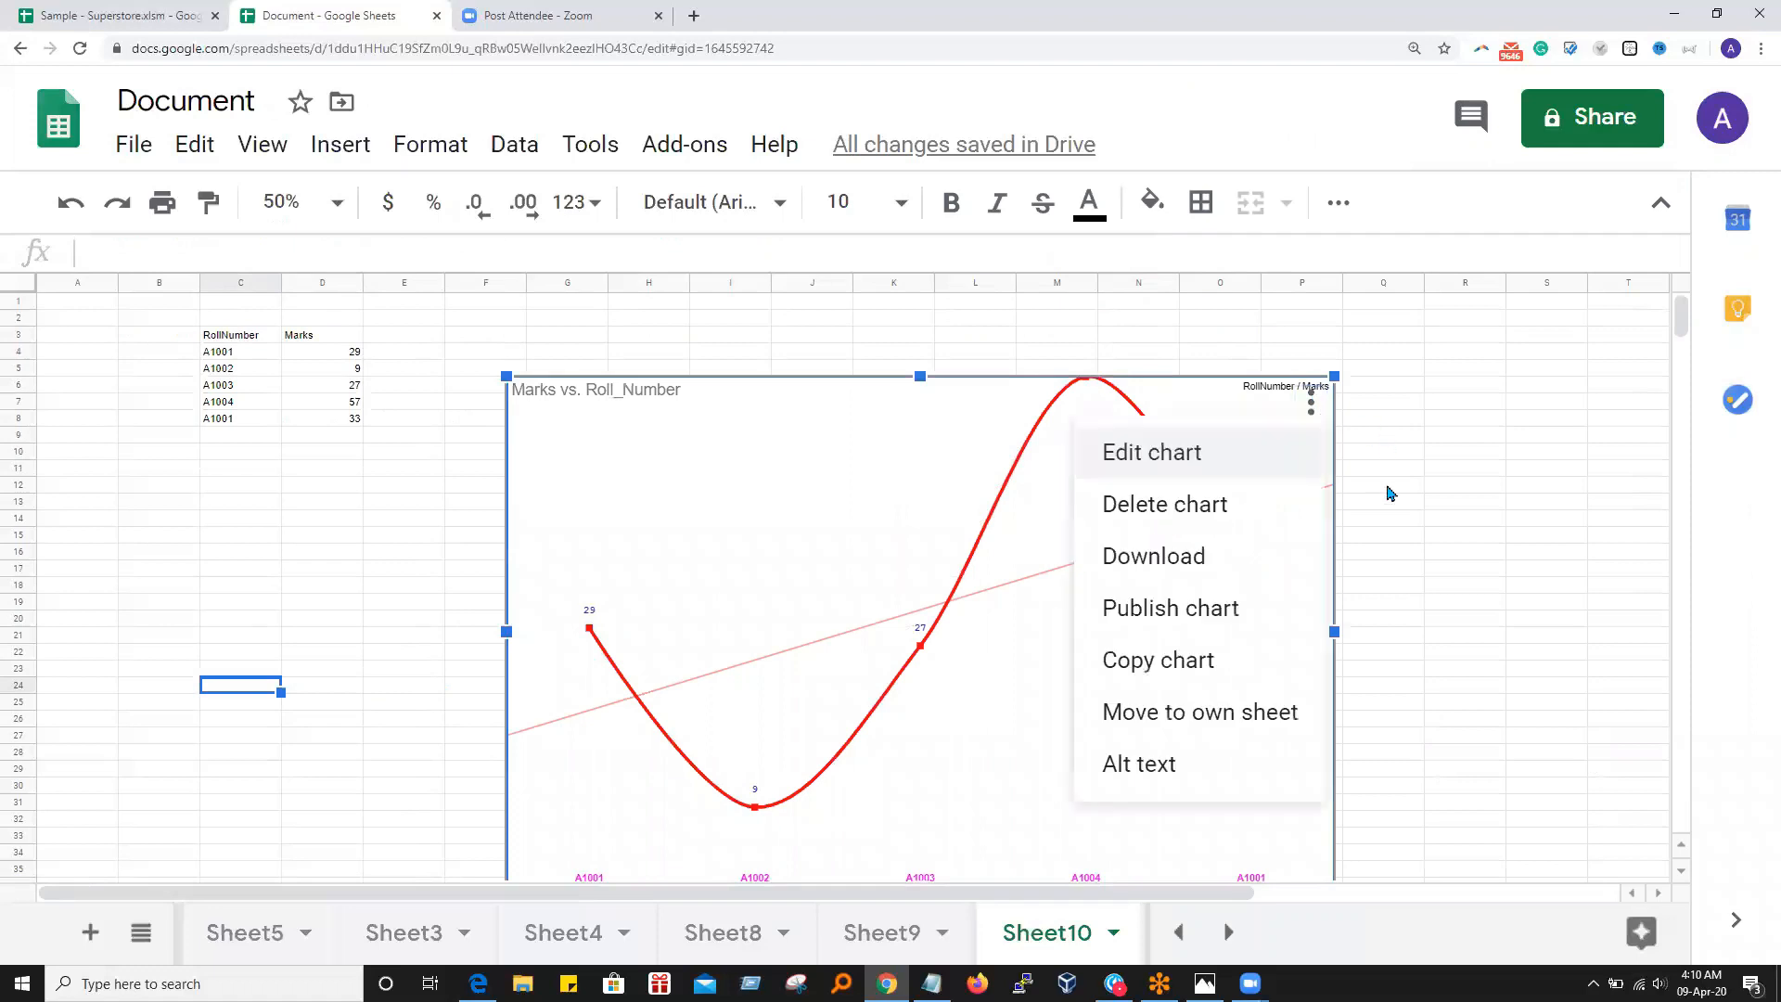
left_click(1303, 463)
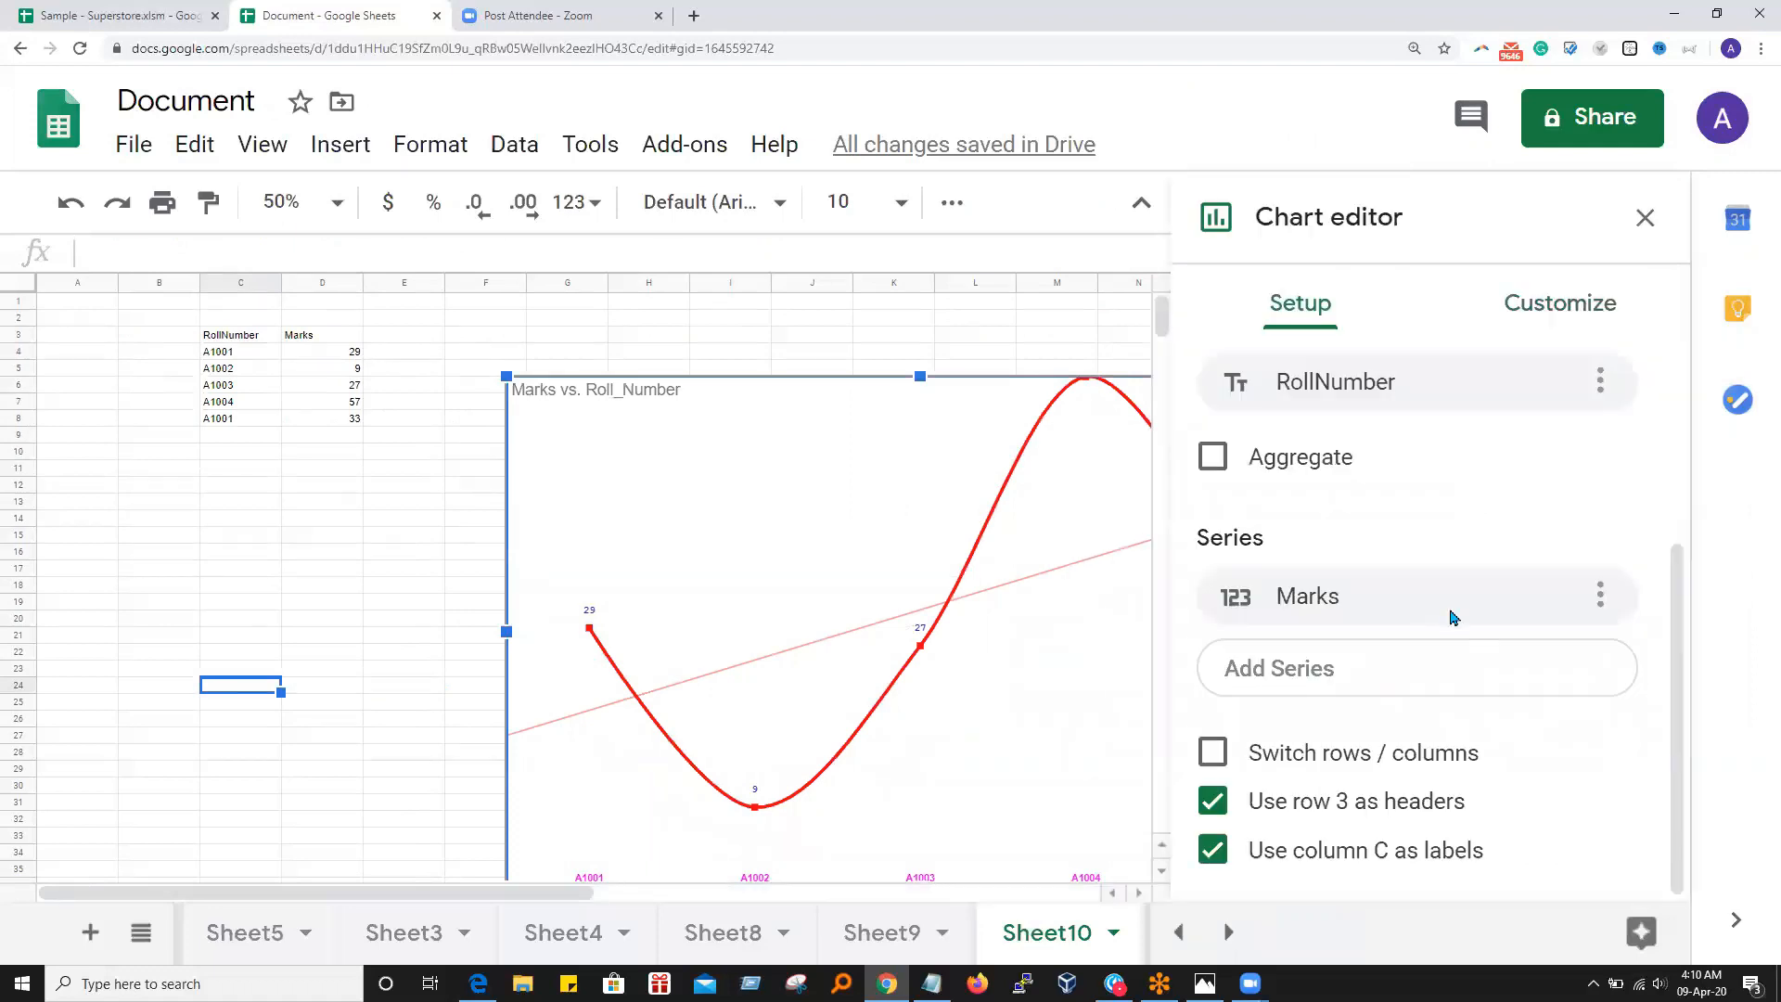
left_click(1558, 320)
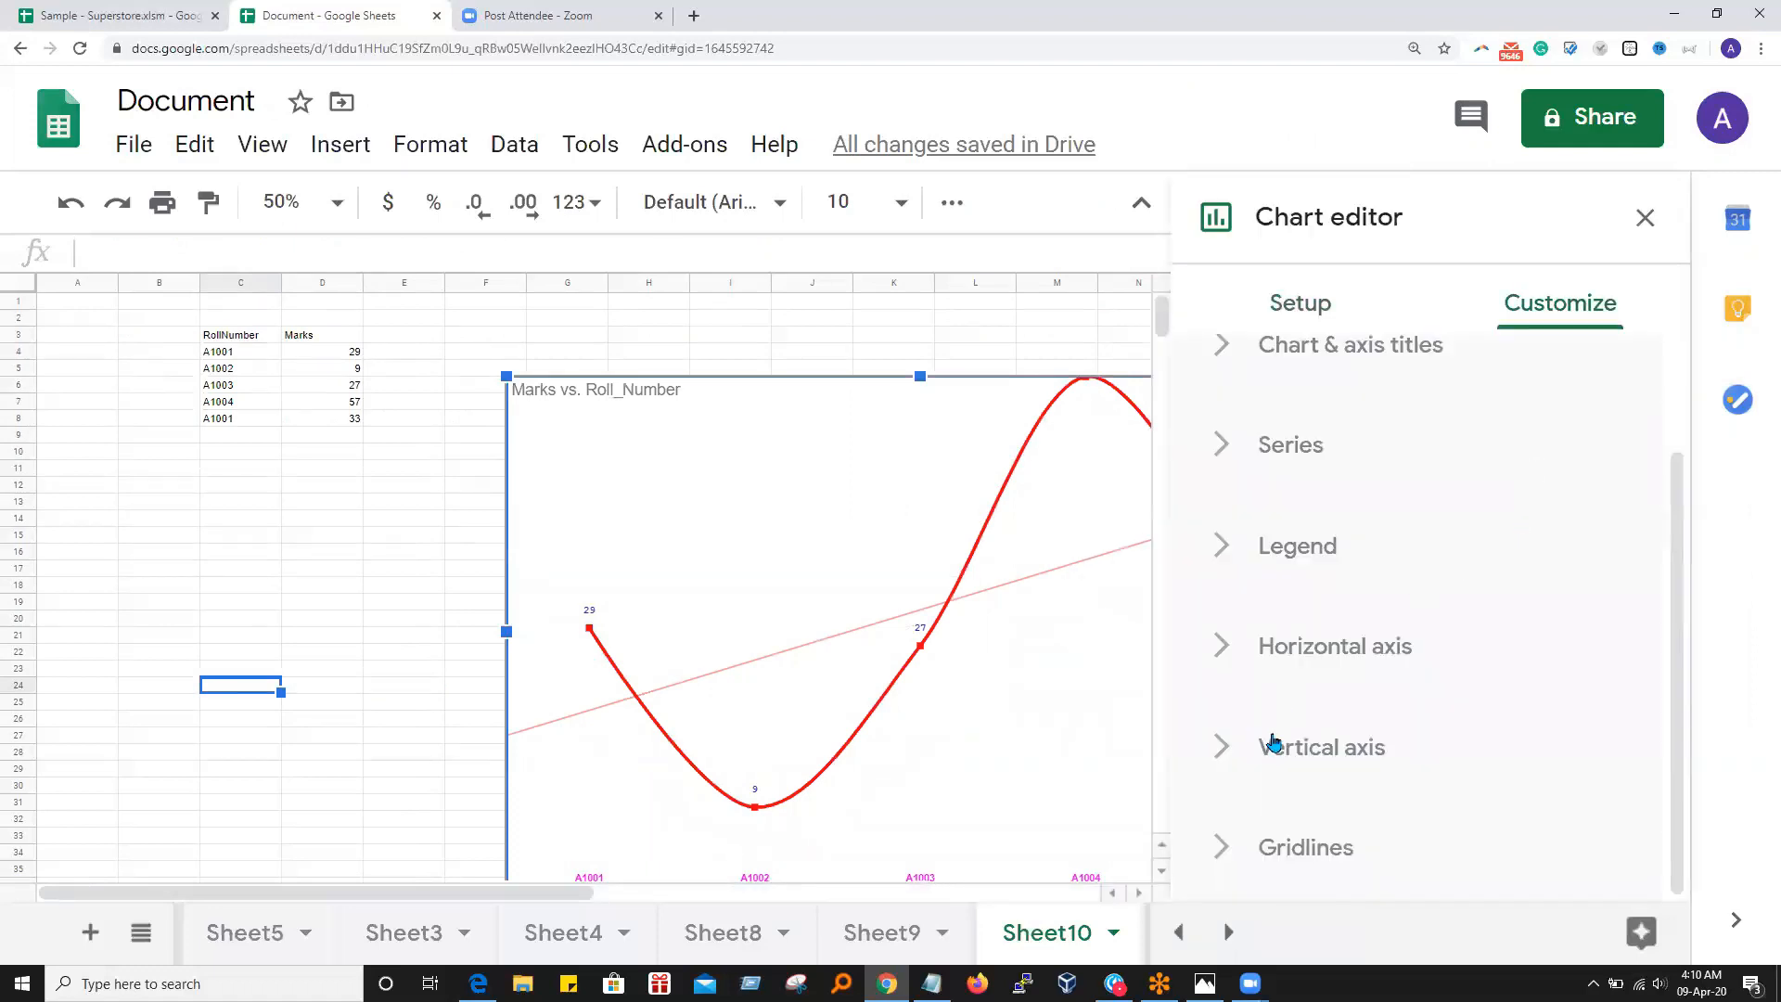
left_click(1224, 846)
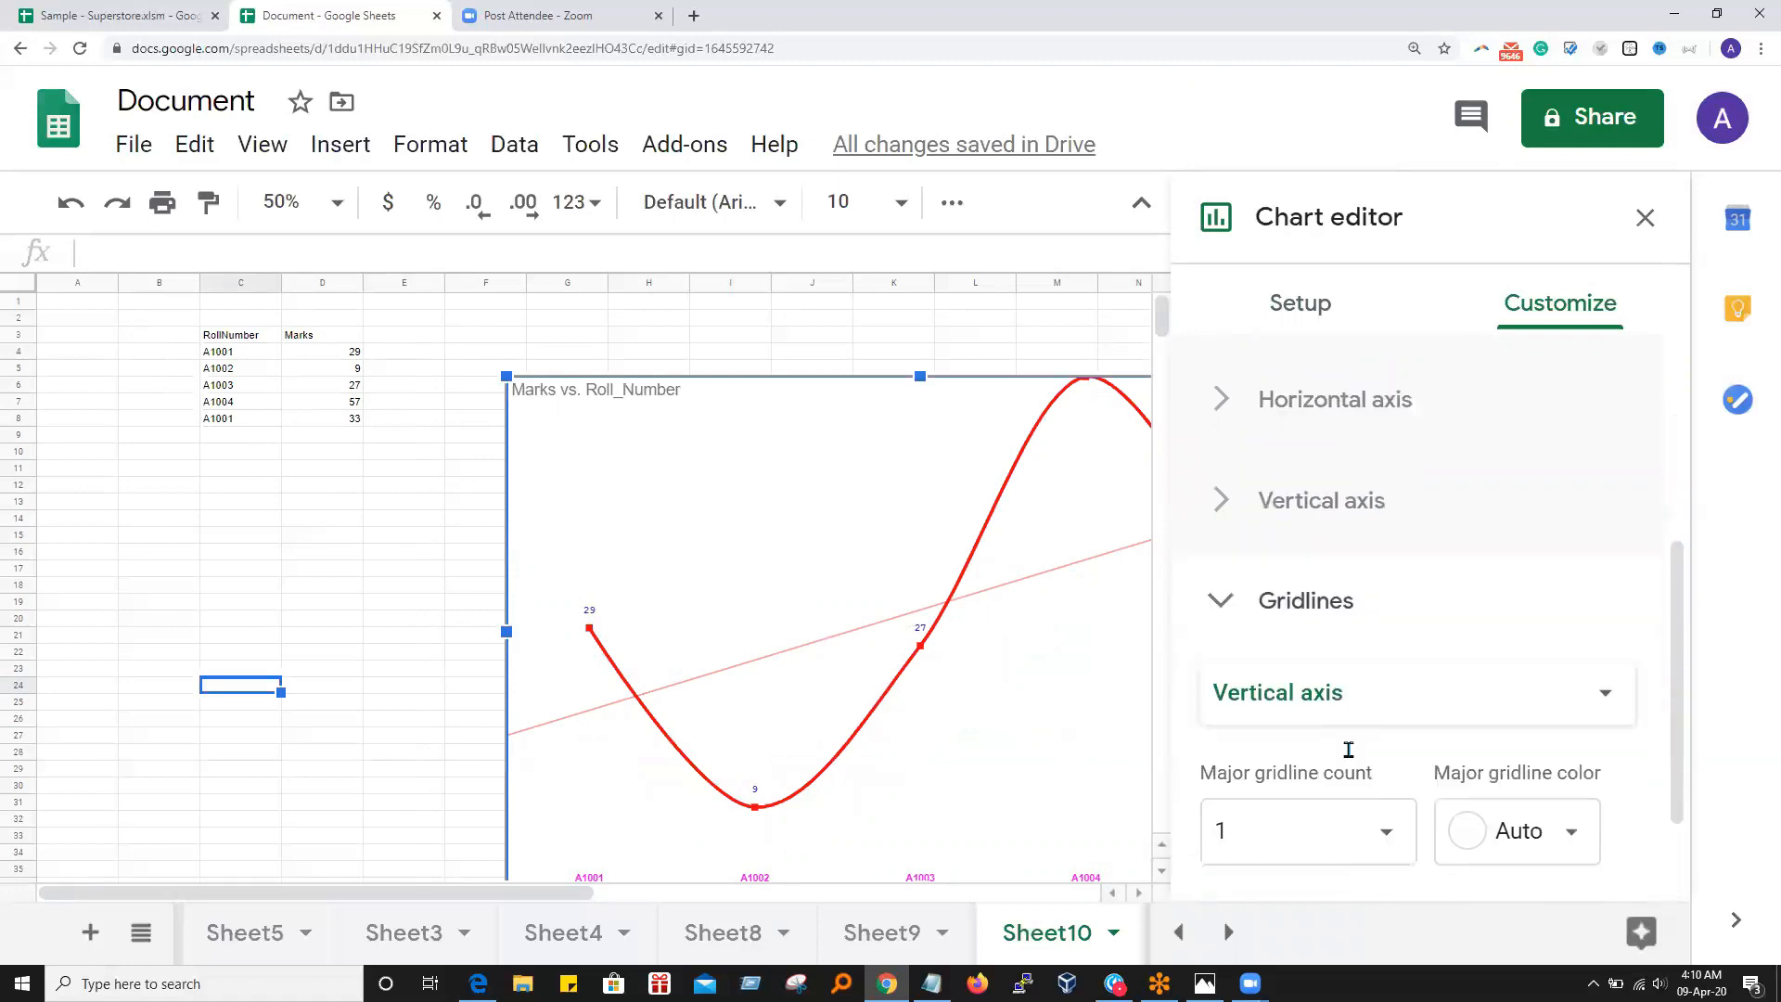
left_click(1385, 803)
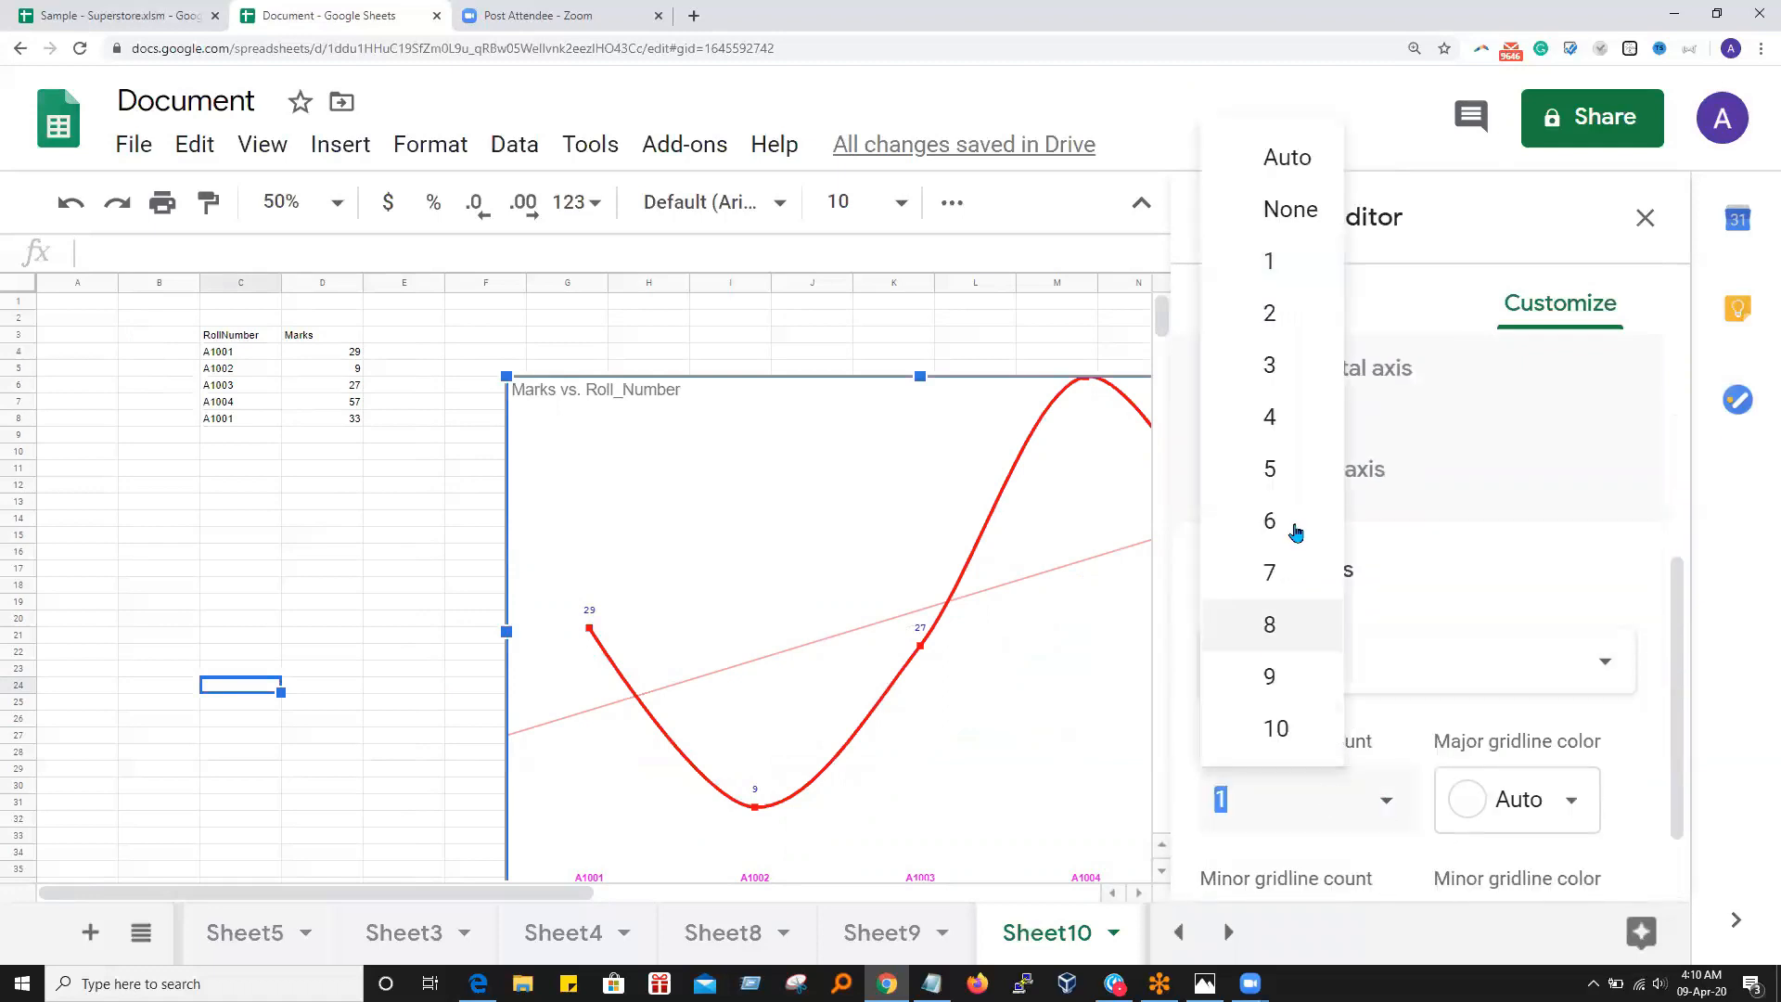
left_click(1292, 309)
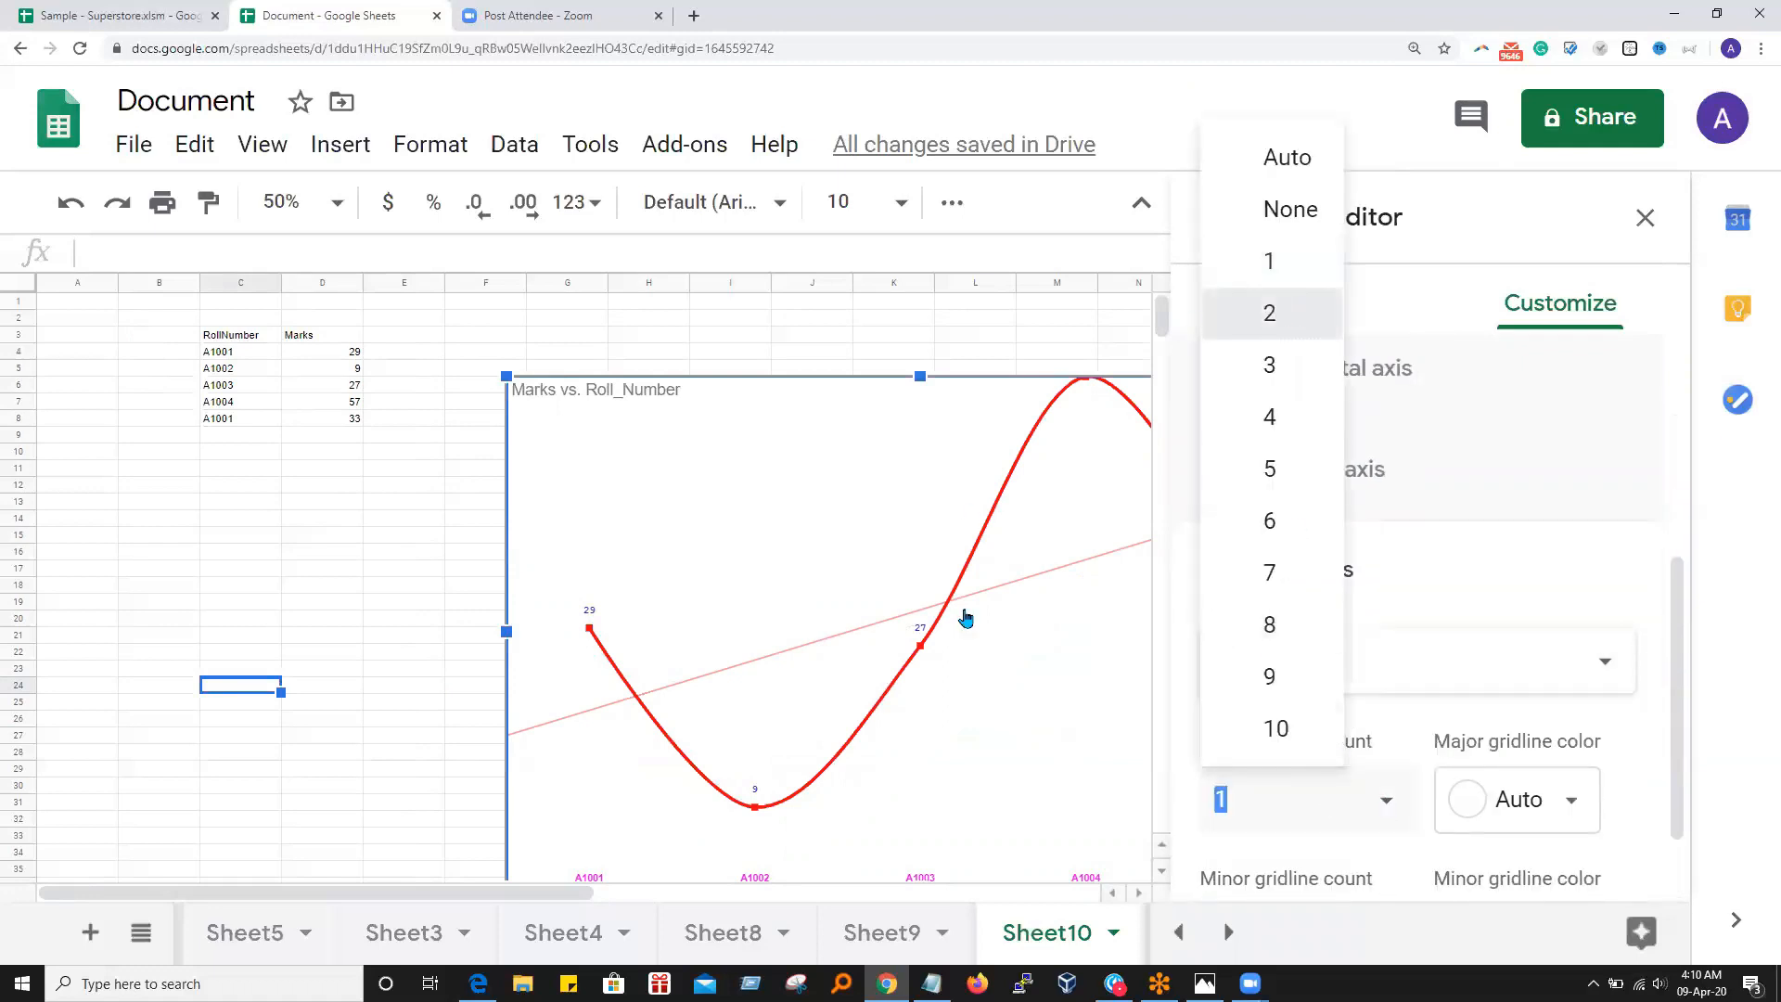
left_click(444, 708)
scroll(986, 739, "down", 5)
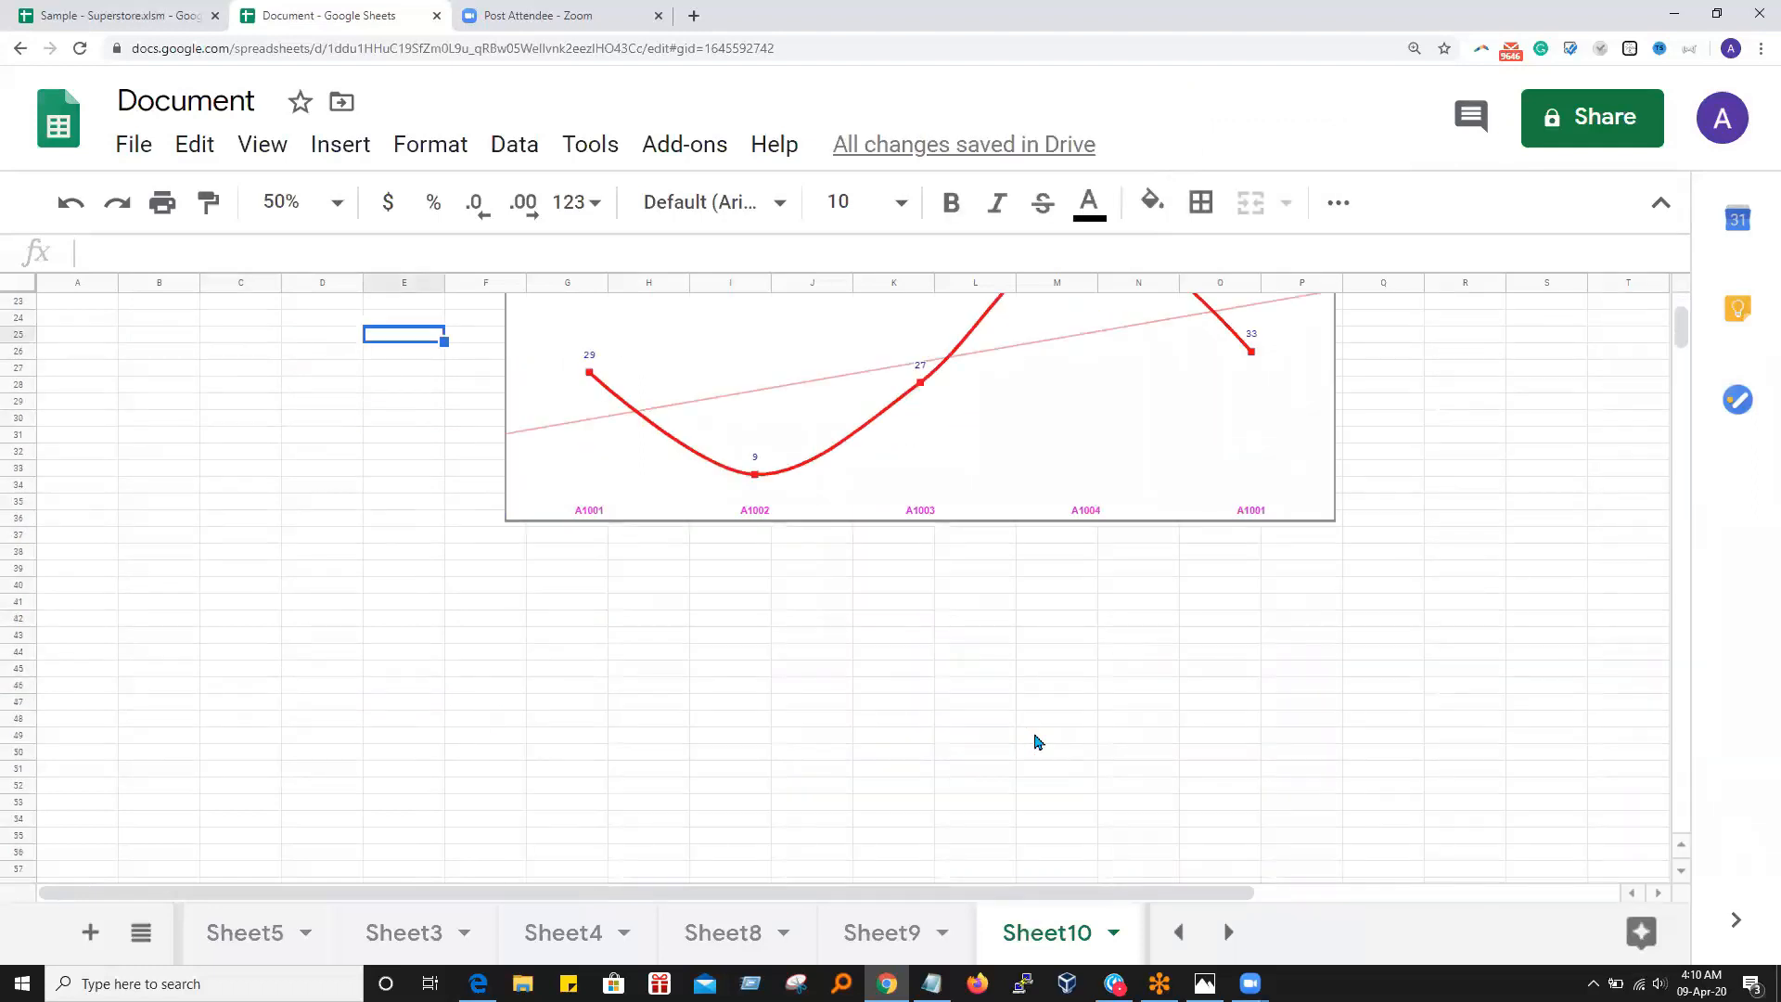
scroll(1037, 742, "up", 5)
left_click(1581, 555)
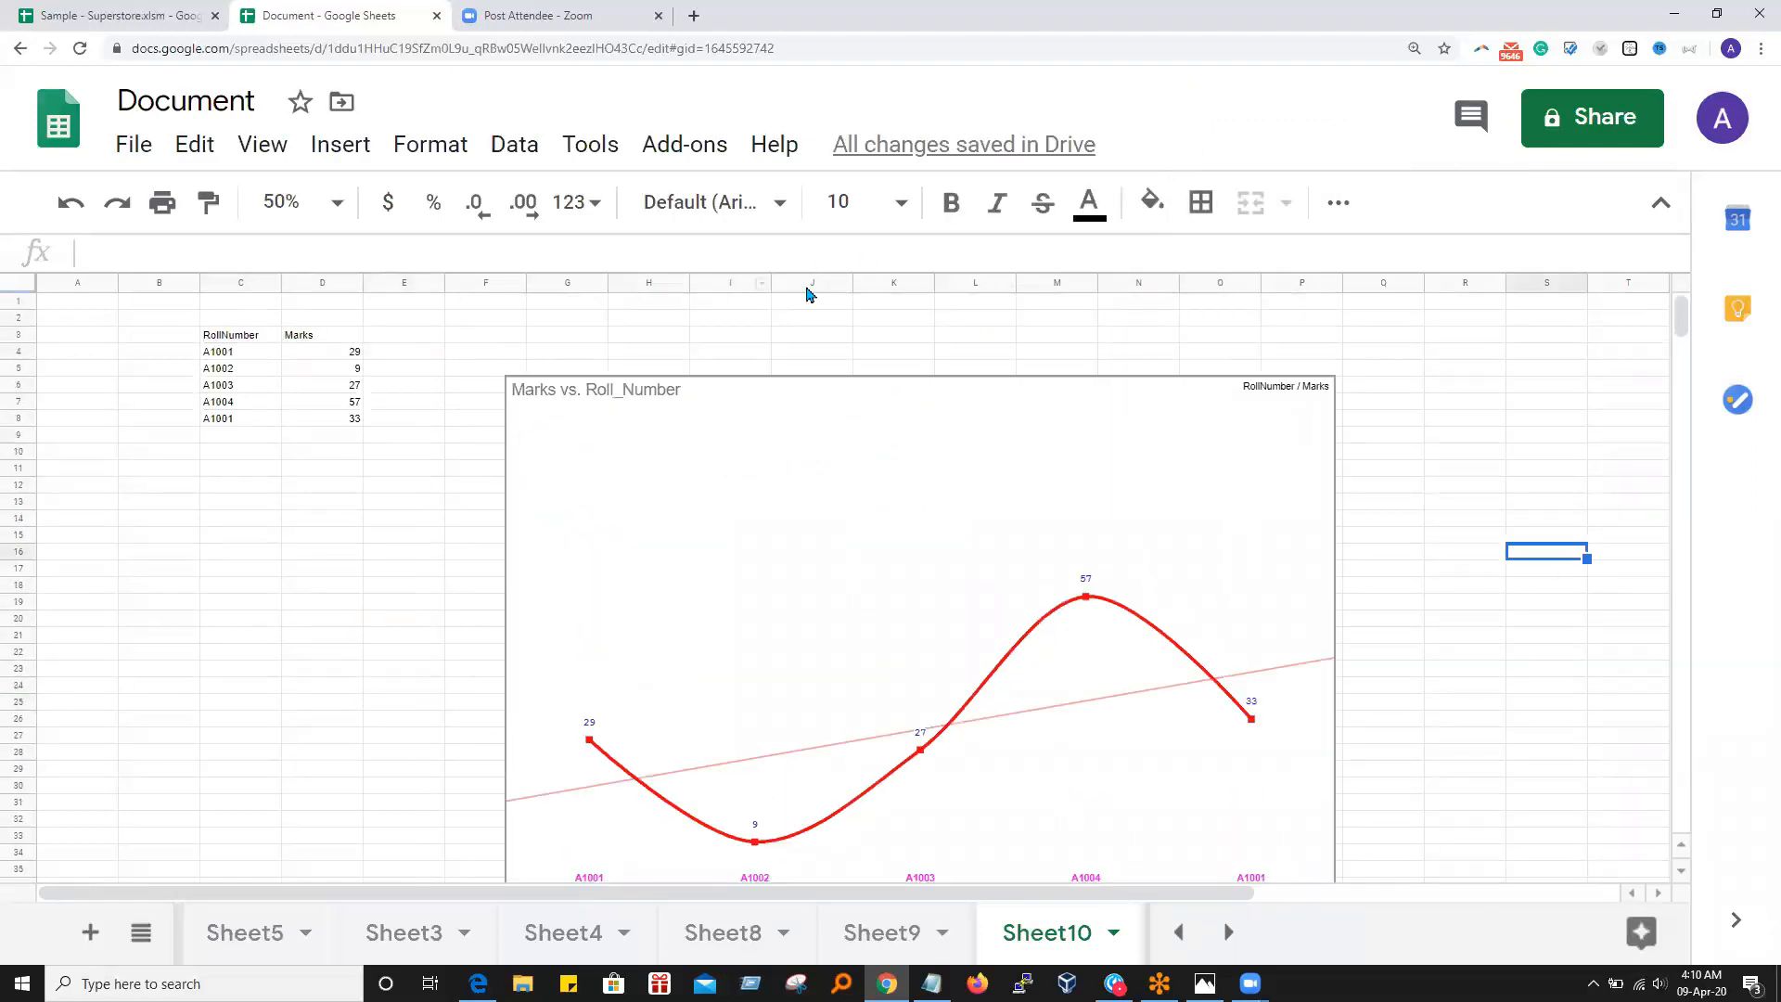
Switch to Sheet9 and look at its Time and Income data with the Income vs. Time column chart
left_click(881, 932)
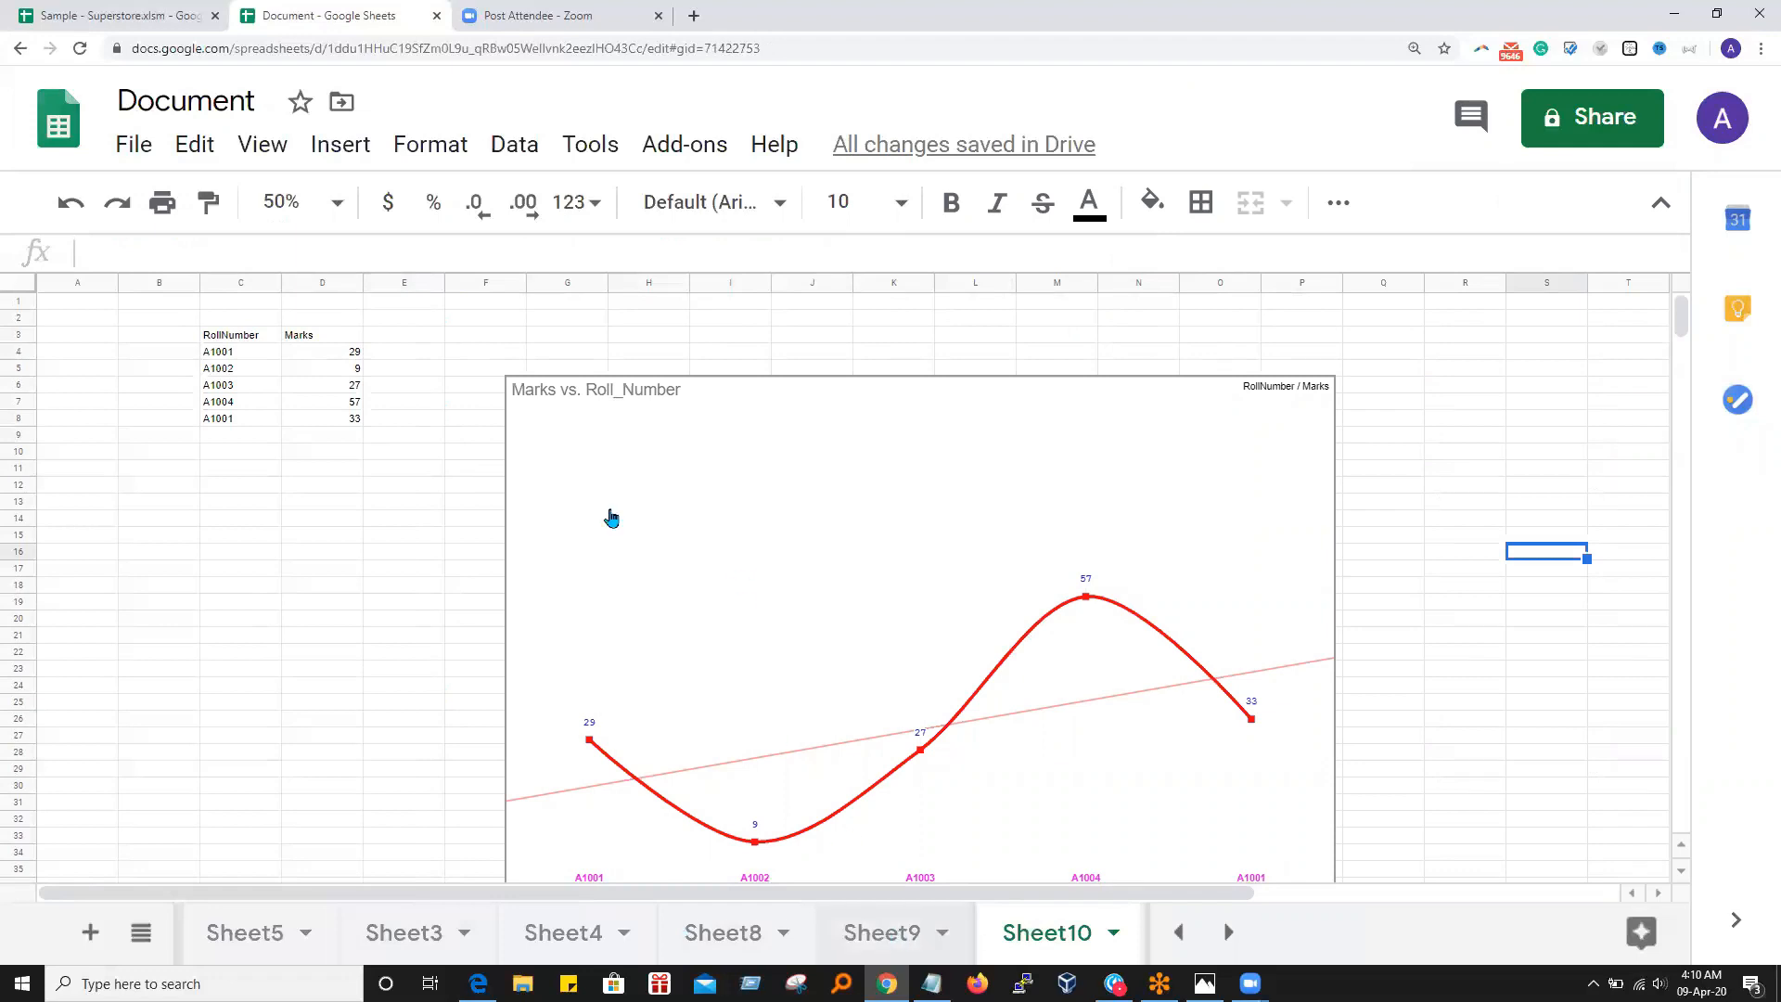
left_click(390, 463)
left_click_drag(305, 402, 623, 354)
left_click(1093, 433)
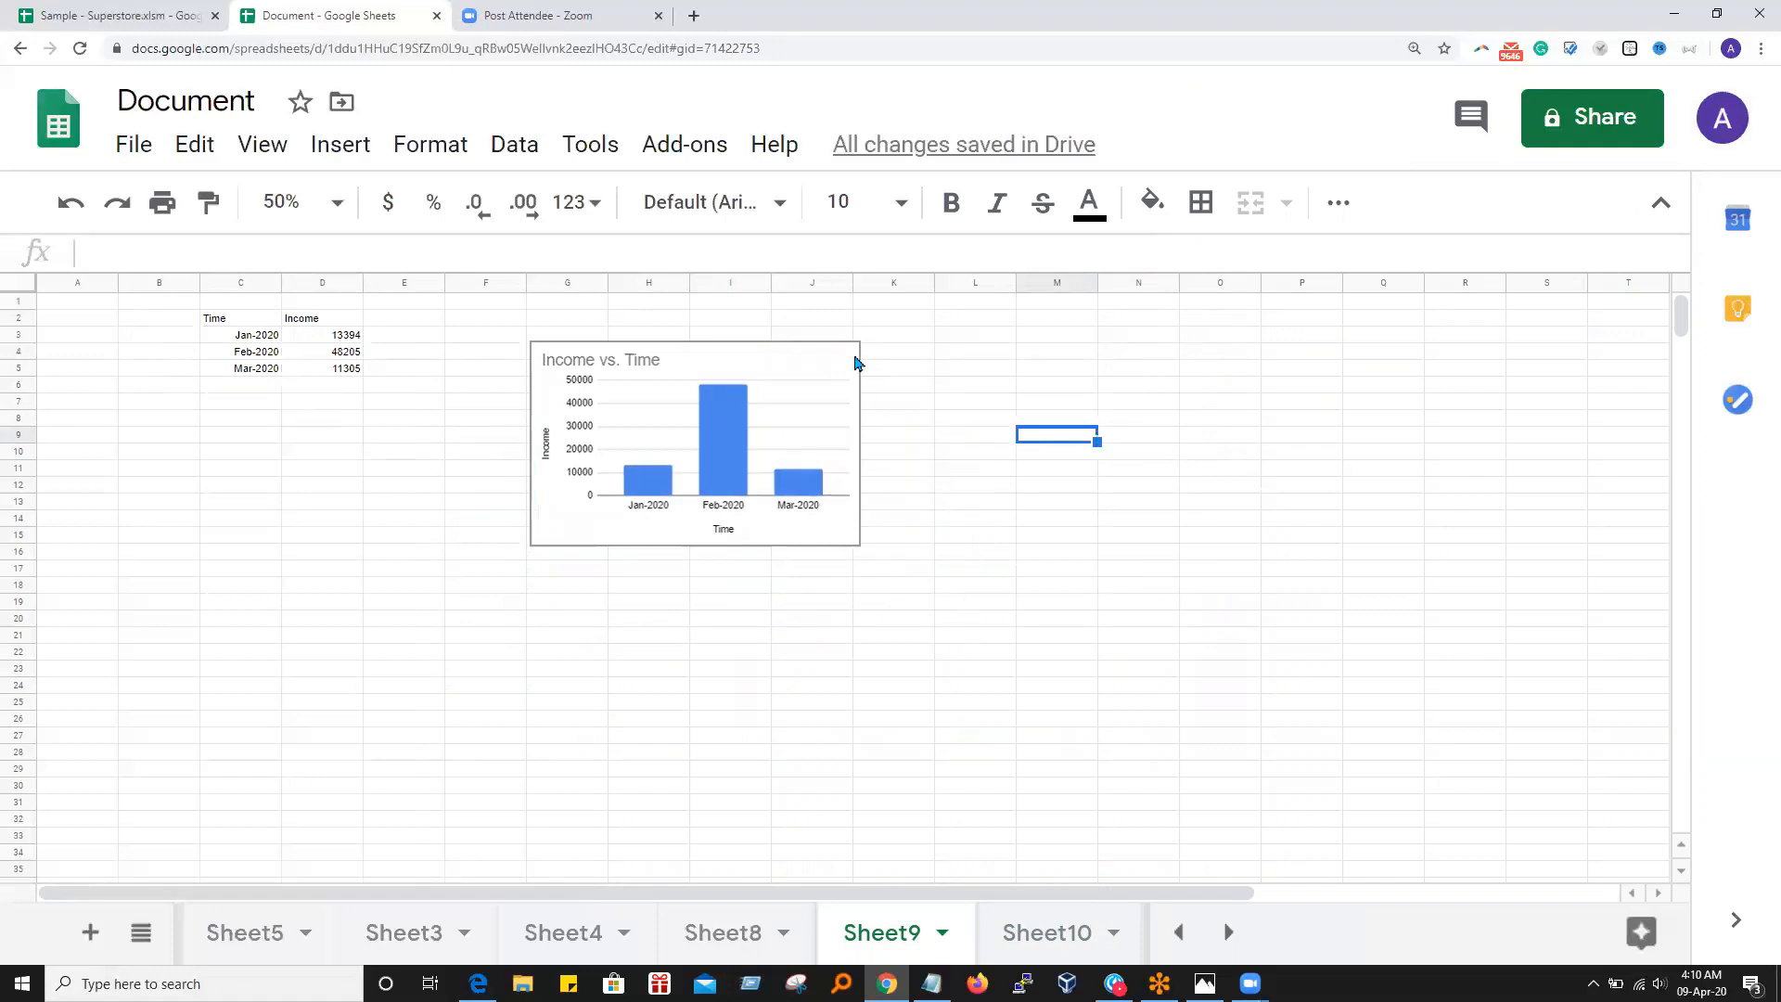
Open the gridline settings of the Income vs. Time column chart and set the vertical axis major gridline count to 1
left_click(846, 365)
left_click(842, 365)
left_click(764, 435)
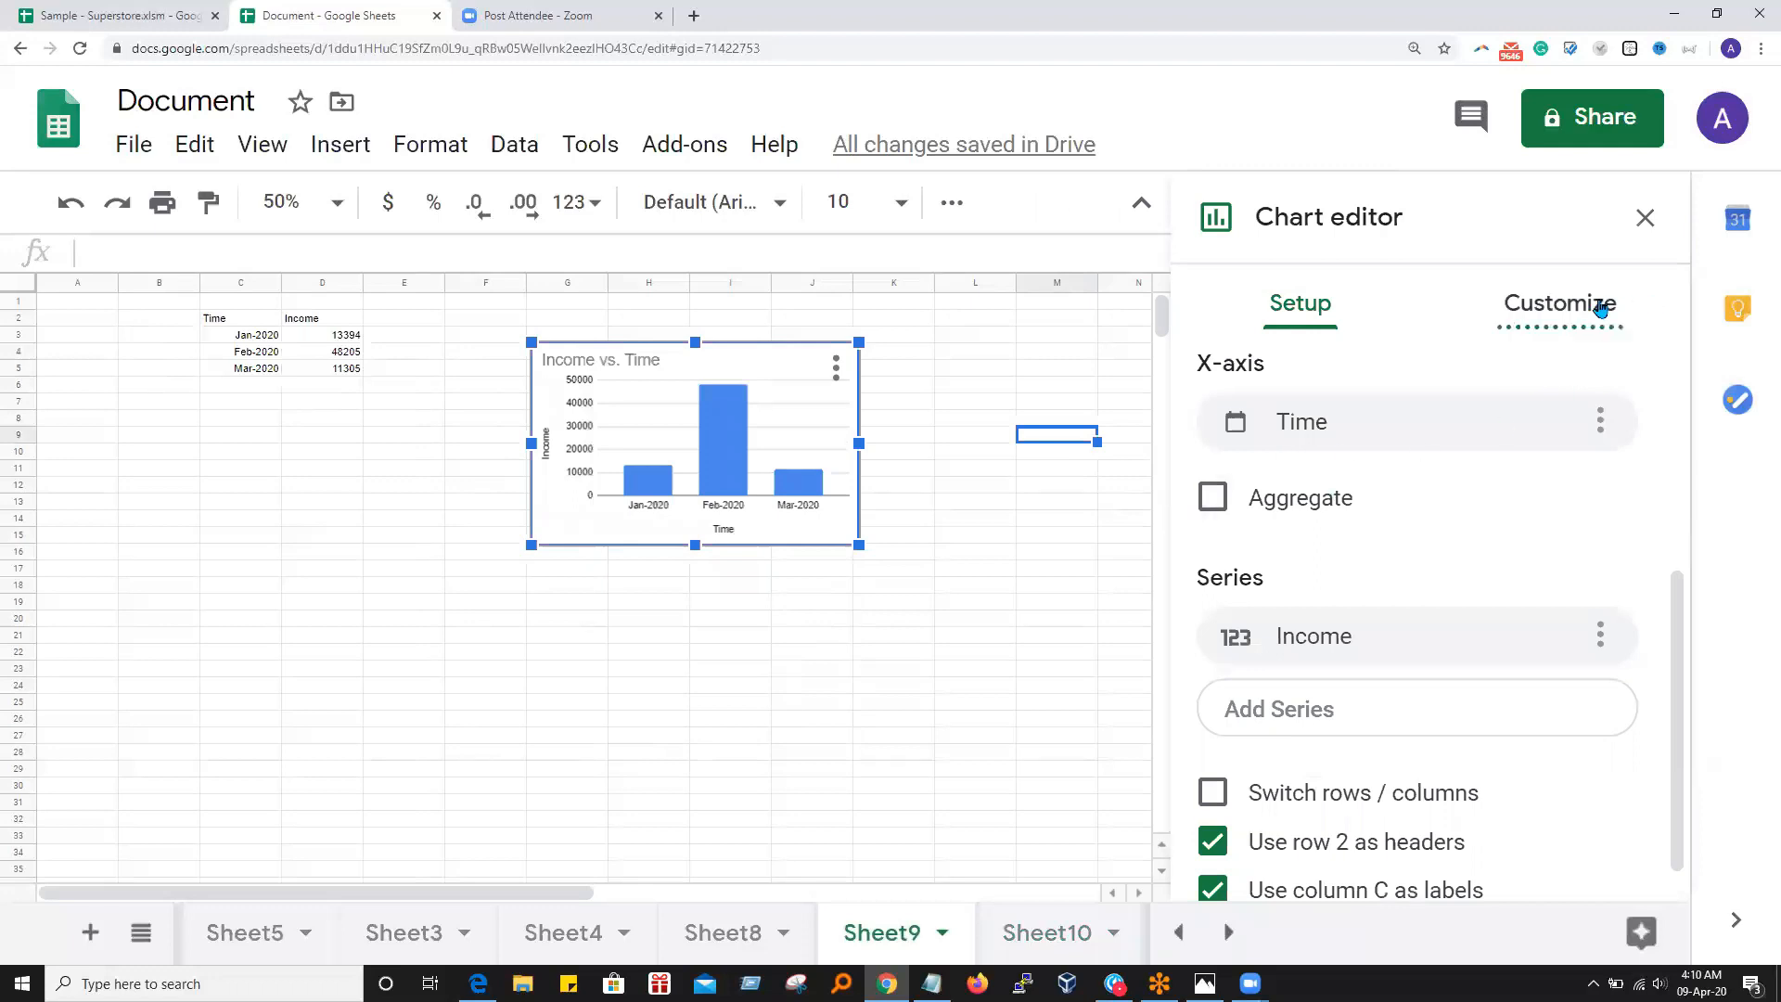
left_click(1599, 309)
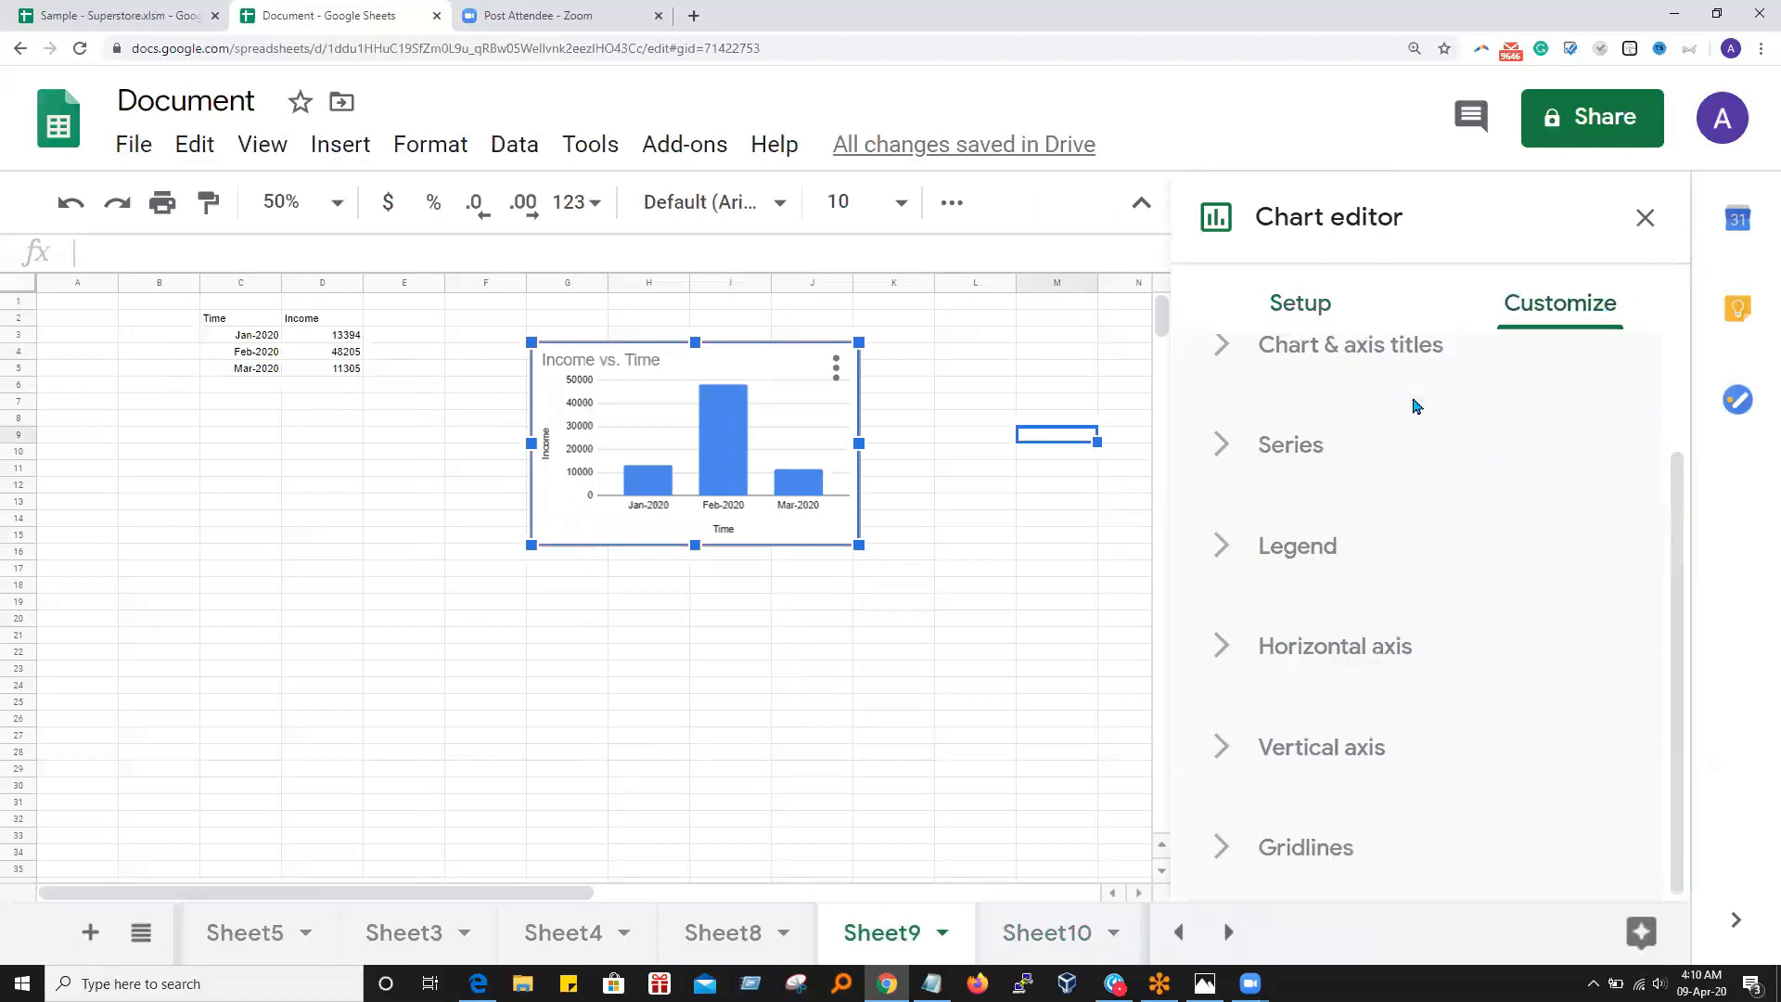
left_click(1243, 852)
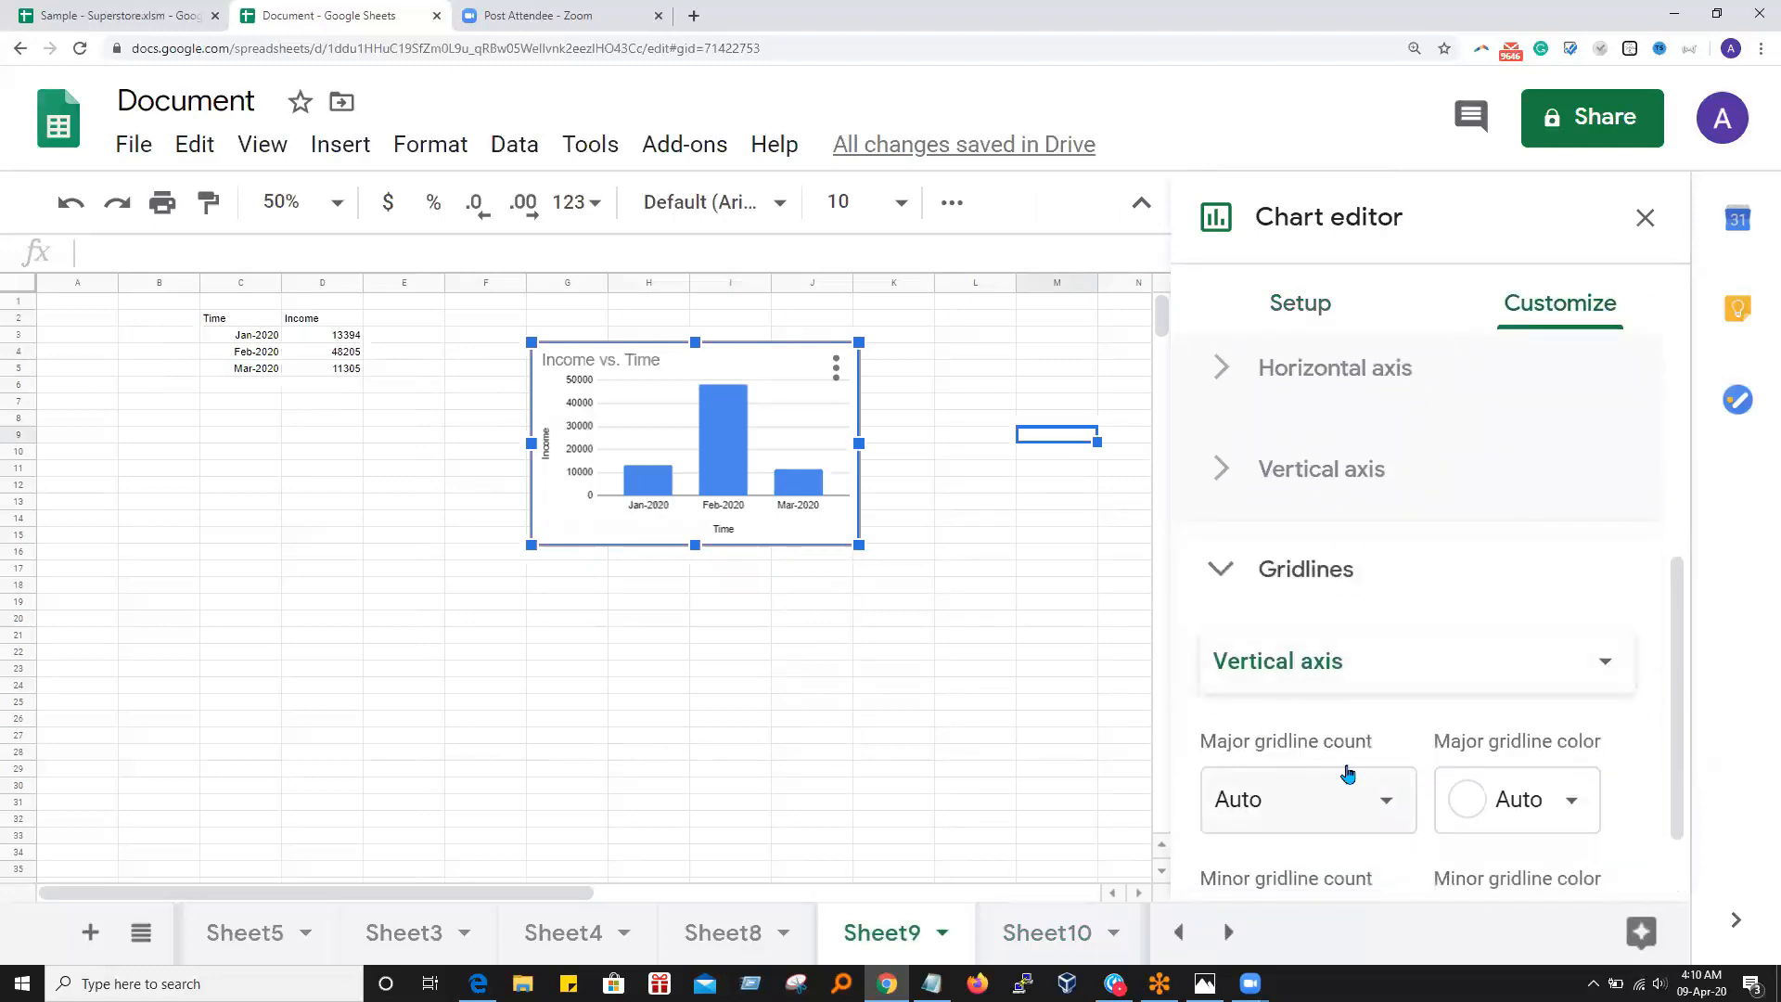
scroll(1364, 772, "down", 1)
left_click(1389, 704)
left_click(1323, 795)
left_click(1389, 709)
left_click(1390, 709)
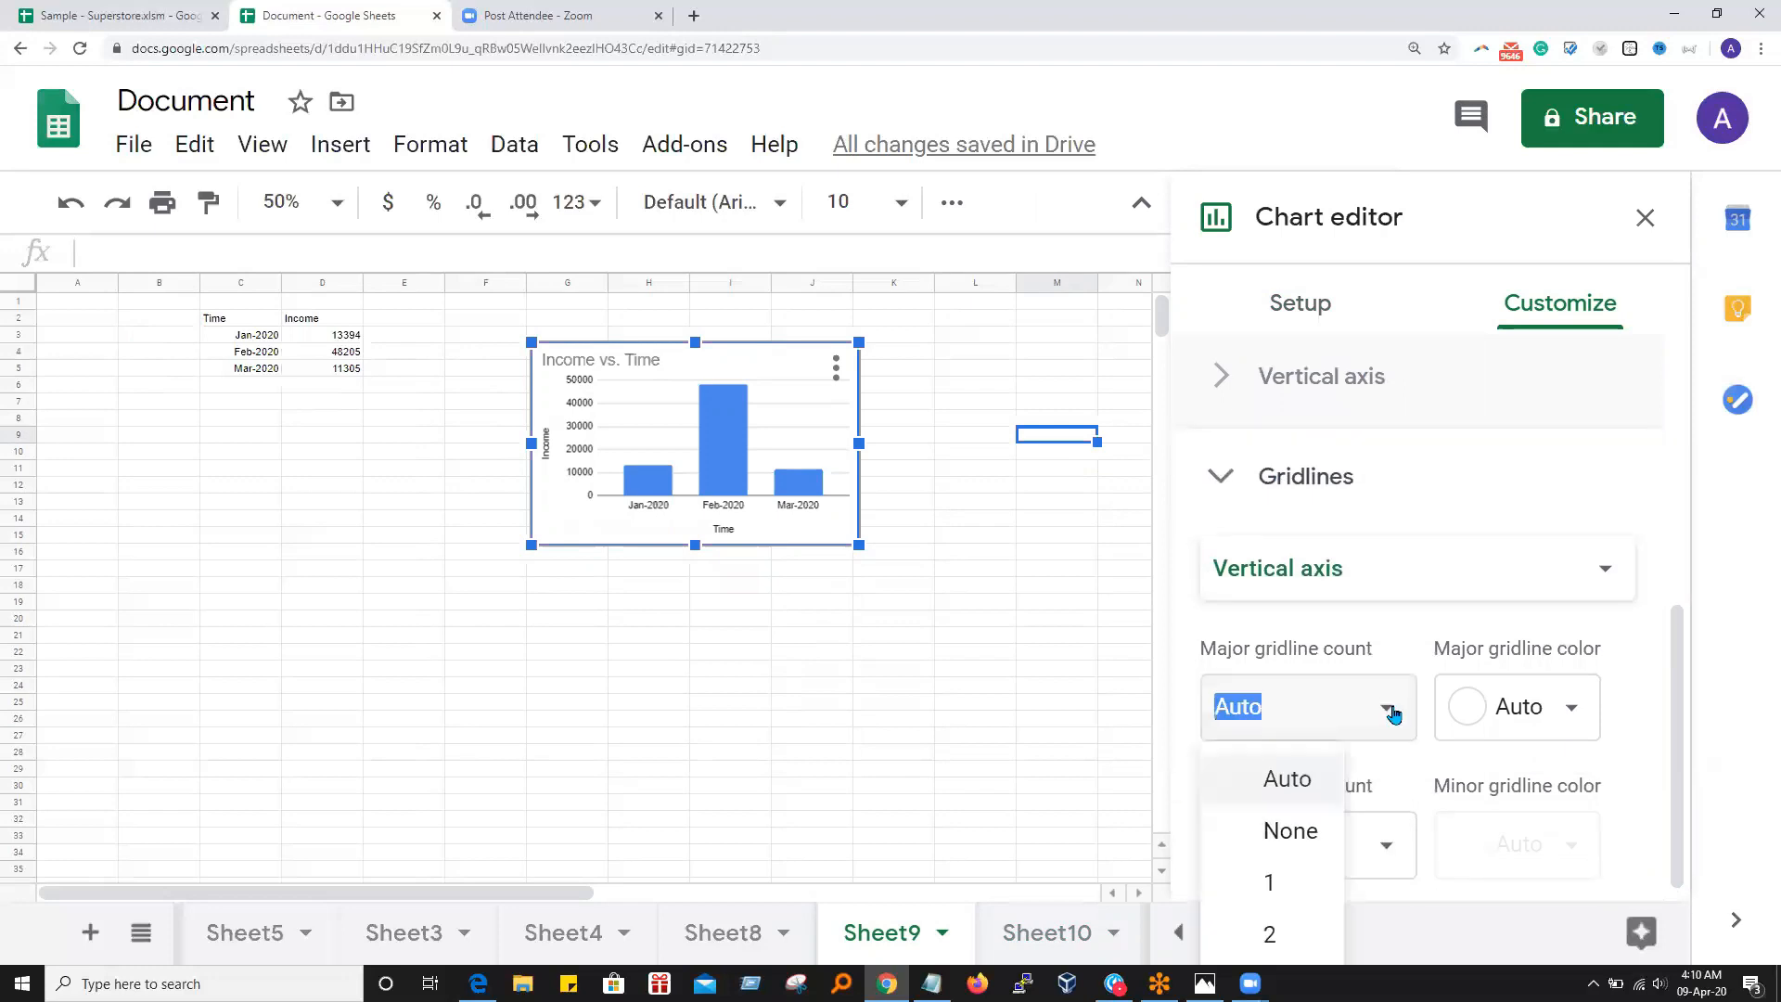
left_click(1280, 870)
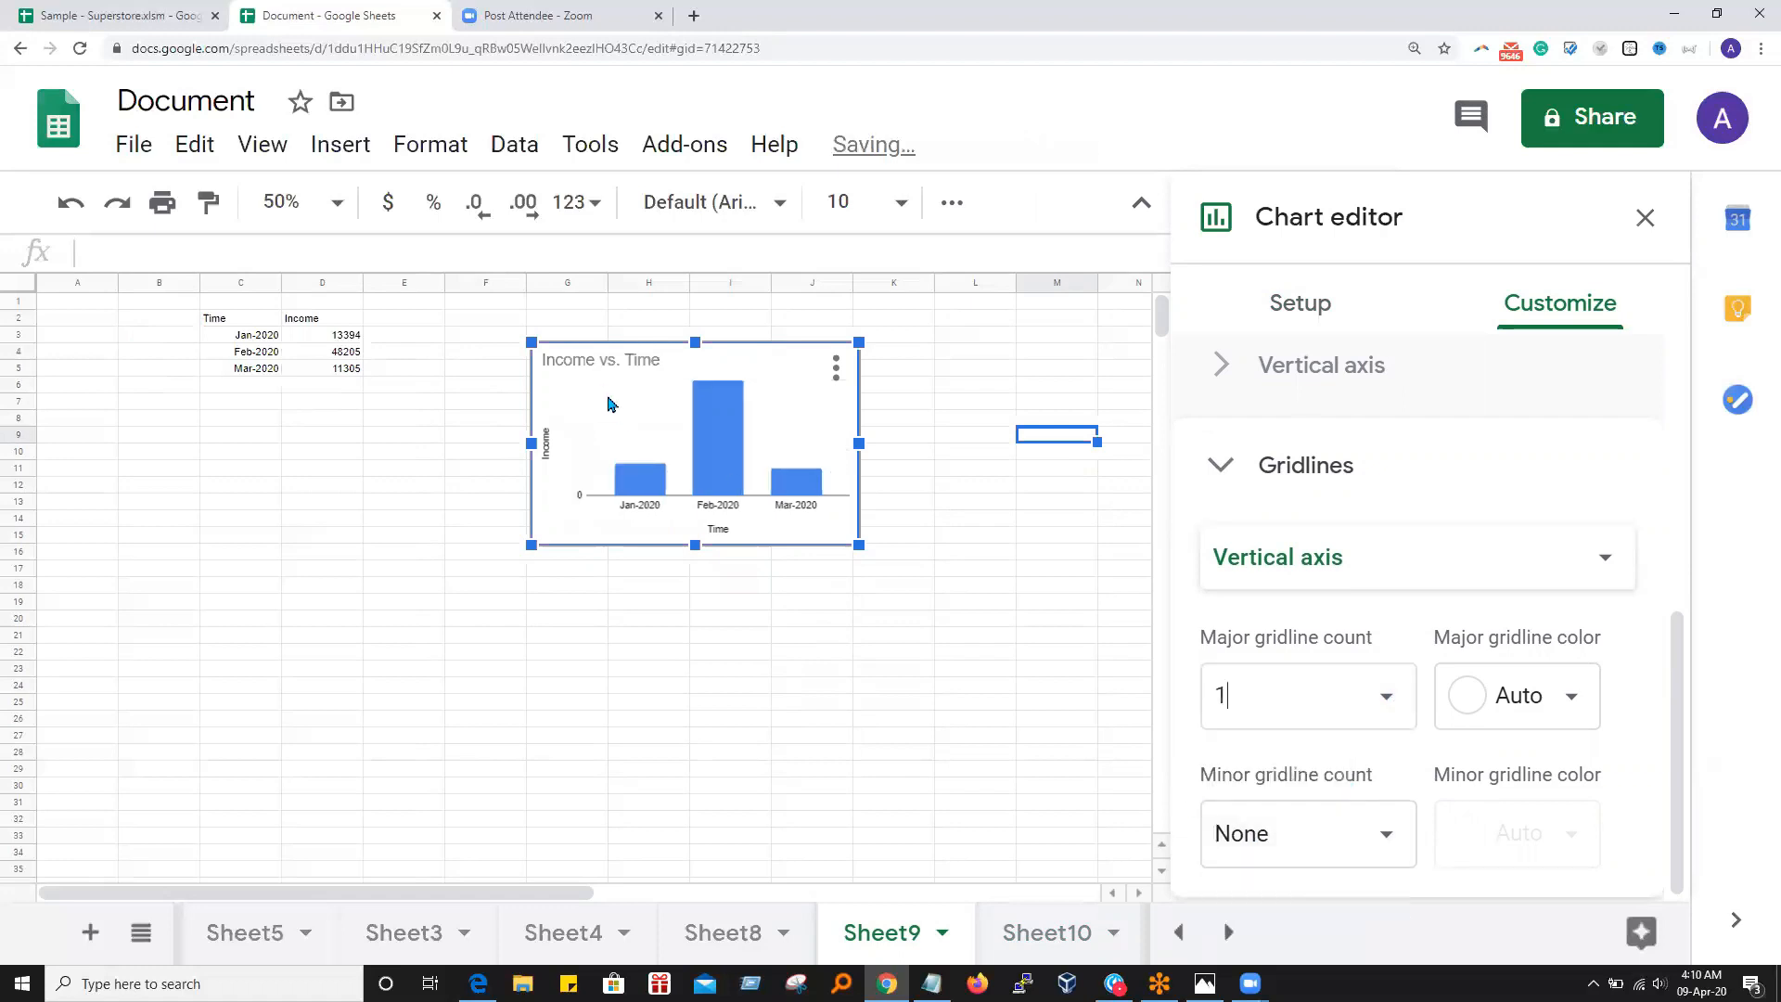
left_click(638, 444)
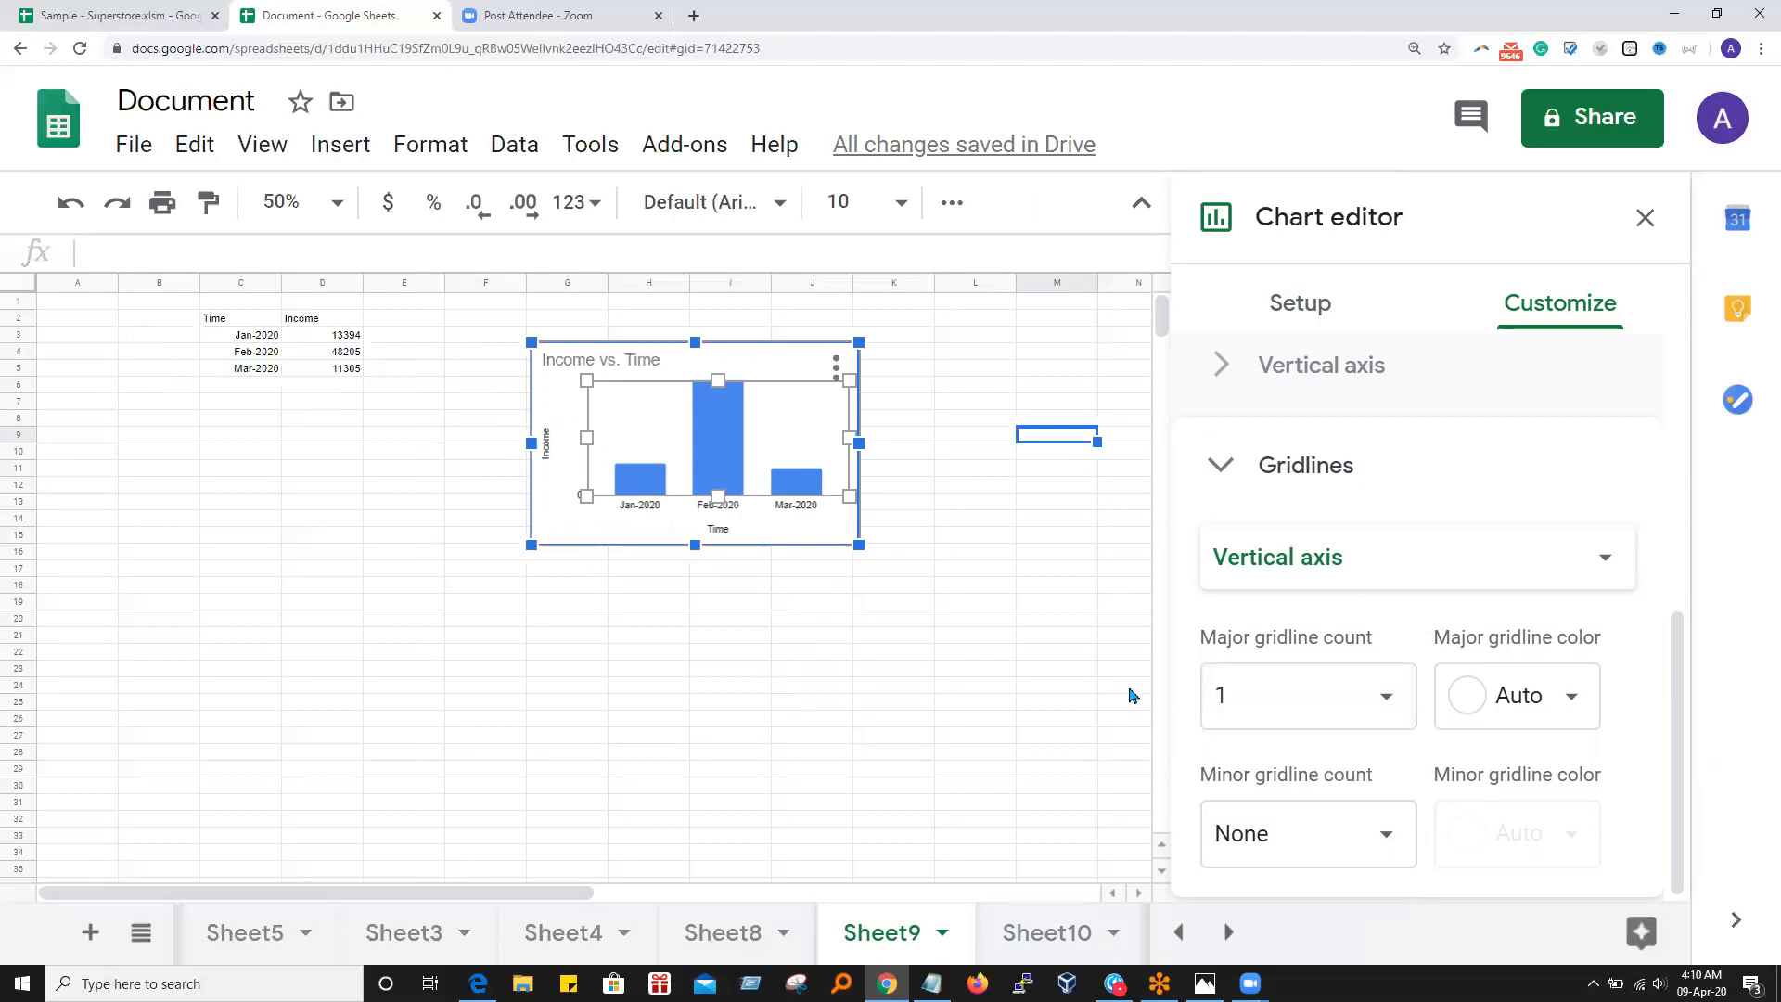
Try a vertical axis major gridline count of 2, return it to Auto, and leave the chart editor
left_click(1386, 697)
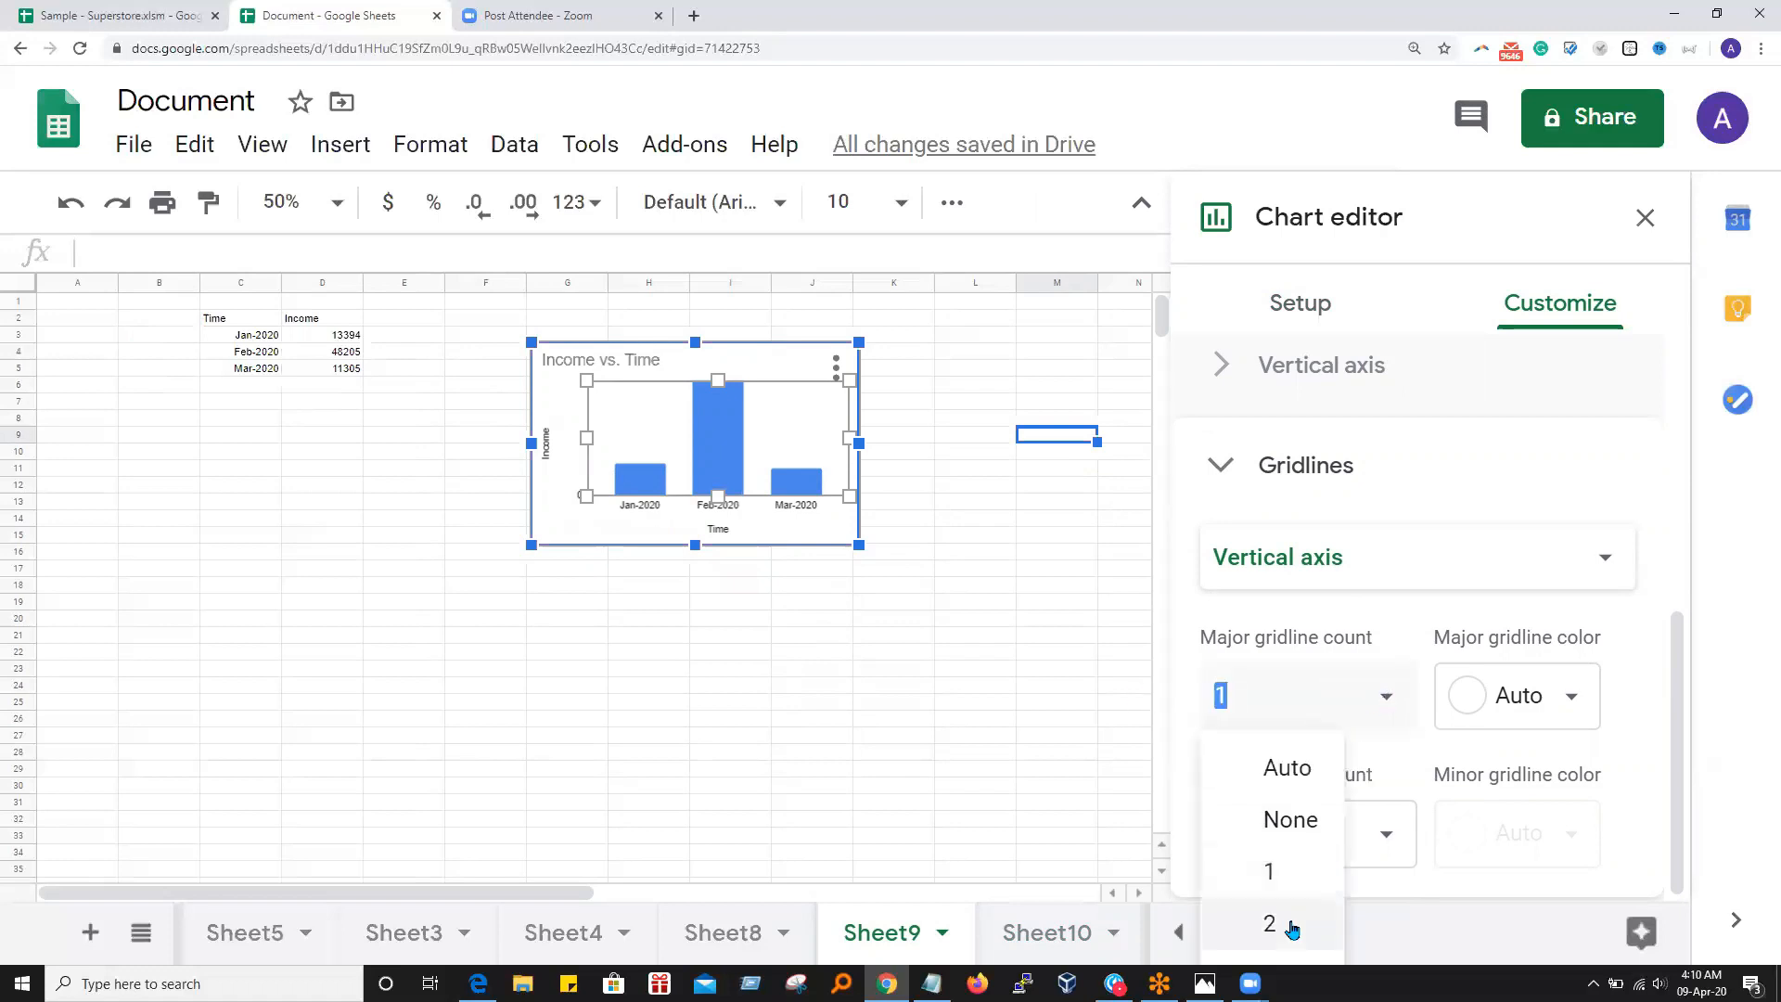
left_click(1273, 925)
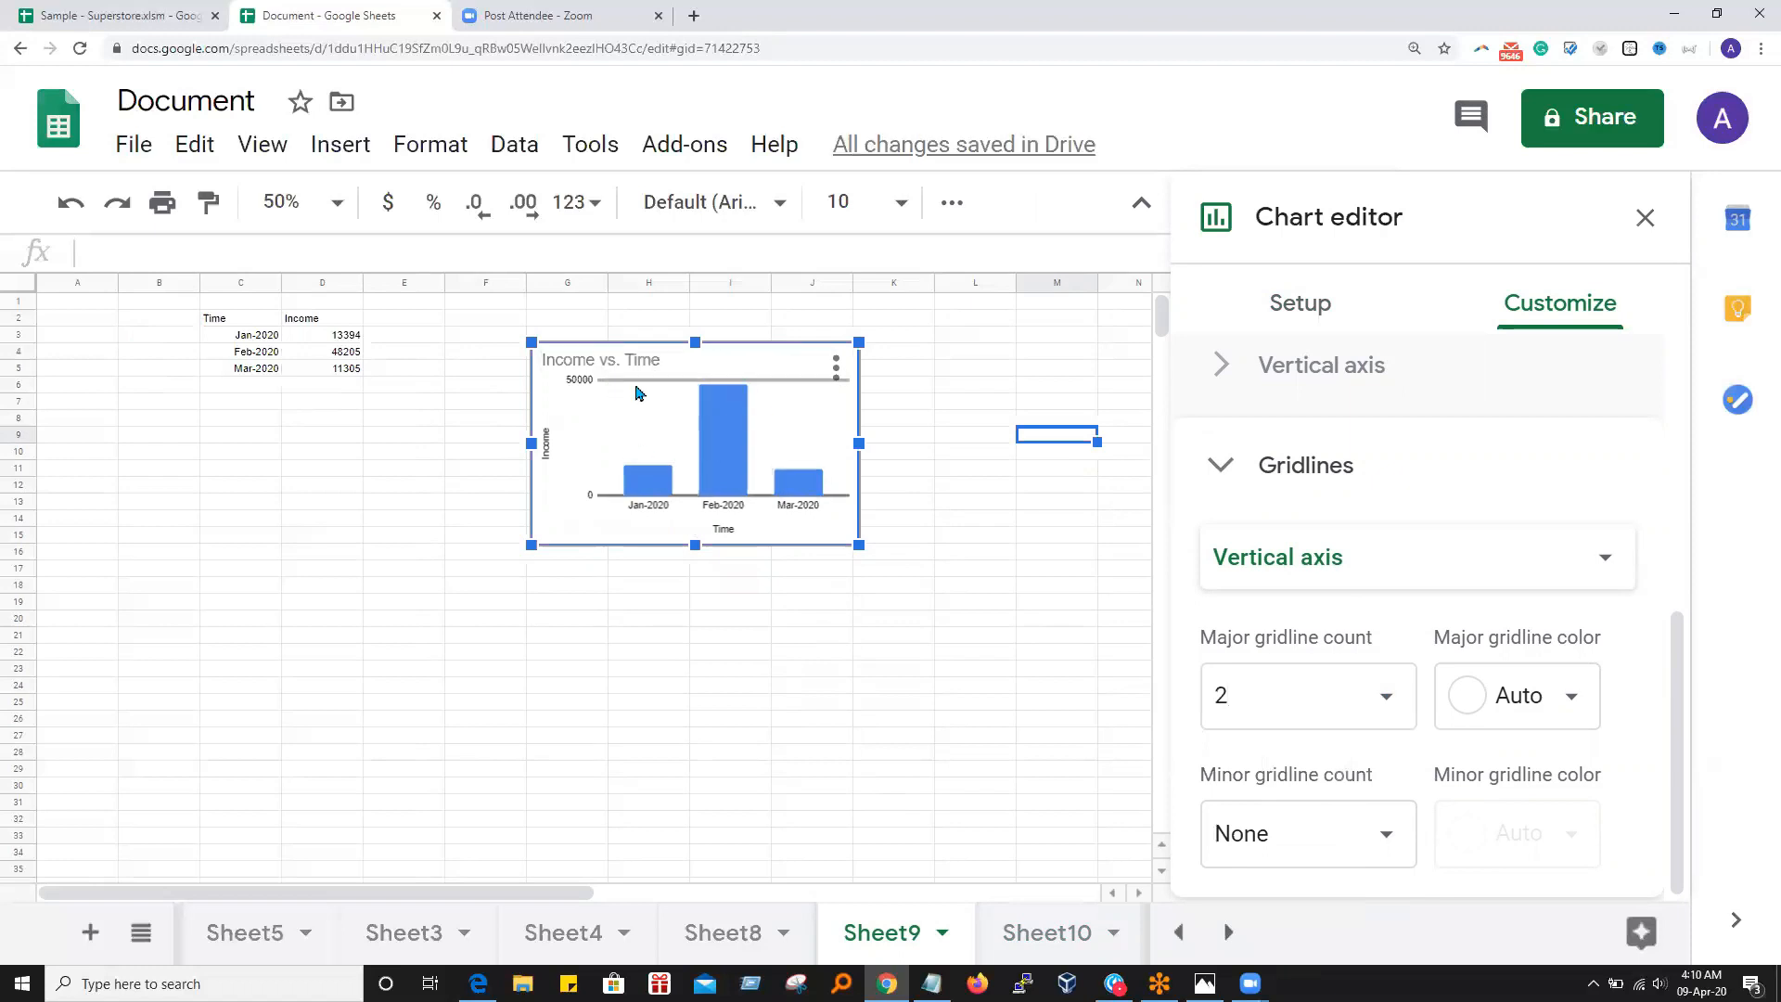
left_click(1367, 695)
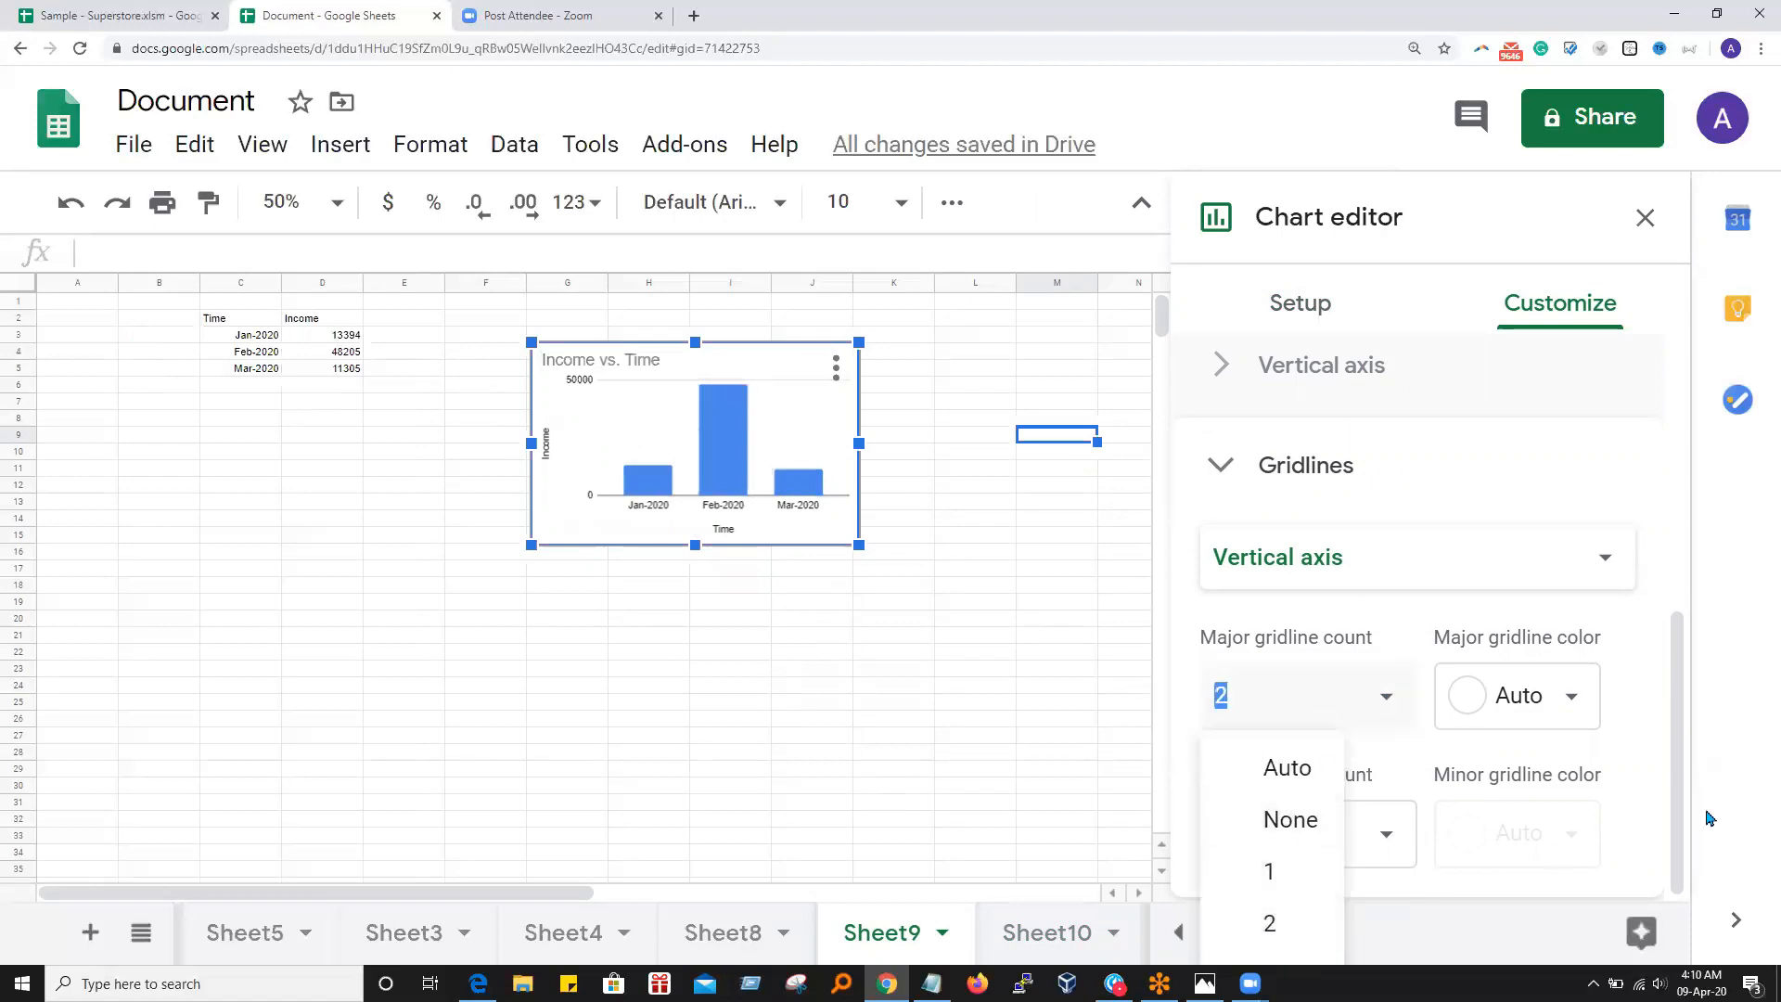
left_click(1291, 788)
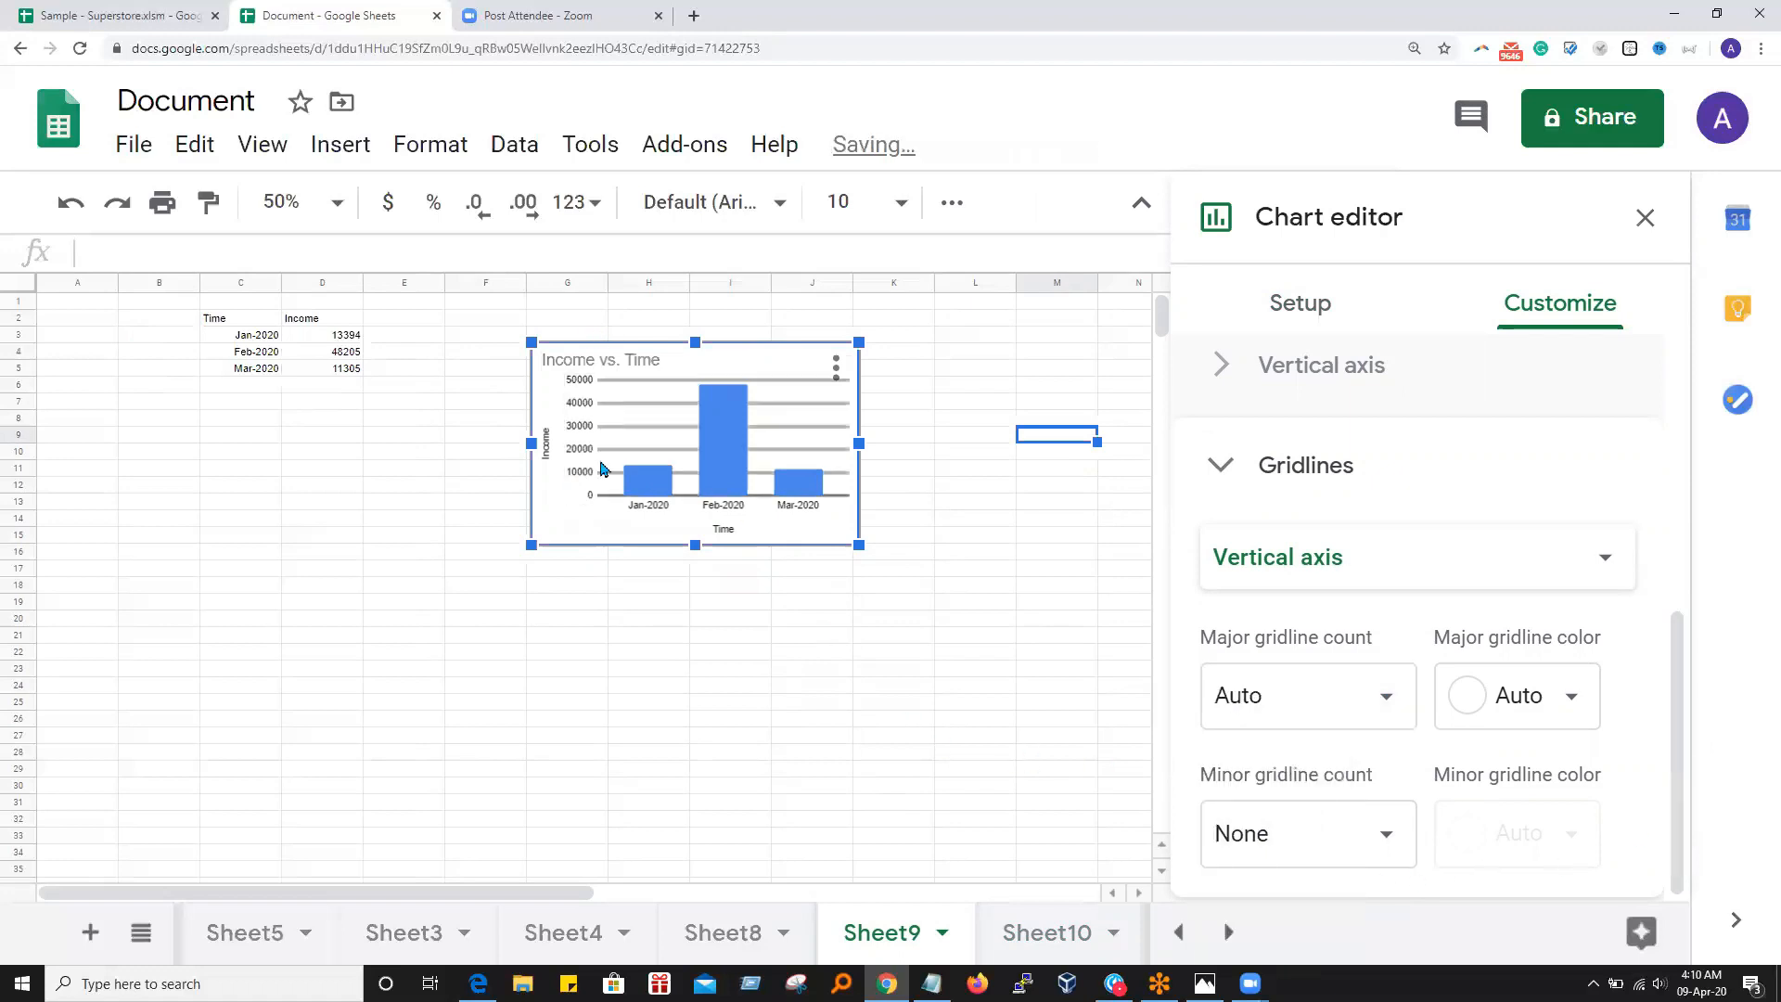
left_click(1384, 702)
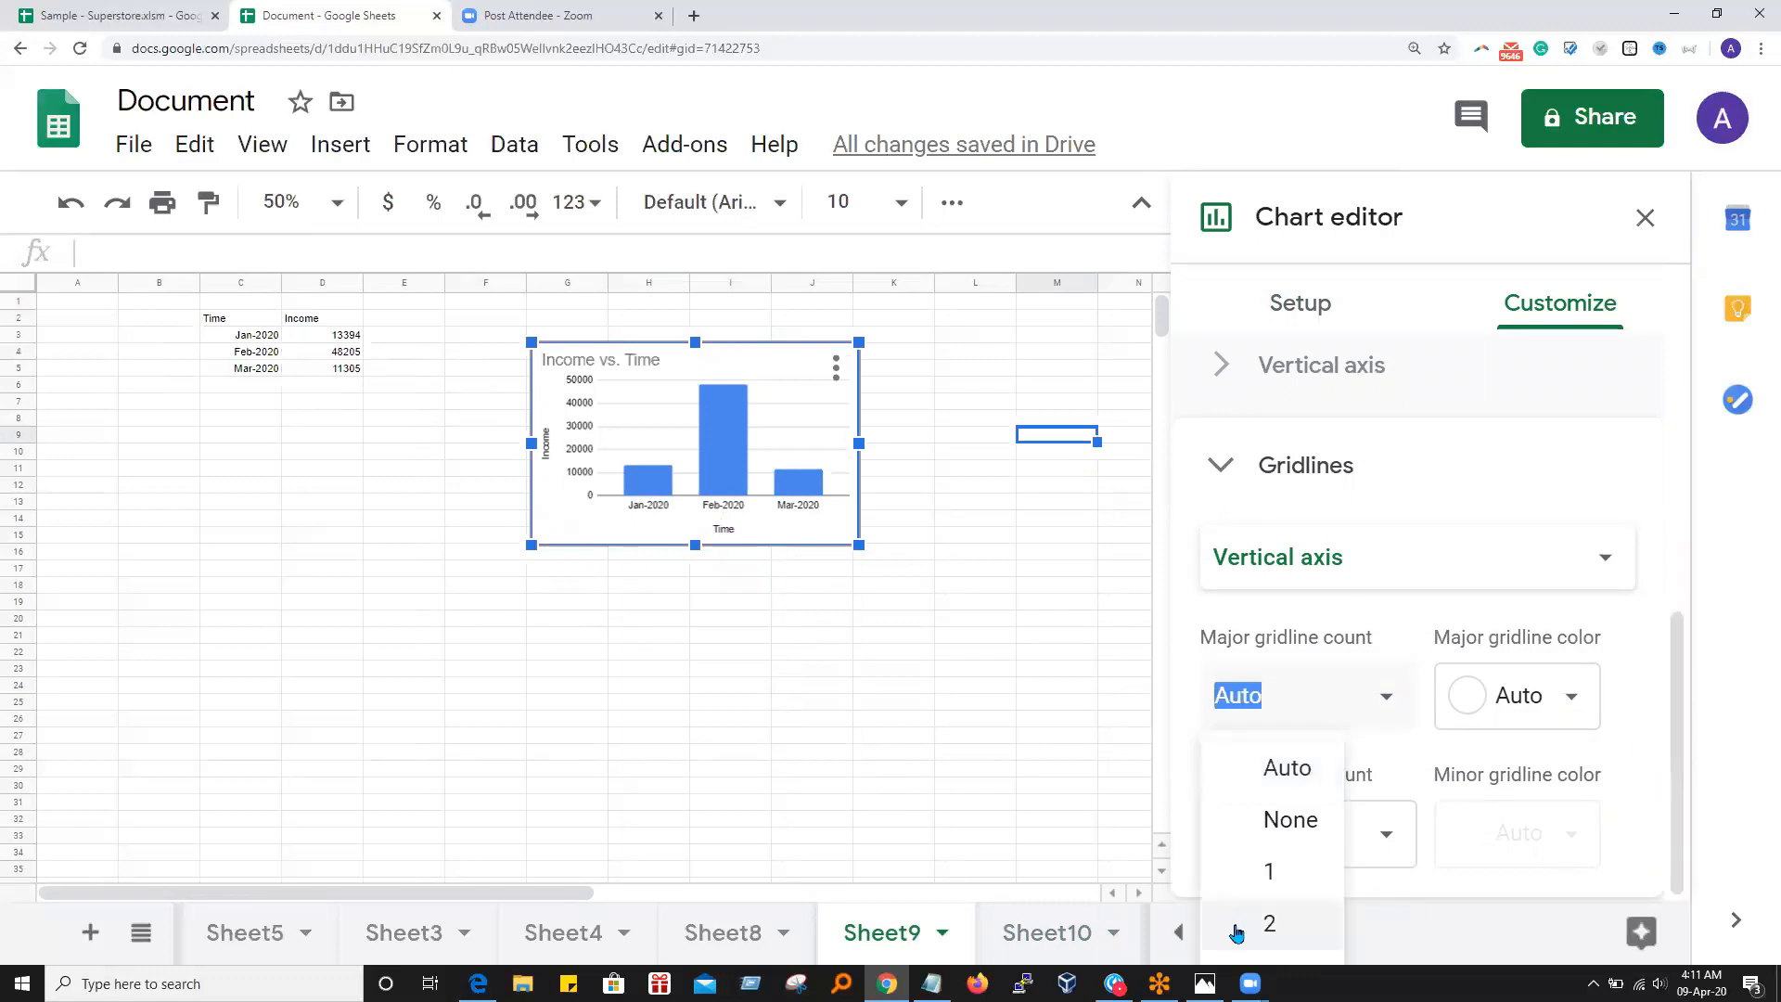
left_click(1120, 714)
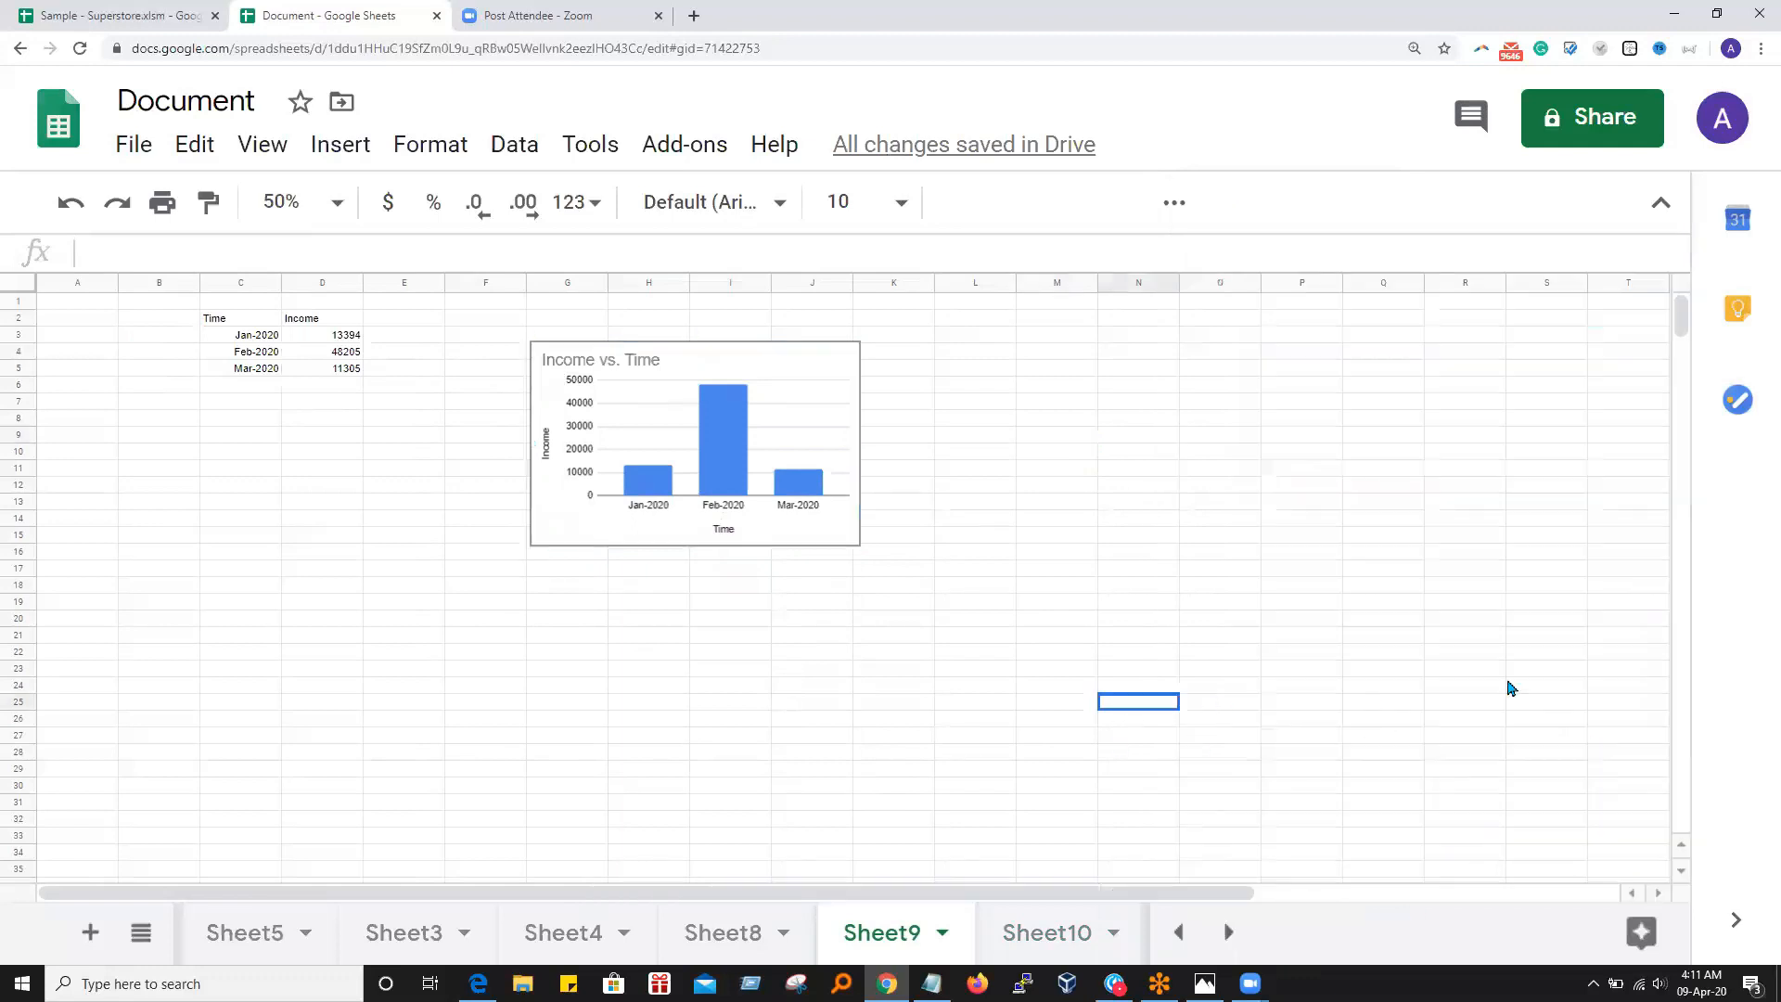
Reopen the Income vs. Time chart's vertical axis gridline settings and show the choices for the major gridline count
left_click(844, 372)
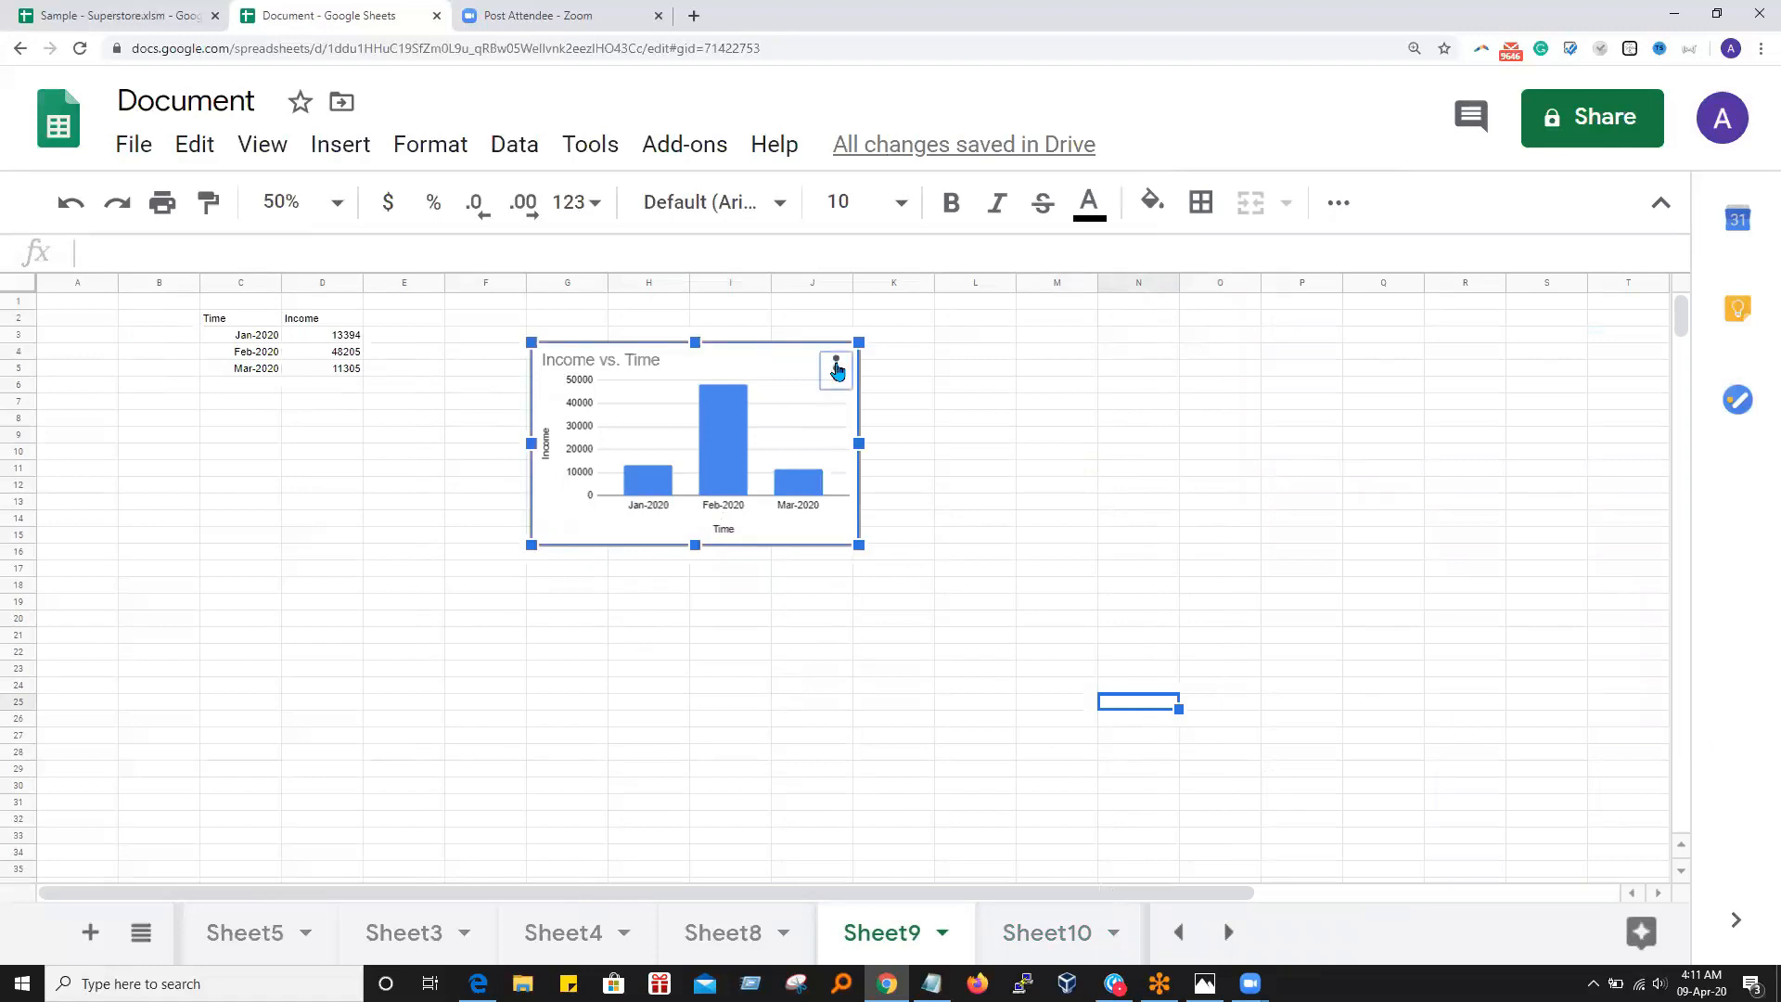
left_click(836, 368)
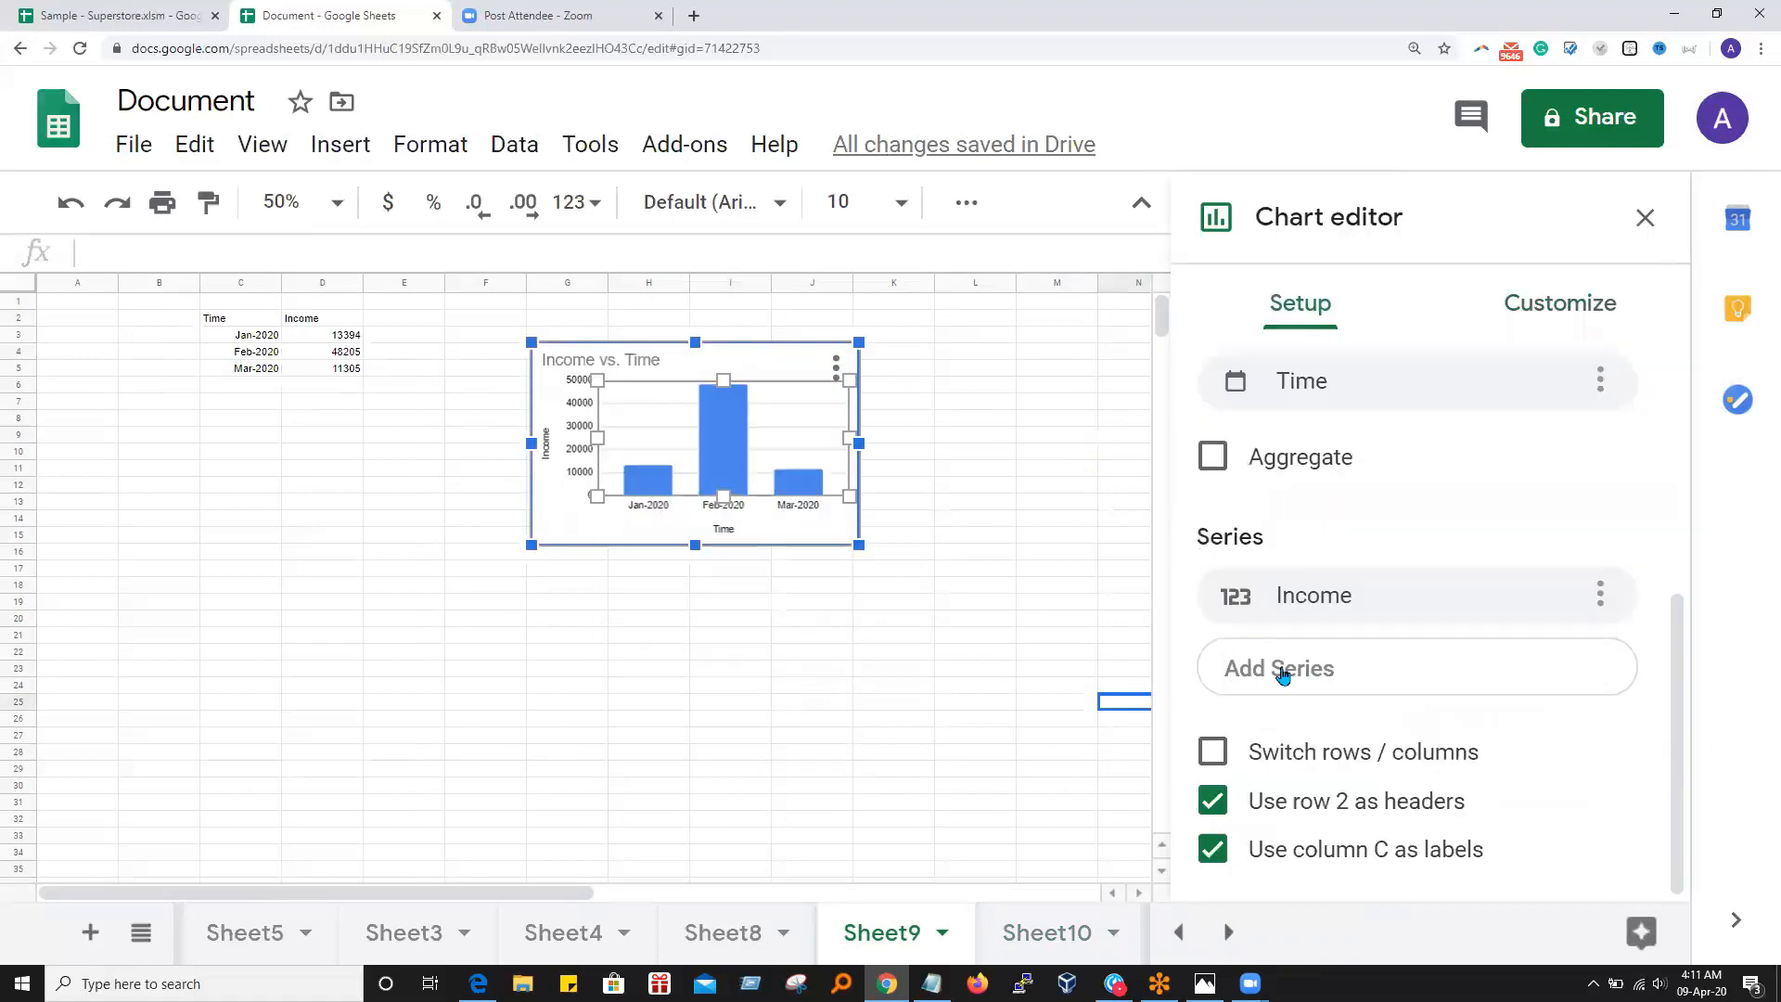
left_click(1537, 321)
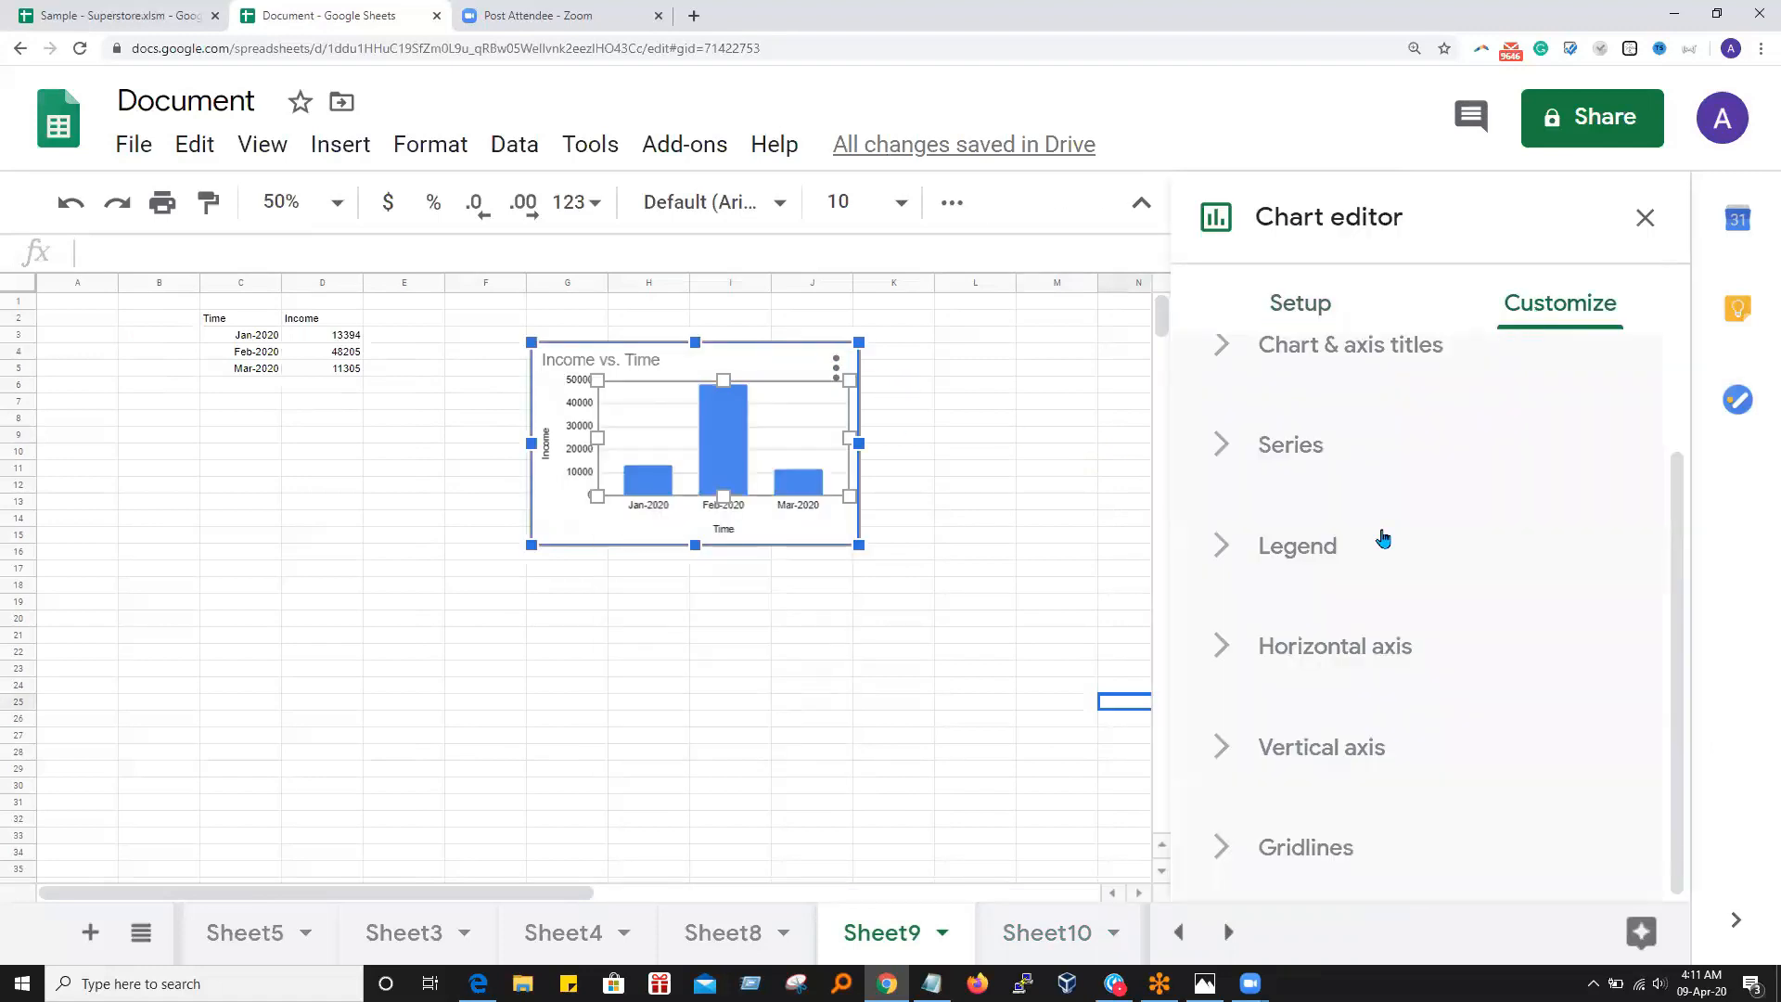
left_click(1276, 843)
left_click(1285, 855)
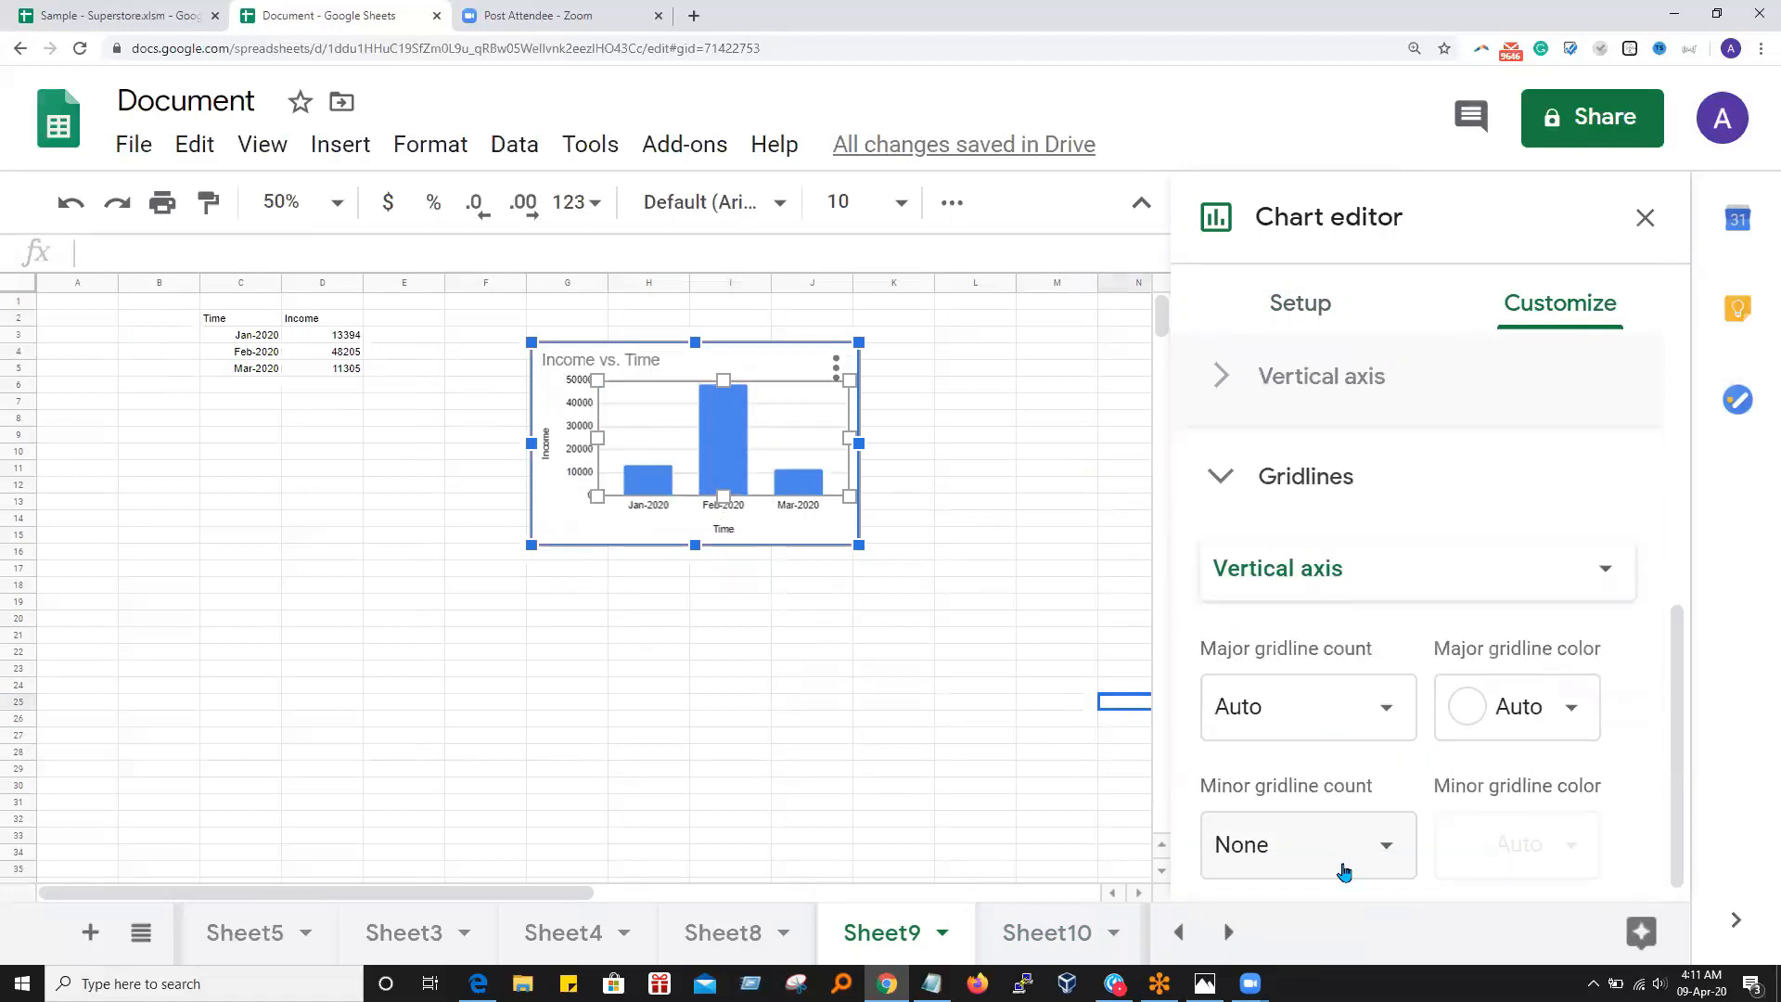
left_click(1387, 714)
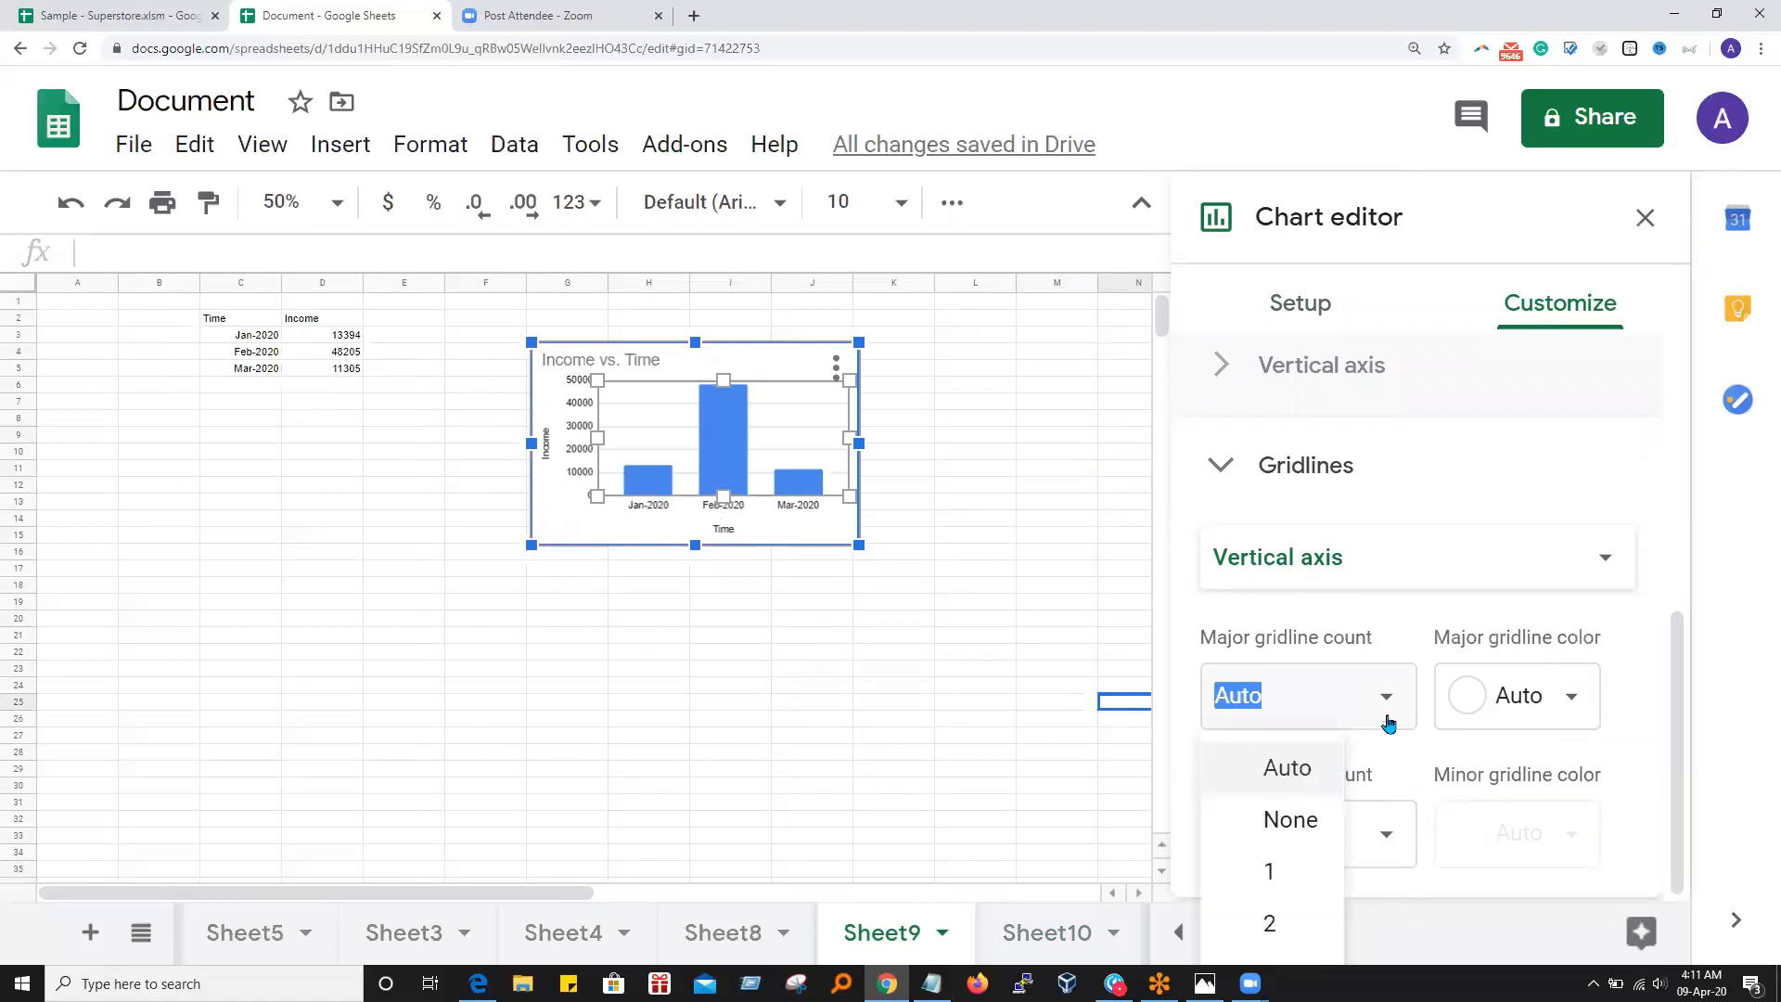
Reduce the browser zoom to 125% so the whole list of major gridline counts fits on screen
scroll(1025, 663, "down", 3)
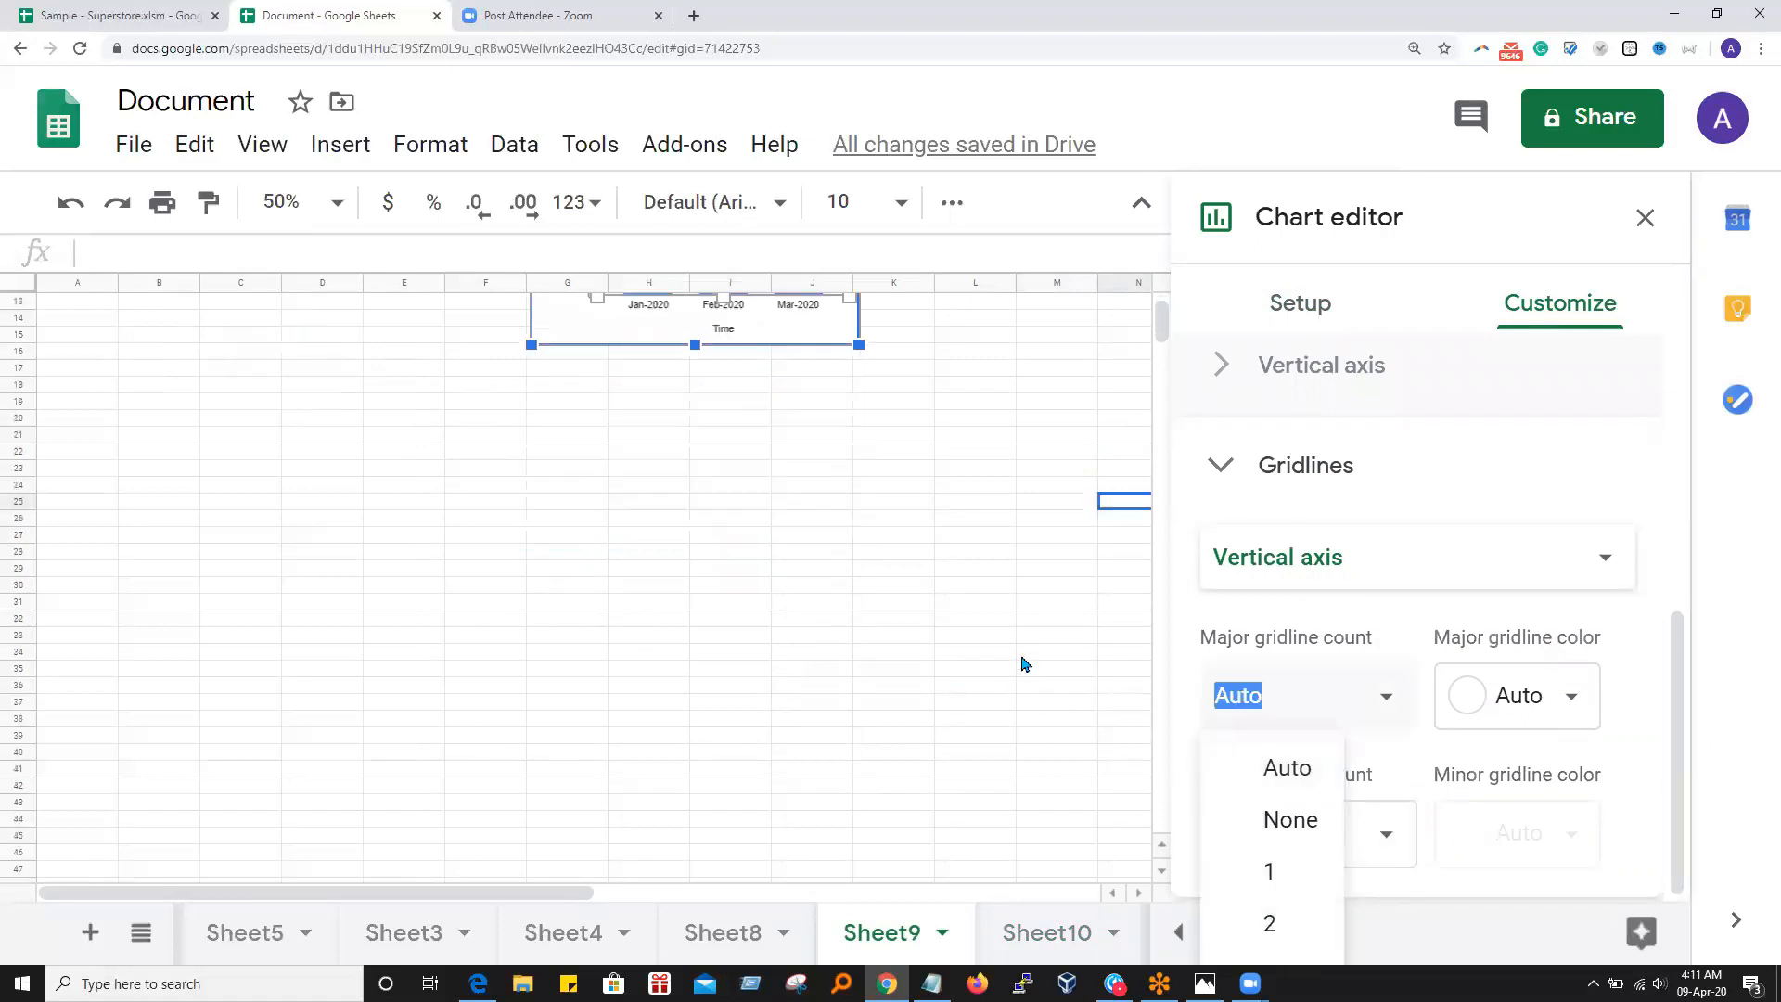
key("ctrl+minus")
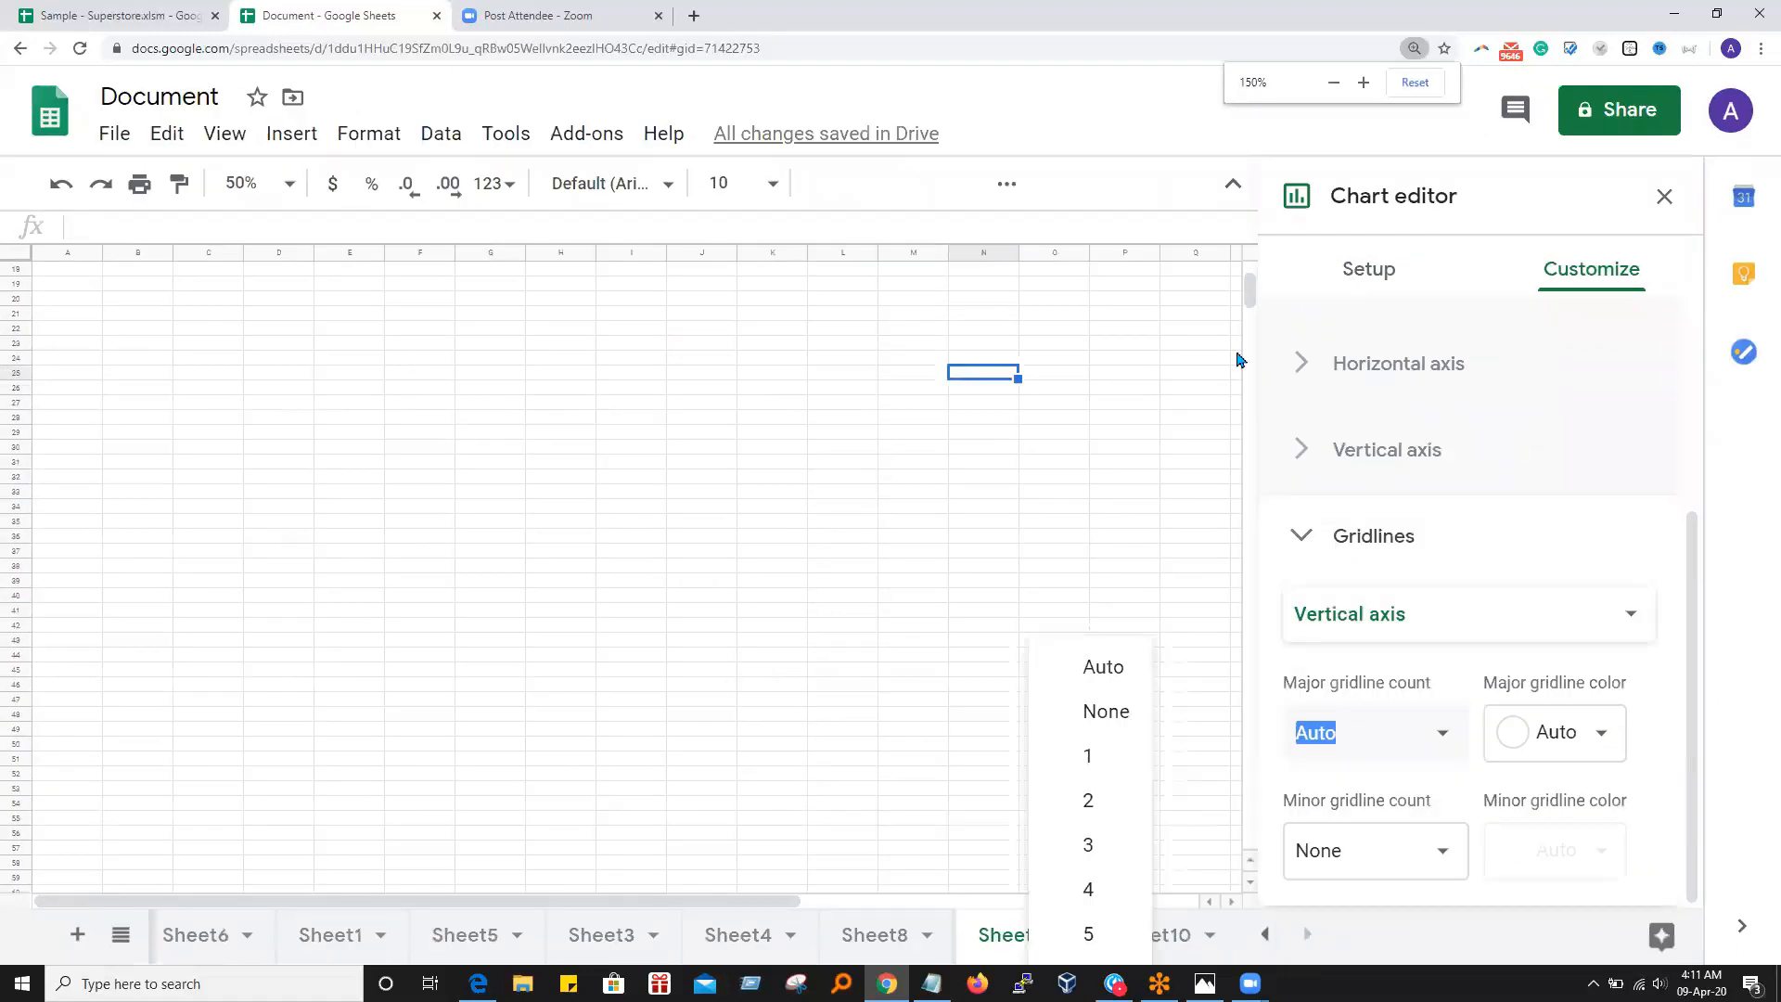
key("ctrl+minus")
key("ctrl+plus")
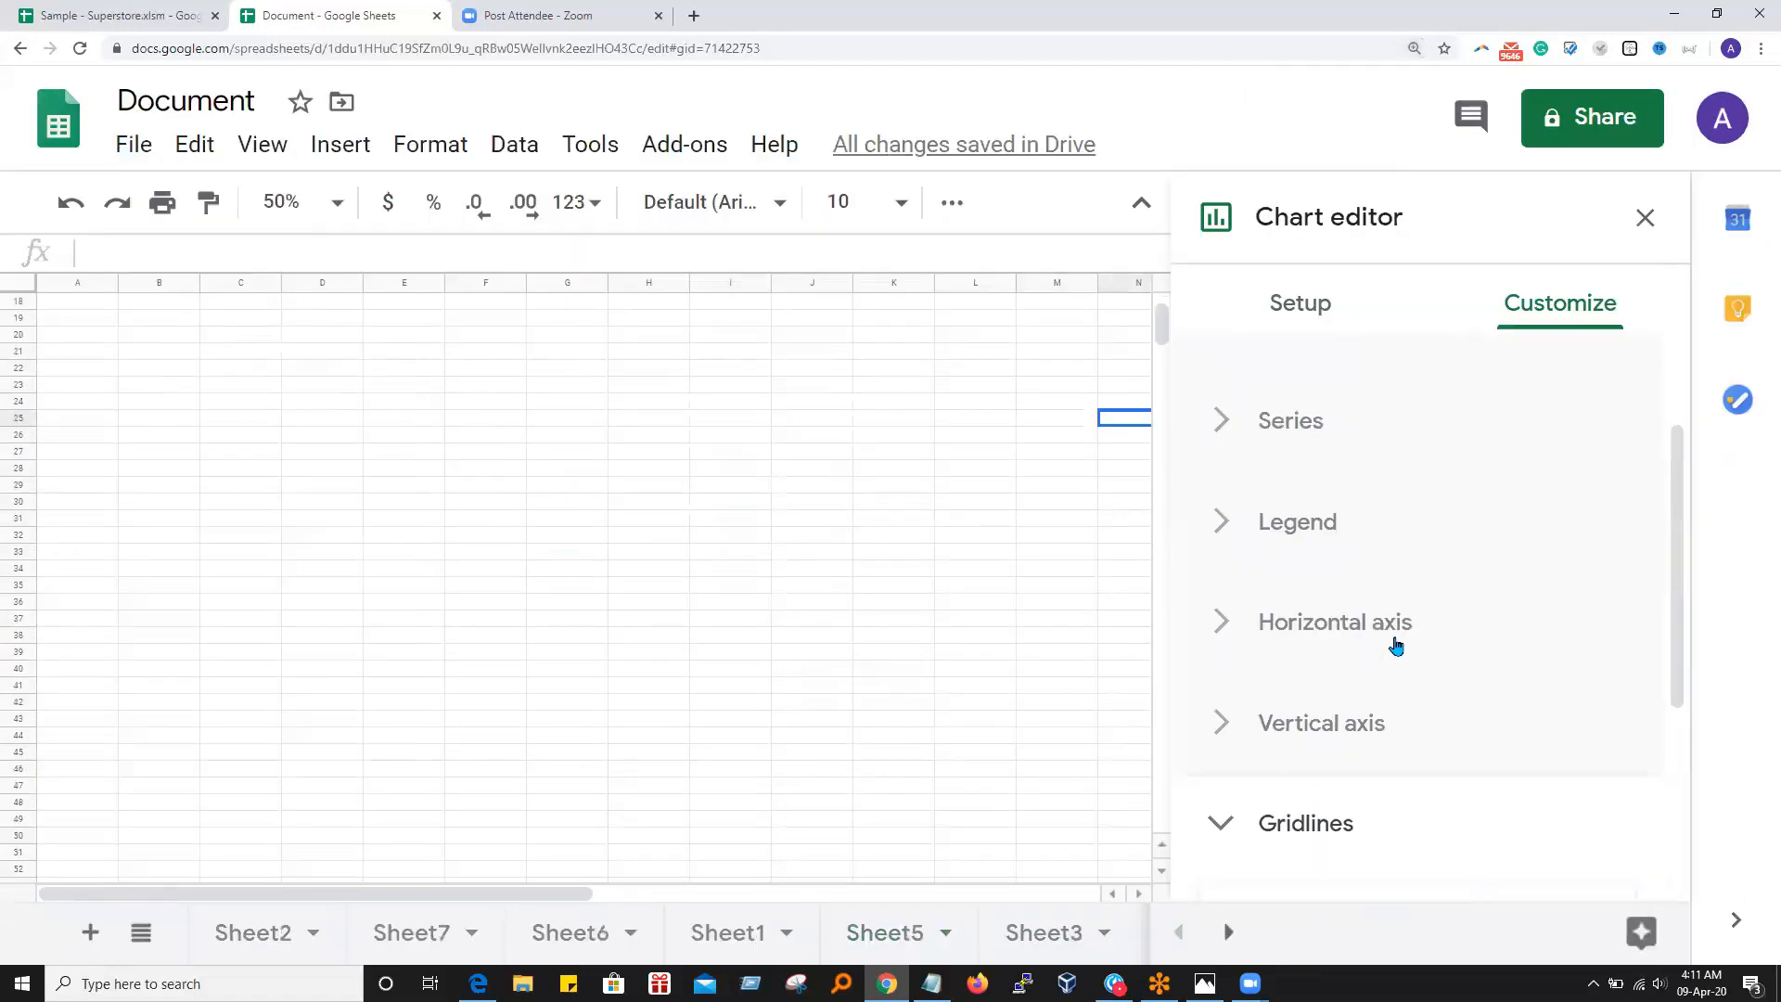
key("ctrl+minus")
key("ctrl+minus")
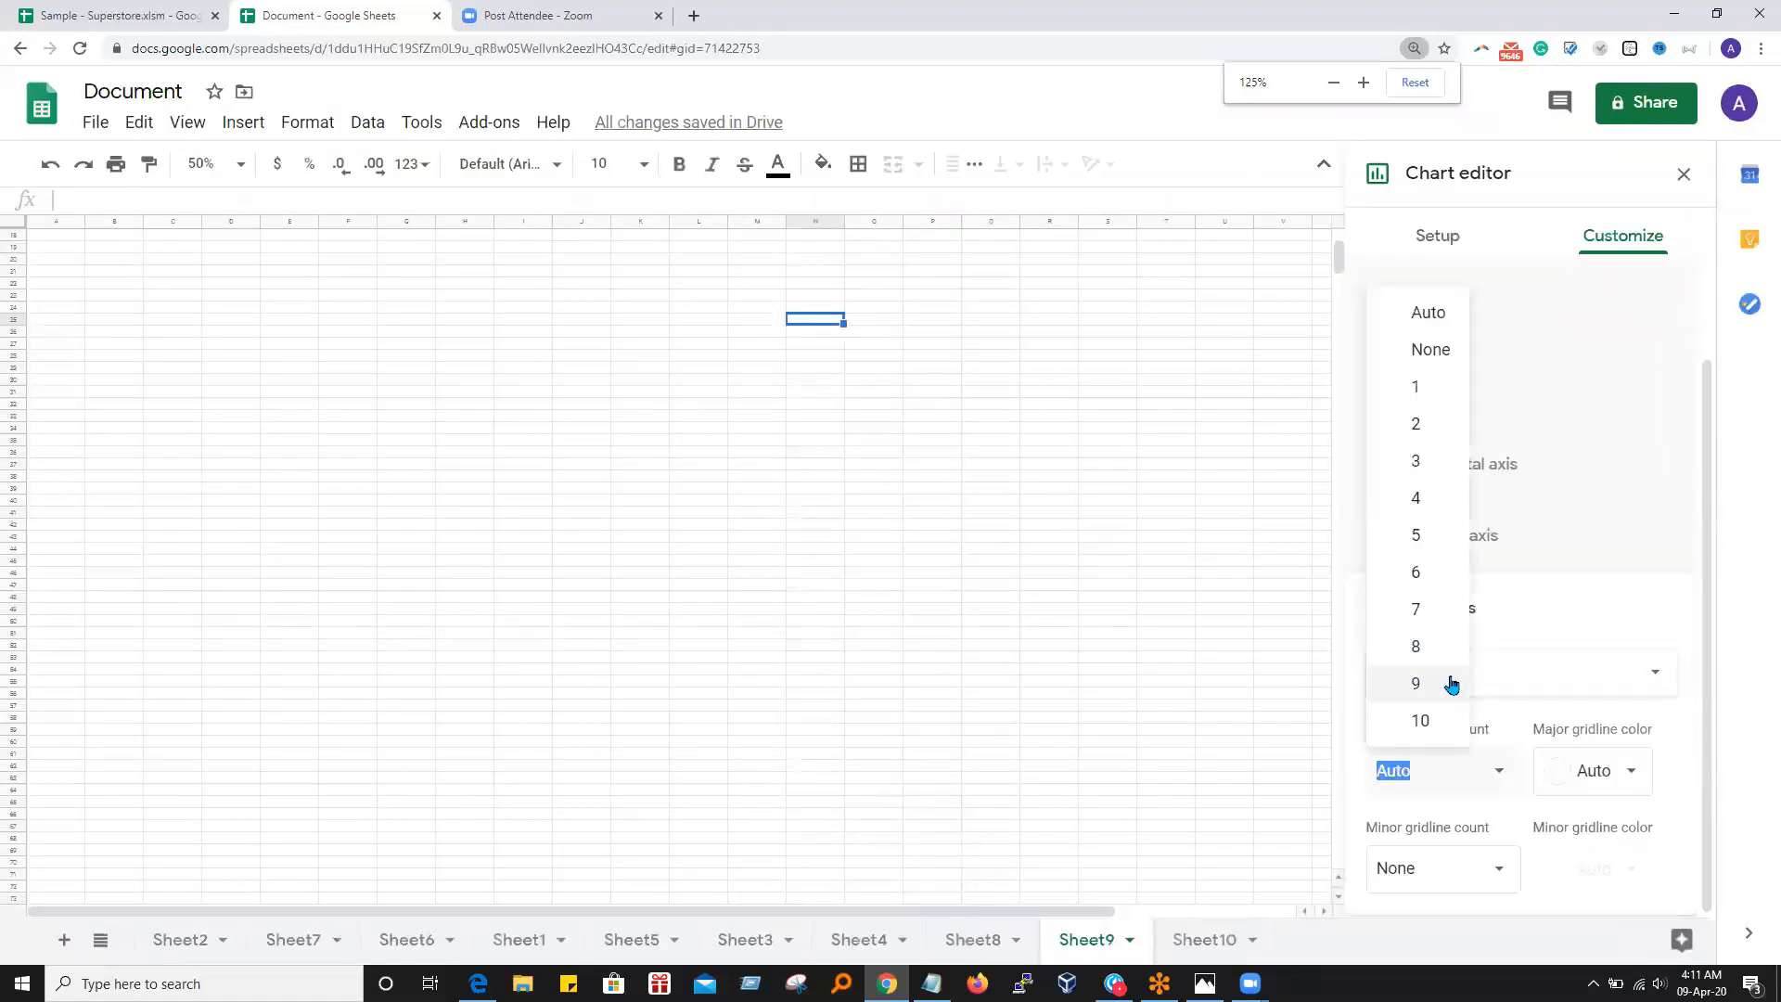
left_click(1573, 565)
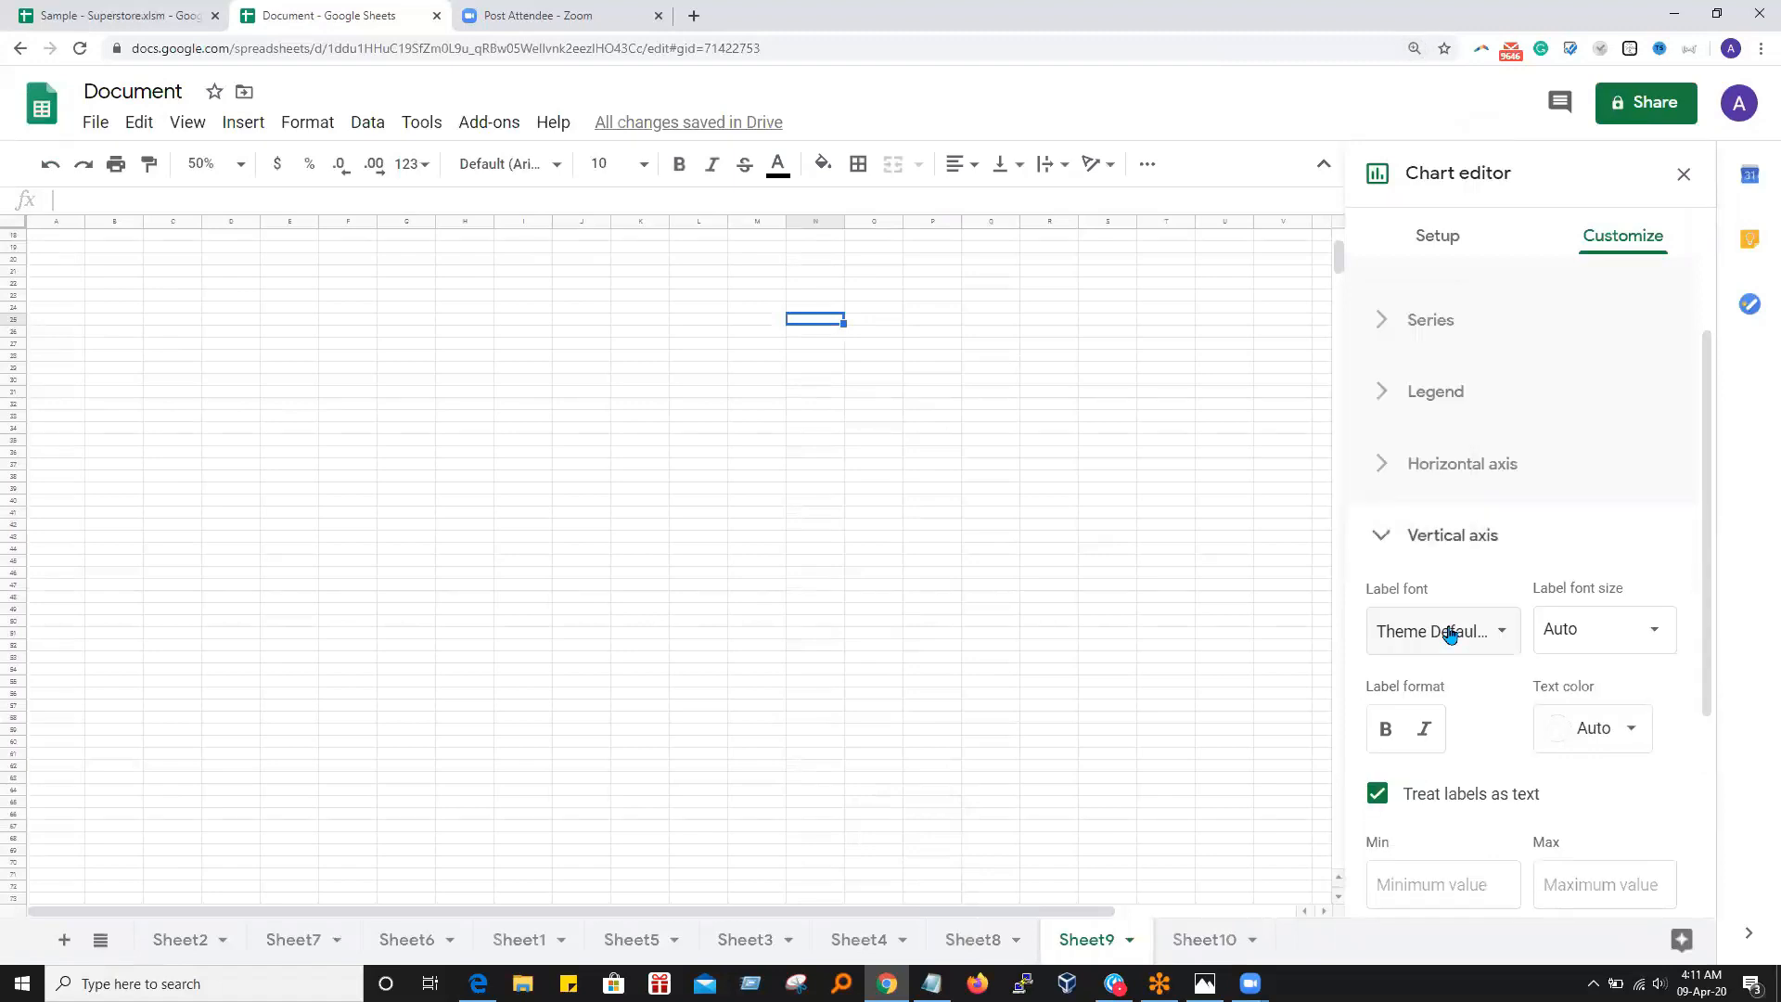
left_click(1494, 628)
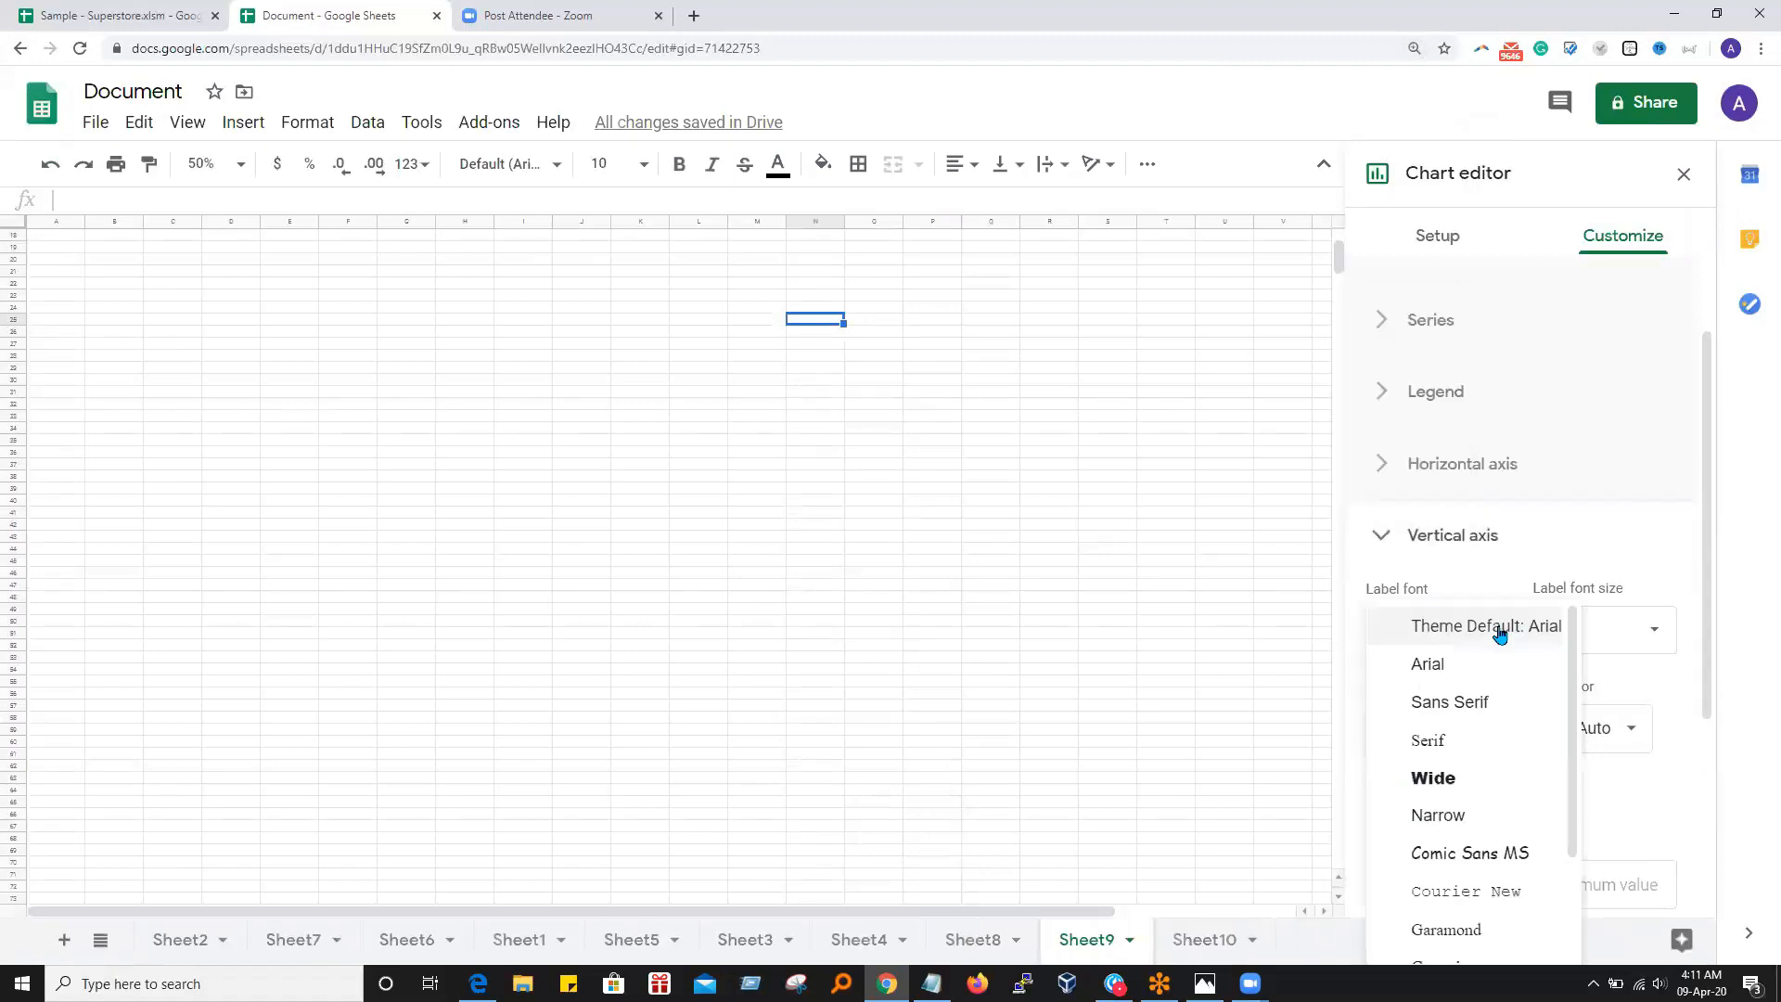
left_click(1526, 528)
left_click(1386, 545)
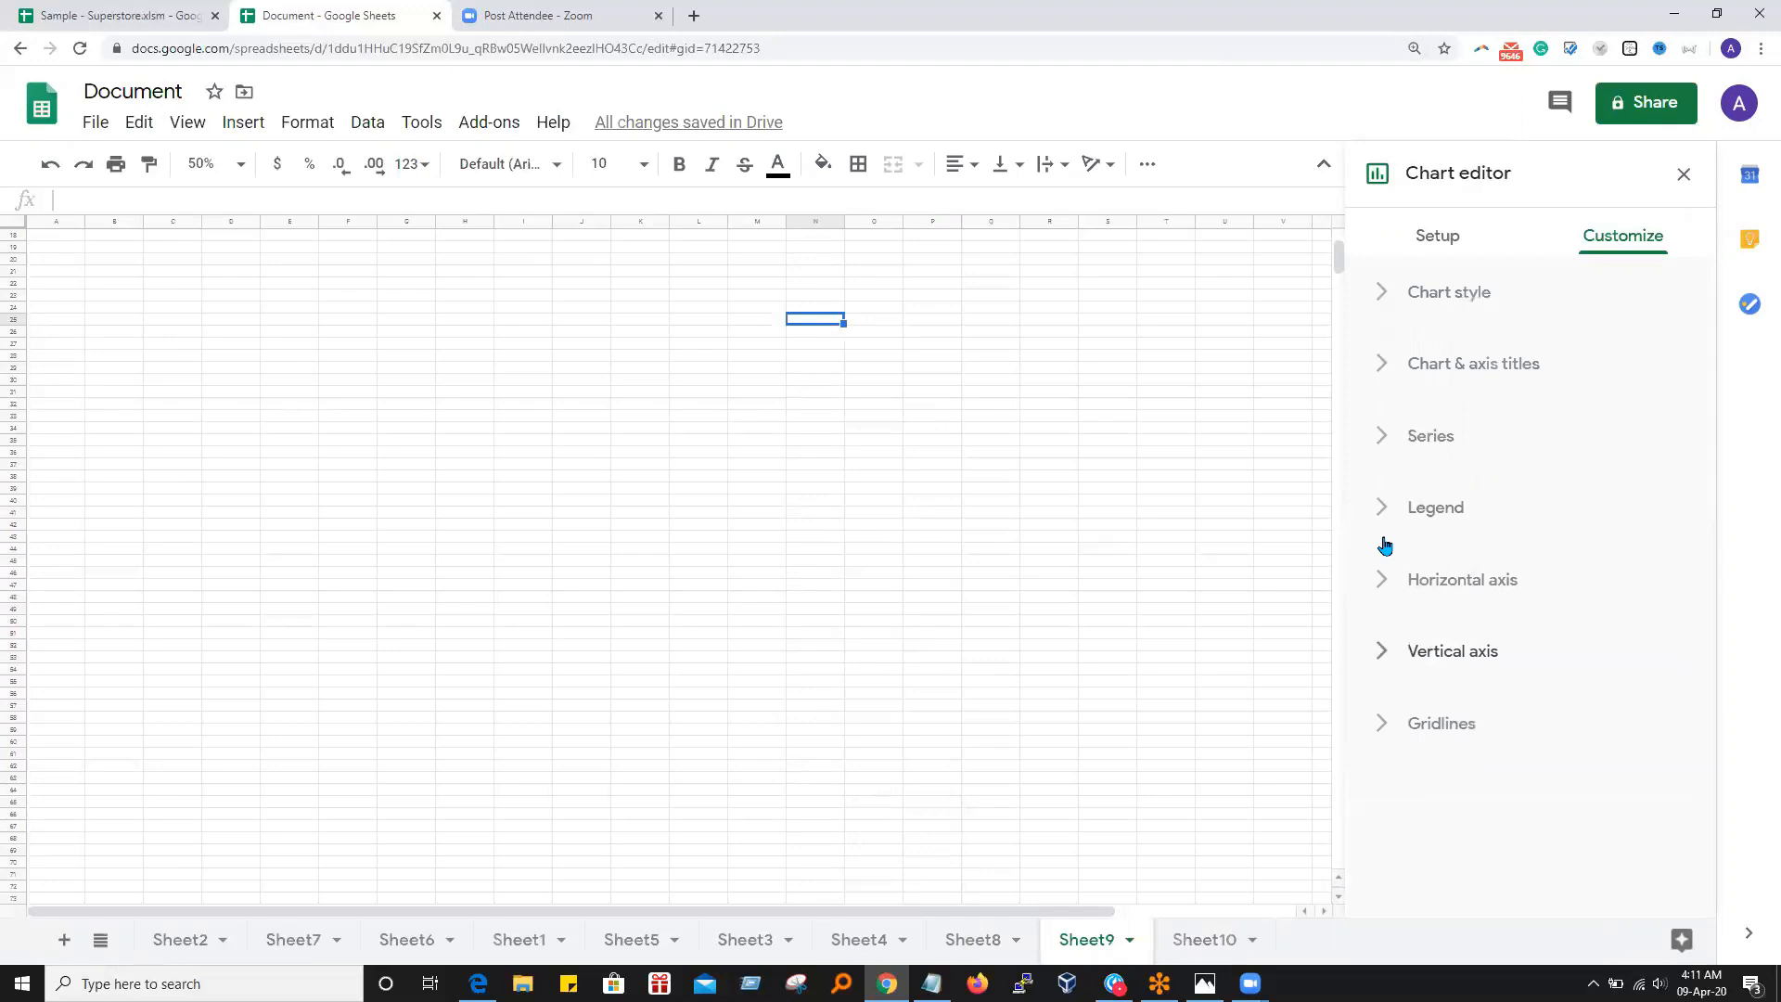
Return to the gridline settings, set the vertical axis major gridline count to 8, and look at the chart
left_click(1406, 732)
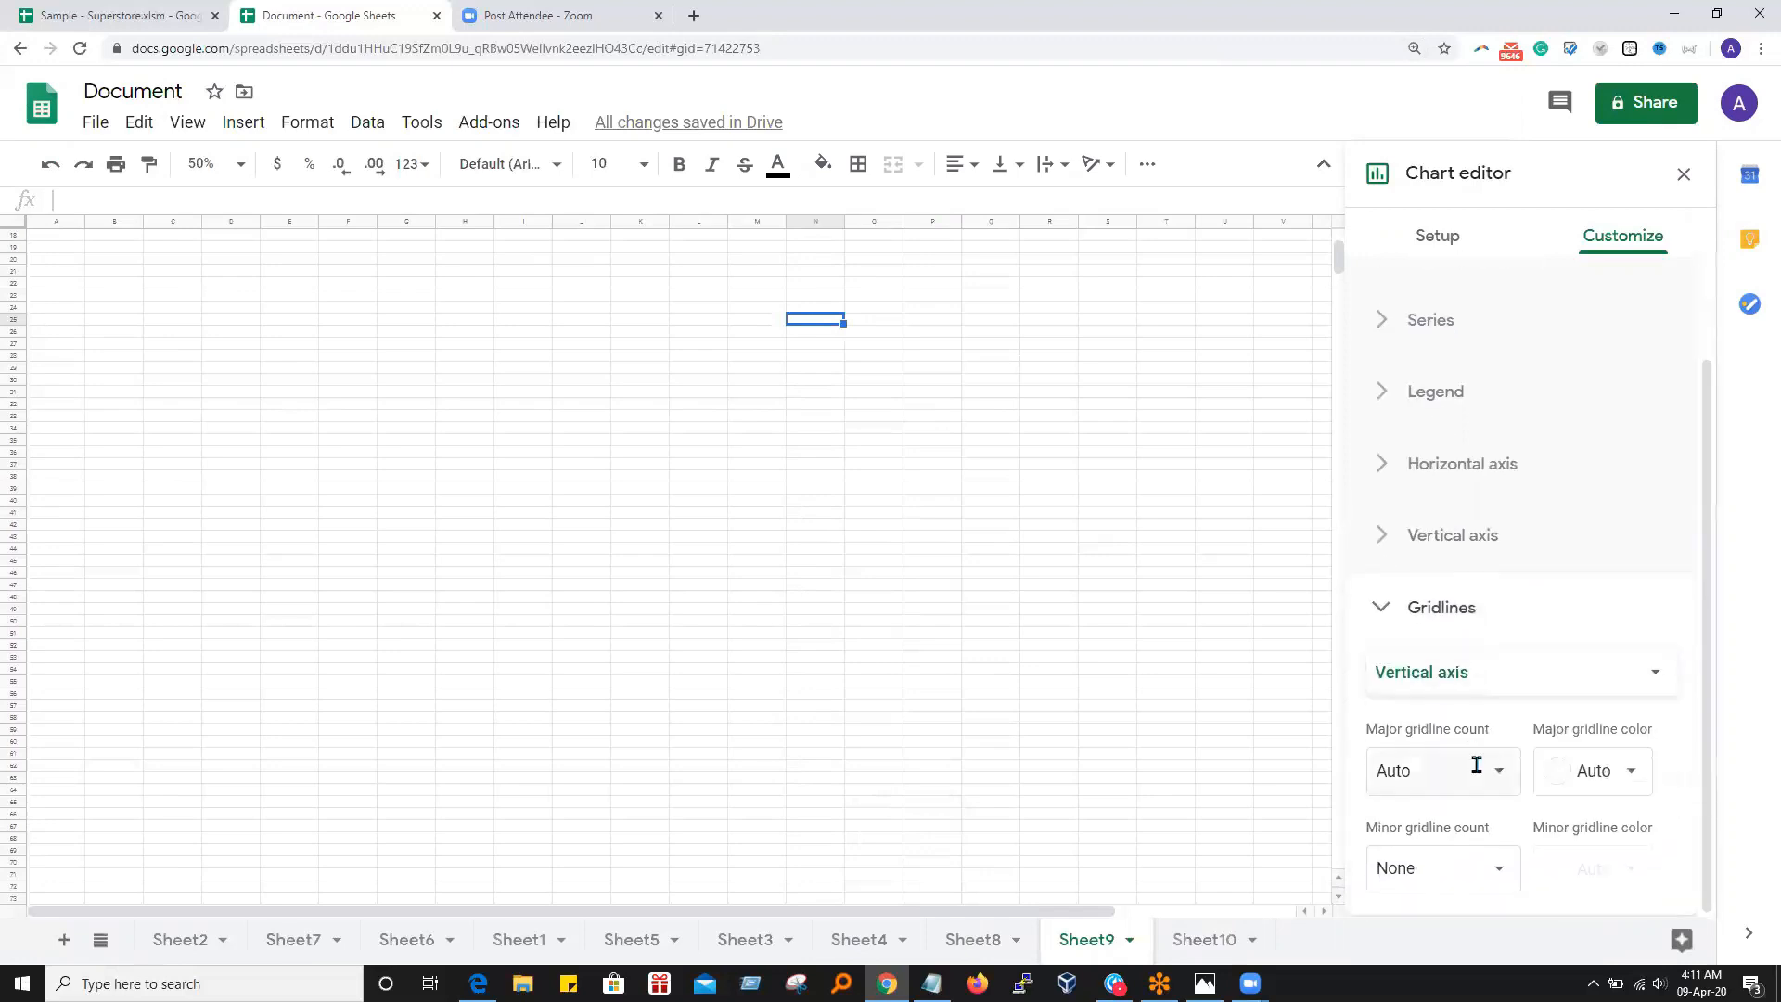
left_click(1481, 768)
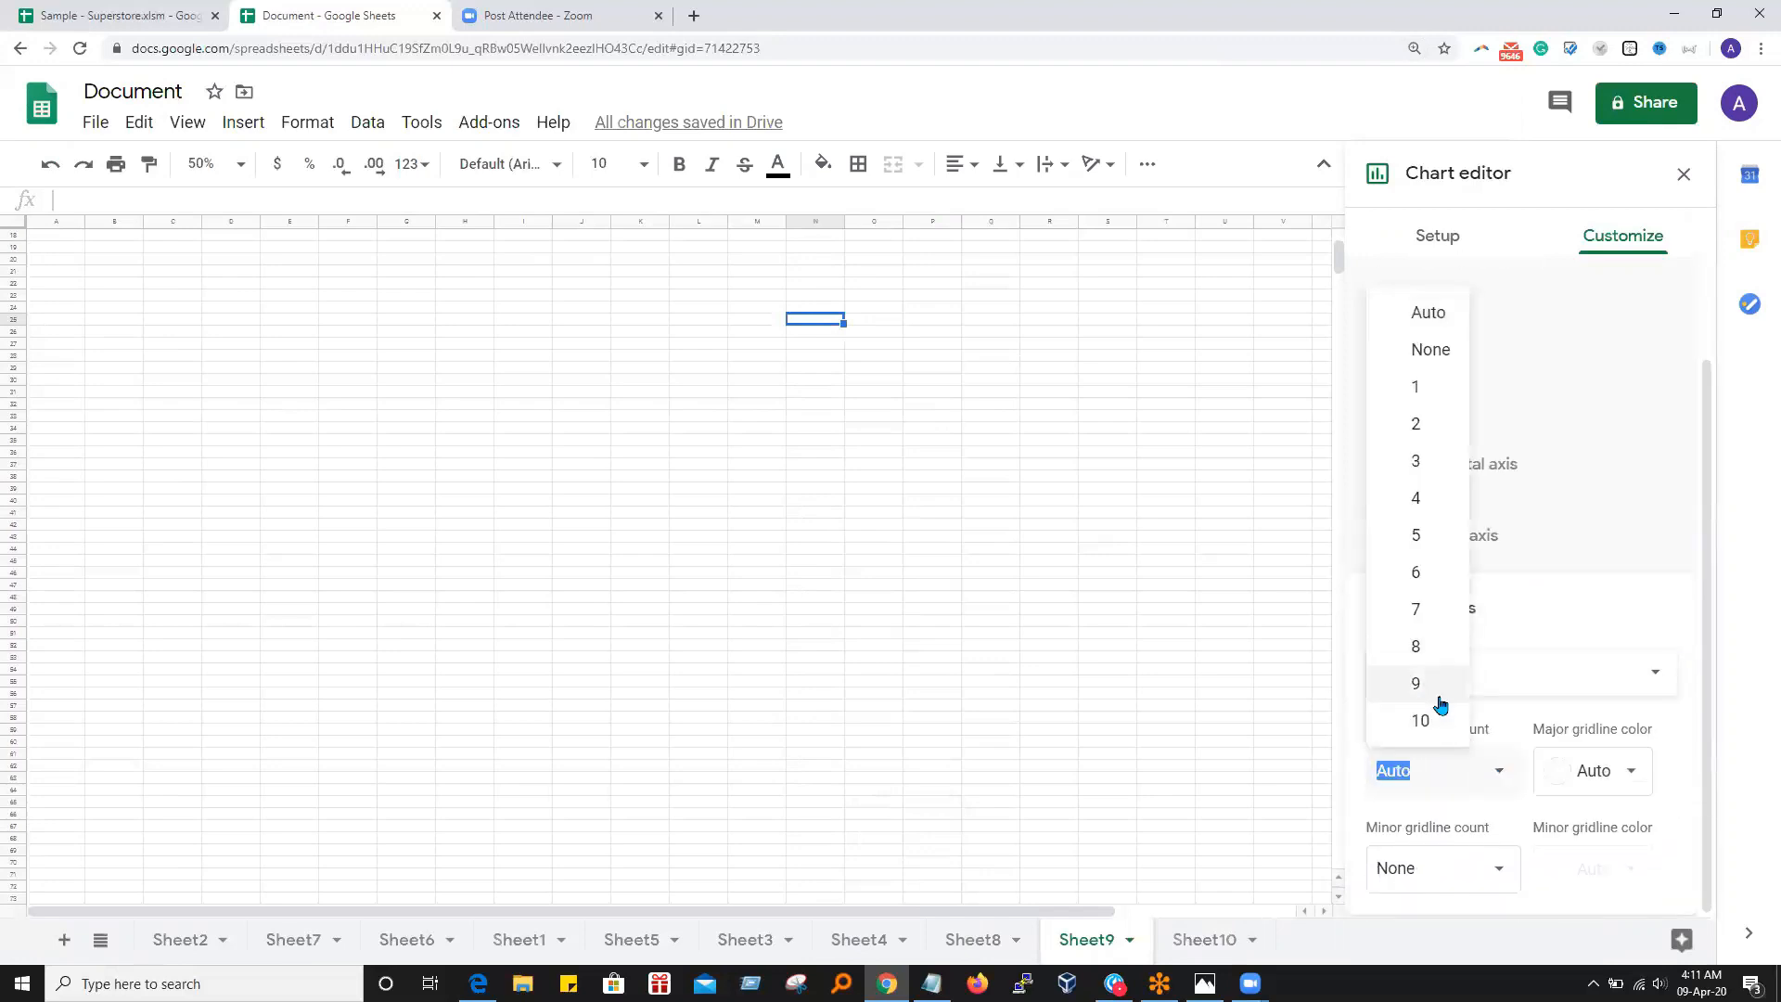
left_click(1427, 659)
scroll(689, 606, "up", 3)
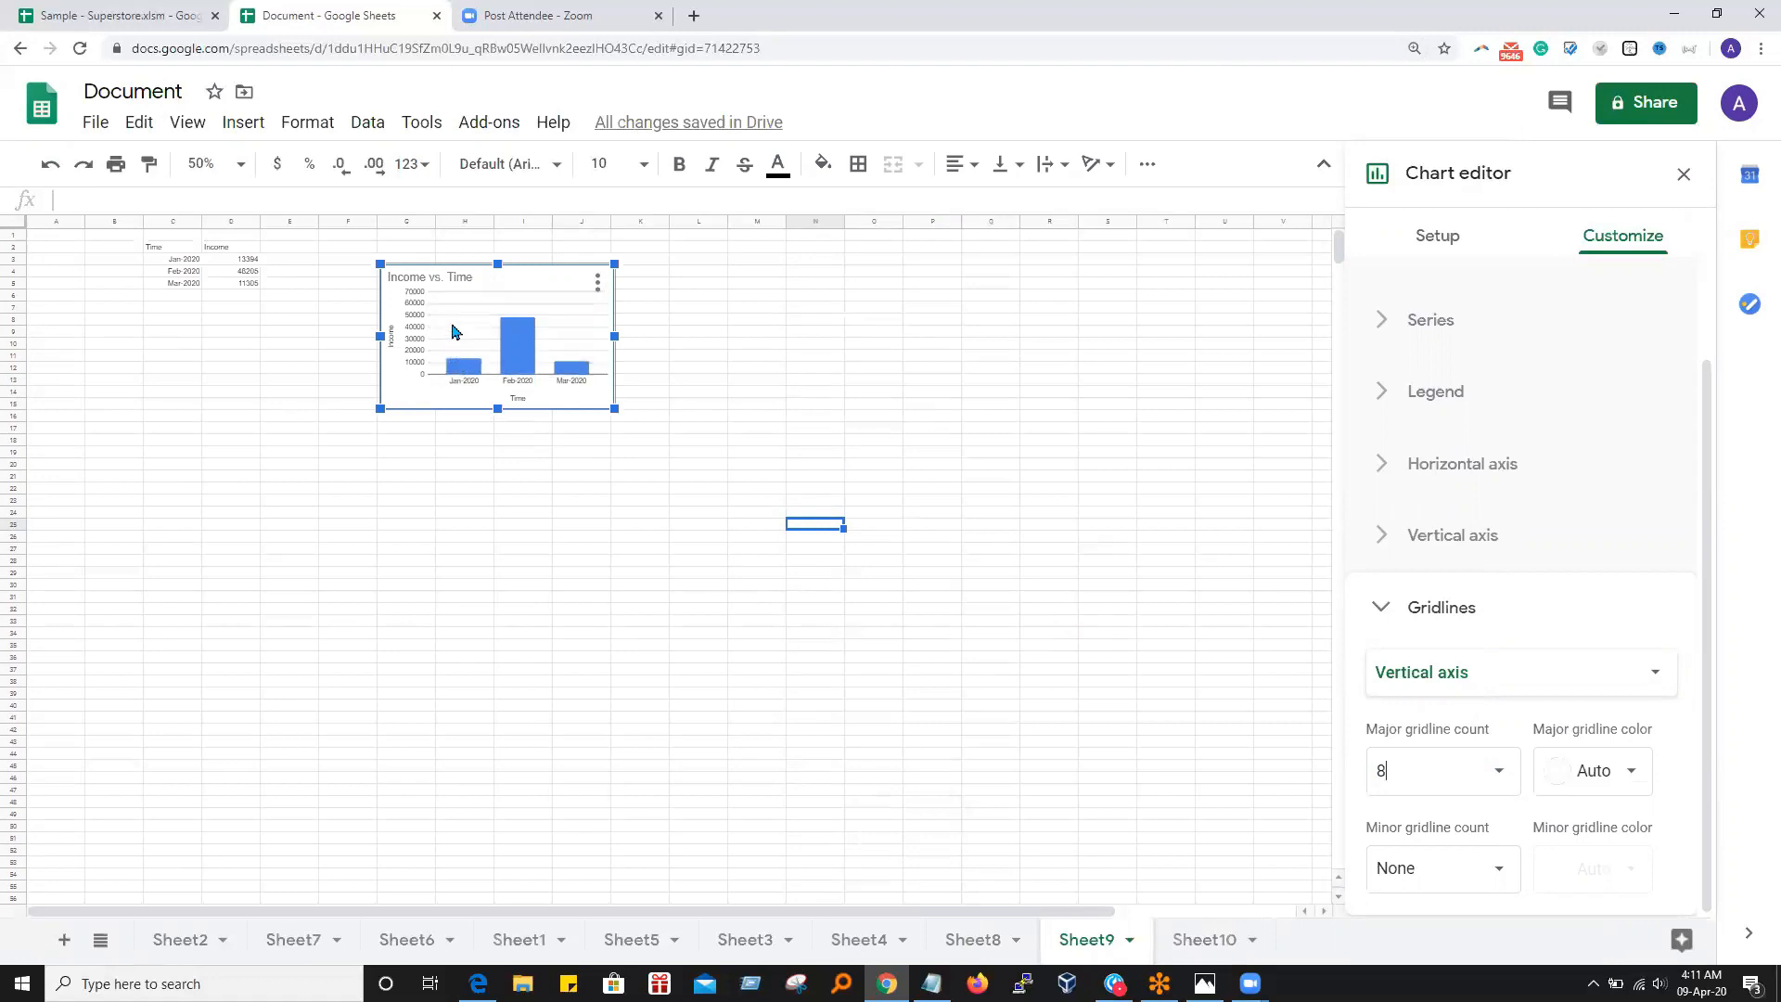
Set the vertical axis major gridline count to 5 and enlarge the chart to reach about column Q and row 36
left_click(1500, 773)
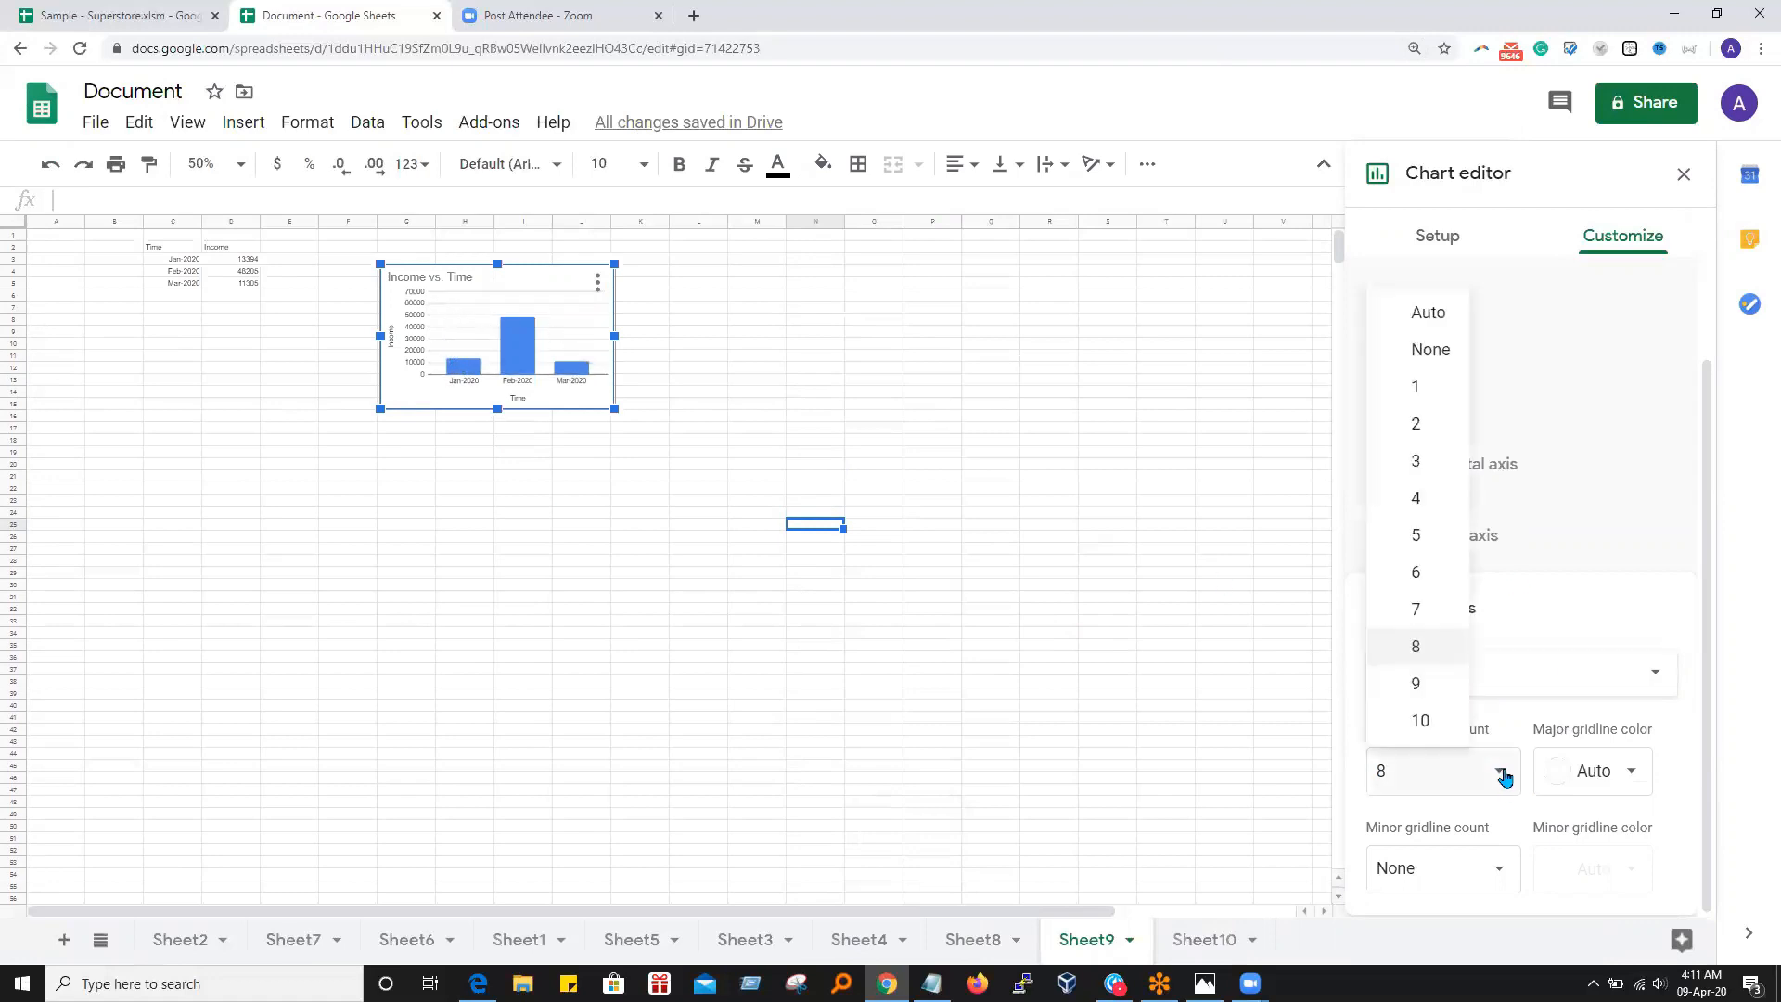
left_click(1422, 546)
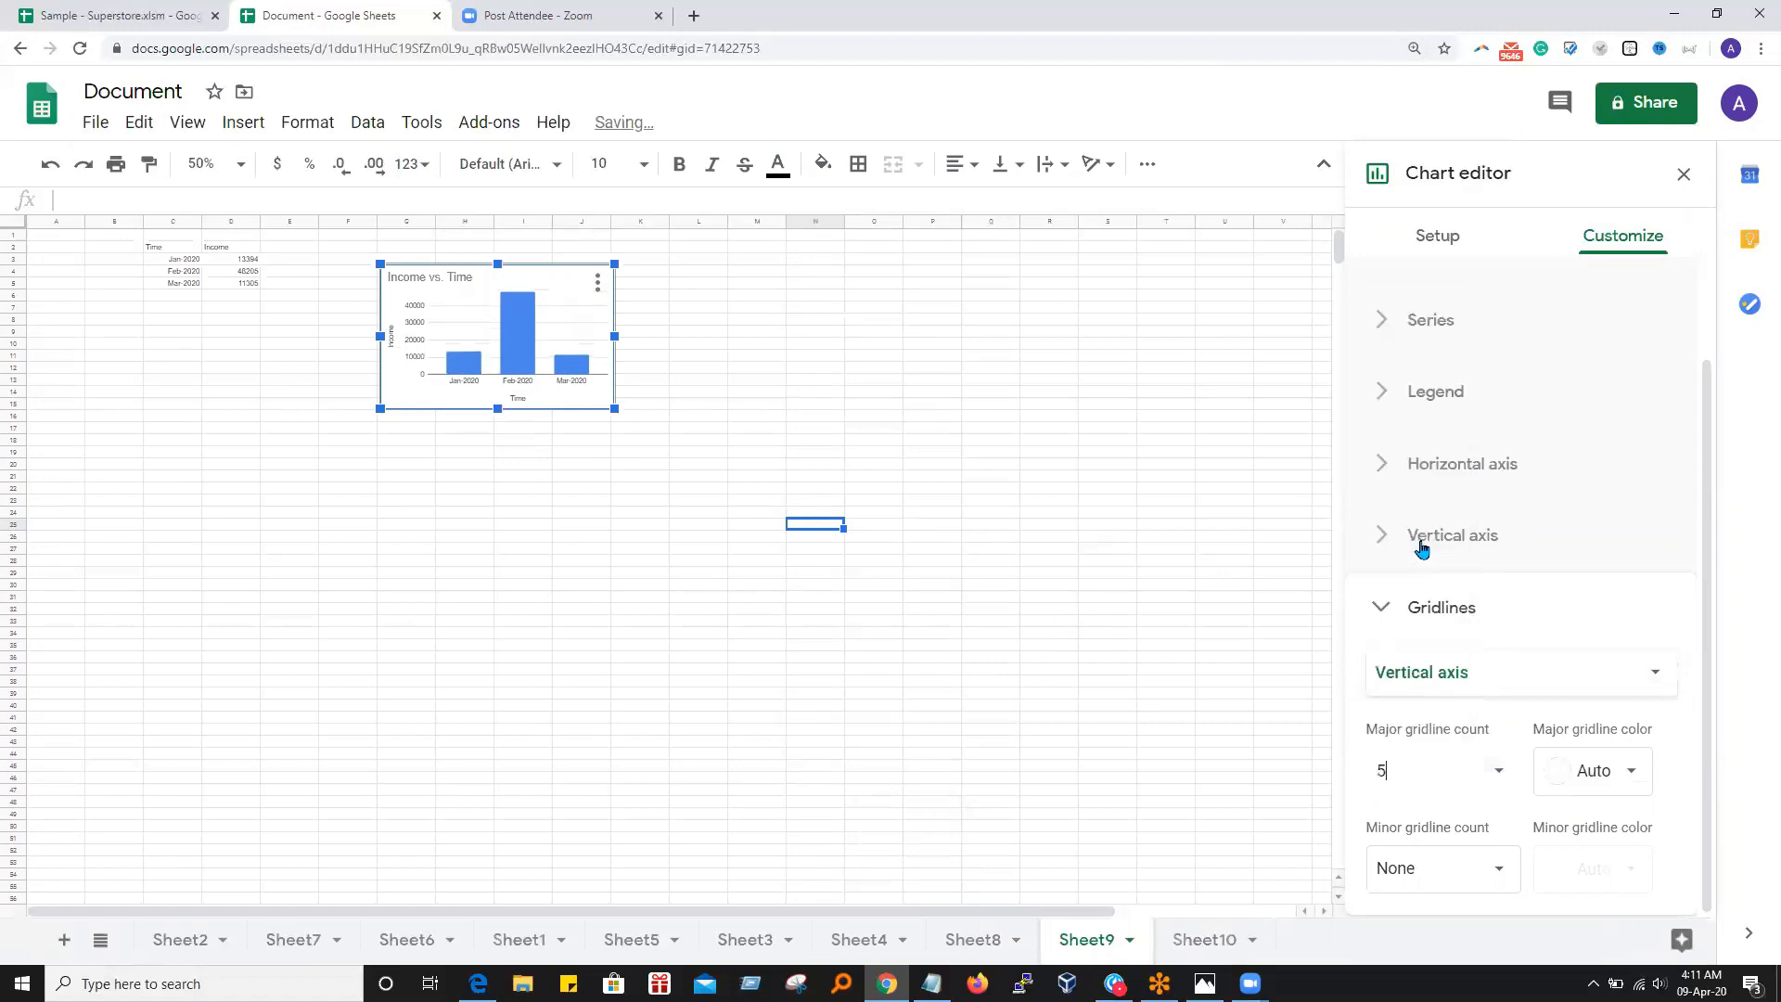
left_click(686, 408)
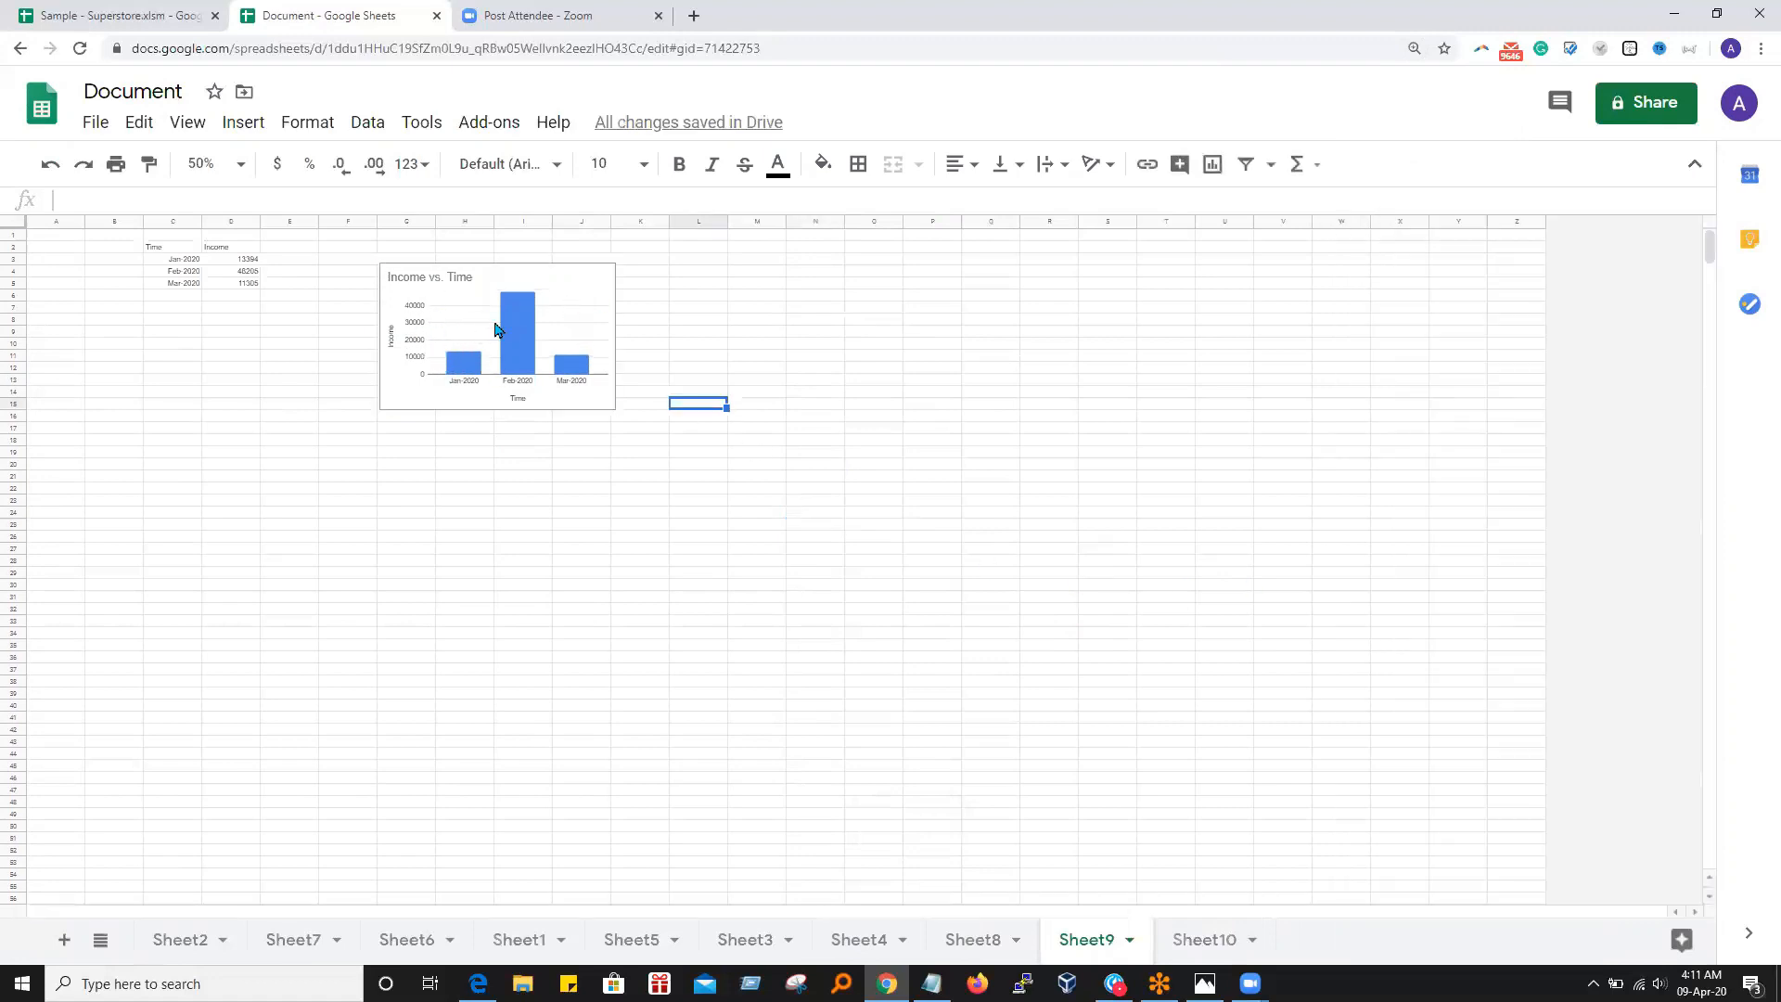
left_click(582, 406)
left_click_drag(614, 409, 1023, 668)
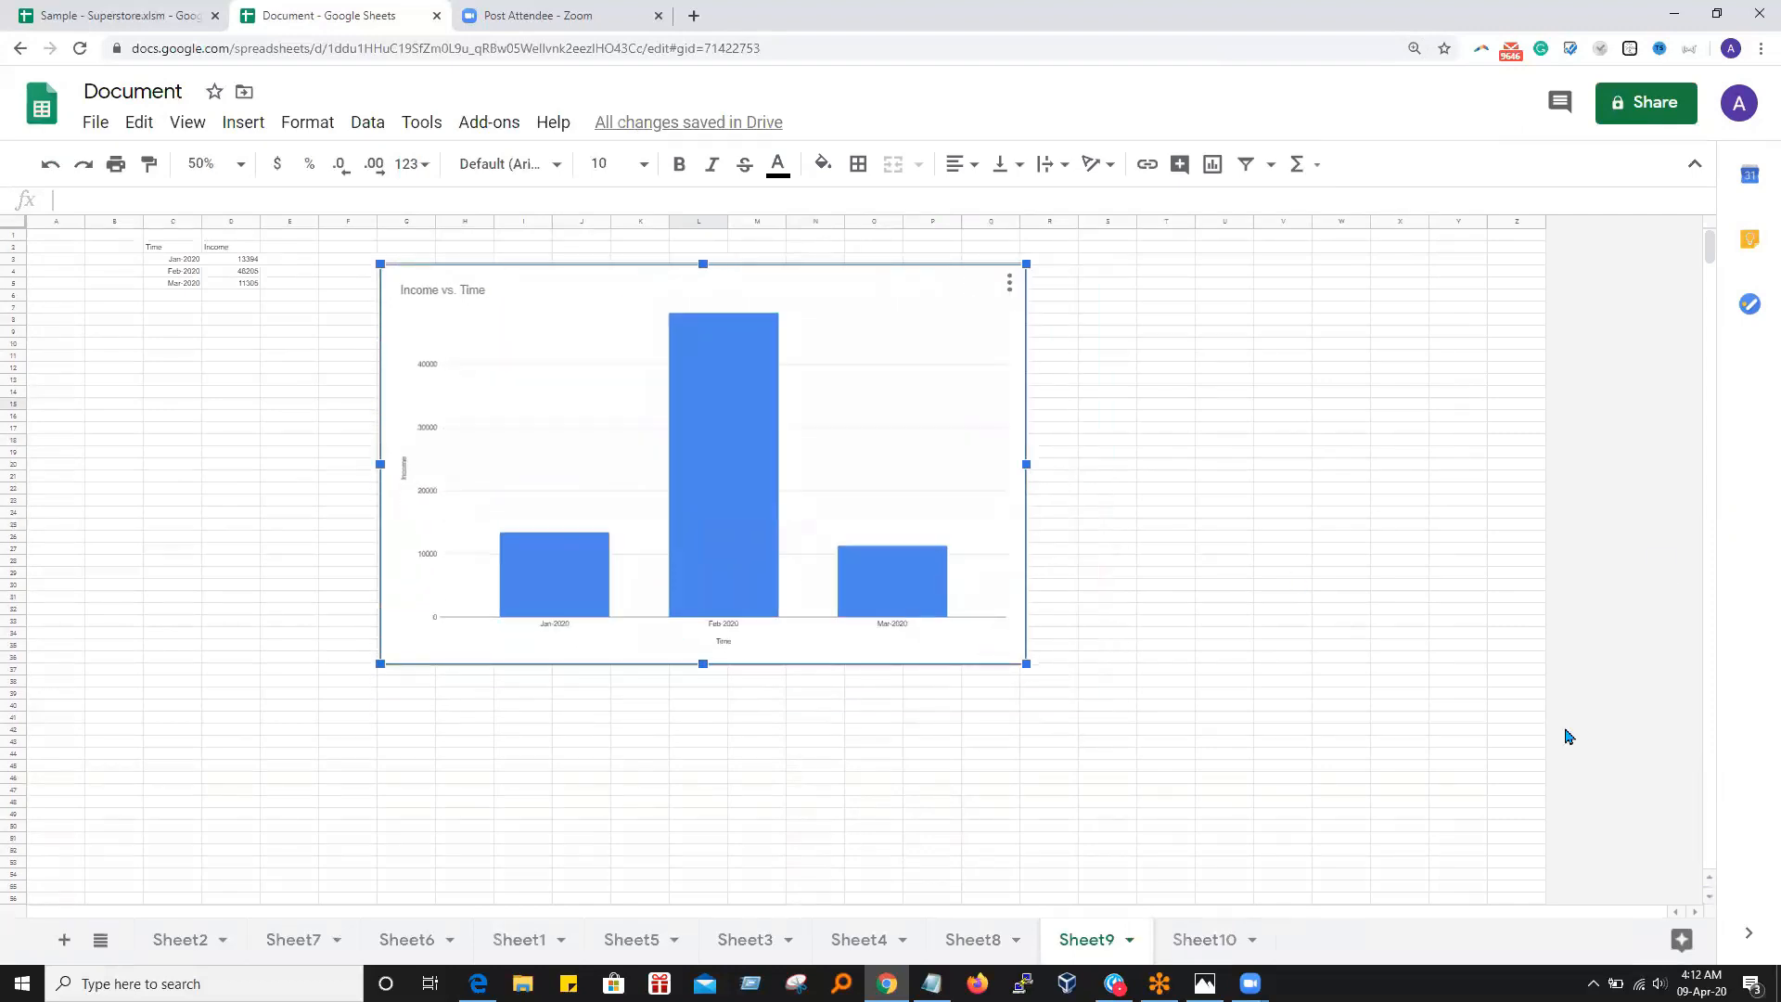
Reopen the enlarged Income vs. Time chart for editing and show its horizontal axis customization settings
left_click(1010, 282)
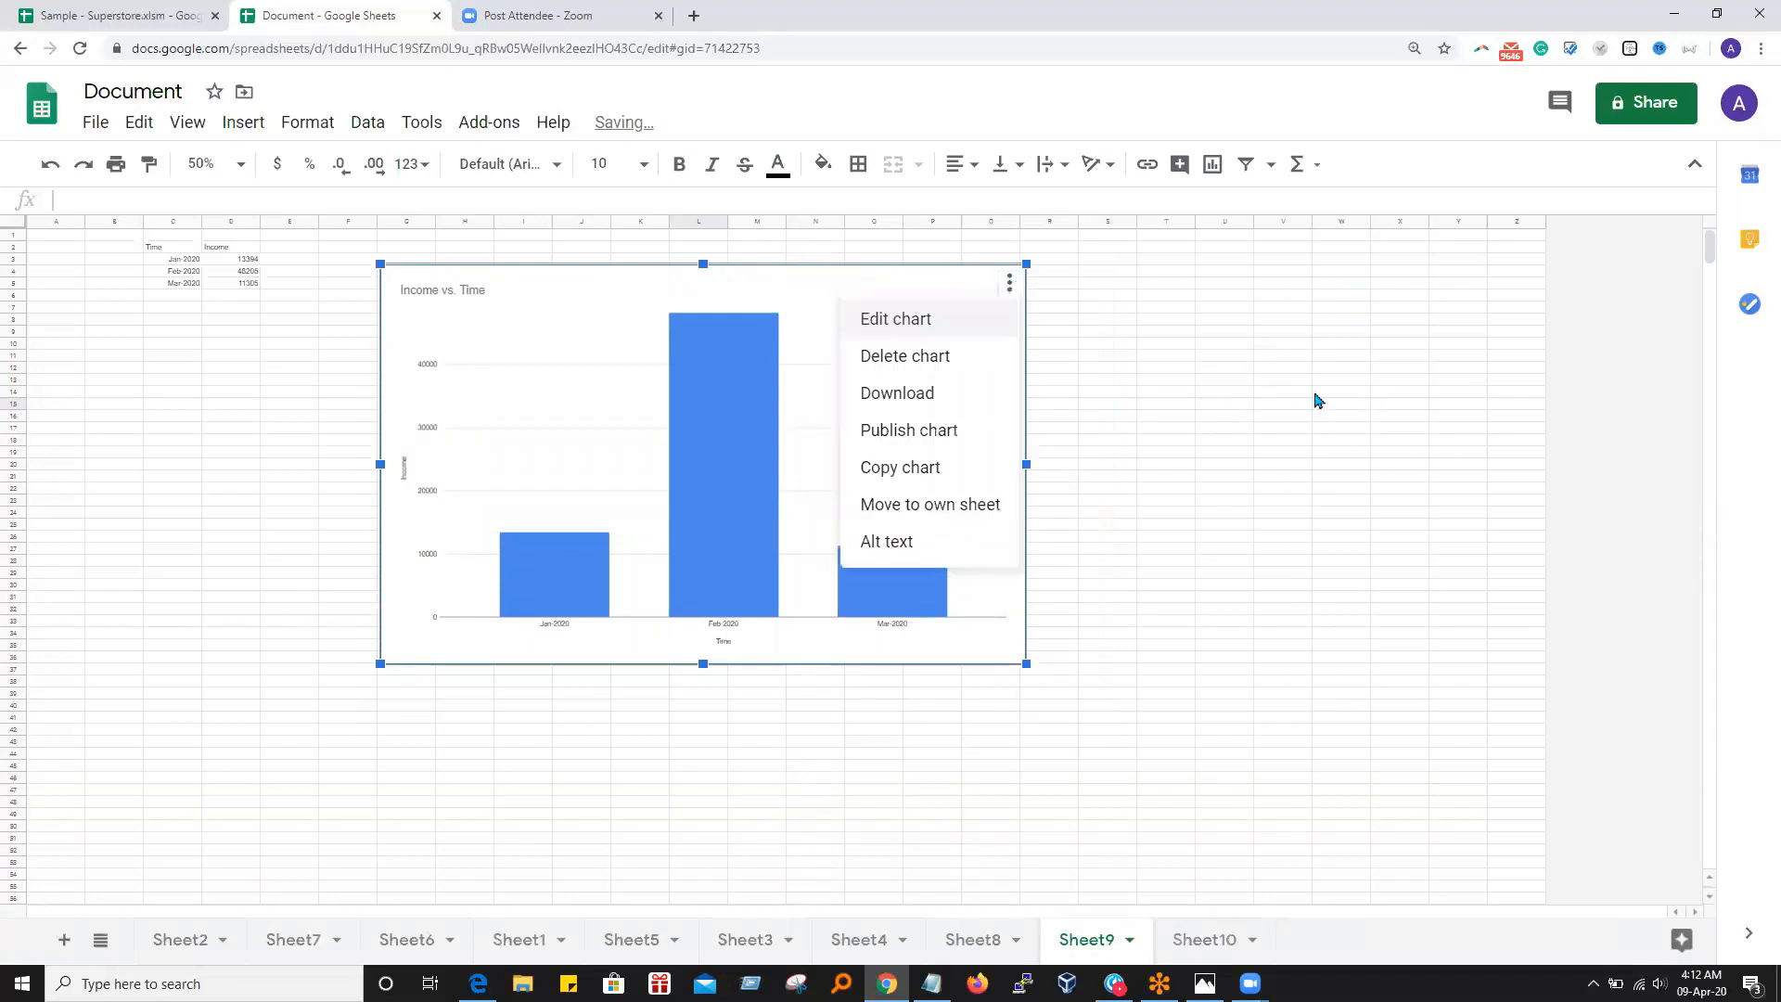
left_click(971, 318)
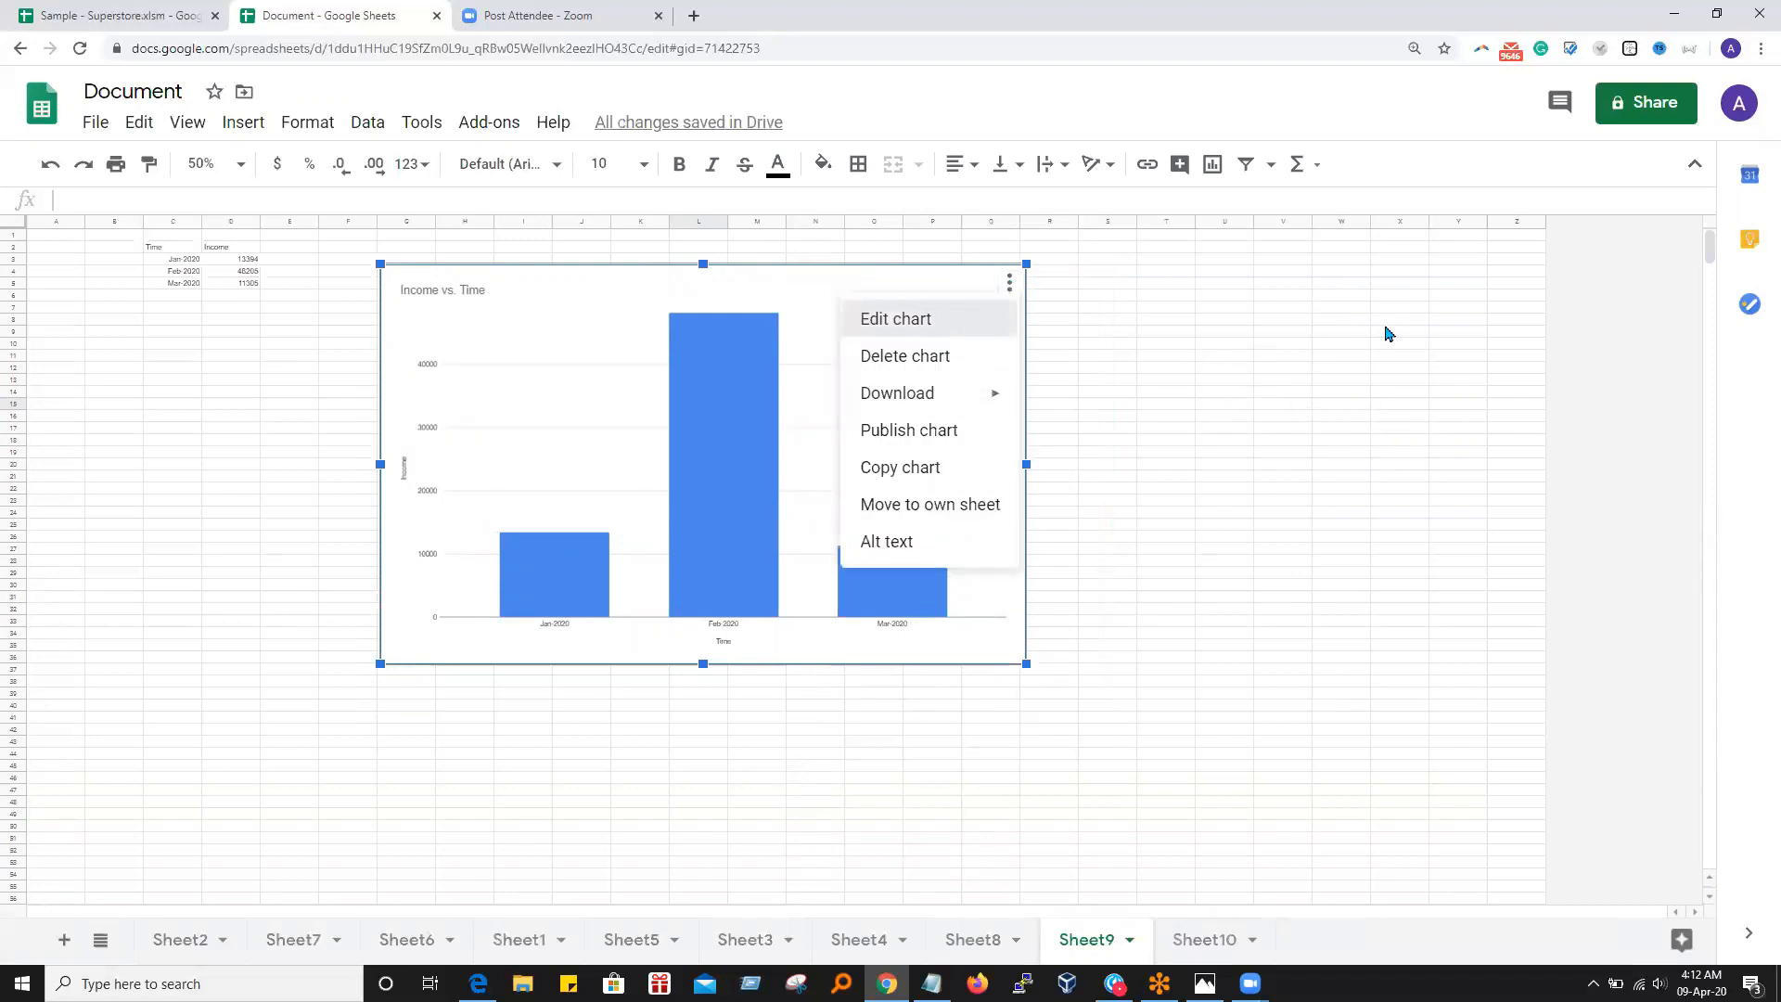
left_click(1608, 234)
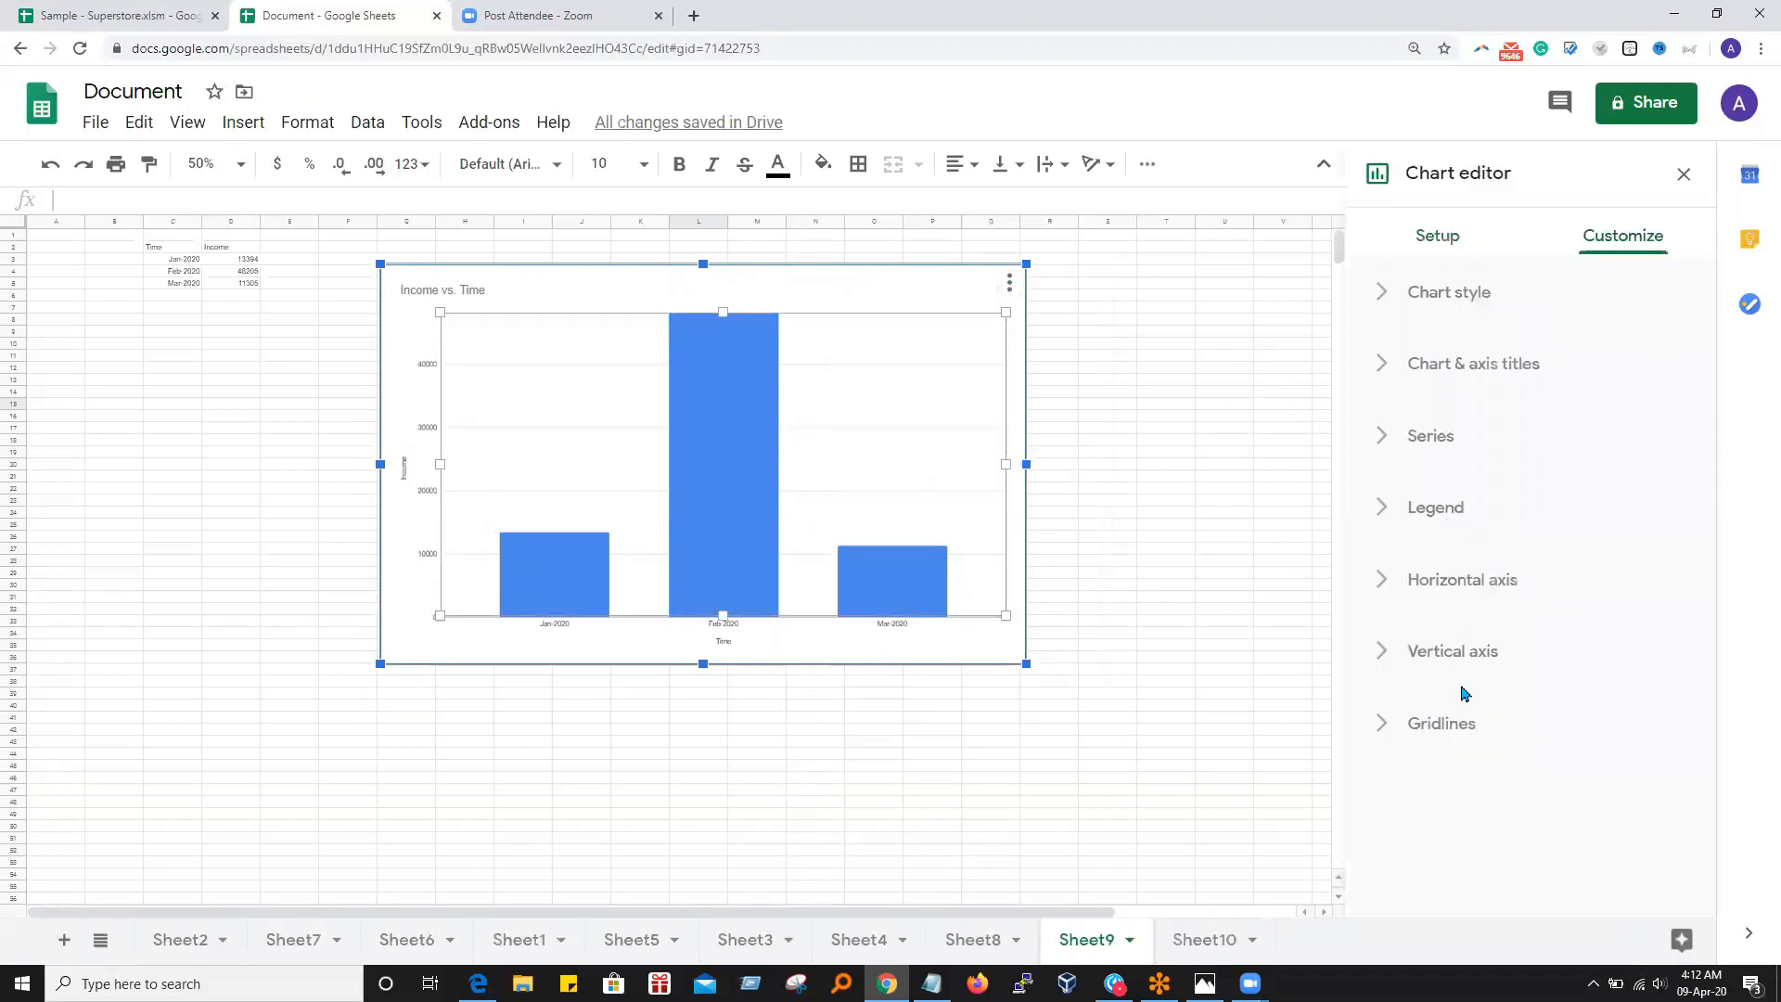
left_click(1448, 595)
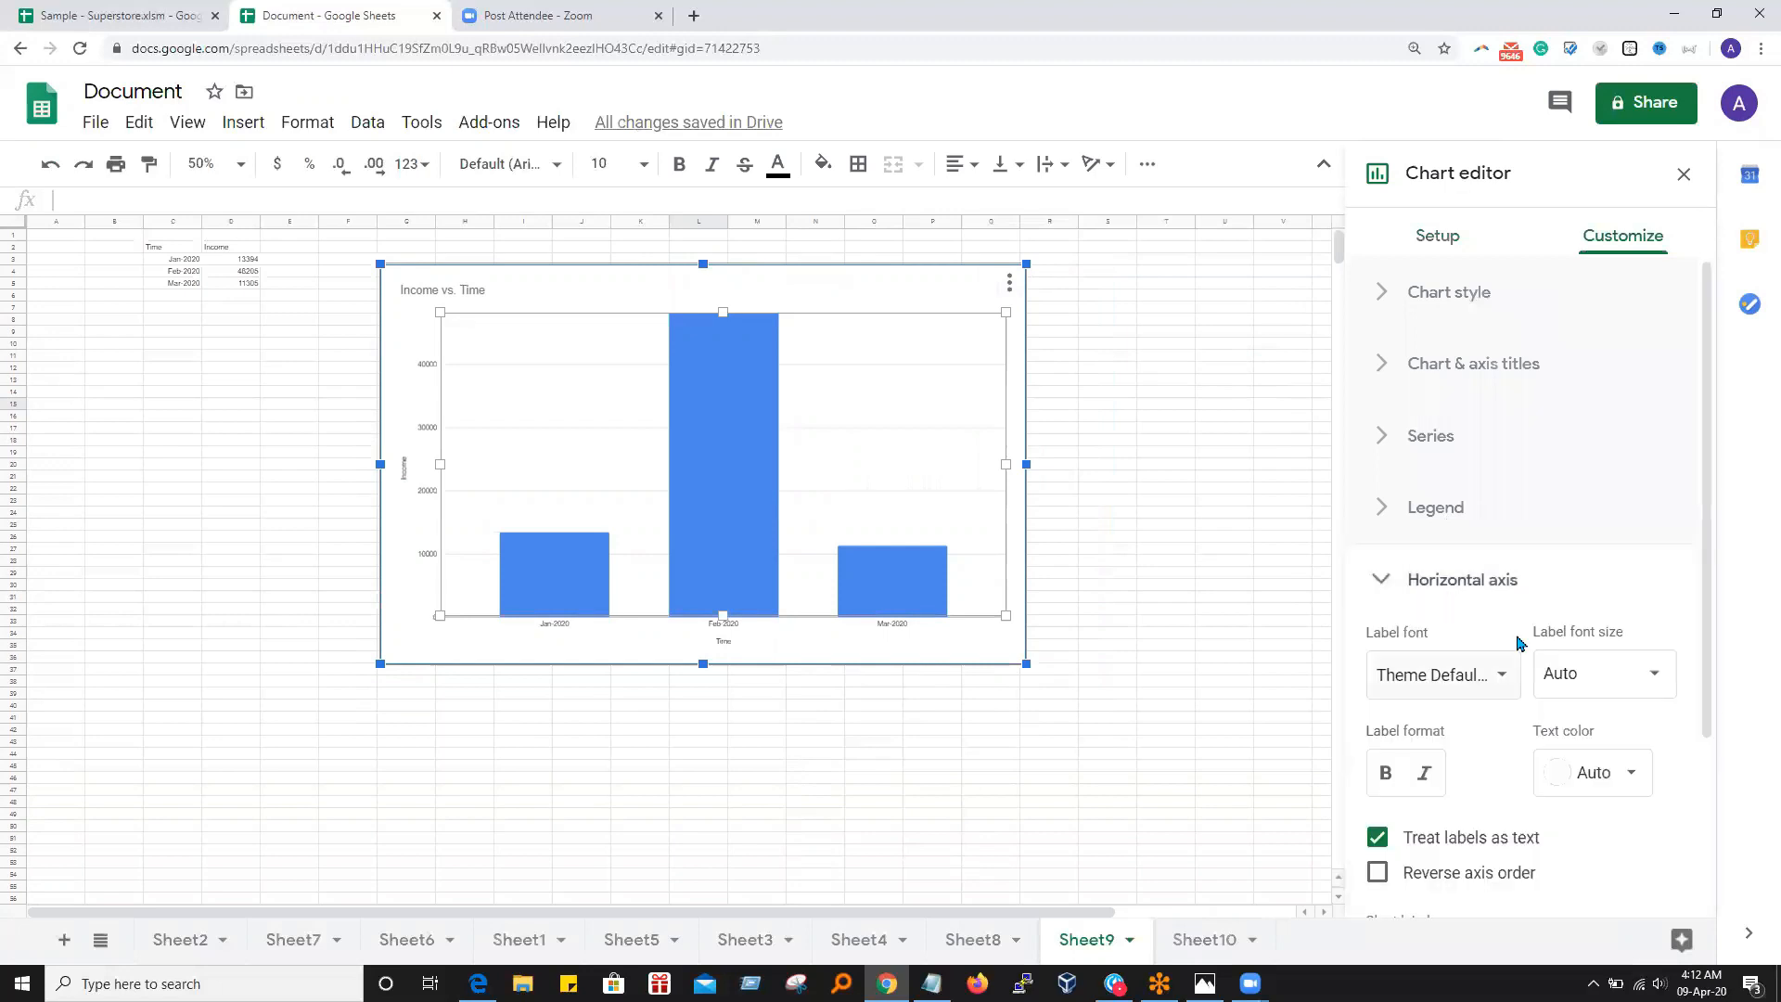
Stop treating the horizontal axis labels of the Income vs. Time chart as text and close the chart editor
scroll(1462, 758, "down", 3)
scroll(1452, 756, "up", 2)
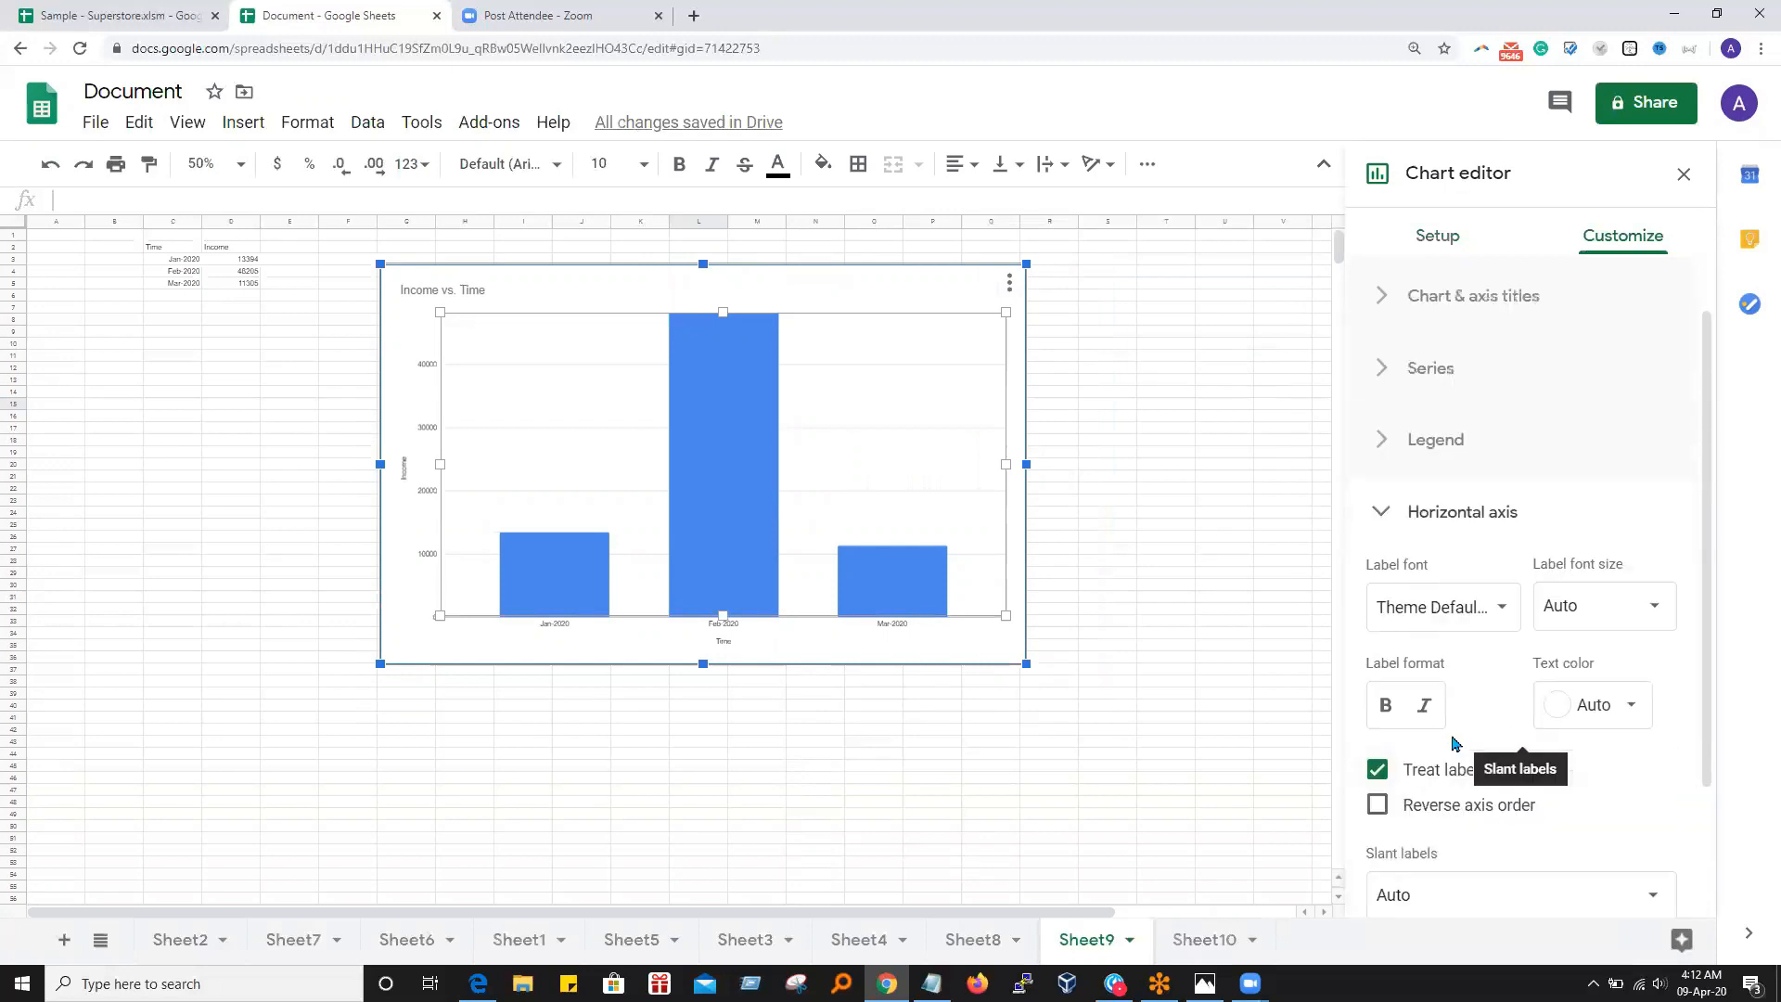
scroll(1521, 733, "down", 2)
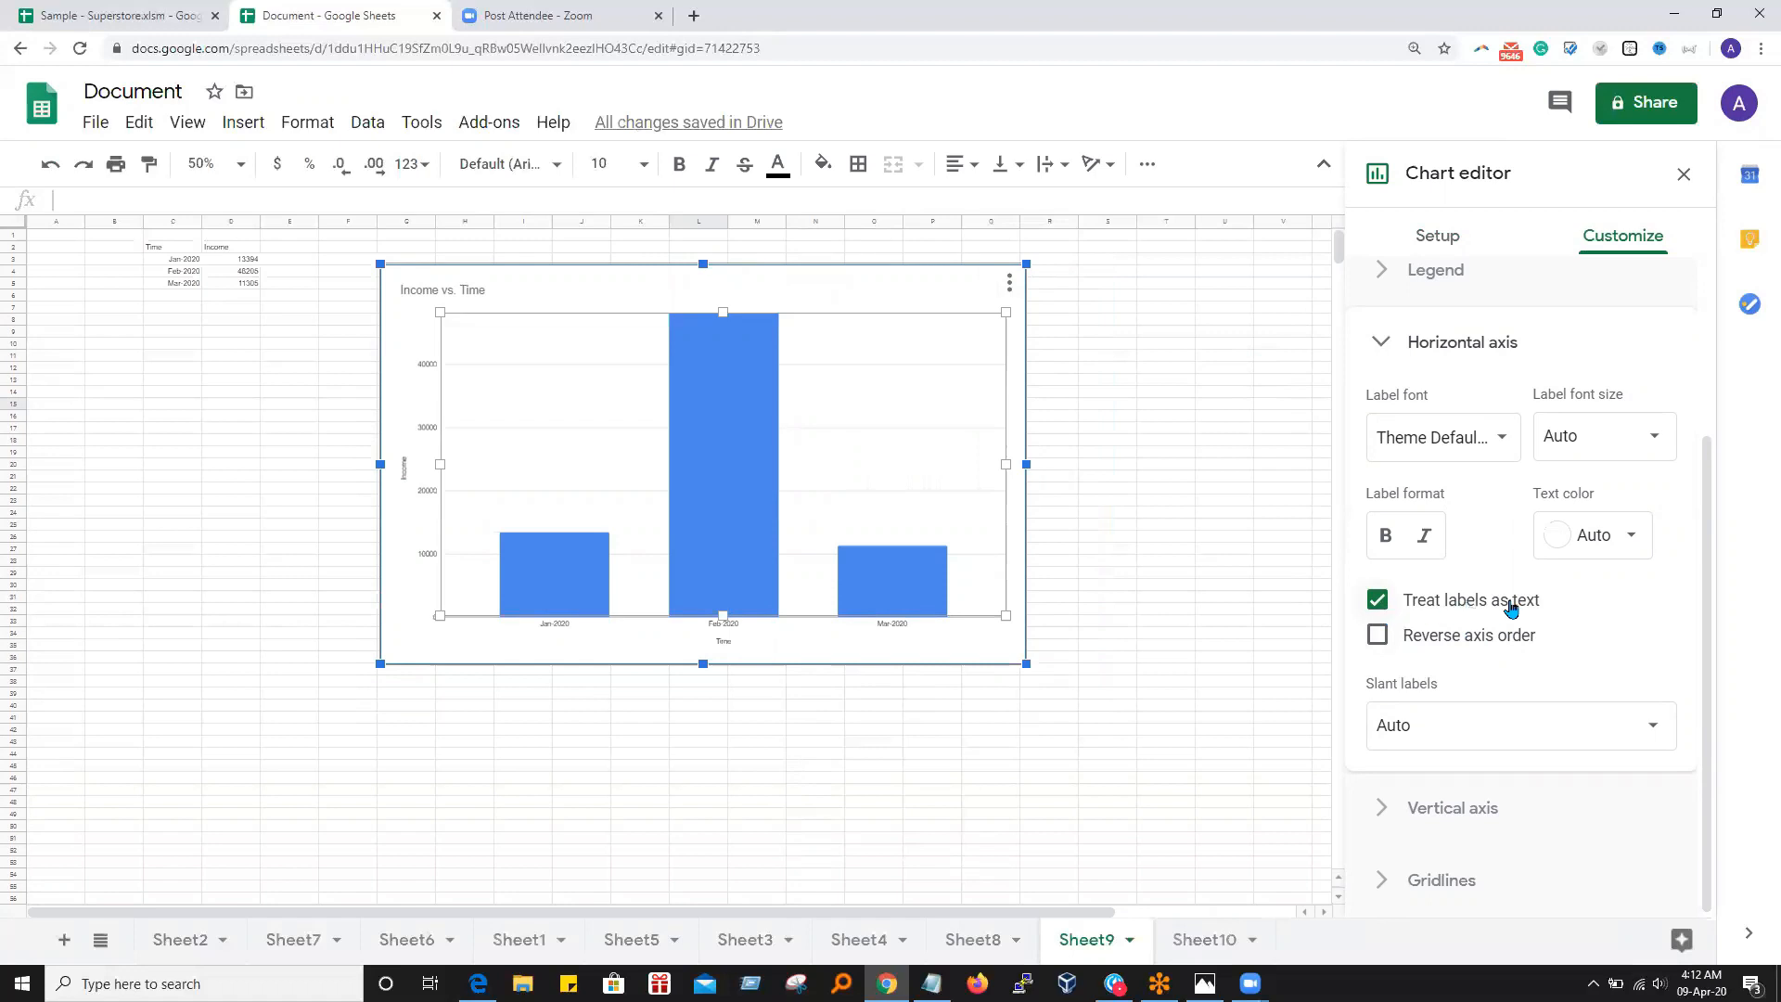
left_click(1378, 603)
key("Escape")
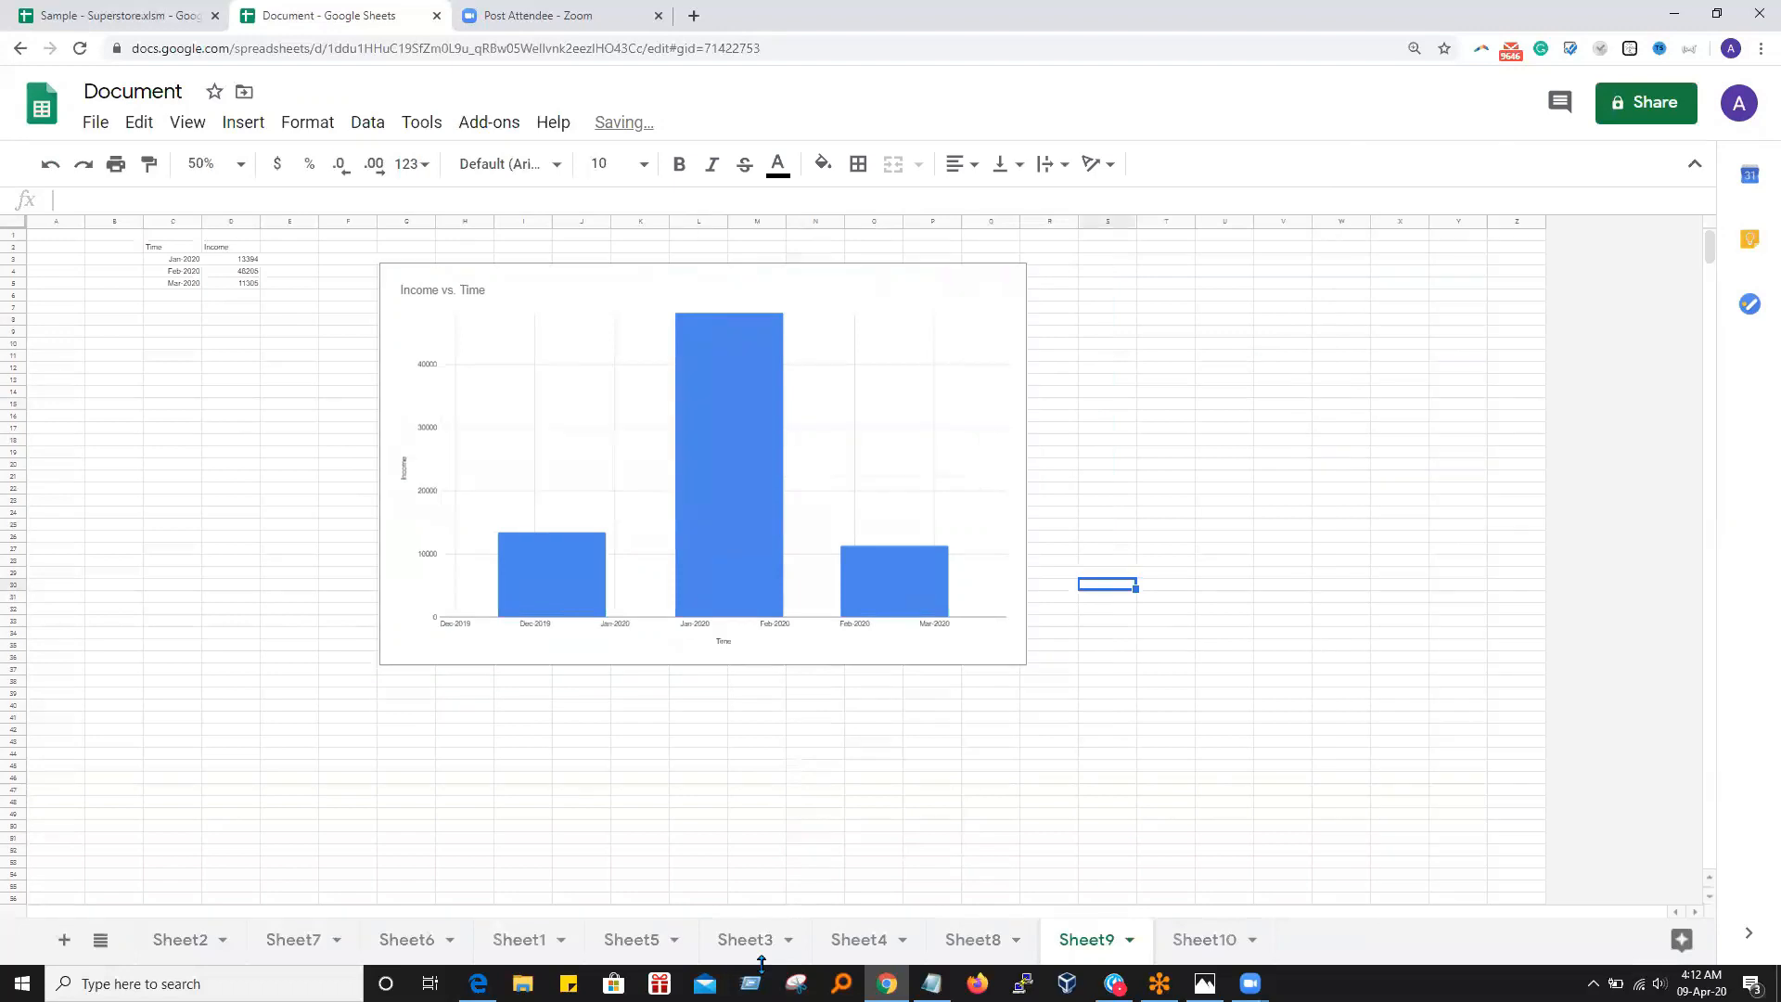
Look through Sheet4, Sheet8 and Sheet9 for another example chart and switch to Sheet7
left_click(858, 942)
left_click(737, 940)
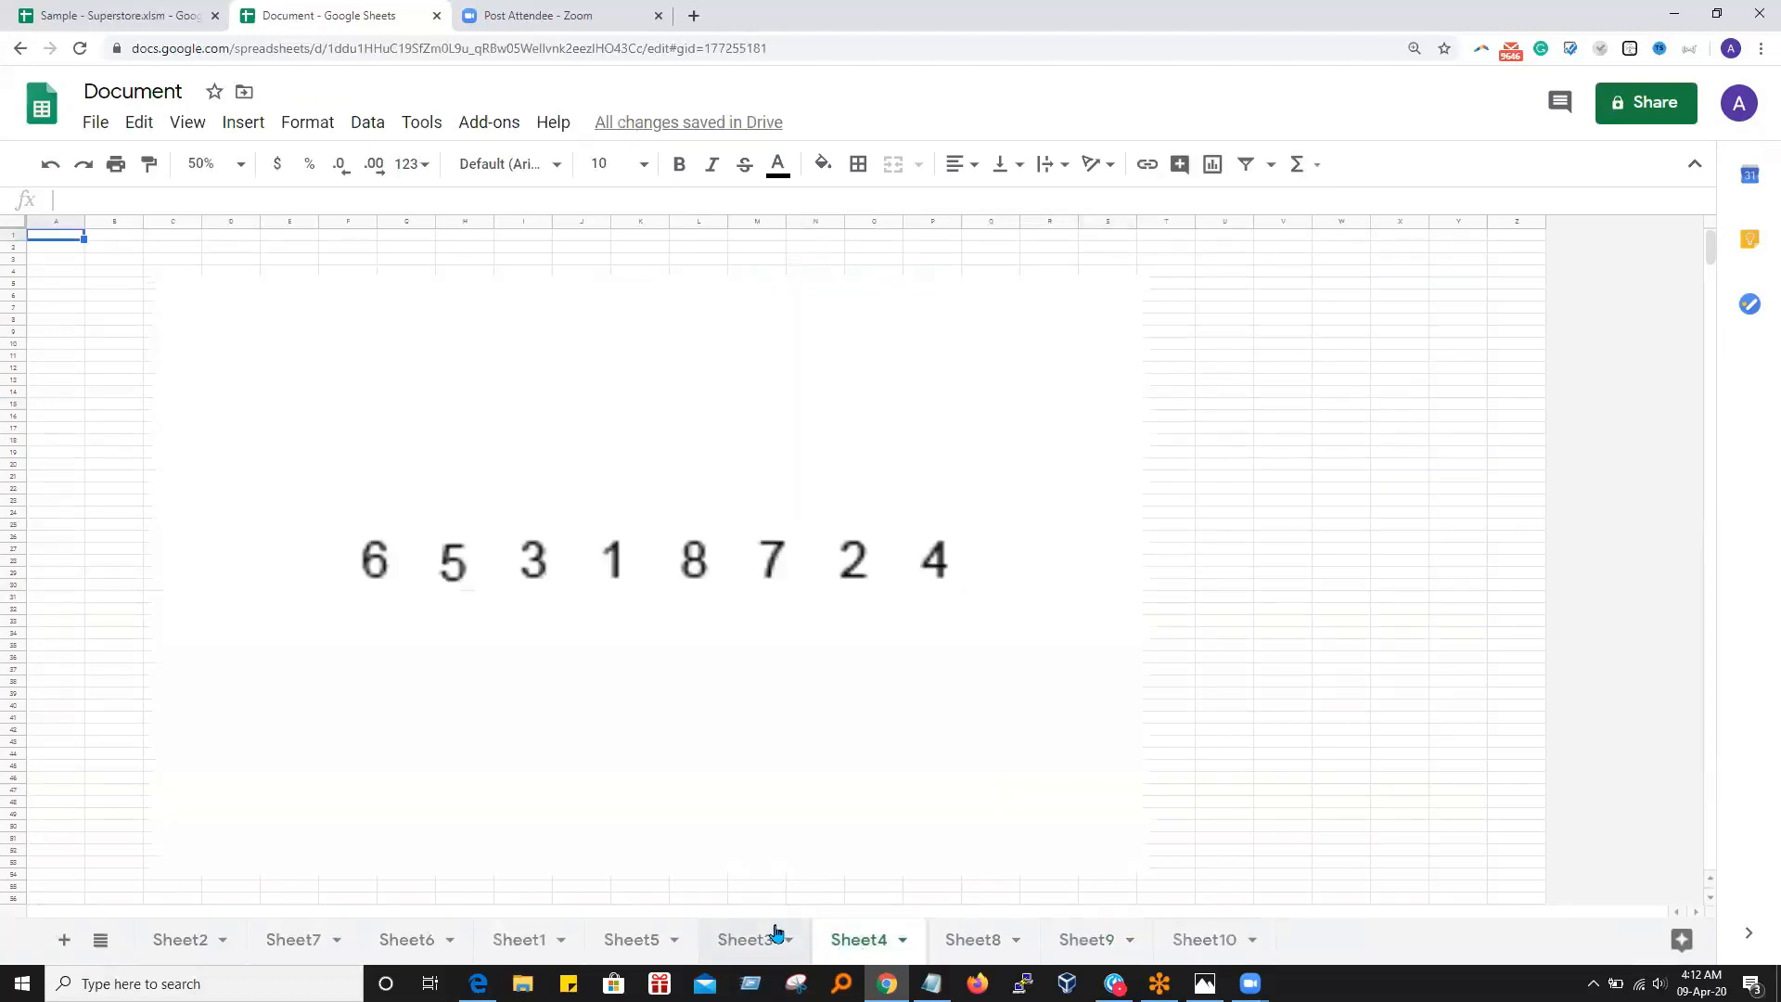
left_click(966, 942)
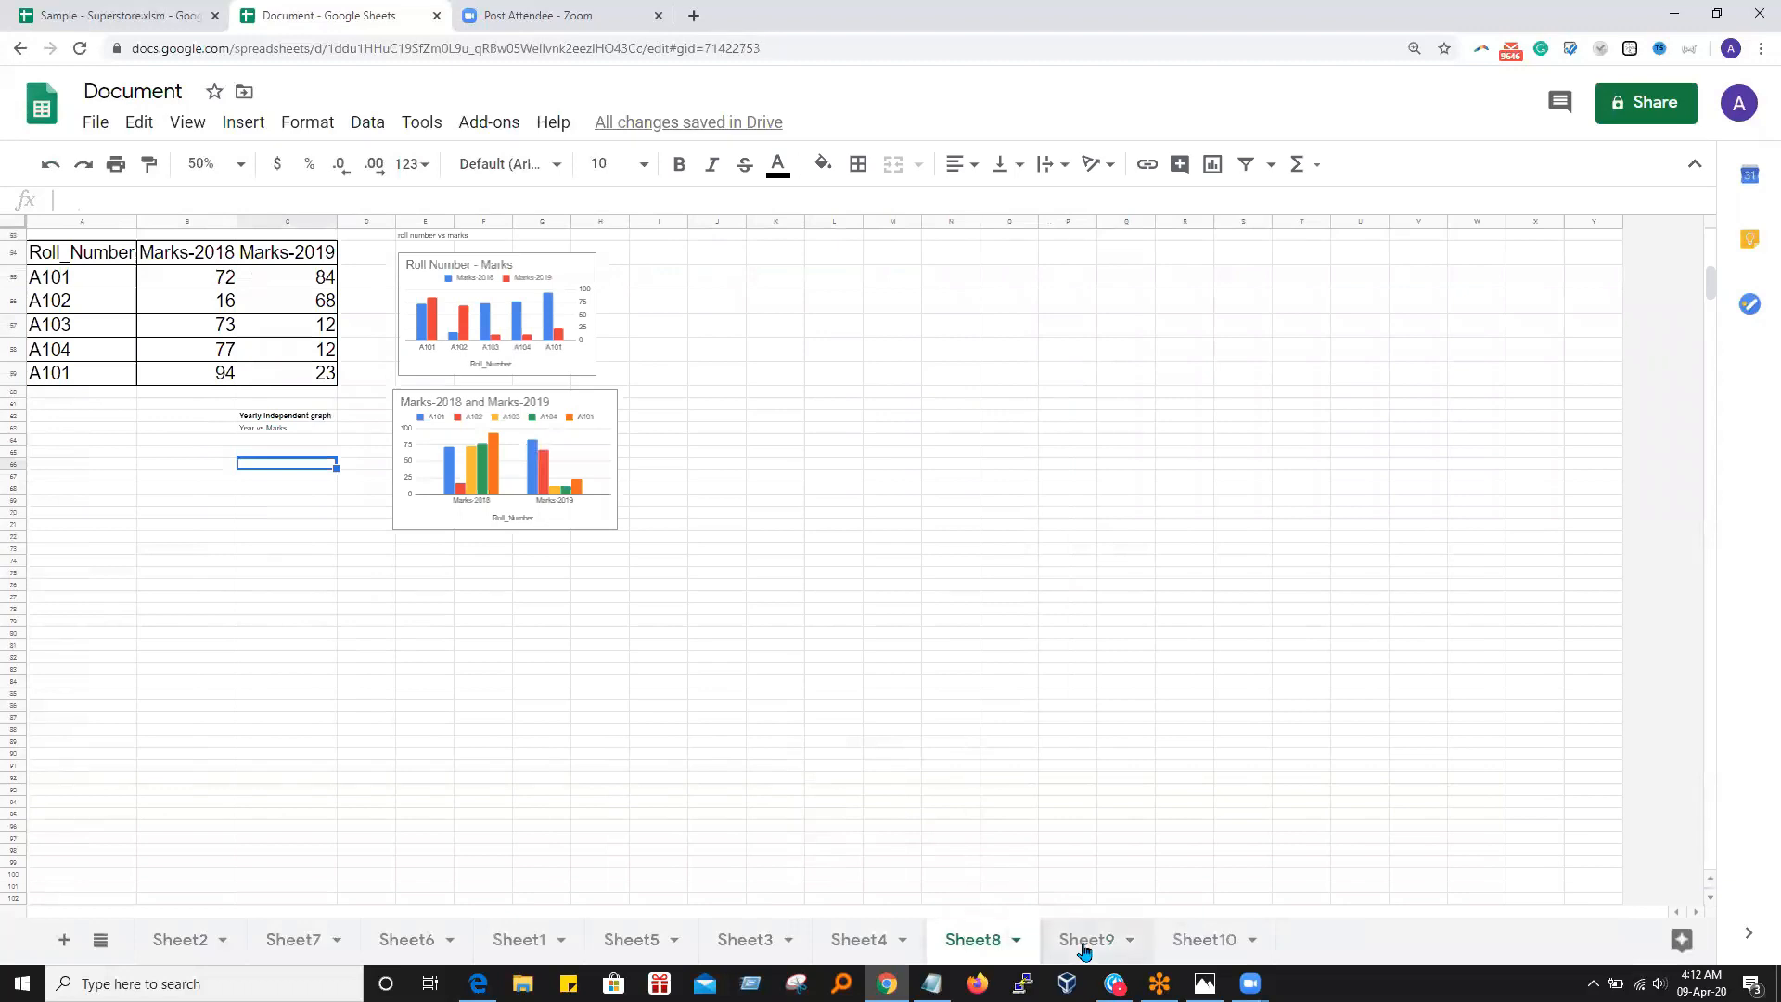
left_click(1083, 946)
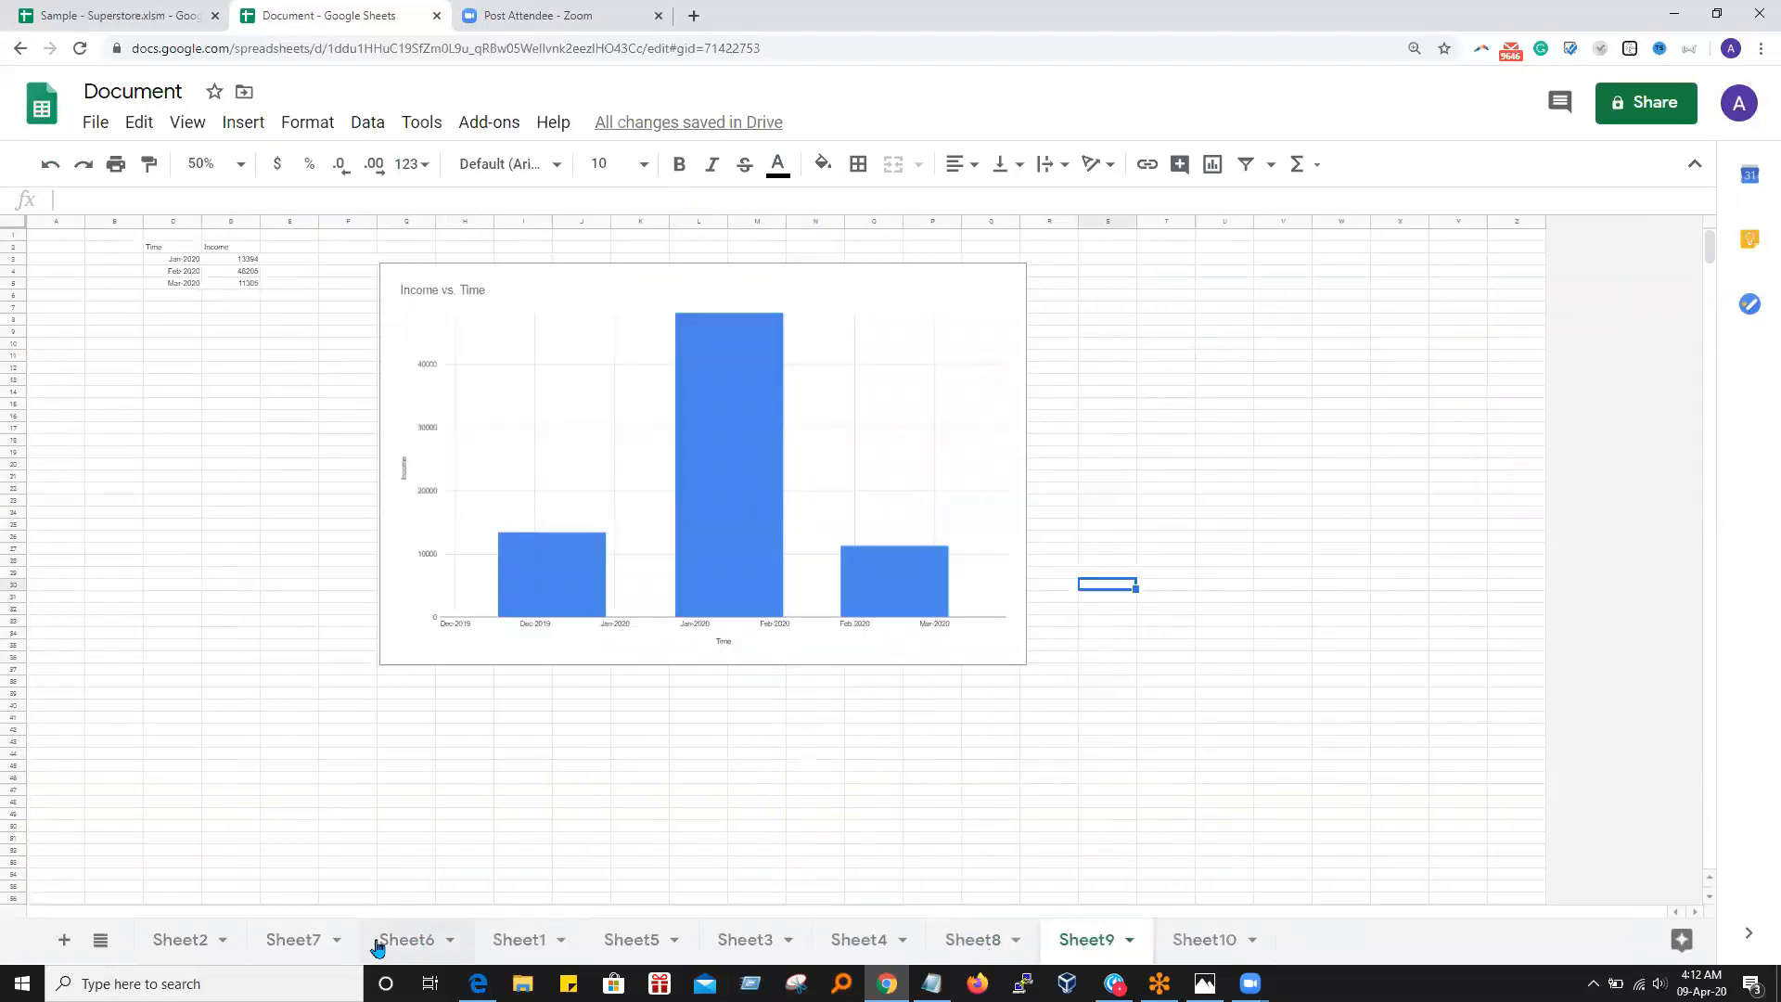
left_click(272, 946)
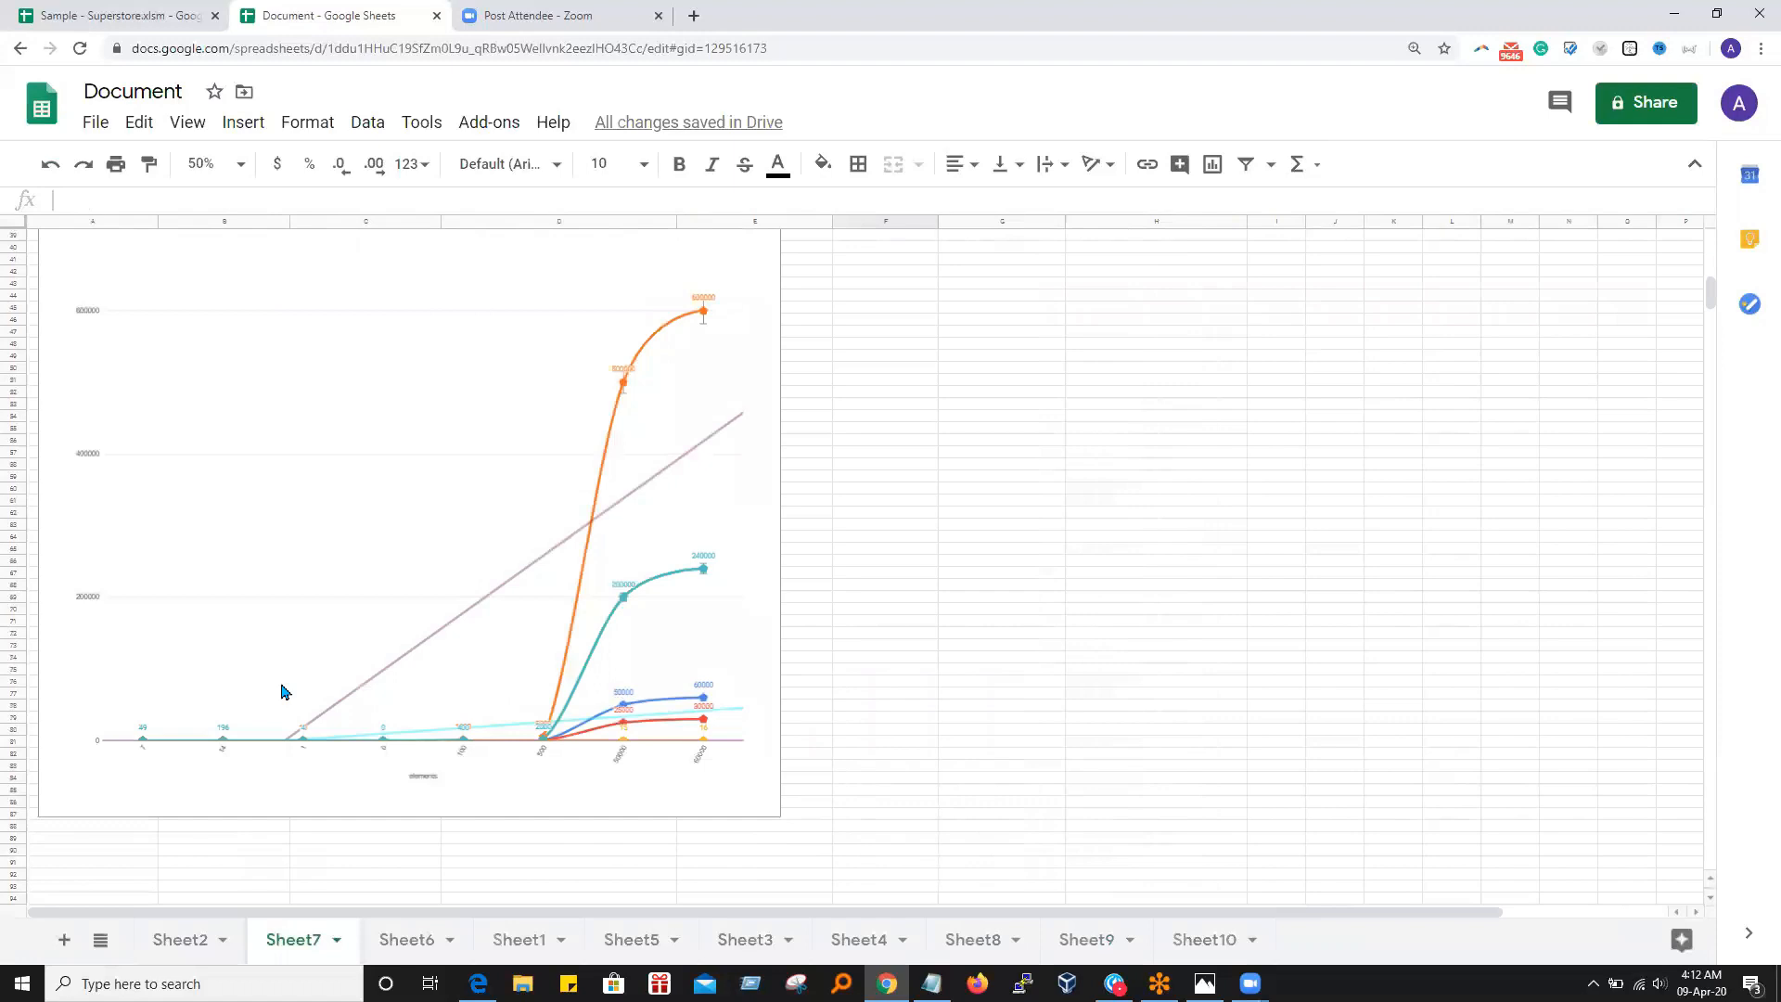
Open the horizontal axis settings of the Sheet7 line chart and stop treating its labels as text
left_click(625, 477)
scroll(959, 612, "up", 3)
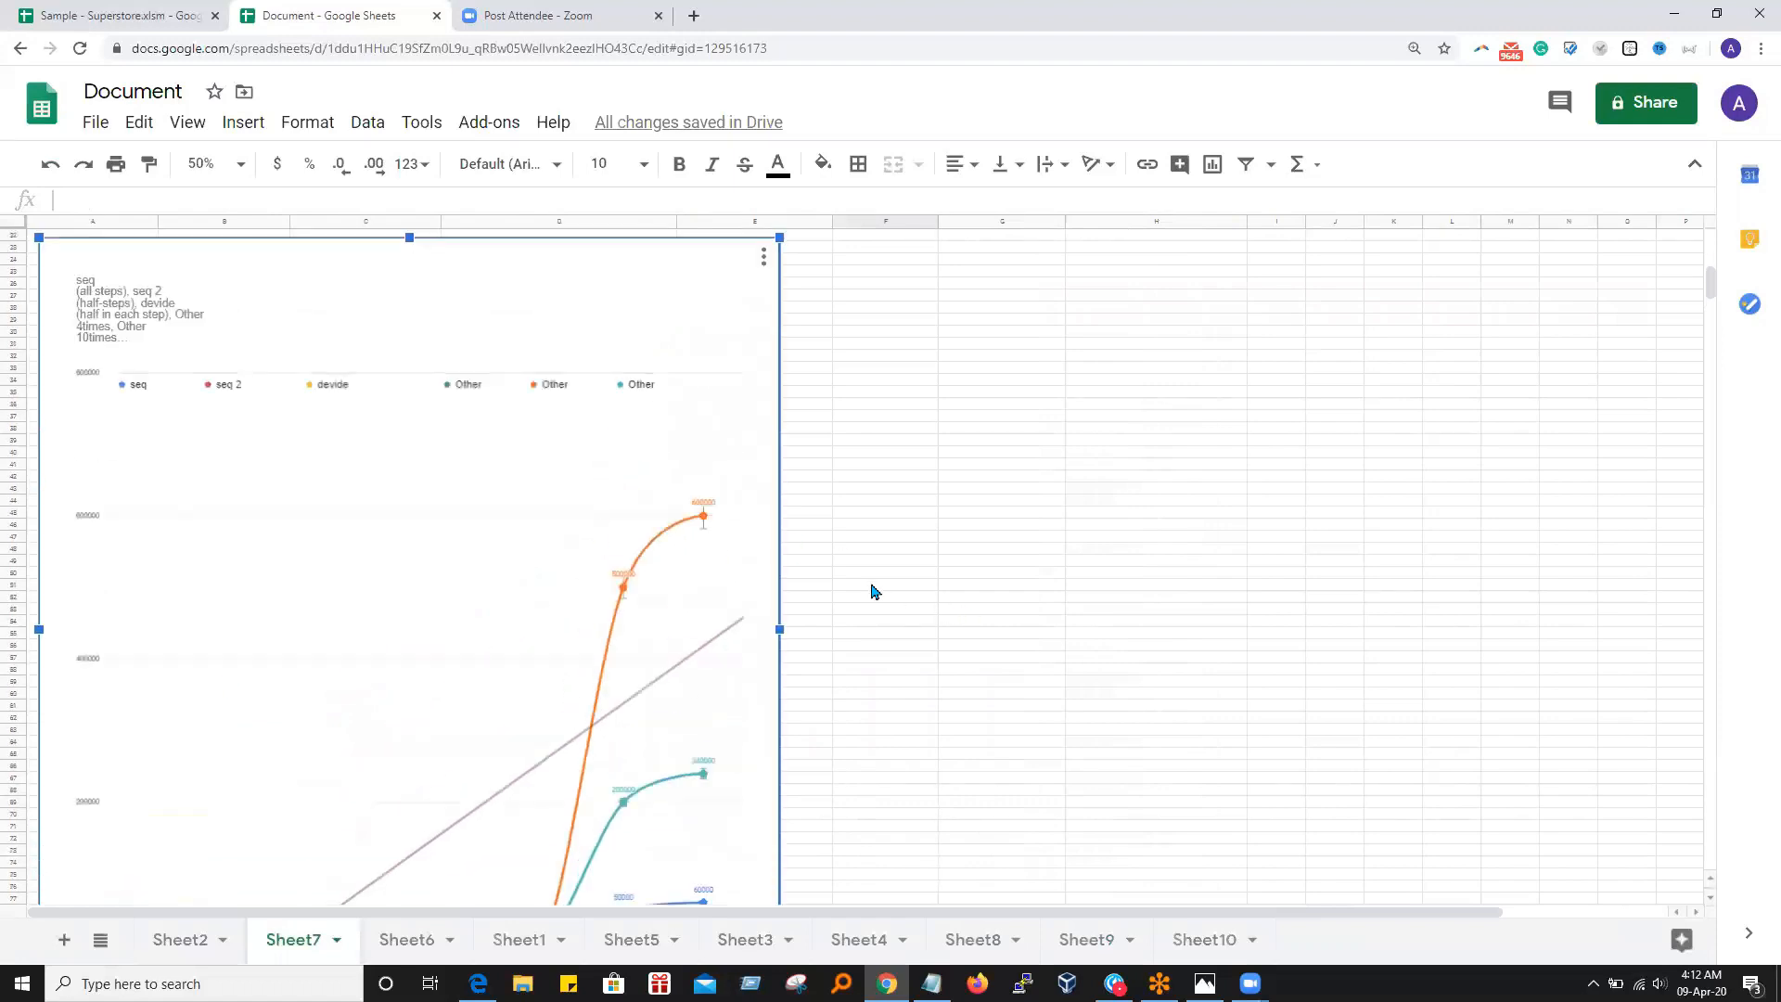
left_click(763, 259)
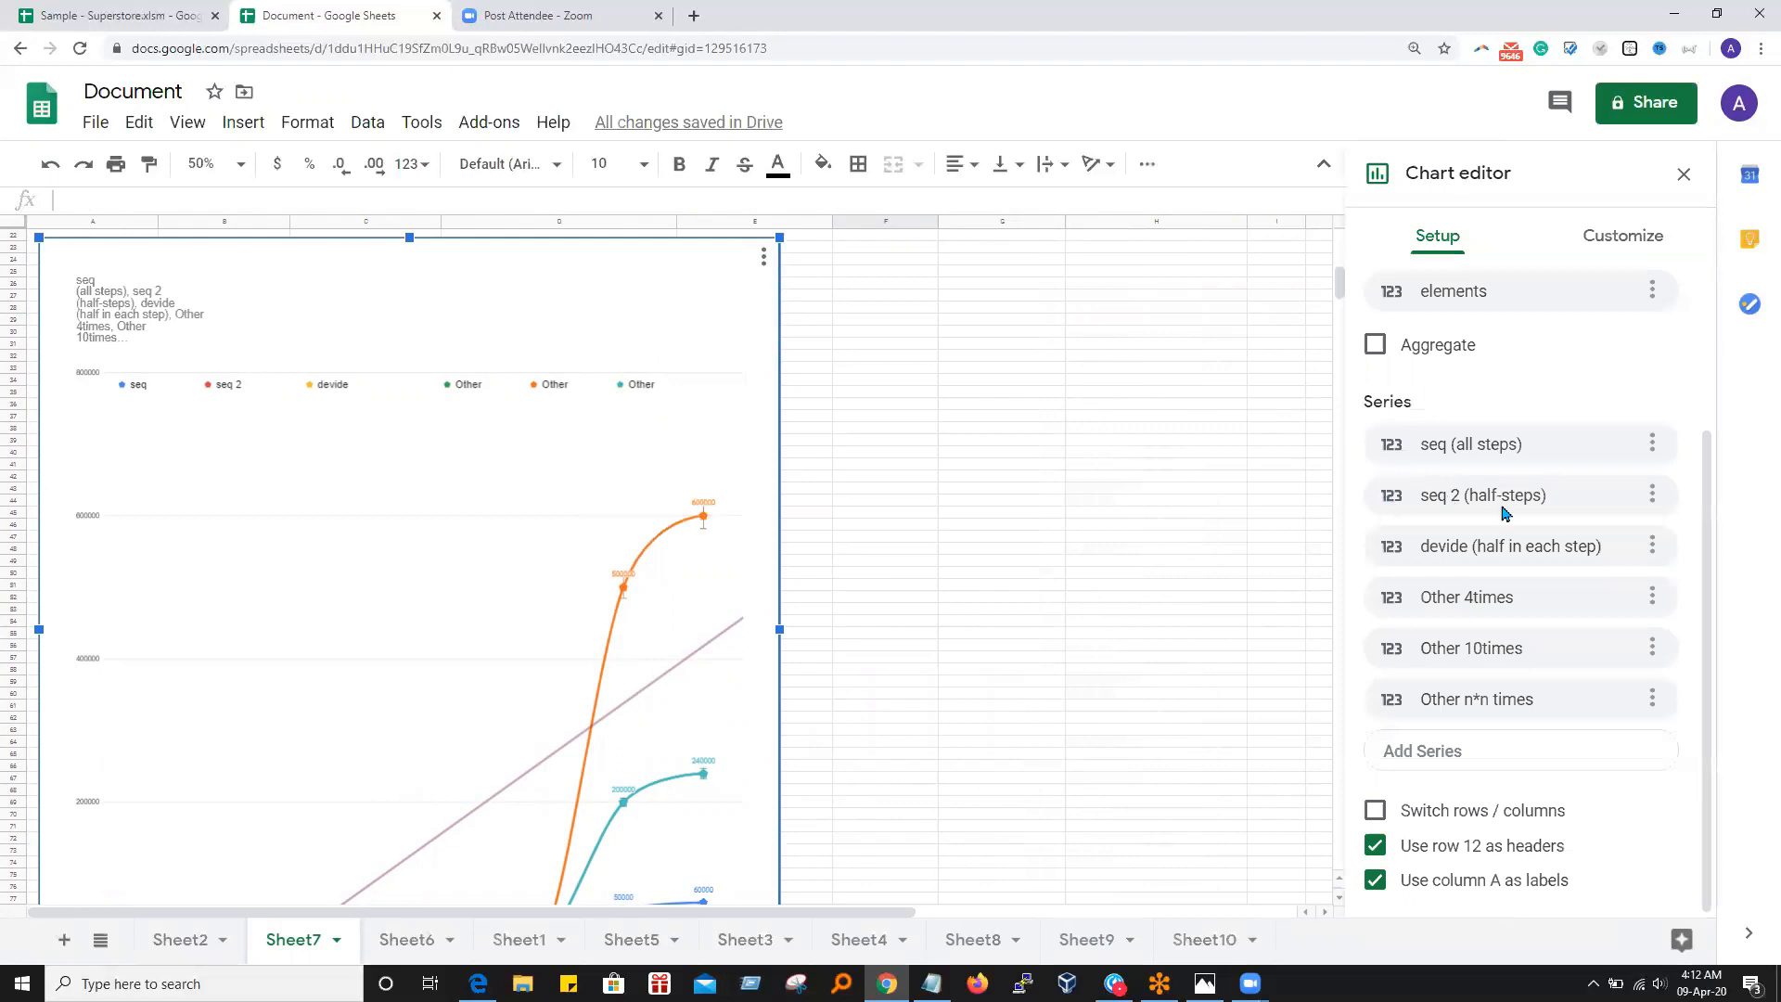
left_click(1623, 237)
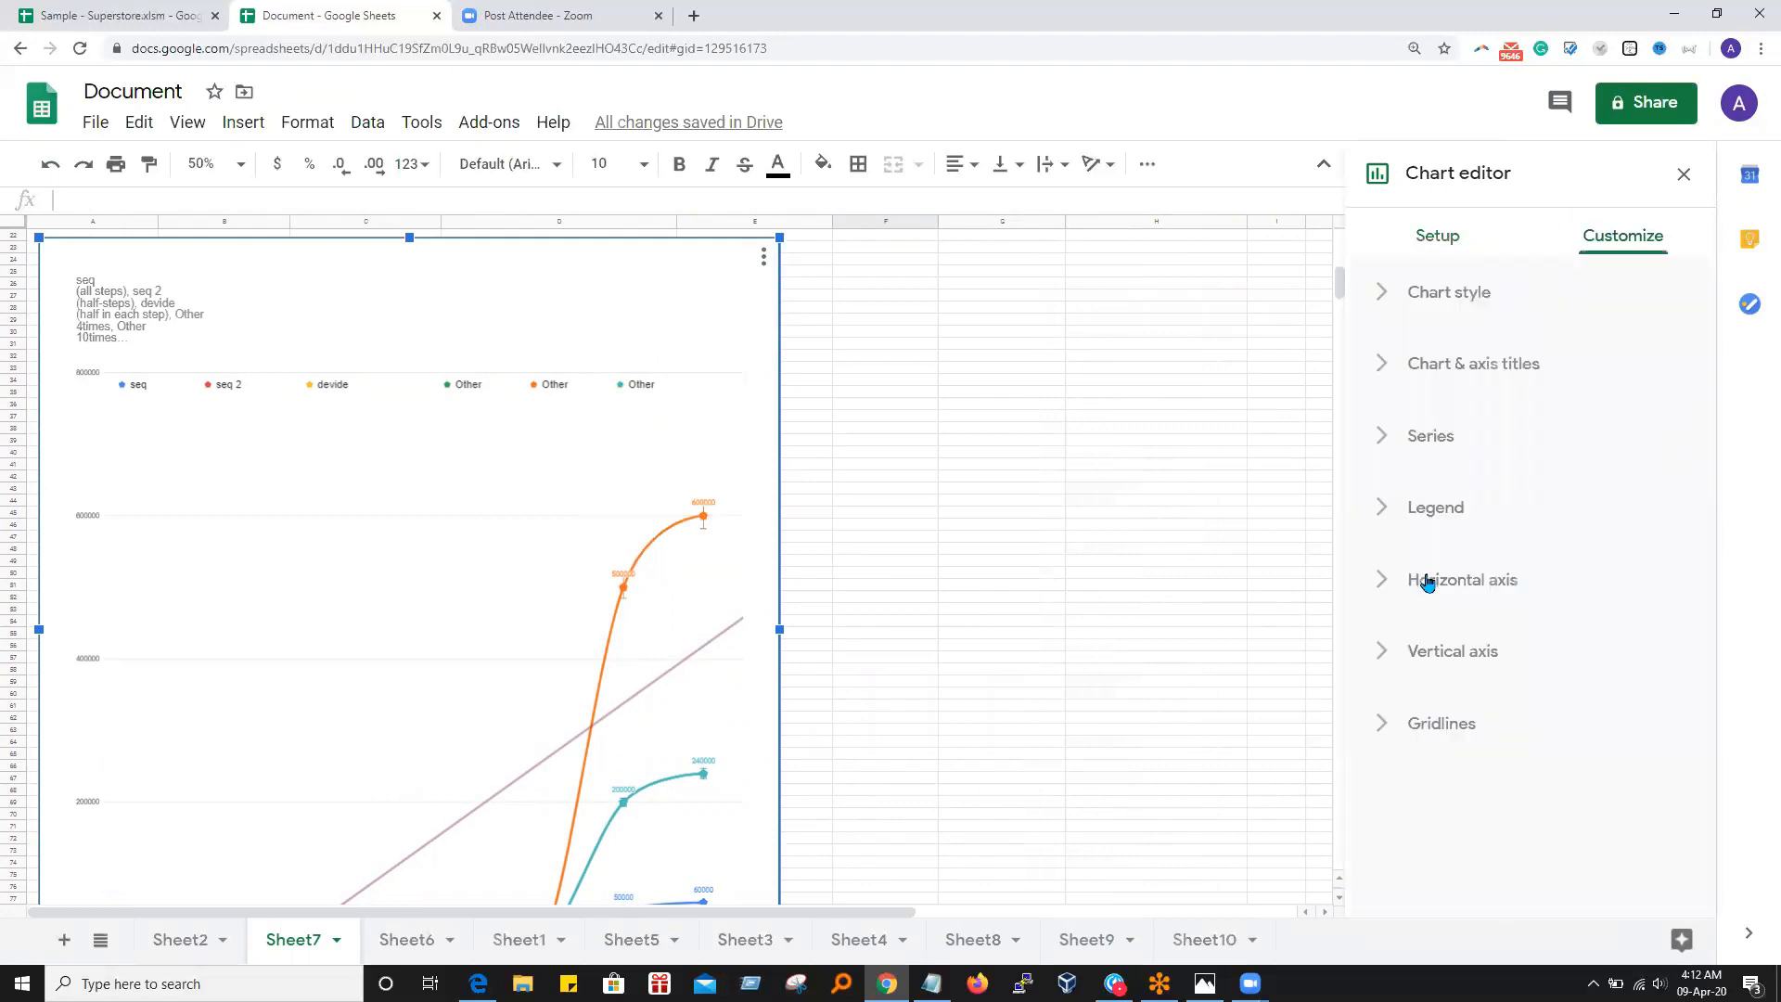
left_click(1383, 580)
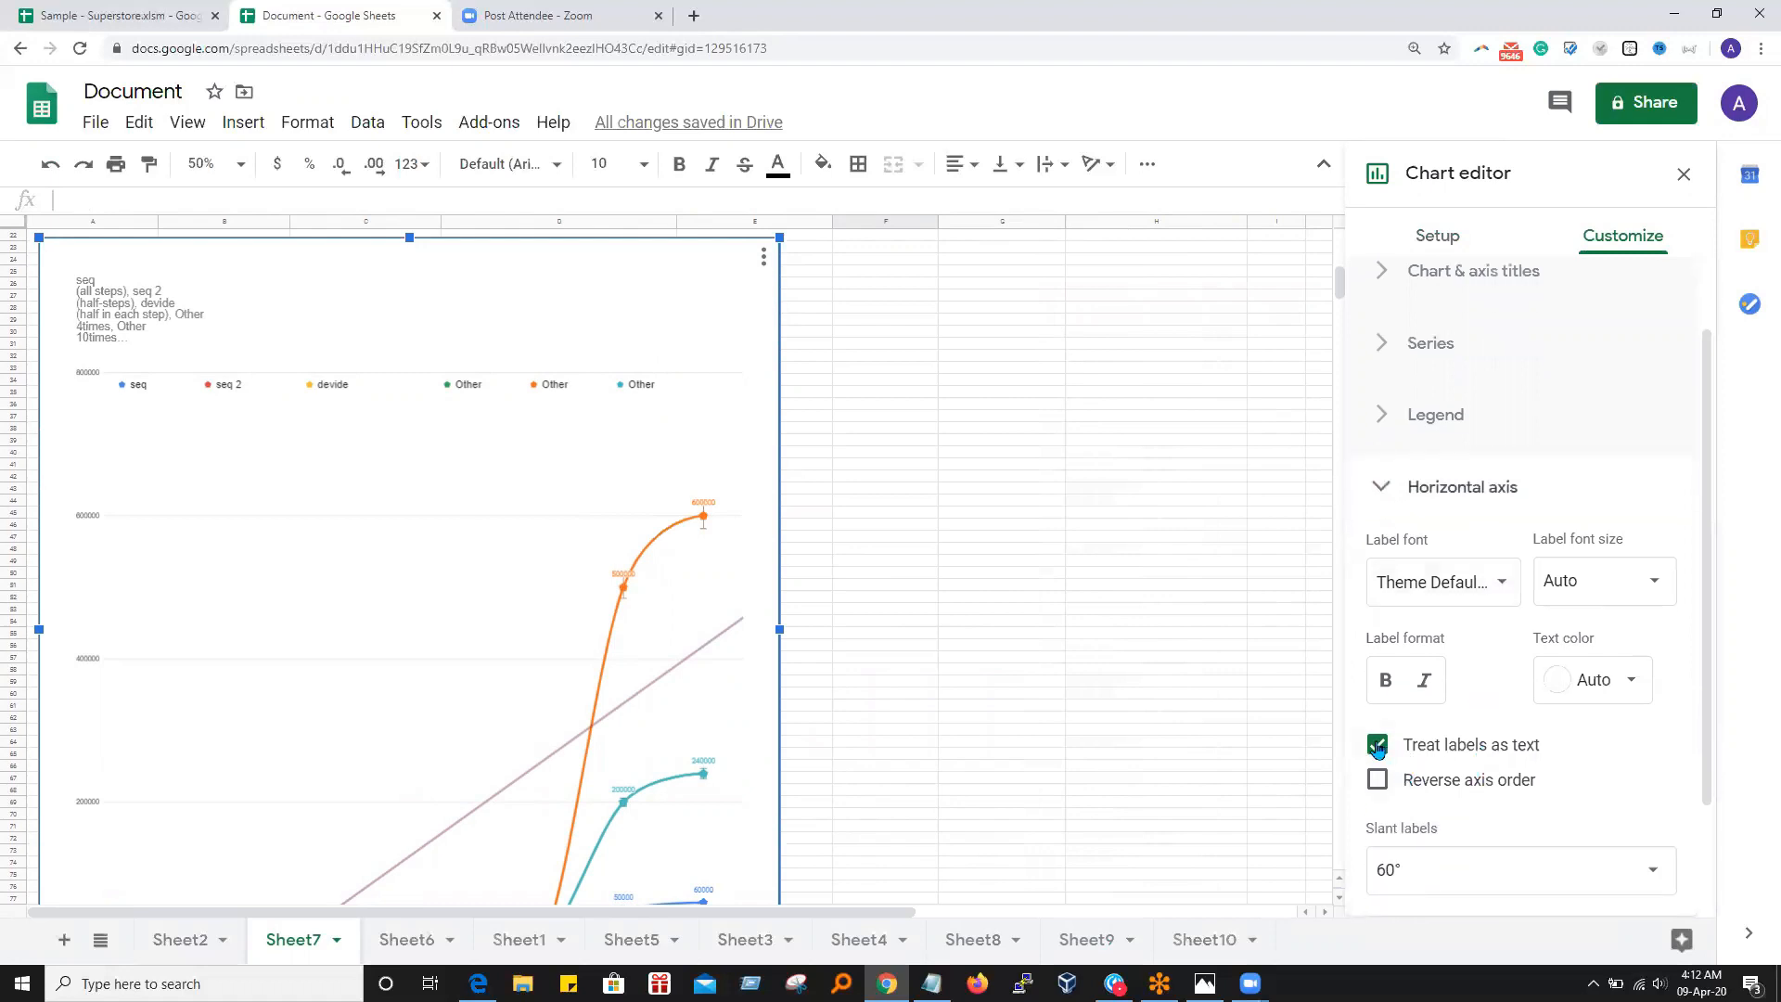
scroll(858, 708, "down", 1)
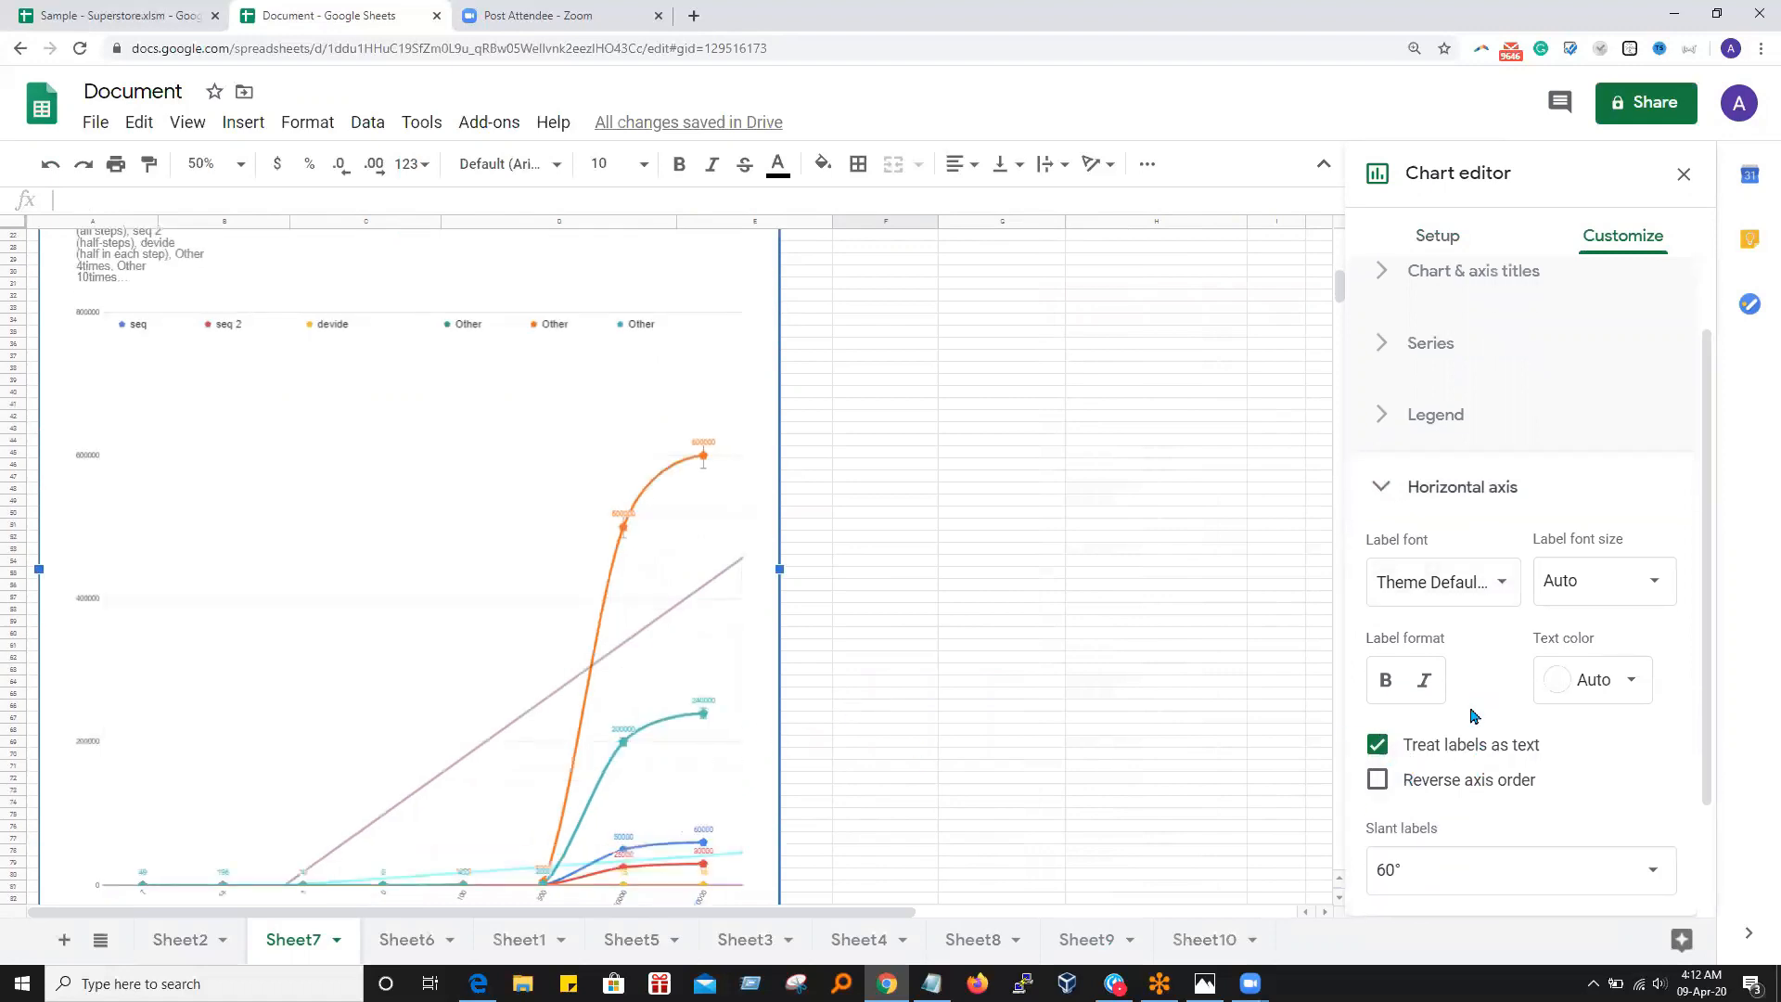
left_click(1379, 745)
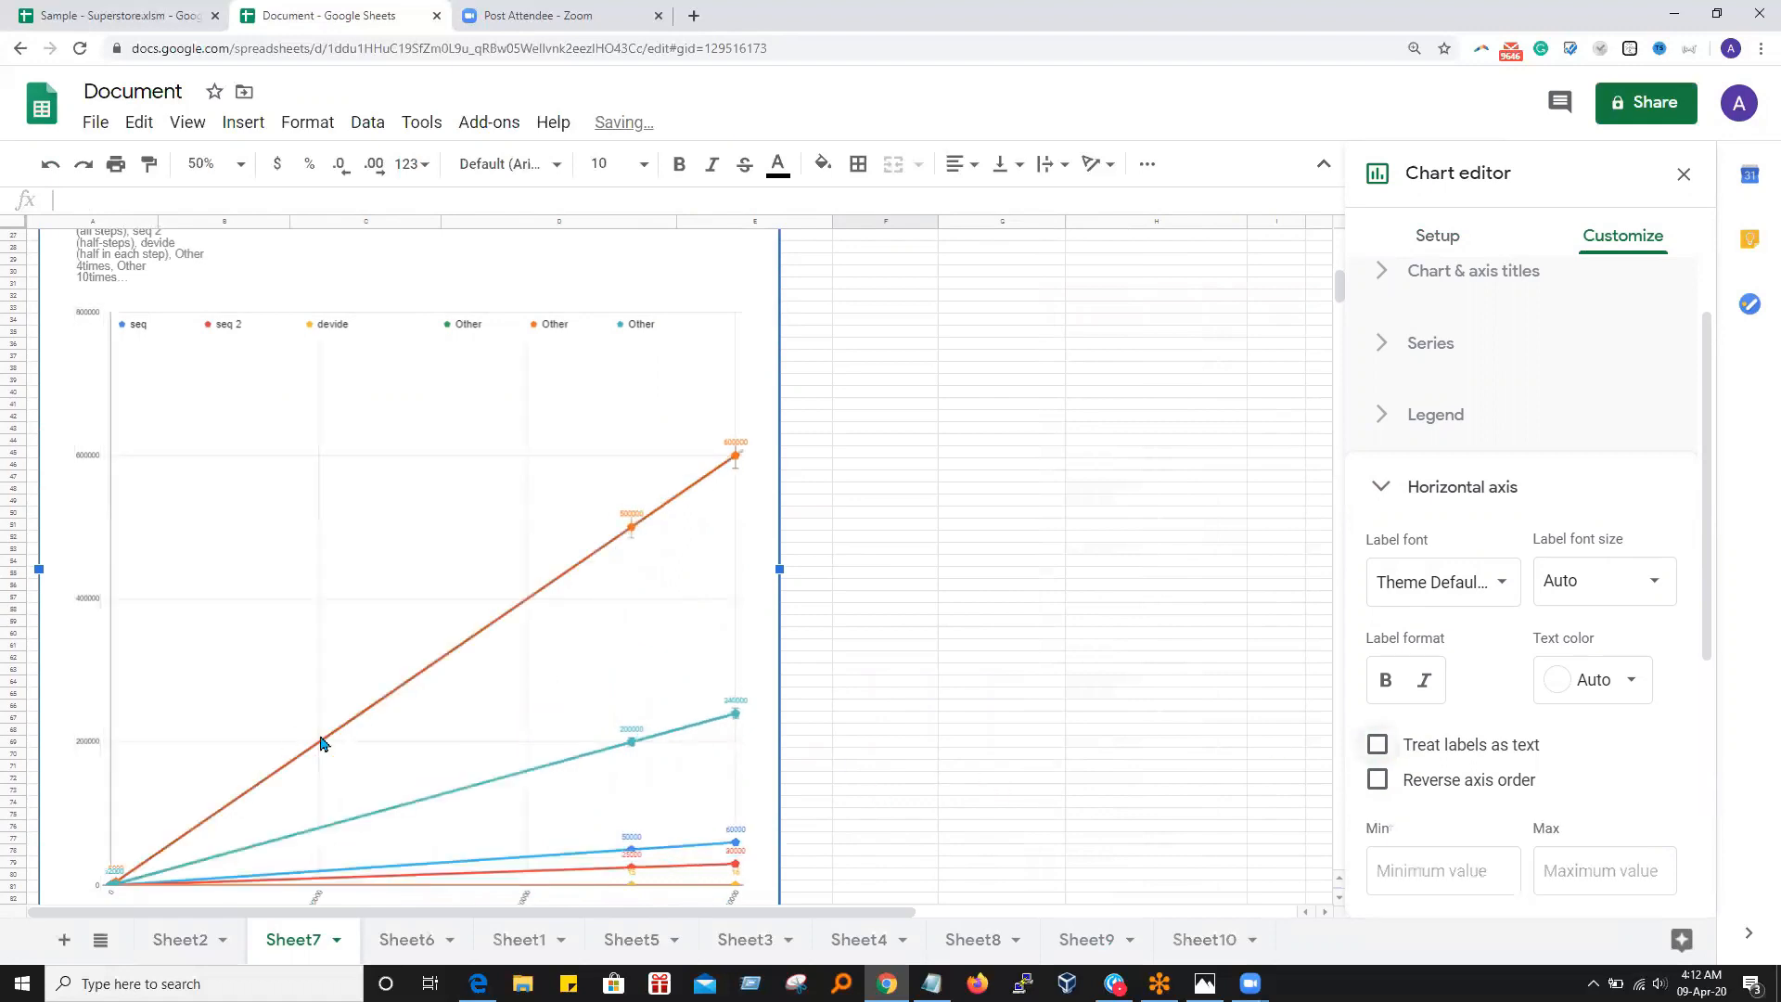
scroll(198, 793, "down", 2)
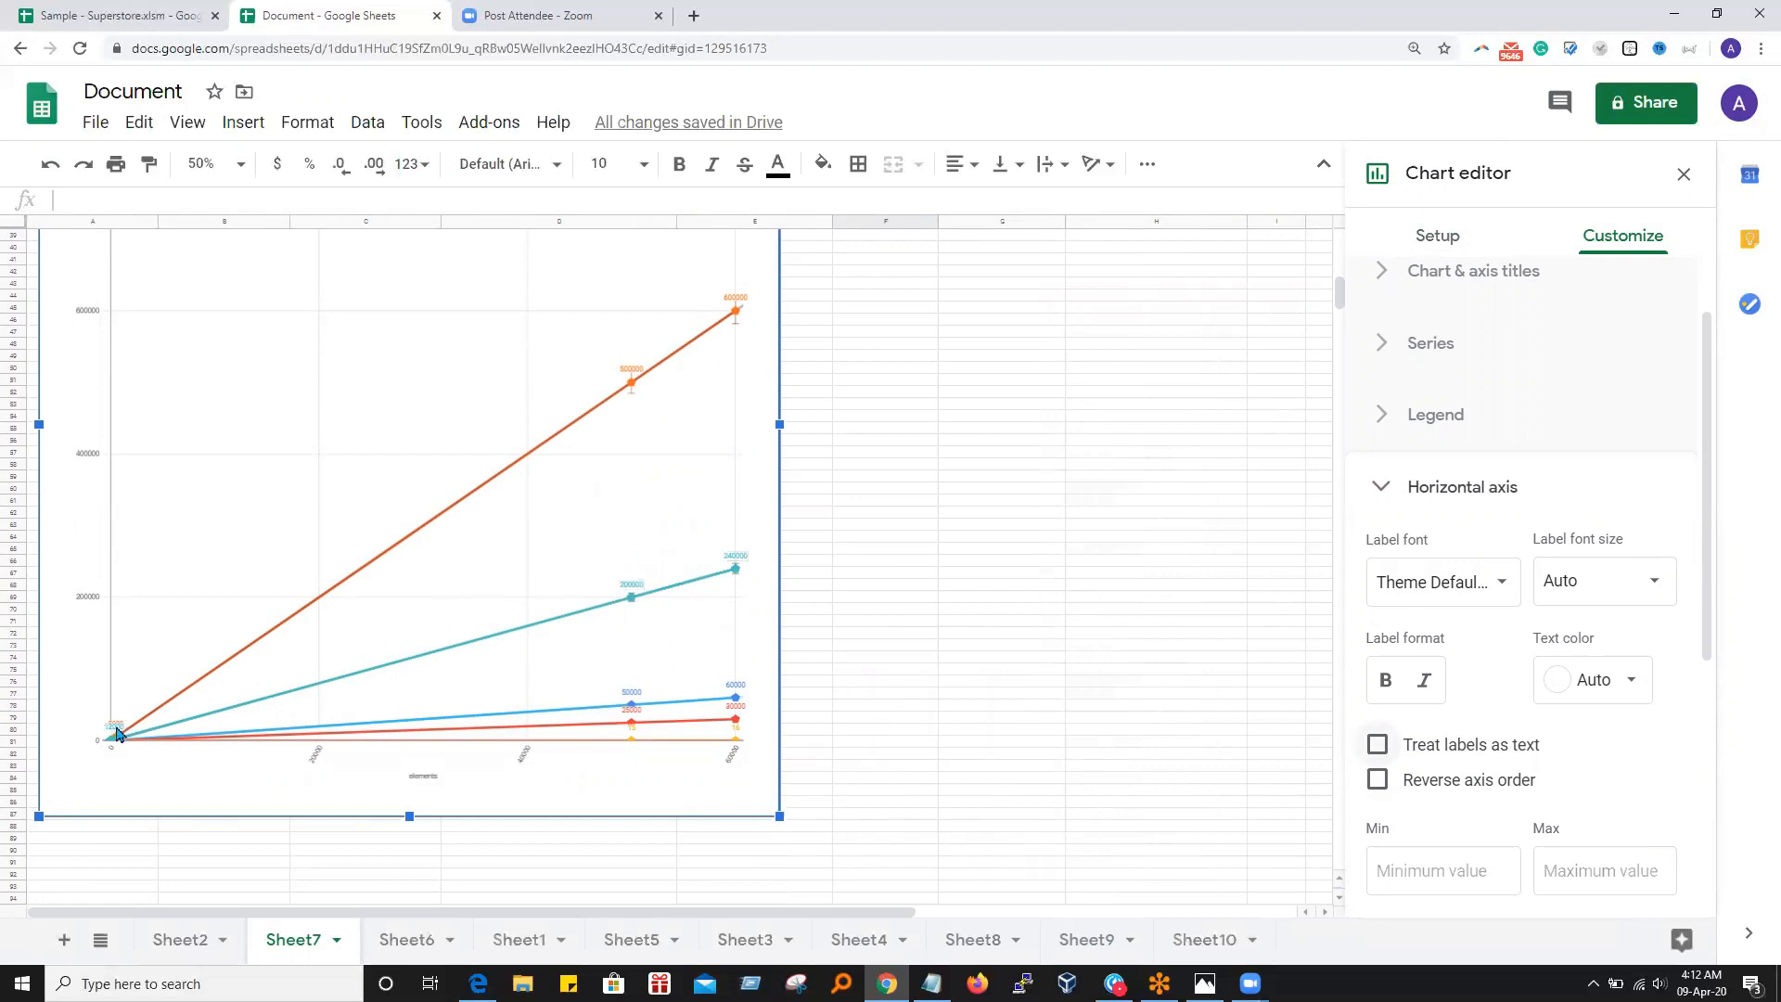
Examine the order and size of the values in the elements column of the table above the line chart
scroll(879, 695, "up", 7)
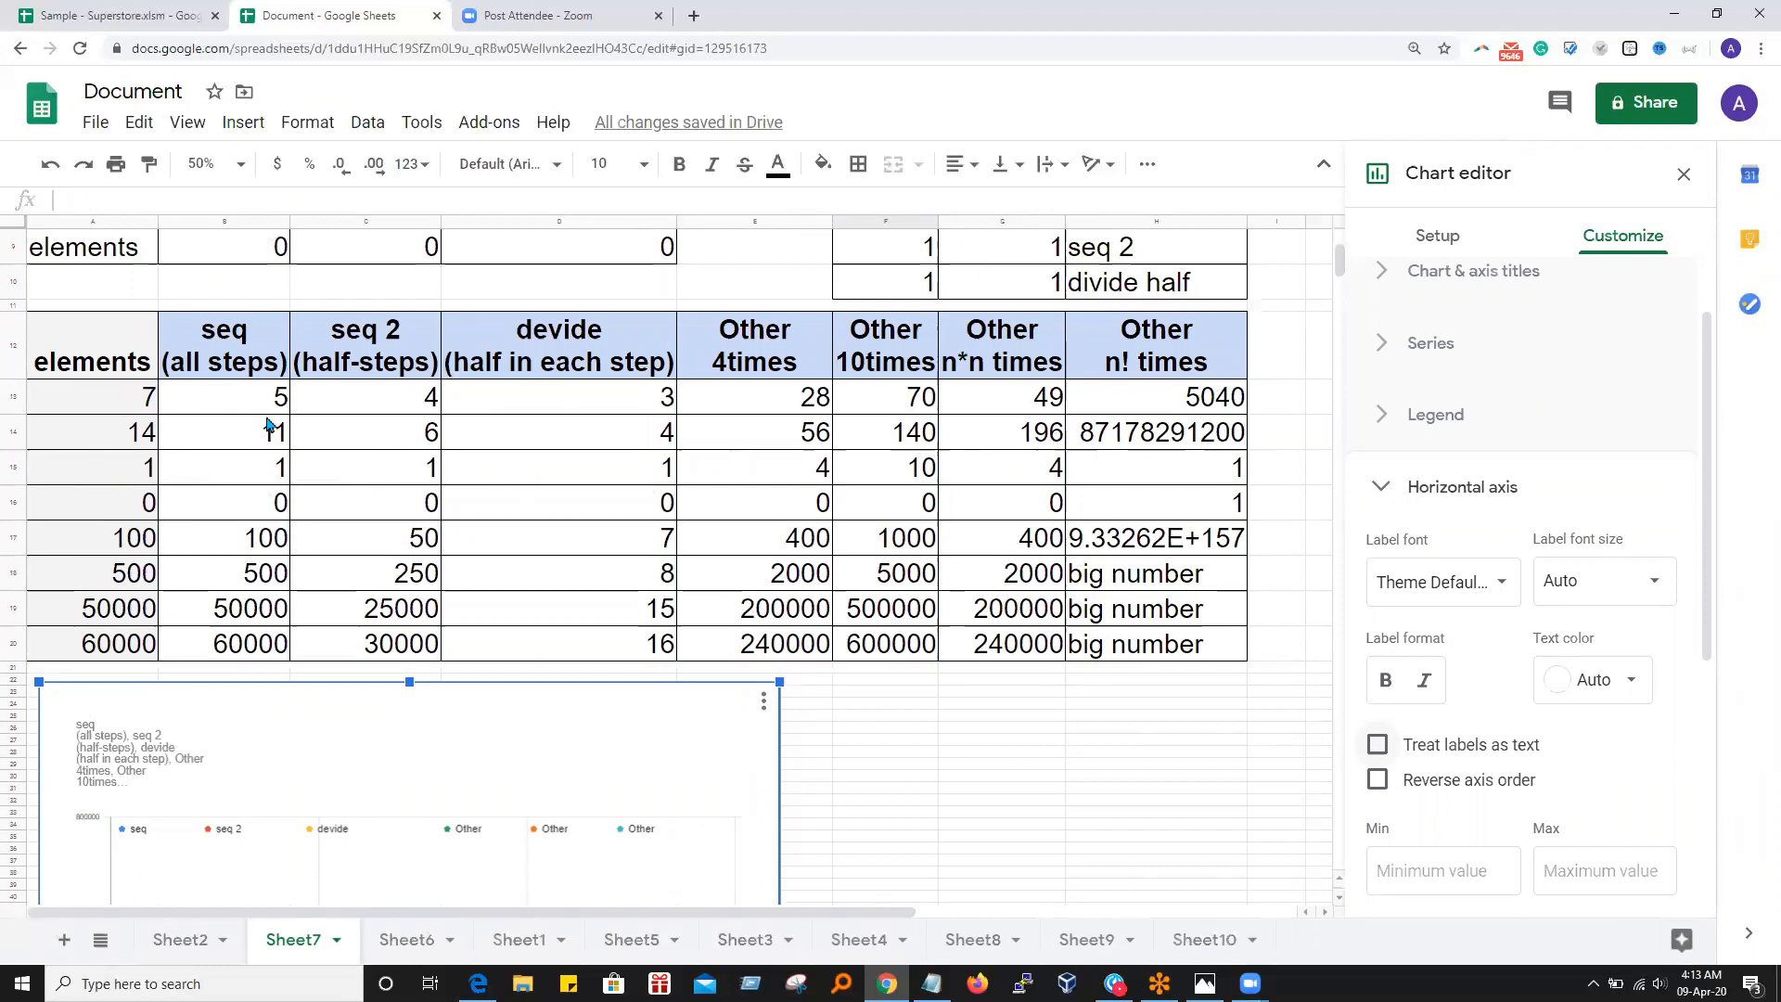
left_click(137, 406)
left_click(133, 440)
left_click(129, 475)
left_click(122, 510)
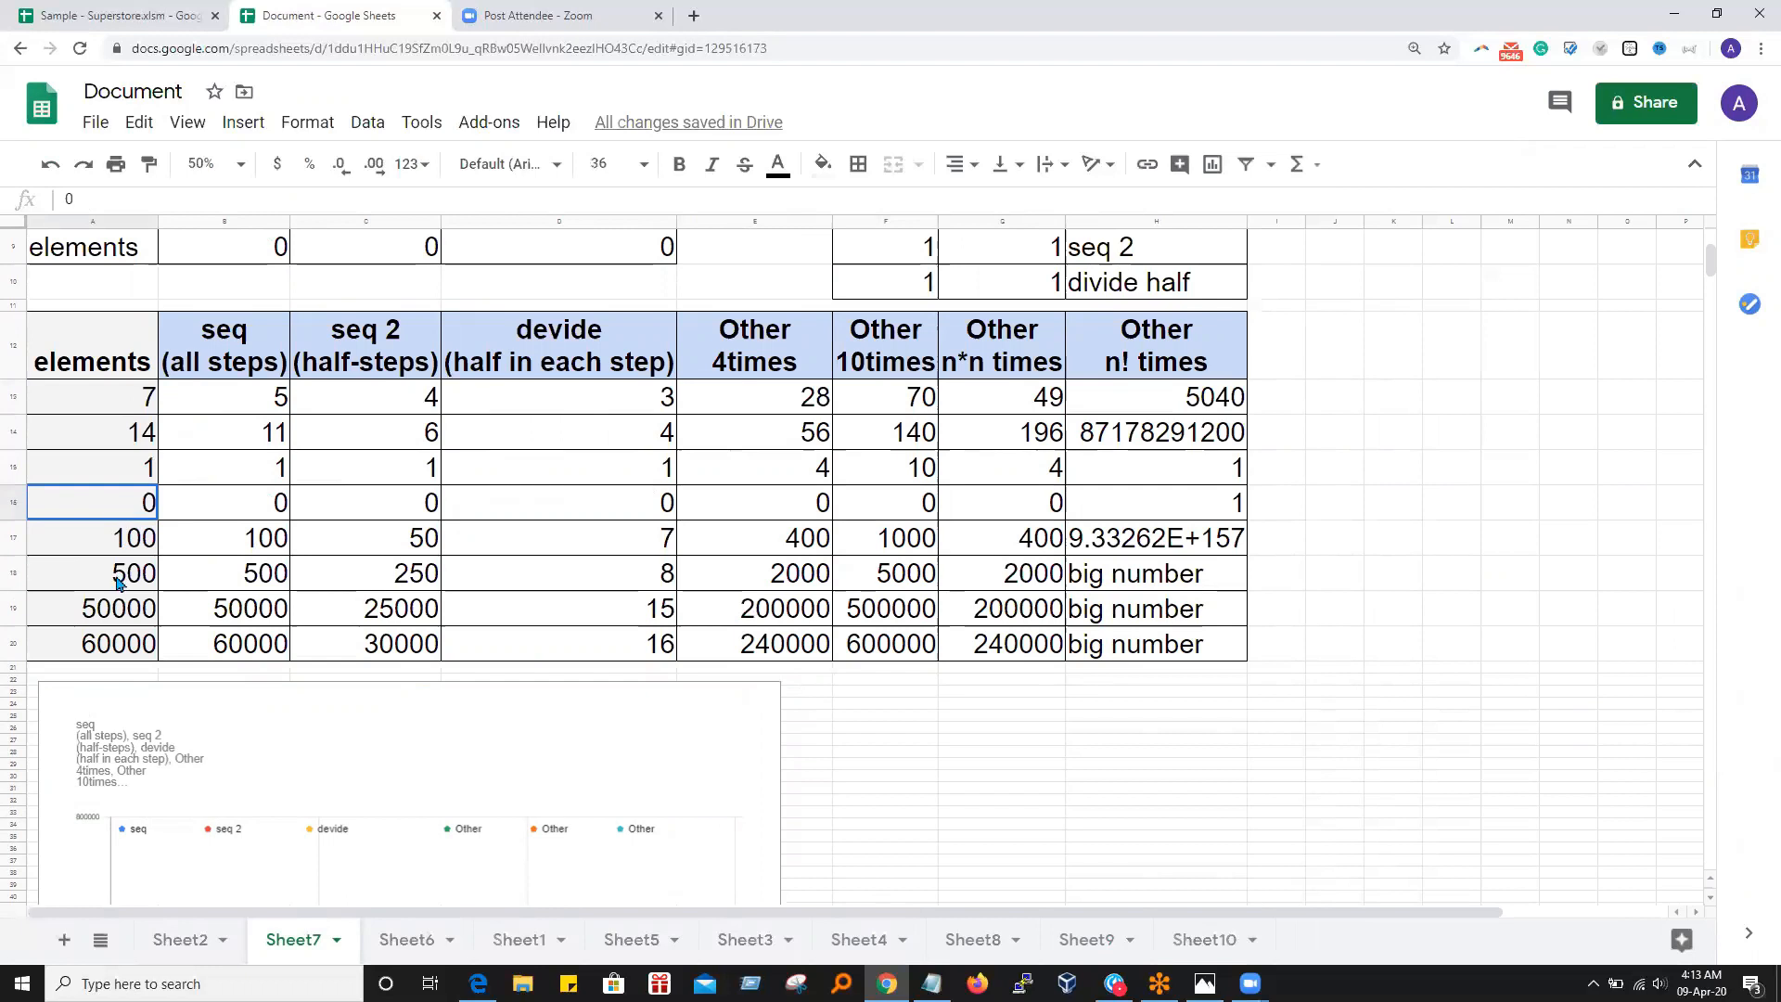
left_click(109, 649)
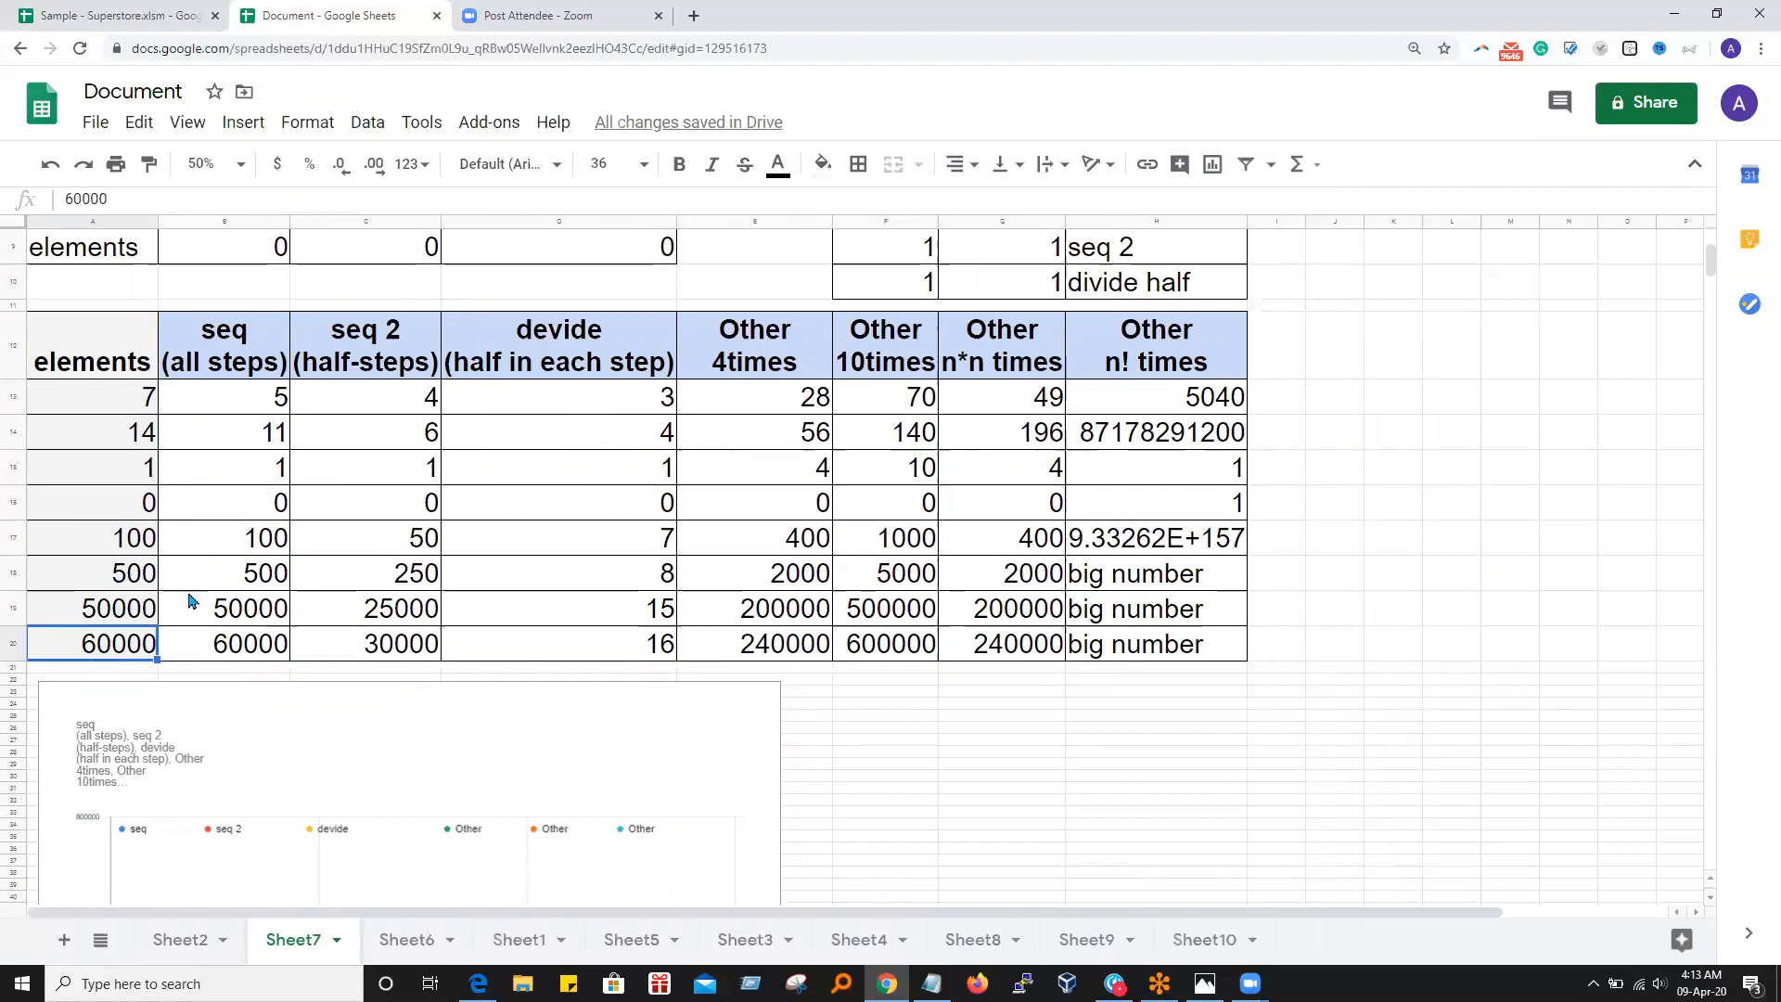
left_click(151, 409)
left_click(145, 428)
left_click(143, 466)
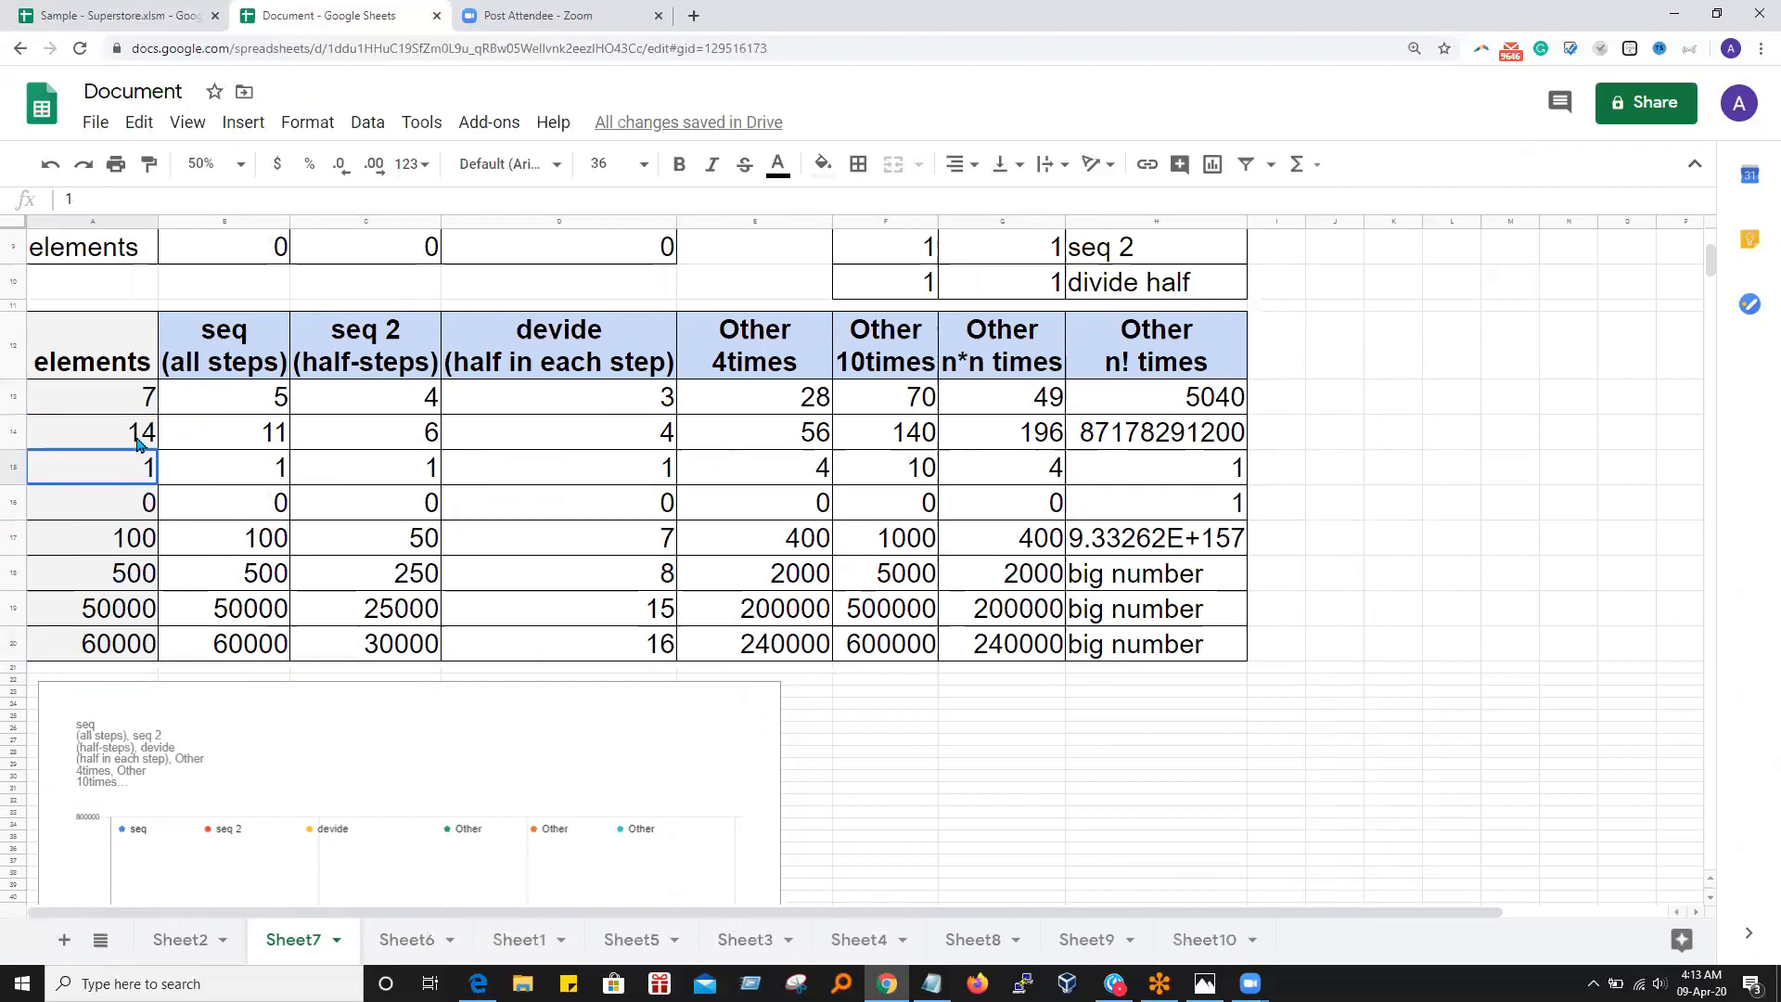
left_click(139, 409)
left_click(137, 435)
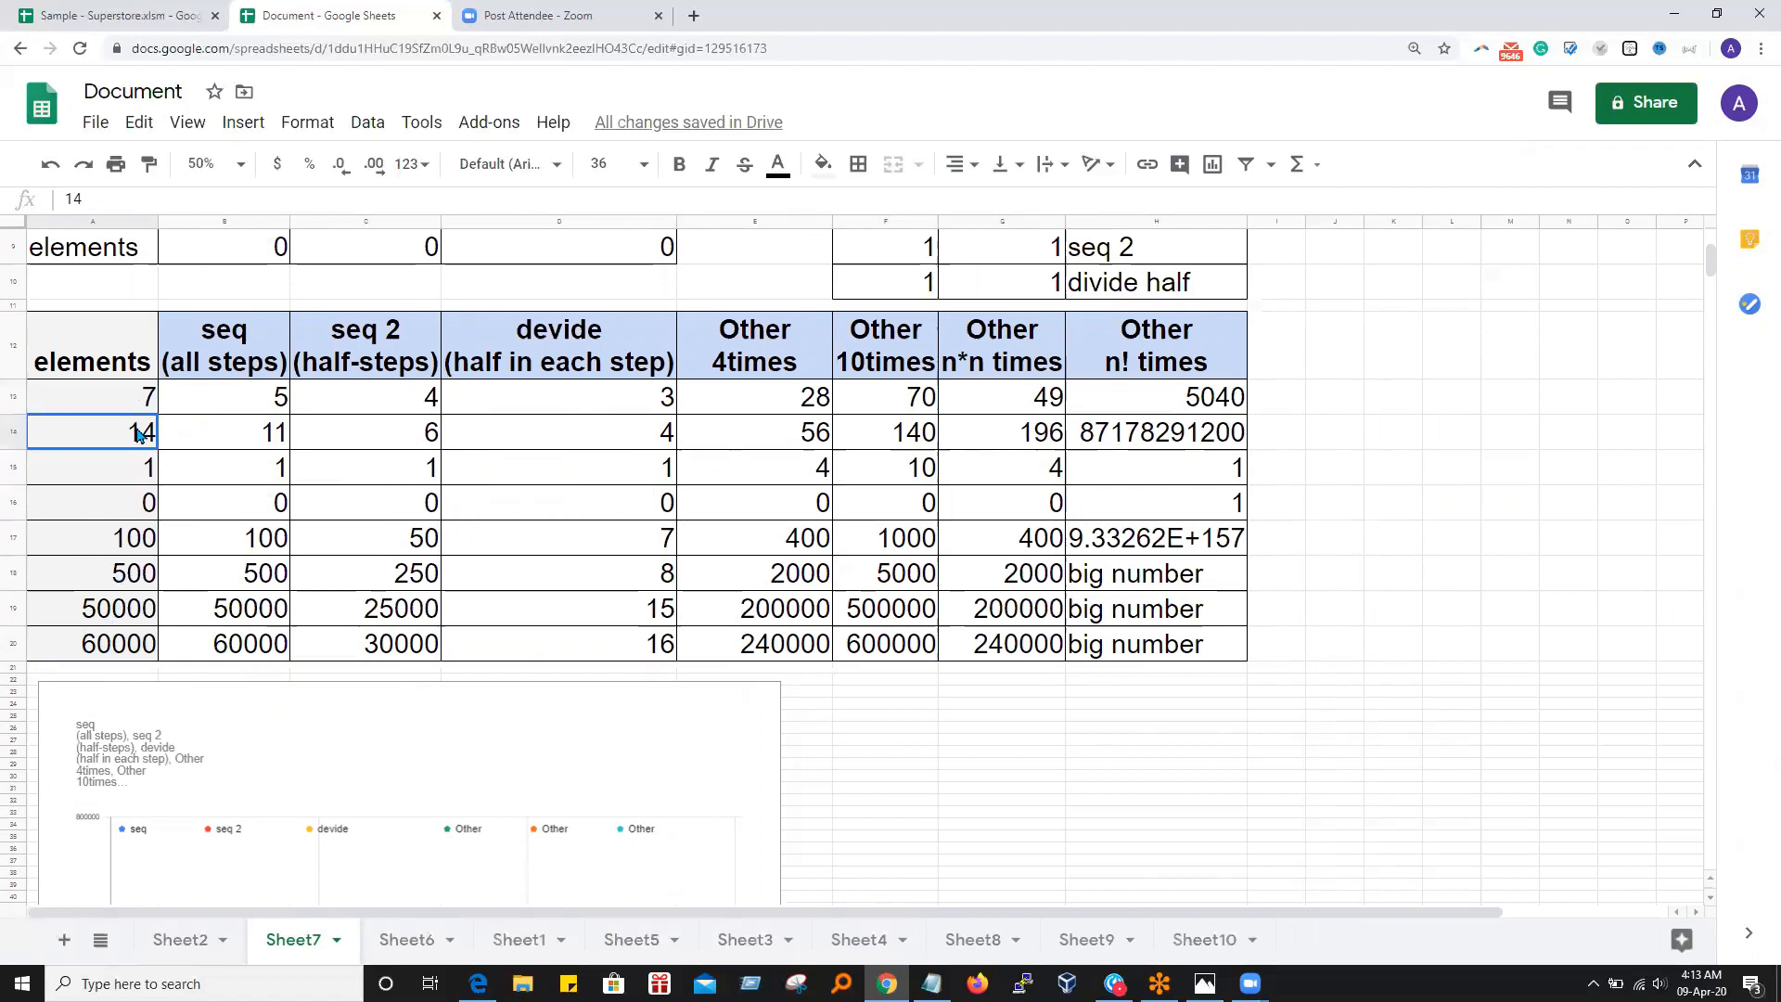
left_click(140, 471)
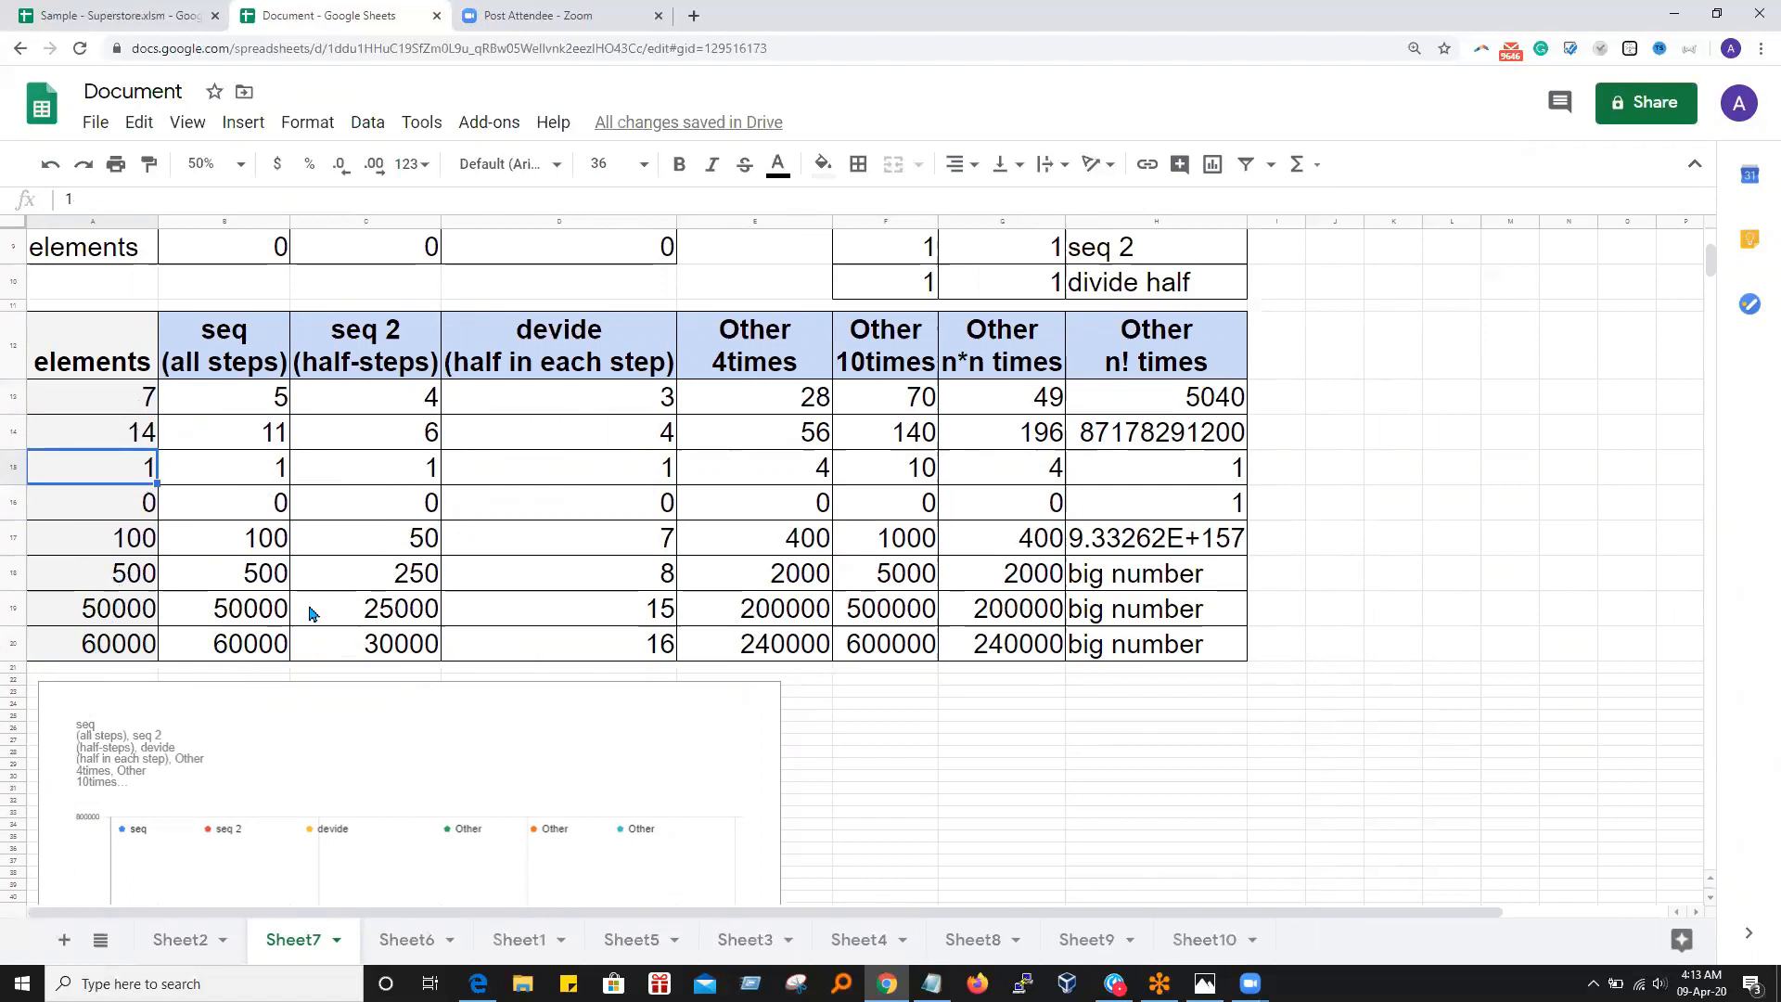
Compare how the points are spaced along the line chart's horizontal axis with the elements values in the table
scroll(186, 584, "down", 7)
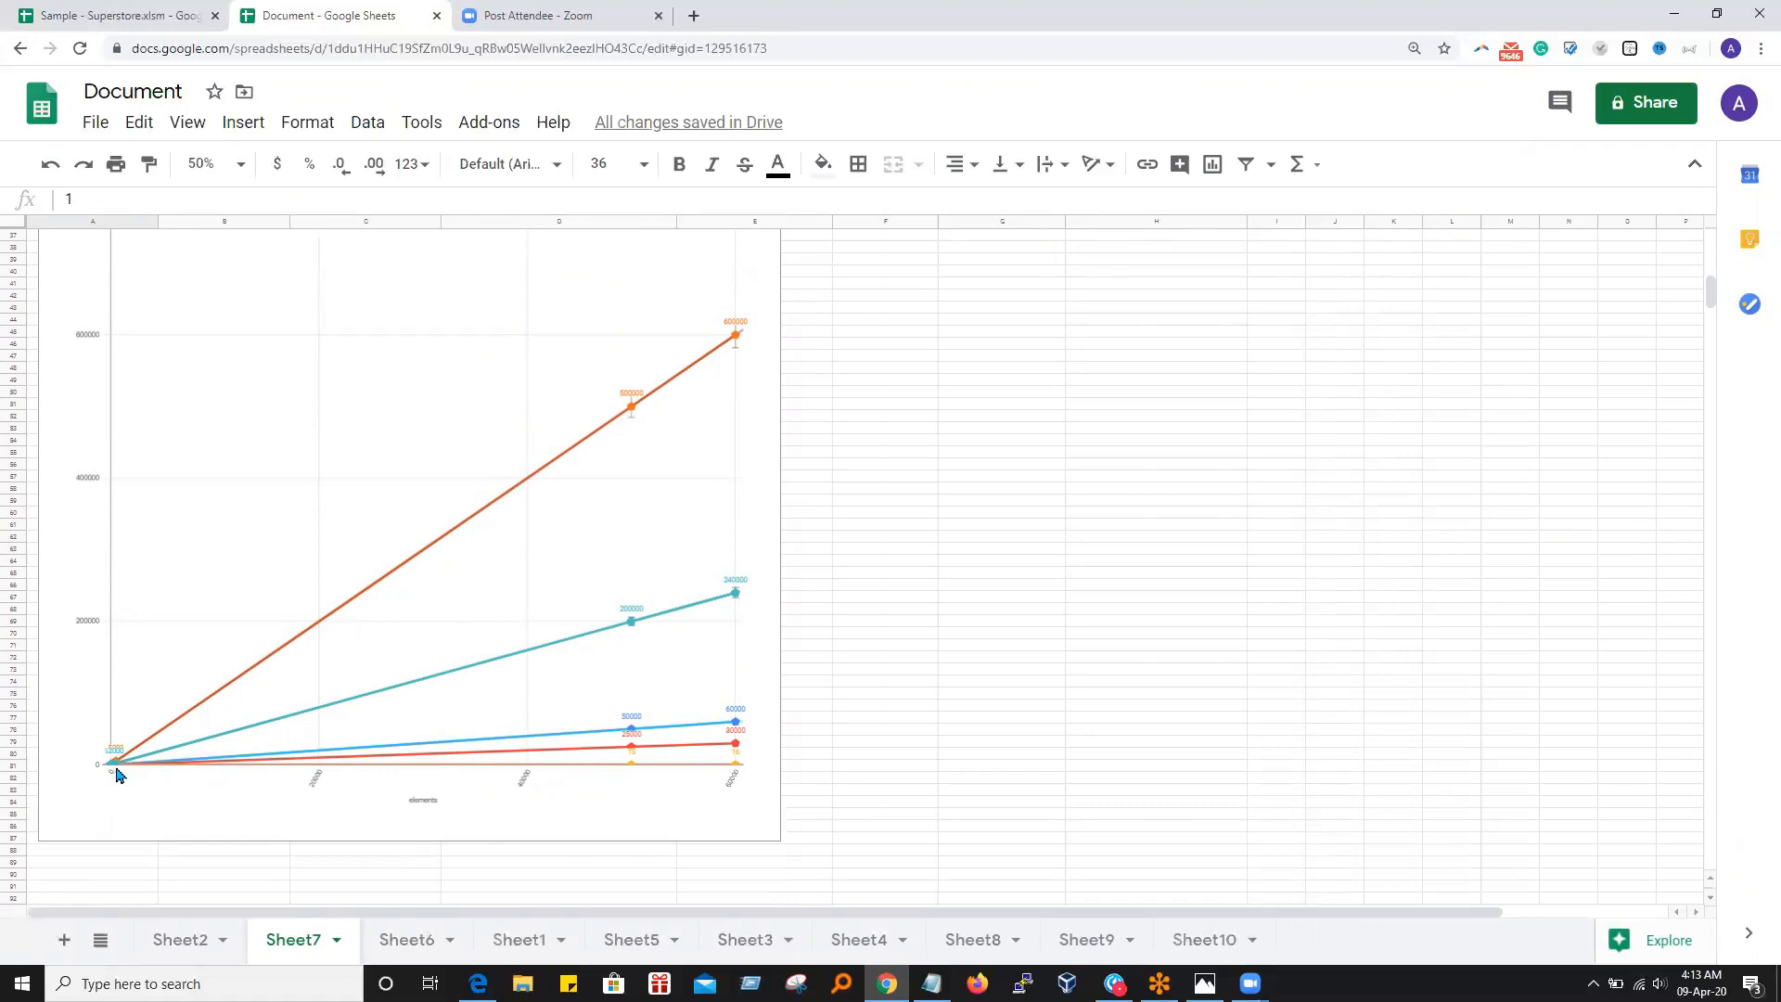
scroll(283, 468, "up", 9)
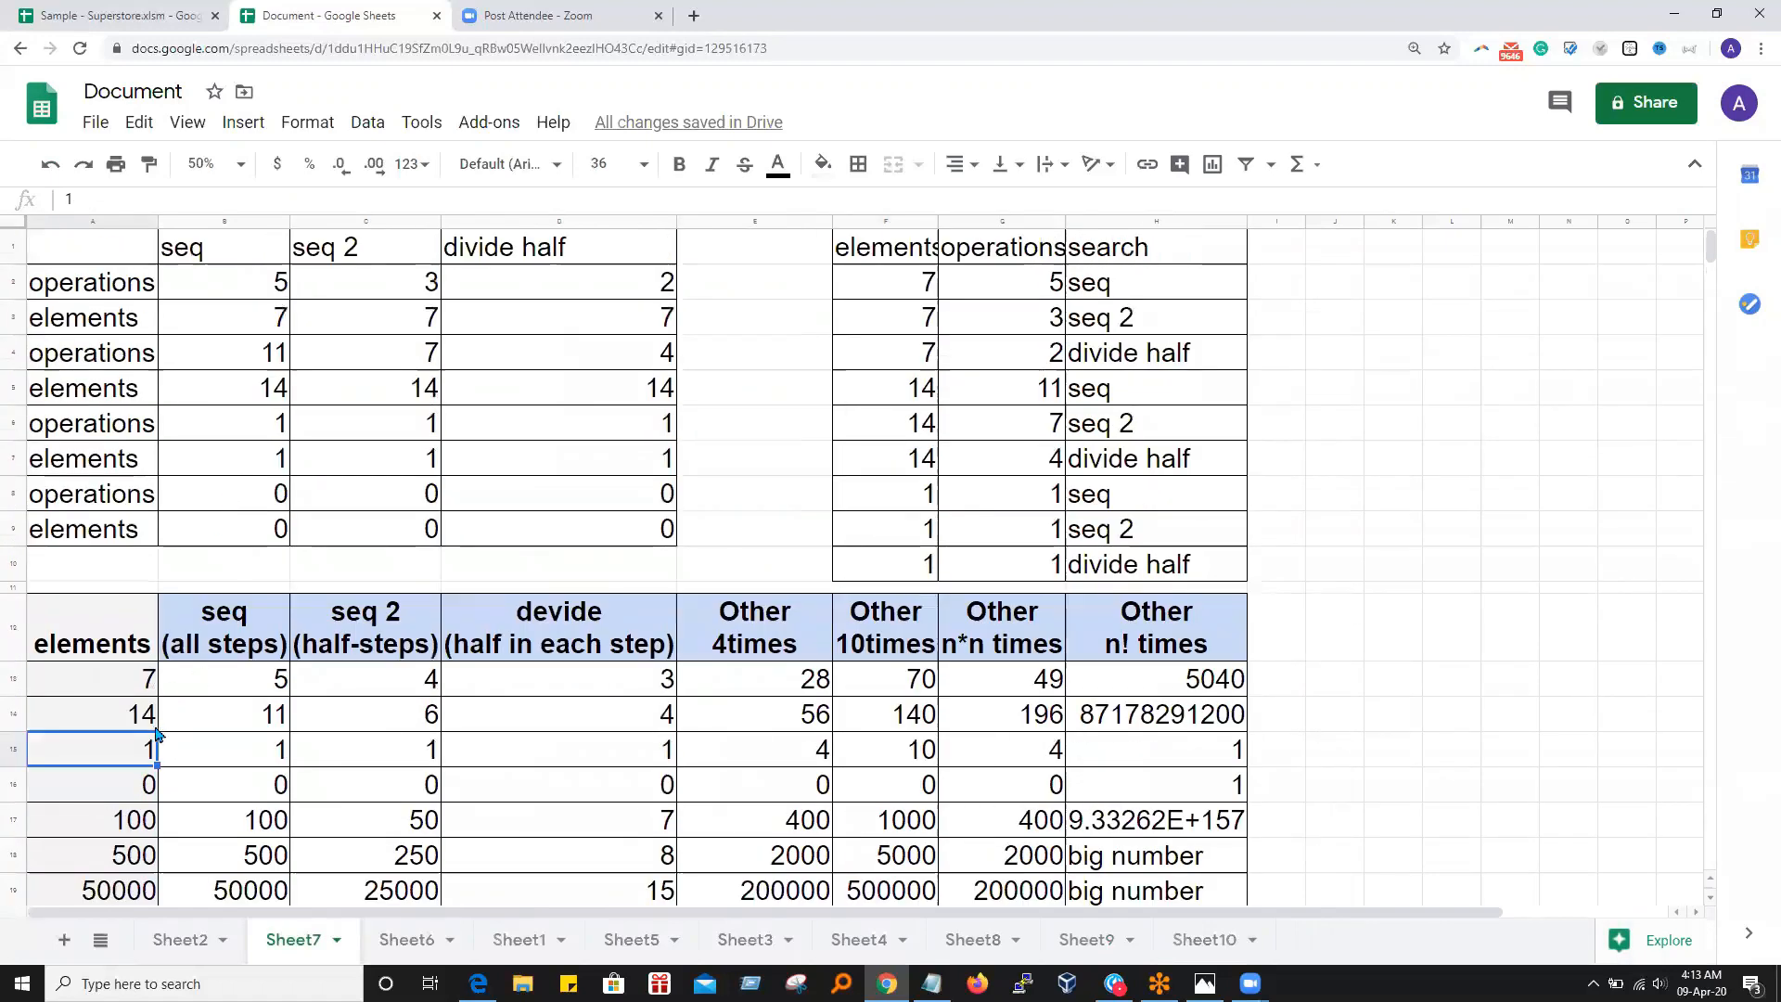
scroll(310, 801, "down", 5)
scroll(193, 751, "down", 4)
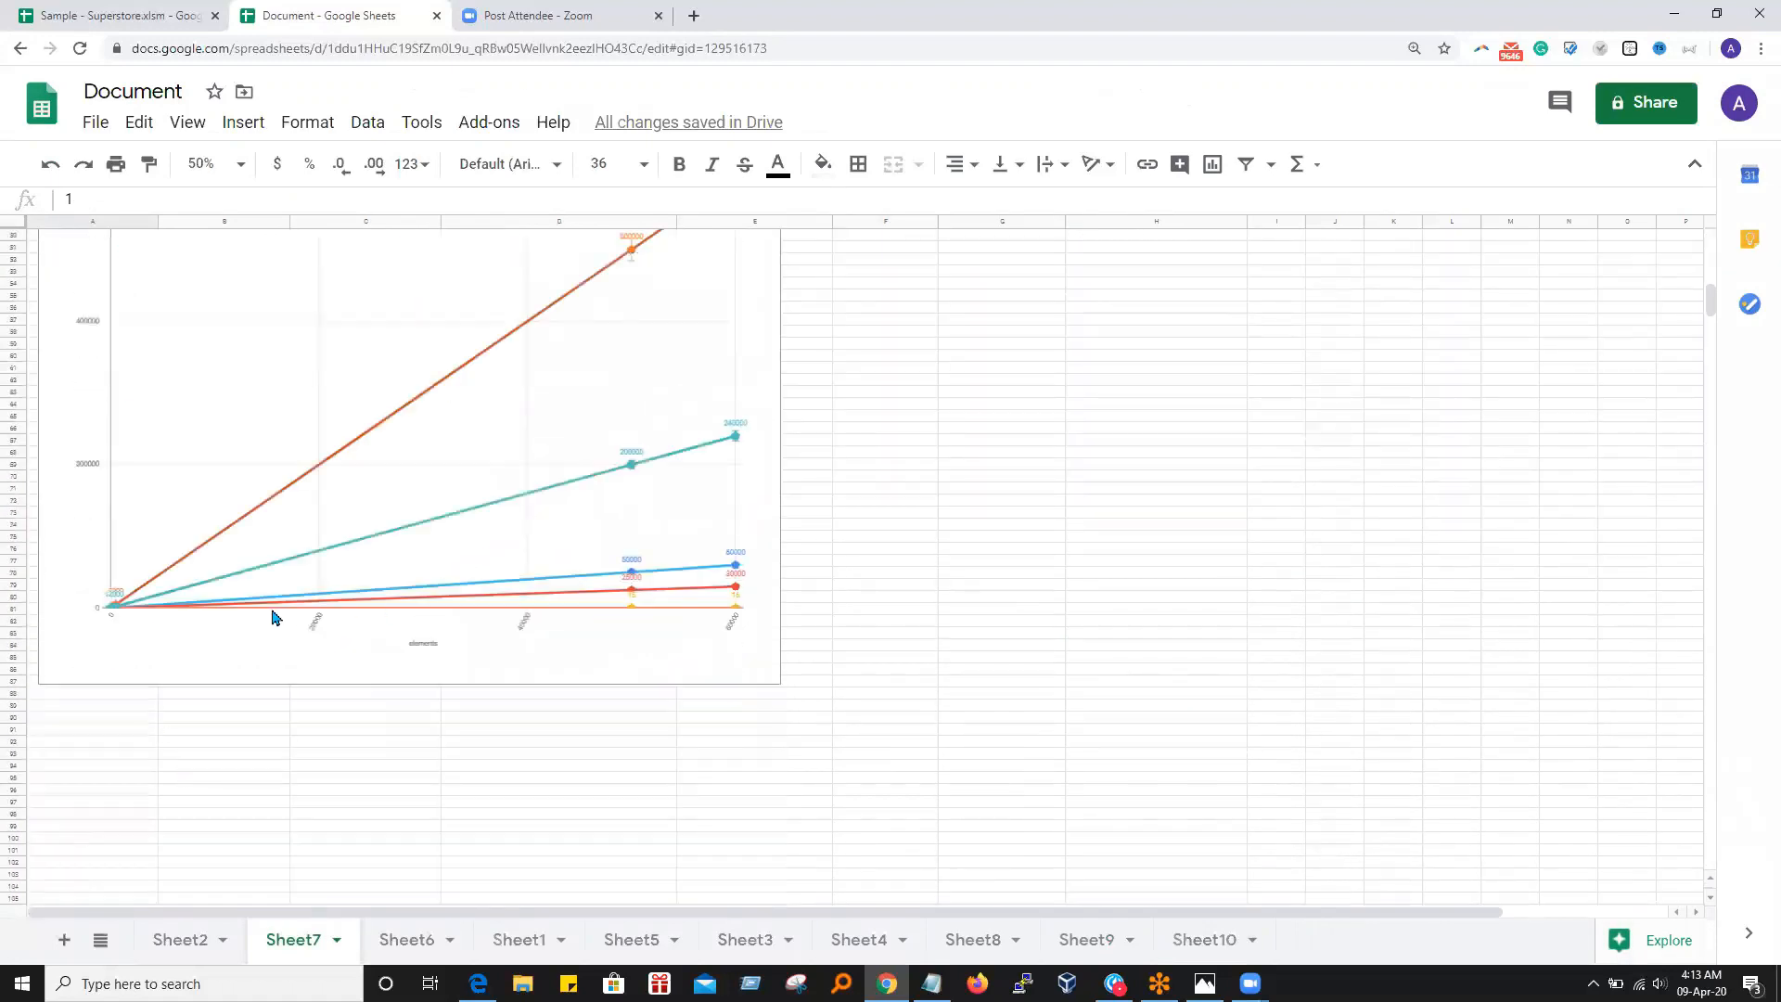
scroll(961, 686, "up", 1)
scroll(465, 672, "up", 1)
scroll(115, 625, "down", 1)
Go through the elements column cell by cell down to 60000 to review the values plotted on the horizontal axis
scroll(266, 624, "up", 10)
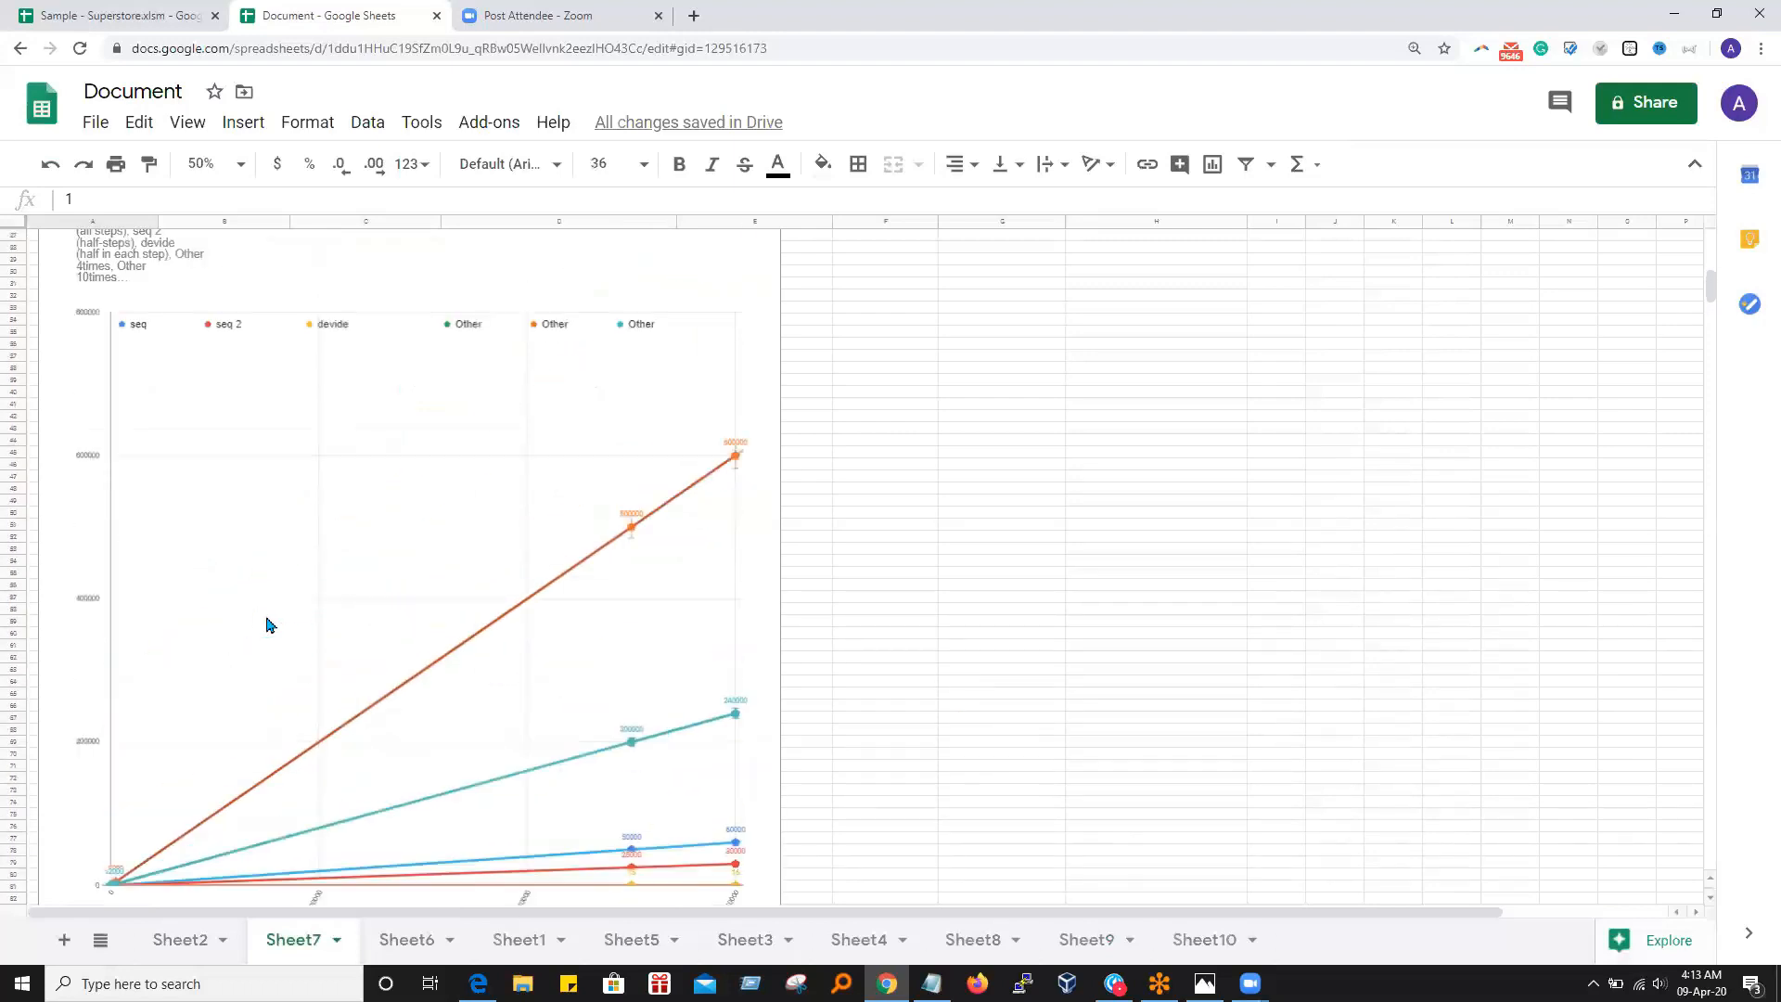
left_click(118, 396)
left_click(113, 434)
left_click(108, 476)
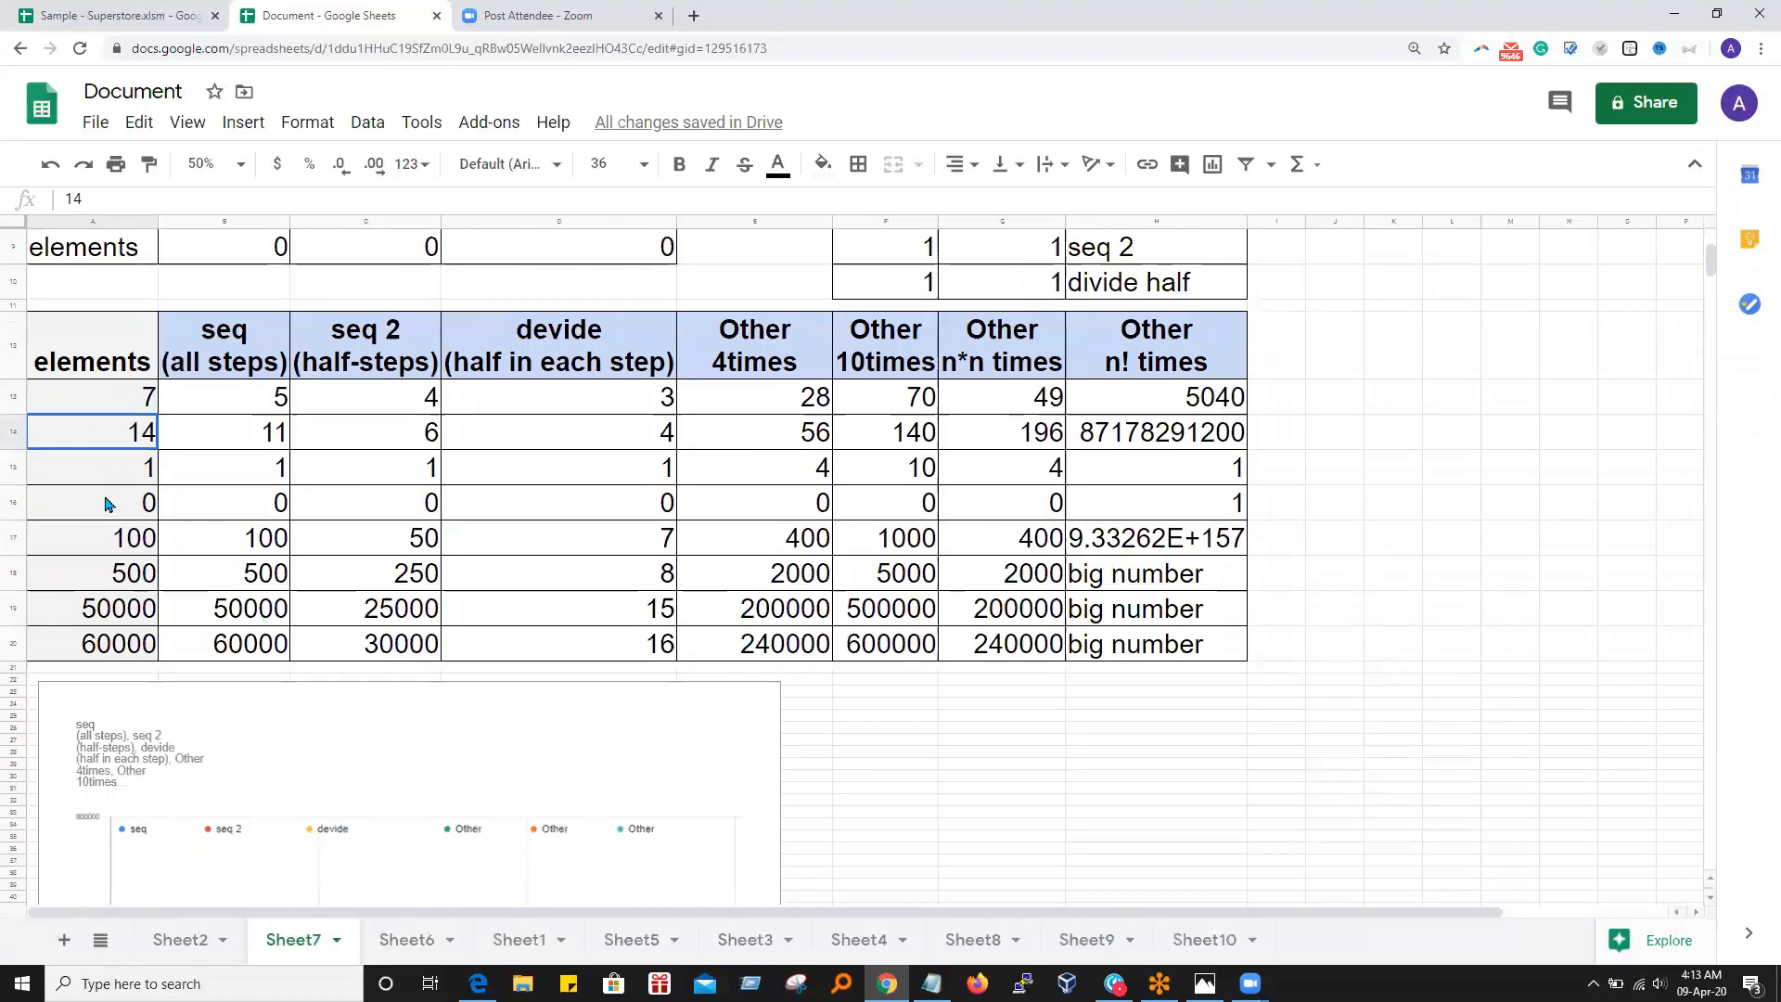
left_click(102, 516)
left_click(100, 551)
left_click(108, 397)
left_click(109, 475)
left_click(109, 508)
left_click(110, 571)
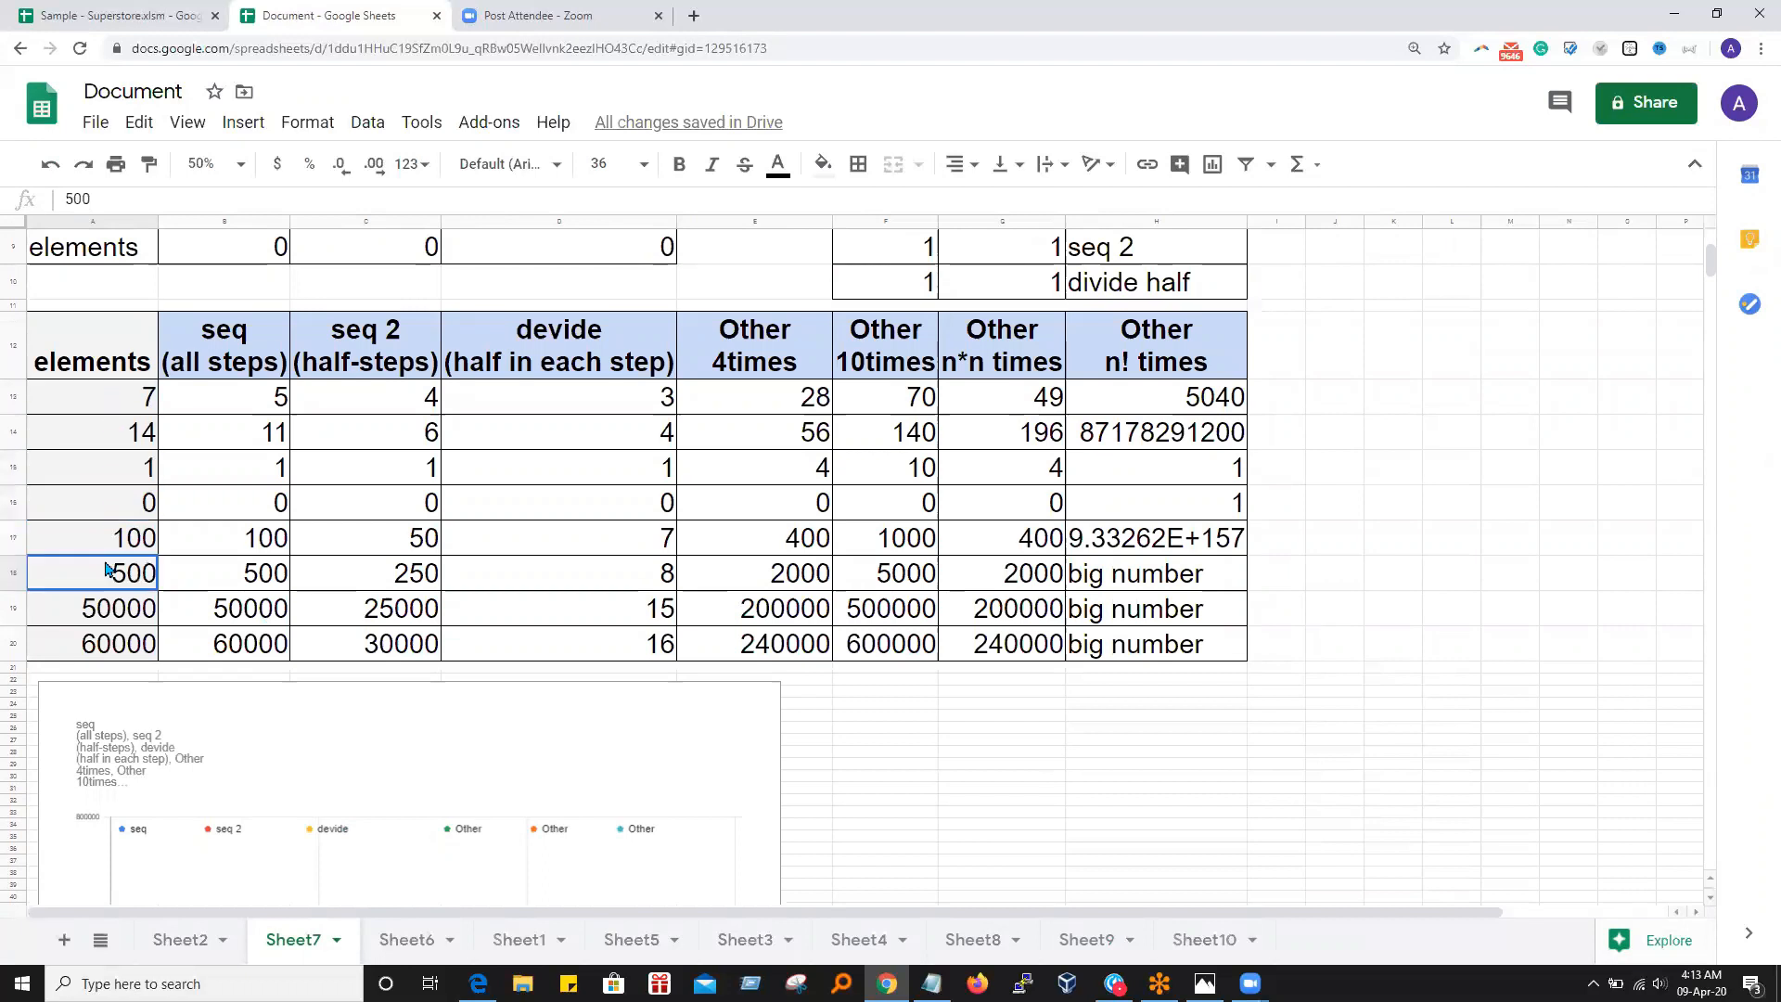
left_click(93, 617)
left_click(94, 652)
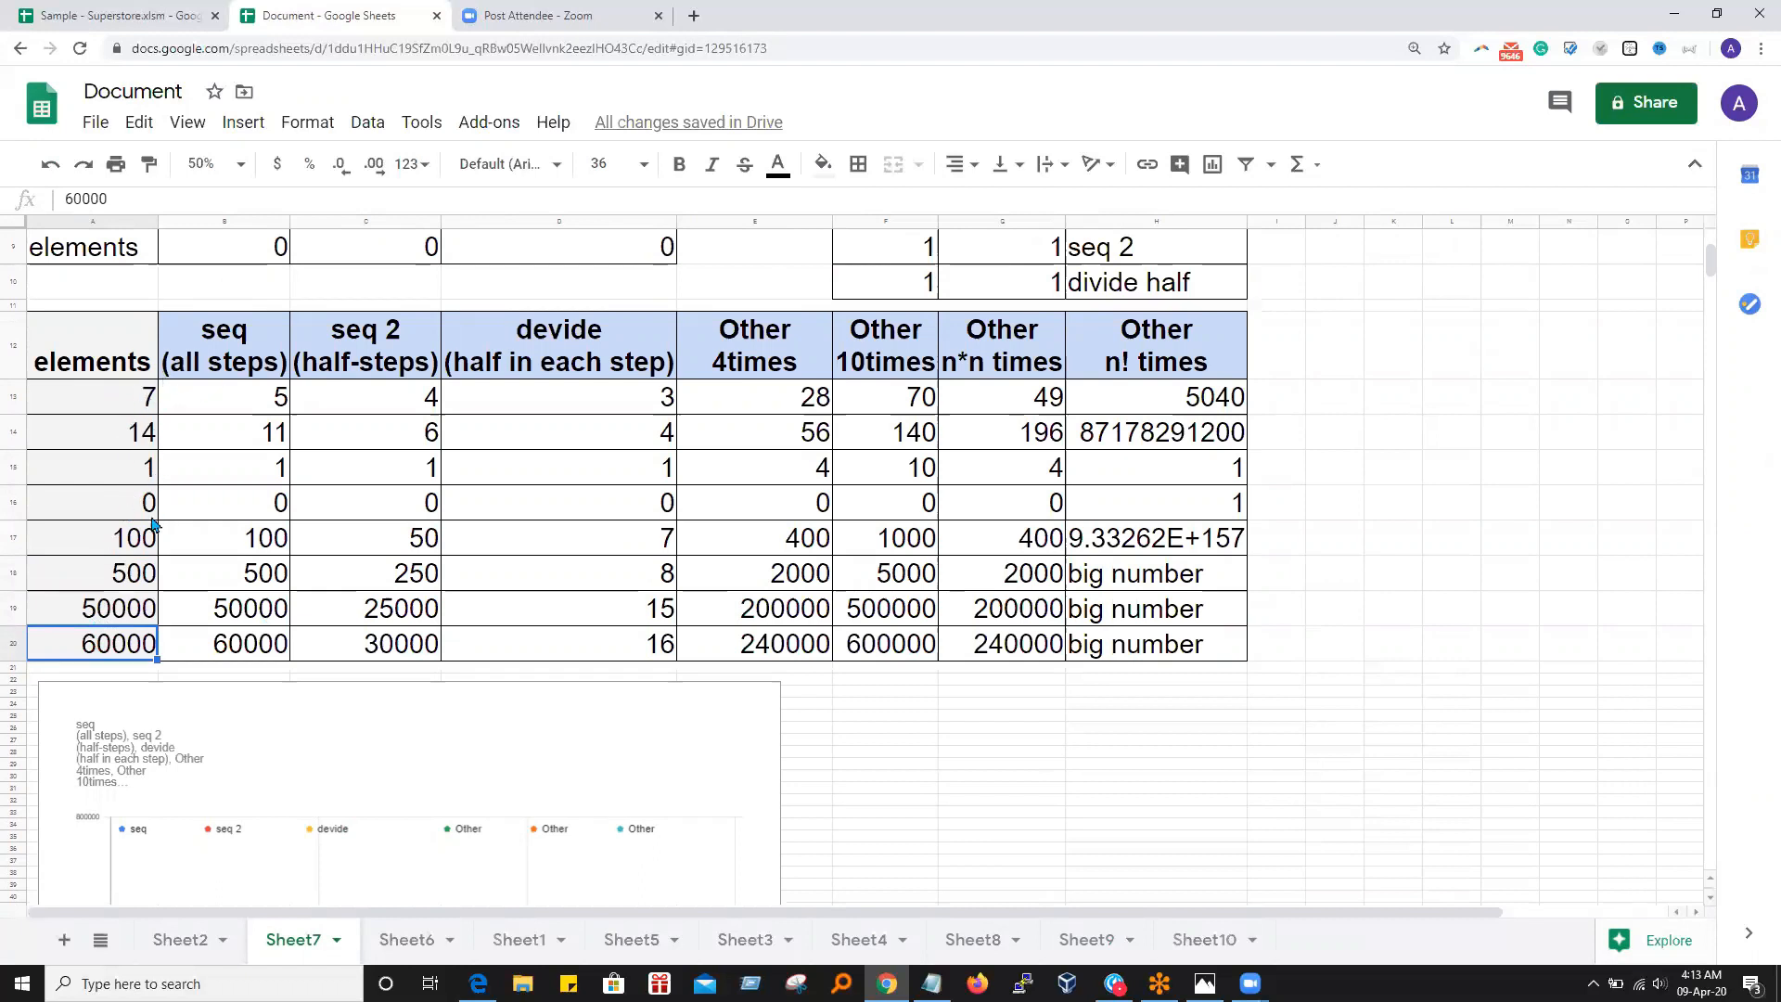
Check the whole line chart against the first seq (all steps) value and the first two elements values
left_click(1076, 787)
scroll(1034, 767, "down", 6)
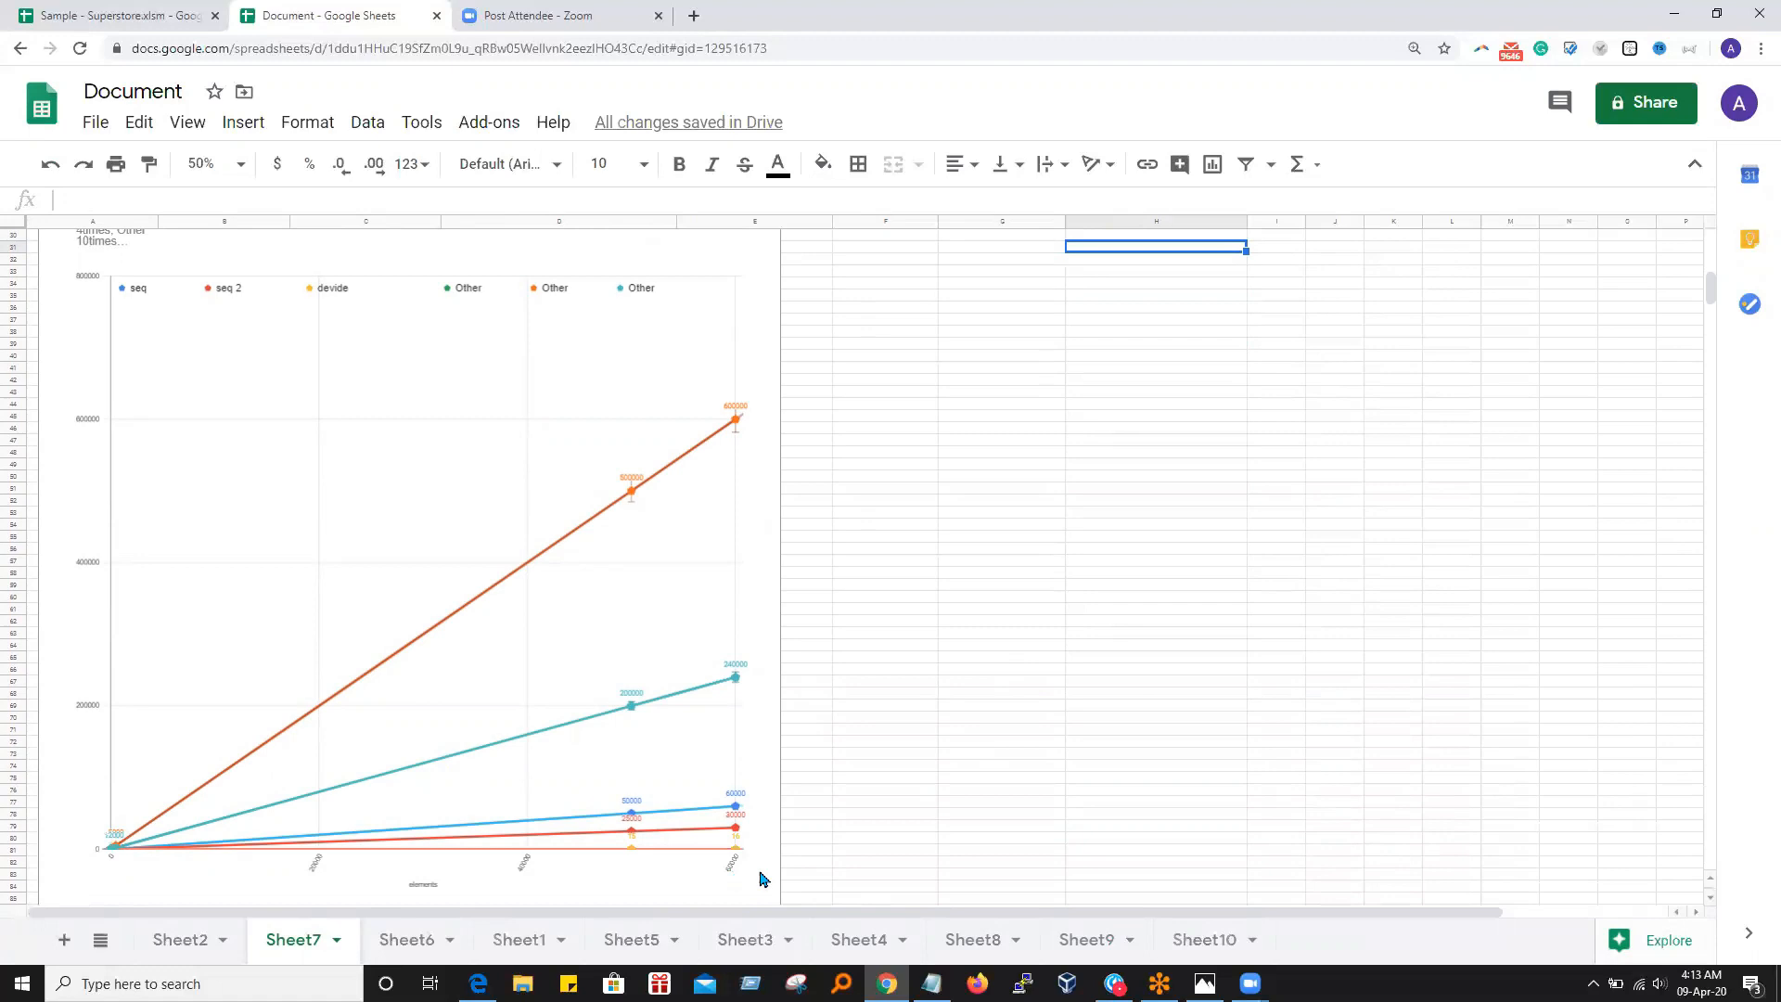
scroll(650, 556, "up", 8)
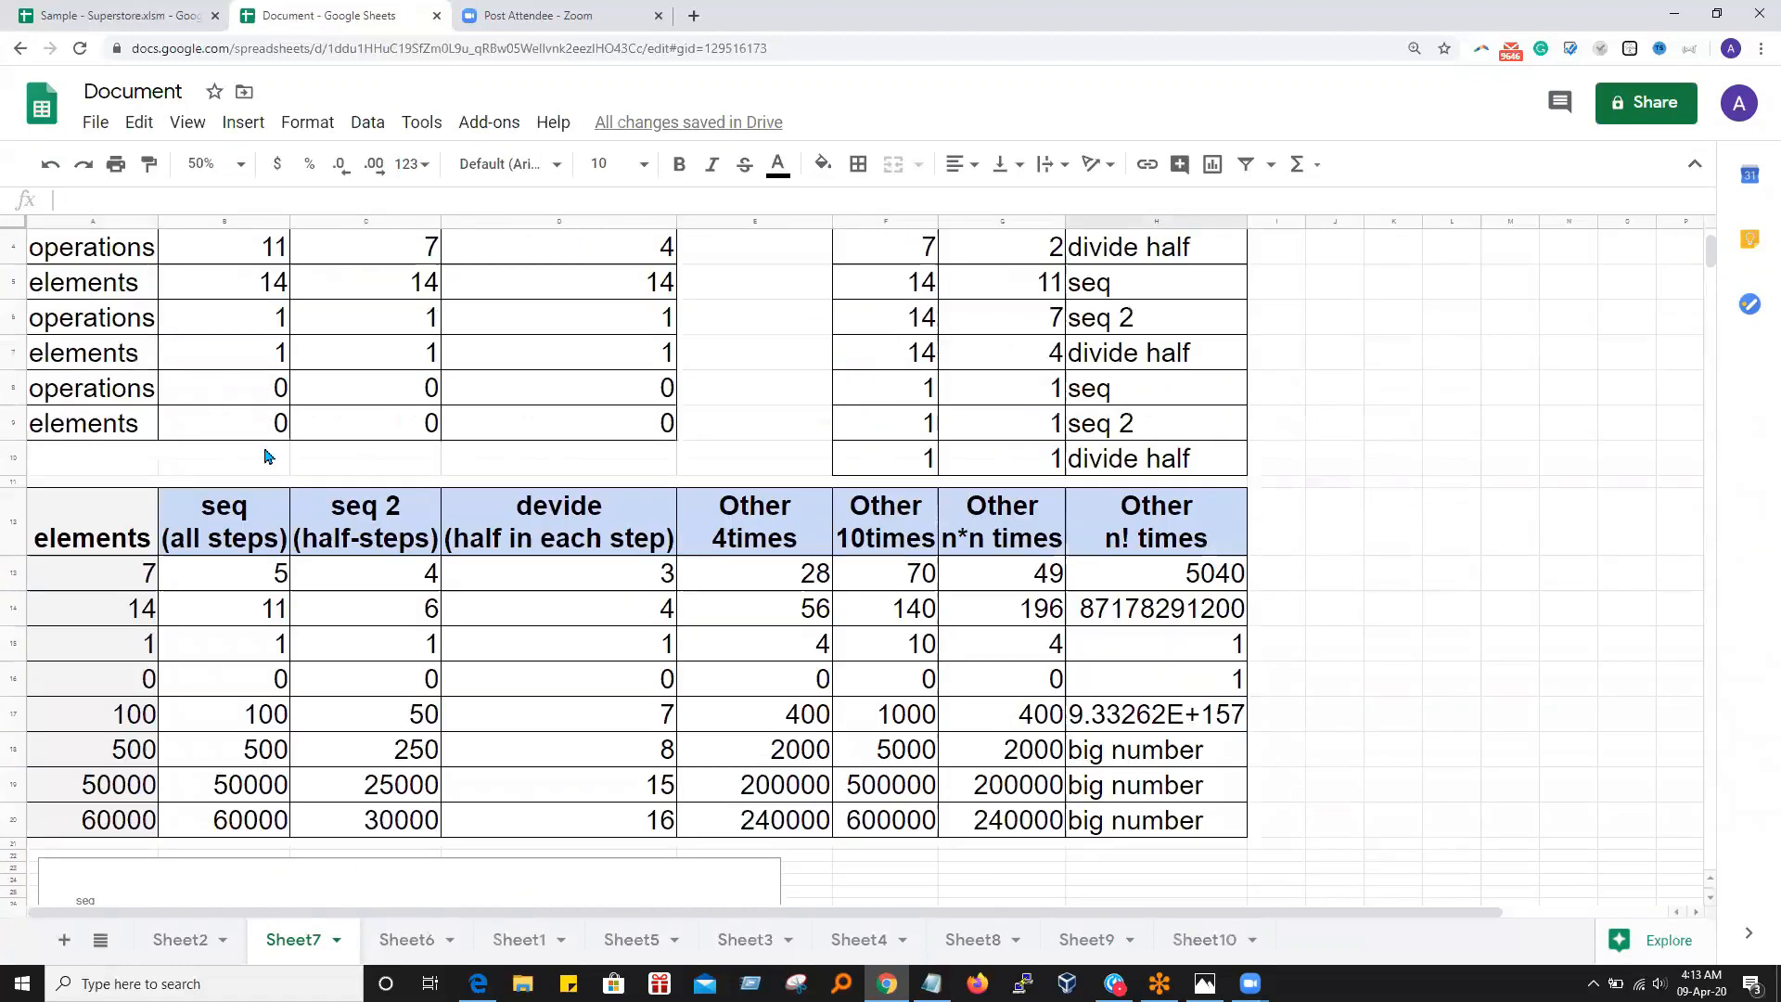
left_click(269, 580)
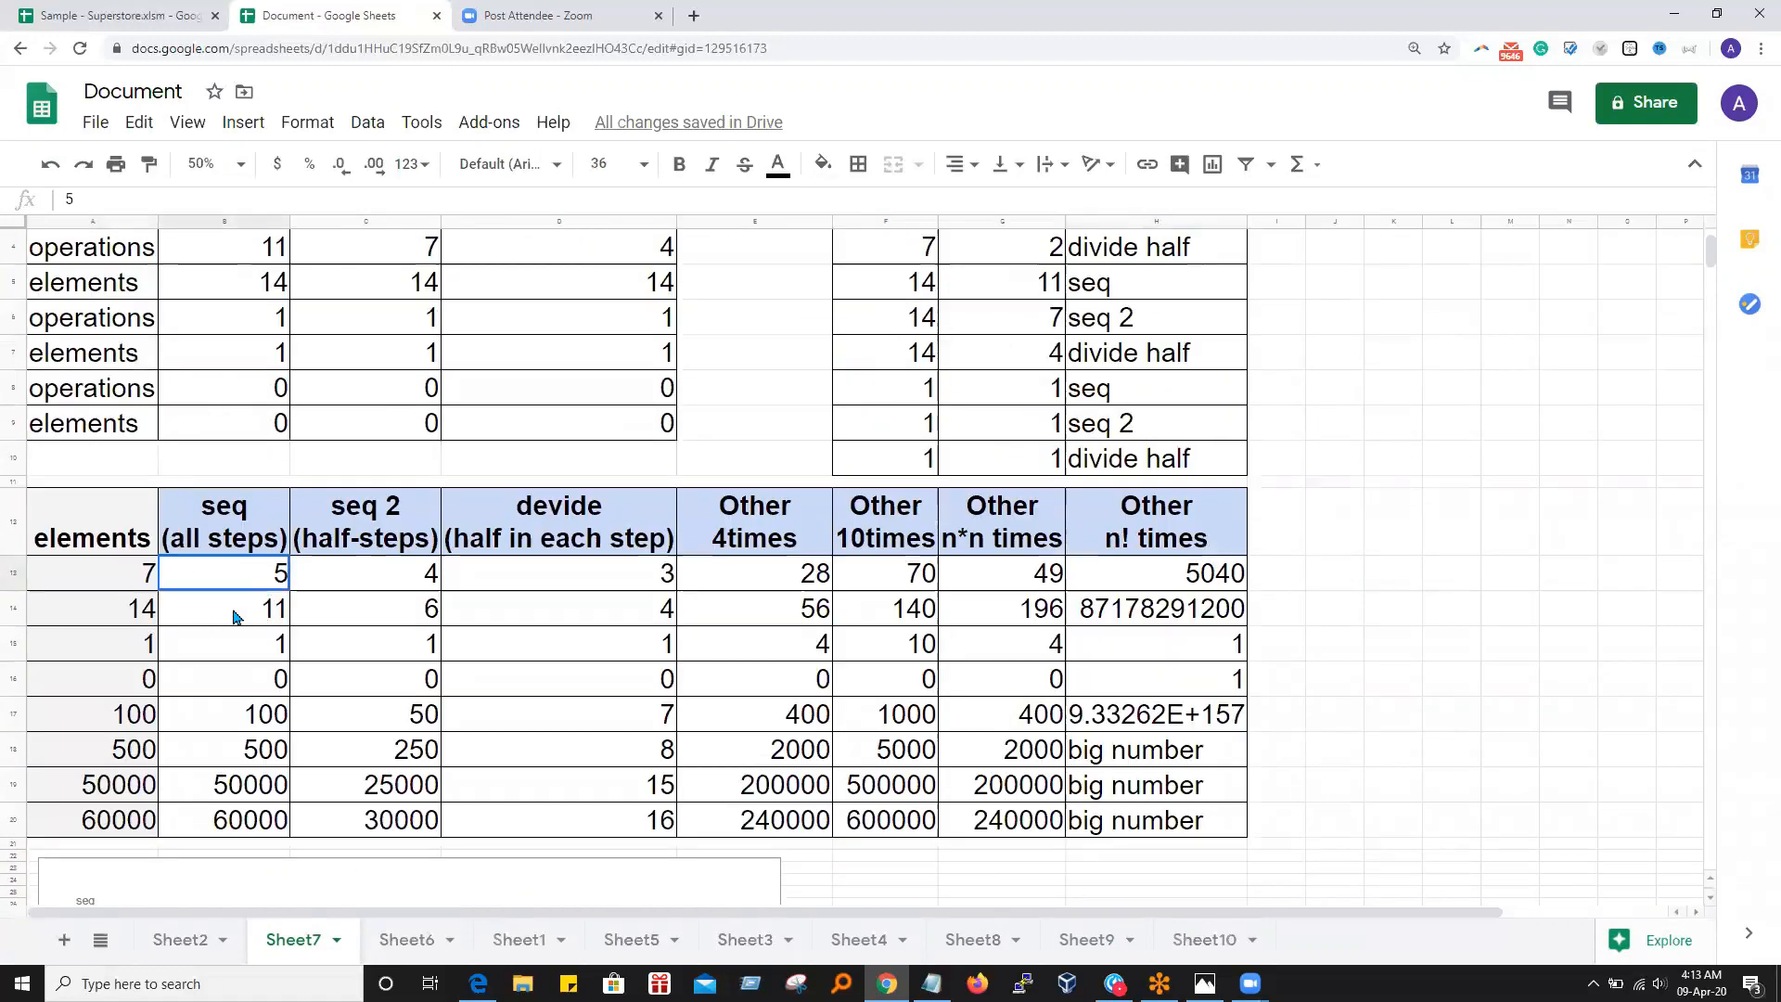
left_click(139, 584)
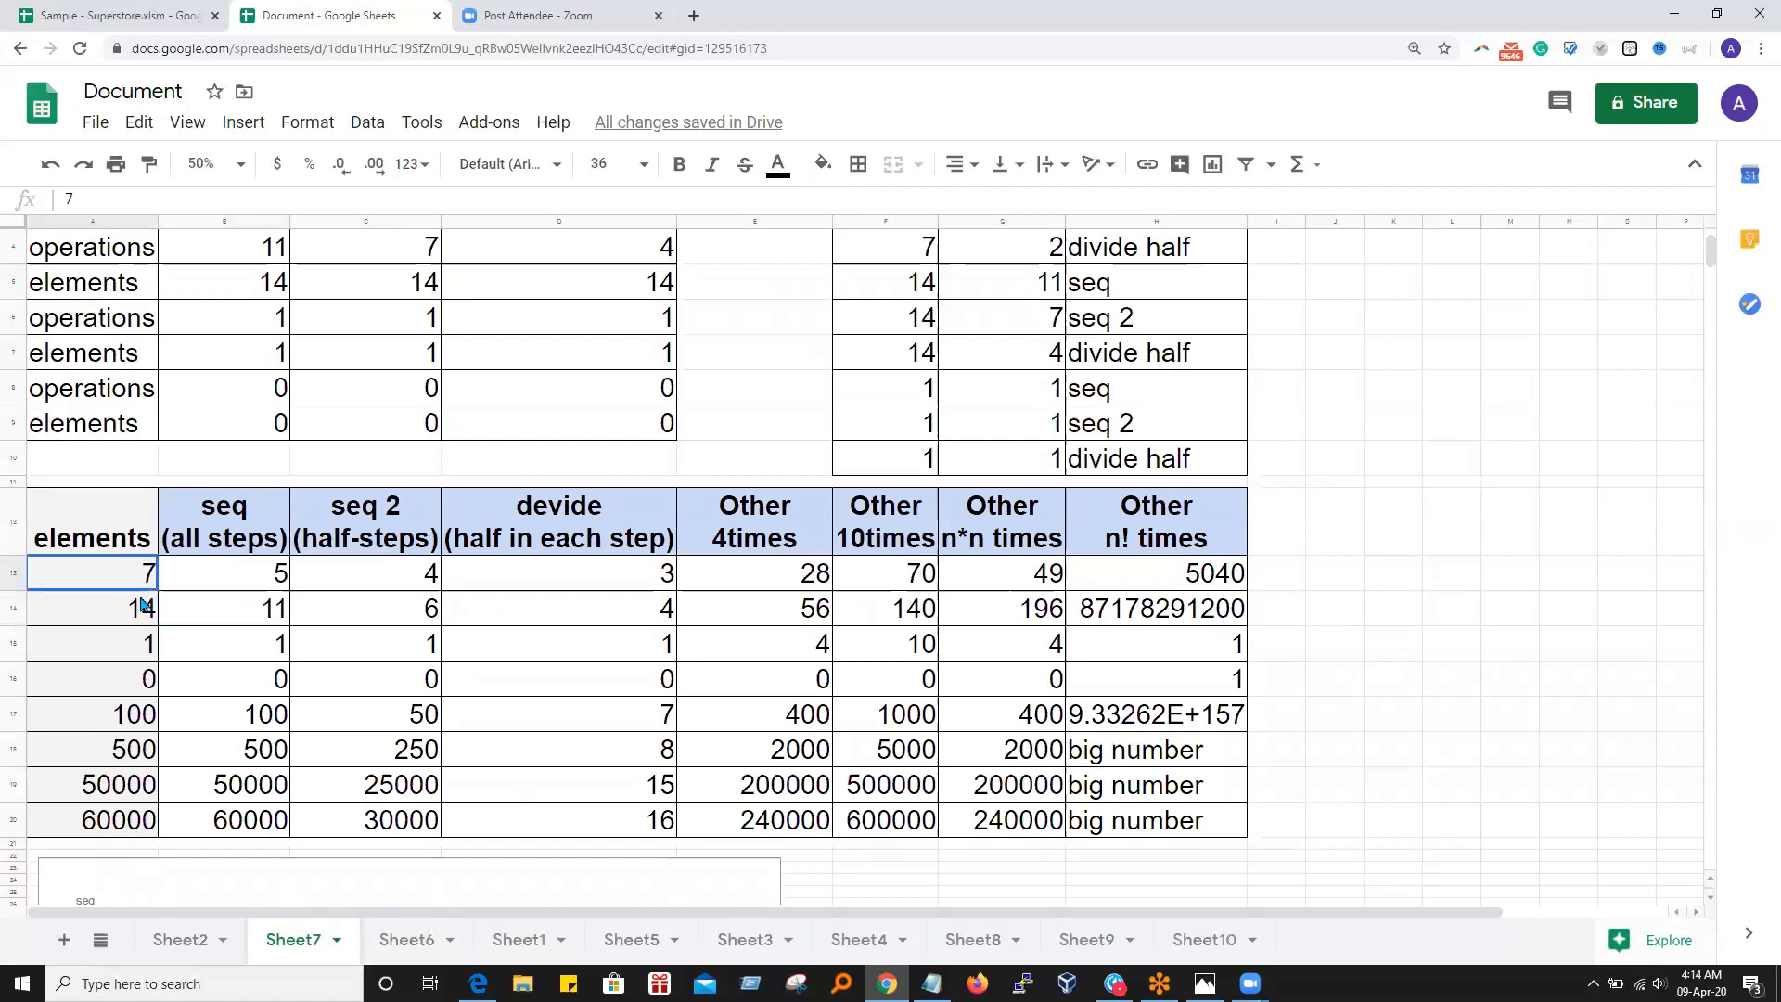
key("Down")
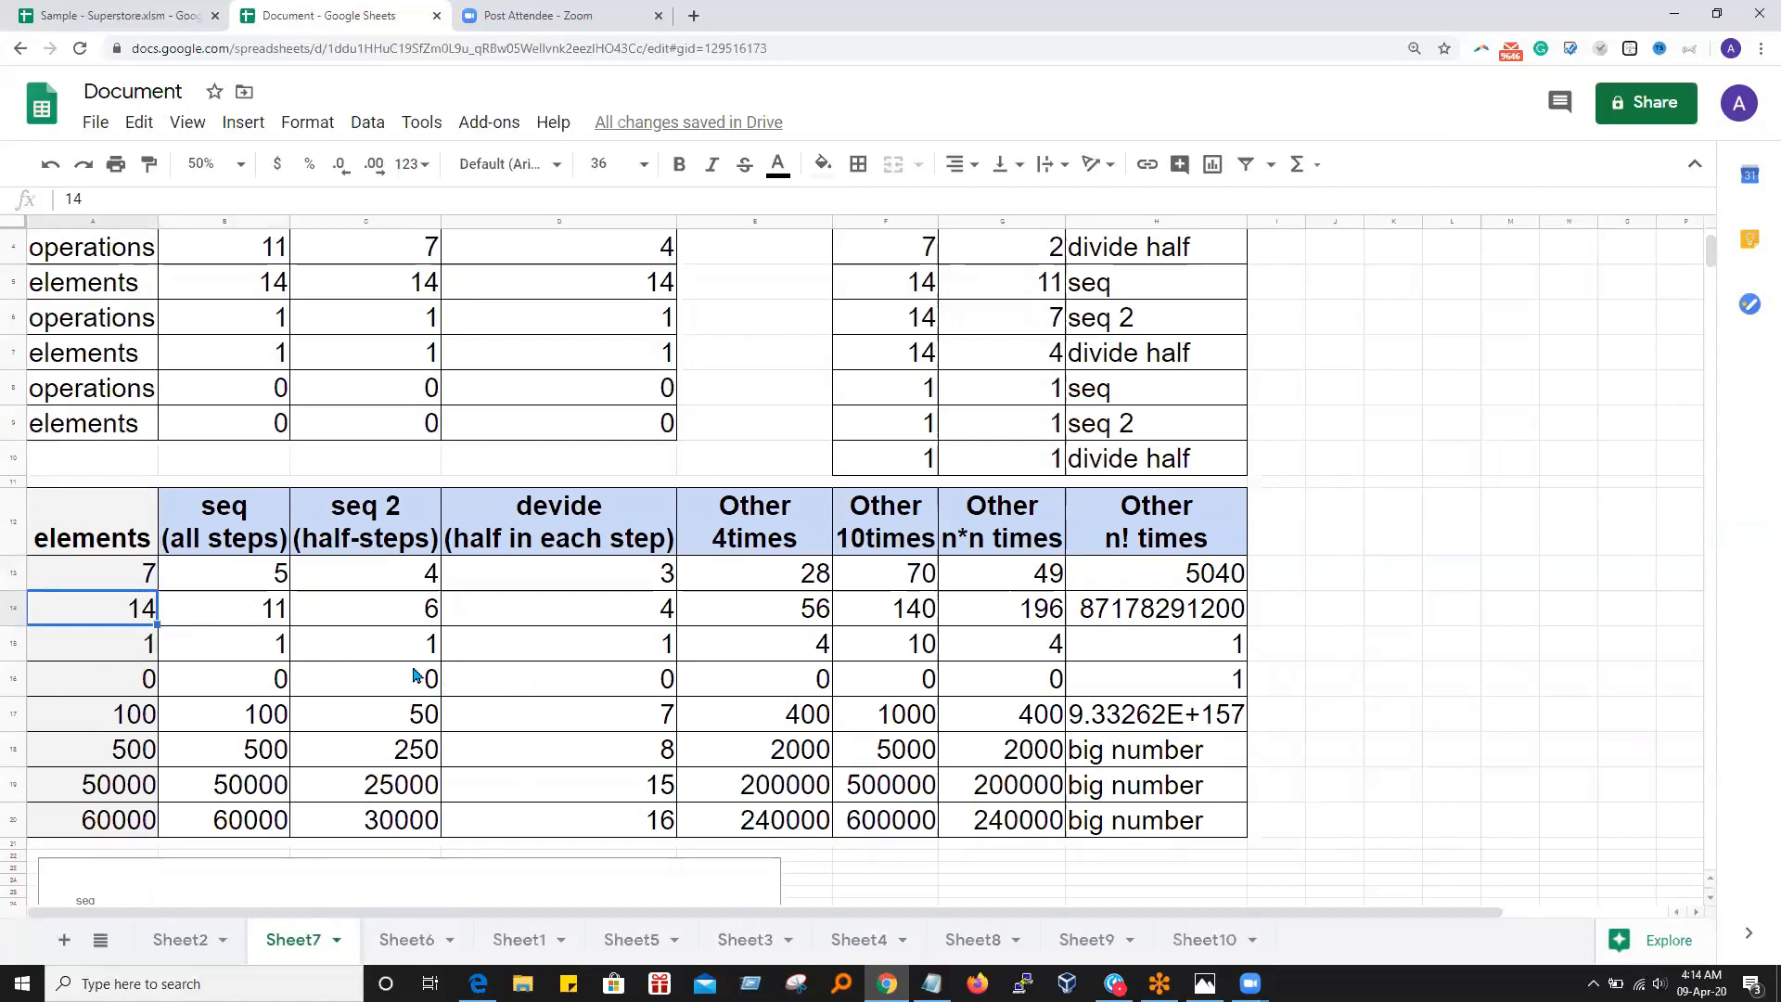
View the line chart again and compare the n*n times values for the rows with 7 and 14 elements
left_click(1595, 636)
scroll(1049, 732, "down", 6)
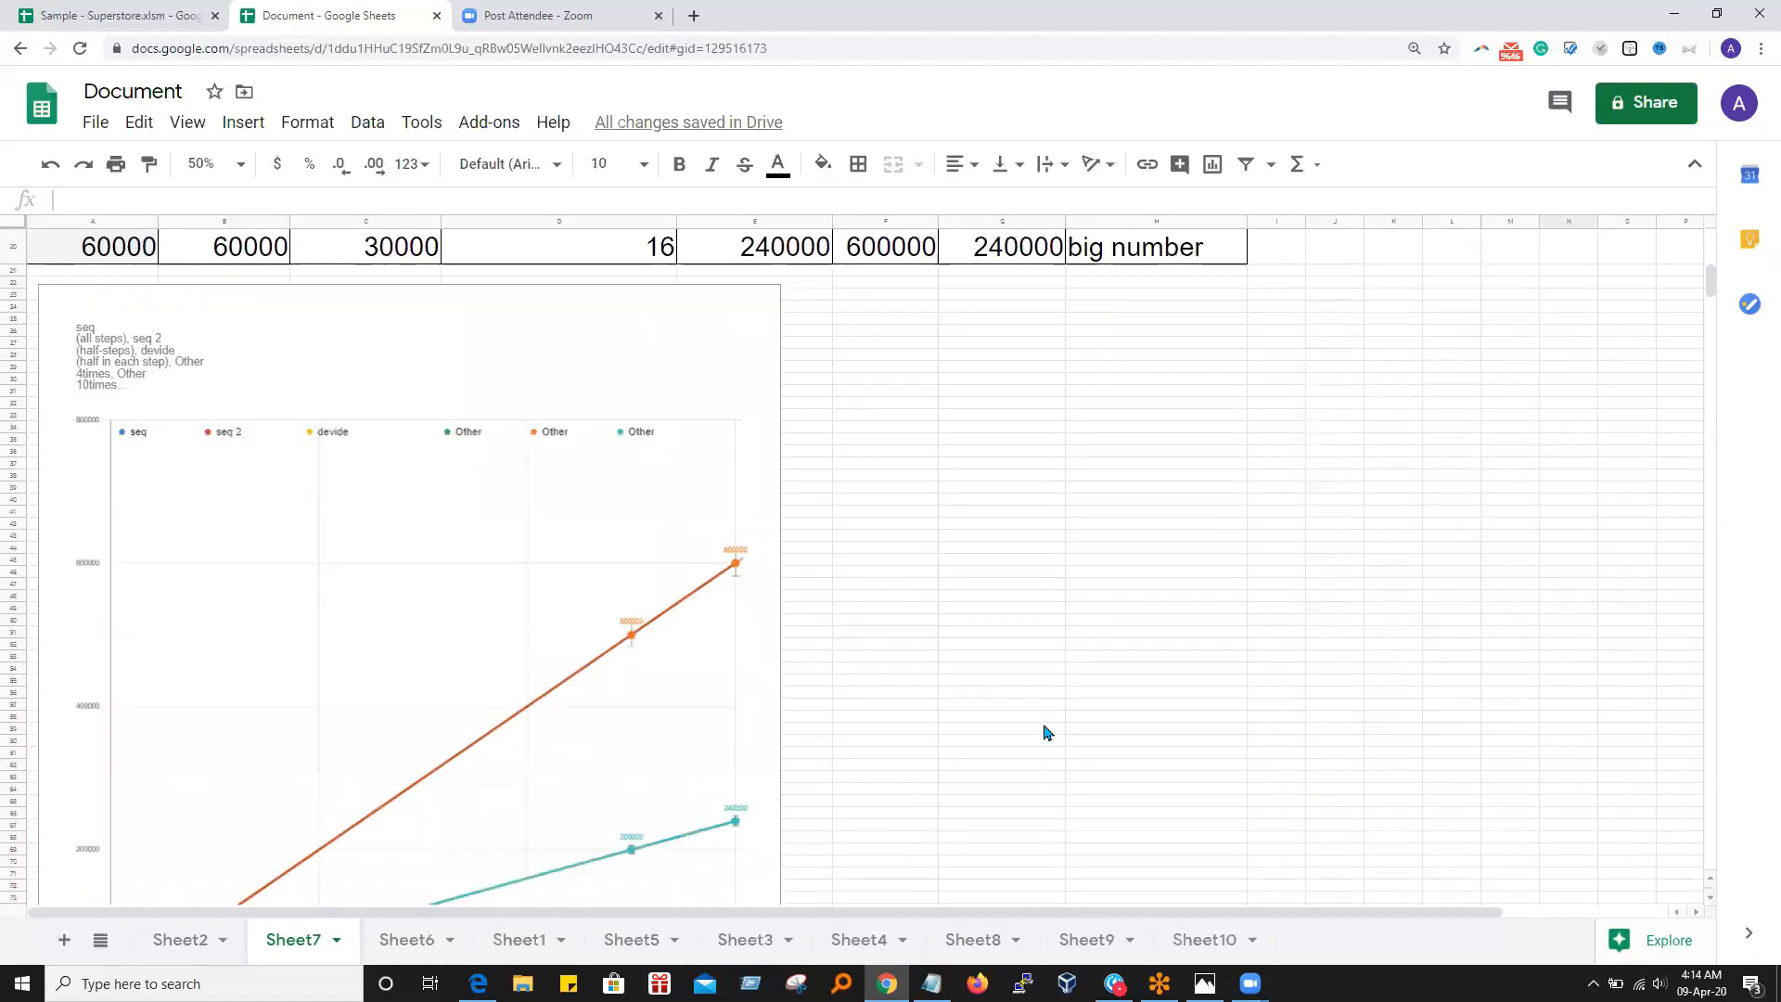
scroll(486, 425, "up", 7)
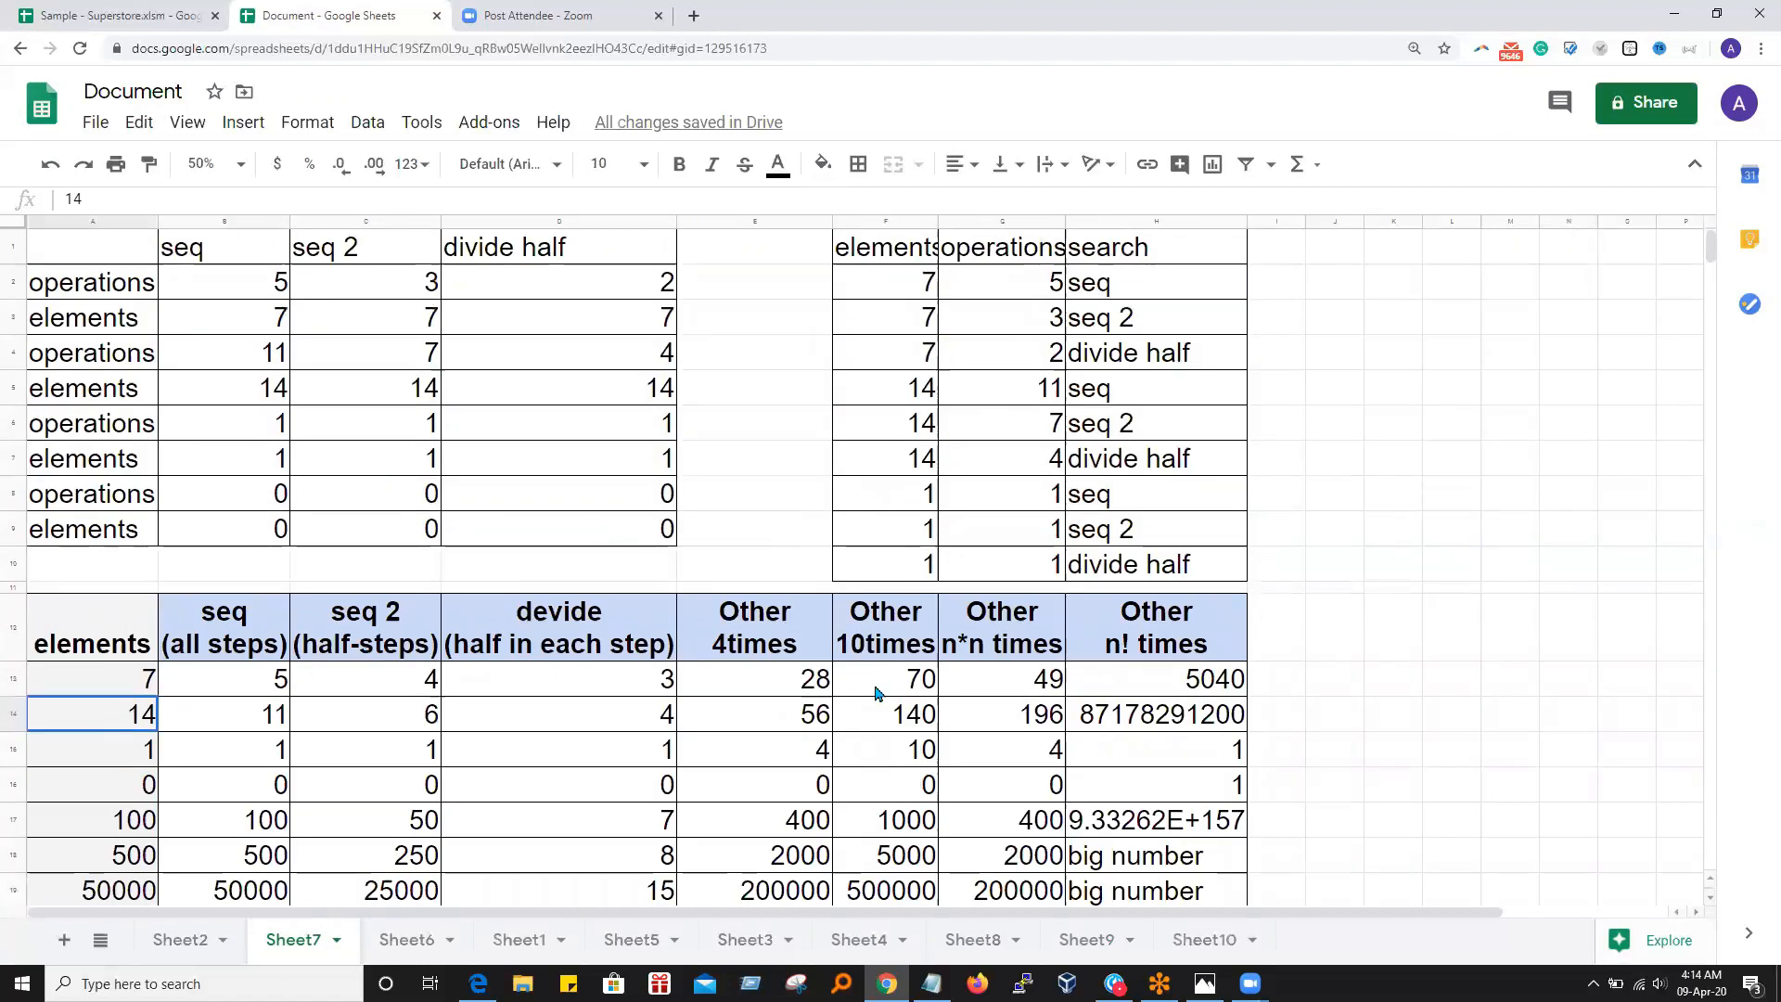
left_click(1016, 675)
left_click(1028, 721)
left_click(1026, 684)
left_click(1027, 726)
left_click(1038, 694)
left_click(992, 729)
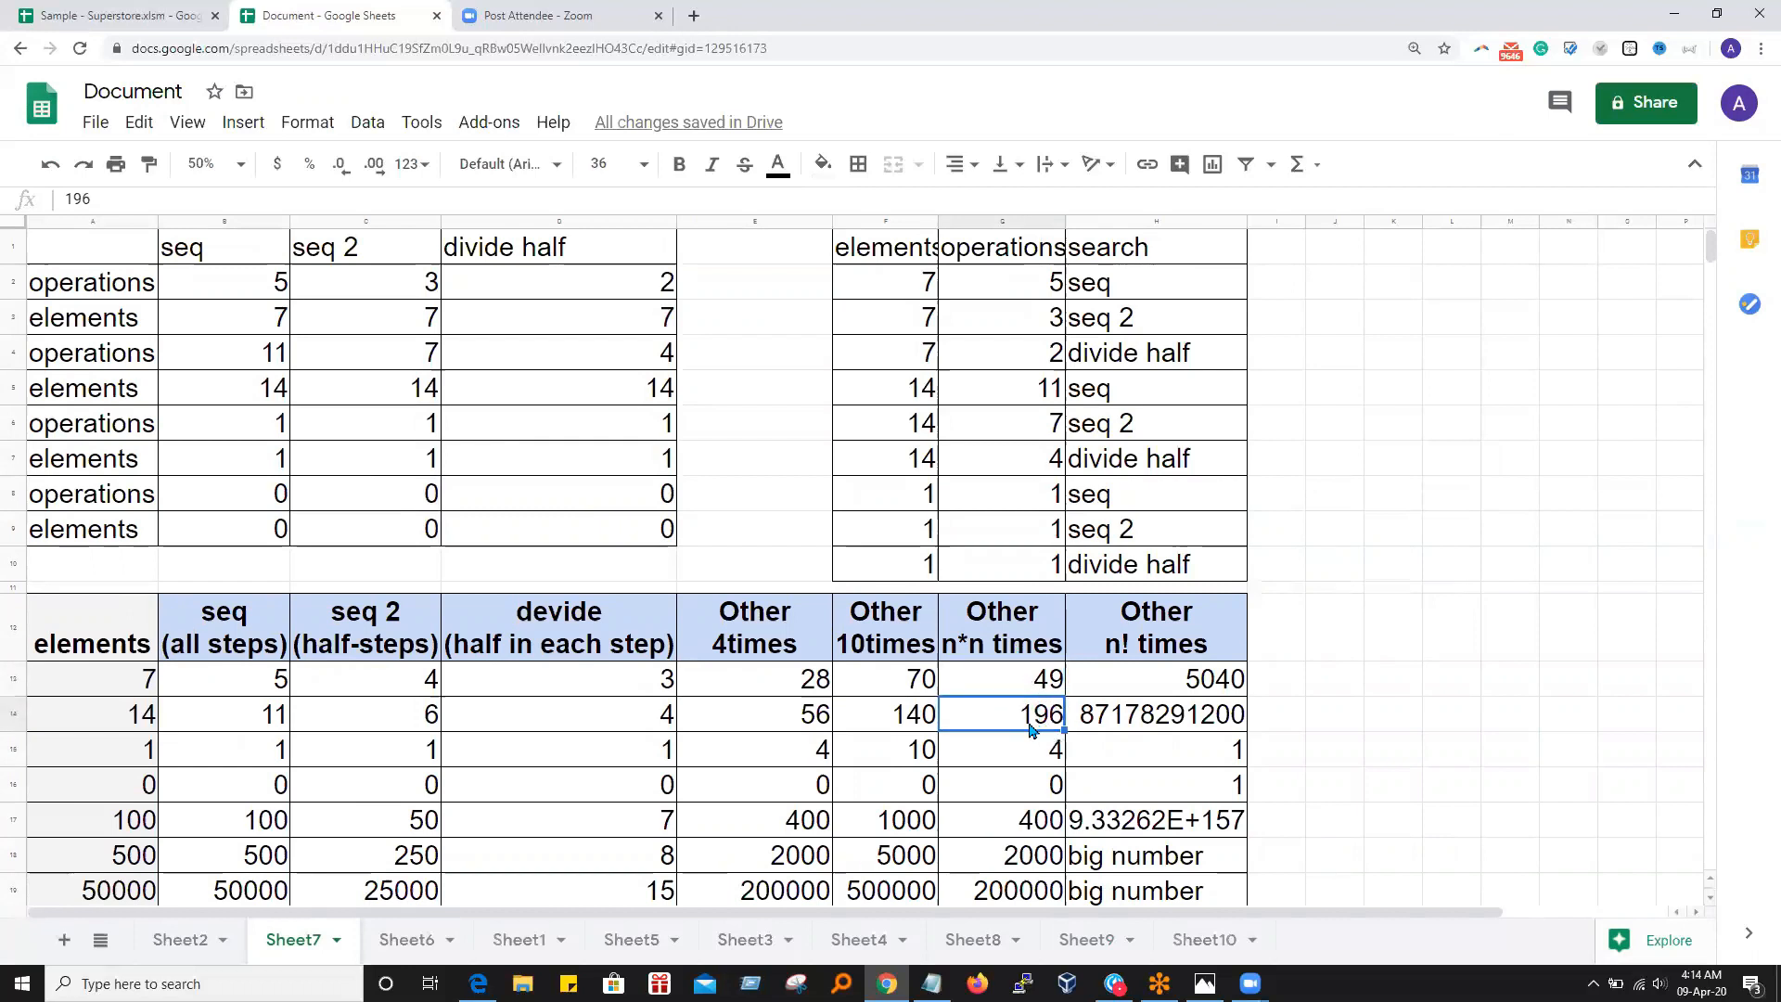
Compare the 10times values for the rows with 14 and 60000 elements against the line chart
left_click(934, 738)
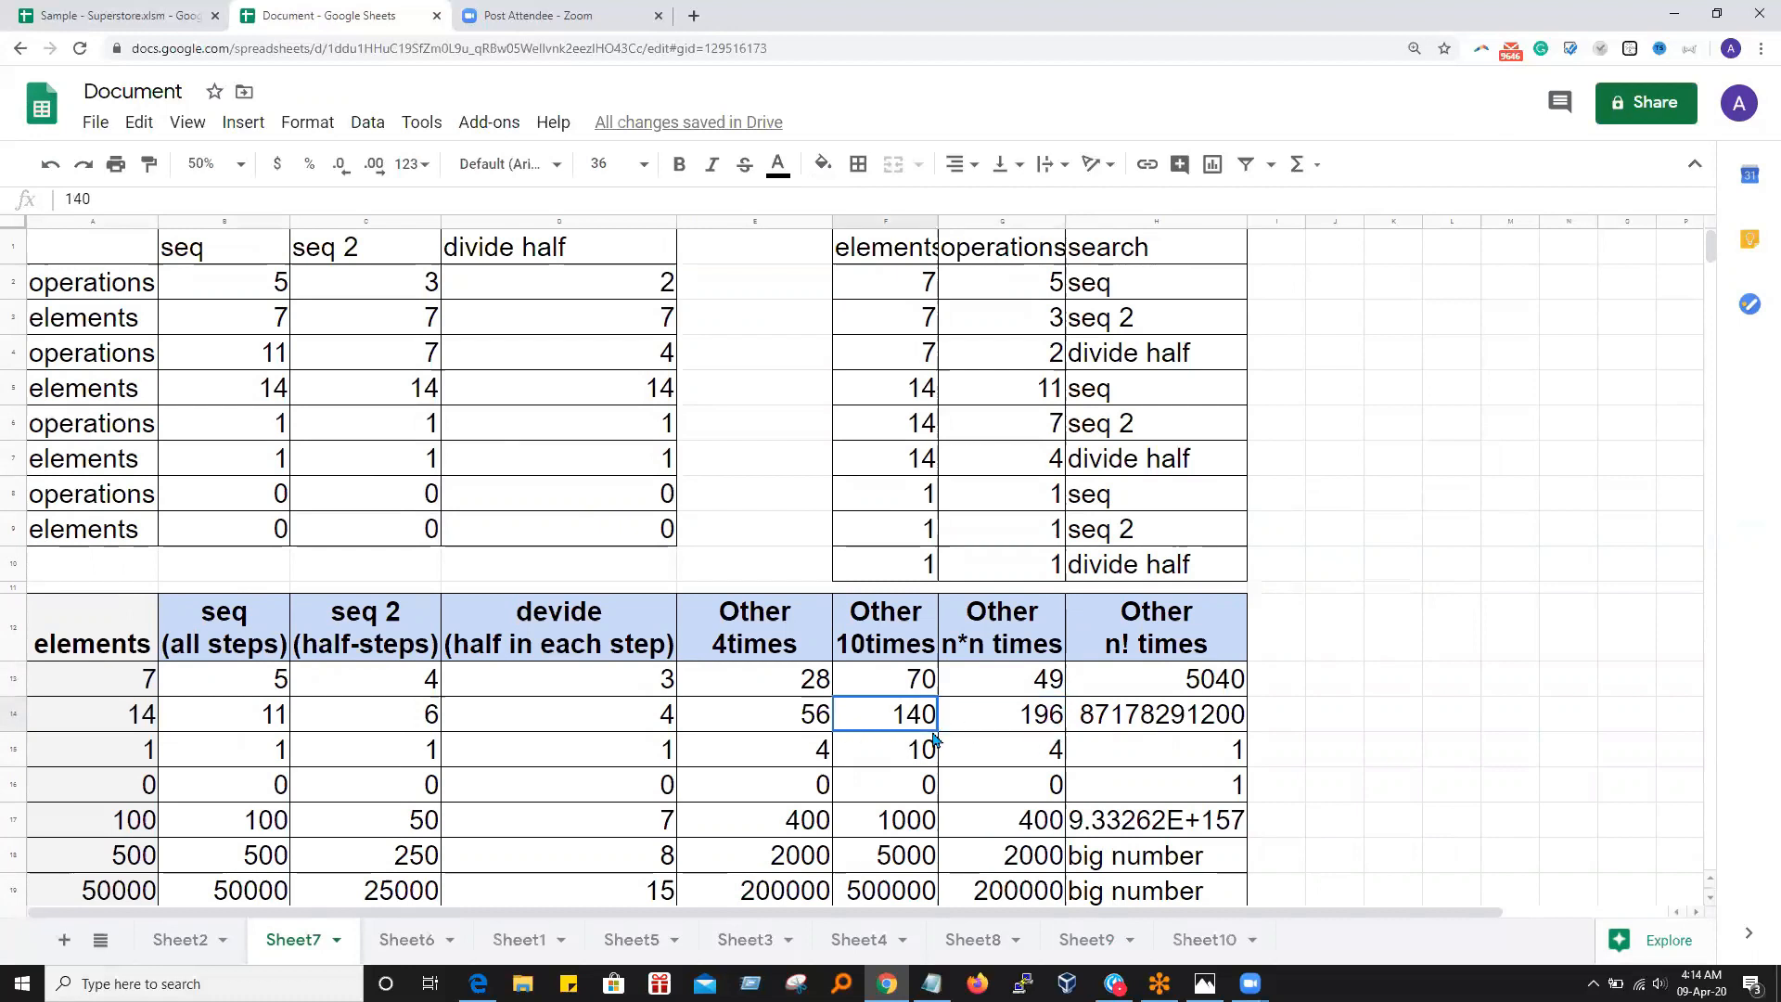
scroll(933, 737, "down", 3)
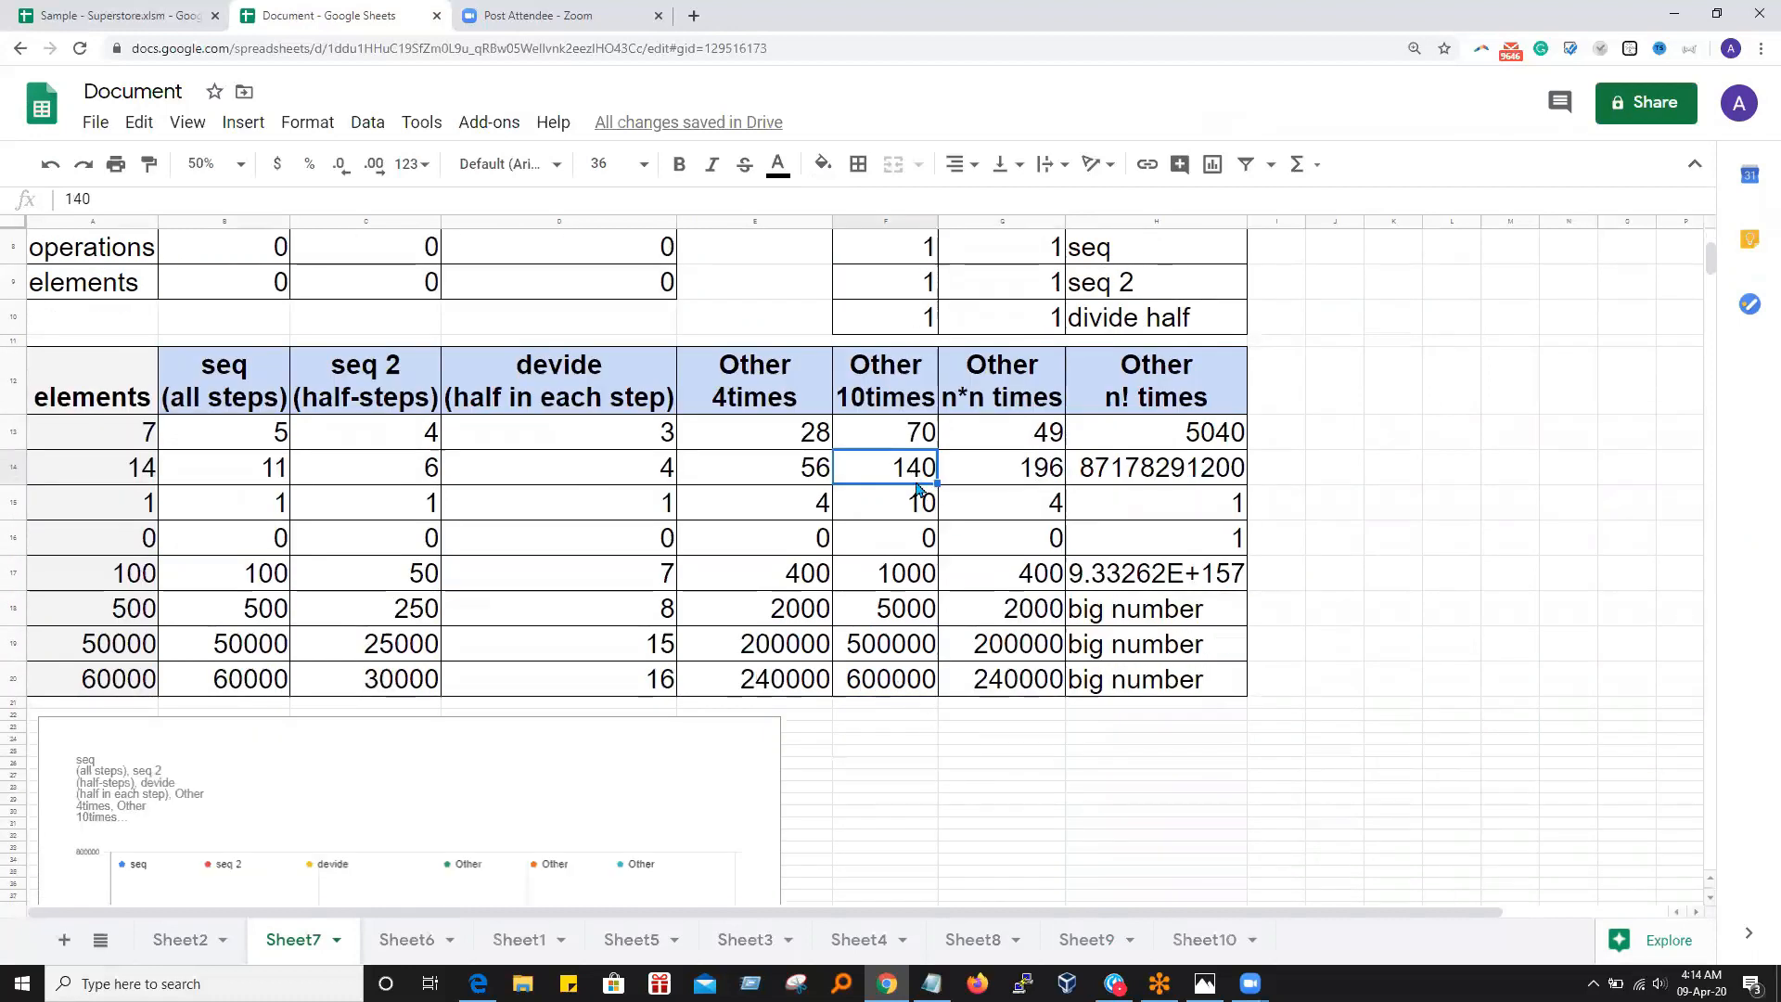
left_click(888, 691)
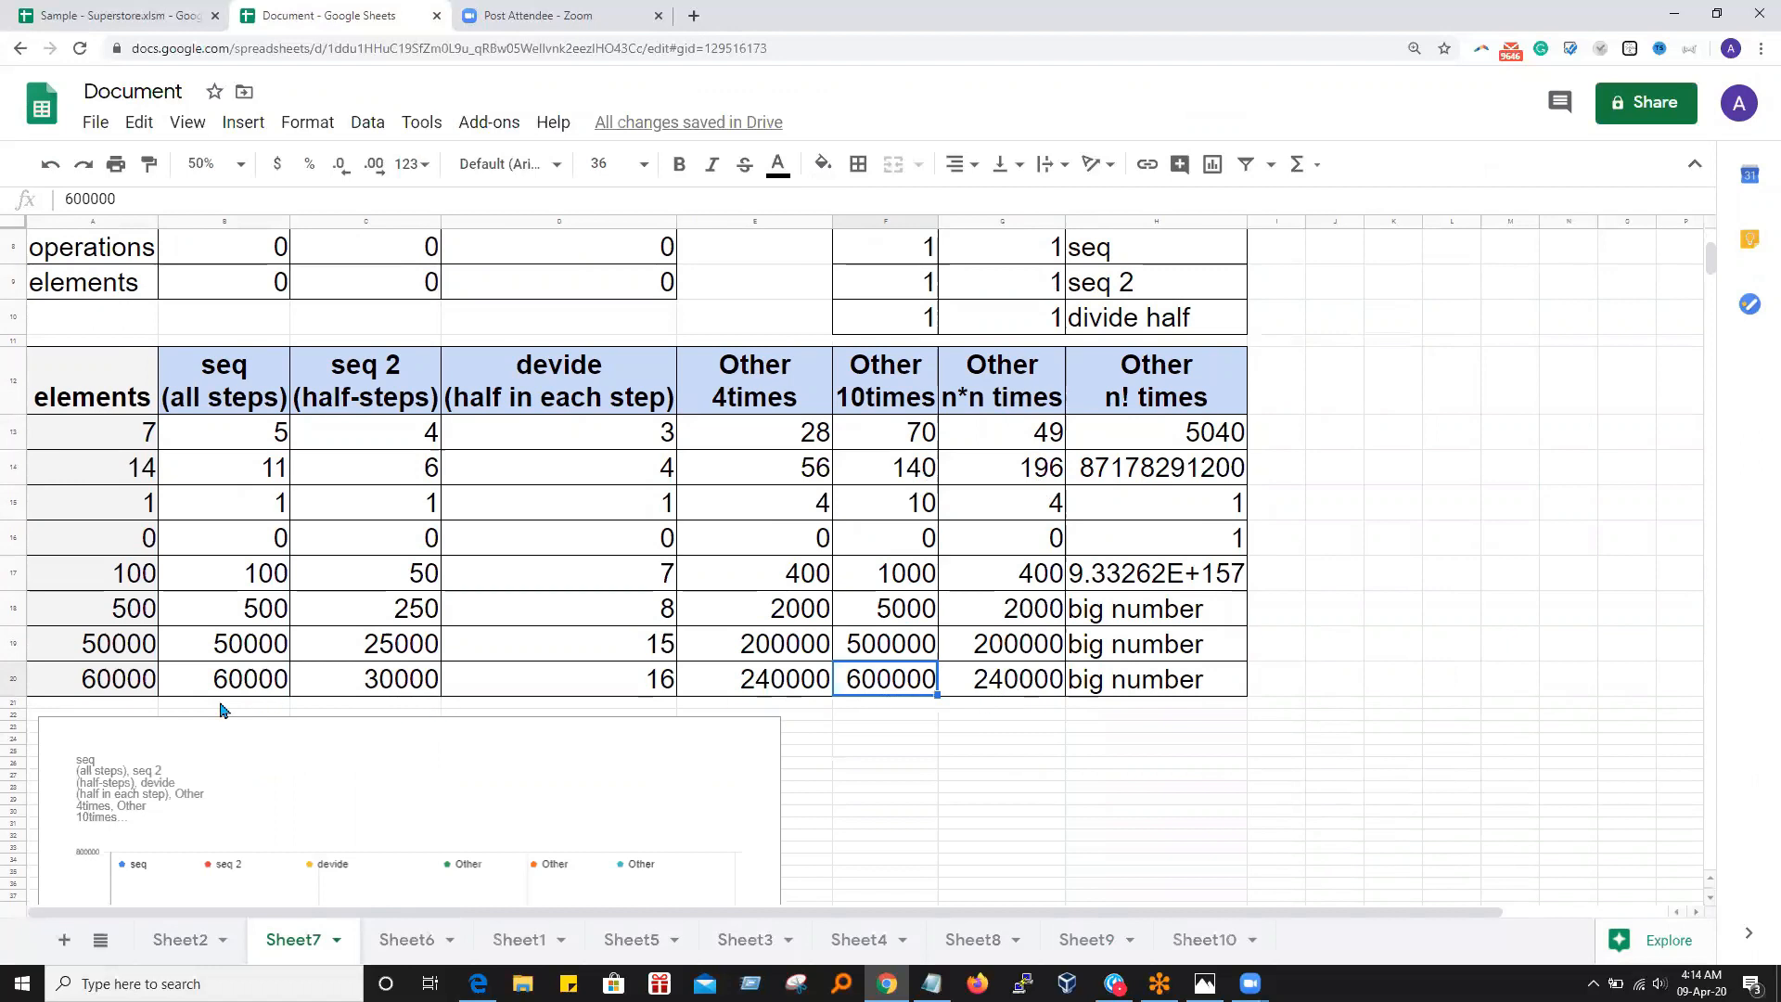
left_click(1588, 617)
scroll(622, 733, "down", 6)
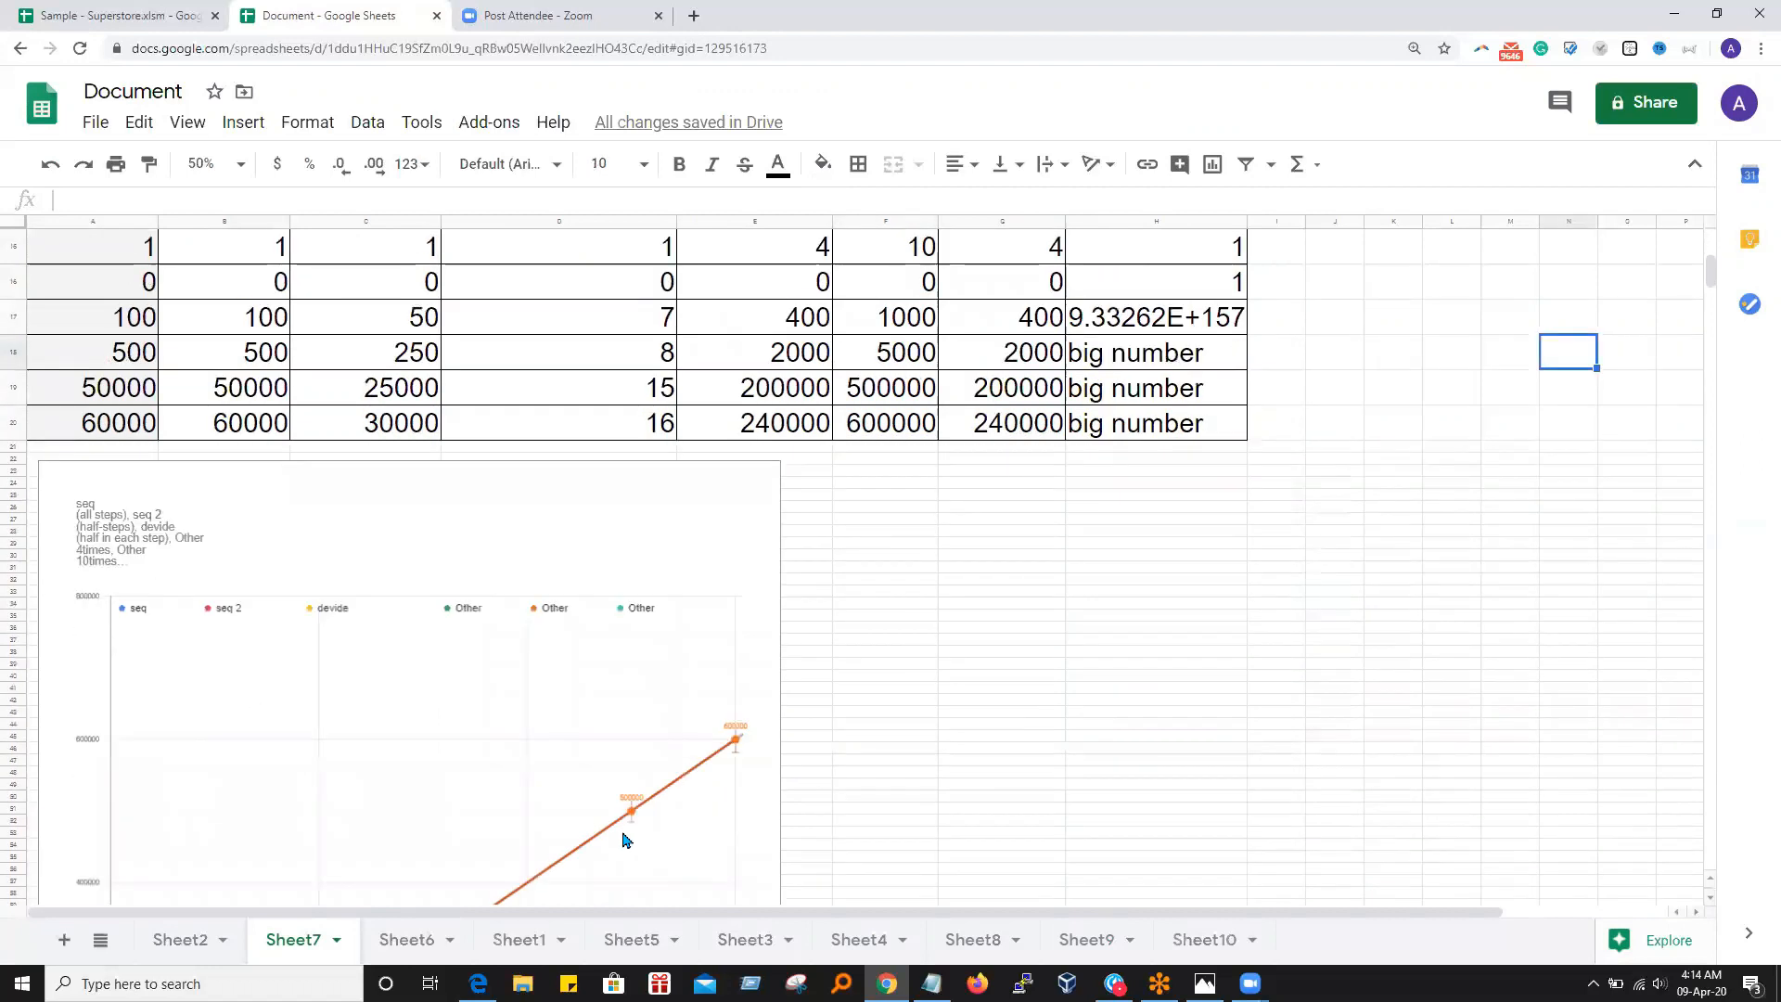
Edit the line chart so that its horizontal axis treats the labels as text
scroll(599, 766, "up", 1)
left_click(756, 295)
left_click(764, 261)
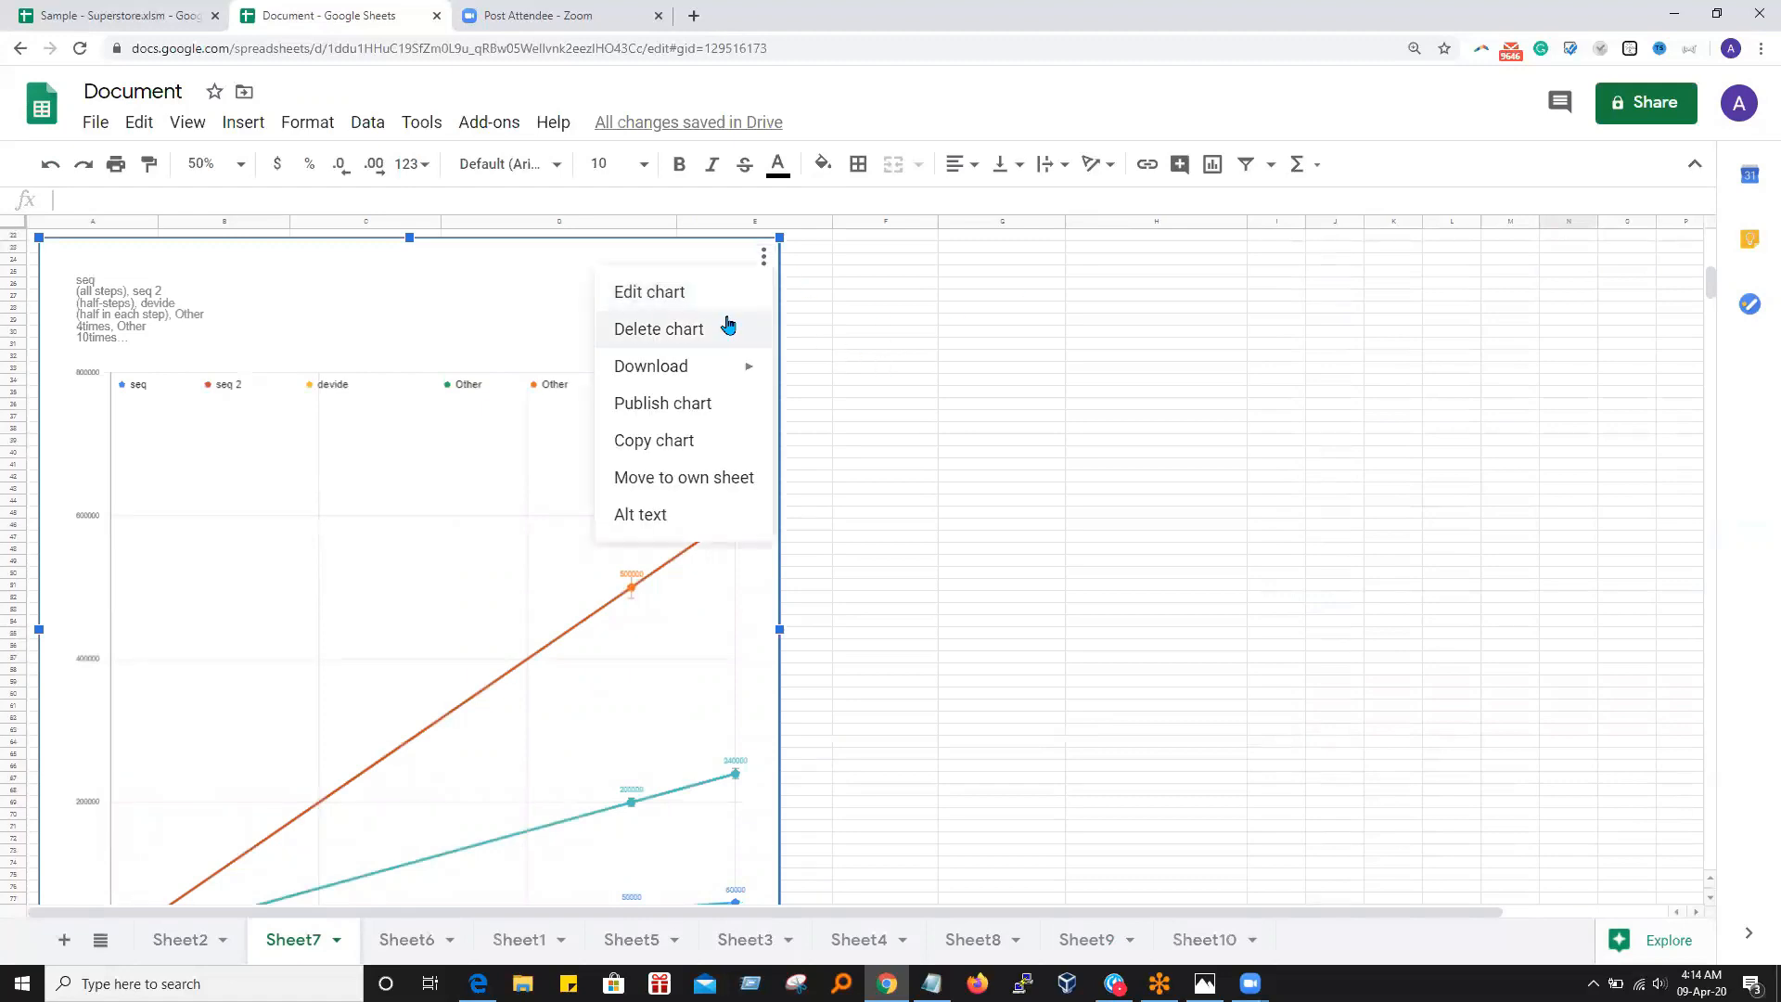
left_click(705, 292)
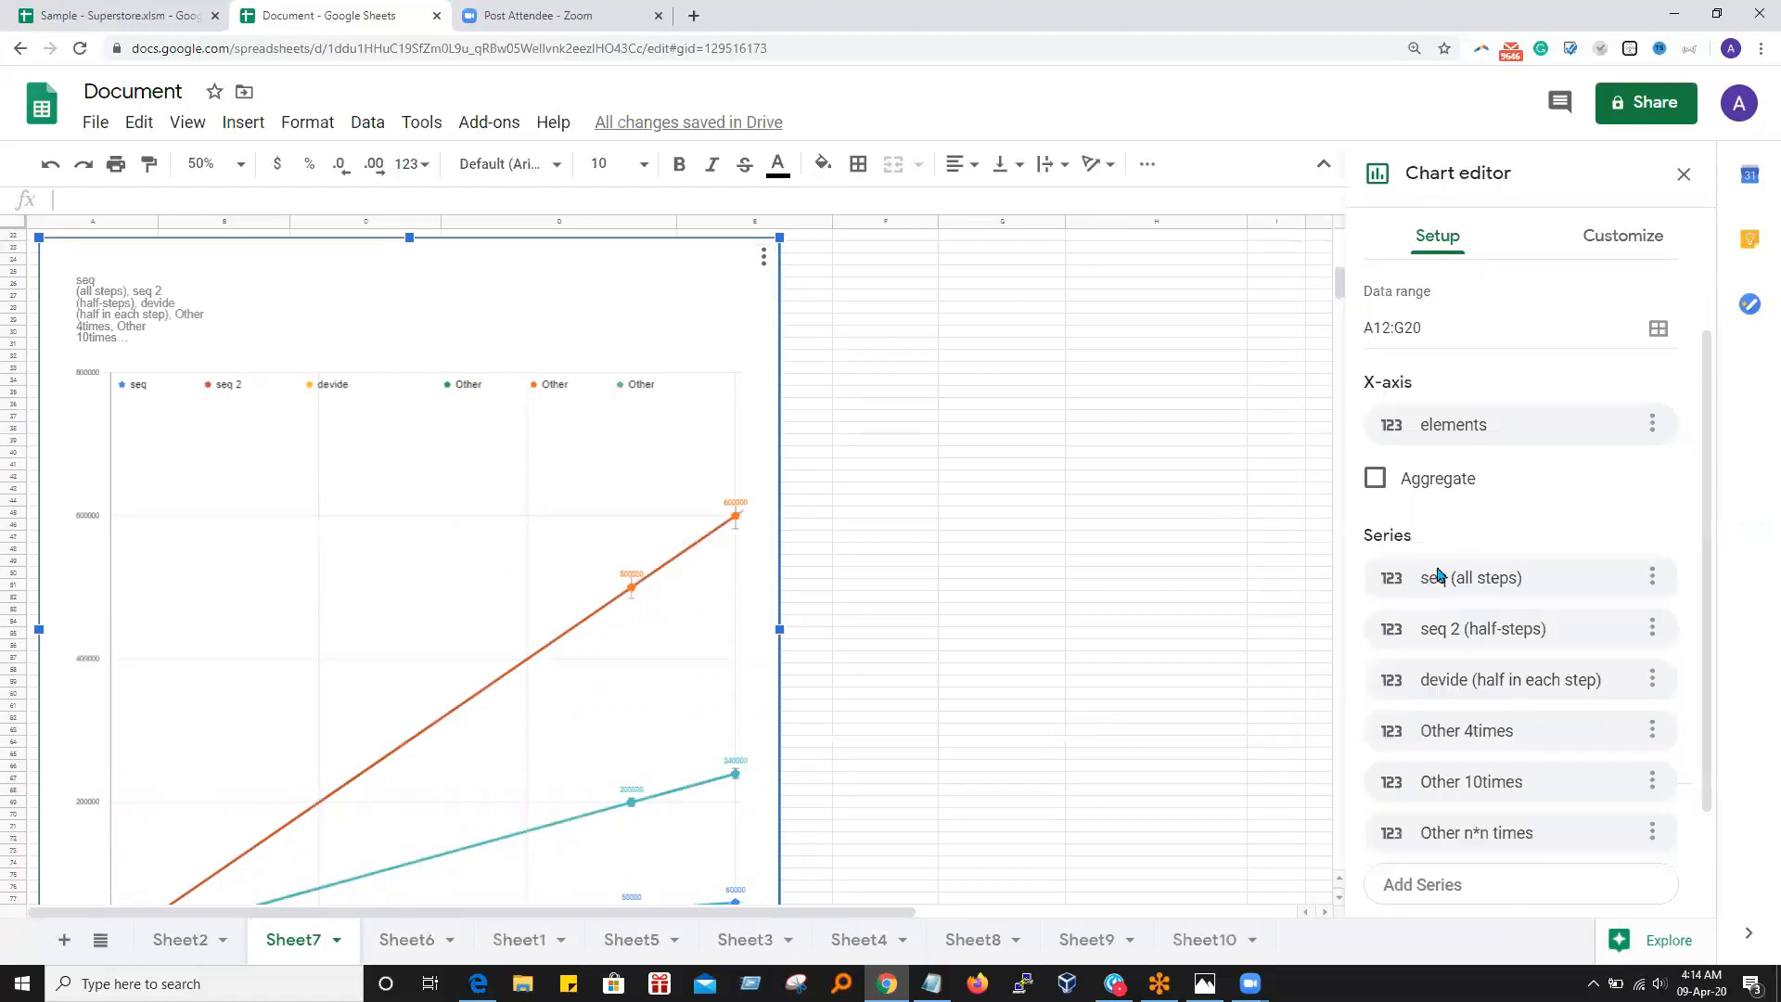
scroll(1591, 799, "down", 2)
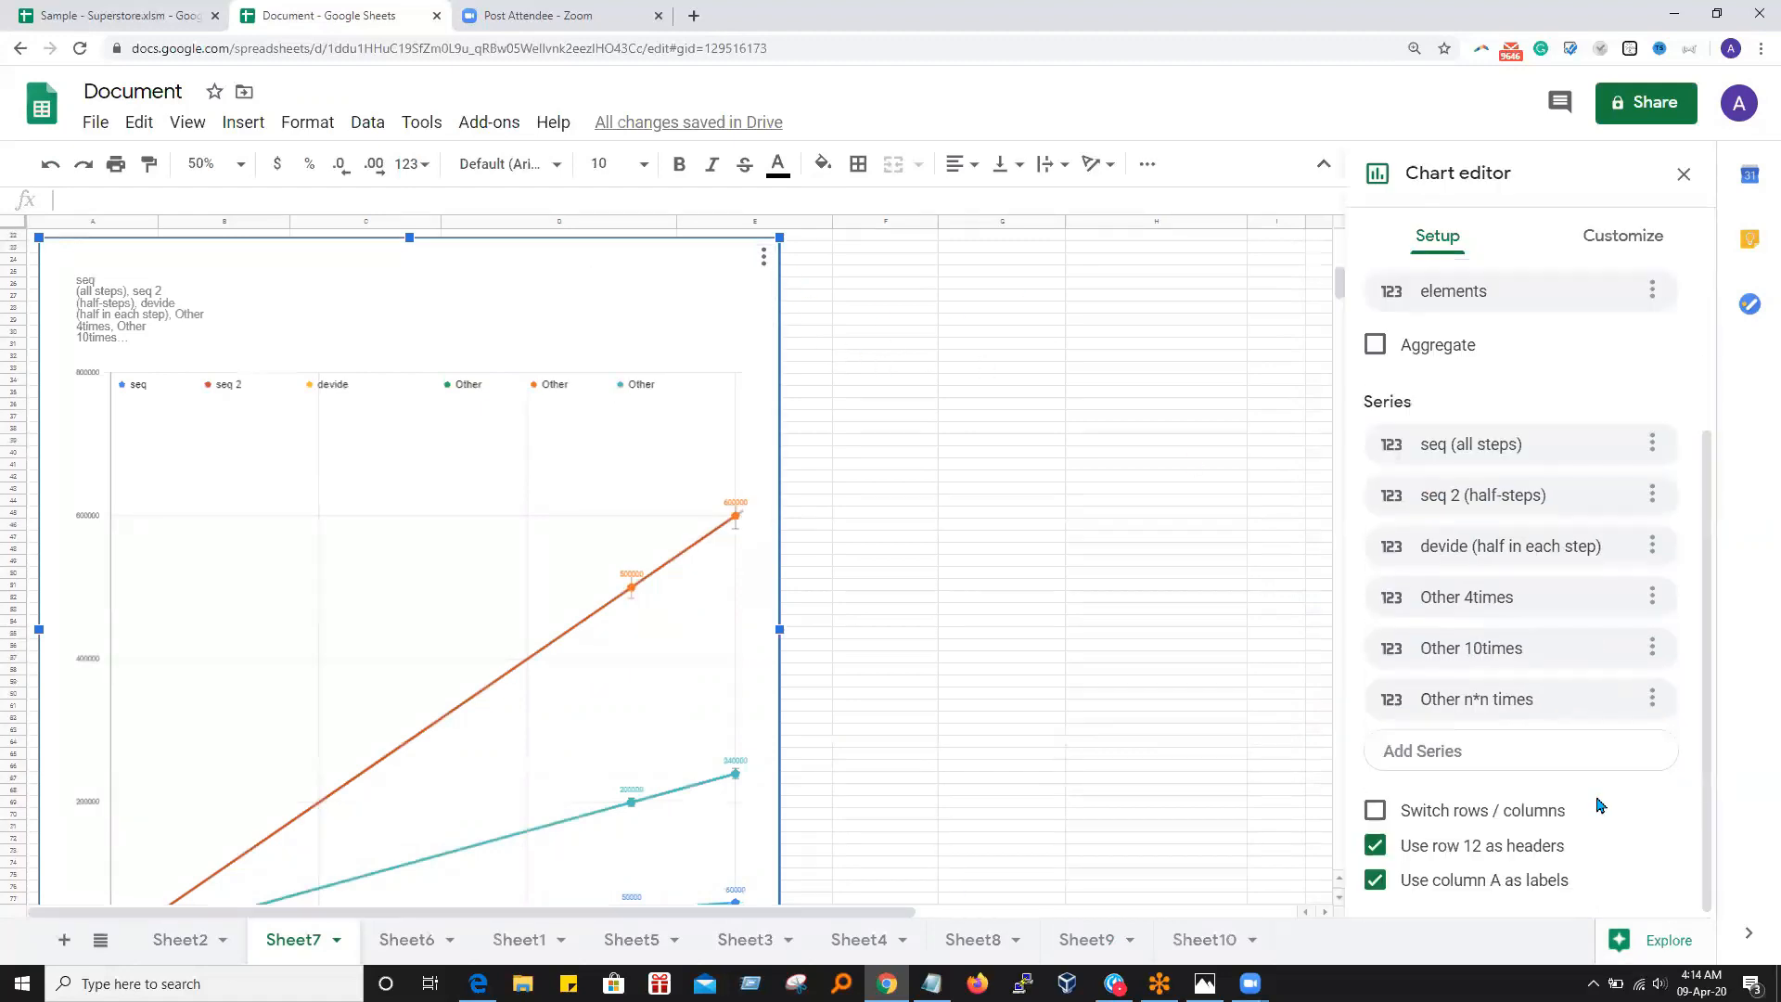
left_click(1641, 240)
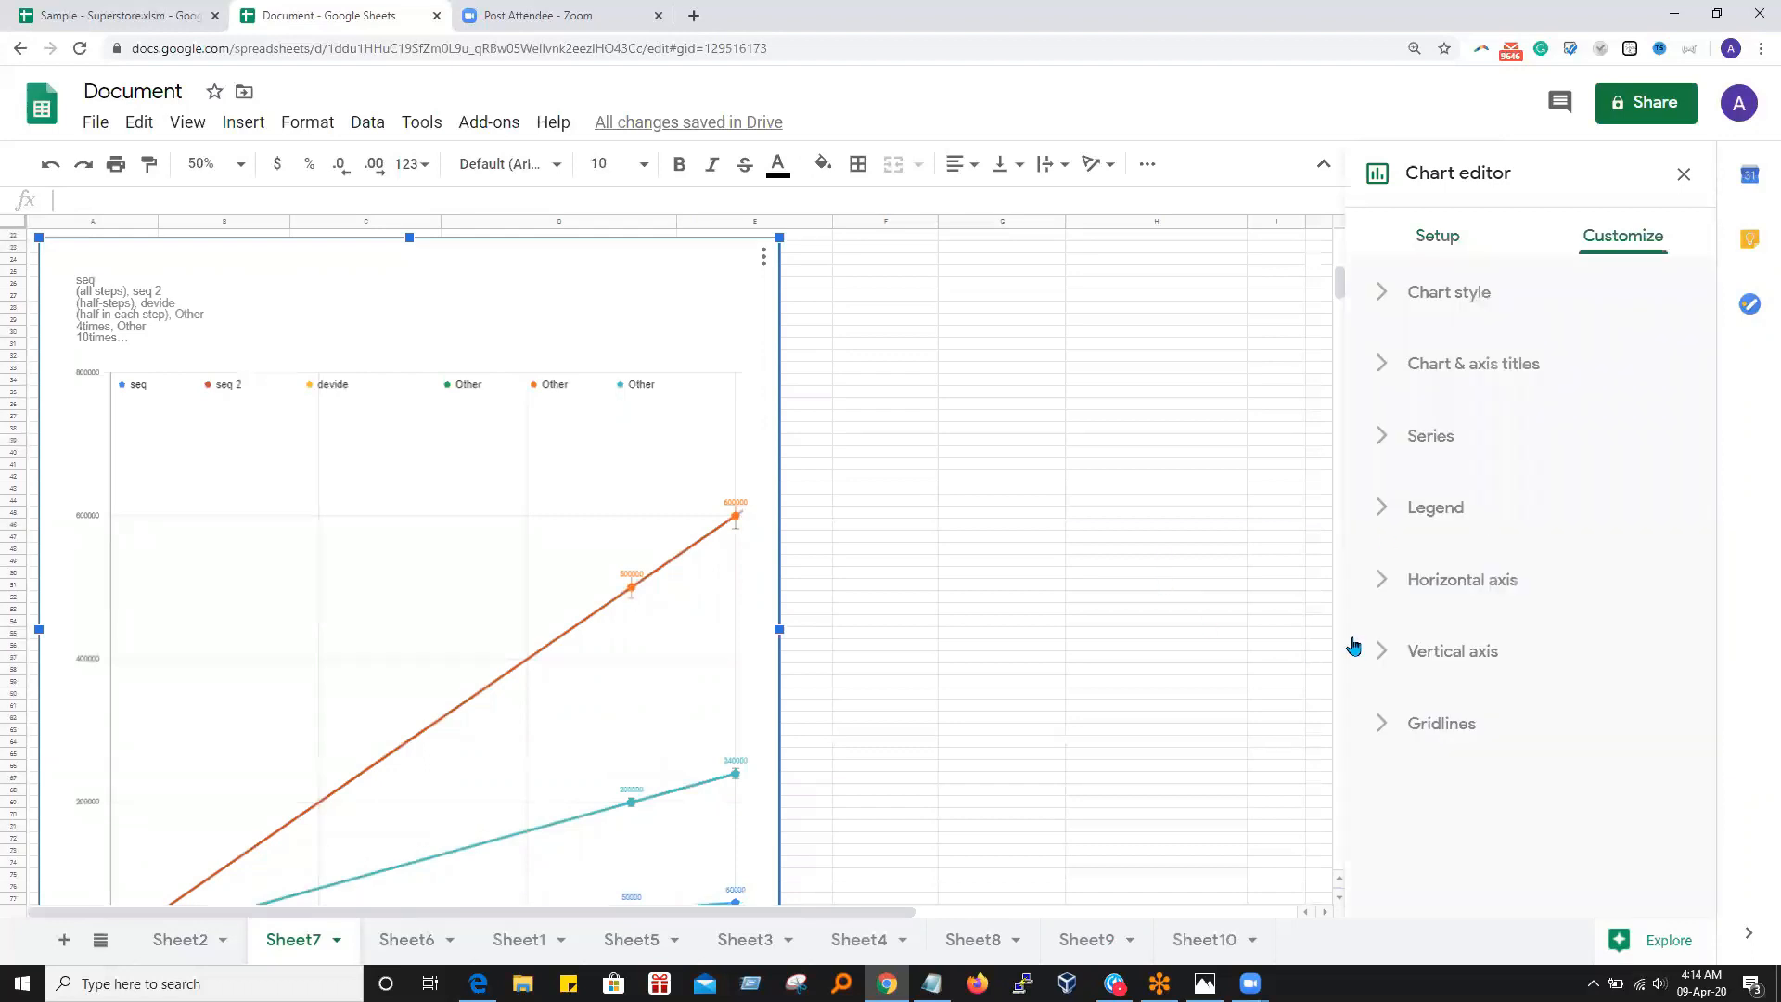
left_click(1389, 583)
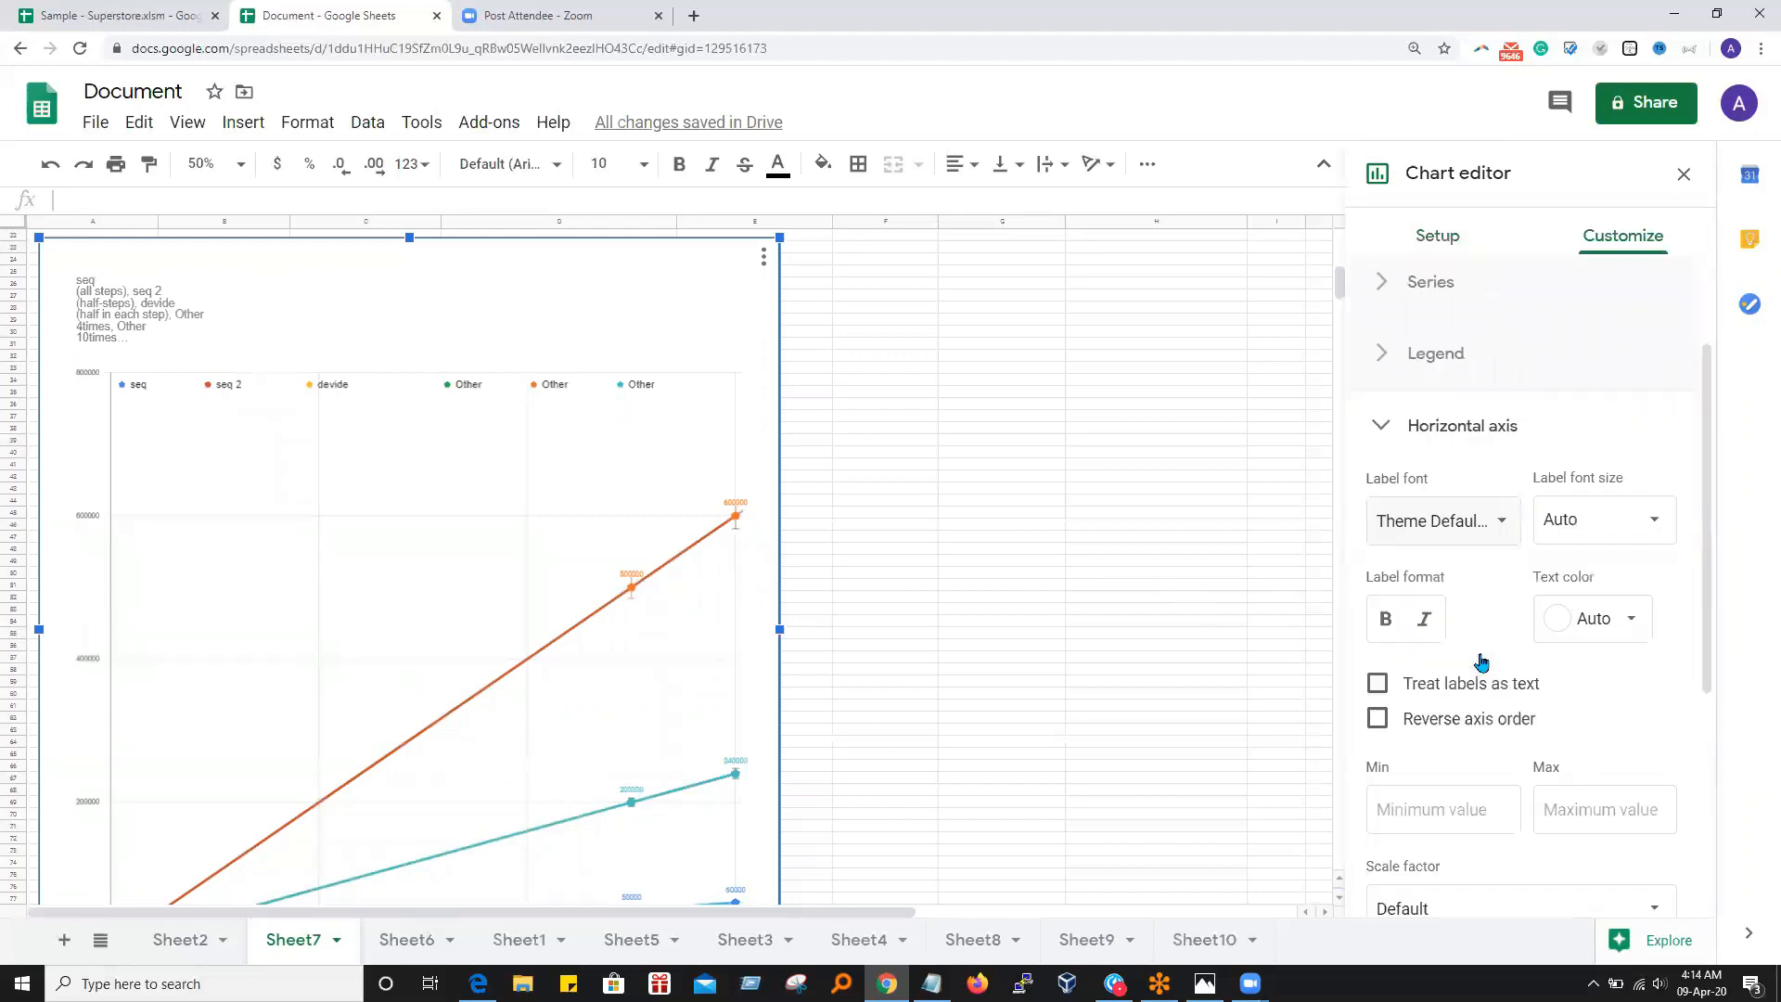
scroll(1513, 746, "down", 3)
scroll(1579, 827, "up", 2)
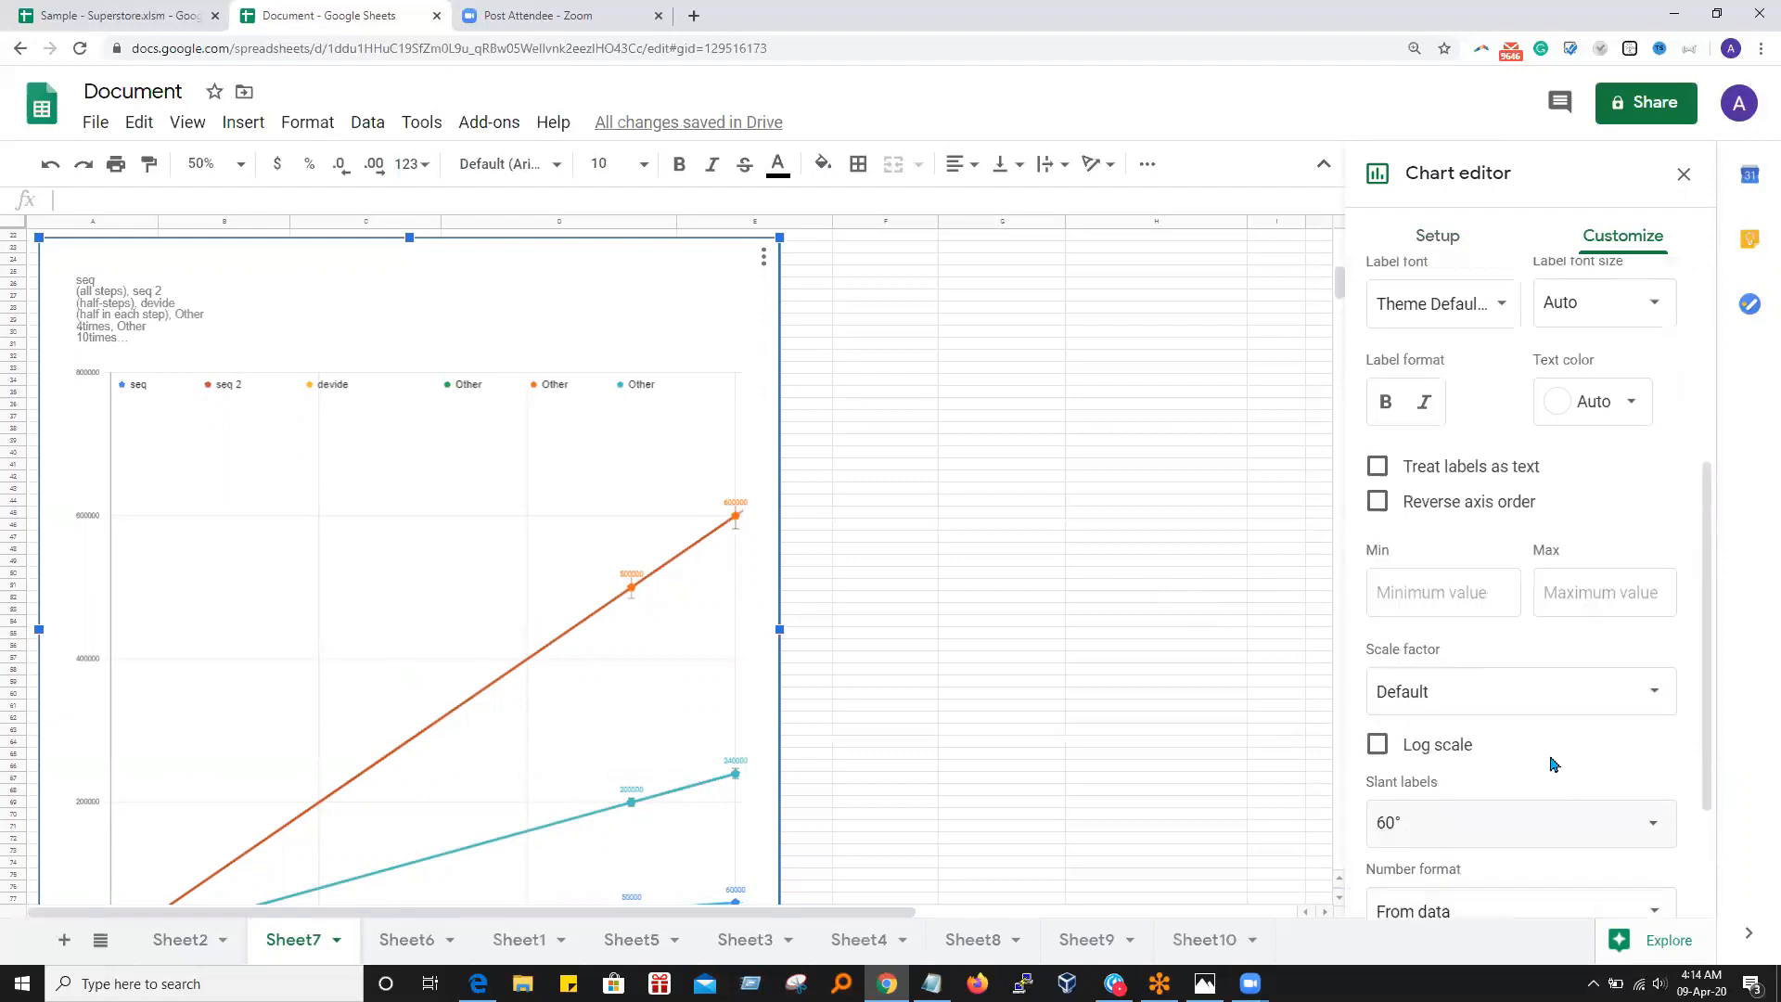
left_click(1376, 467)
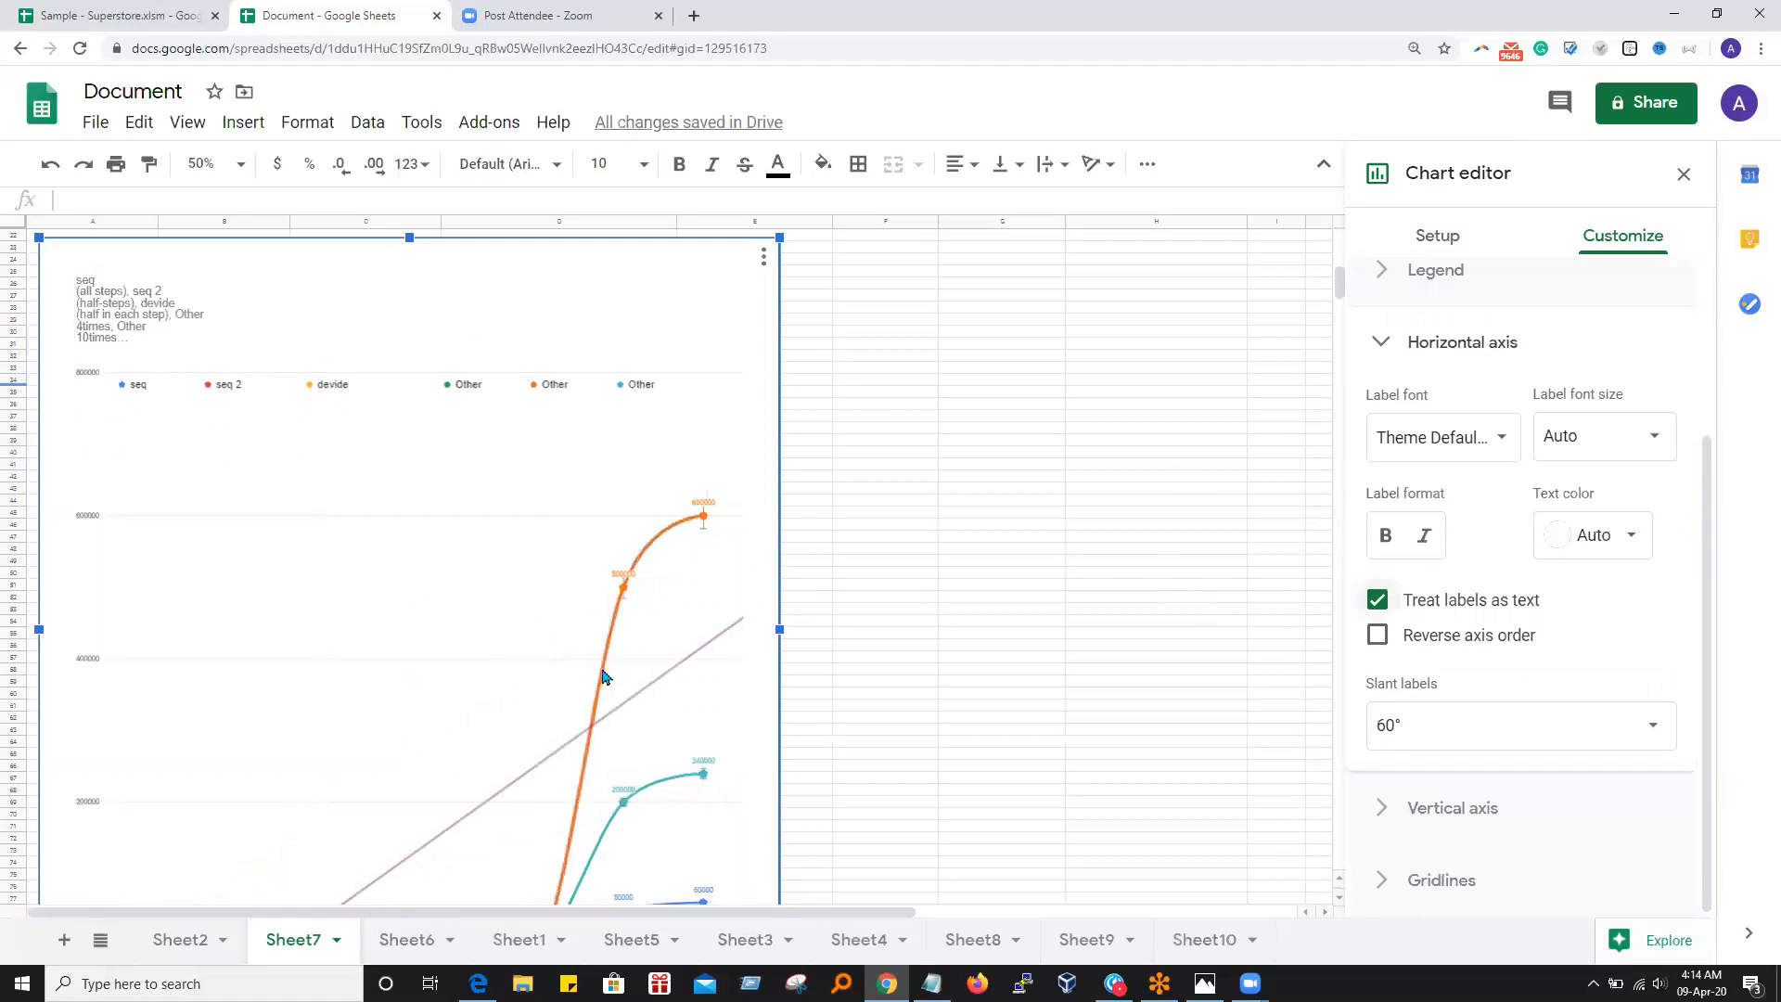
Compare the line chart with the elements table and turn off treating its horizontal axis labels as text
scroll(605, 676, "up", 5)
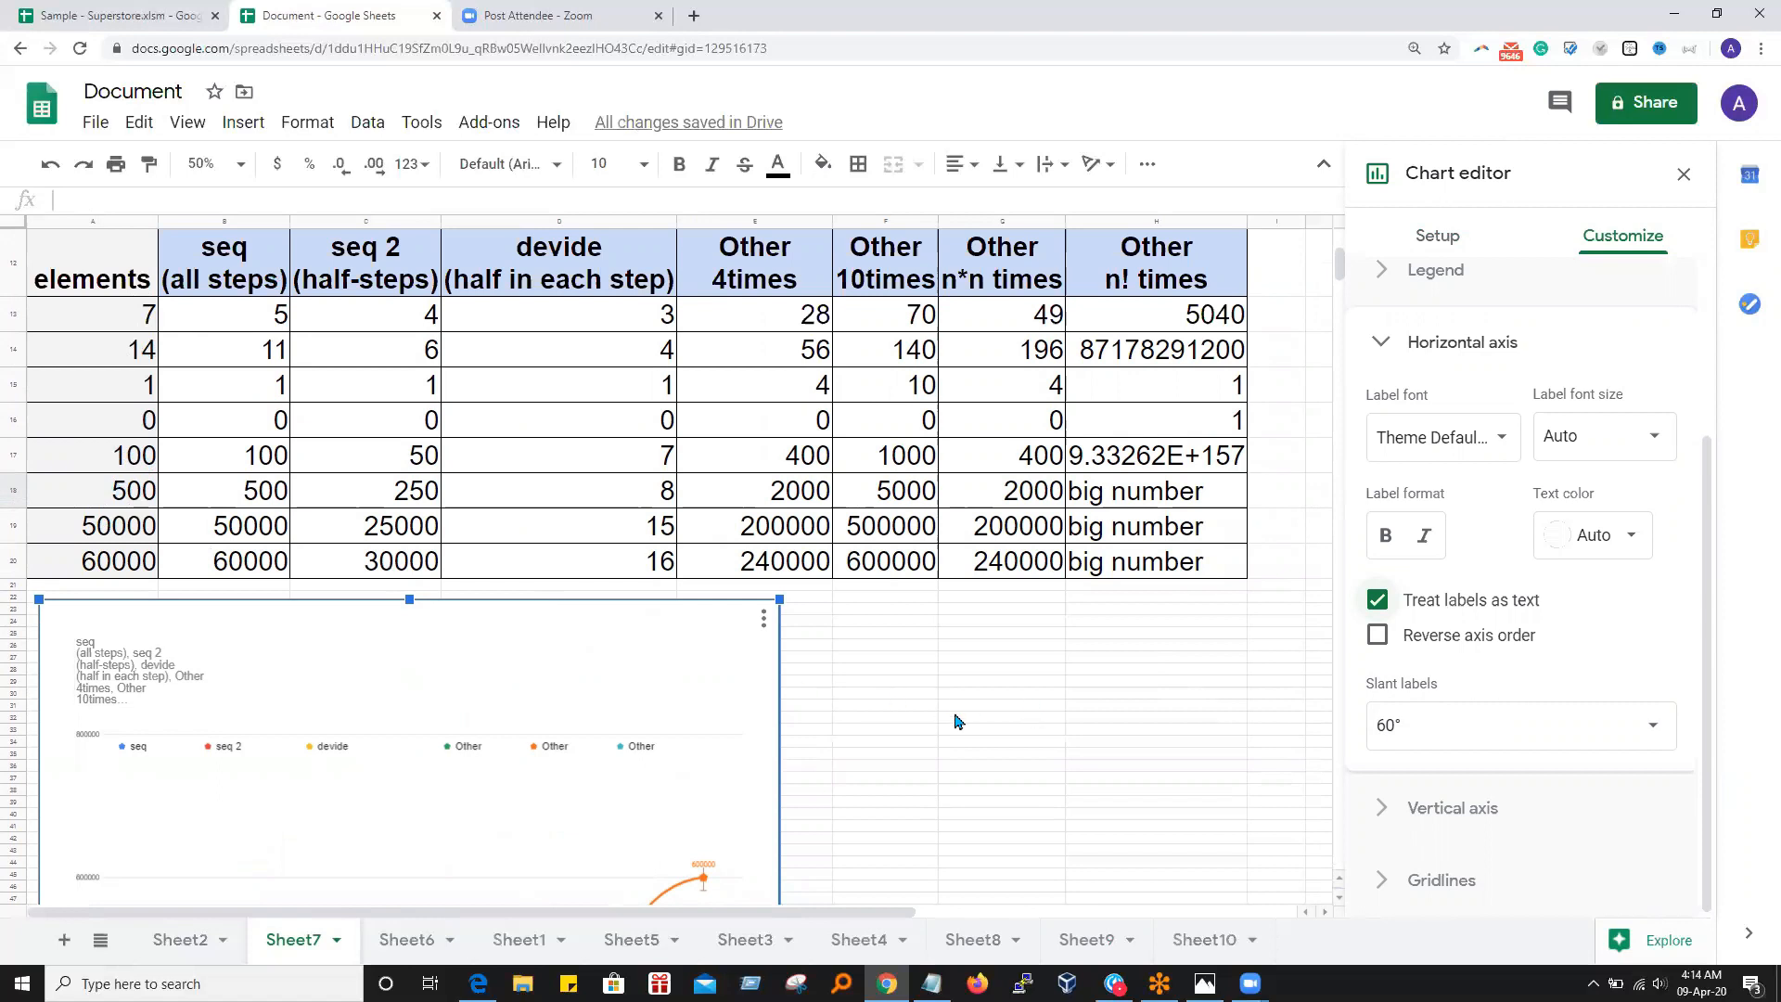
scroll(994, 724, "down", 5)
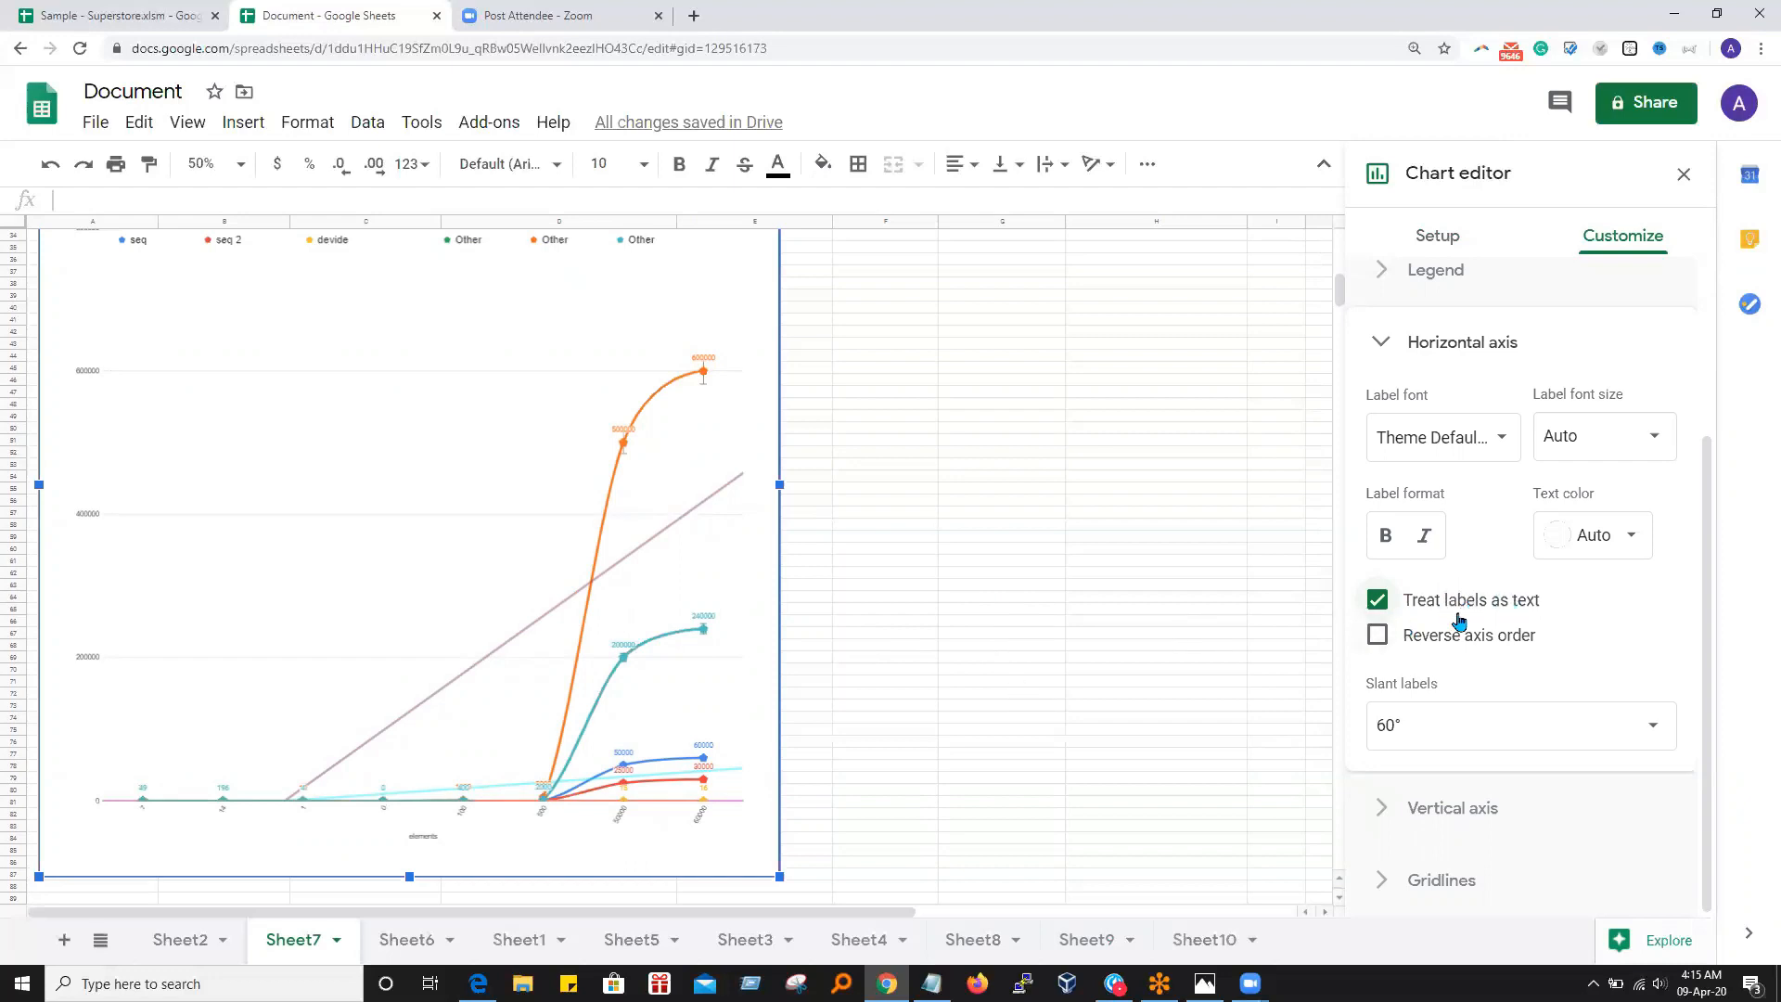
left_click(1382, 603)
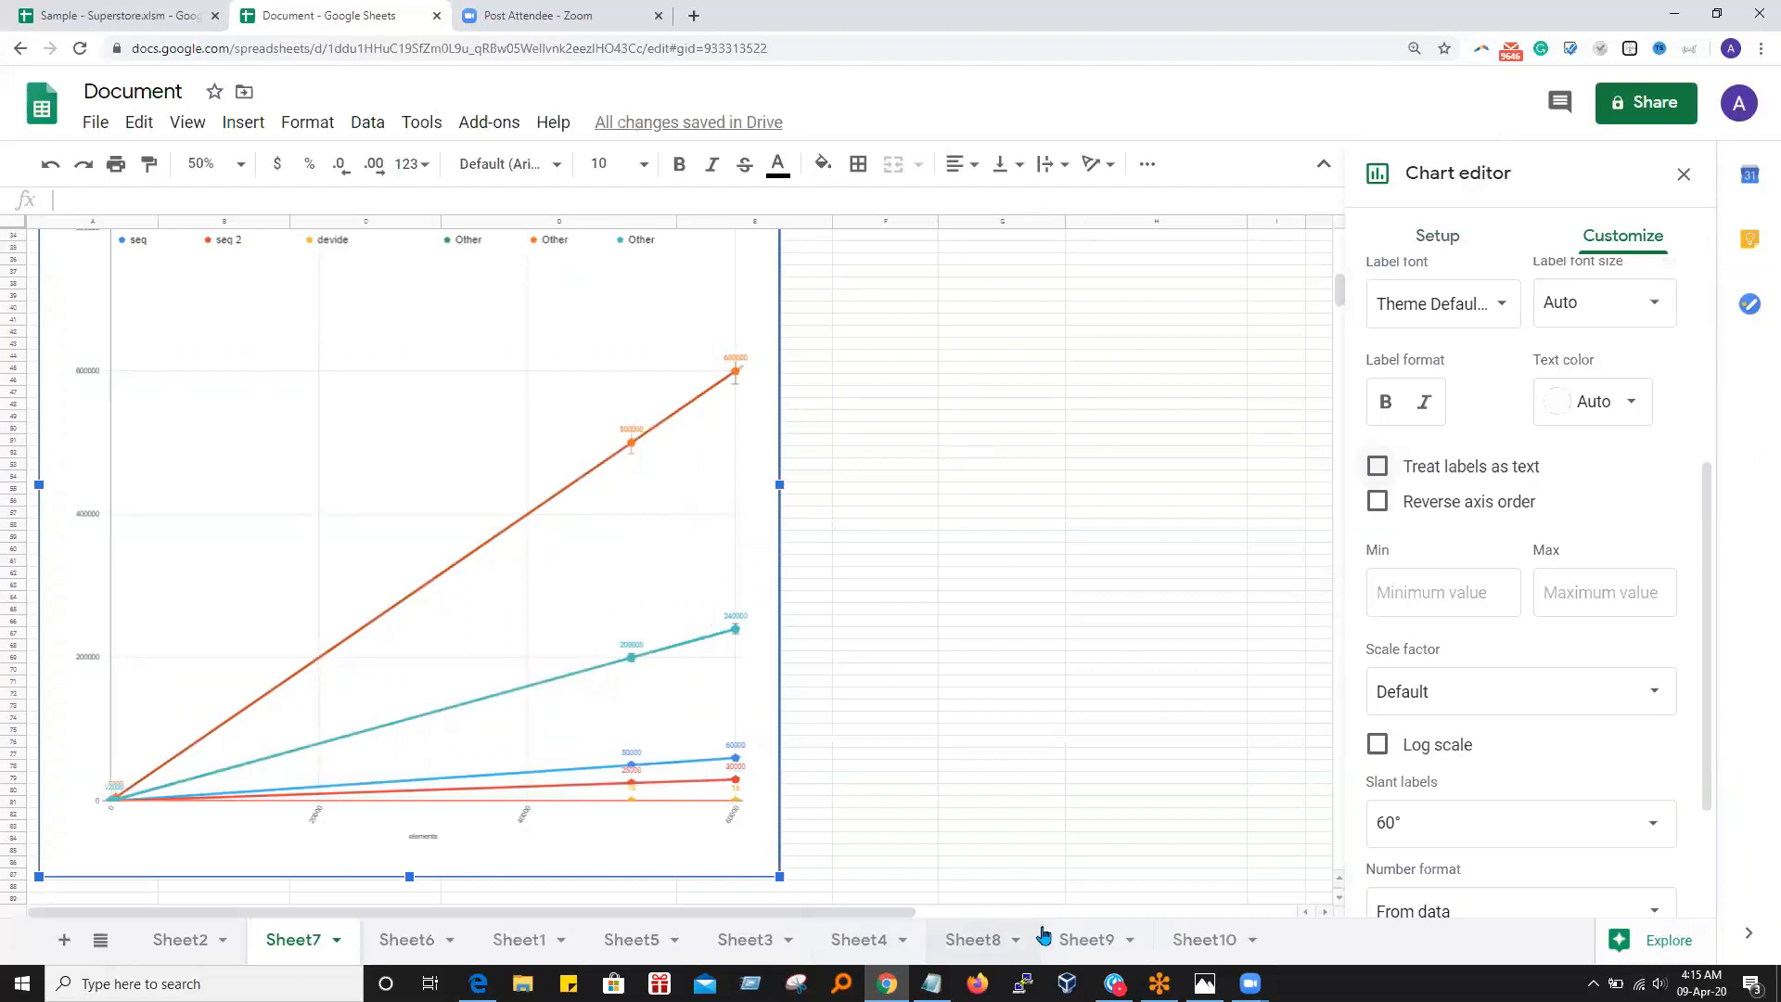
View the Income vs. Time column chart on Sheet9 and return to the line chart on Sheet7
left_click(1210, 941)
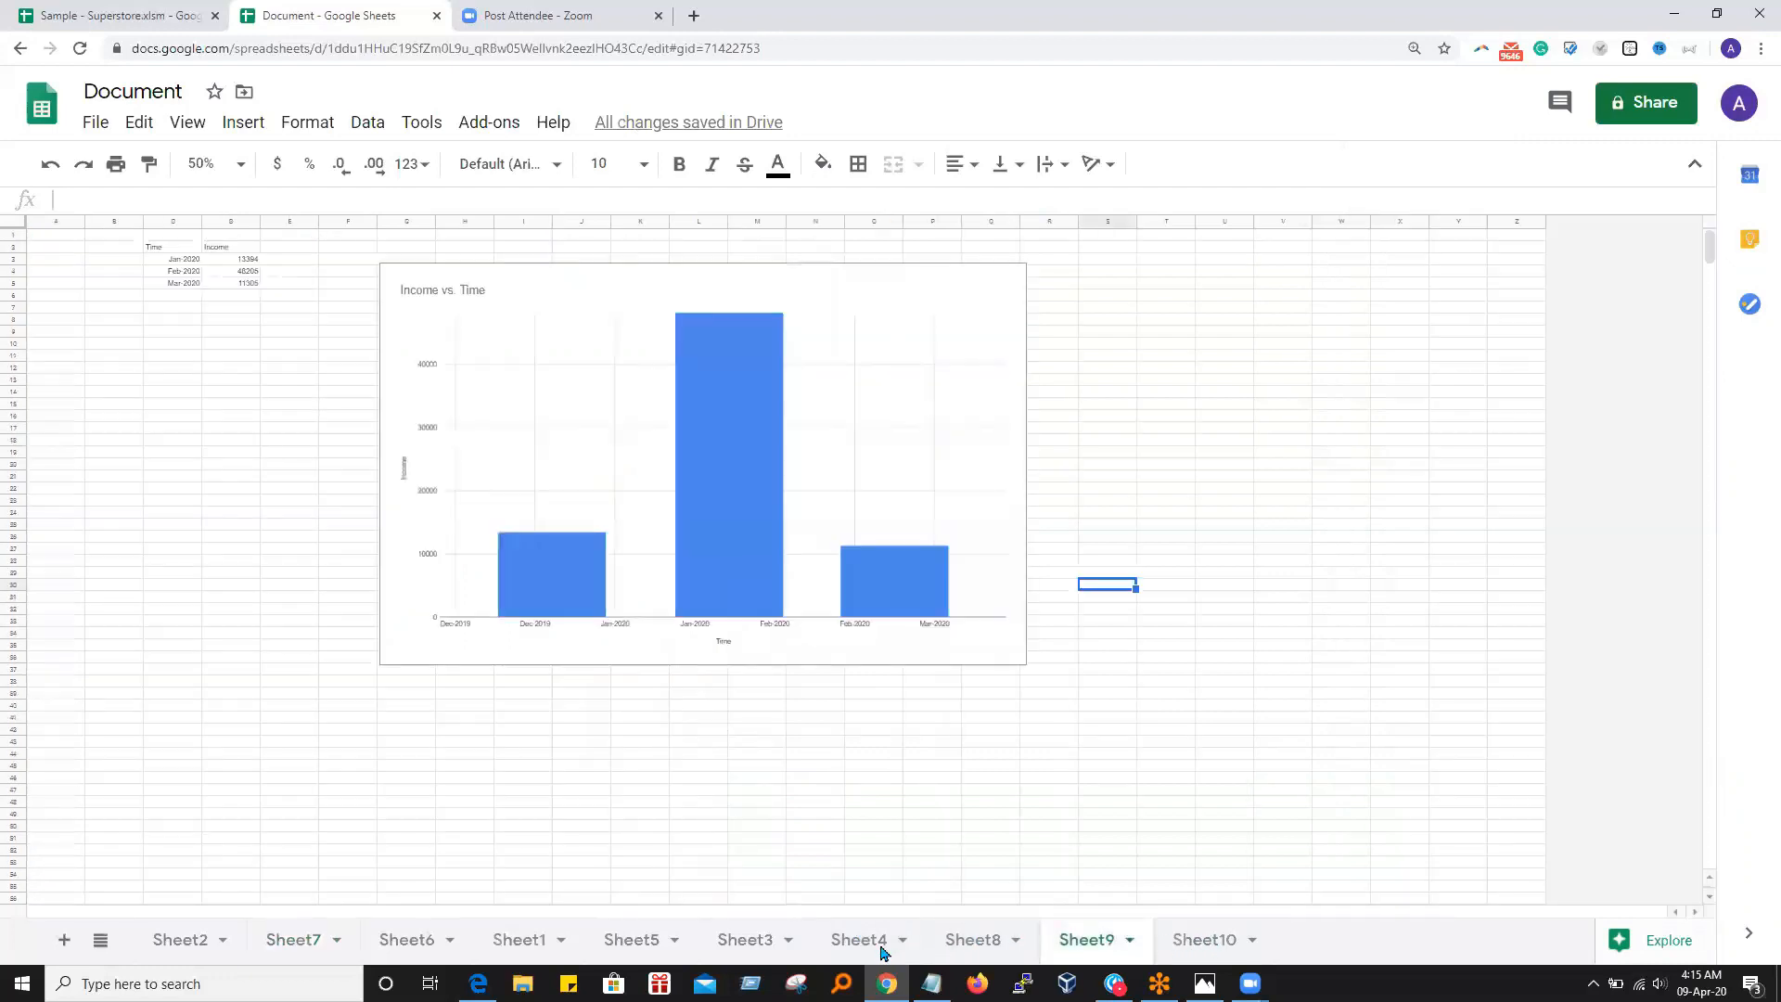
left_click(401, 942)
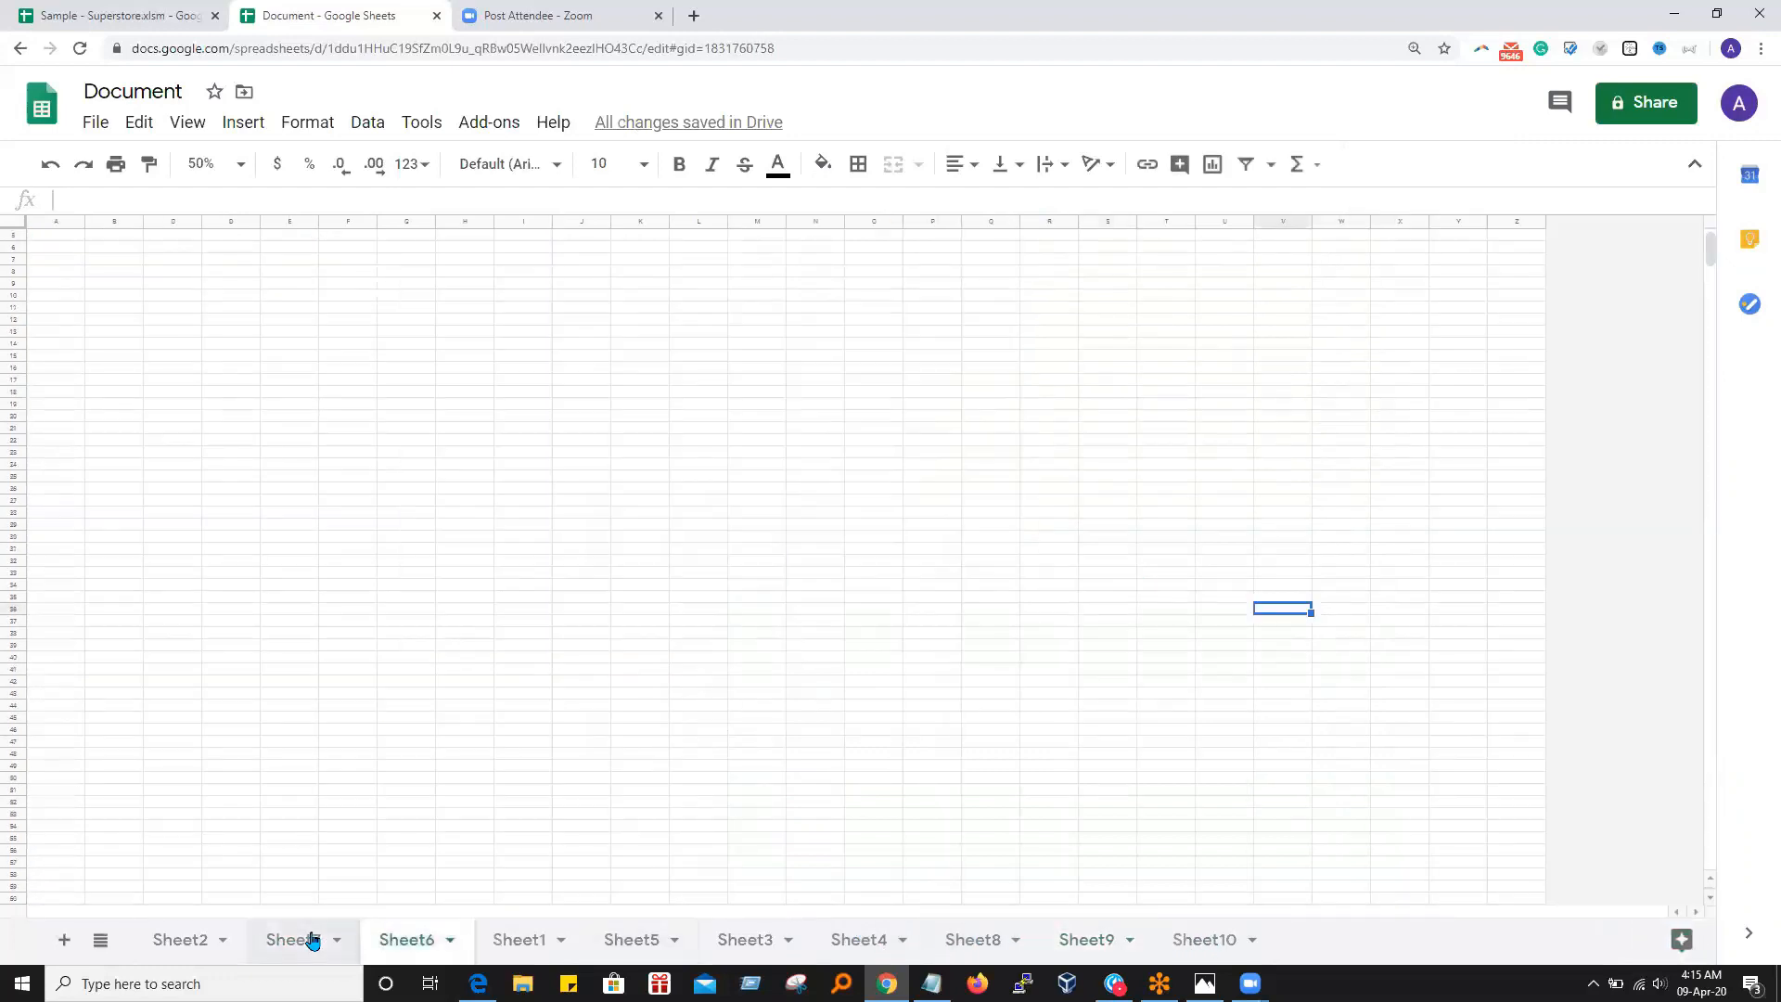
left_click(312, 941)
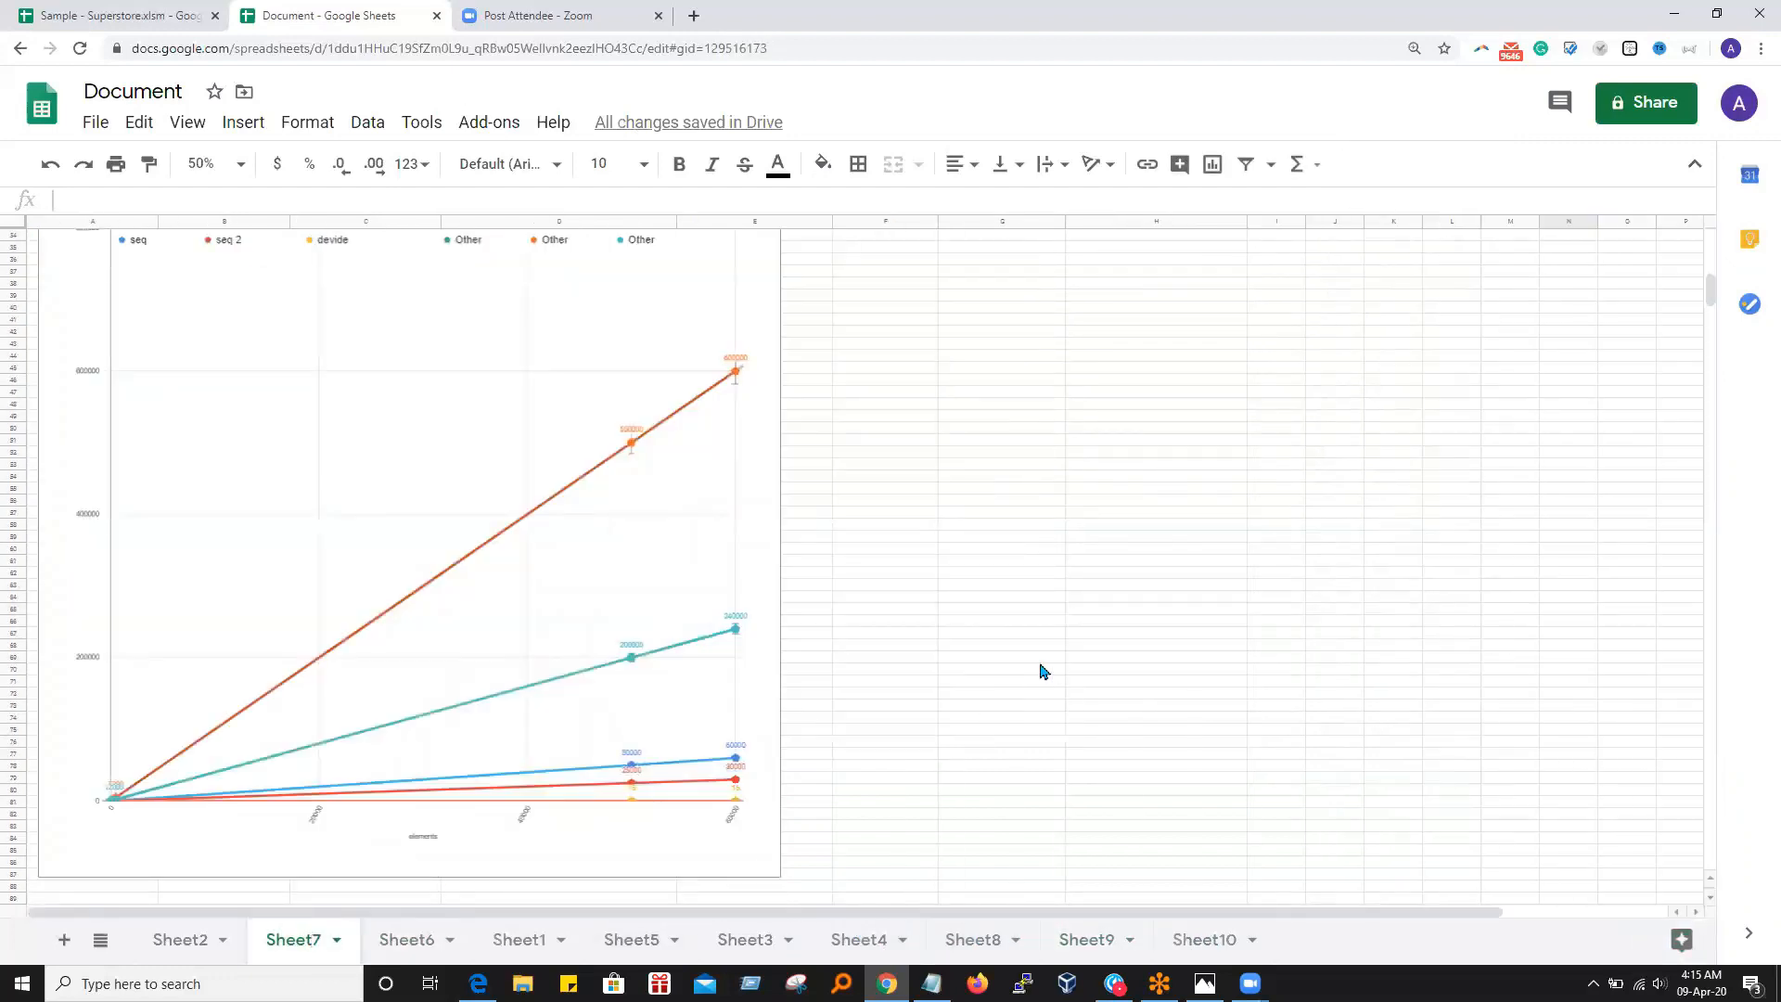
Open the line chart's legend options and make the legend text bold
scroll(715, 536, "up", 5)
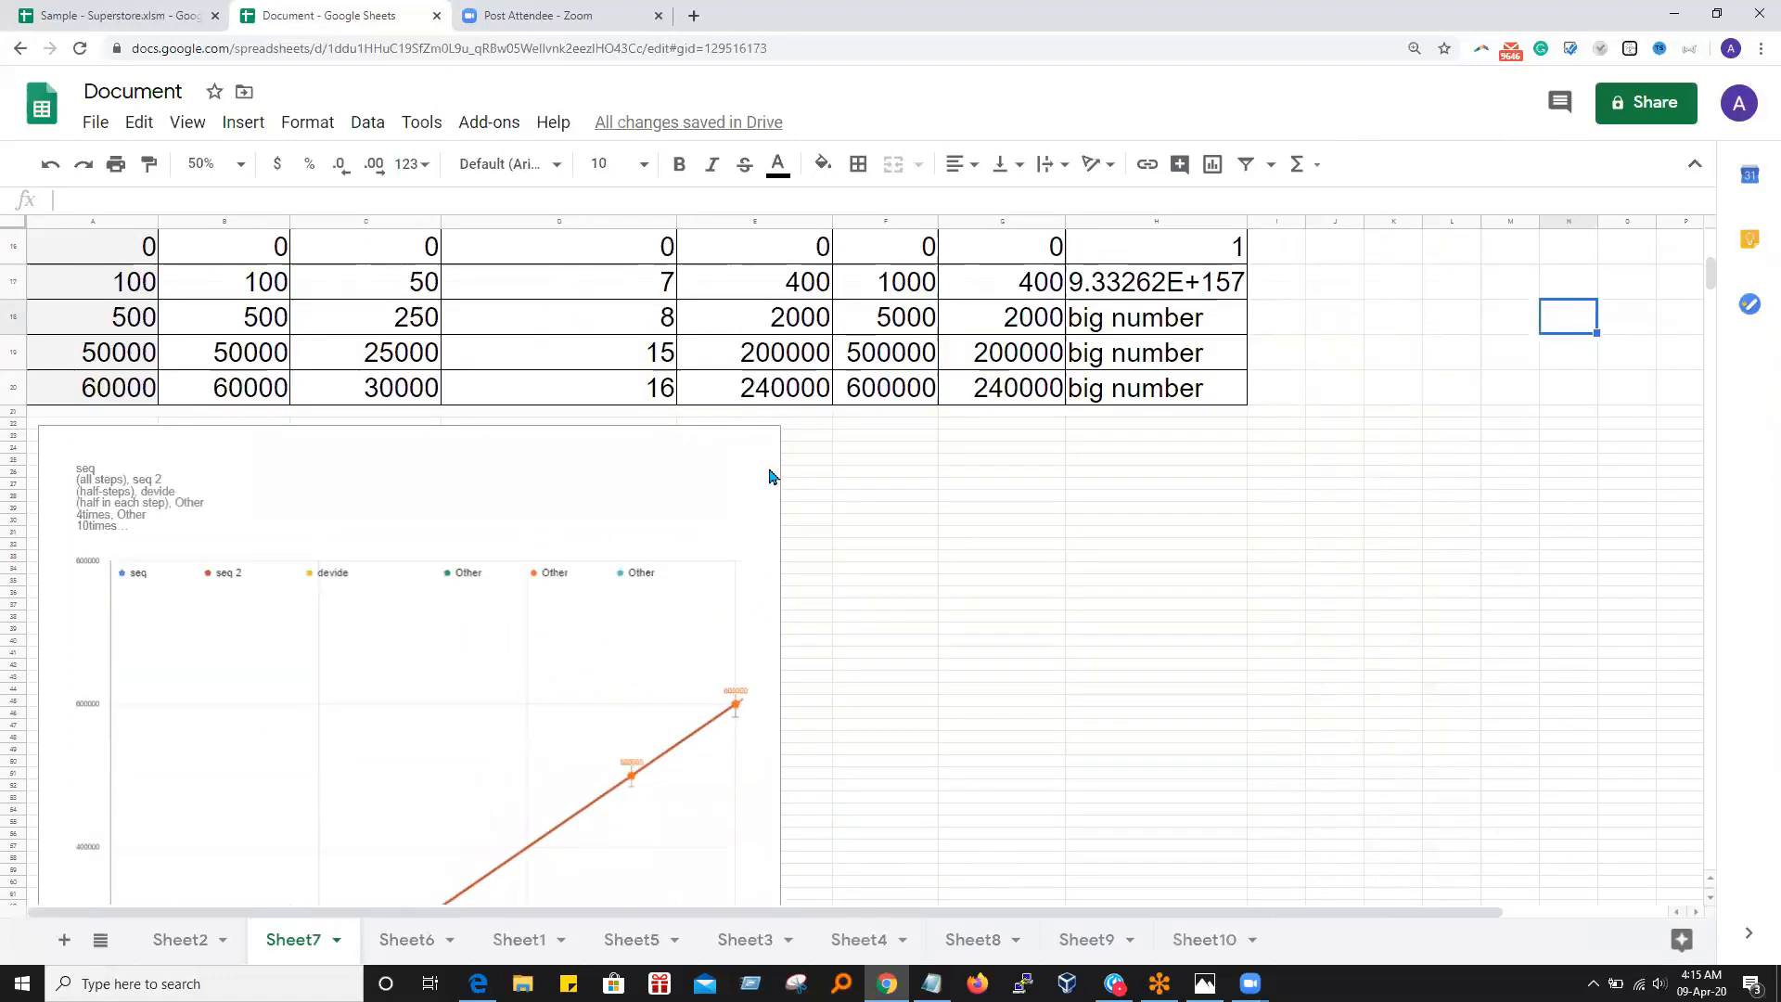
left_click(769, 476)
left_click(764, 256)
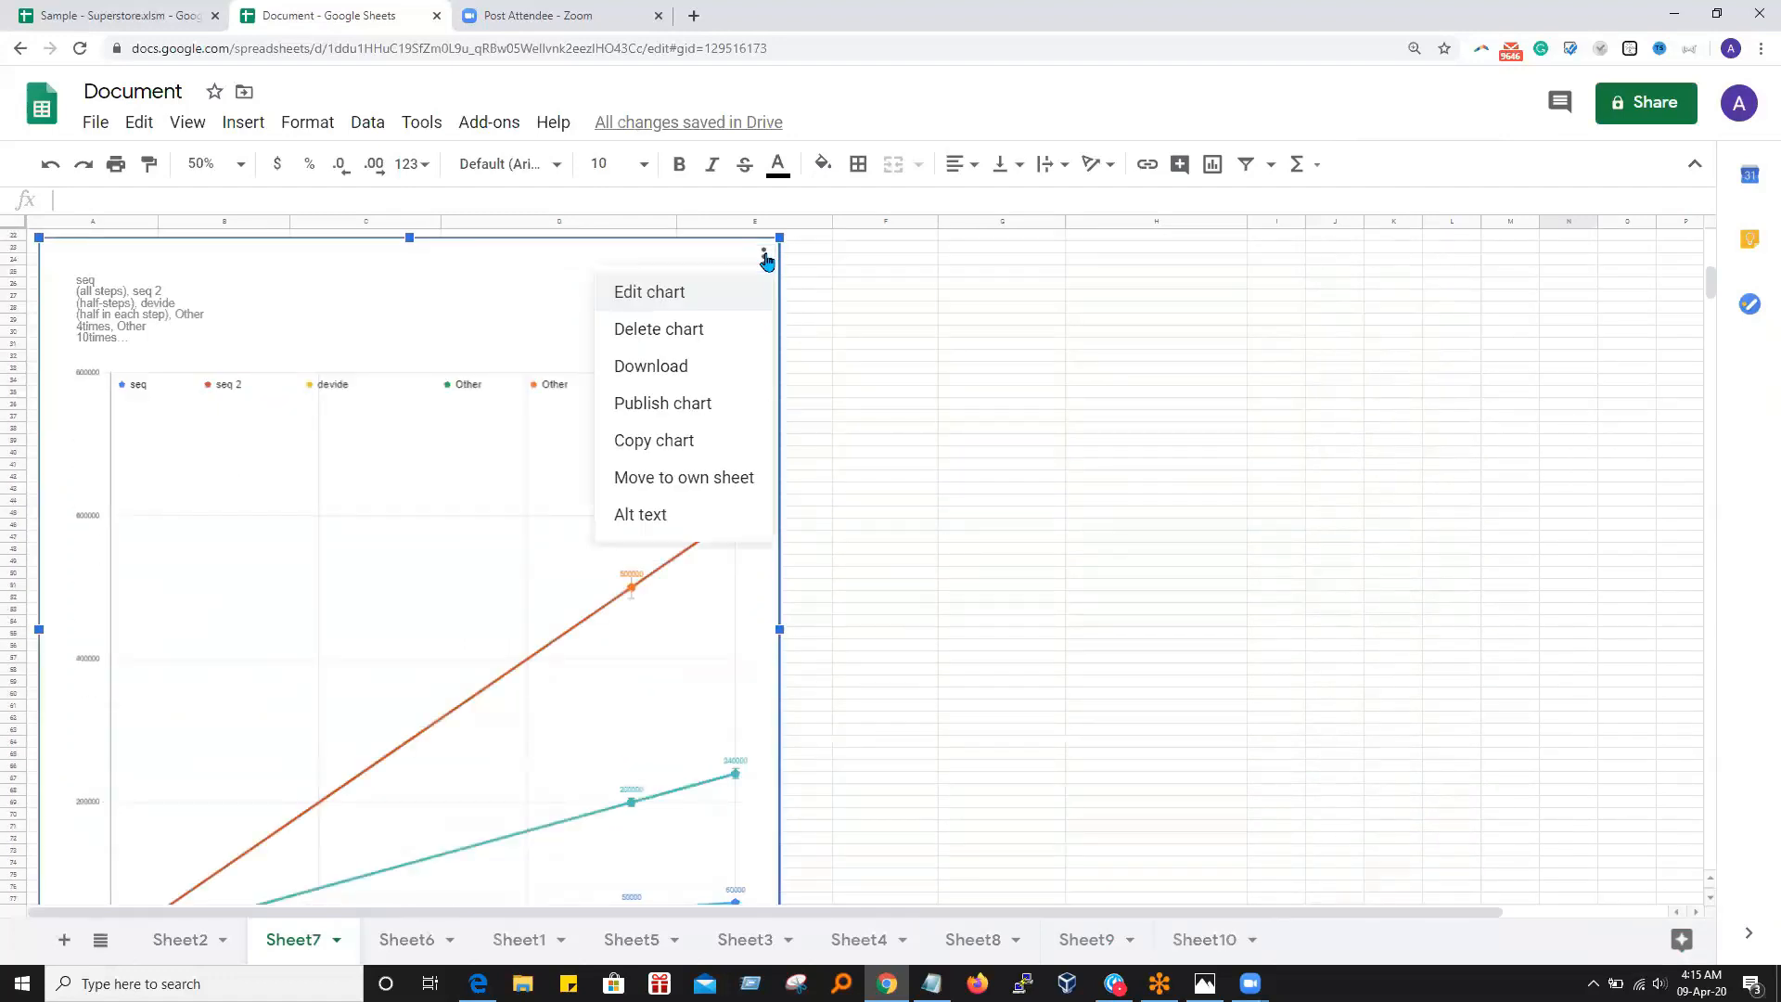
left_click(691, 293)
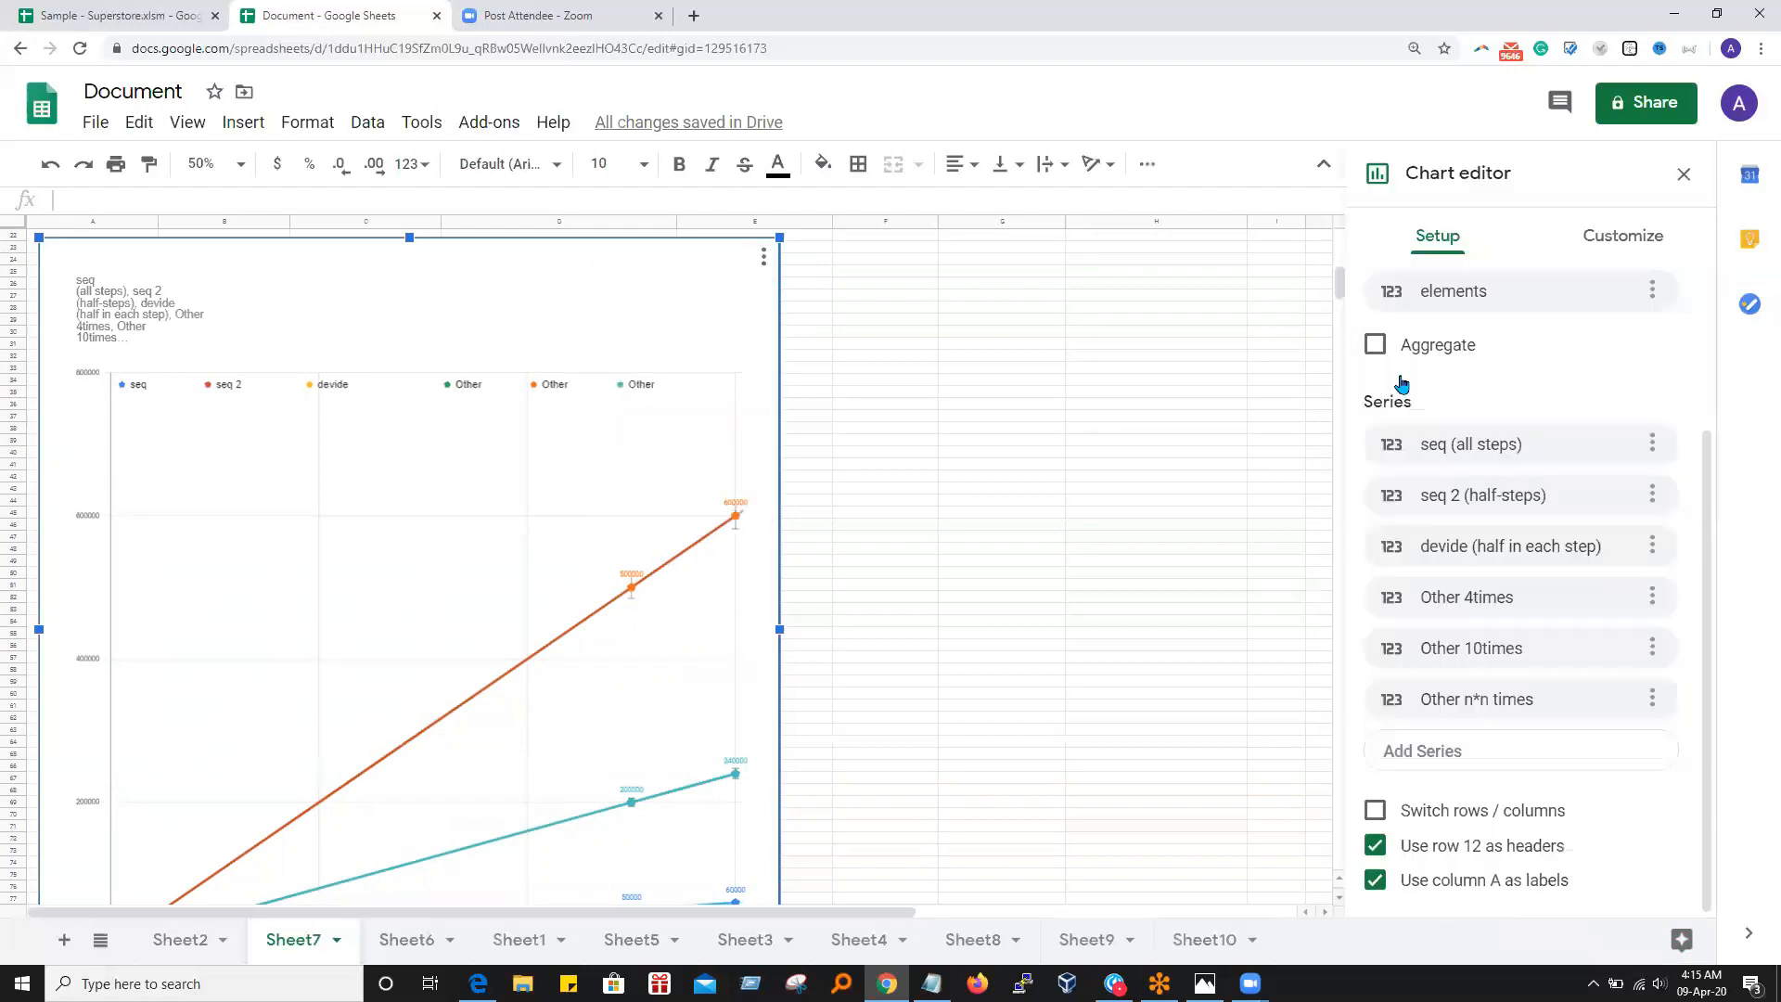
left_click(1606, 267)
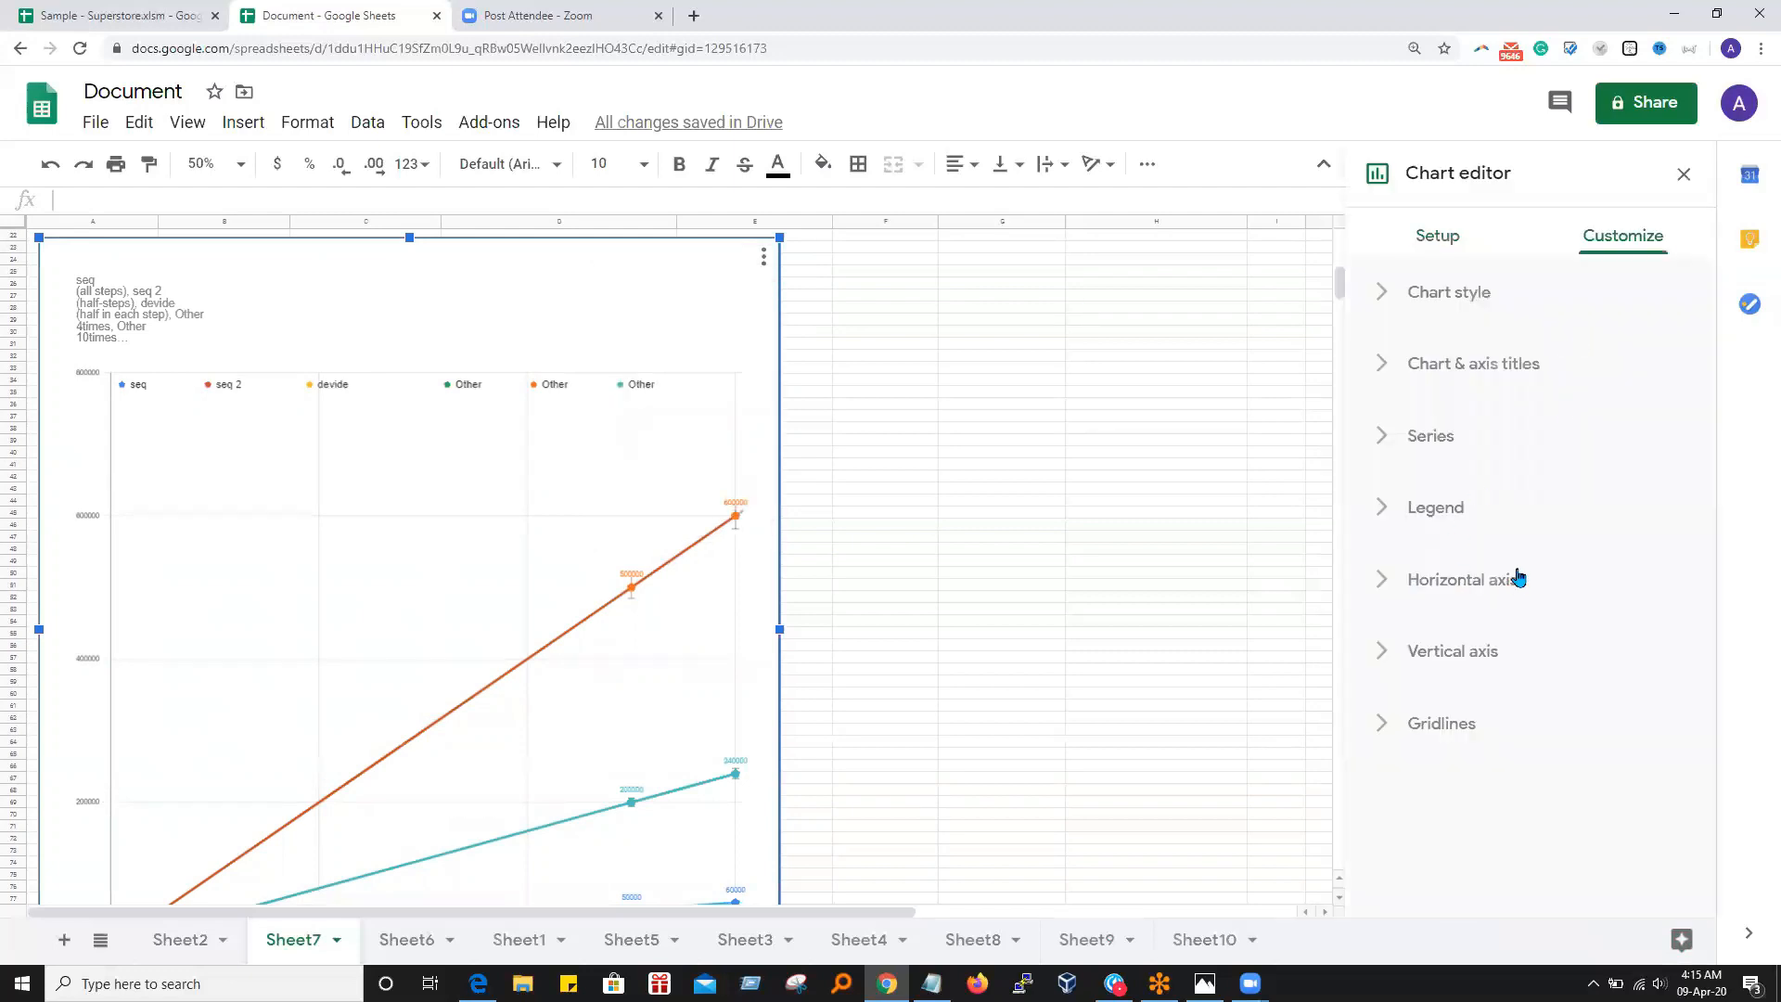
left_click(1422, 510)
scroll(1472, 676, "down", 2)
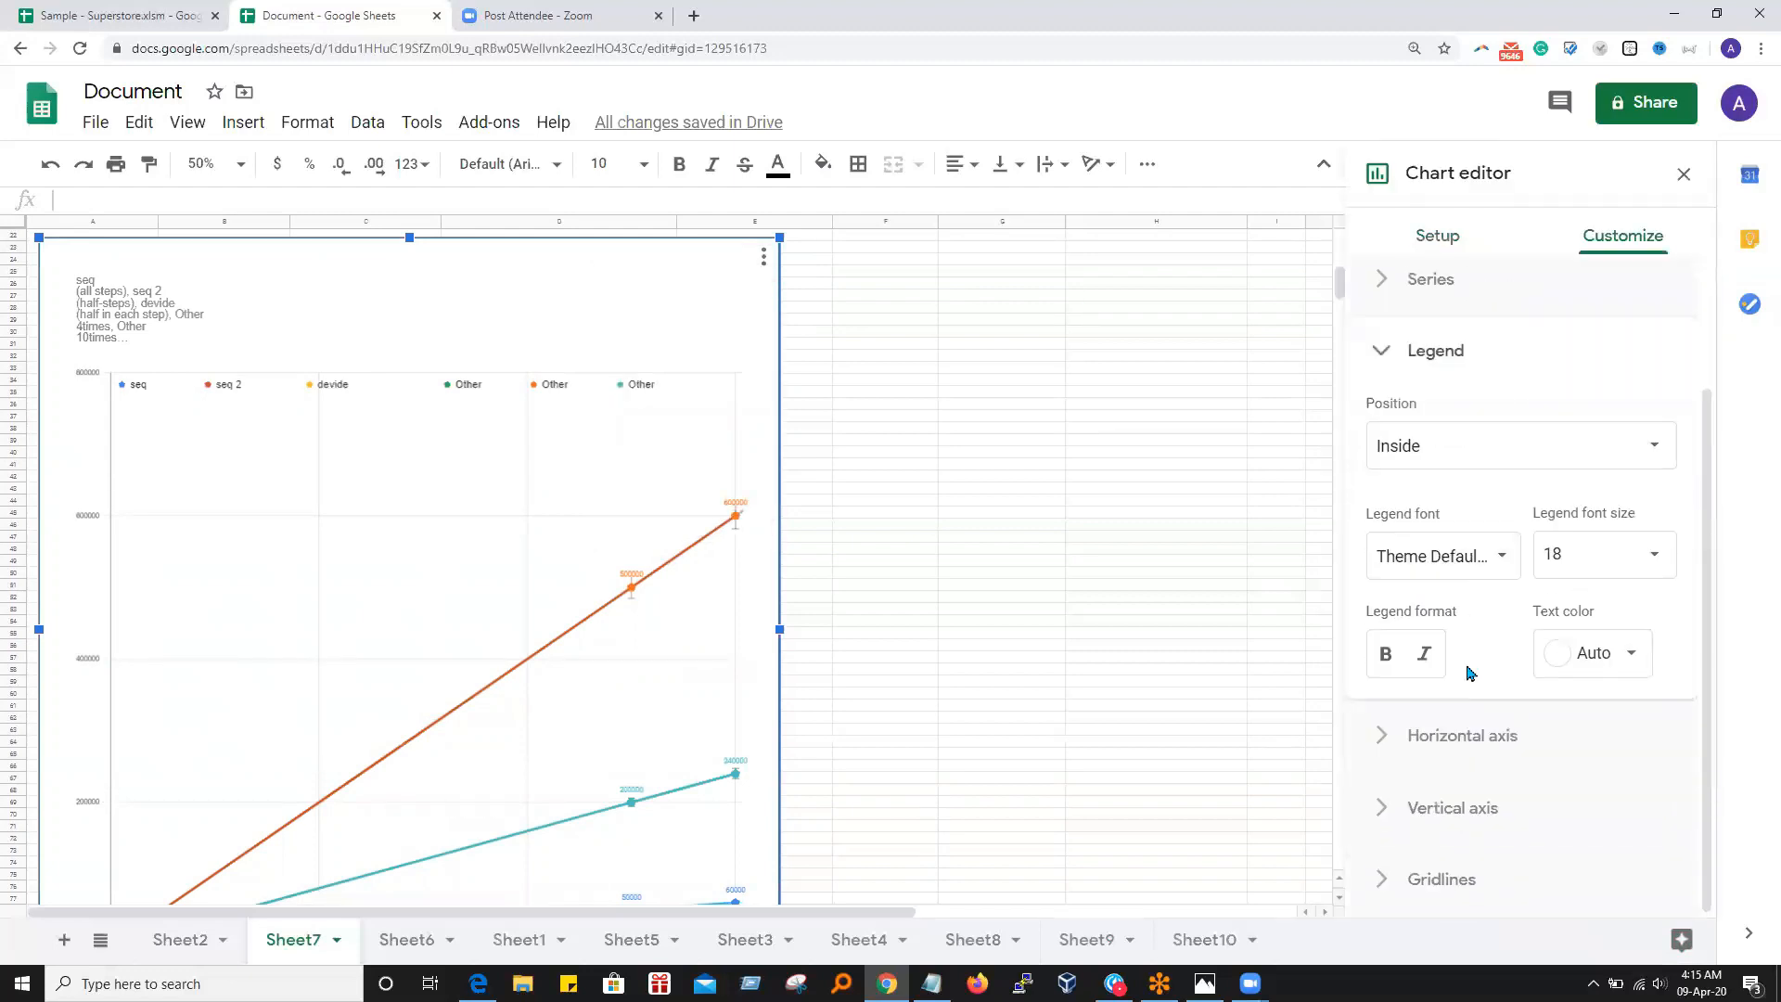
left_click(1387, 655)
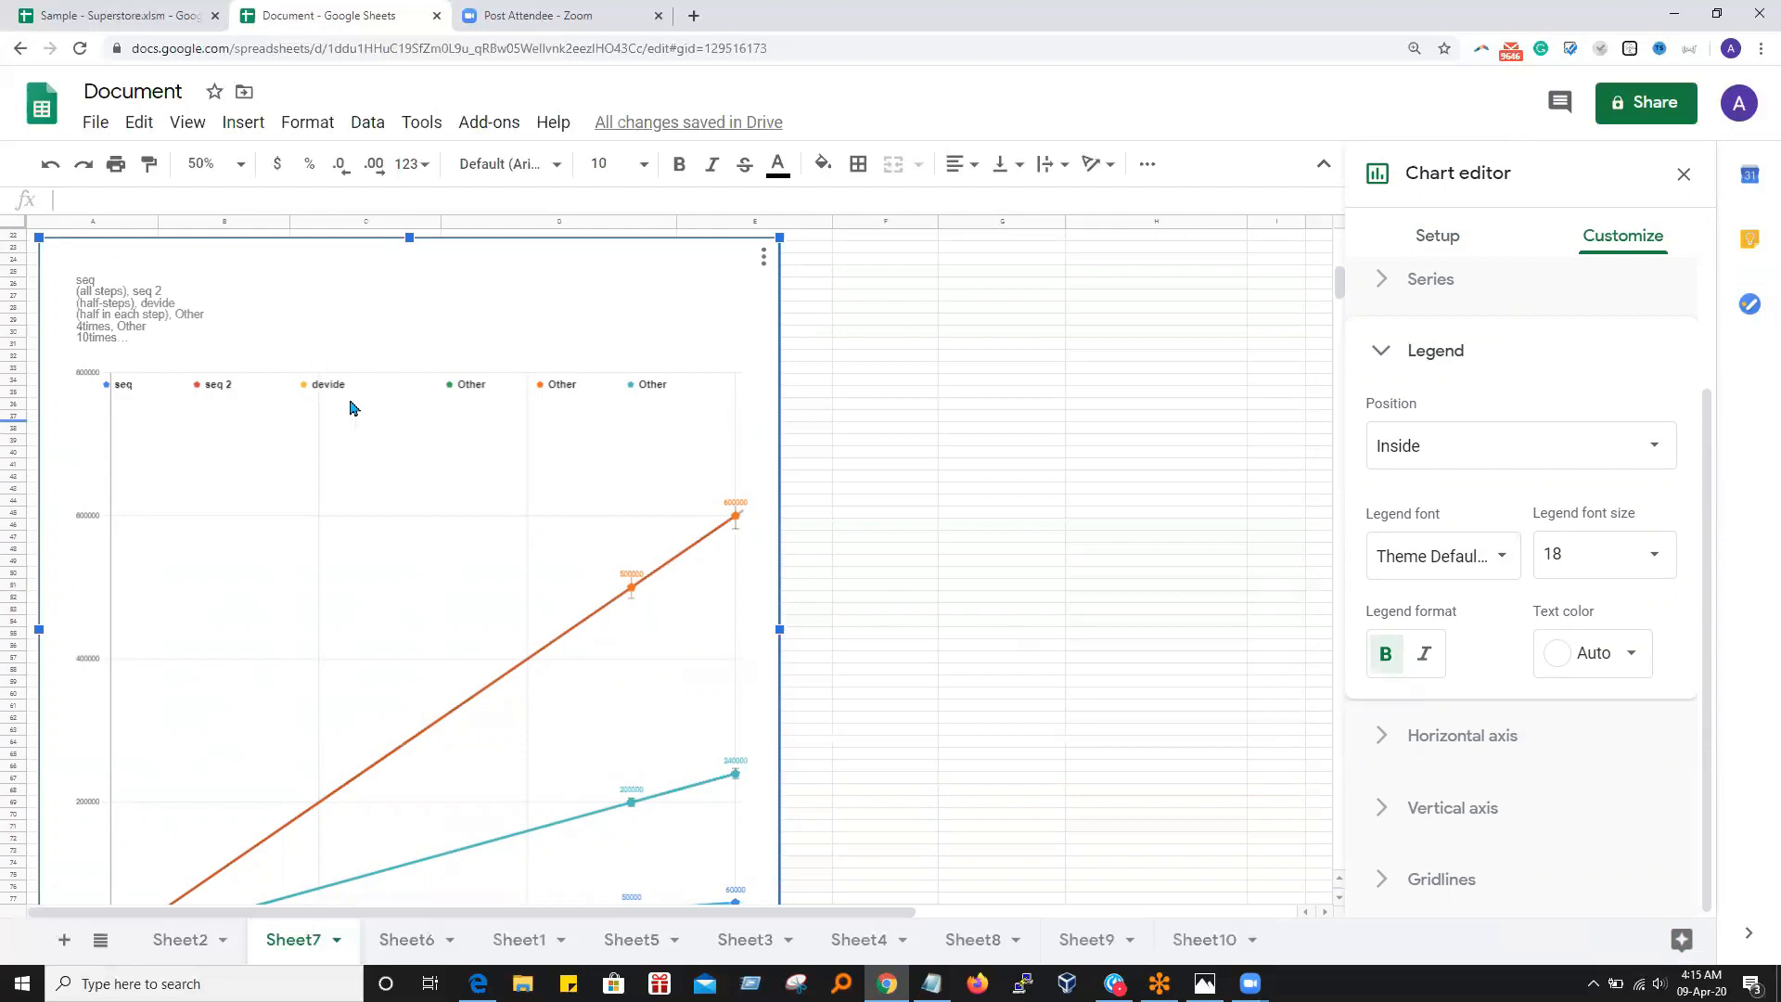
Go through the table's column headings from seq (all steps) to Other n! times to match them with the chart's legend
scroll(688, 601, "up", 5)
left_click(269, 342)
left_click(397, 354)
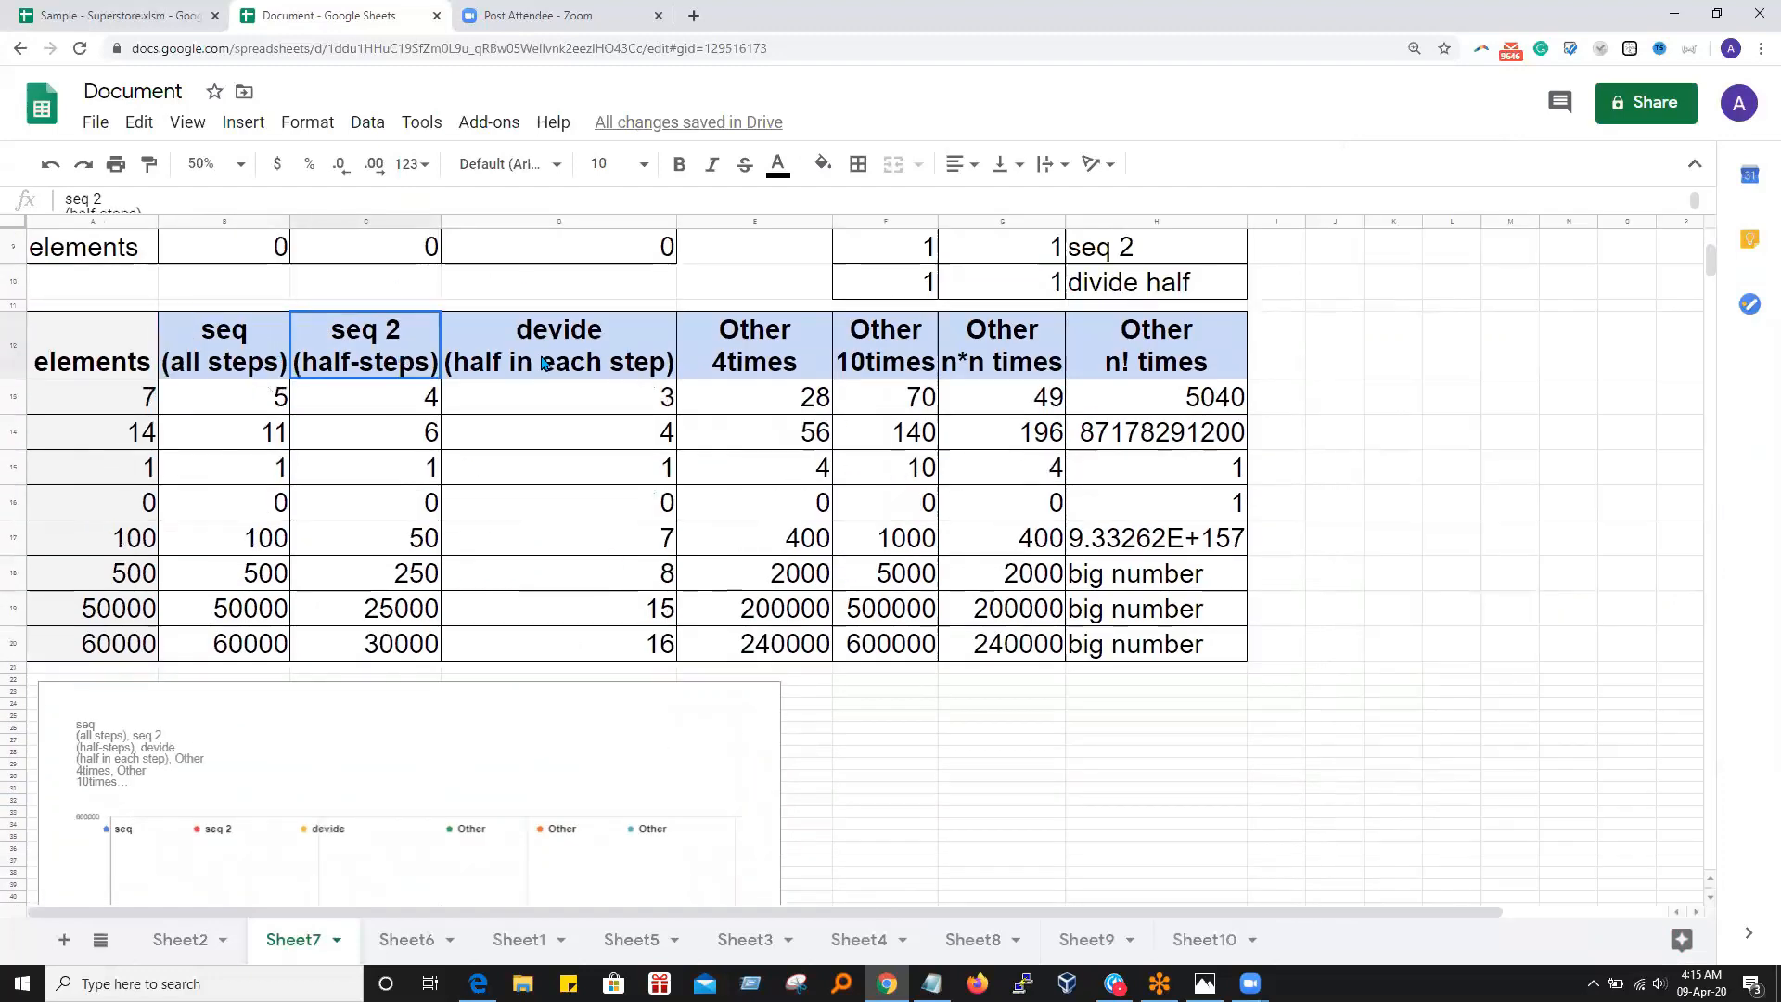
left_click(744, 367)
left_click(1153, 357)
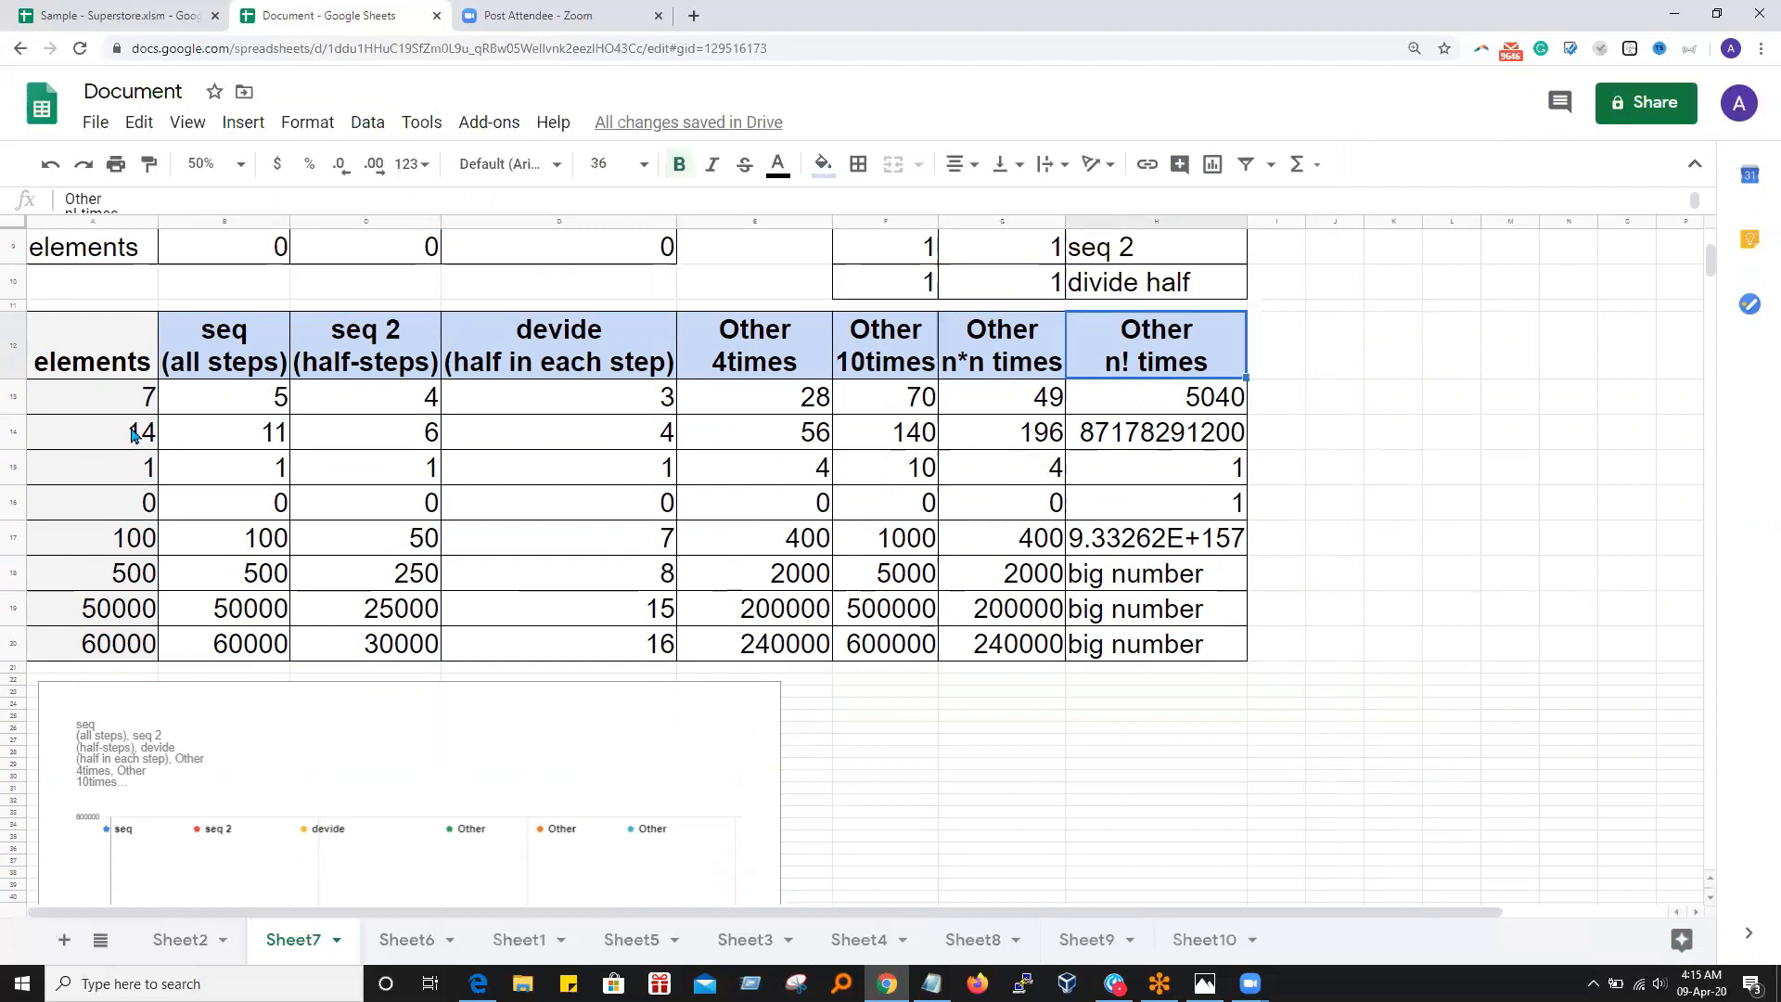
Compare the elements column down to 60000 with the line chart's horizontal axis and highlight the series across the table
left_click_drag(93, 357, 116, 645)
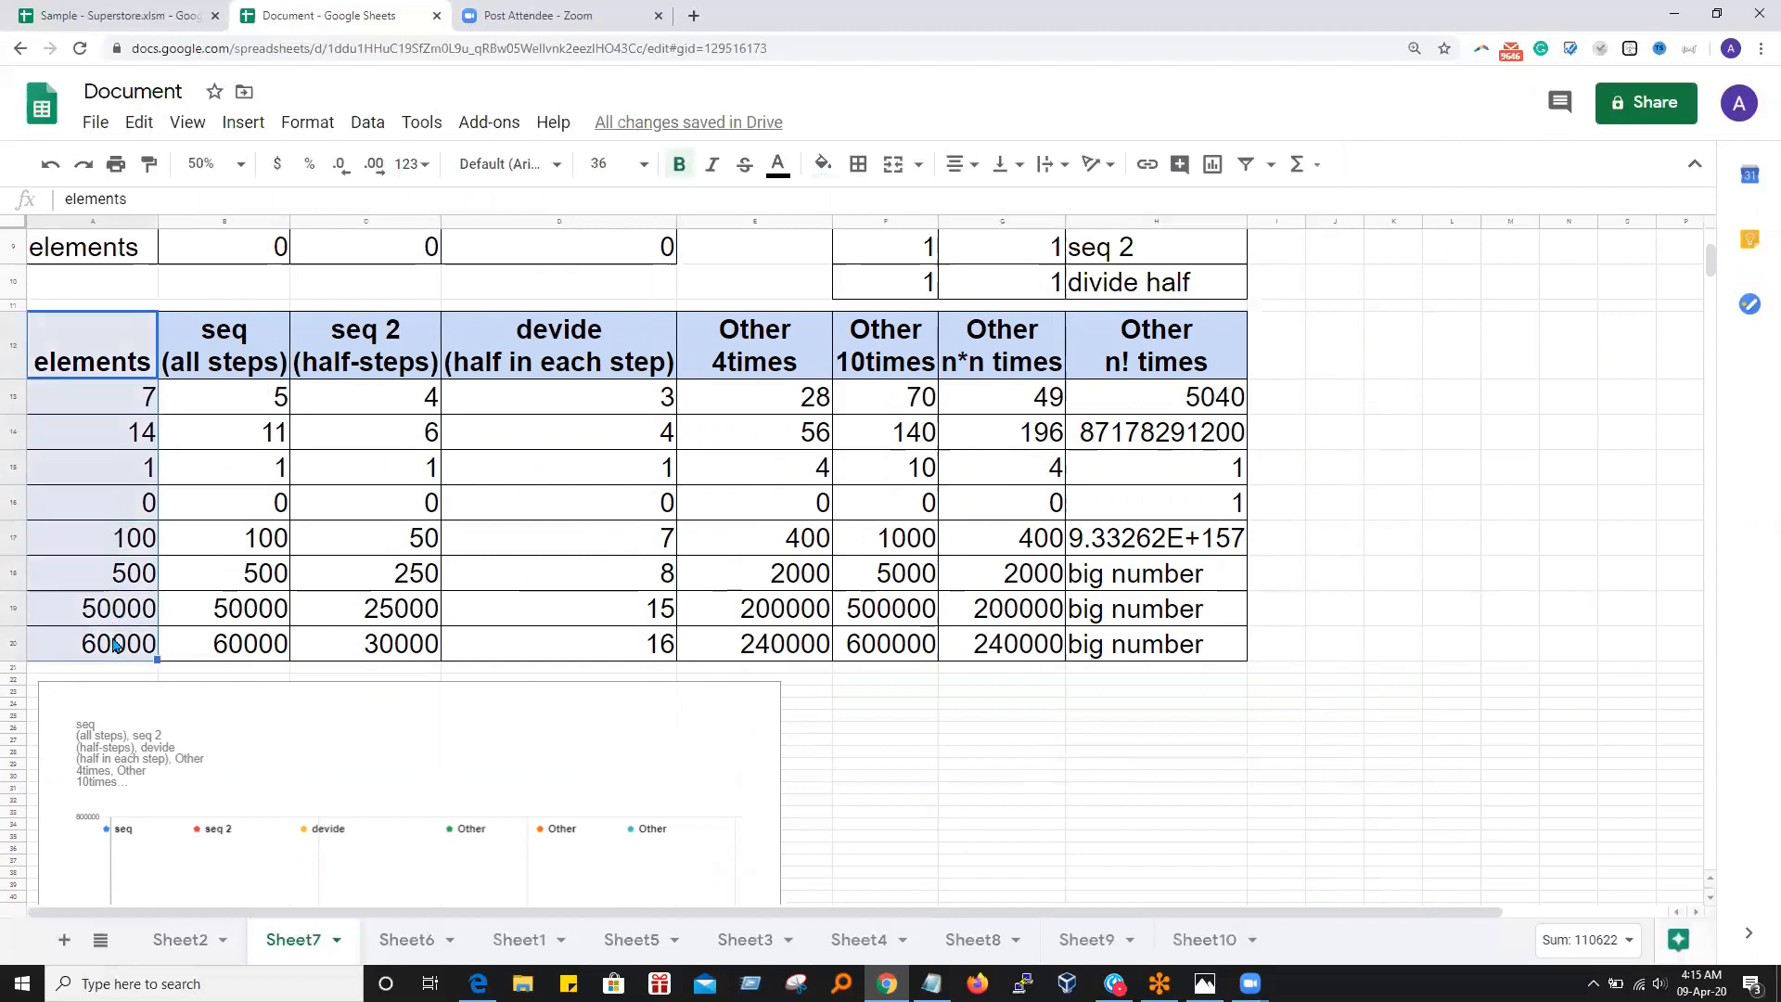
scroll(66, 498, "down", 10)
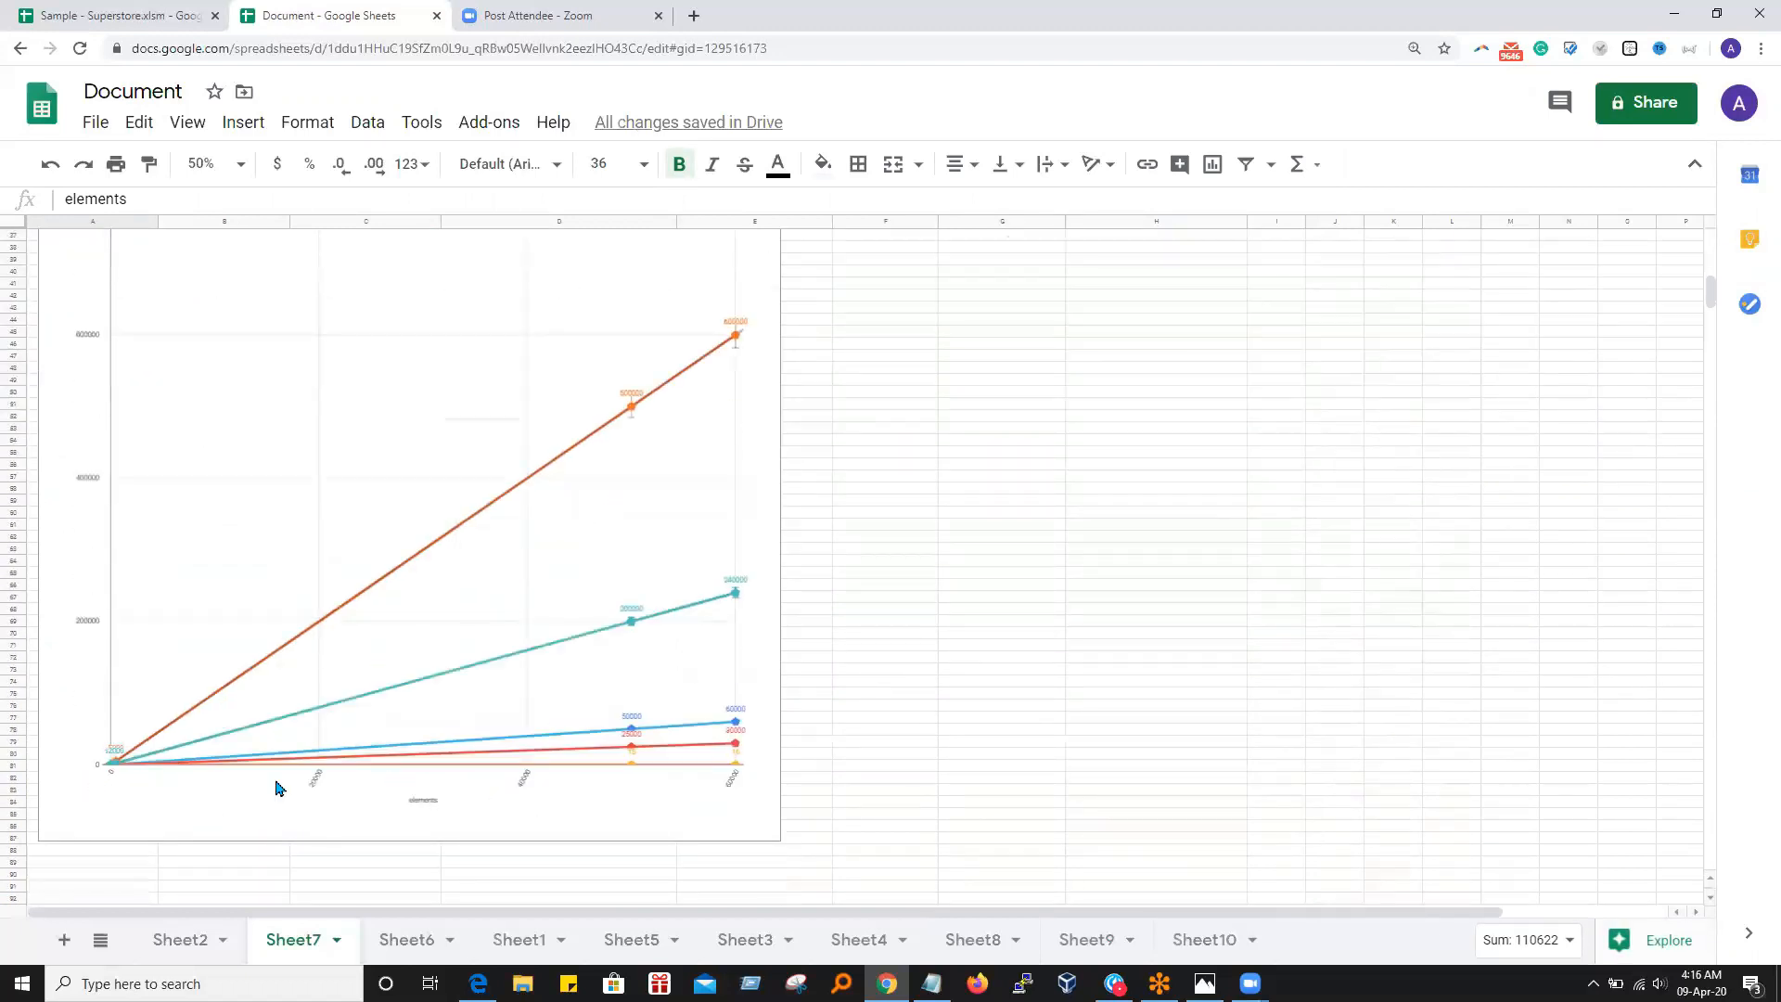
scroll(170, 807, "up", 10)
left_click_drag(198, 479, 1118, 484)
left_click(1419, 609)
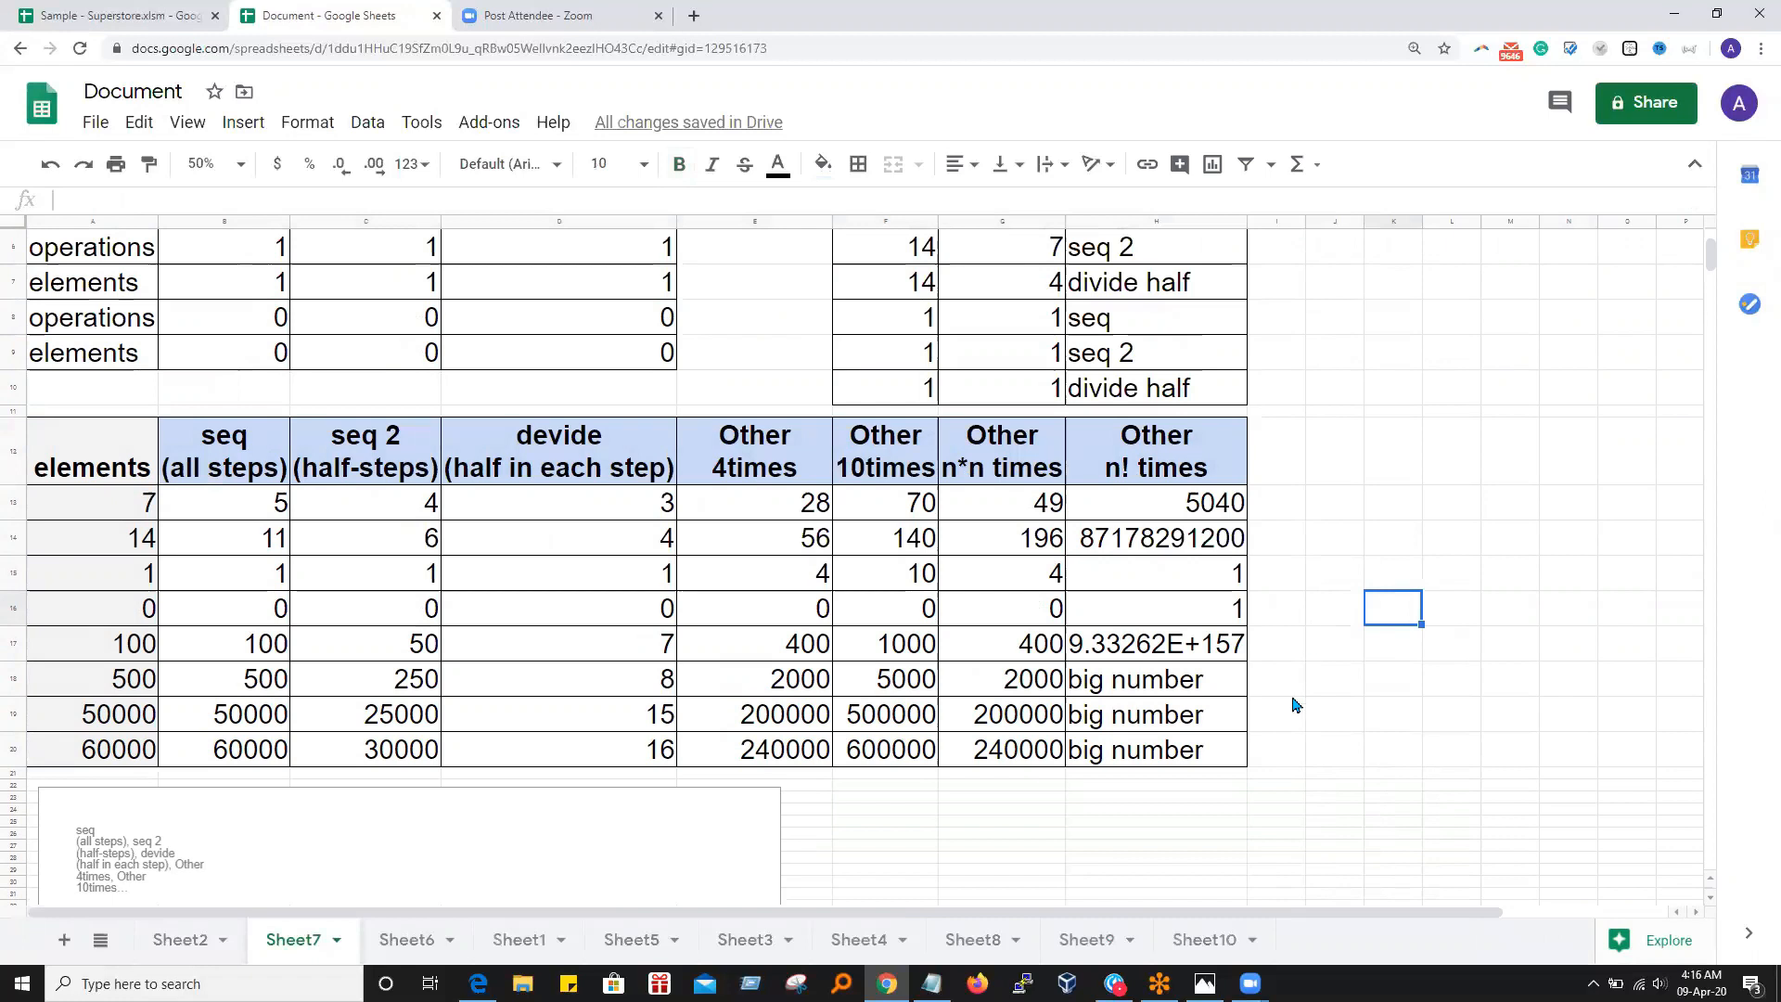
Examine the line chart's legend, series lines and axis origin against the values in the table
scroll(1295, 705, "down", 2)
scroll(676, 747, "up", 2)
scroll(520, 754, "down", 8)
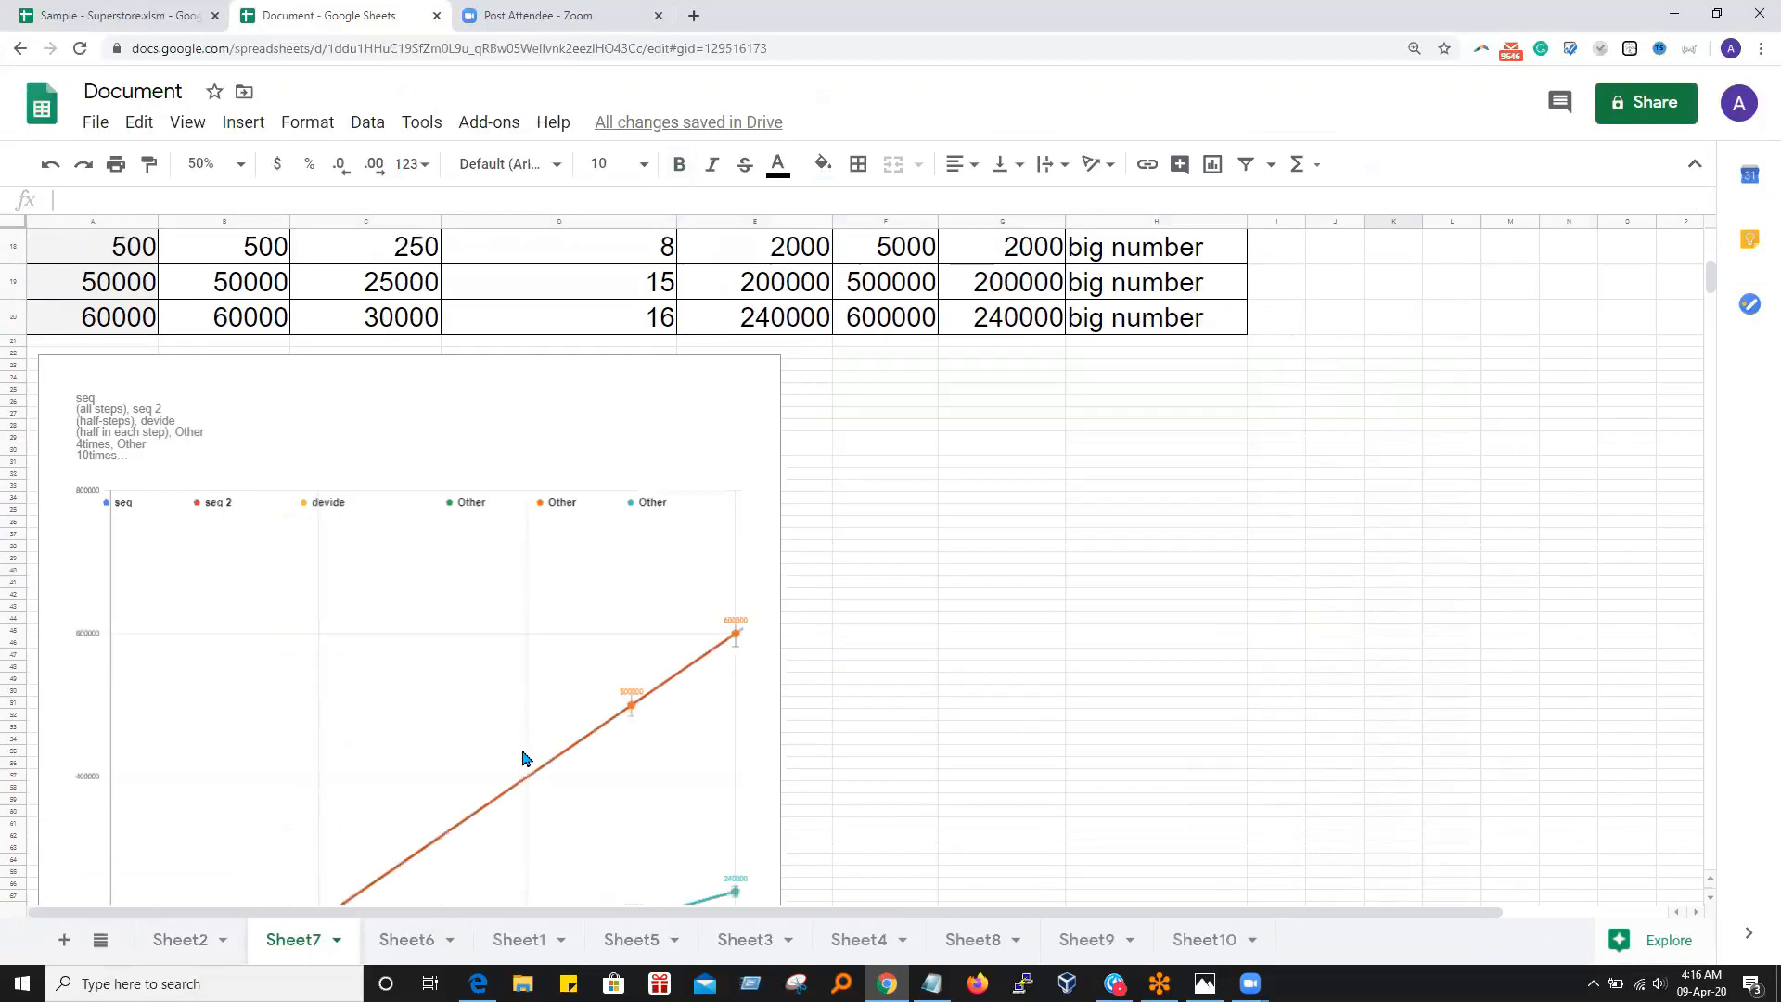
scroll(402, 604, "up", 4)
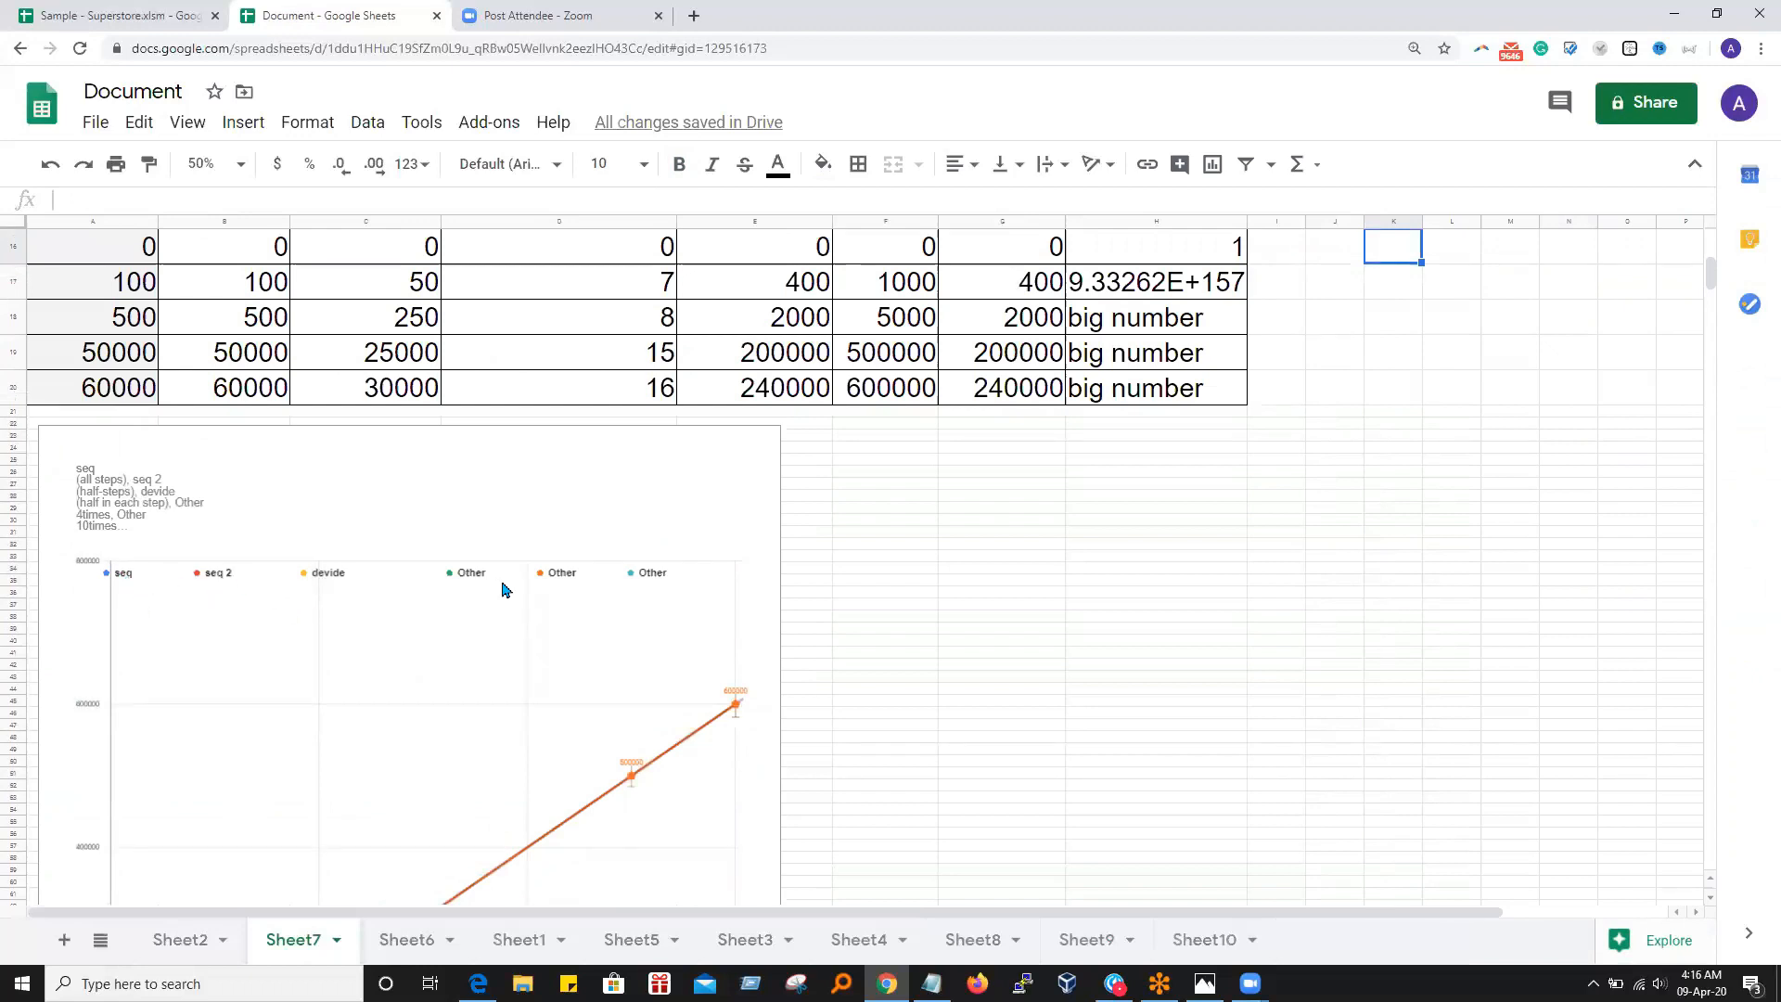
scroll(490, 686, "down", 3)
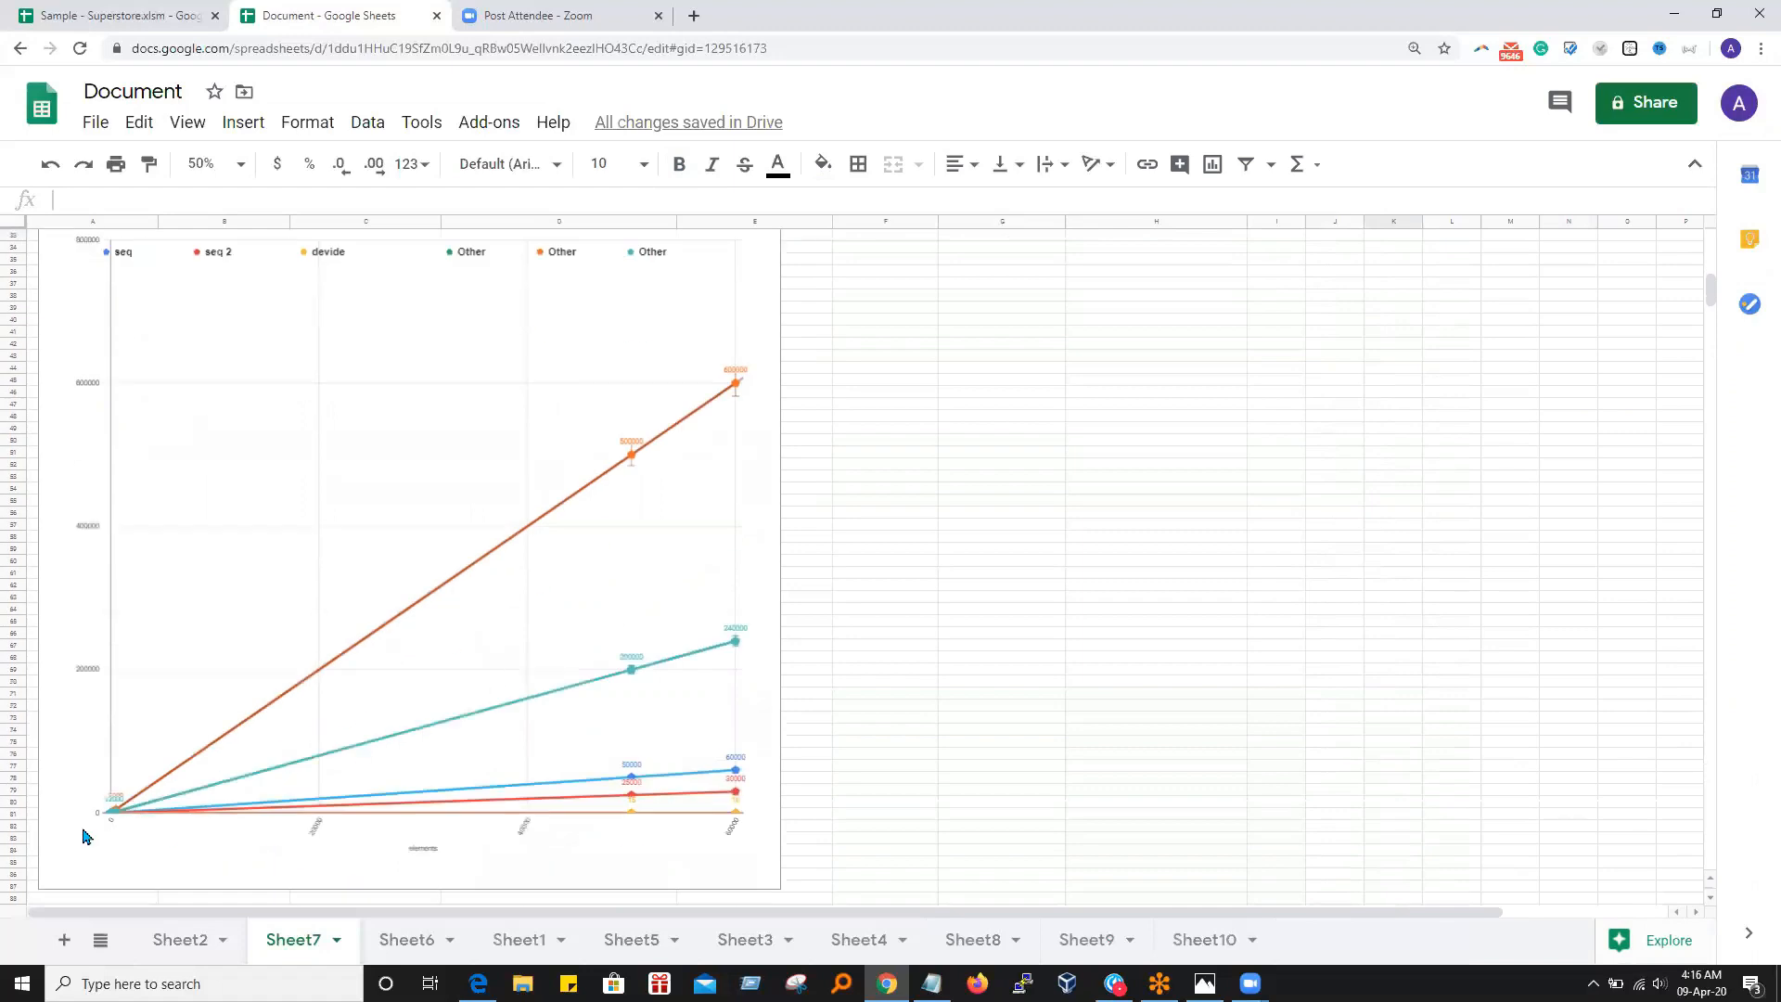
scroll(461, 783, "up", 3)
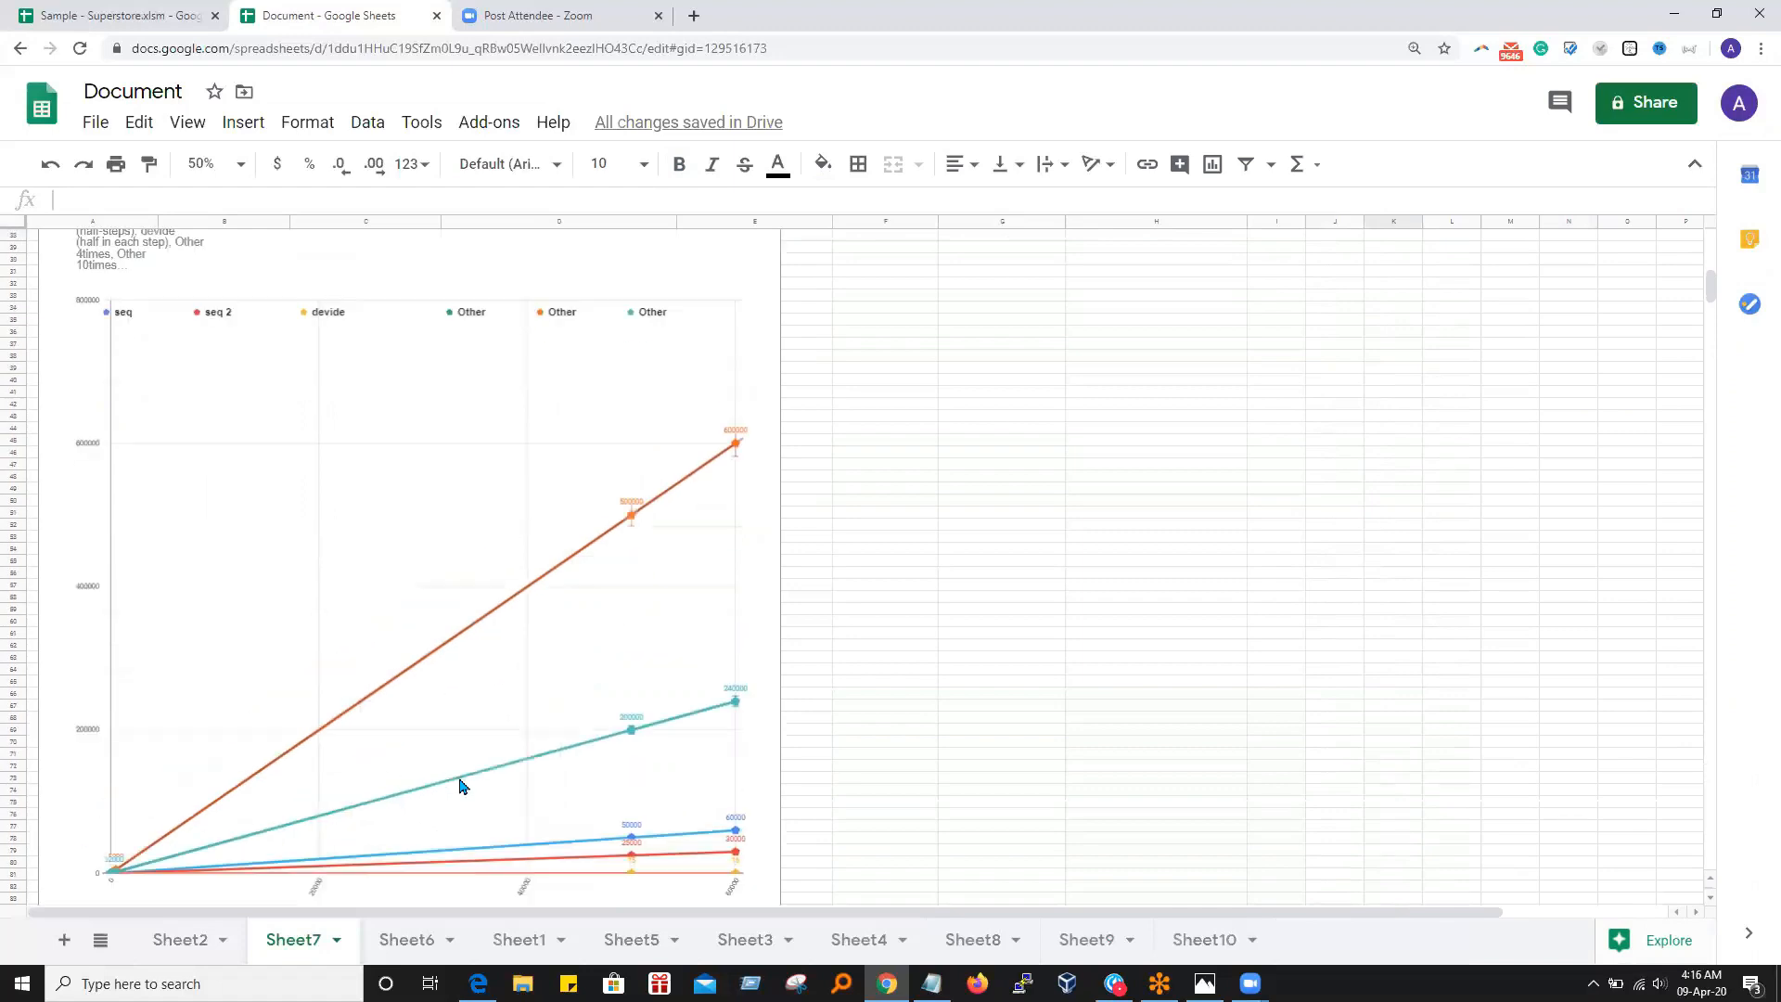
scroll(1184, 643, "up", 3)
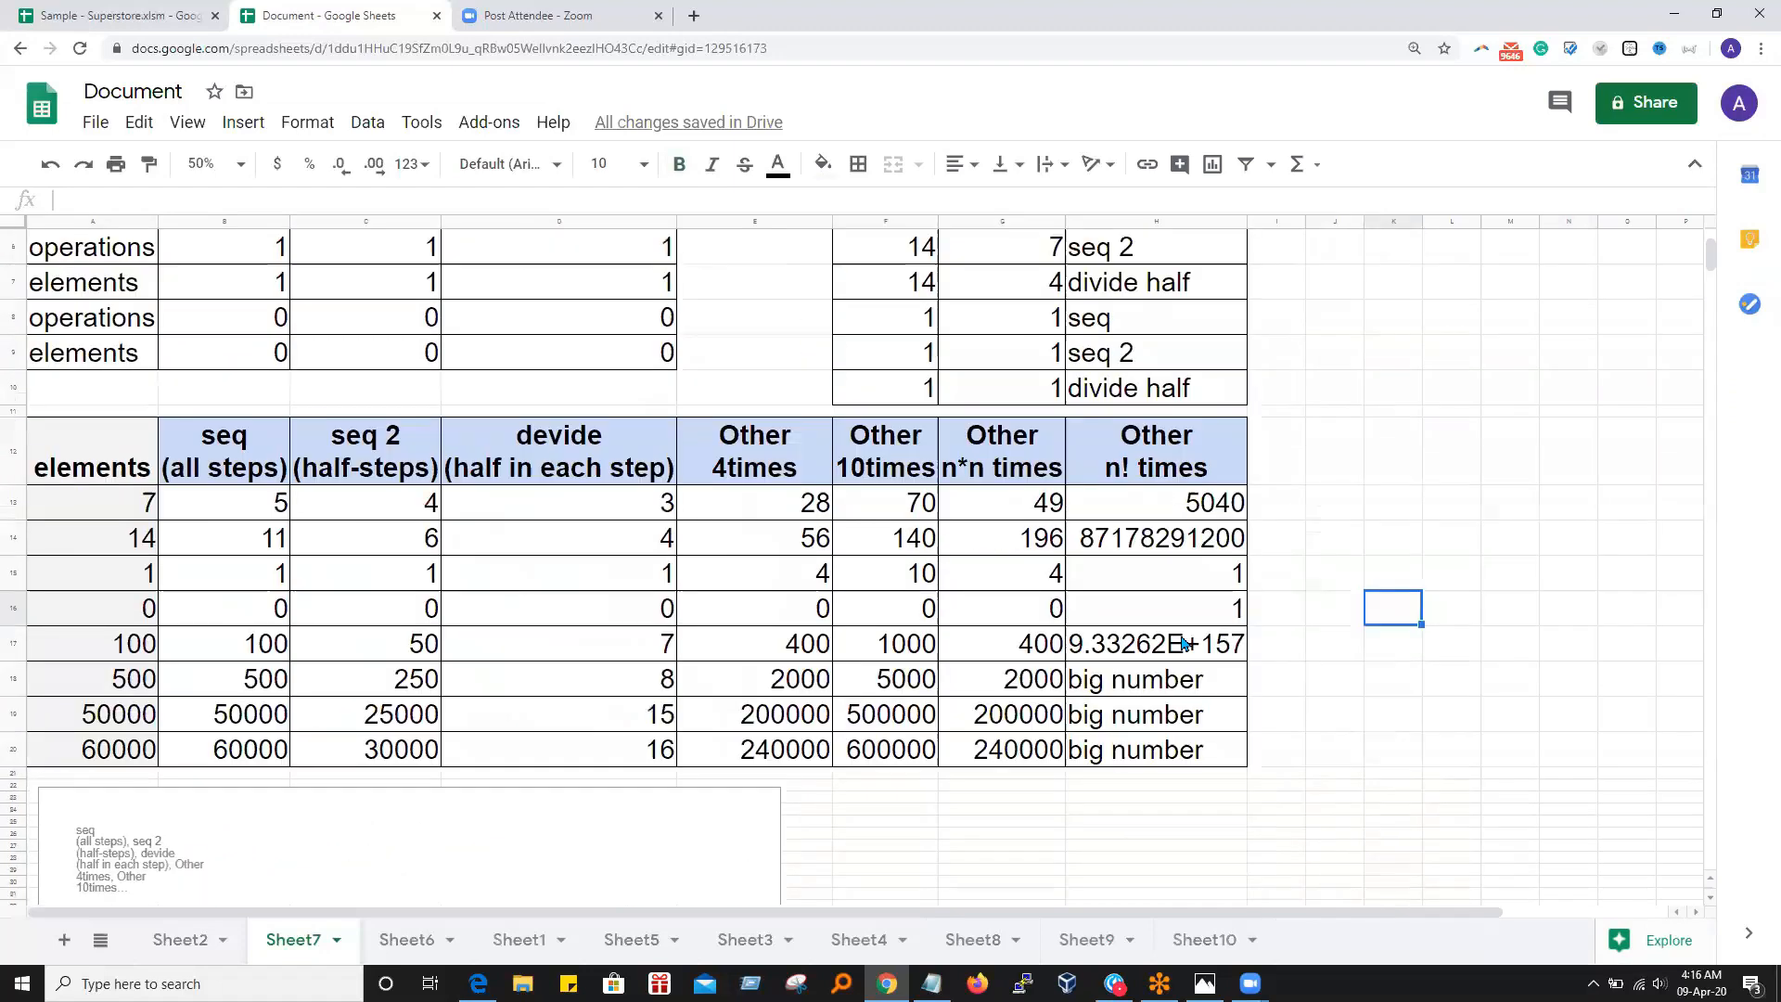
Inspect the formula behind the n! times value in the row with 7 elements
left_click(1577, 327)
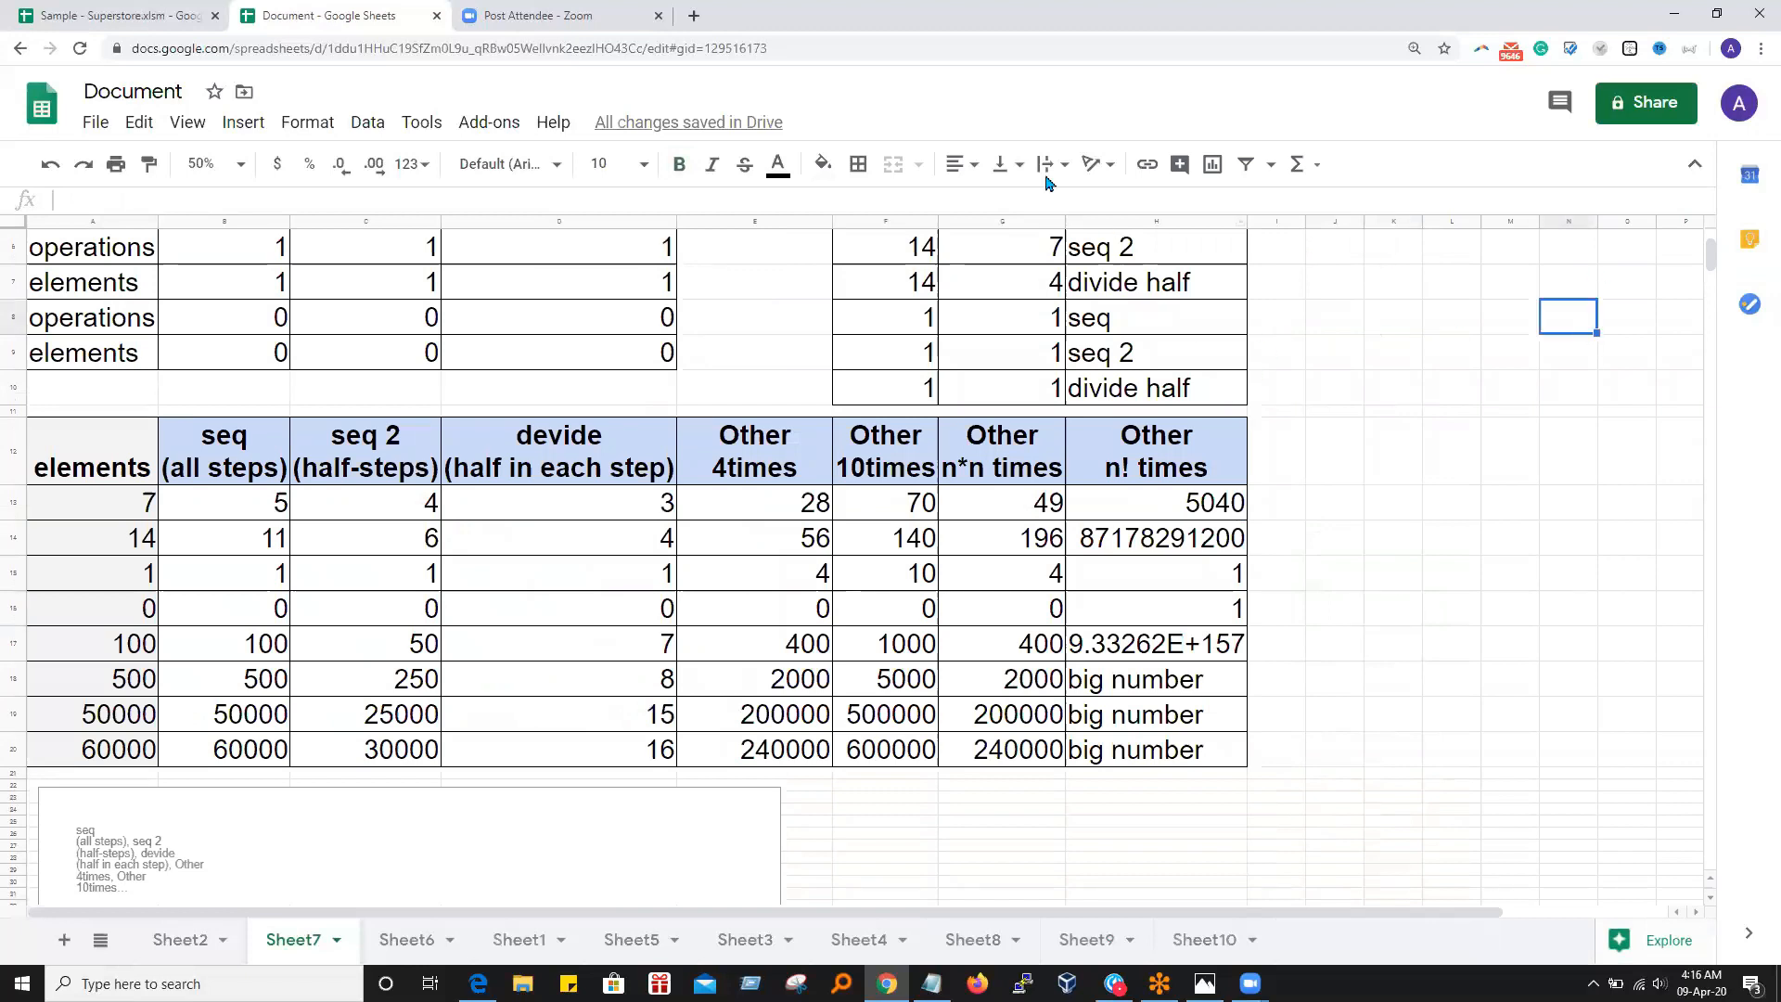
left_click(1159, 326)
left_click(1132, 508)
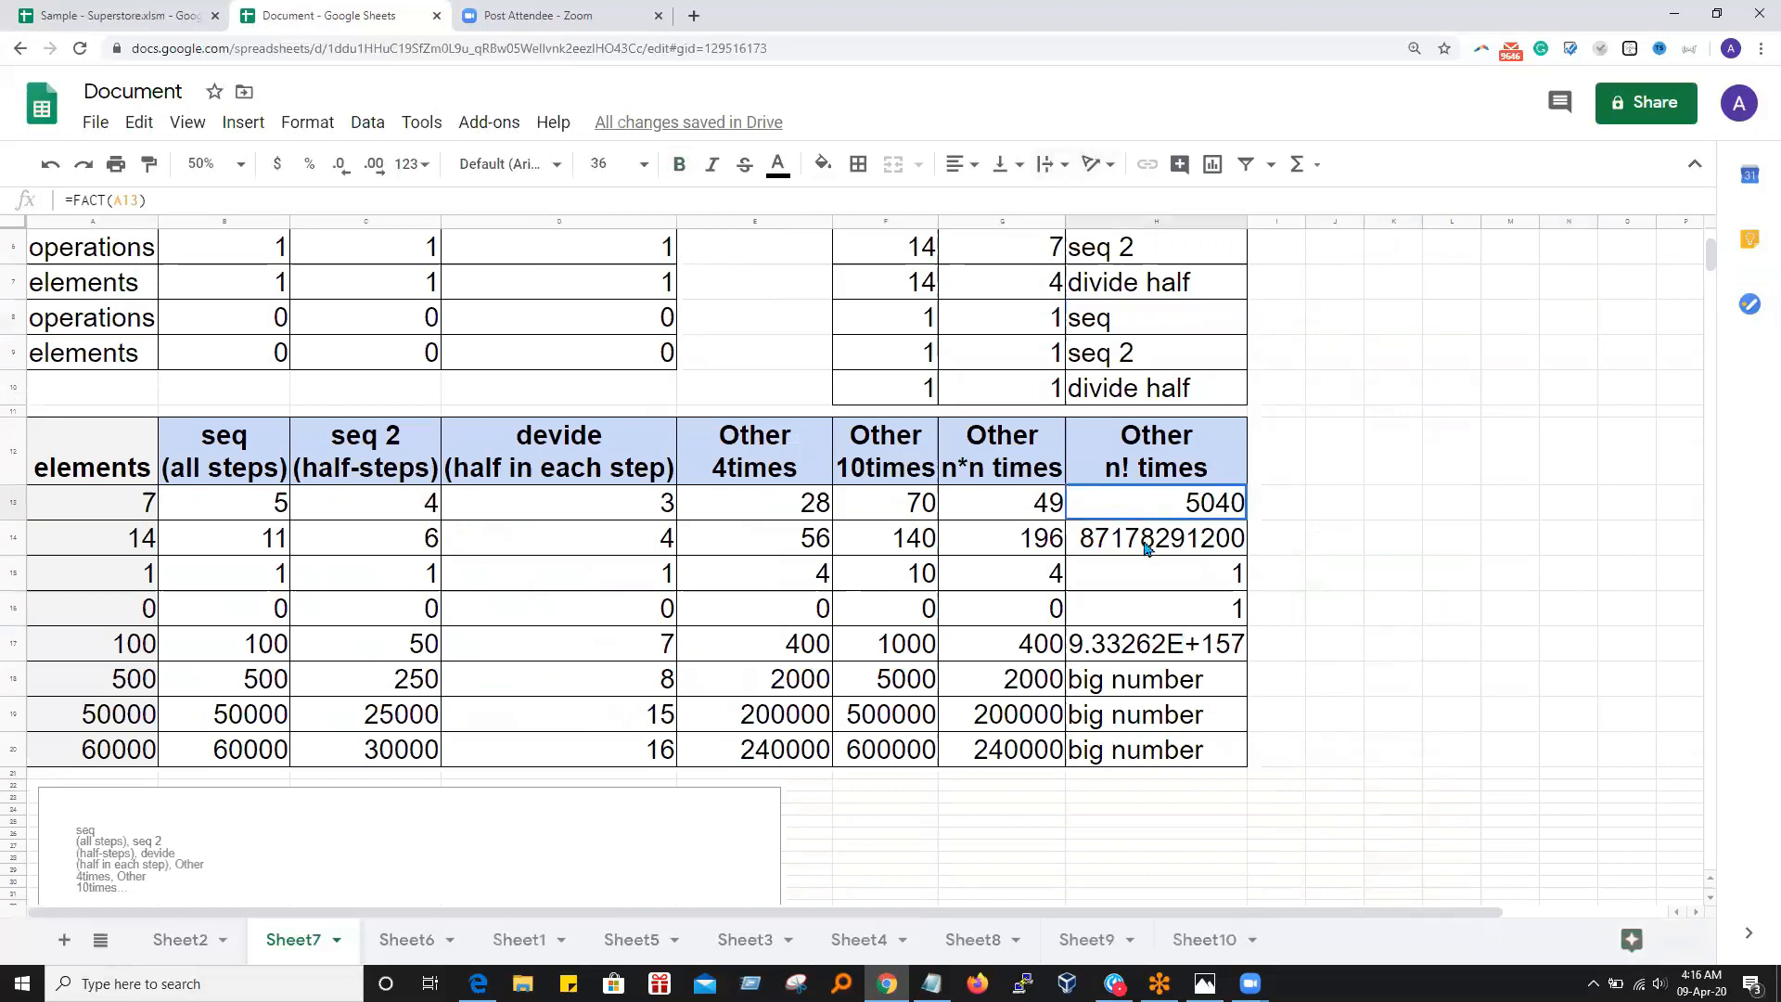
Open the line chart below the table for editing and review its data range, X-axis and series setup
scroll(927, 603, "down", 2)
left_click(776, 655)
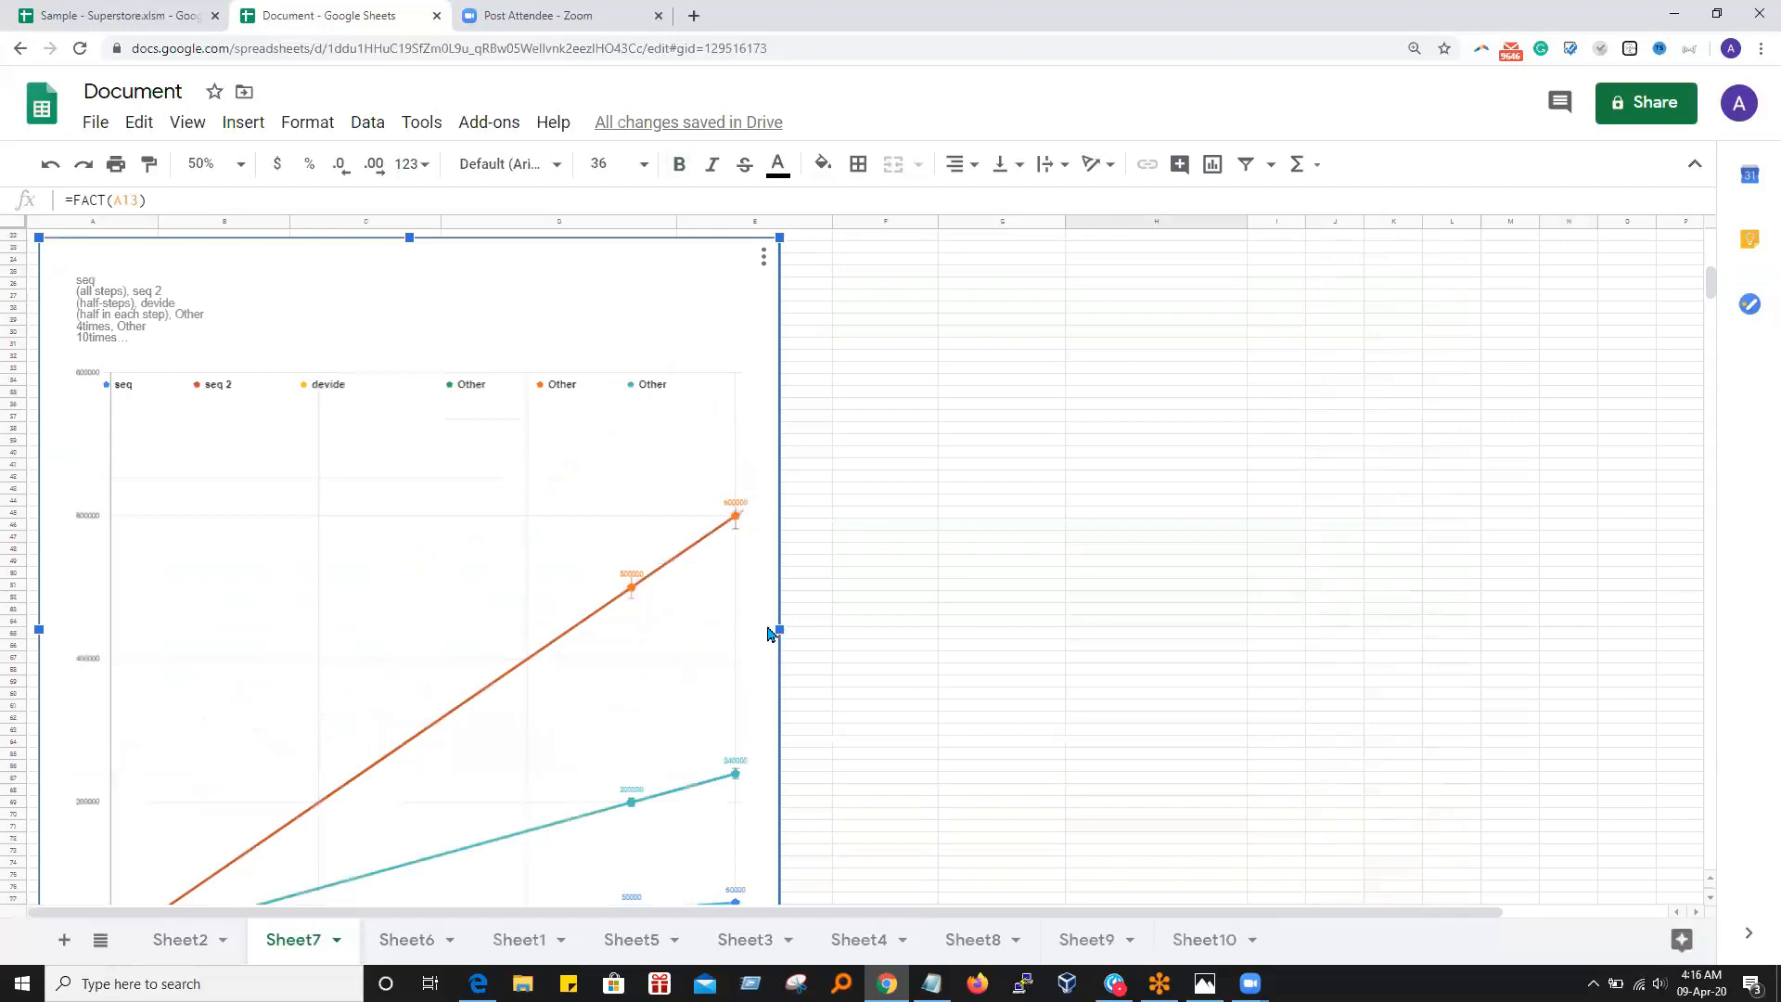
left_click(764, 262)
left_click(702, 297)
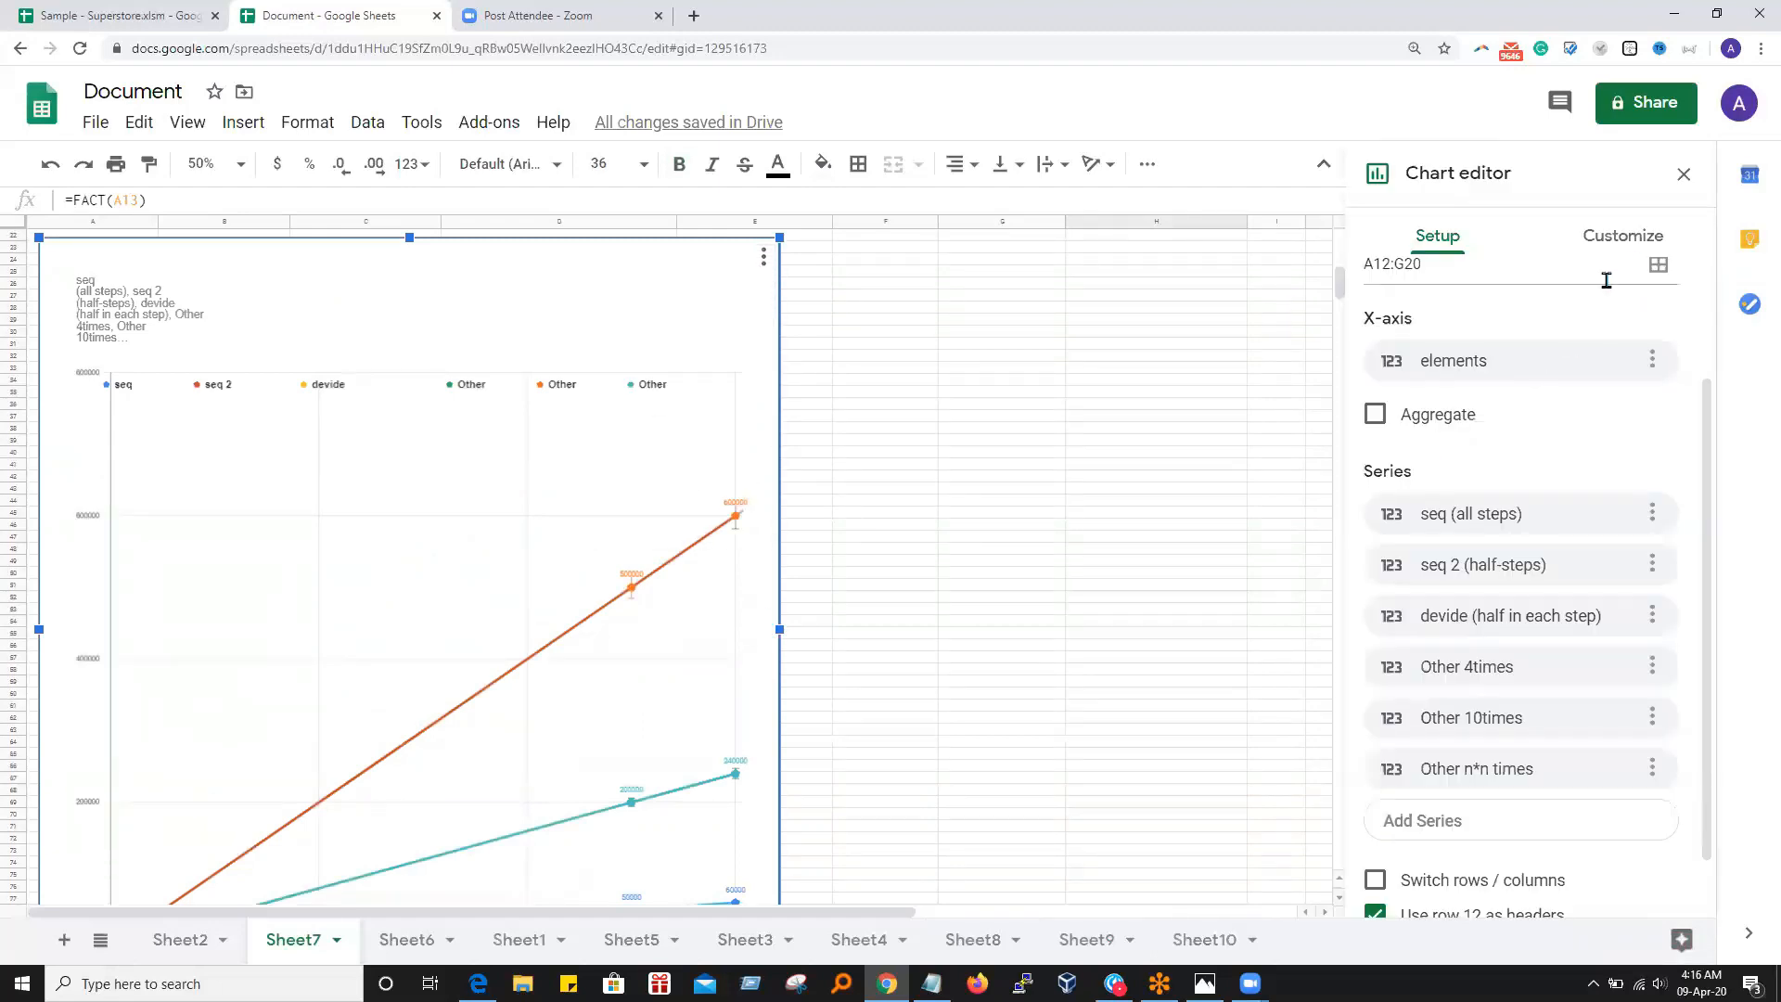
scroll(1574, 545, "down", 1)
scroll(1608, 642, "up", 3)
Examine the line chart's vertical axis customization options, from label font to scale factor, log scale and number format
left_click(1623, 243)
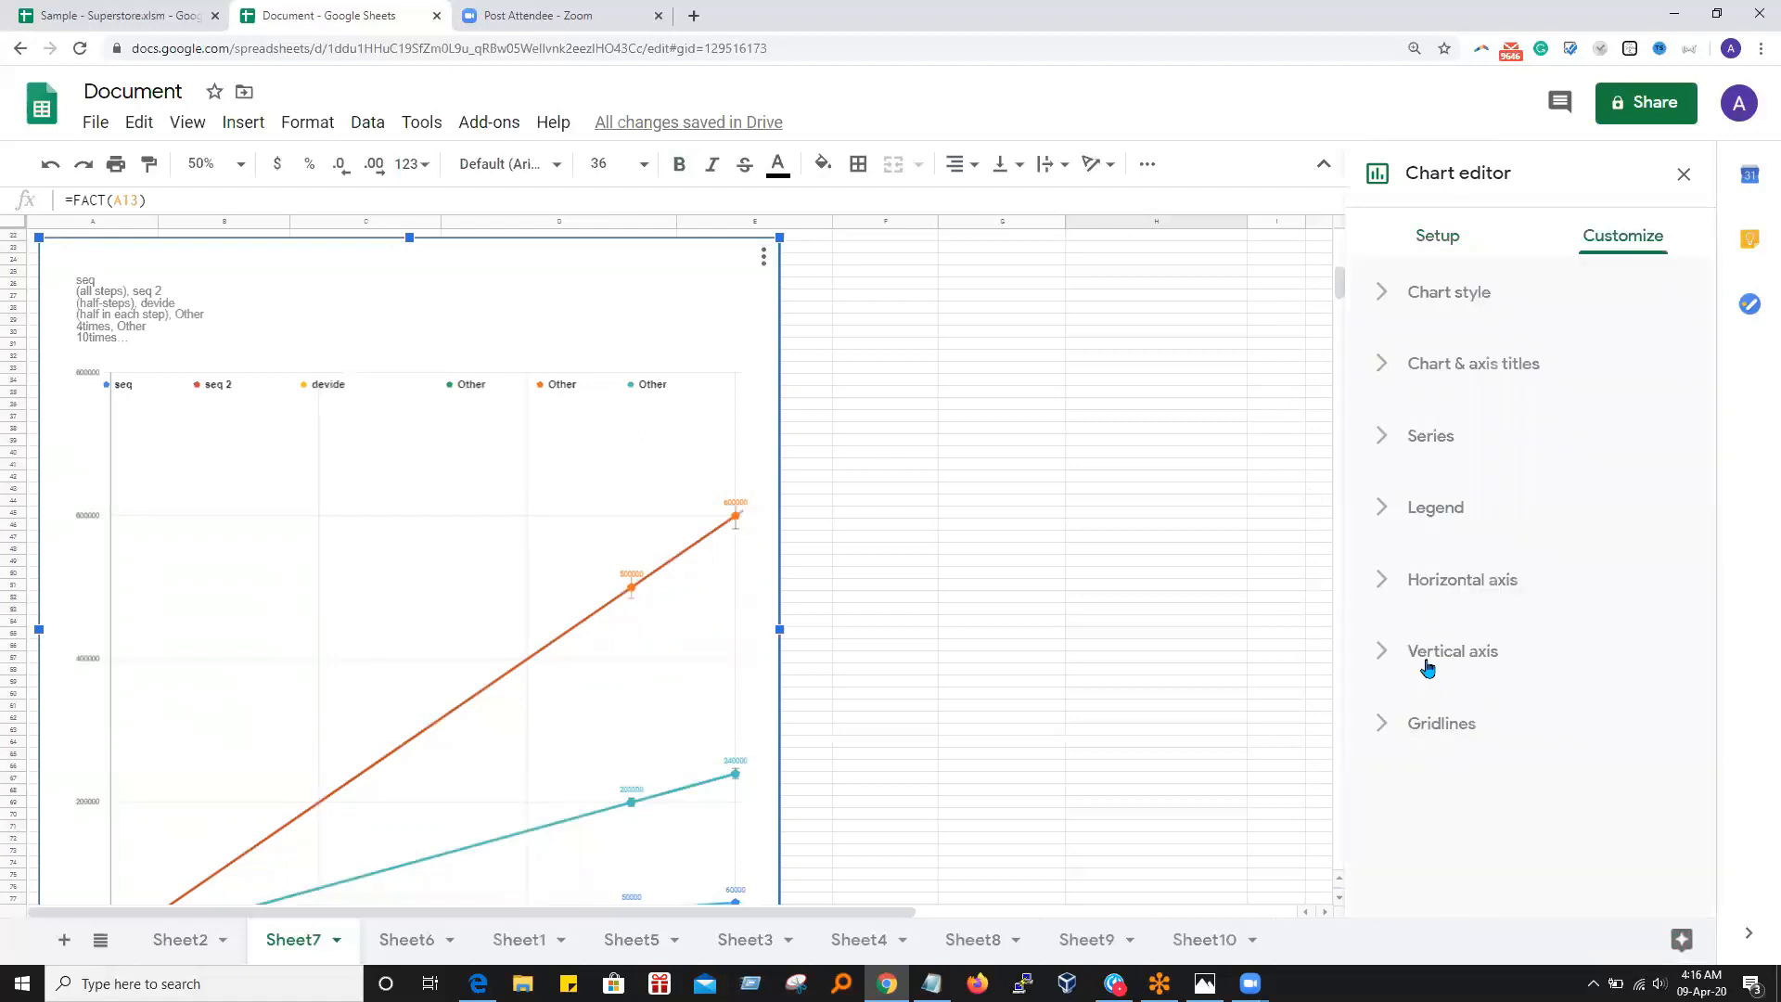
left_click(1424, 654)
scroll(1609, 723, "down", 4)
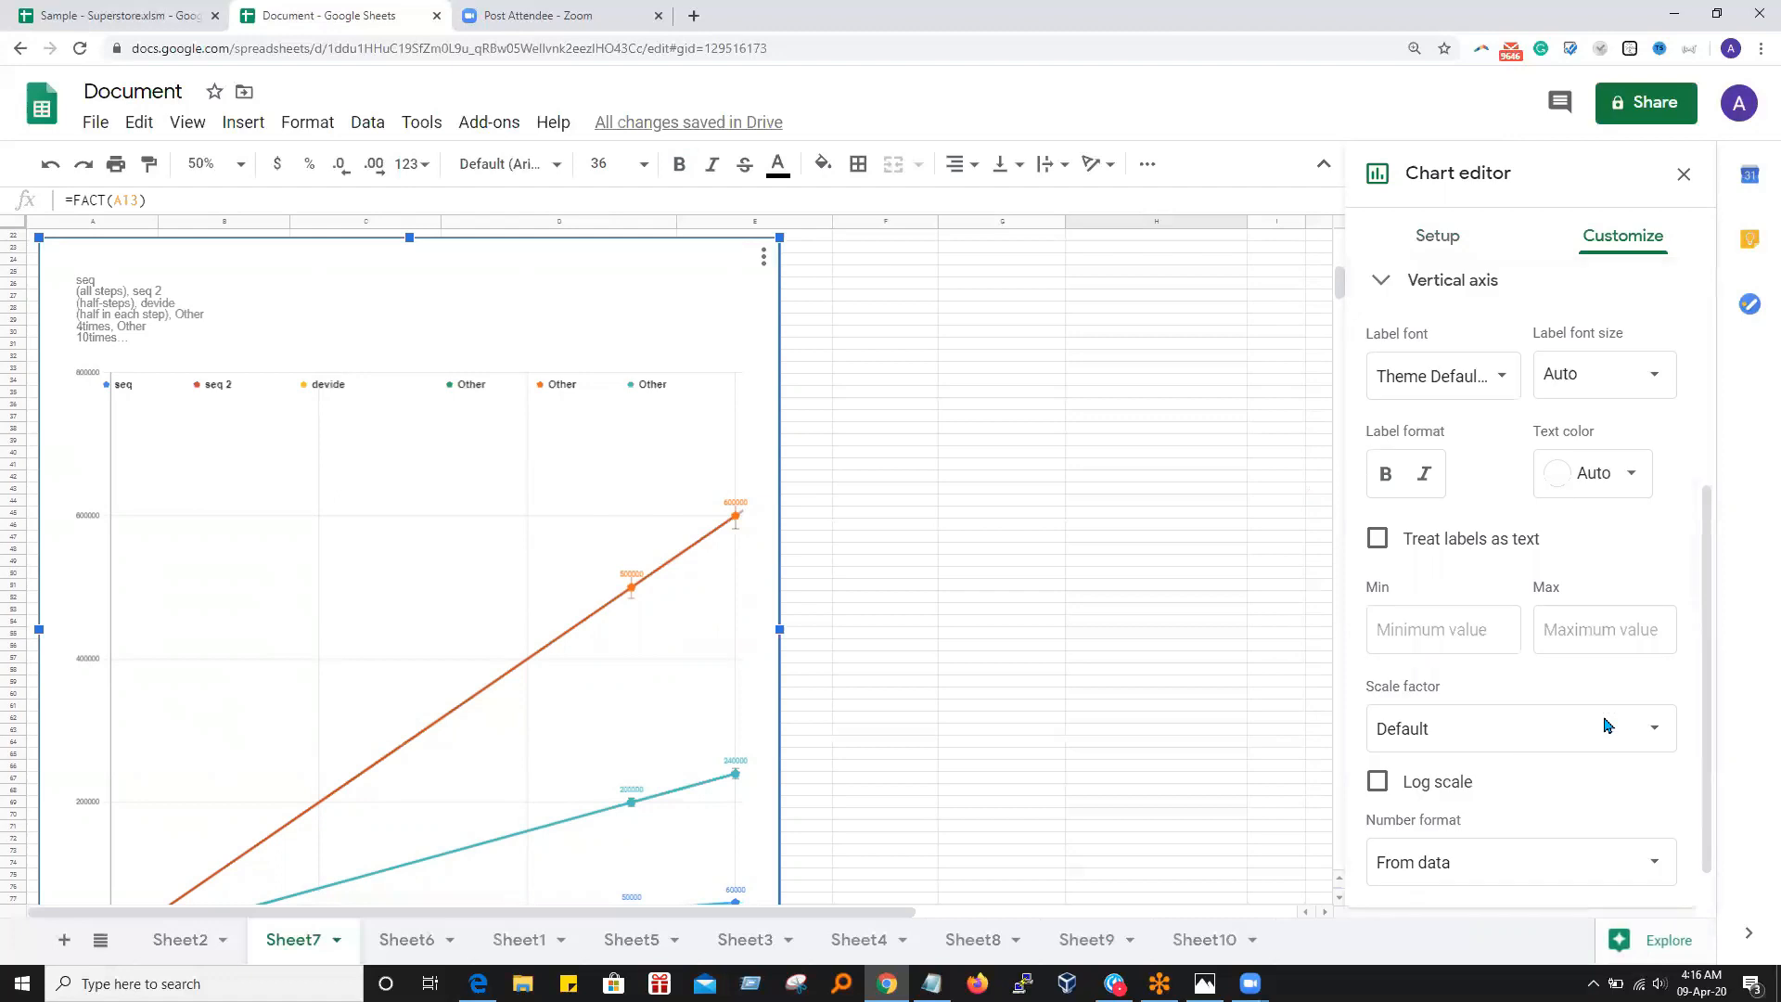
scroll(1606, 724, "up", 3)
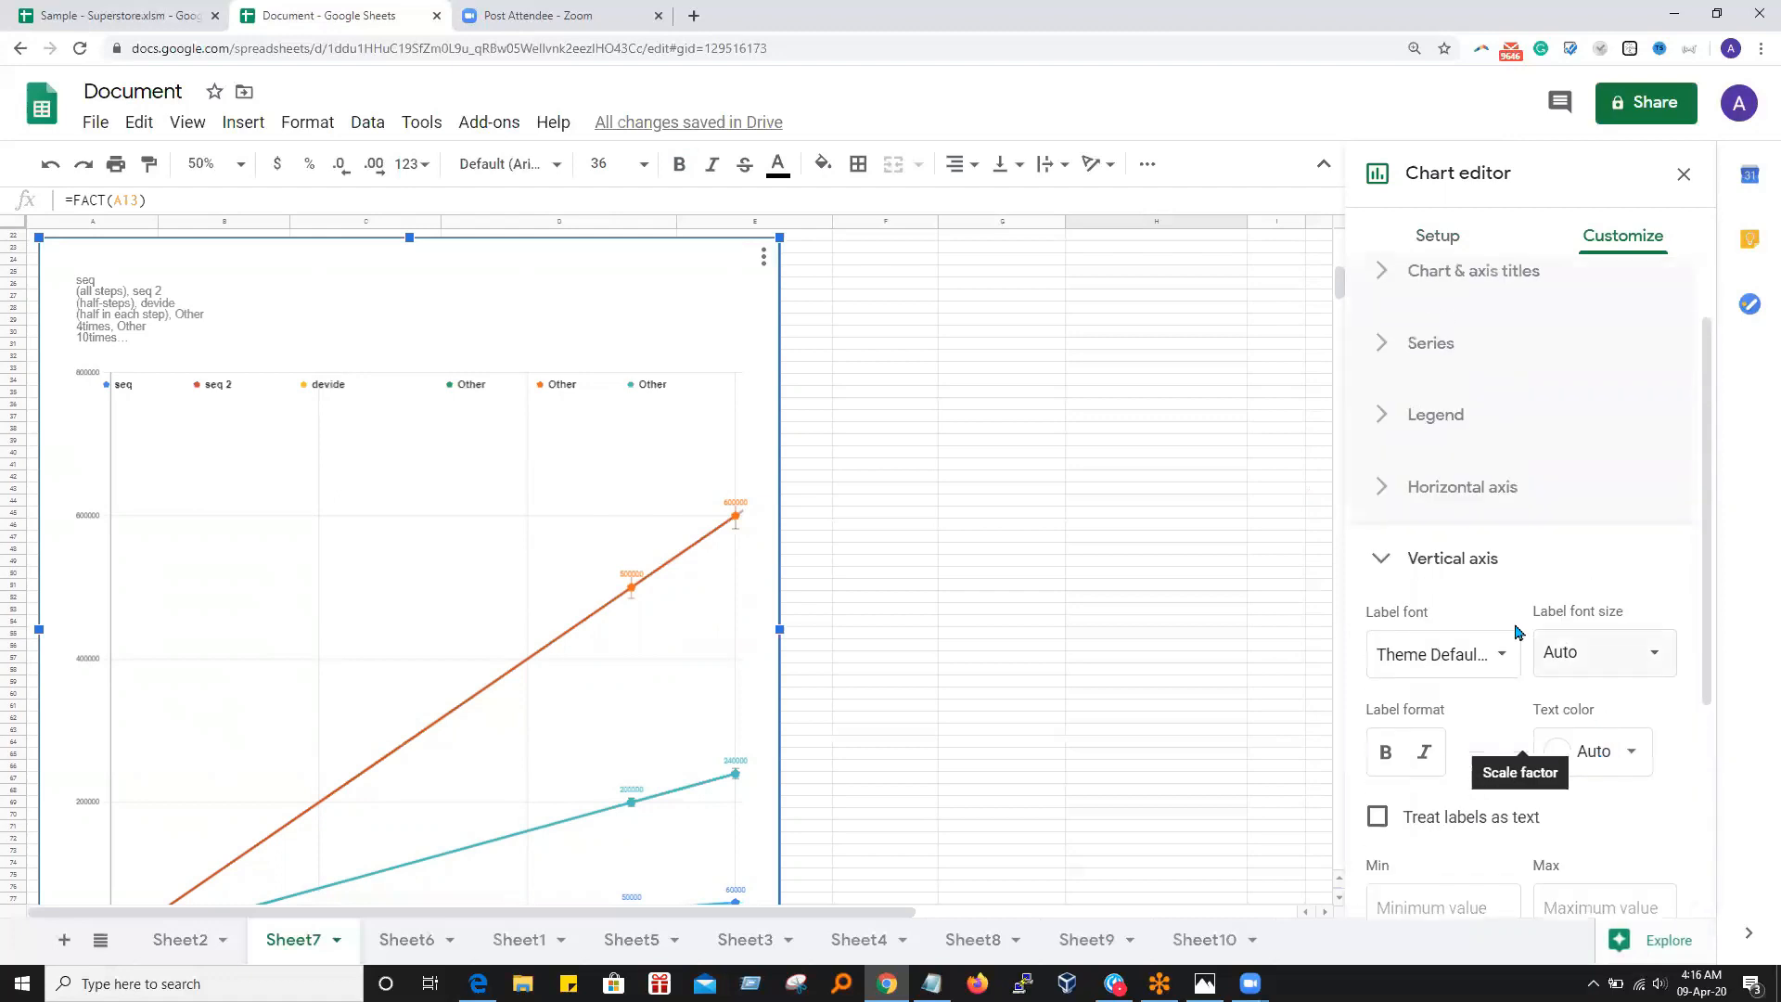
scroll(1504, 723, "down", 3)
scroll(1504, 723, "down", 1)
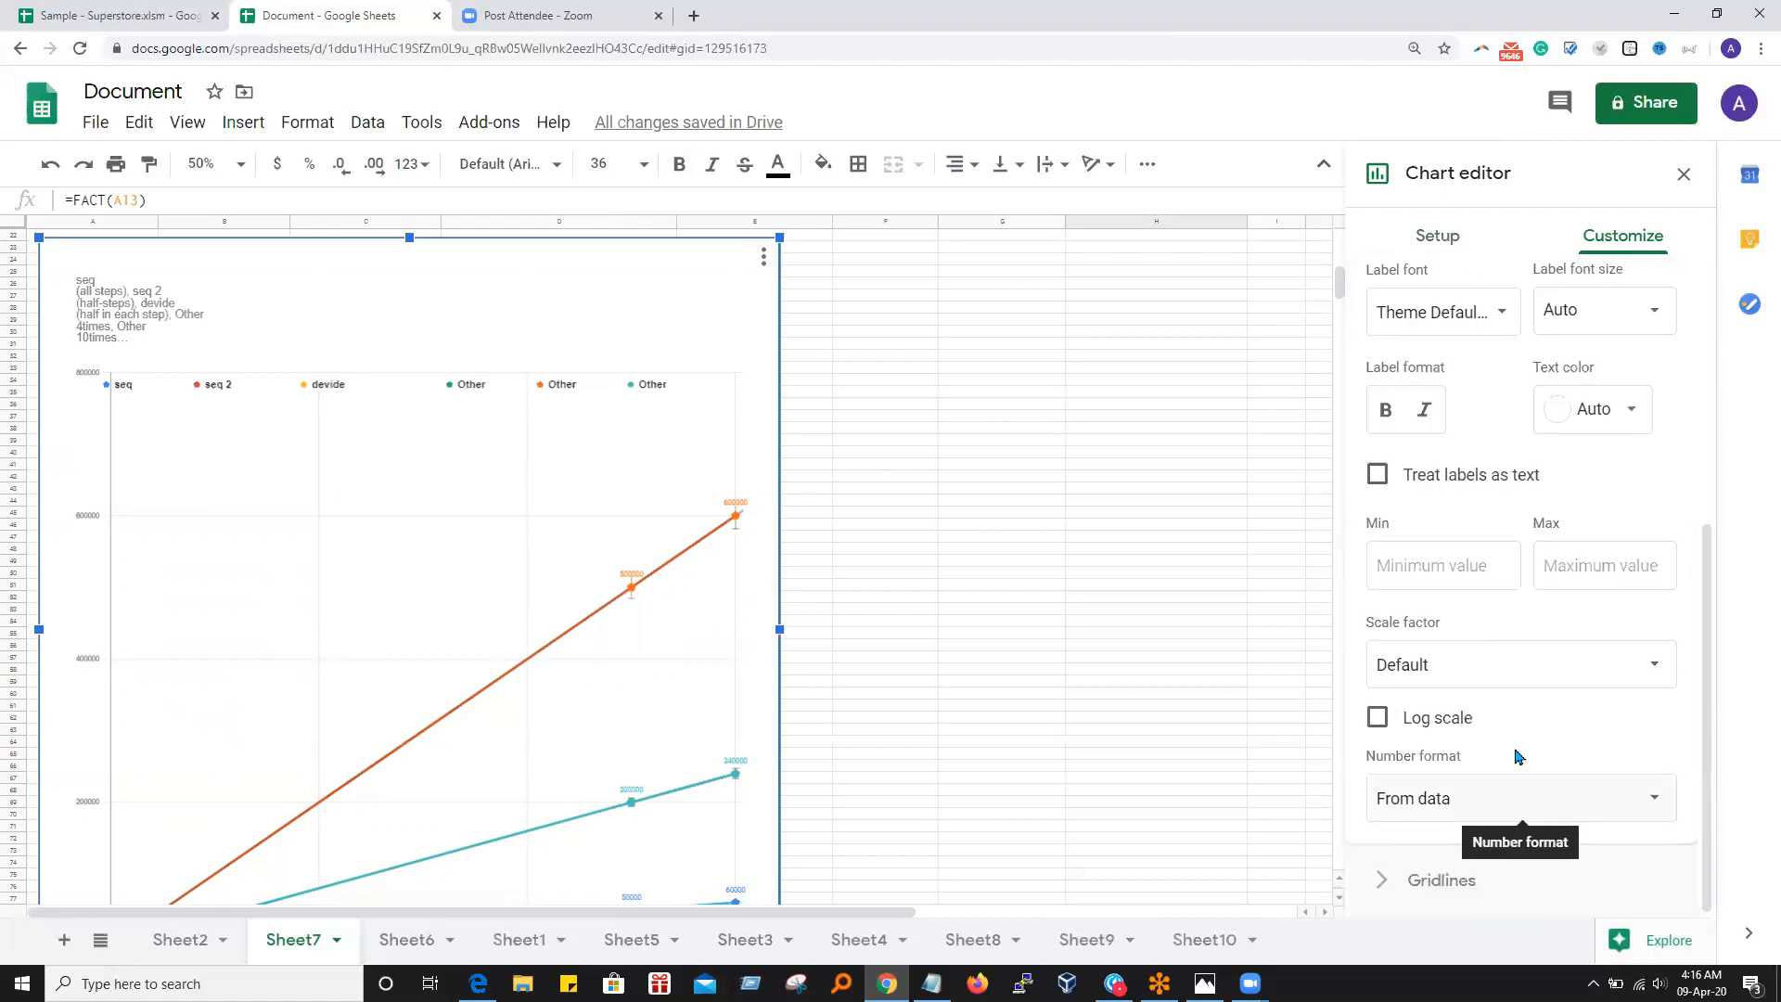
scroll(1518, 756, "up", 3)
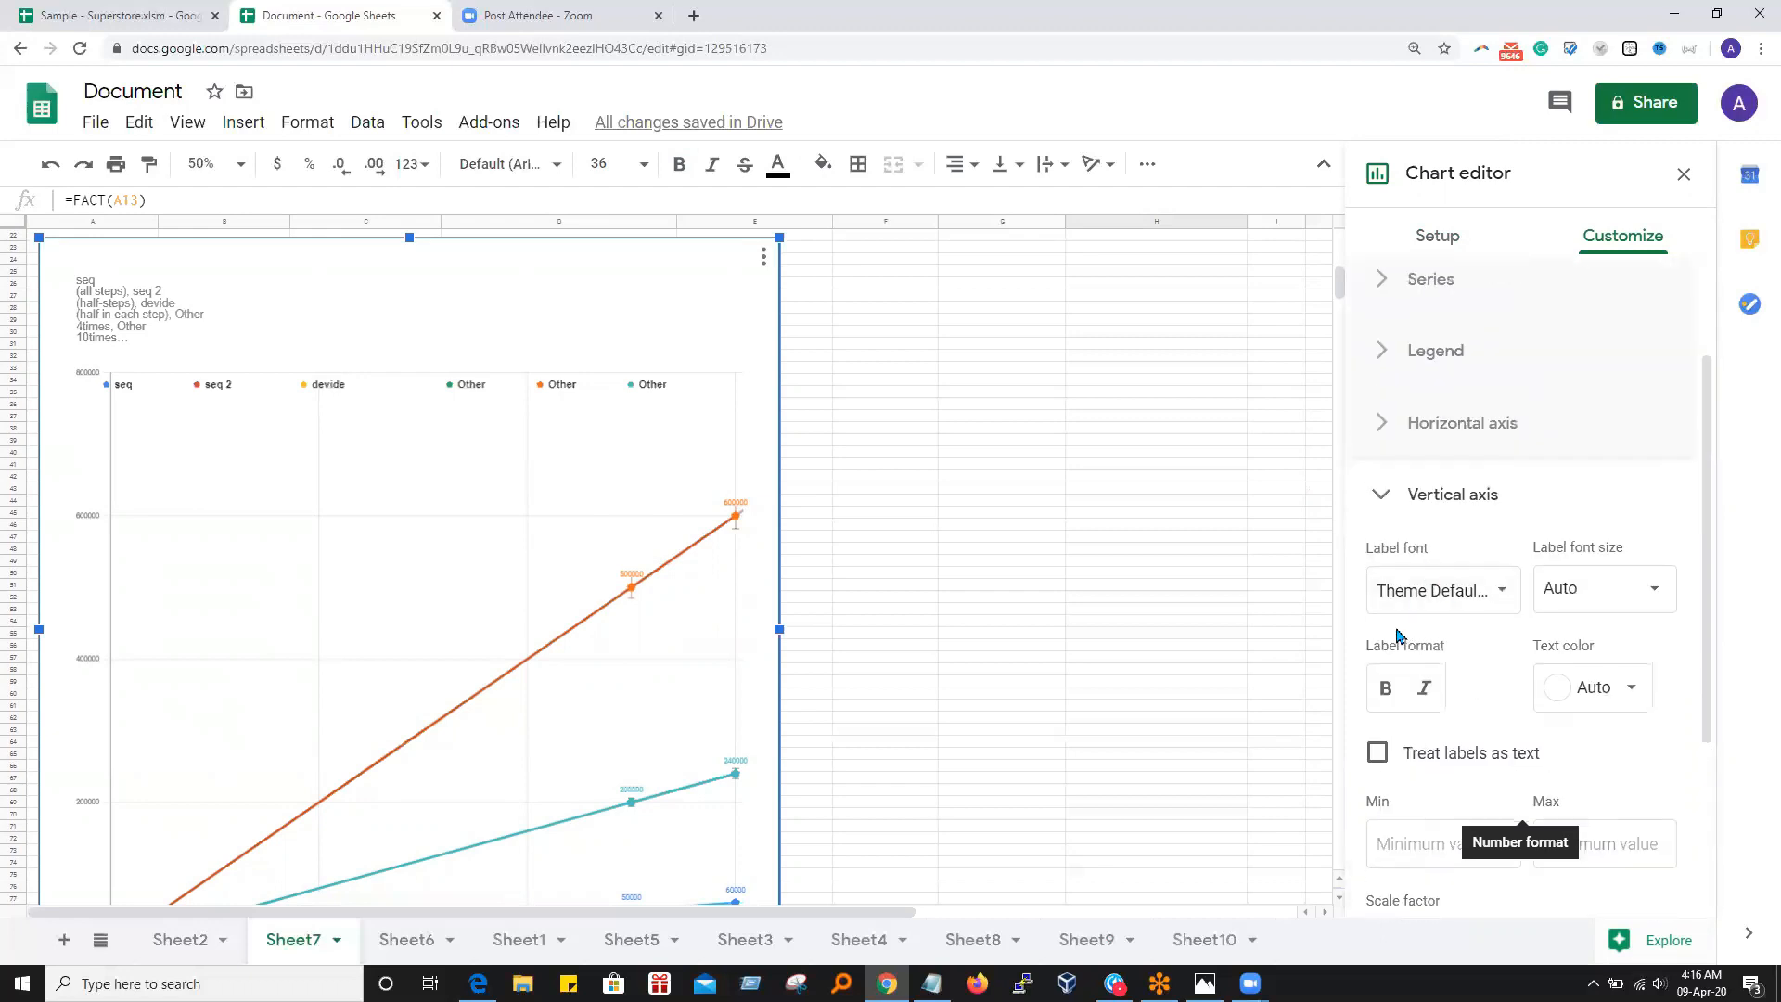
Look over the formatting options applied to all series of the line chart, including axis, line thickness and point shape
left_click(1386, 433)
left_click(1387, 433)
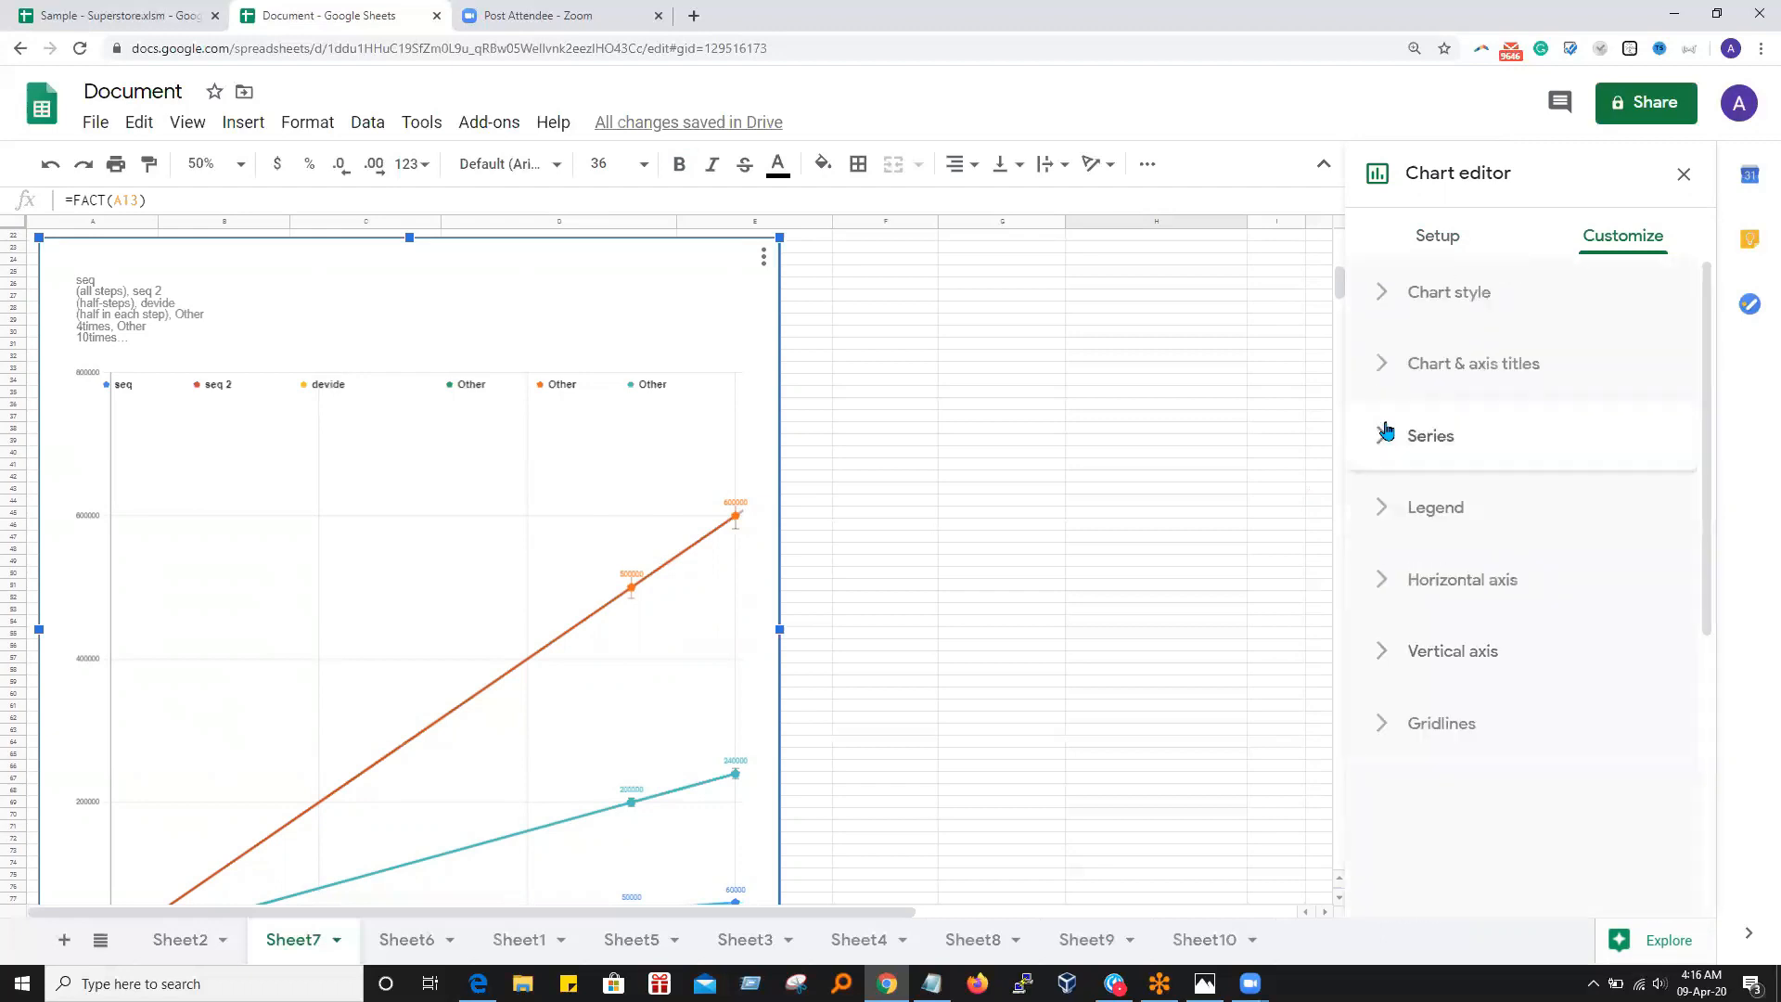
scroll(1505, 647, "down", 1)
scroll(1505, 647, "up", 2)
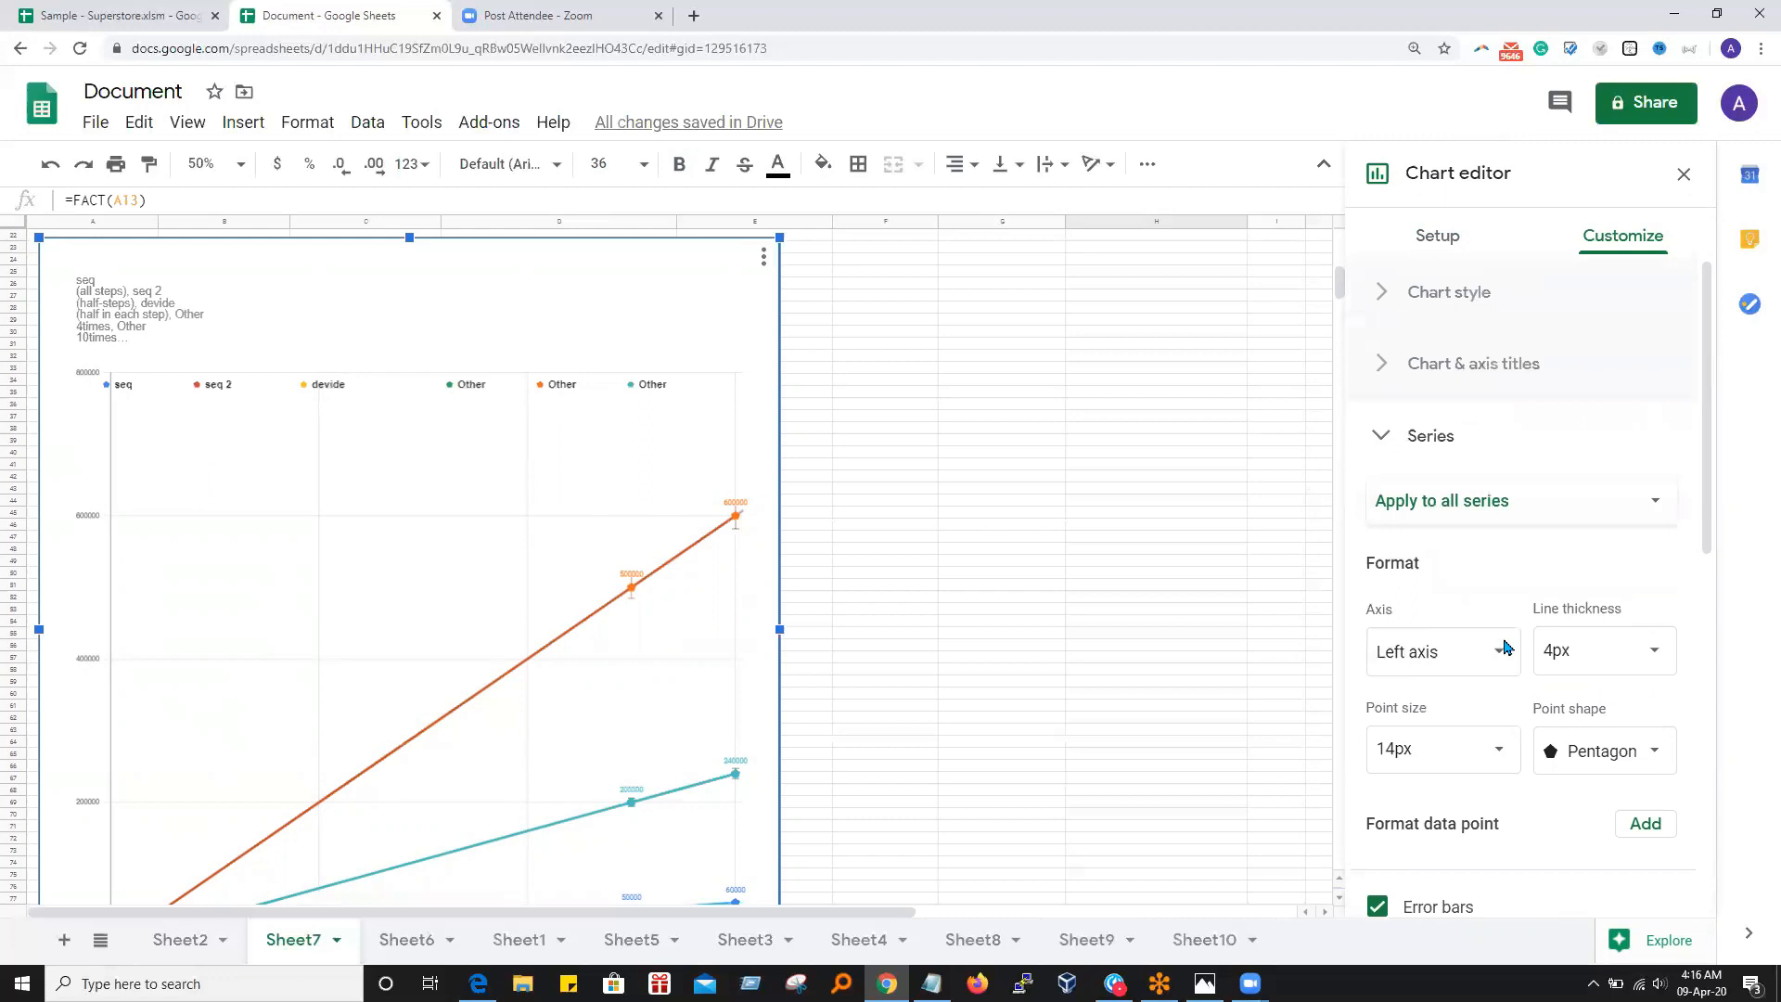
left_click(1383, 438)
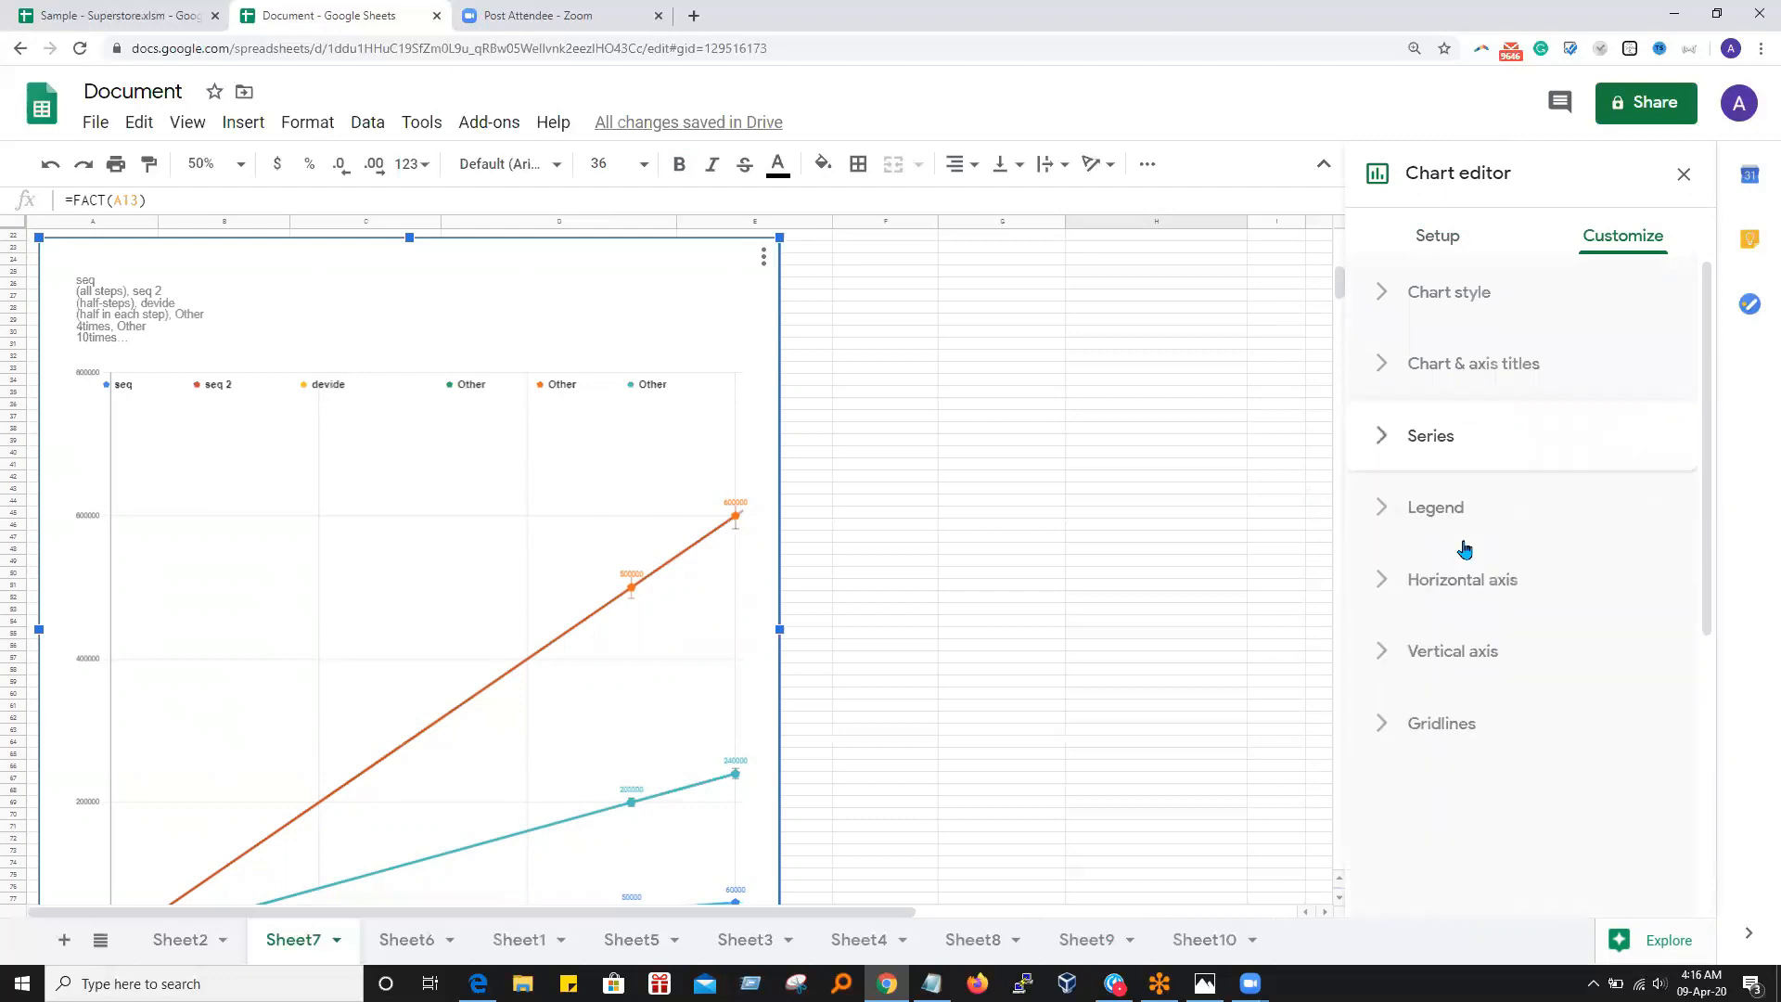
Try adding elements as a label to the chart's X-axis field, and remove that label
left_click(1429, 236)
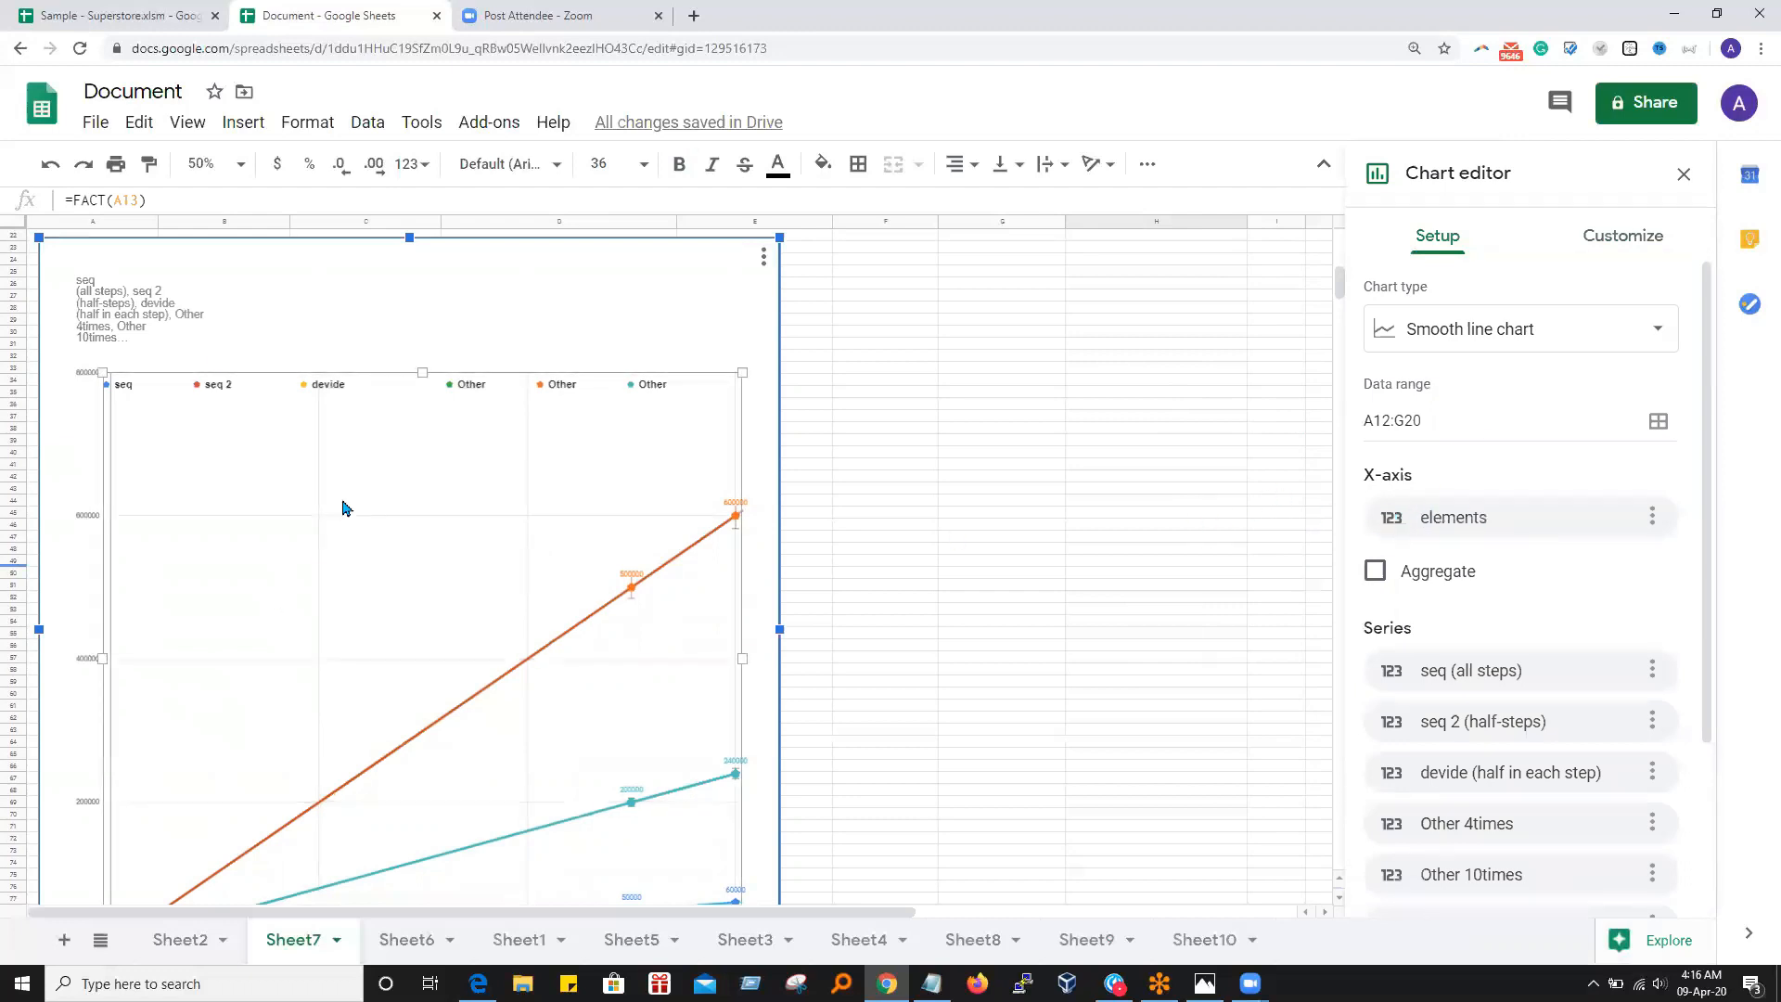
scroll(342, 509, "up", 4)
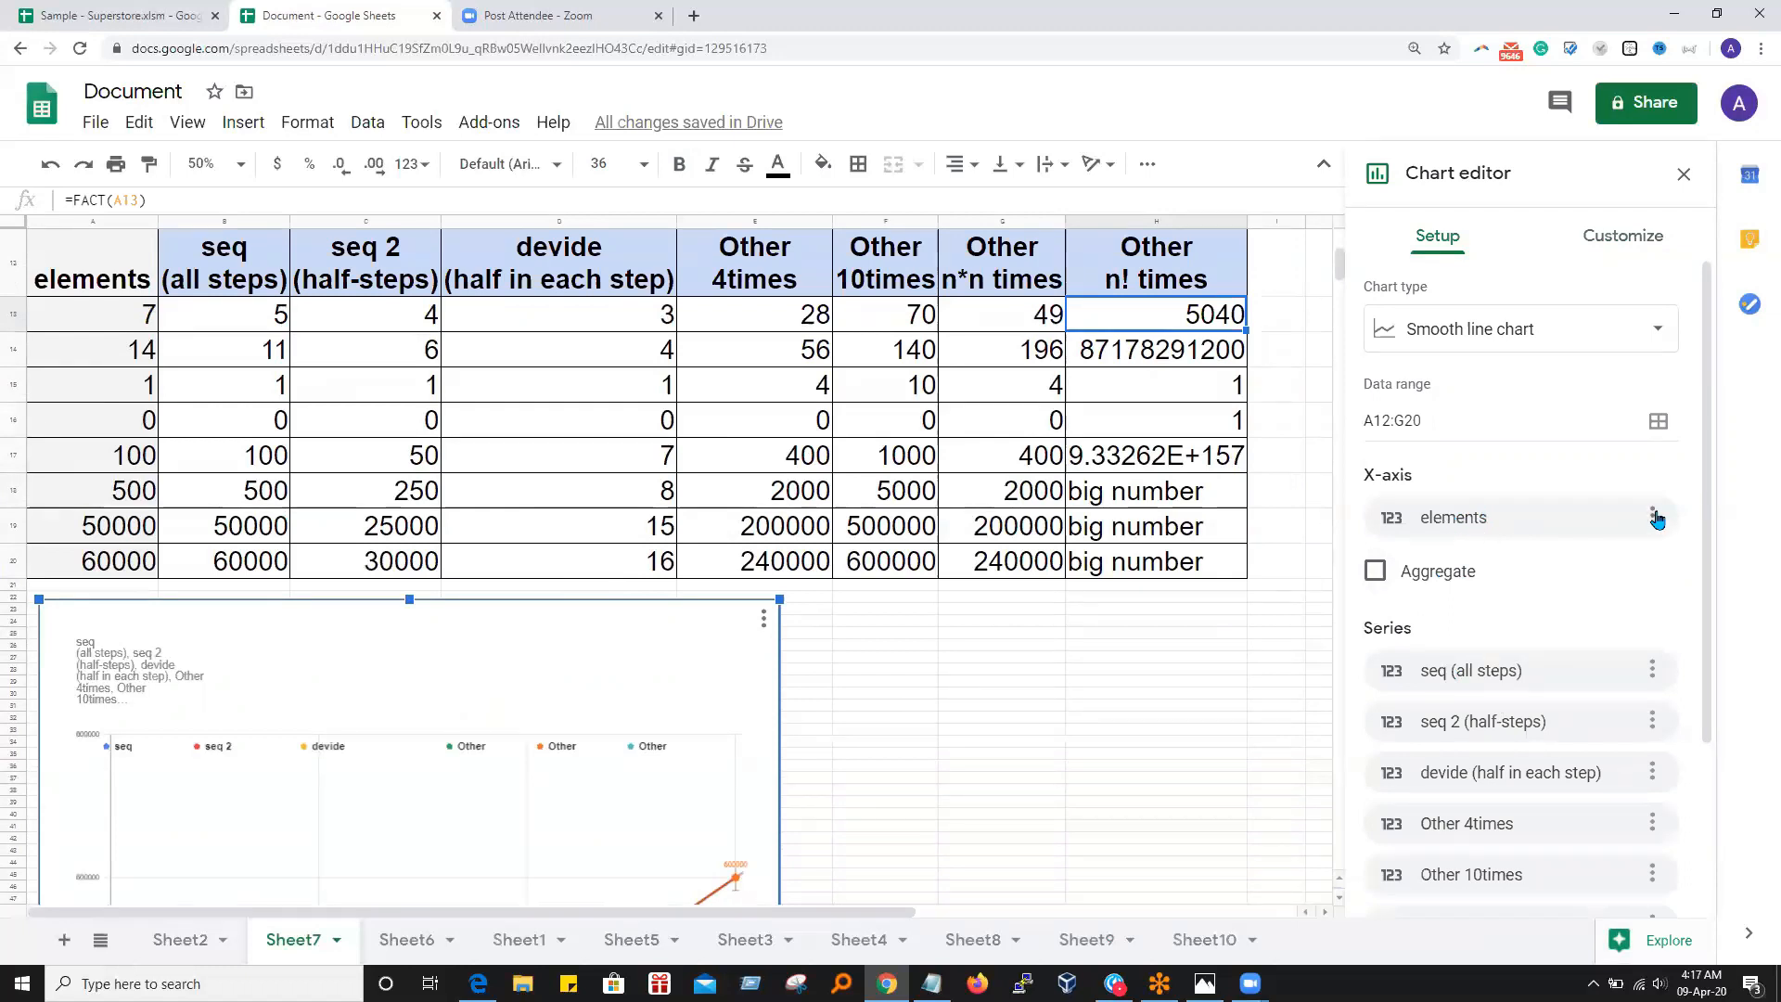
left_click(1654, 517)
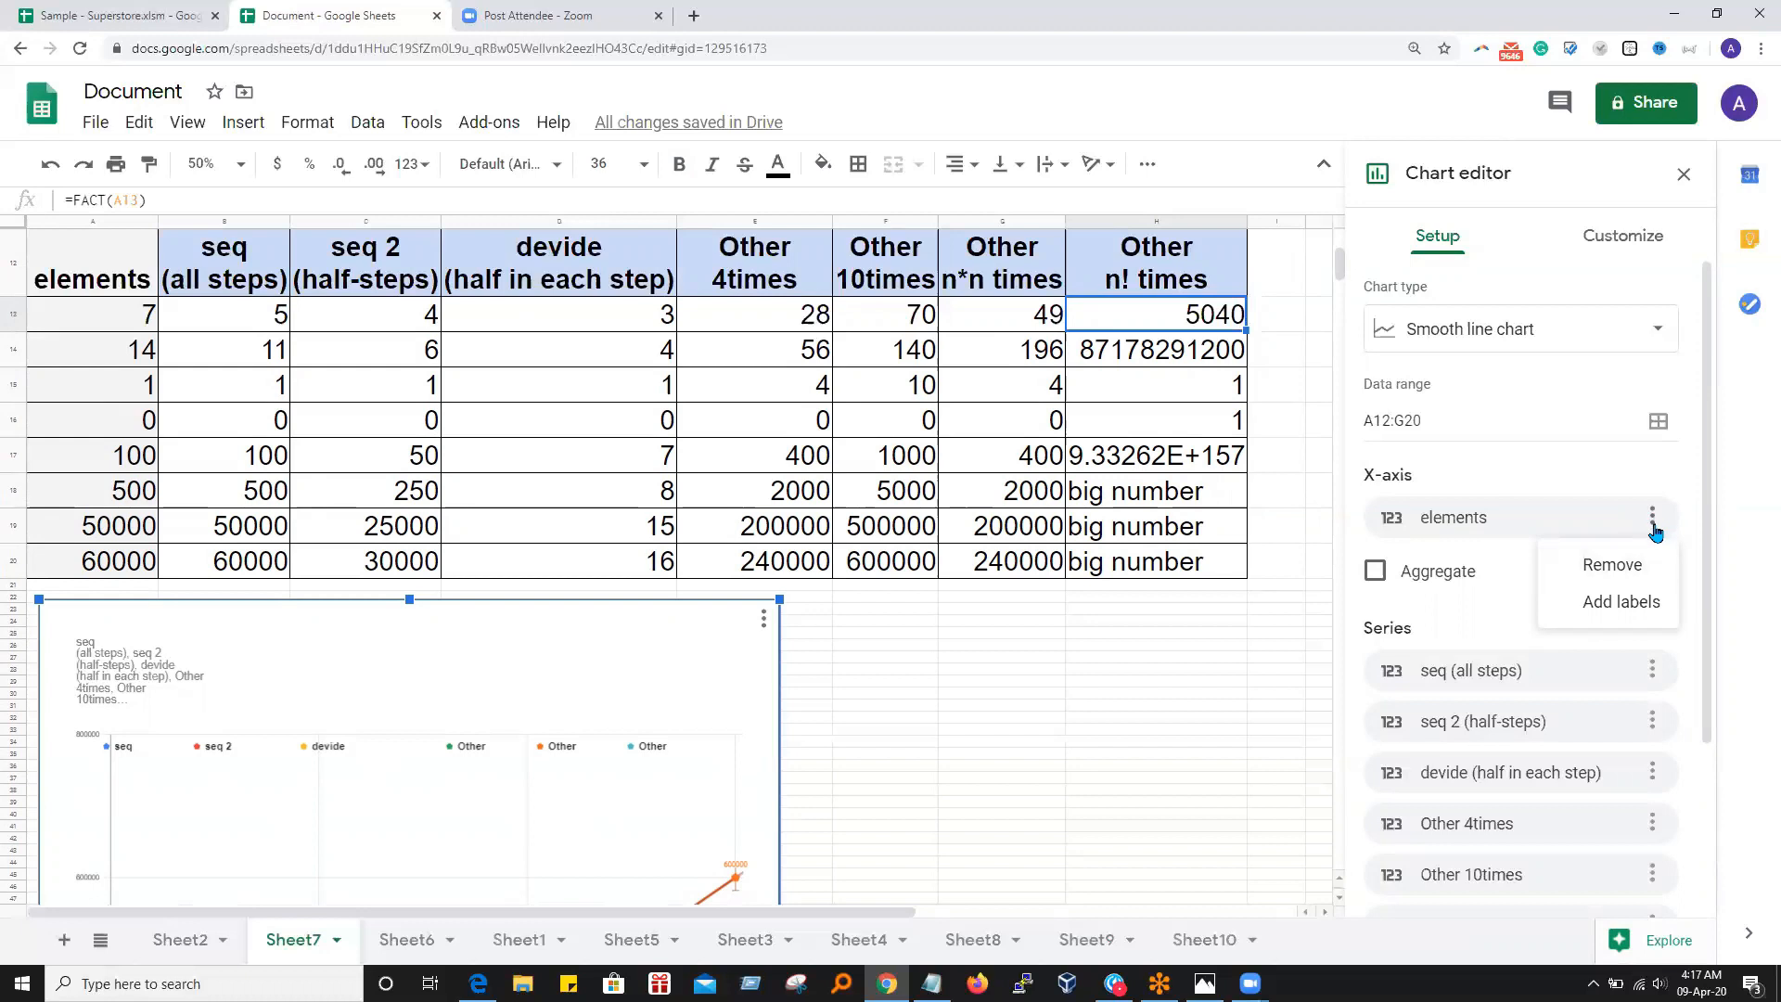
left_click(1607, 612)
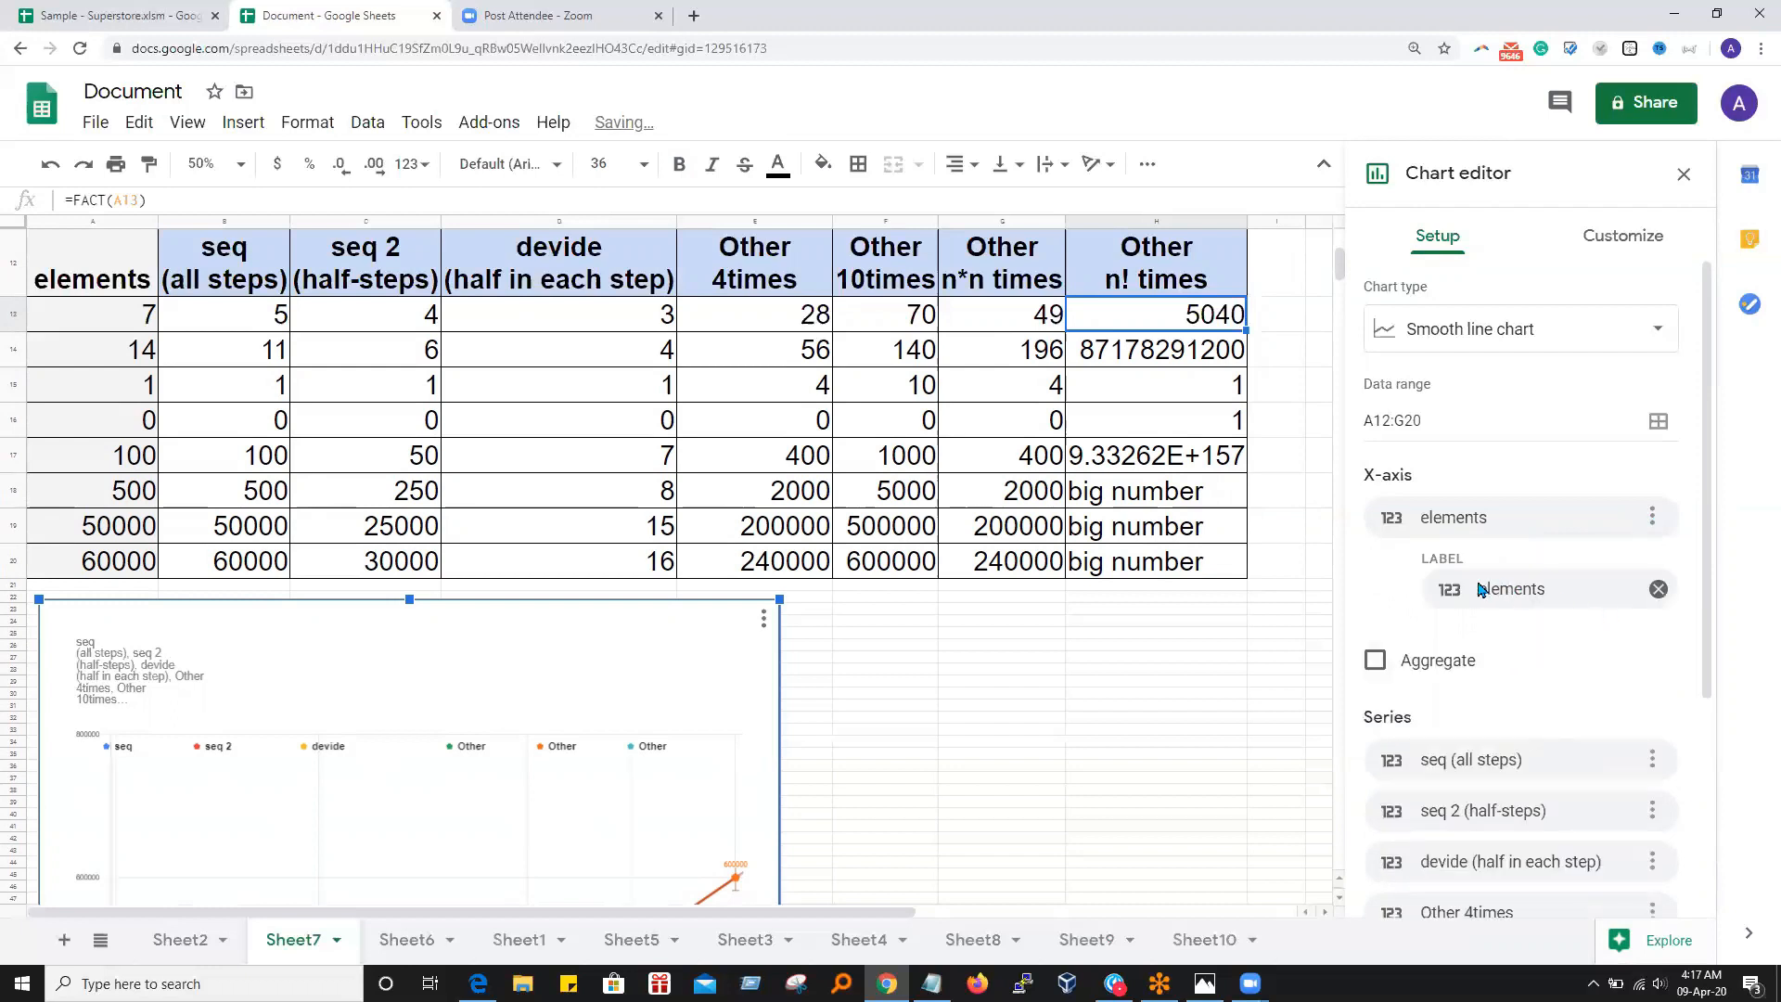
left_click(1657, 591)
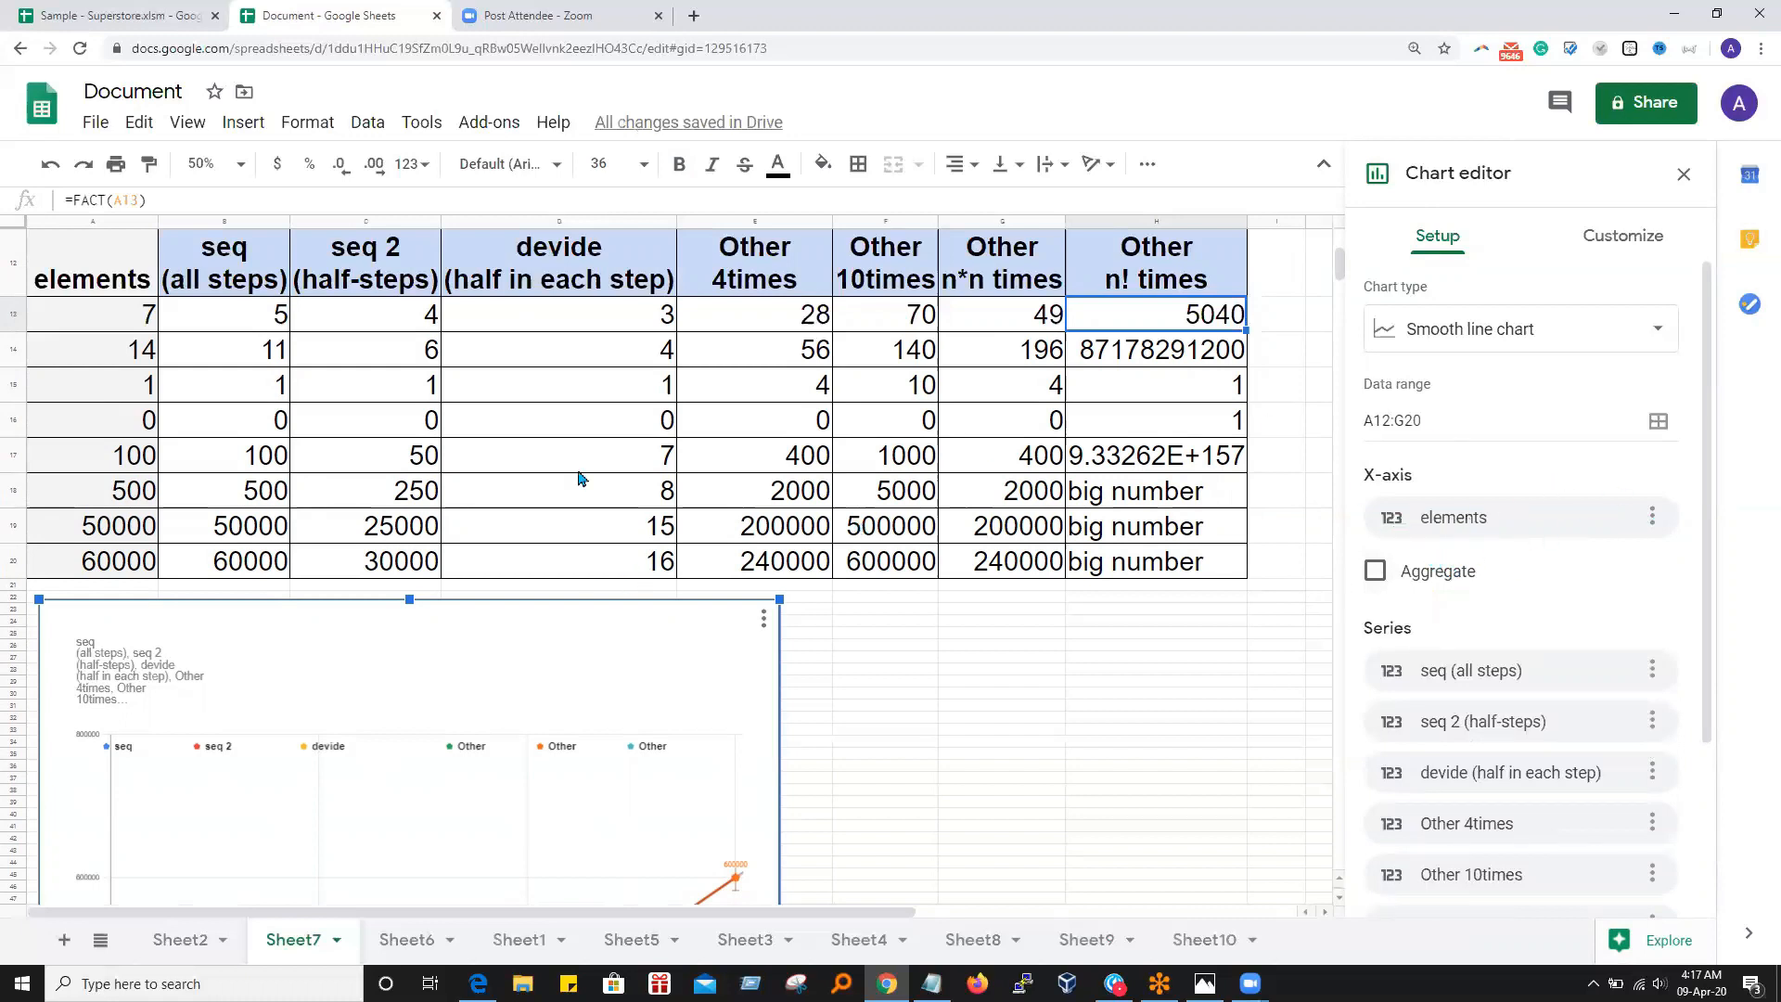
Highlight the elements column from its heading down to 60000 and enlarge the line chart so it extends into column H
left_click_drag(90, 283, 93, 562)
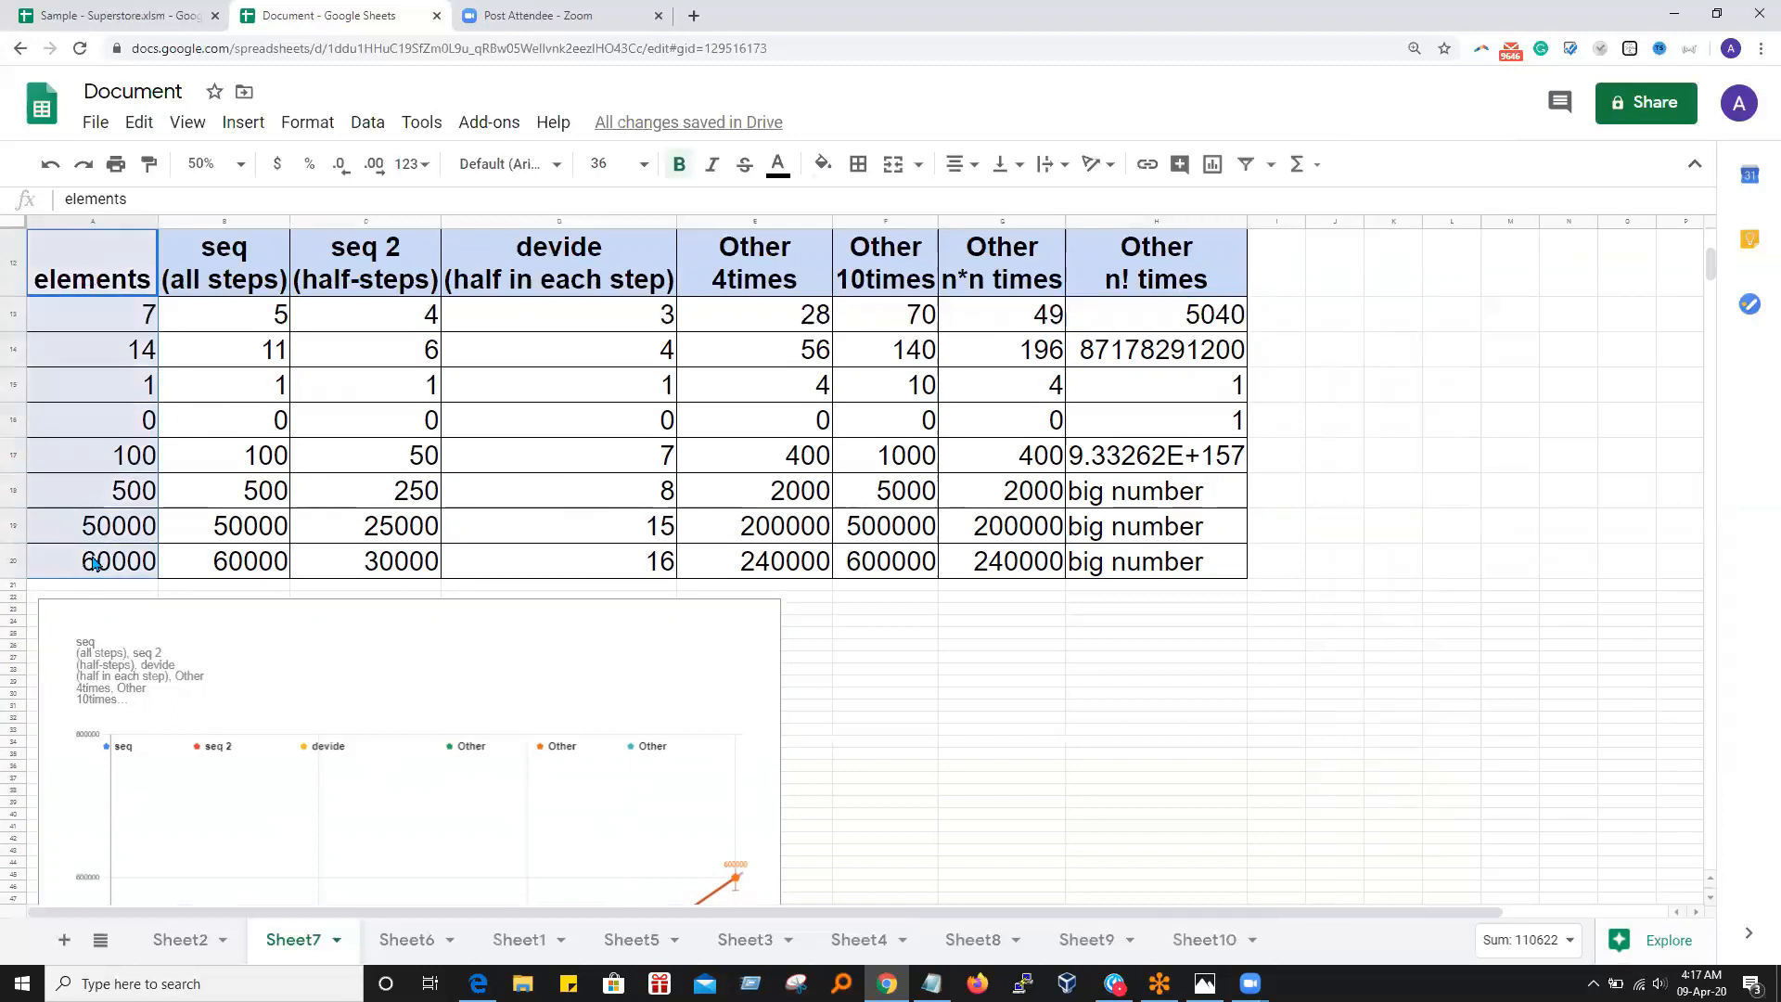
scroll(508, 787, "down", 5)
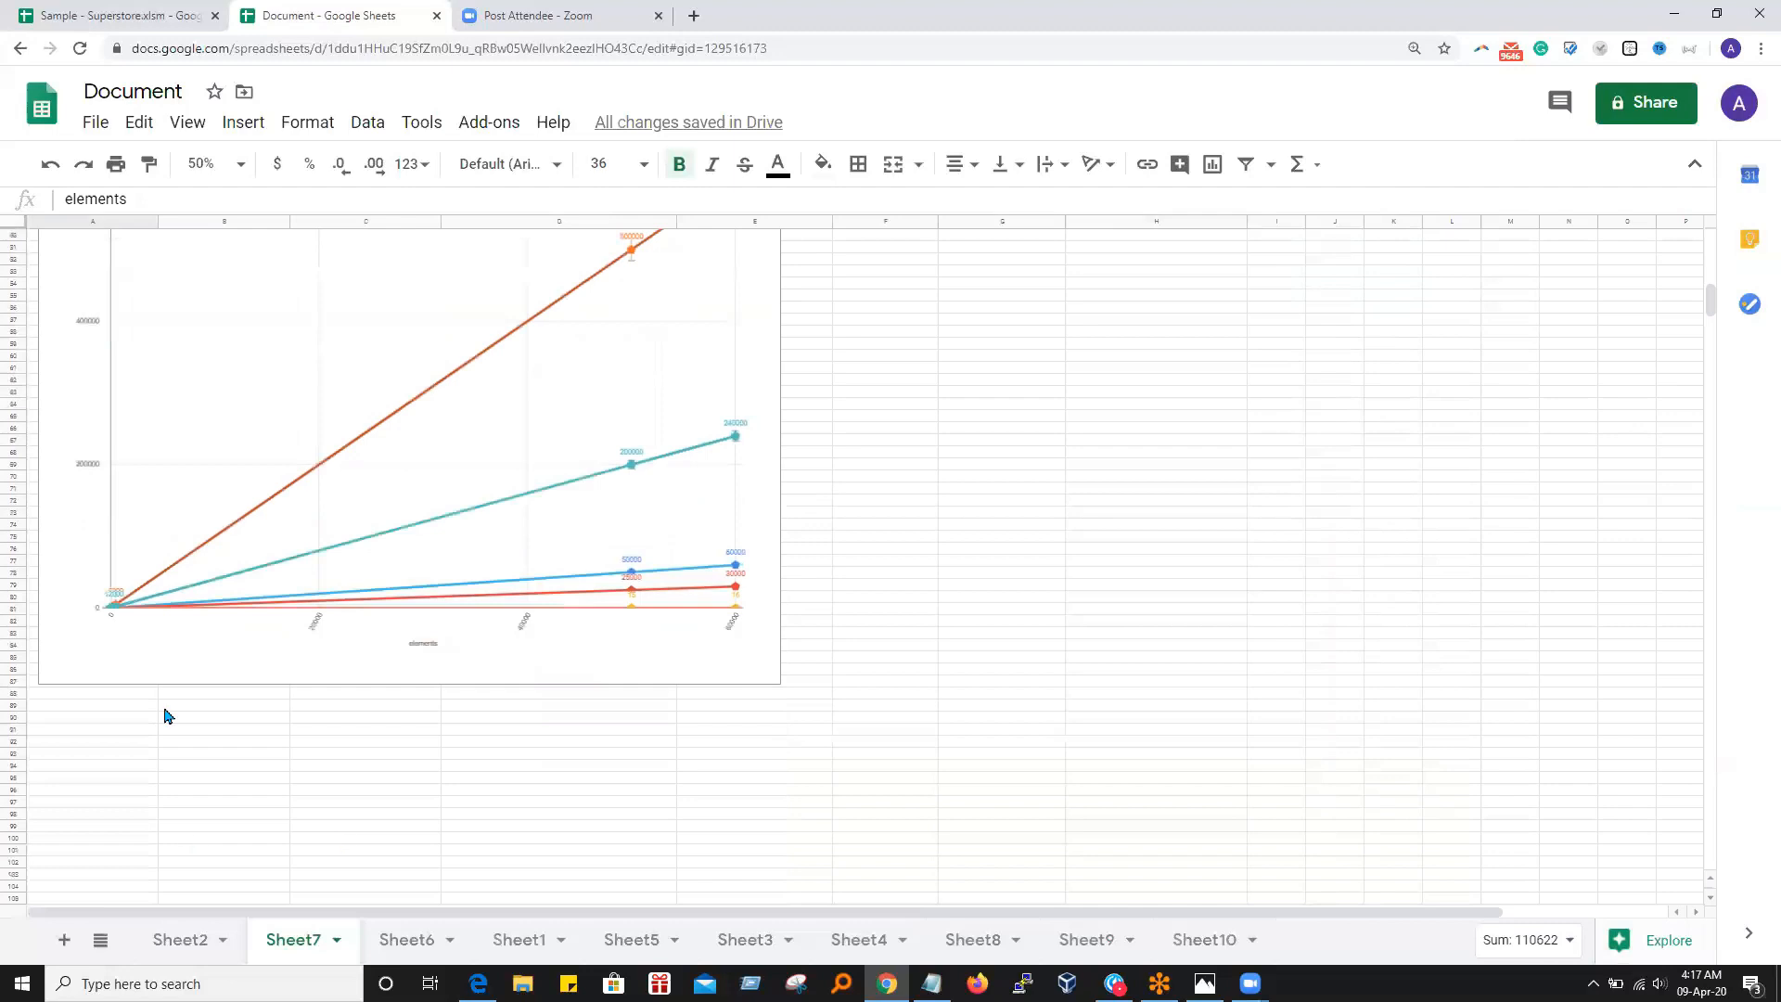
left_click(779, 683)
left_click_drag(779, 683, 1155, 747)
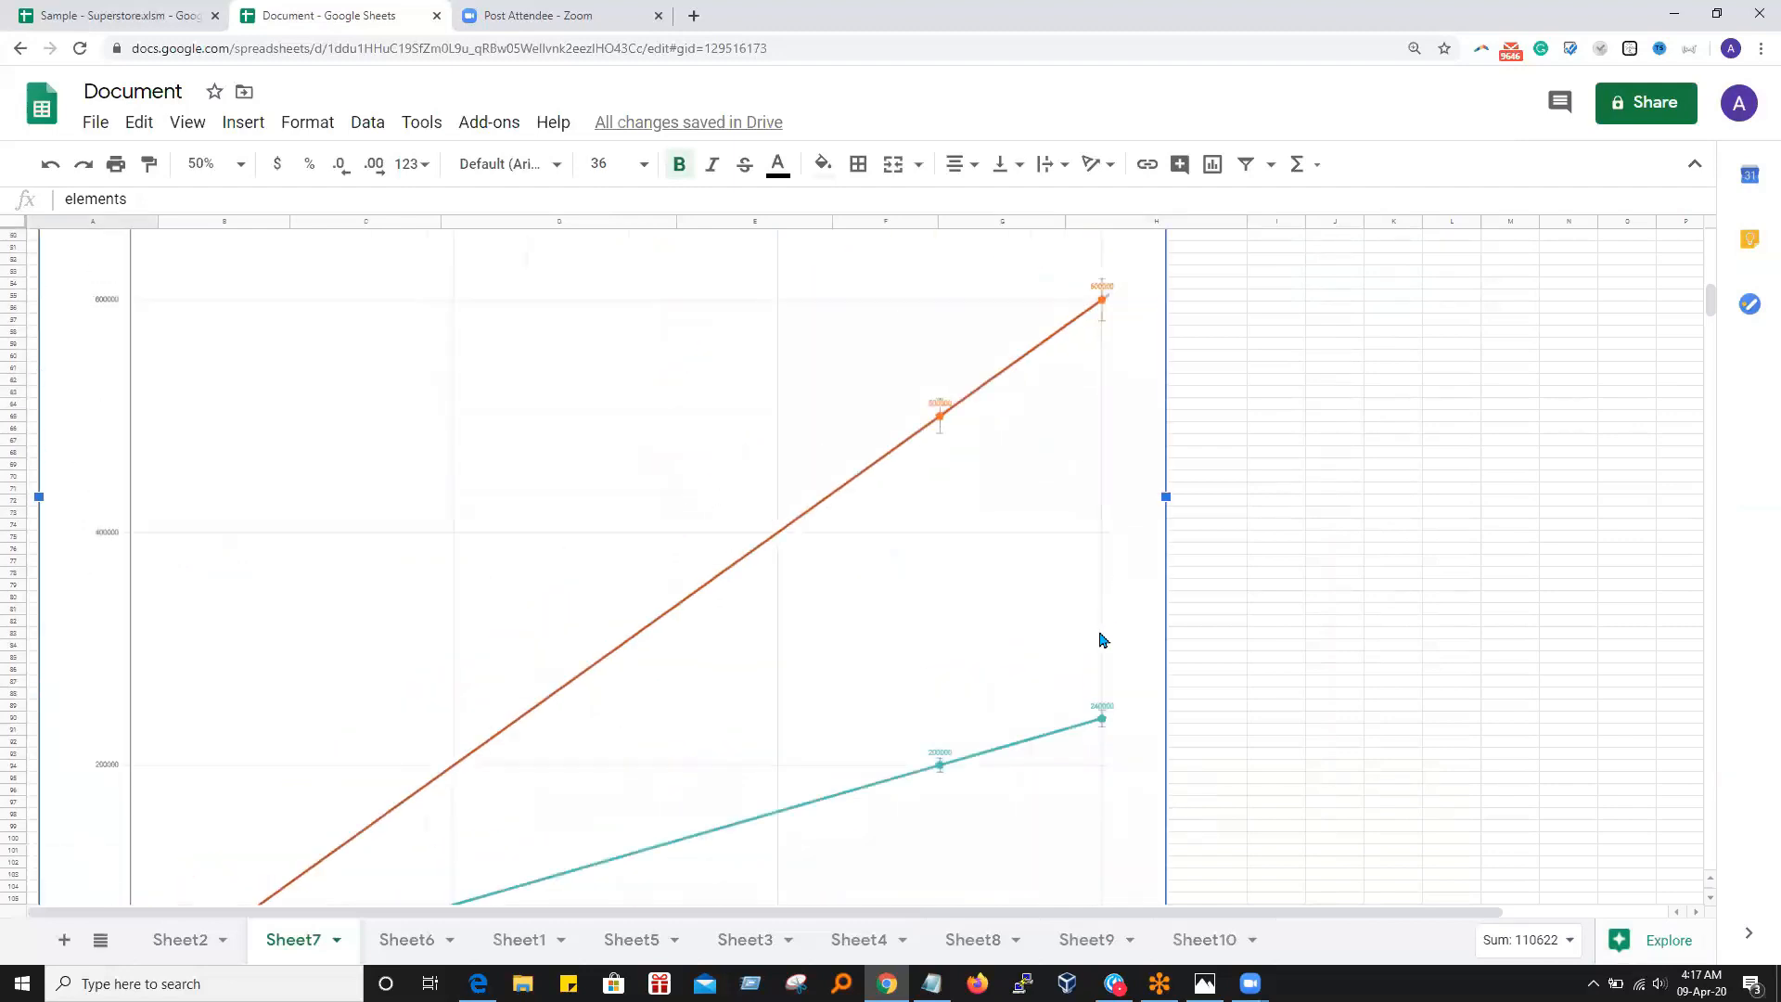
scroll(1094, 654, "down", 5)
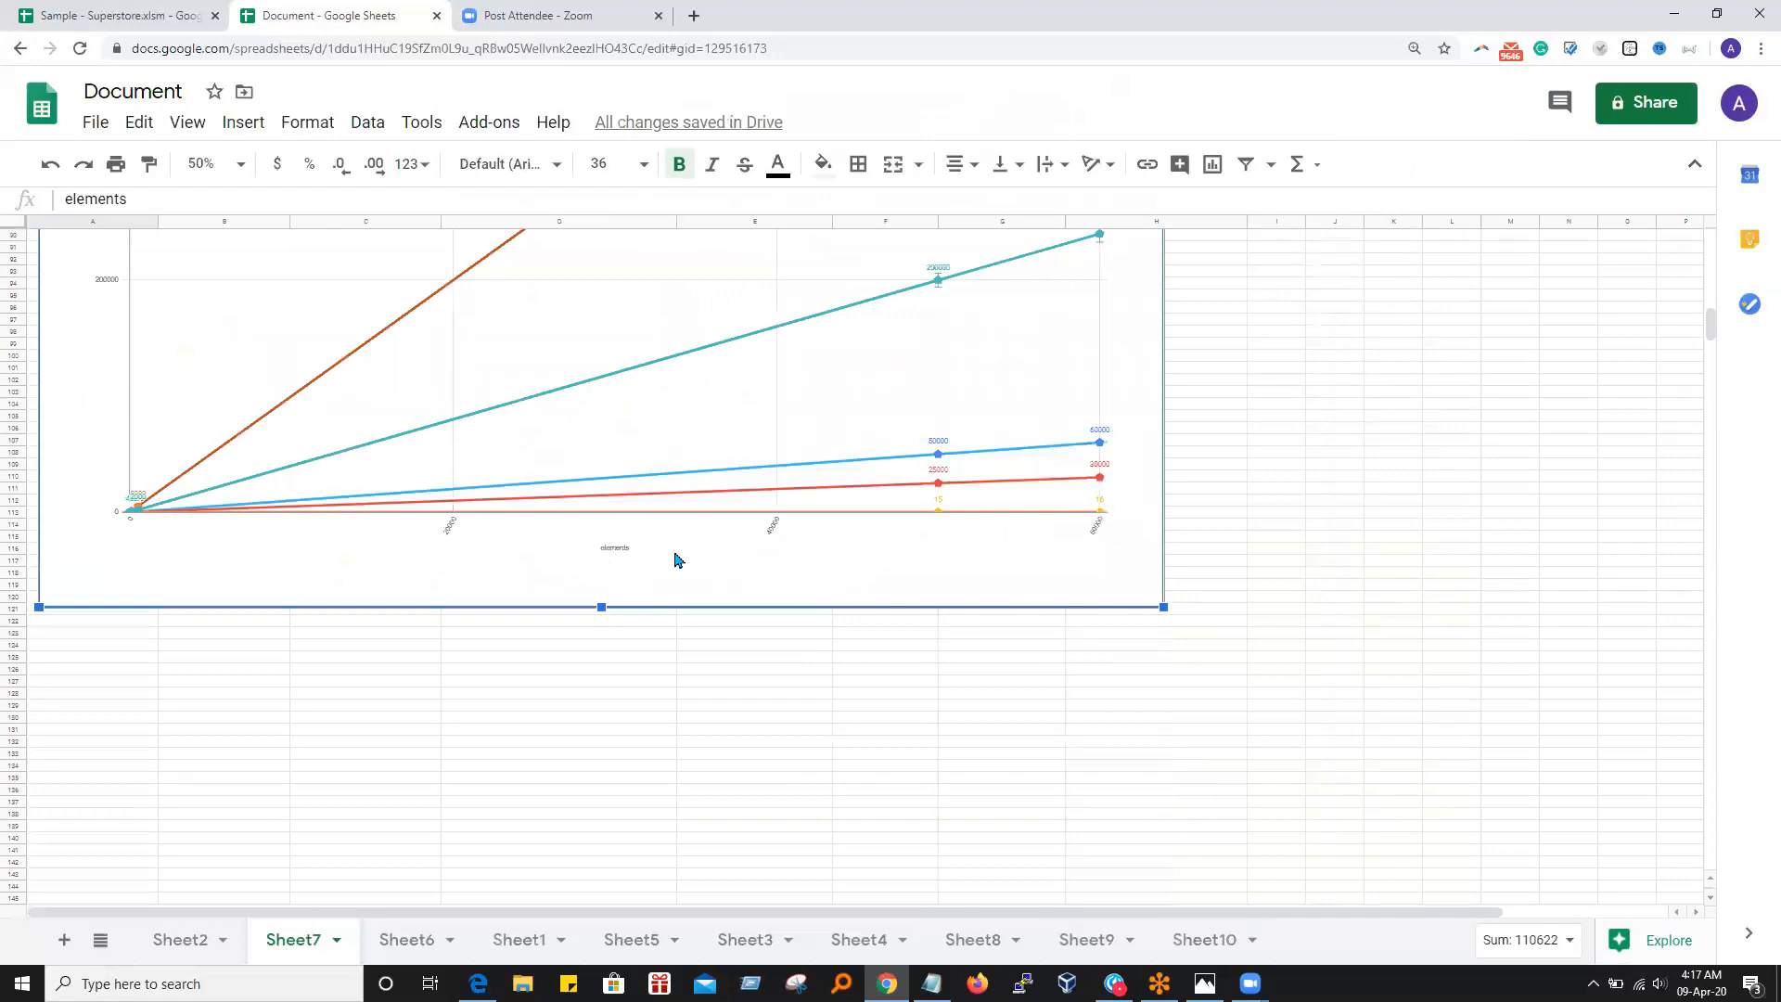
scroll(1317, 422, "up", 7)
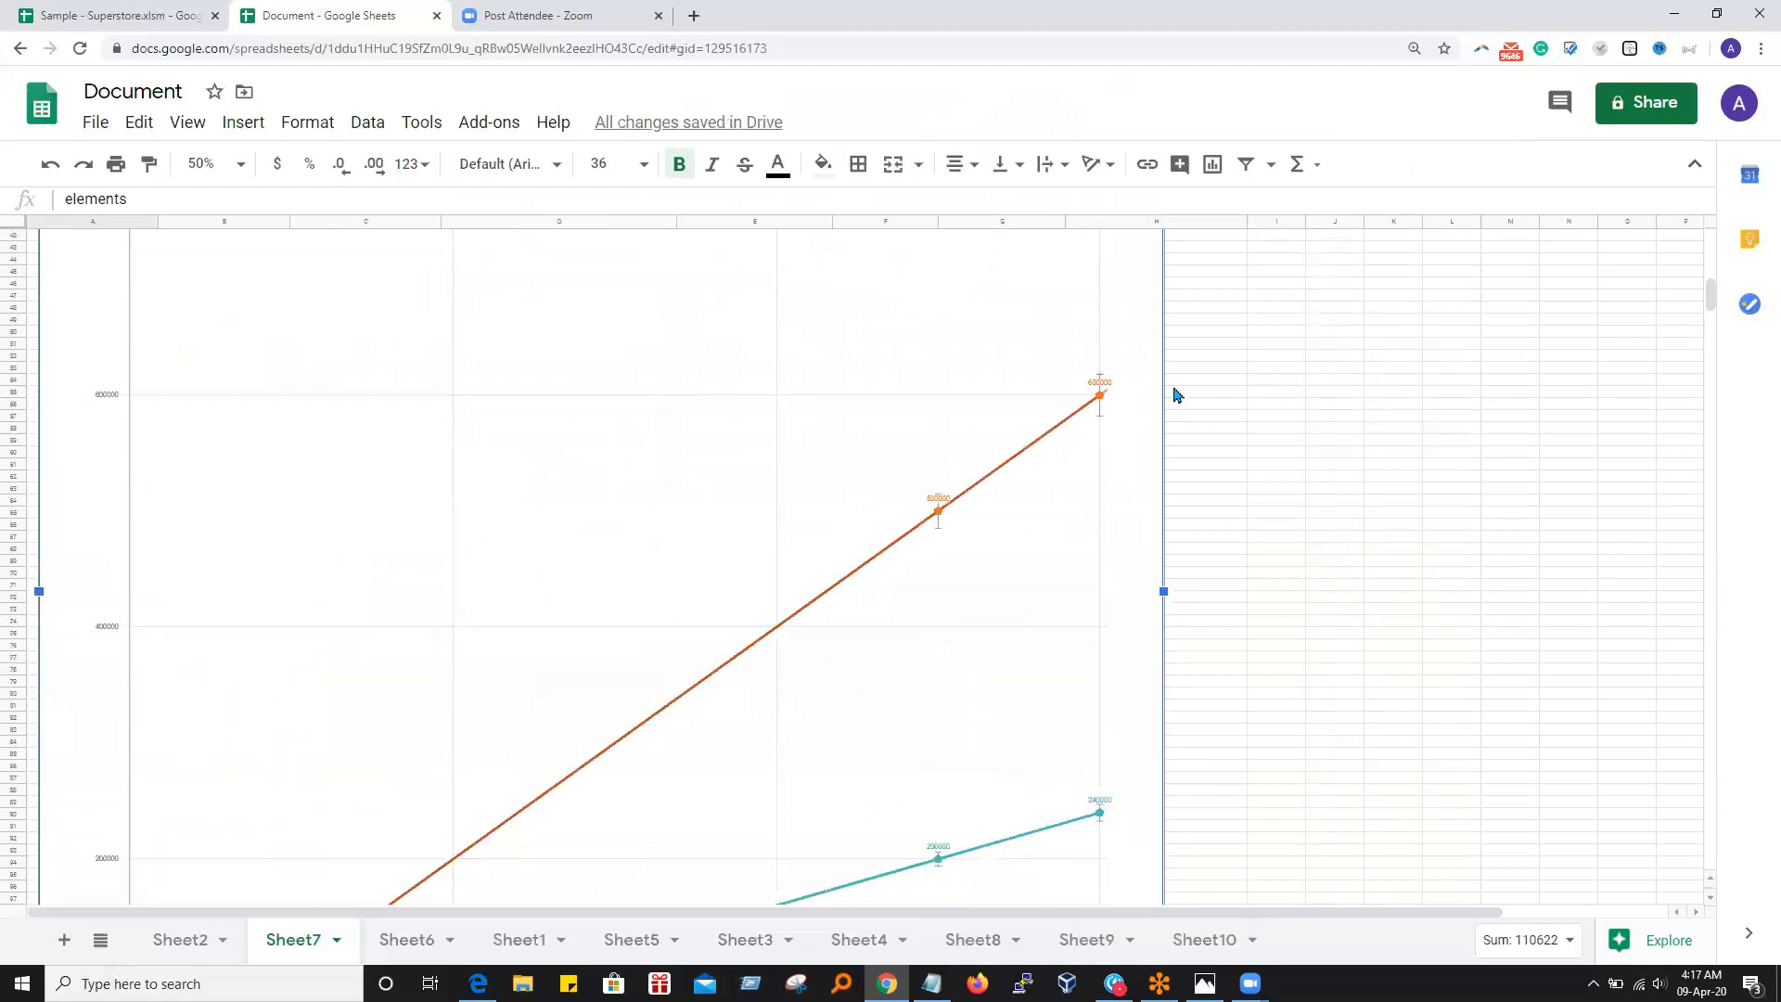
Reopen the enlarged line chart's setup and review the series list from seq (all steps) to Other n*n times
left_click(1148, 554)
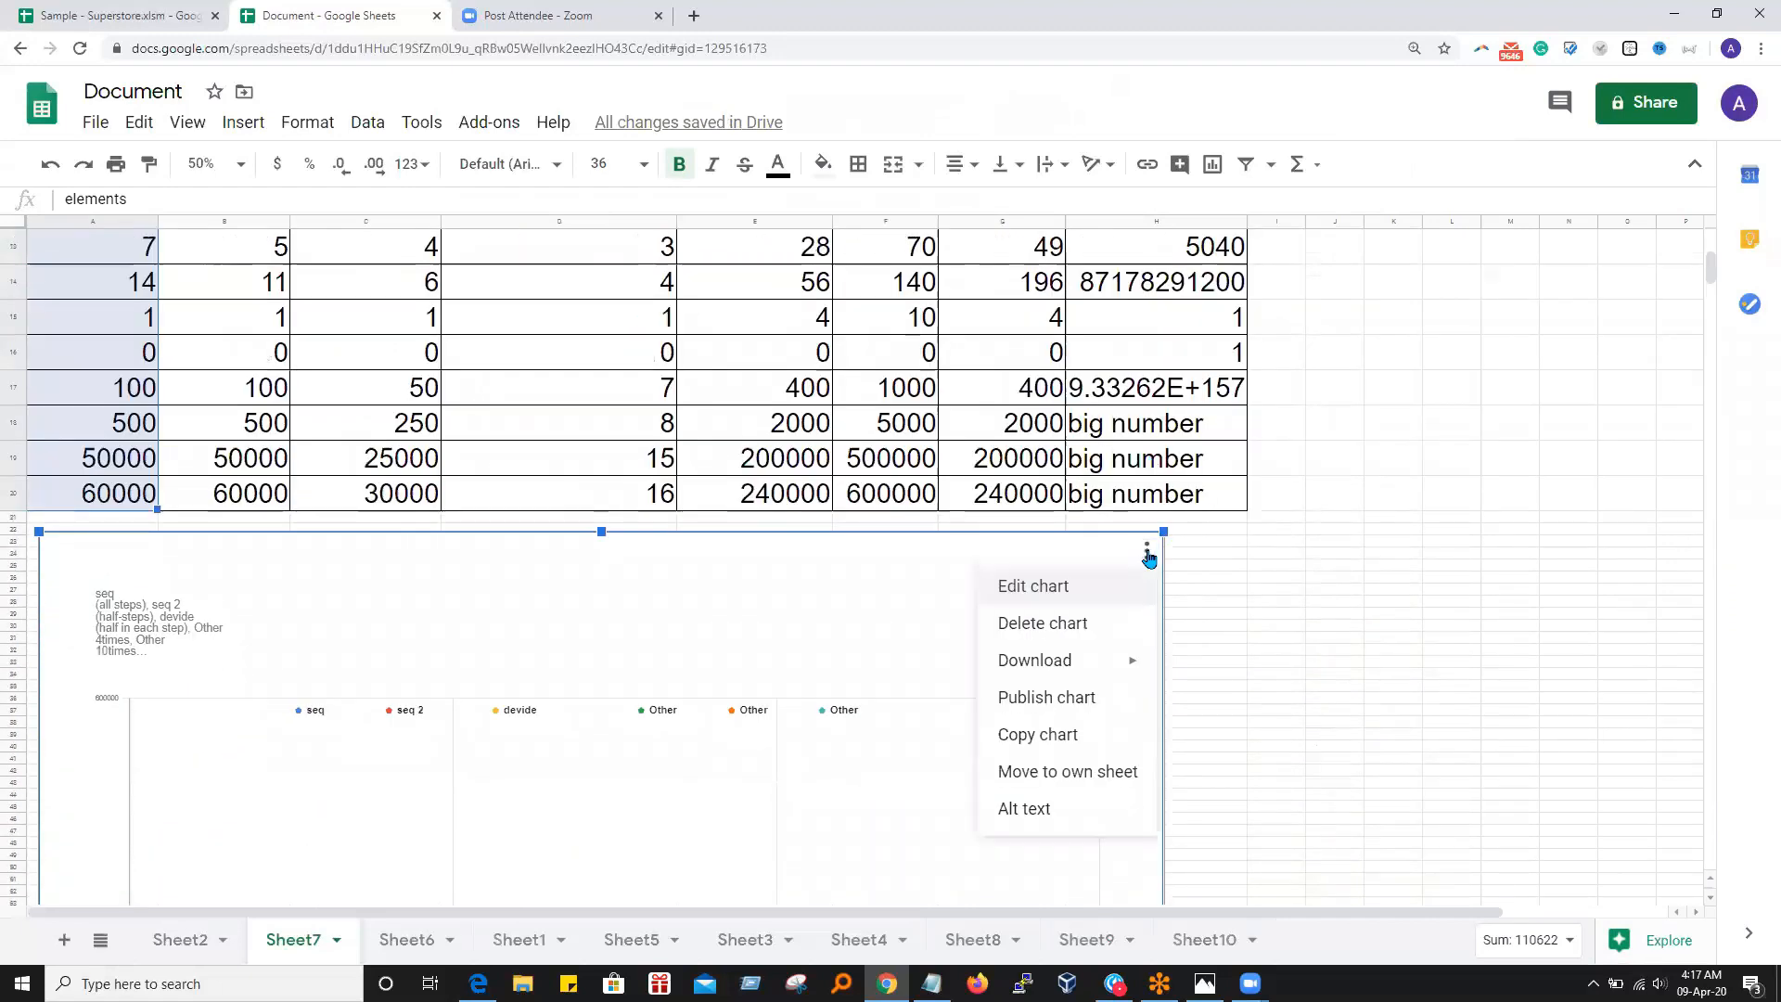
left_click(1066, 582)
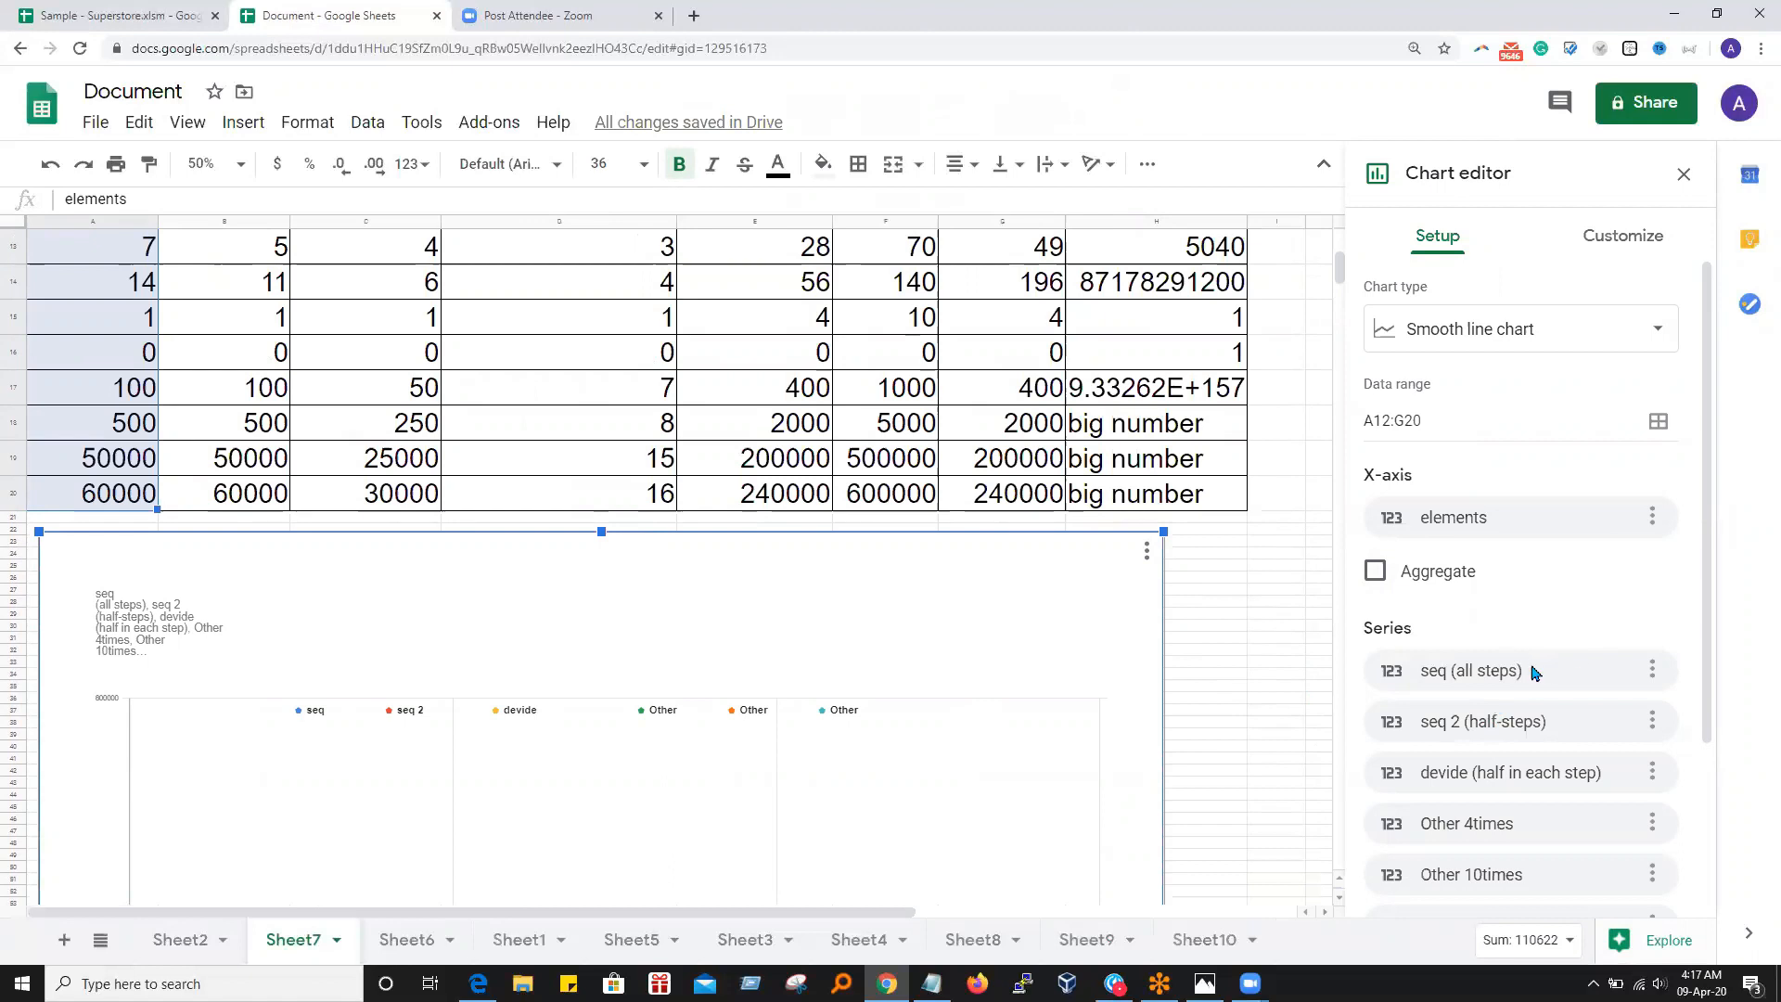
scroll(1515, 695, "down", 1)
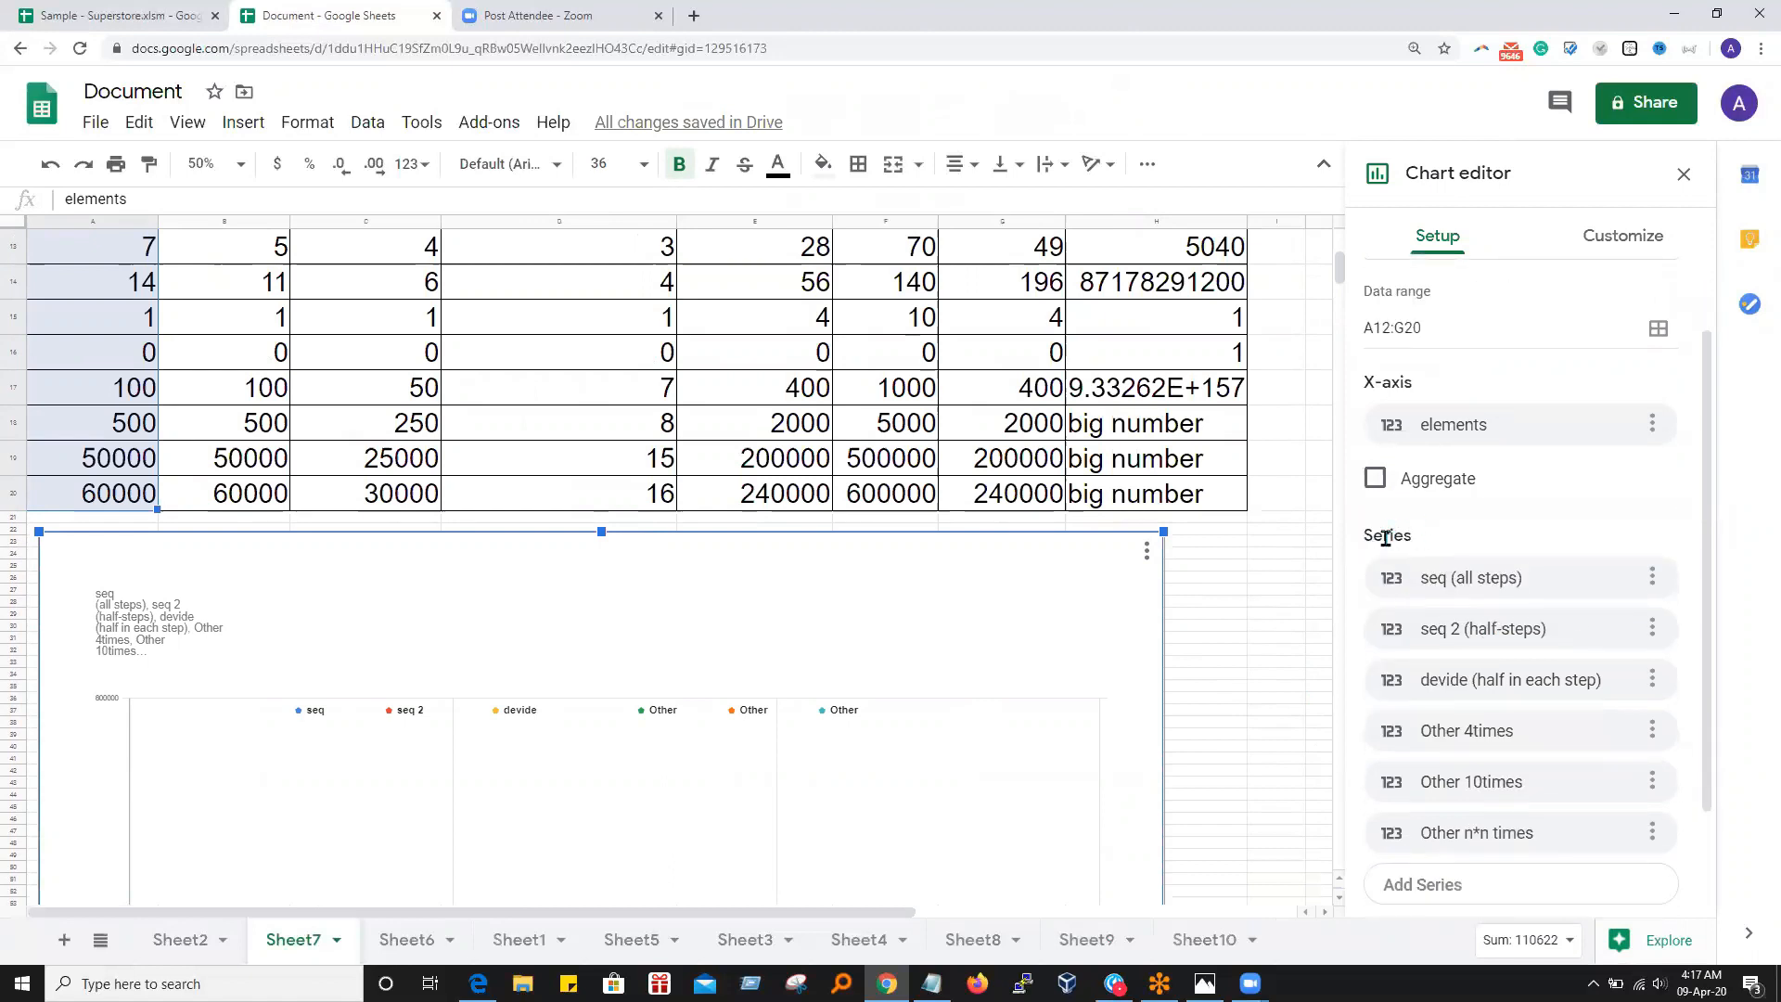
left_click_drag(1370, 536, 1416, 547)
scroll(1442, 529, "down", 1)
scroll(636, 513, "up", 2)
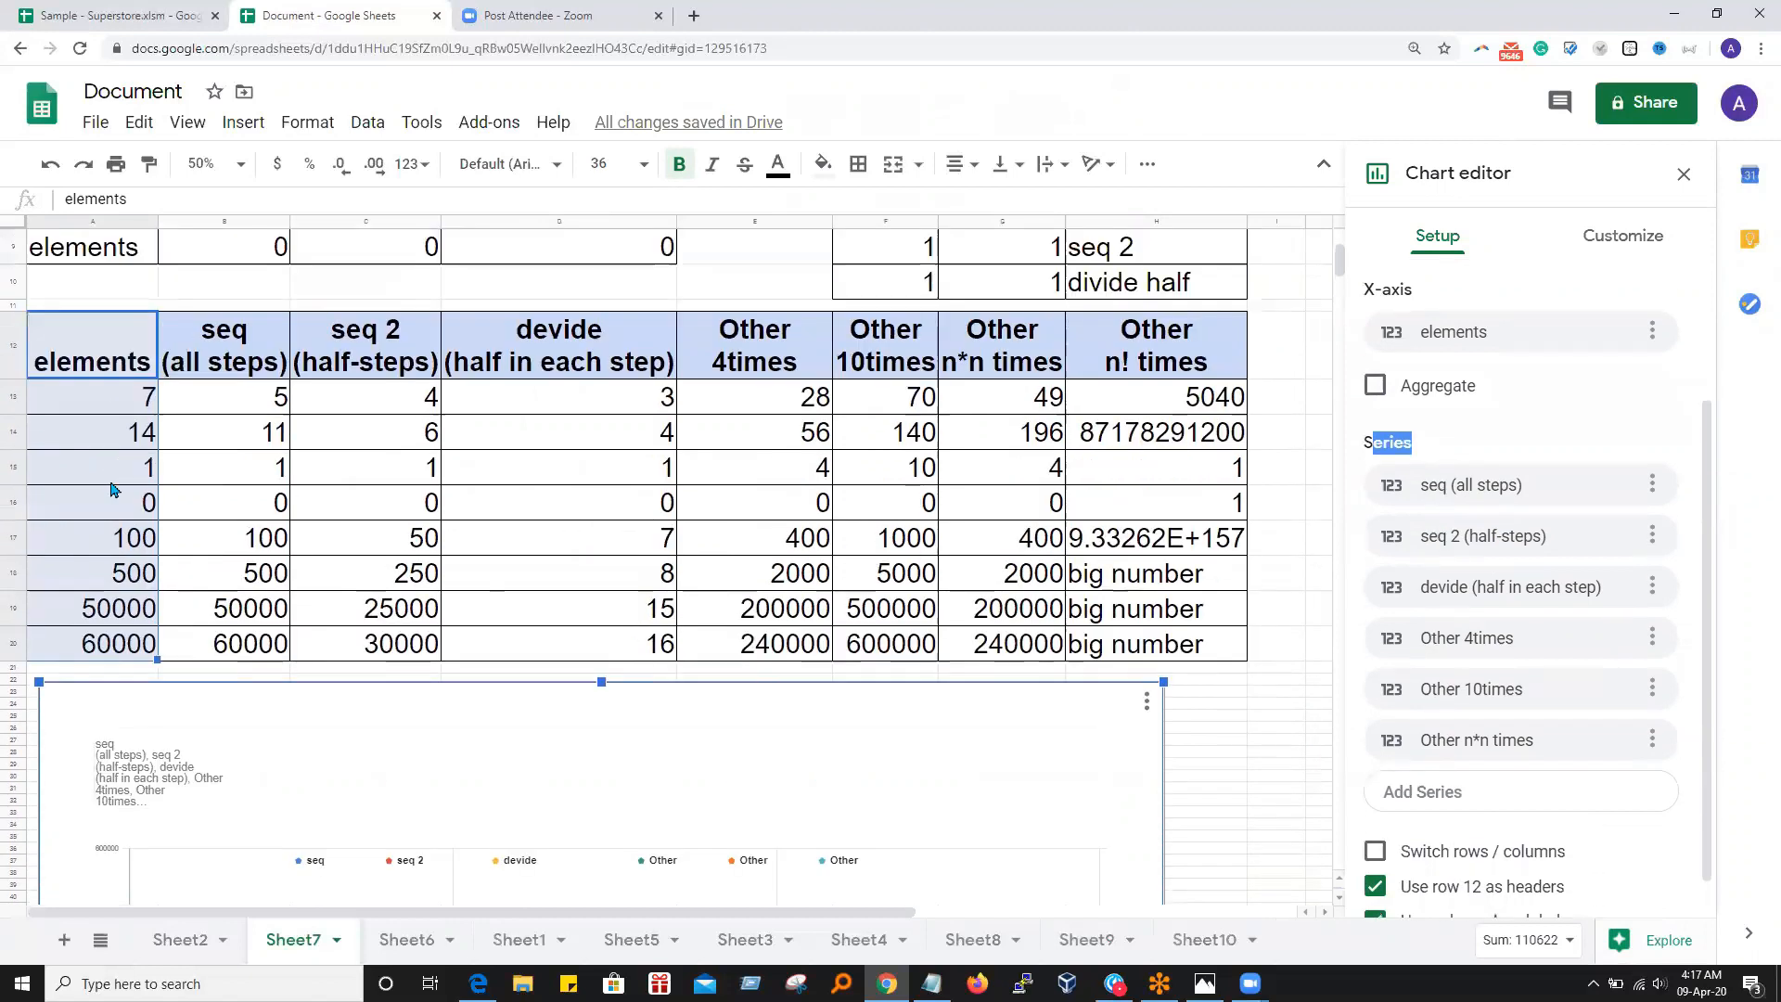
Go through the table headings from seq (all steps) to Other n! times to relate them to the chart's series
left_click(244, 388)
left_click(363, 345)
left_click(557, 353)
left_click(702, 353)
left_click(886, 352)
left_click(983, 353)
left_click(1130, 352)
left_click(271, 362)
left_click(547, 355)
left_click(742, 357)
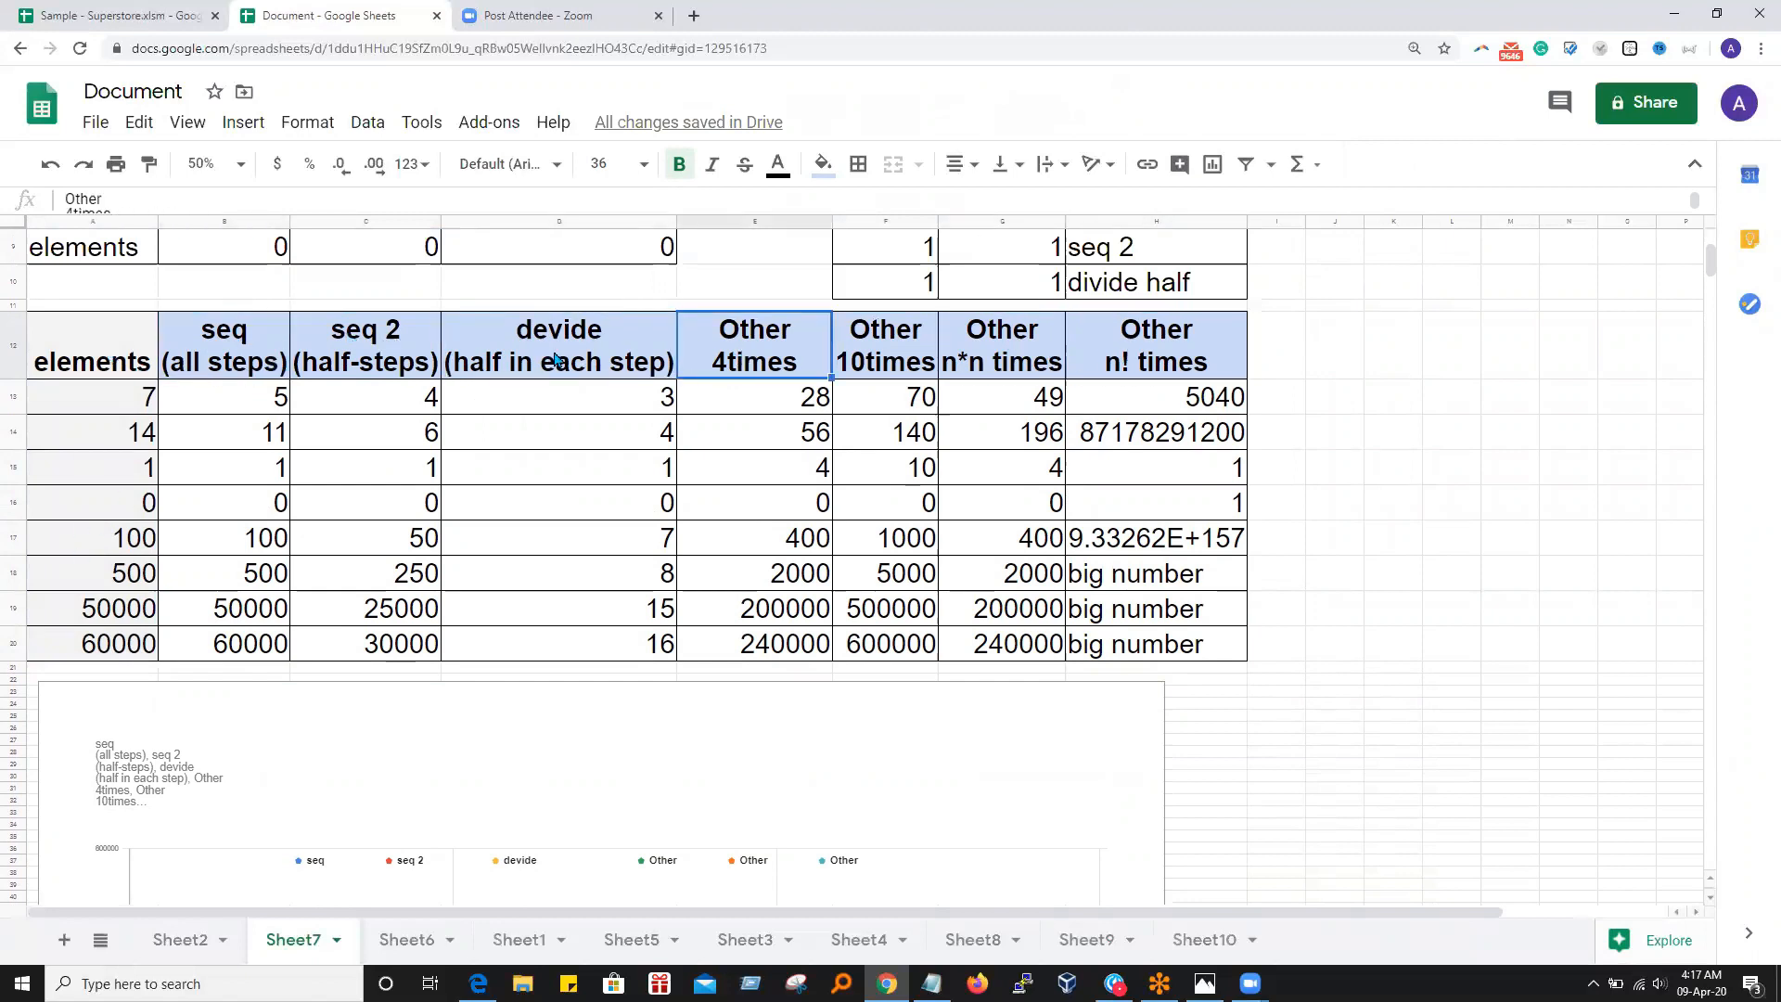
Highlight the seq (all steps) and seq 2 (half-steps) columns in turn to show the values behind each series
left_click(539, 481)
left_click_drag(206, 350, 230, 585)
left_click(361, 333)
left_click_drag(361, 334, 389, 640)
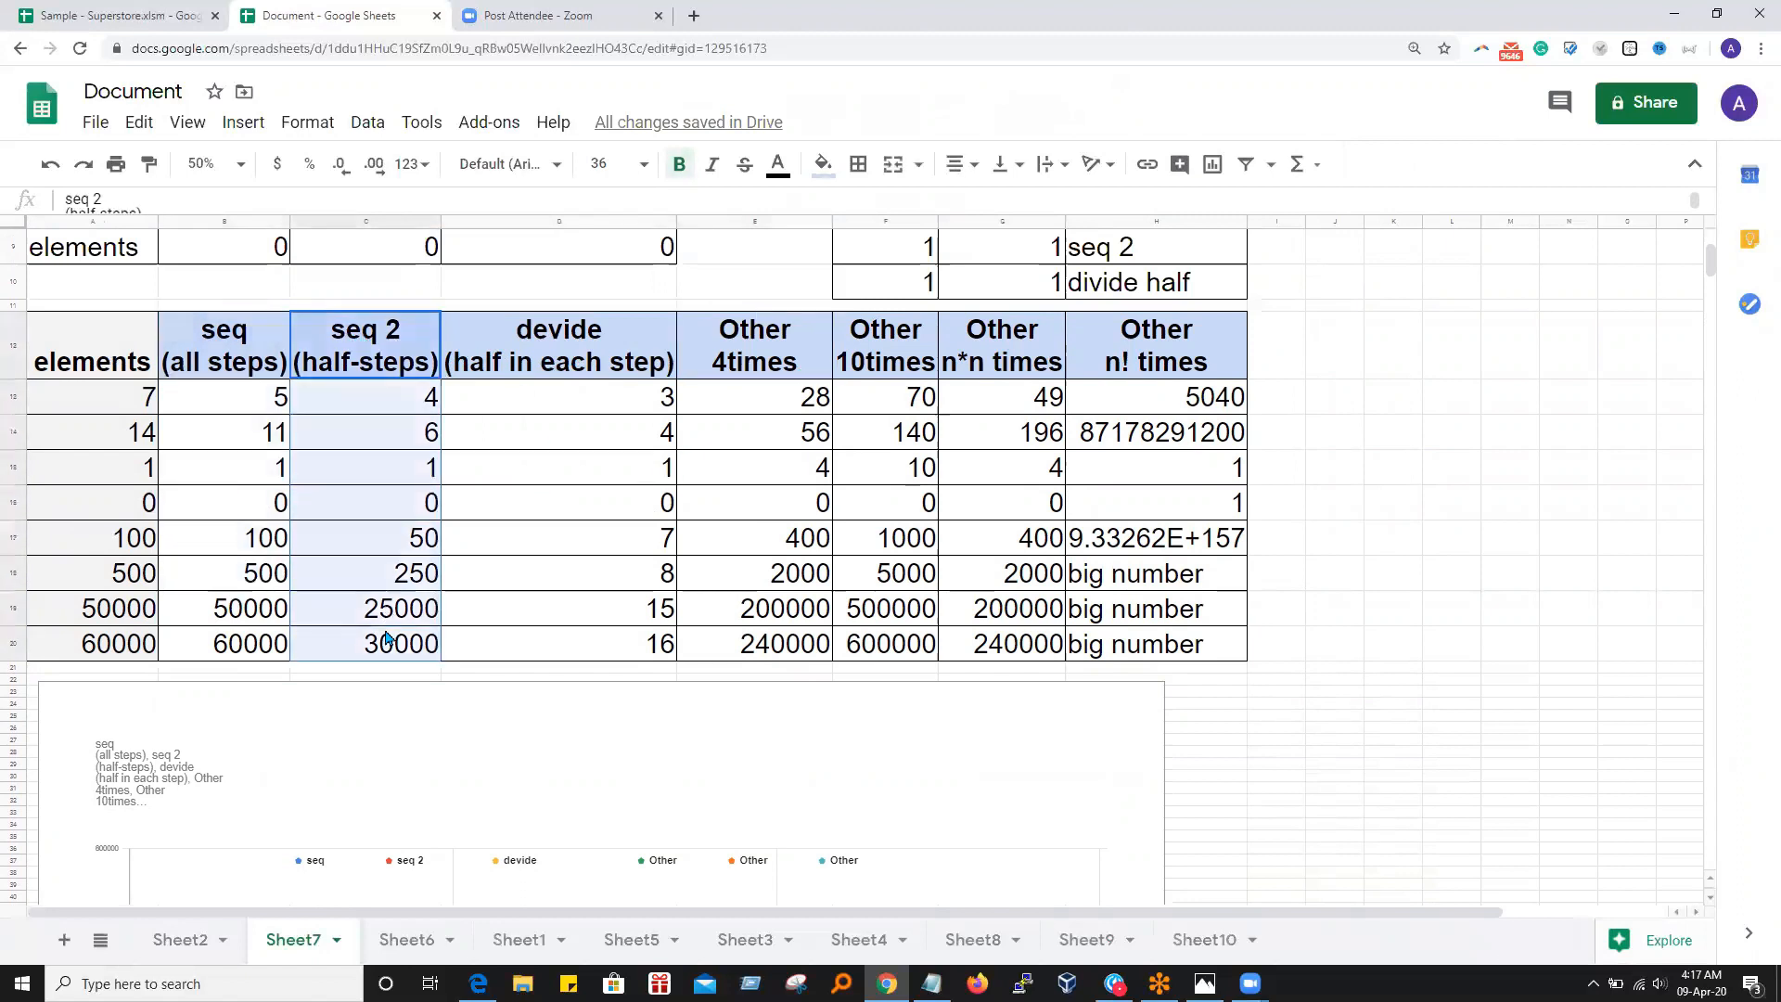
left_click(549, 399)
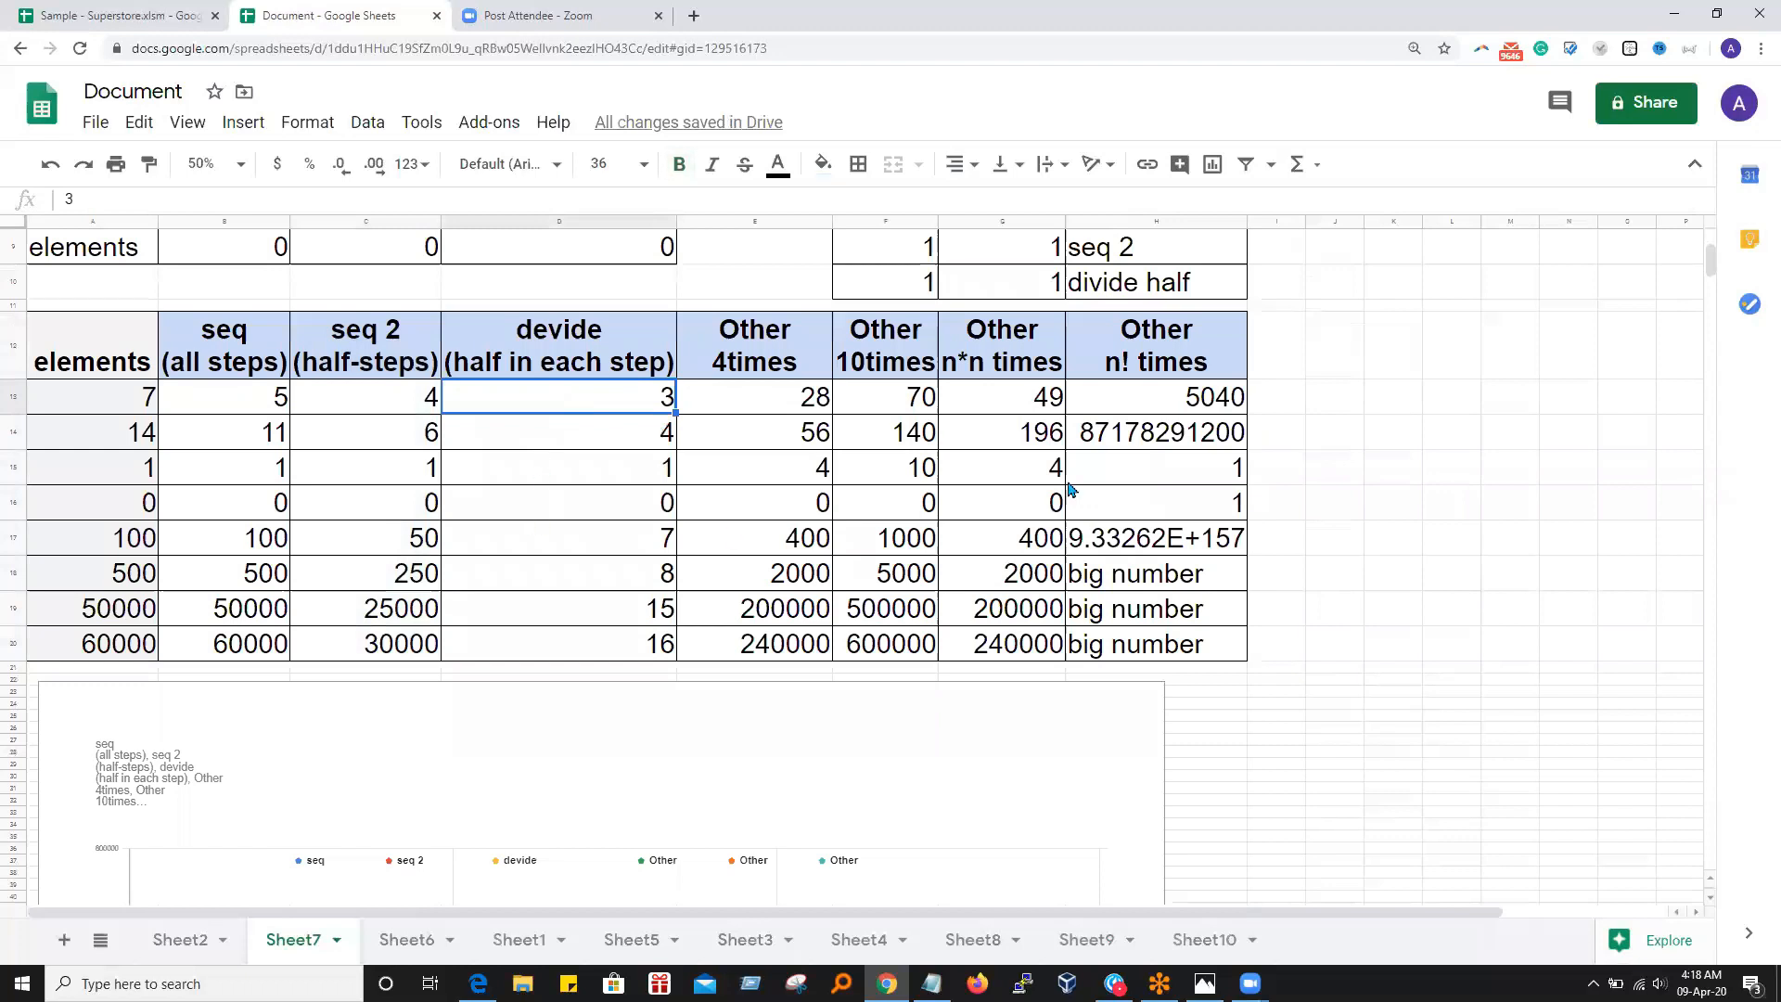
scroll(1340, 528, "up", 3)
scroll(1249, 608, "down", 3)
scroll(1249, 609, "up", 3)
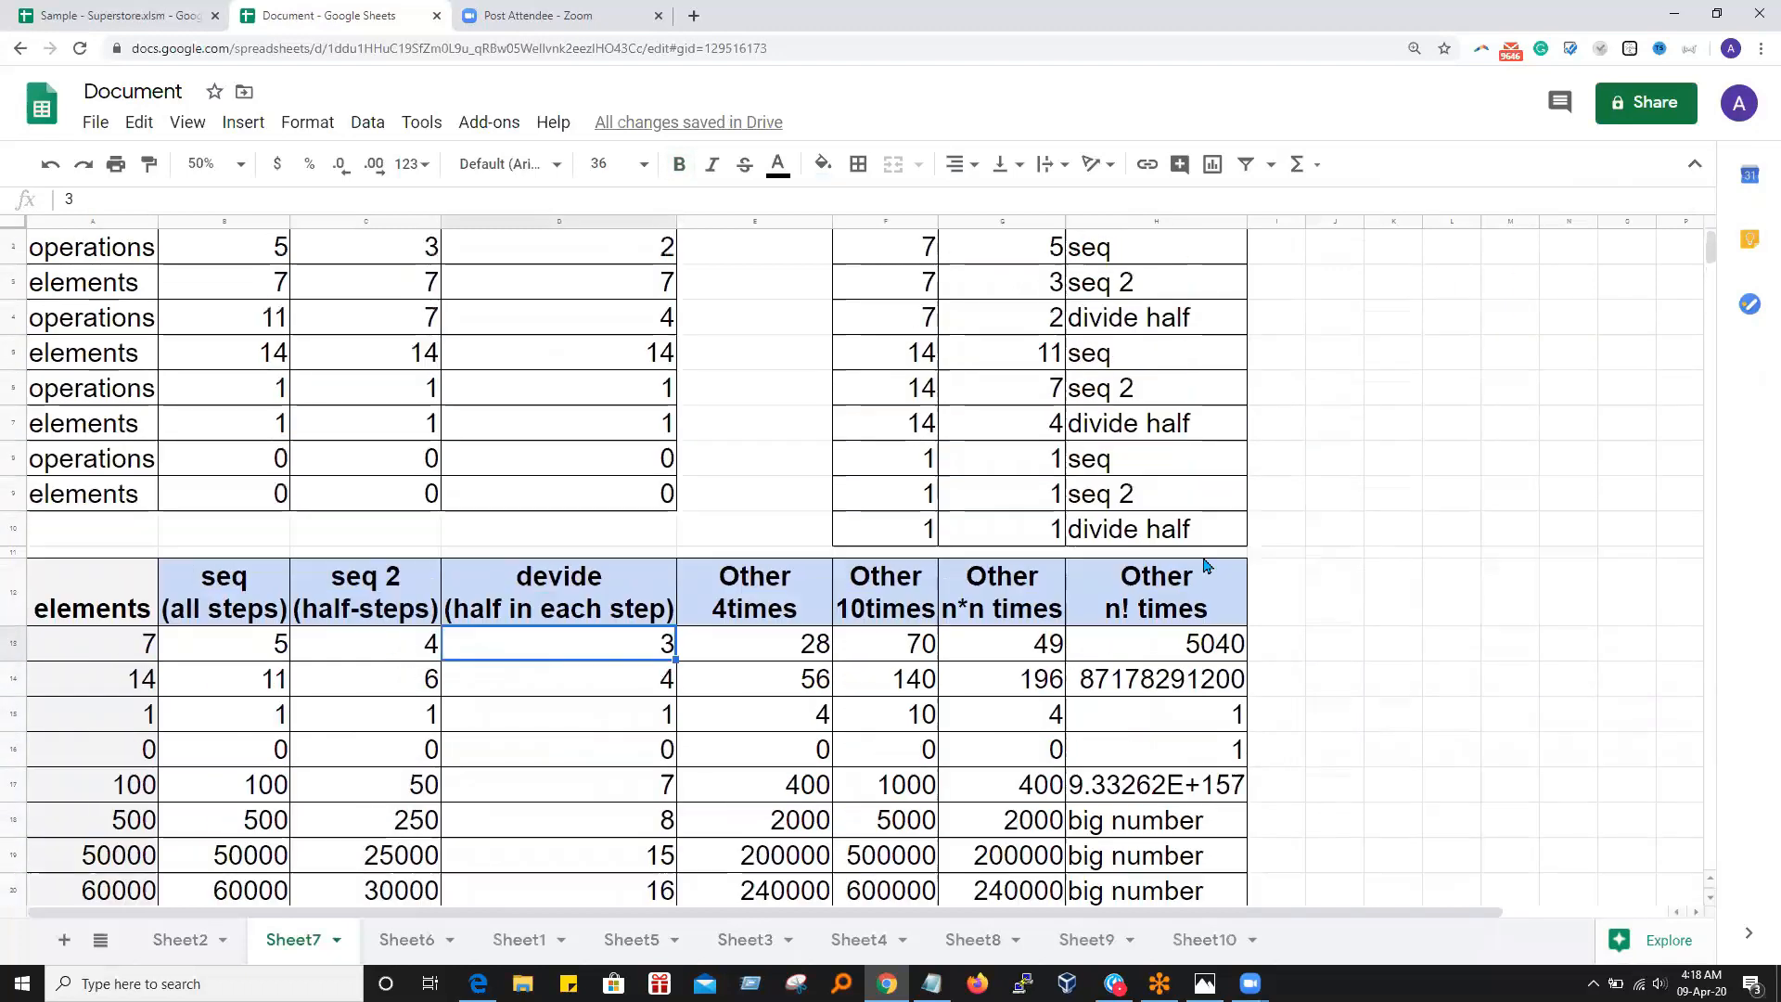
left_click(1336, 598)
scroll(1339, 600, "down", 3)
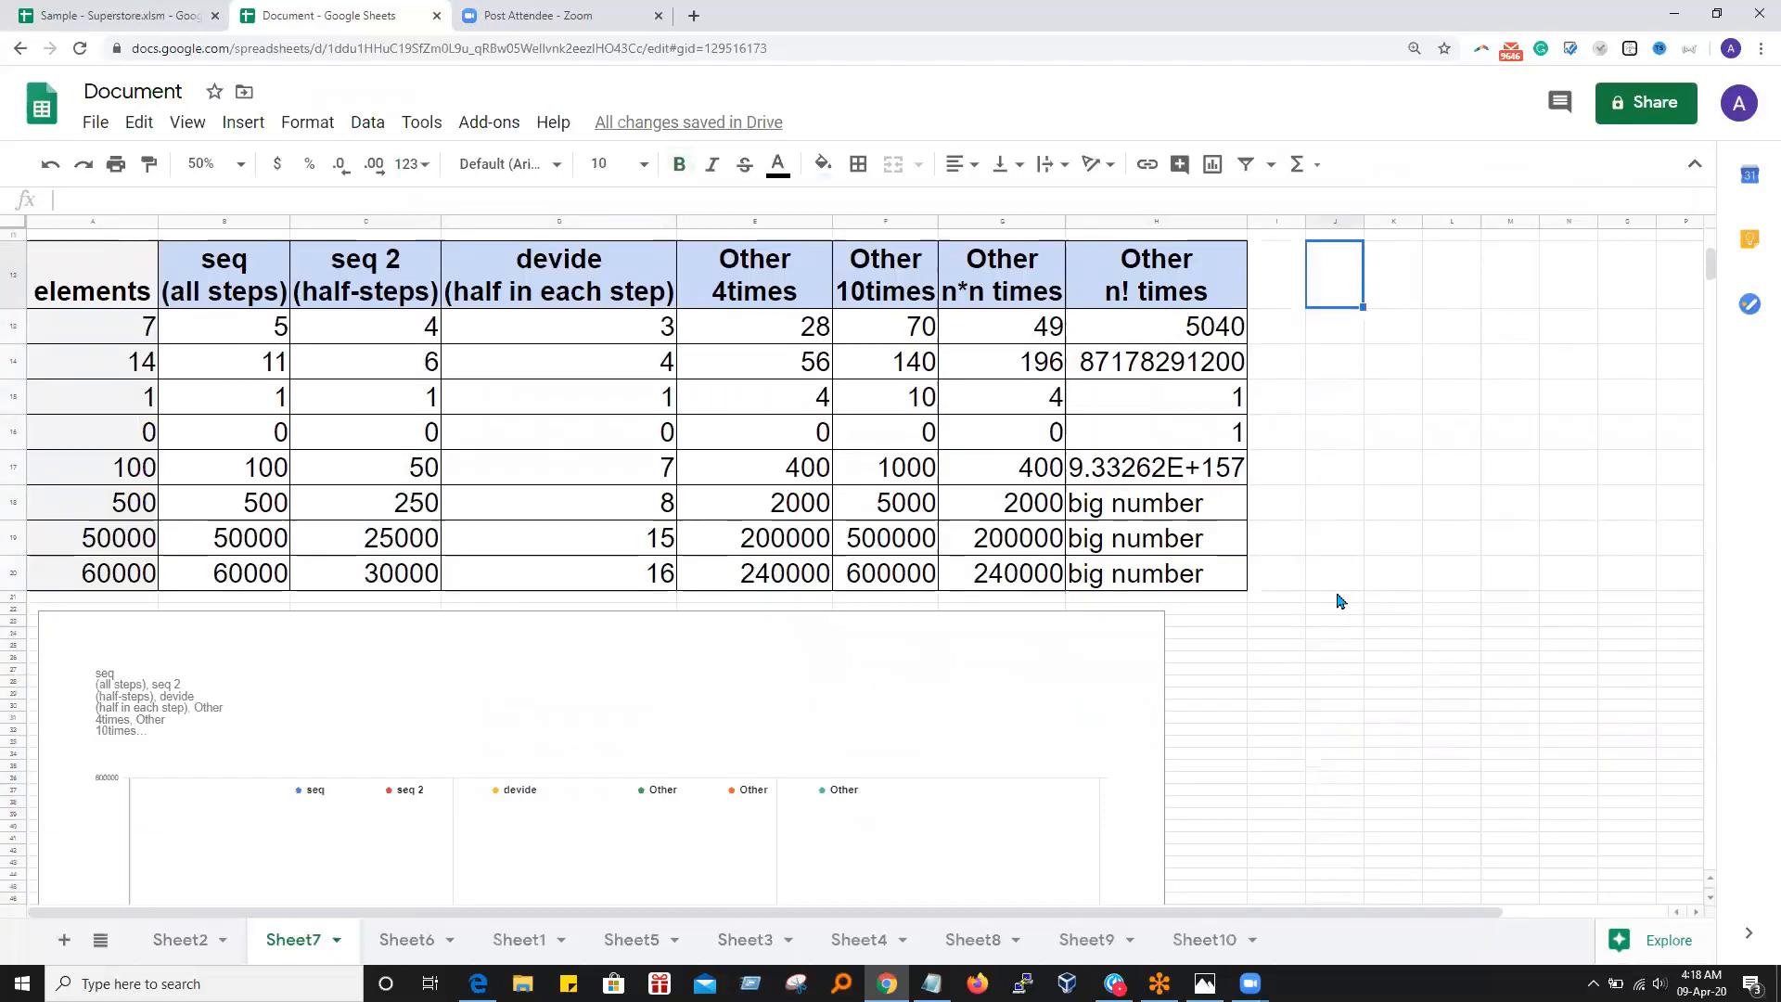
scroll(371, 491, "up", 1)
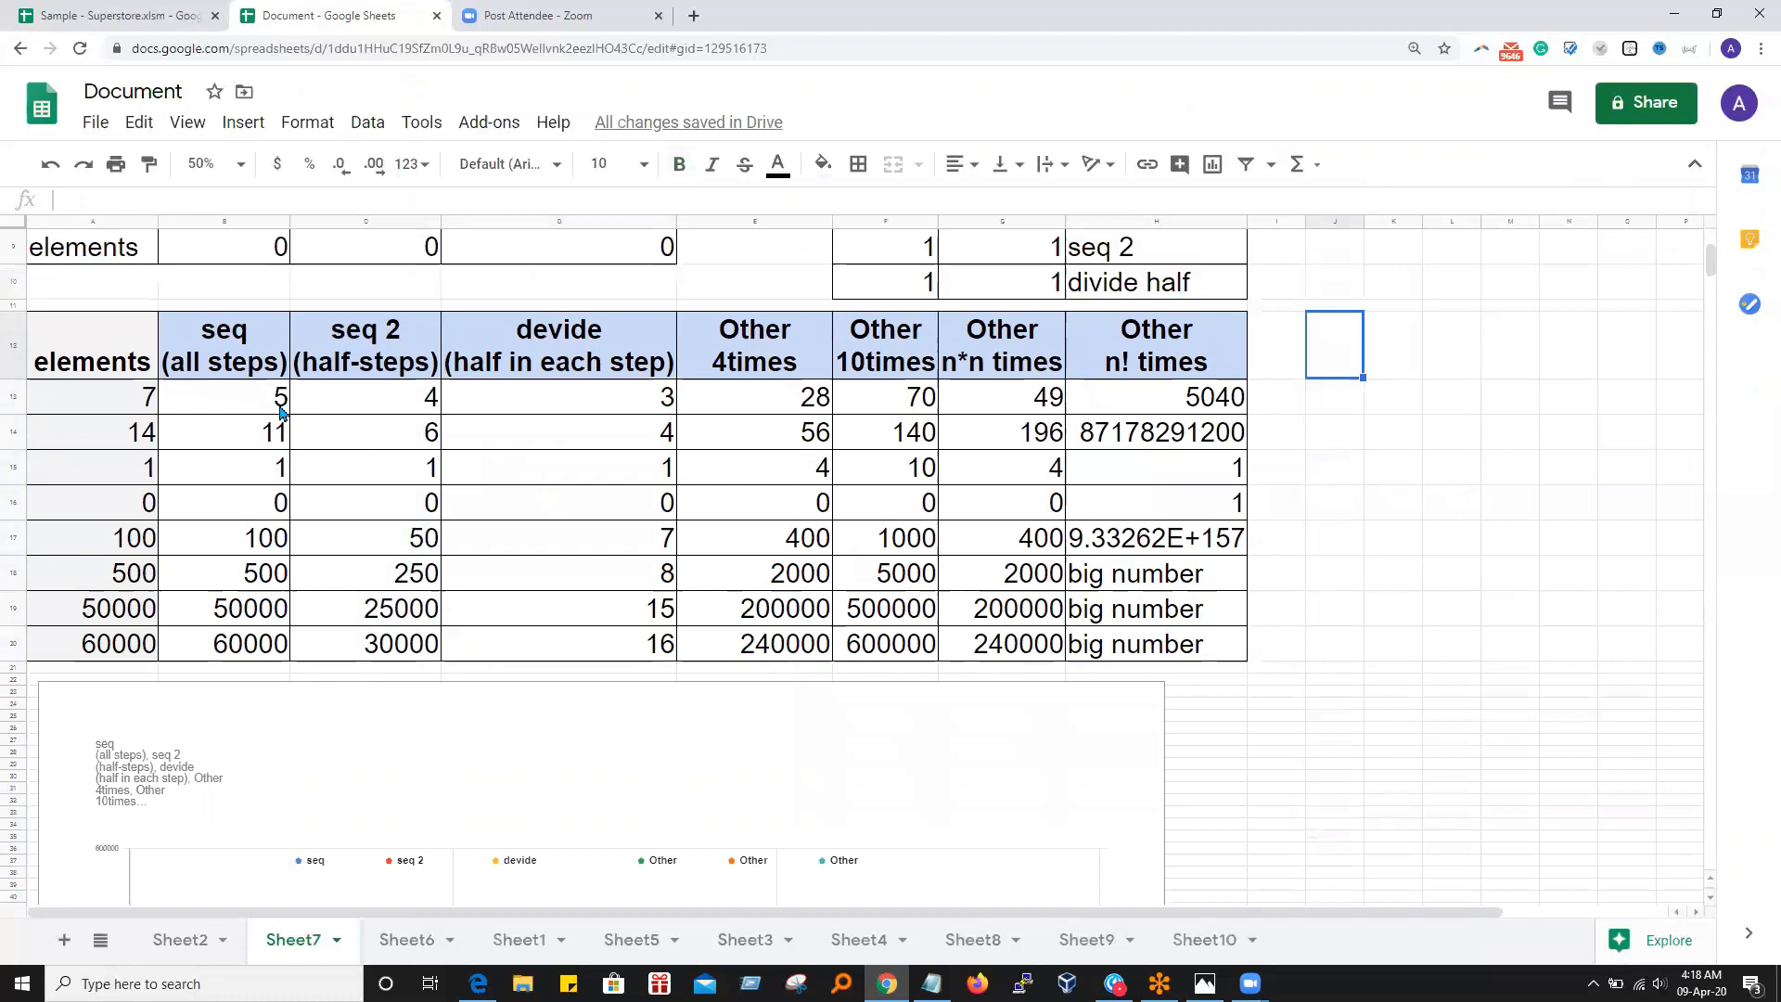
Revisit the headings from seq (all steps) to Other 10times and the seq values for 7 and 14 elements
left_click(253, 344)
left_click(366, 345)
left_click(575, 347)
left_click(762, 345)
left_click(908, 345)
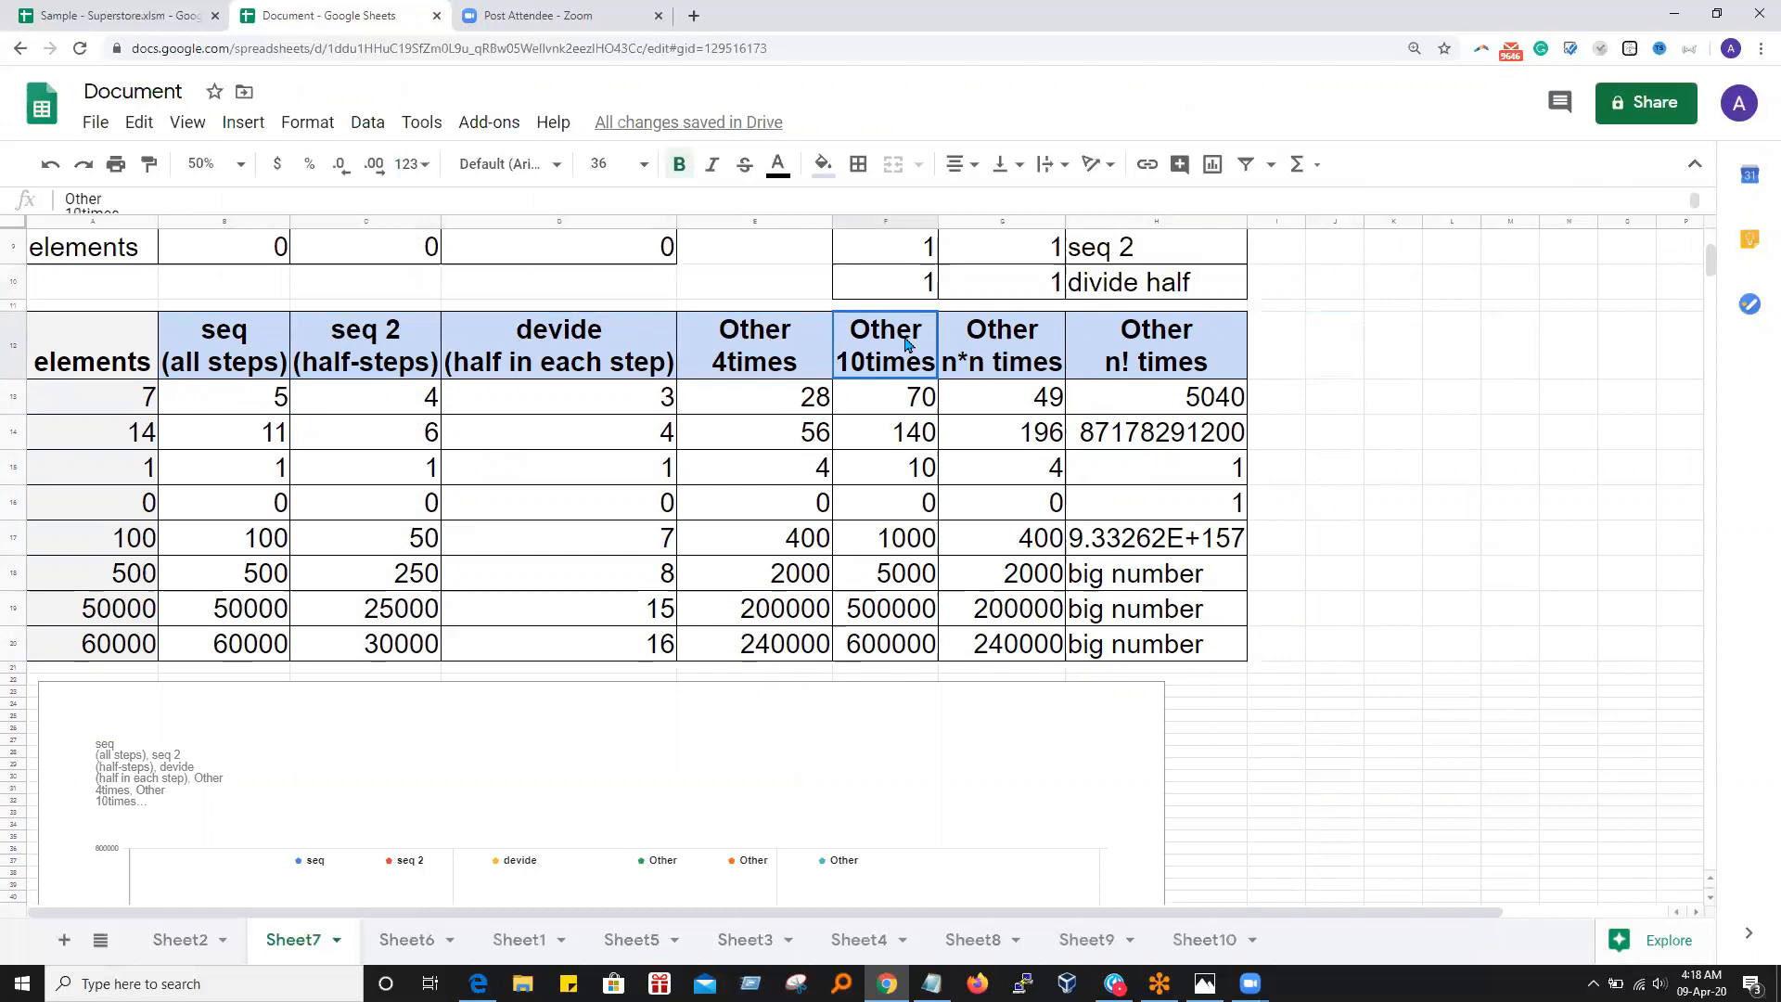
left_click(270, 399)
left_click(251, 436)
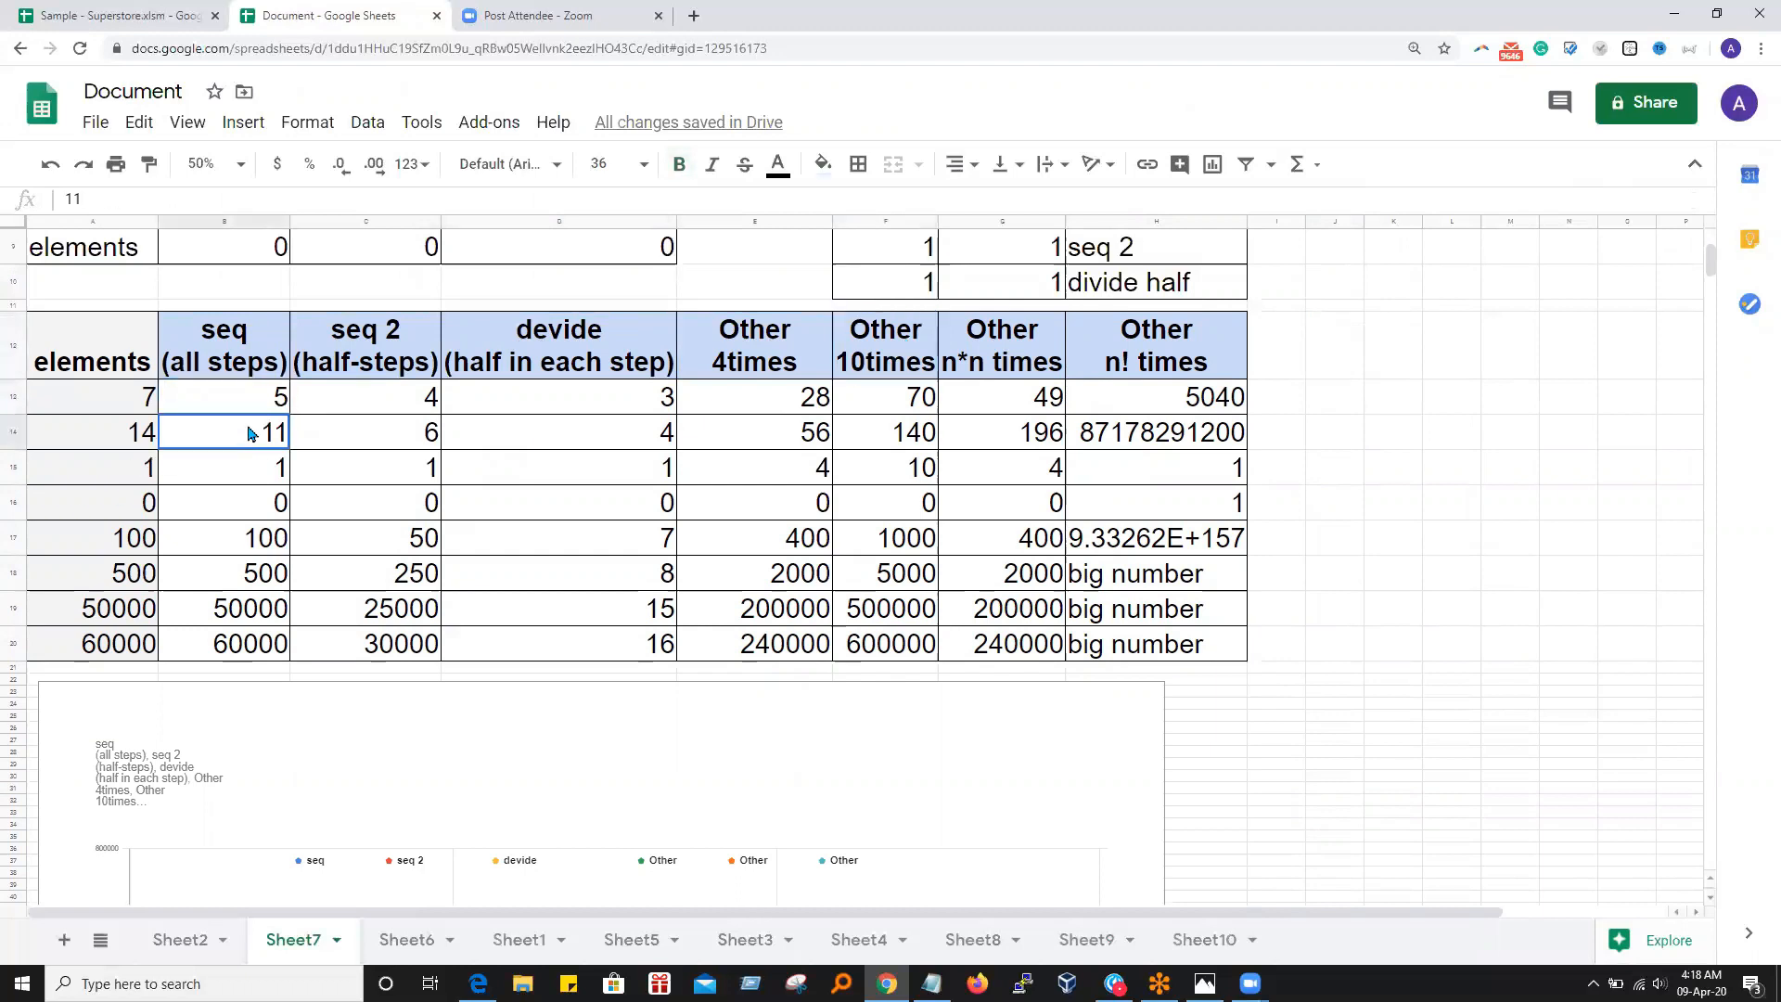
left_click(258, 405)
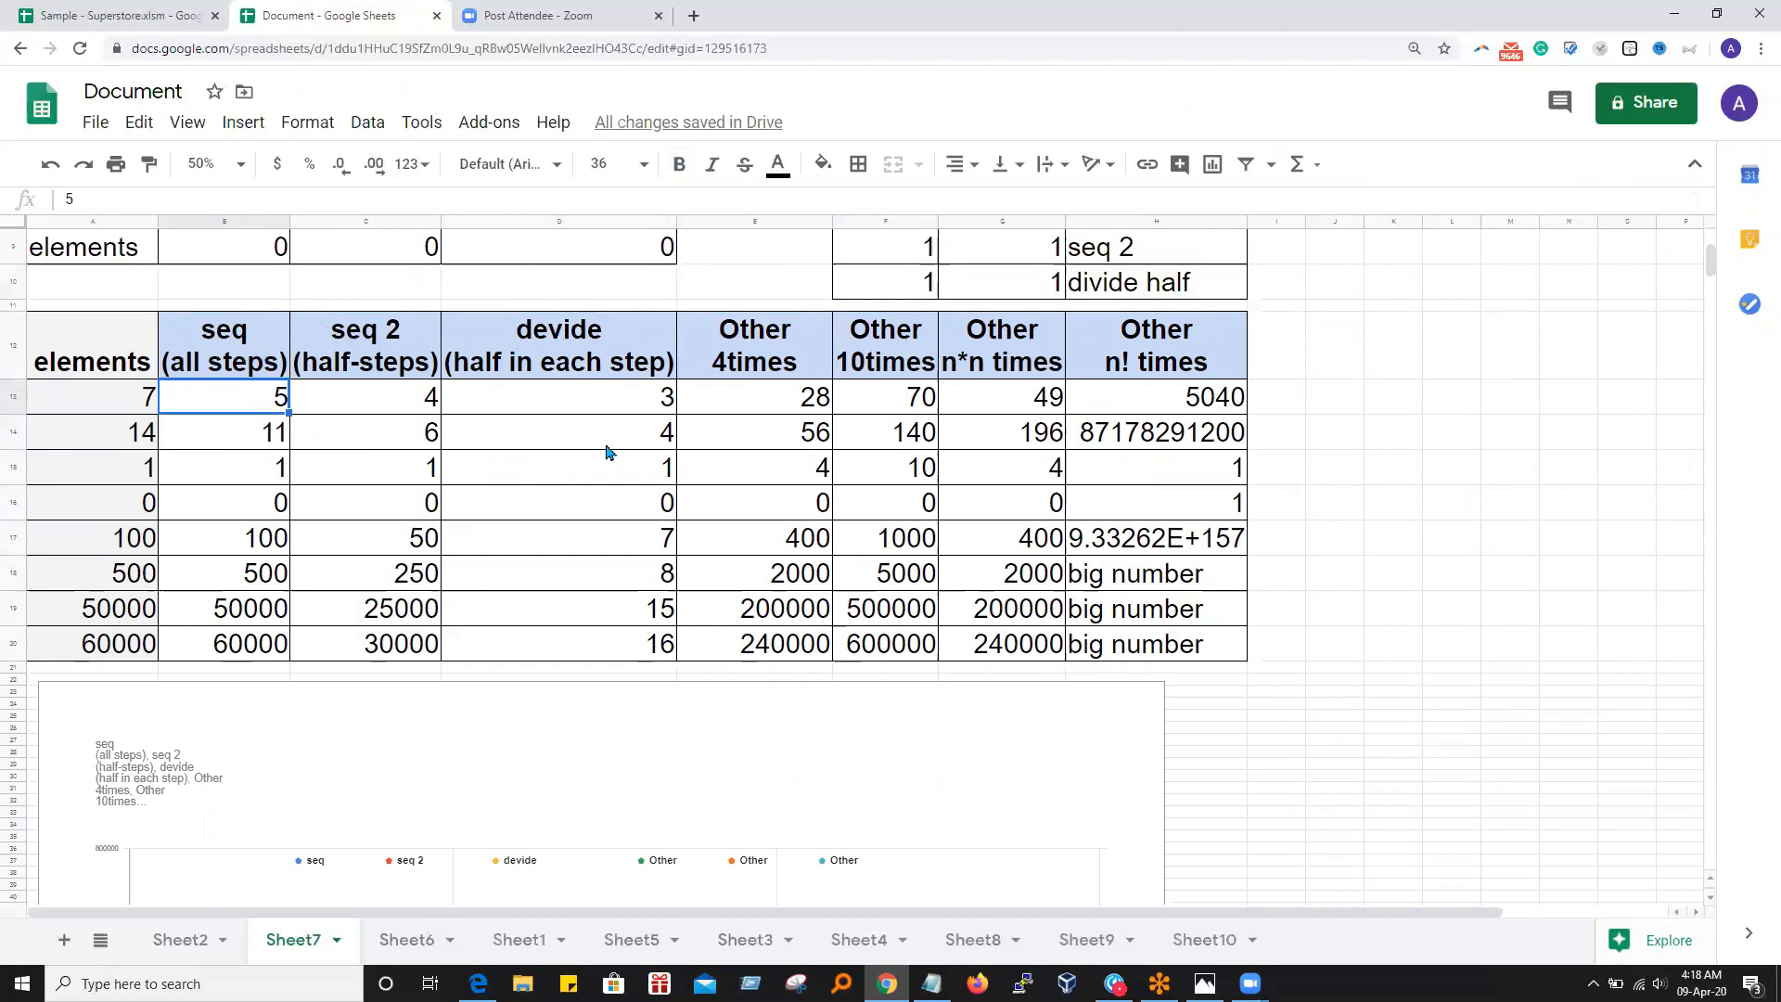
Reopen the line chart's setup and compare its series list with the plotted lines
scroll(1038, 728, "down", 2)
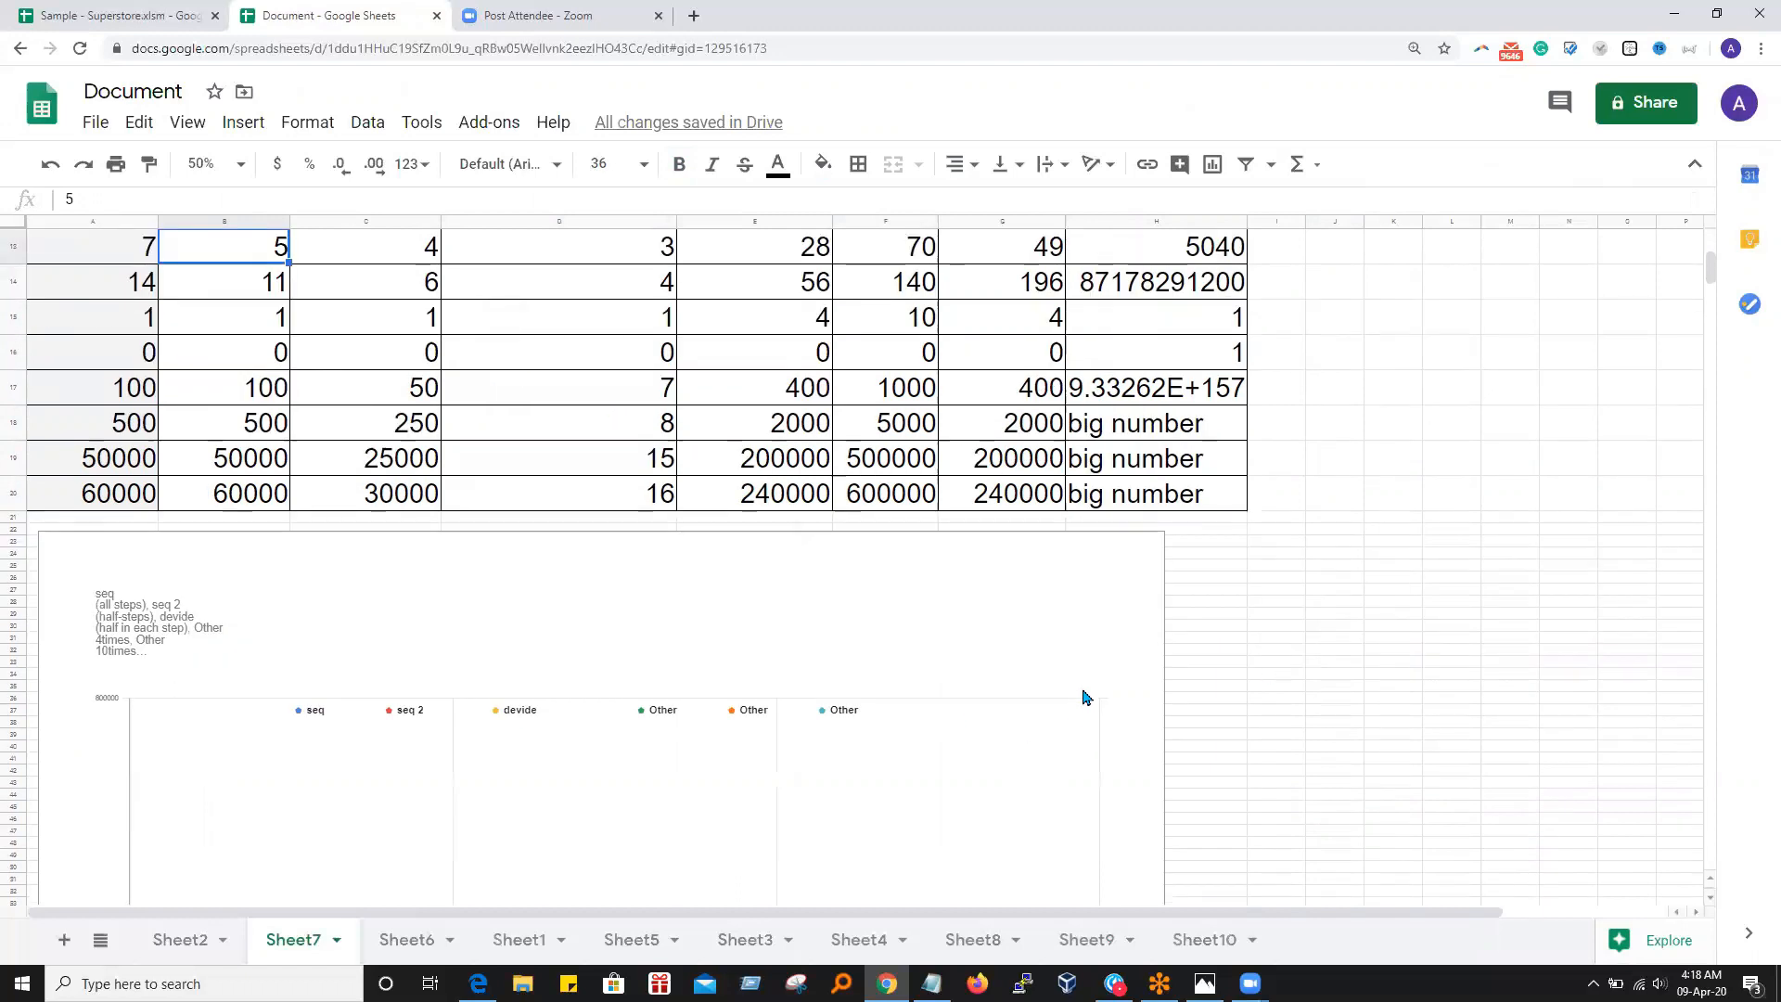
left_click(1140, 559)
scroll(1141, 558, "down", 3)
left_click(1147, 256)
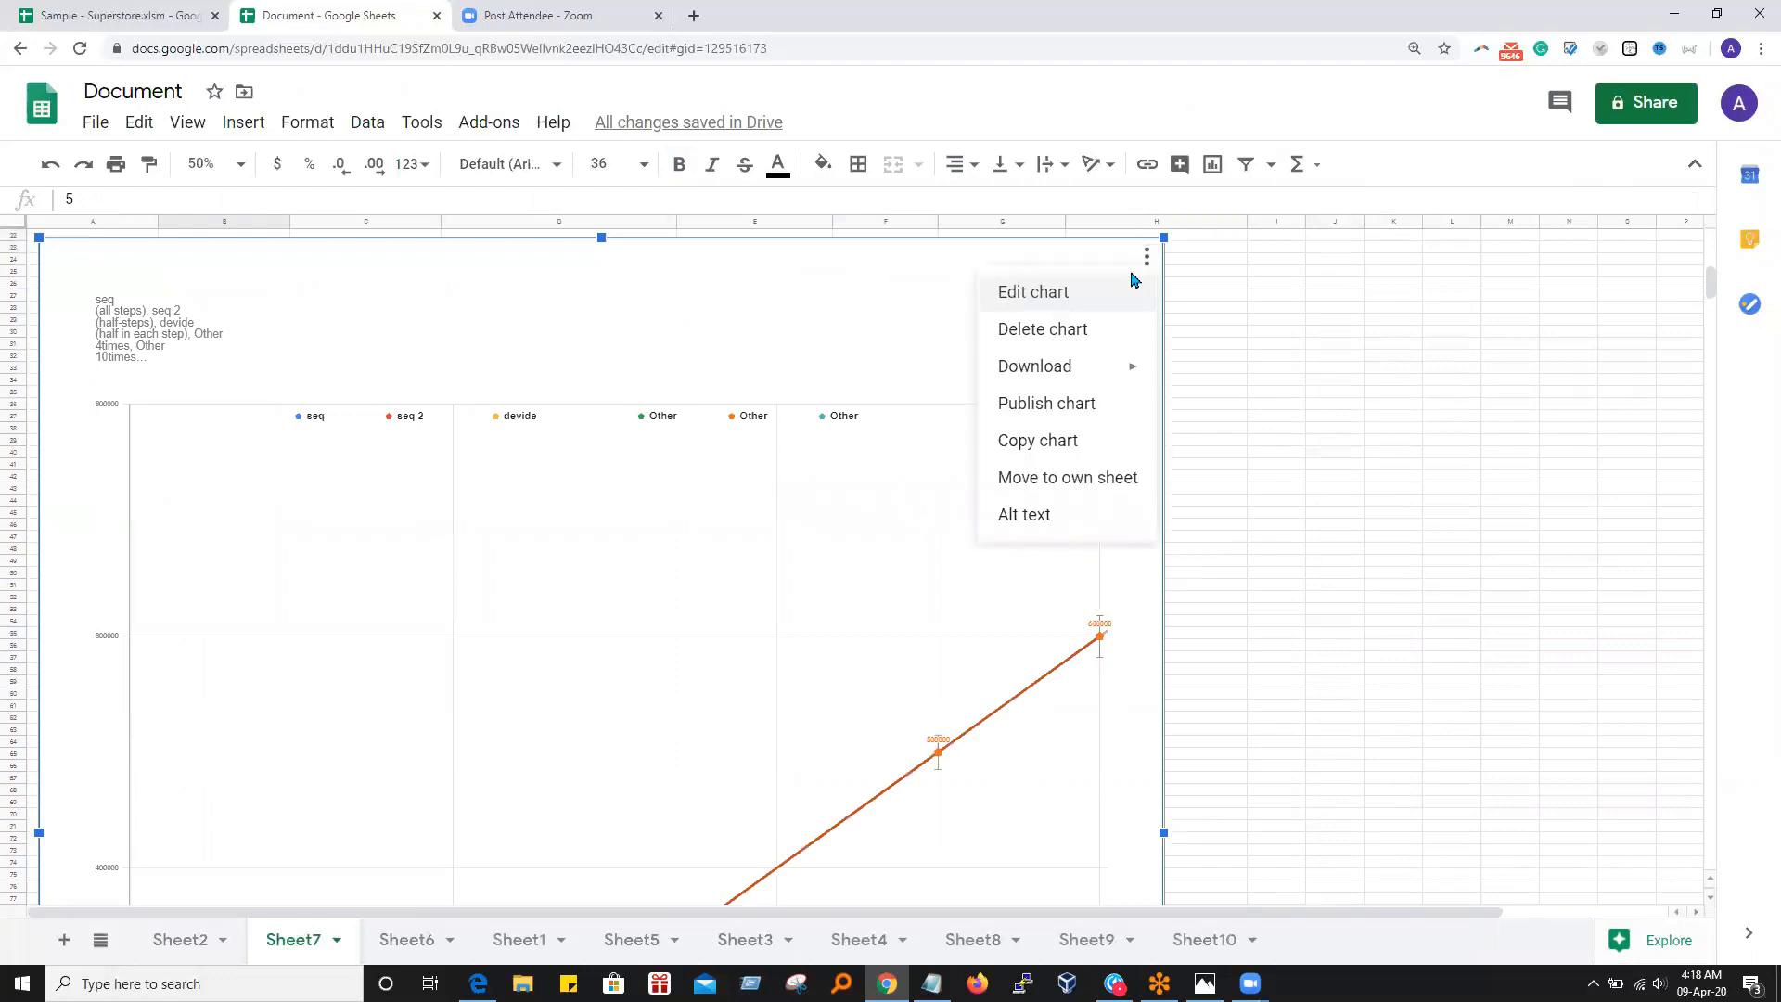
left_click(1066, 294)
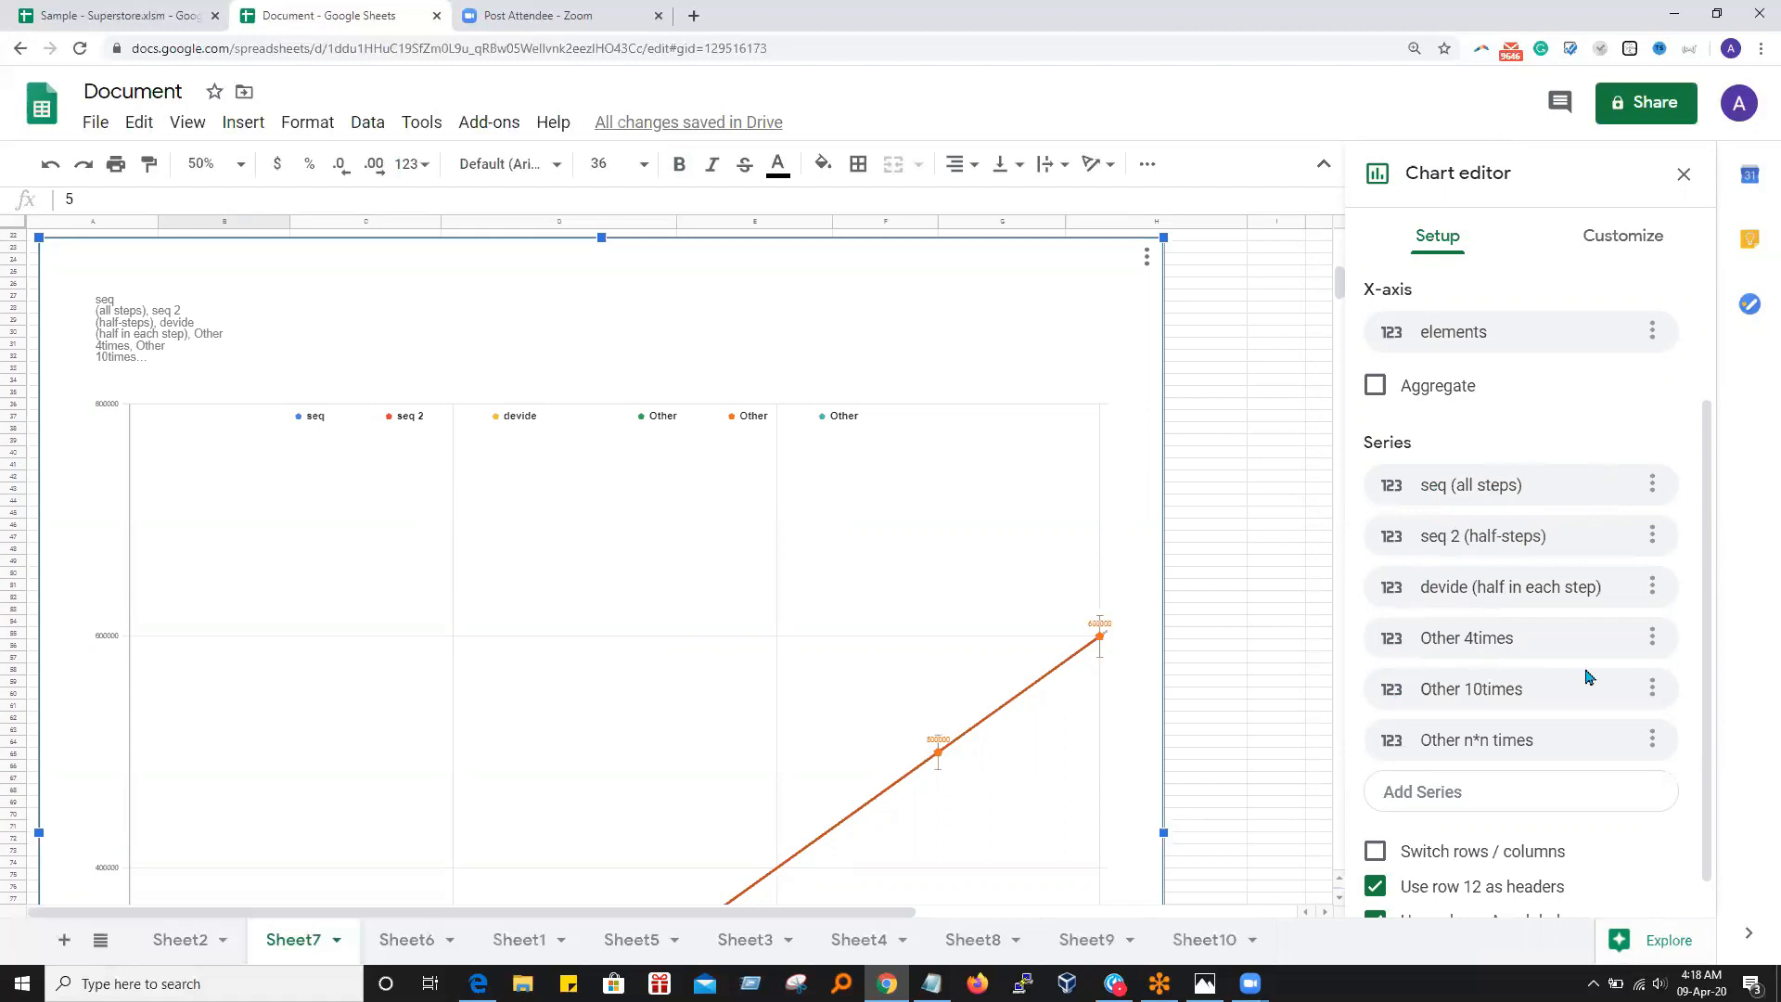
left_click(655, 642)
scroll(354, 738, "down", 5)
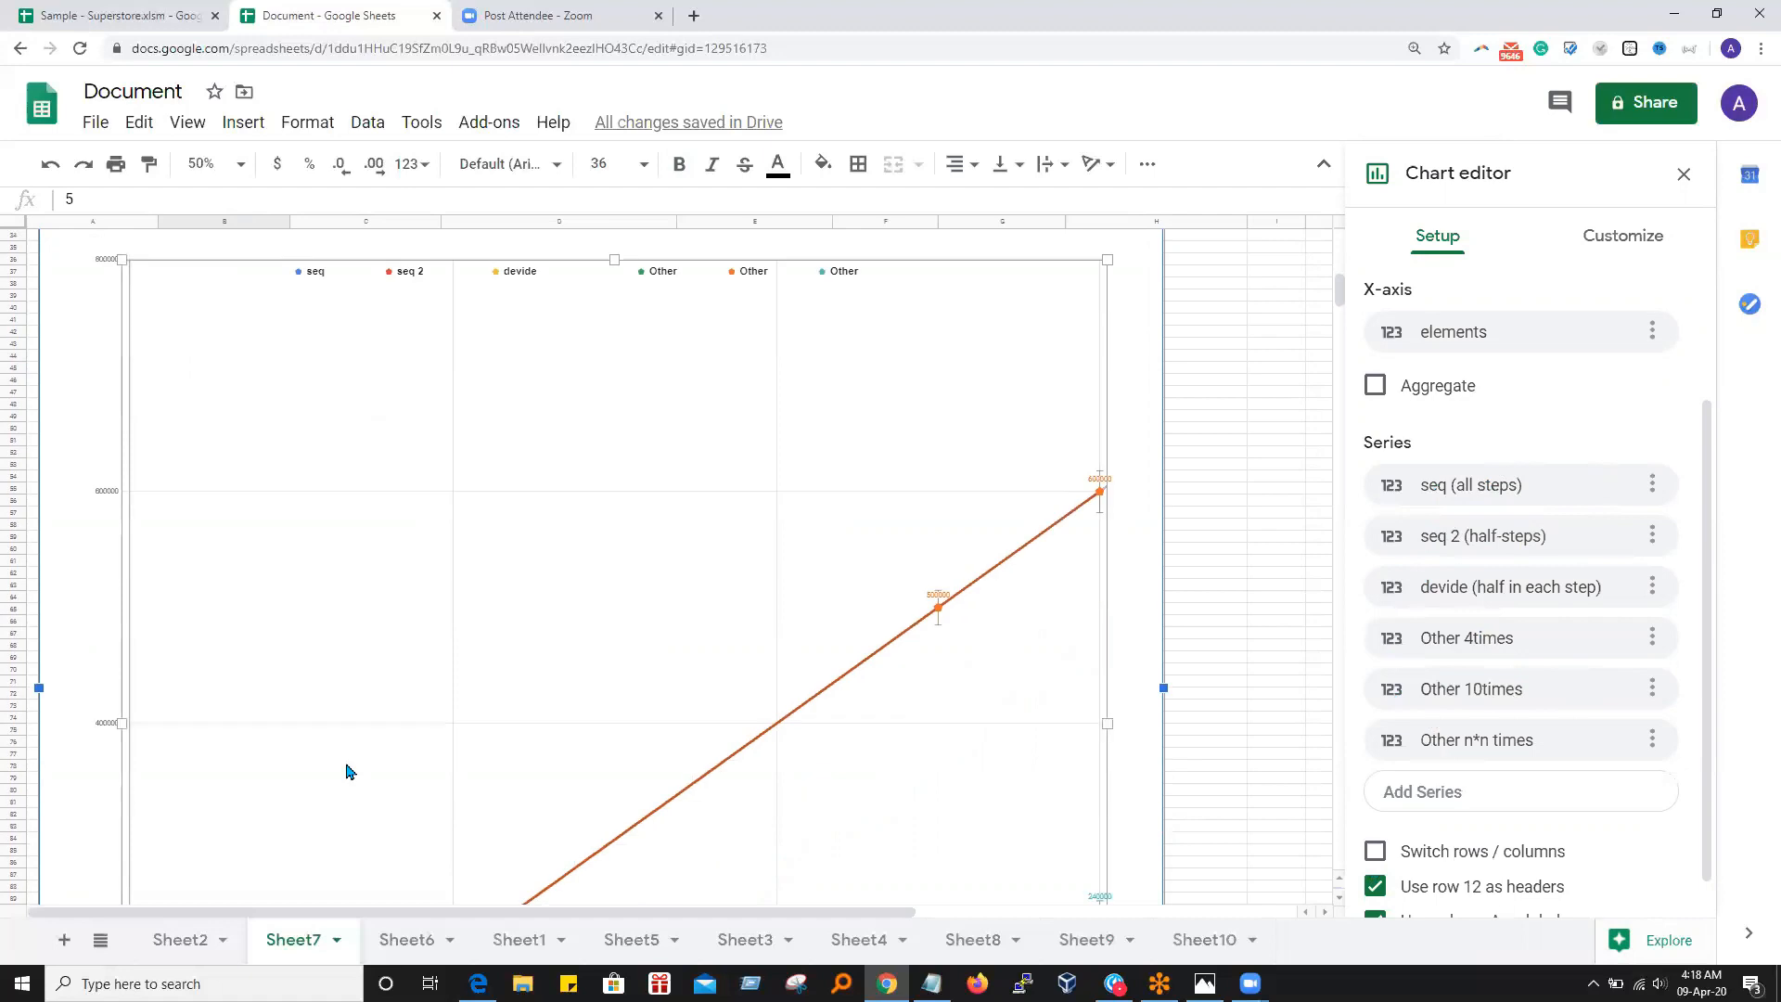
scroll(256, 537, "up", 4)
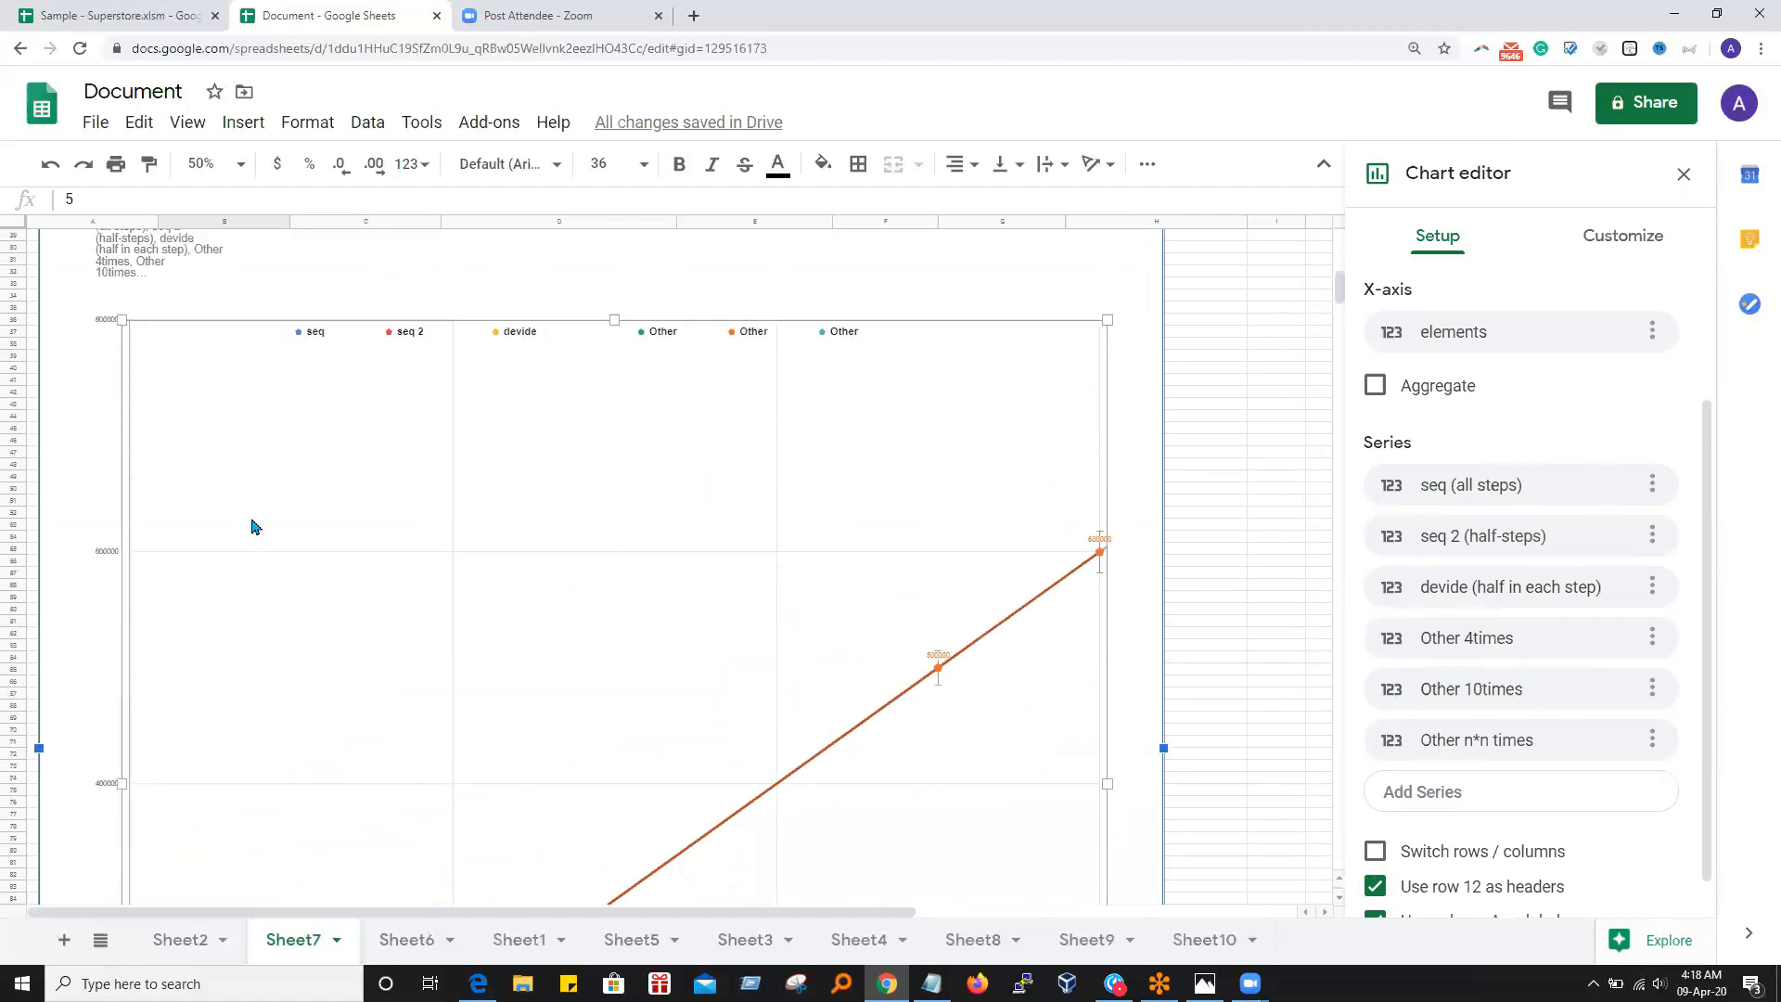
left_click(1482, 608)
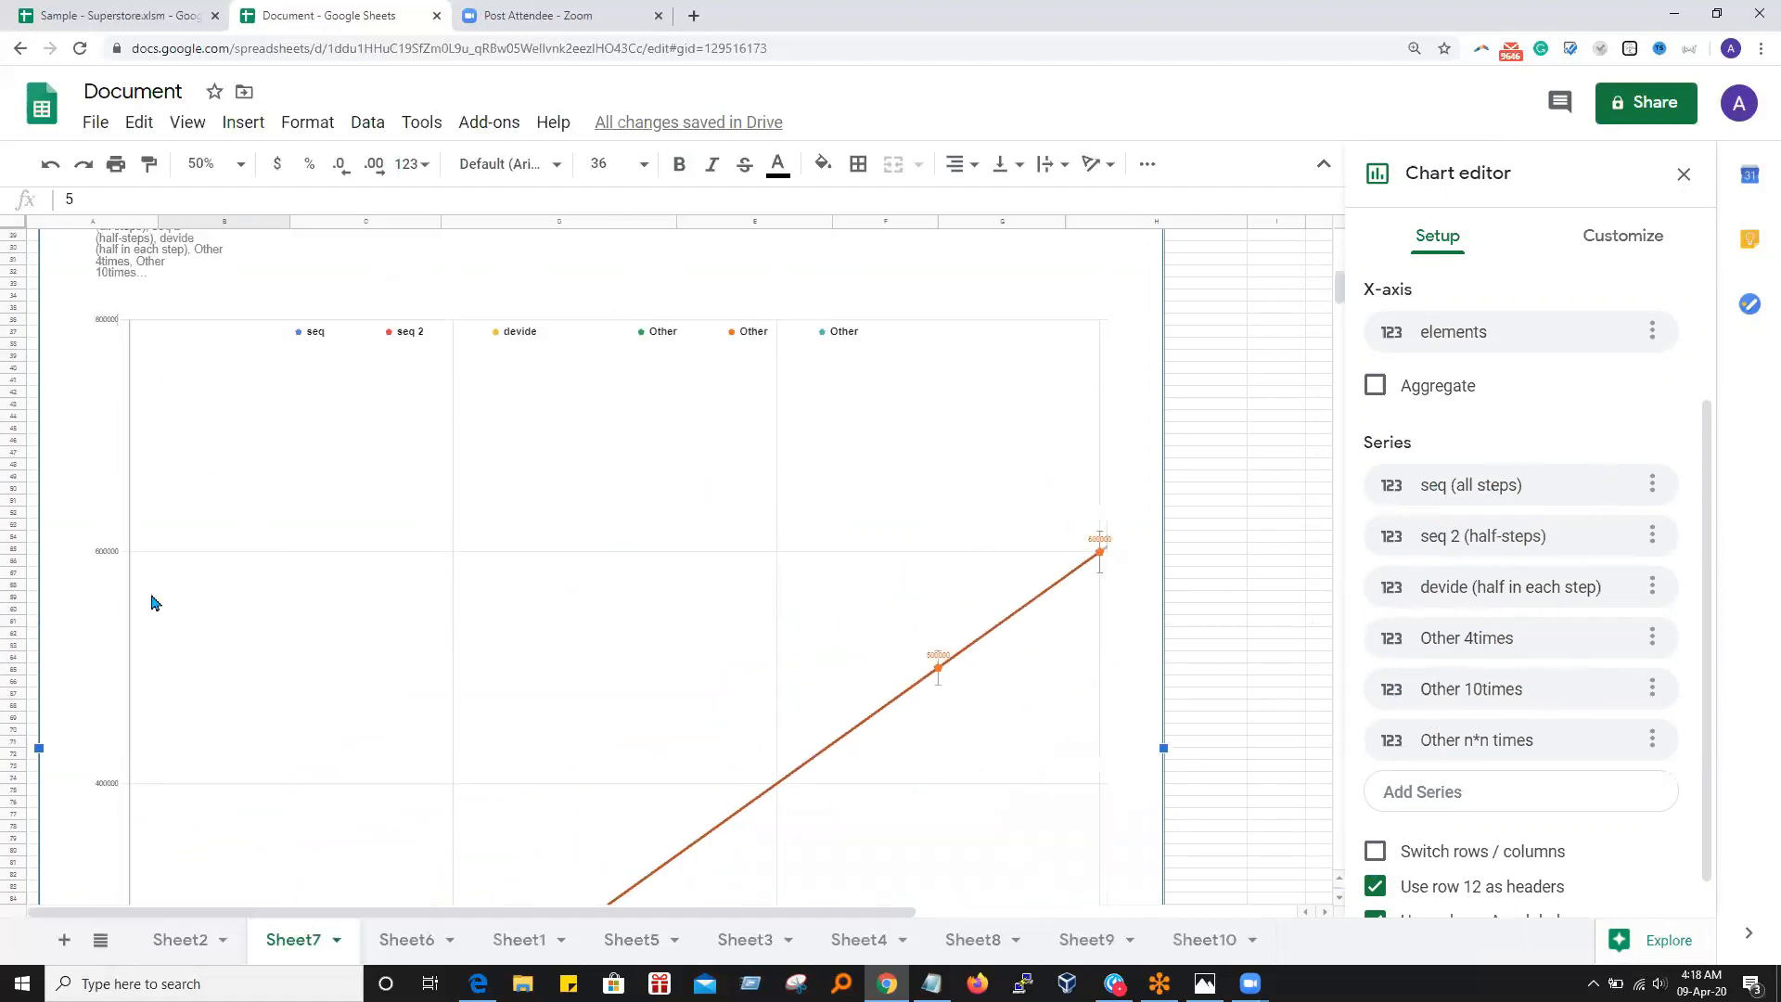
Step through the seq (all steps) values down to the 500-element row and compare them with the chart's lines
scroll(155, 603, "up", 3)
left_click(266, 534)
left_click(257, 660)
scroll(264, 482, "down", 1)
left_click(267, 401)
left_click(258, 481)
left_click(265, 570)
scroll(291, 668, "down", 3)
scroll(104, 582, "down", 6)
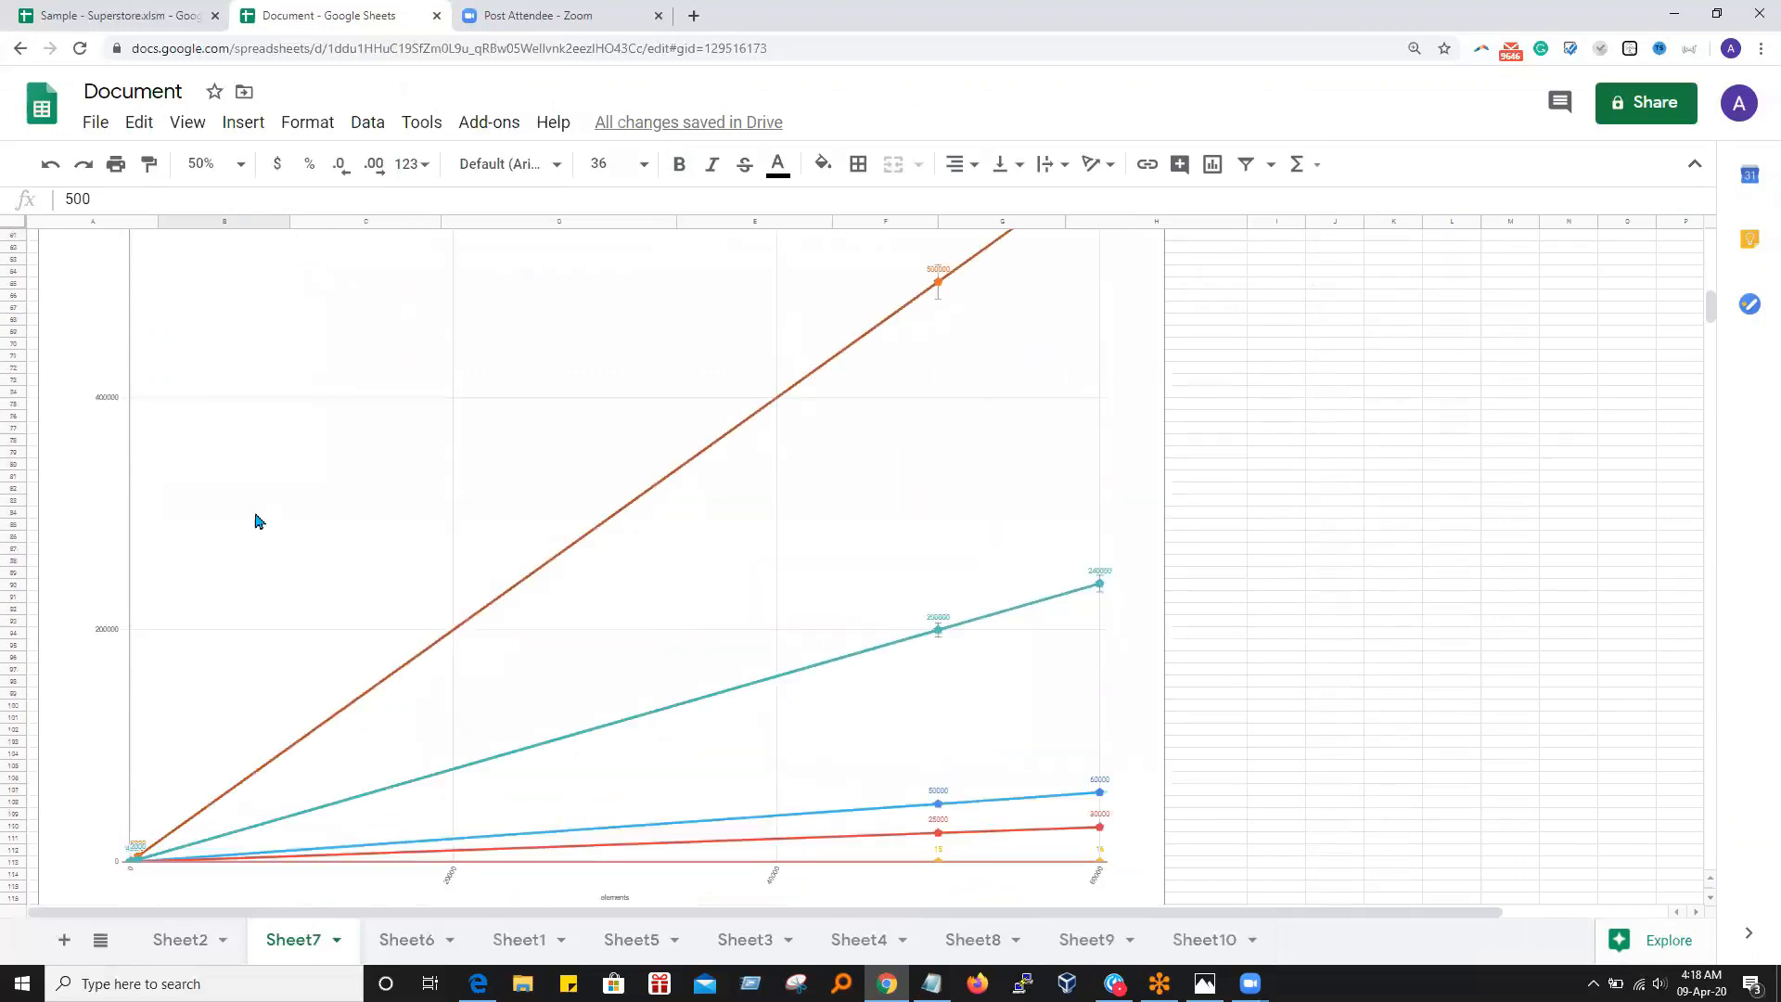
scroll(259, 522, "up", 6)
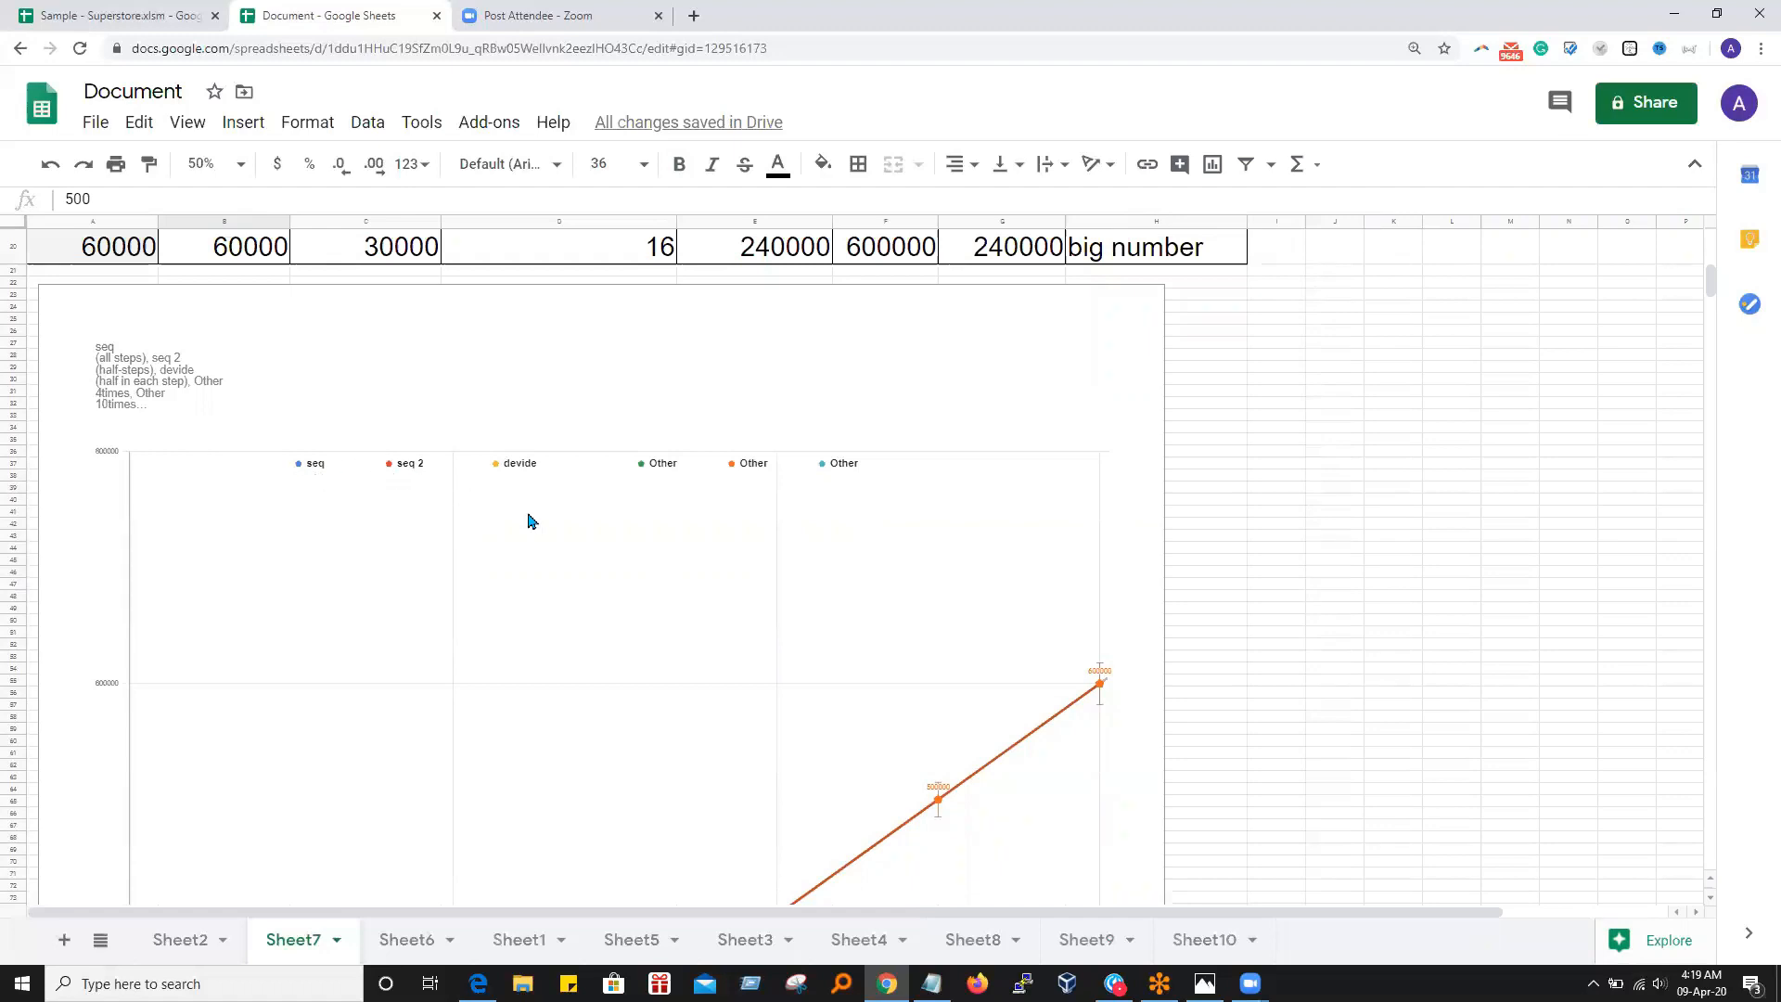
Return to the line chart and review its setup options for using row 12 as headers and column A as labels
scroll(603, 537, "down", 3)
scroll(1113, 529, "up", 9)
scroll(1199, 593, "down", 6)
scroll(1117, 537, "up", 5)
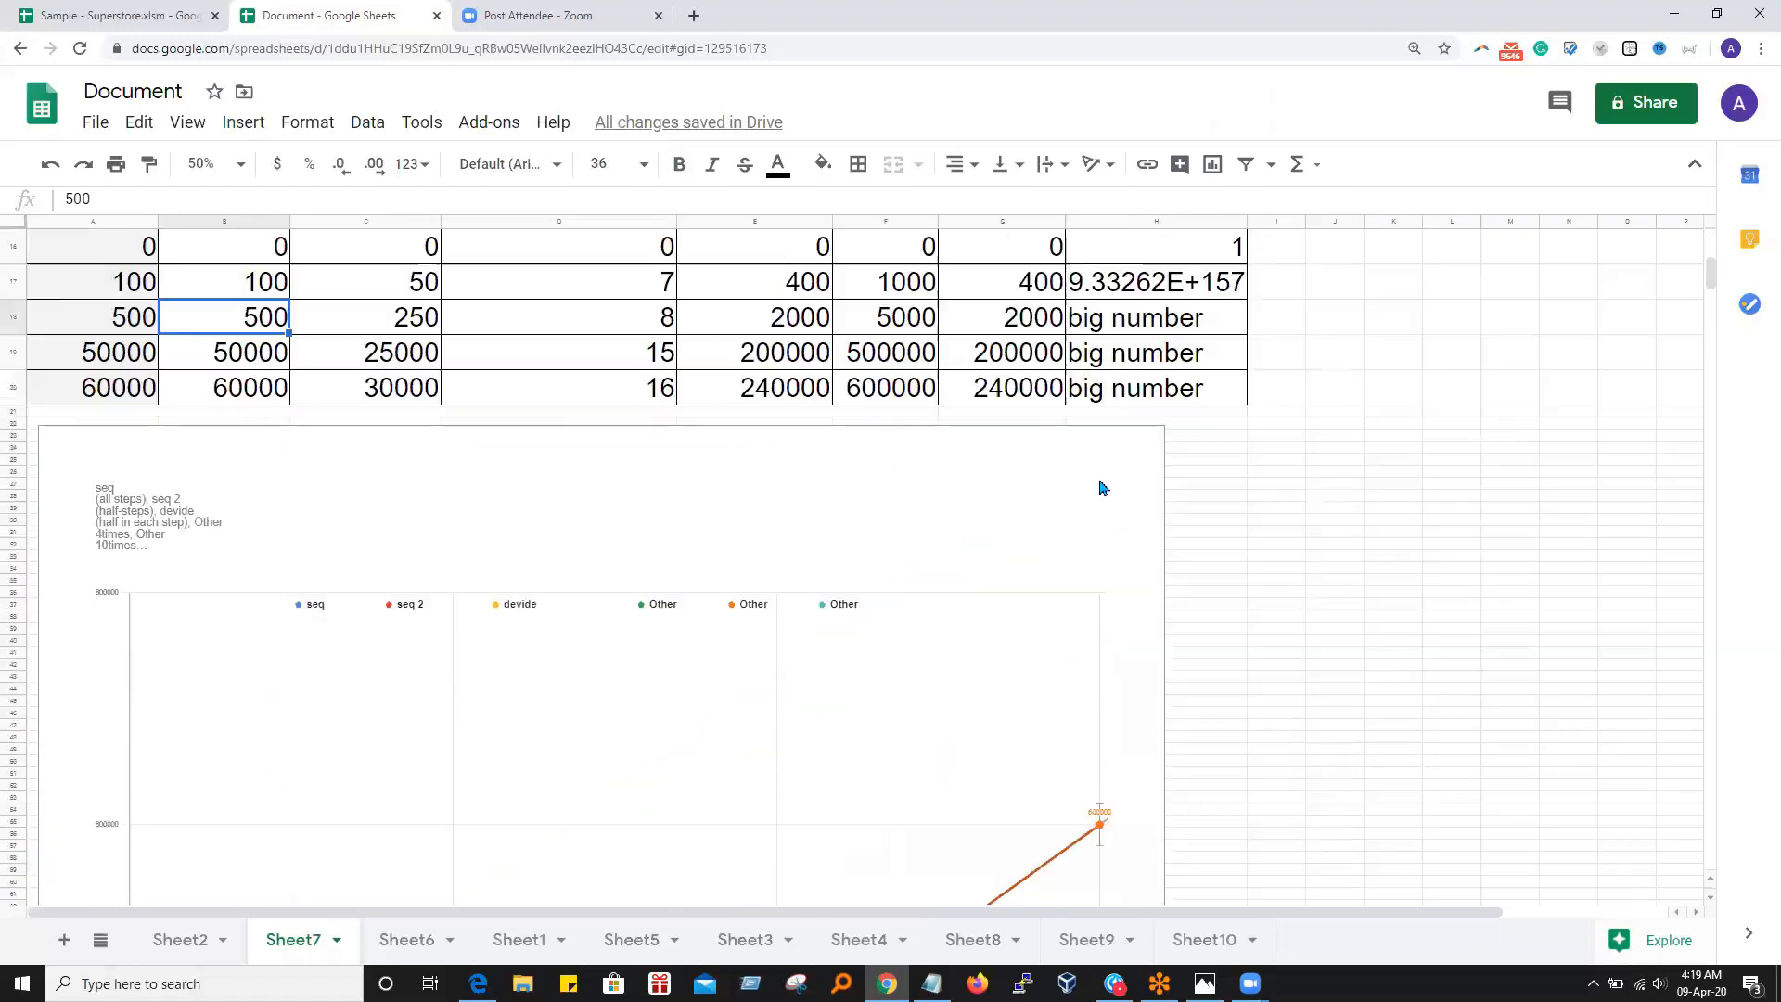
scroll(1144, 461, "down", 2)
left_click(1145, 461)
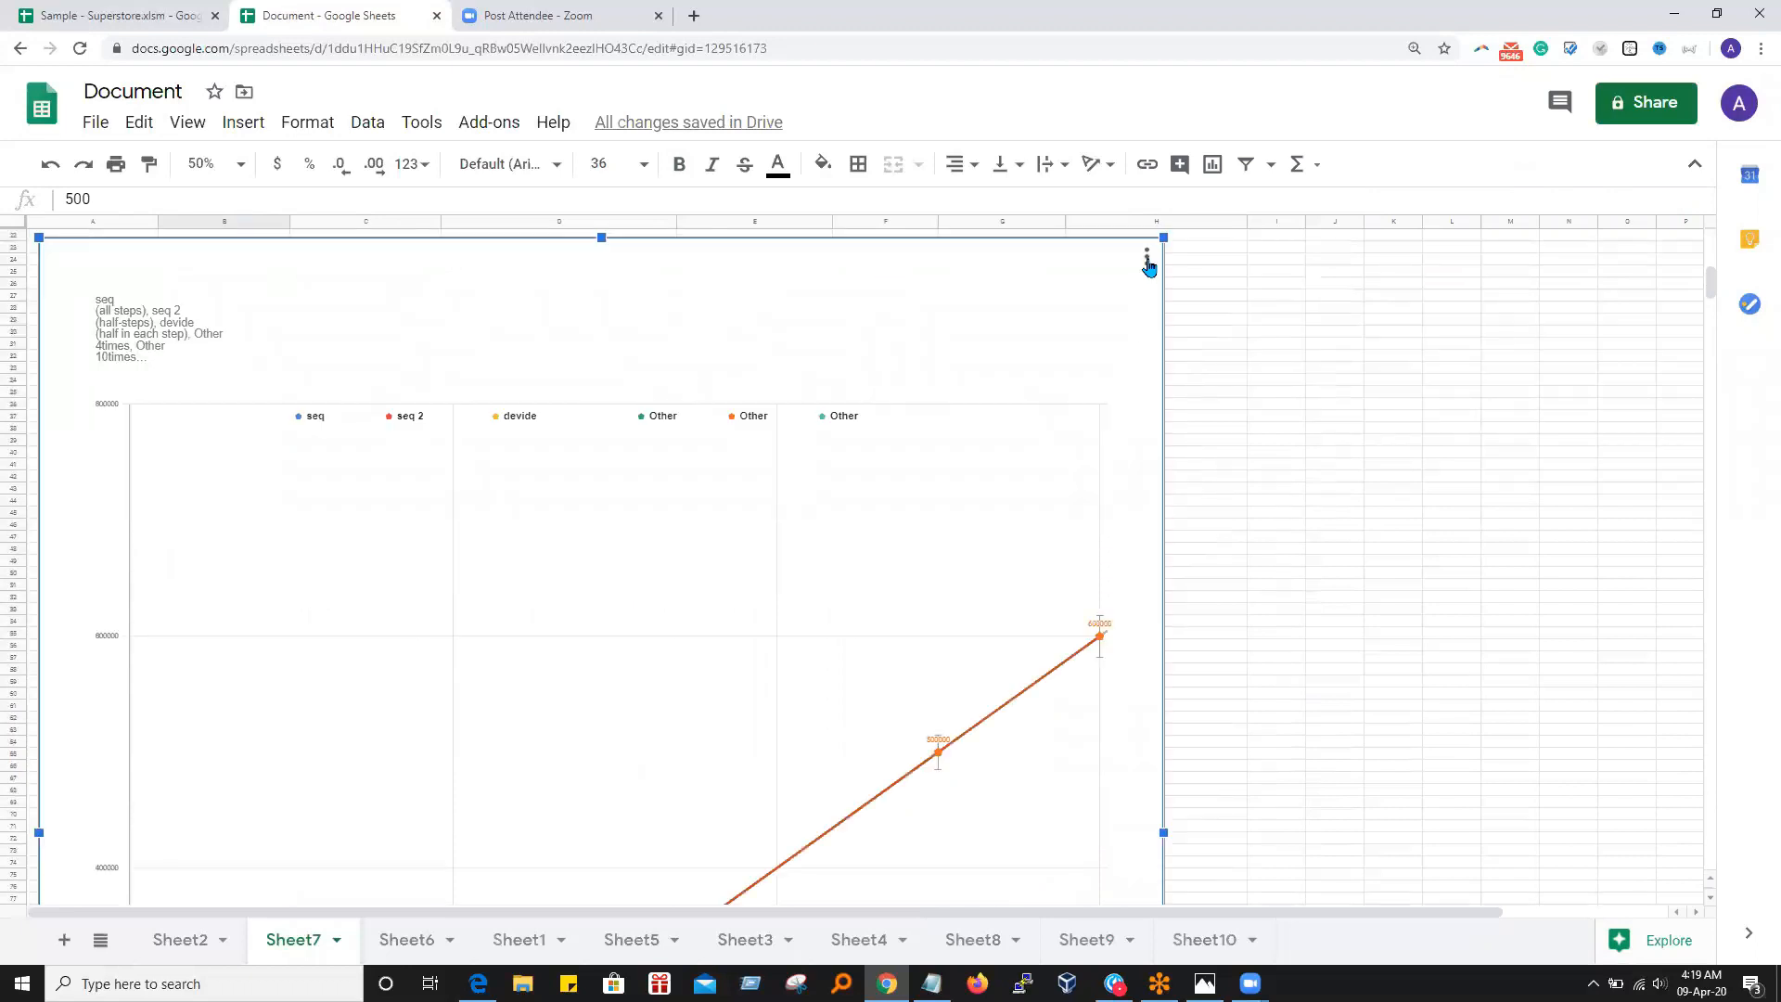
left_click(1148, 267)
left_click(1073, 296)
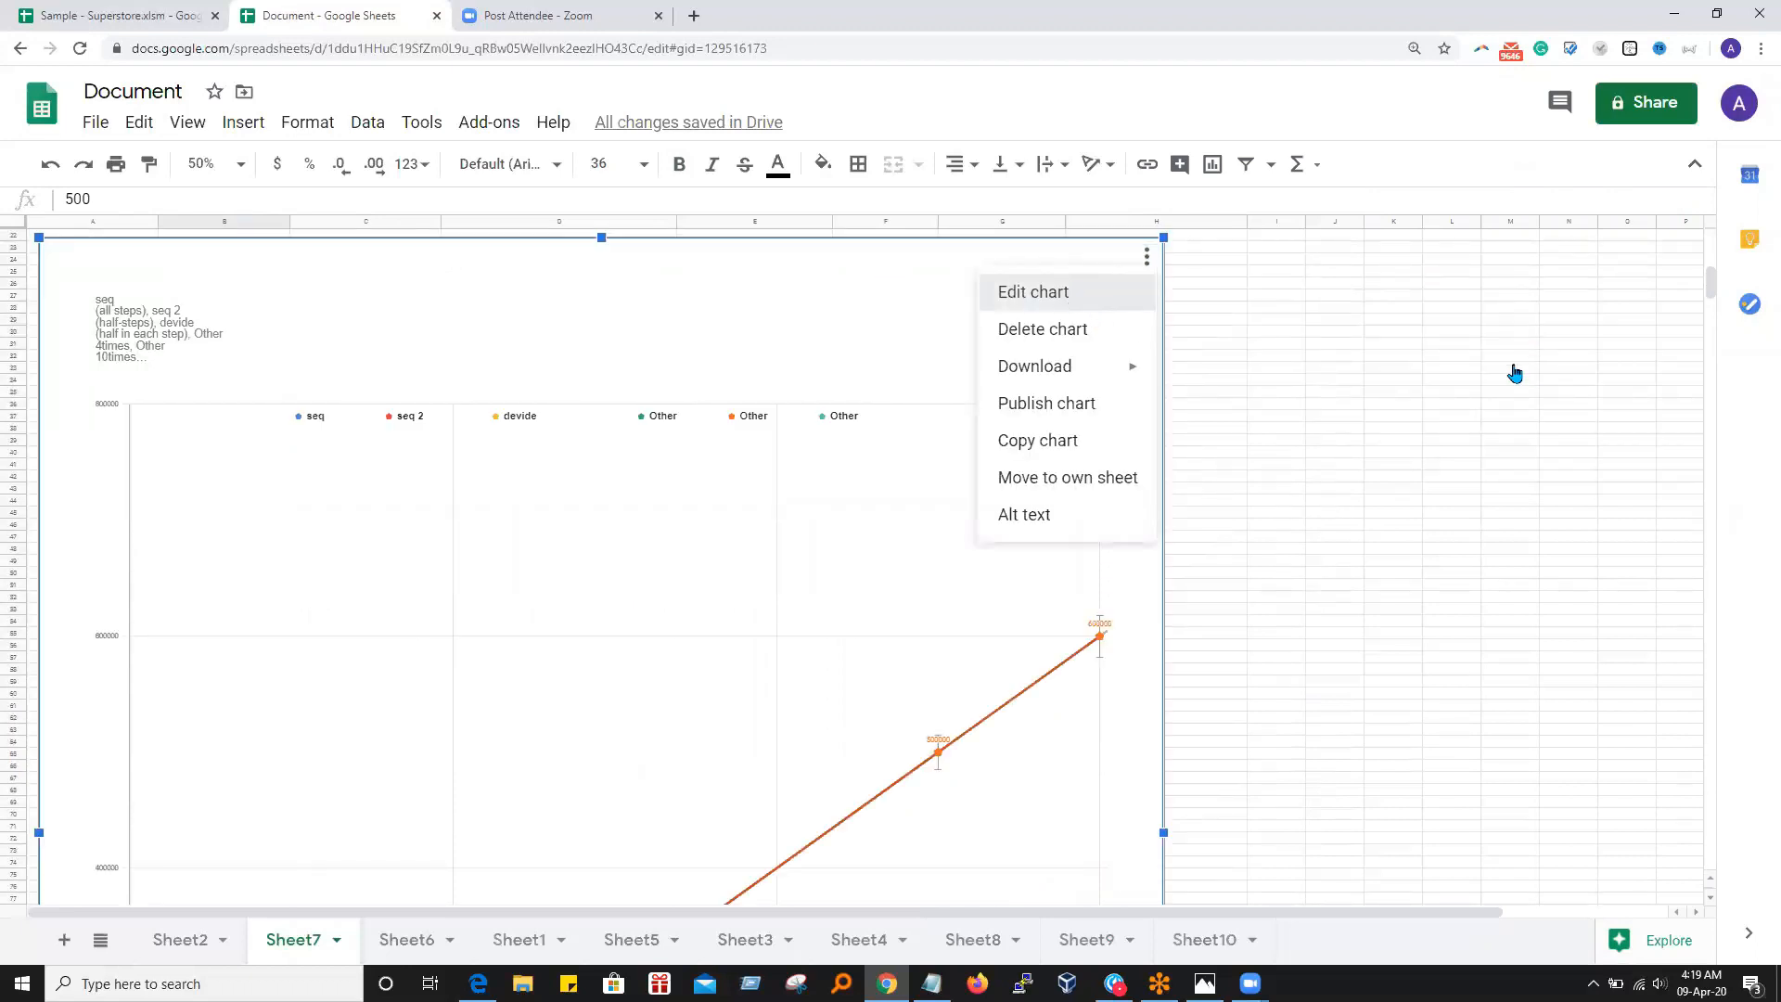
scroll(1512, 487, "down", 1)
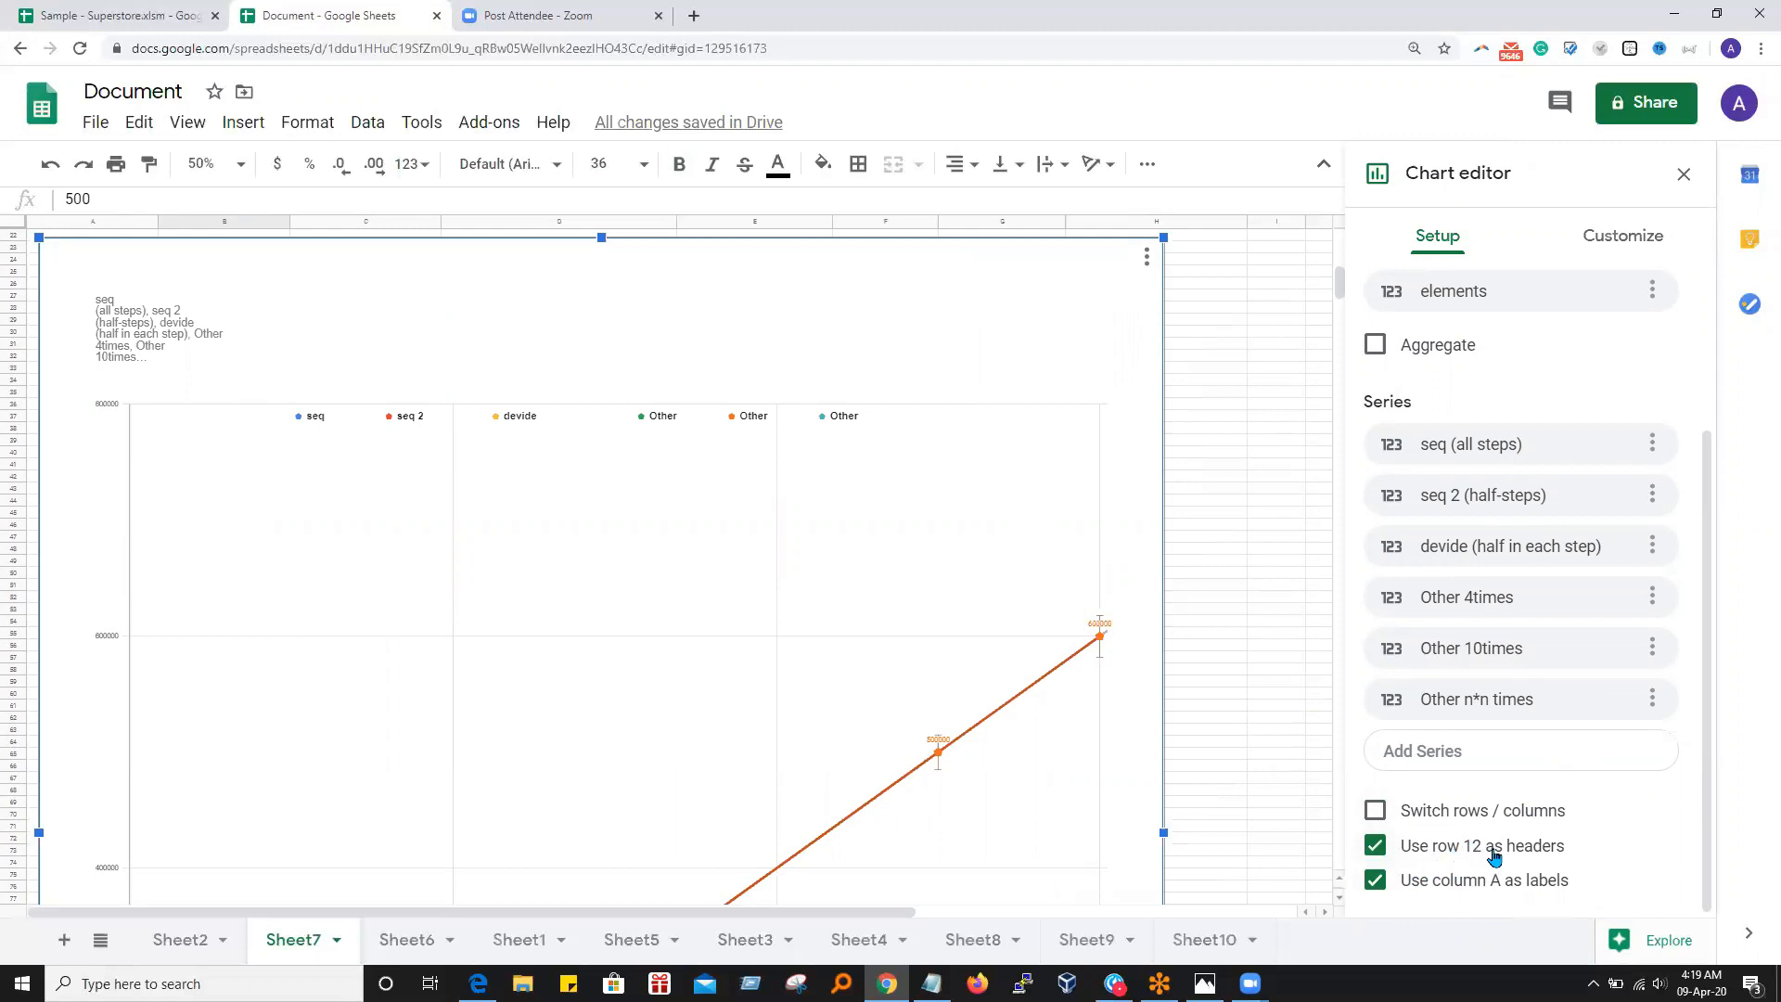
Select header row 12 and go through its headings from devide (half in each step) to Other n! times
scroll(449, 588, "up", 5)
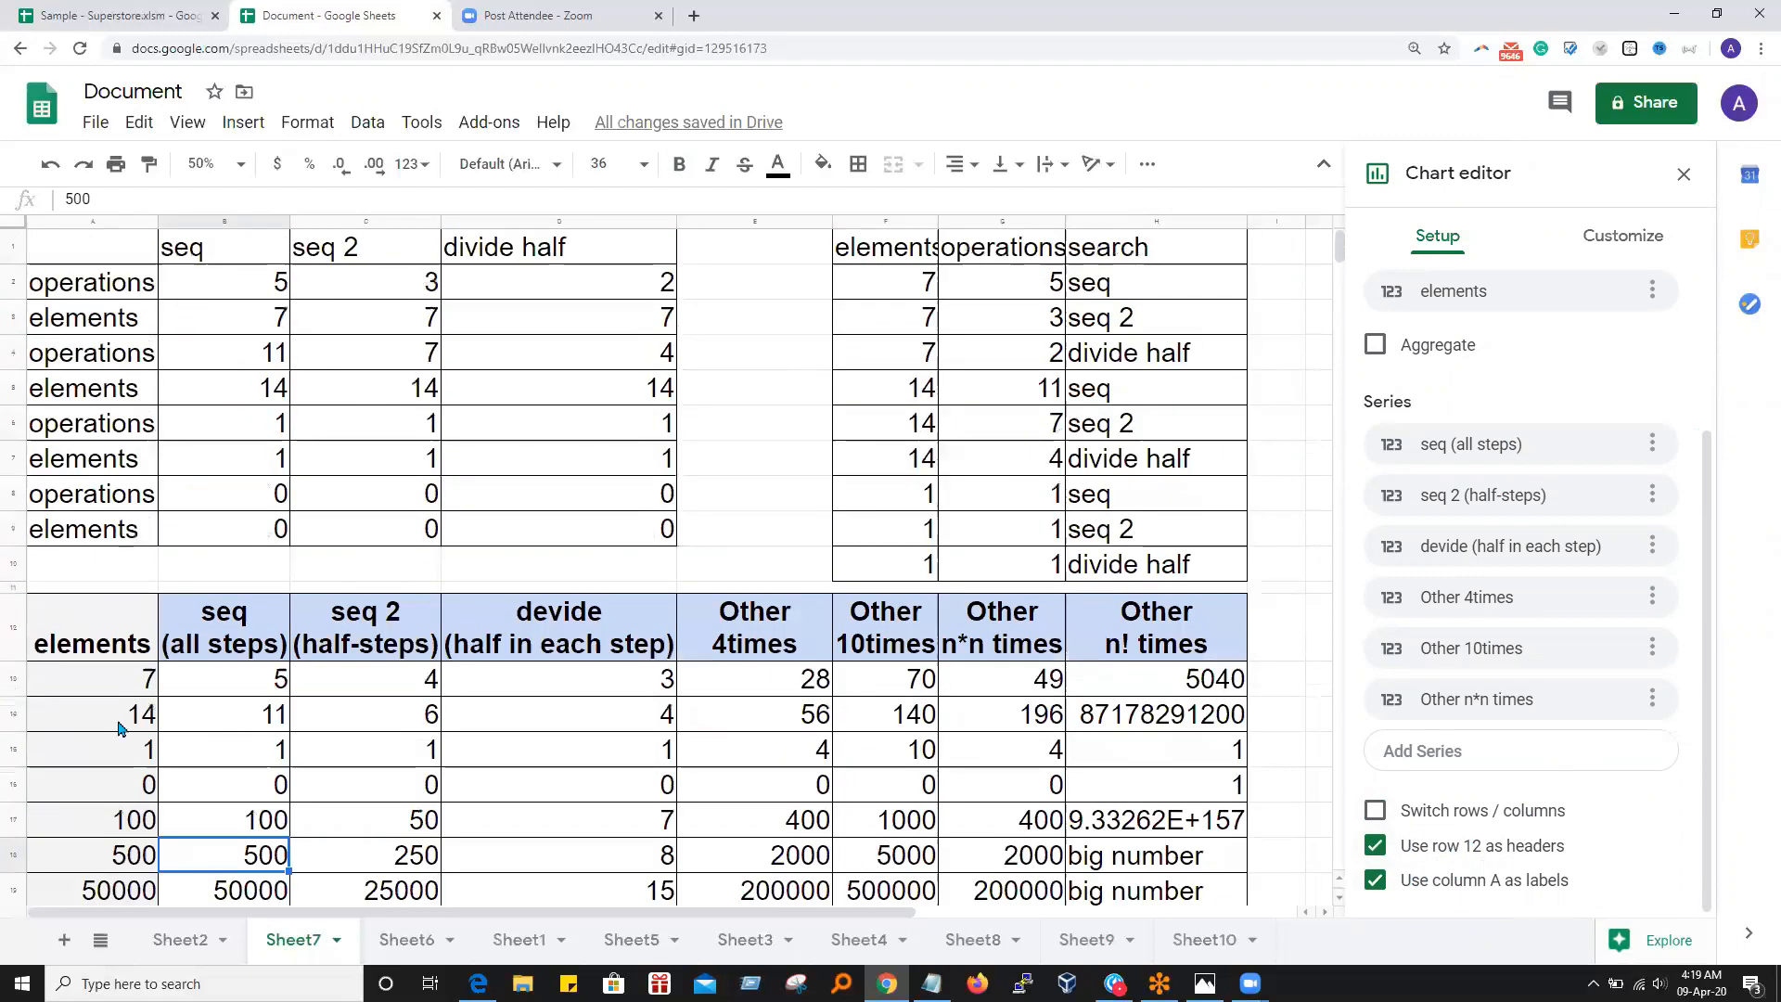
left_click(11, 627)
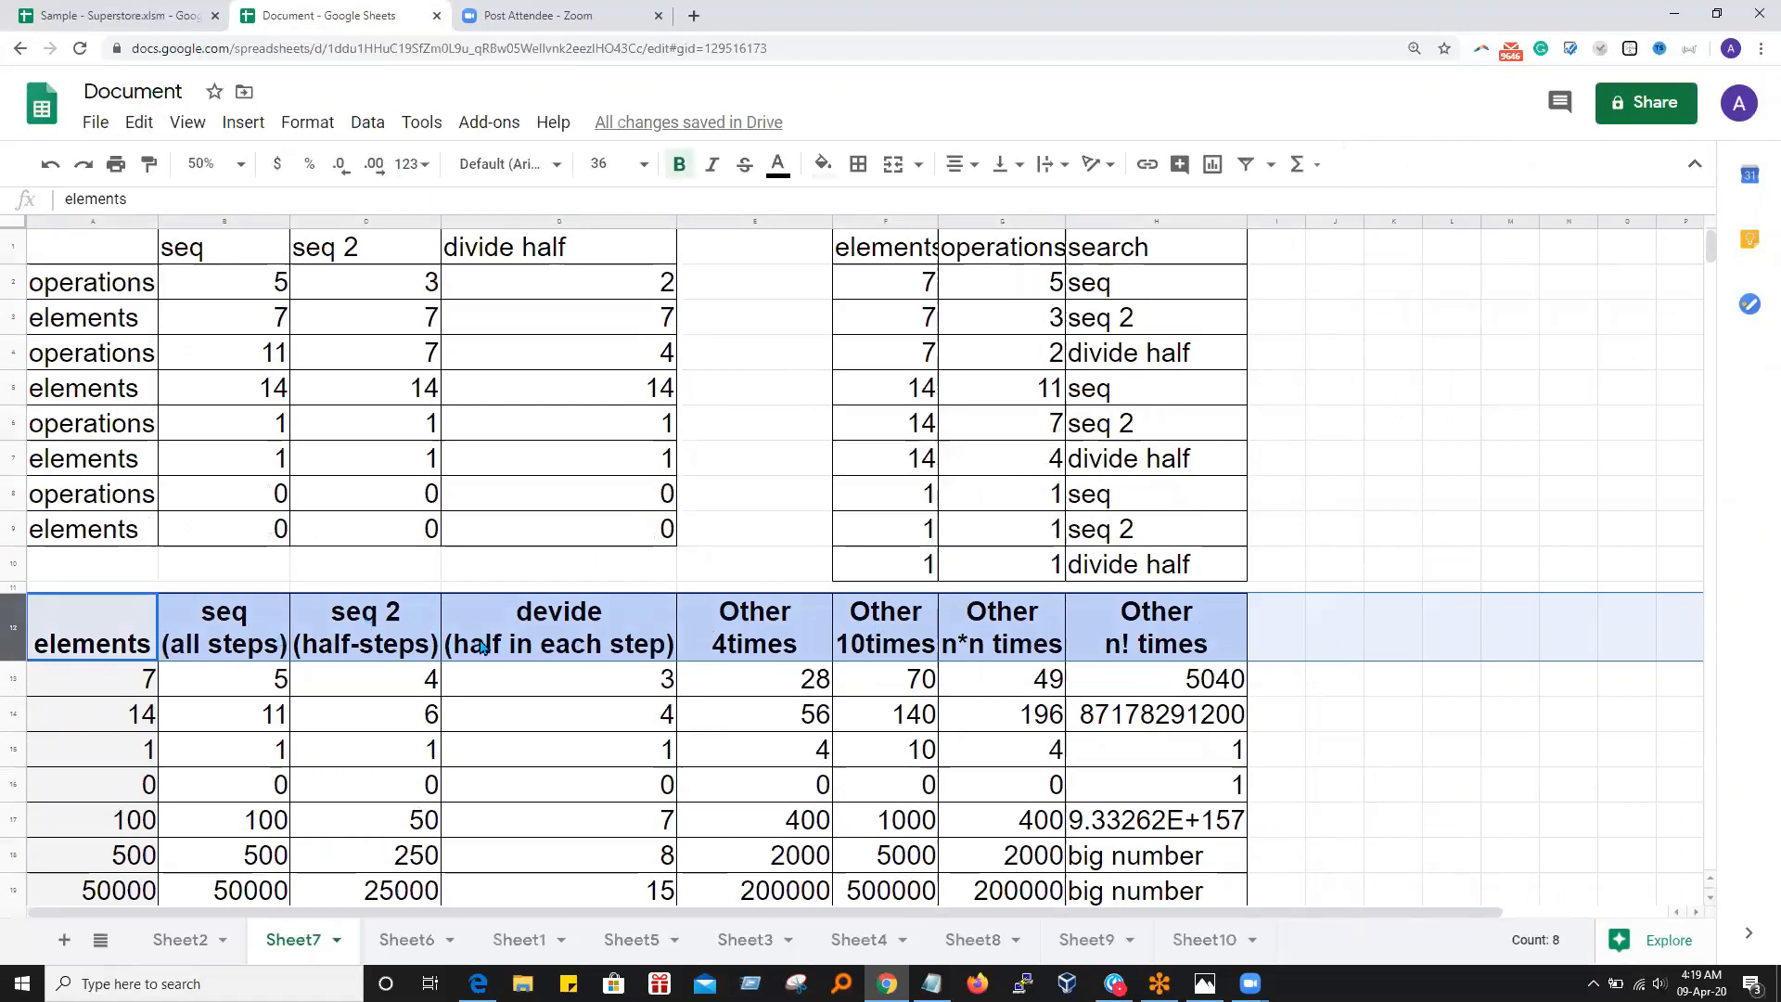
left_click(772, 631)
left_click(610, 646)
left_click(762, 640)
left_click(888, 630)
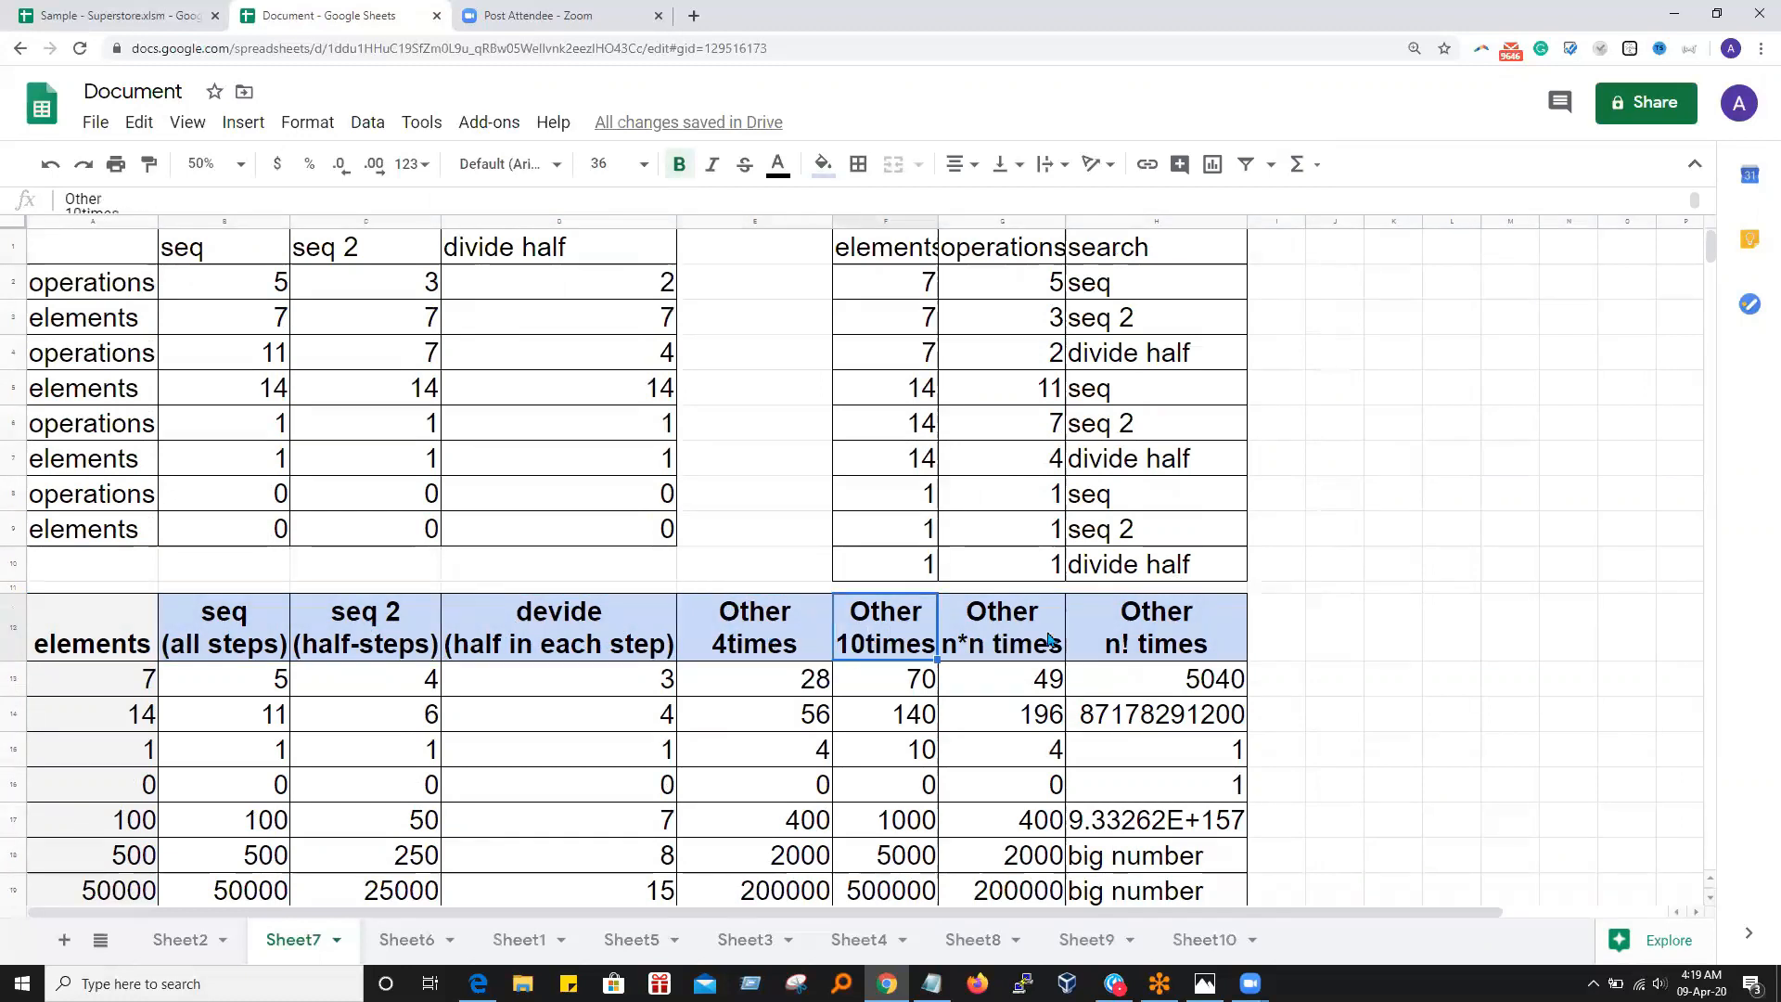
left_click(1145, 631)
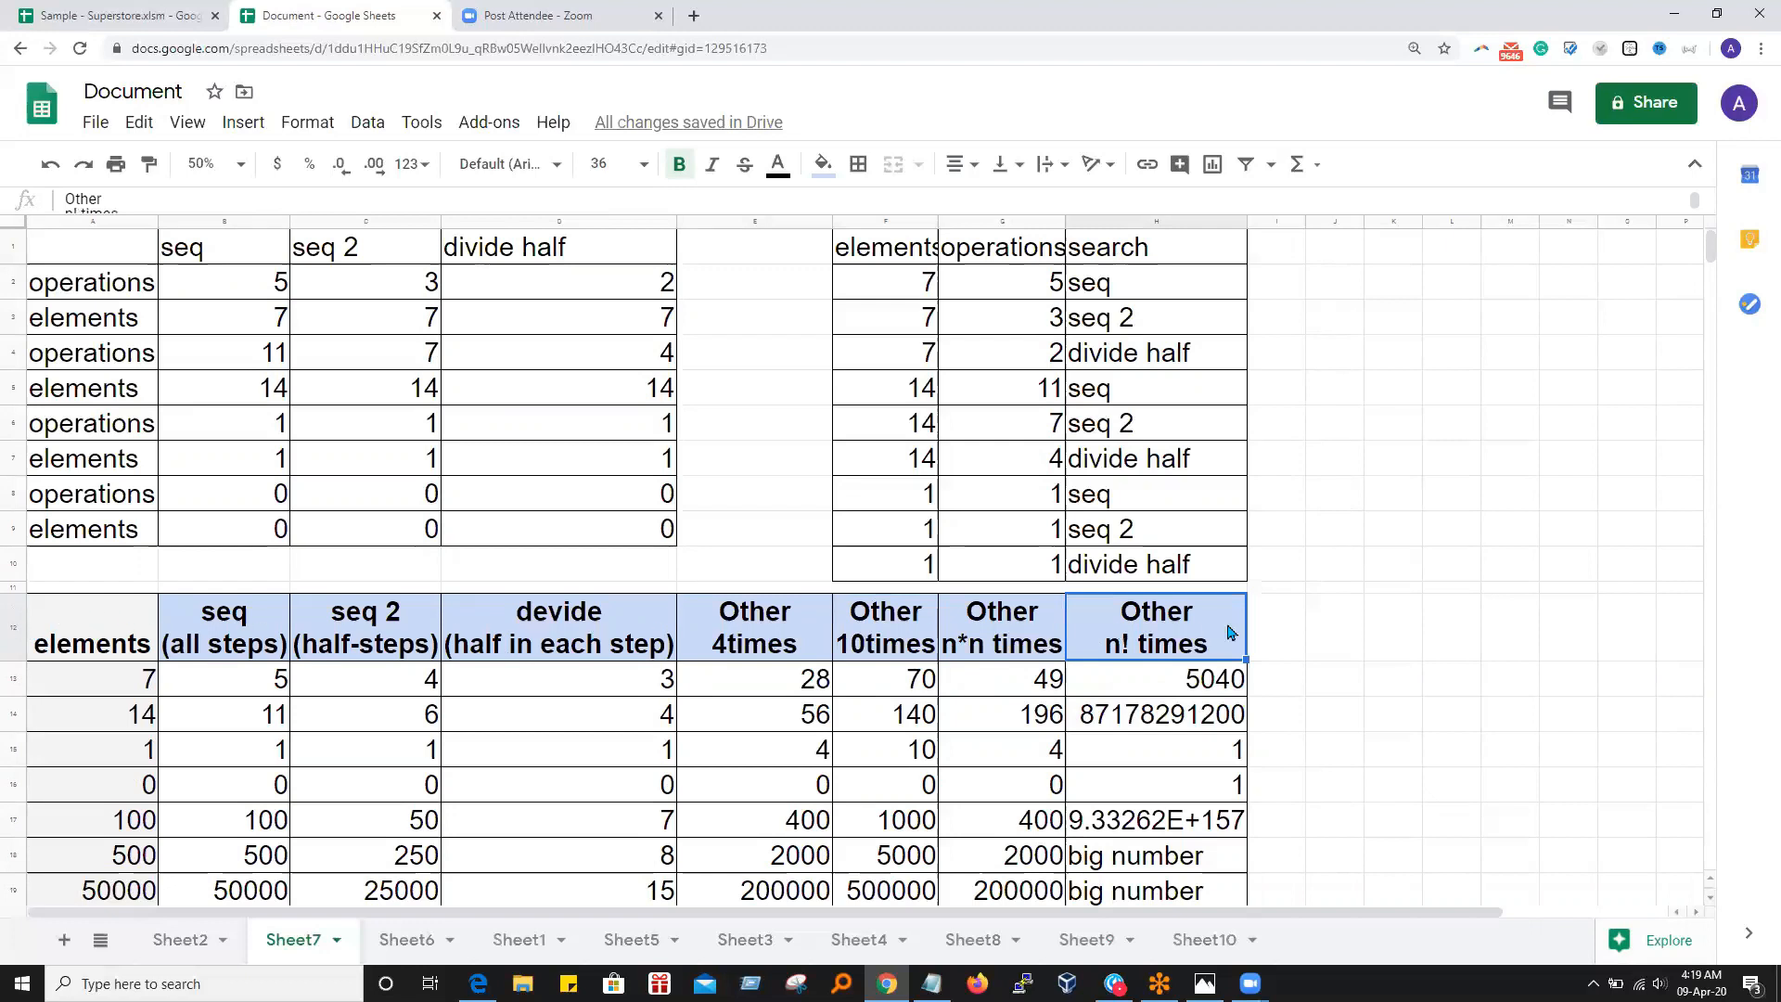
key("Right")
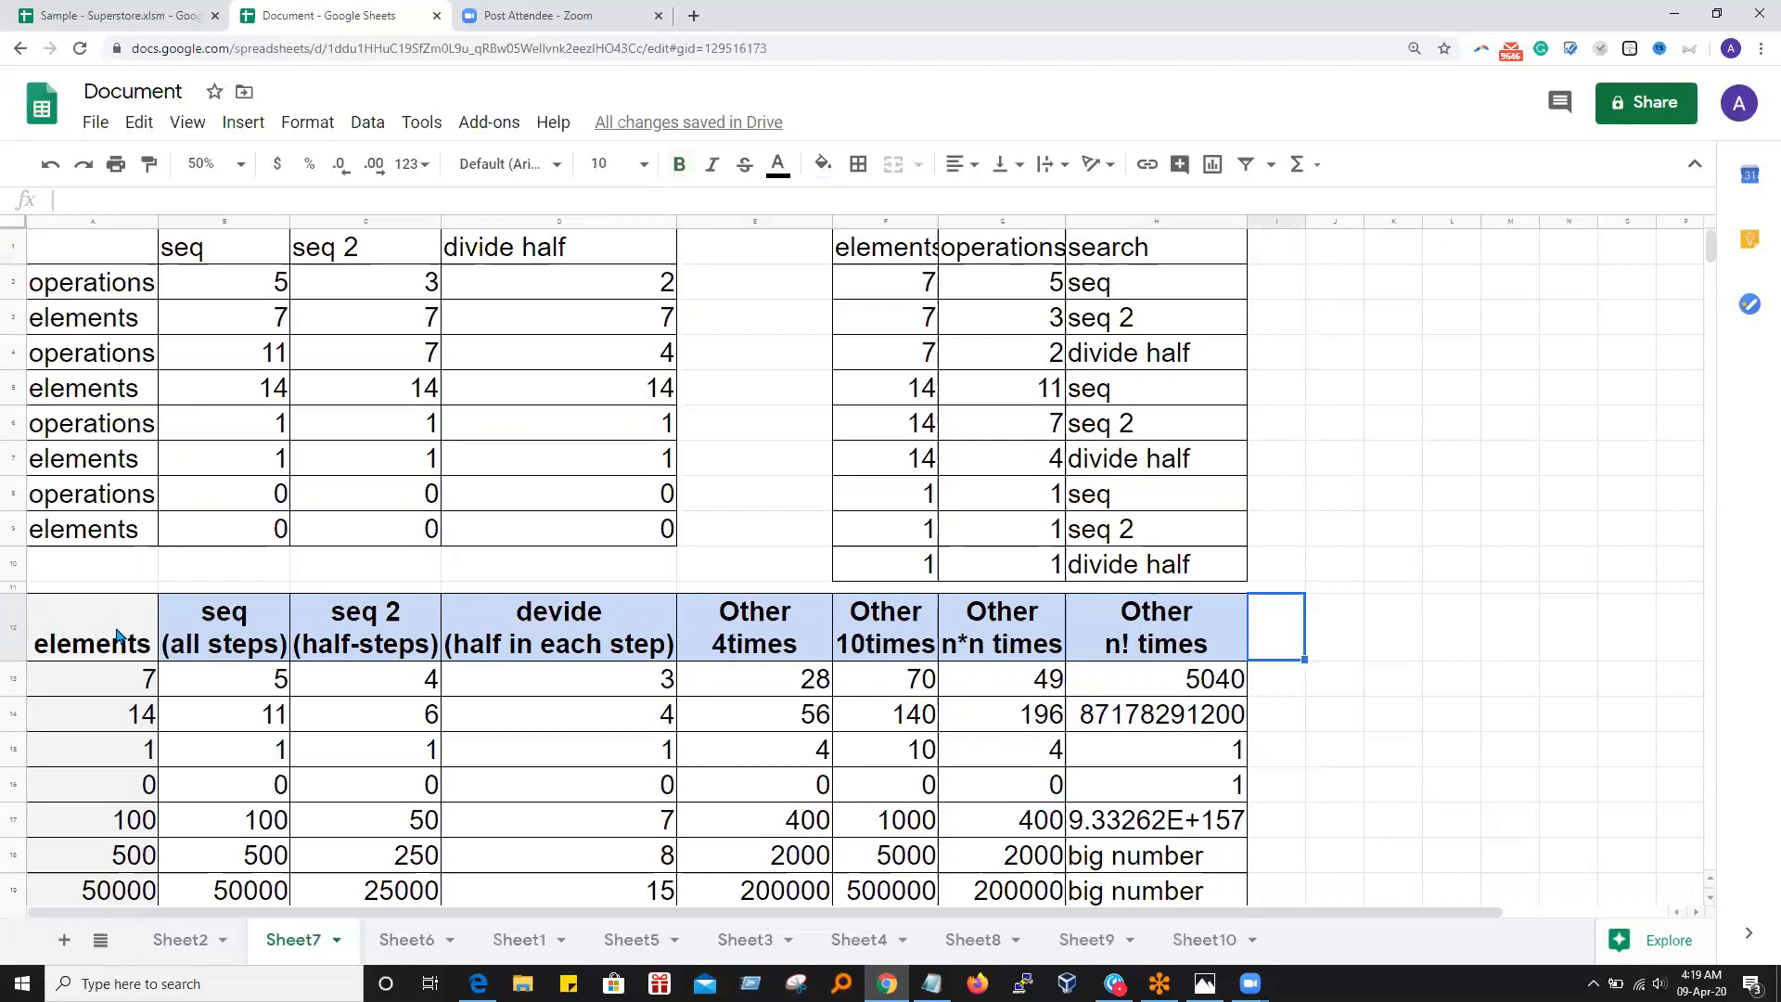
left_click(1436, 657)
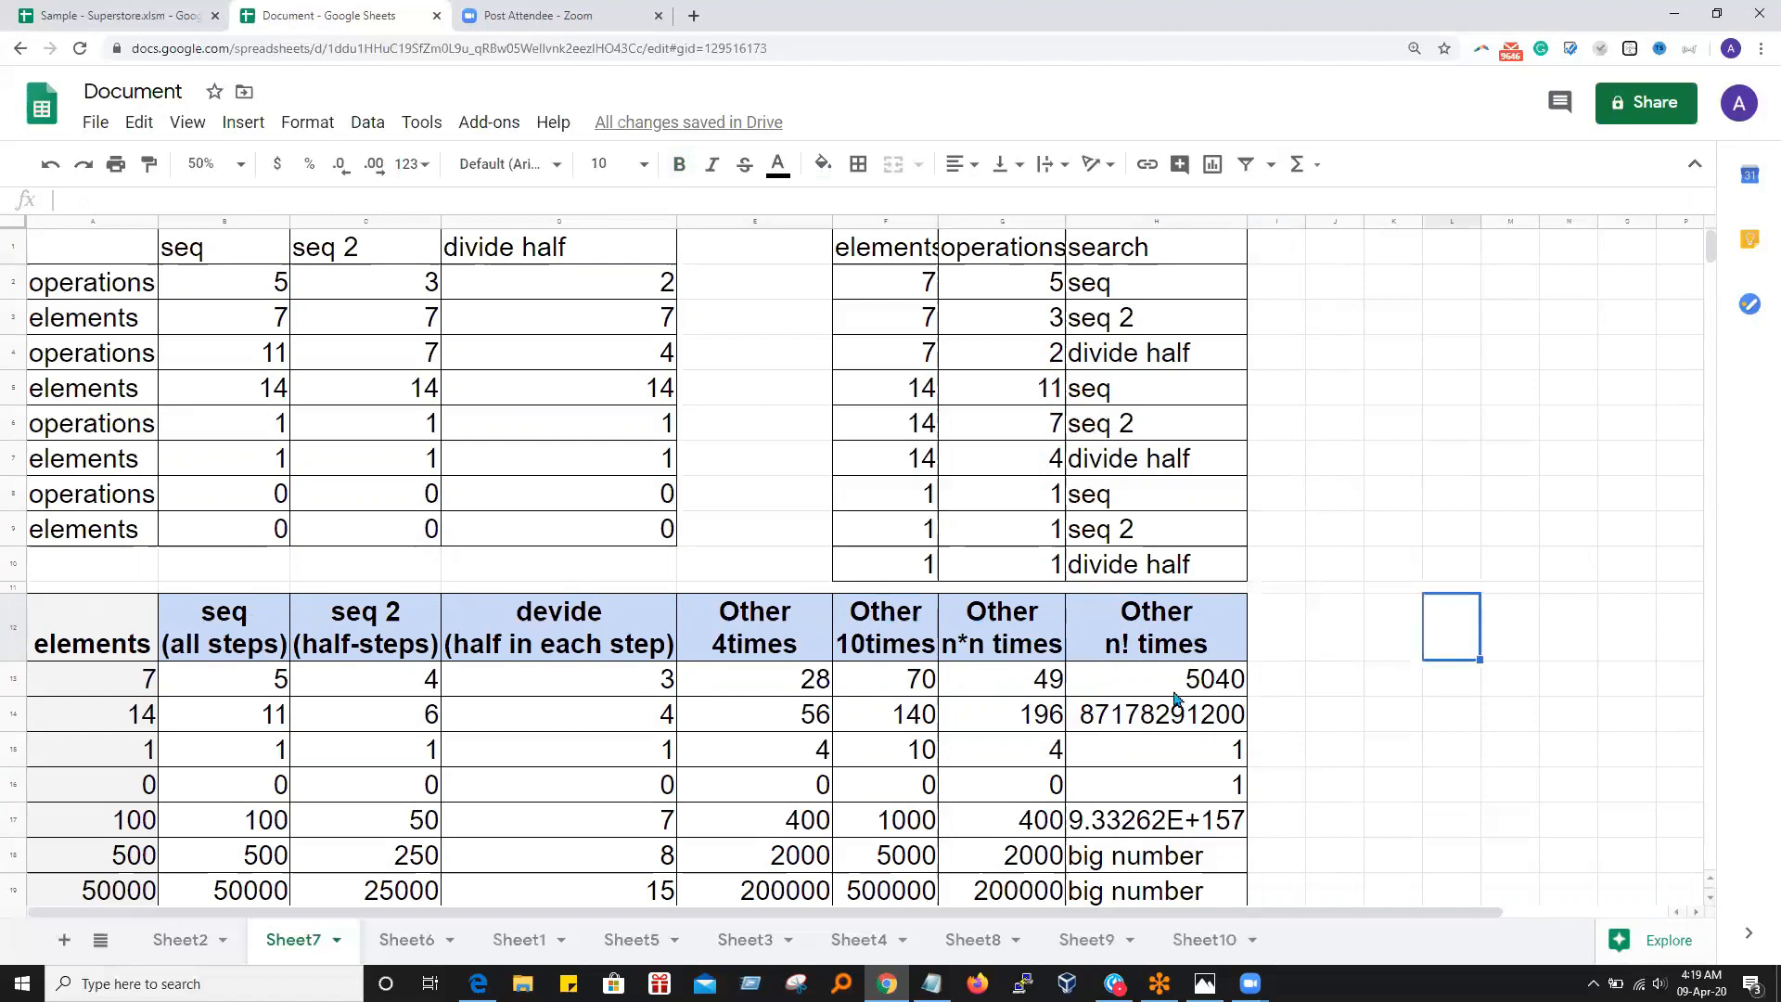
Reopen the line chart's setup to relate its series names to the row 12 headings
scroll(1150, 694, "down", 4)
left_click(1117, 659)
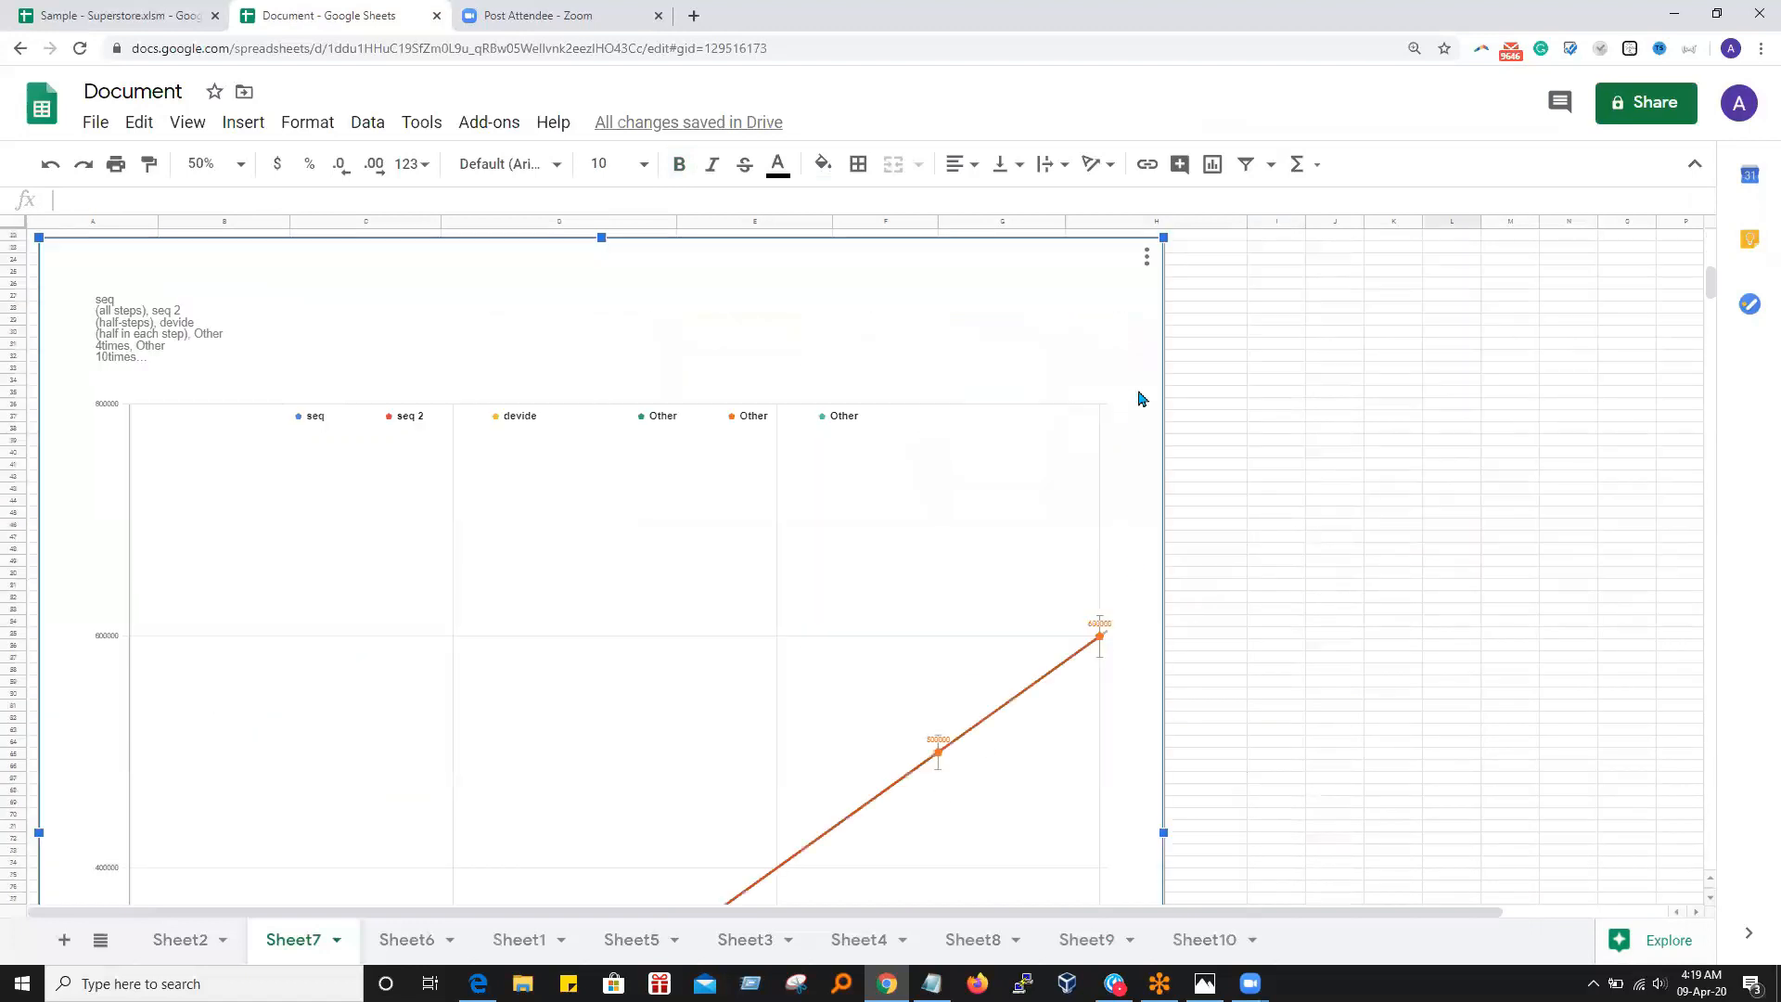
left_click(1145, 259)
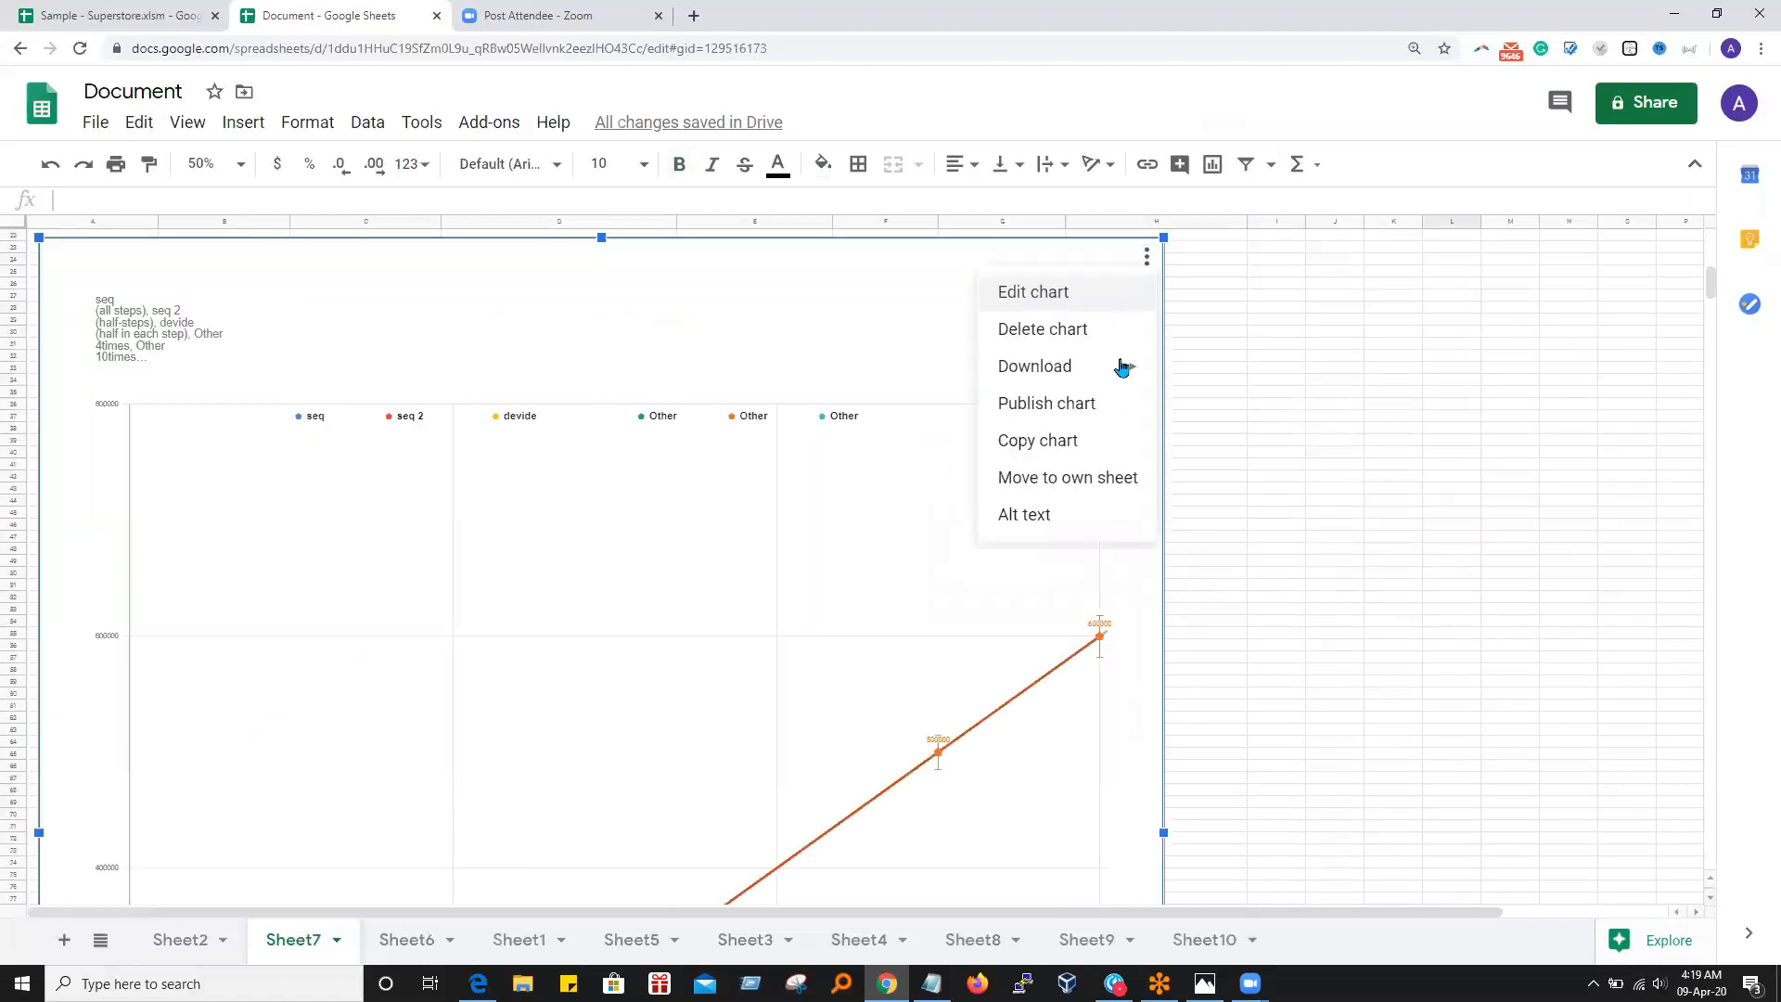
left_click(1037, 295)
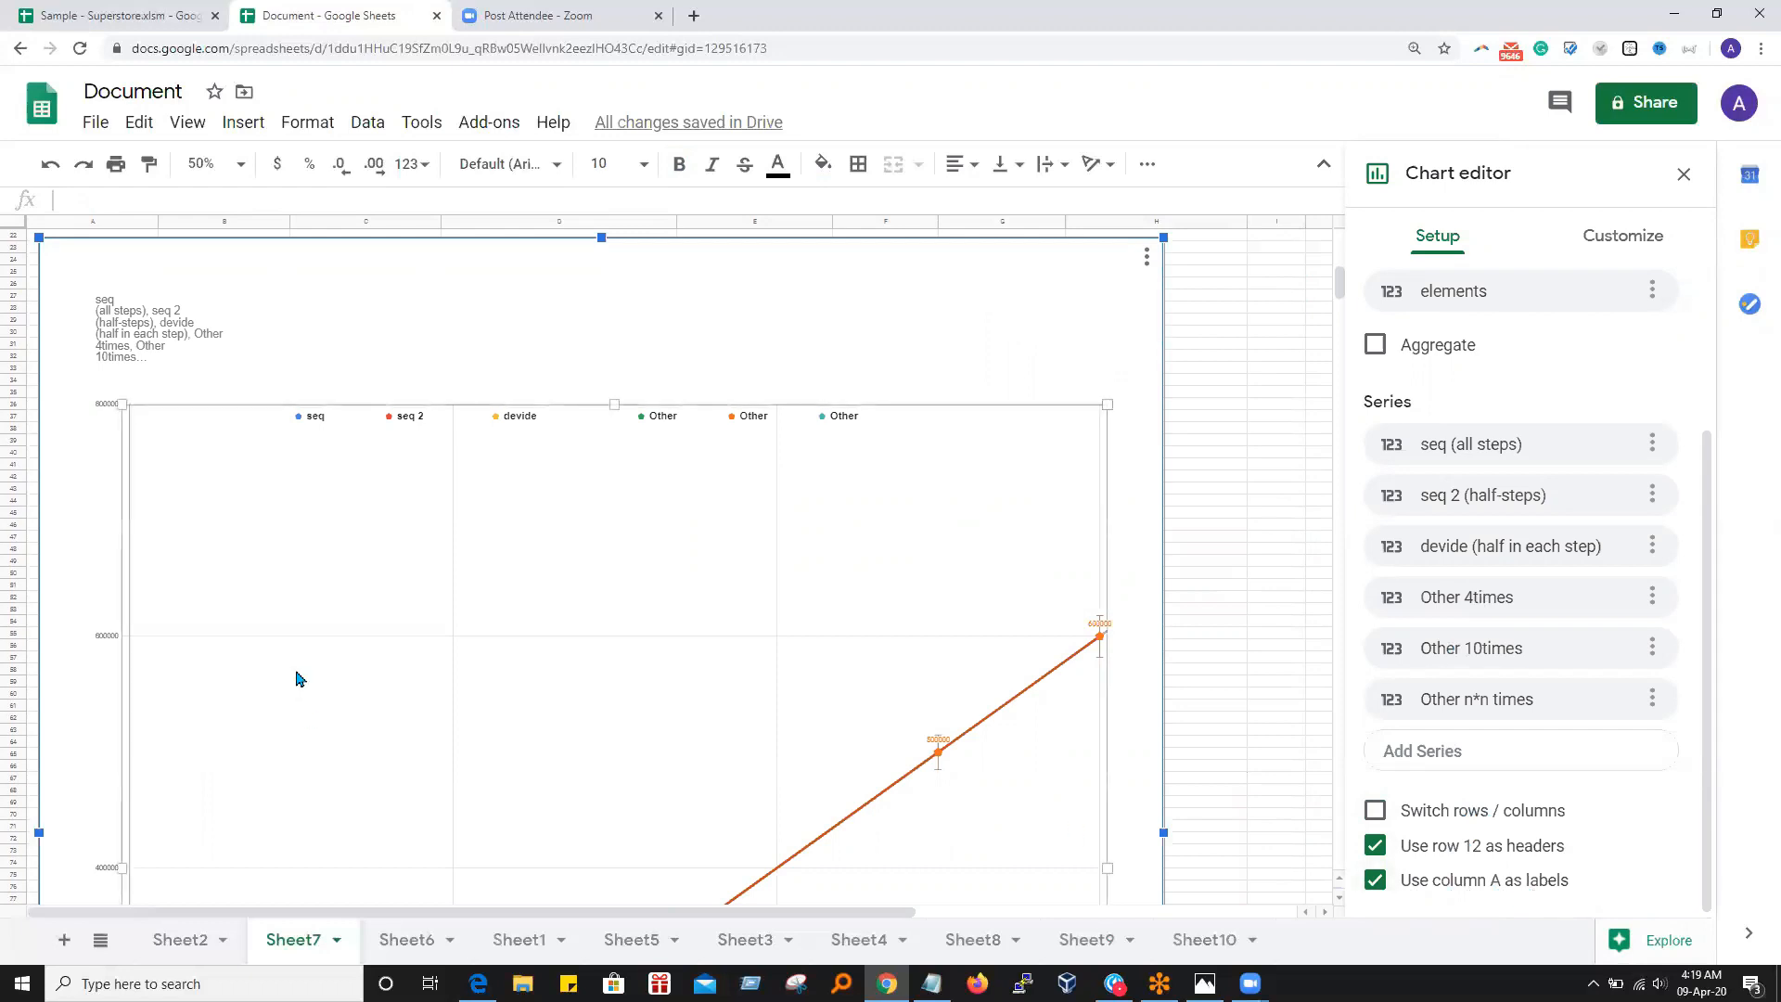
Examine the table rows and the line chart's title, legend and plotted lines side by side
left_click(1275, 440)
scroll(1241, 527, "up", 6)
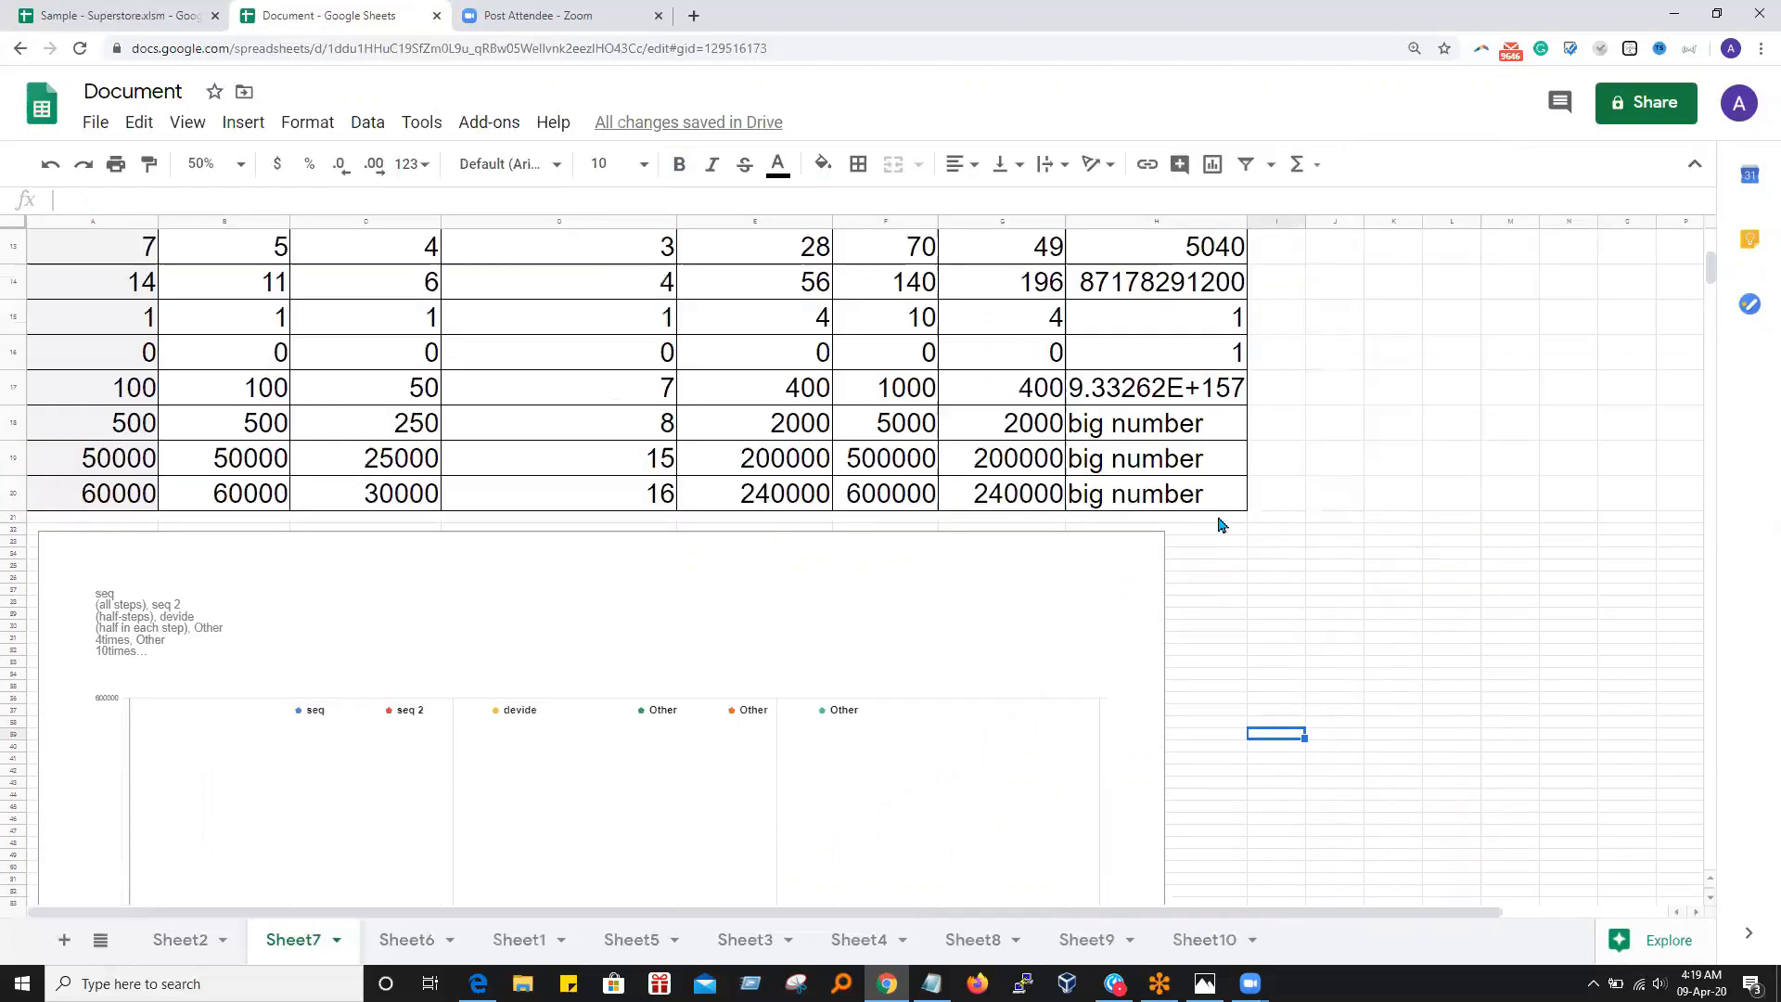
scroll(1221, 525, "down", 2)
scroll(1220, 525, "up", 1)
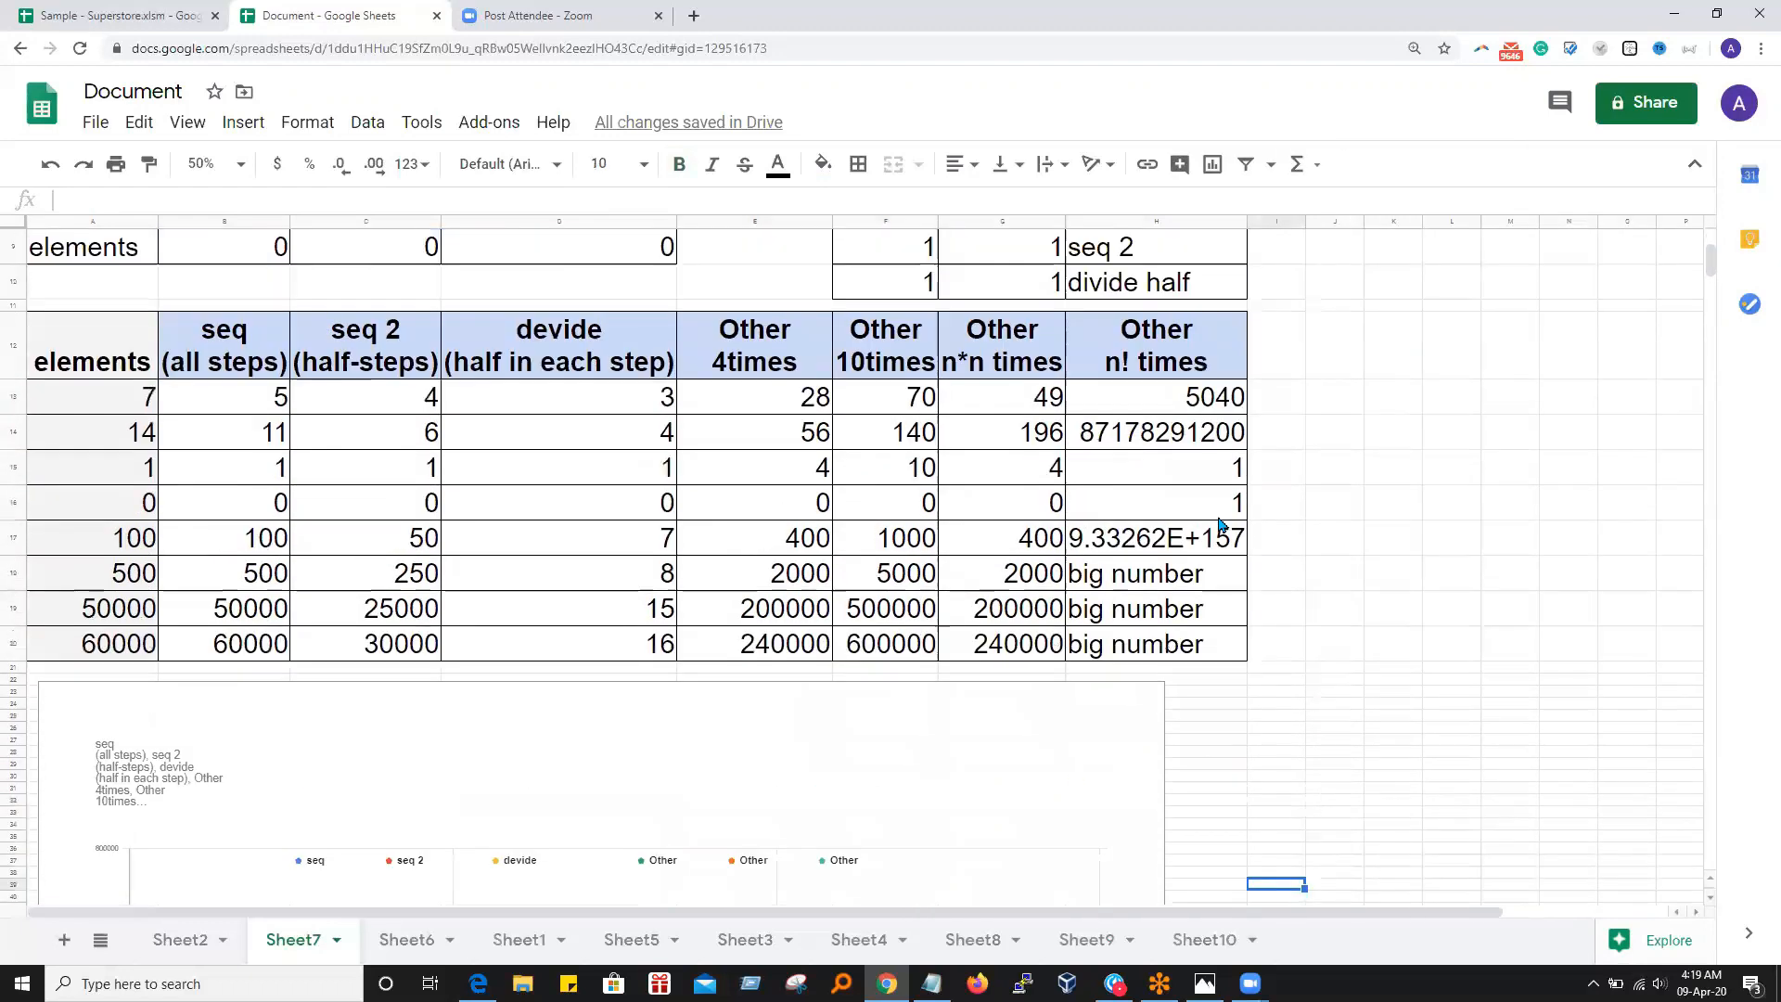
scroll(1218, 525, "down", 2)
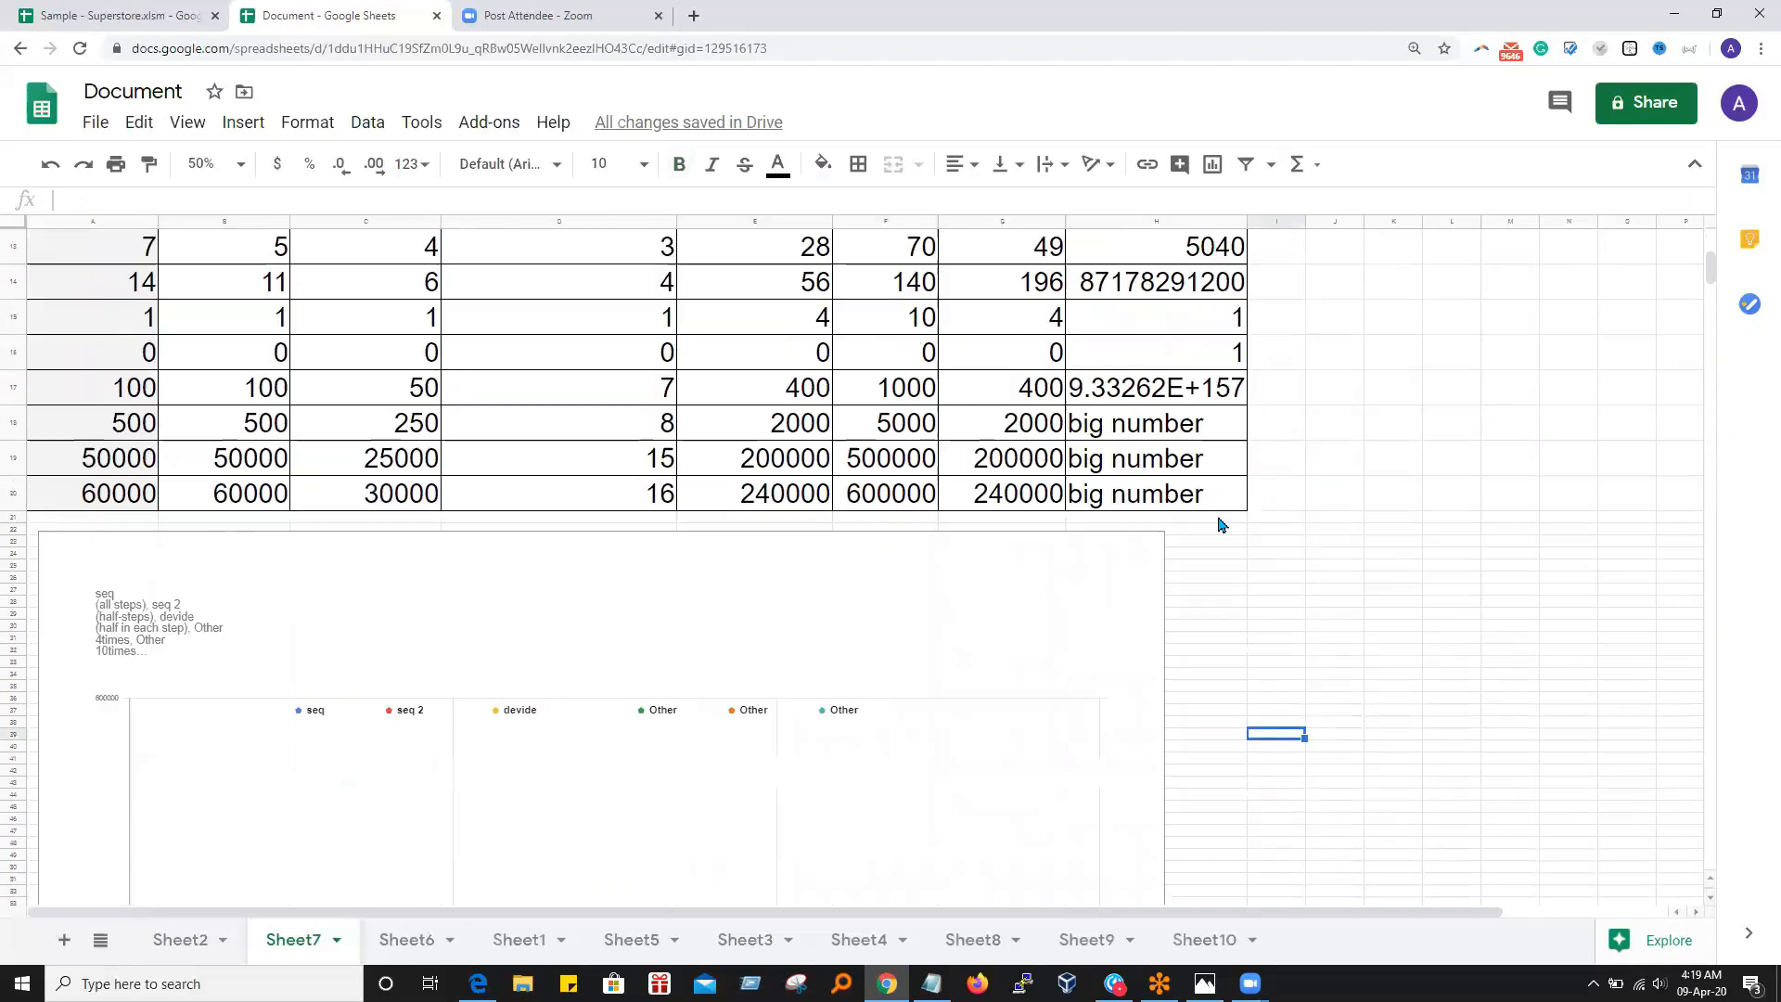
scroll(449, 677, "down", 8)
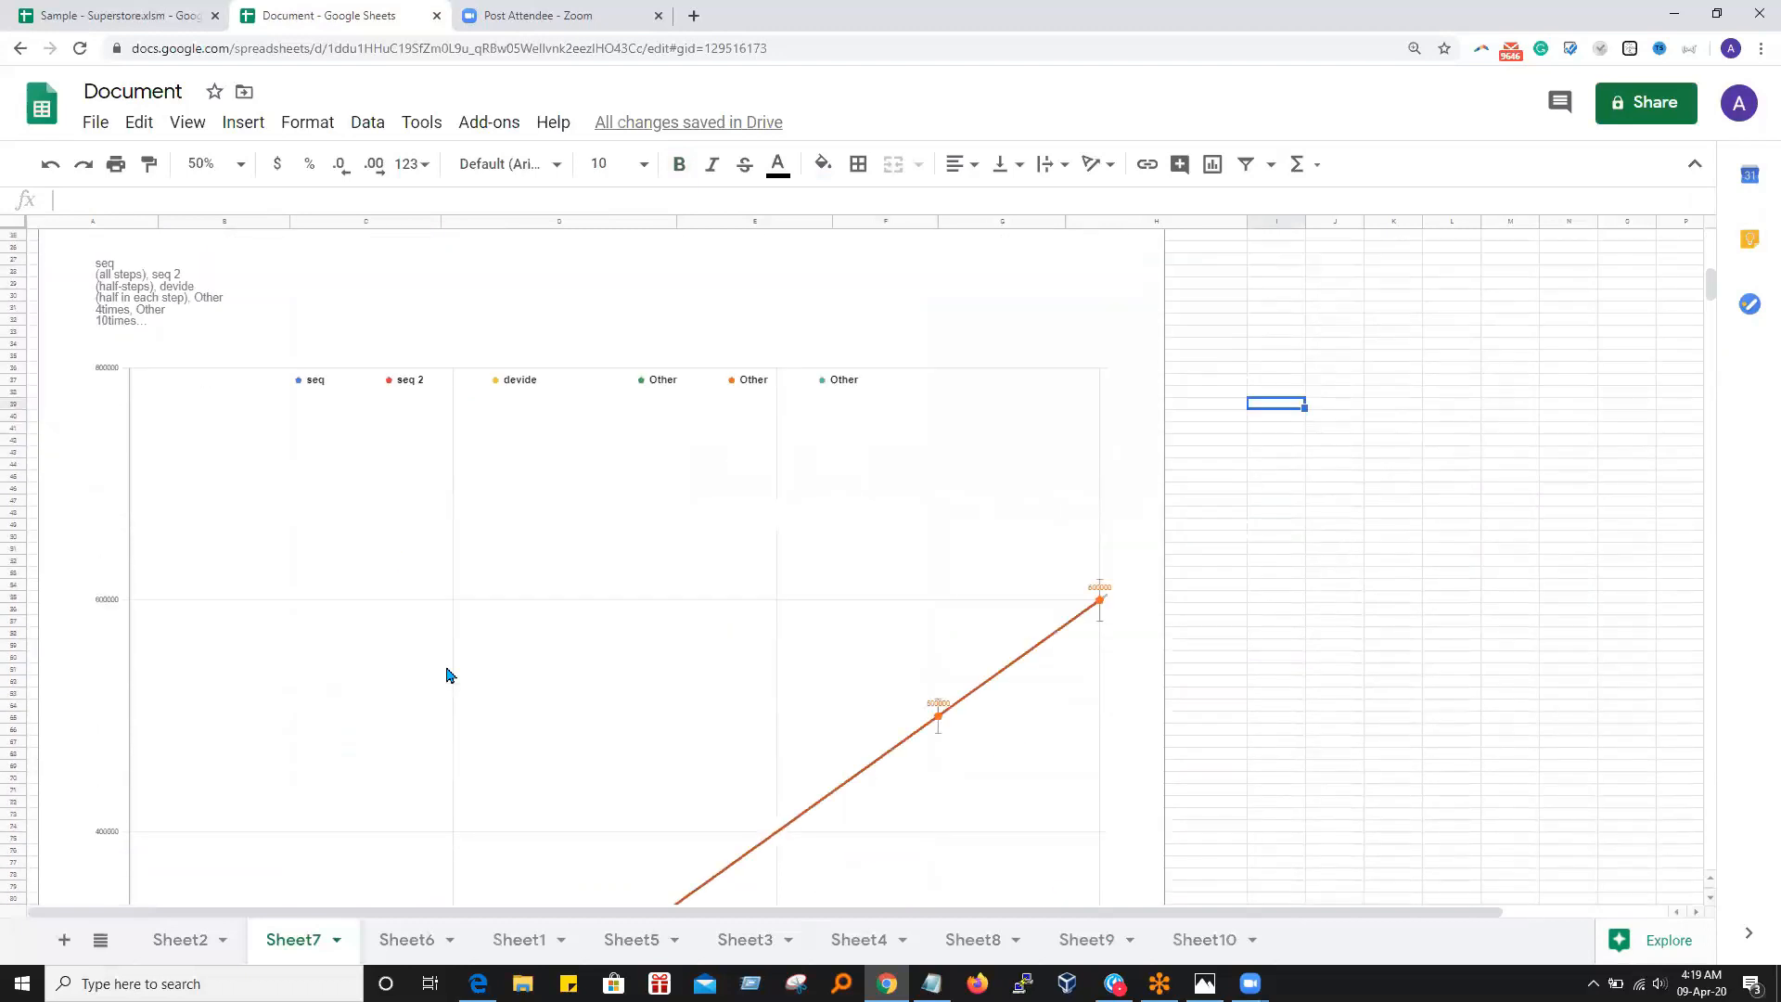
left_click(108, 280)
left_click(1396, 561)
scroll(779, 551, "up", 3)
scroll(779, 437, "down", 1)
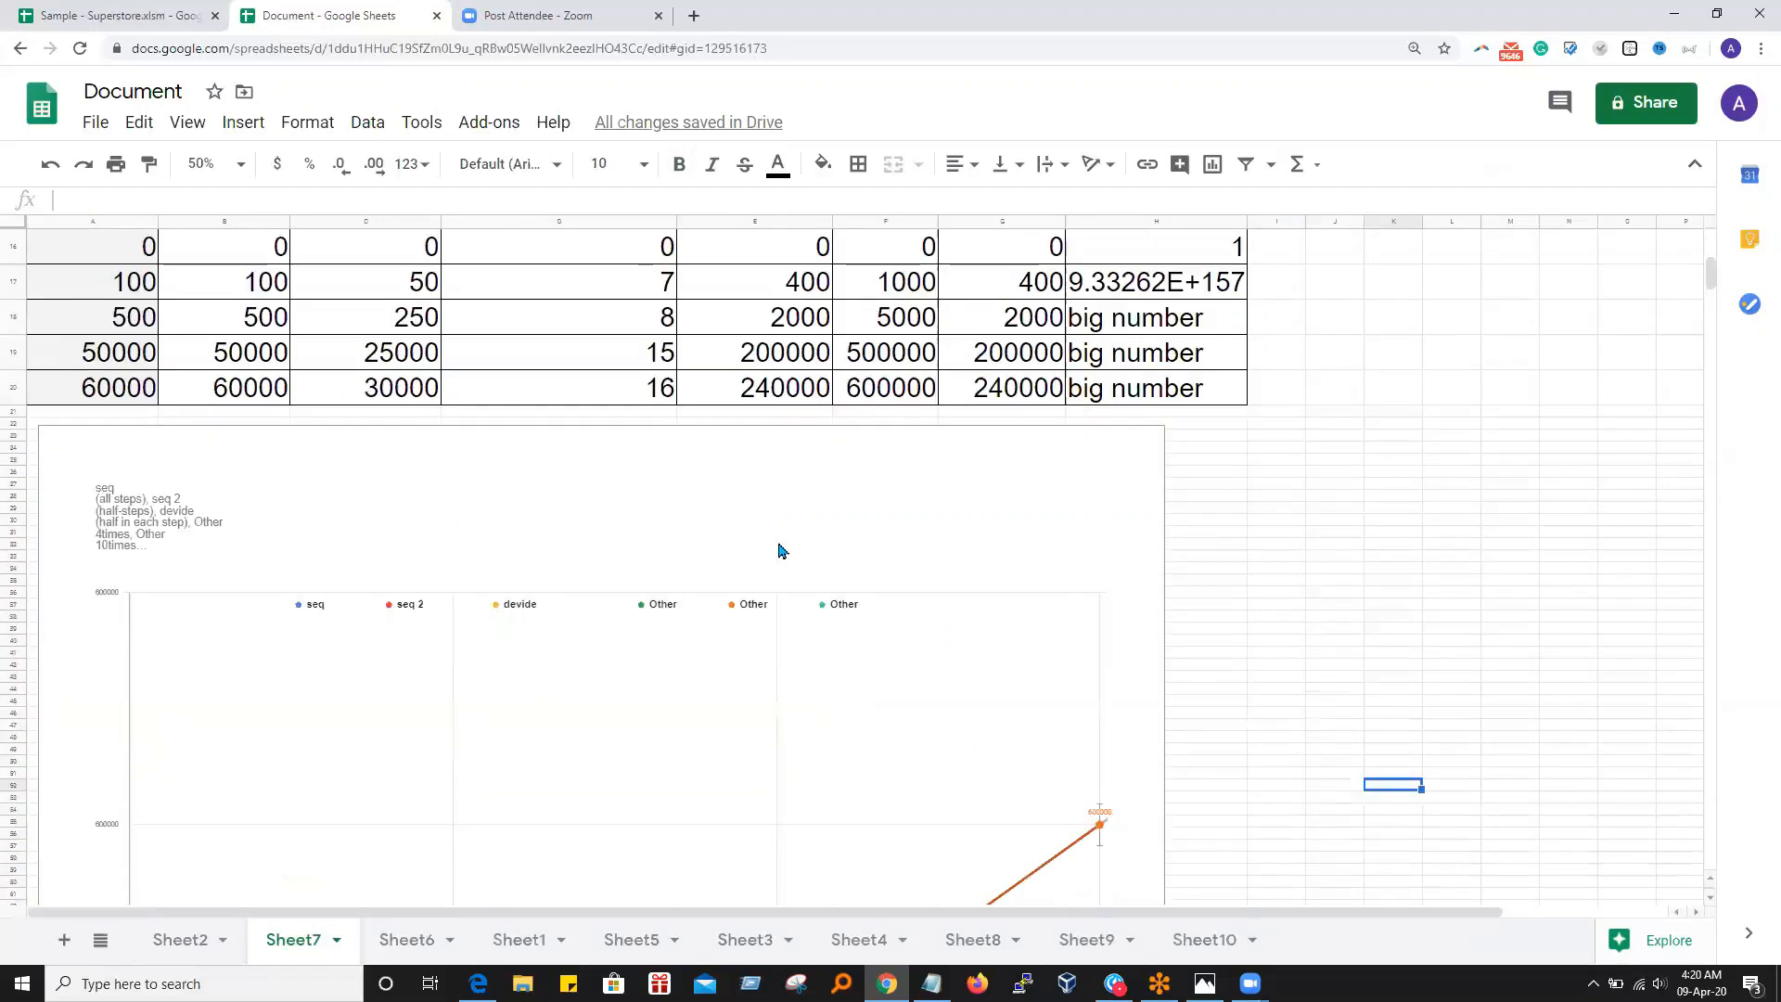
scroll(779, 437, "up", 1)
left_click(1131, 607)
scroll(1131, 606, "down", 6)
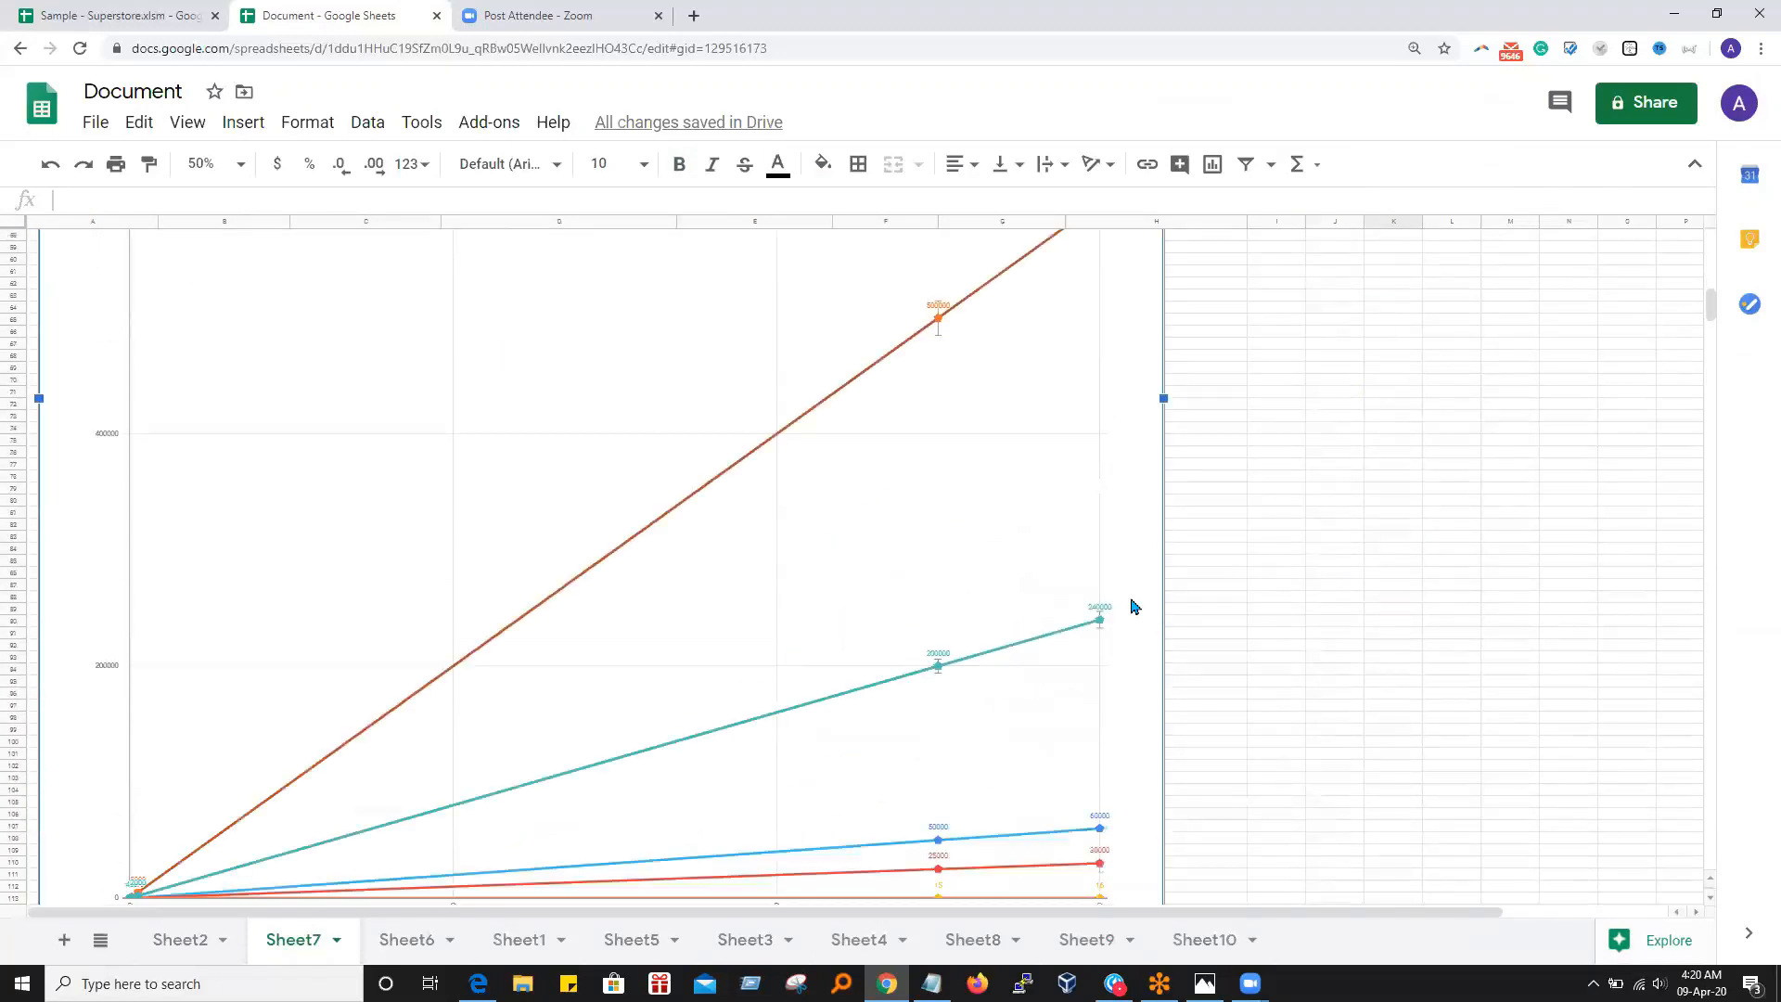
scroll(1132, 606, "up", 2)
scroll(1132, 607, "up", 4)
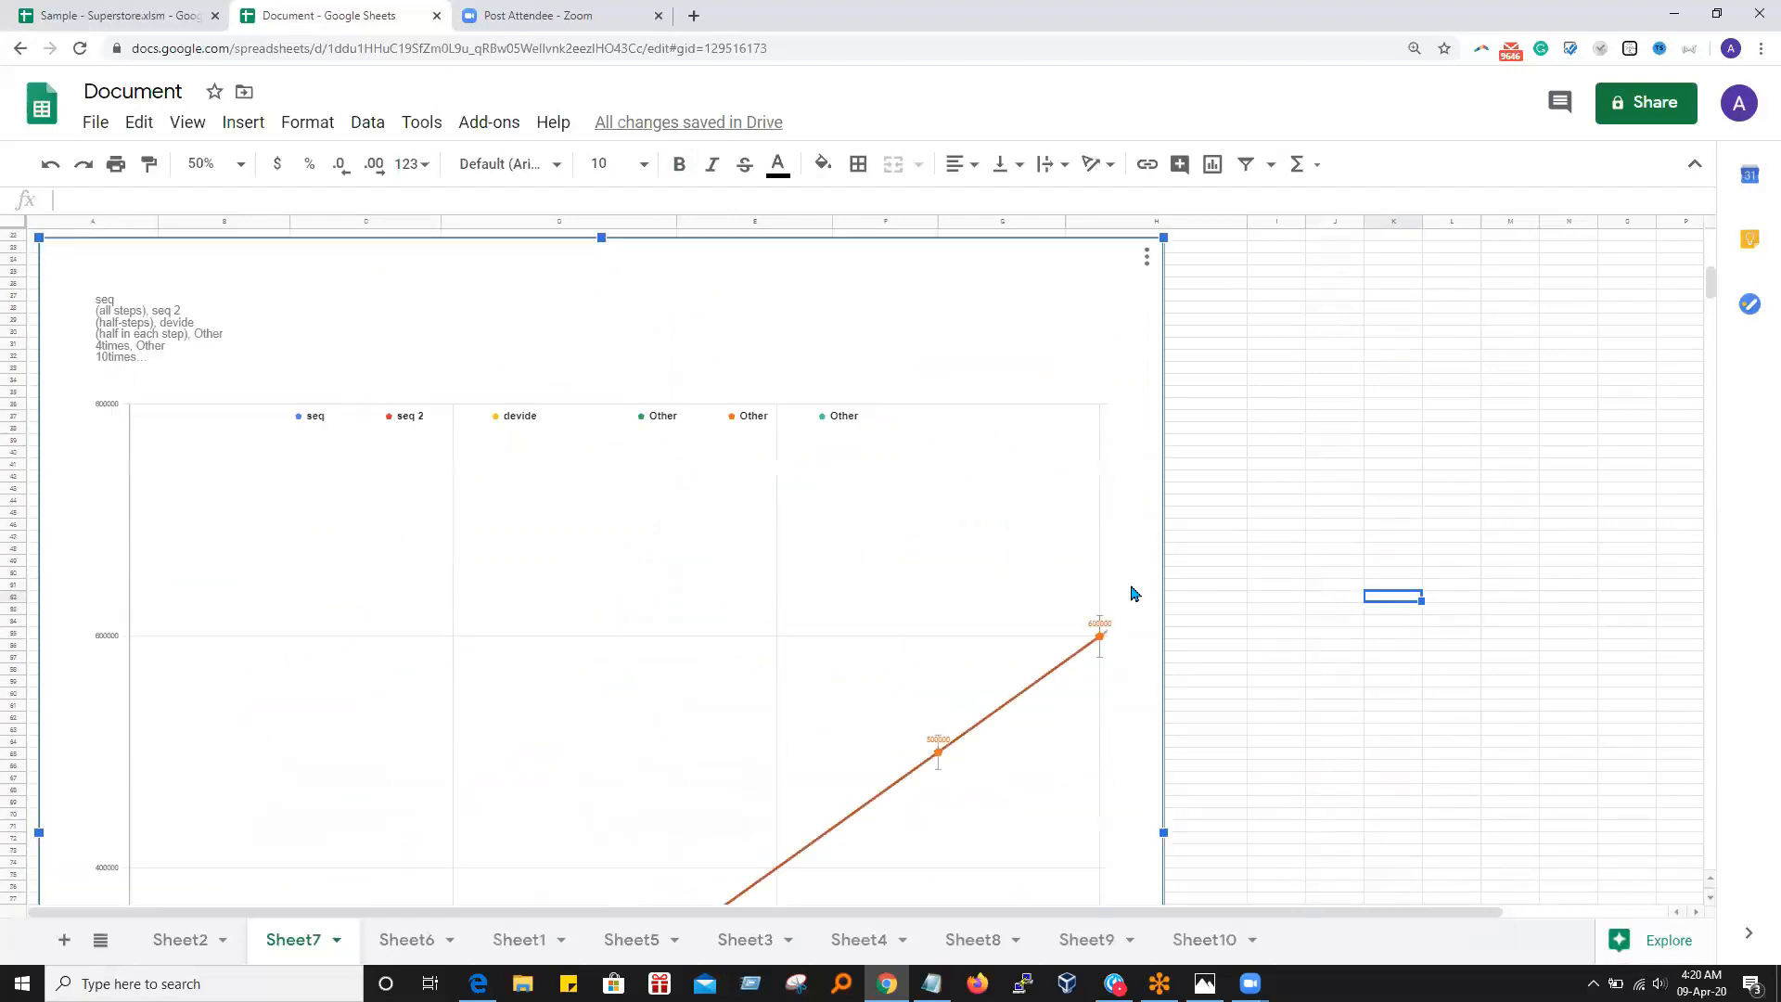
Open the line chart's style customization and turn off the Smooth option
left_click(1147, 257)
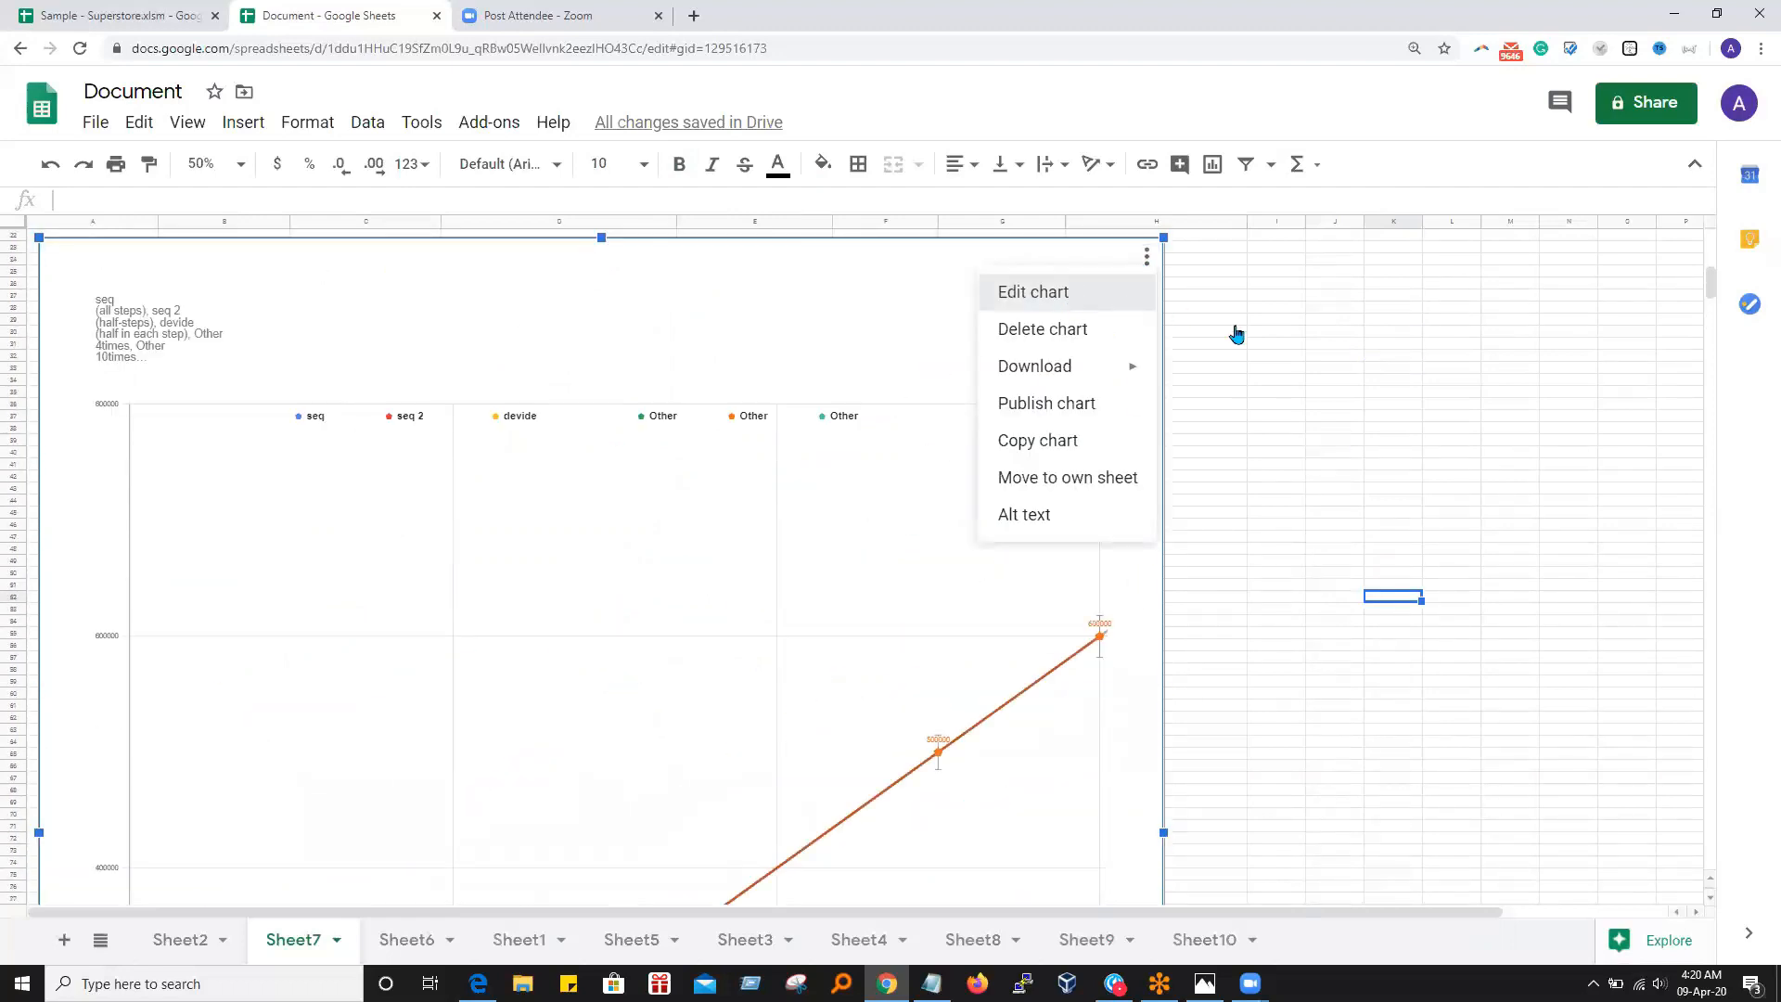
left_click(1625, 237)
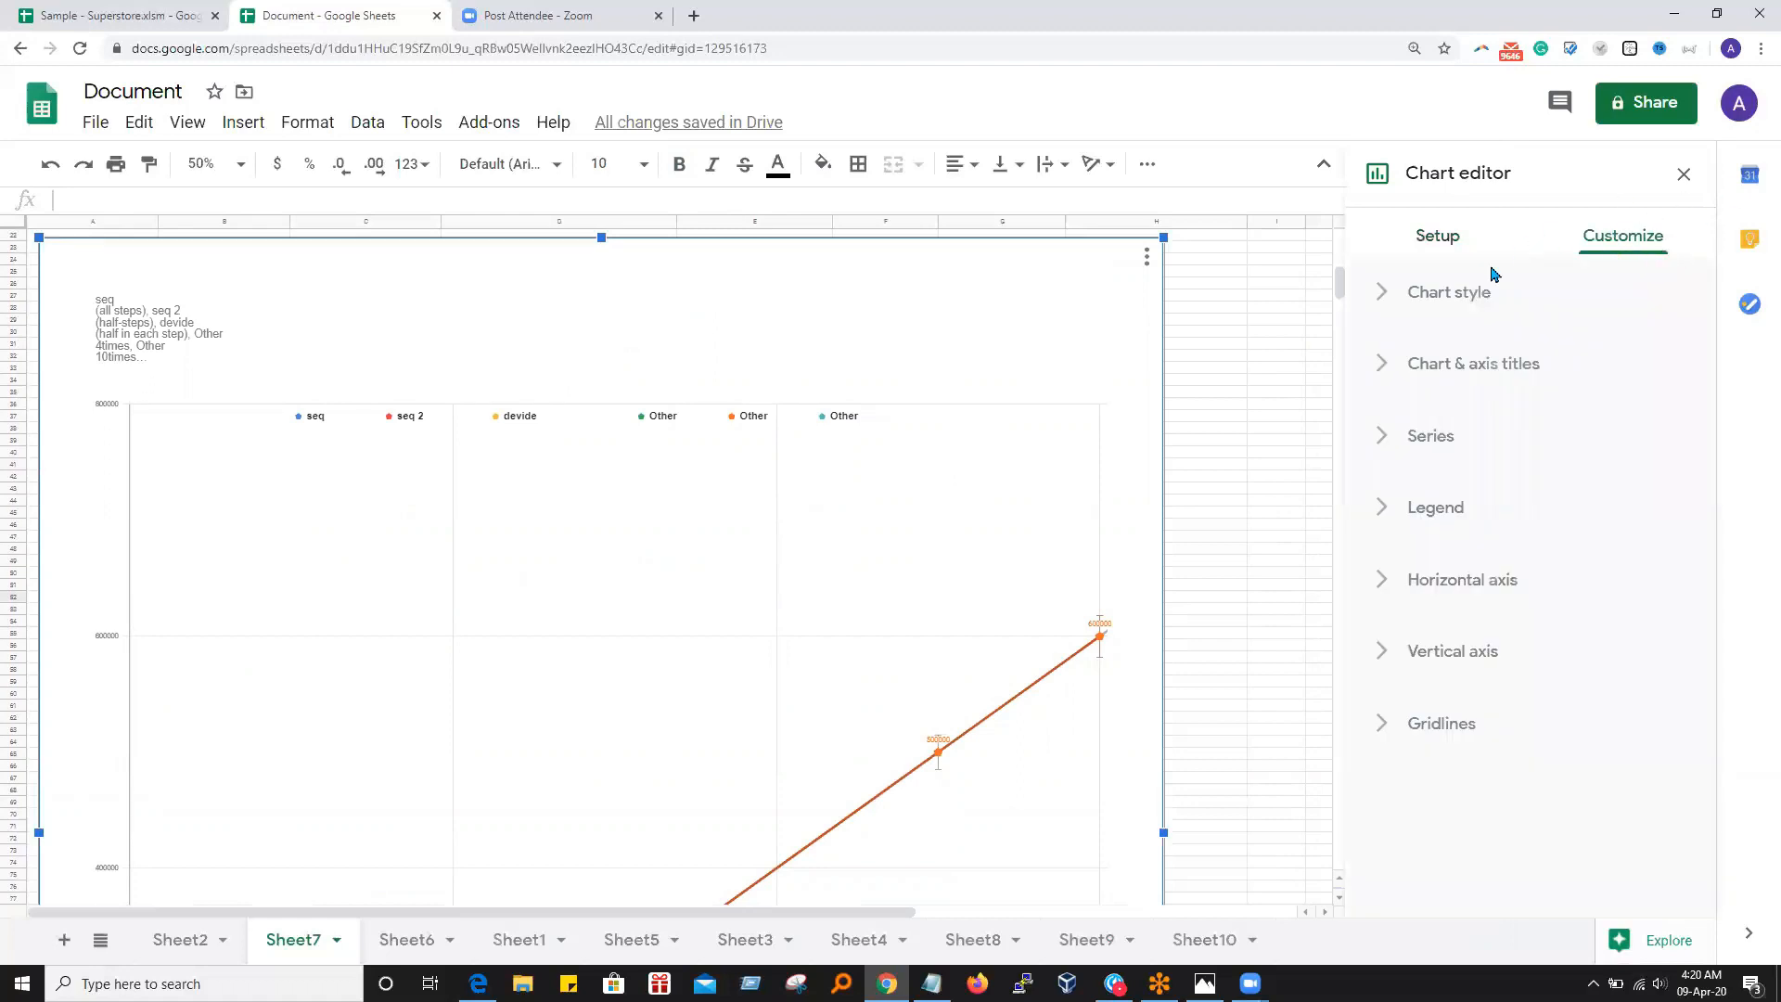
left_click(1427, 302)
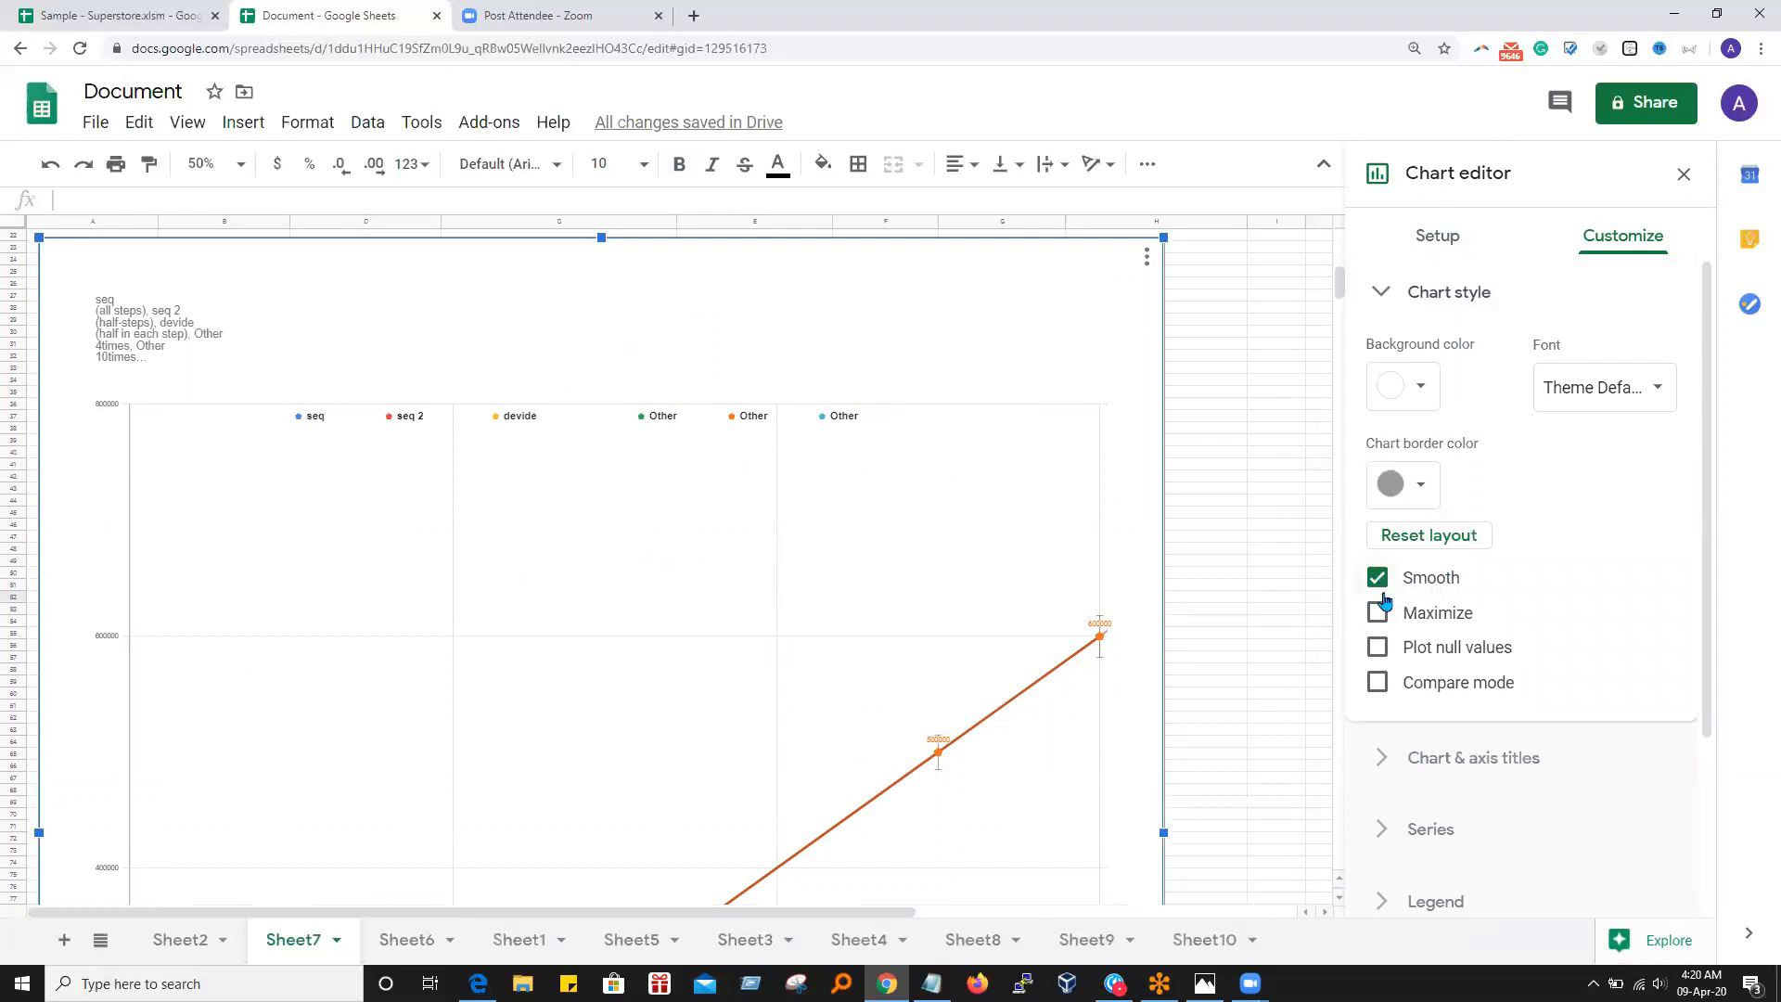
scroll(978, 652, "down", 5)
scroll(924, 606, "down", 2)
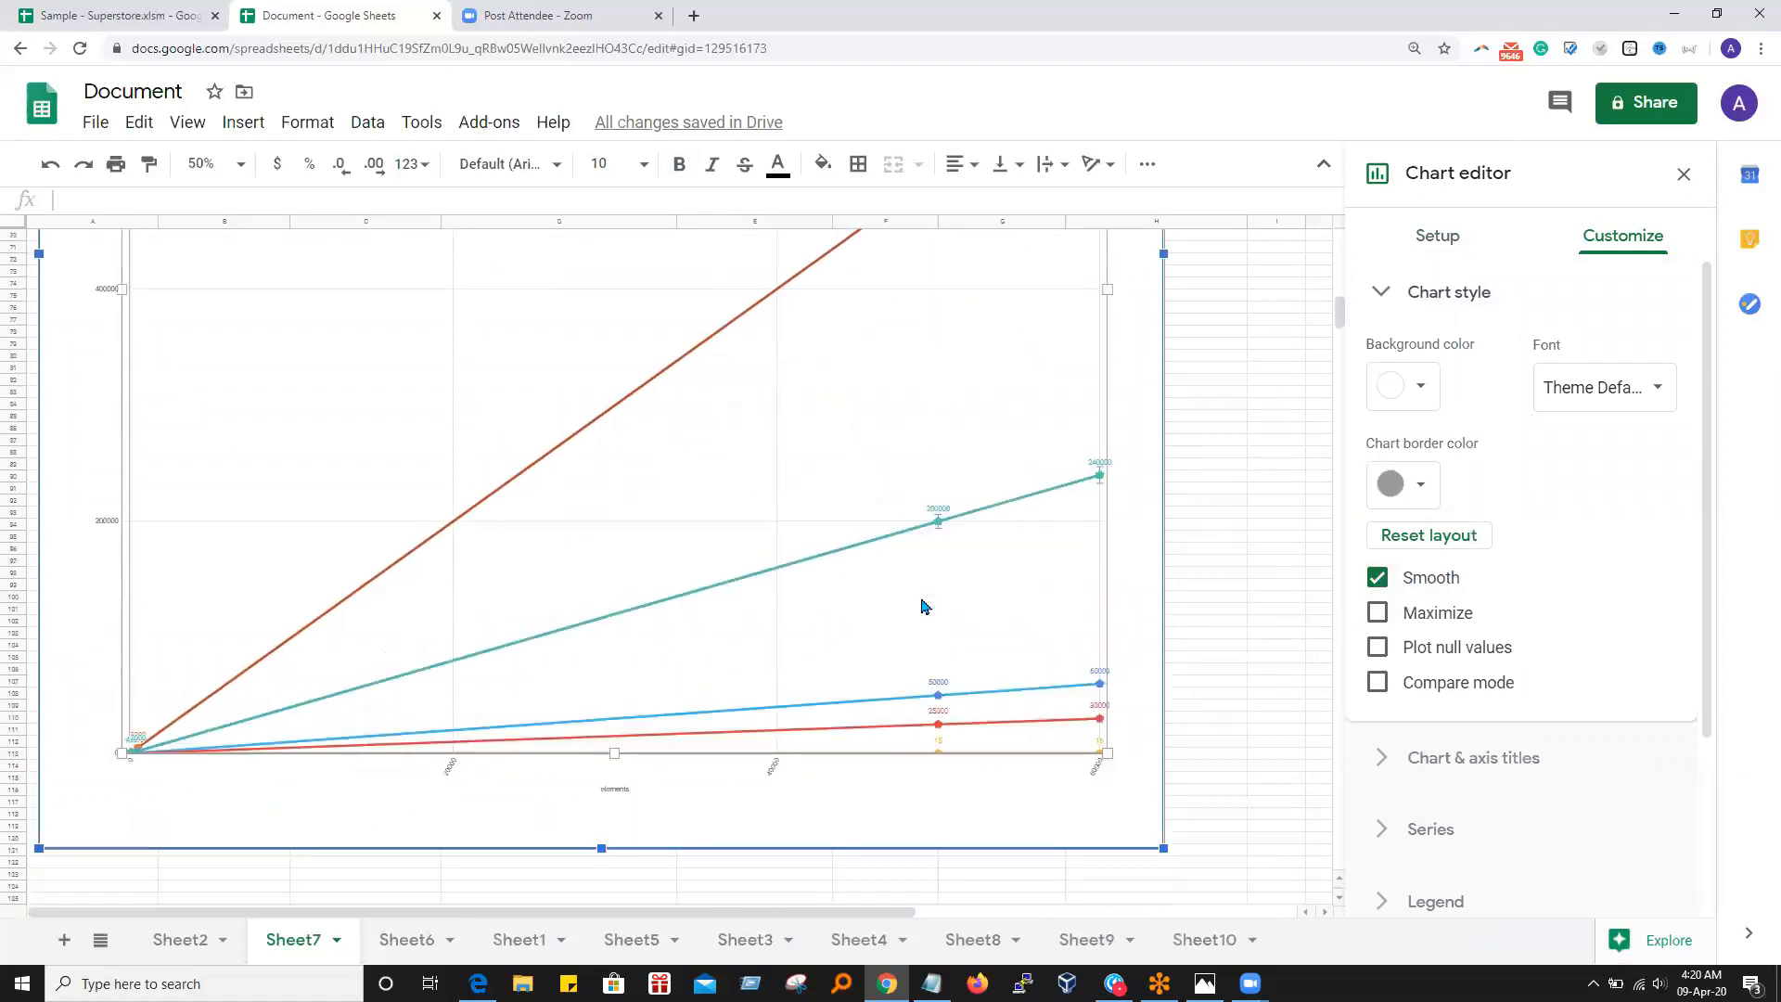
left_click(1377, 576)
Turn on Maximize for the line chart, inspect the expanded layout, and turn it off again
left_click(1377, 612)
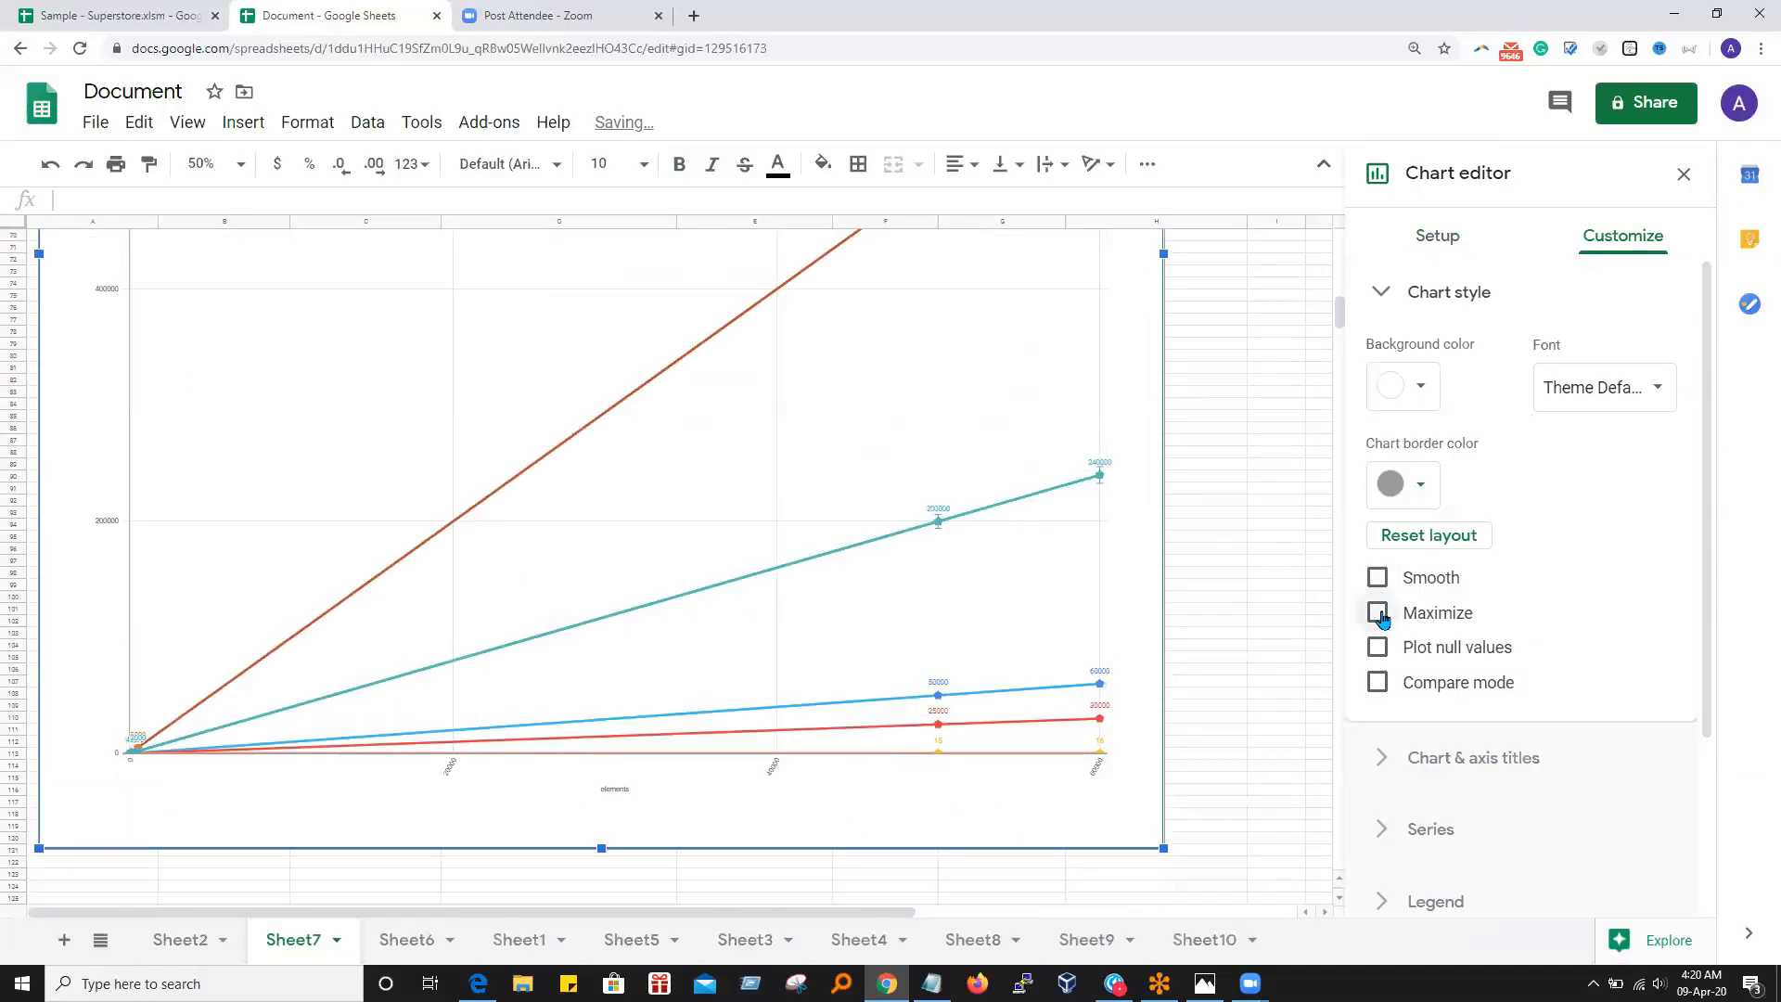
left_click(1377, 612)
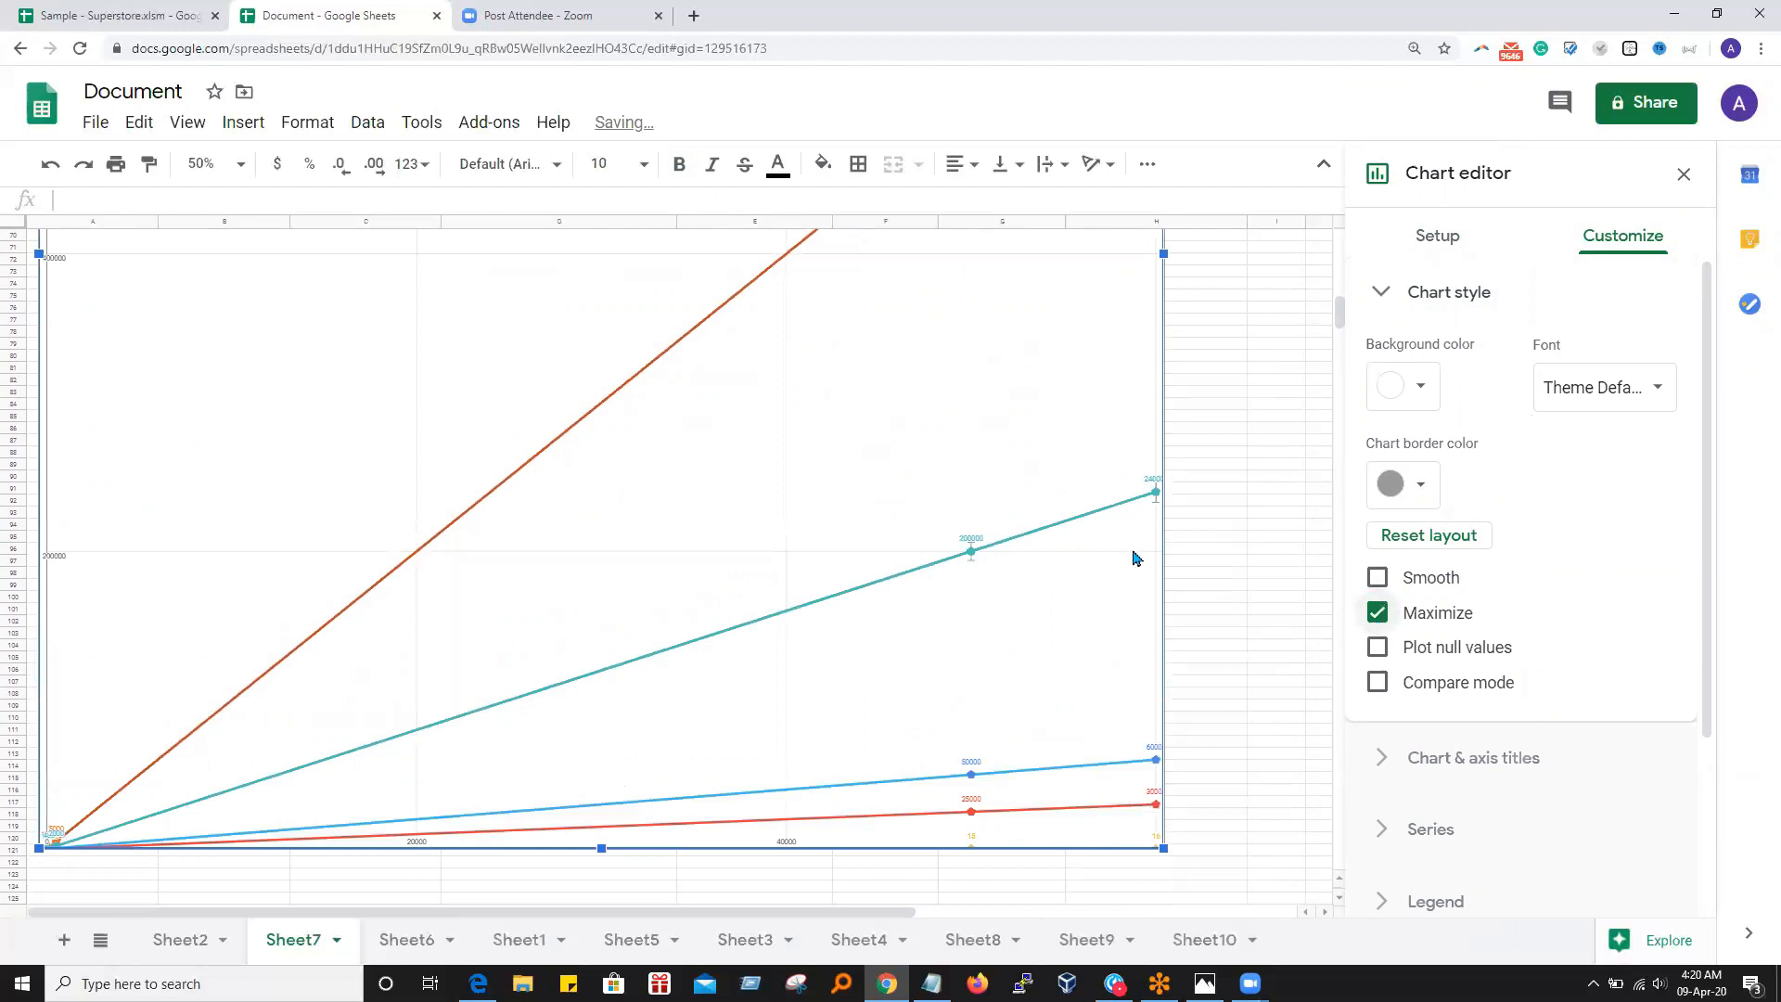
scroll(1133, 557, "up", 5)
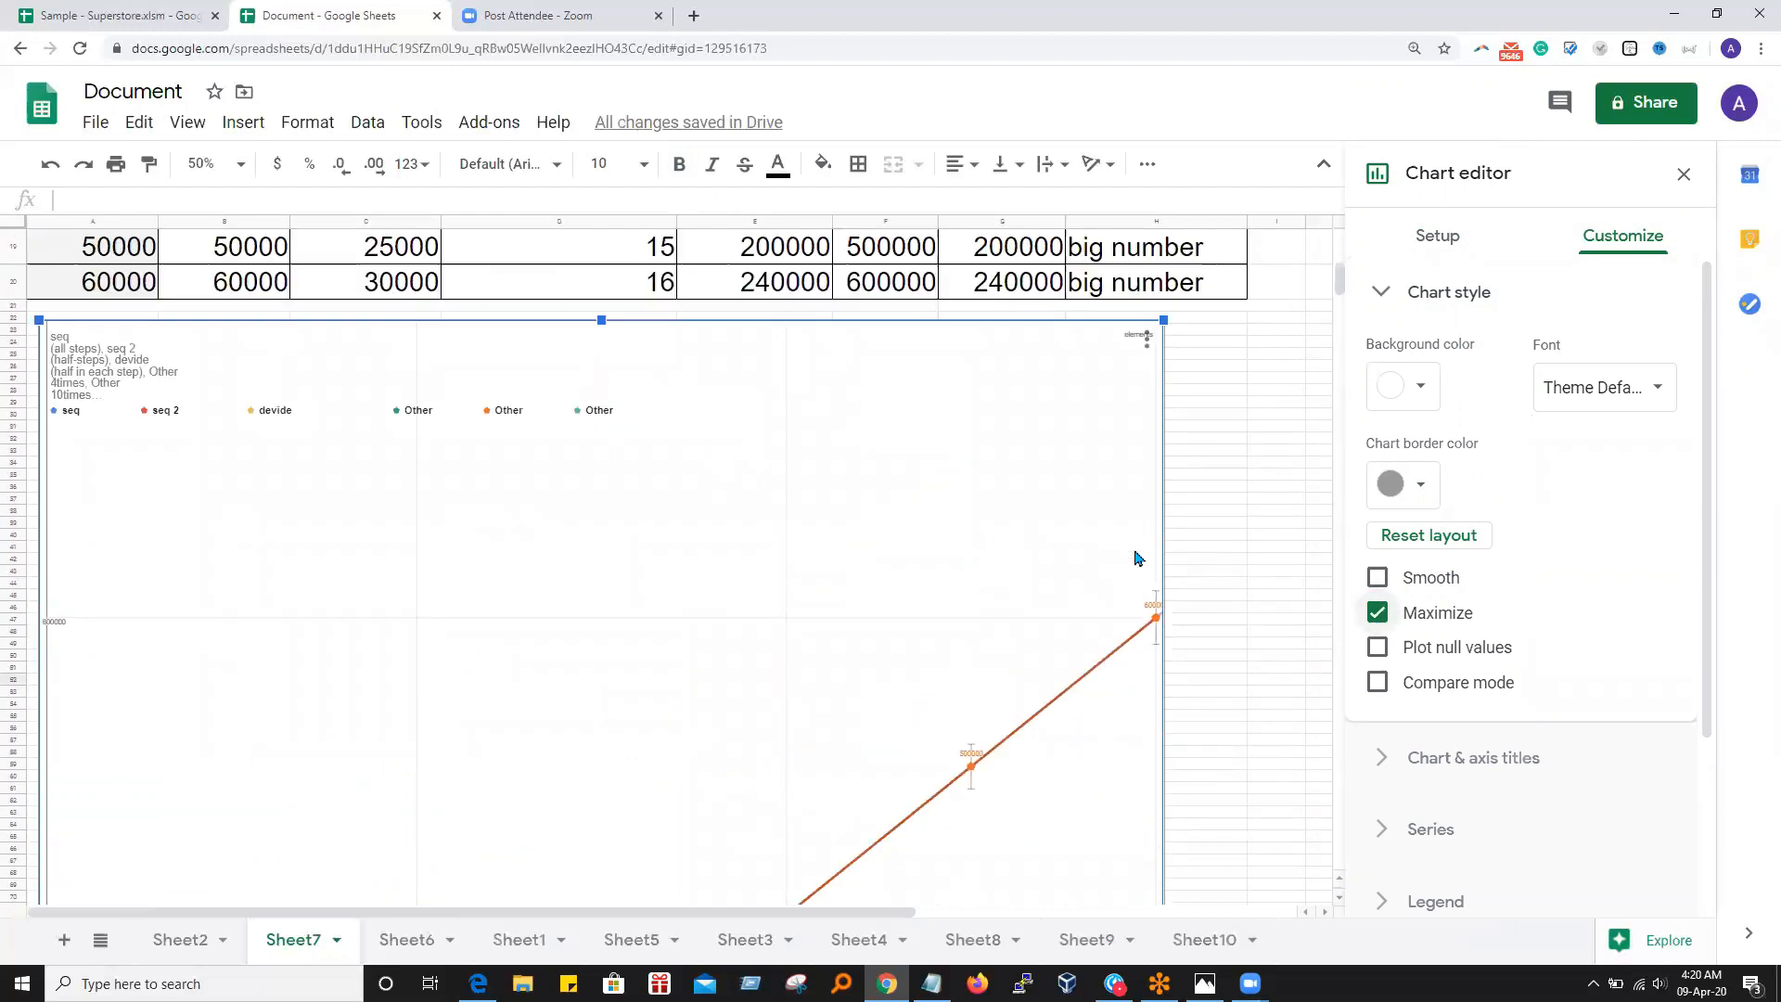
scroll(1134, 558, "down", 2)
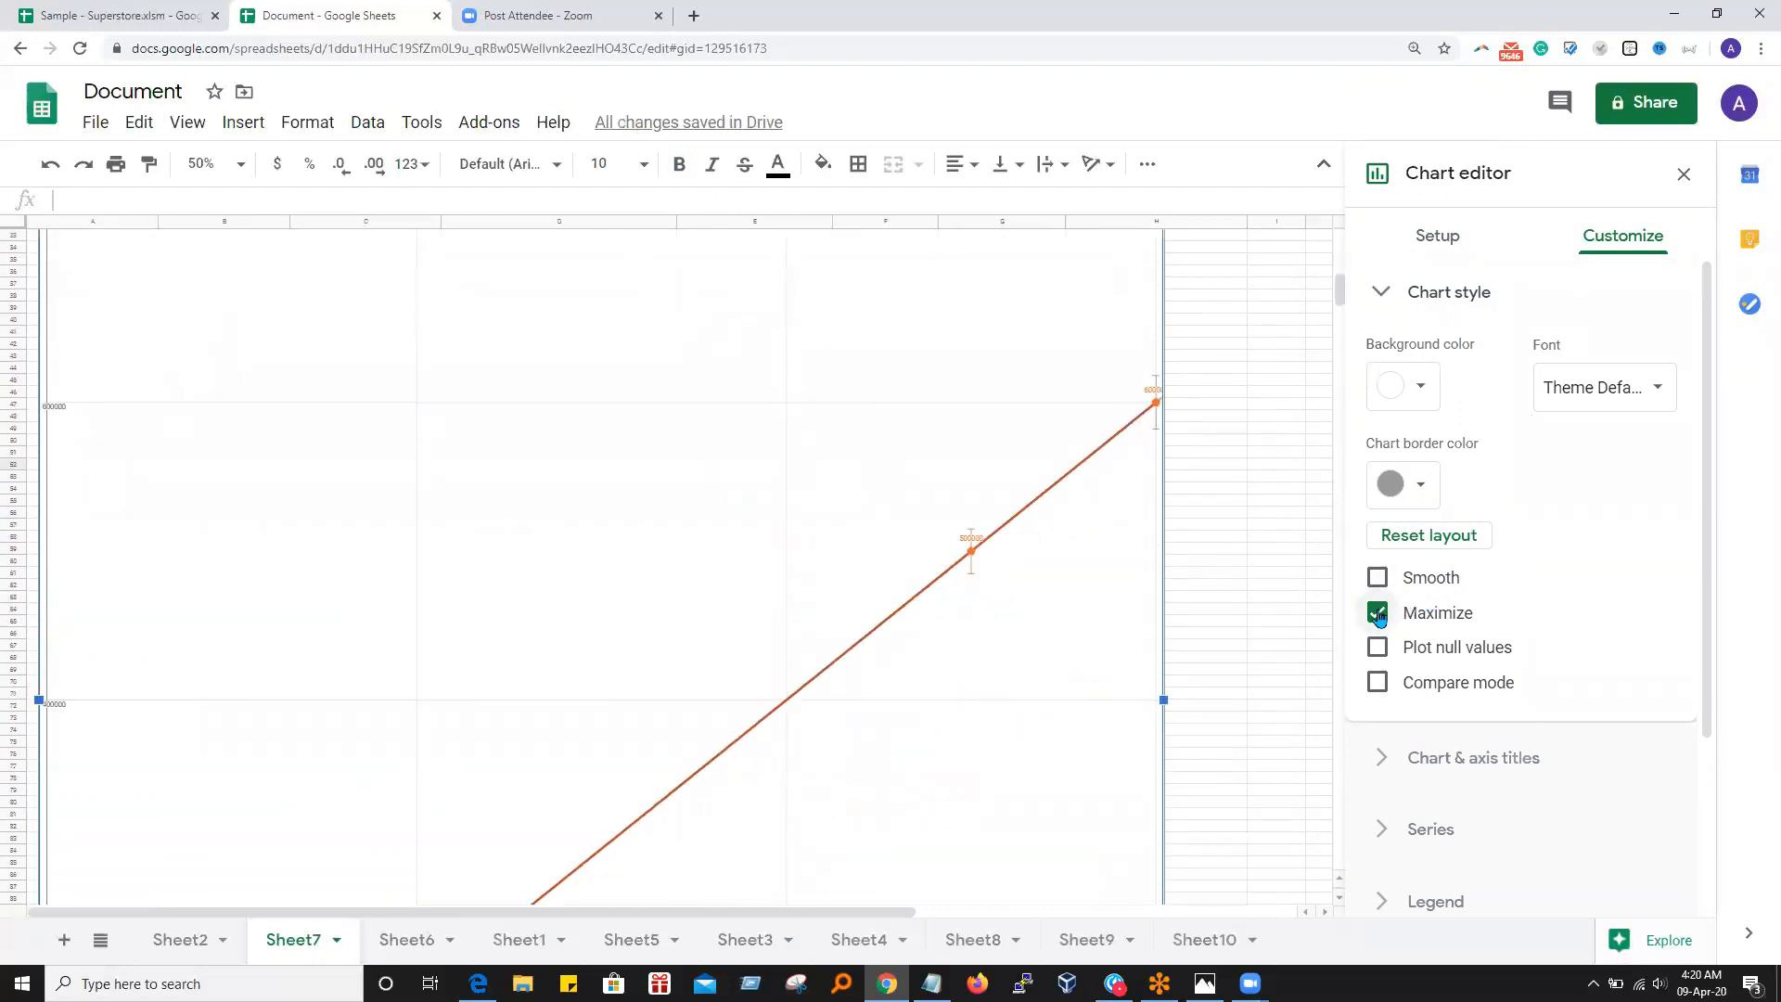
scroll(1209, 474, "up", 2)
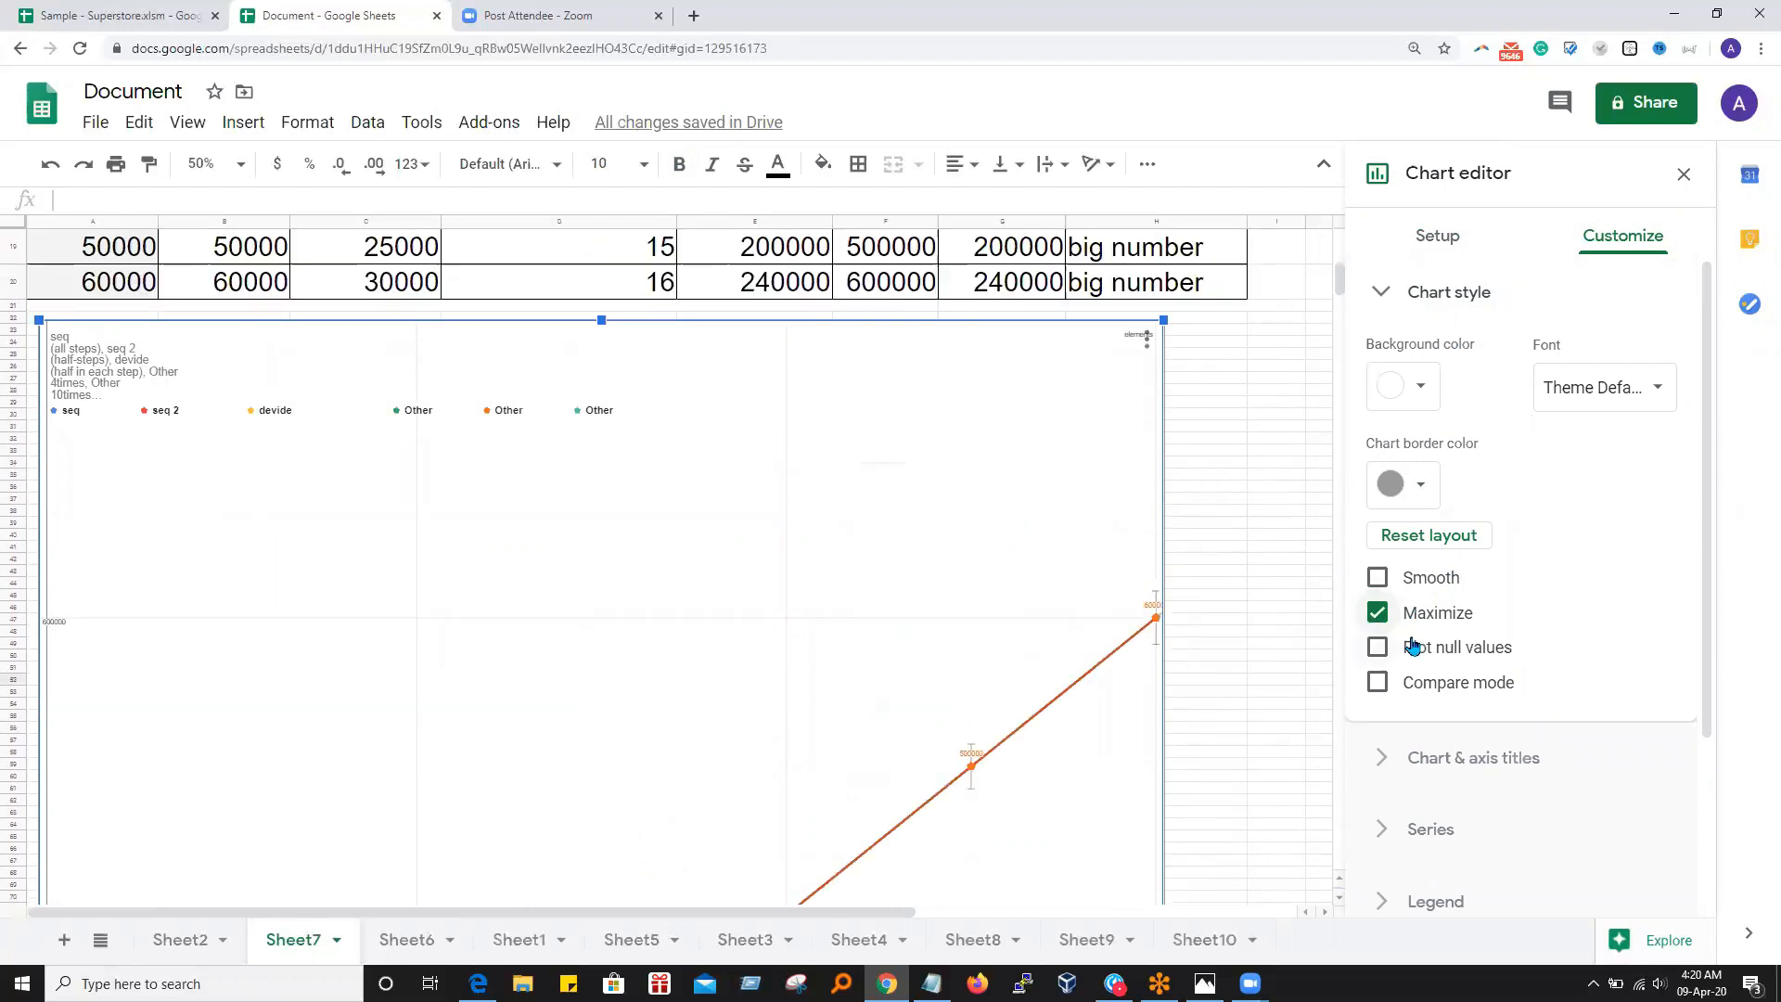
left_click(1379, 616)
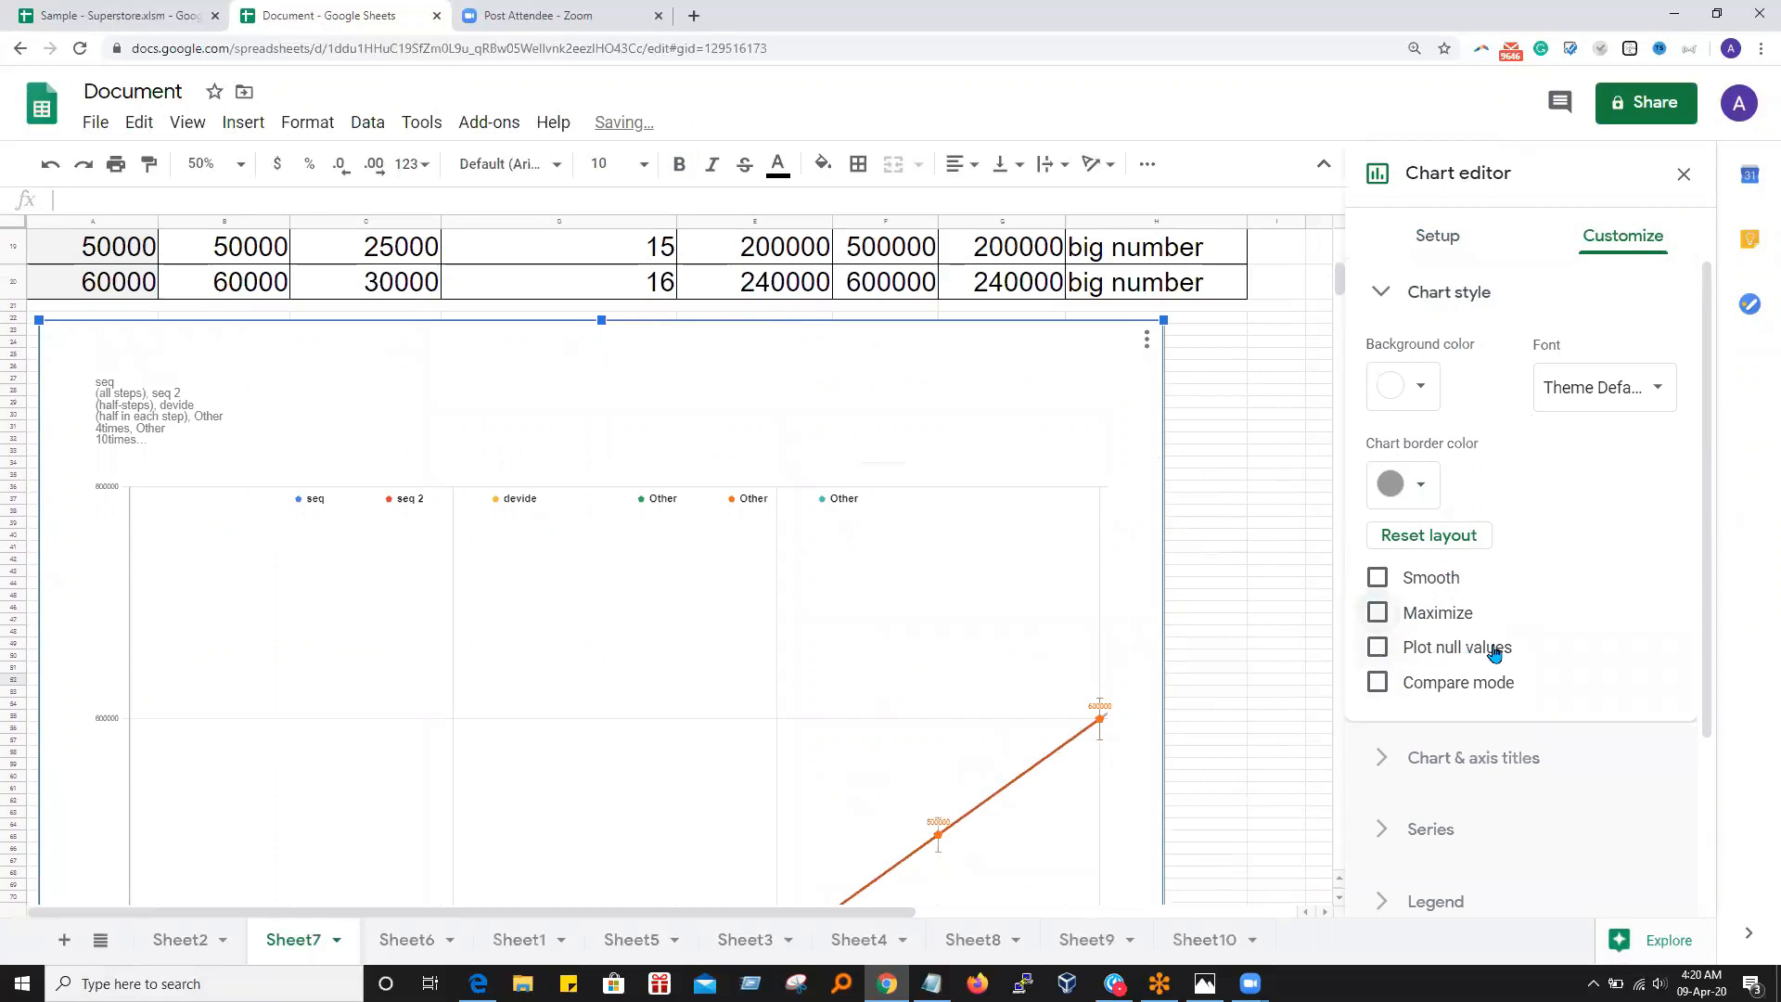